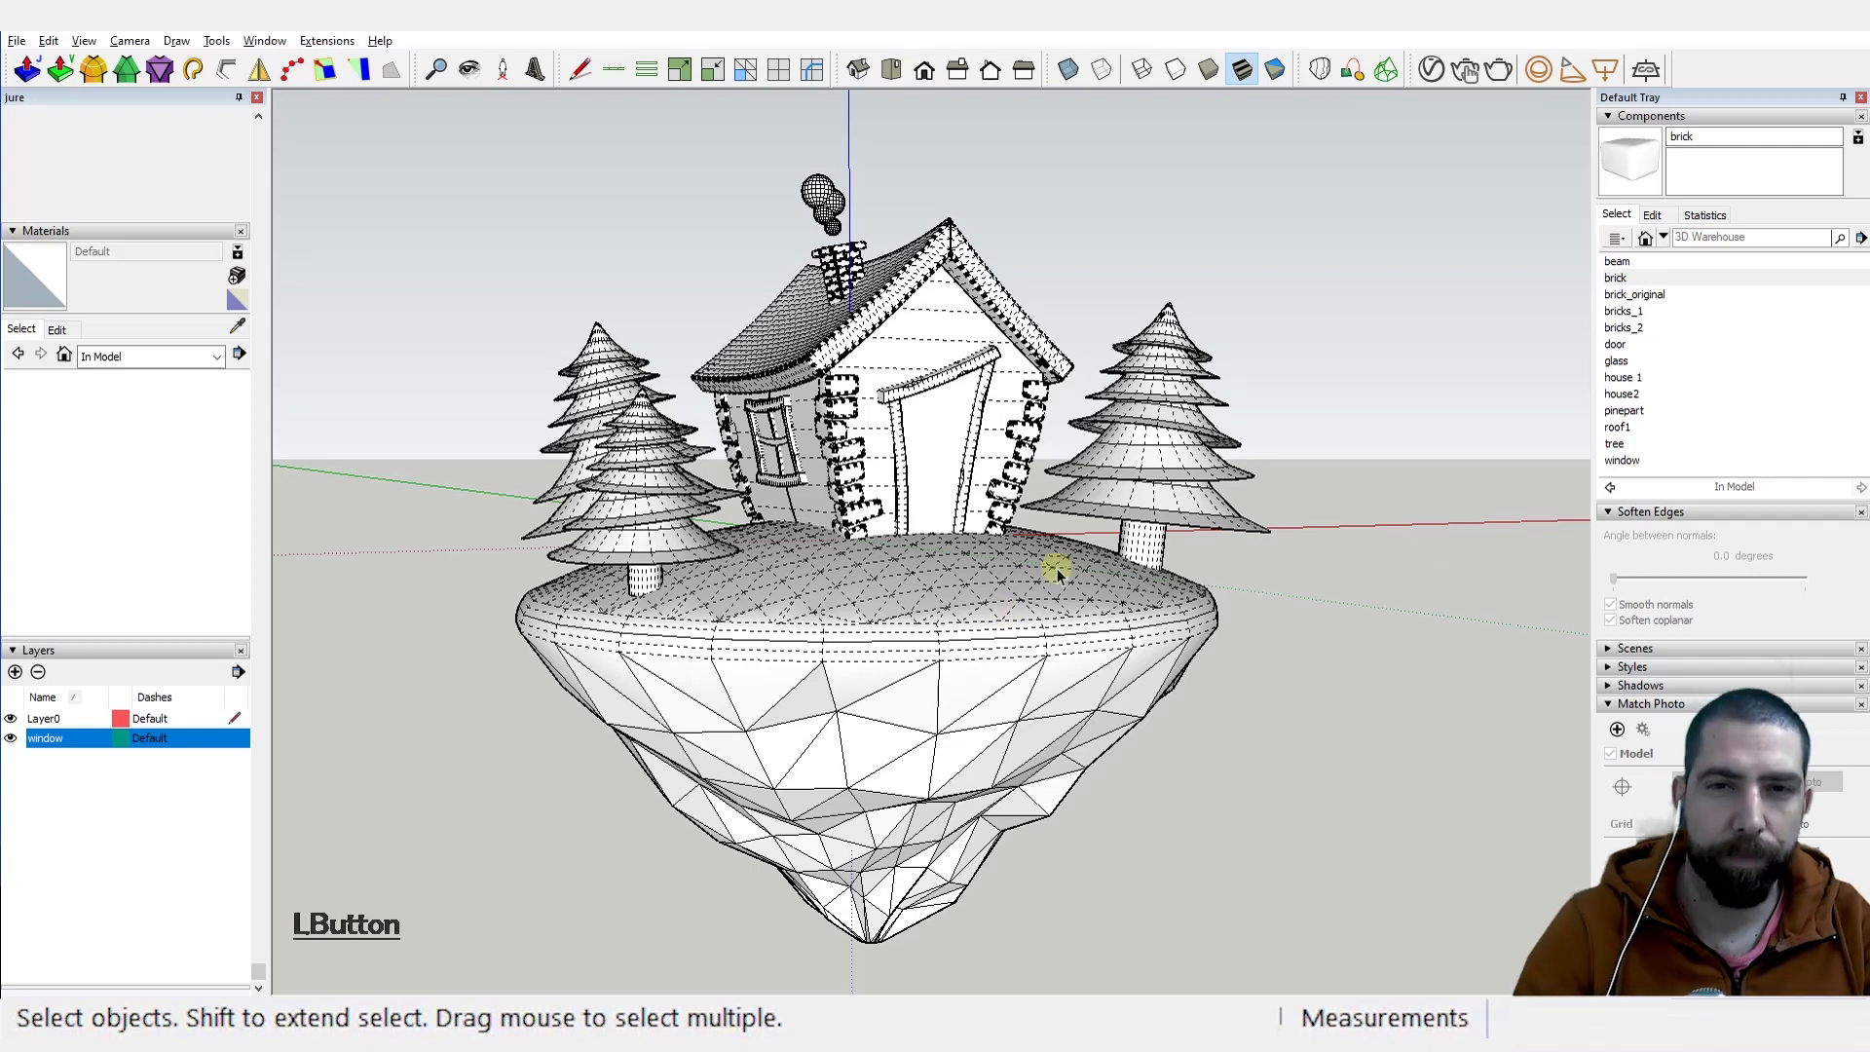
Step: Open the house group for editing and select the roof component inside it
middle_drag(1061, 564, 1040, 499)
scroll(805, 283, up, 6)
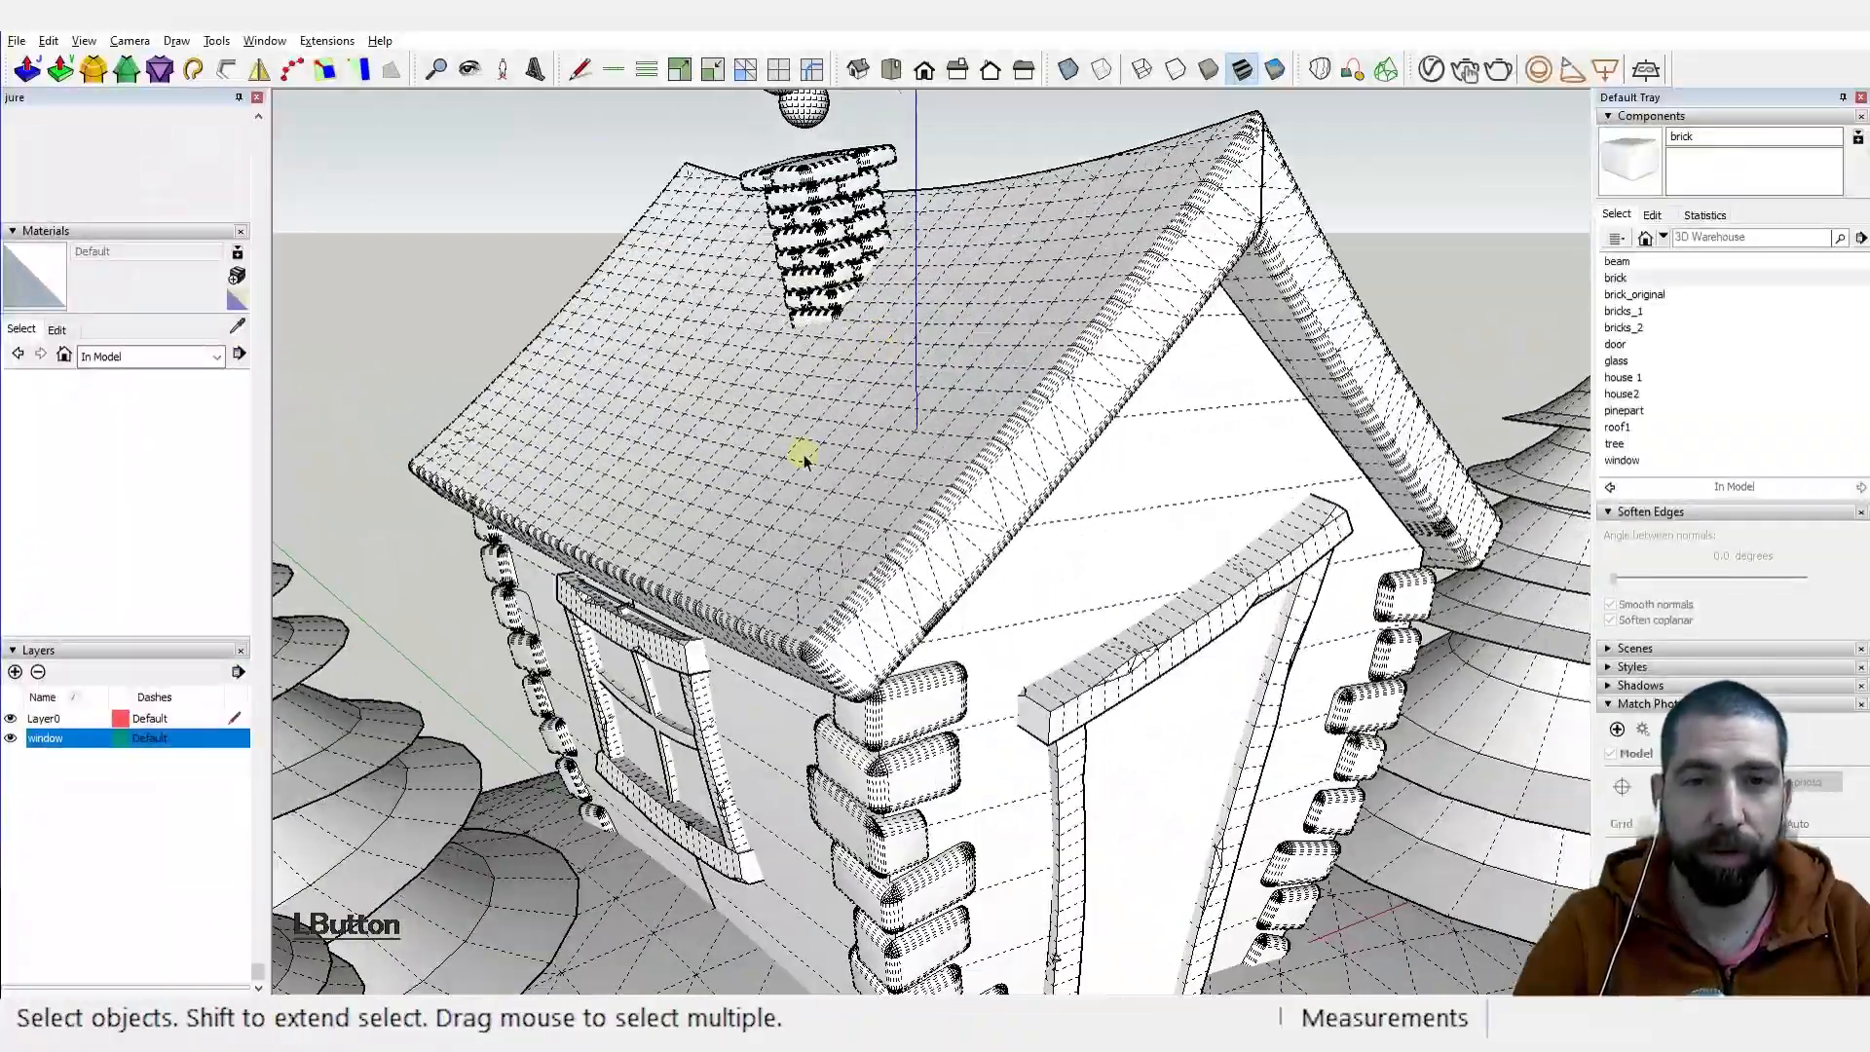
click(802, 447)
middle_drag(802, 447, 804, 448)
scroll(844, 409, down, 8)
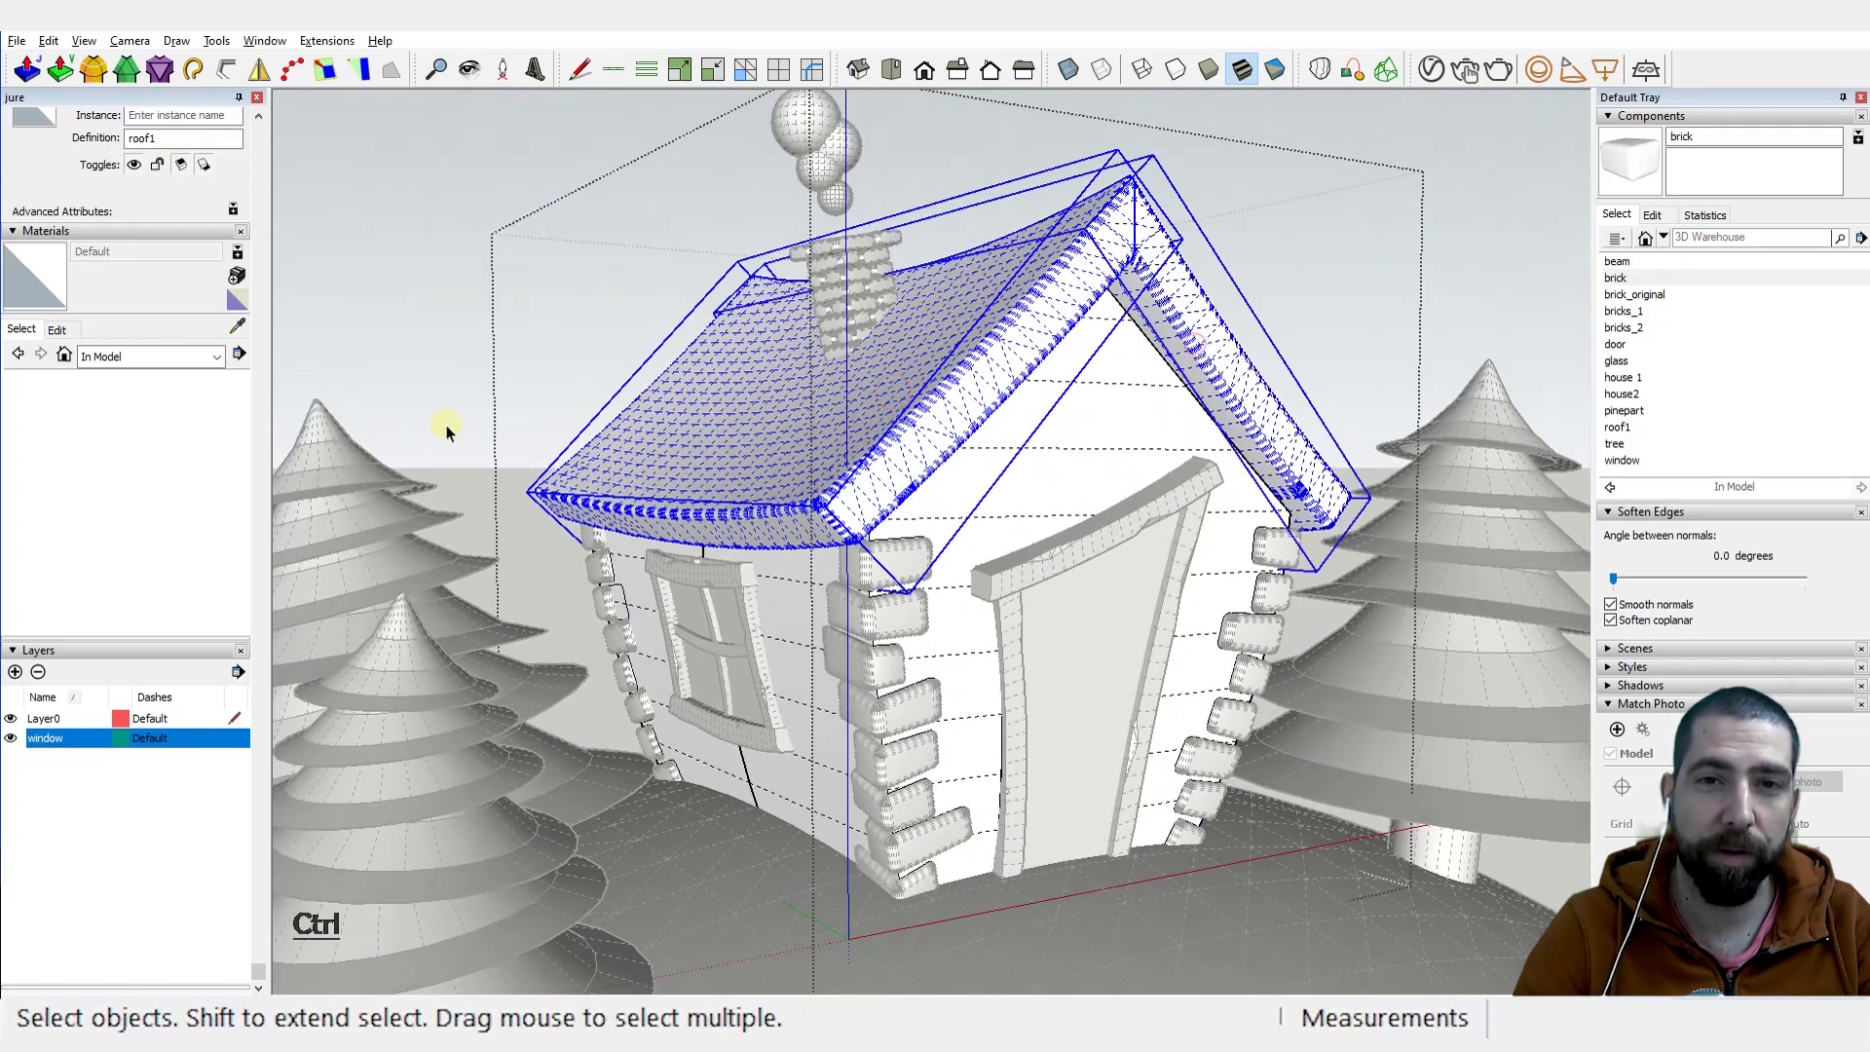
Step: Start a new material and name it roof
click(157, 431)
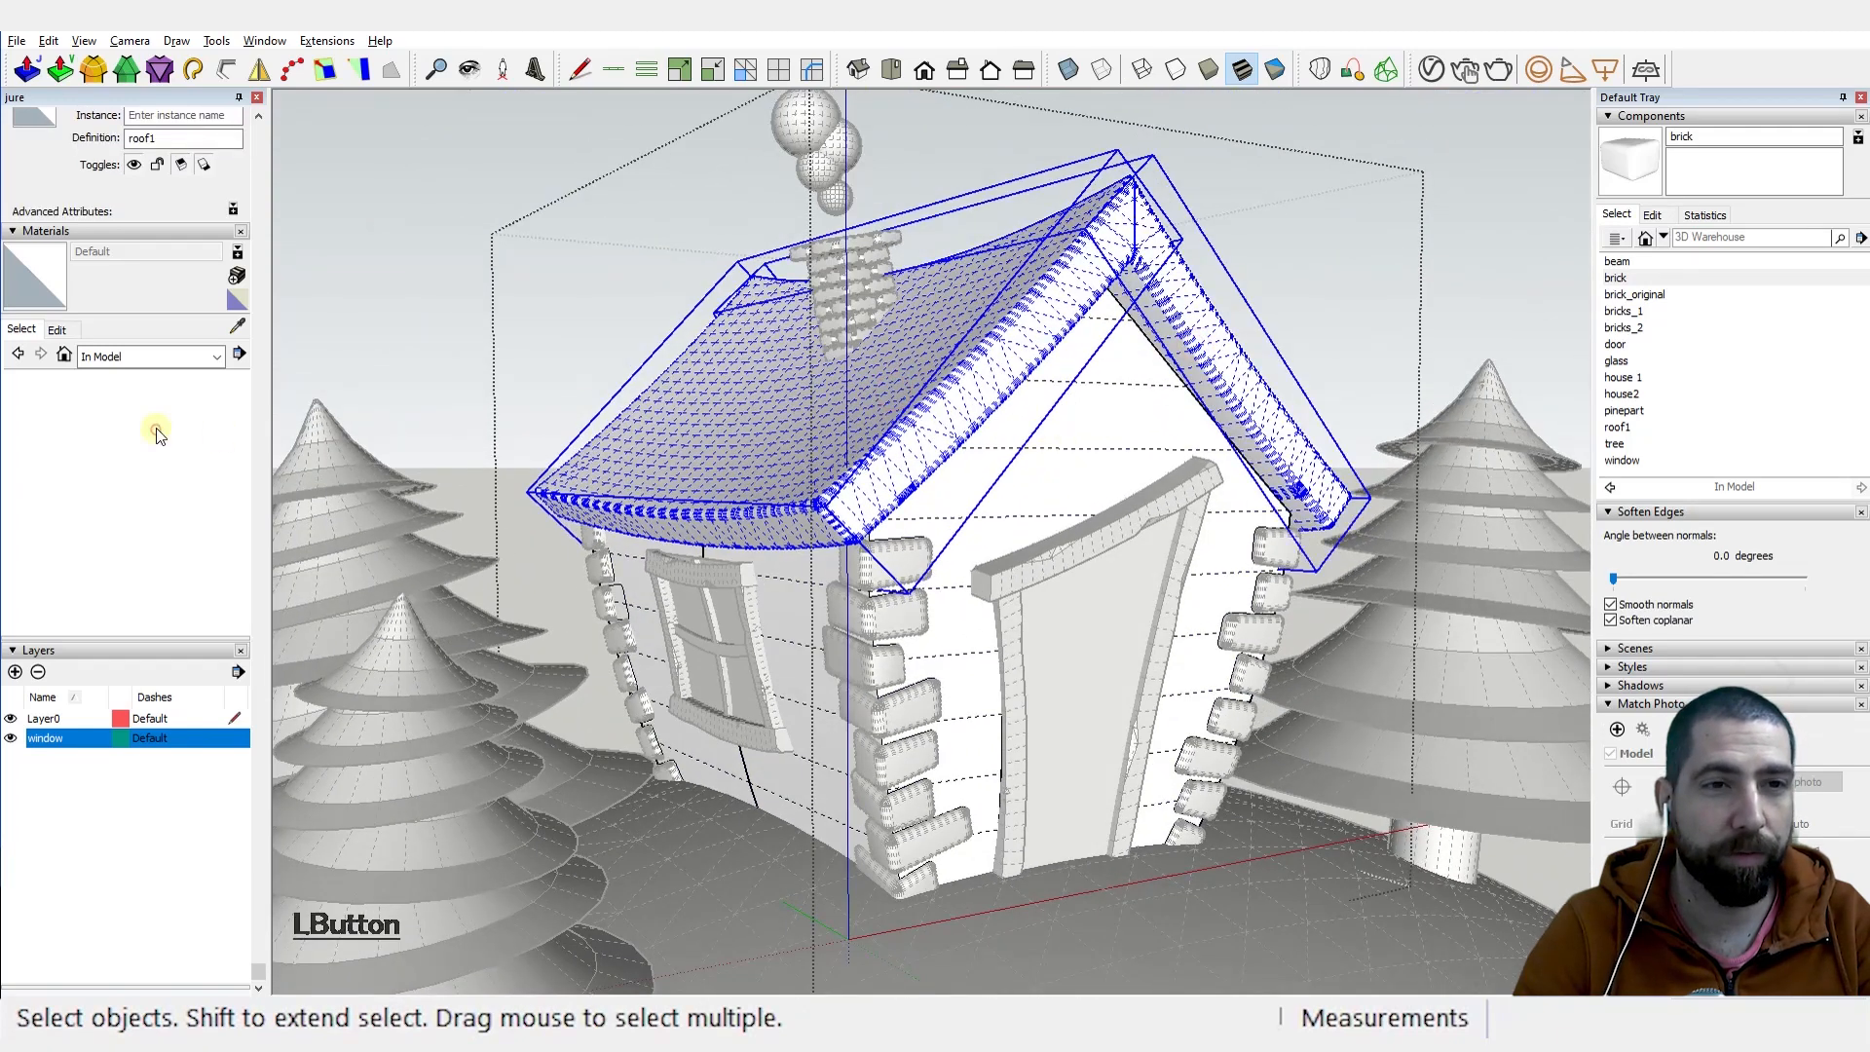
click(237, 276)
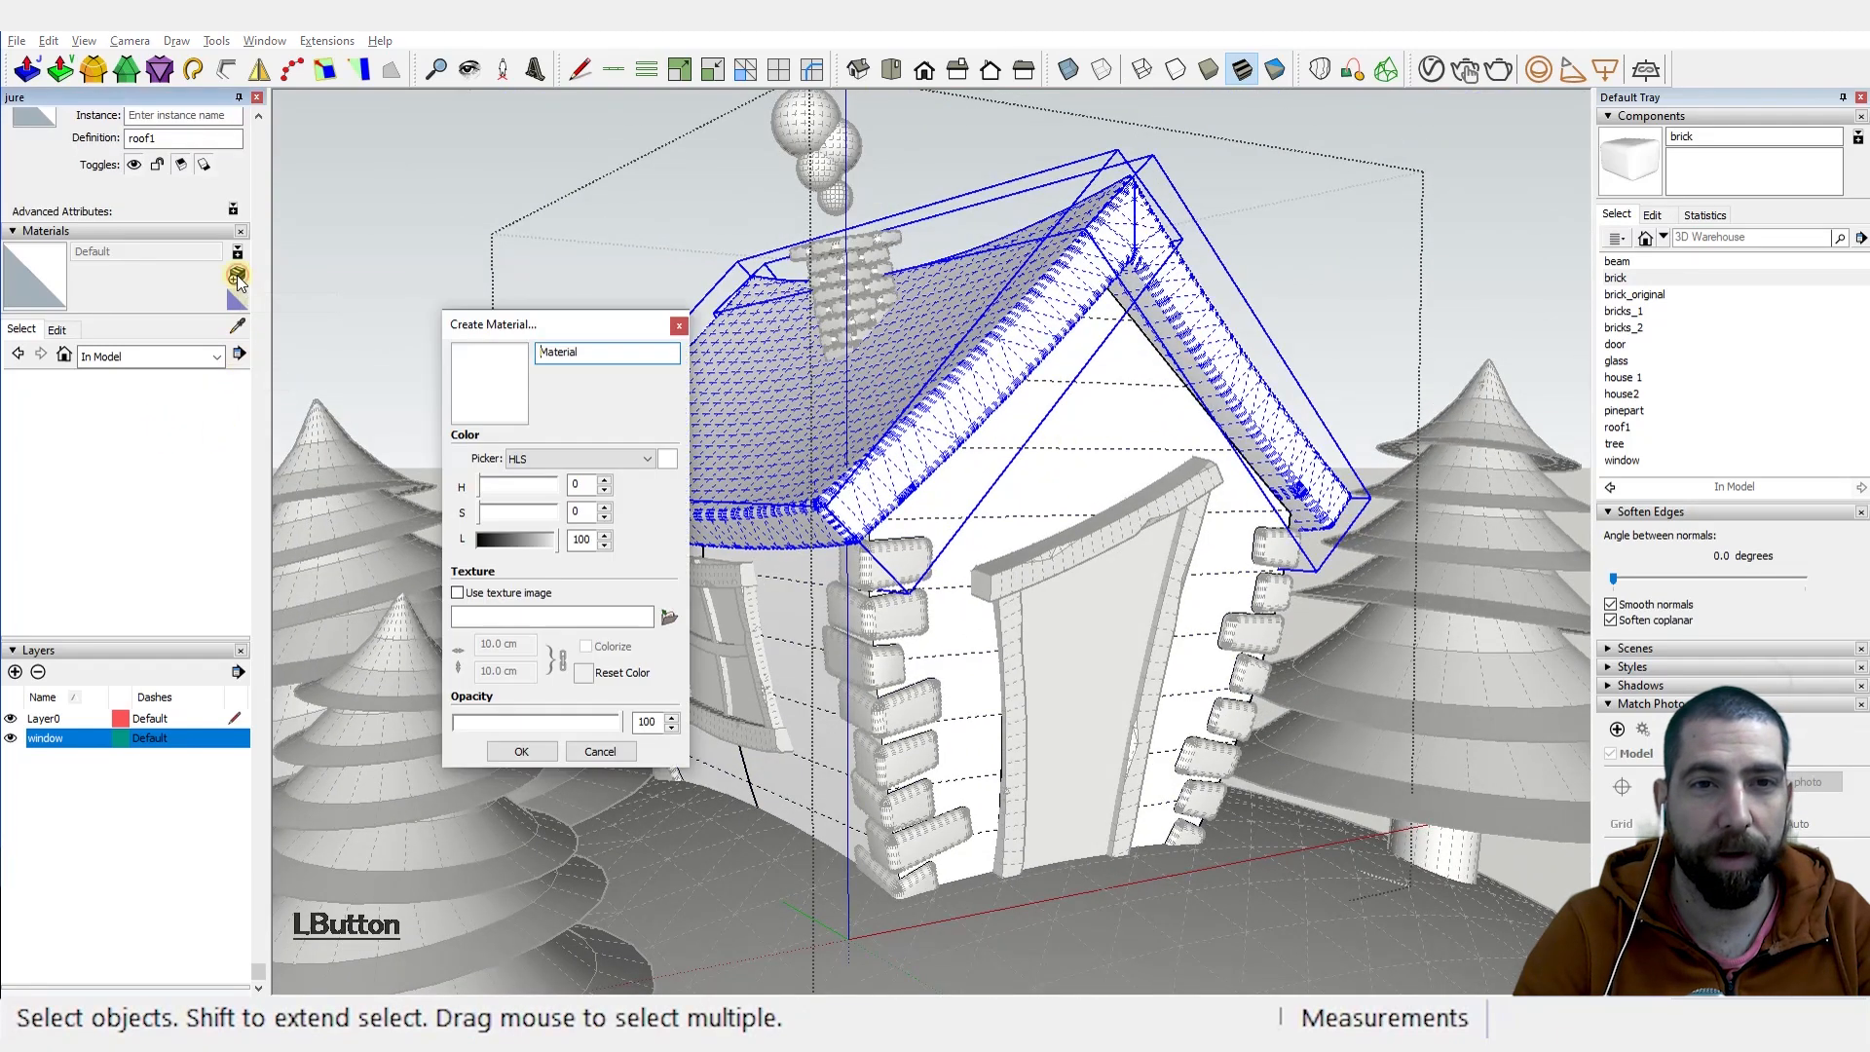
double_click(601, 355)
text(re)
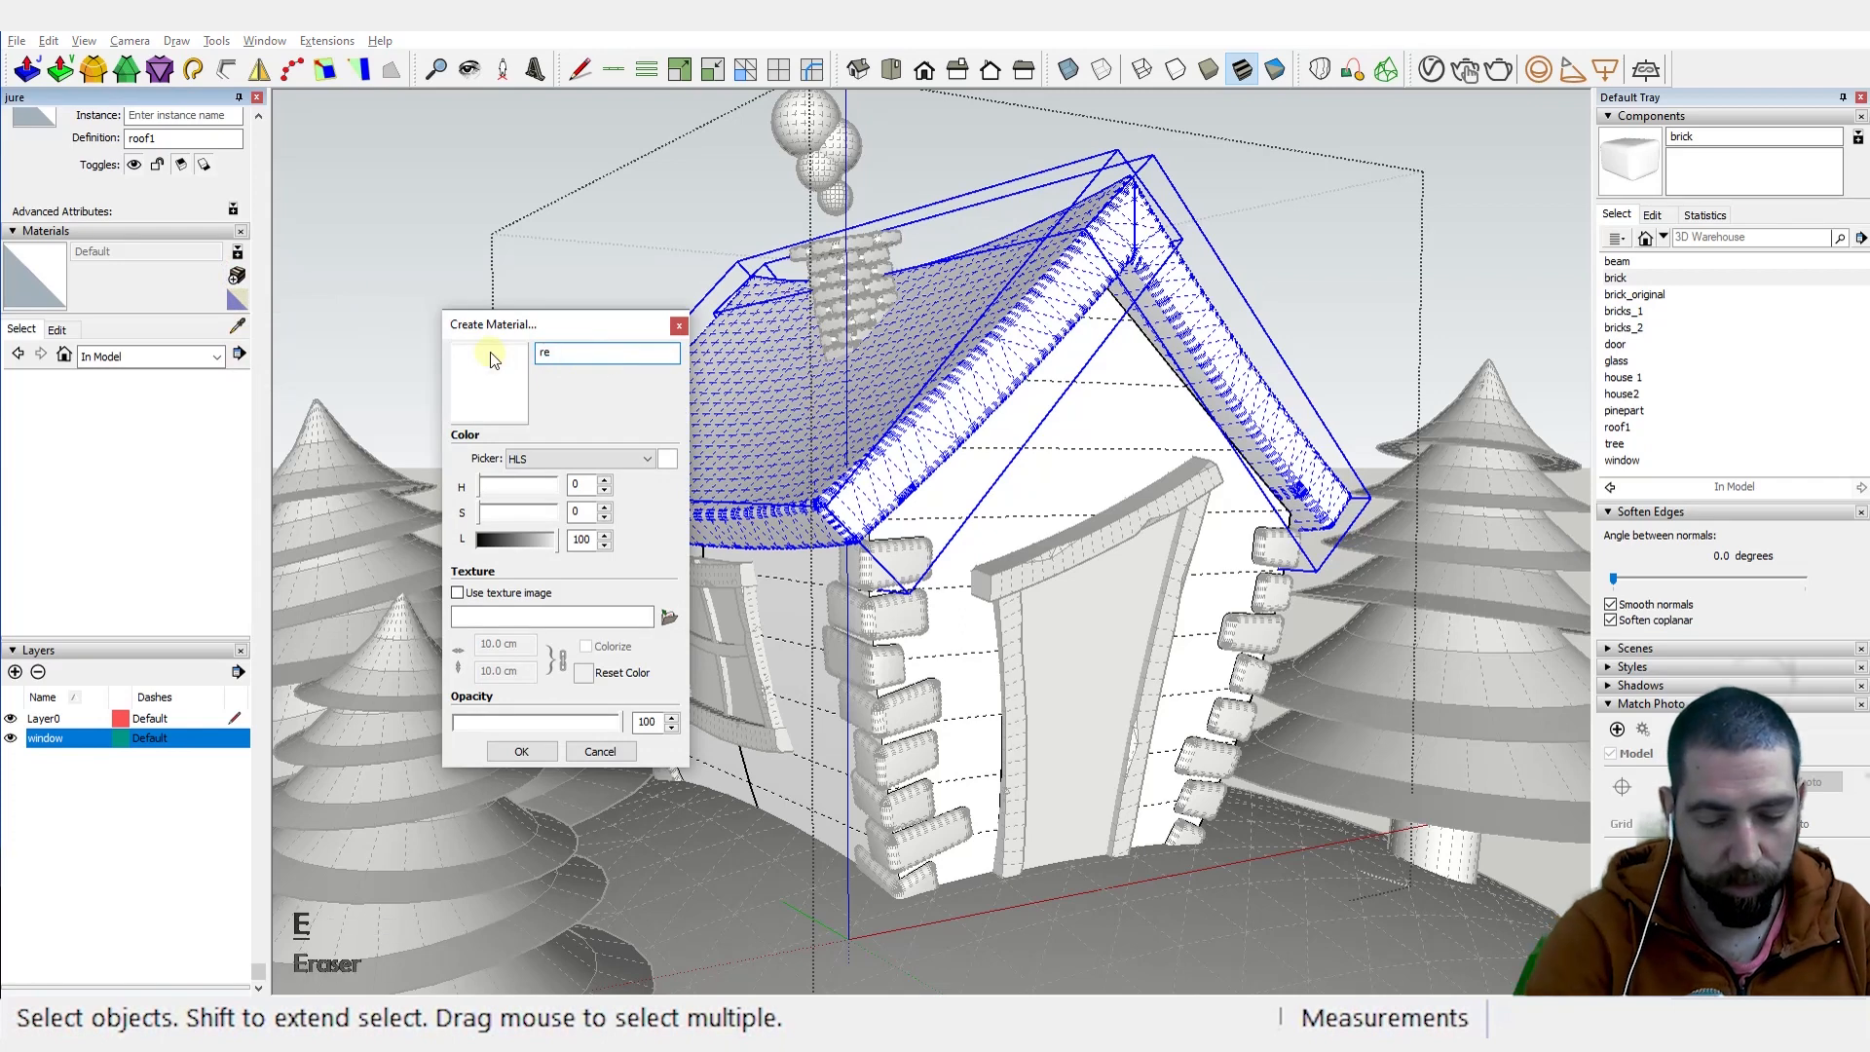
key(BackSpace)
text(i)
key(BackSpace)
text(oof)
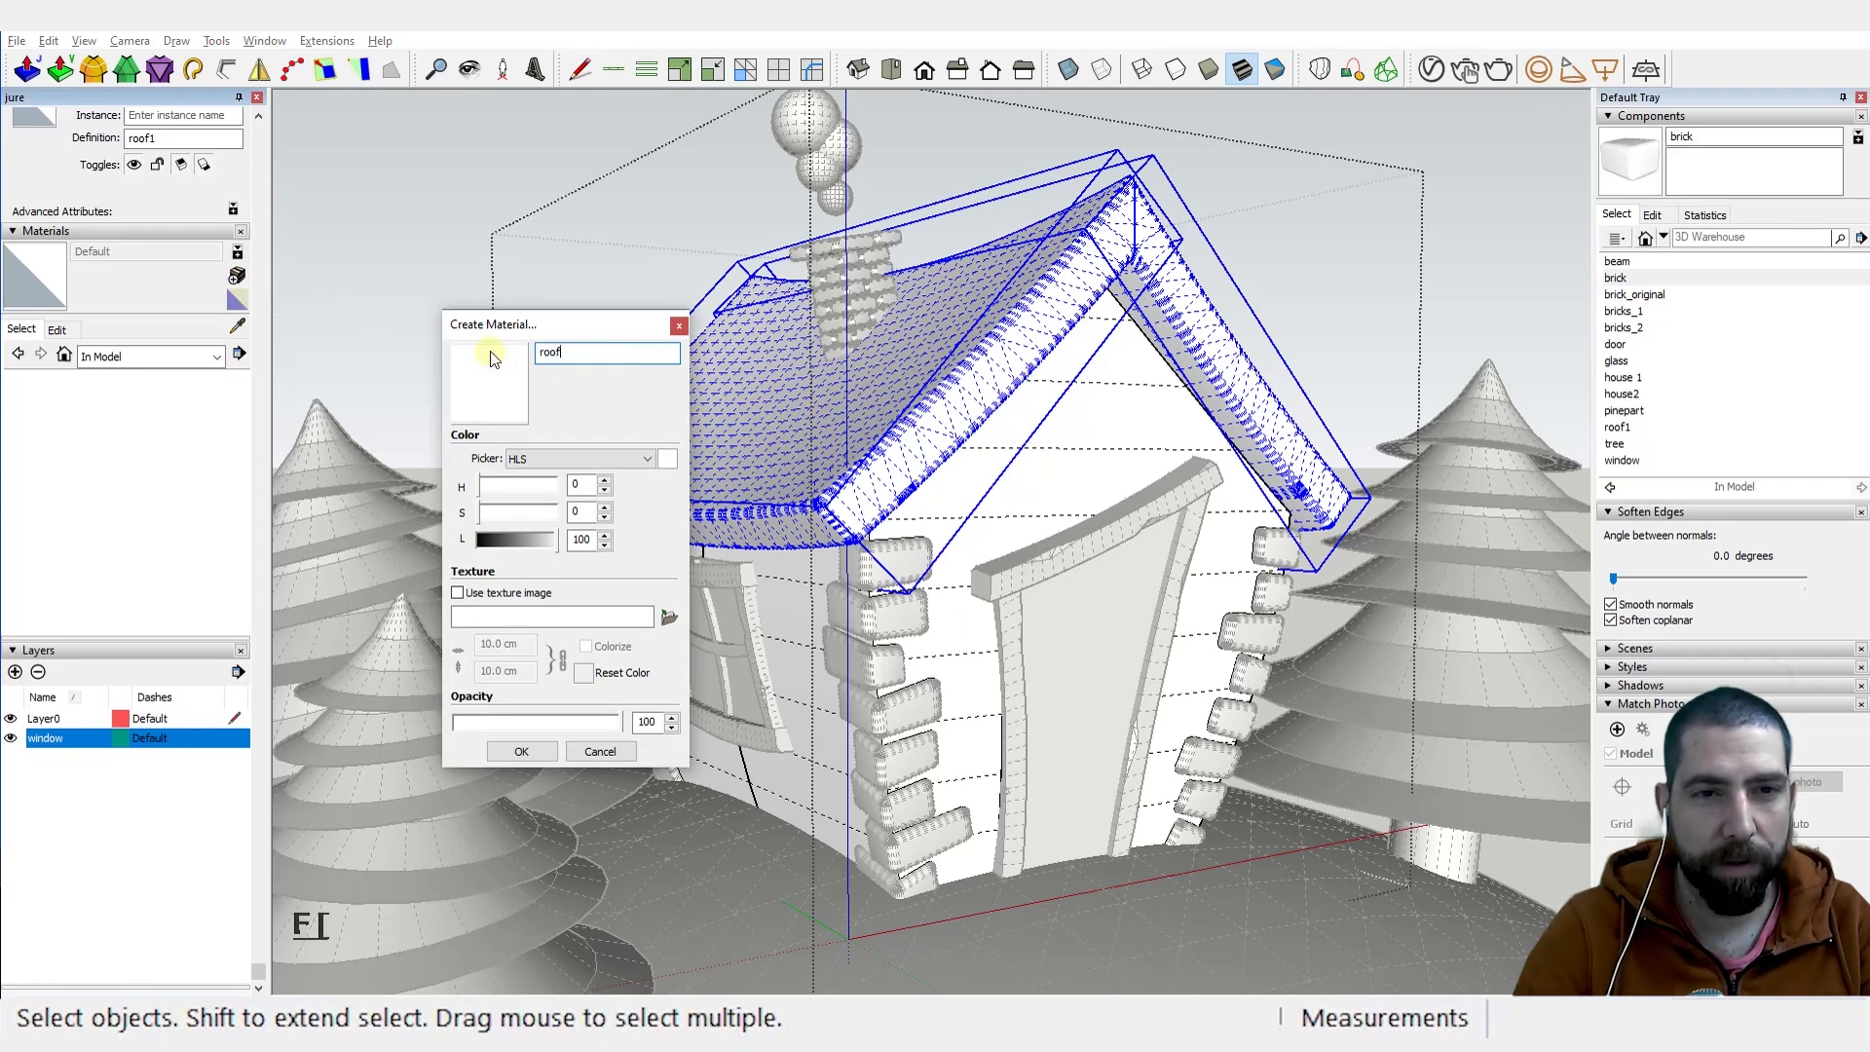
Step: Give the roof material a light red HLS colour of about H 0, S 88, L 65 and create it
click(556, 459)
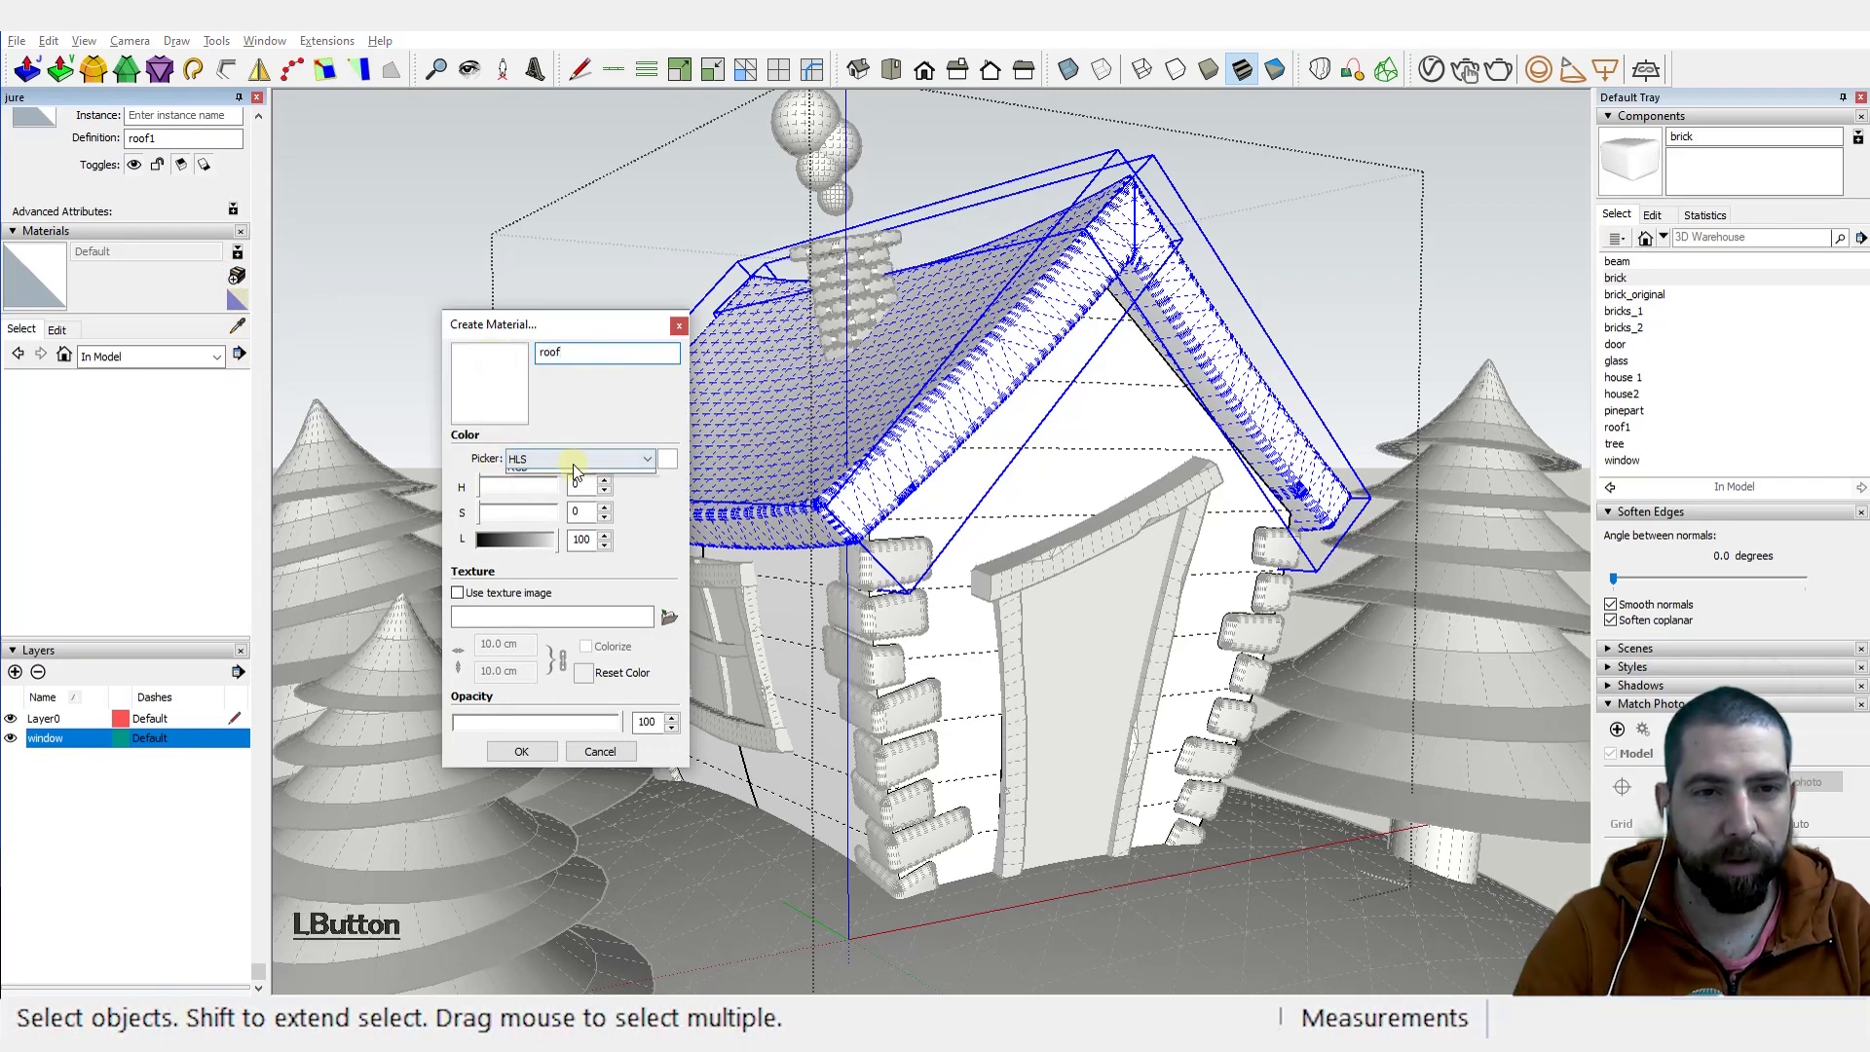
click(523, 498)
drag(518, 491, 464, 531)
click(558, 456)
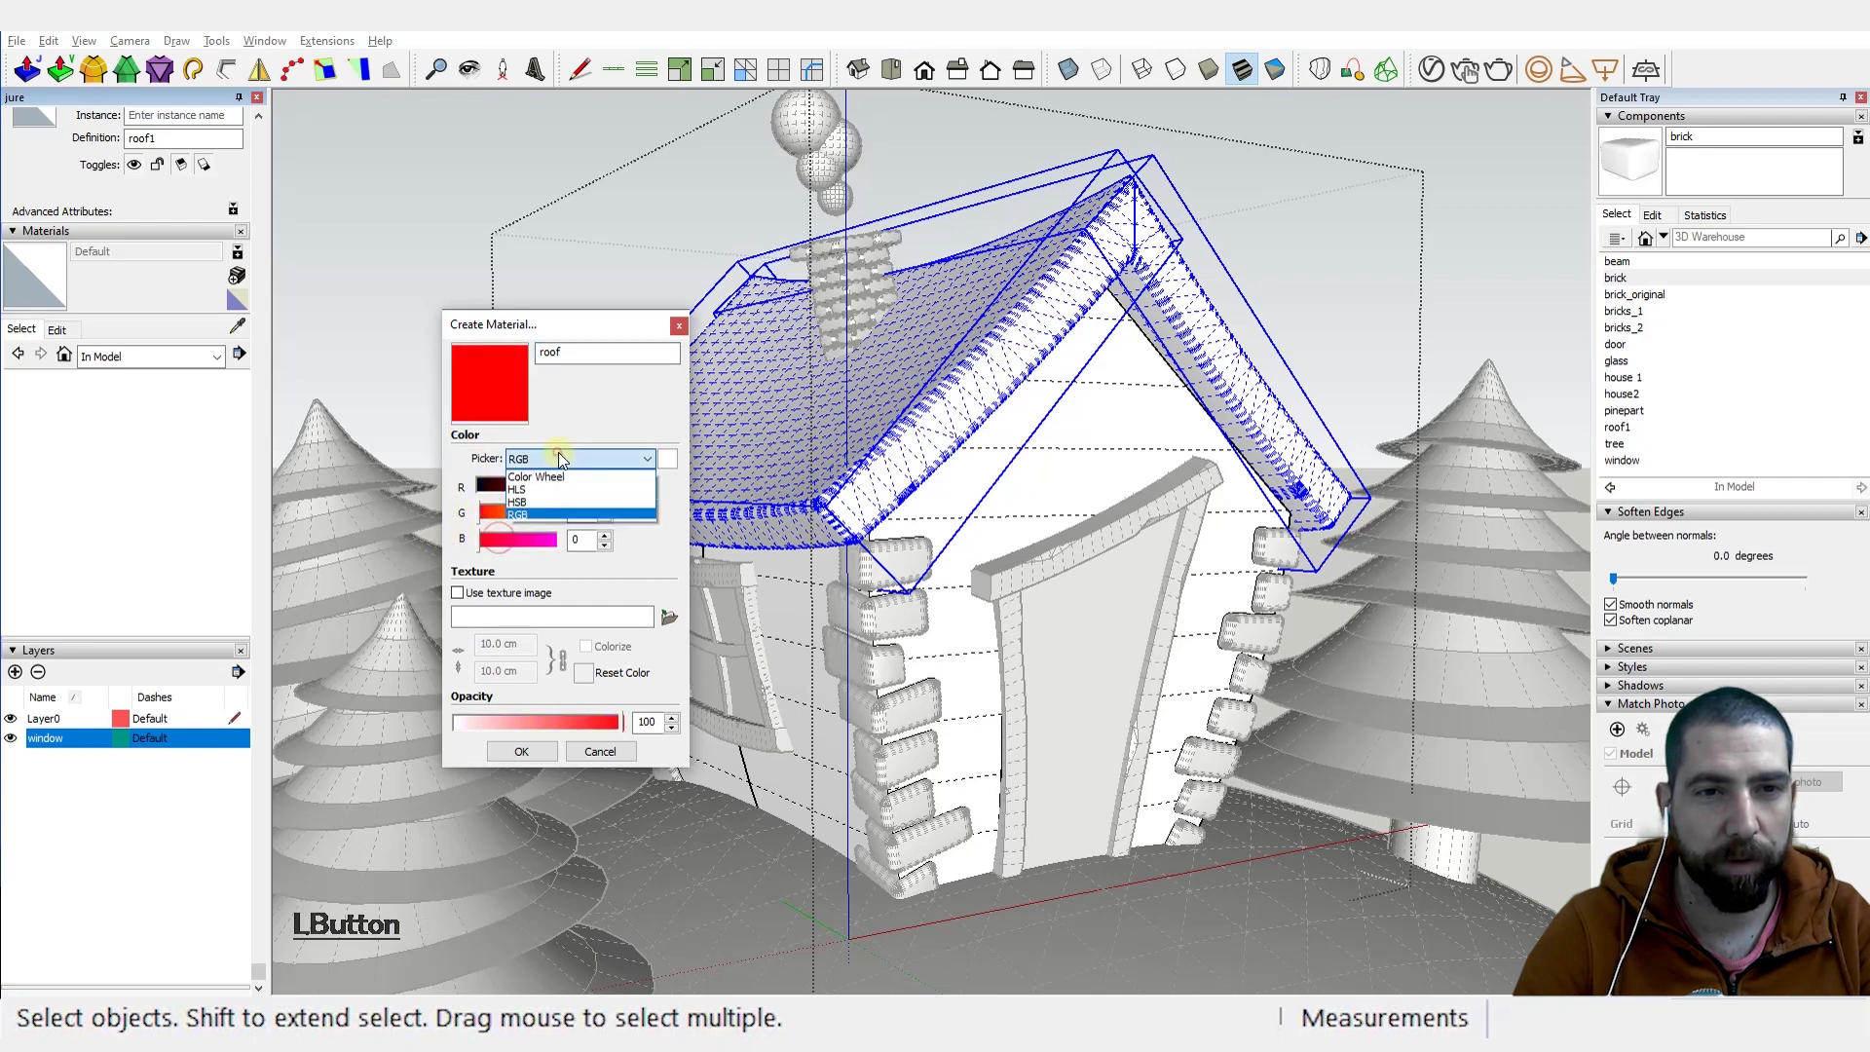
click(551, 498)
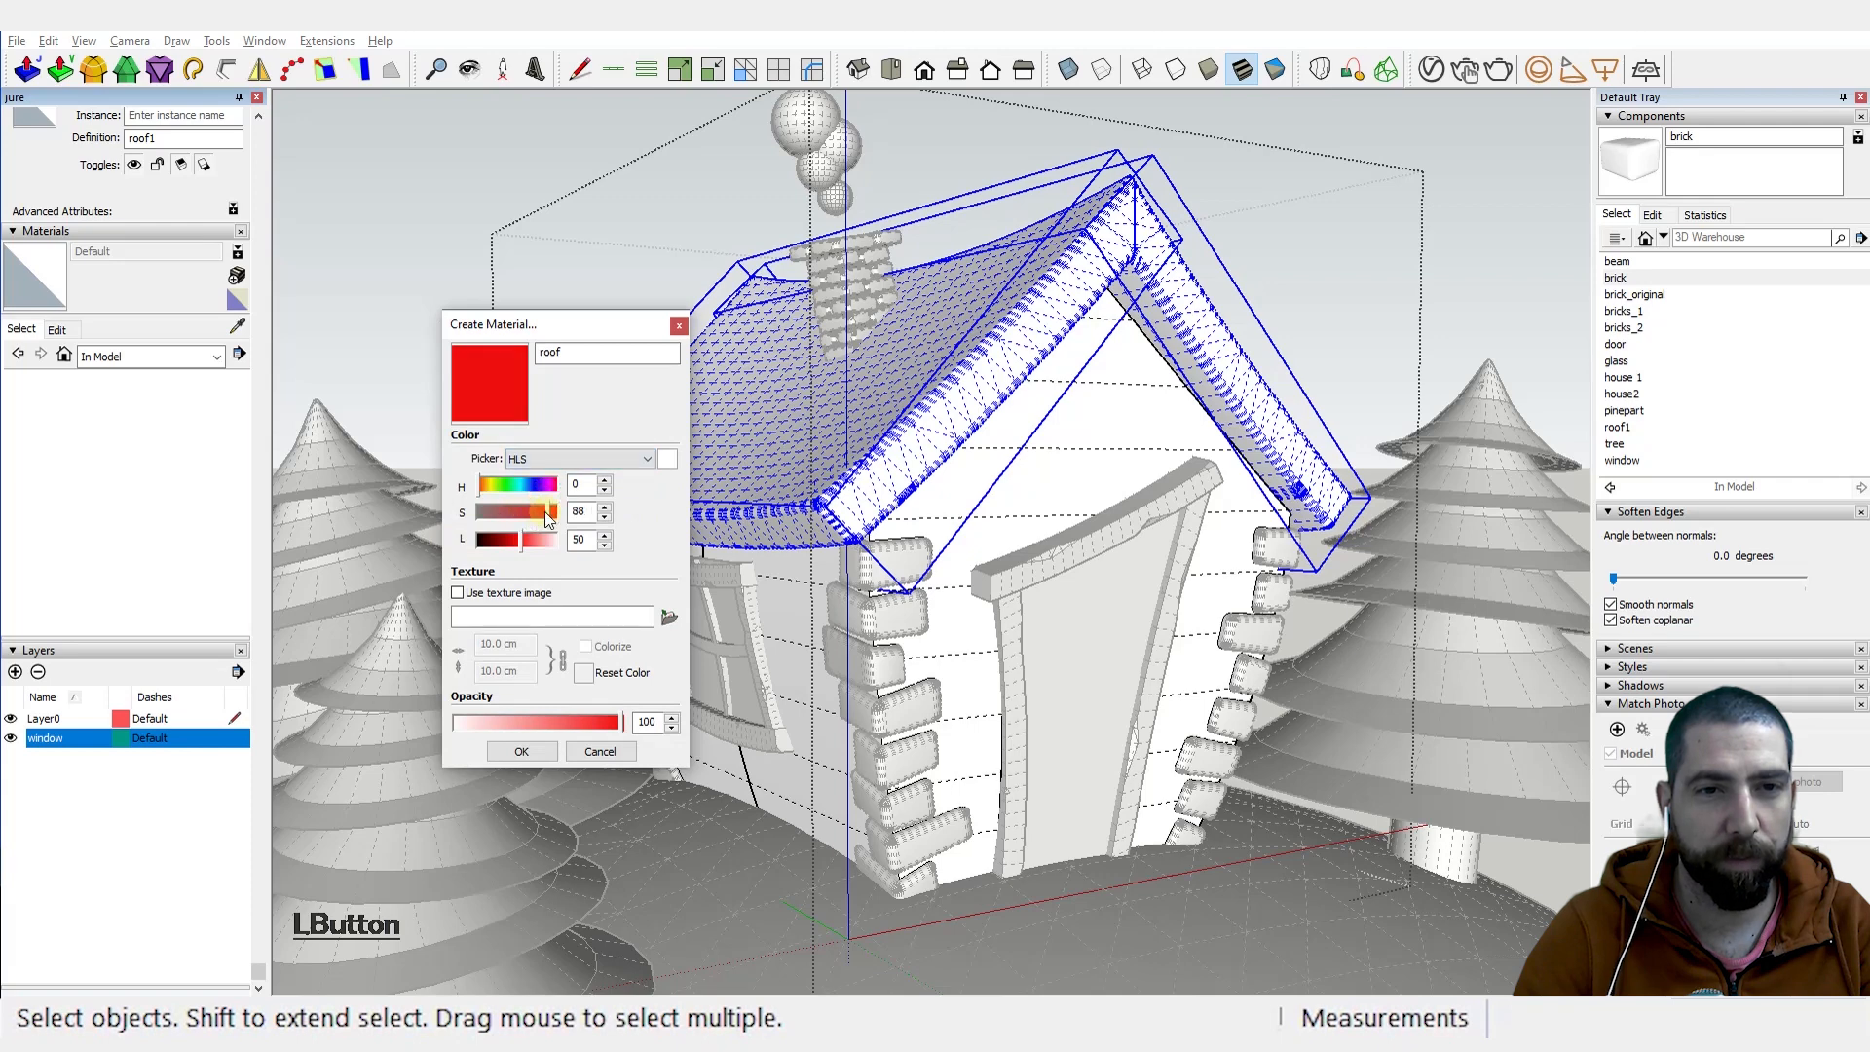
drag(522, 537, 528, 540)
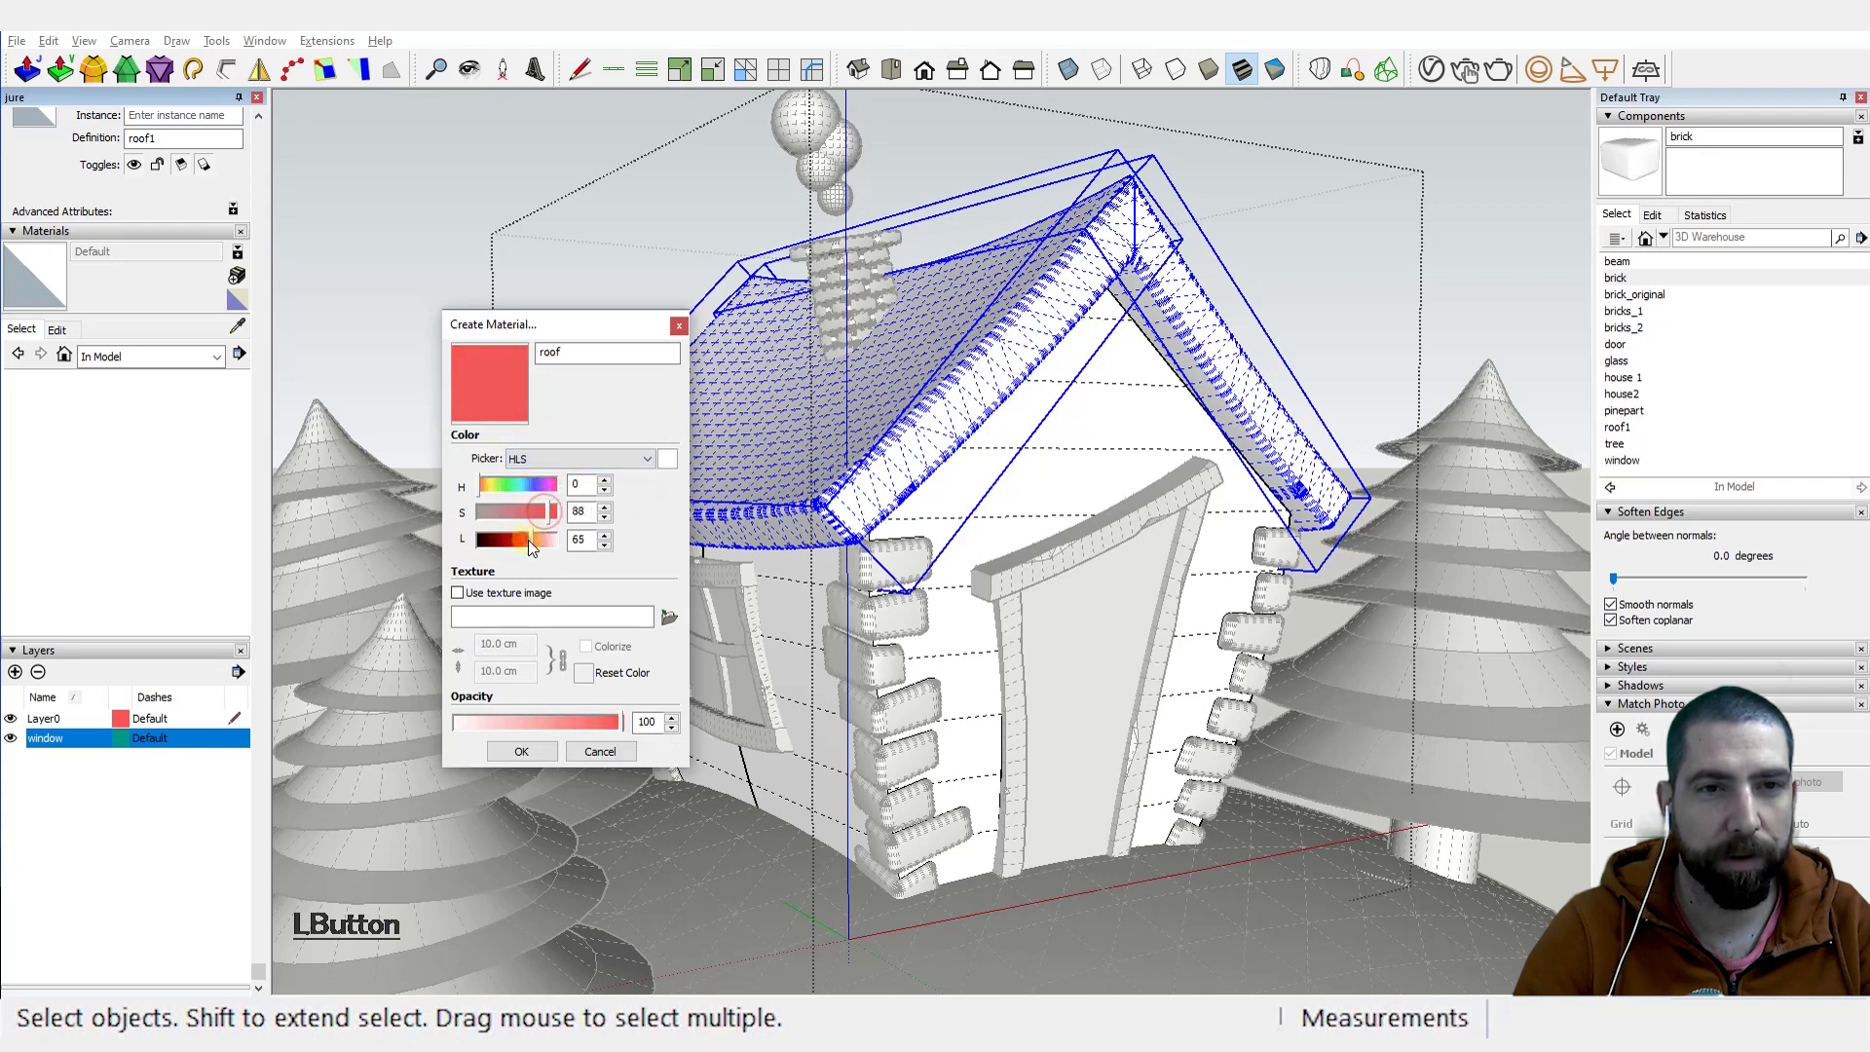
click(522, 752)
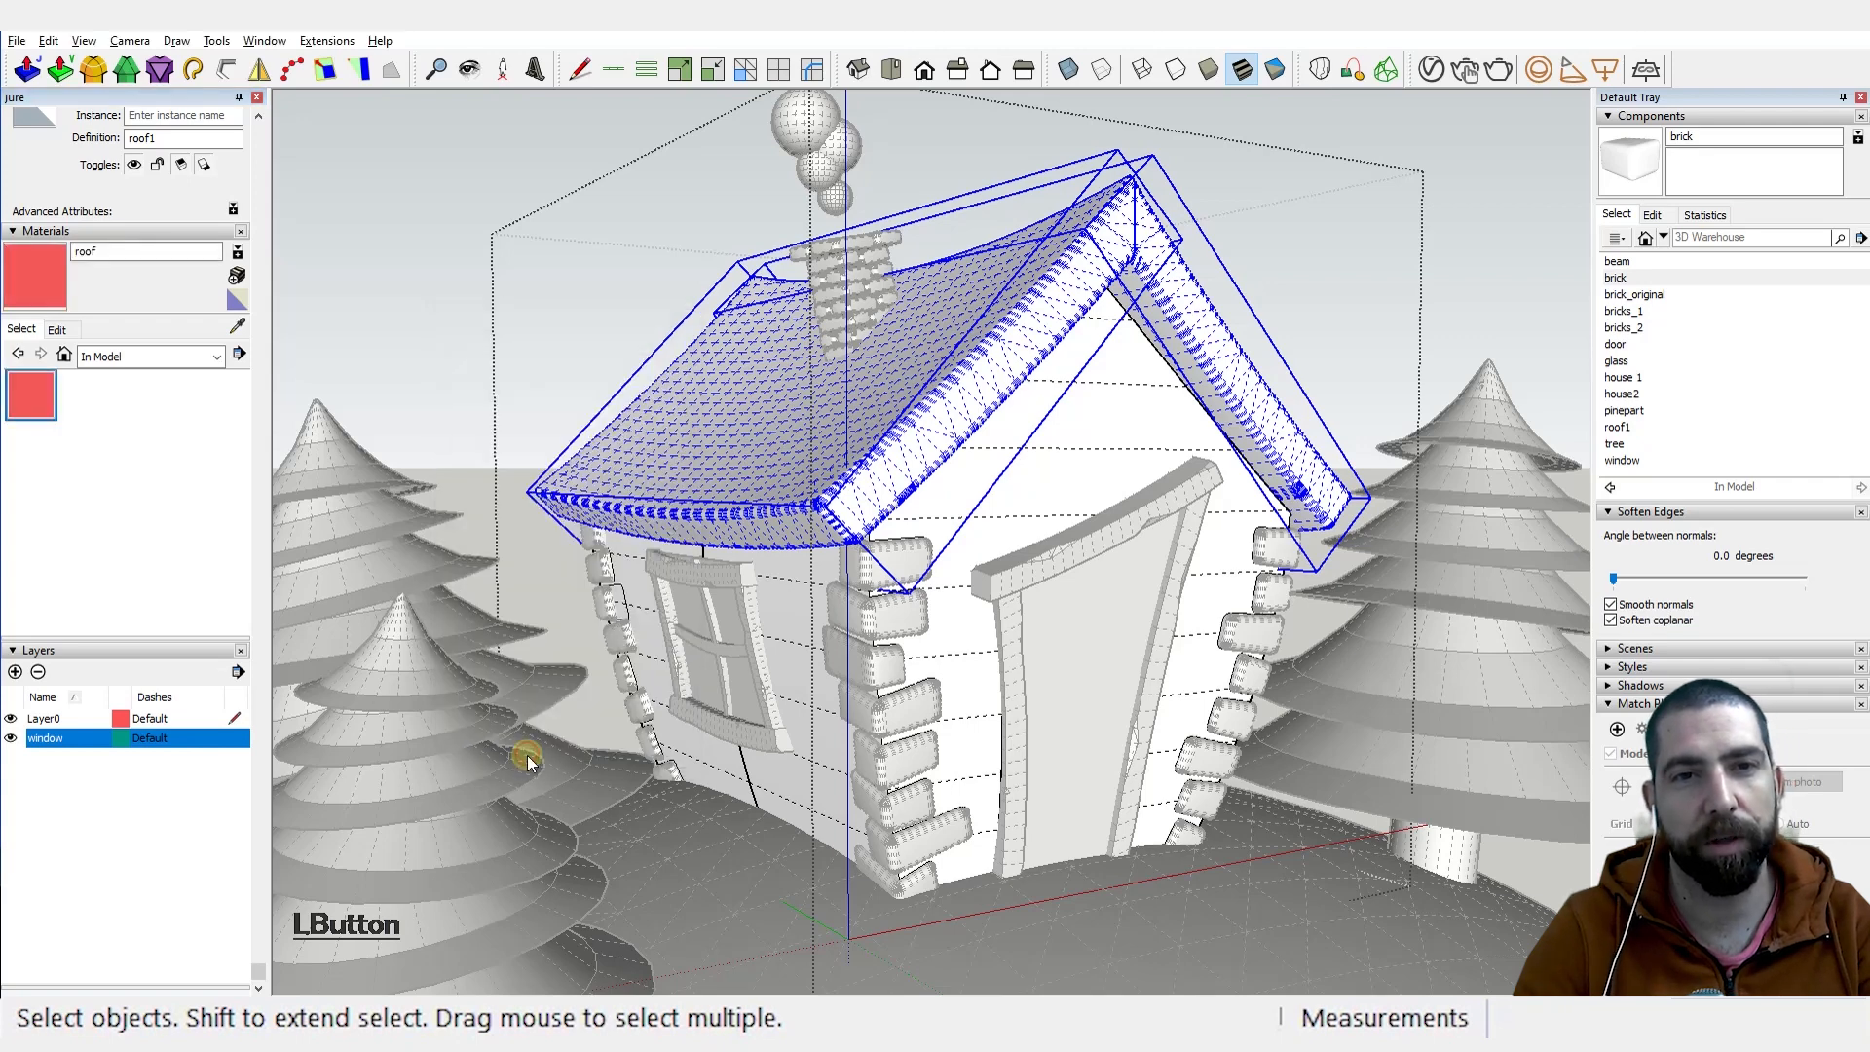
Step: Paint the selected roof component with the red roof material and leave the house group
click(33, 412)
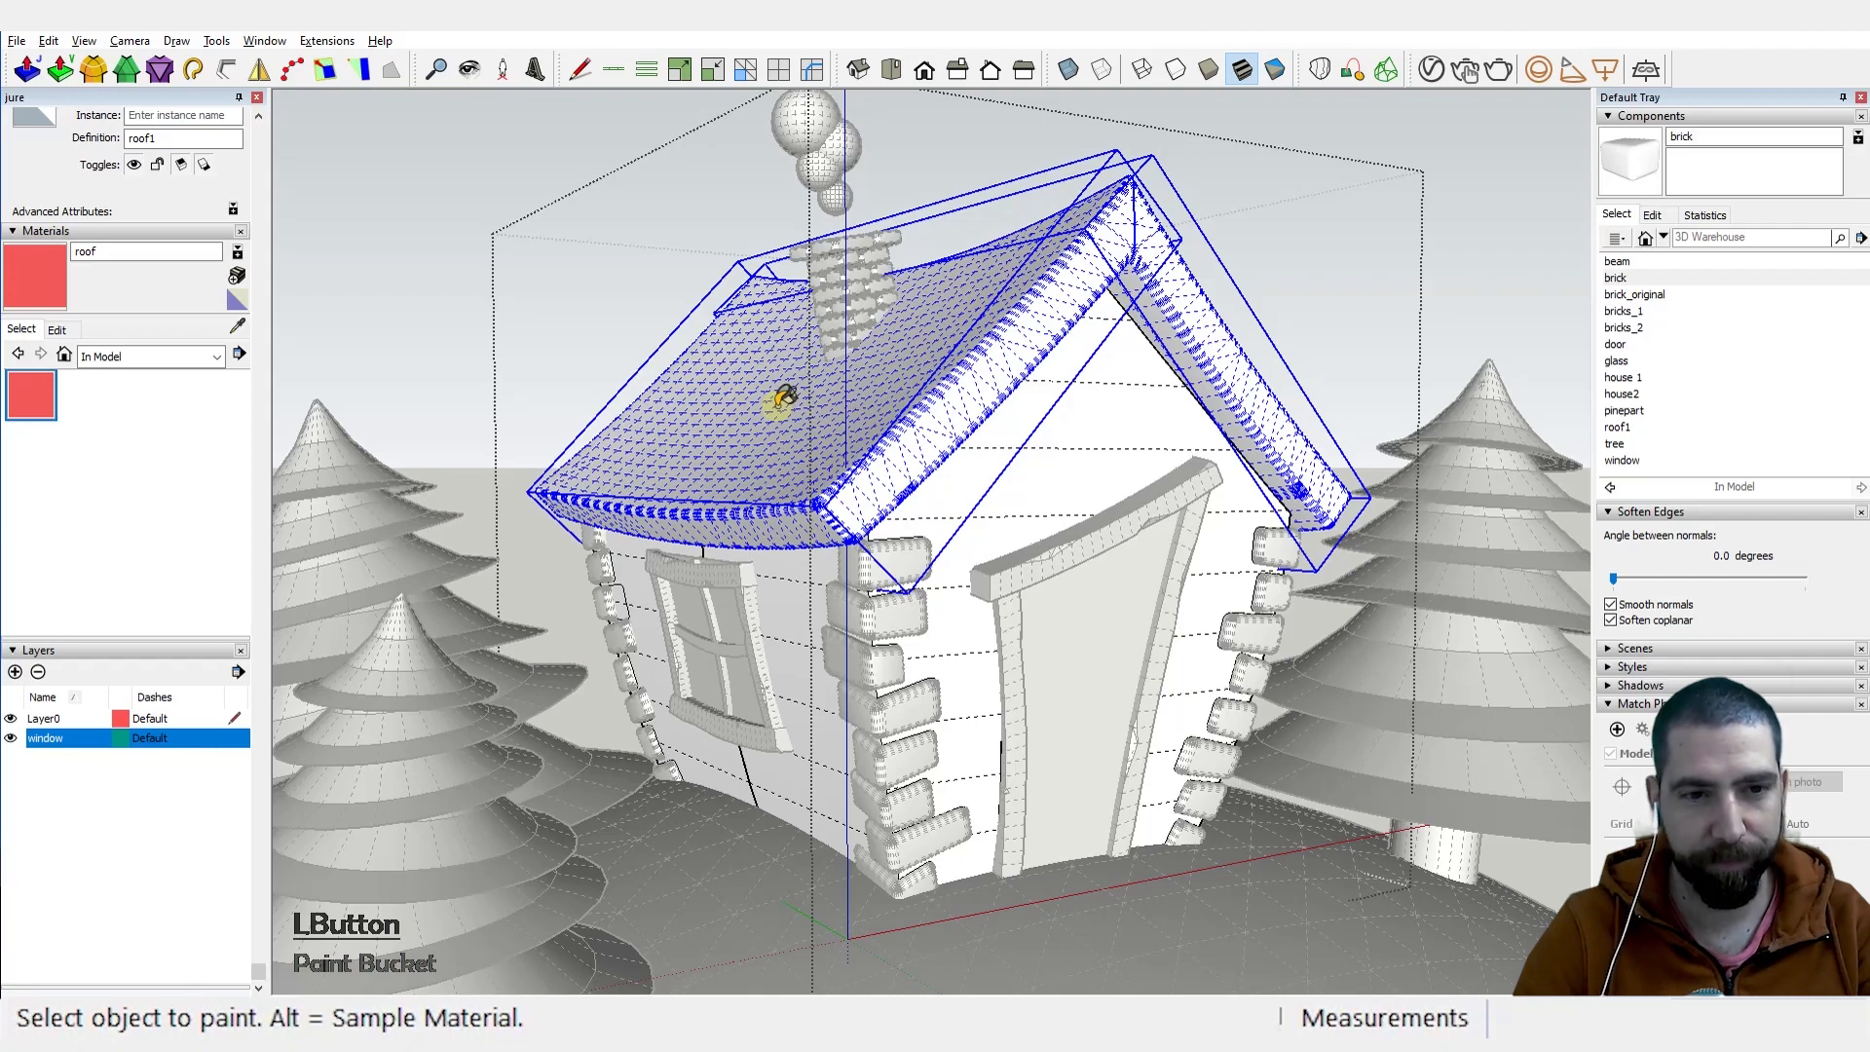
click(784, 397)
mouse_move(827, 382)
middle_down()
mouse_move(1131, 388)
mouse_move(986, 421)
middle_up()
scroll(948, 396, down, 3)
key(space)
scroll(939, 411, down, 1)
click(1140, 260)
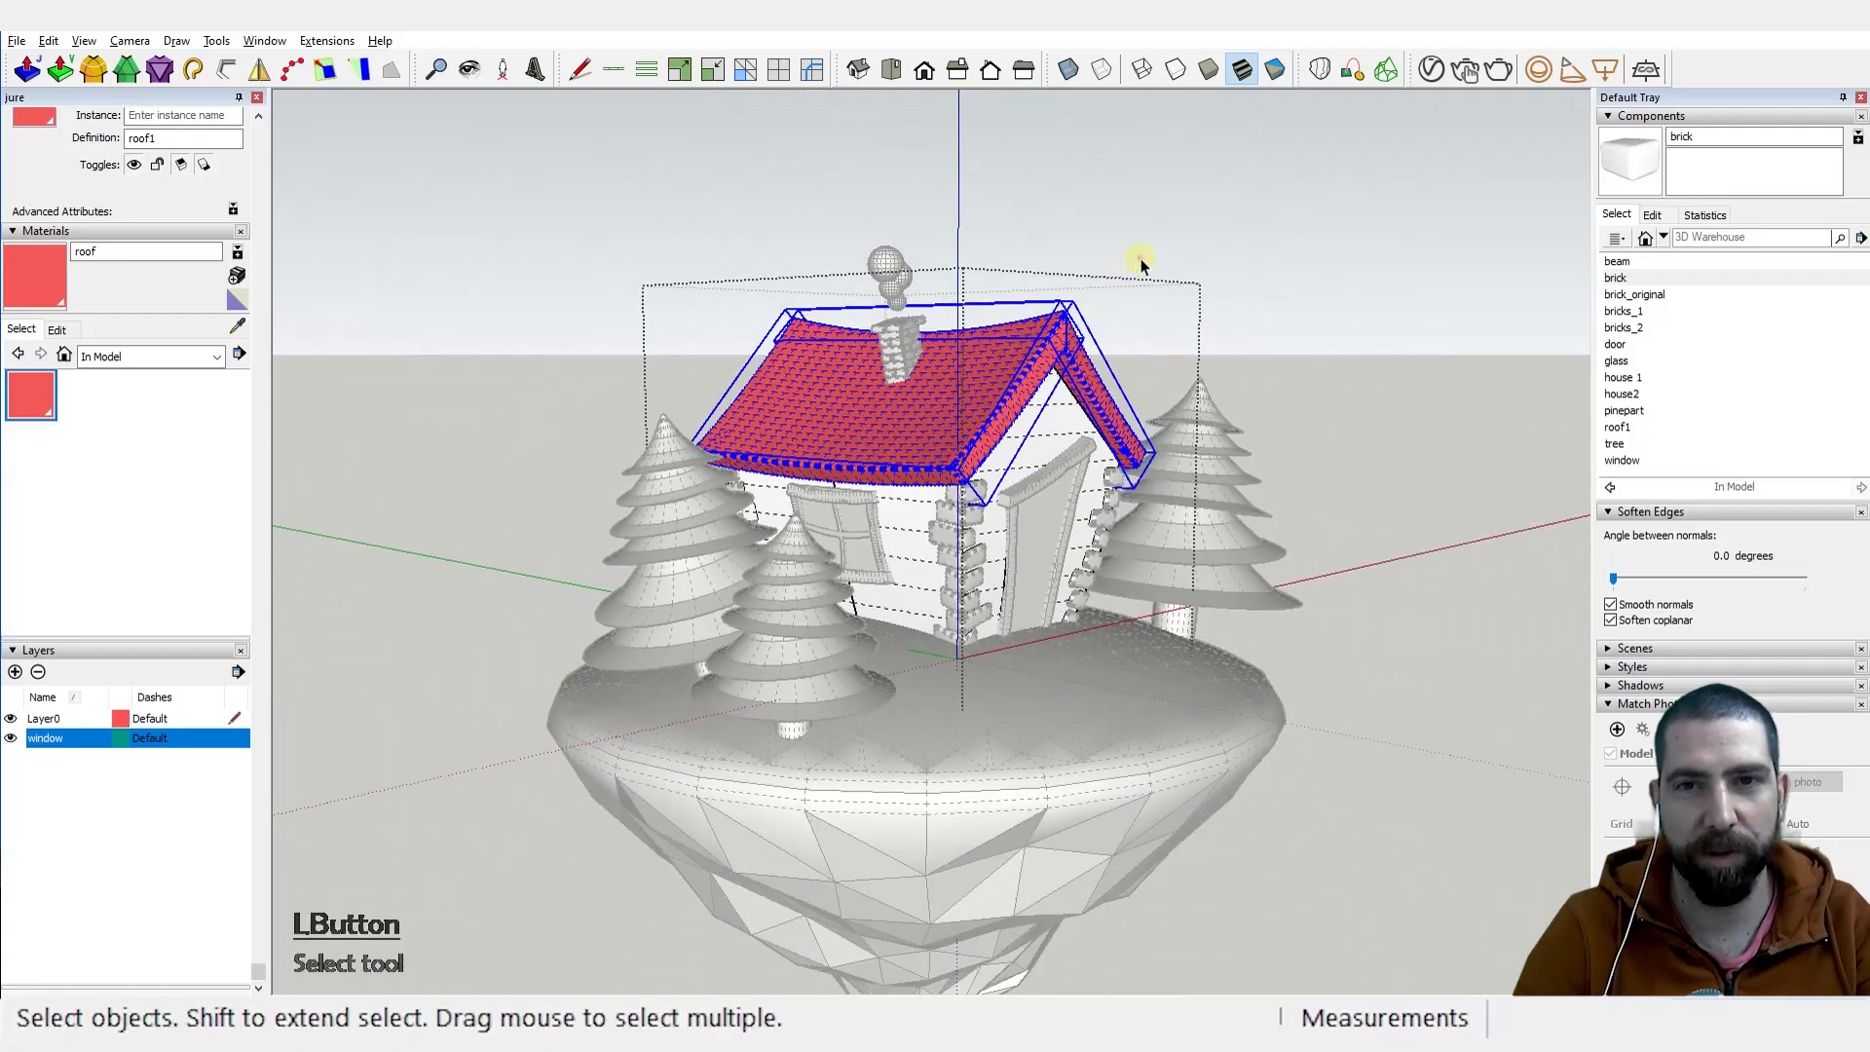
middle_drag(1140, 368, 938, 369)
scroll(939, 370, up, 3)
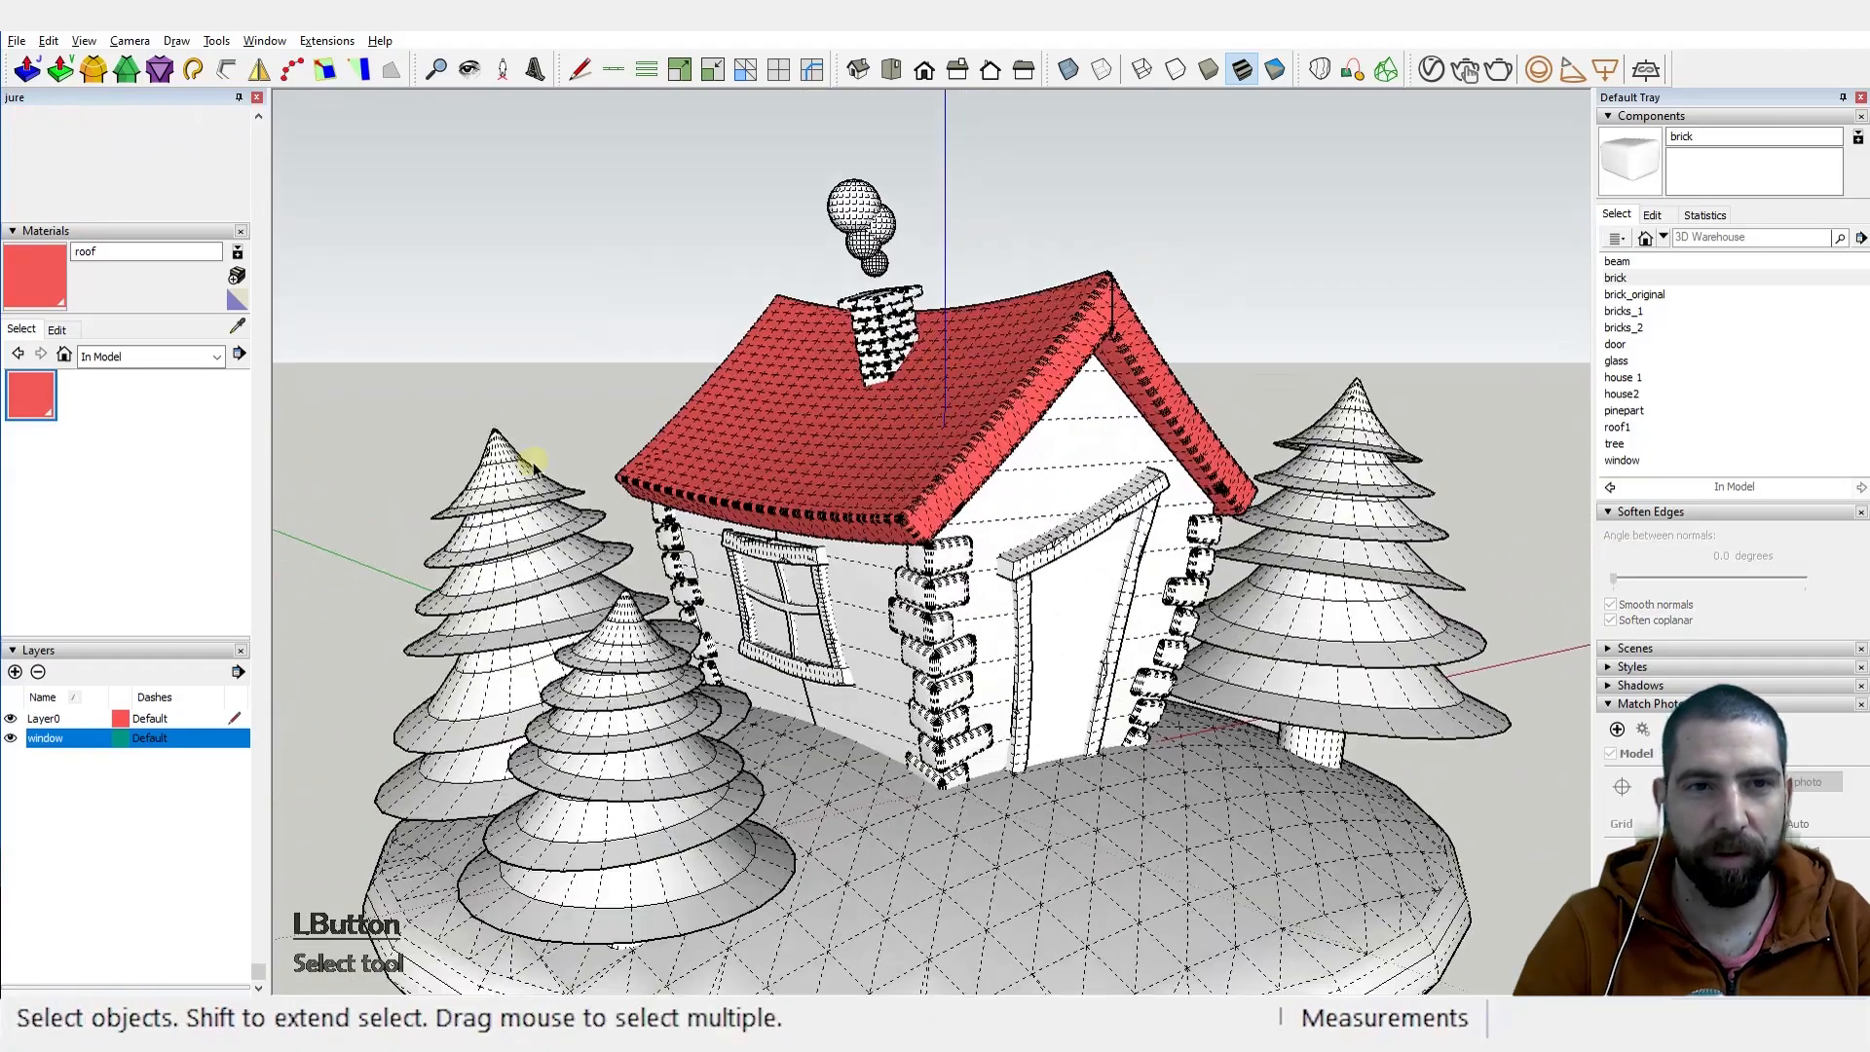
Step: Create a light grey material named smoke with HLS values of about H 0, S 0, L 84
click(239, 354)
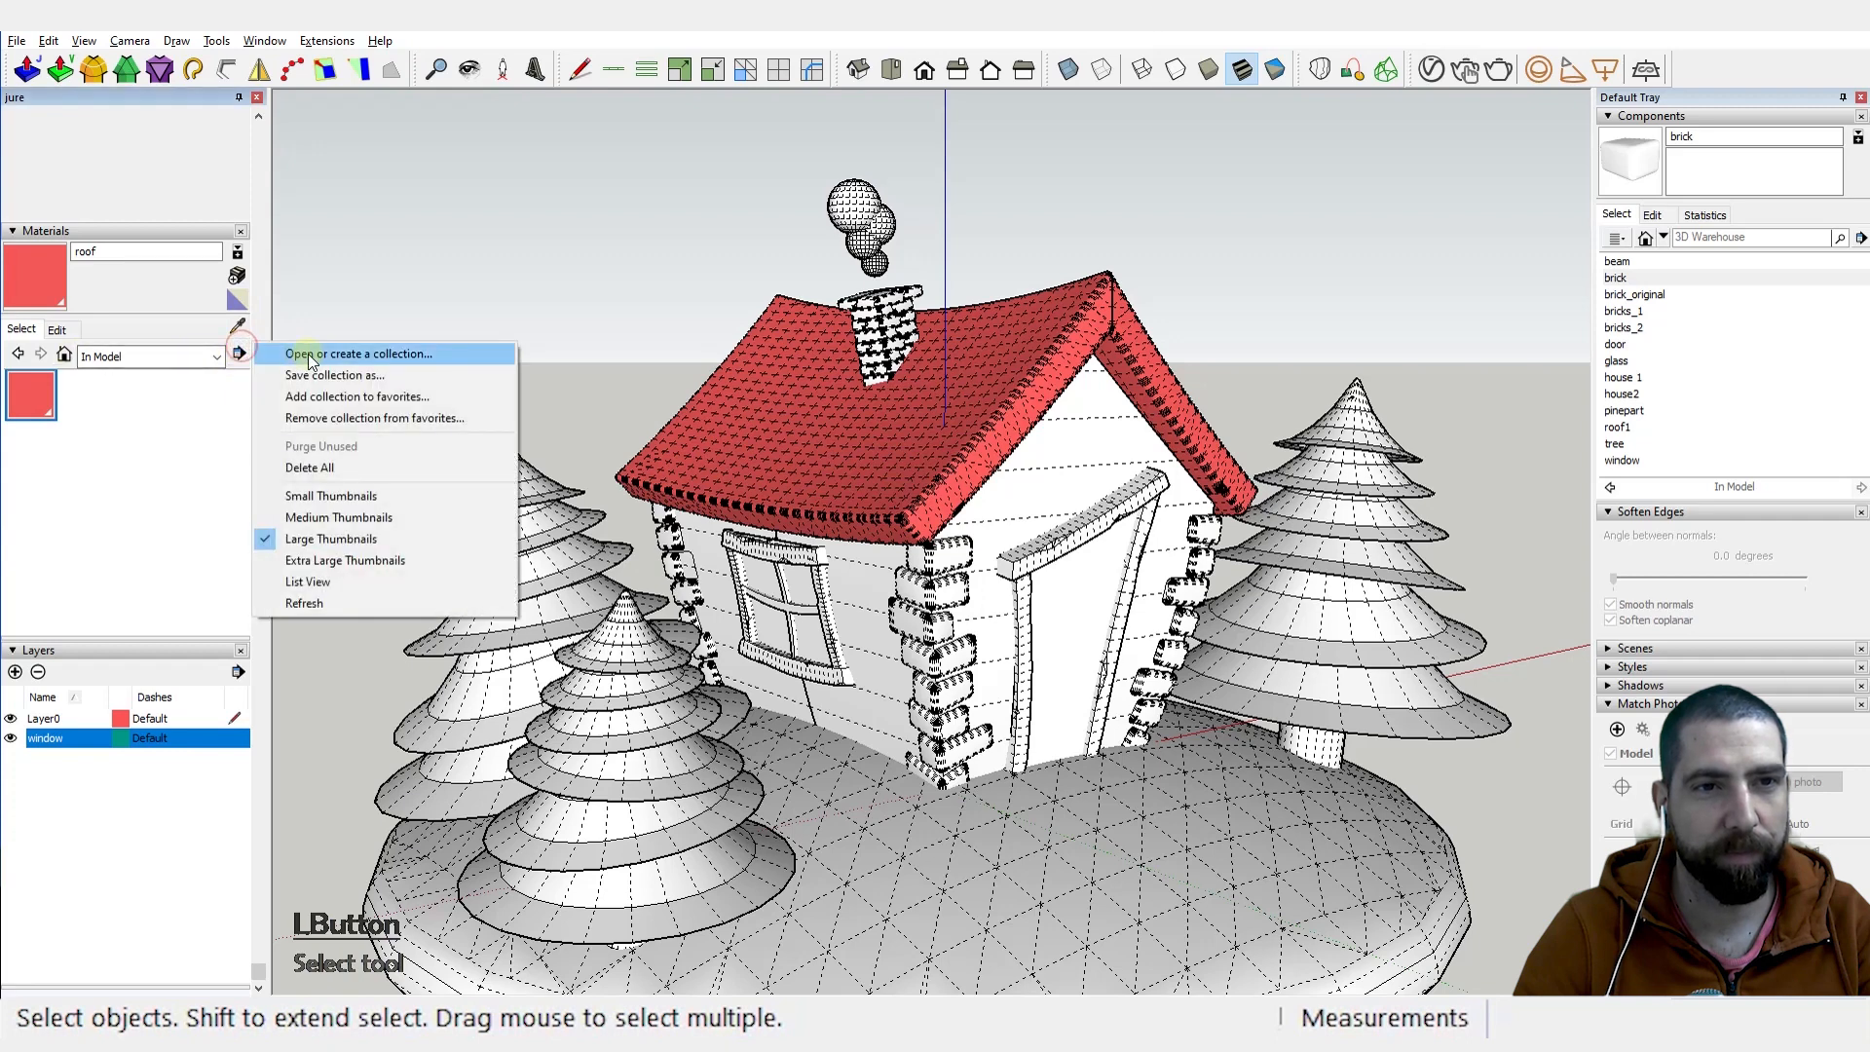
click(239, 355)
click(237, 277)
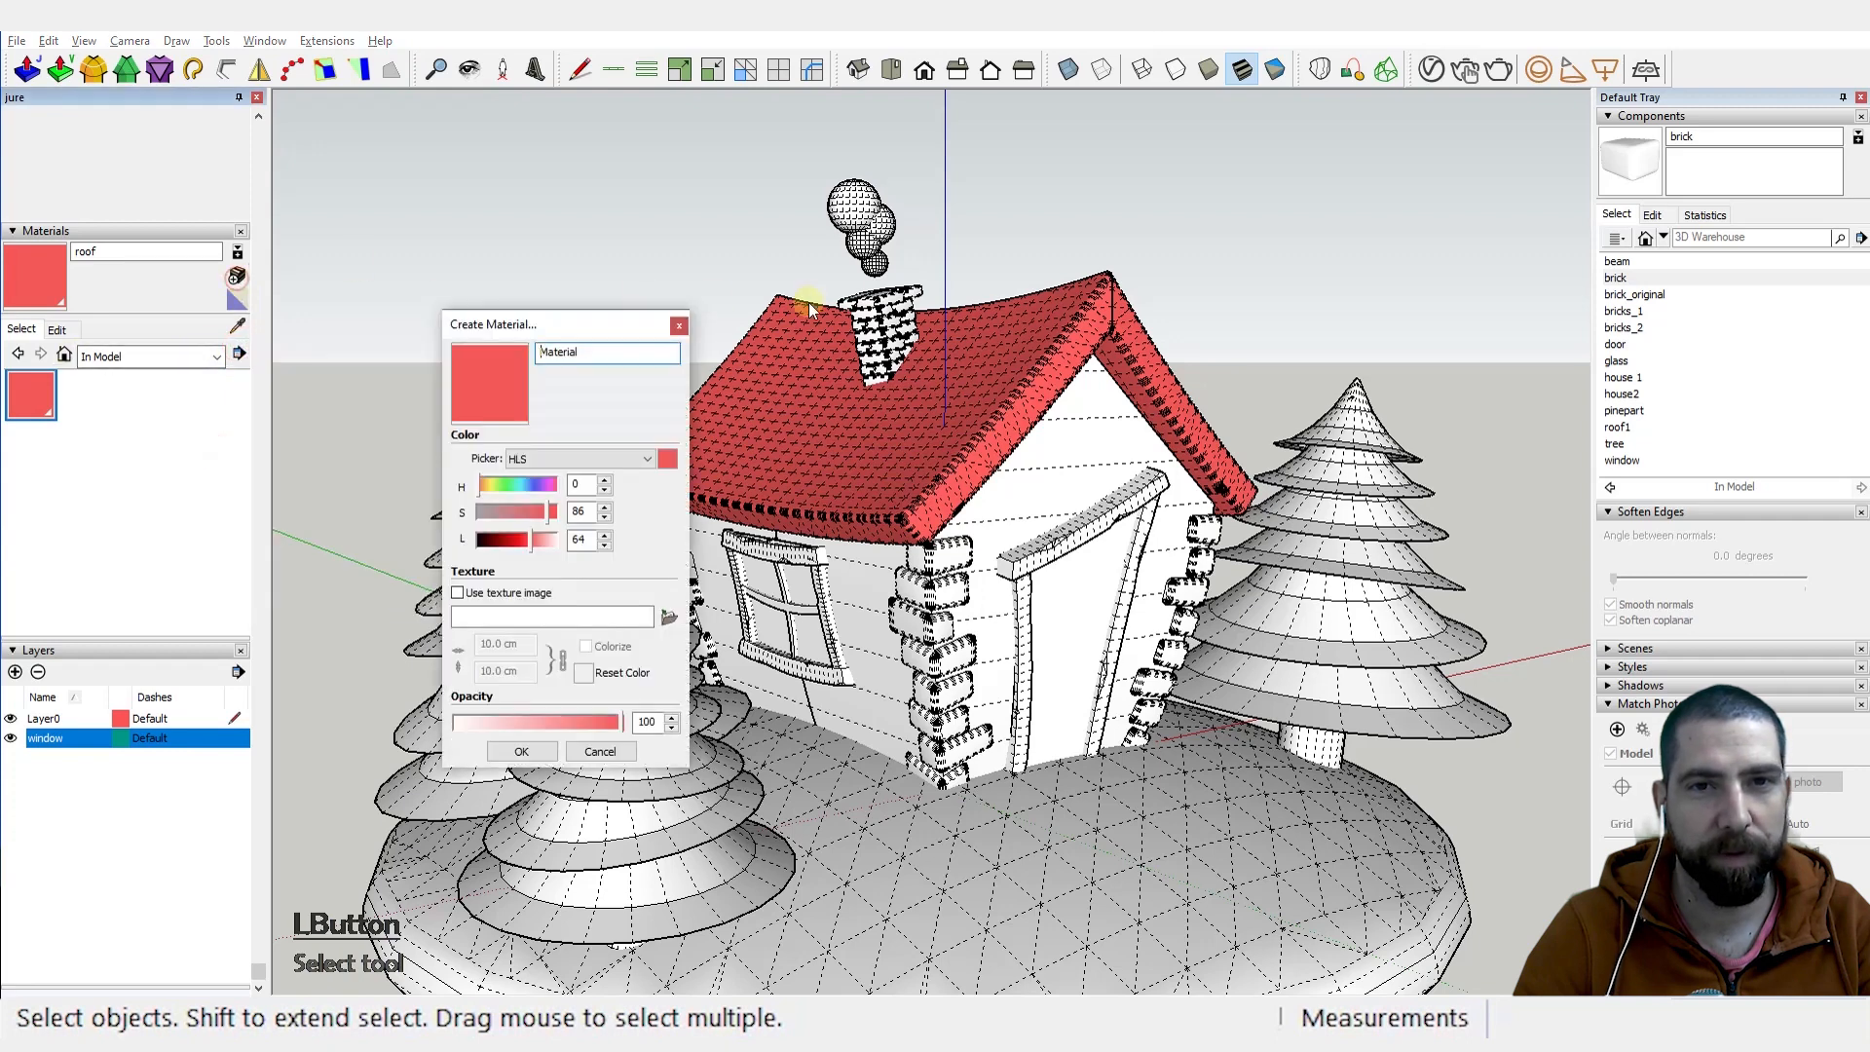
double_click(576, 353)
text(smoke)
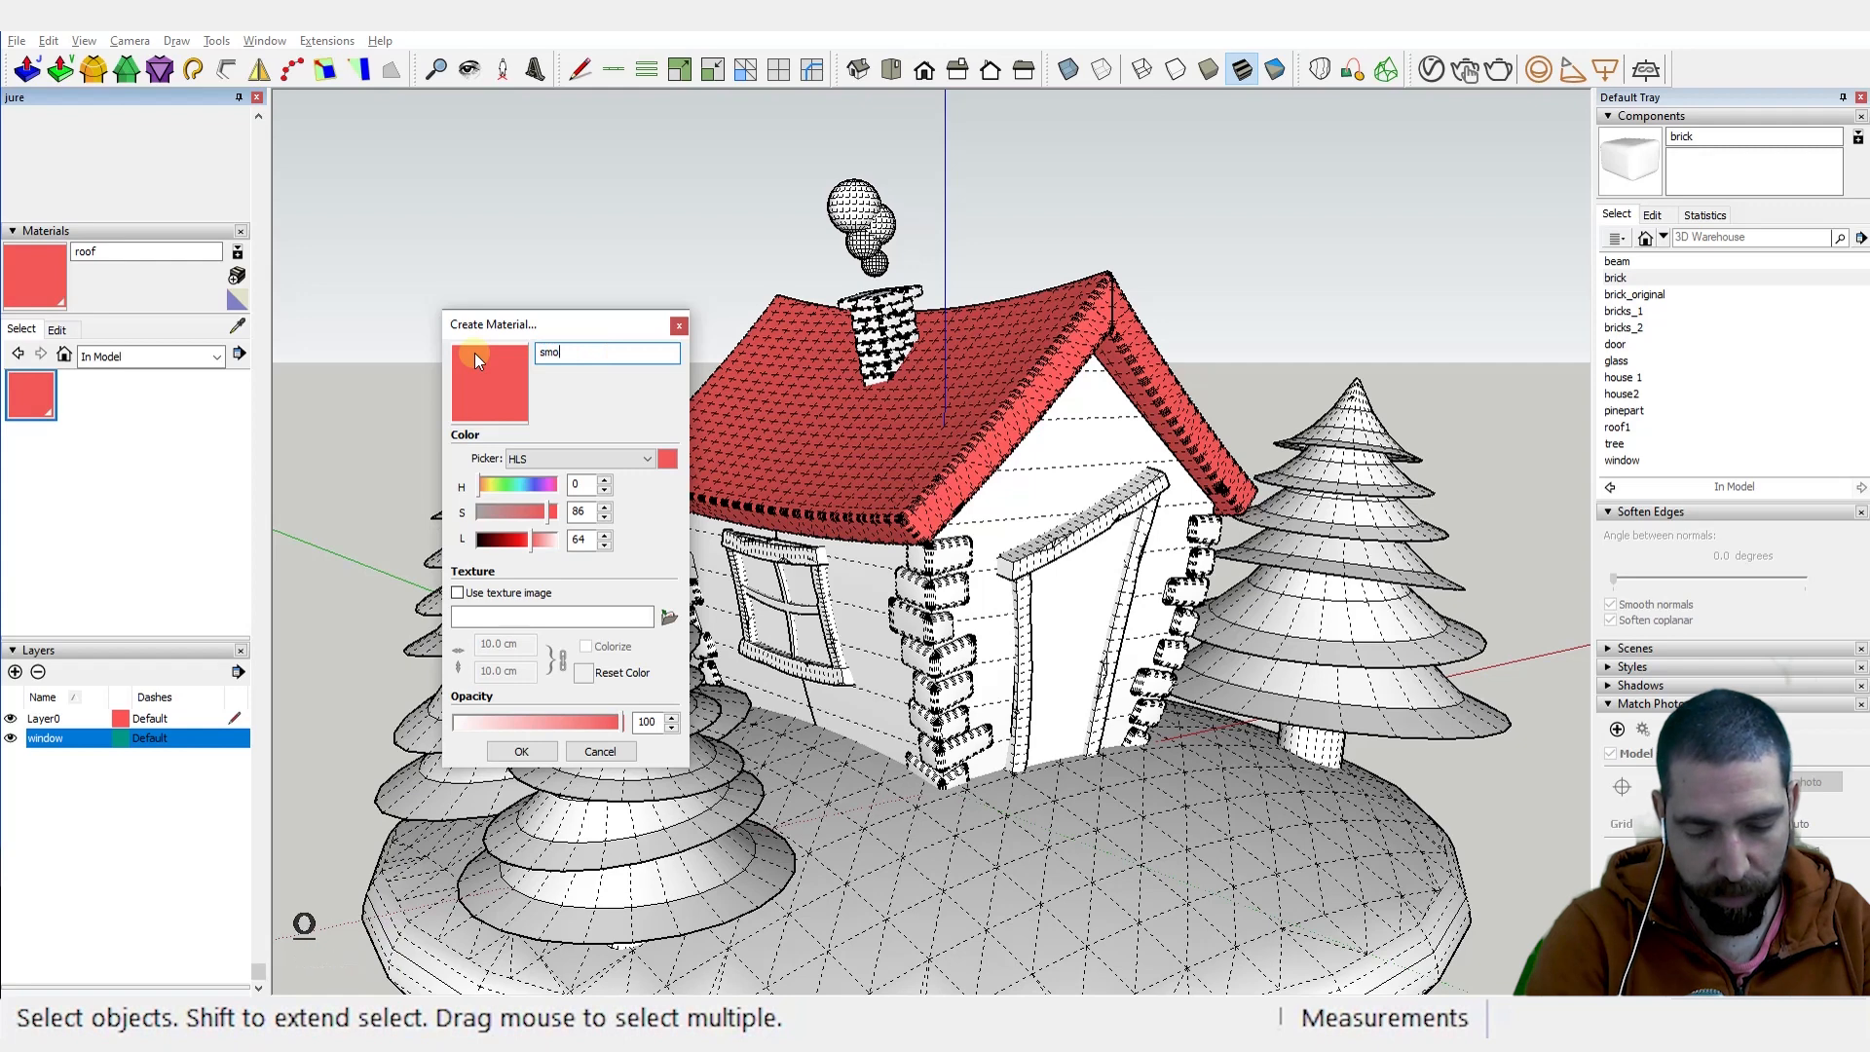
click(493, 506)
drag(522, 539, 542, 541)
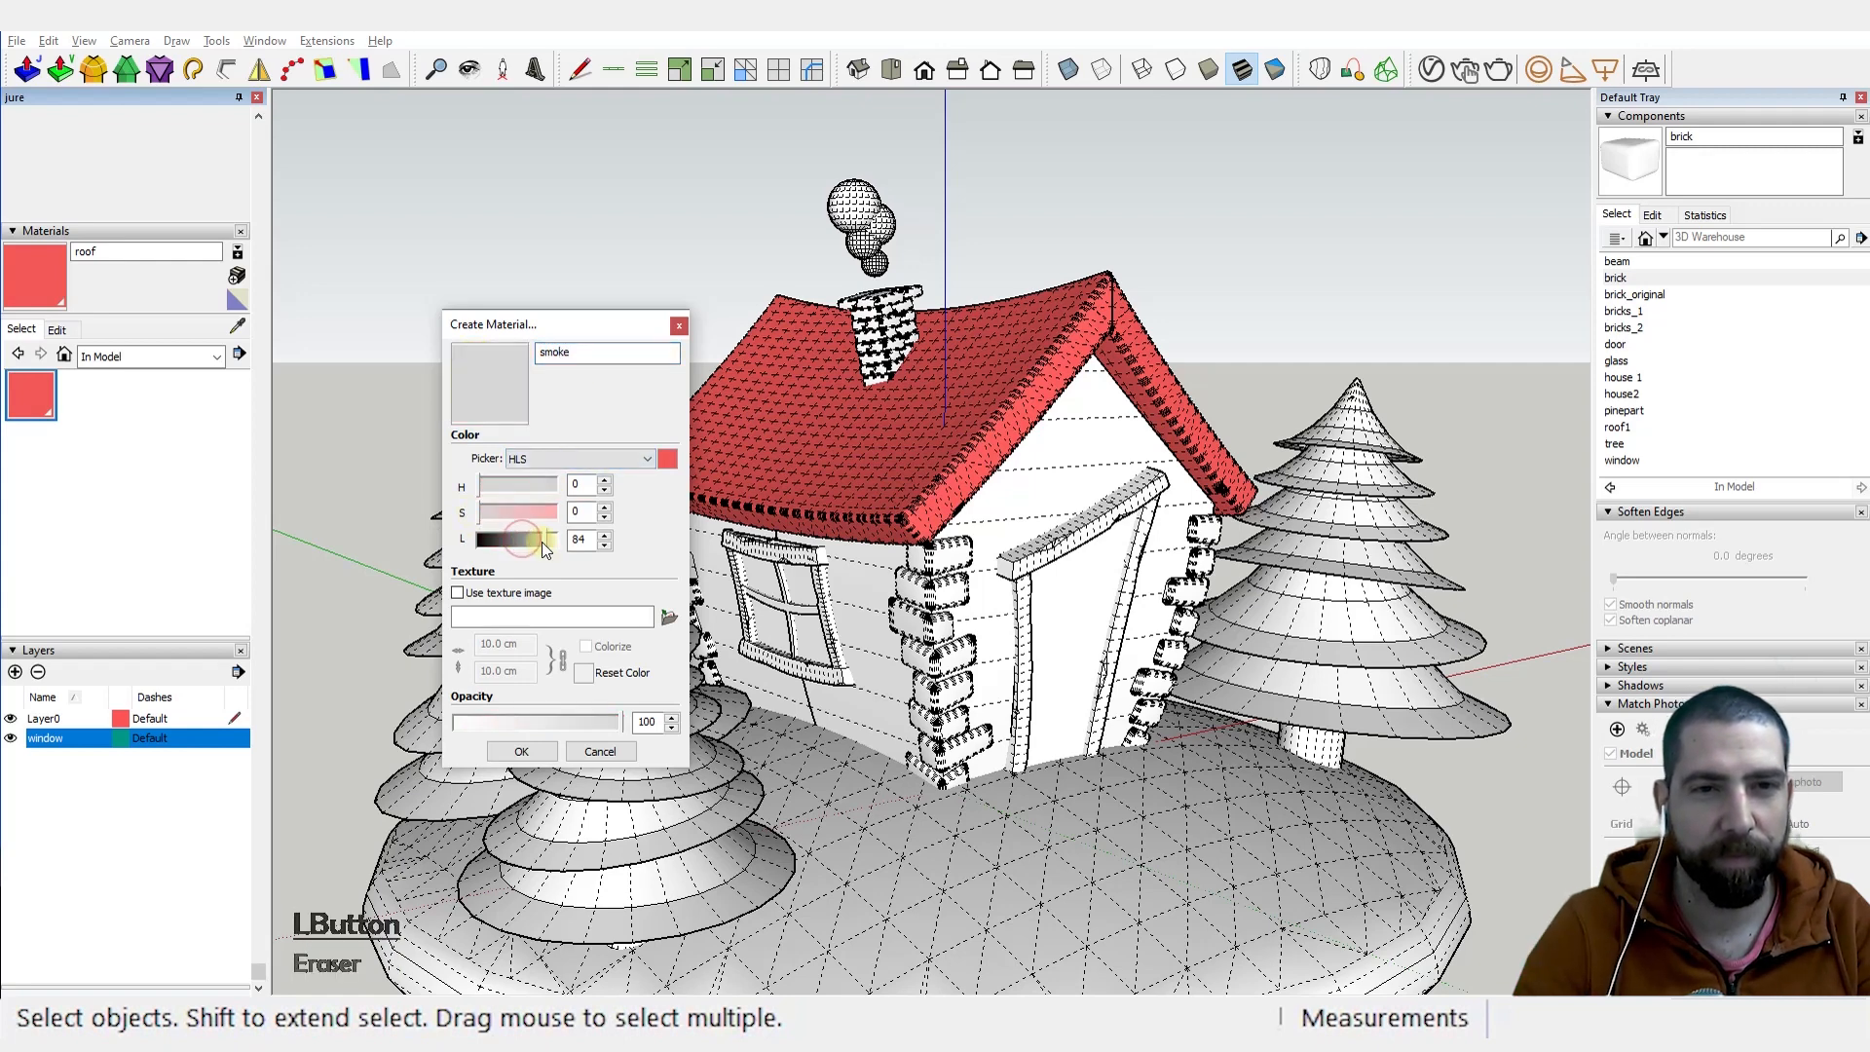
click(522, 751)
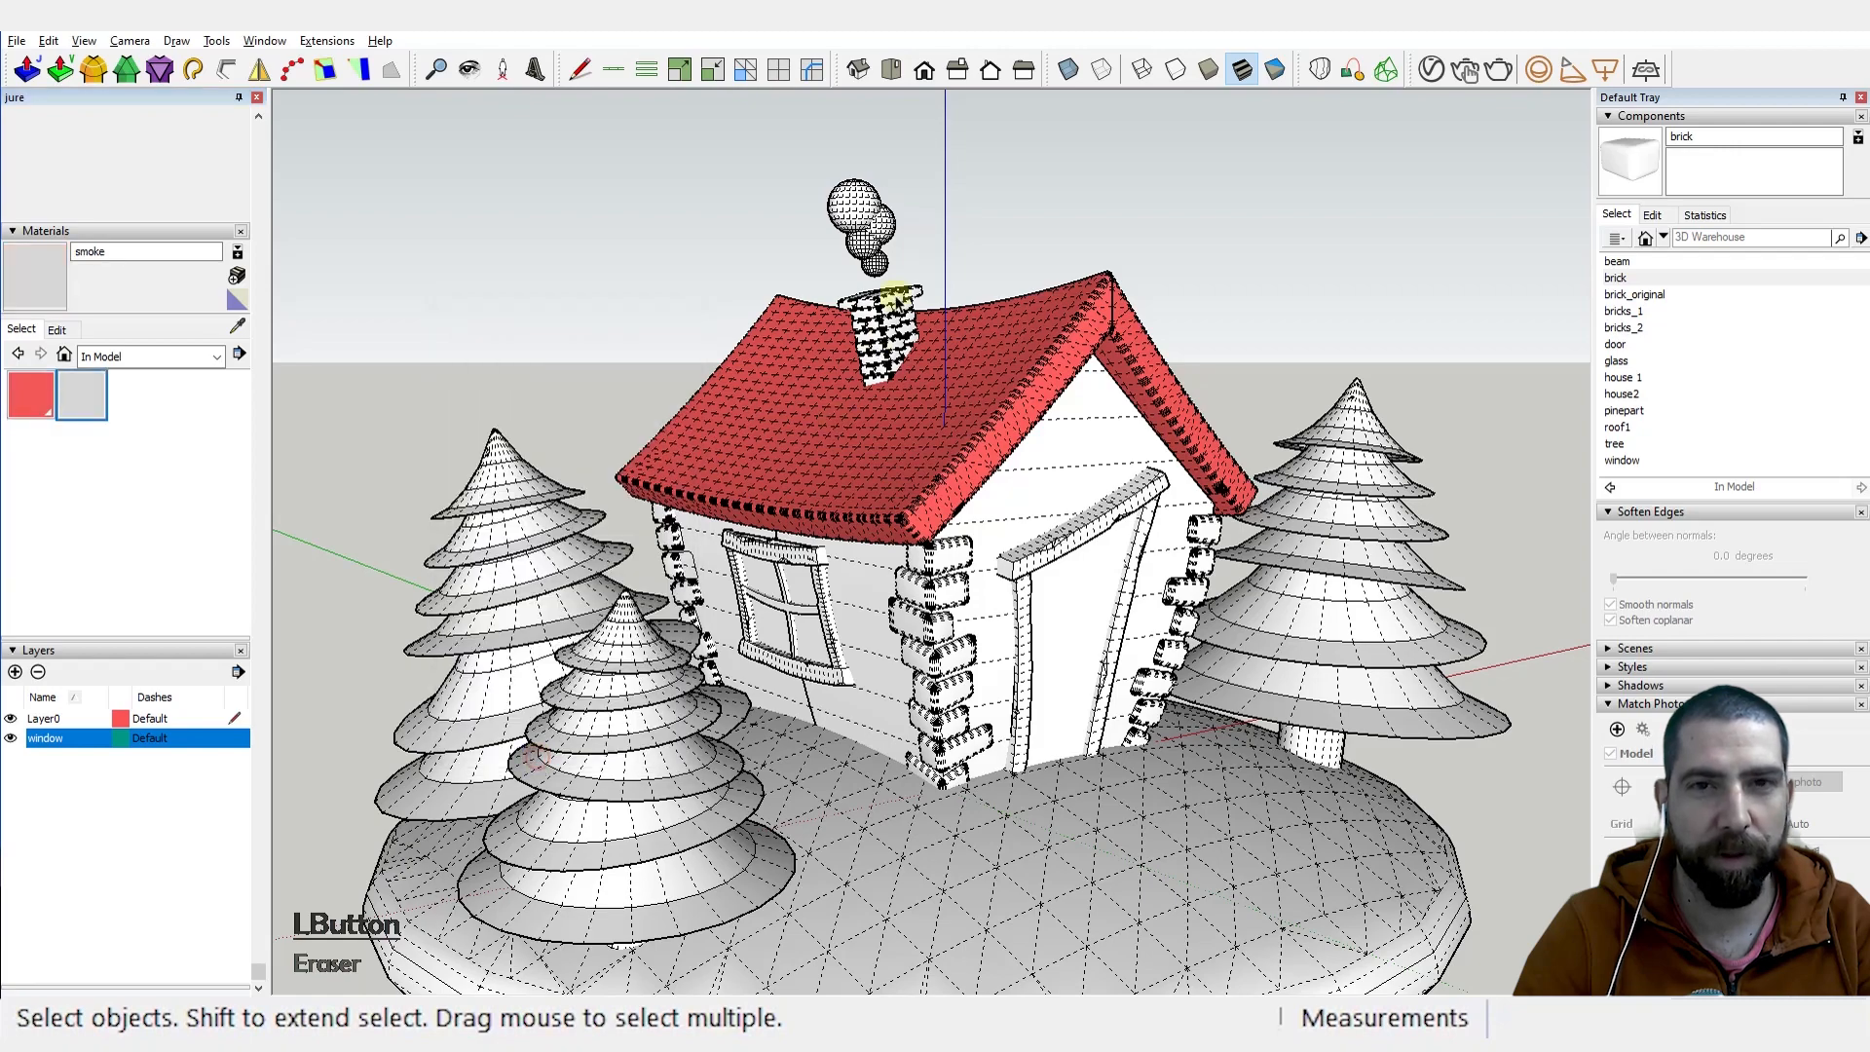
Step: Paint the group of smoke puffs above the chimney with the smoke material
click(872, 224)
key(b)
click(891, 216)
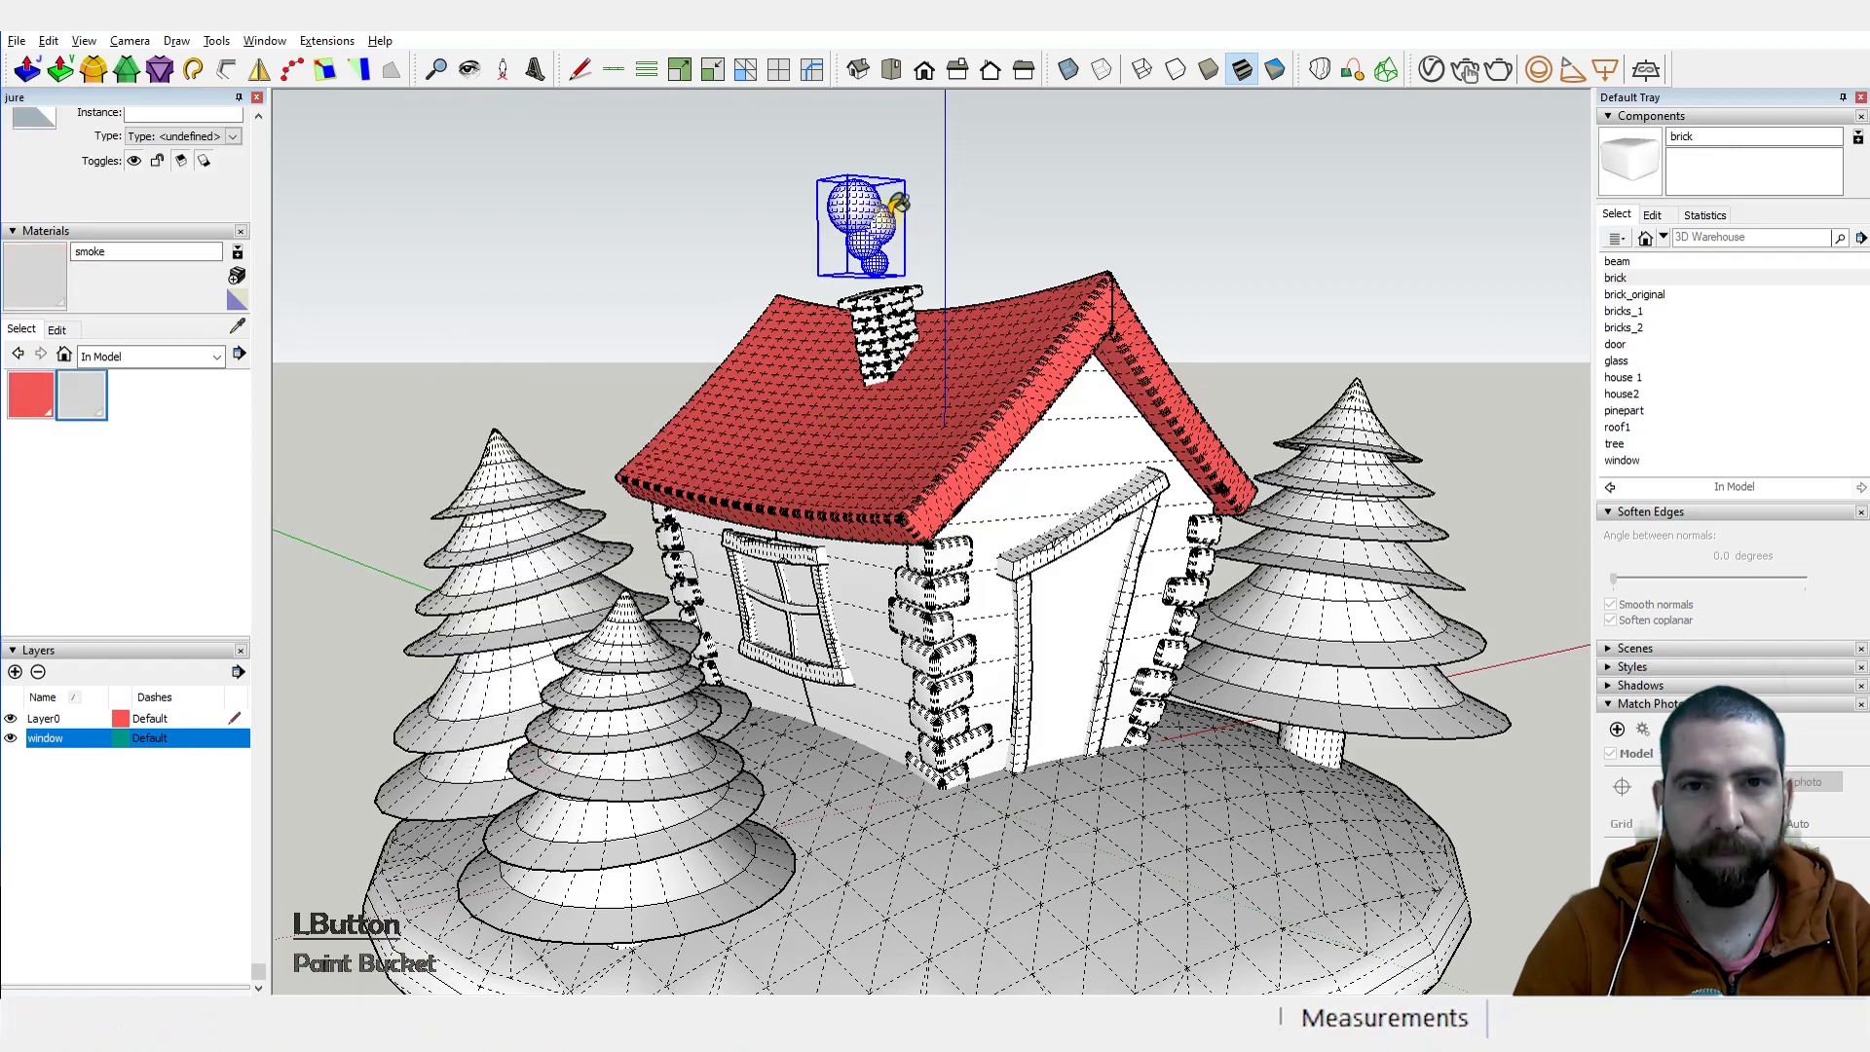
middle_drag(905, 209, 887, 227)
scroll(890, 229, up, 1)
key(space)
scroll(904, 237, down, 3)
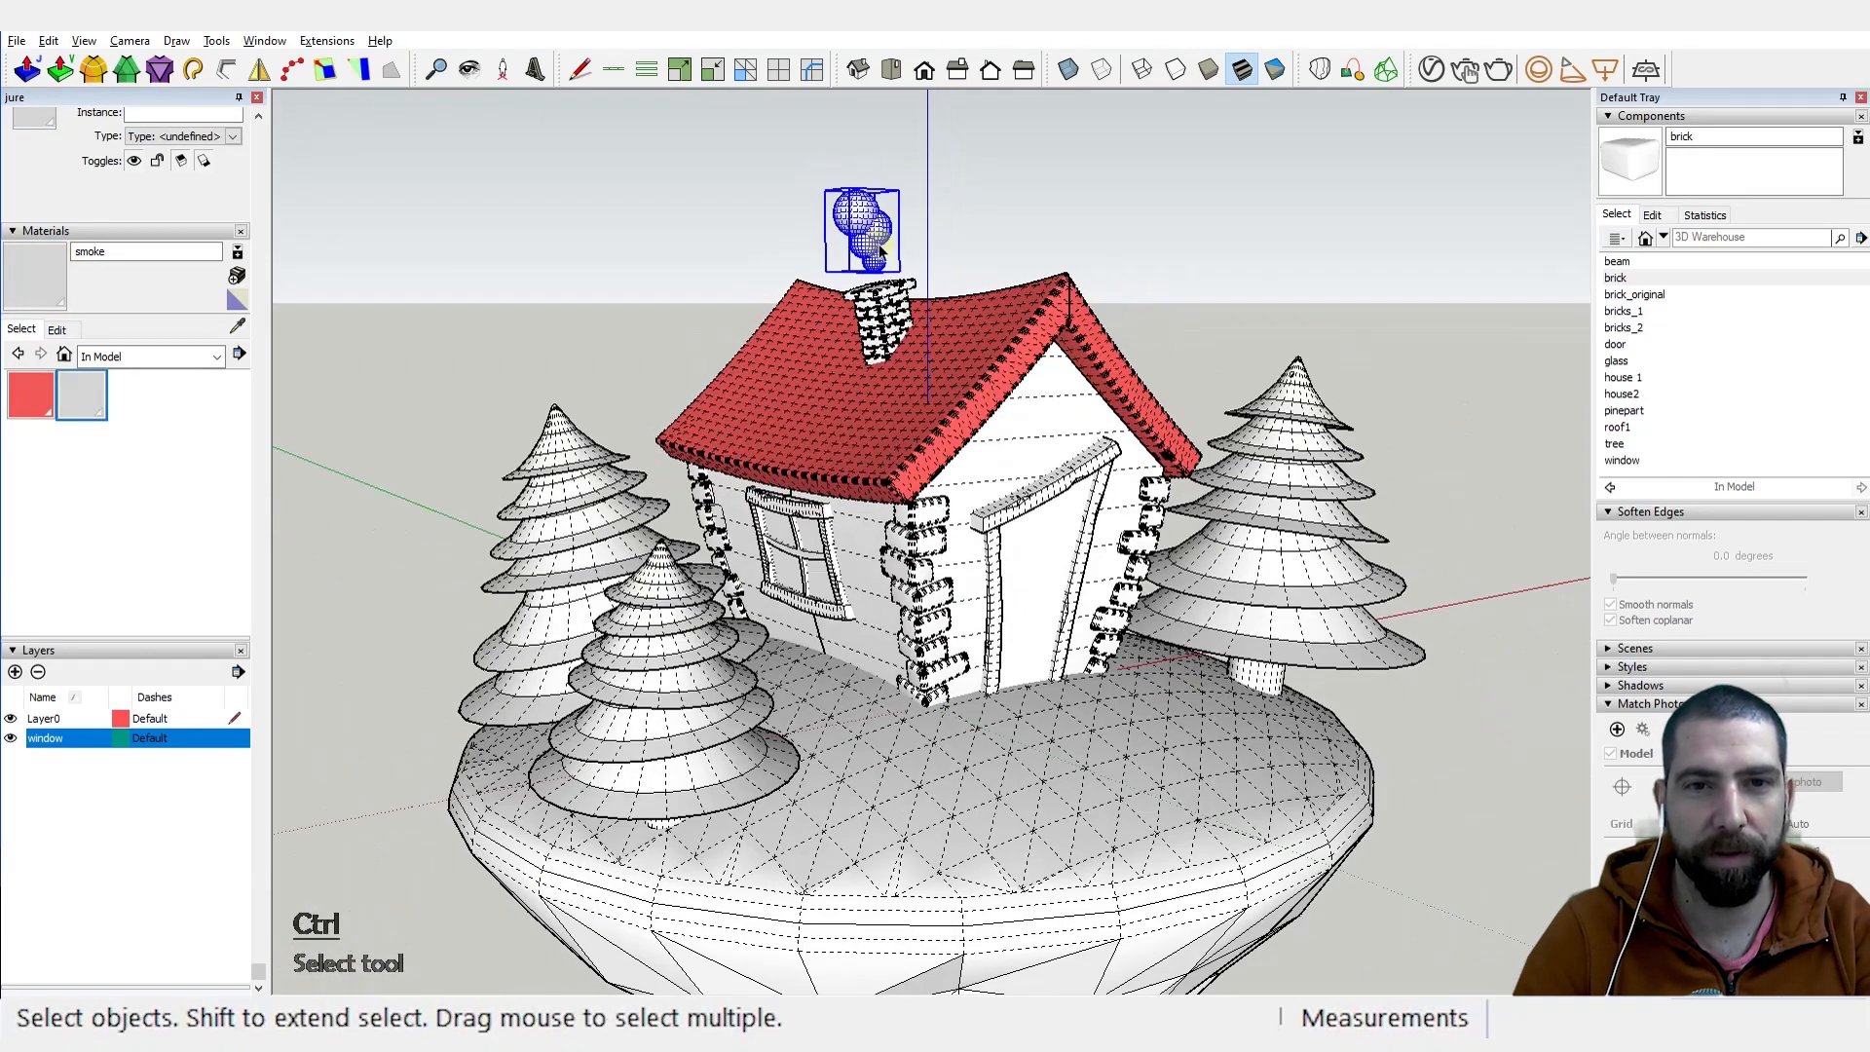
Step: Start another new material and name it plaster
middle_drag(799, 419, 797, 404)
scroll(376, 431, up, 1)
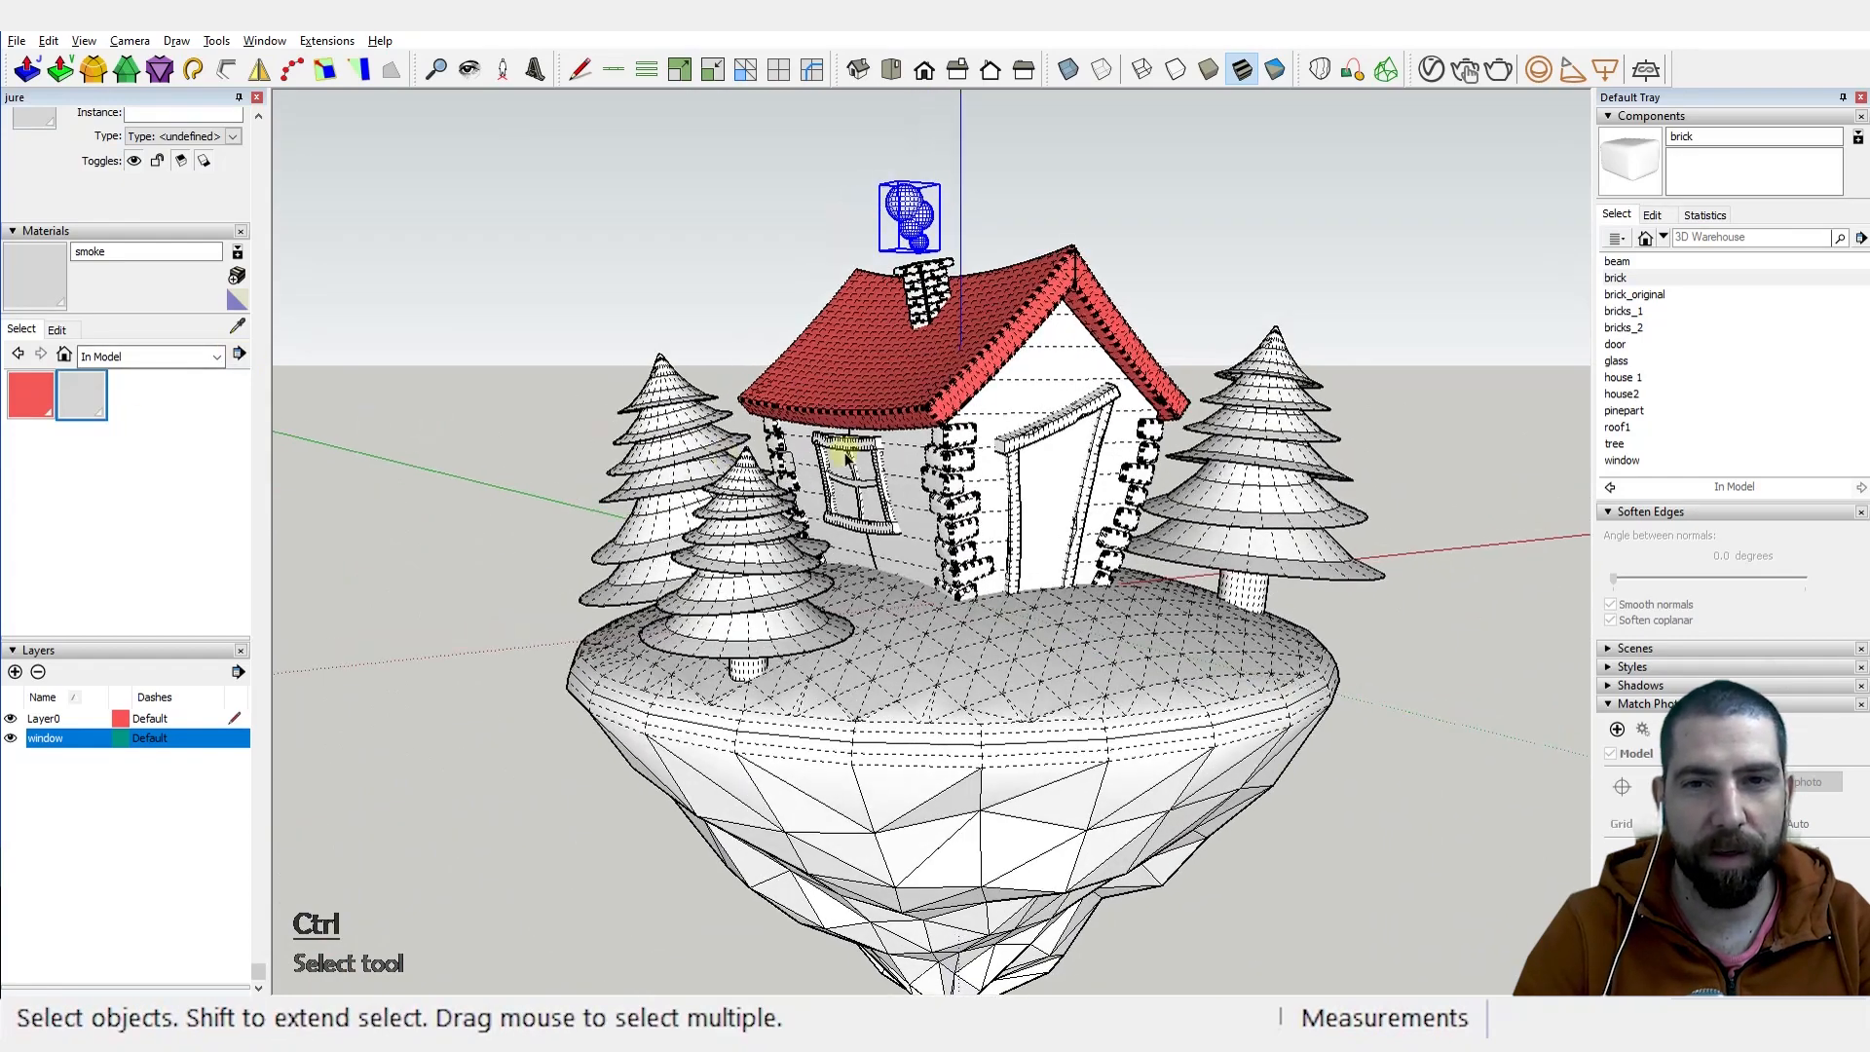
scroll(844, 453, up, 3)
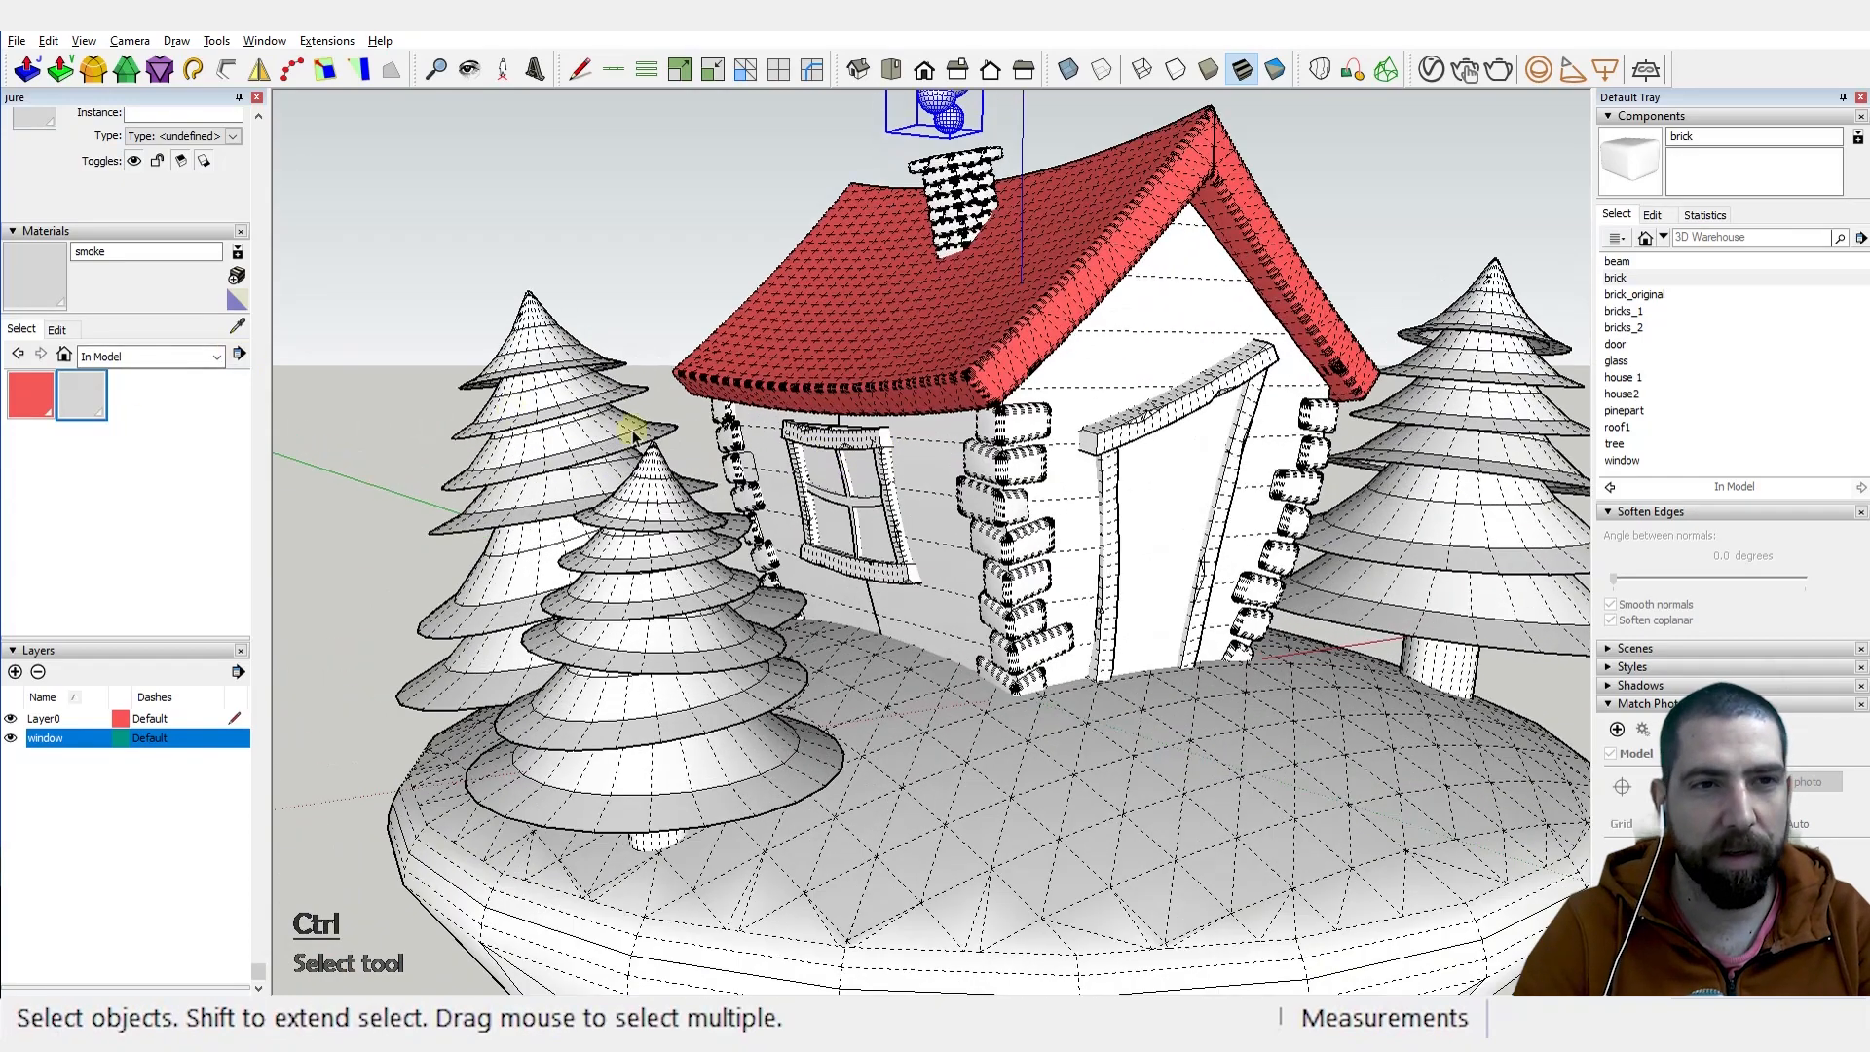
click(242, 280)
drag(593, 351, 514, 343)
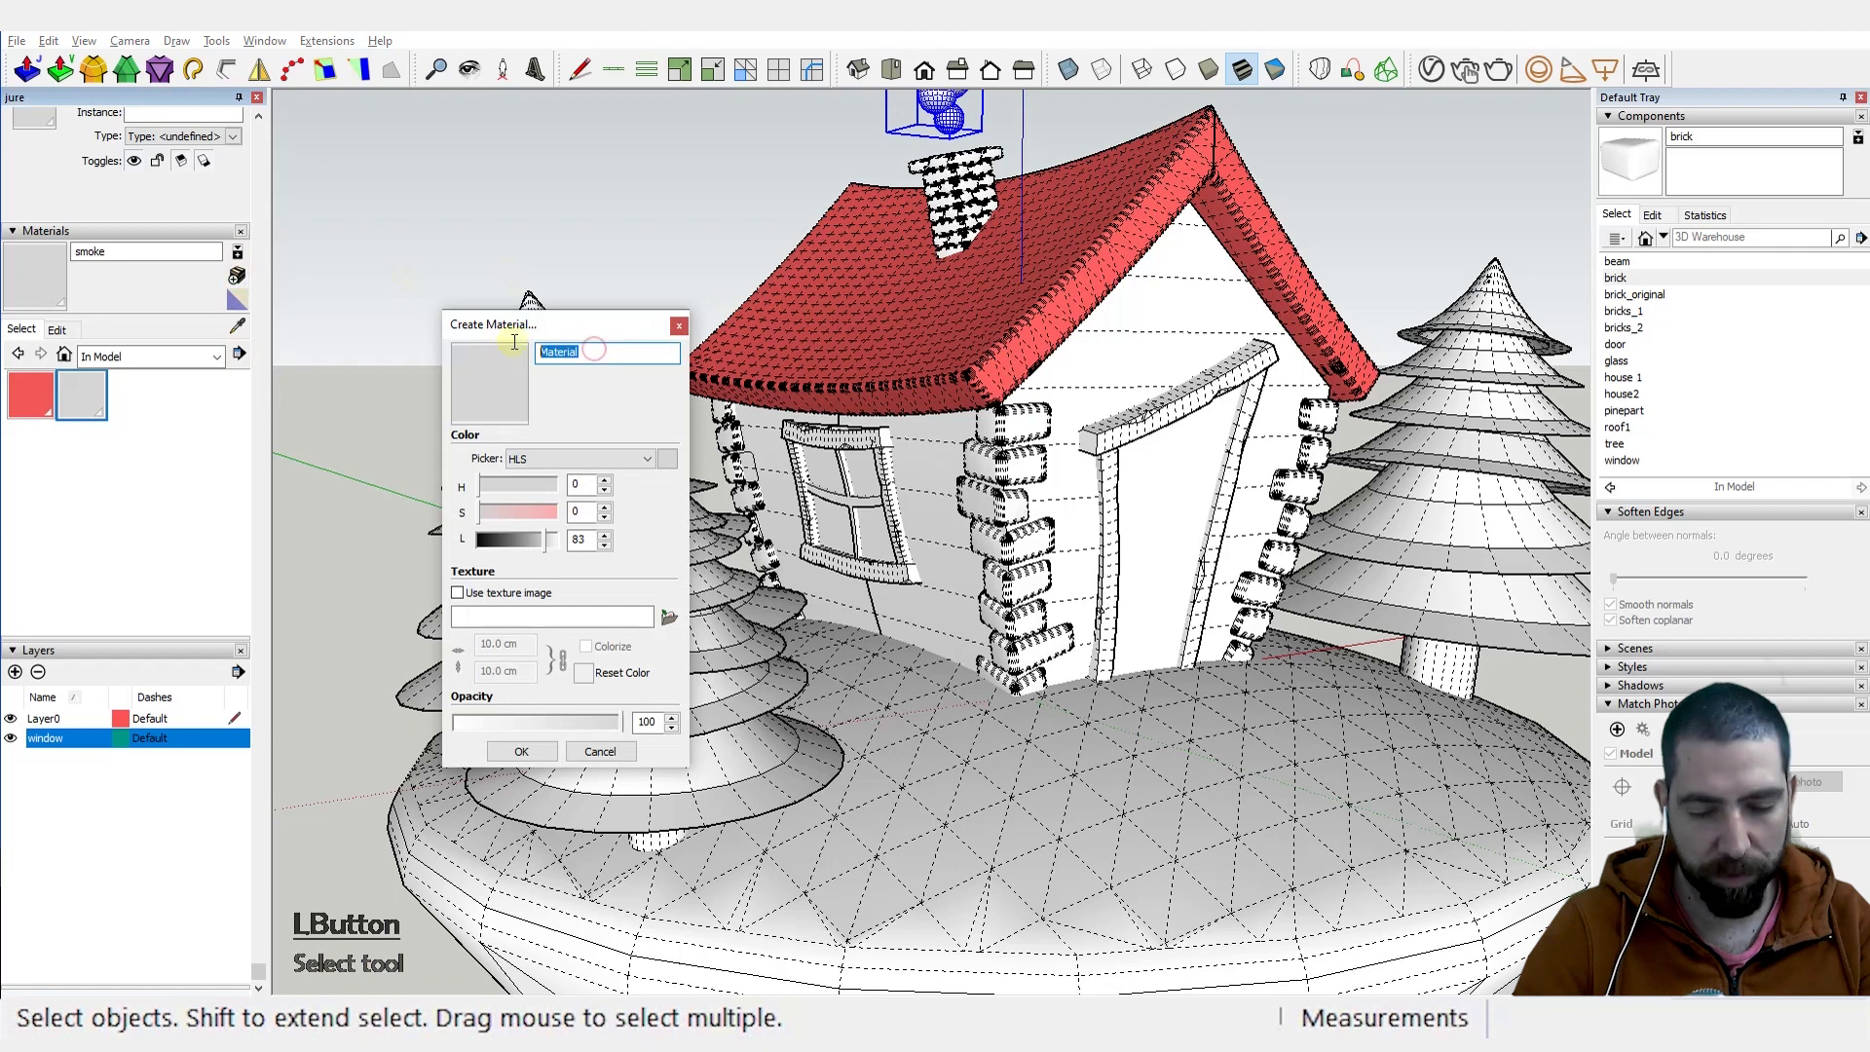
text(plaster)
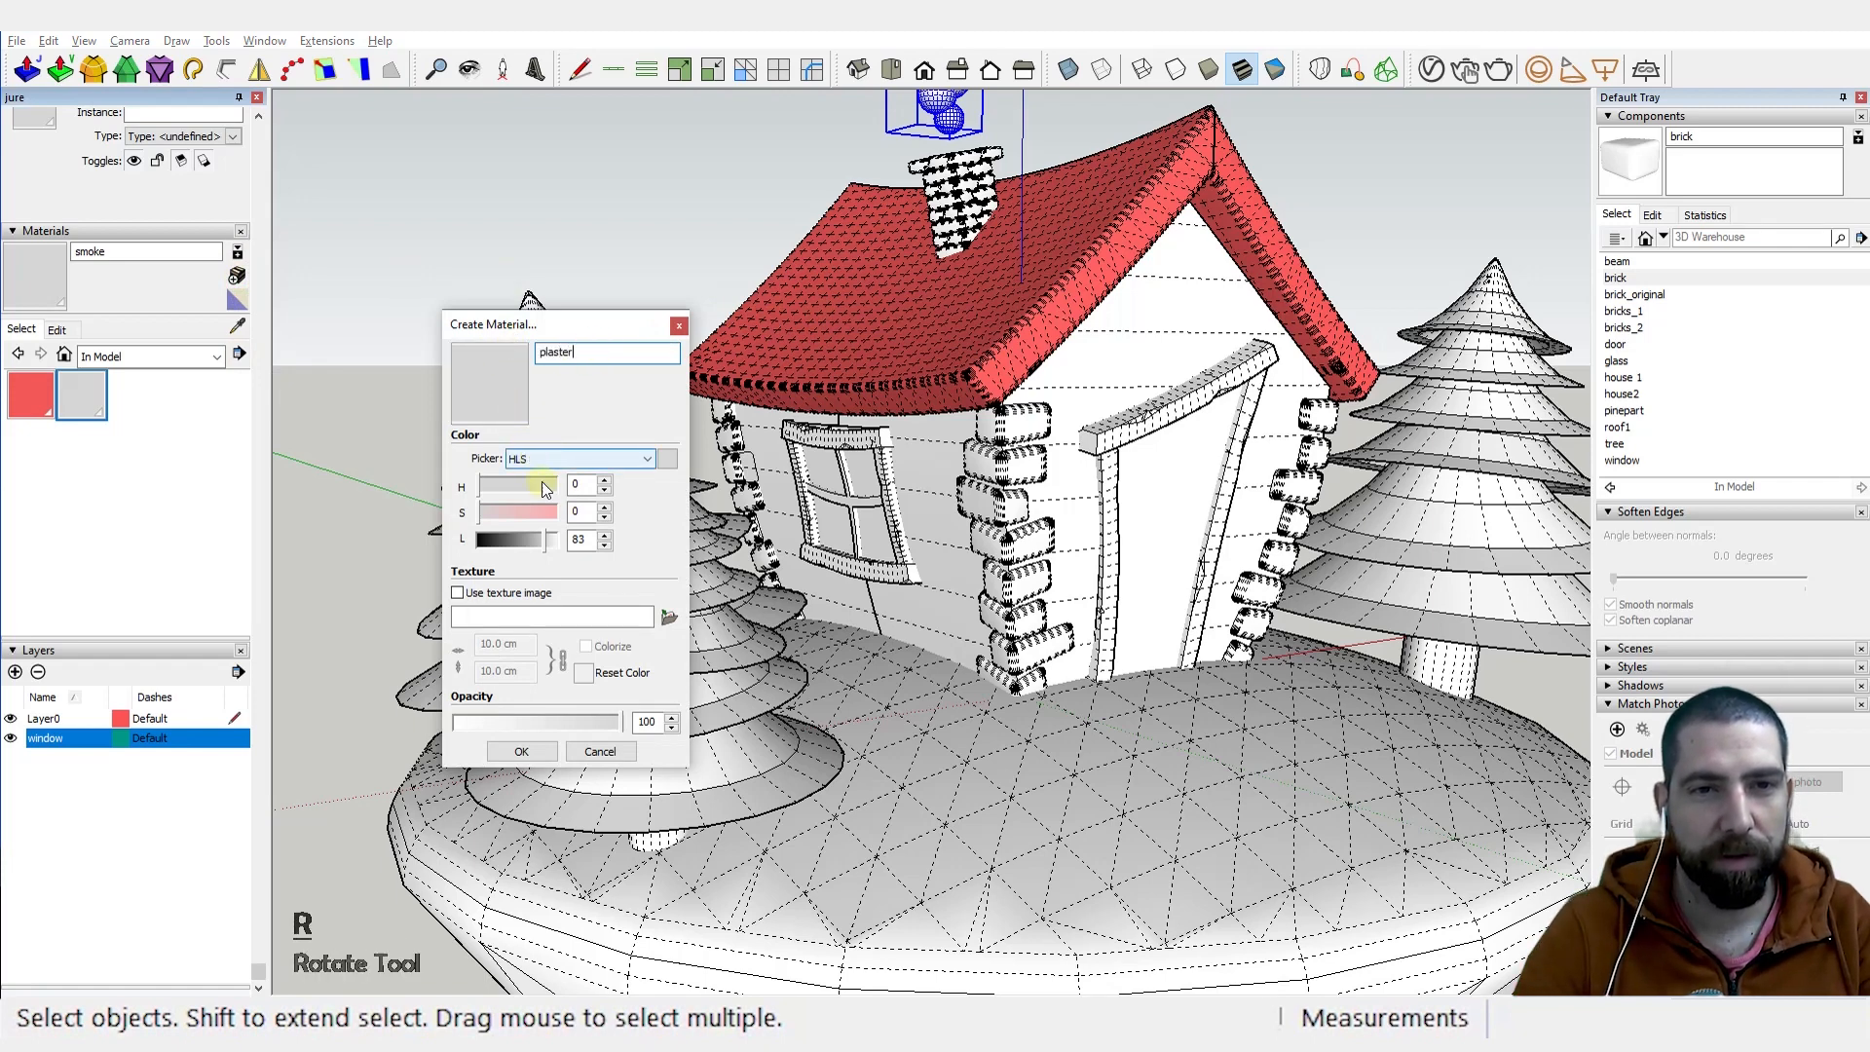
Step: Give the plaster material a pale cream HLS colour of H 48, S 54, L 84 and create it
click(571, 459)
click(571, 459)
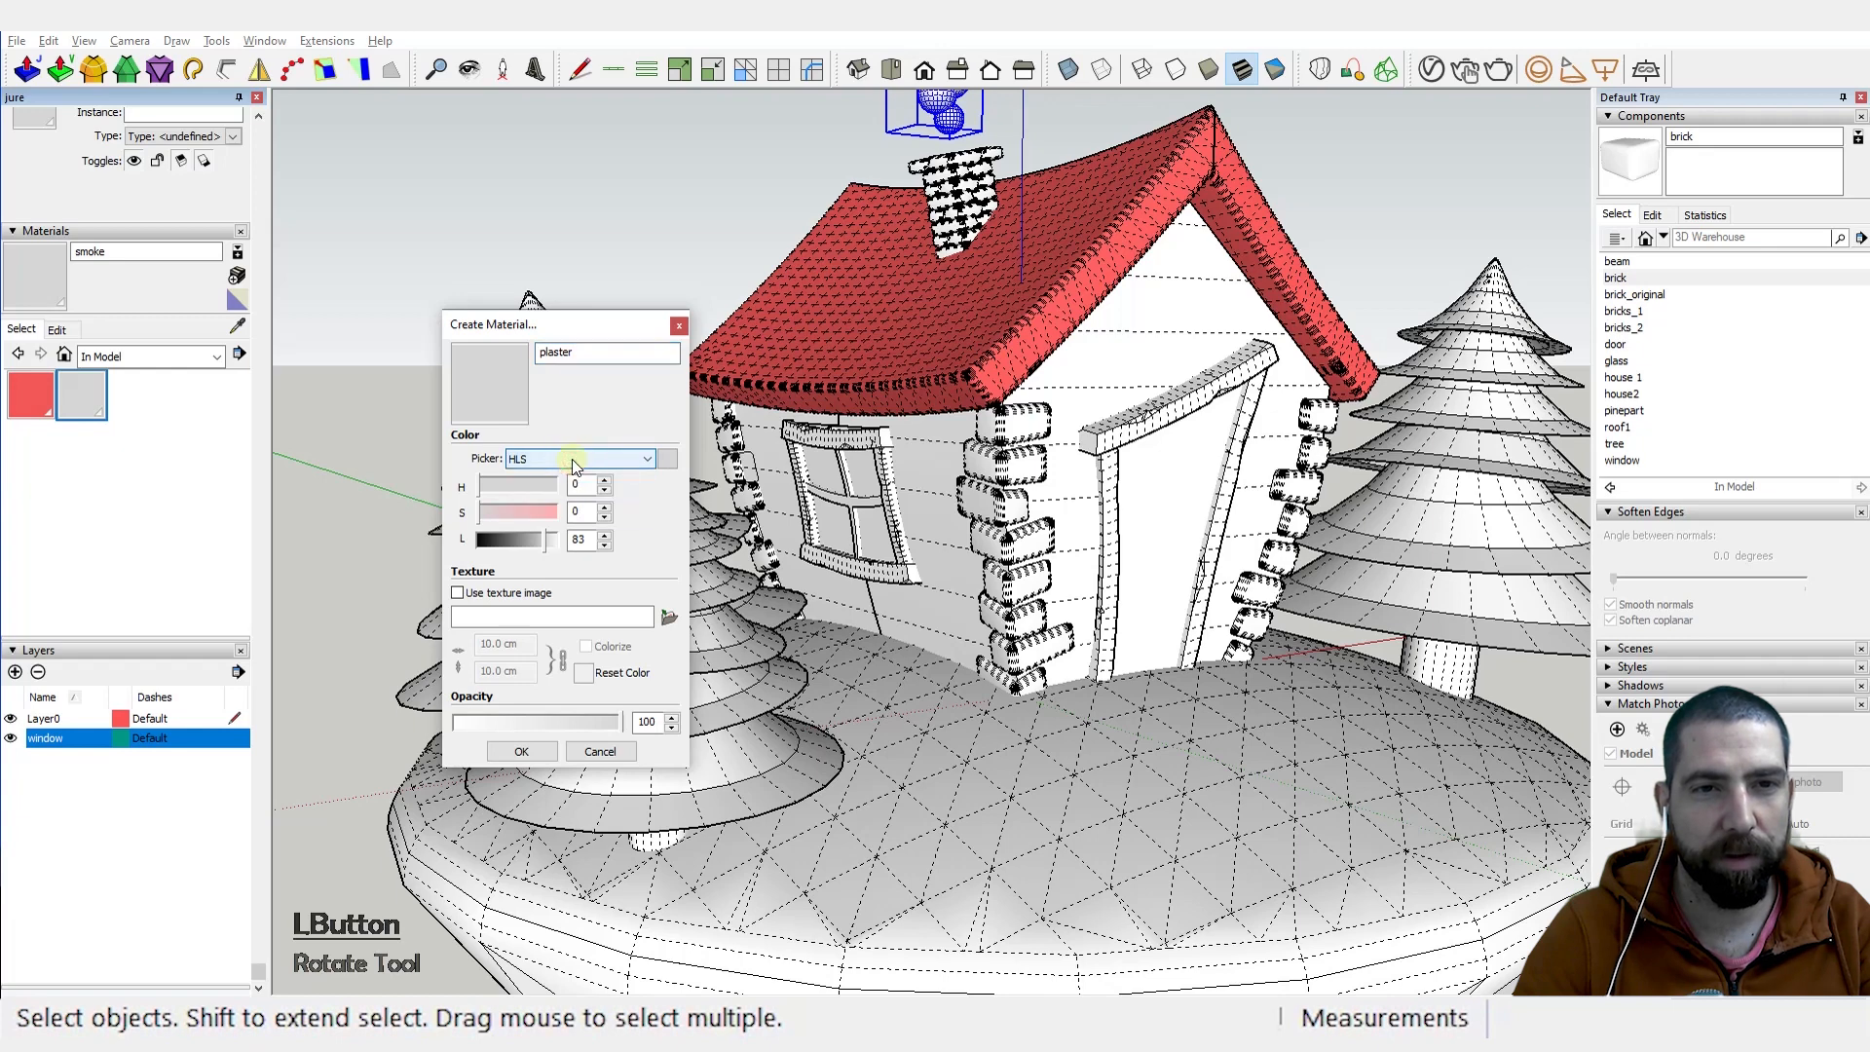
click(562, 458)
click(534, 482)
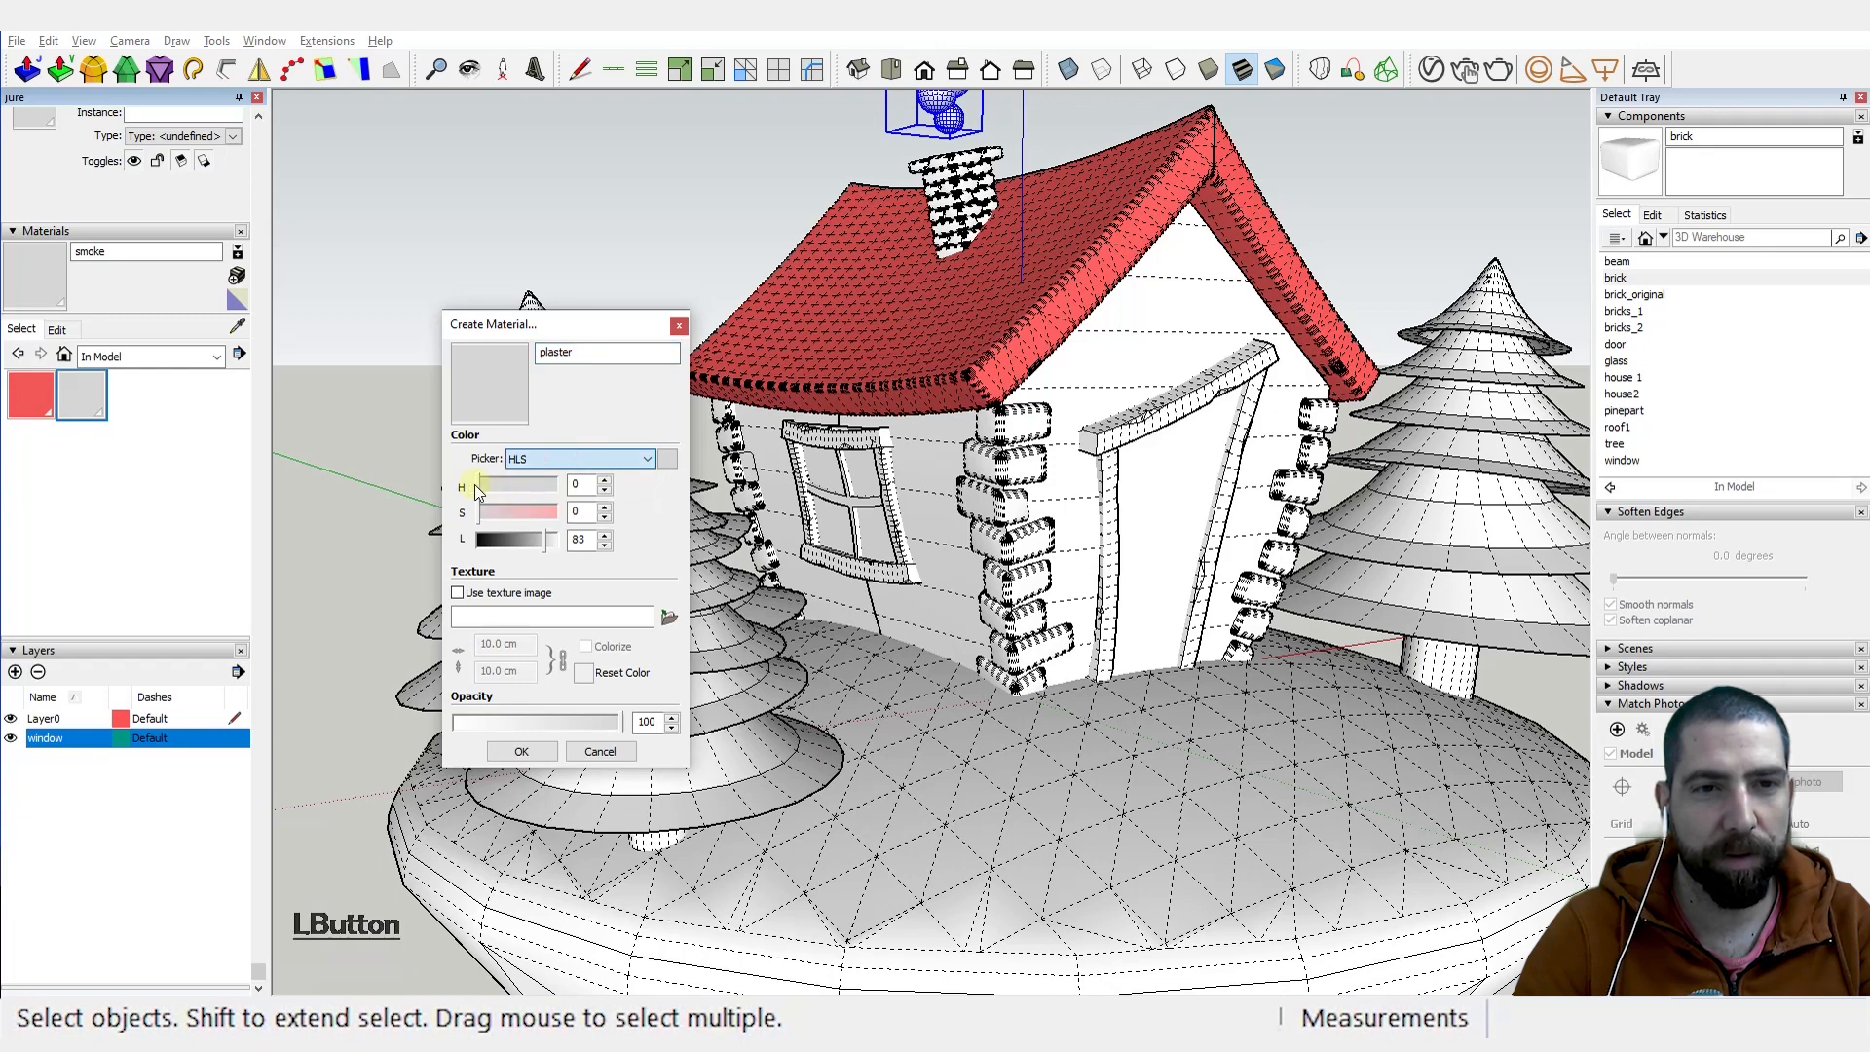
click(511, 541)
click(520, 516)
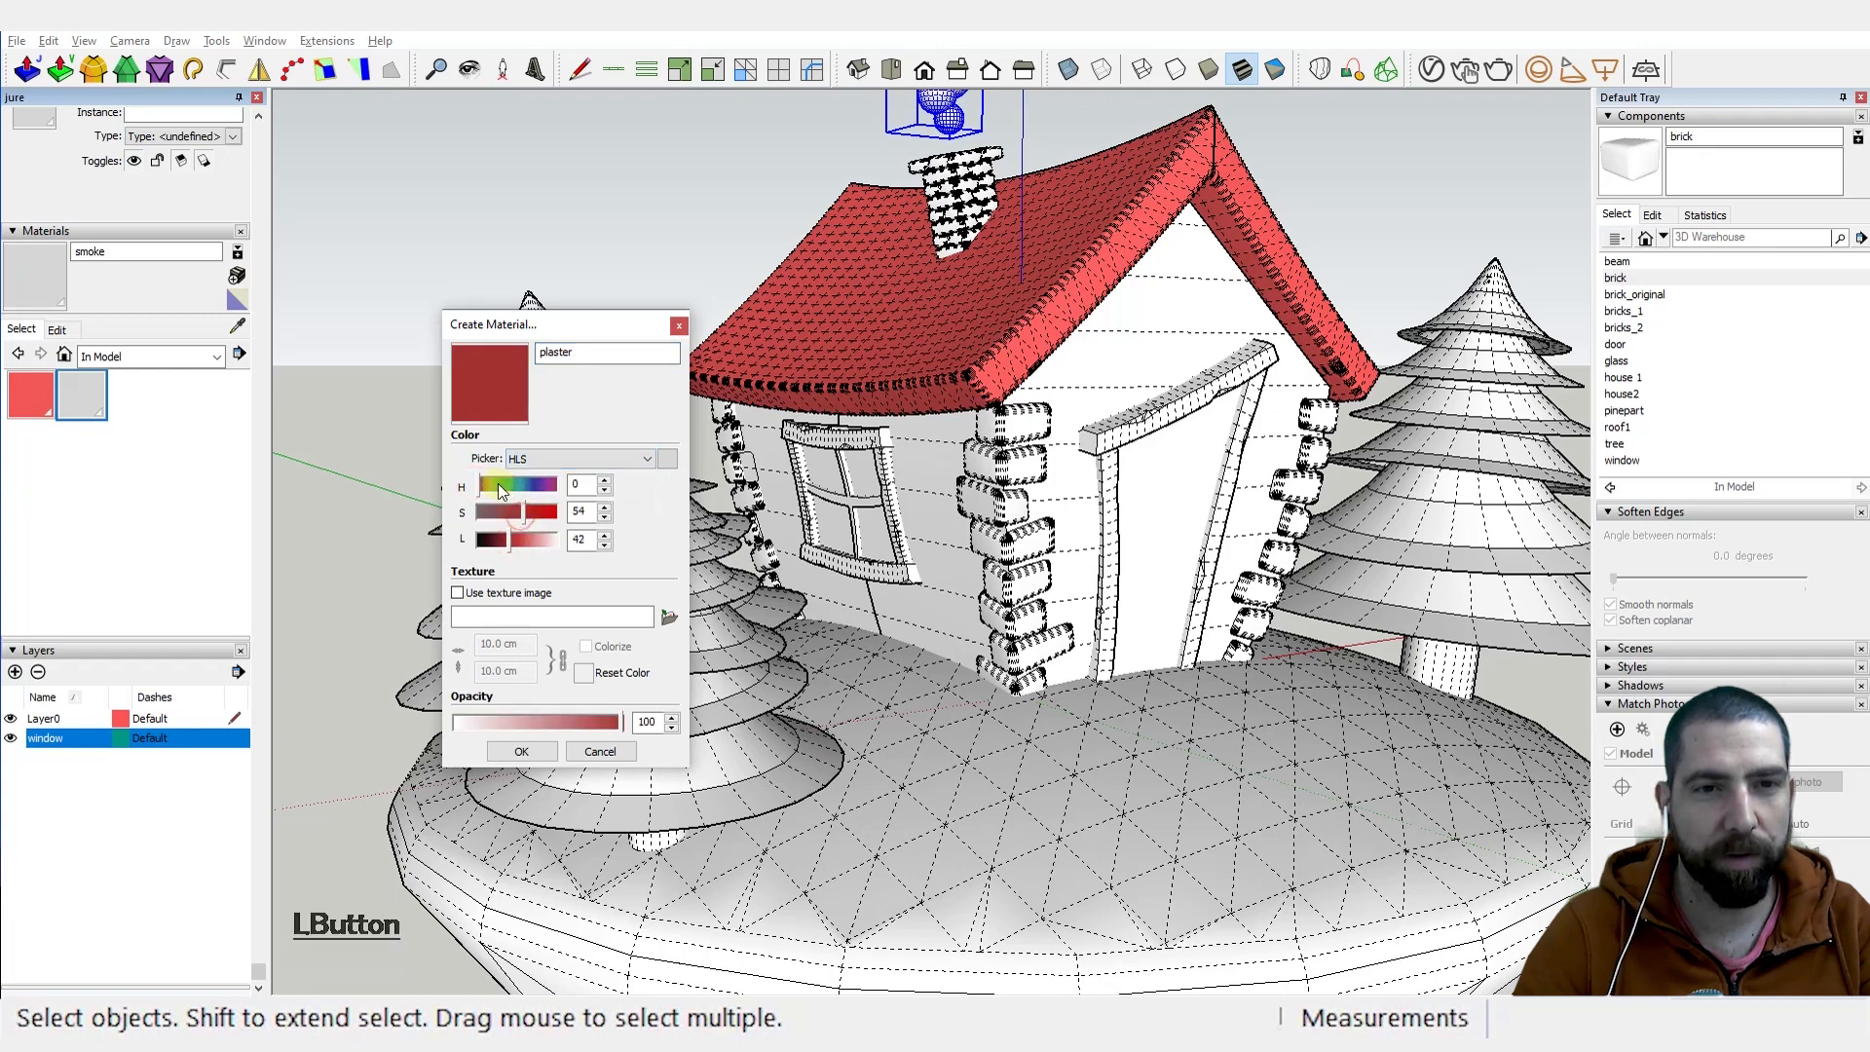
click(493, 482)
drag(497, 482, 542, 545)
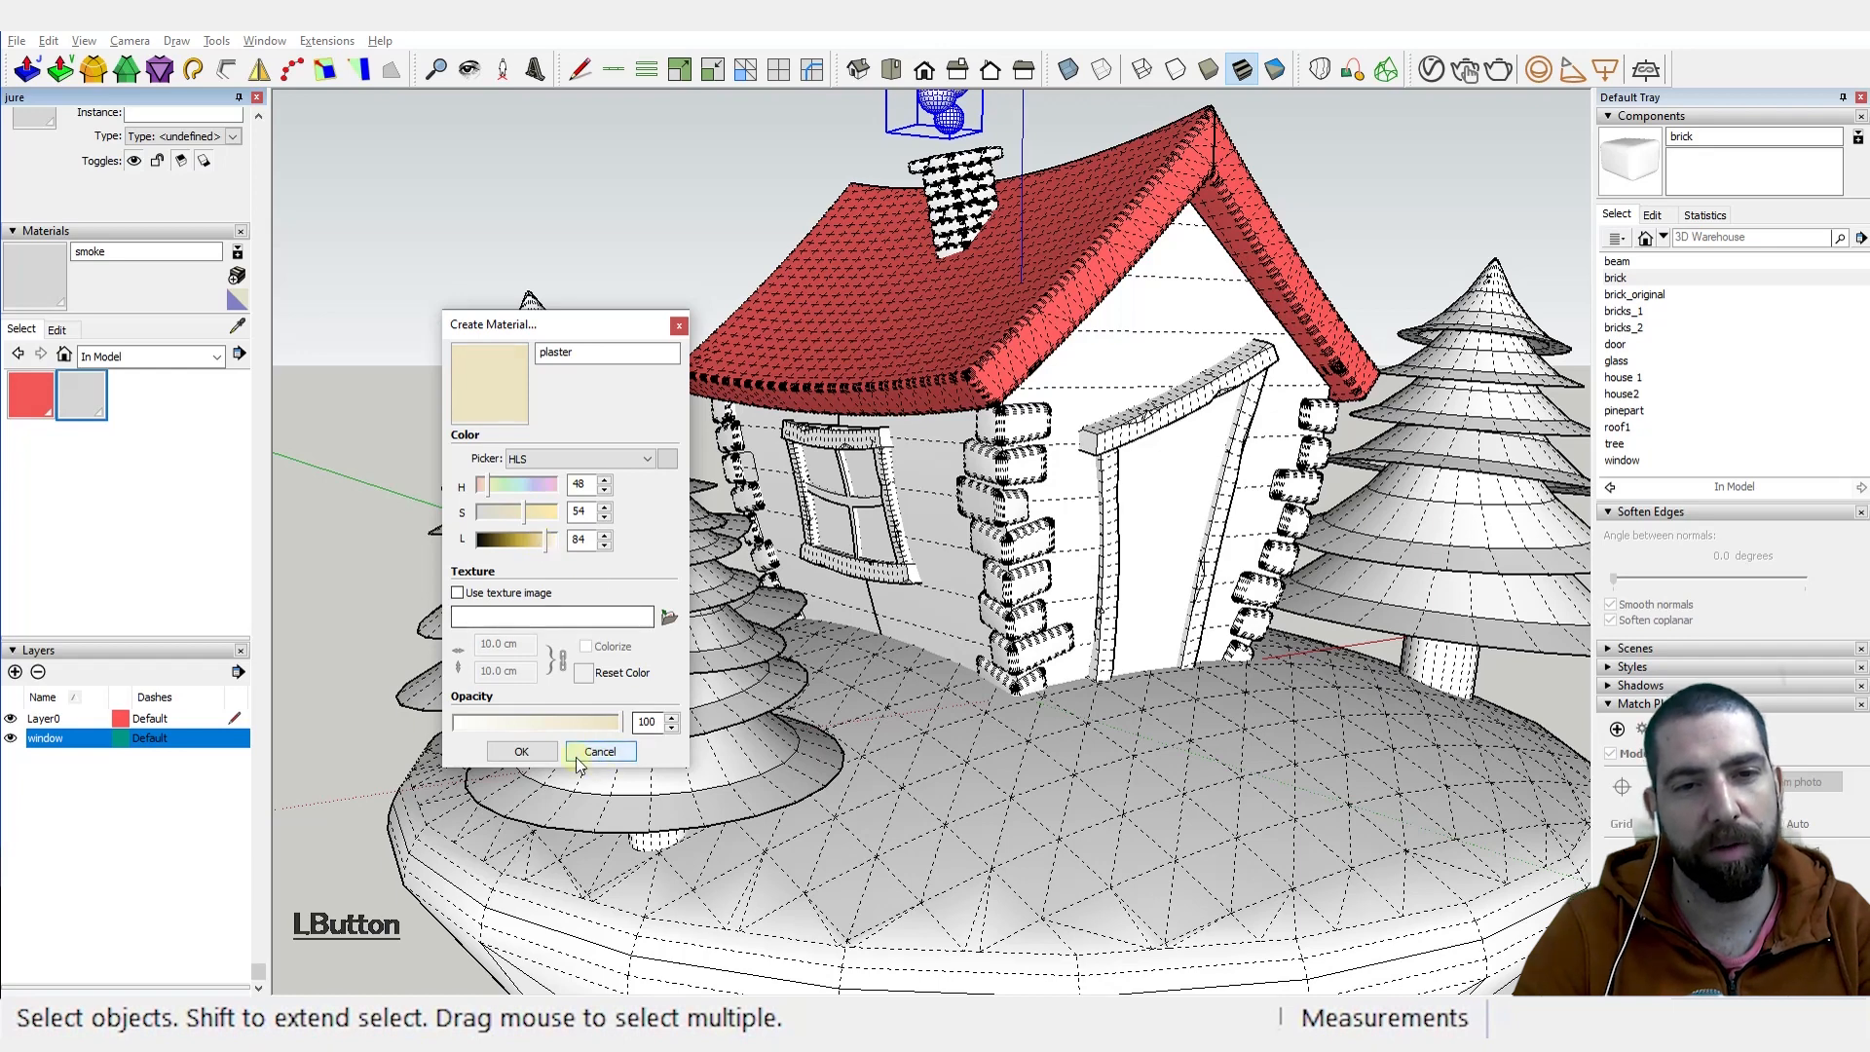
click(521, 750)
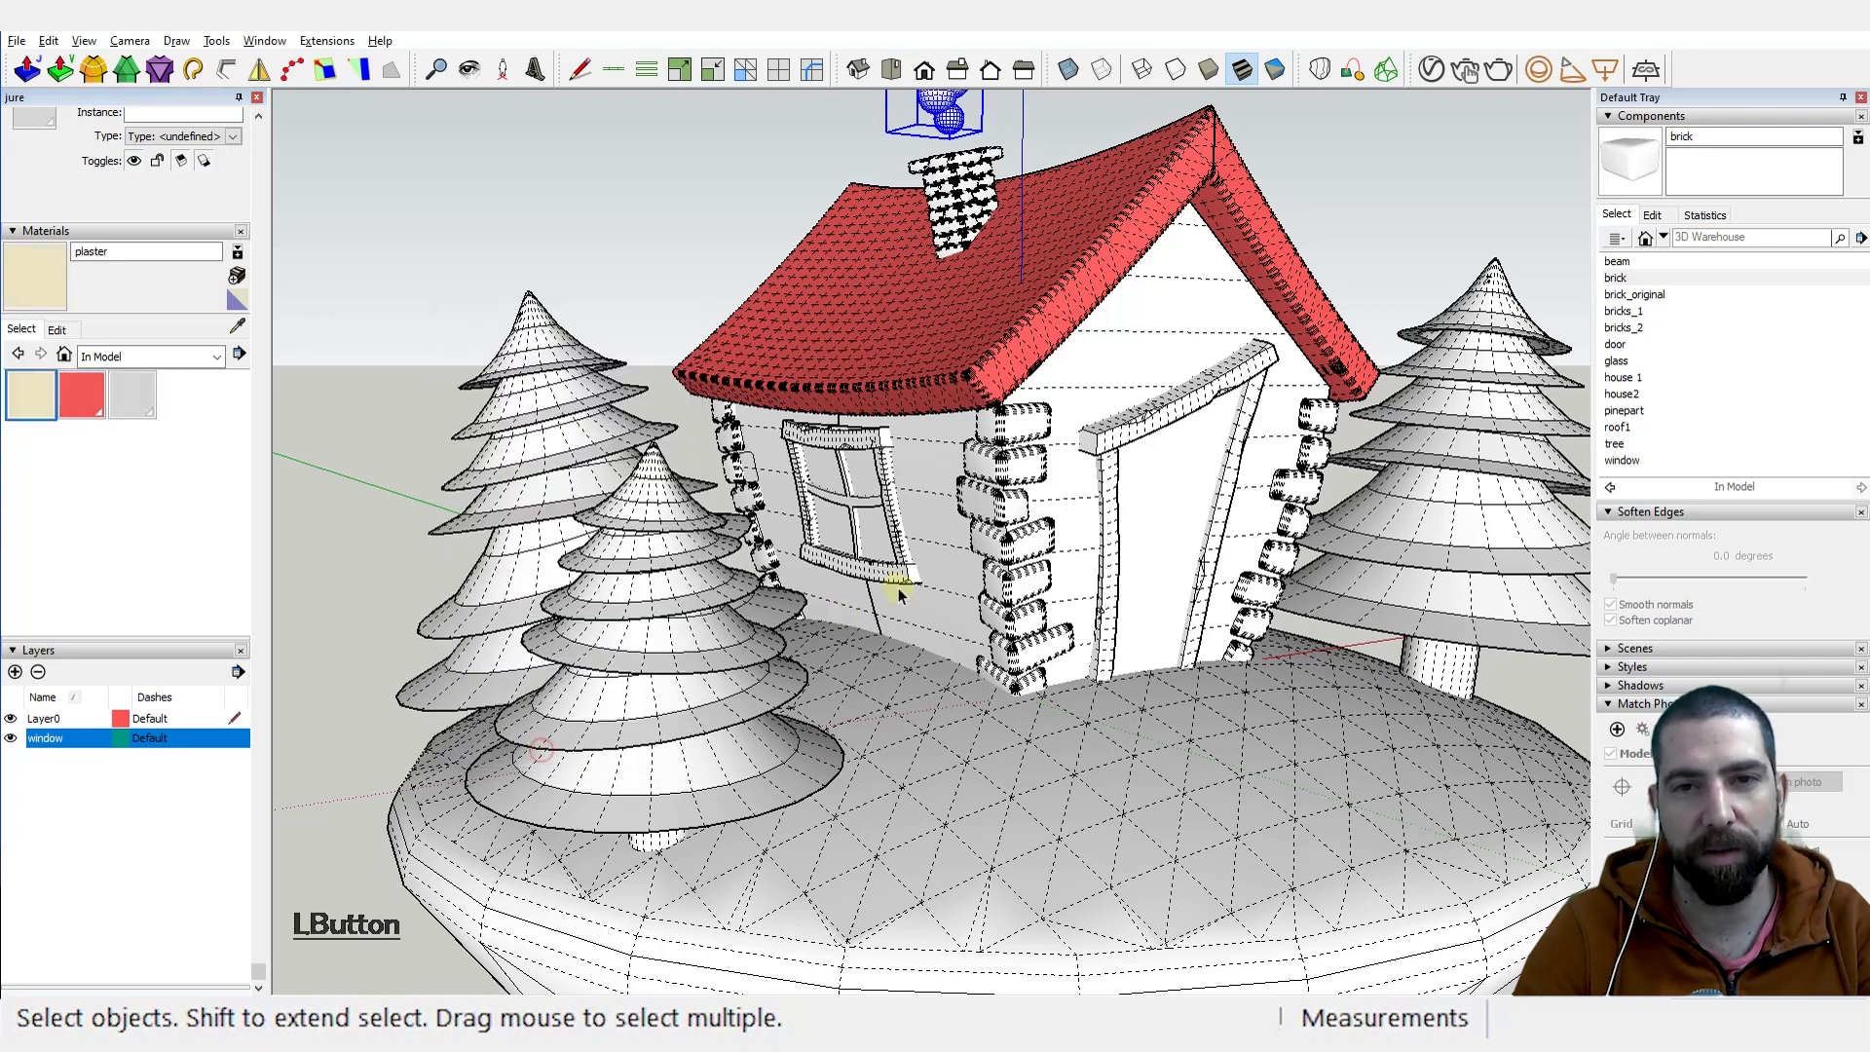
Step: Open the house group, select its connected wall surfaces and paint them with the plaster material
click(937, 497)
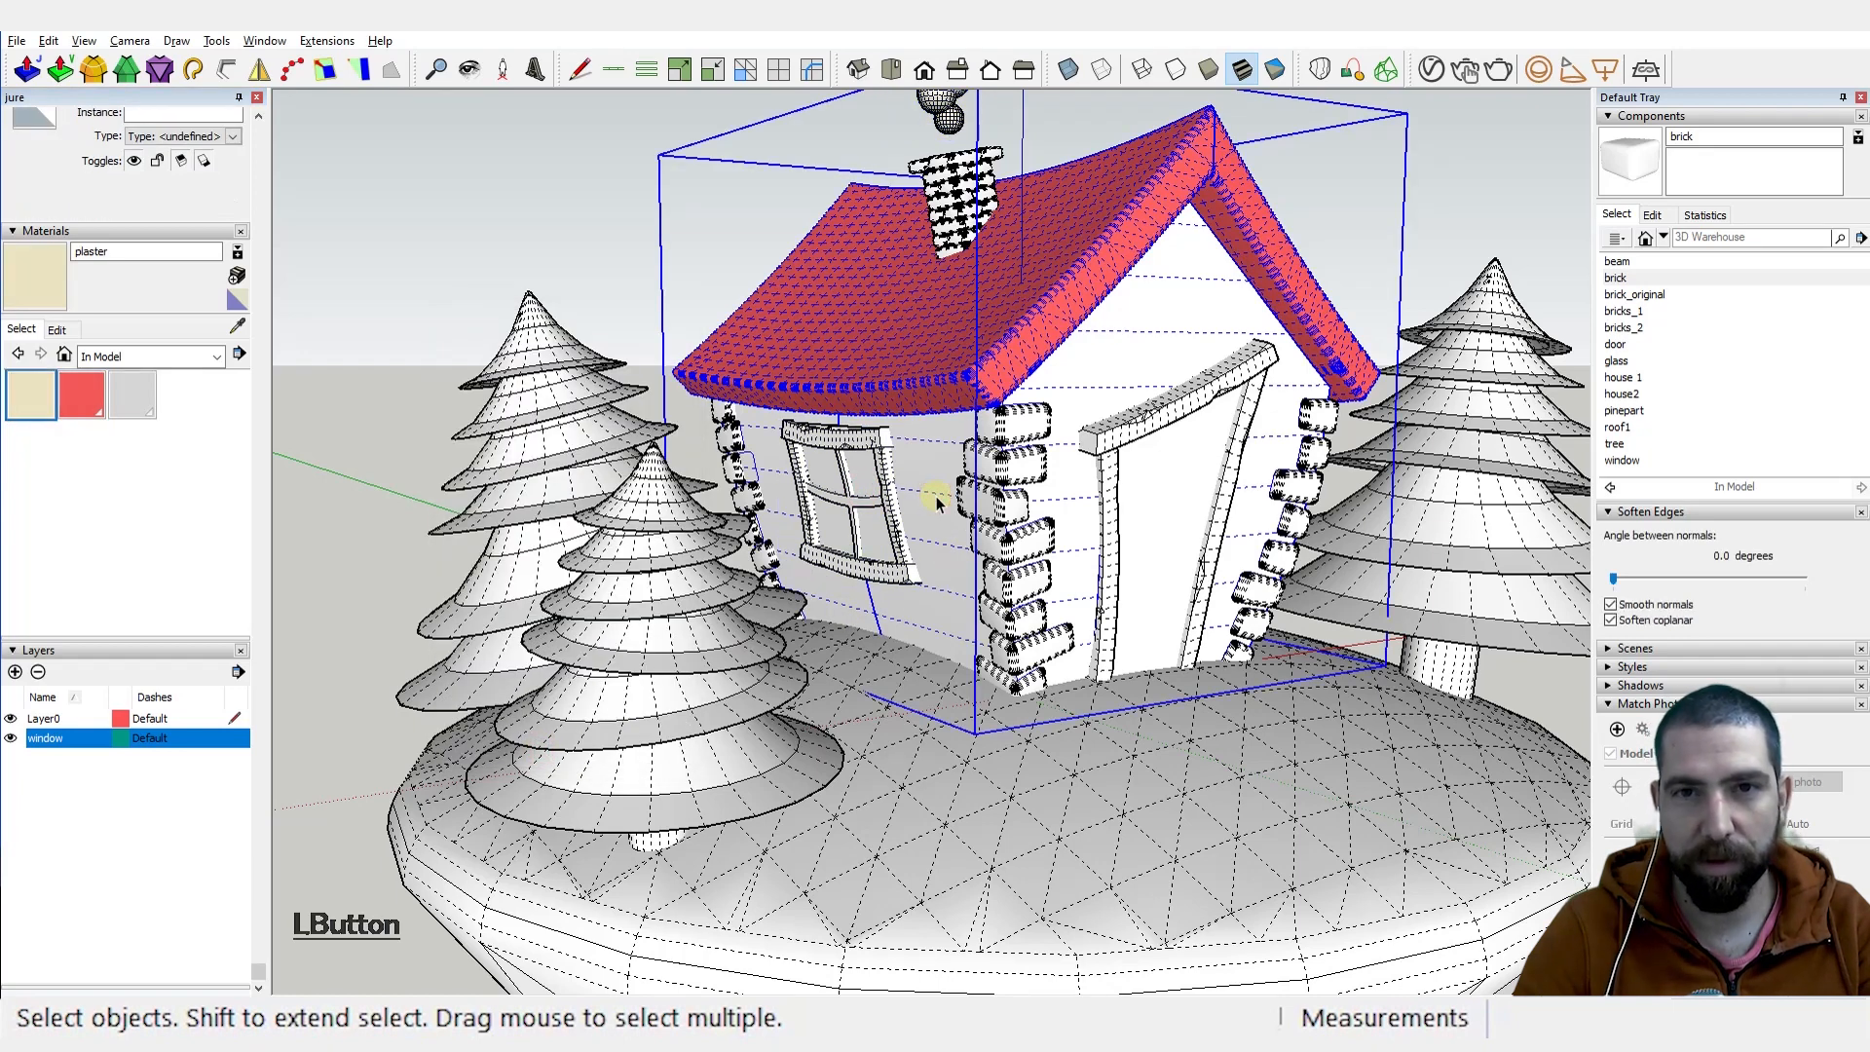
double_click(937, 495)
click(929, 539)
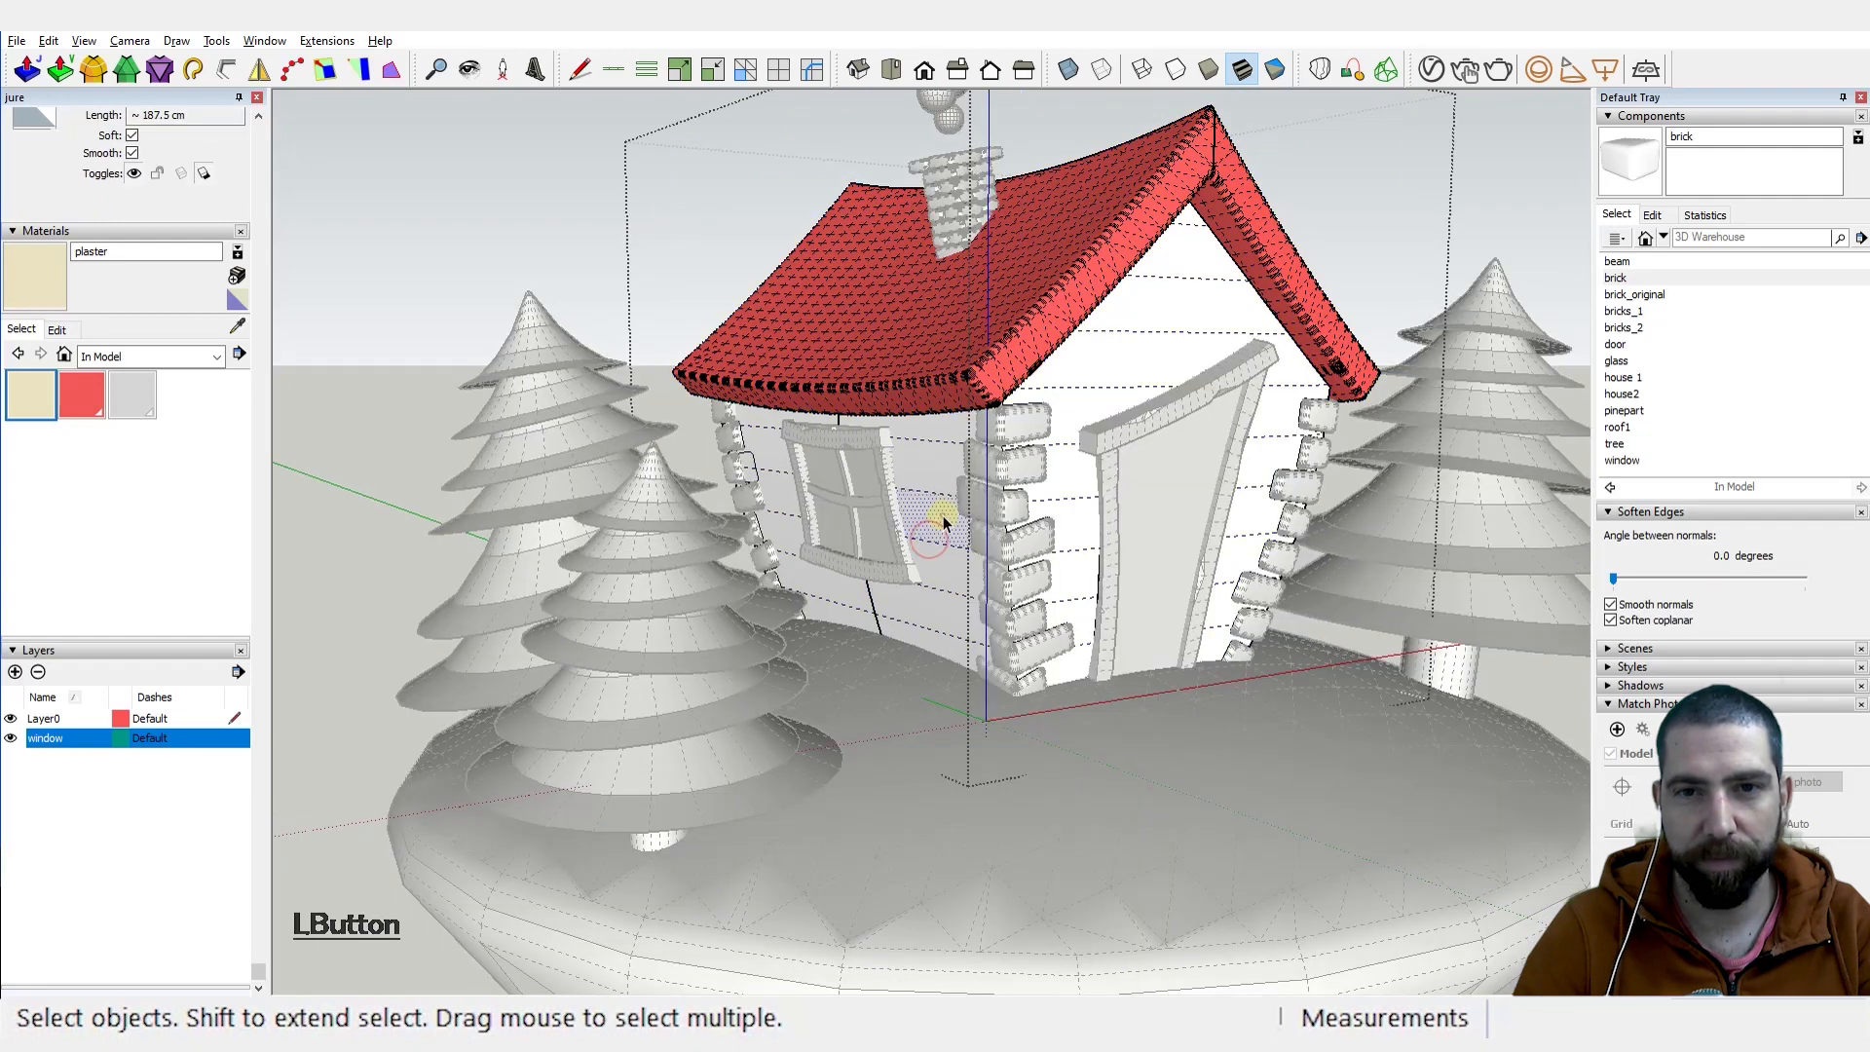
triple_click(941, 522)
key(b)
click(939, 511)
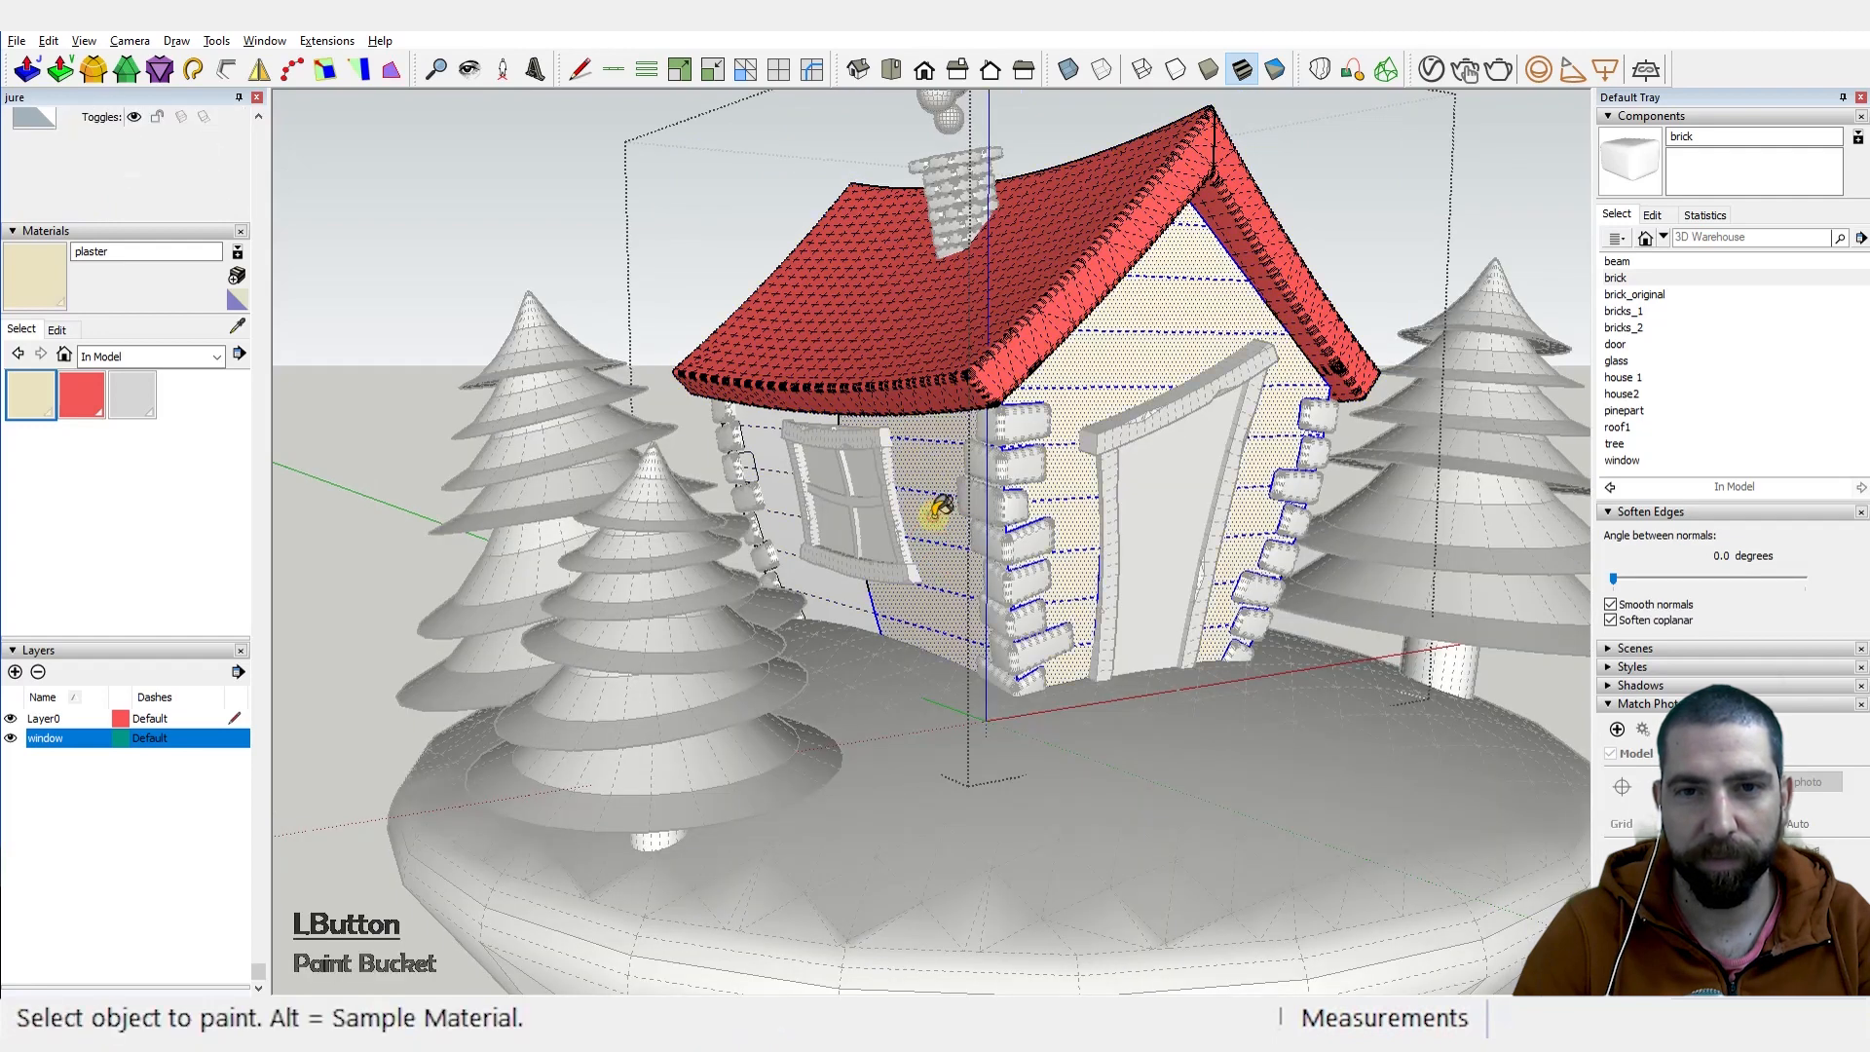
Step: Paint the wall surface below the window and the side wall behind the large tree with plaster
click(823, 562)
middle_drag(1114, 472, 445, 465)
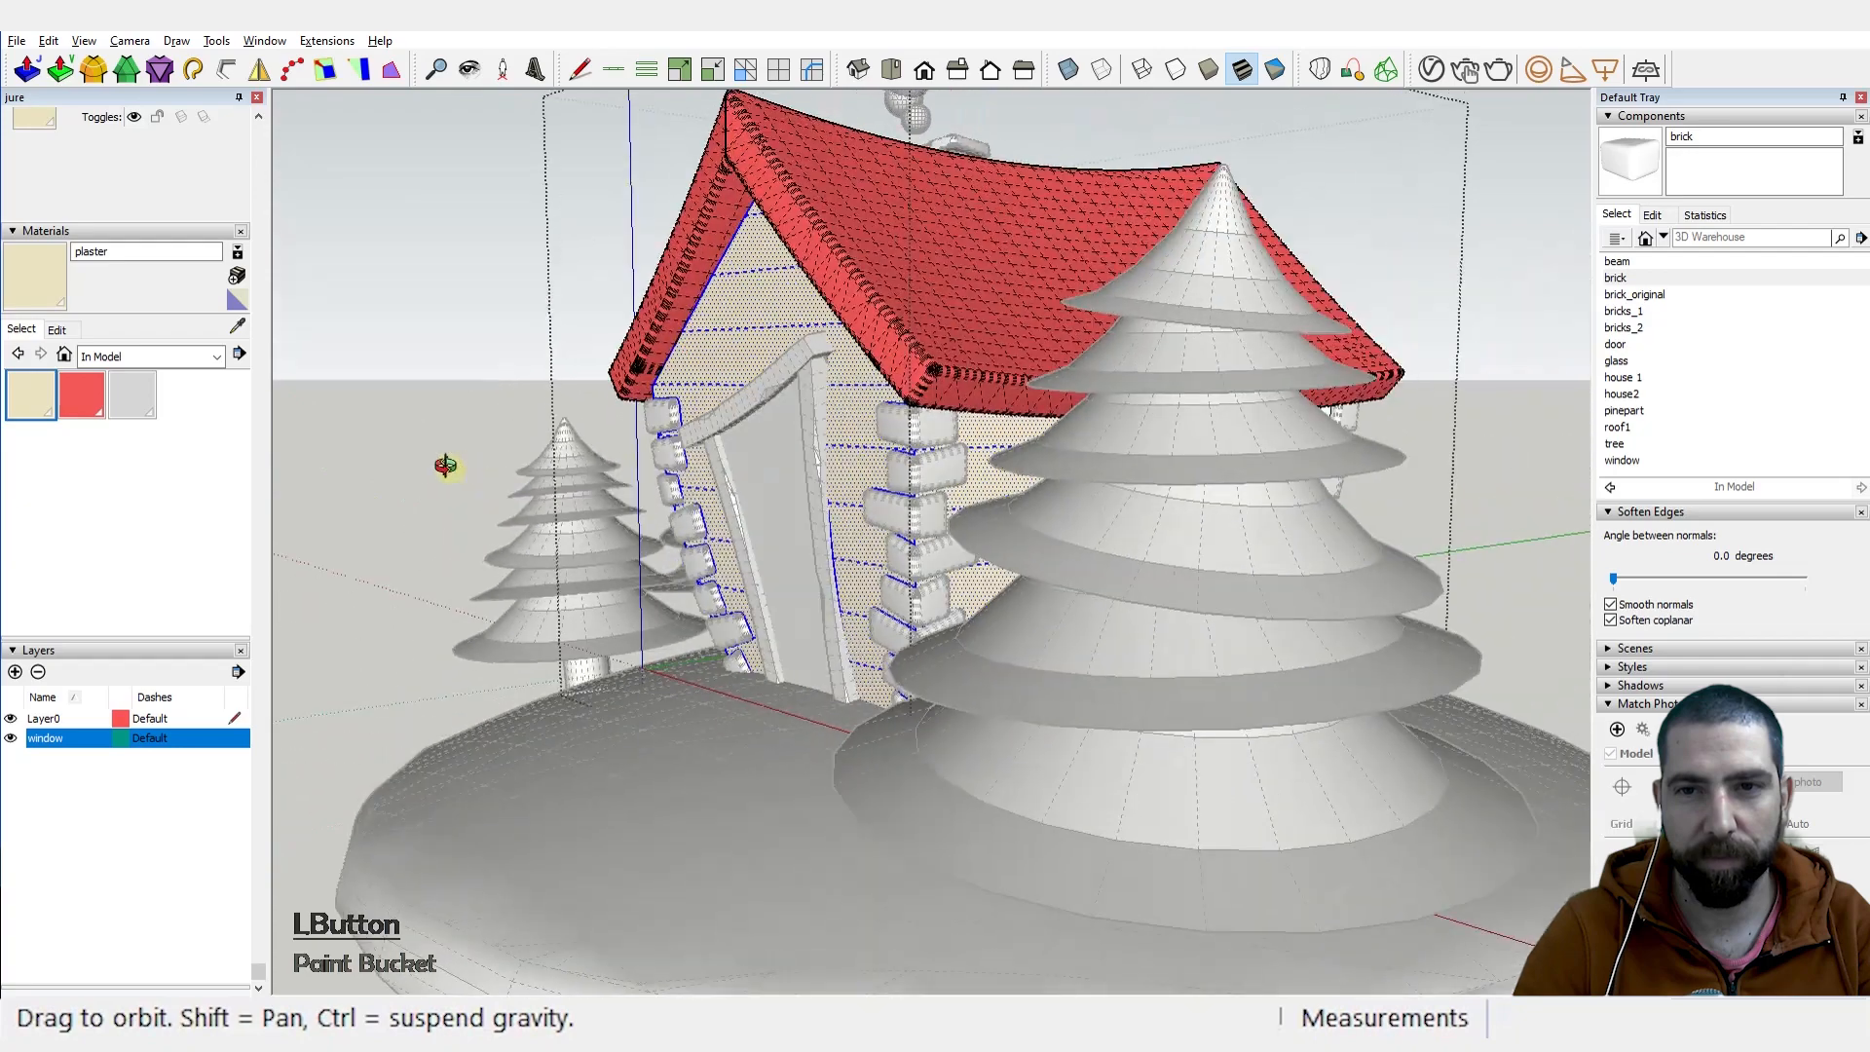
middle_drag(1305, 476, 1054, 516)
click(1296, 476)
scroll(1296, 476, down, 1)
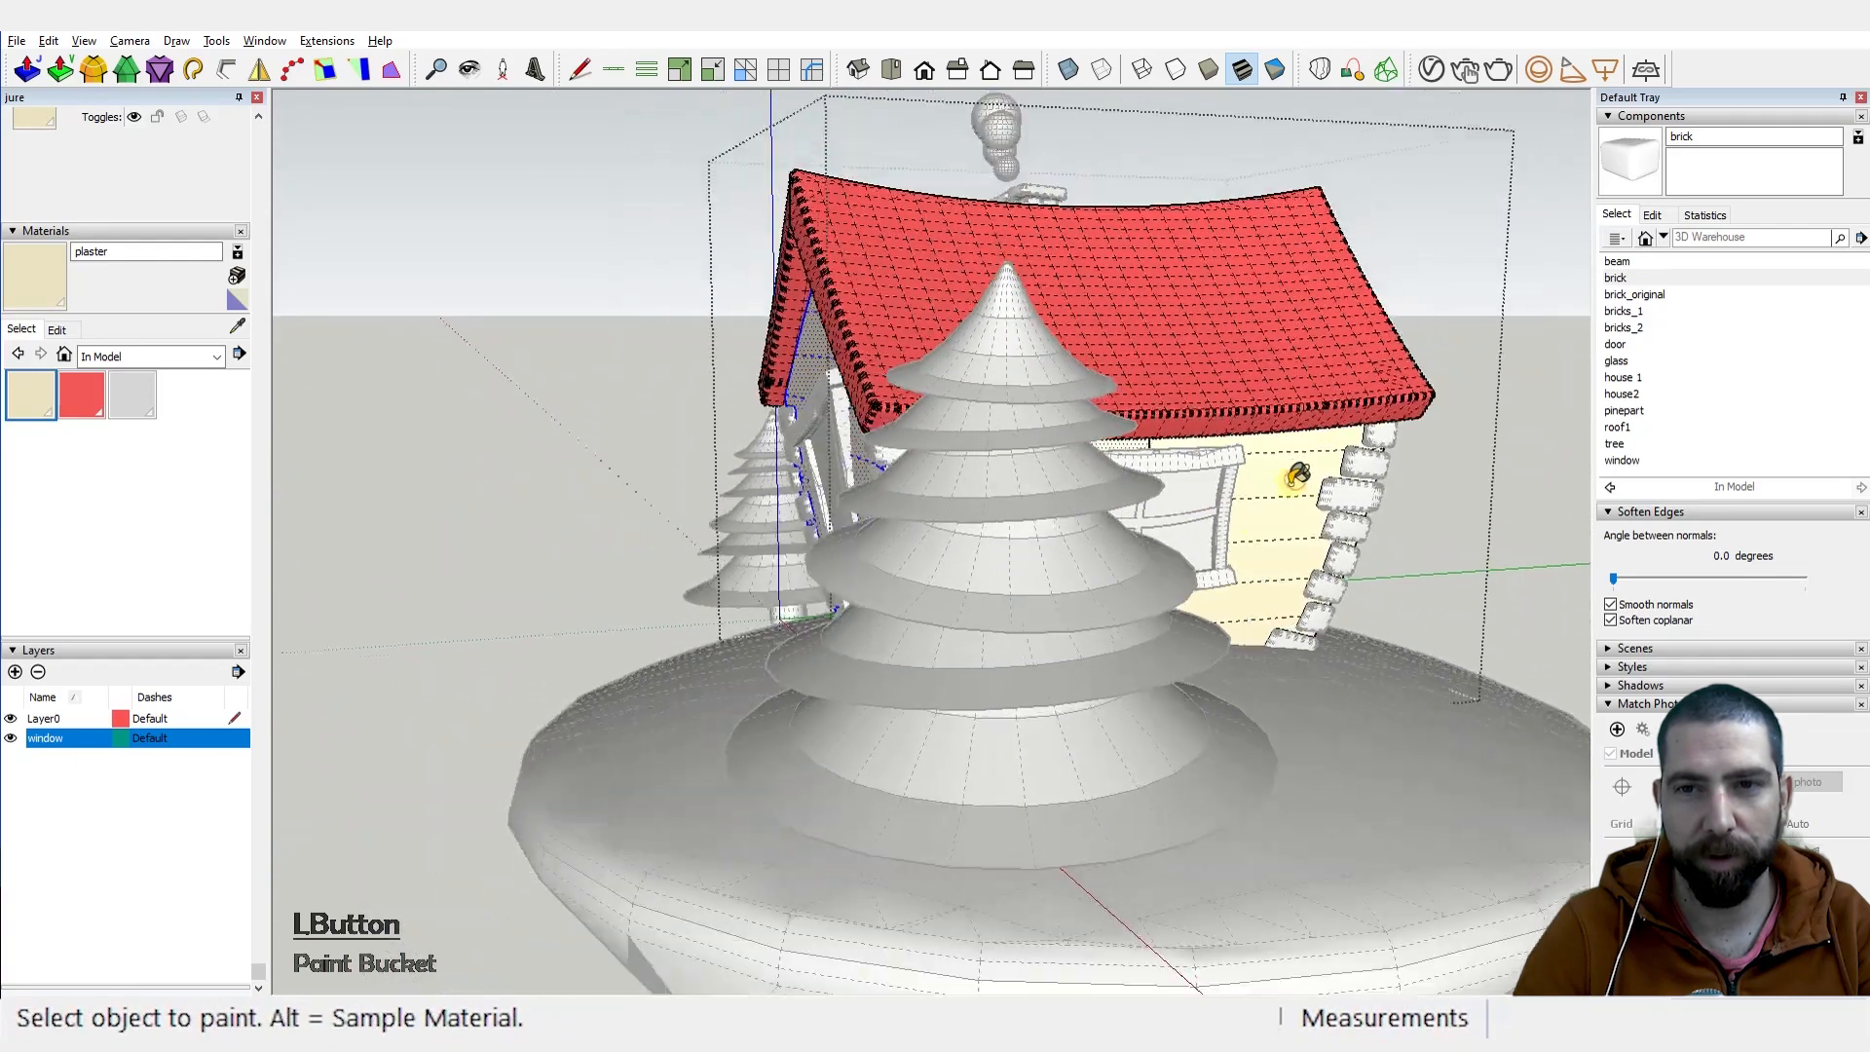
Step: Start a new material for the trees and name it trees
mouse_move(1297, 476)
middle_down()
mouse_move(1490, 530)
mouse_move(977, 471)
middle_up()
scroll(976, 471, up, 3)
key(ctrl)
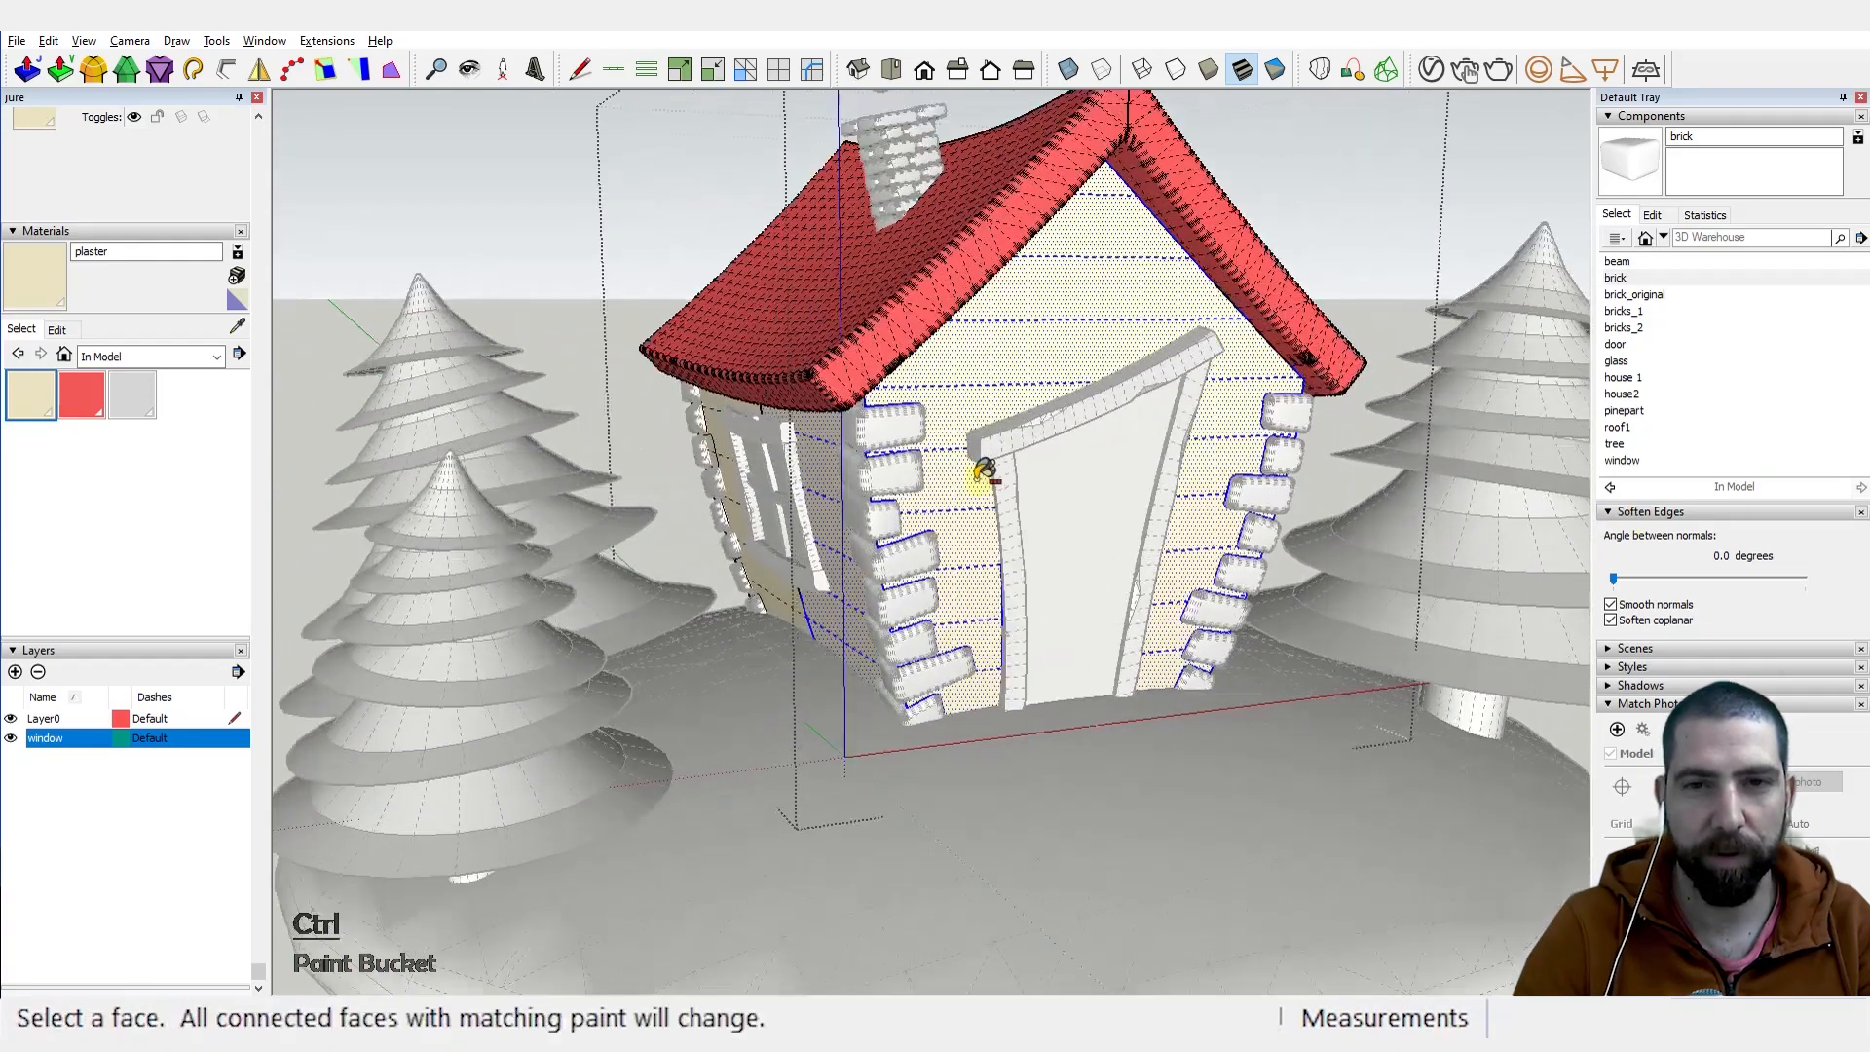
key(space)
scroll(1037, 401, down, 3)
middle_drag(1037, 401, 670, 577)
scroll(786, 582, up, 3)
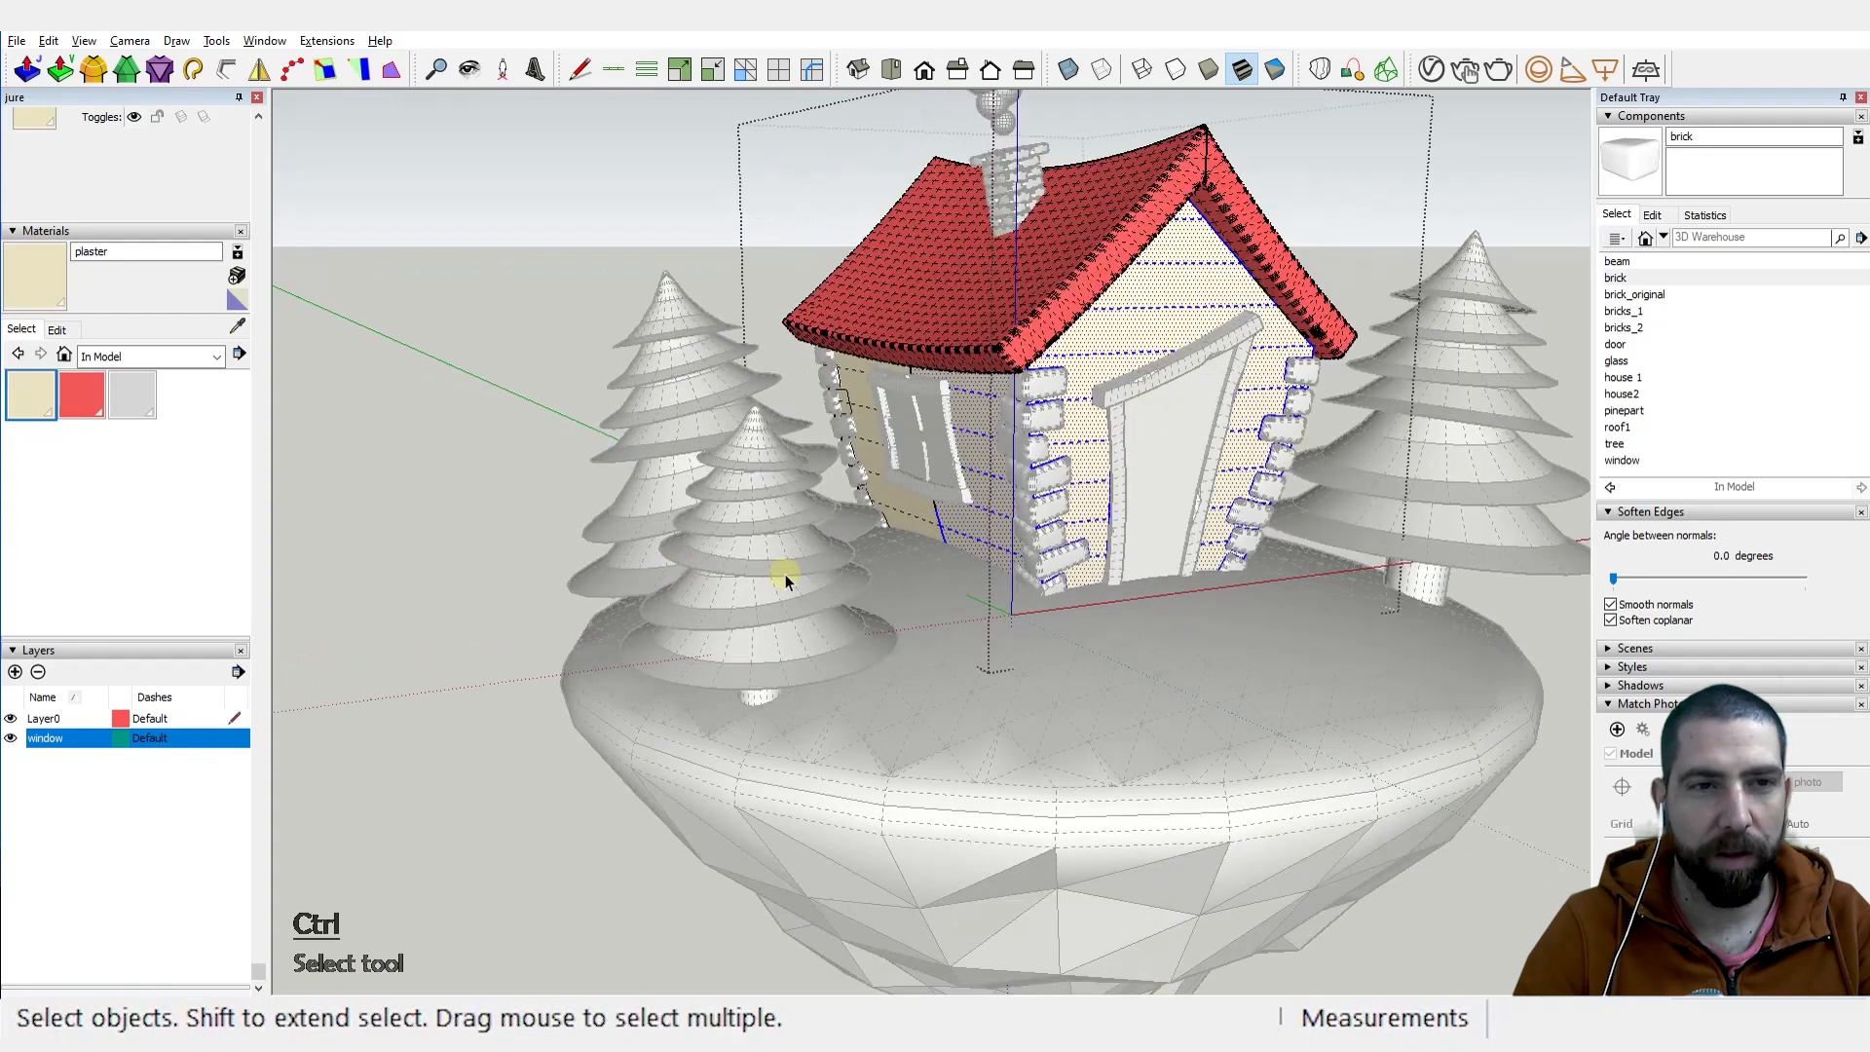
click(235, 276)
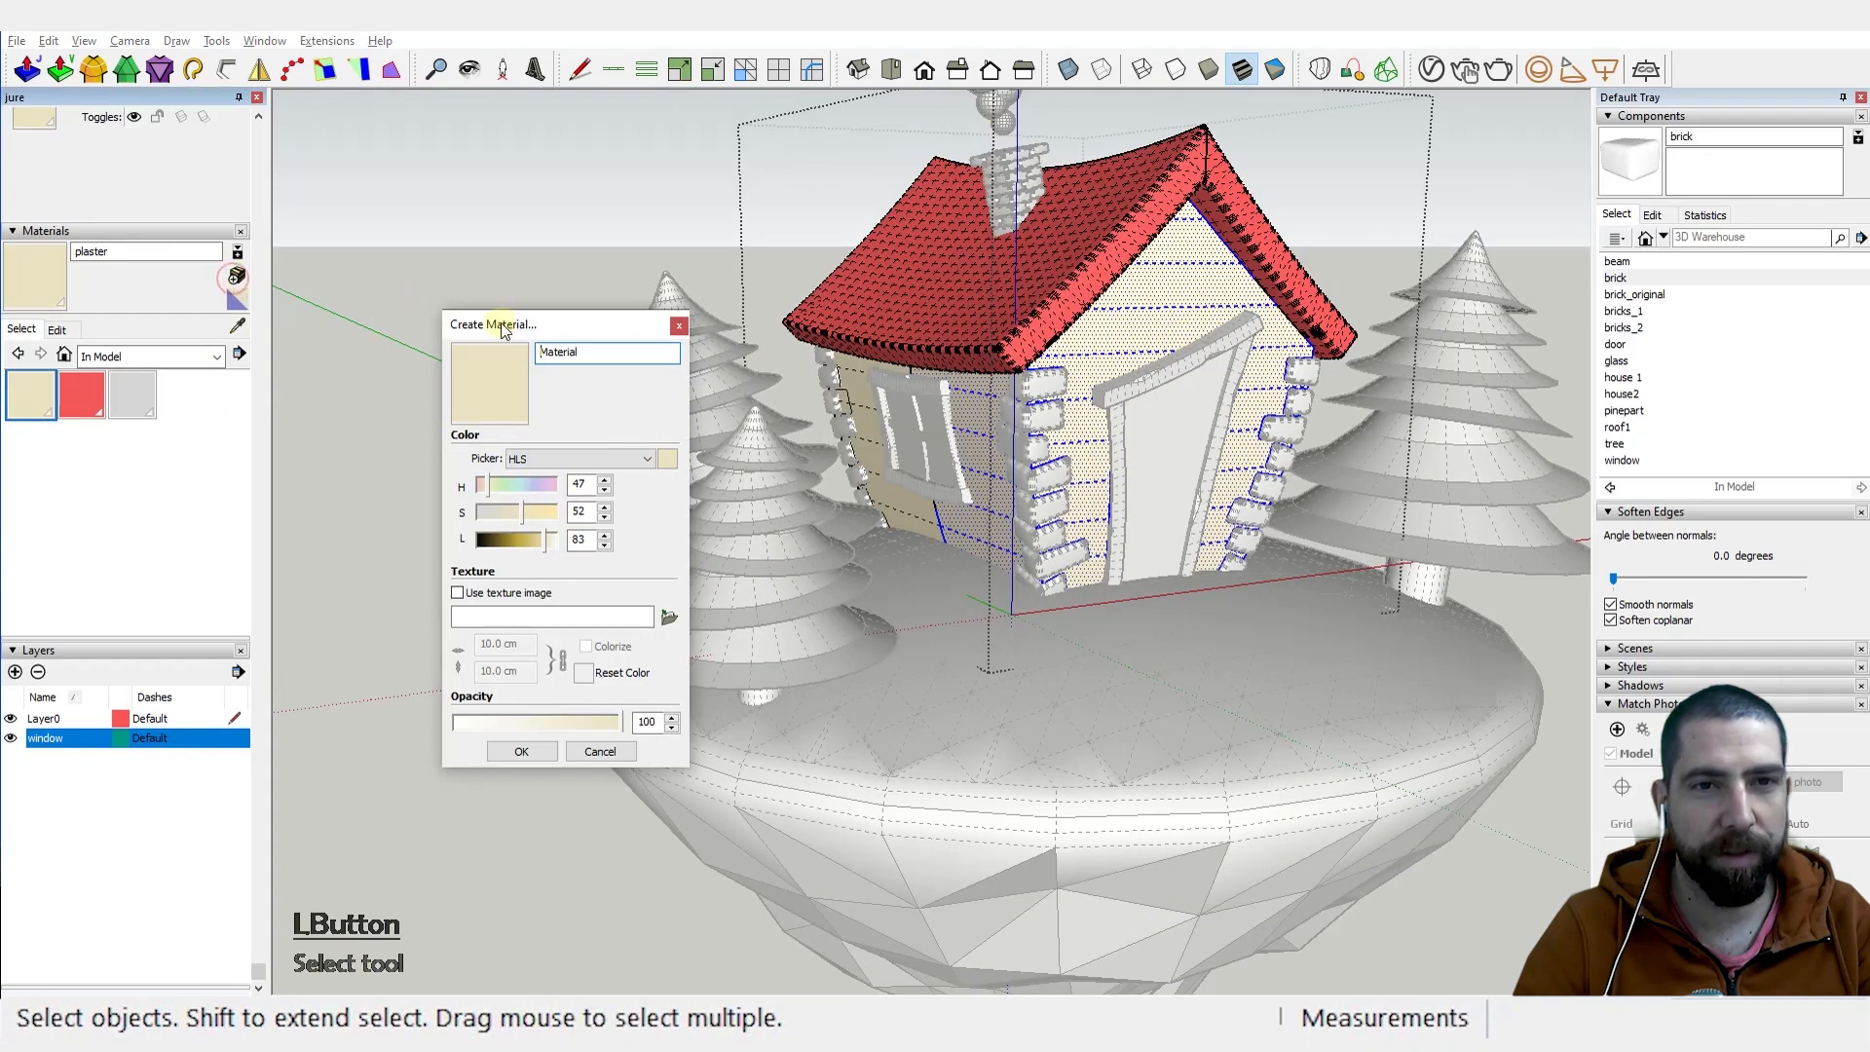
double_click(559, 352)
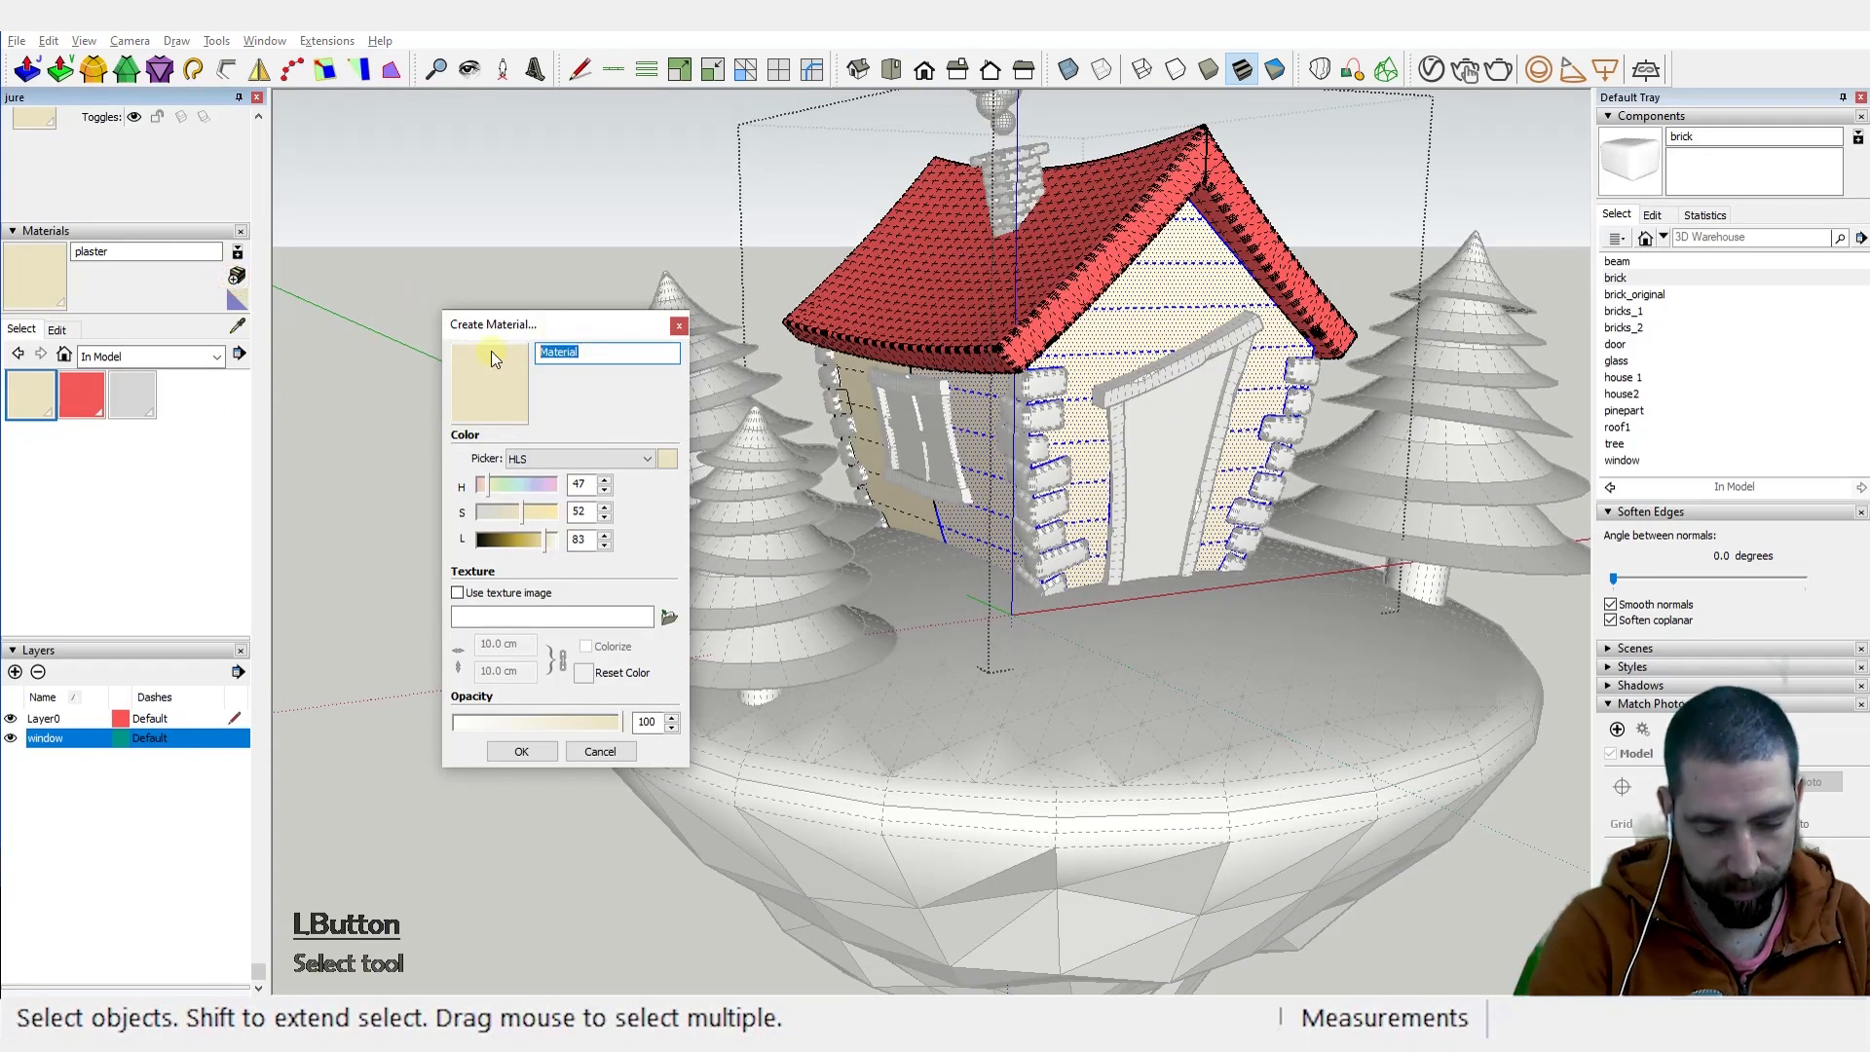
text(trees)
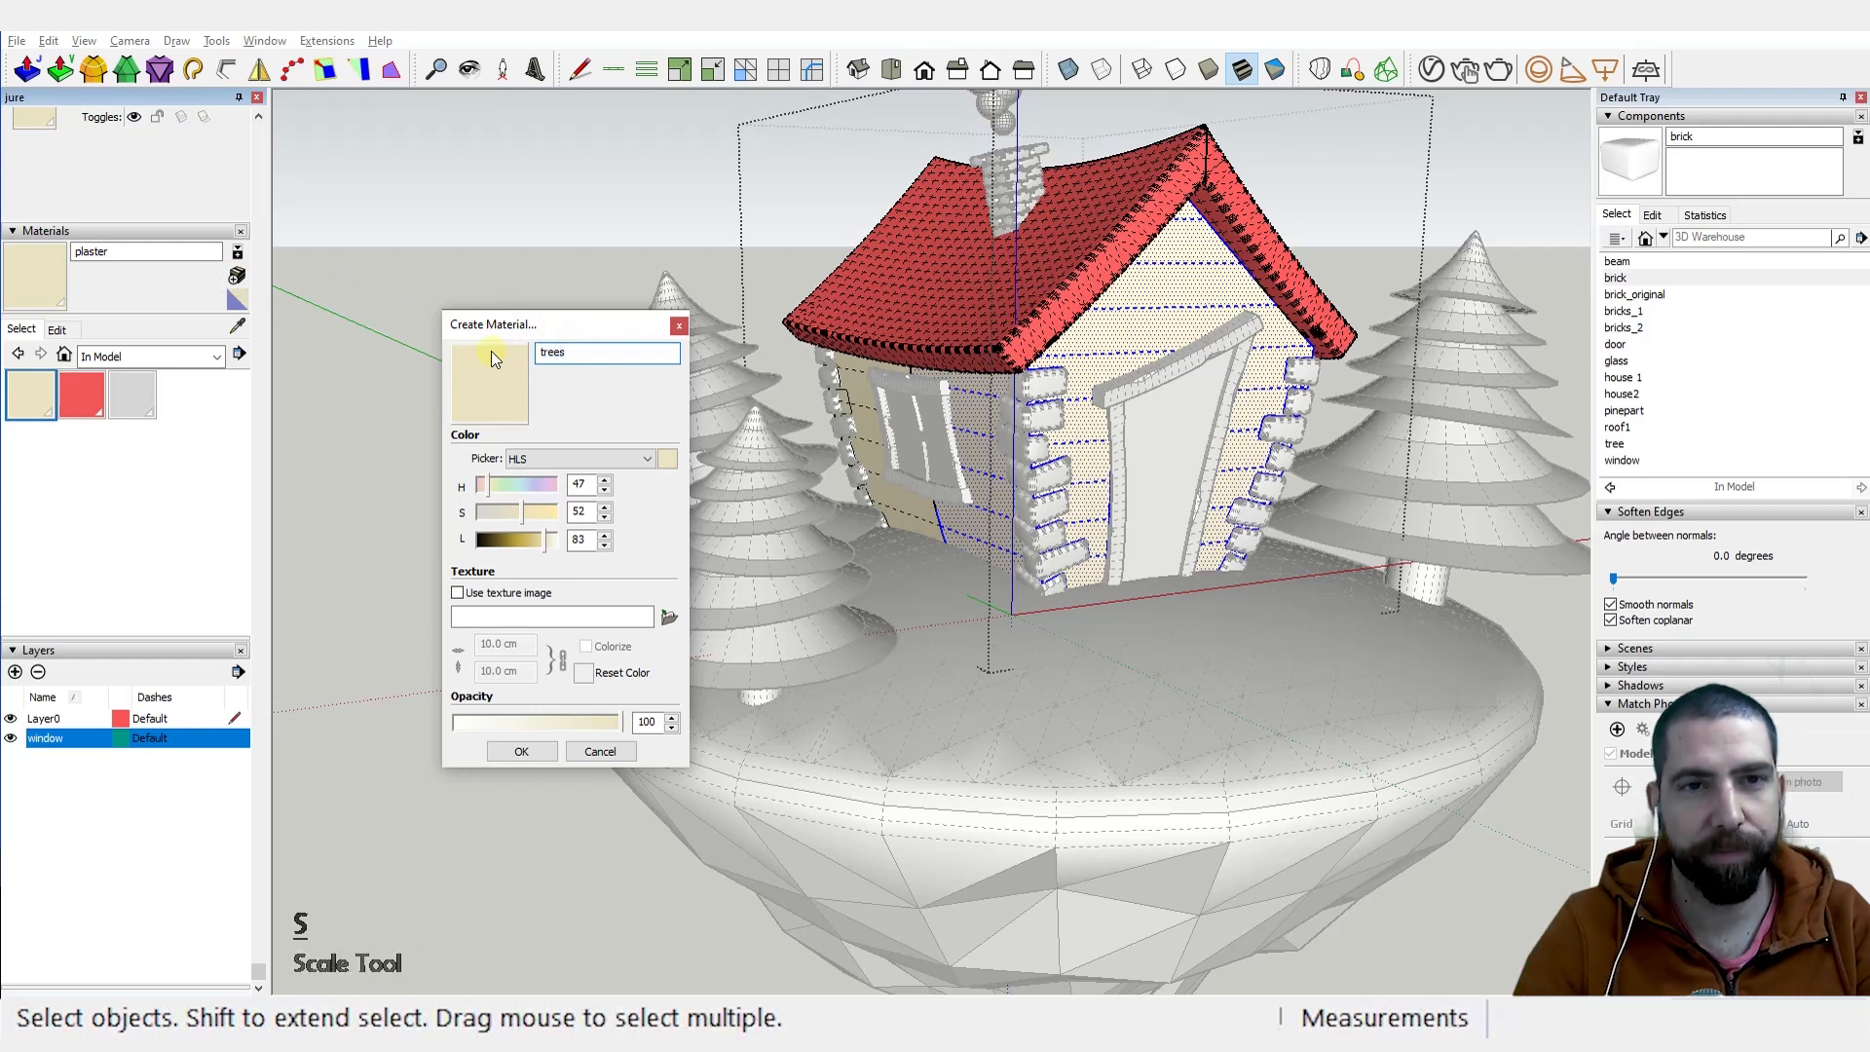
Step: Give the trees material a dark green HLS colour of H 134, S 64, L 28 and create it
click(502, 483)
click(527, 540)
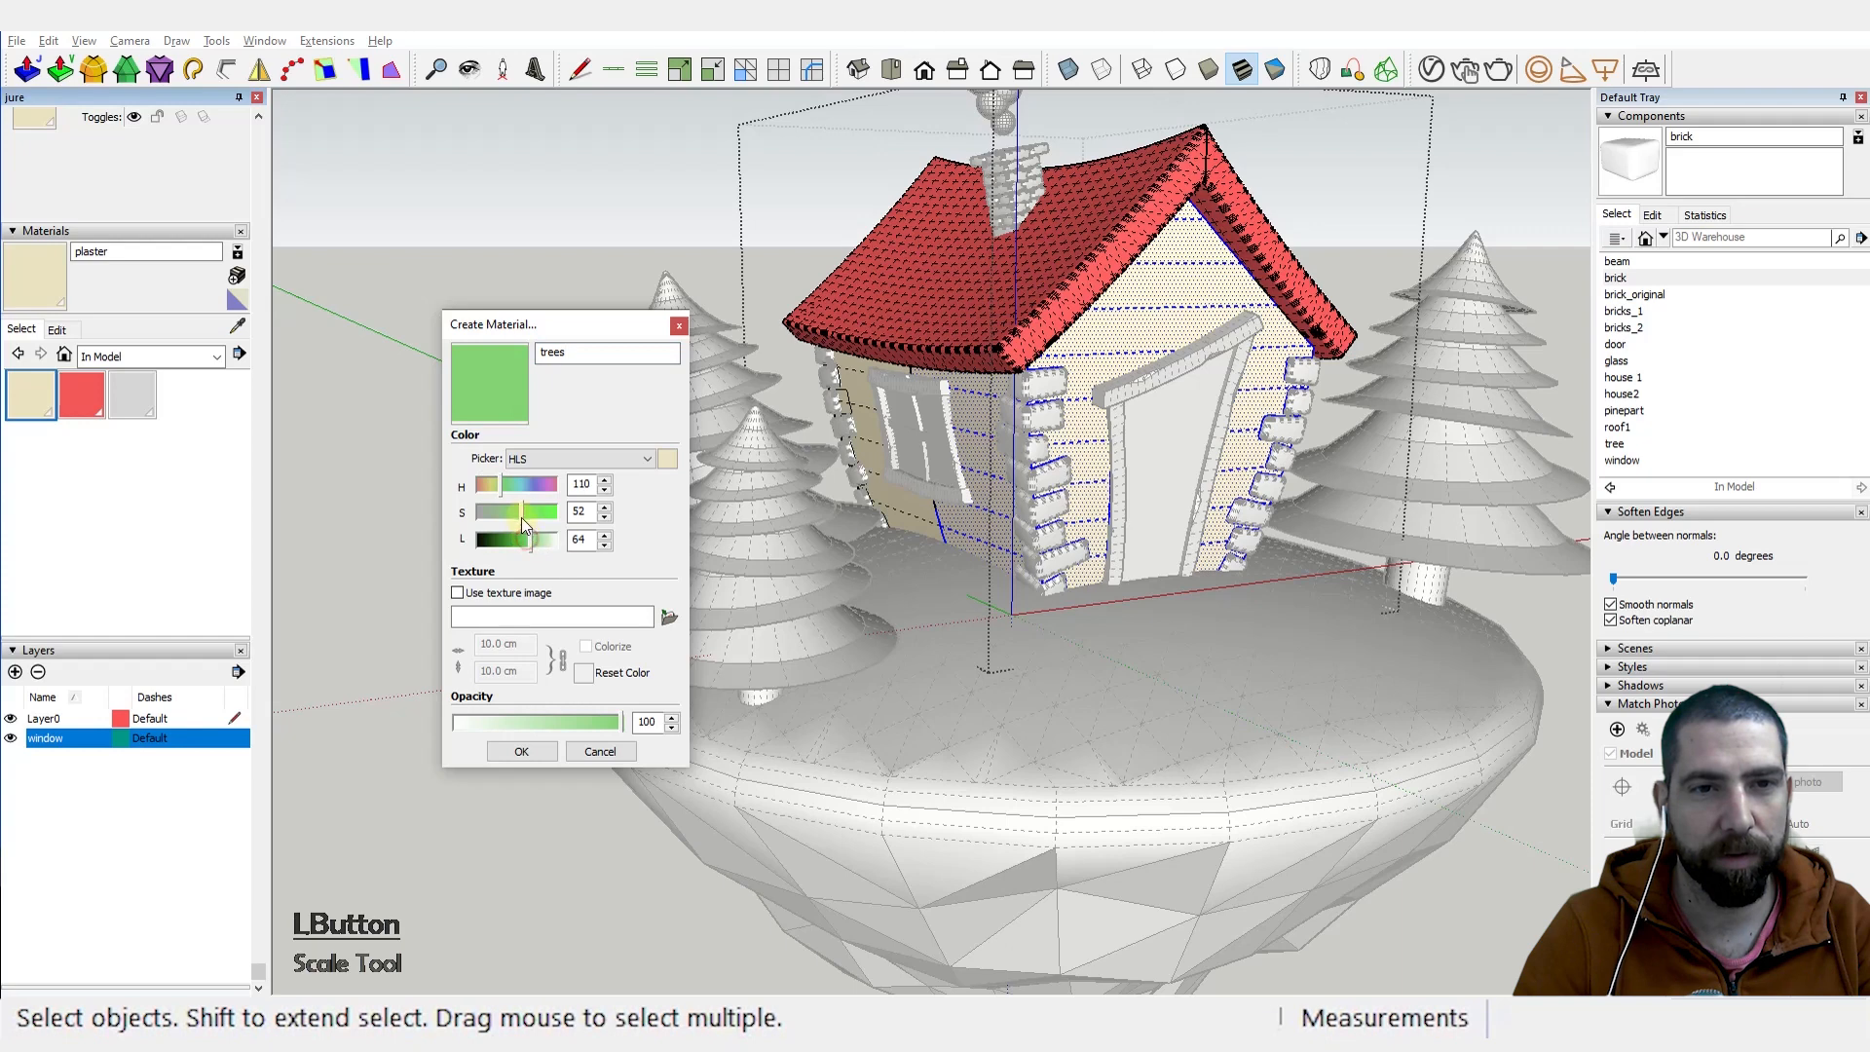
mouse_move(522, 517)
mouse_down()
mouse_move(541, 516)
mouse_move(510, 488)
mouse_move(505, 544)
mouse_up()
click(507, 489)
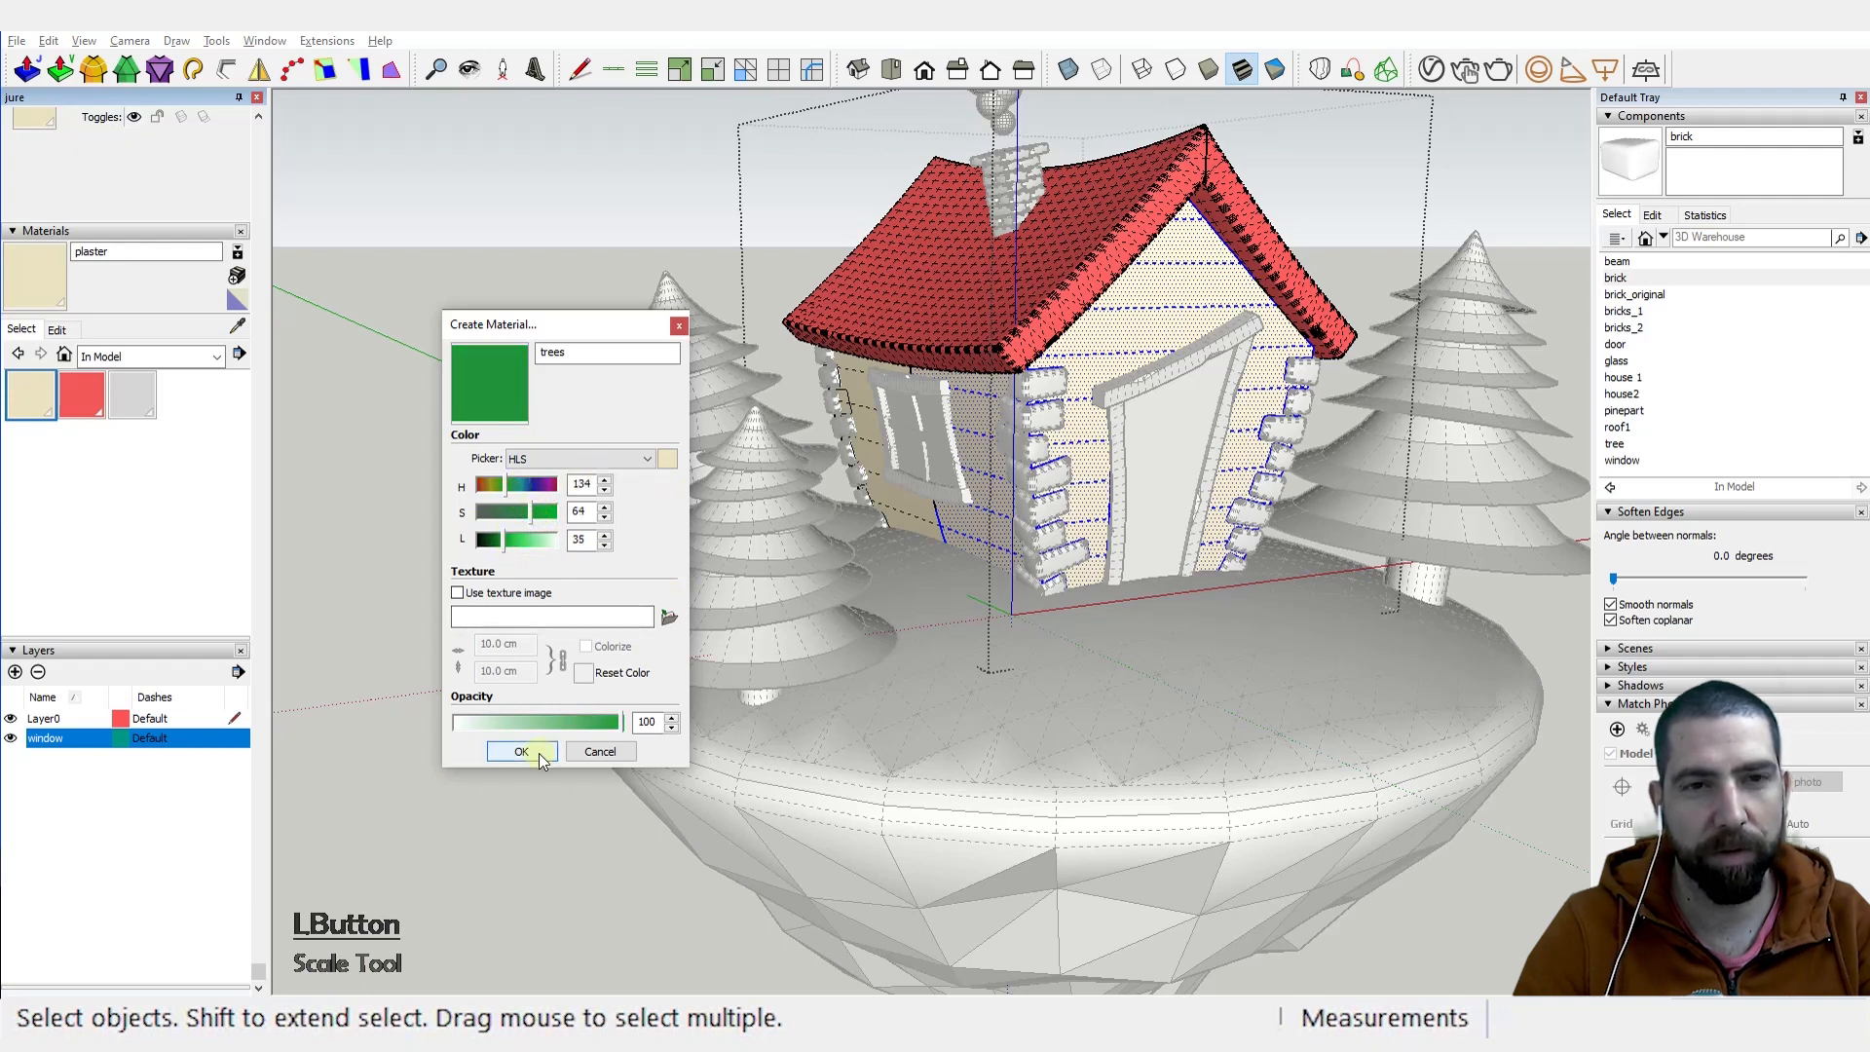
drag(510, 543, 501, 542)
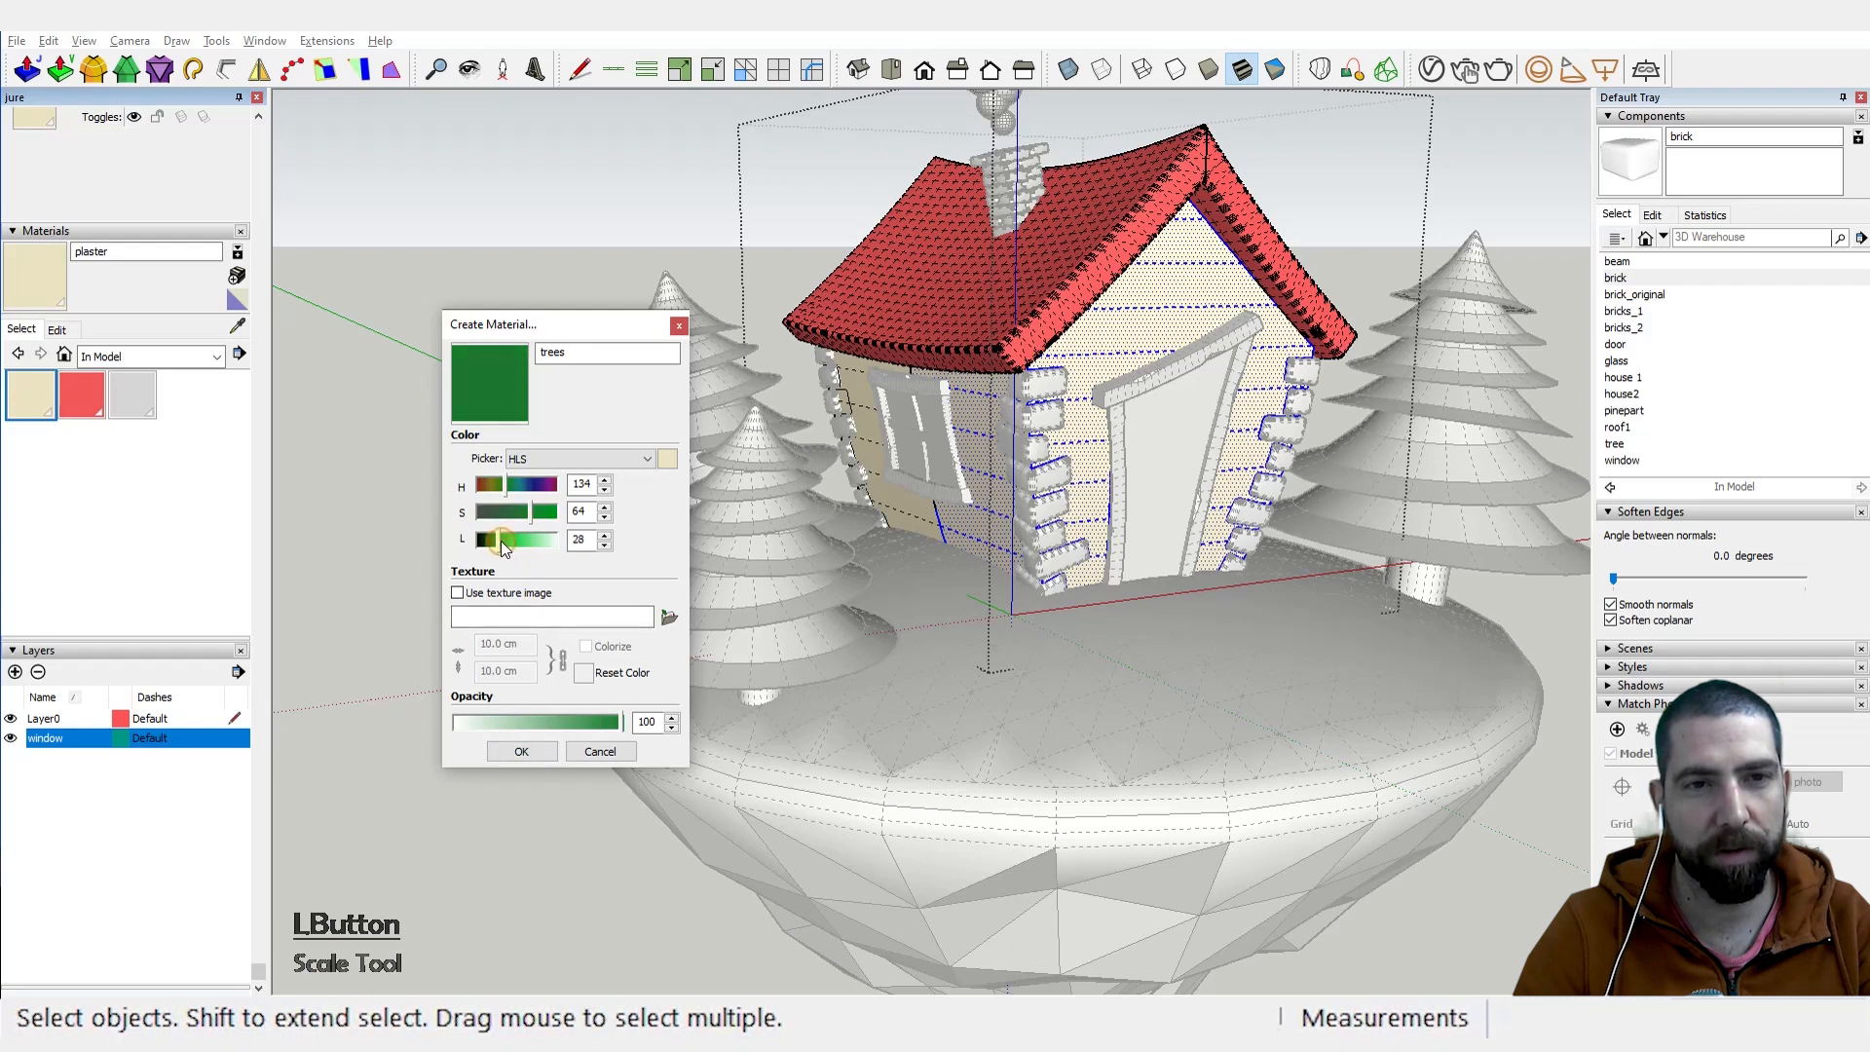
click(522, 750)
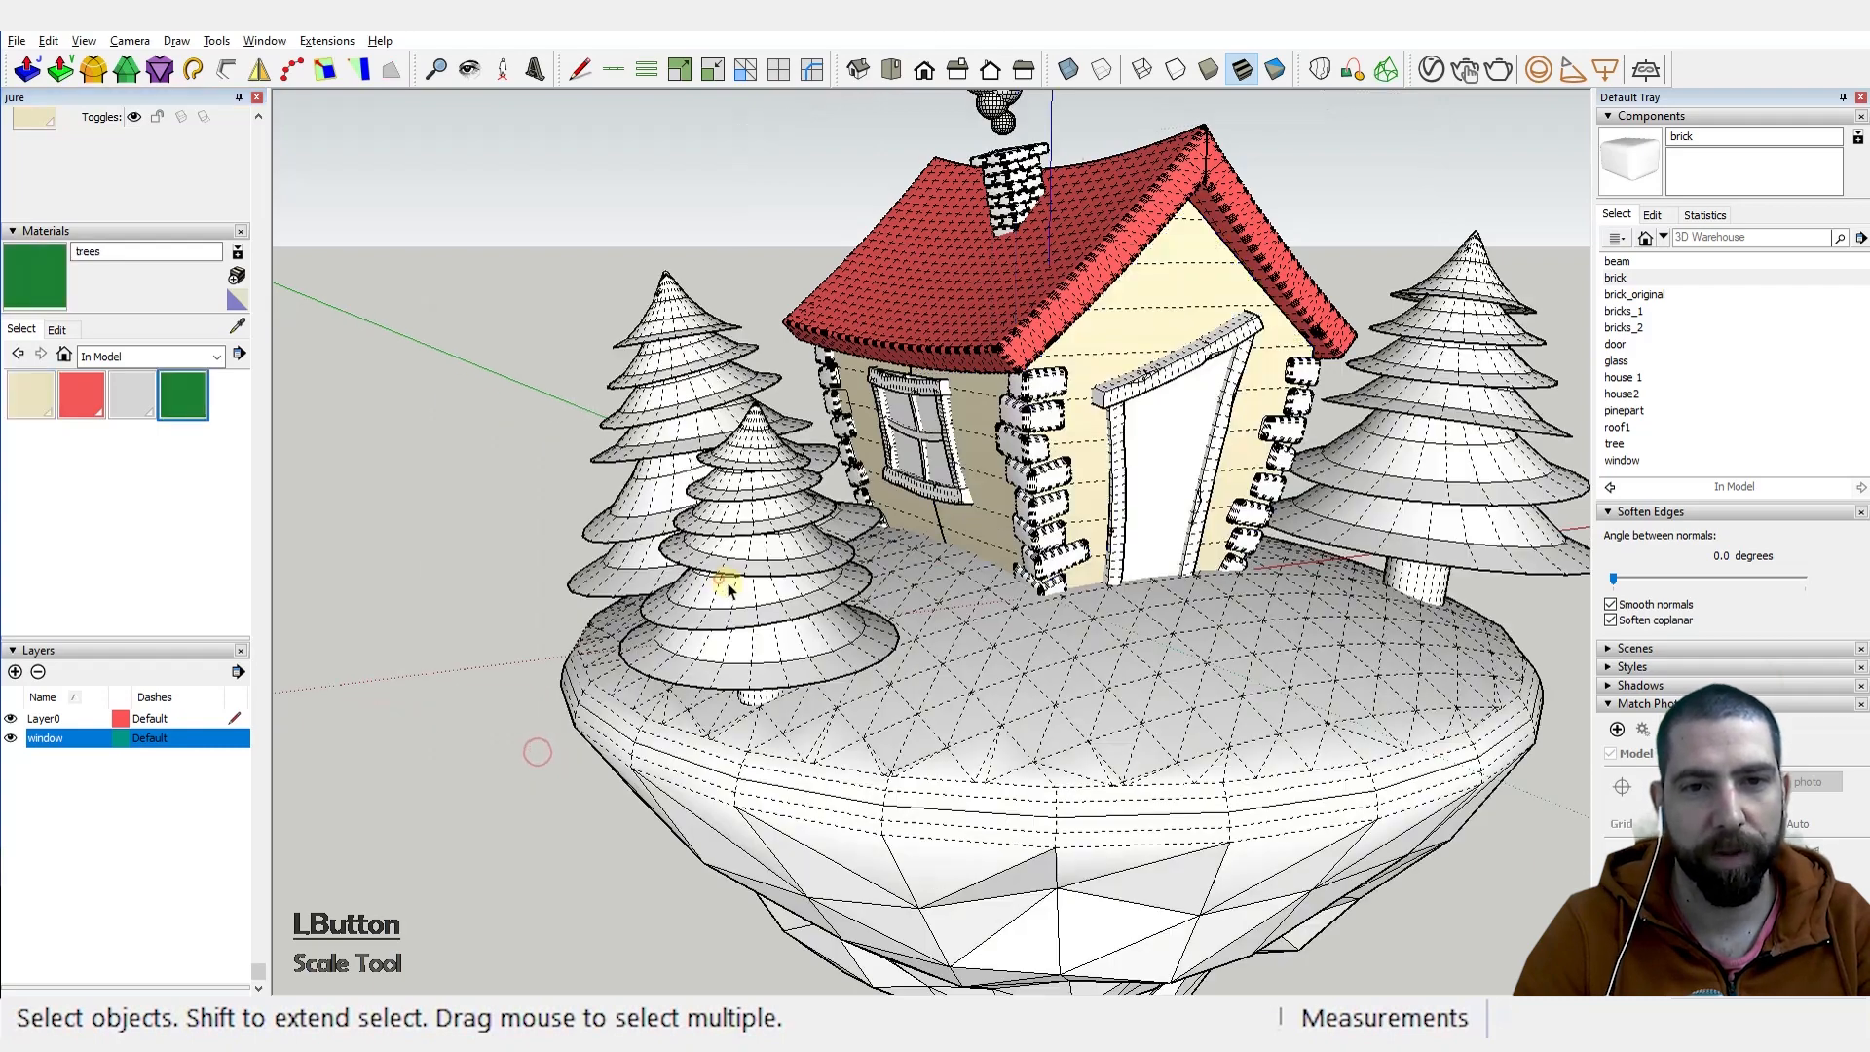
Step: Open the small front tree, paint its foliage tiers with the trees material and leave the component
double_click(728, 589)
mouse_move(743, 597)
middle_down()
mouse_move(772, 497)
mouse_move(767, 591)
middle_up()
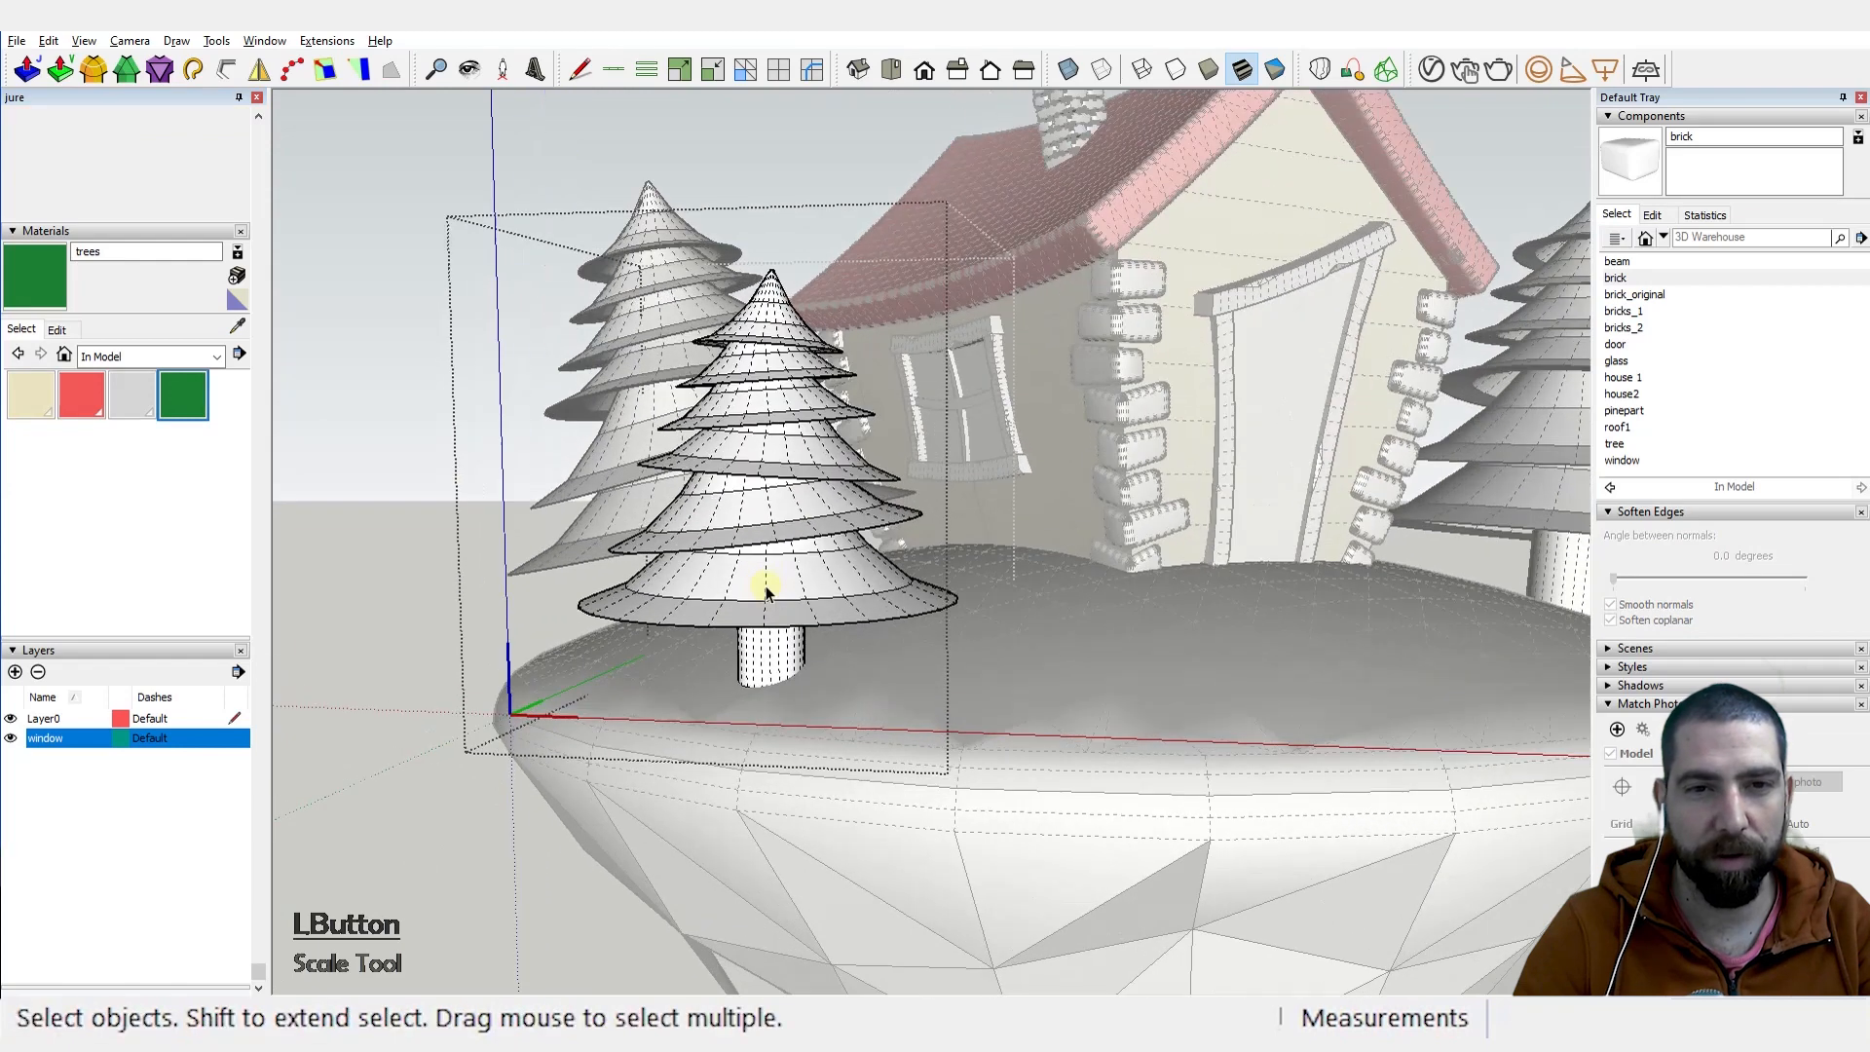
click(182, 395)
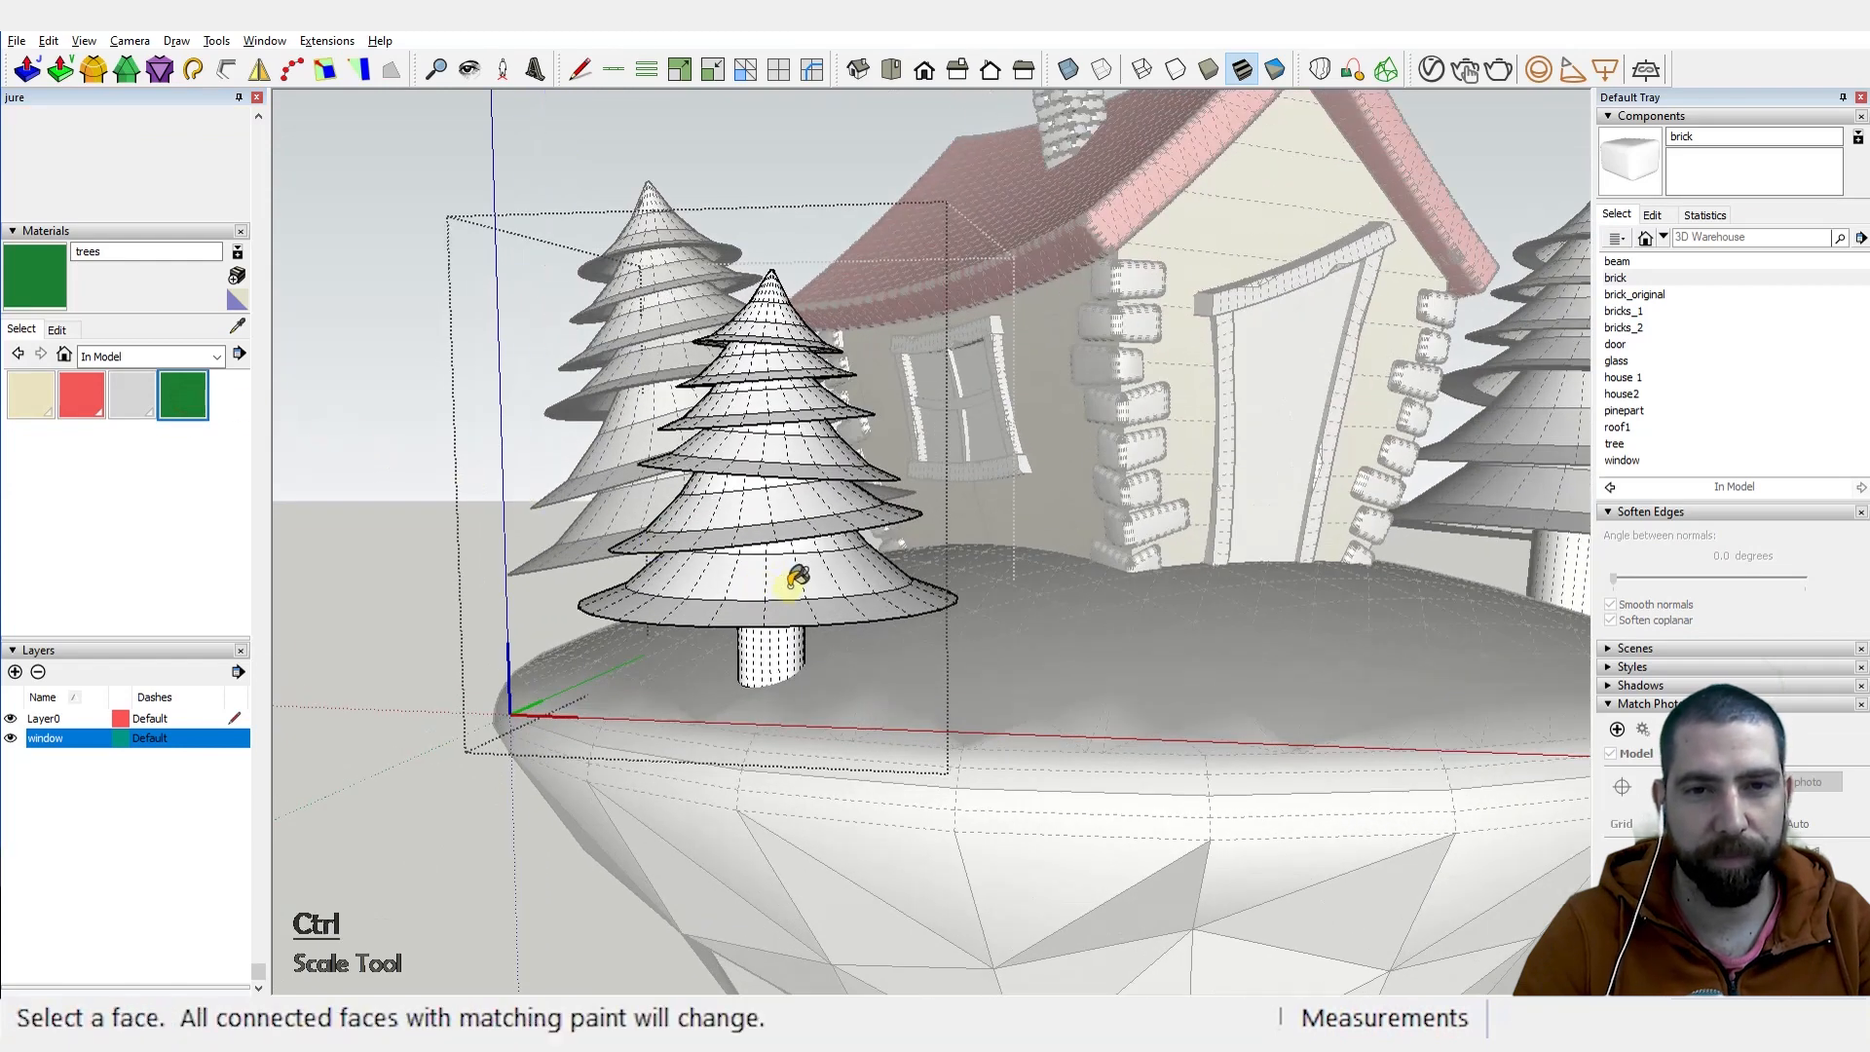
key(space)
triple_click(788, 587)
key(v)
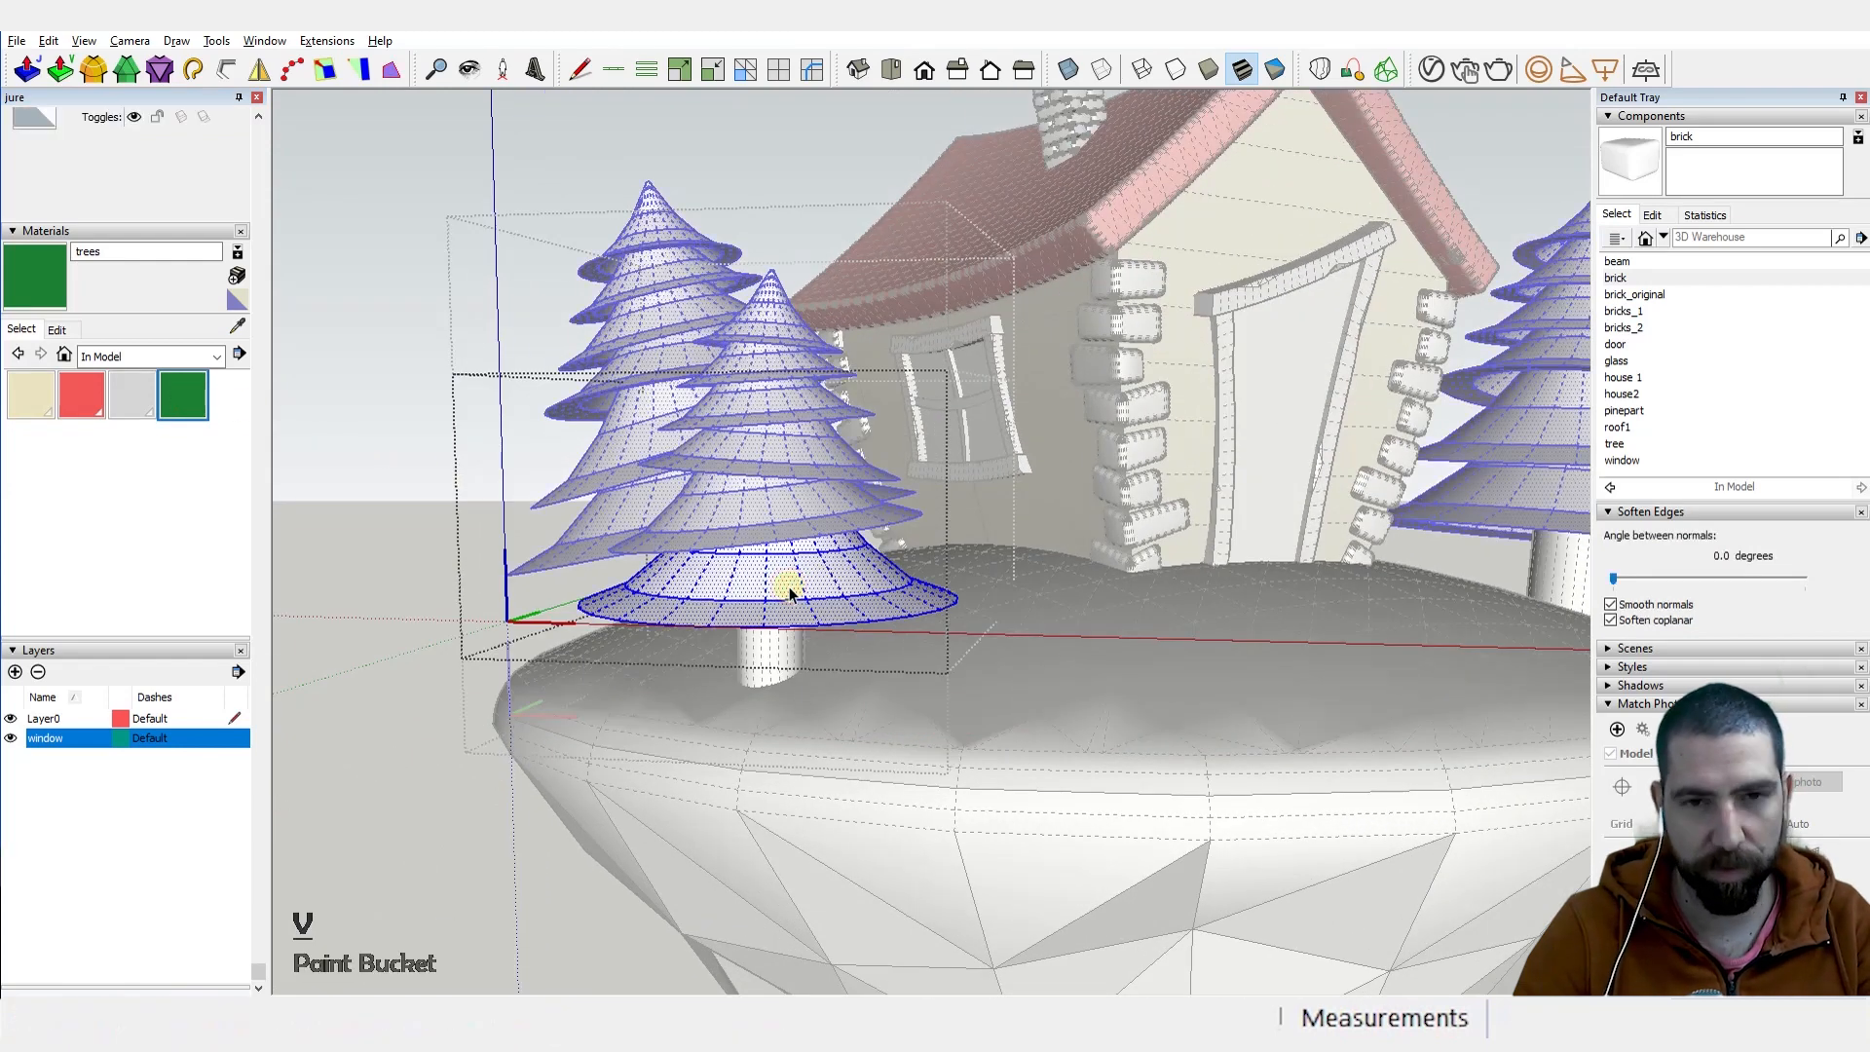
click(789, 589)
scroll(788, 587, down, 2)
key(ctrl)
key(space)
click(995, 531)
scroll(995, 532, down, 1)
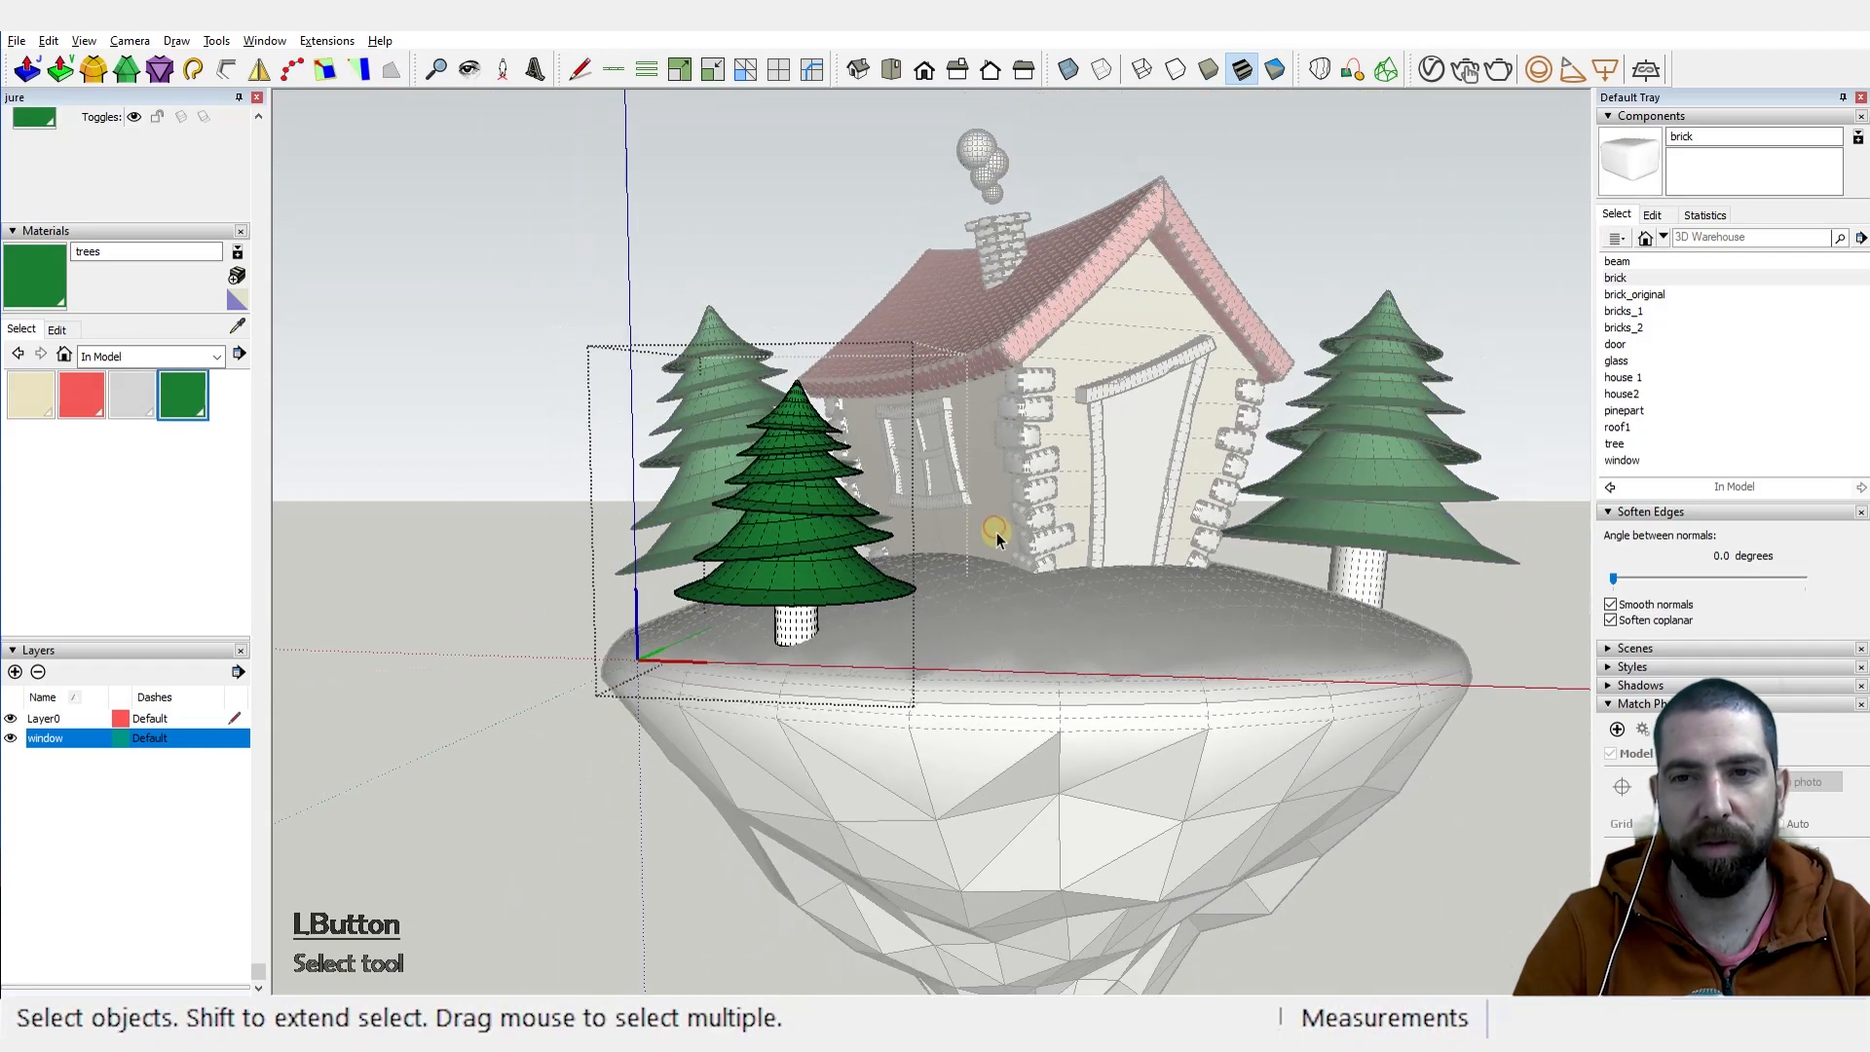
click(1289, 284)
Step: Start another new material and name it tree trunk
middle_drag(1339, 215, 1047, 477)
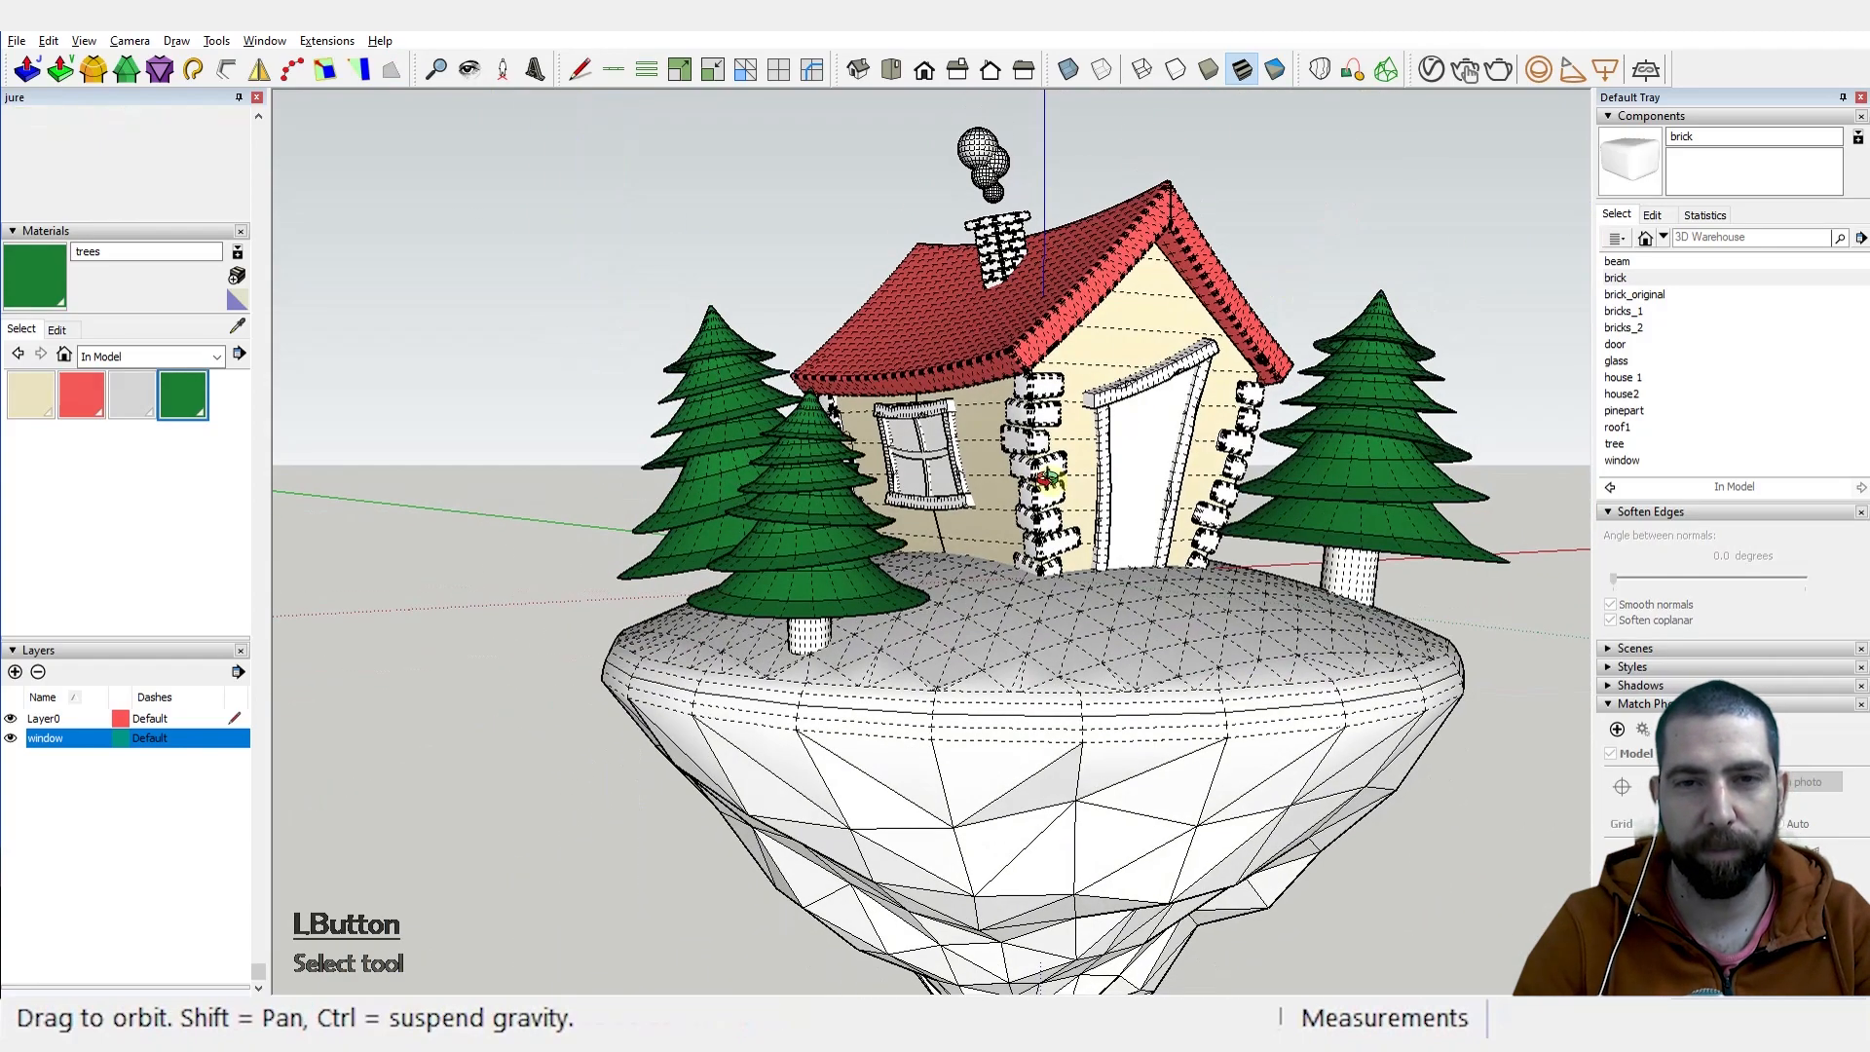
middle_drag(935, 584, 628, 541)
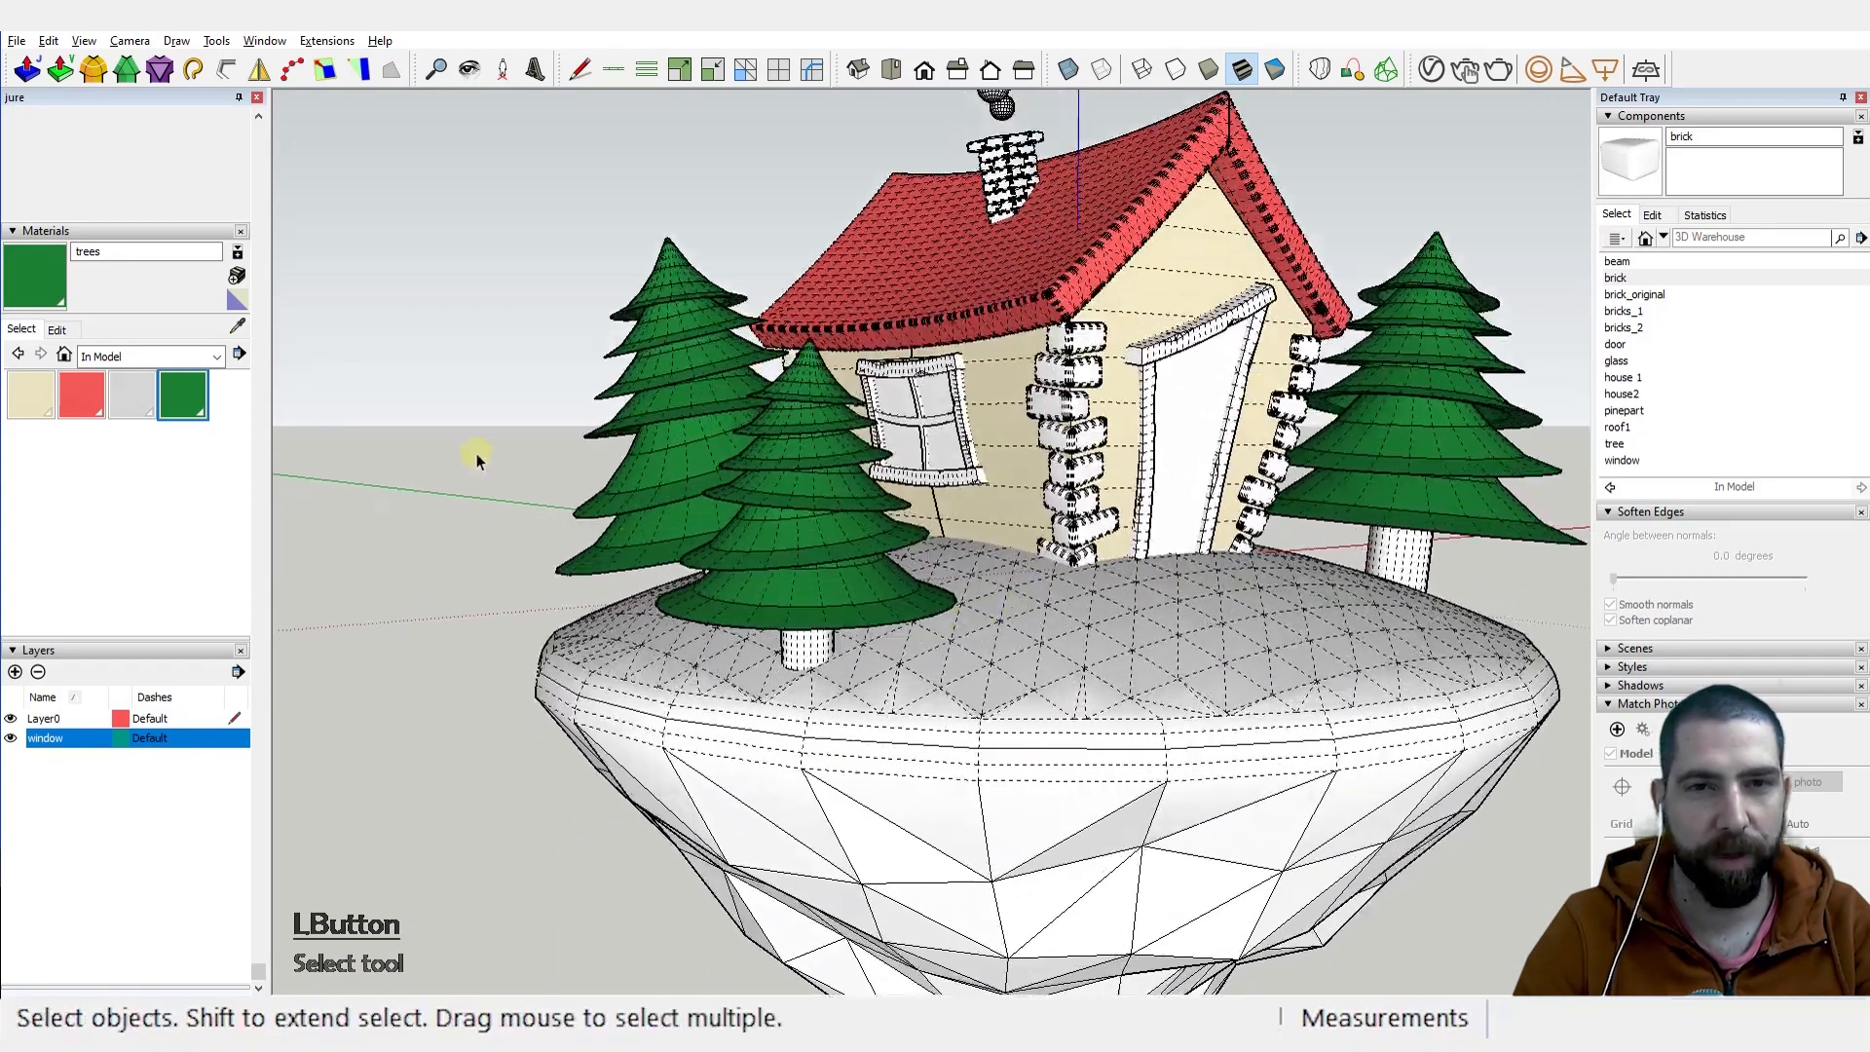
scroll(756, 656, up, 3)
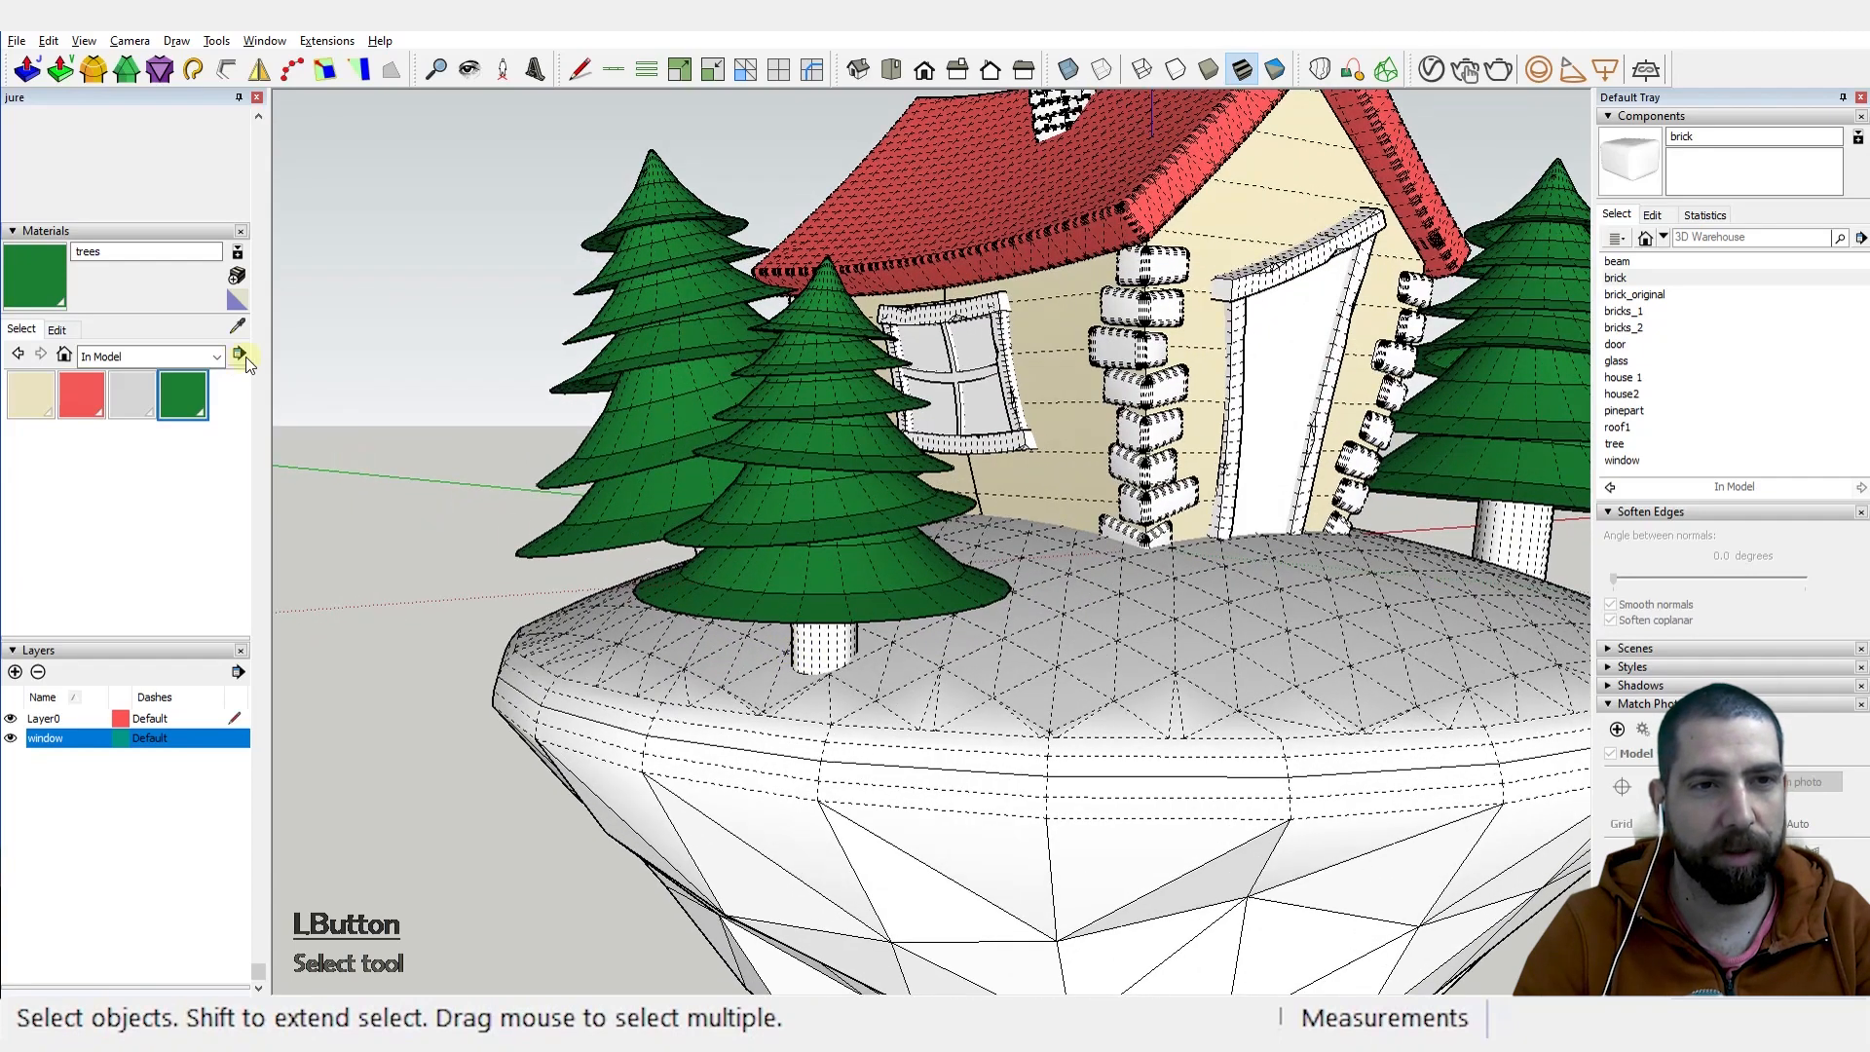
click(236, 276)
drag(601, 353, 533, 354)
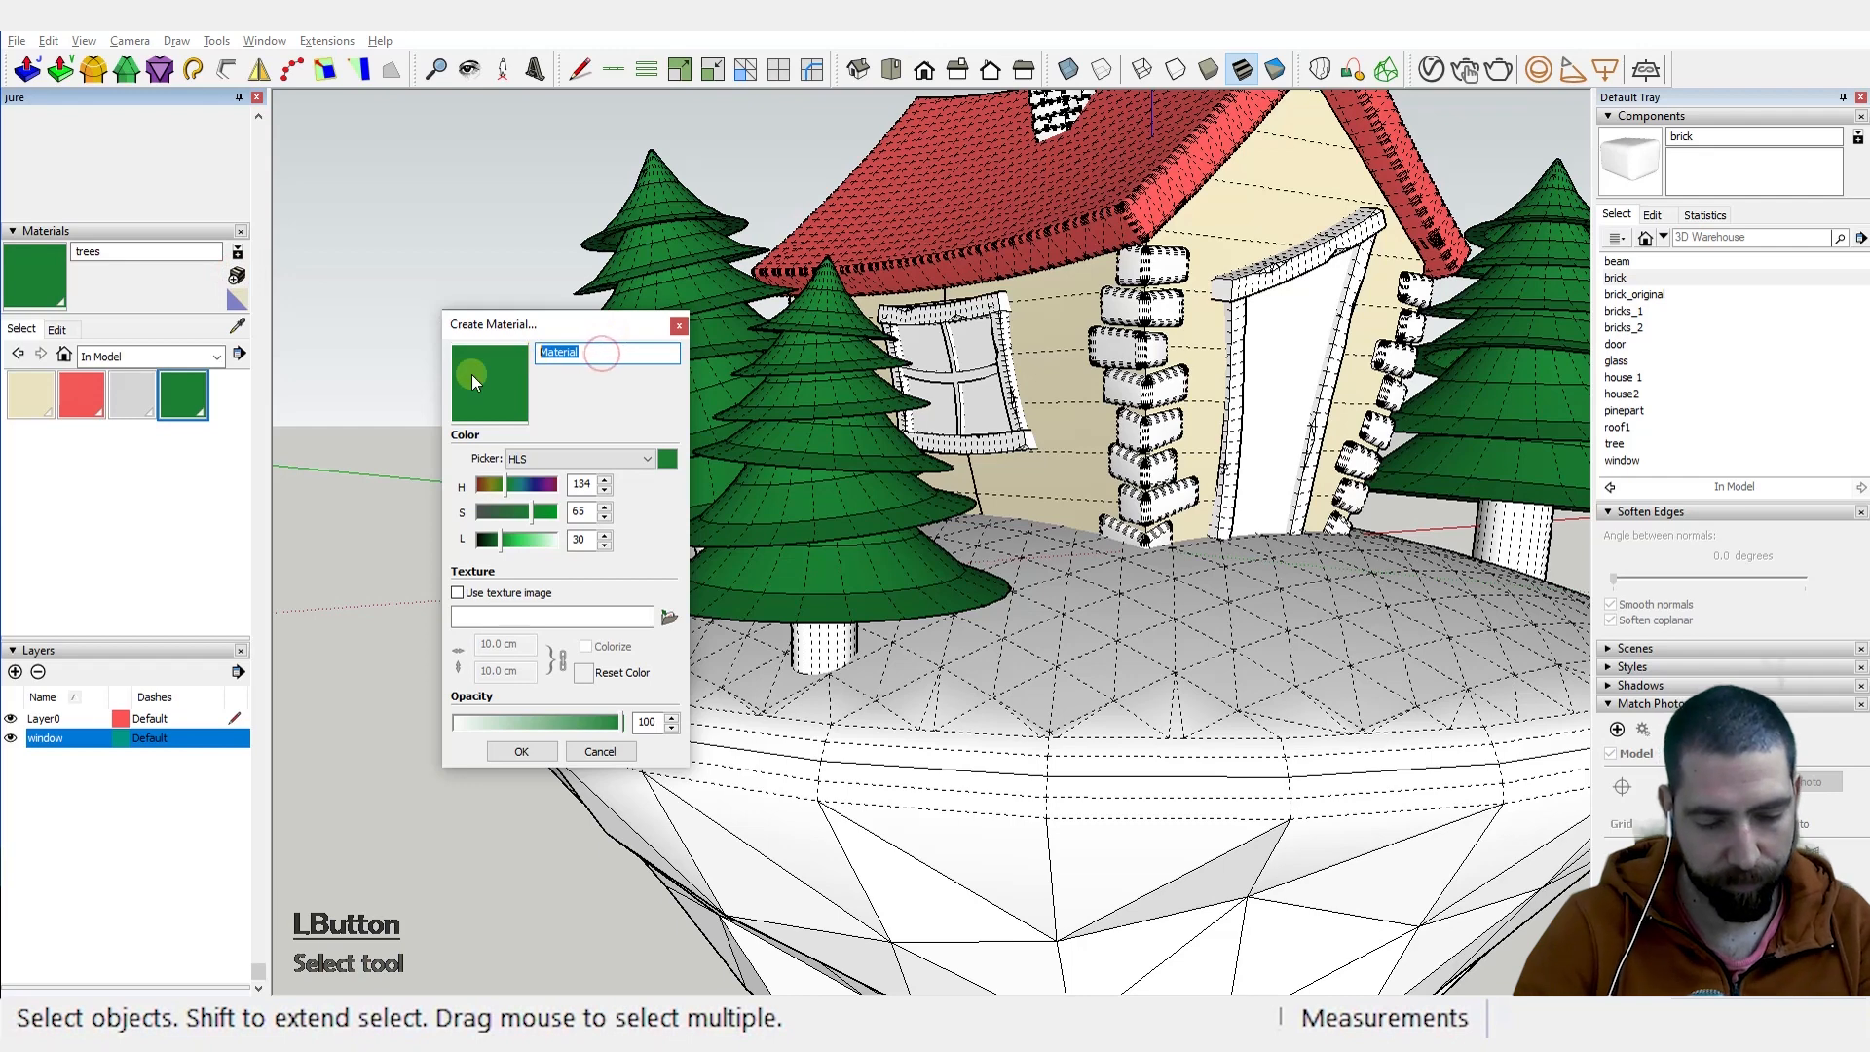
text(tree trunk)
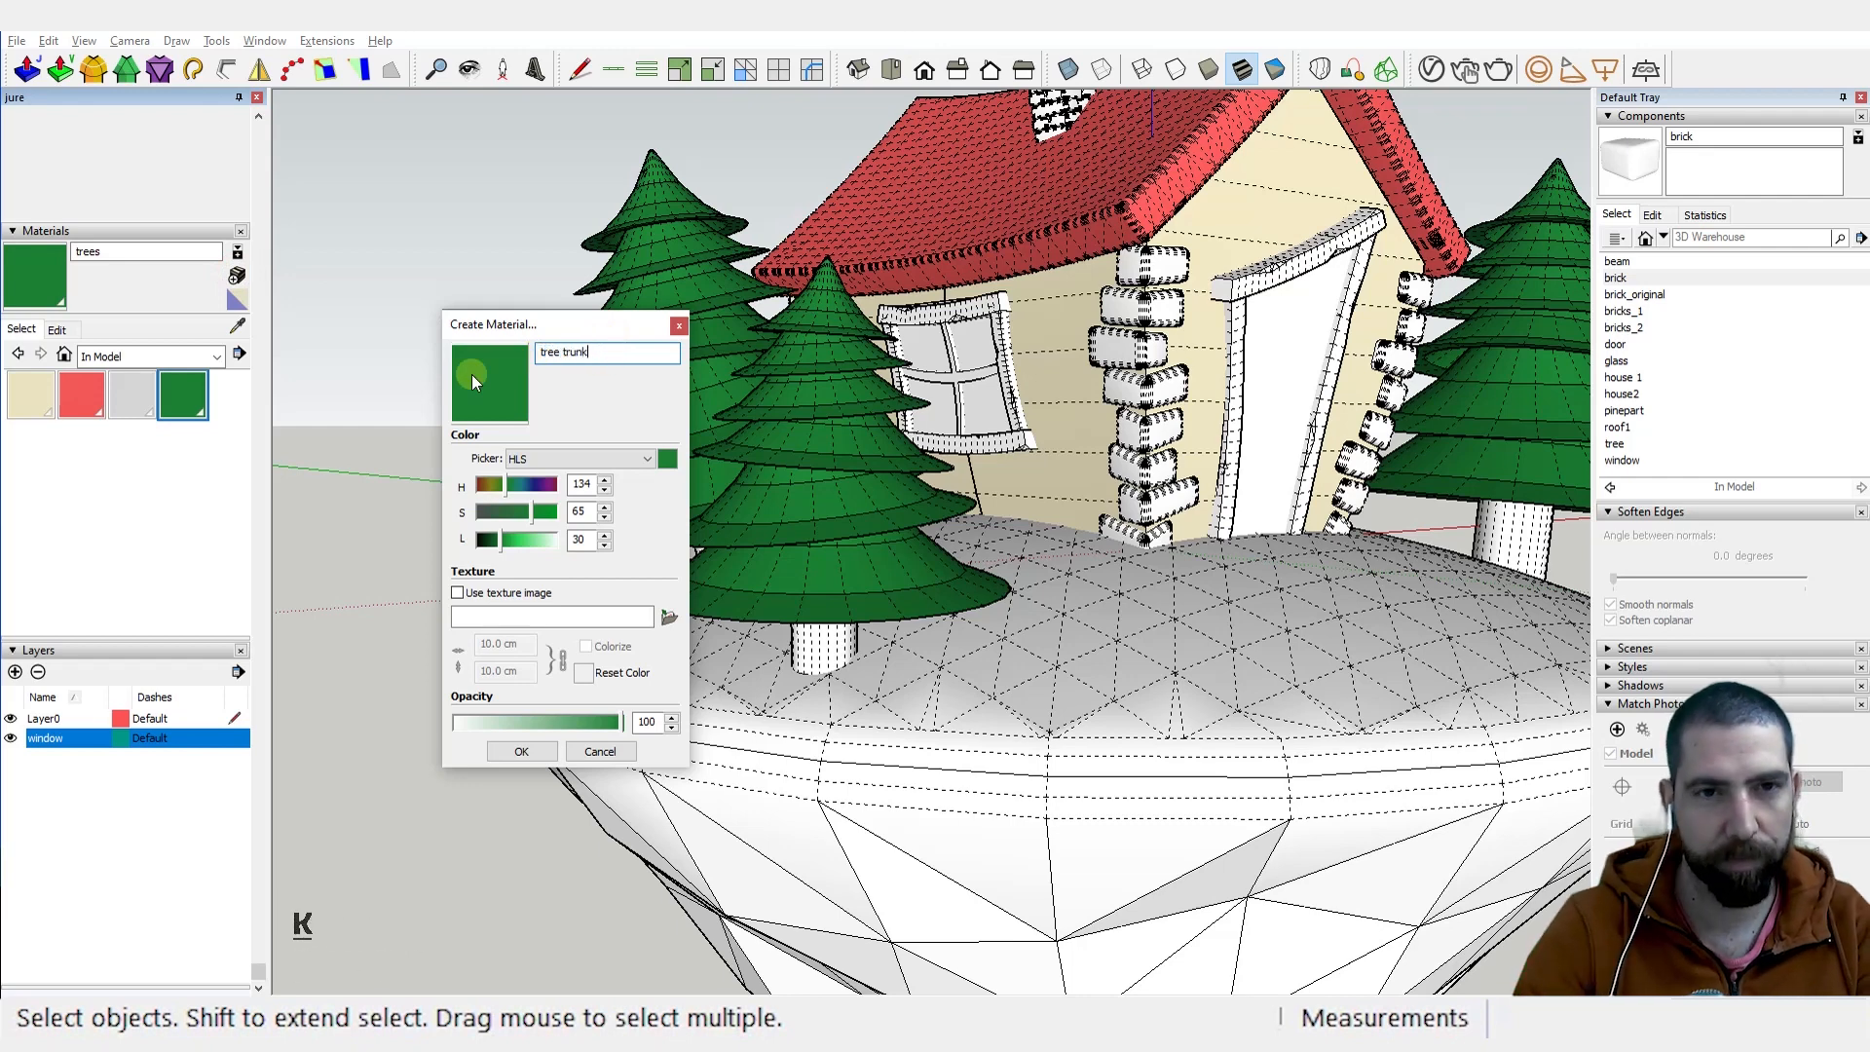
Step: Create the tree trunk material with a dark brown HLS colour of H 28, S 37, L 24 and raise it to full opacity
drag(495, 539, 487, 488)
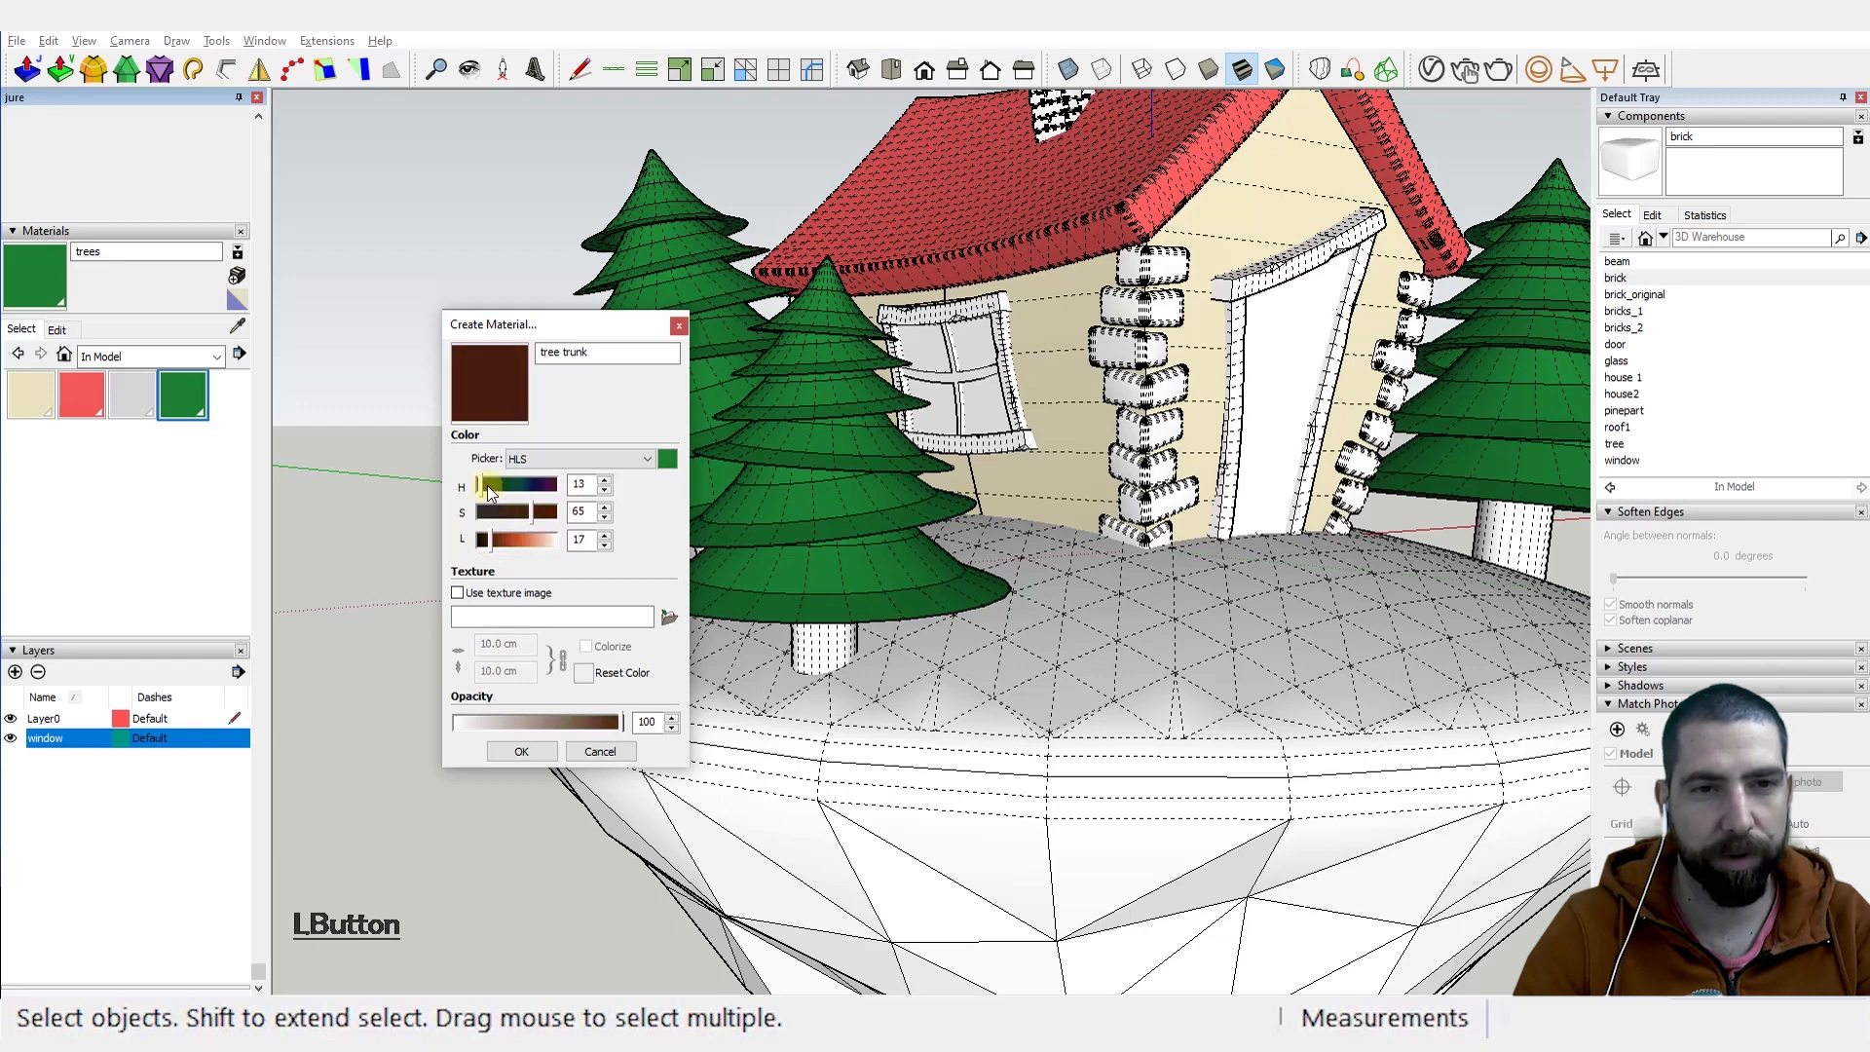
click(492, 485)
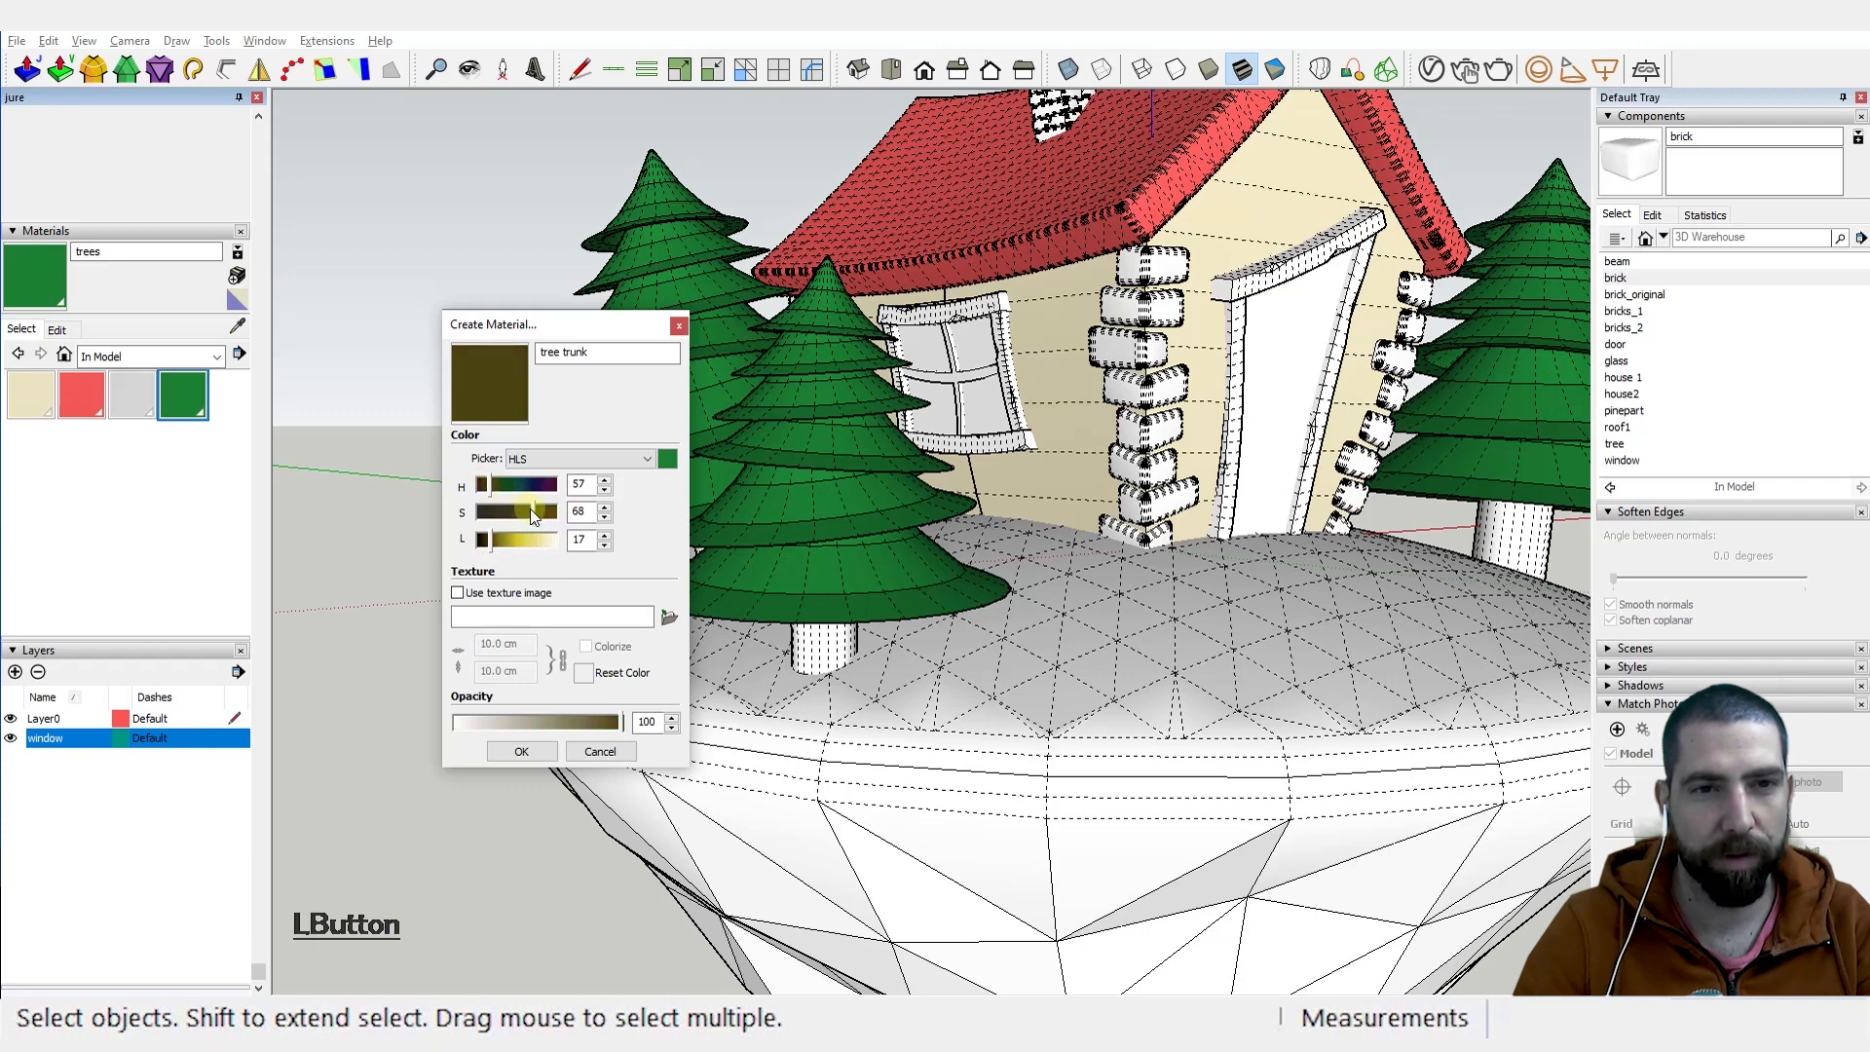
mouse_move(508, 512)
mouse_down()
mouse_move(540, 487)
mouse_move(481, 496)
mouse_move(499, 539)
mouse_up()
click(531, 748)
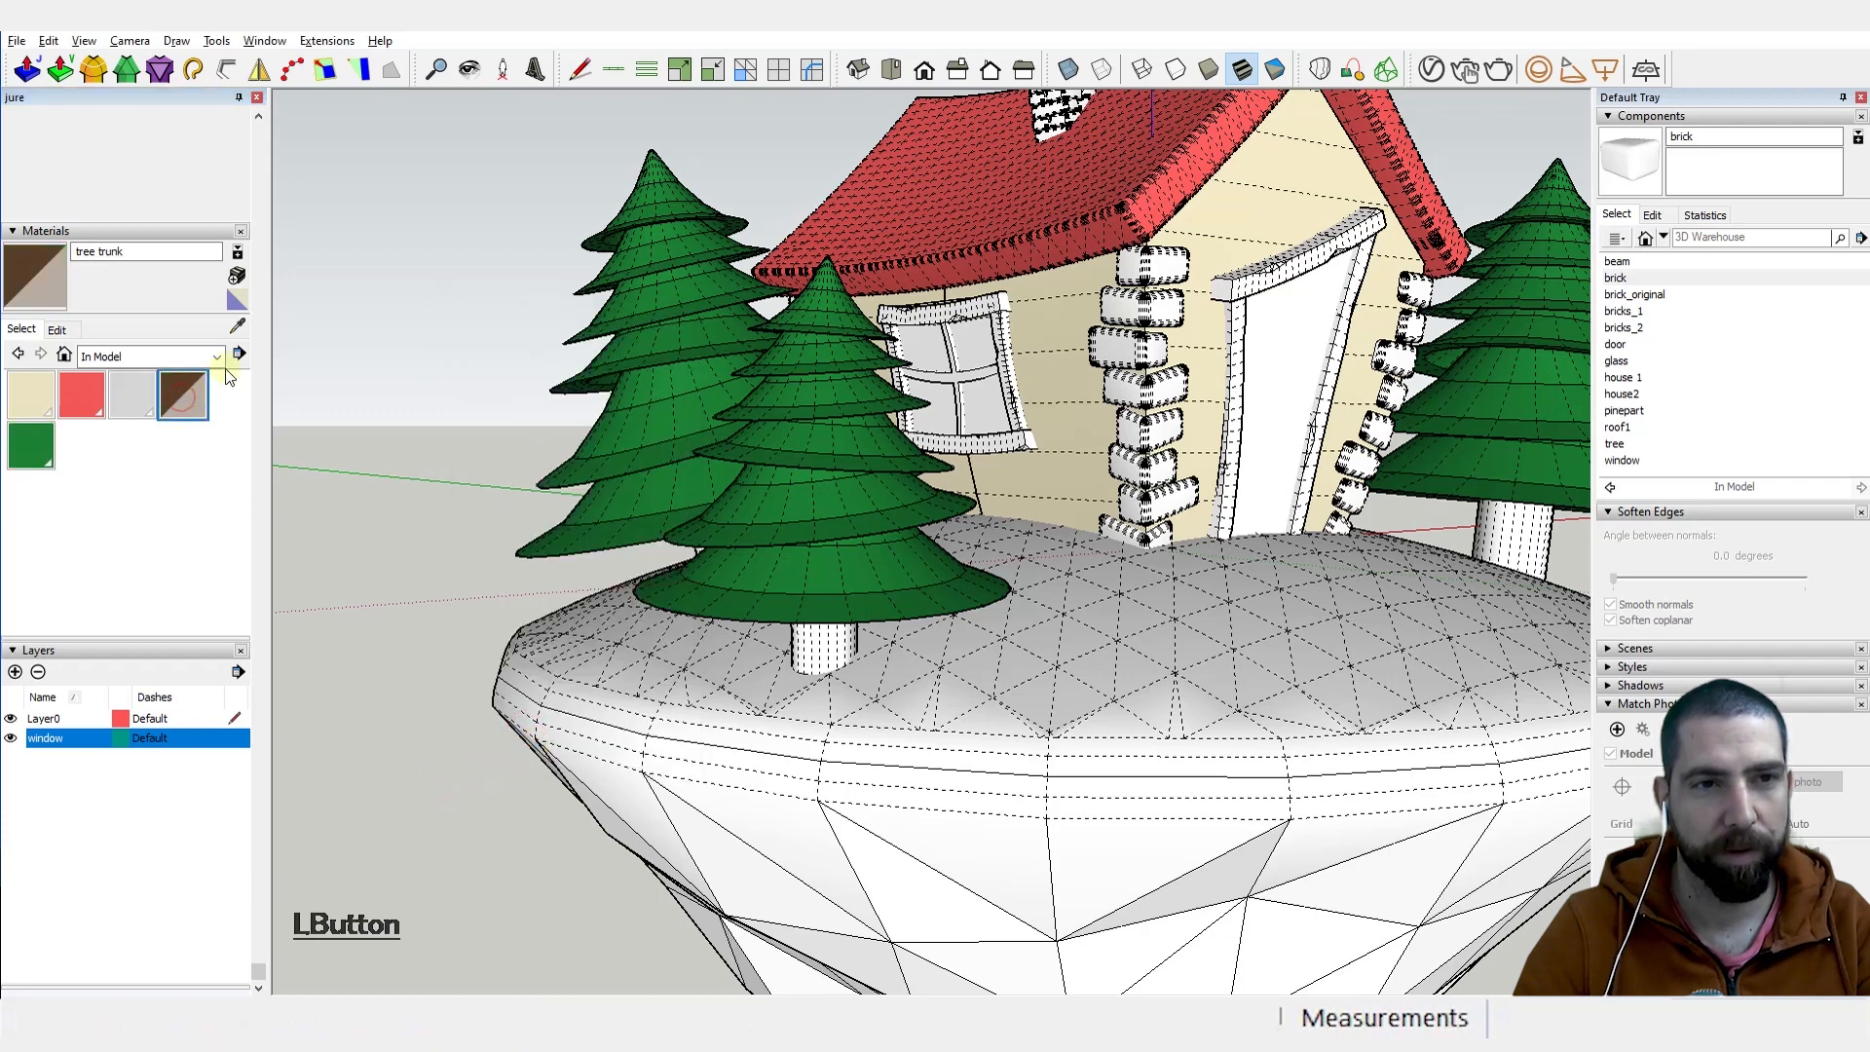
click(57, 331)
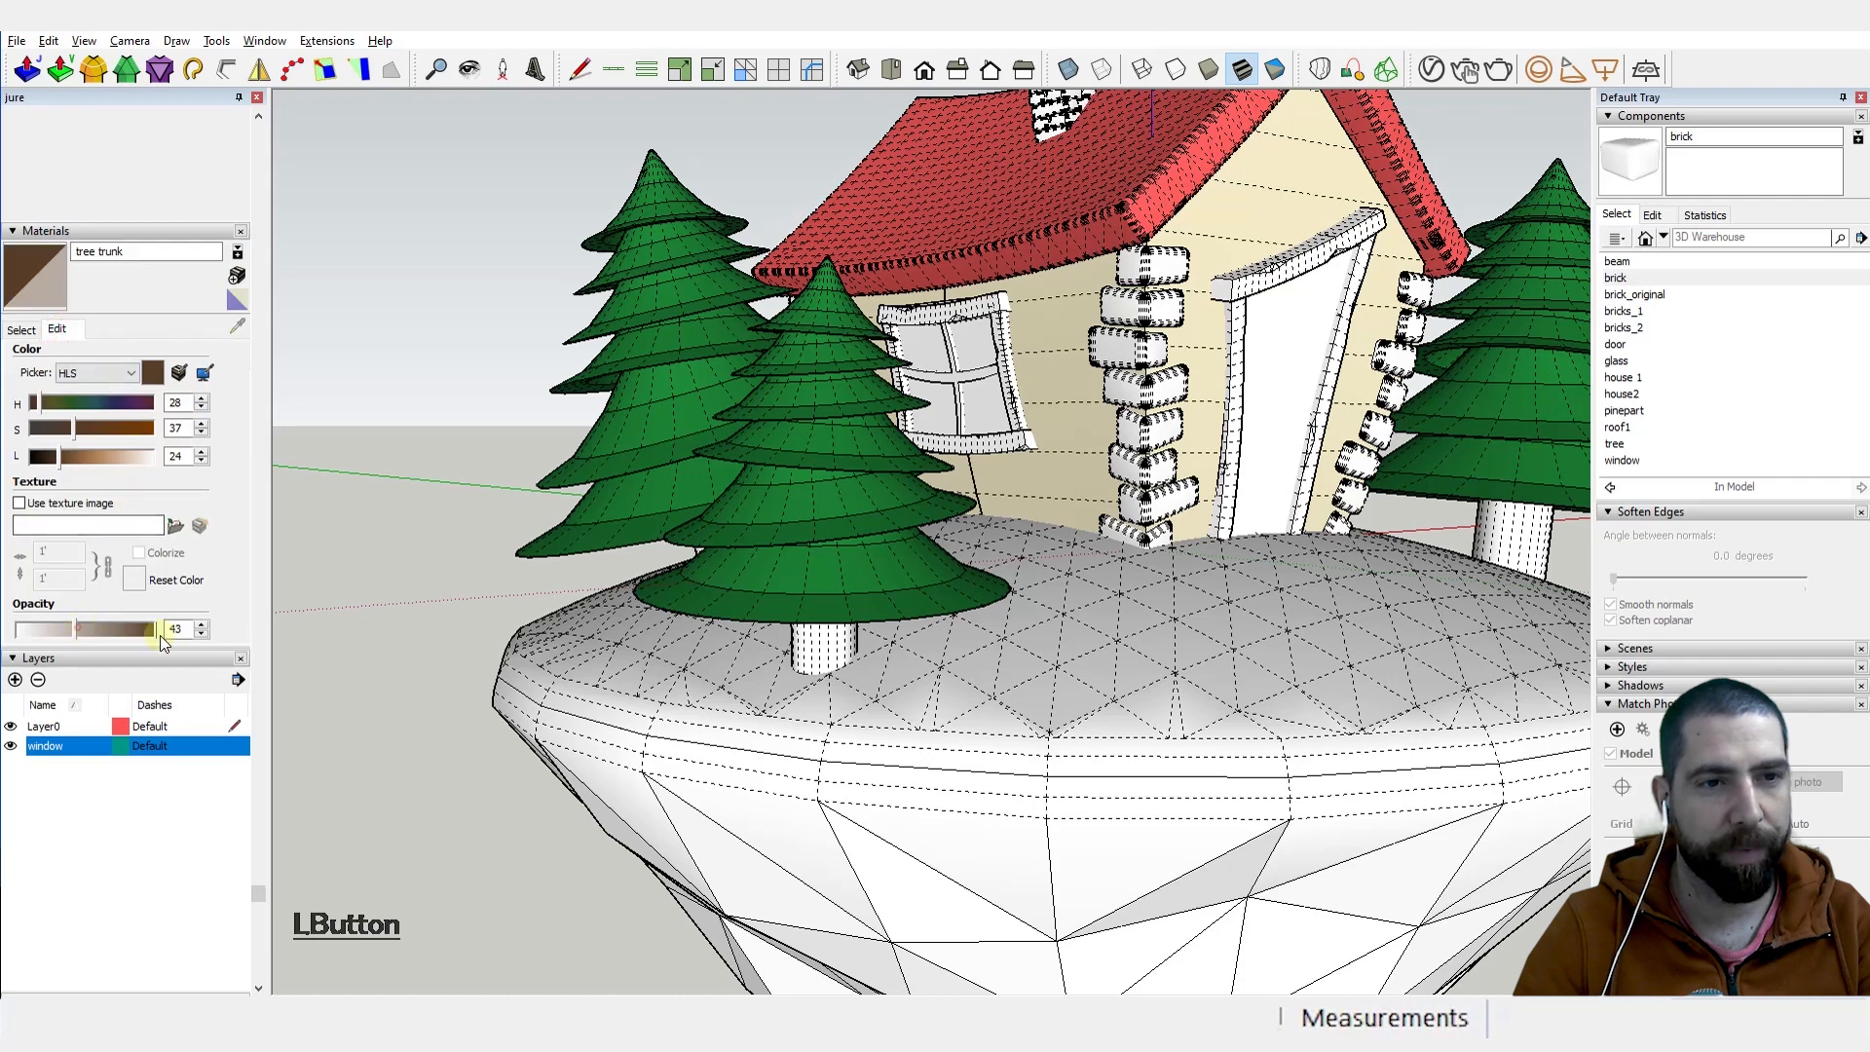
click(158, 631)
click(27, 333)
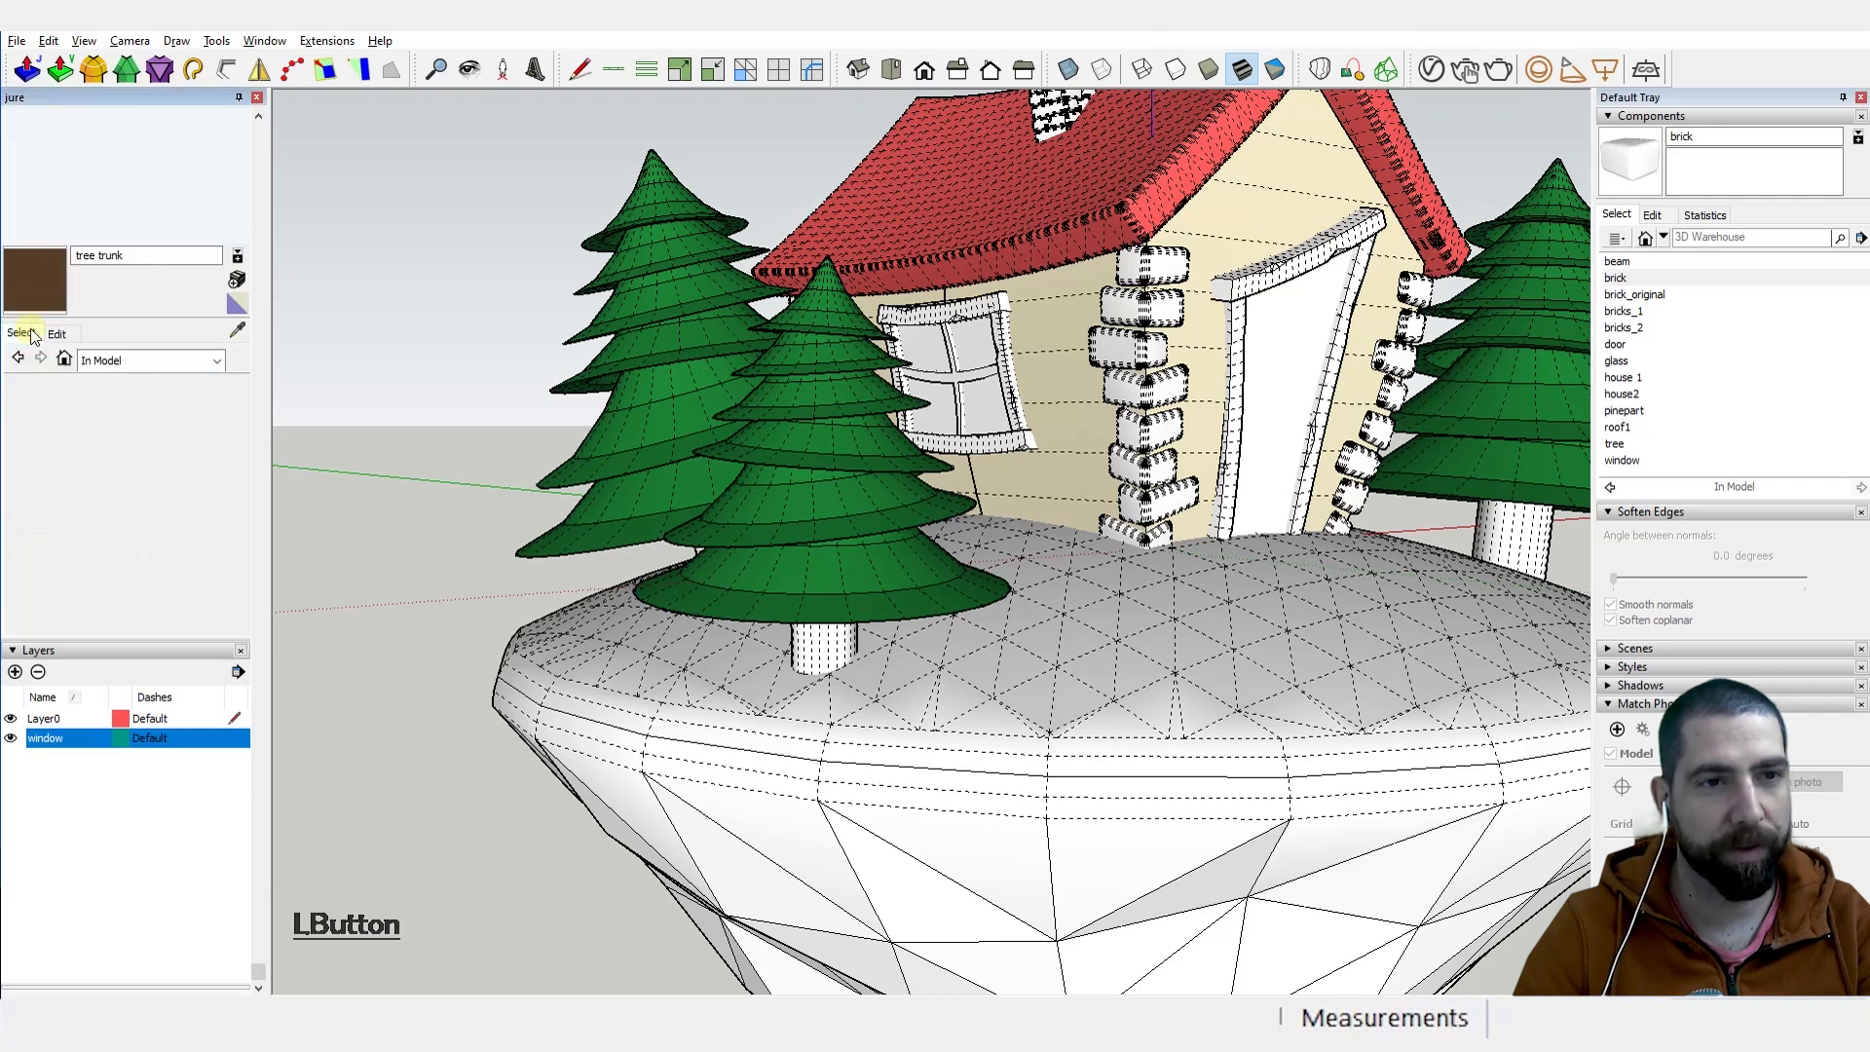
Step: Try to paint the tree trunks with the tree trunk material without opening the tree components
click(824, 631)
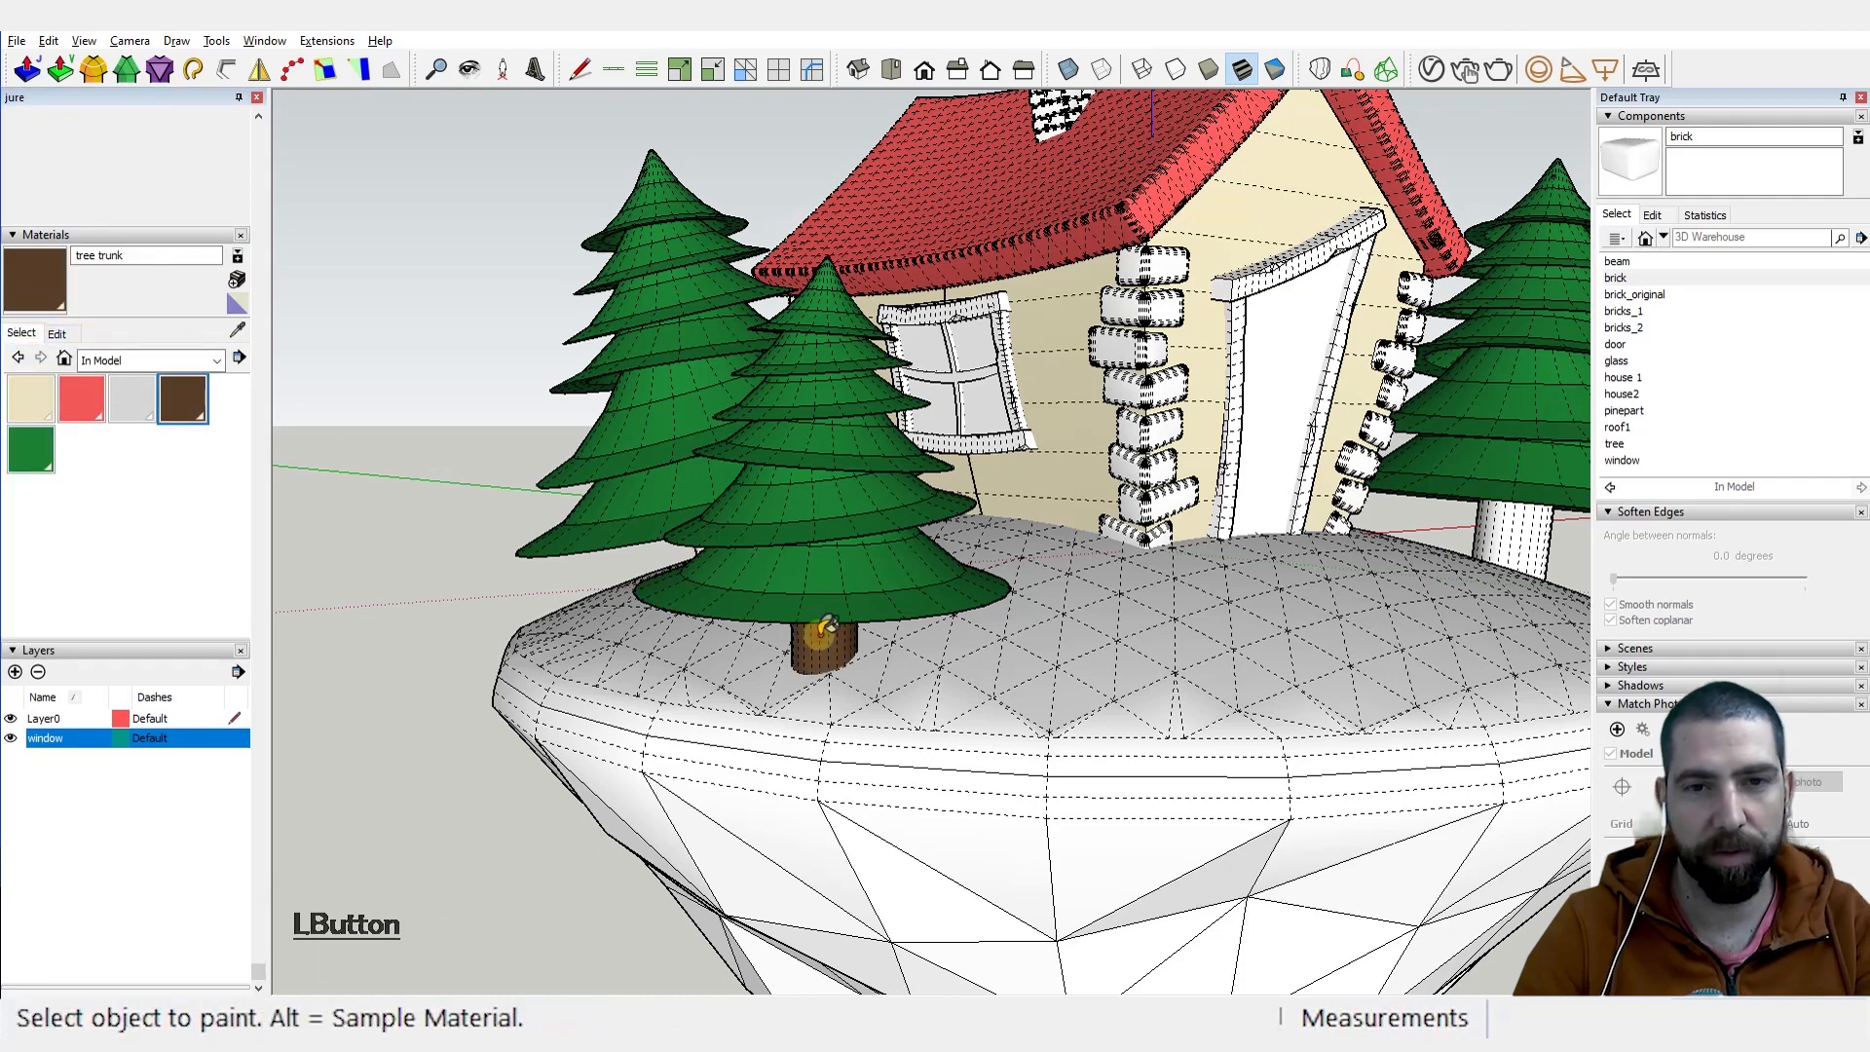
mouse_move(824, 631)
middle_down()
mouse_move(833, 482)
mouse_move(769, 512)
middle_up()
click(737, 487)
key(ctrl+z)
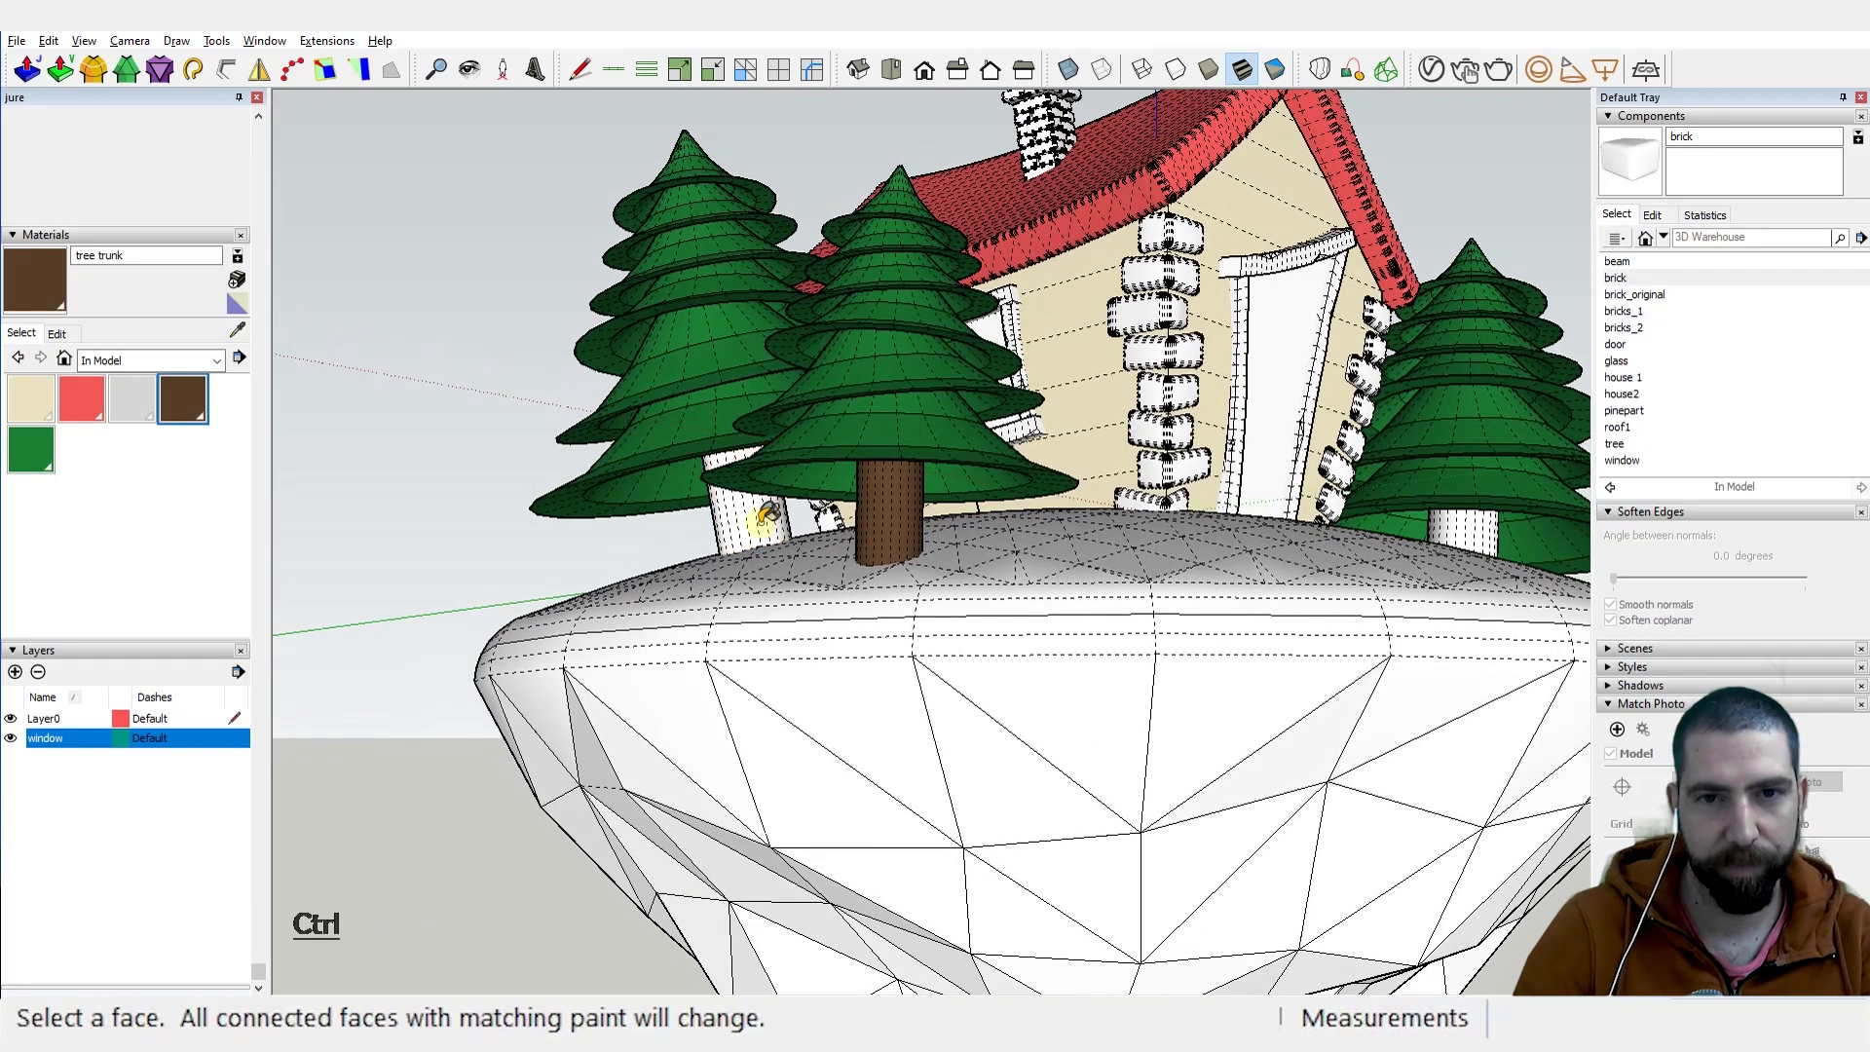
key(ctrl+z)
Step: Open the small front tree, select its trunk surface and paint it with the tree trunk material
key(space)
double_click(882, 531)
click(882, 531)
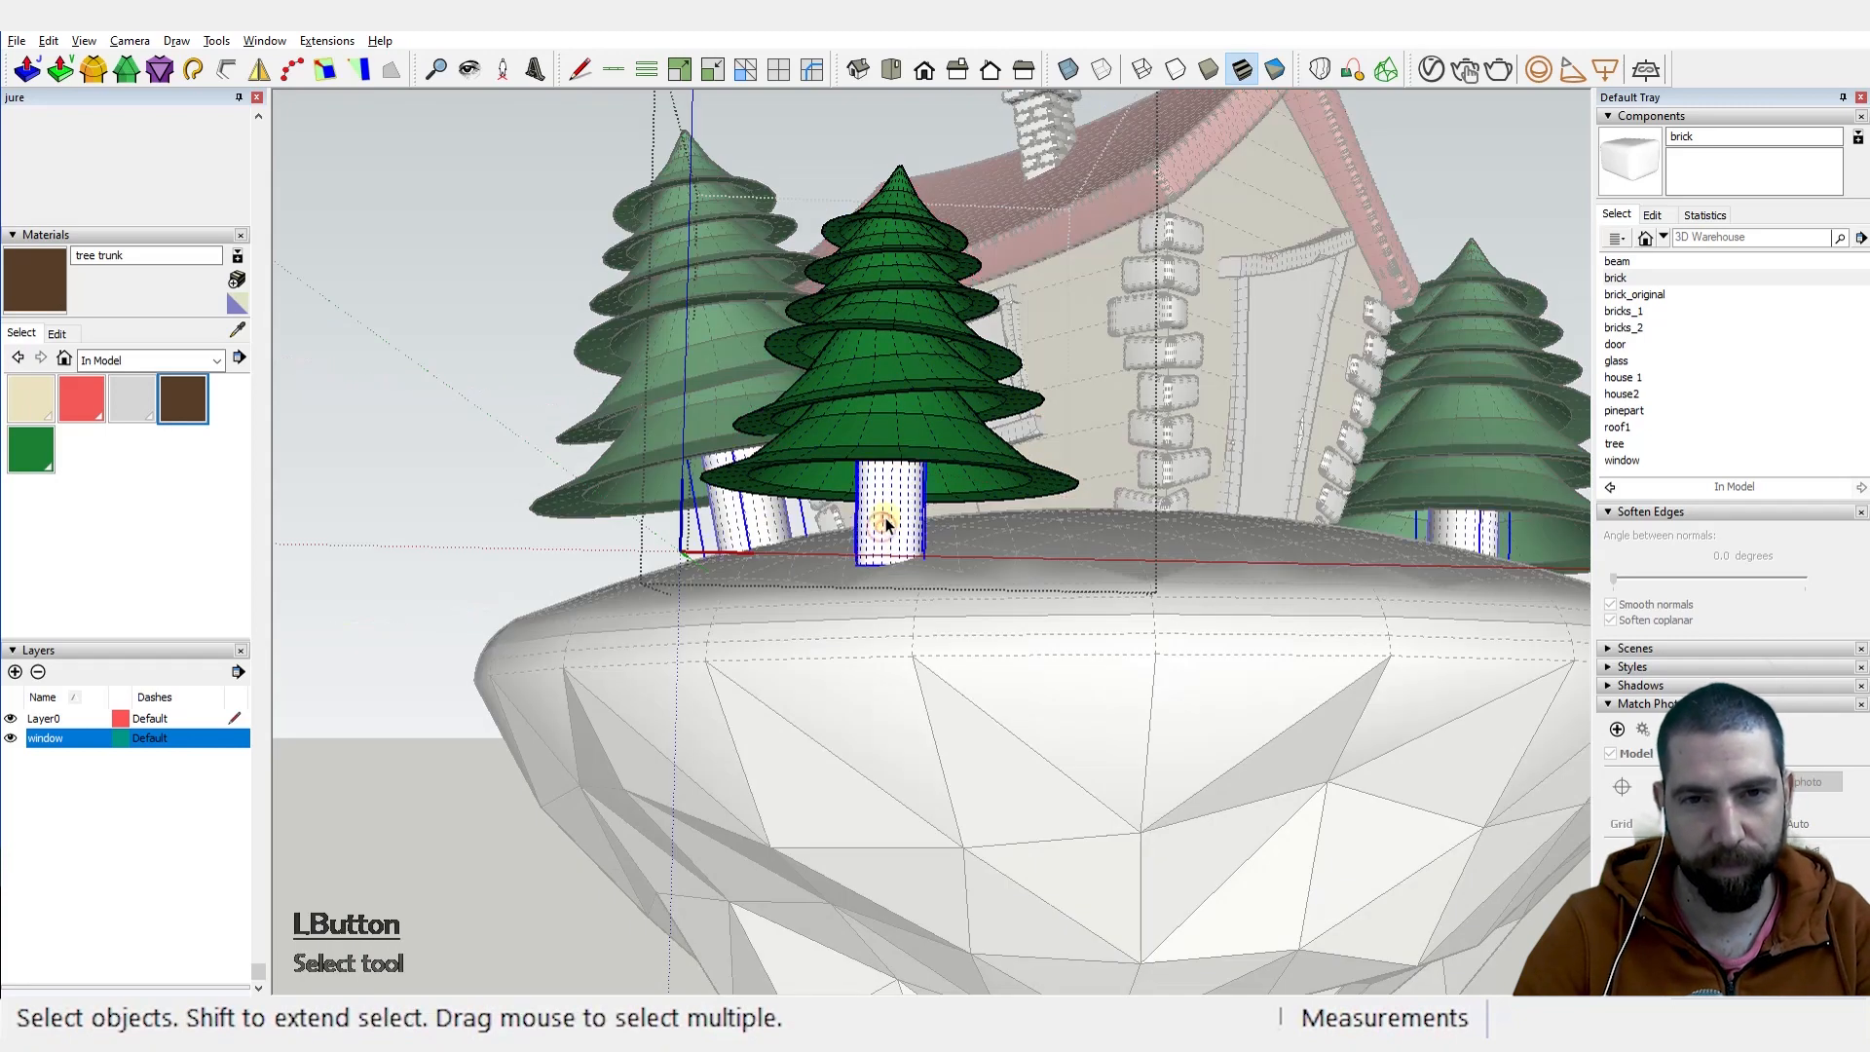
key(b)
click(882, 530)
key(space)
key(ctrl+1)
click(950, 594)
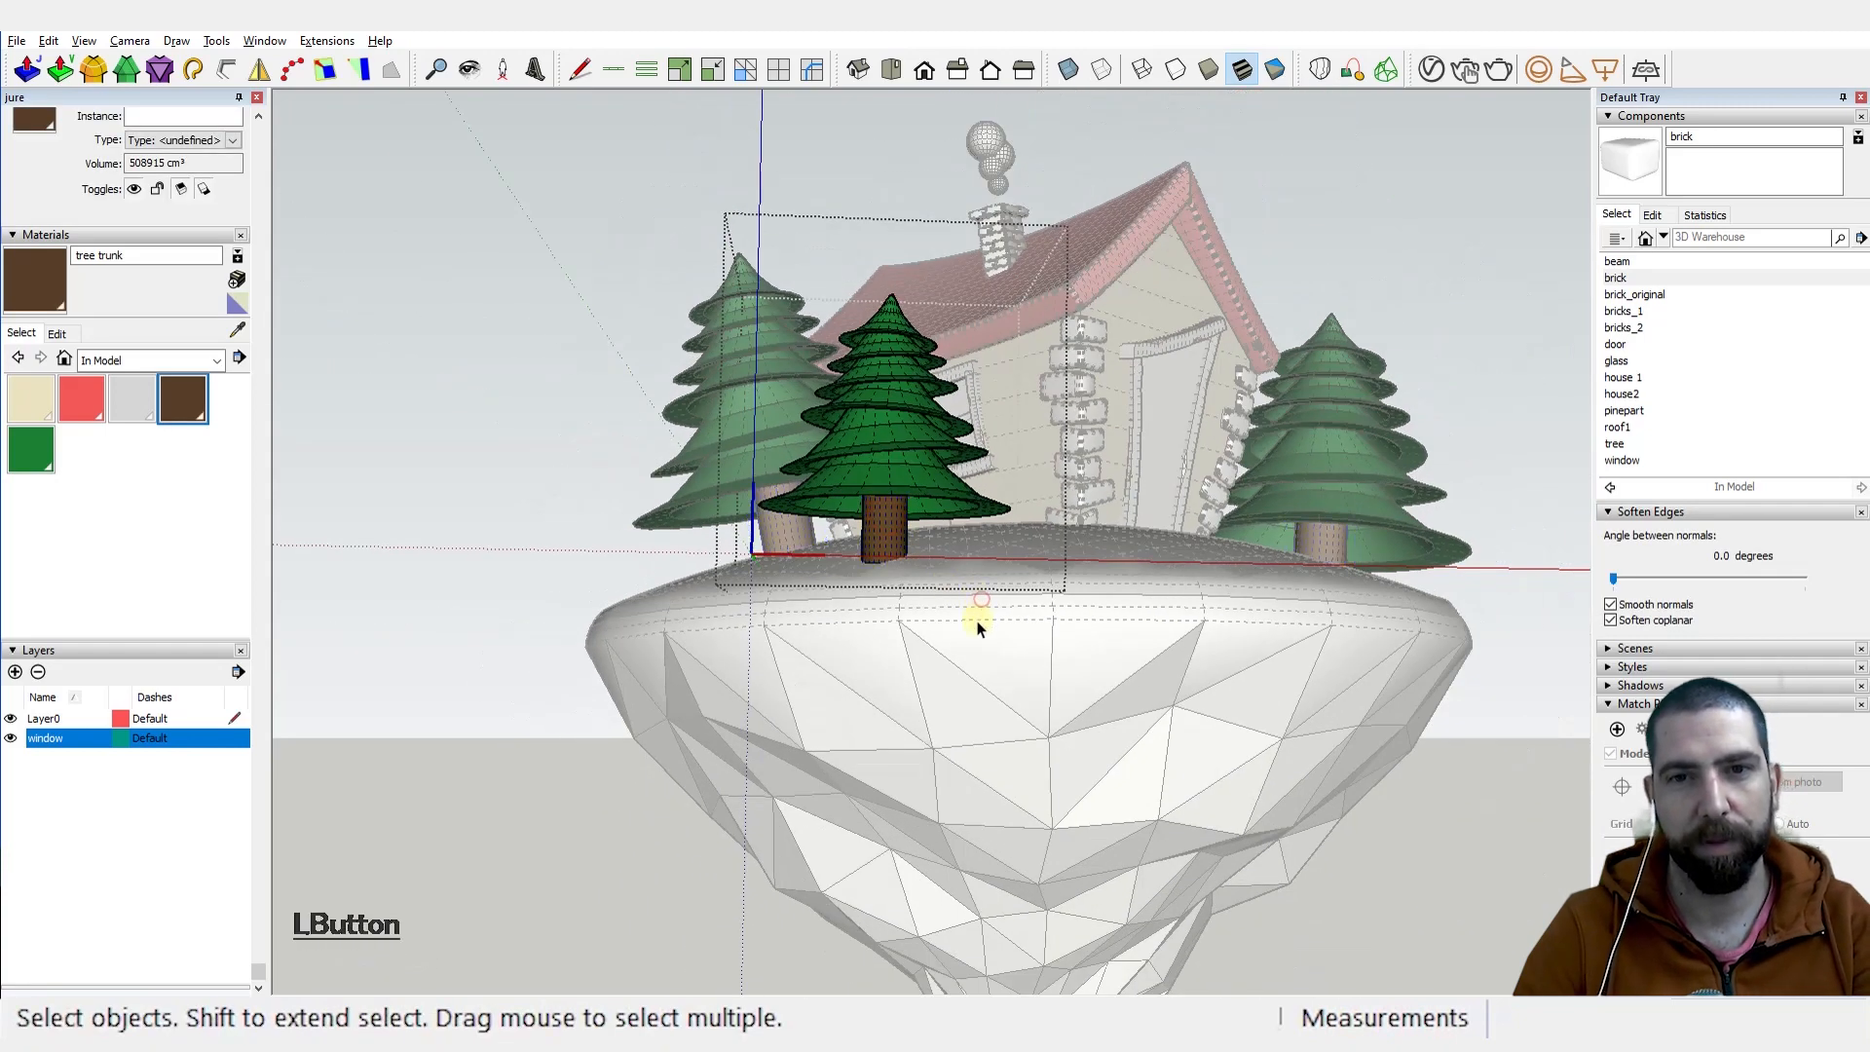
Step: Open the window component on the house's side wall and move its top beam upward
middle_drag(972, 618, 906, 639)
scroll(1003, 570, up, 3)
middle_drag(1003, 569, 838, 351)
scroll(888, 478, up, 5)
scroll(827, 336, up, 2)
scroll(829, 336, up, 2)
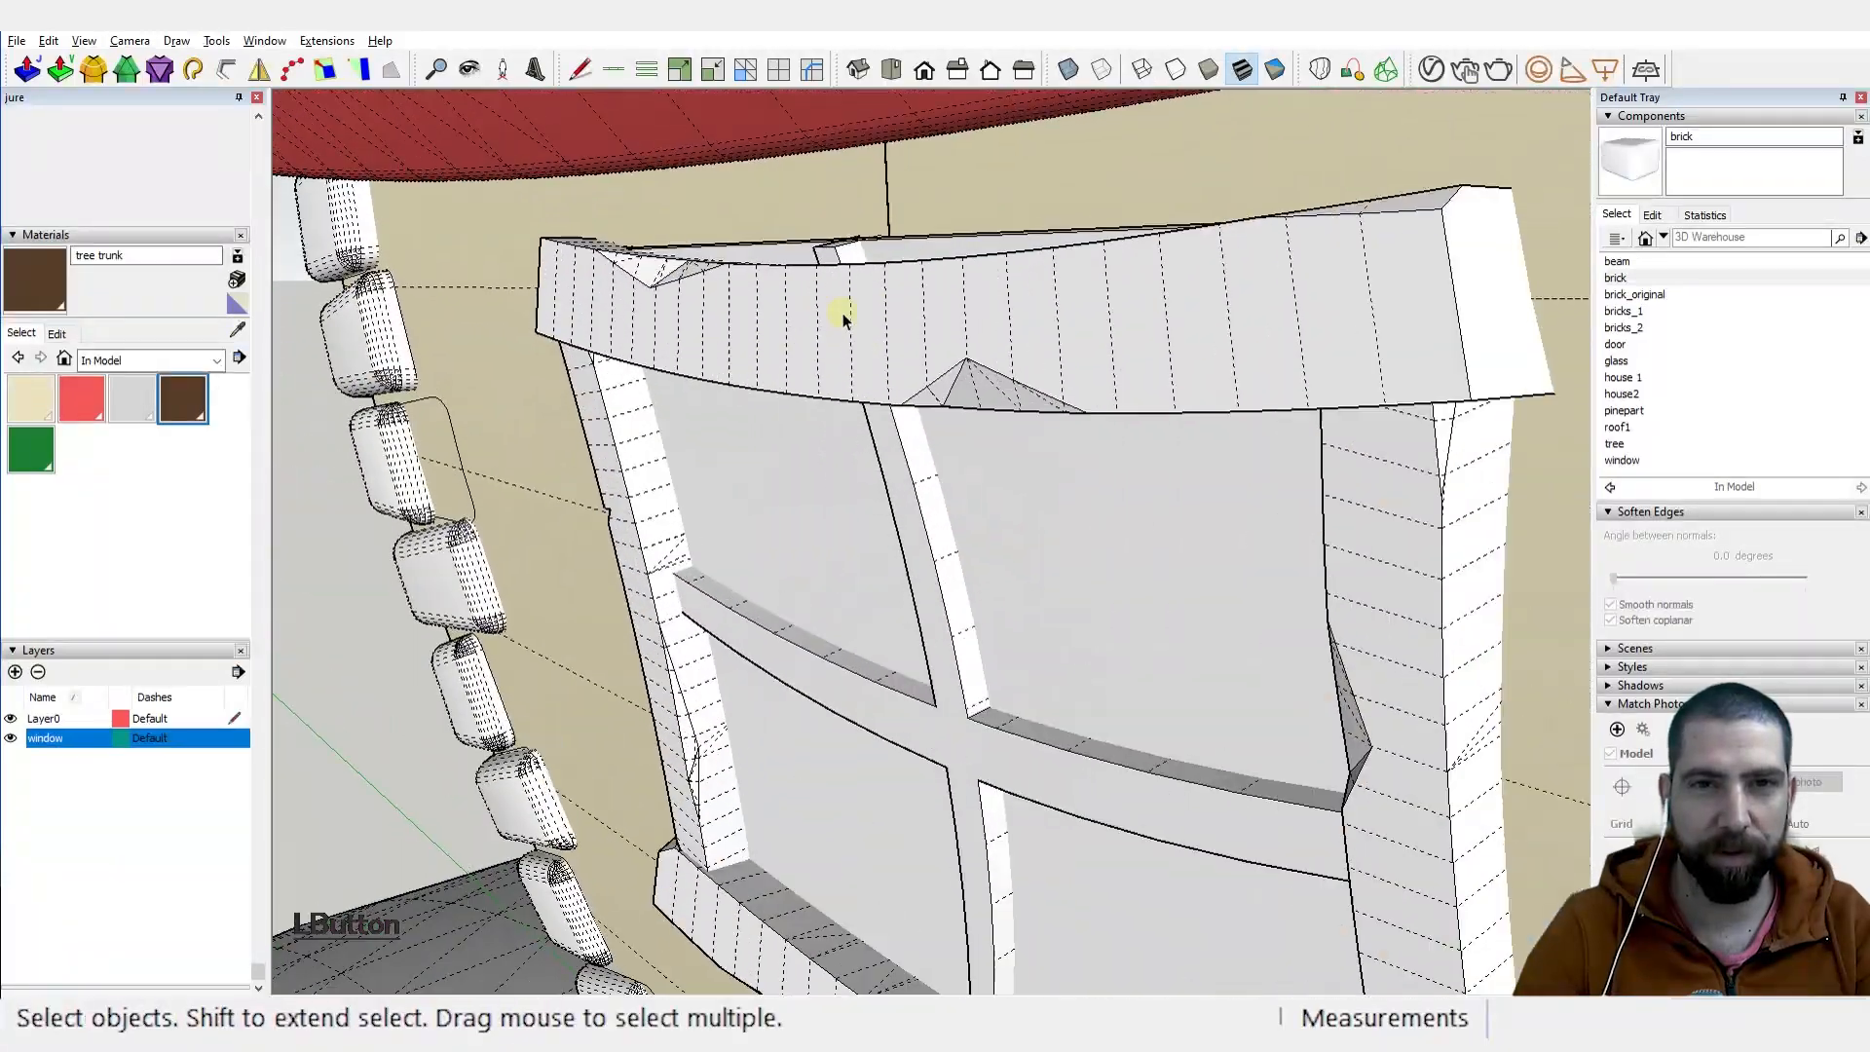
click(891, 314)
double_click(933, 319)
click(933, 320)
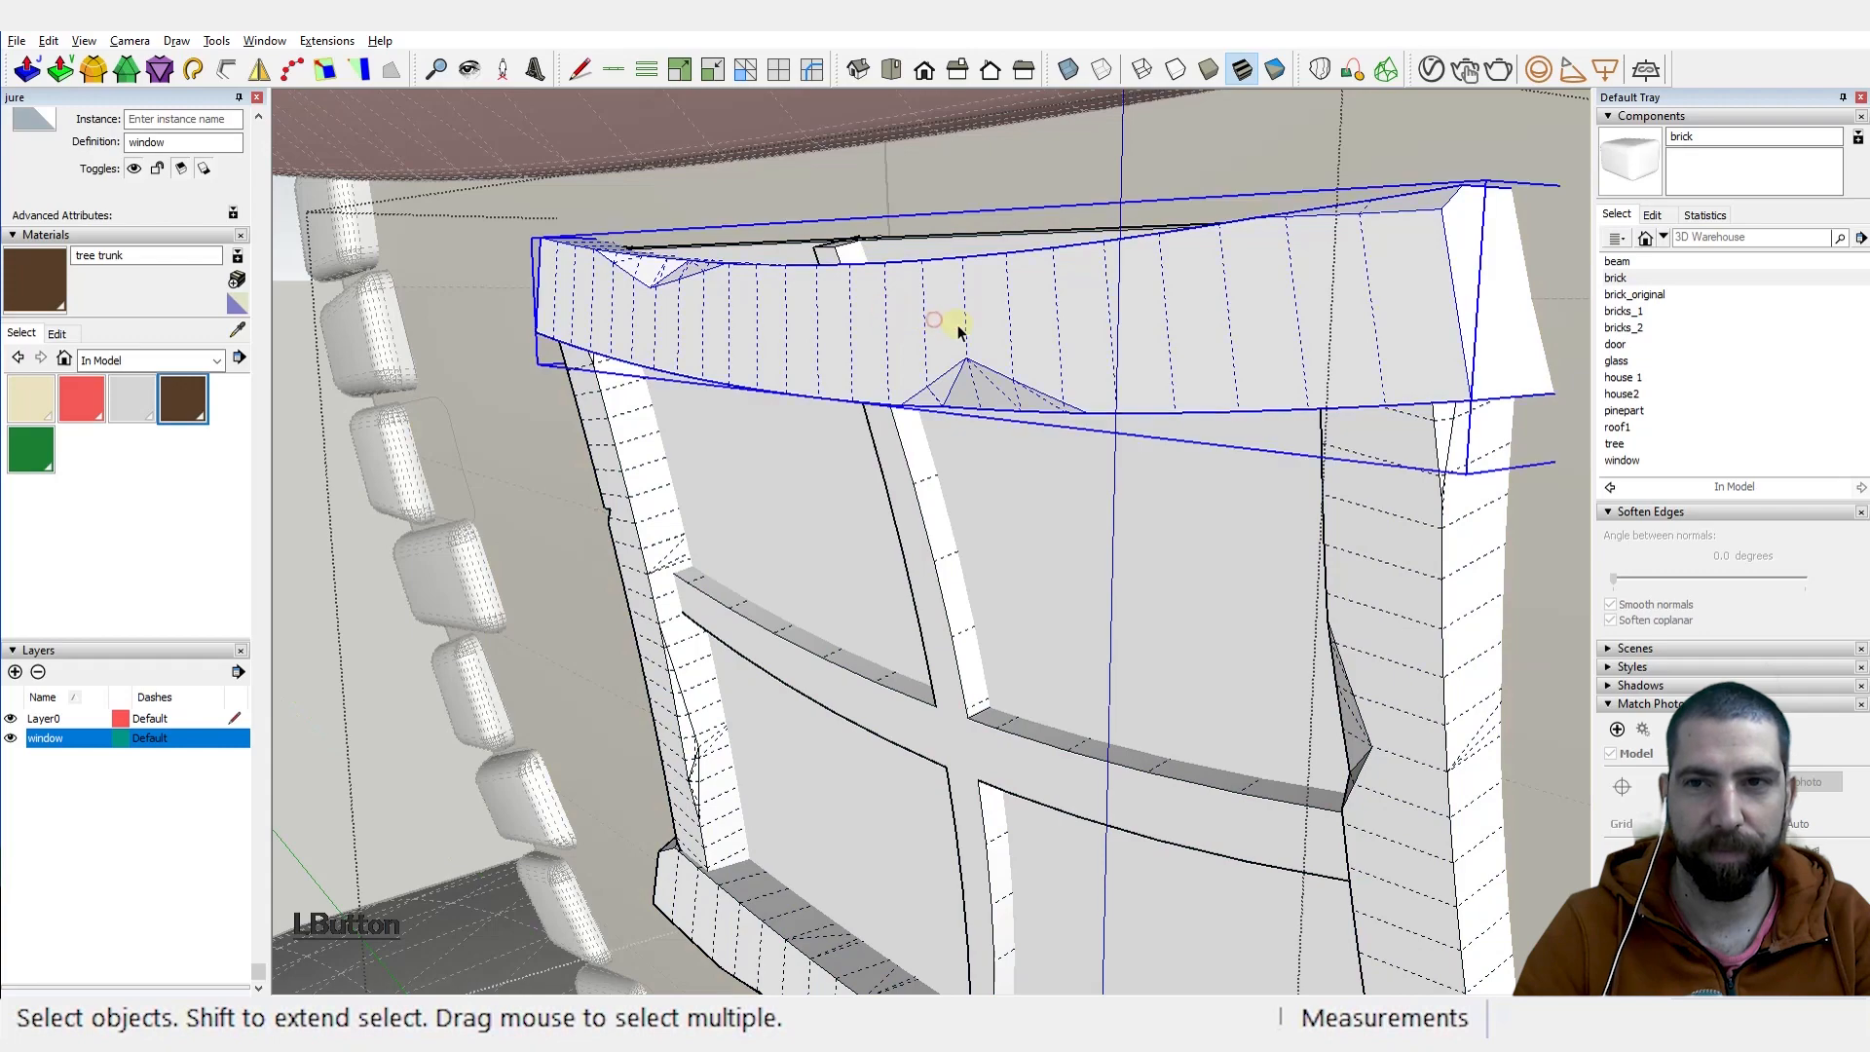
scroll(958, 333, down, 1)
key(m)
middle_drag(1052, 351, 979, 336)
scroll(1205, 392, up, 1)
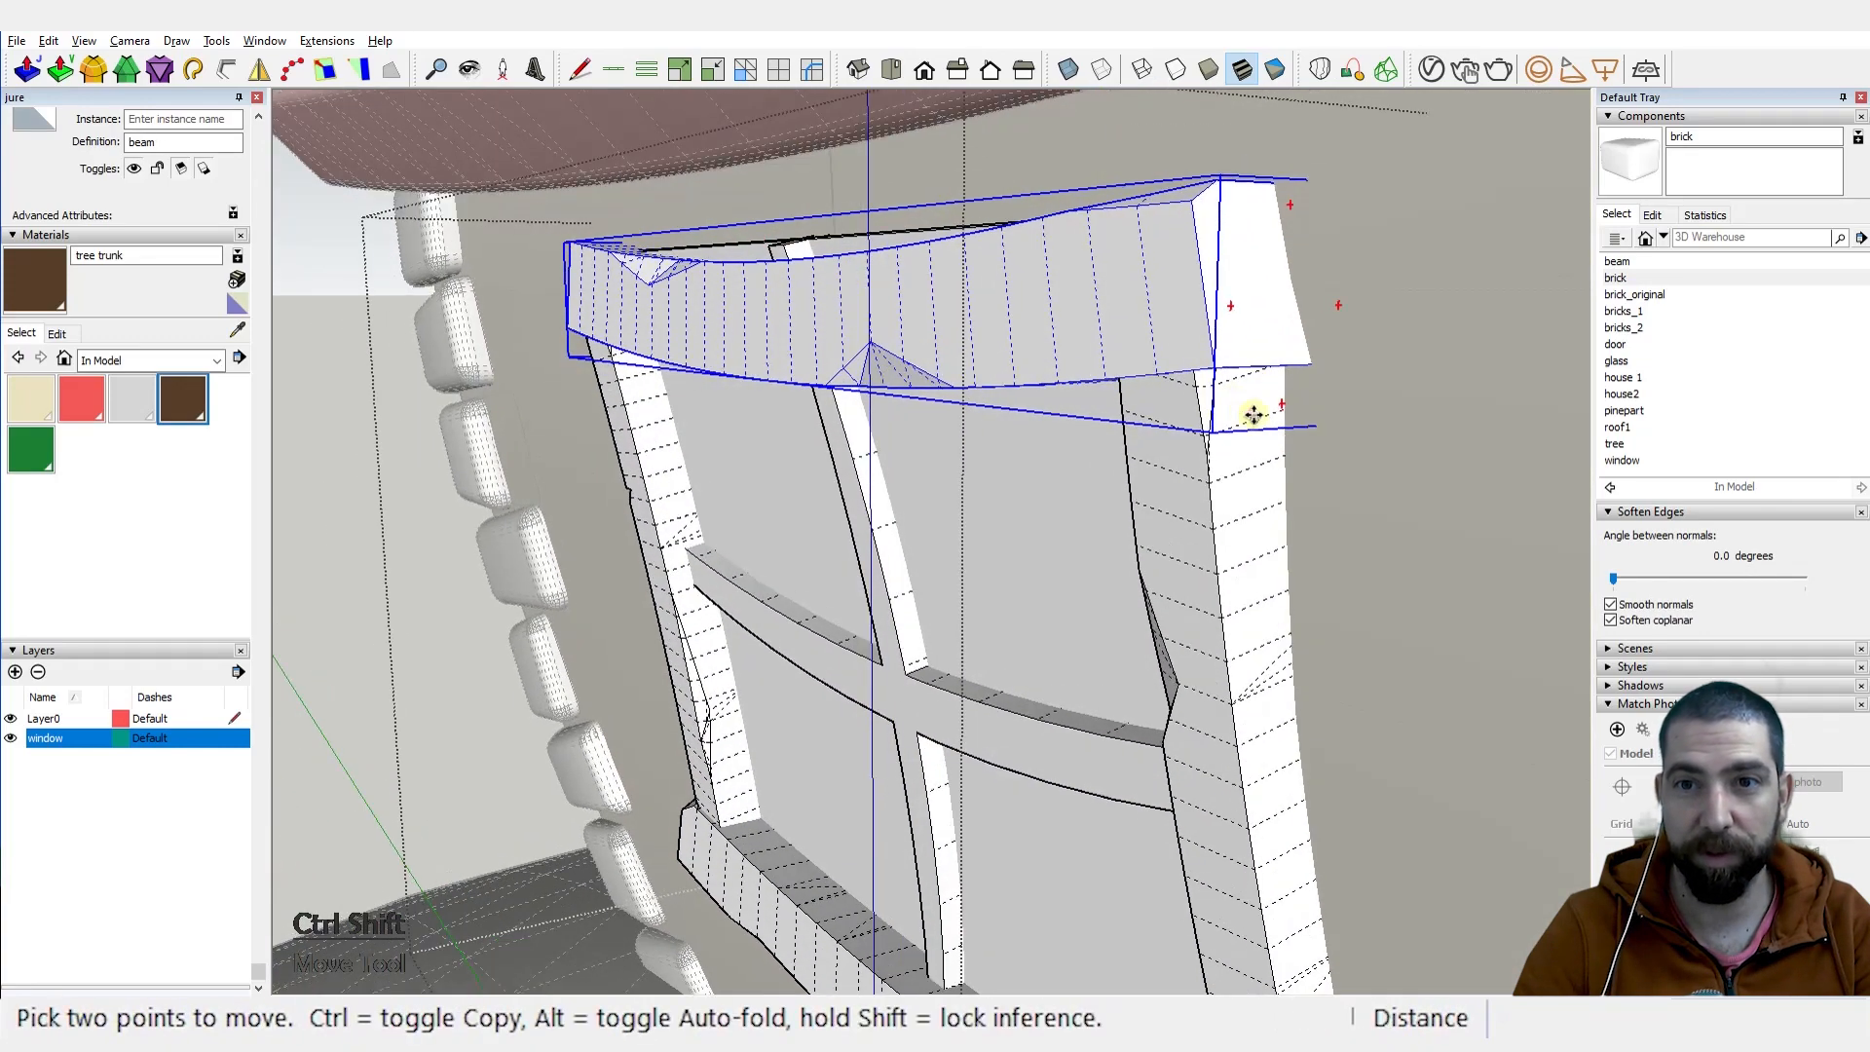
click(1253, 415)
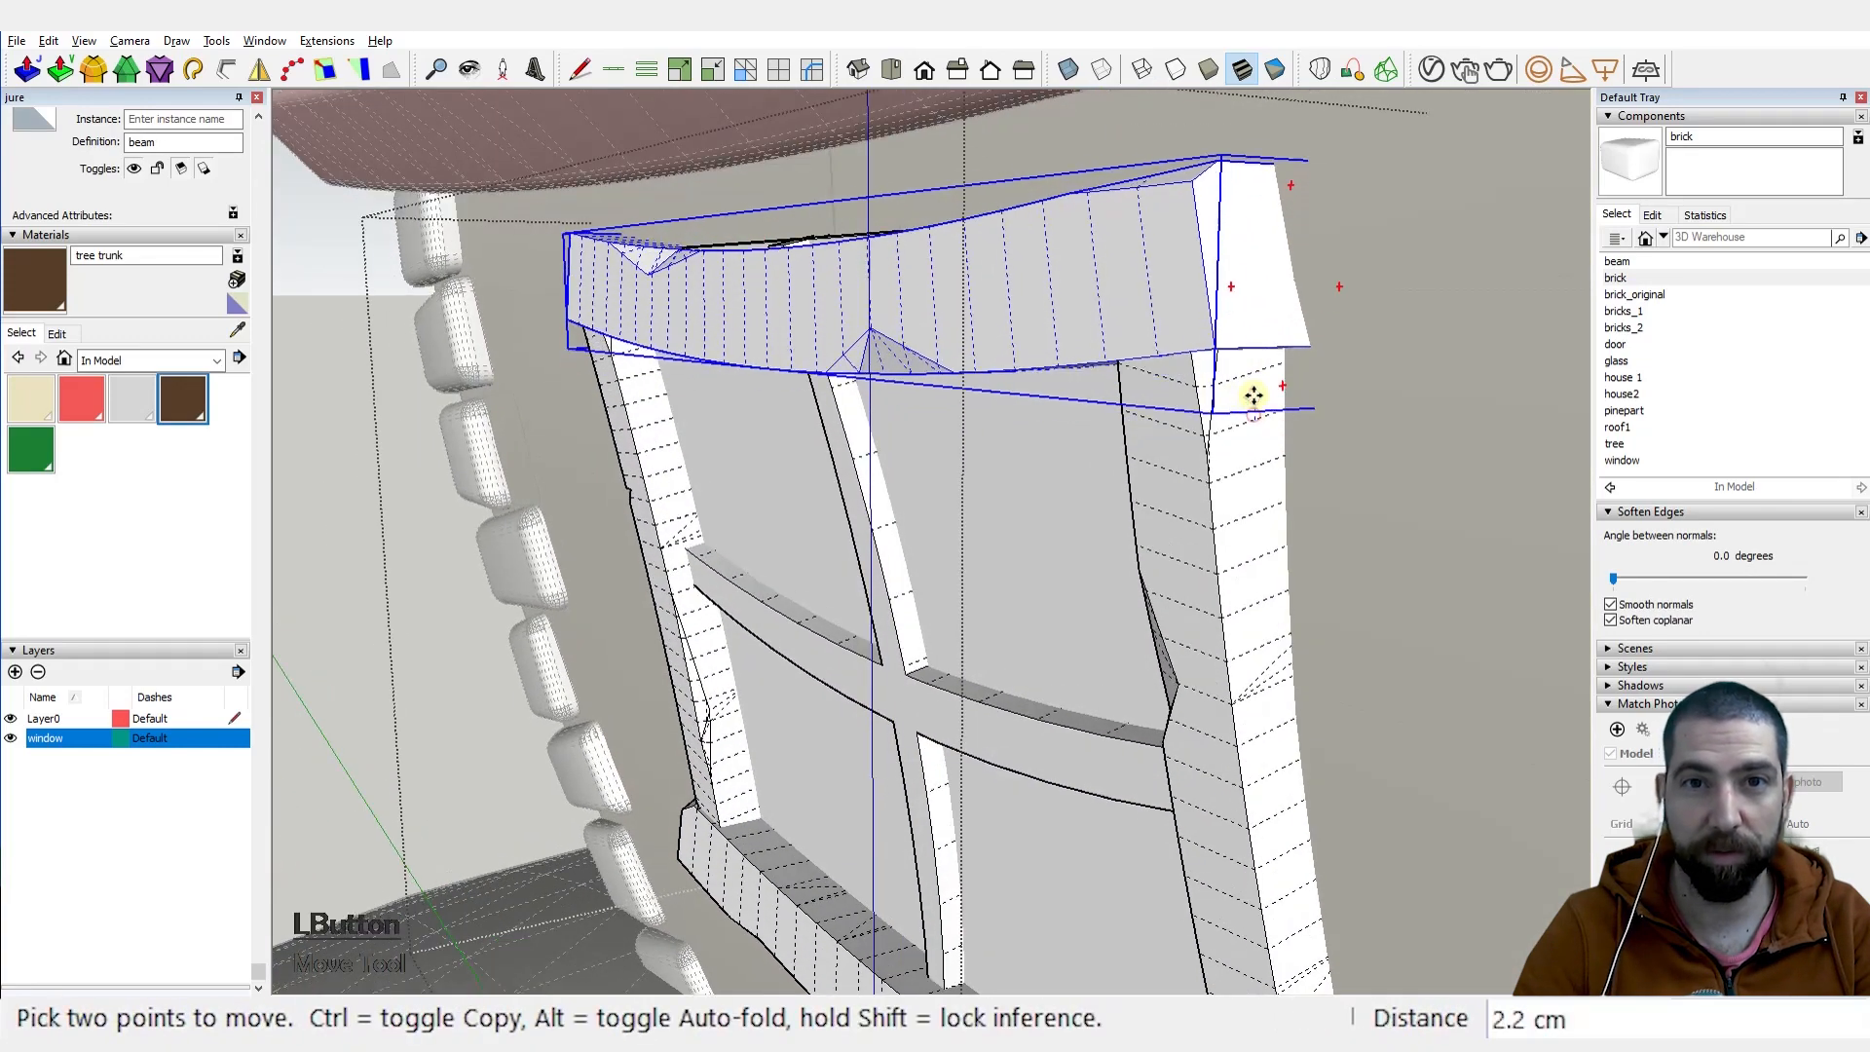
click(1222, 338)
Step: Scale the window's right post lengthwise by 1.05 so that it meets the top beam
click(1223, 341)
key(s)
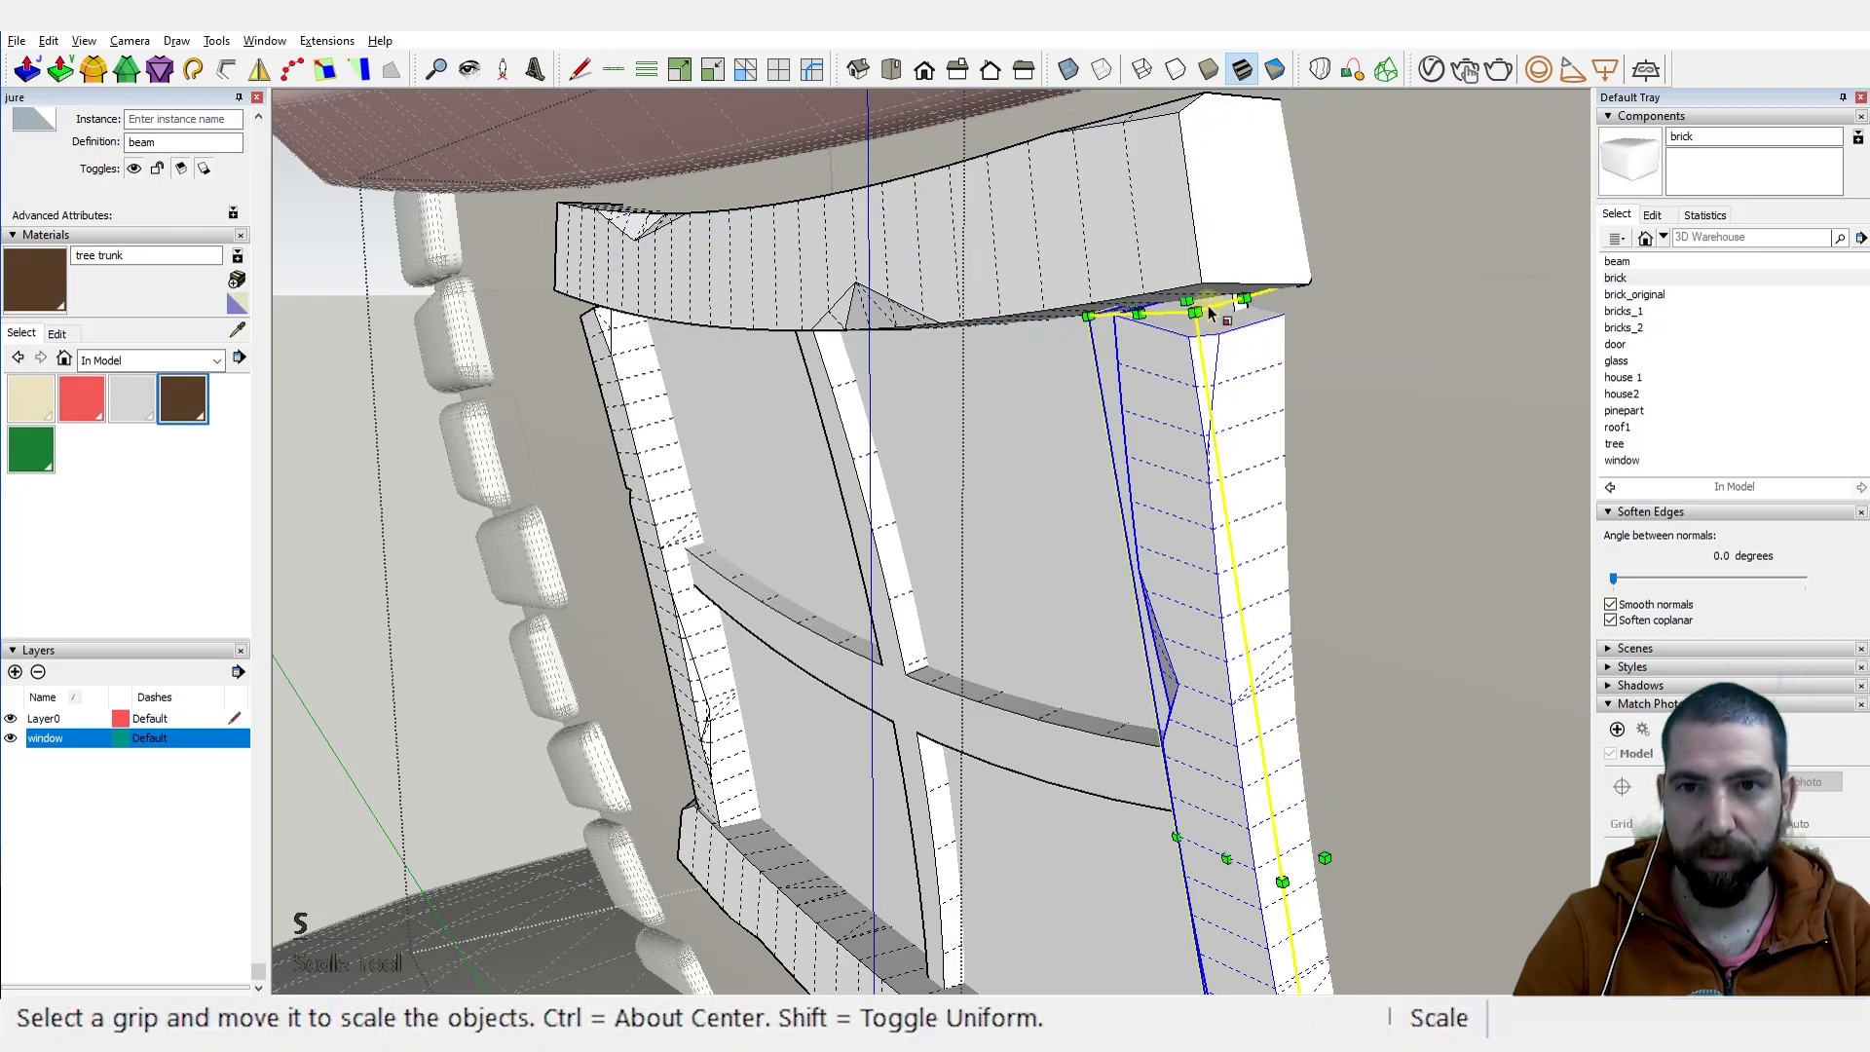
drag(1208, 310, 1170, 238)
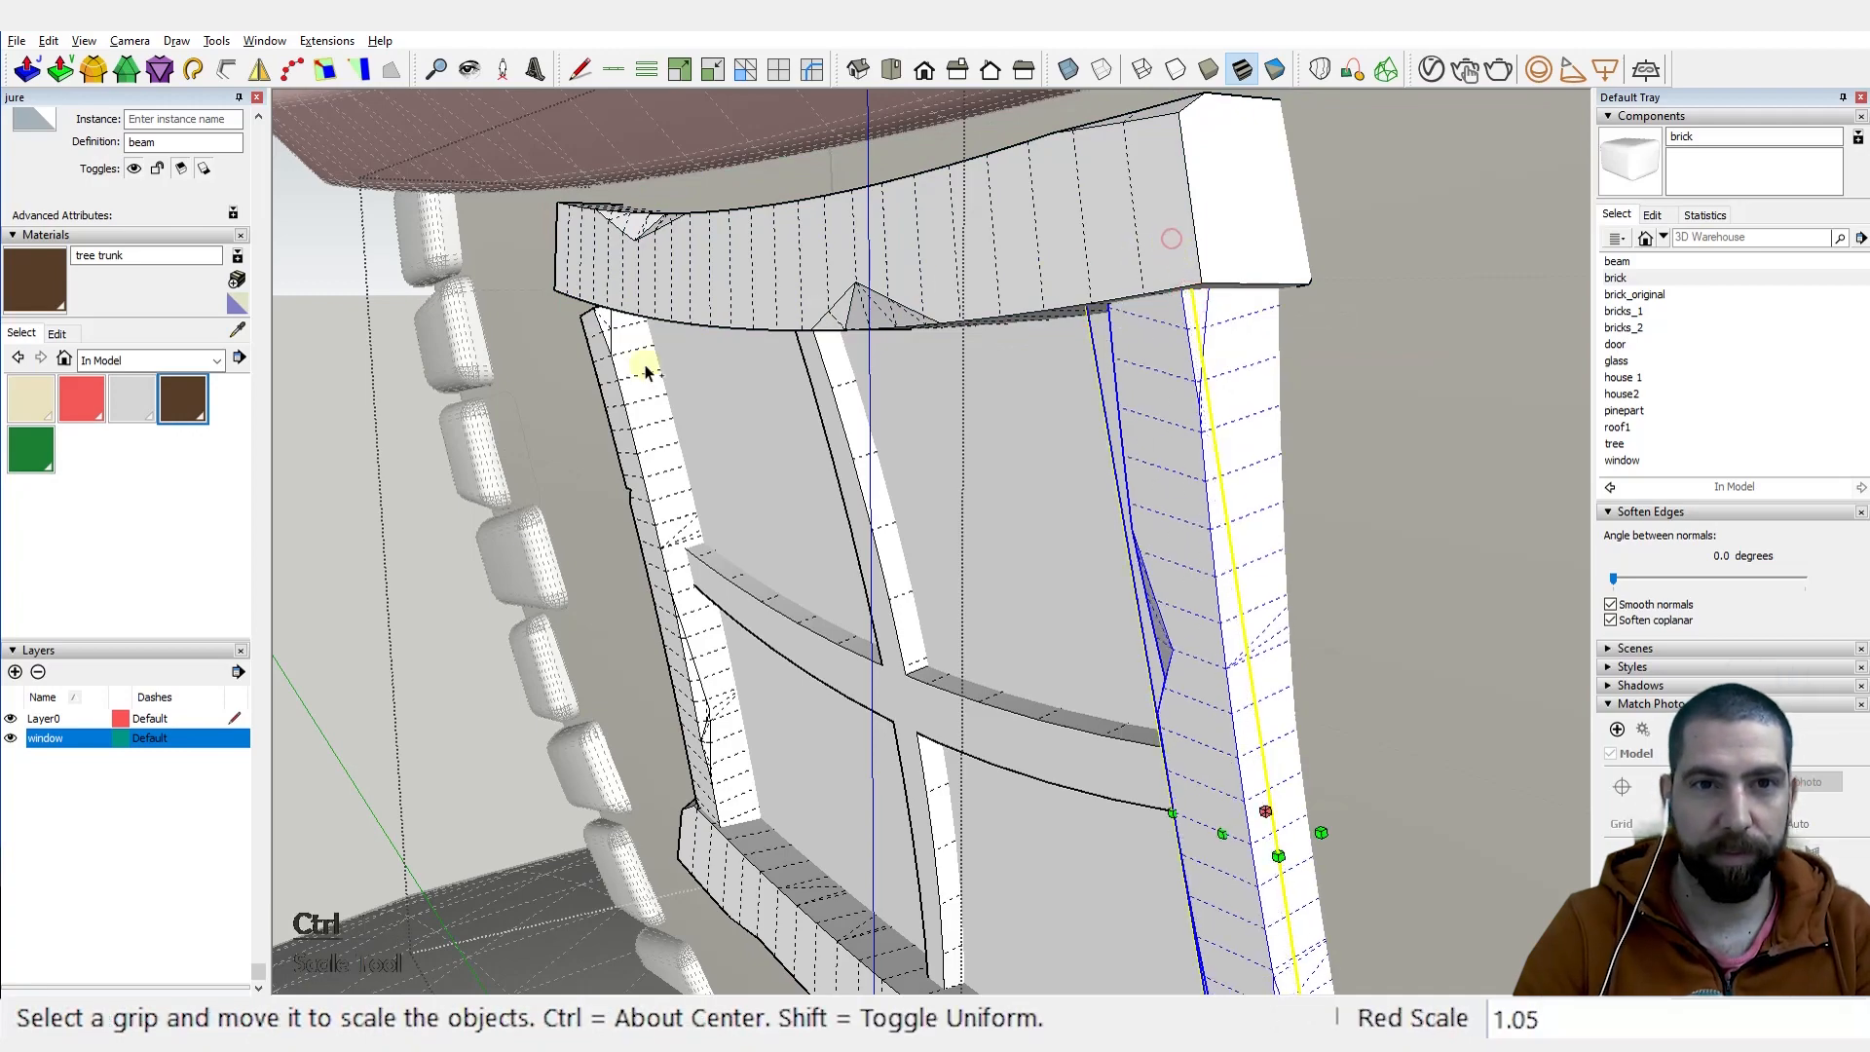
key(space)
Step: Select the window's left post and scale it upward to close the gap under the top beam
click(620, 364)
scroll(621, 354, up, 2)
key(s)
middle_drag(628, 351, 926, 393)
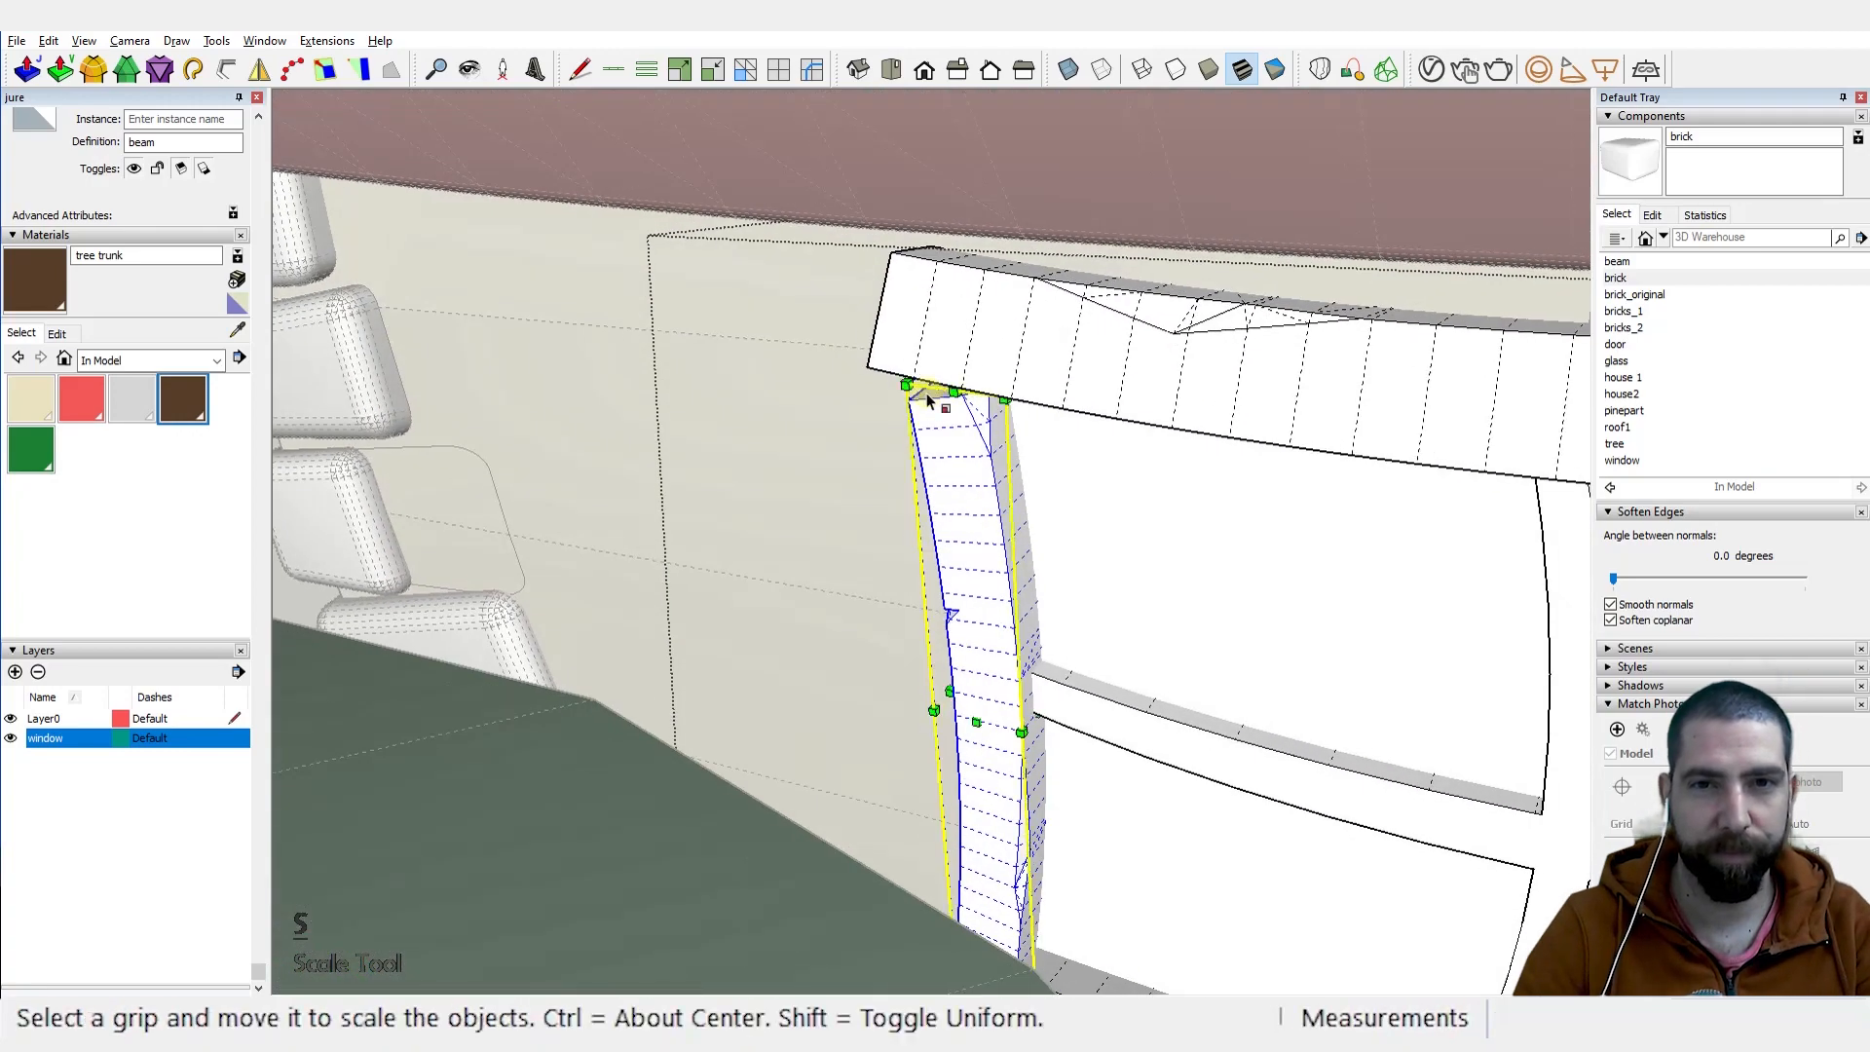
drag(964, 376, 964, 316)
key(space)
scroll(859, 372, down, 3)
middle_drag(1190, 440, 881, 400)
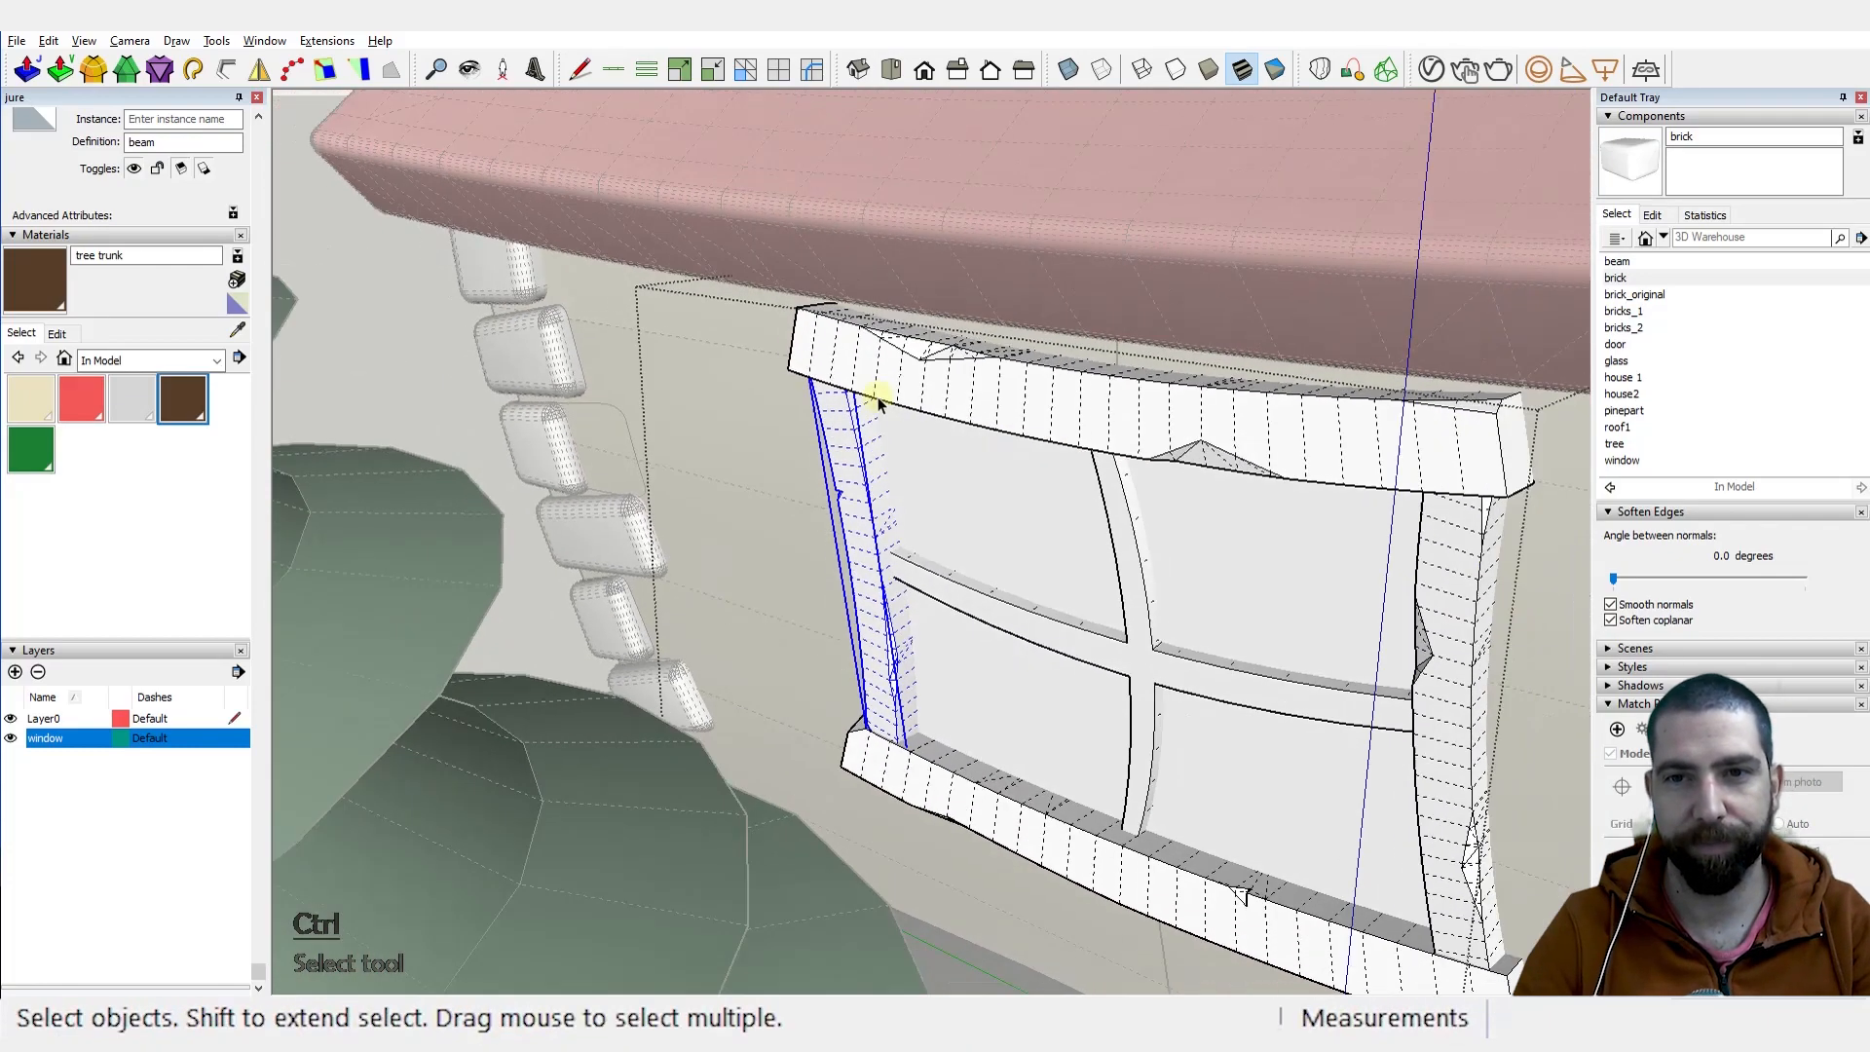
Step: Create a translucent white material named "glass" with lightness 100 for the window panes
scroll(880, 400, down, 3)
middle_drag(1169, 545, 1077, 480)
scroll(997, 456, up, 3)
click(957, 444)
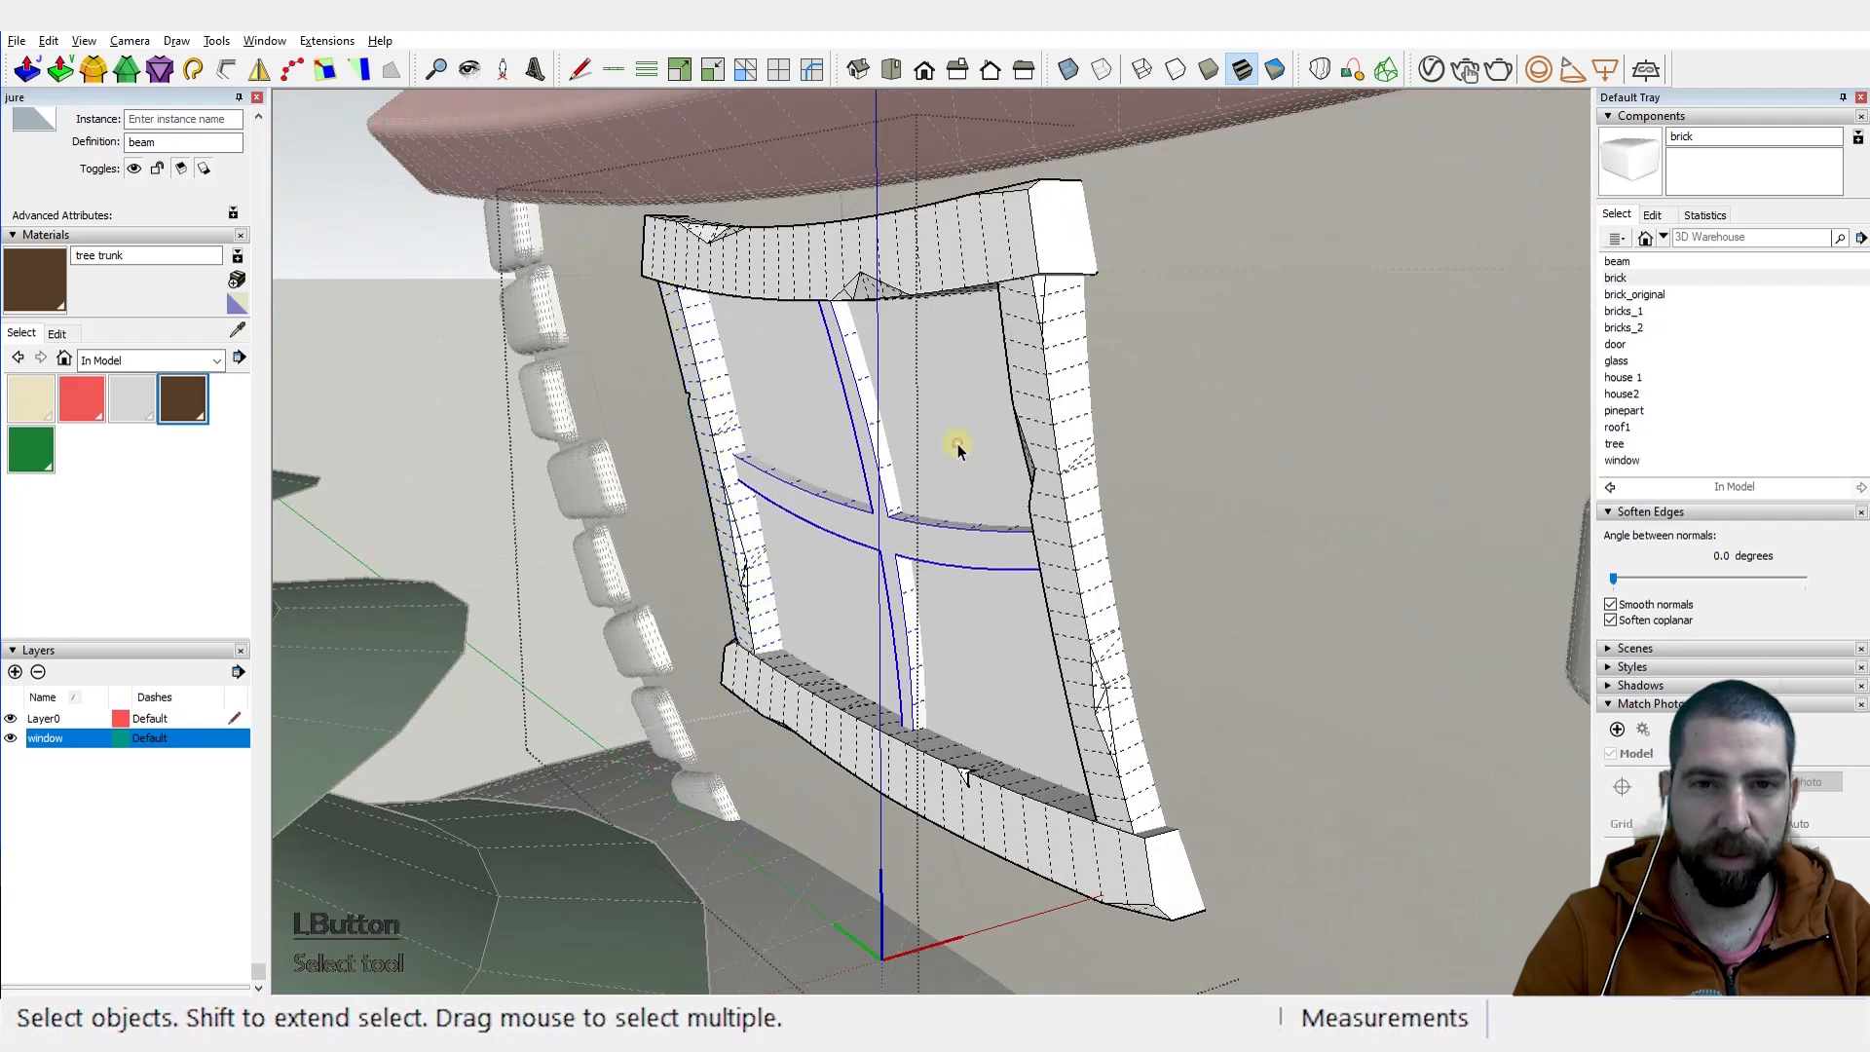
click(238, 357)
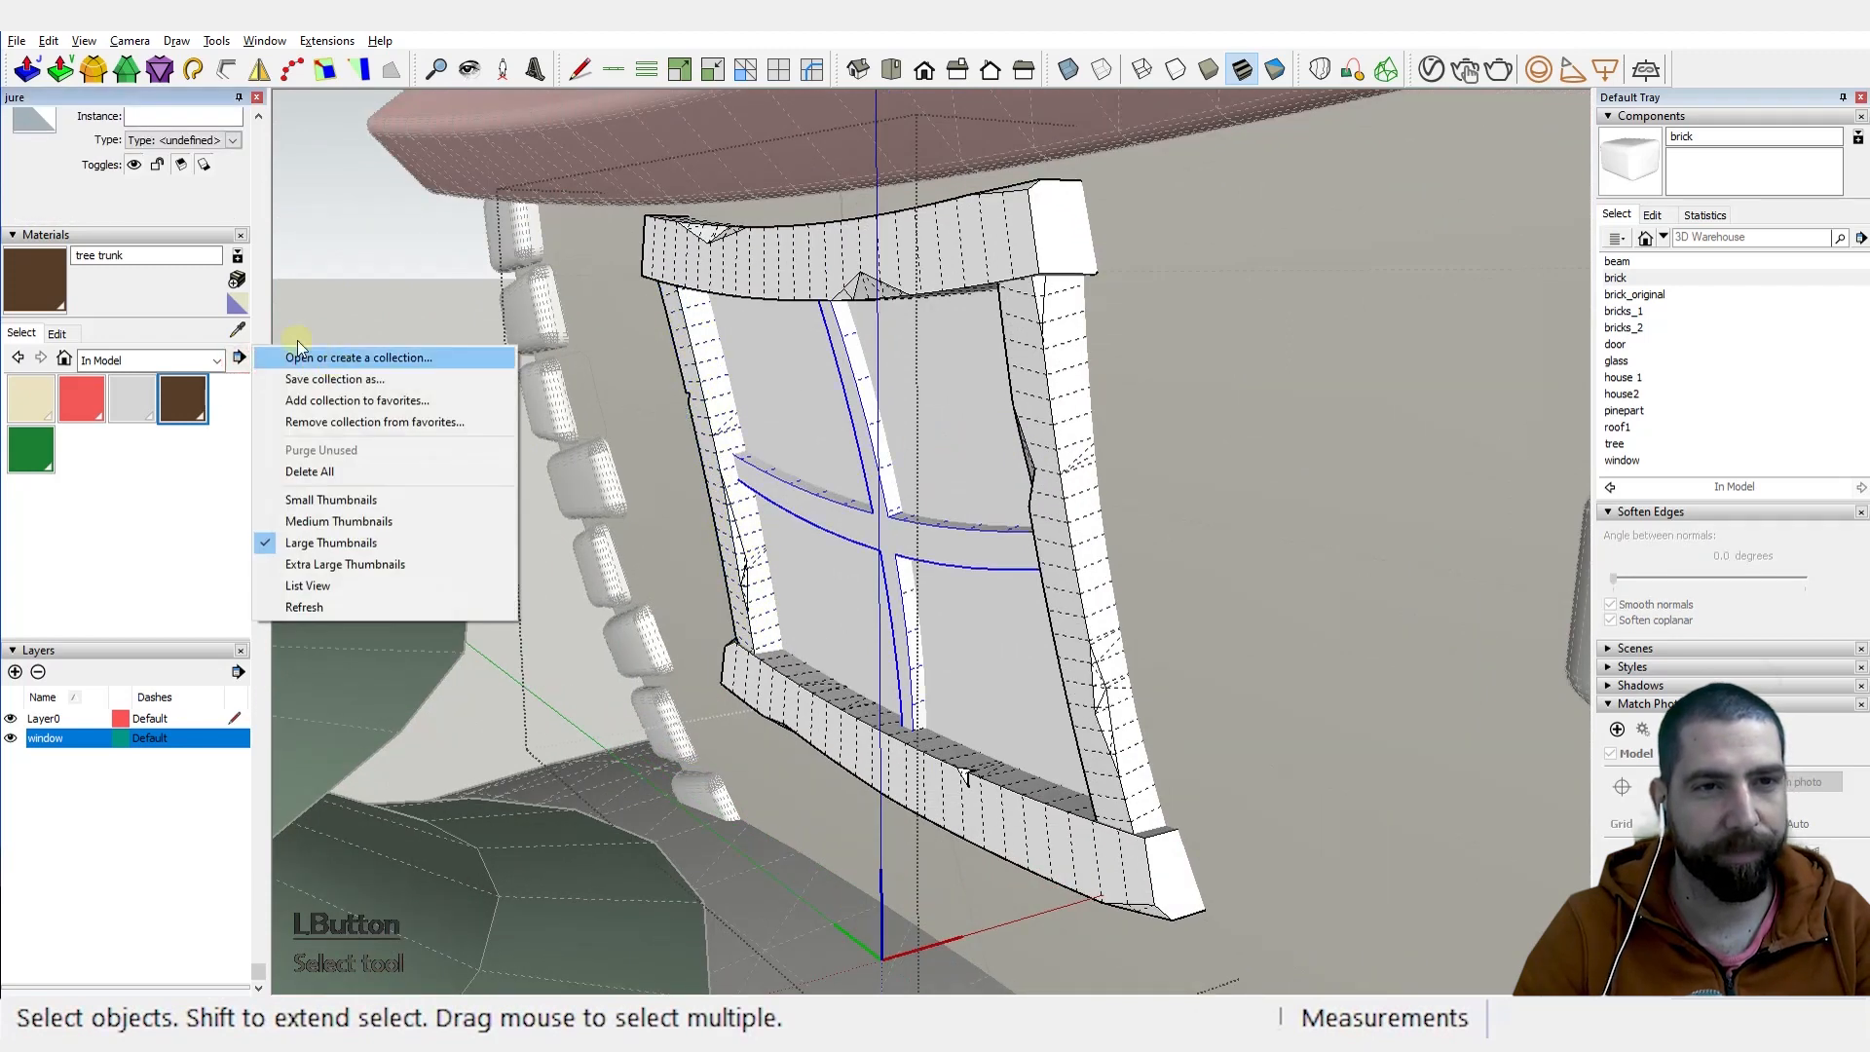
click(235, 282)
click(235, 283)
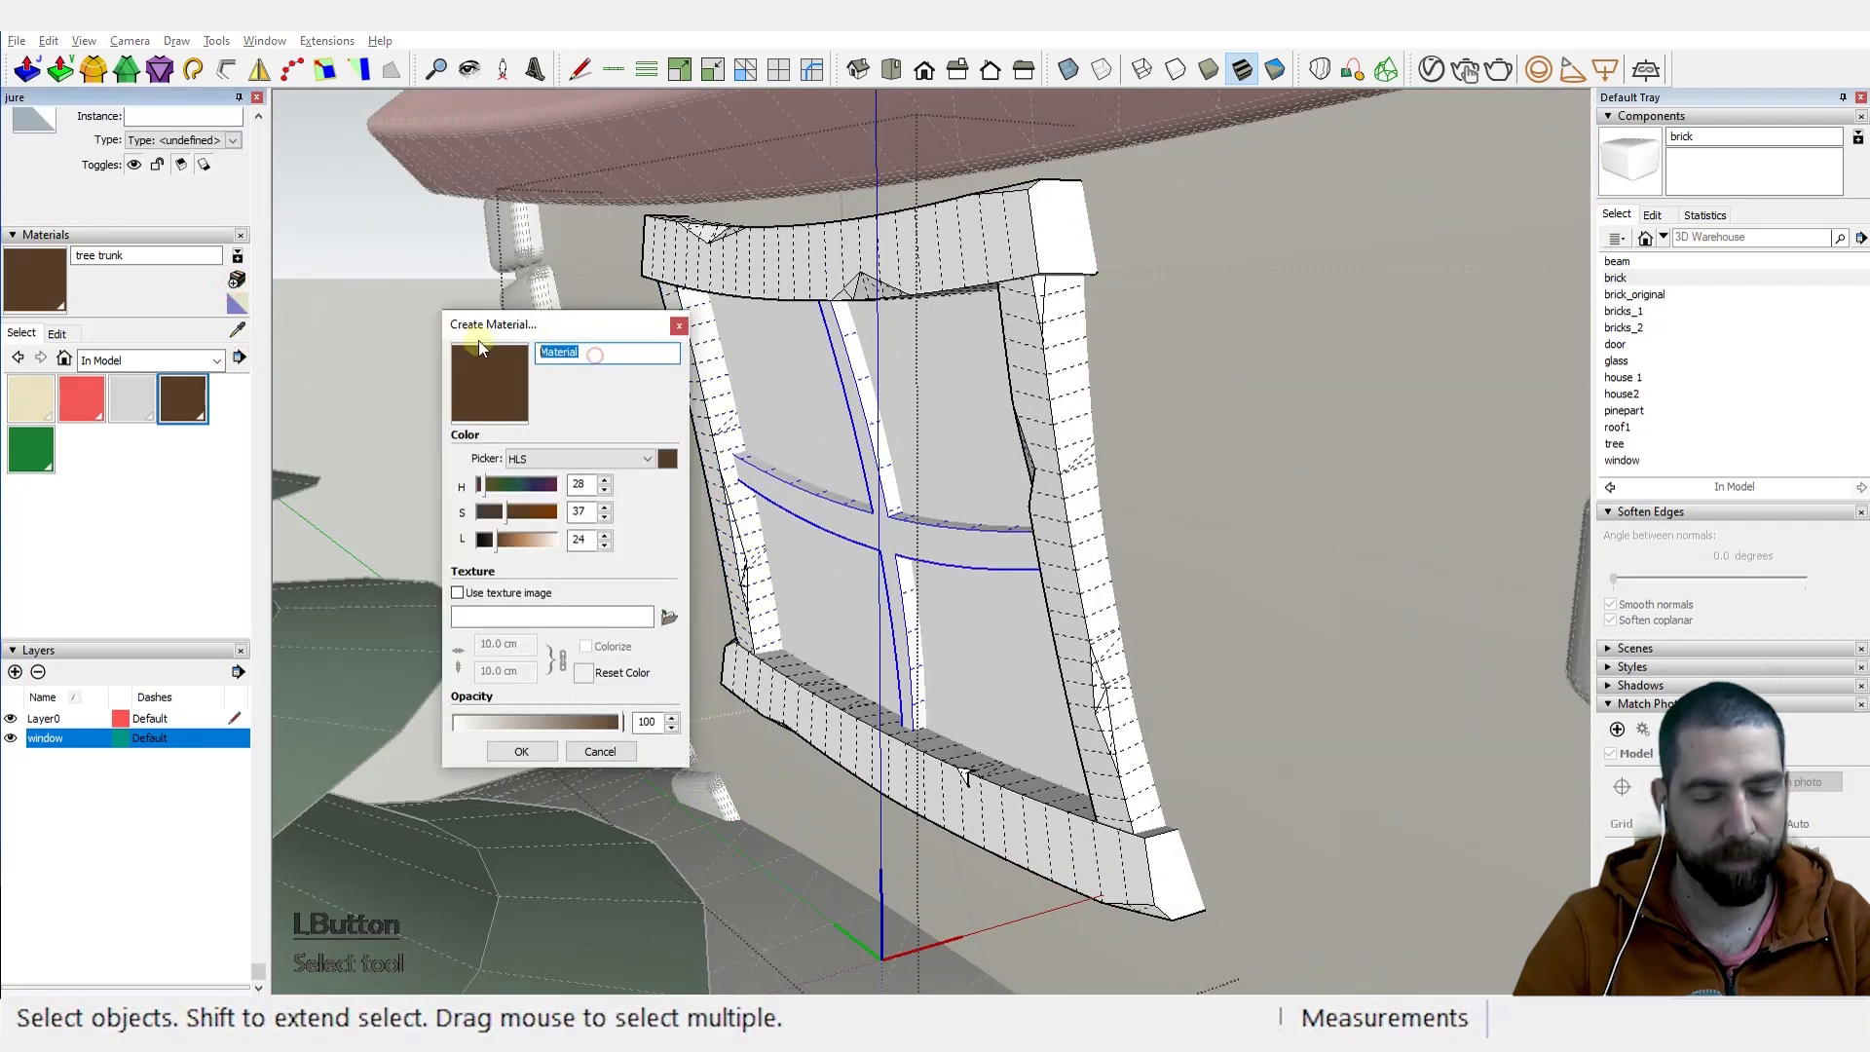
text(glass)
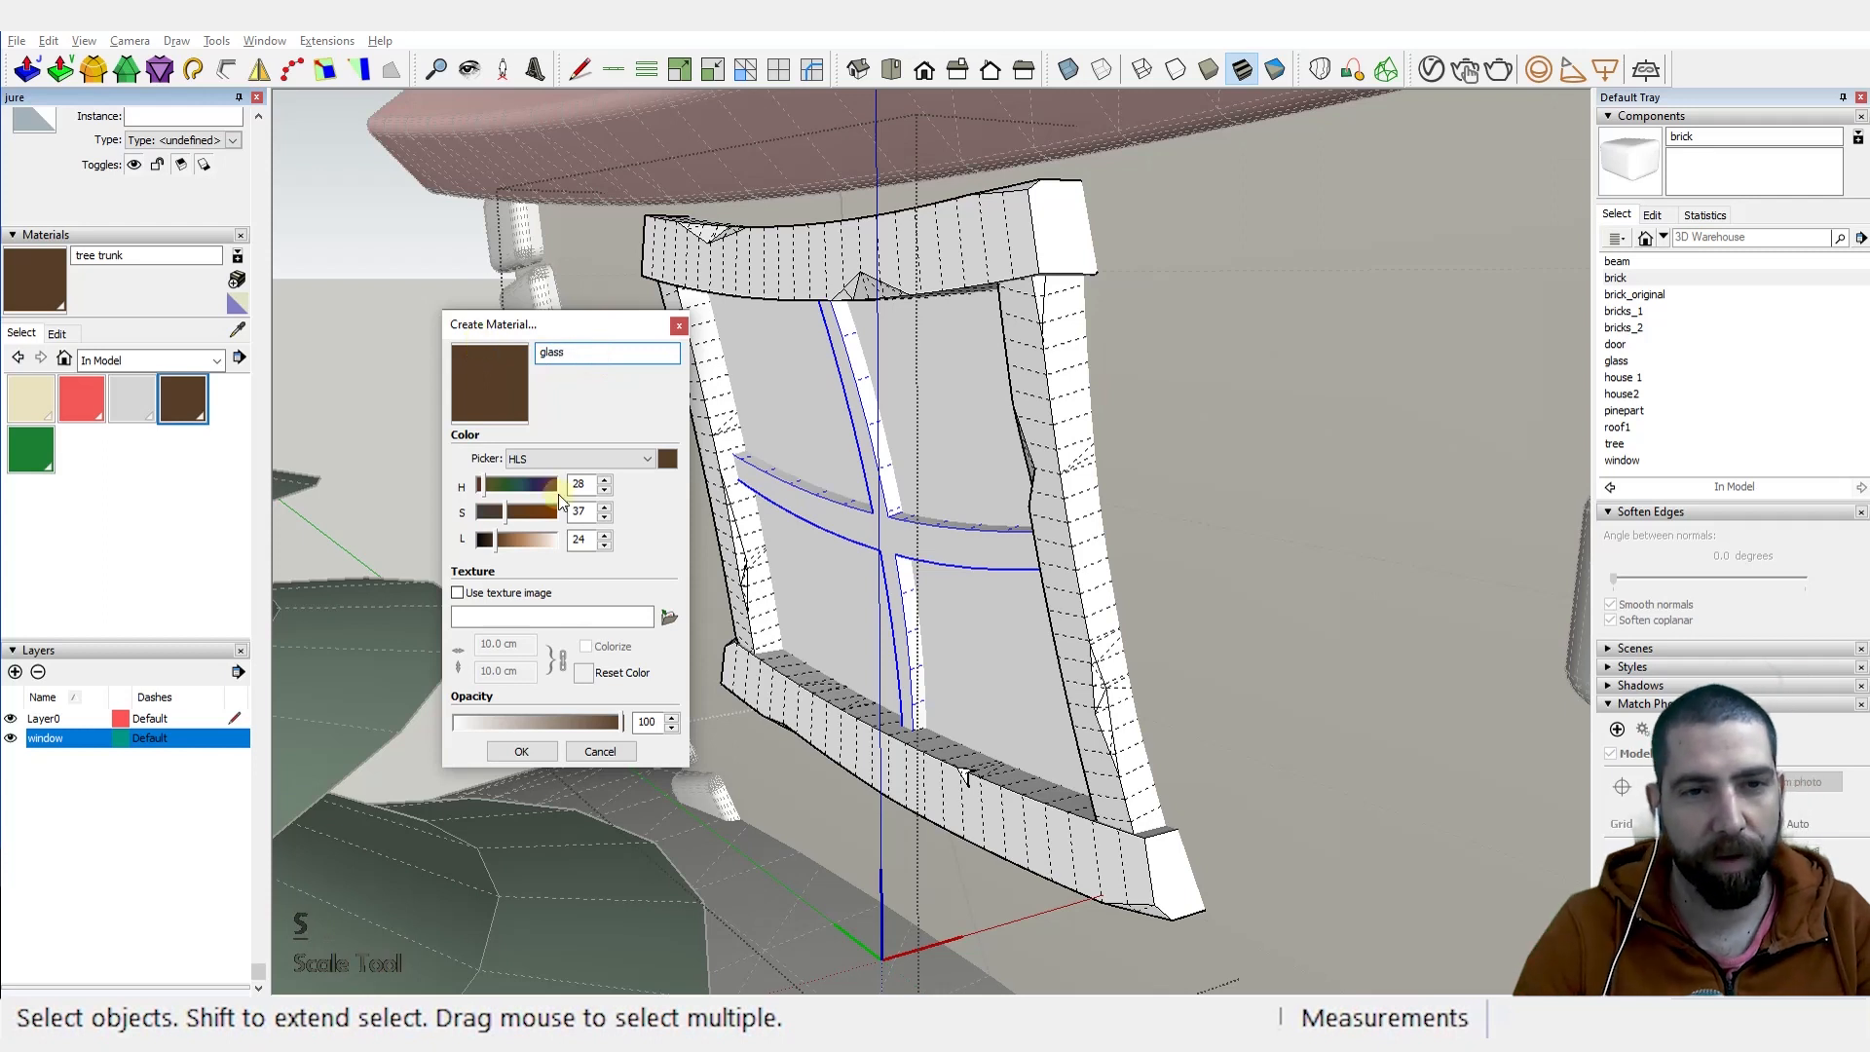
drag(534, 539, 591, 556)
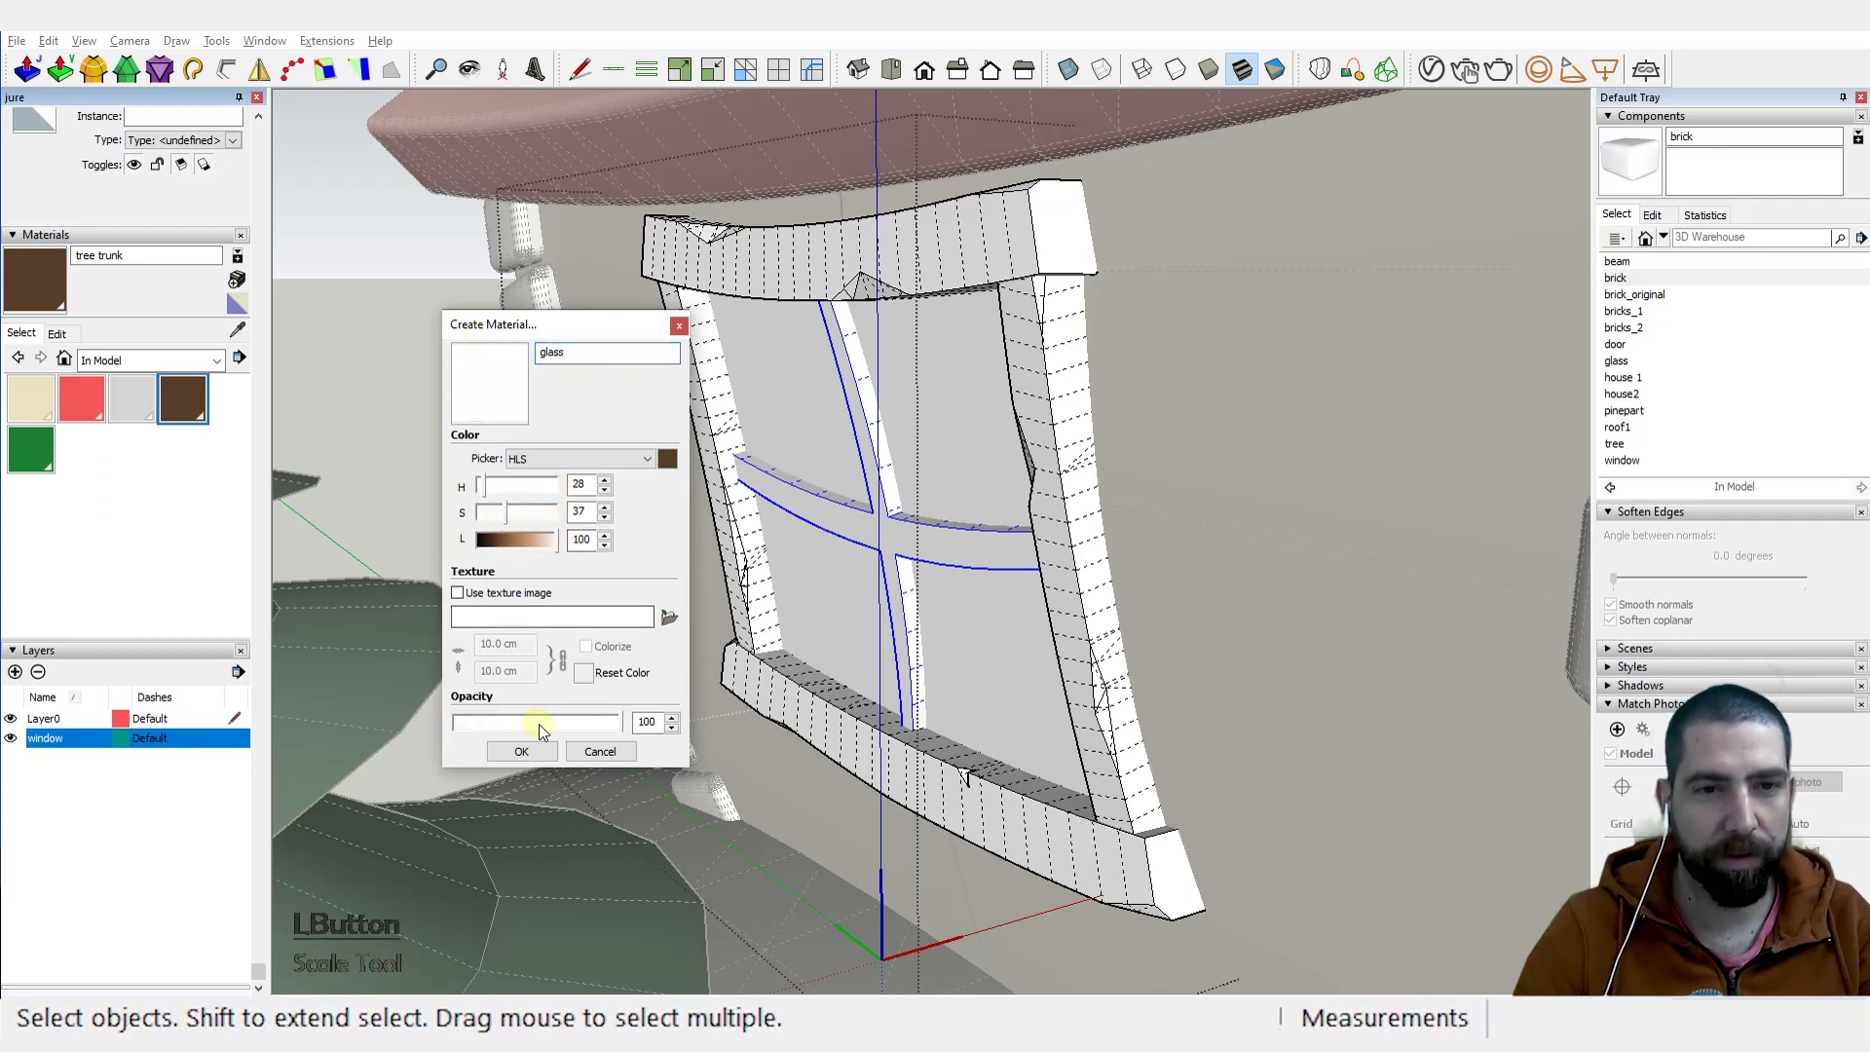
click(534, 751)
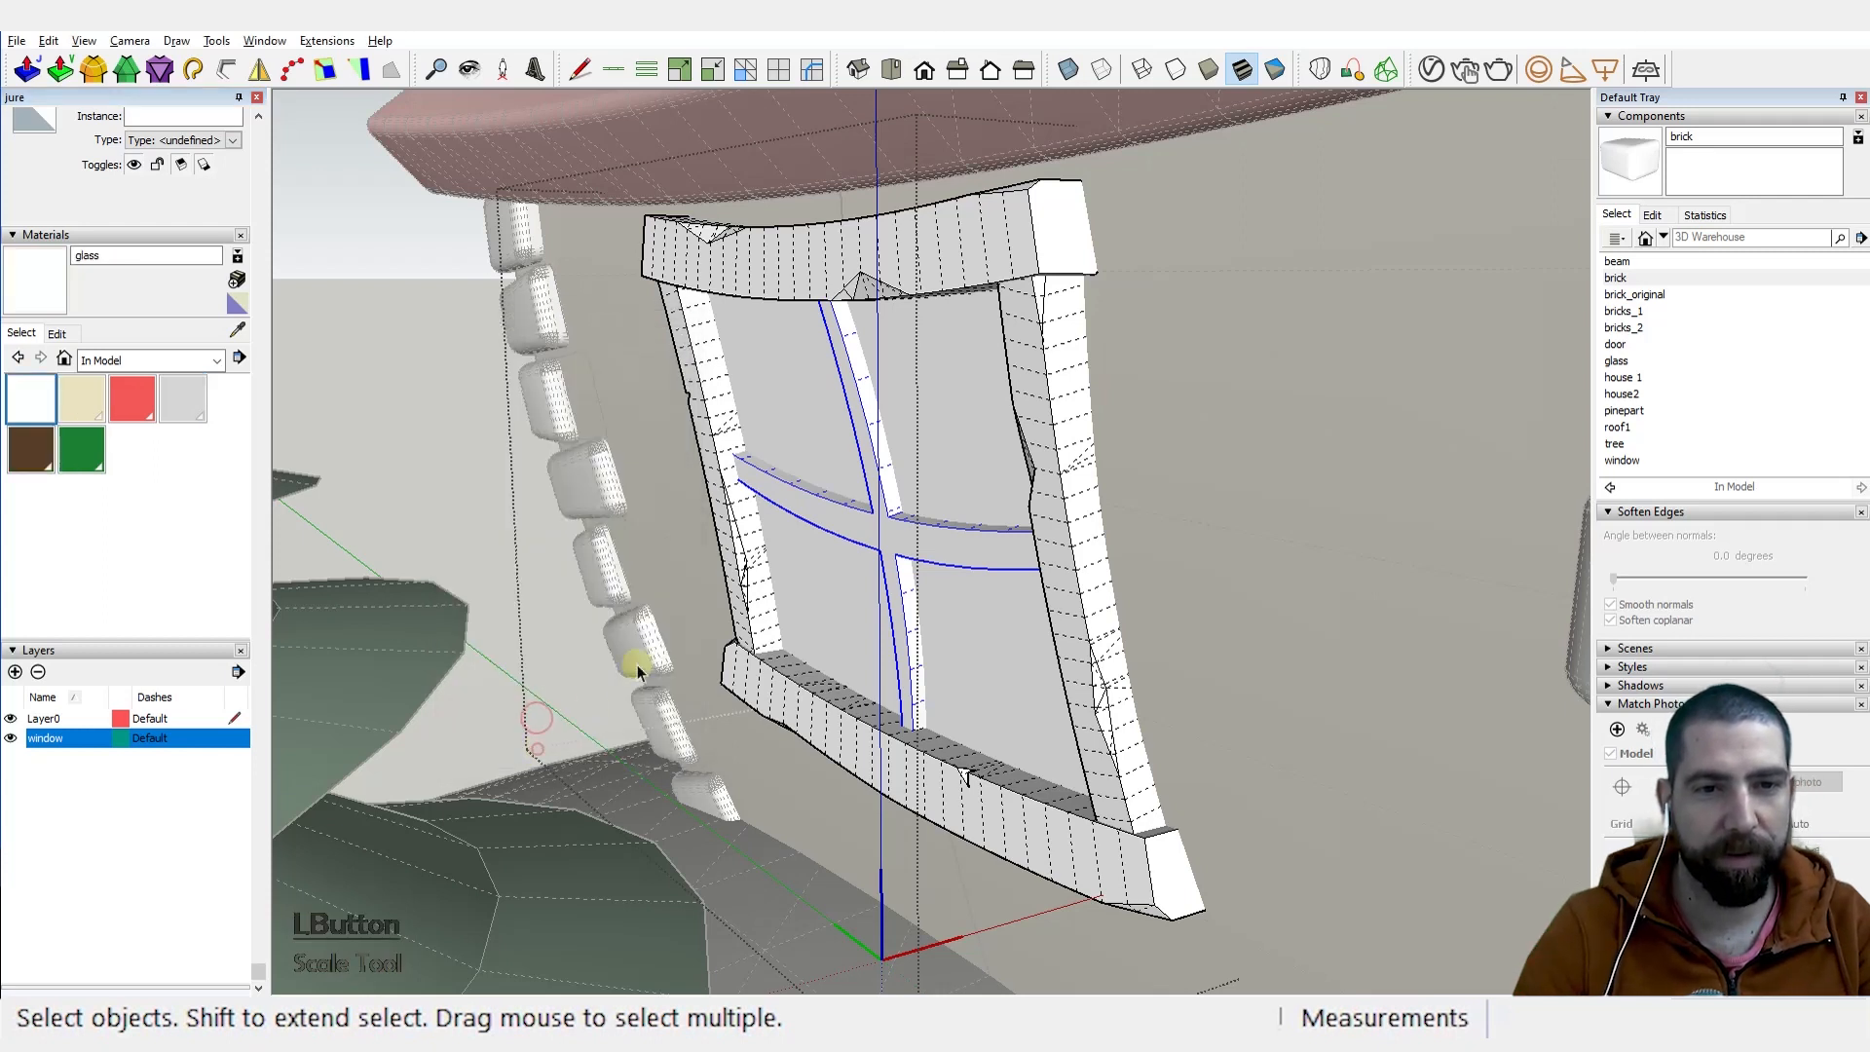
Step: Open the window's inner frame component and paint its glass pane with the glass material
double_click(818, 408)
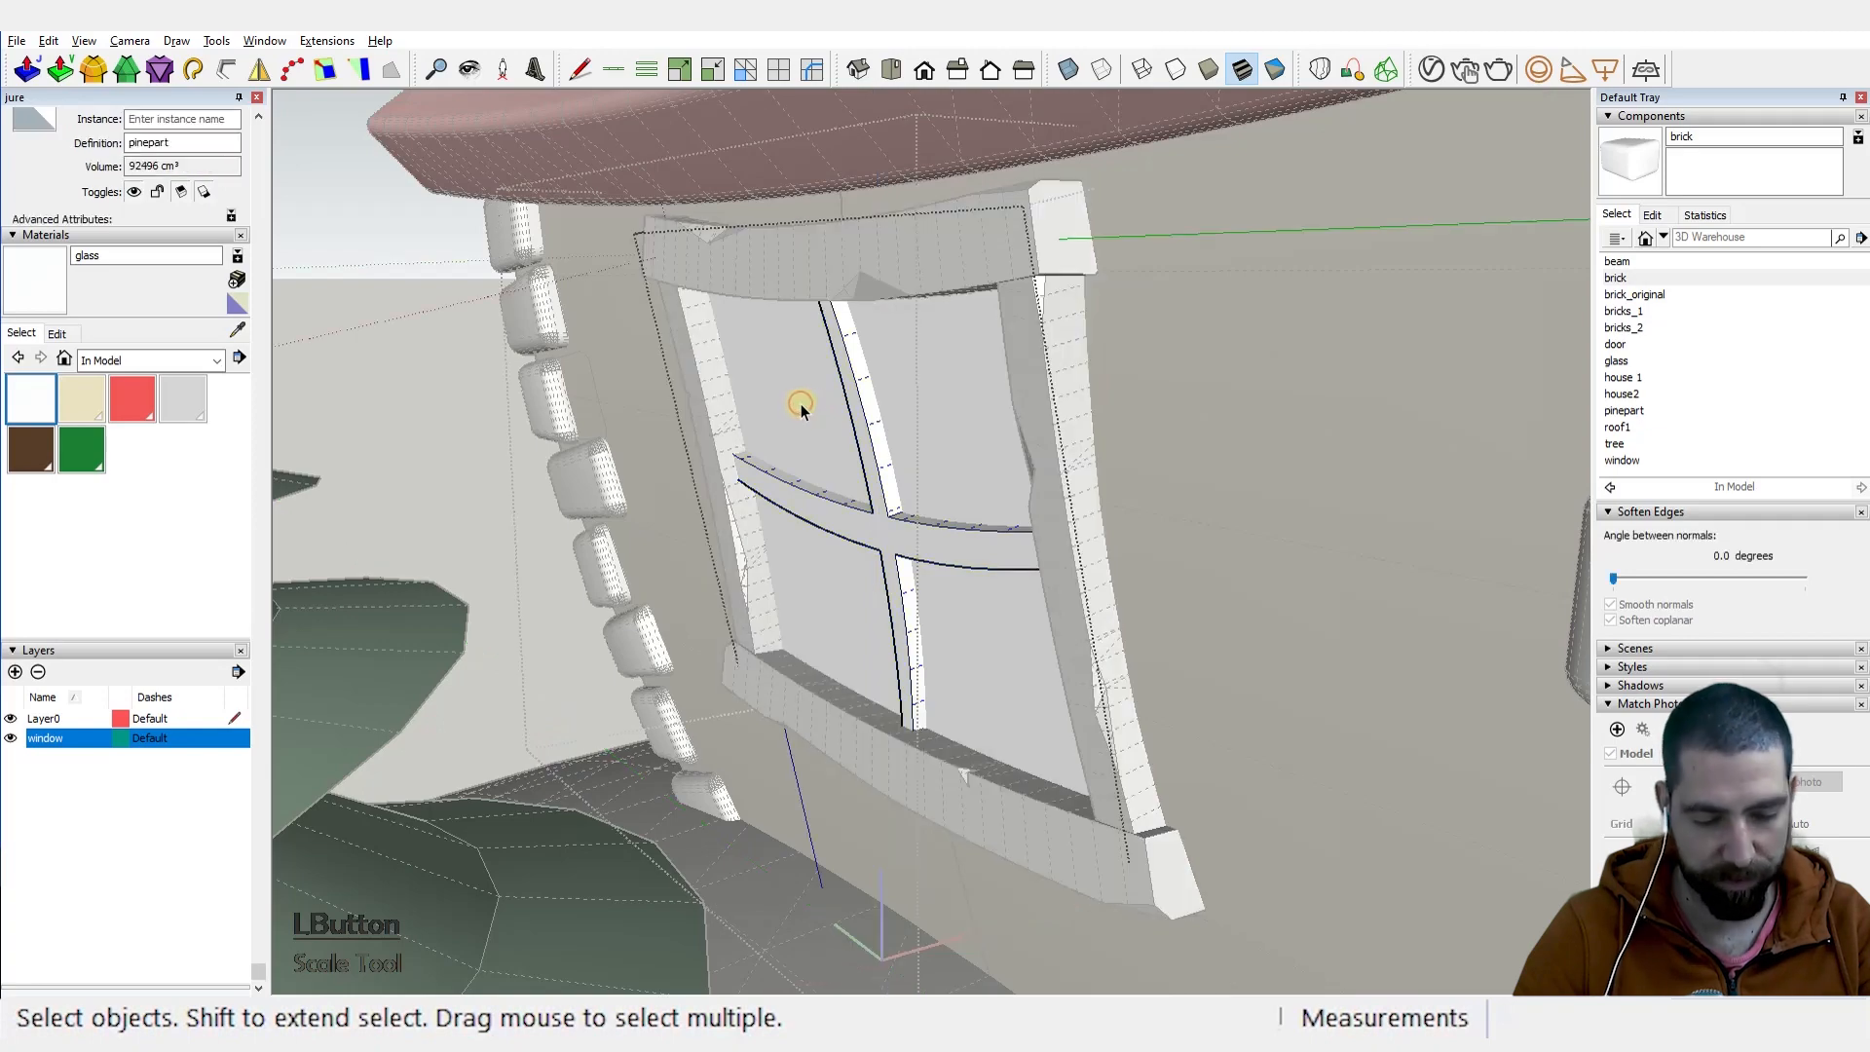
key(b)
click(799, 406)
mouse_move(809, 398)
middle_down()
mouse_move(857, 396)
mouse_move(893, 588)
mouse_move(939, 436)
mouse_move(938, 555)
mouse_move(965, 555)
mouse_move(946, 577)
middle_up()
key(space)
scroll(855, 422, down, 2)
scroll(939, 436, up, 1)
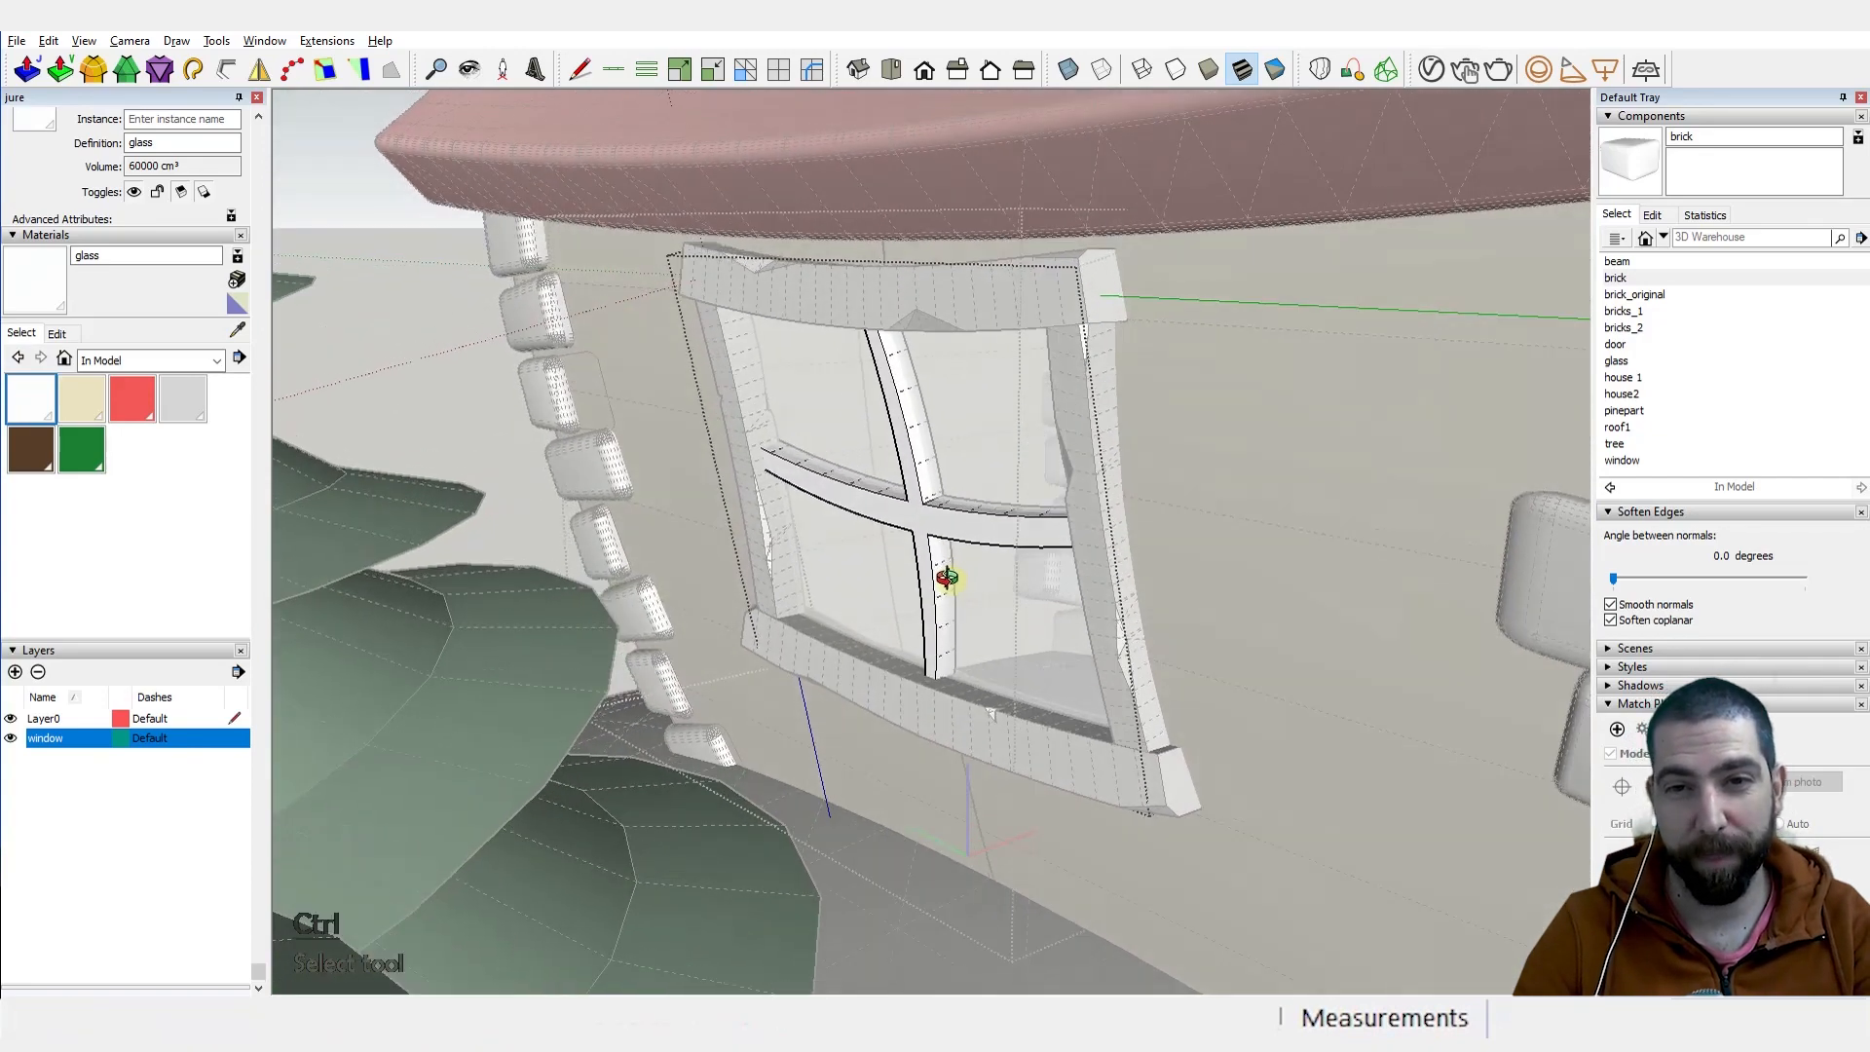
Step: Examine the side-wall window and its see-through panes from near and far
scroll(946, 578, down, 6)
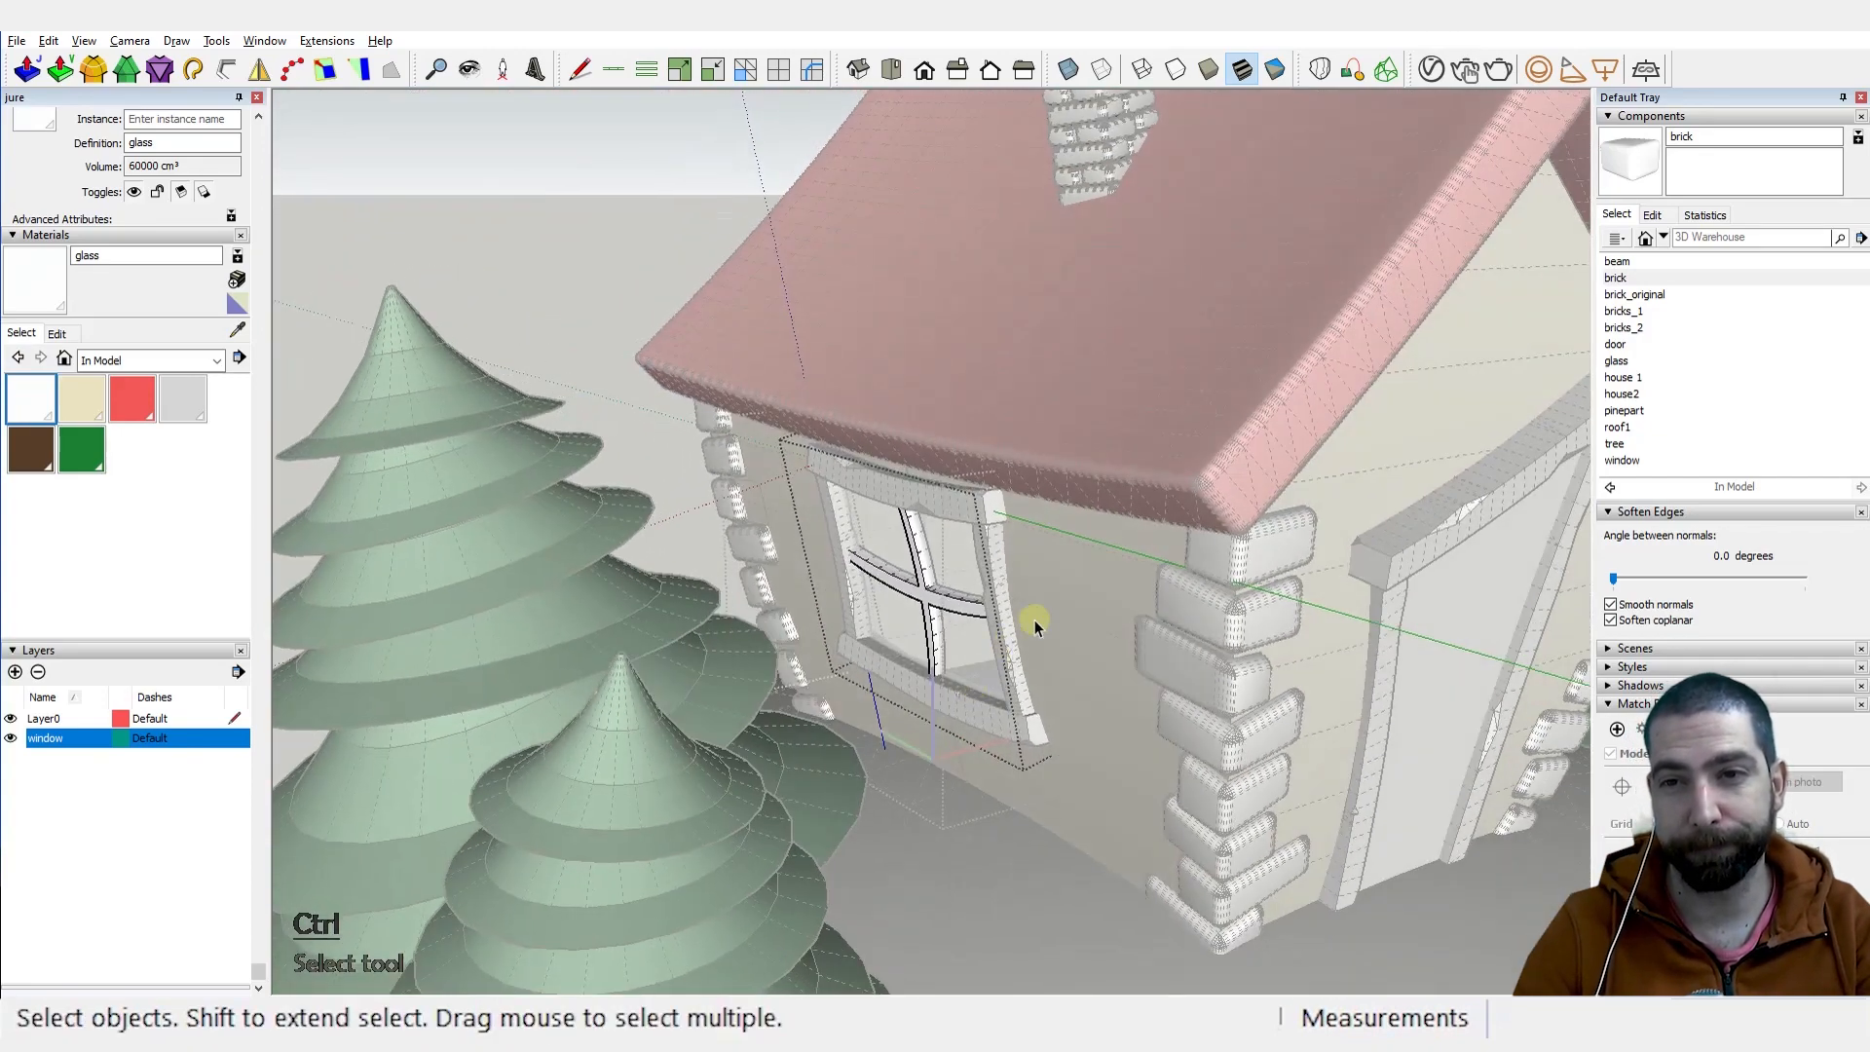
middle_drag(1034, 620, 992, 594)
scroll(1072, 617, up, 3)
scroll(1169, 676, down, 1)
scroll(991, 594, up, 2)
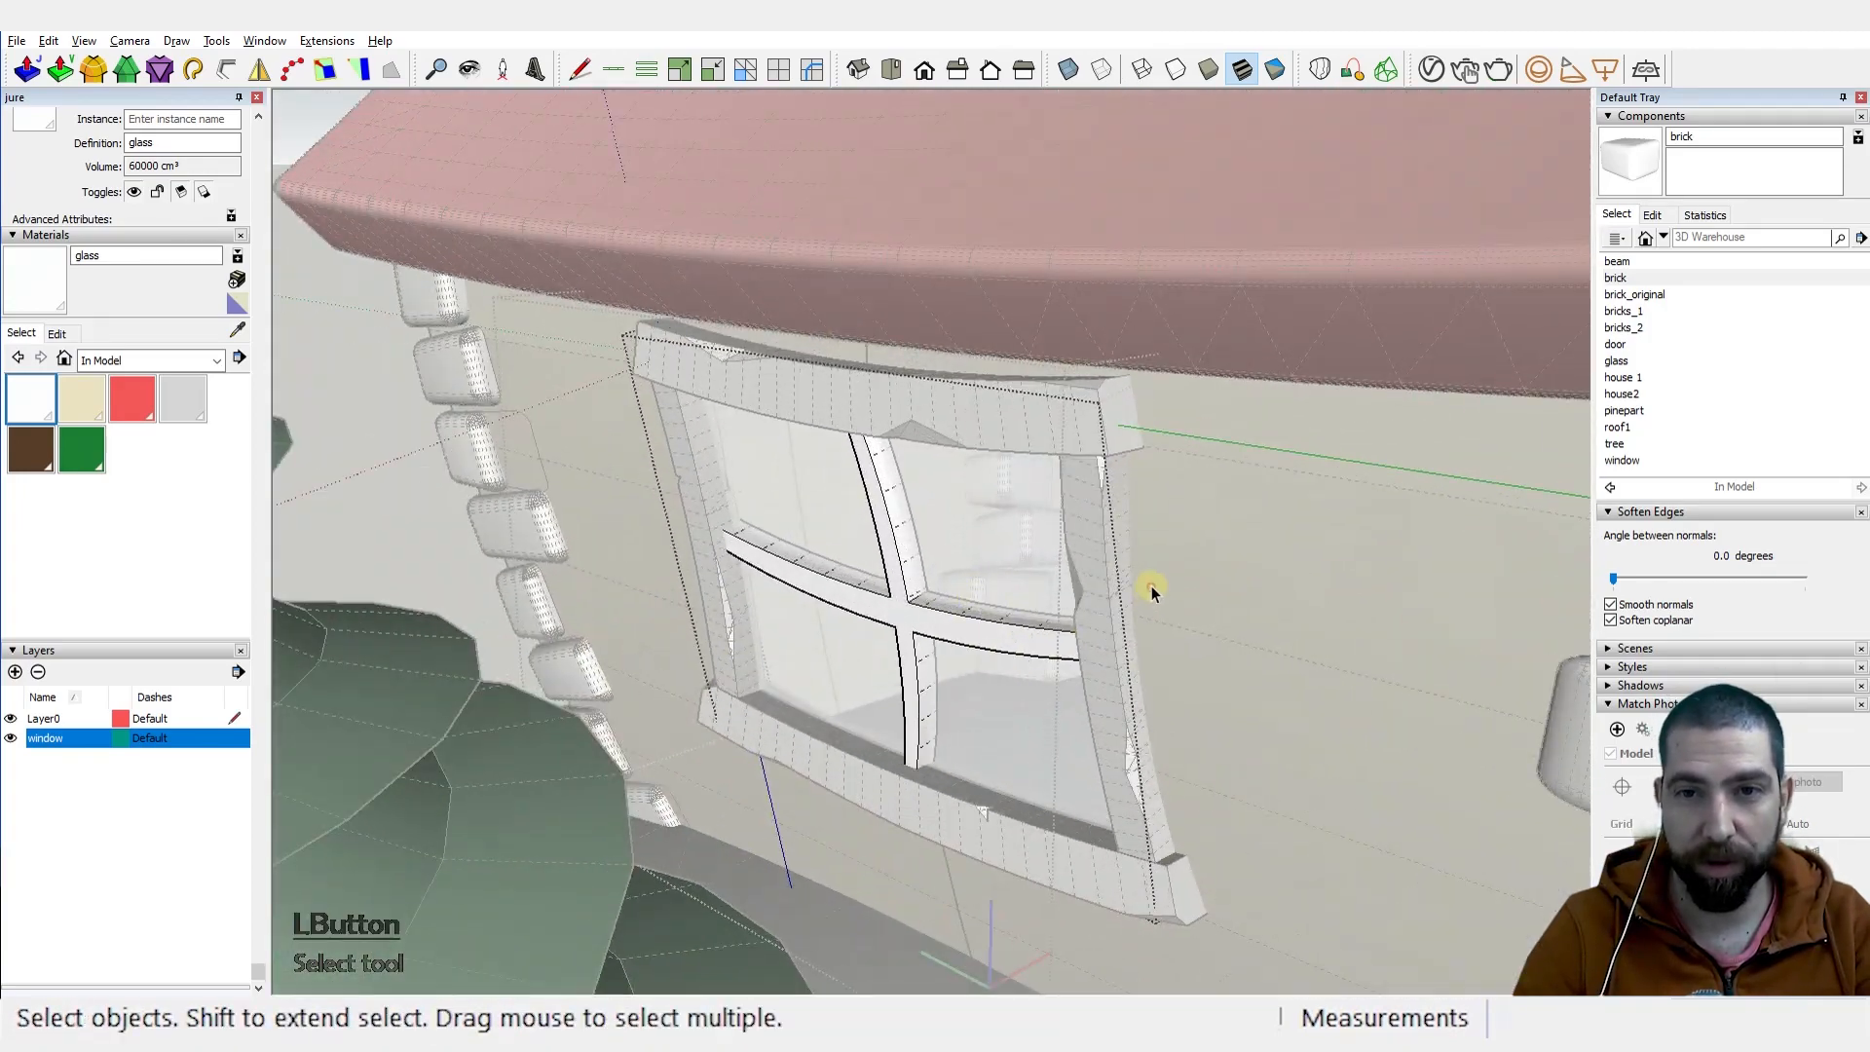
scroll(1155, 572, down, 3)
mouse_move(1155, 573)
middle_down()
mouse_move(1306, 738)
mouse_move(1215, 614)
mouse_move(1154, 594)
middle_up()
scroll(1101, 523, up, 2)
scroll(843, 489, down, 5)
Step: Leave the window component and open the floating island for editing
middle_drag(843, 489, 1153, 540)
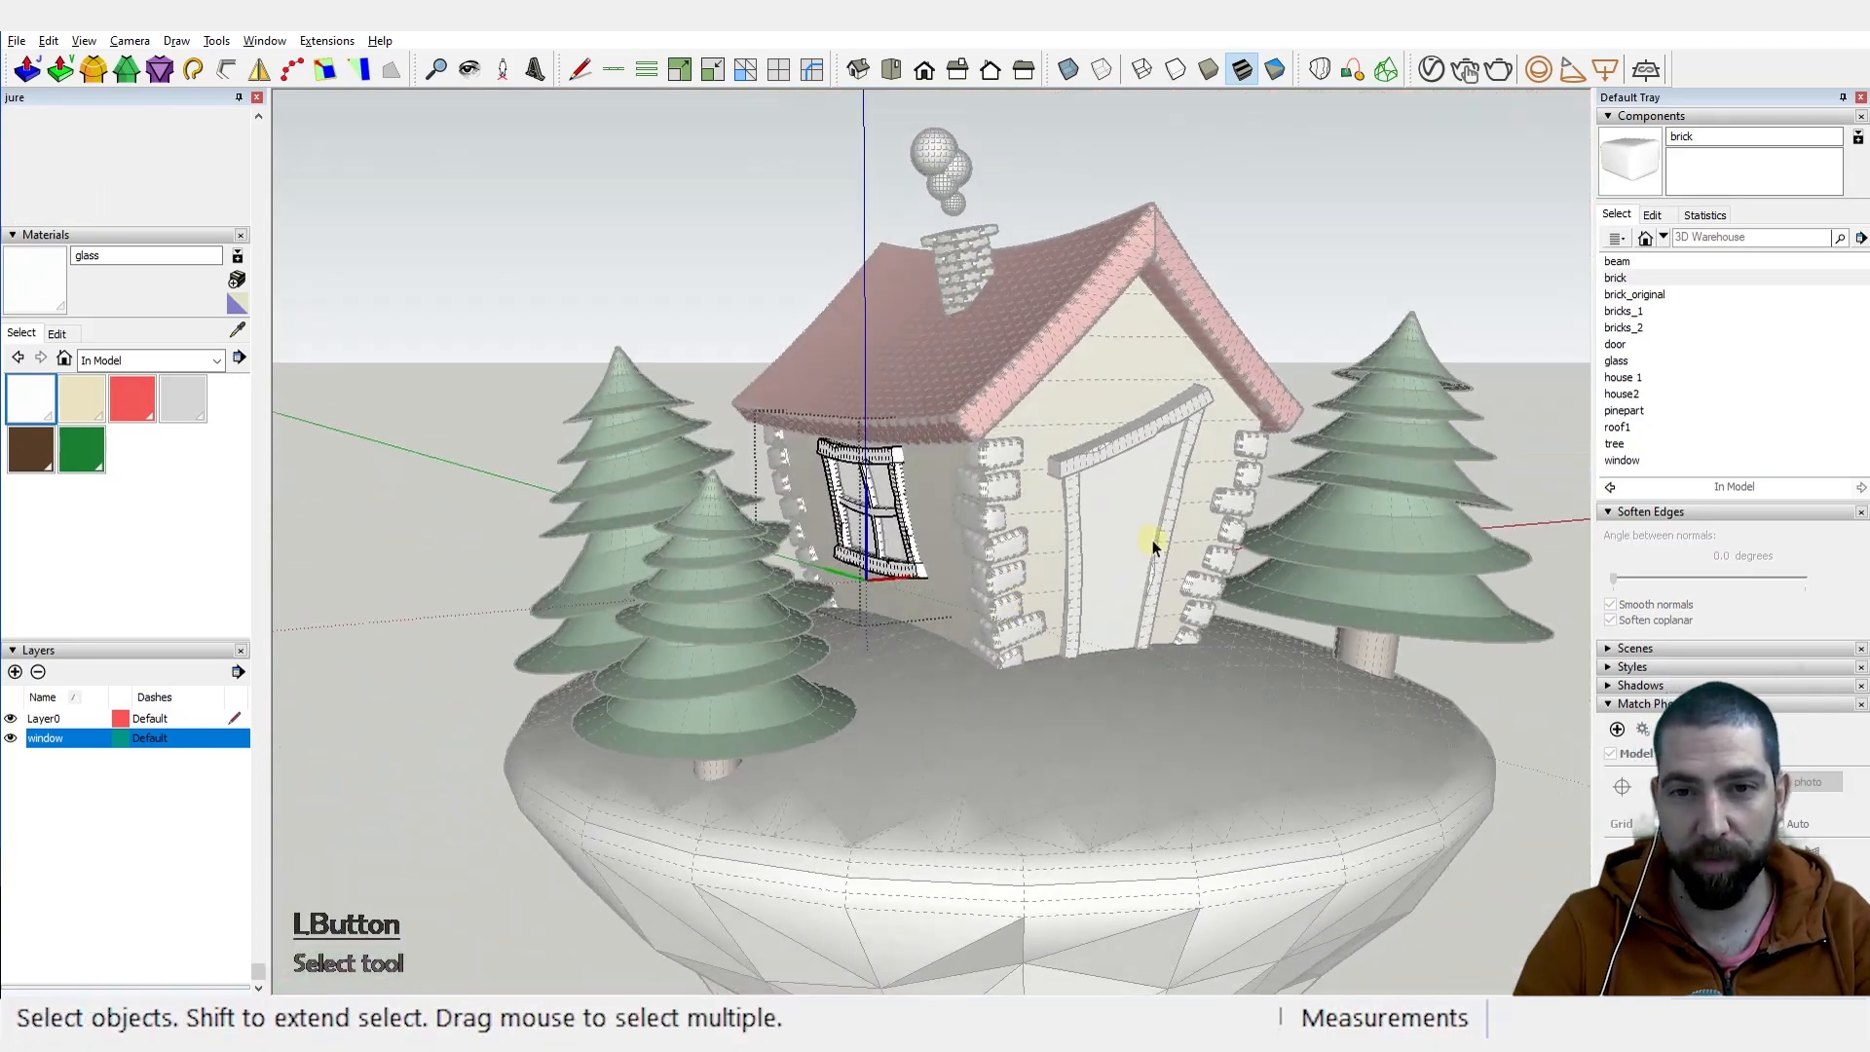
scroll(1073, 470, down, 2)
middle_drag(1073, 469, 992, 629)
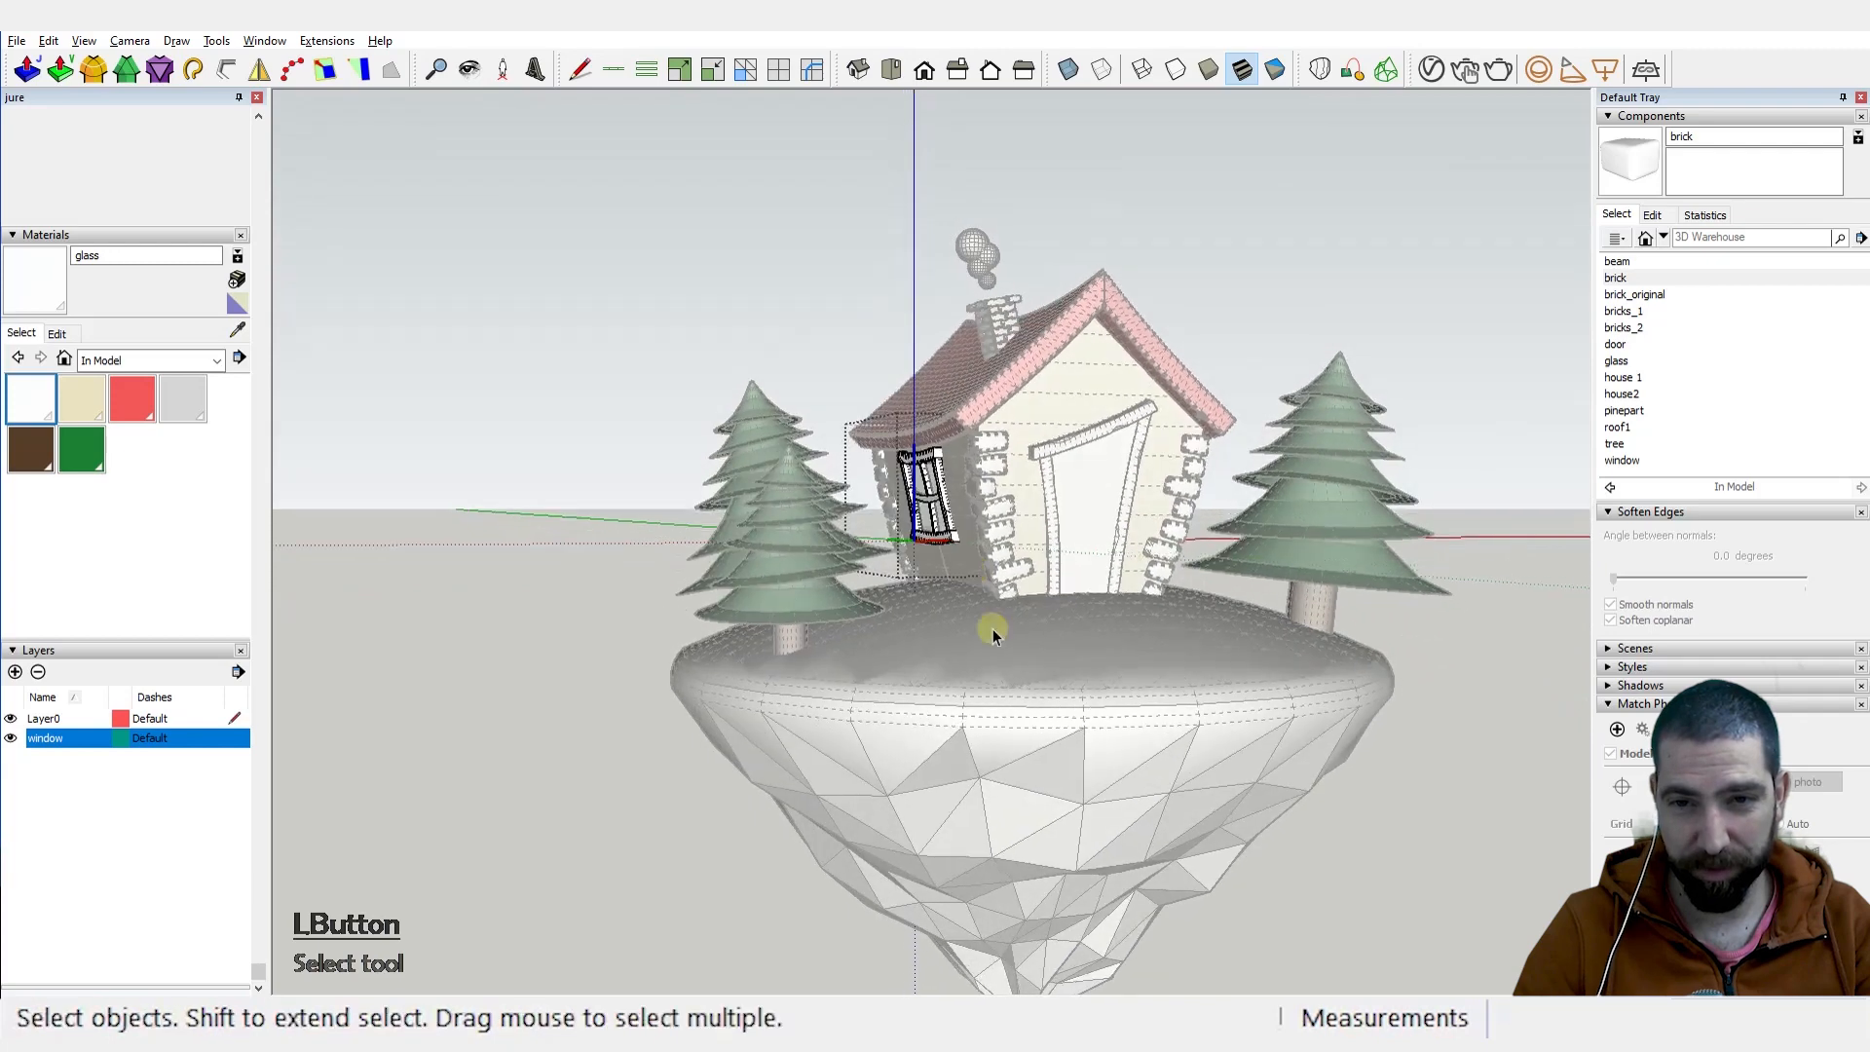
scroll(994, 631, up, 1)
click(1003, 641)
double_click(1003, 641)
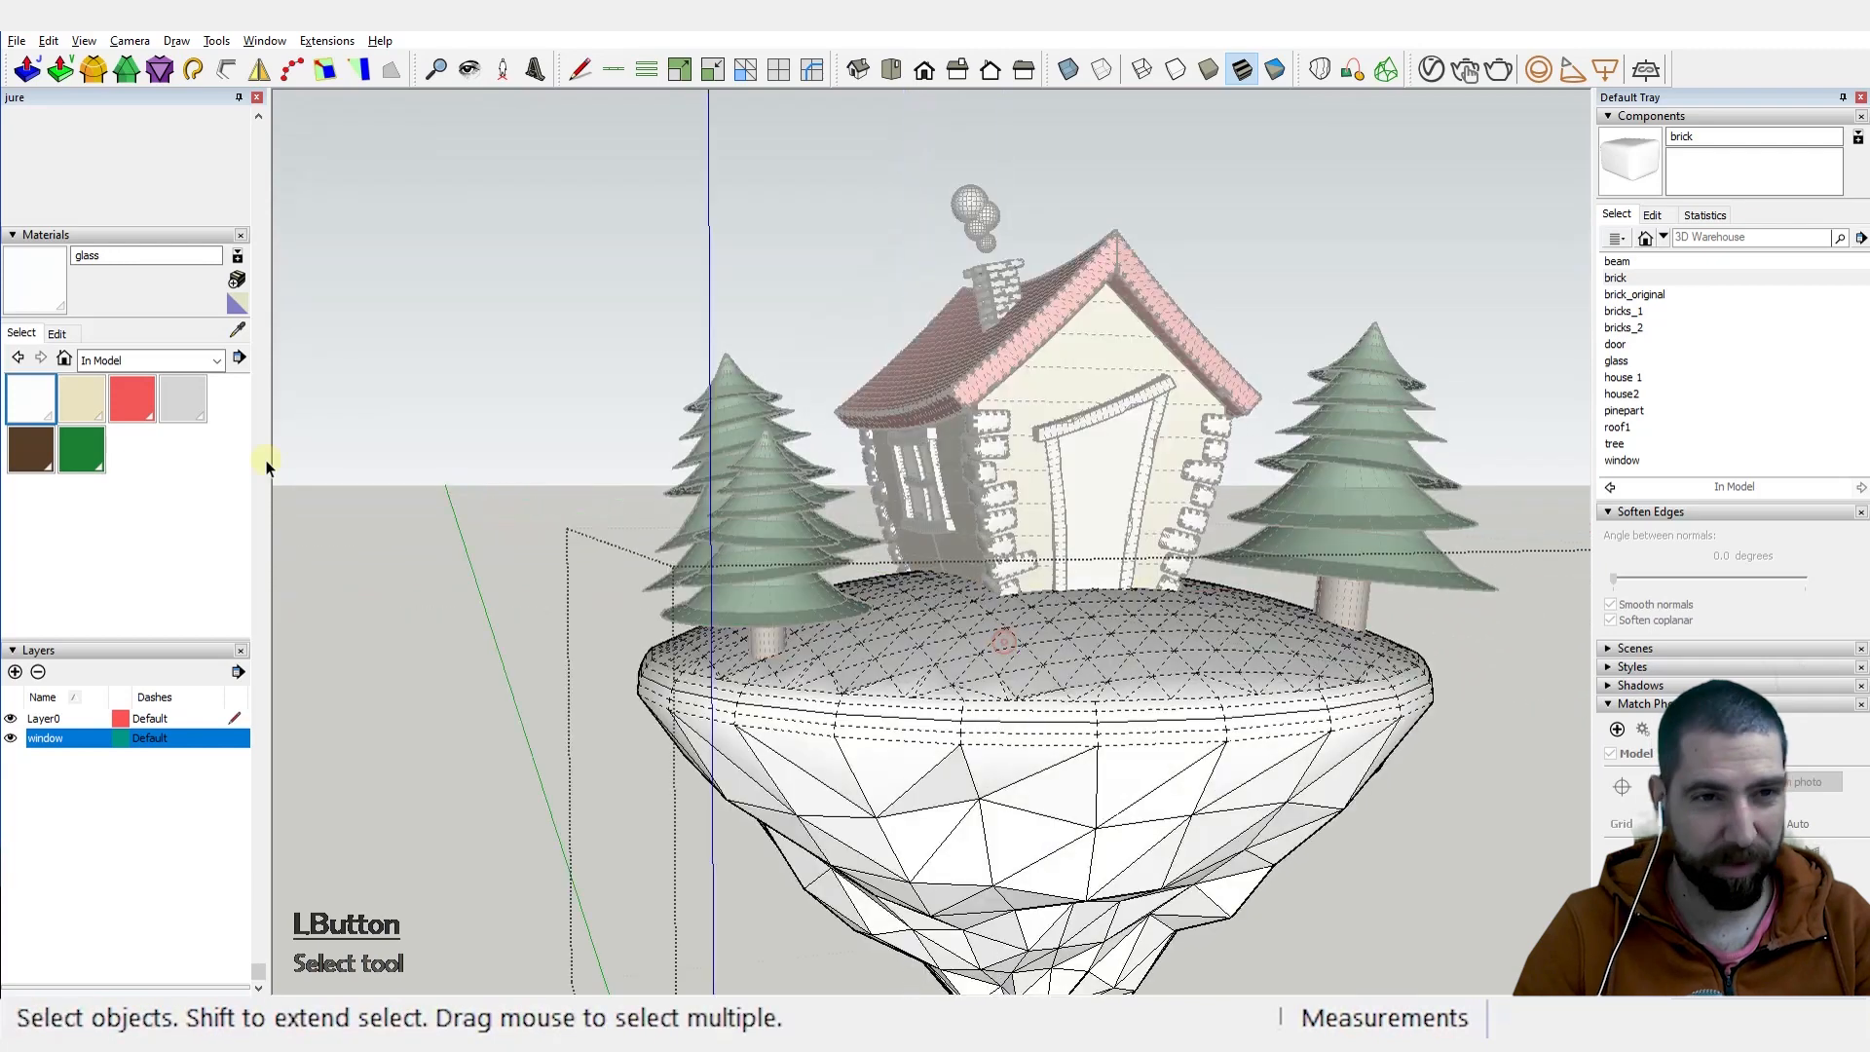
Step: Create a material named "grass" based on the trees material, with its lightness set to 24
click(81, 453)
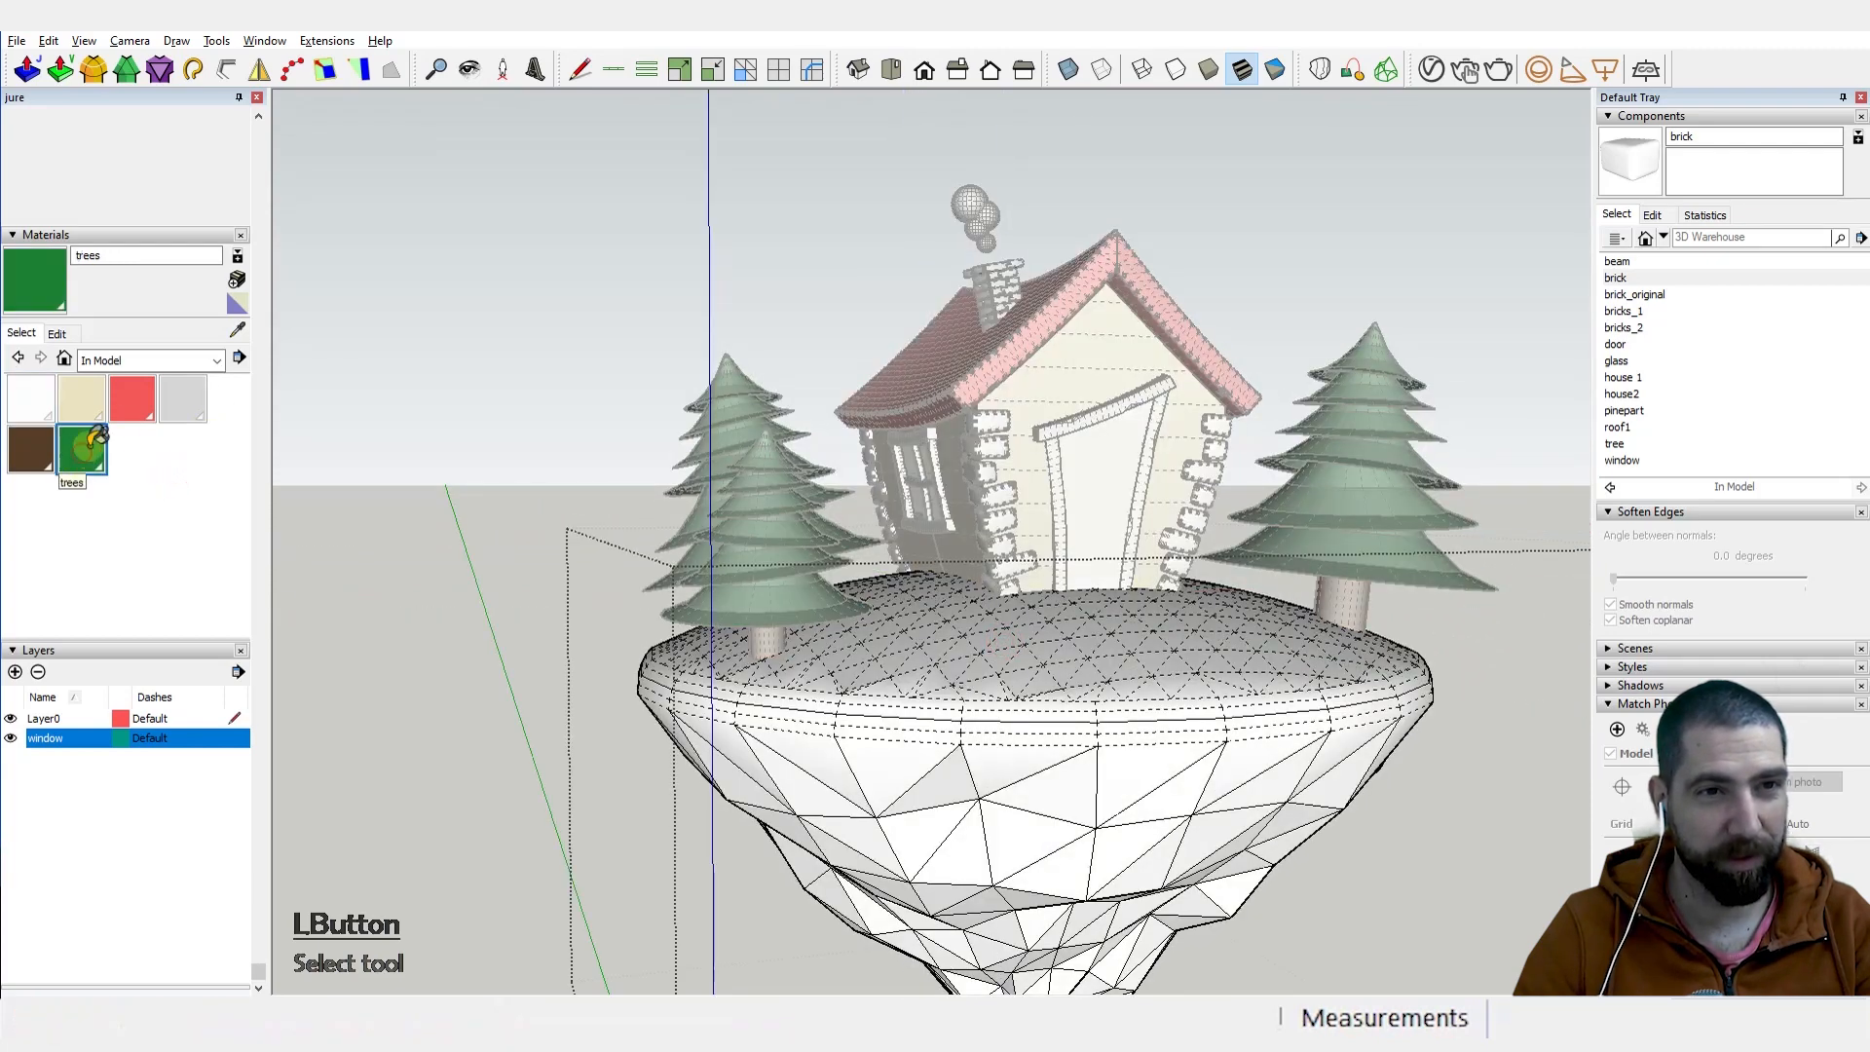
click(237, 280)
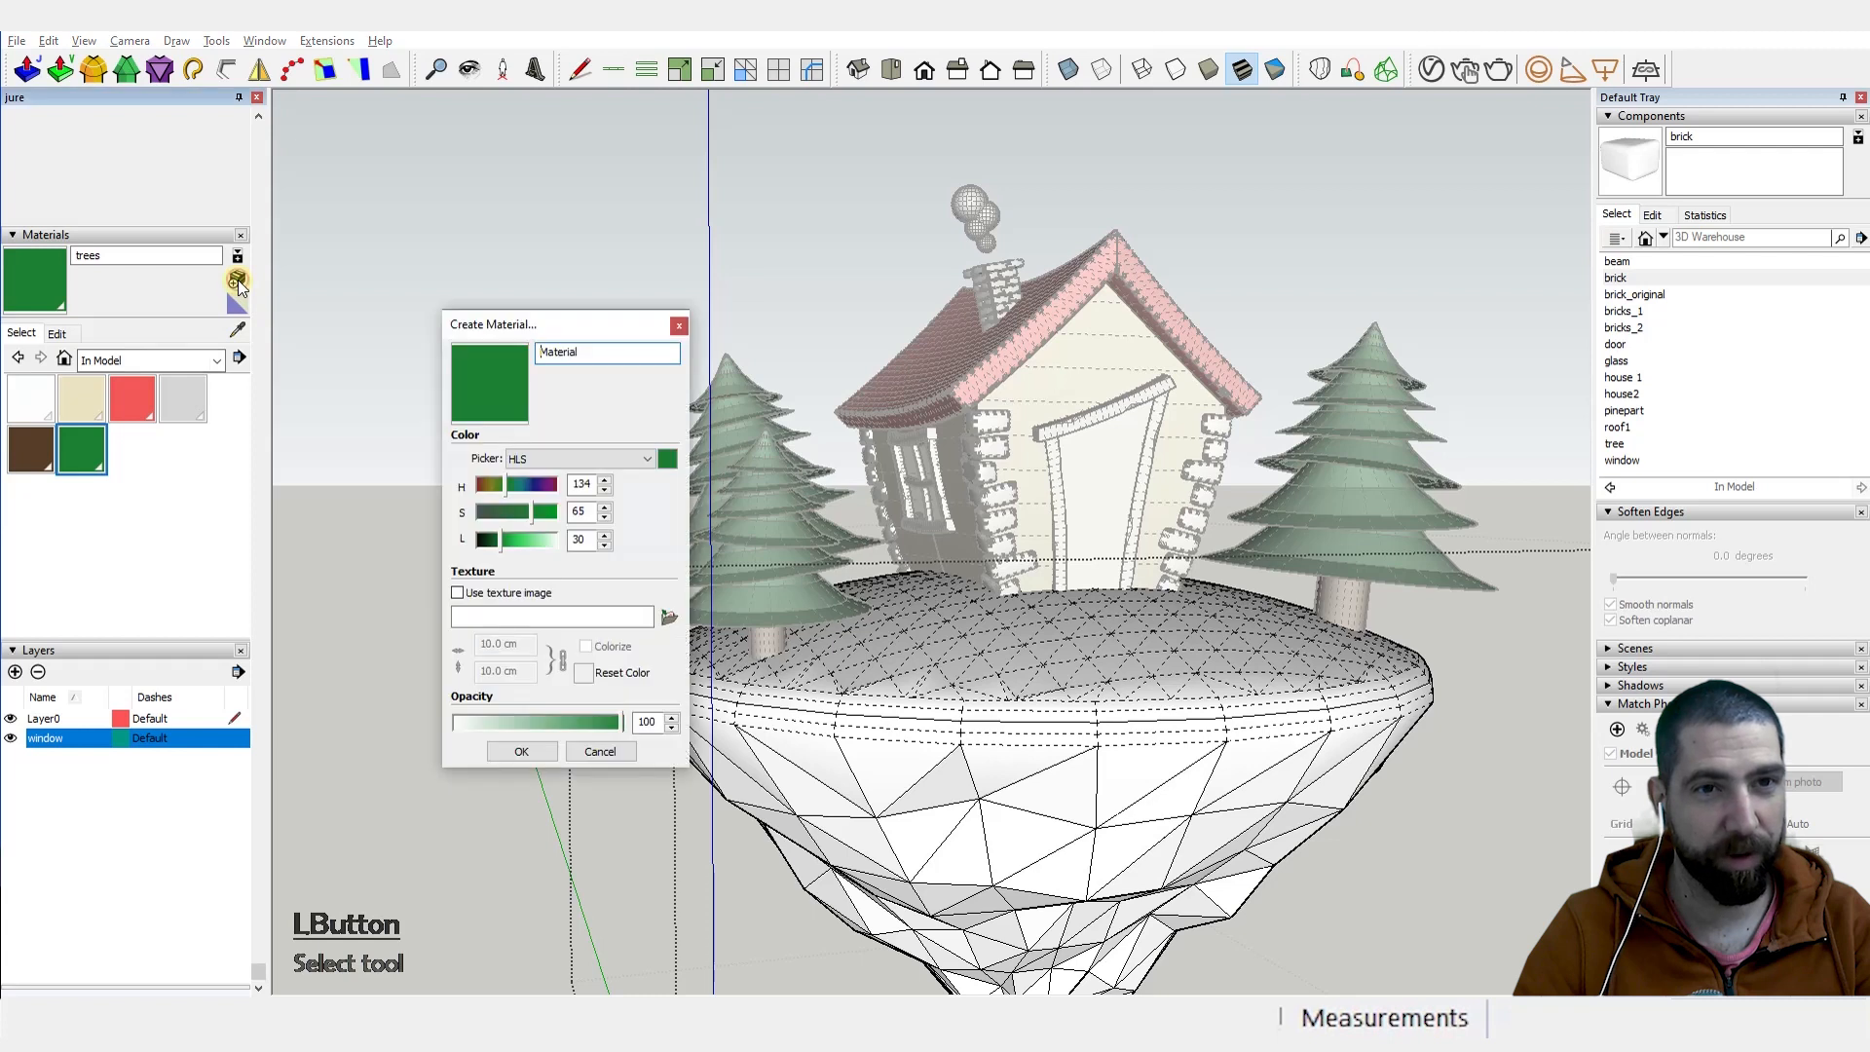
double_click(595, 353)
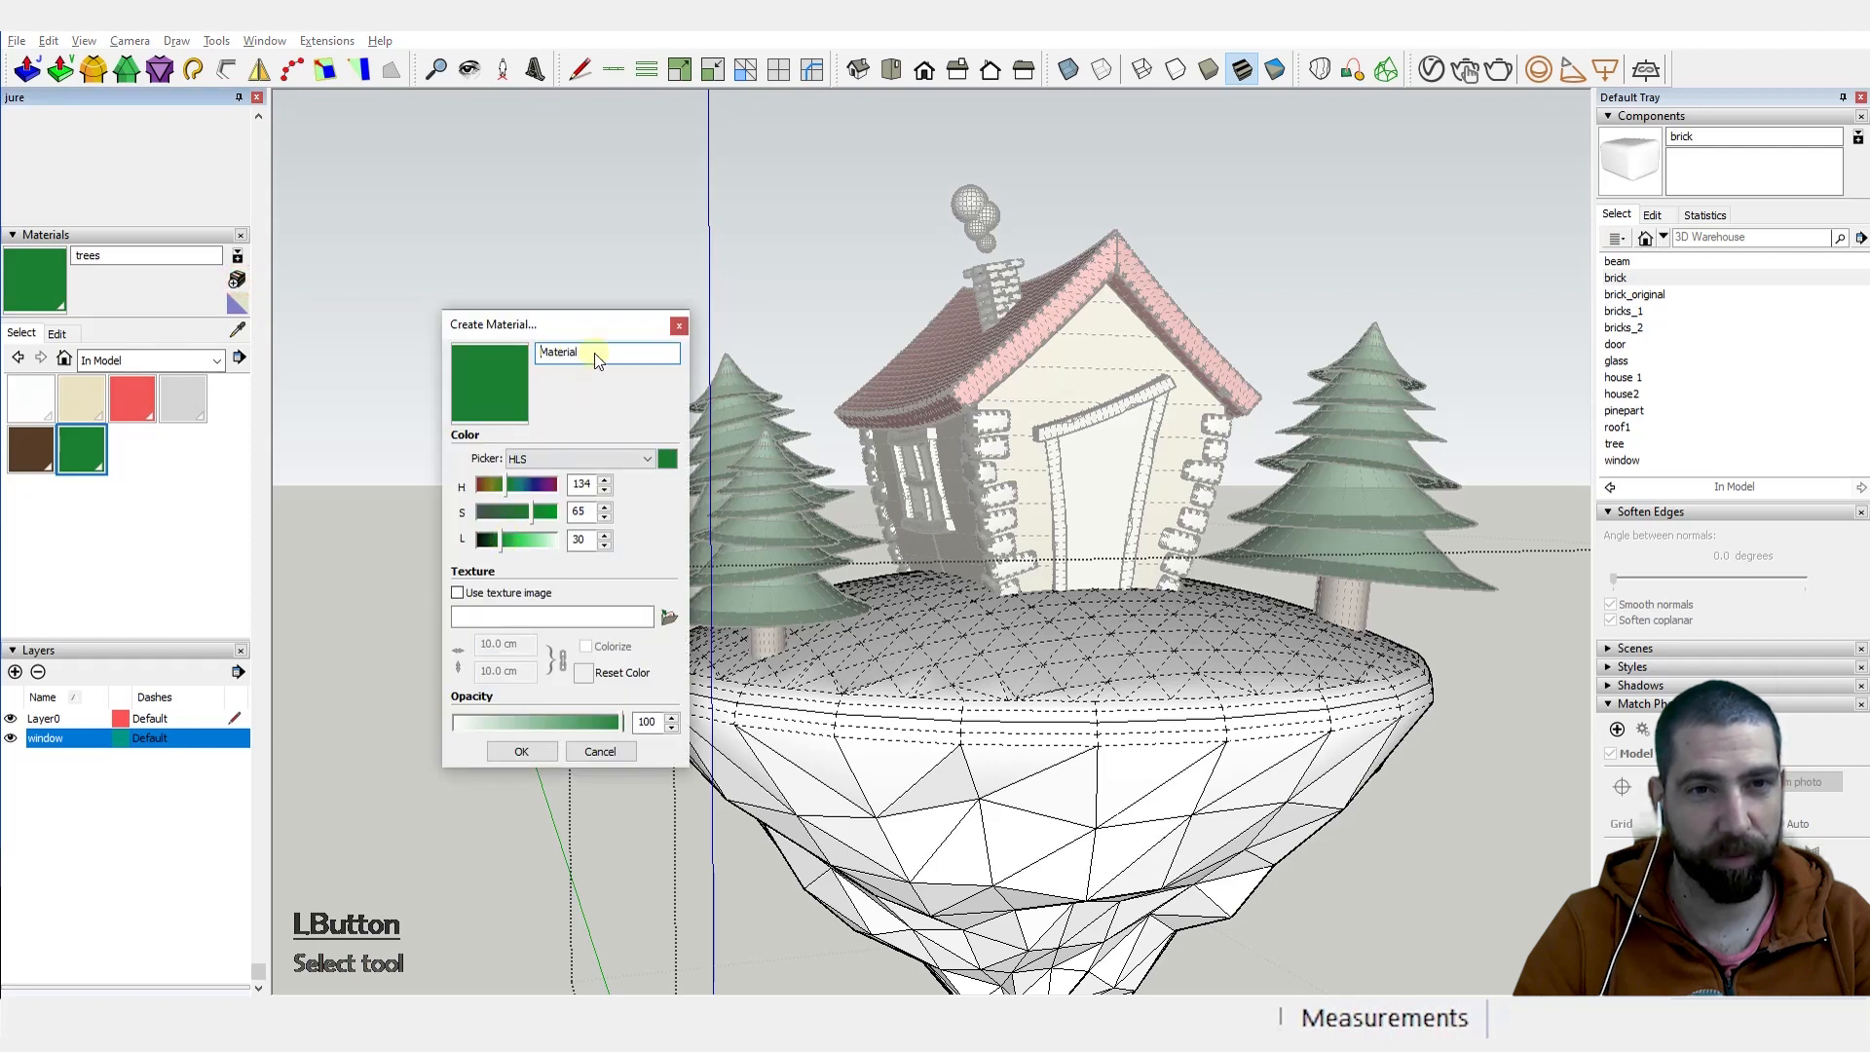
text(gr)
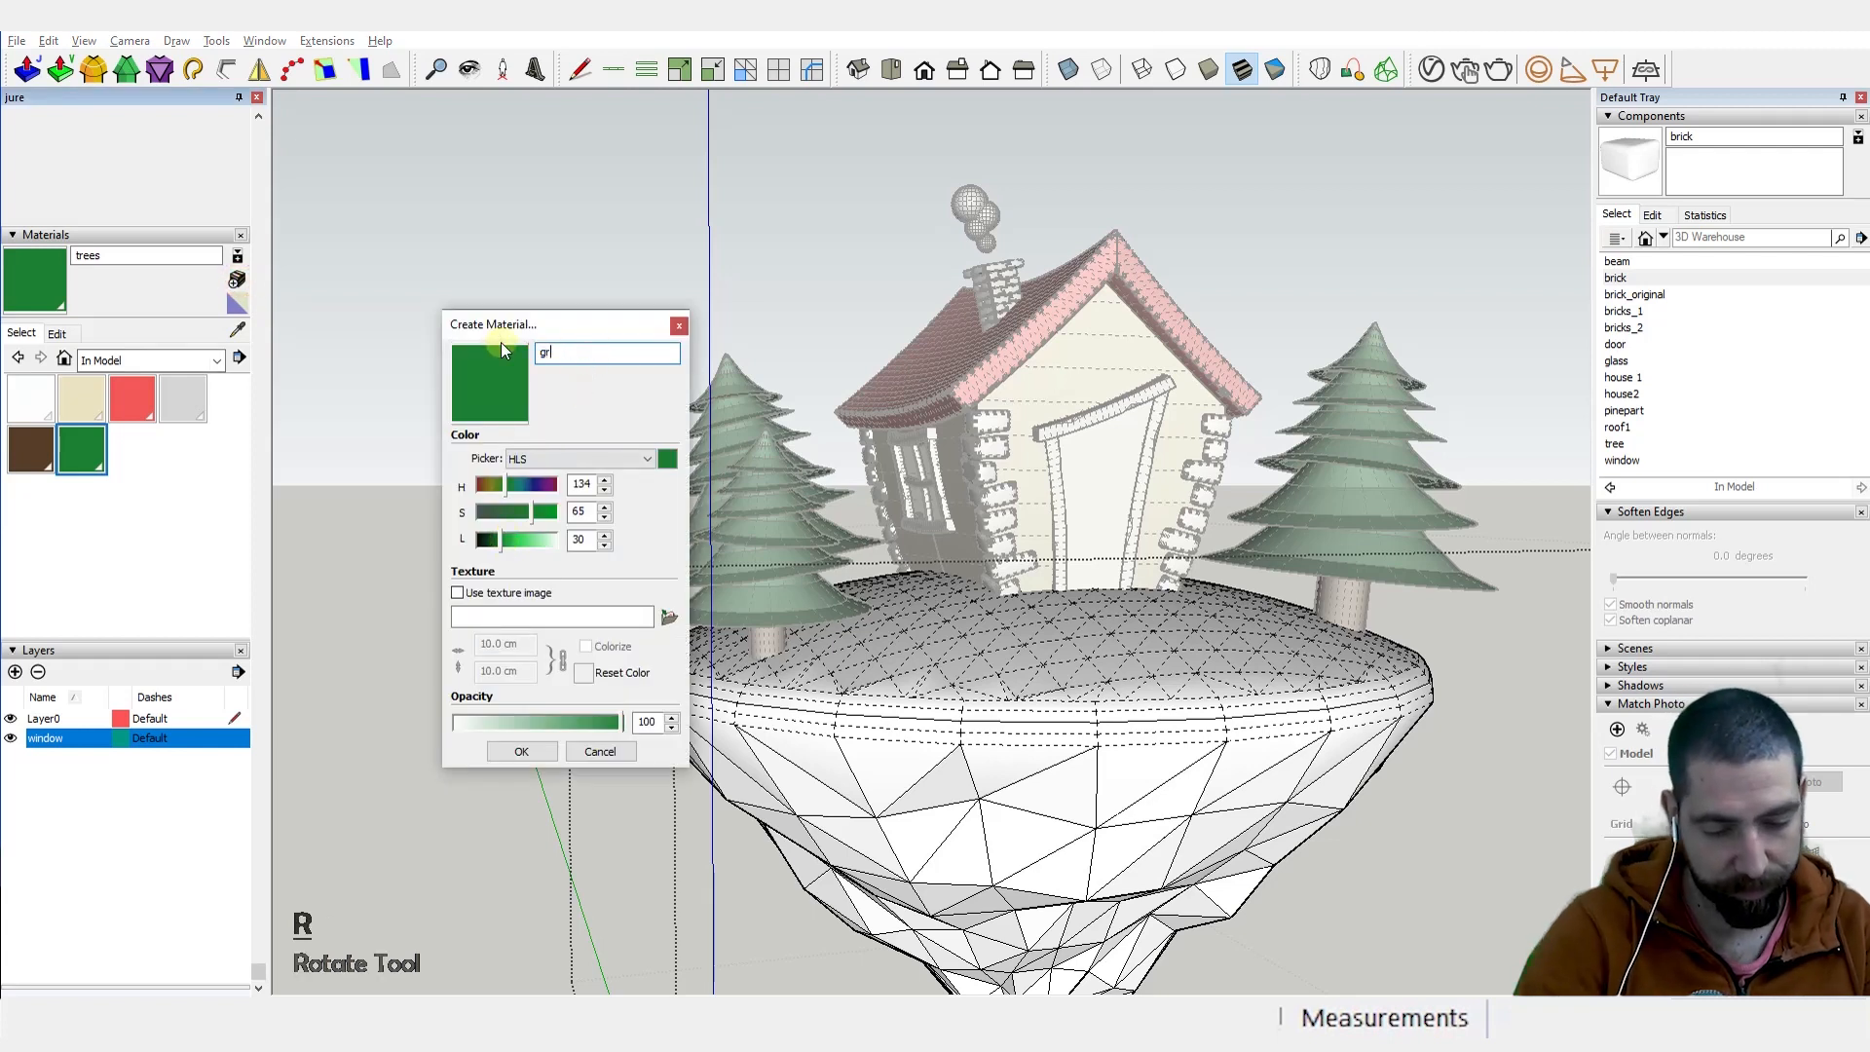
text(ee)
key(BackSpace)
key(BackSpace)
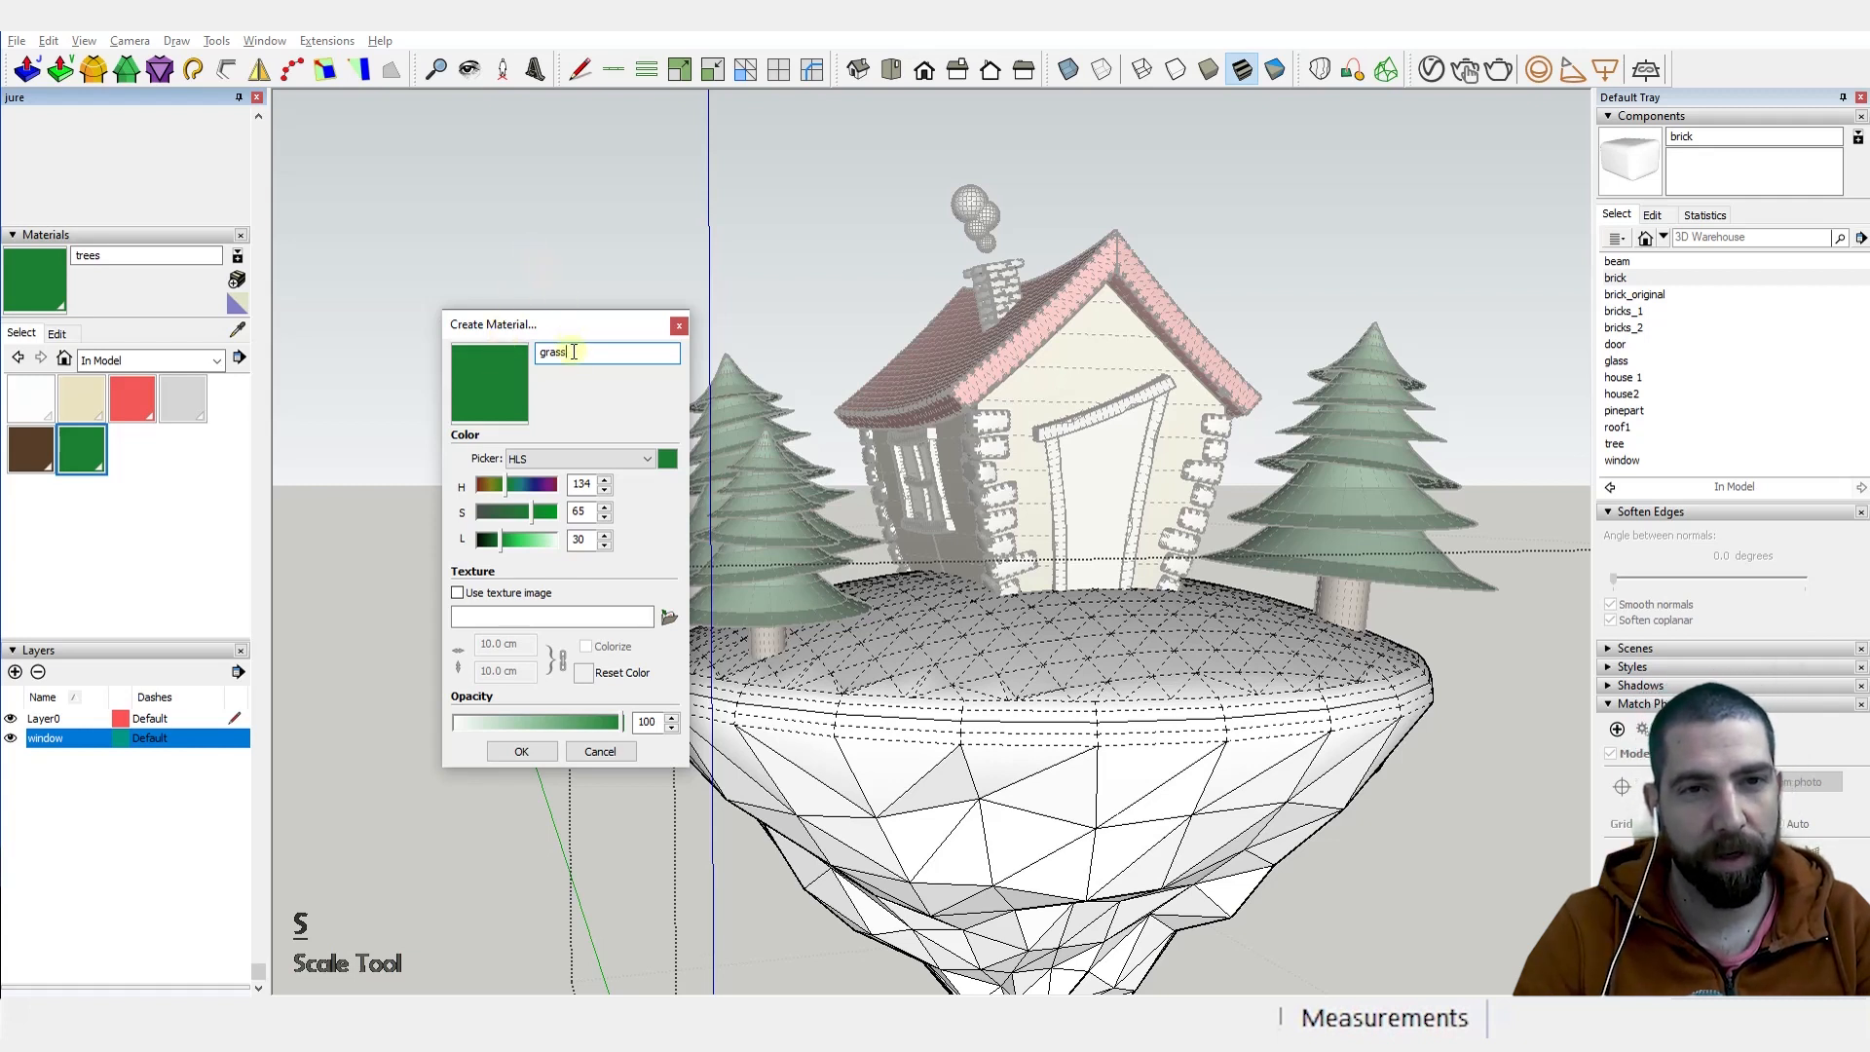
drag(496, 544, 499, 540)
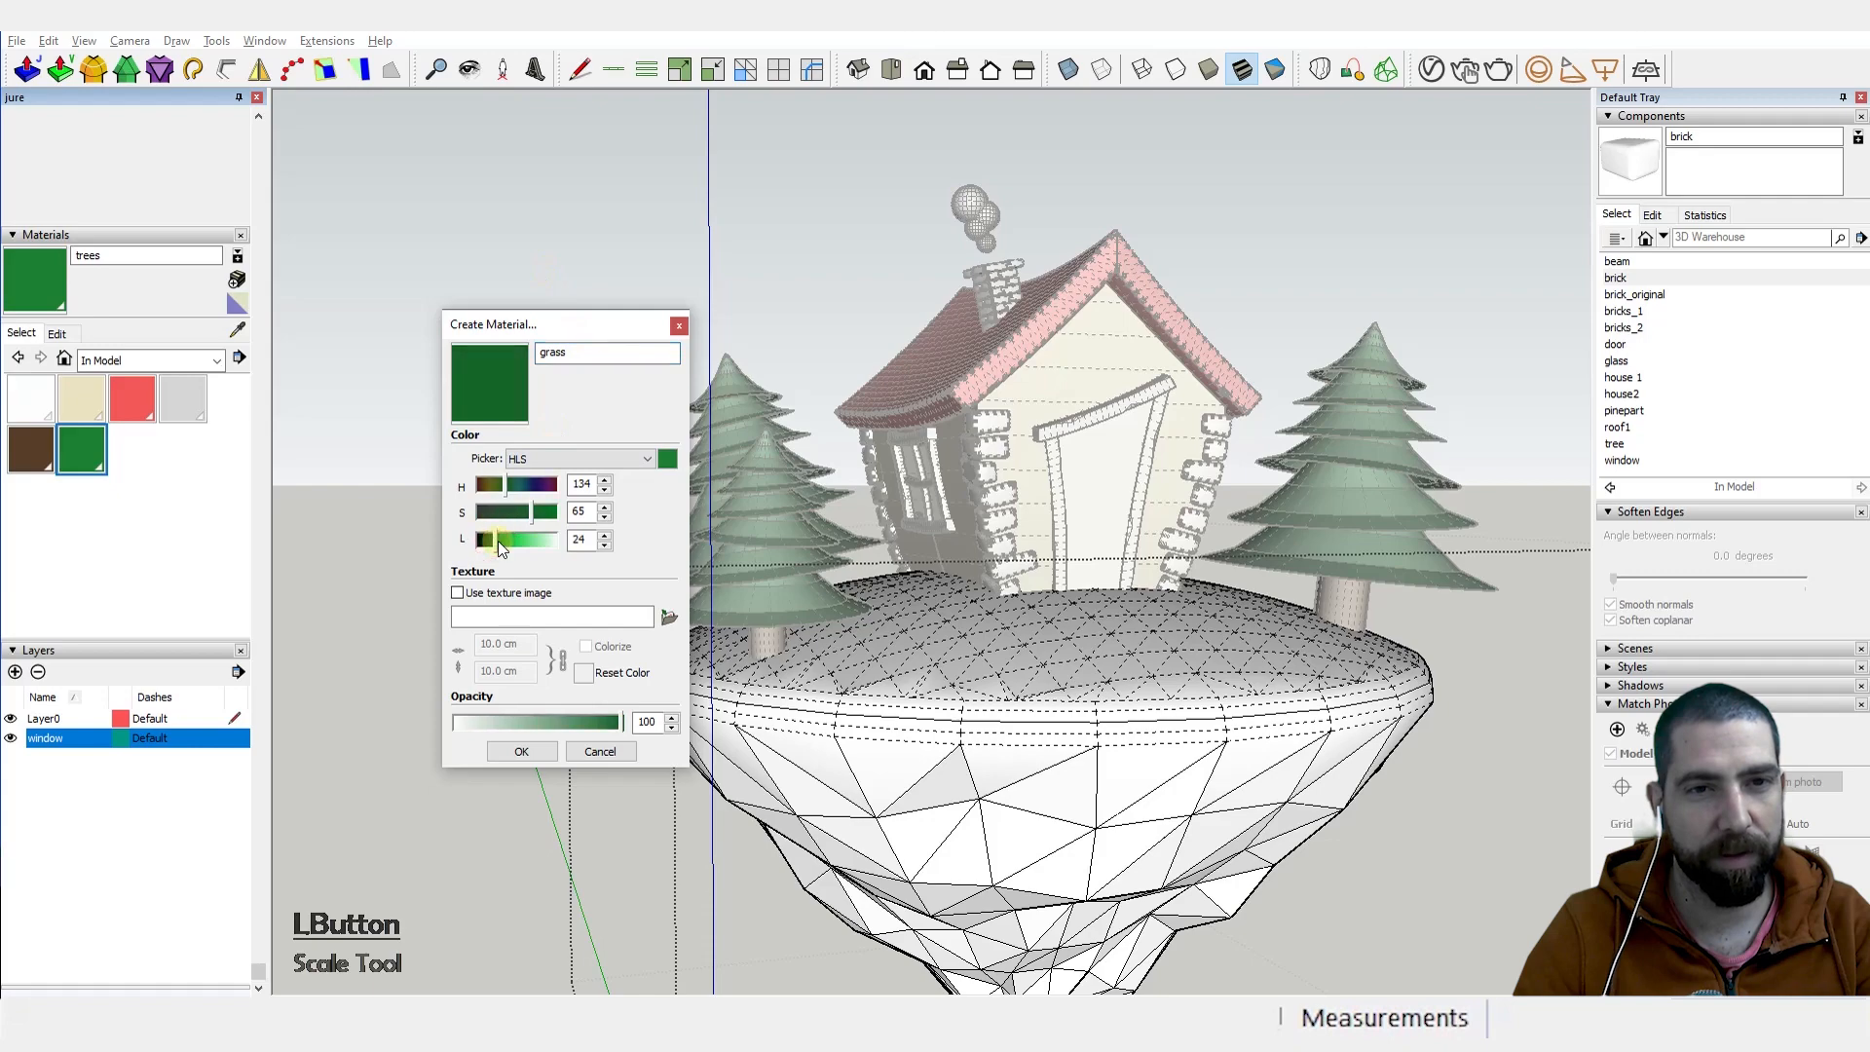
click(521, 750)
Step: Turn off the hidden geometry display, paint the island's top surface with the grass material and close the island
scroll(1102, 668, up, 5)
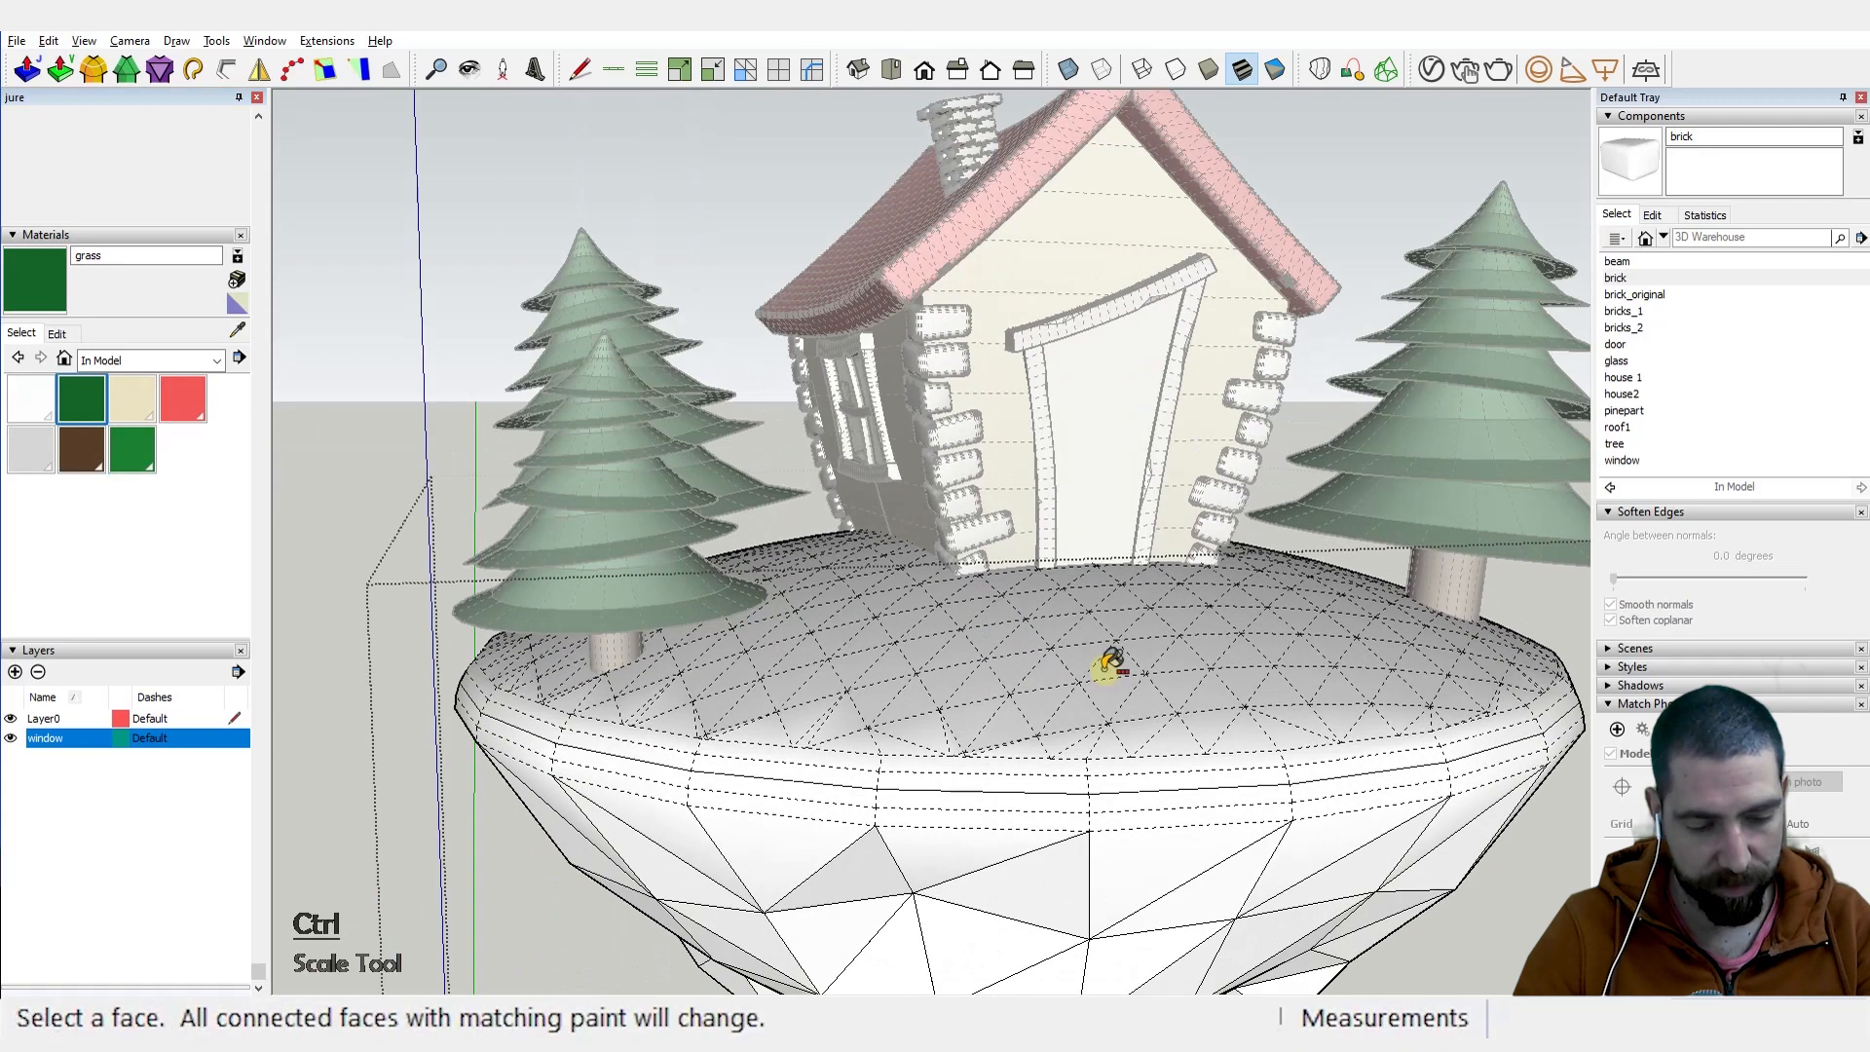
key(y)
double_click(1061, 673)
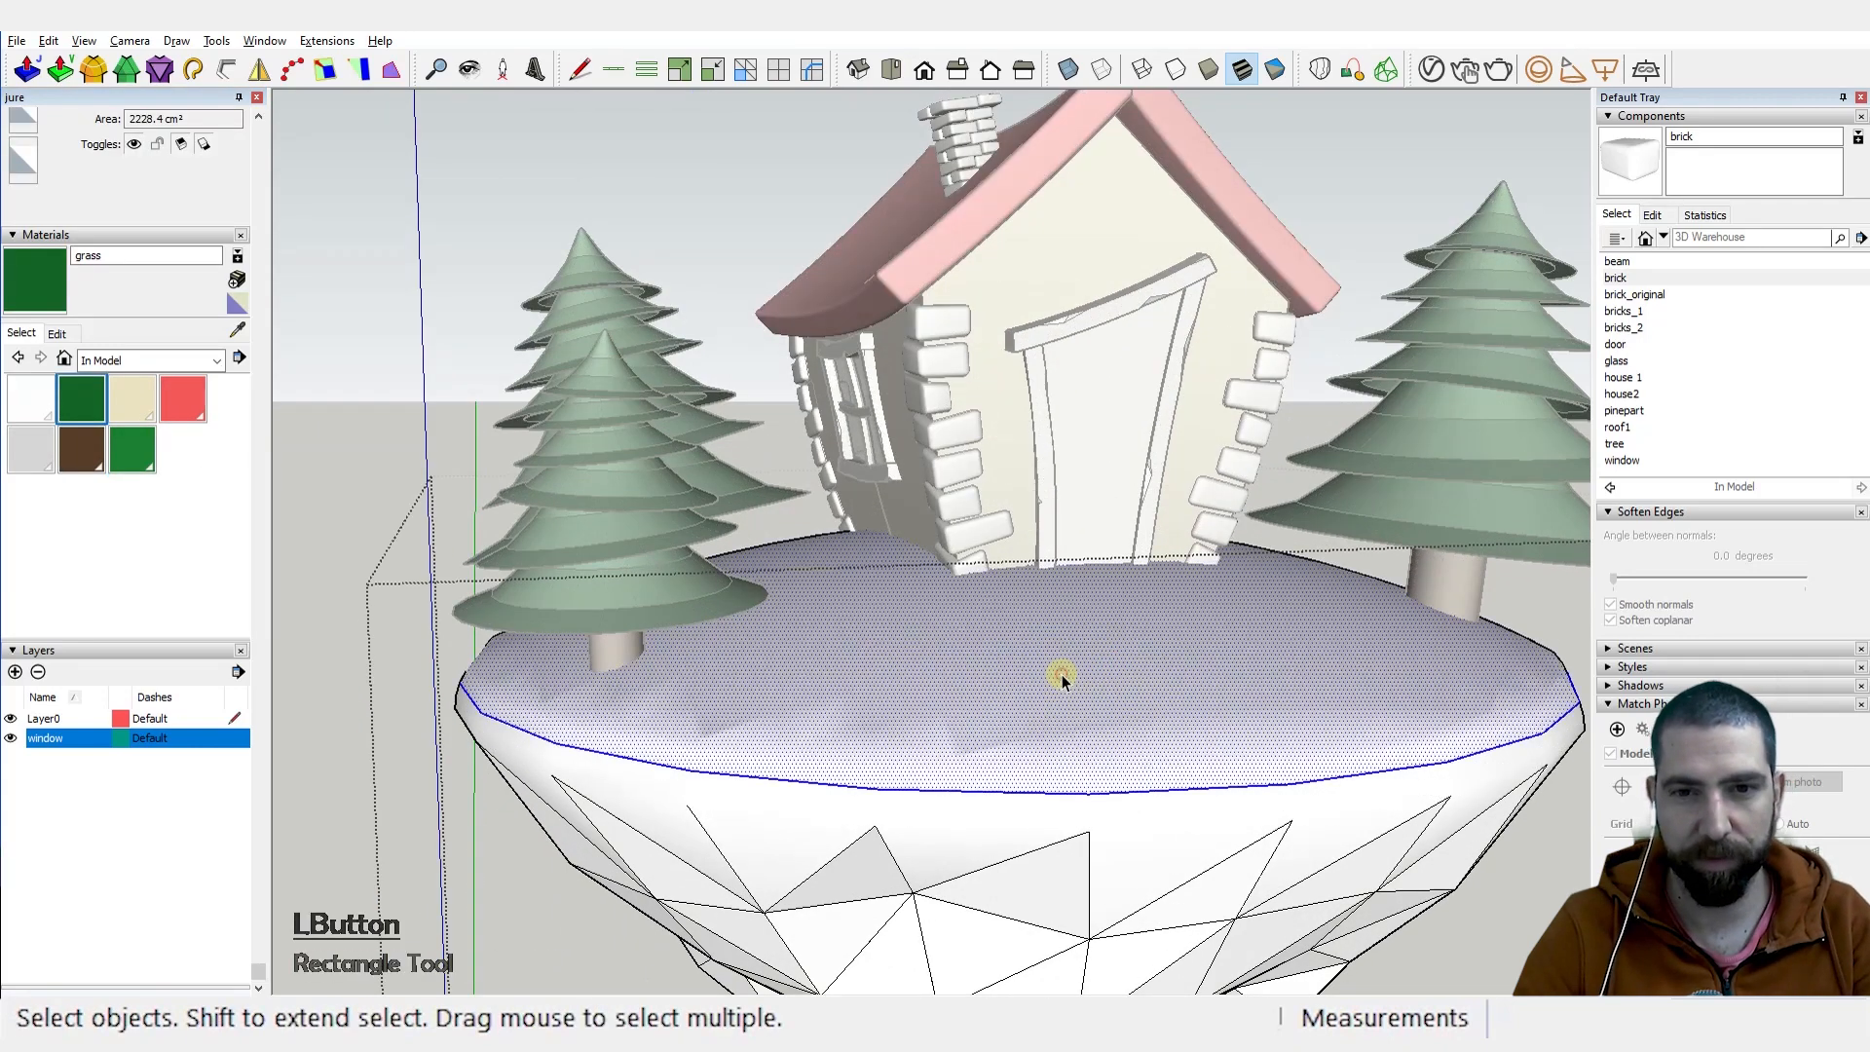
click(1084, 689)
key(b)
click(1081, 685)
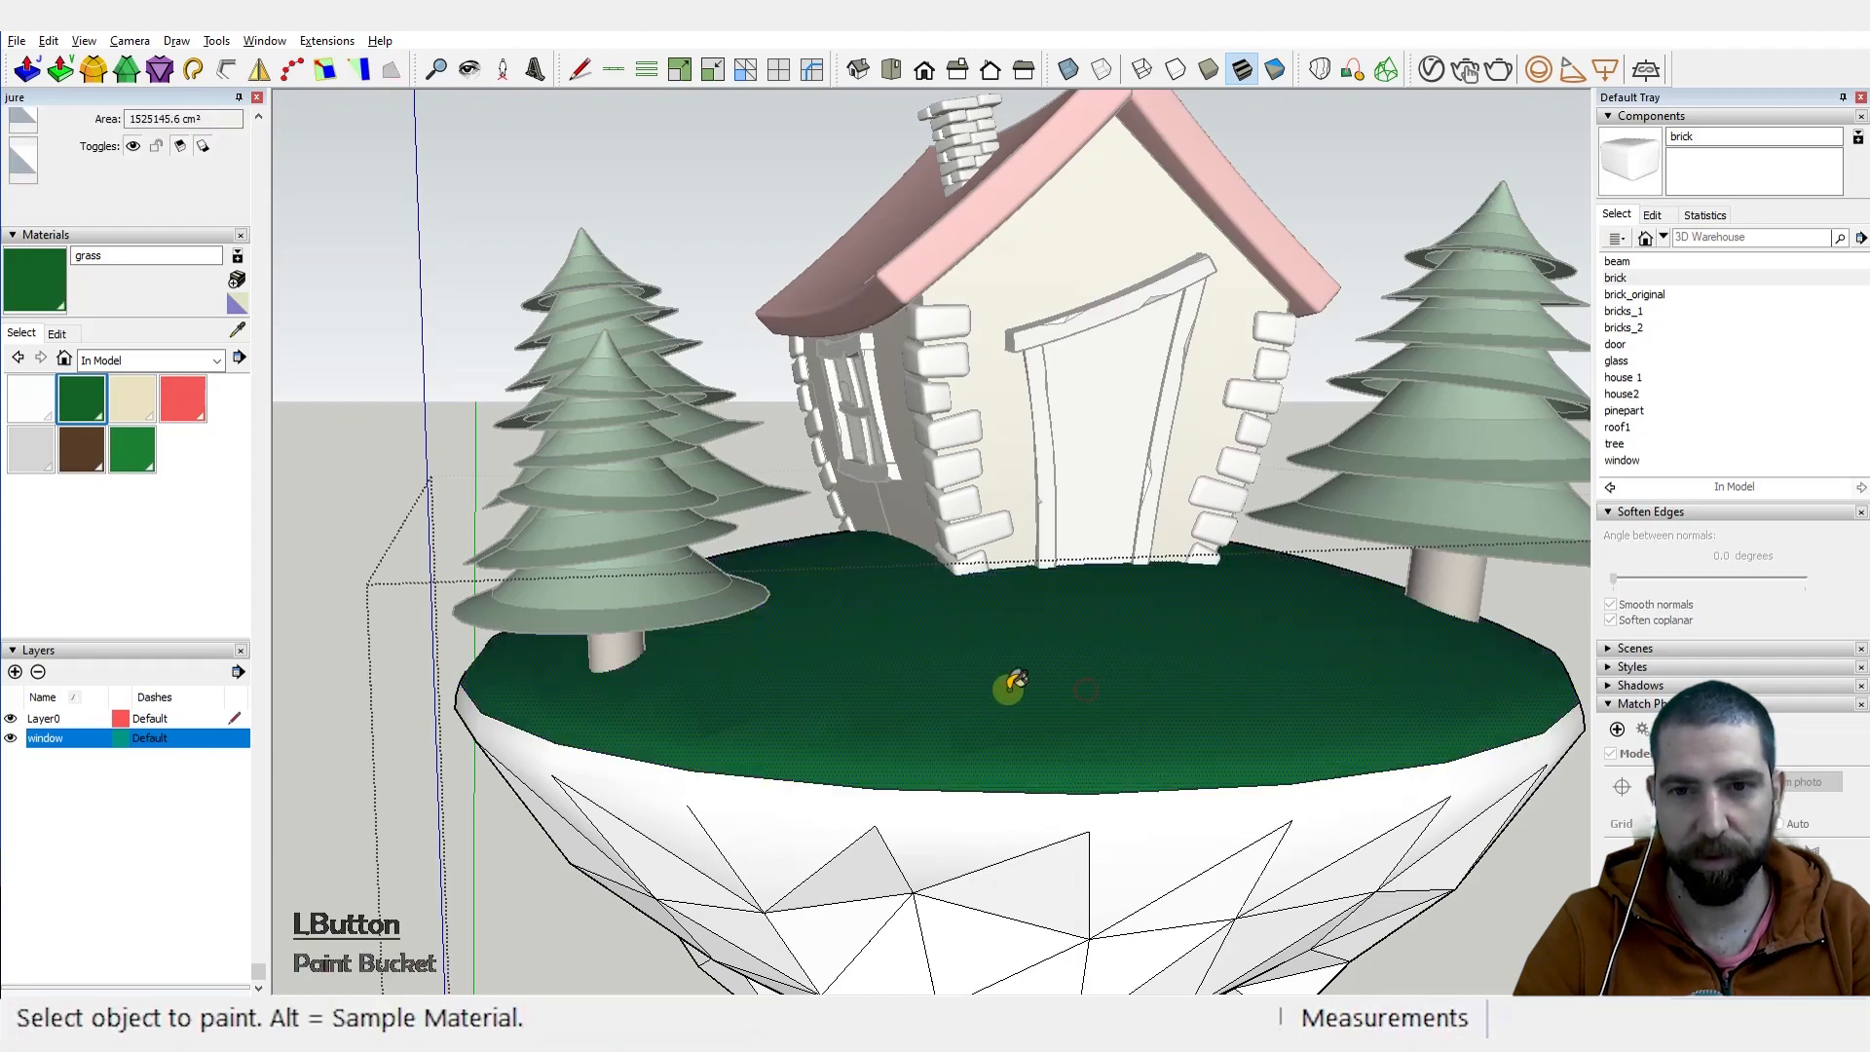
key(ctrl+1)
click(1357, 313)
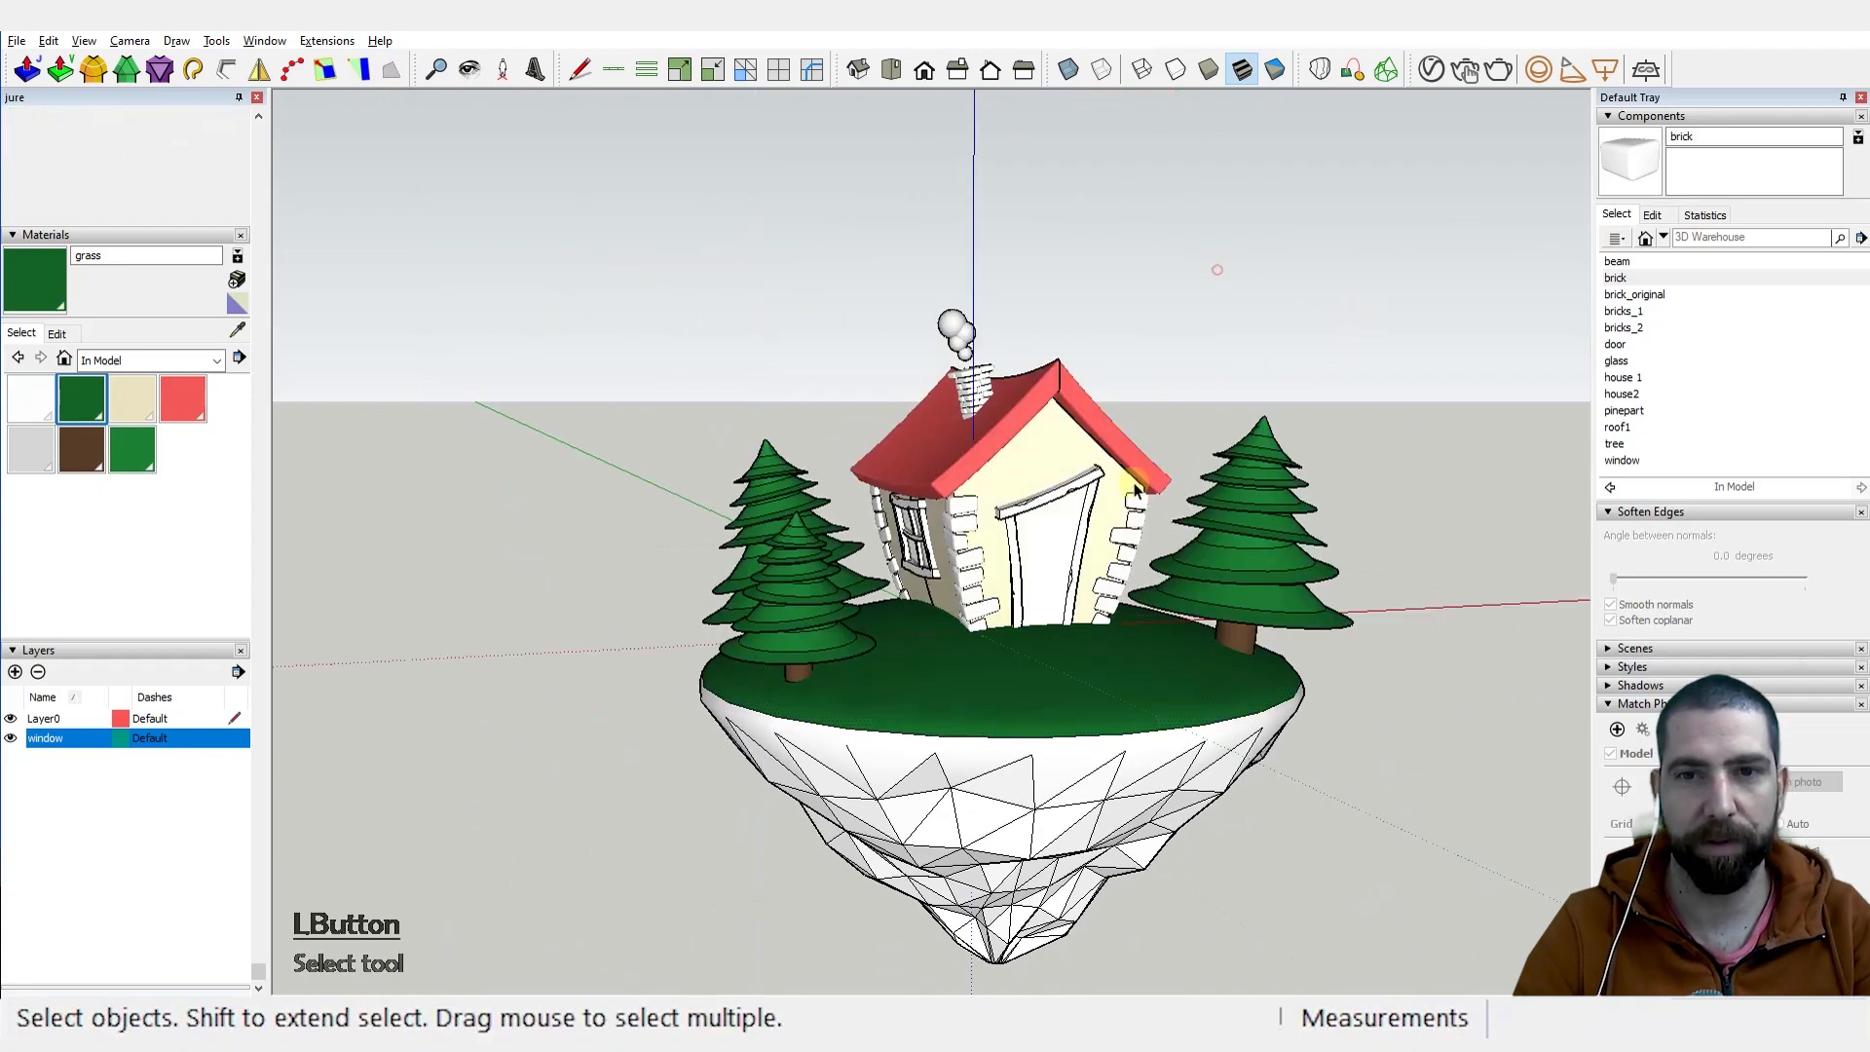
Step: Examine the coloured house, trees and grass from several angles and distances
middle_drag(1357, 313, 1194, 546)
scroll(1066, 473, up, 5)
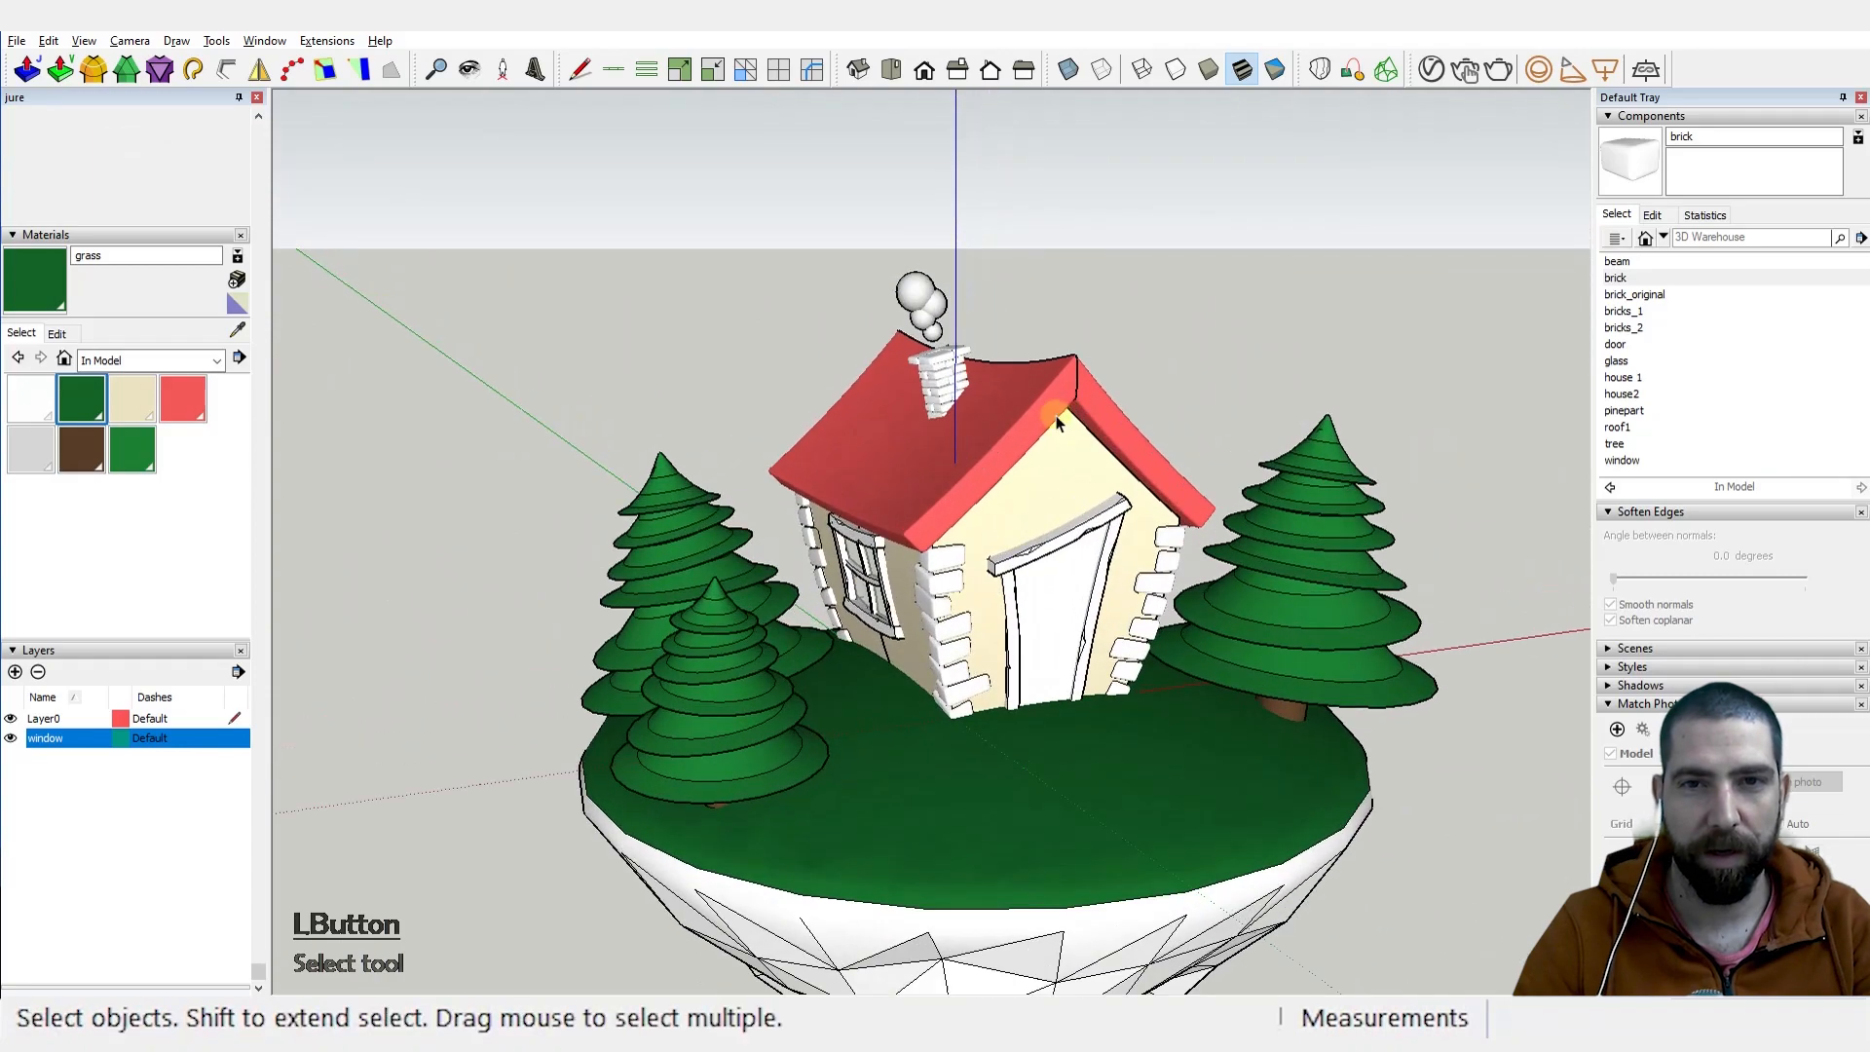
scroll(1066, 474, down, 6)
middle_drag(1067, 473, 881, 424)
scroll(941, 359, up, 5)
scroll(882, 424, up, 5)
scroll(745, 336, down, 7)
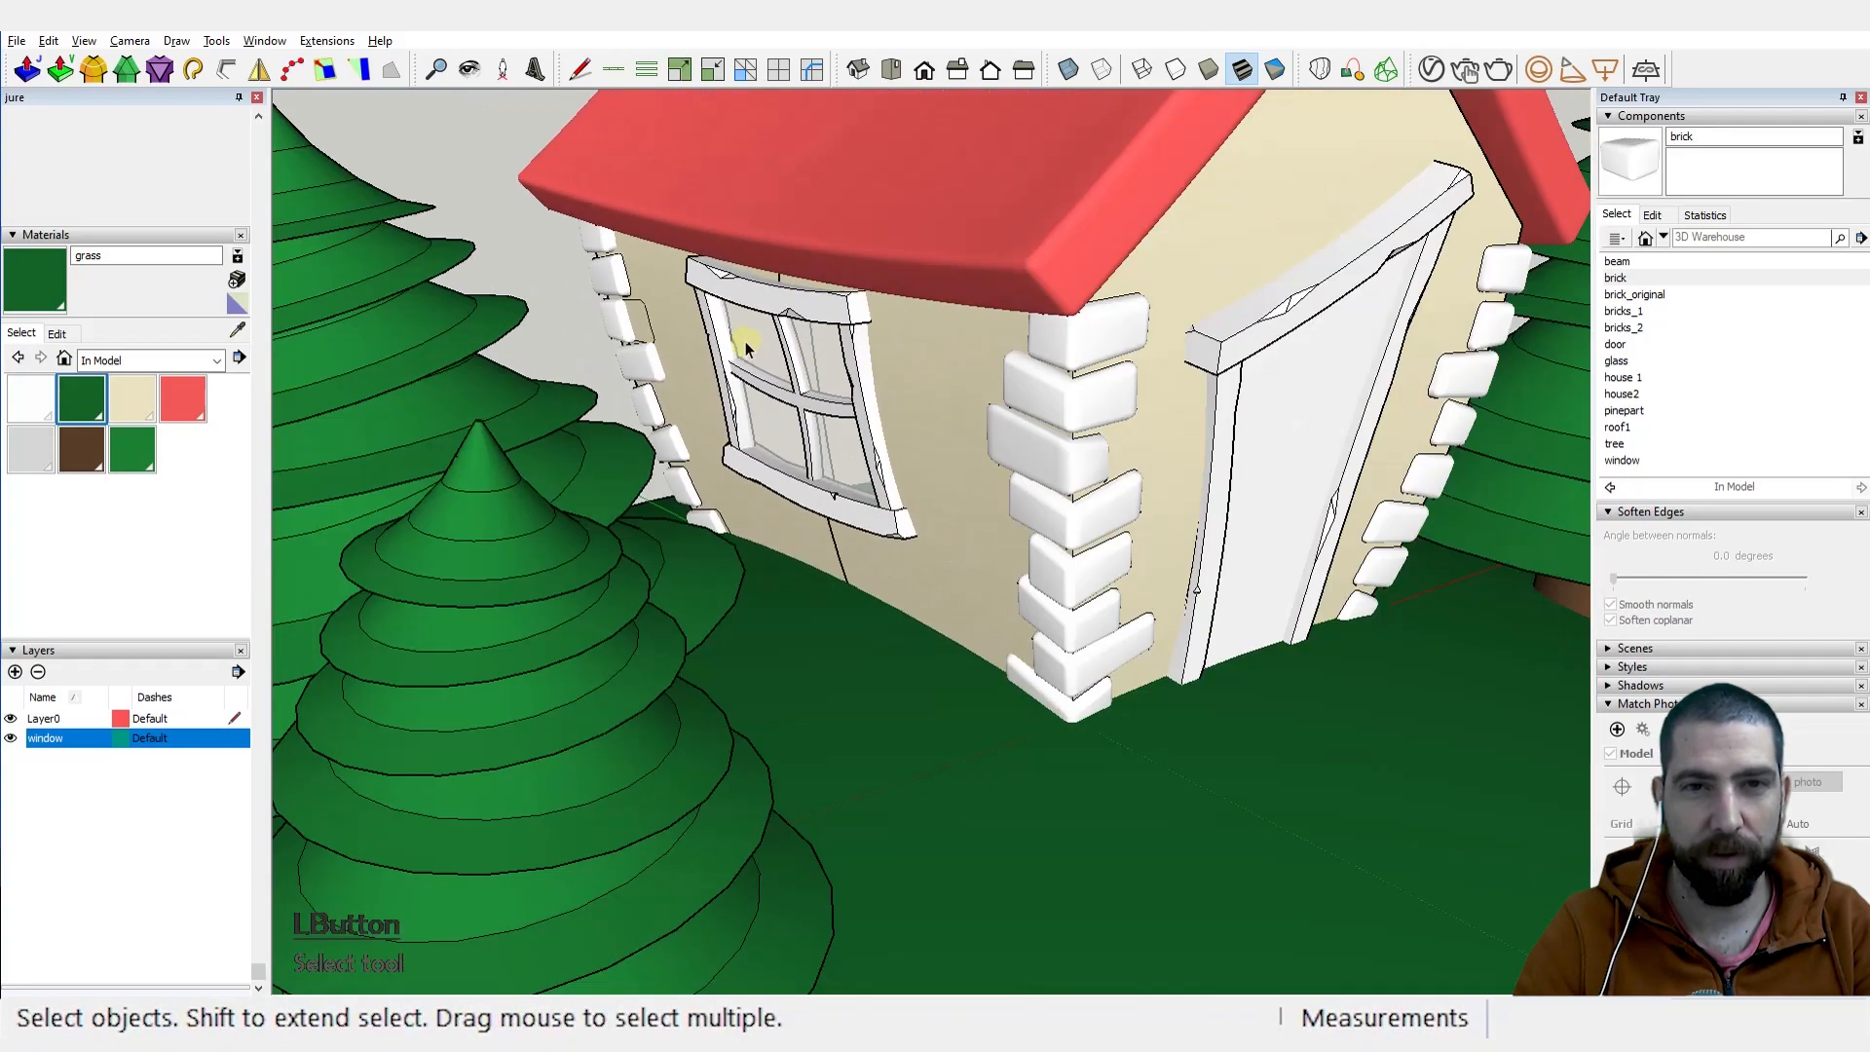
middle_drag(755, 349, 911, 493)
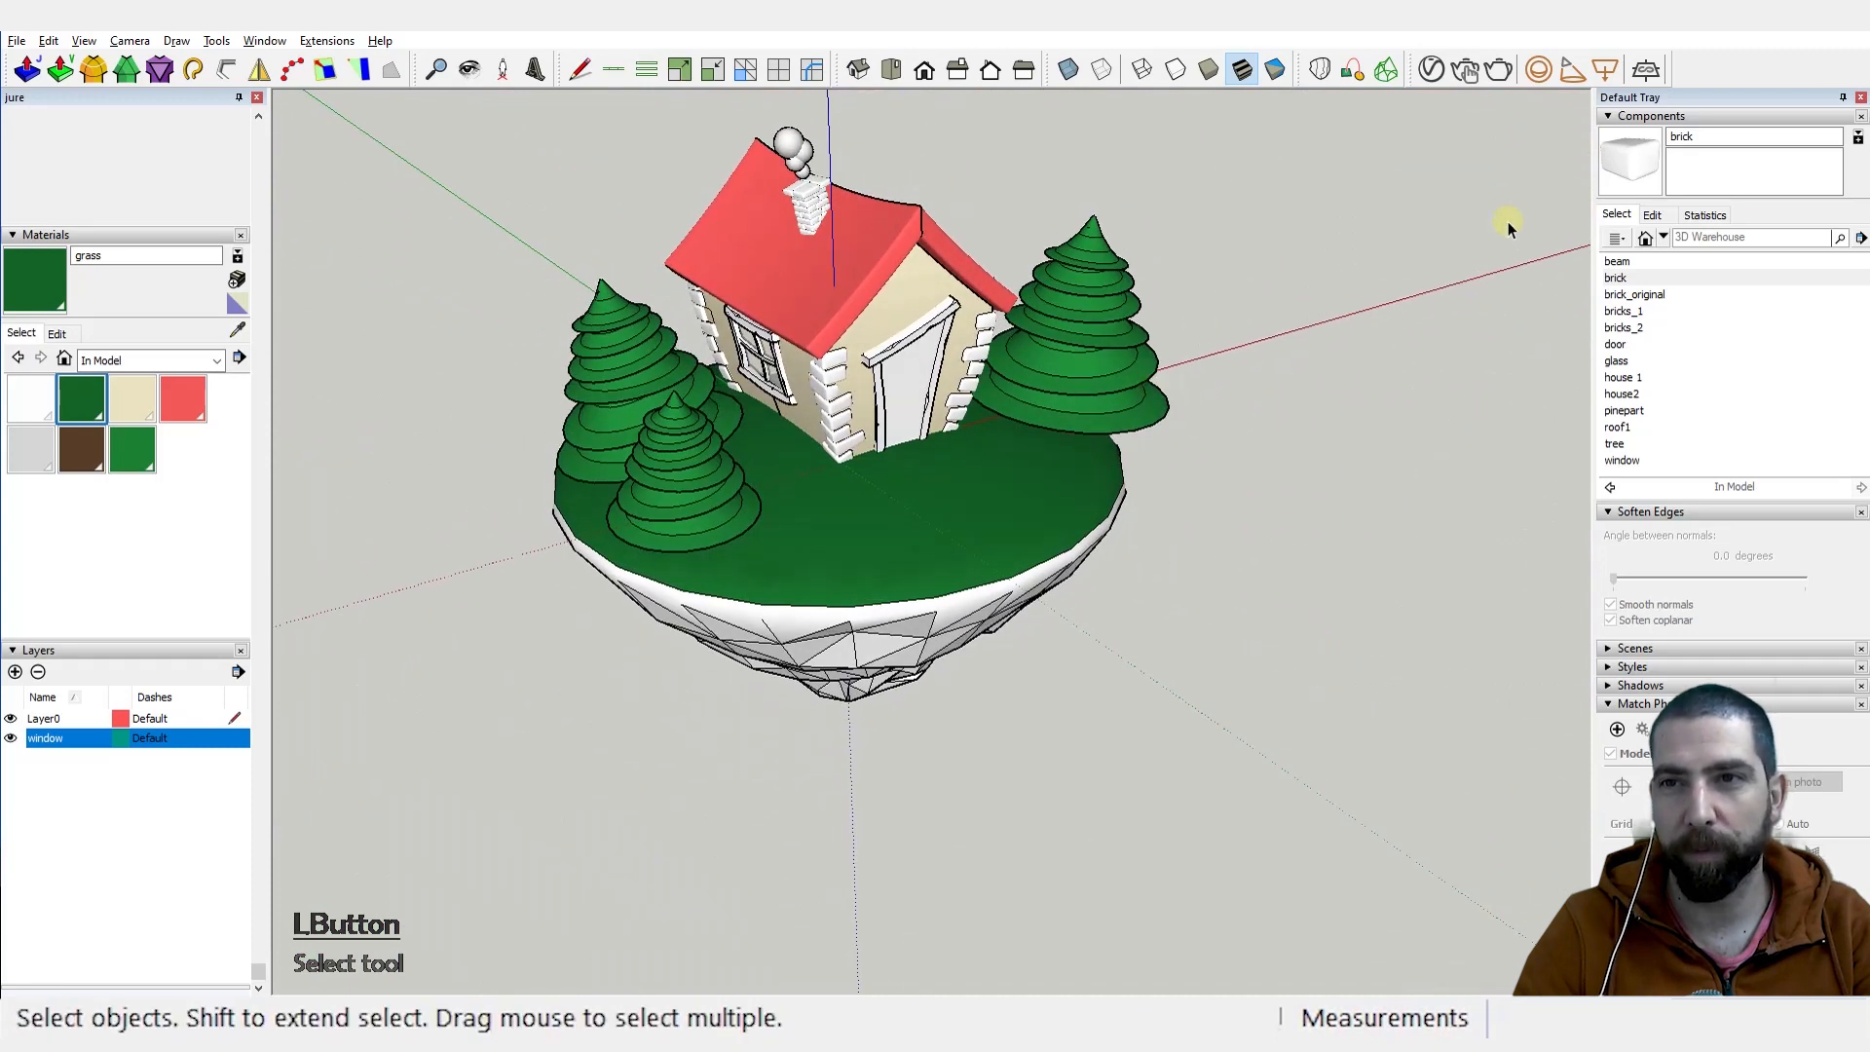
click(1619, 280)
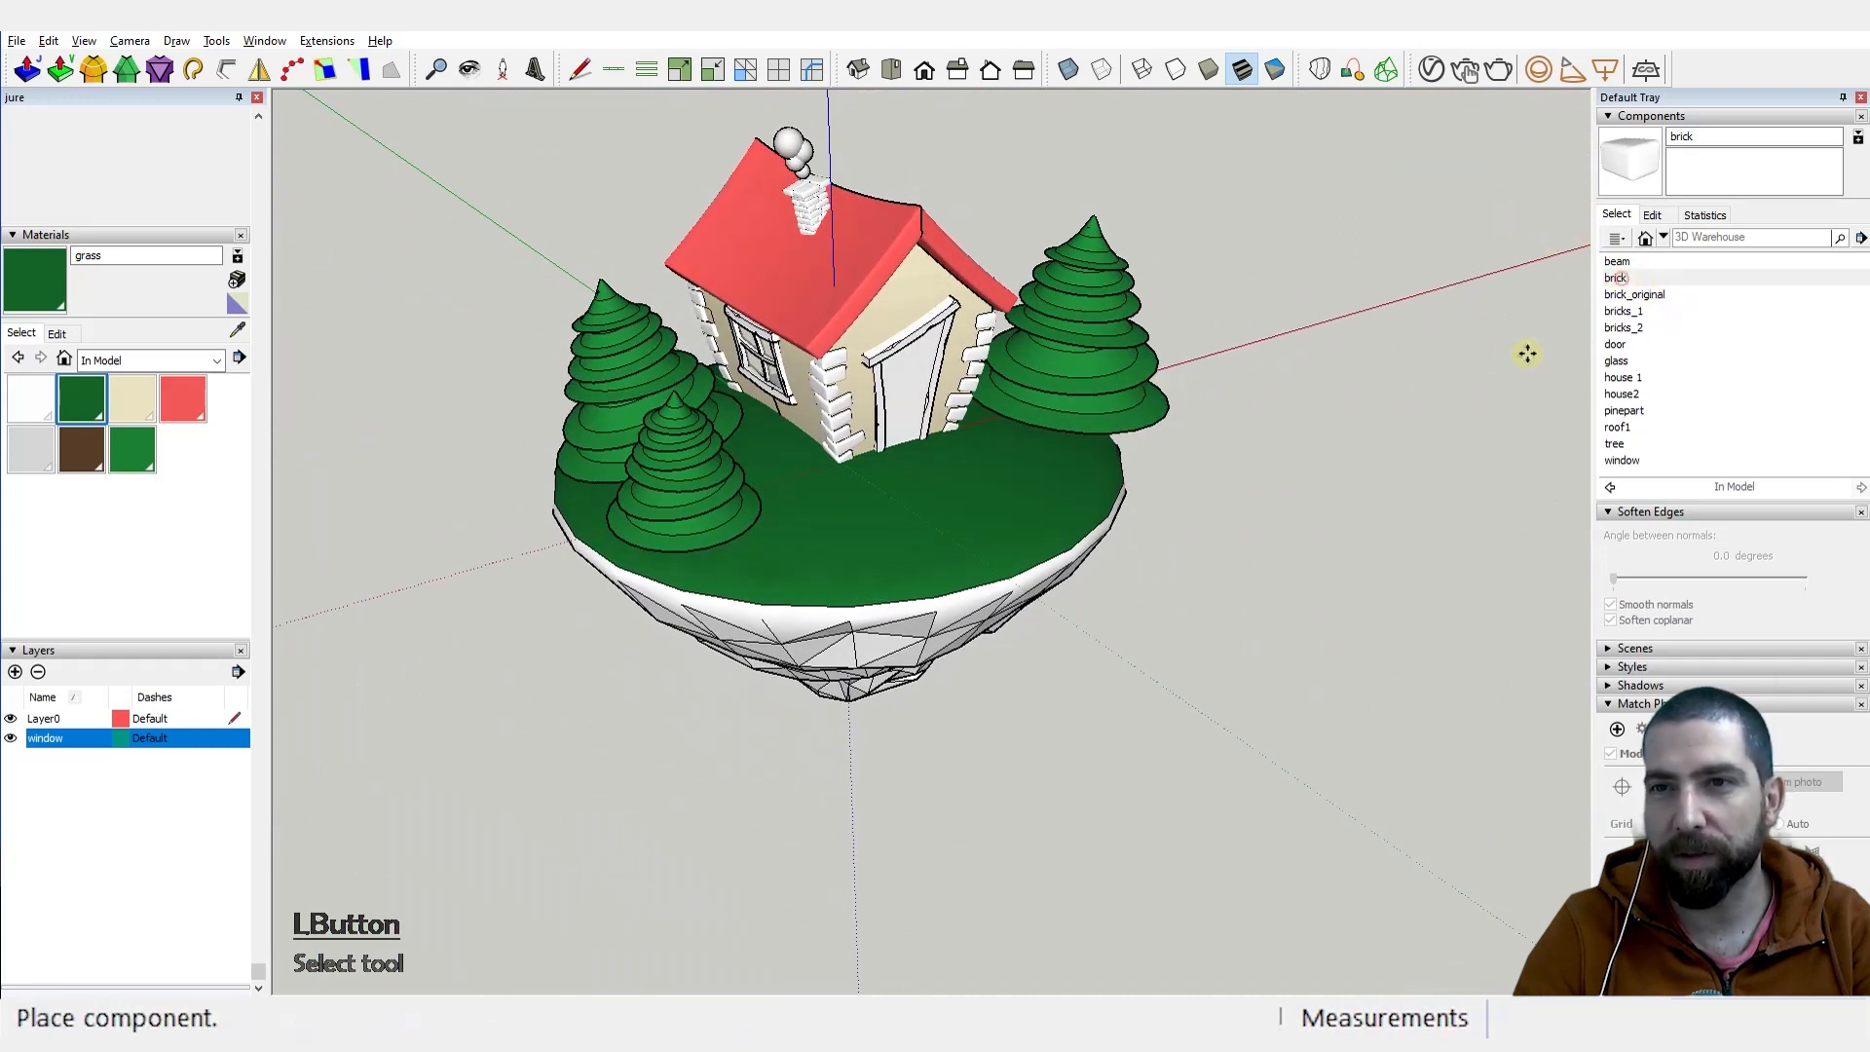
click(1113, 665)
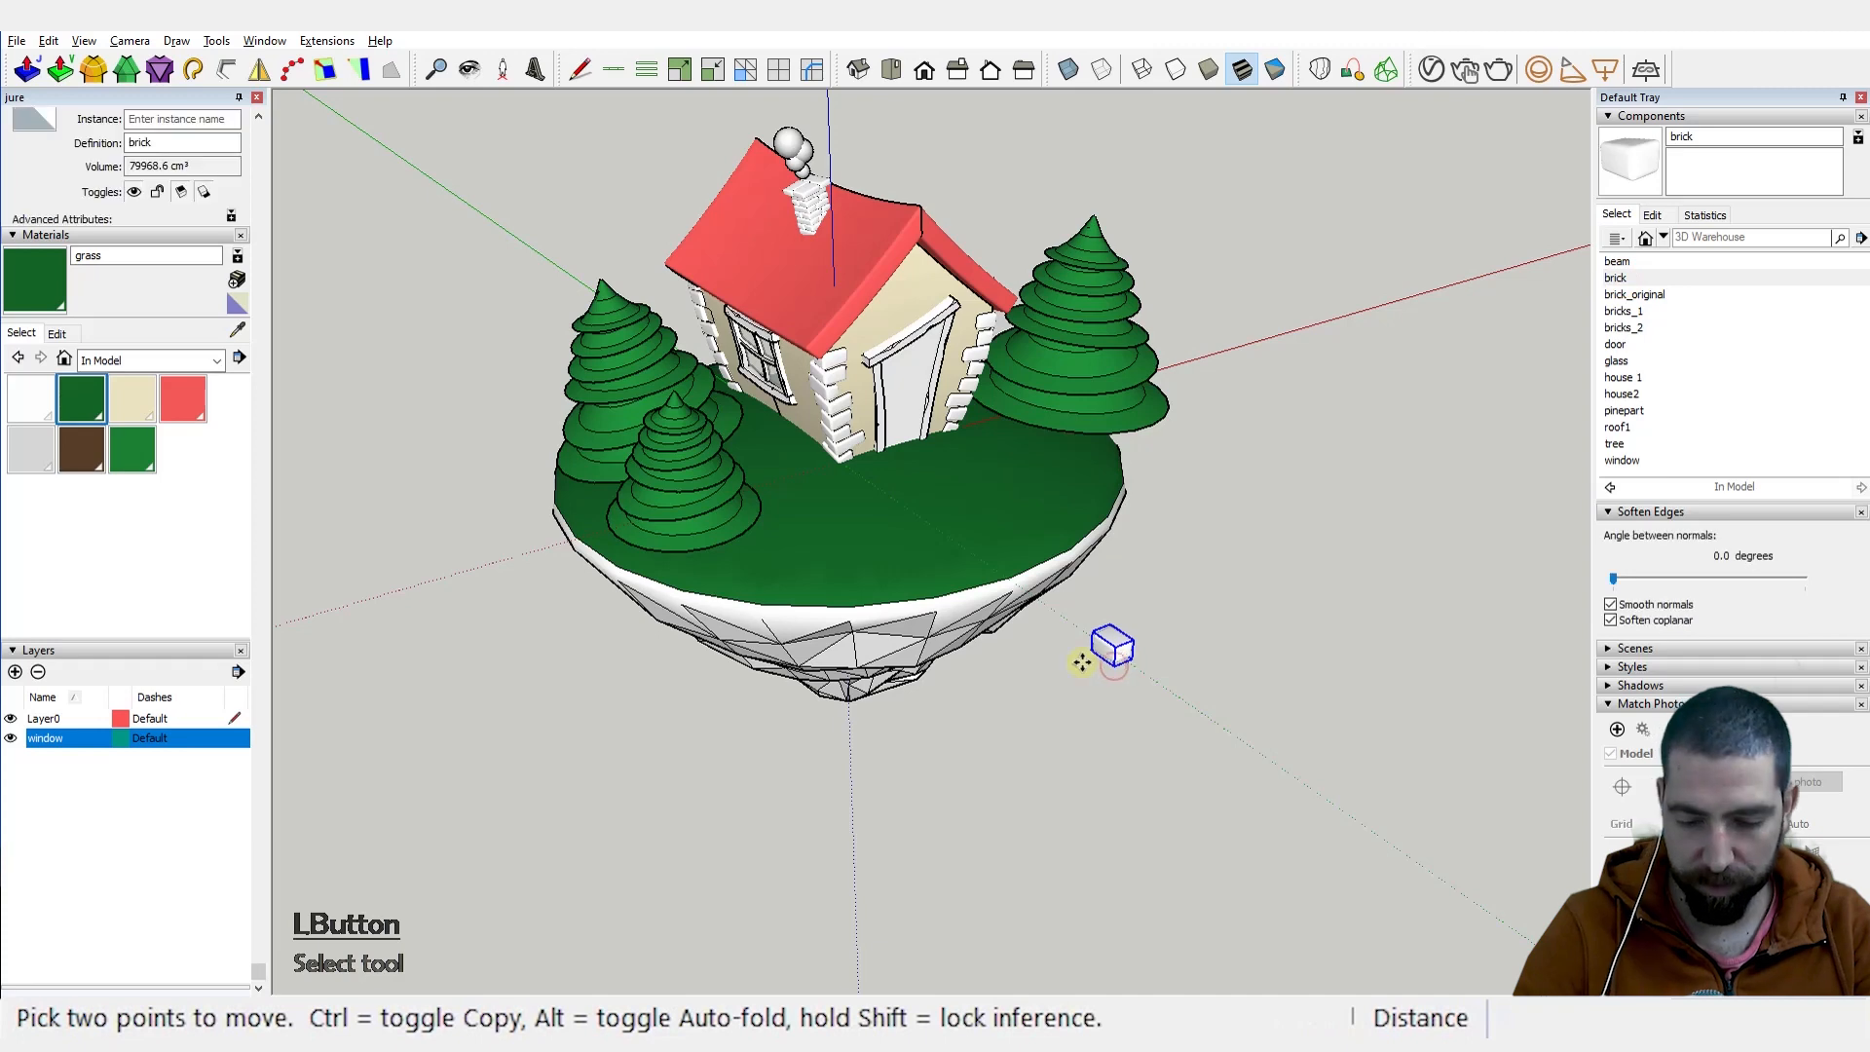
key(Delete)
Step: Place a copy of the beam component on the empty ground beside the floating island
click(1617, 261)
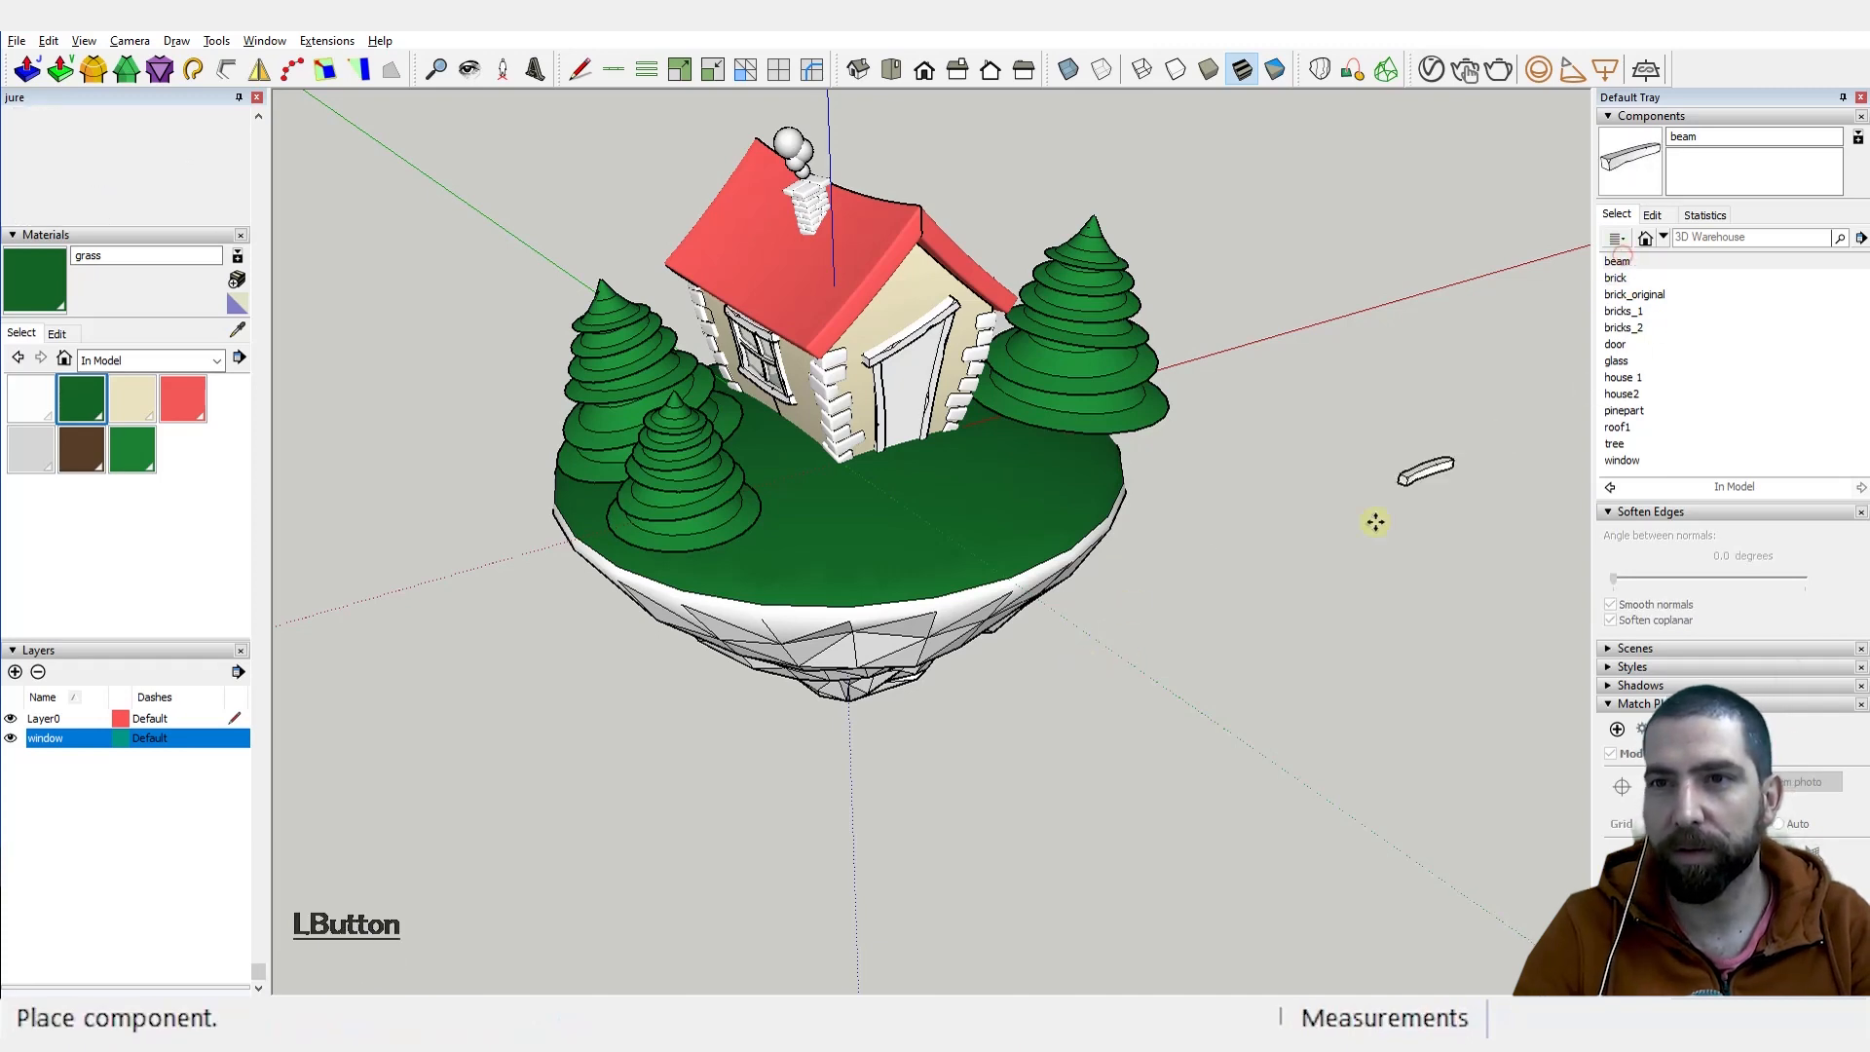
click(1066, 693)
scroll(1076, 698, up, 3)
scroll(1076, 698, up, 5)
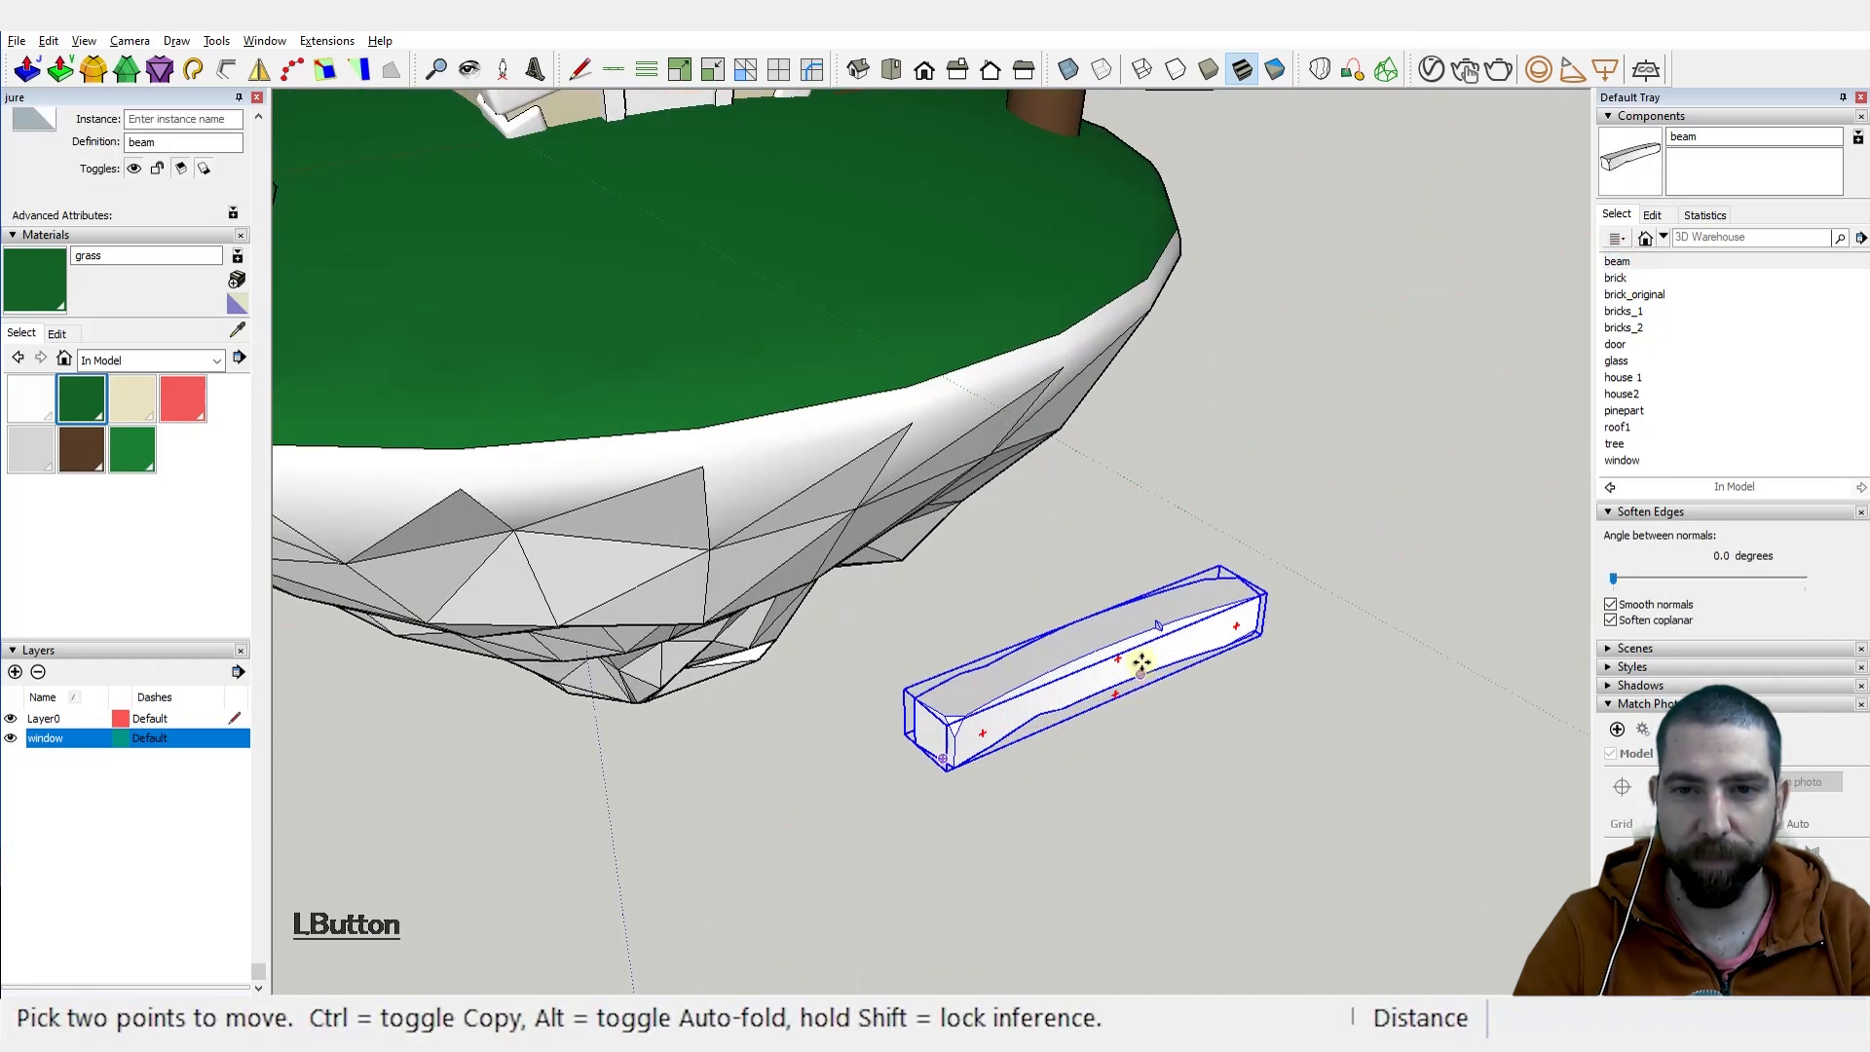
key(space)
mouse_move(1123, 663)
middle_down()
mouse_move(1077, 659)
mouse_move(1072, 684)
mouse_move(1099, 702)
mouse_move(1120, 682)
middle_up()
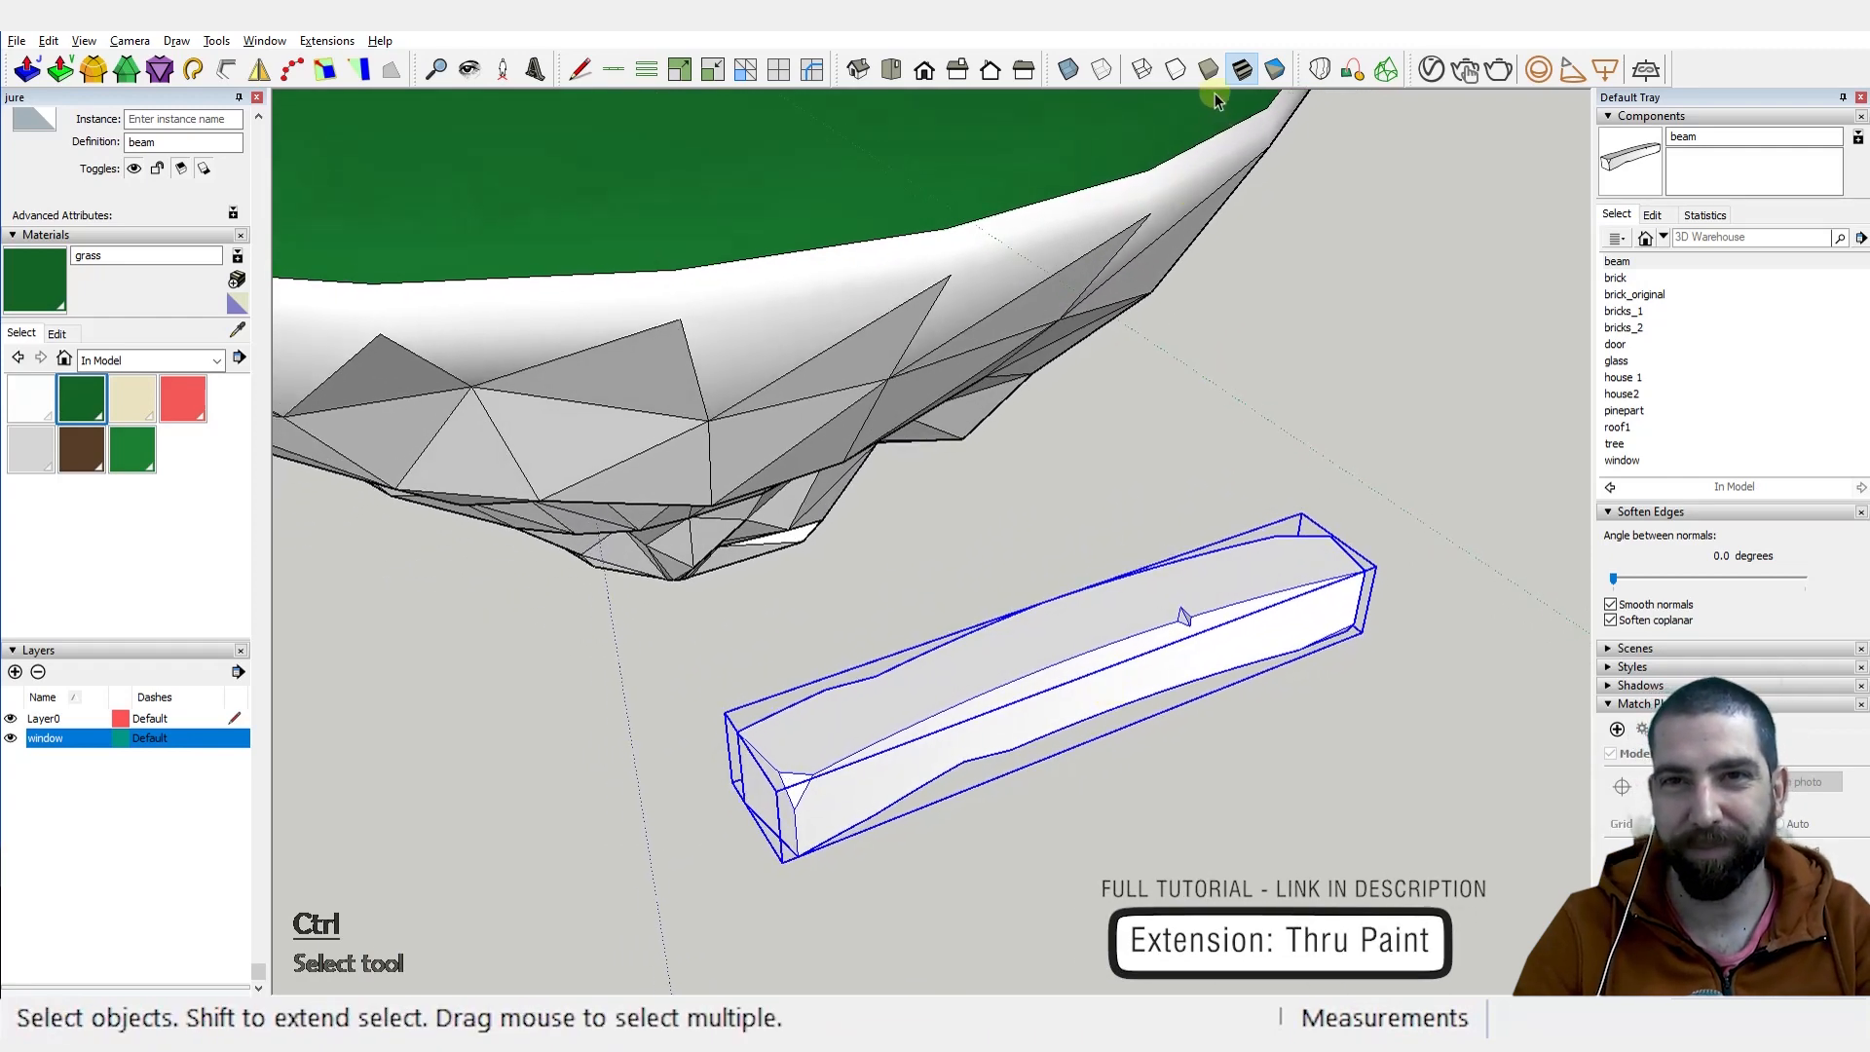
Step: Show the Fredo6 Tools toolbar and start its ThruPaint tool
right_click(1209, 70)
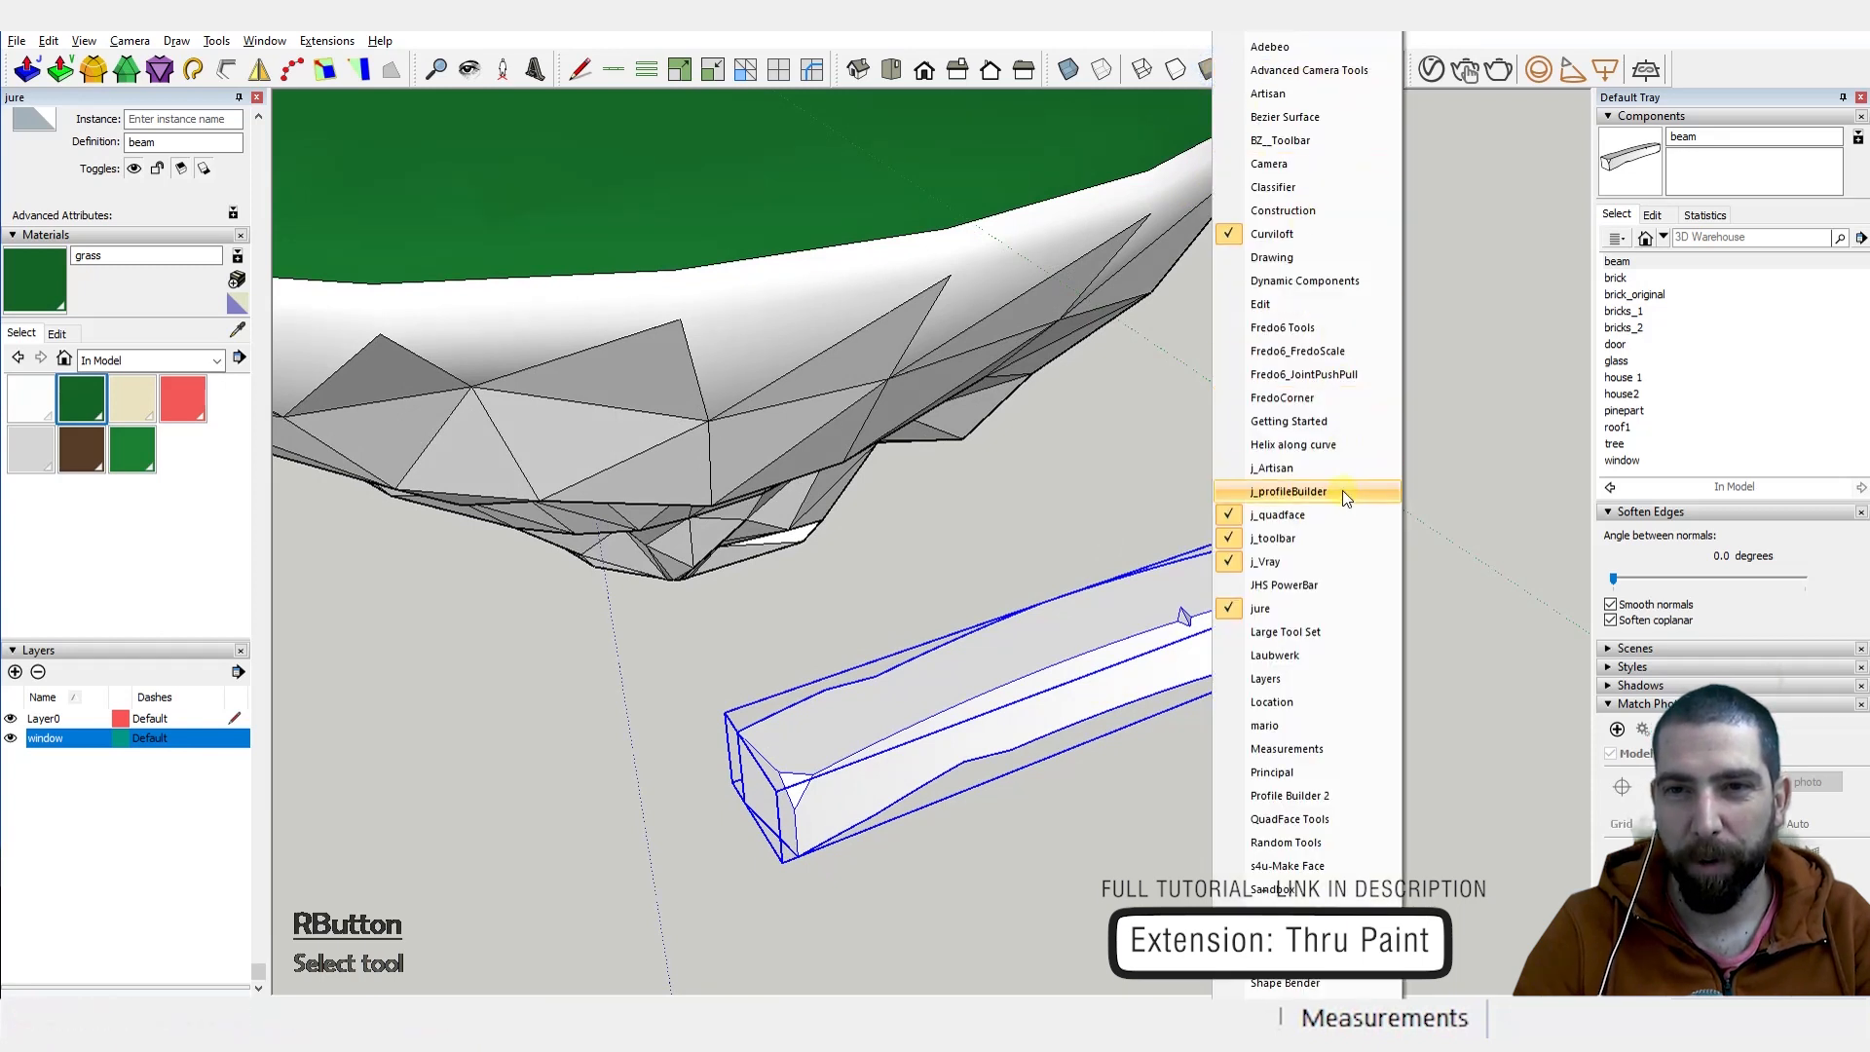
click(1311, 330)
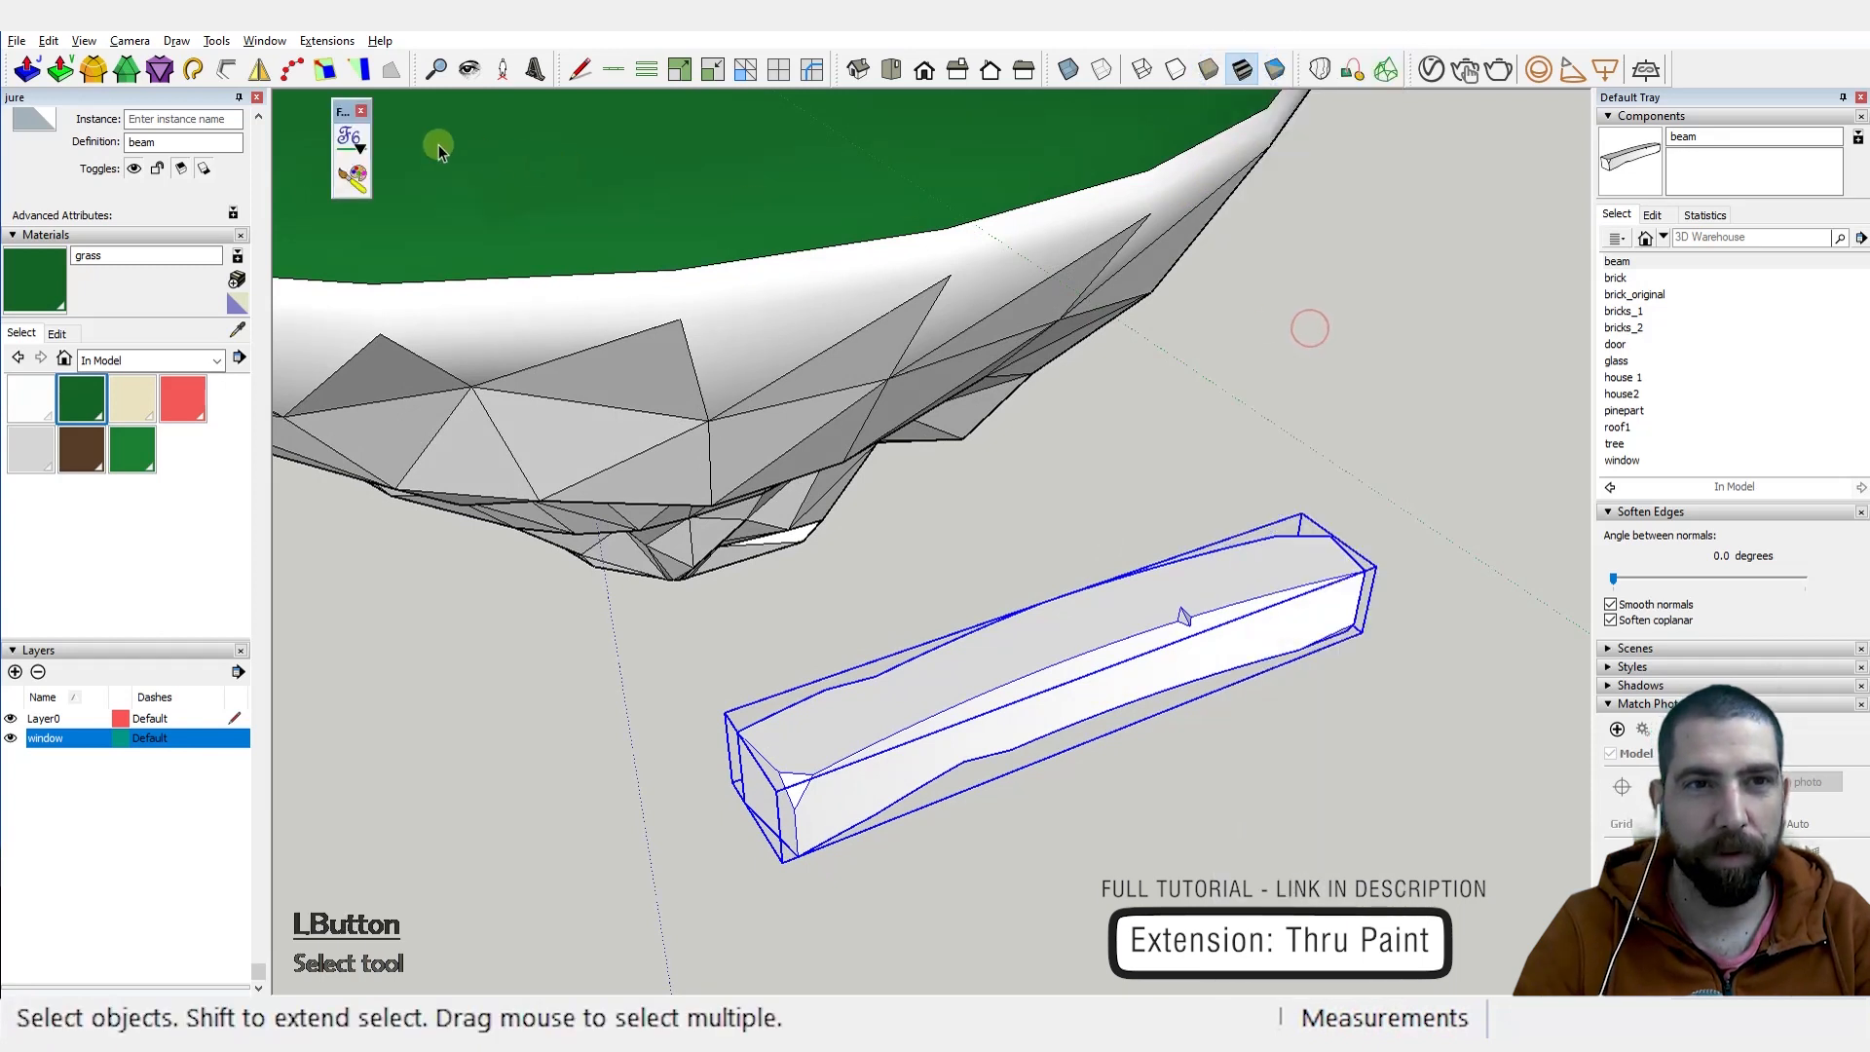
drag(341, 110, 339, 180)
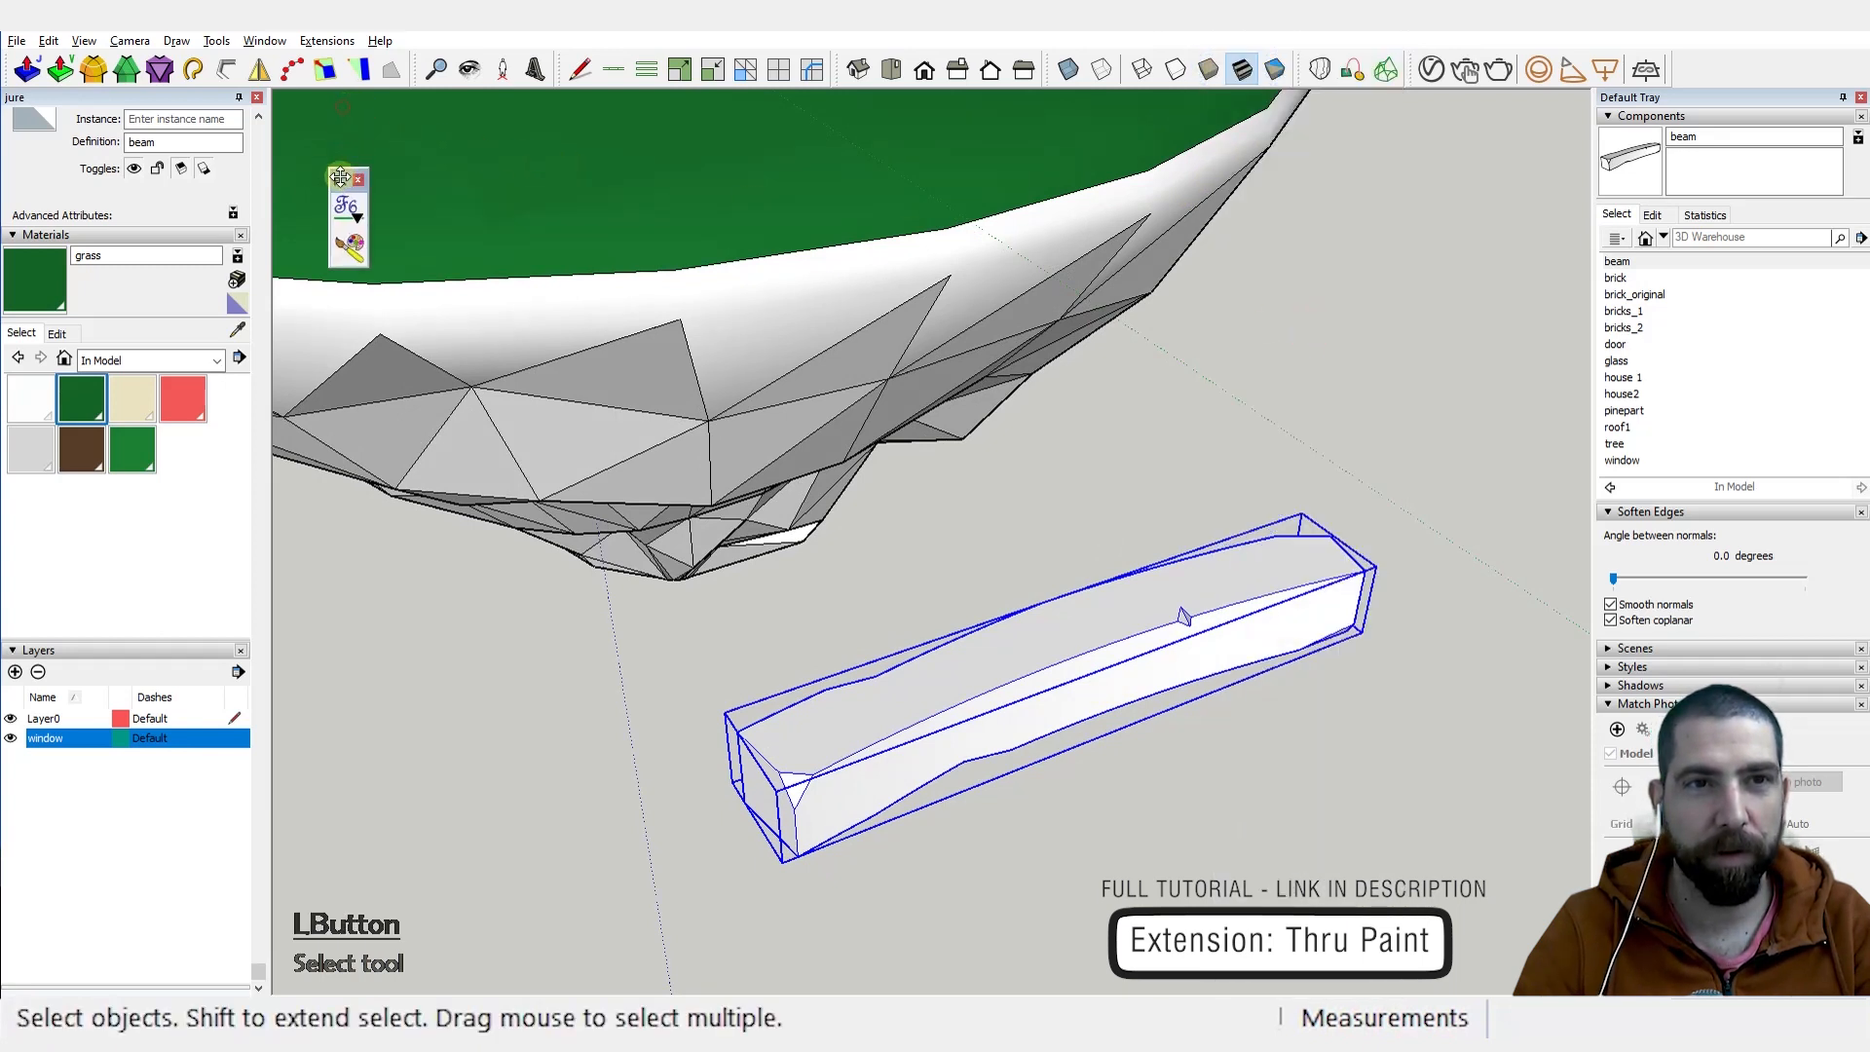
click(351, 245)
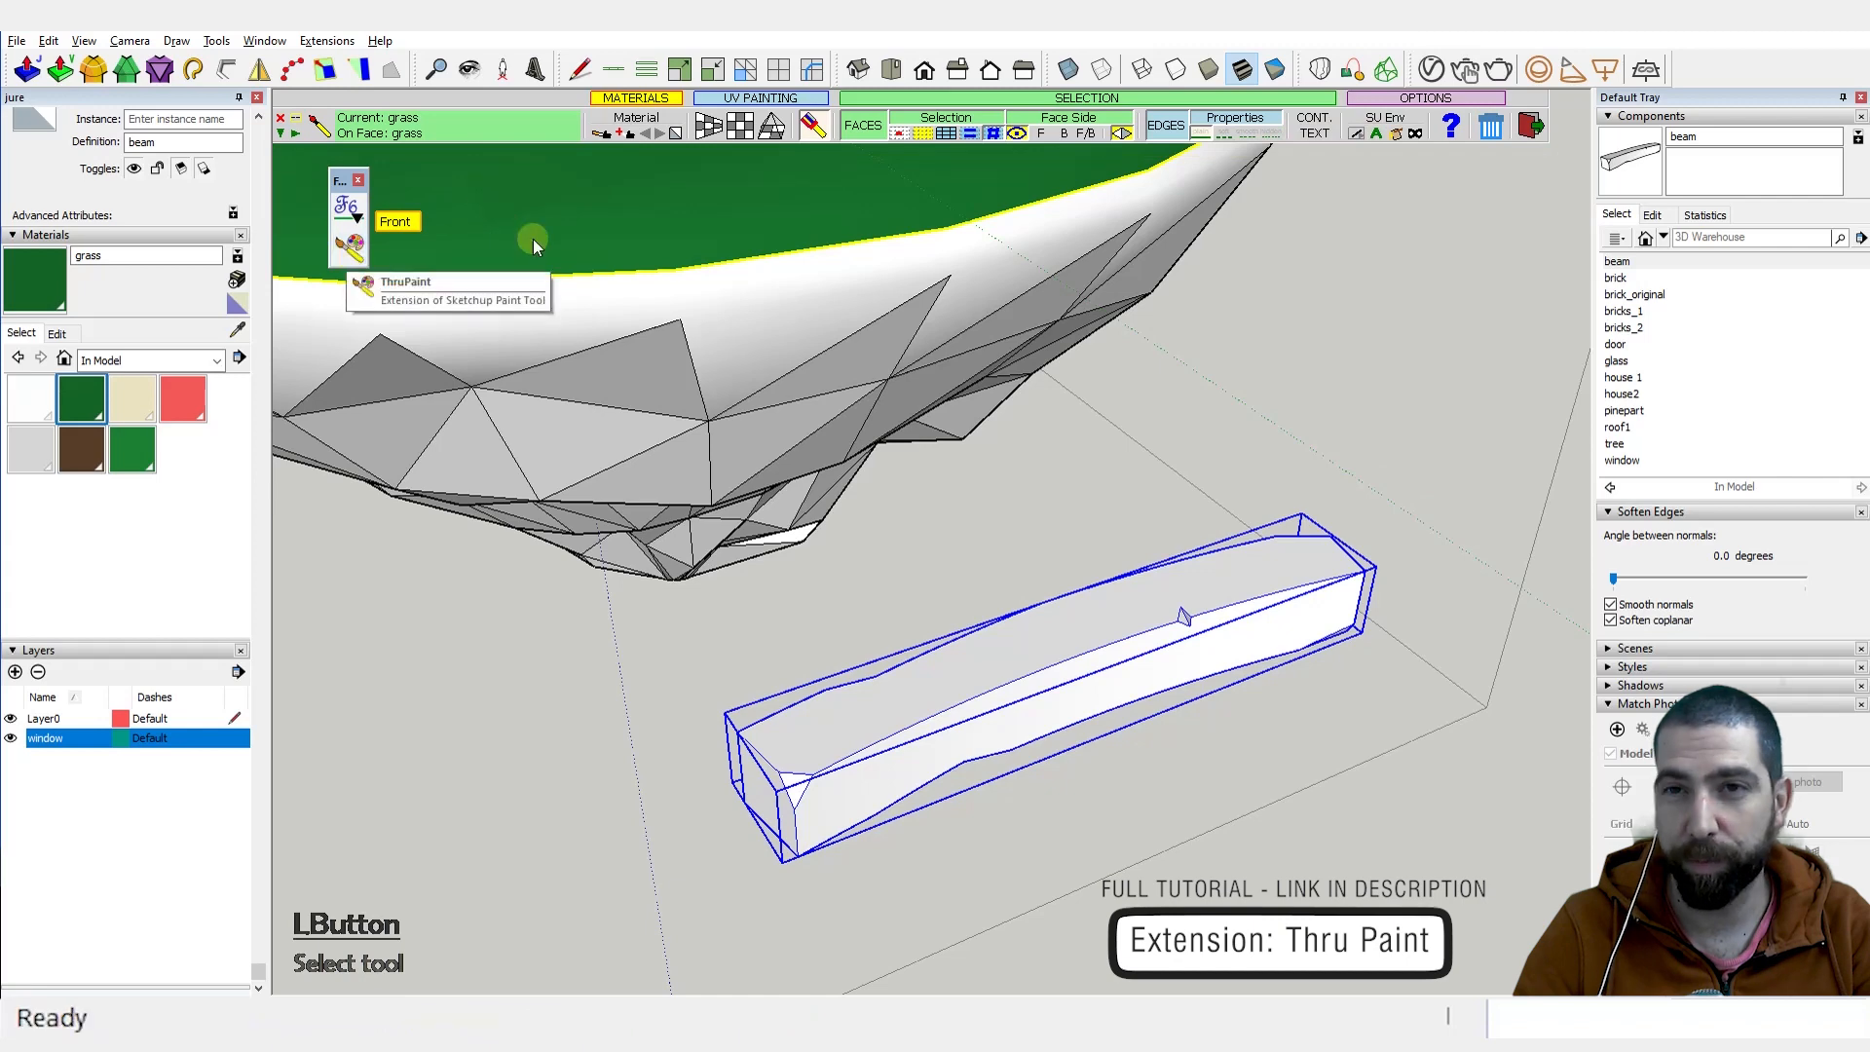
Step: Set ThruPaint's SU Env option to launch it automatically in place of the Paint Bucket, and exit the tool
click(1377, 137)
click(1322, 335)
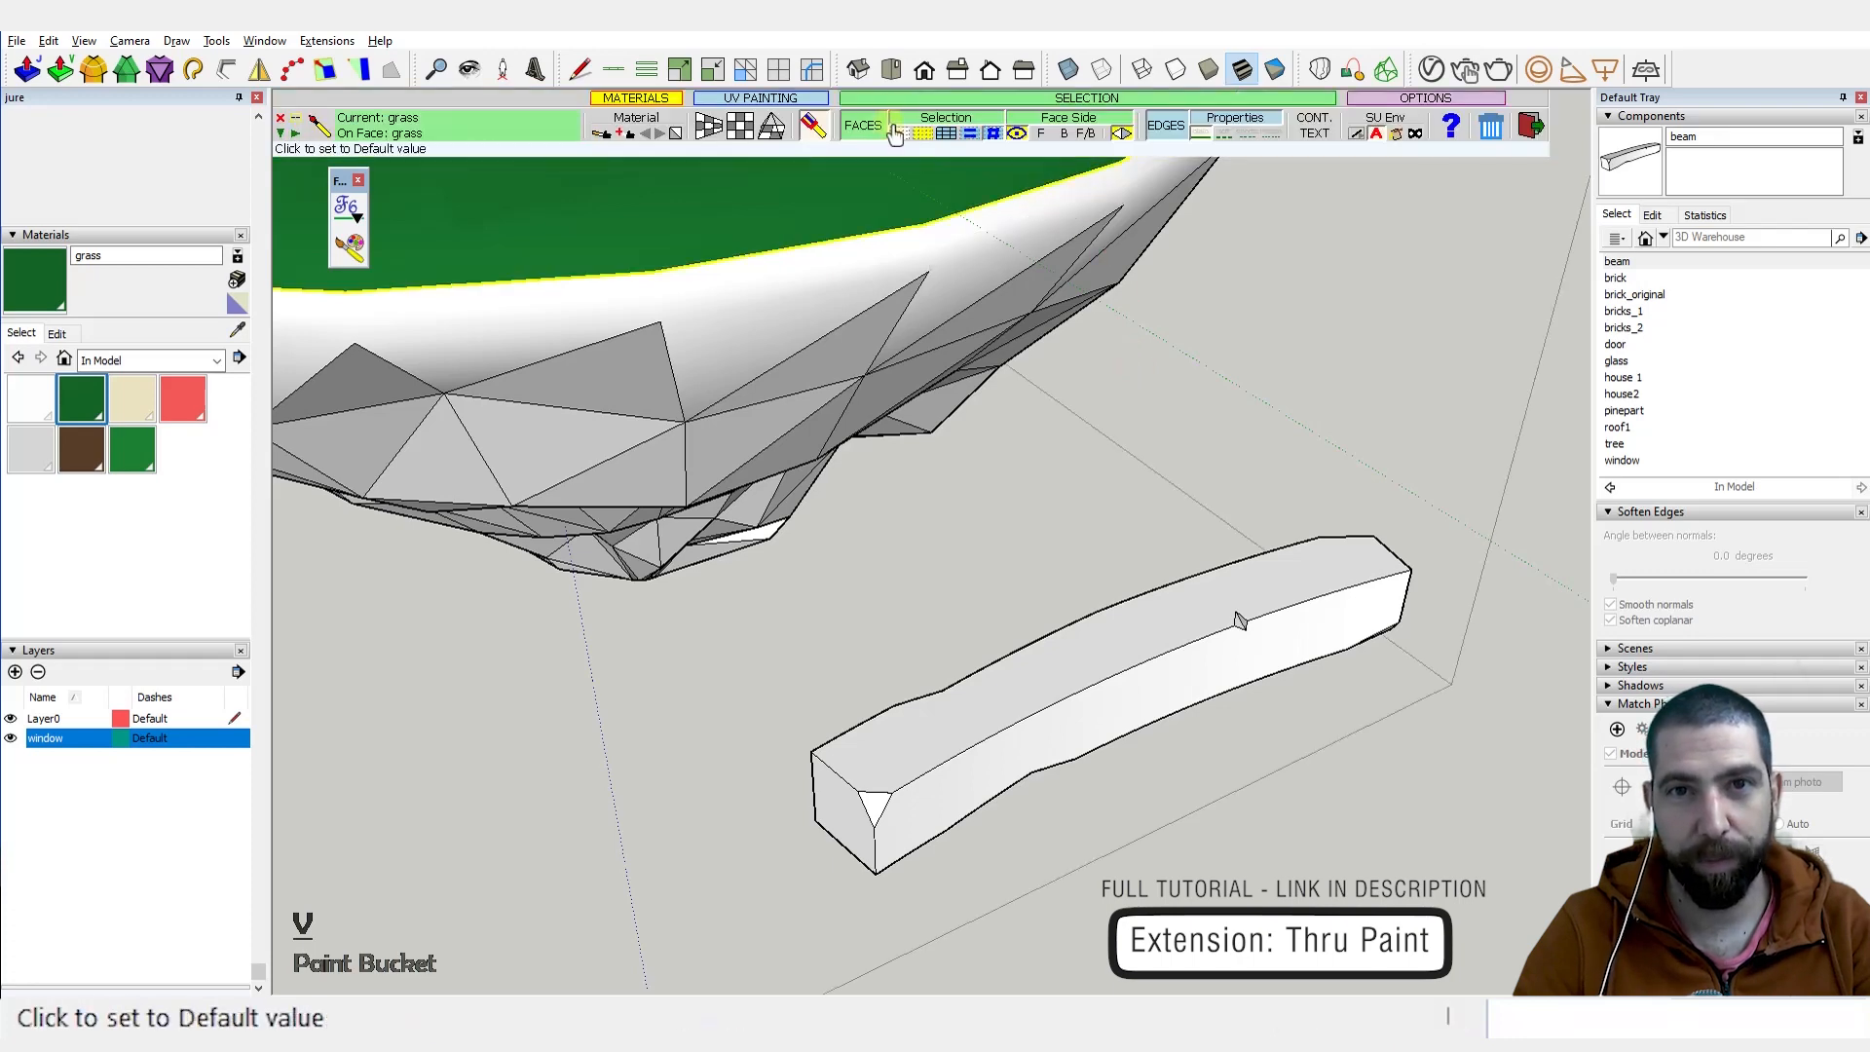
middle_drag(1064, 383, 1055, 392)
key(ctrl)
scroll(1089, 318, down, 2)
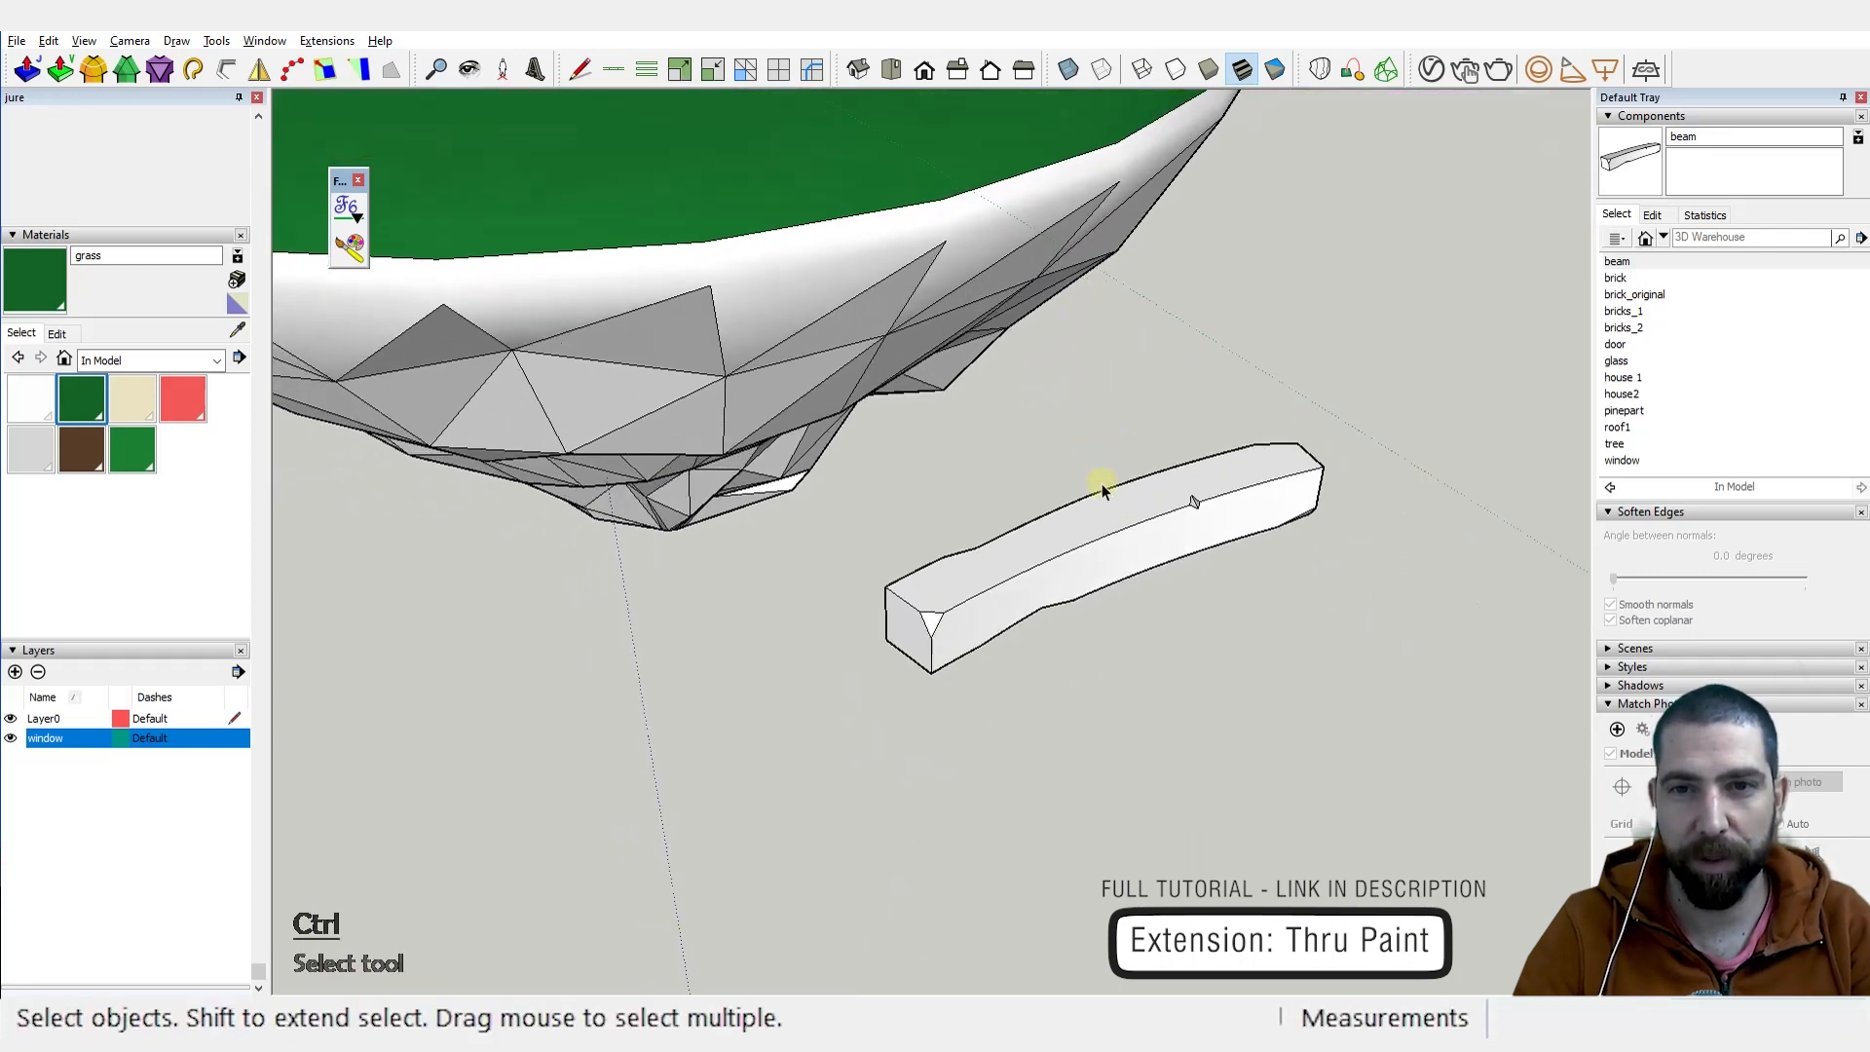
middle_drag(1102, 484, 1130, 567)
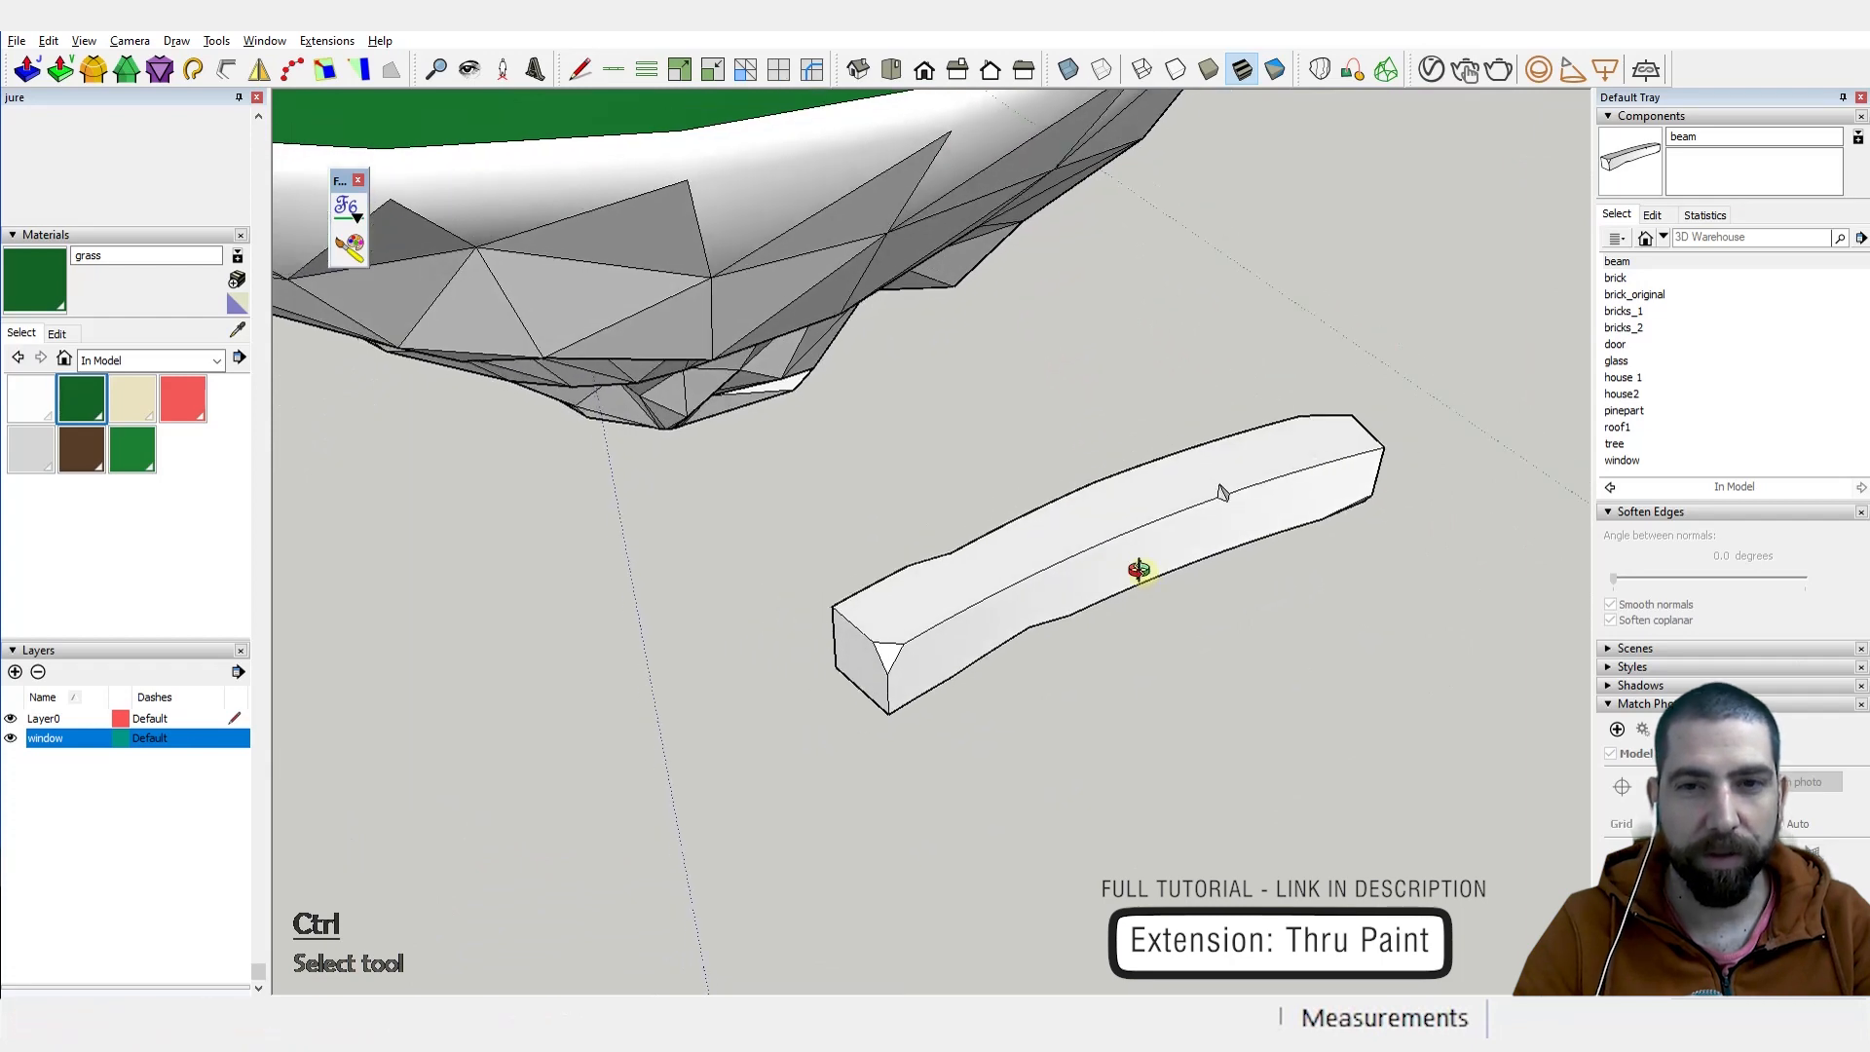
Step: Create a material named wood with rough_wood_Diff_1k.jpg as its texture image
click(188, 511)
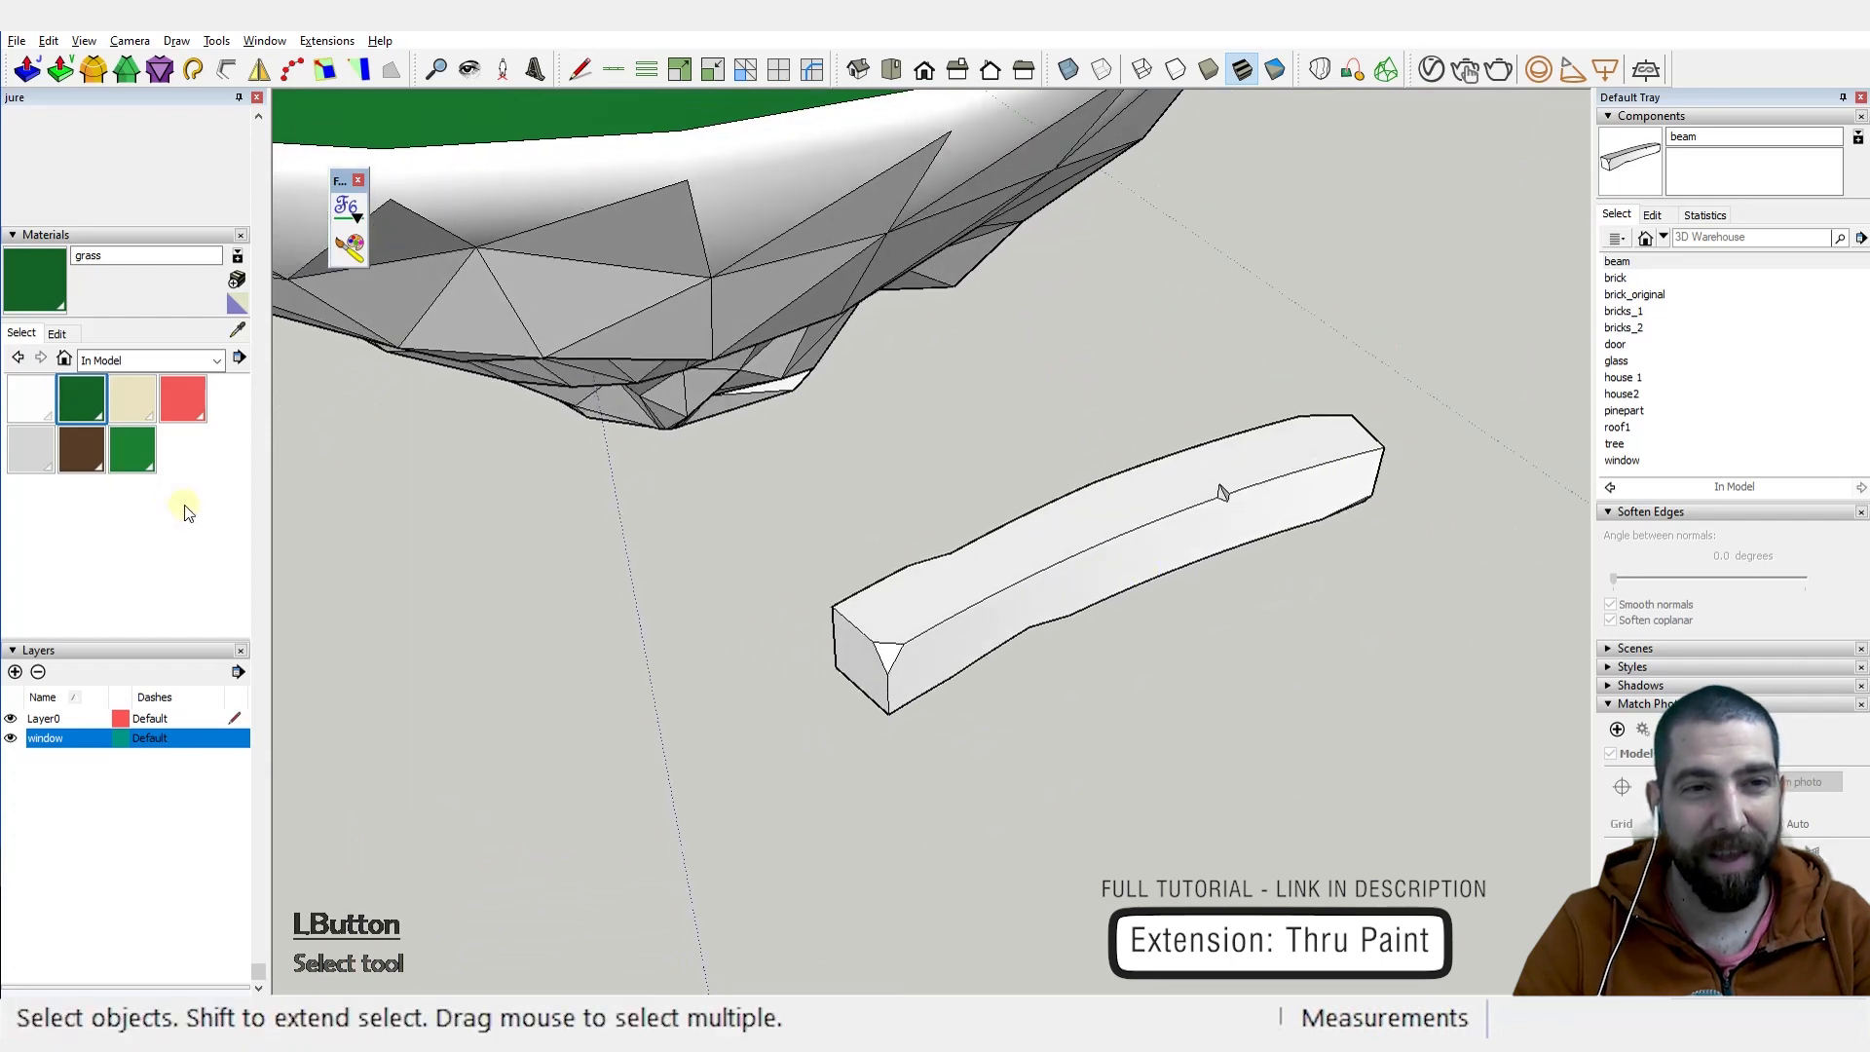
click(237, 280)
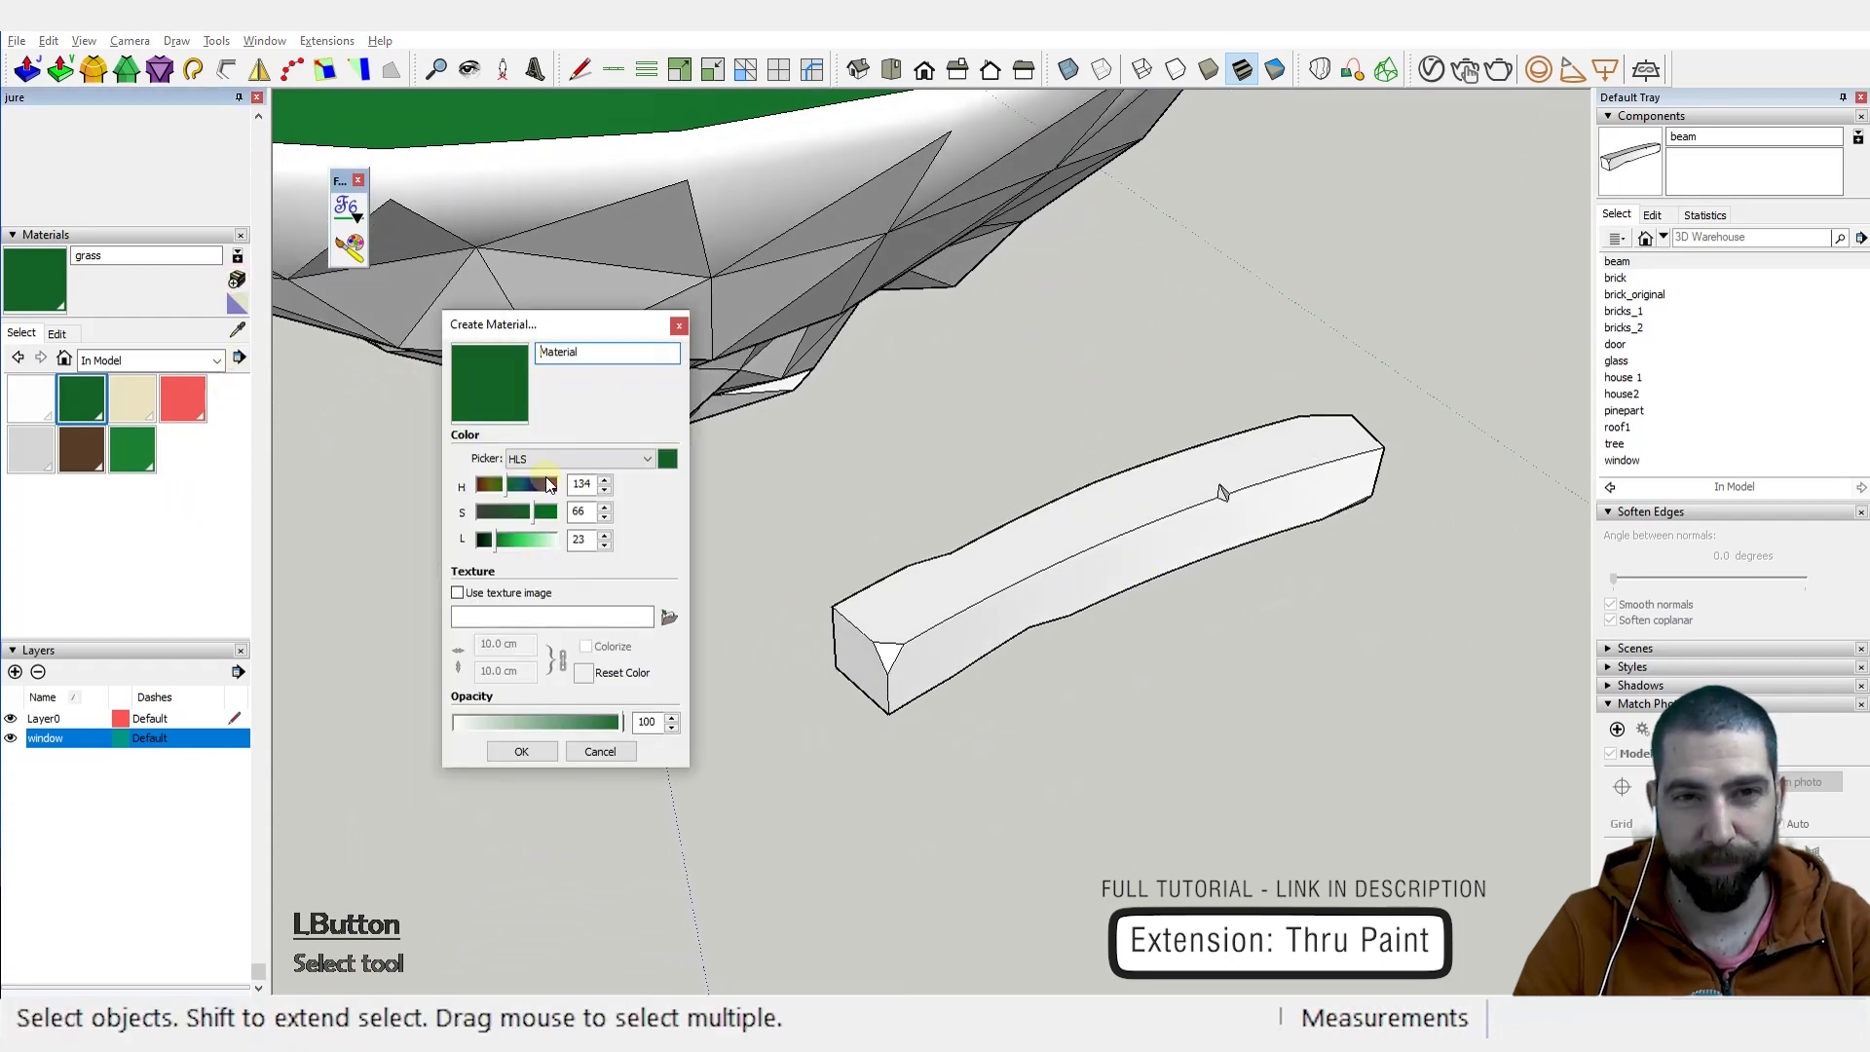
text(wood)
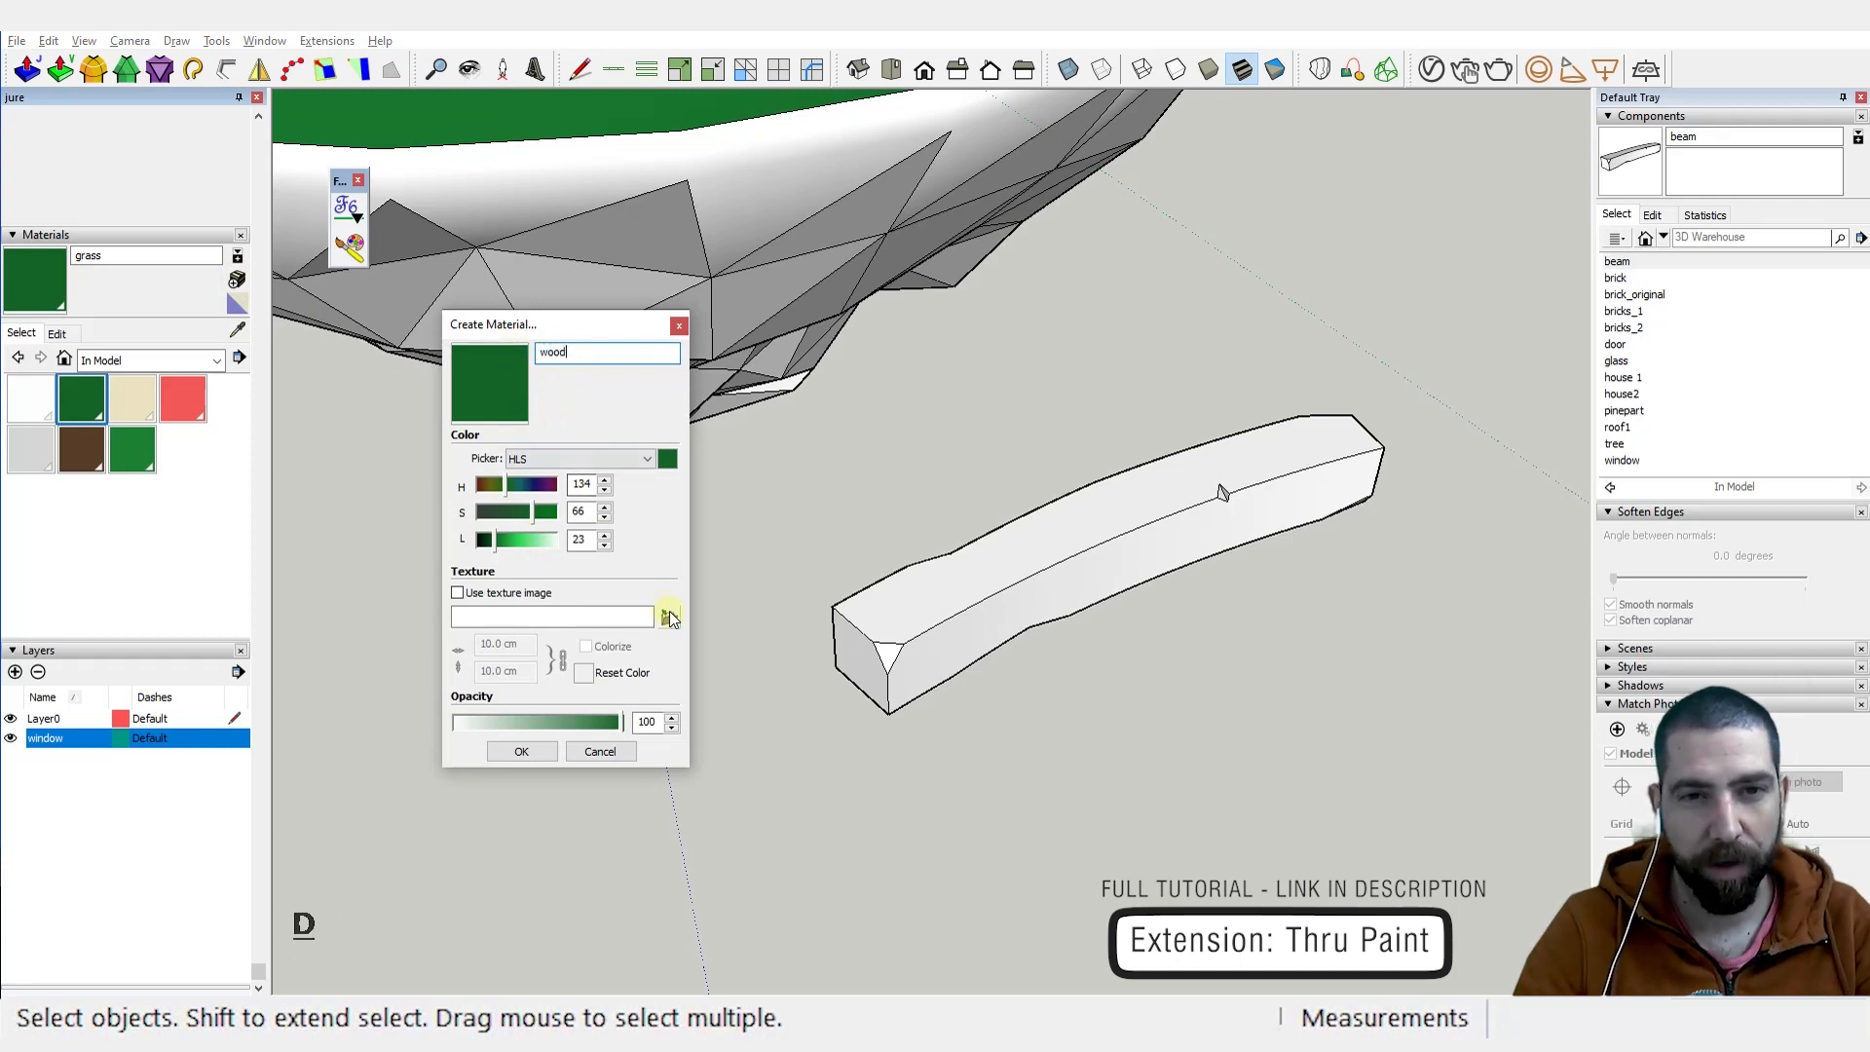
click(671, 616)
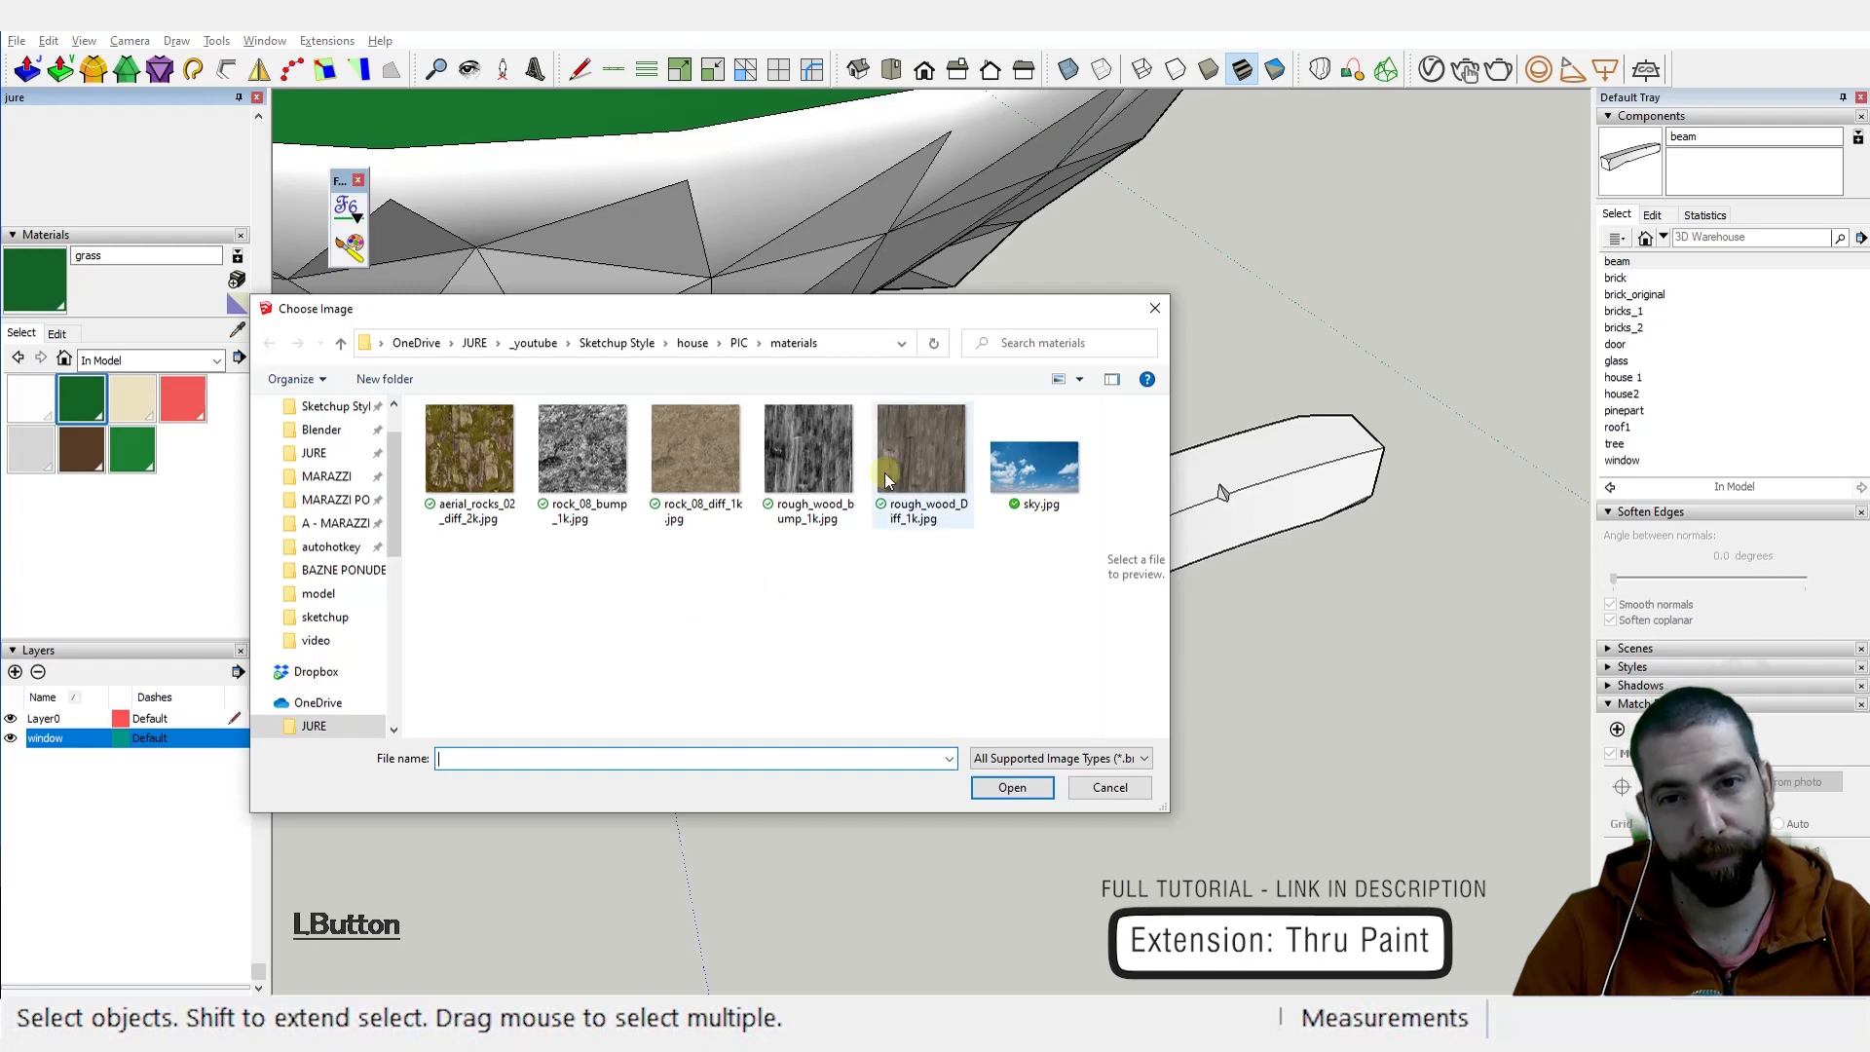
click(918, 459)
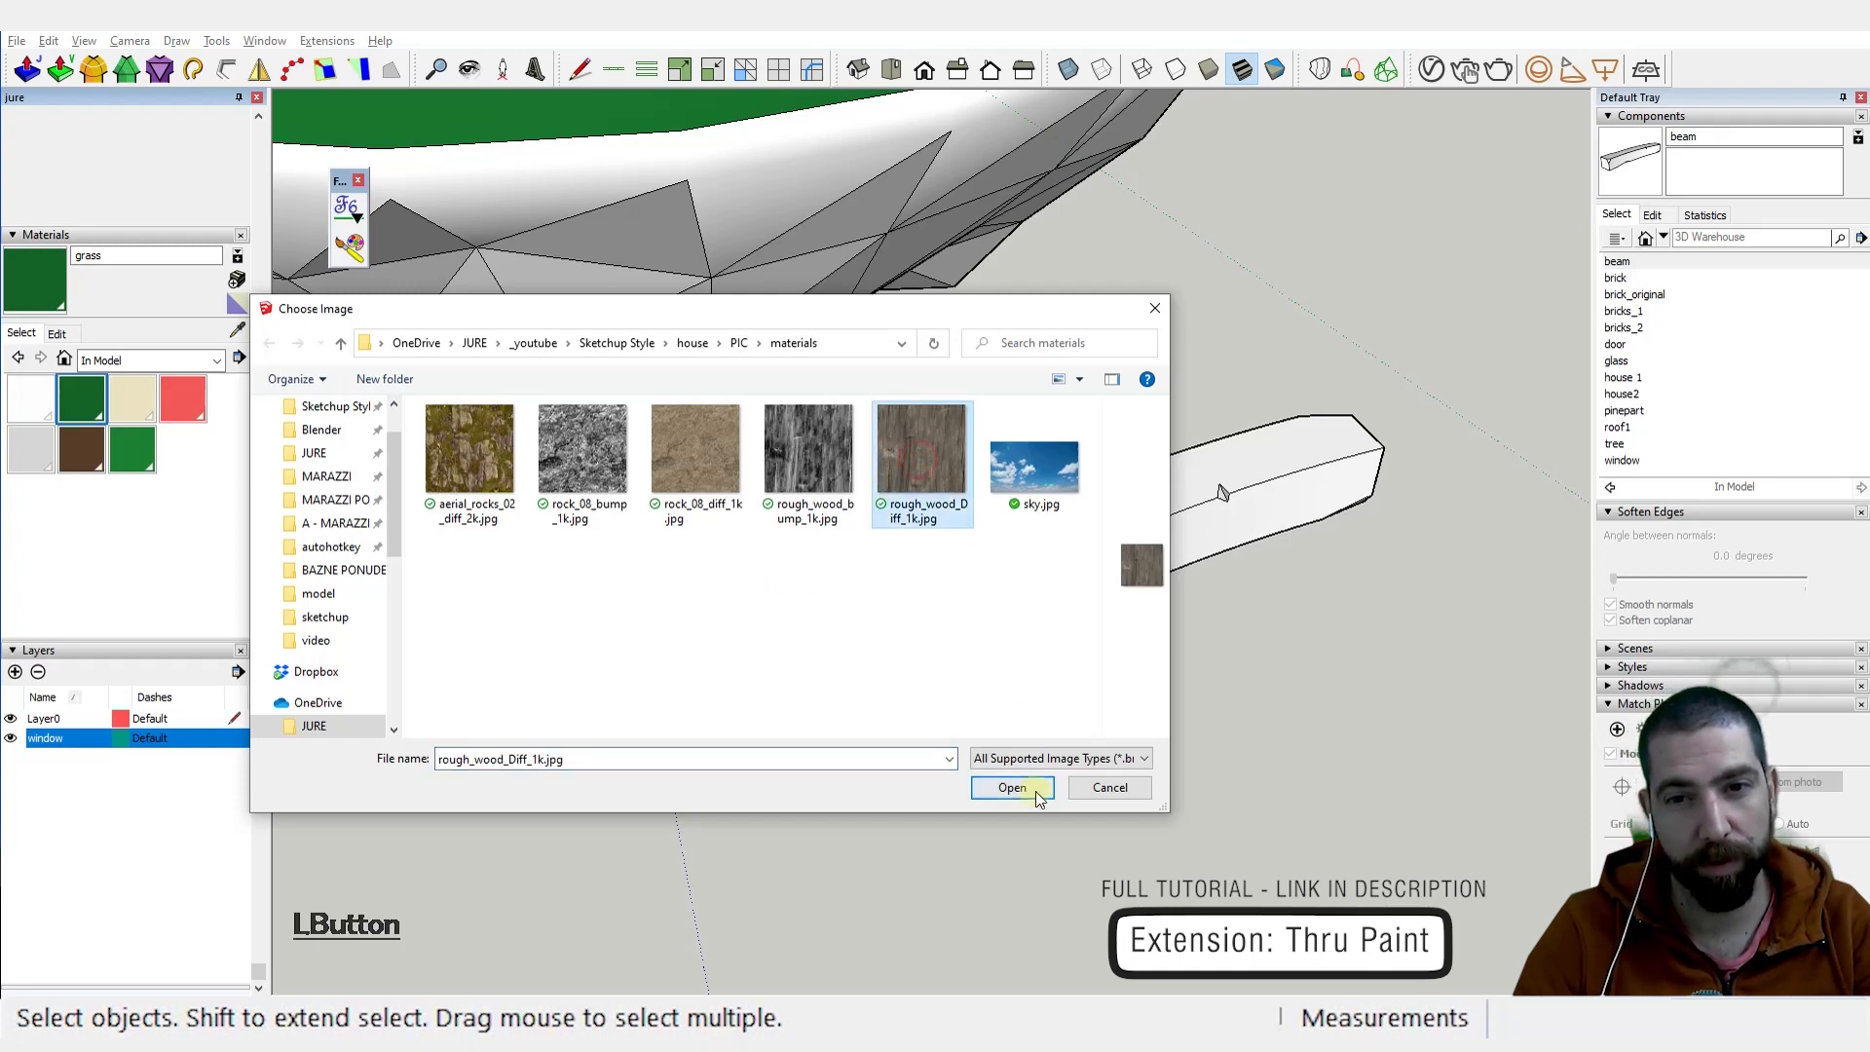
click(1032, 789)
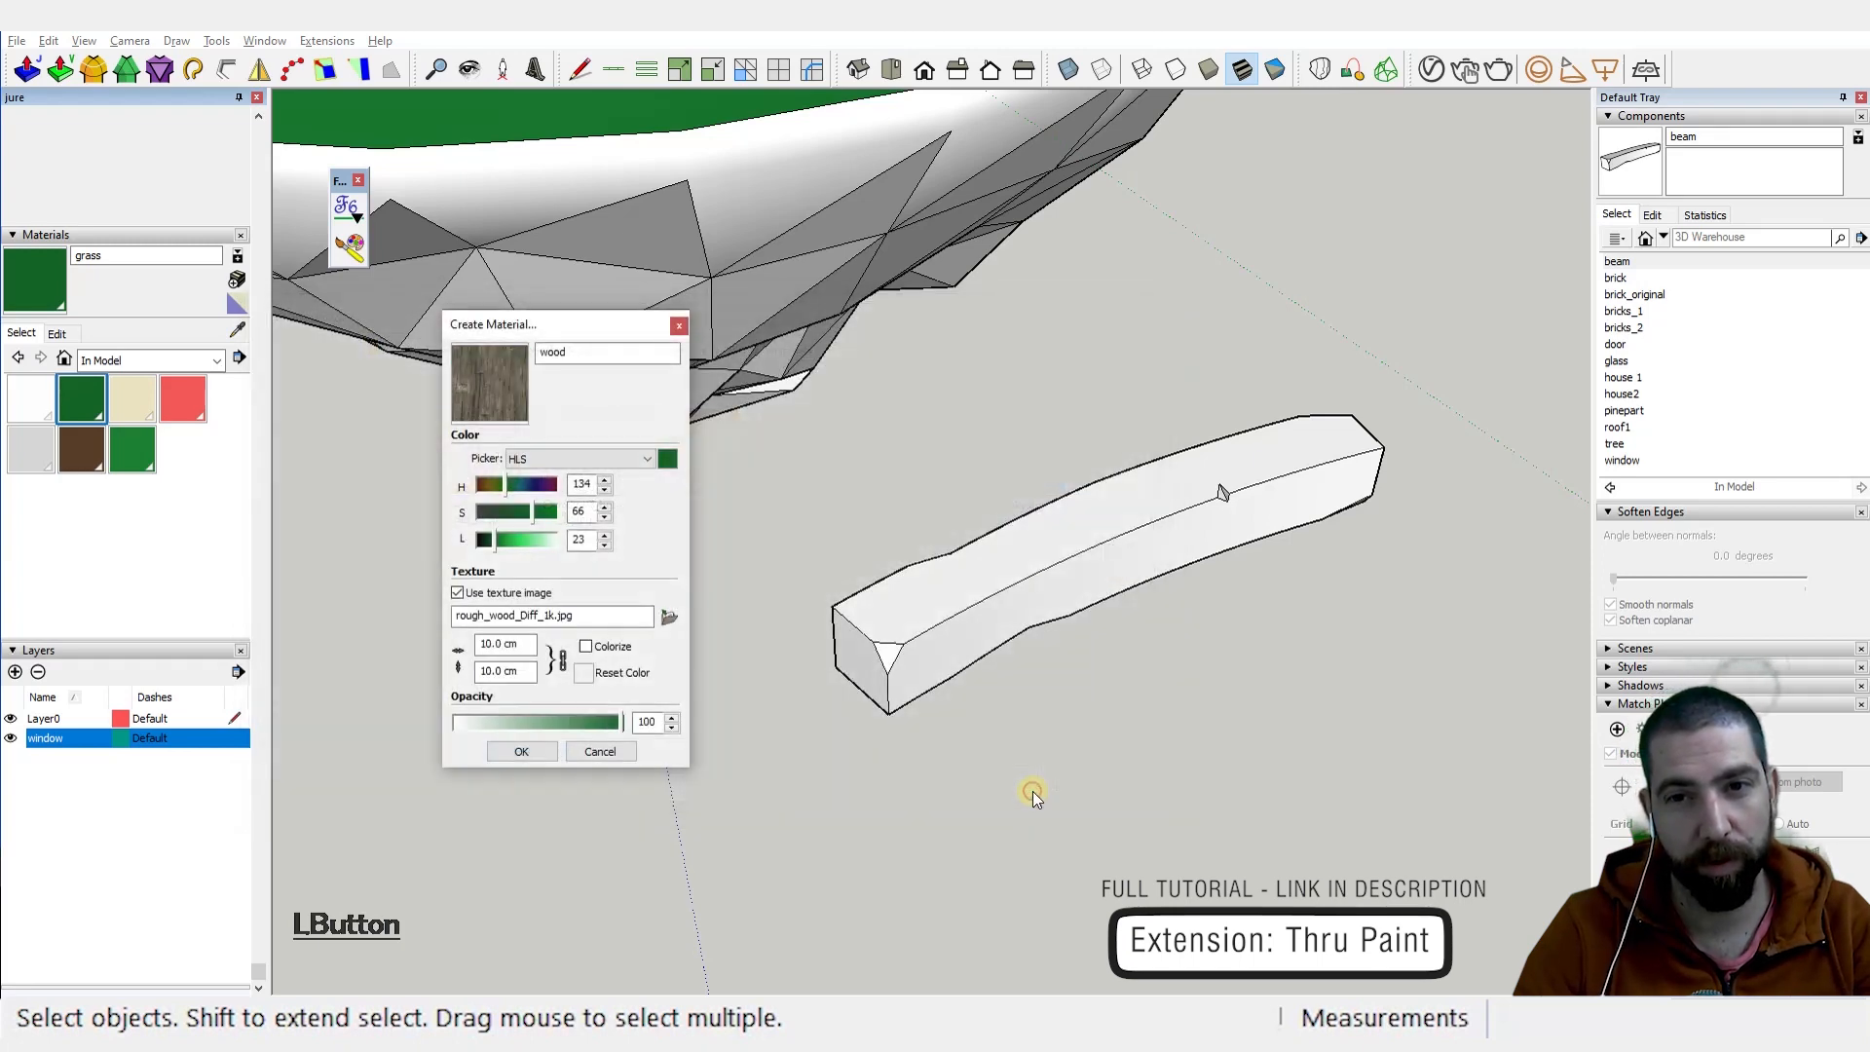
click(542, 756)
Step: Open the beam component beside the island, select all its geometry and paint it with the wood material using Natural UV mapping
middle_drag(540, 755, 1119, 522)
double_click(1099, 539)
triple_click(1118, 523)
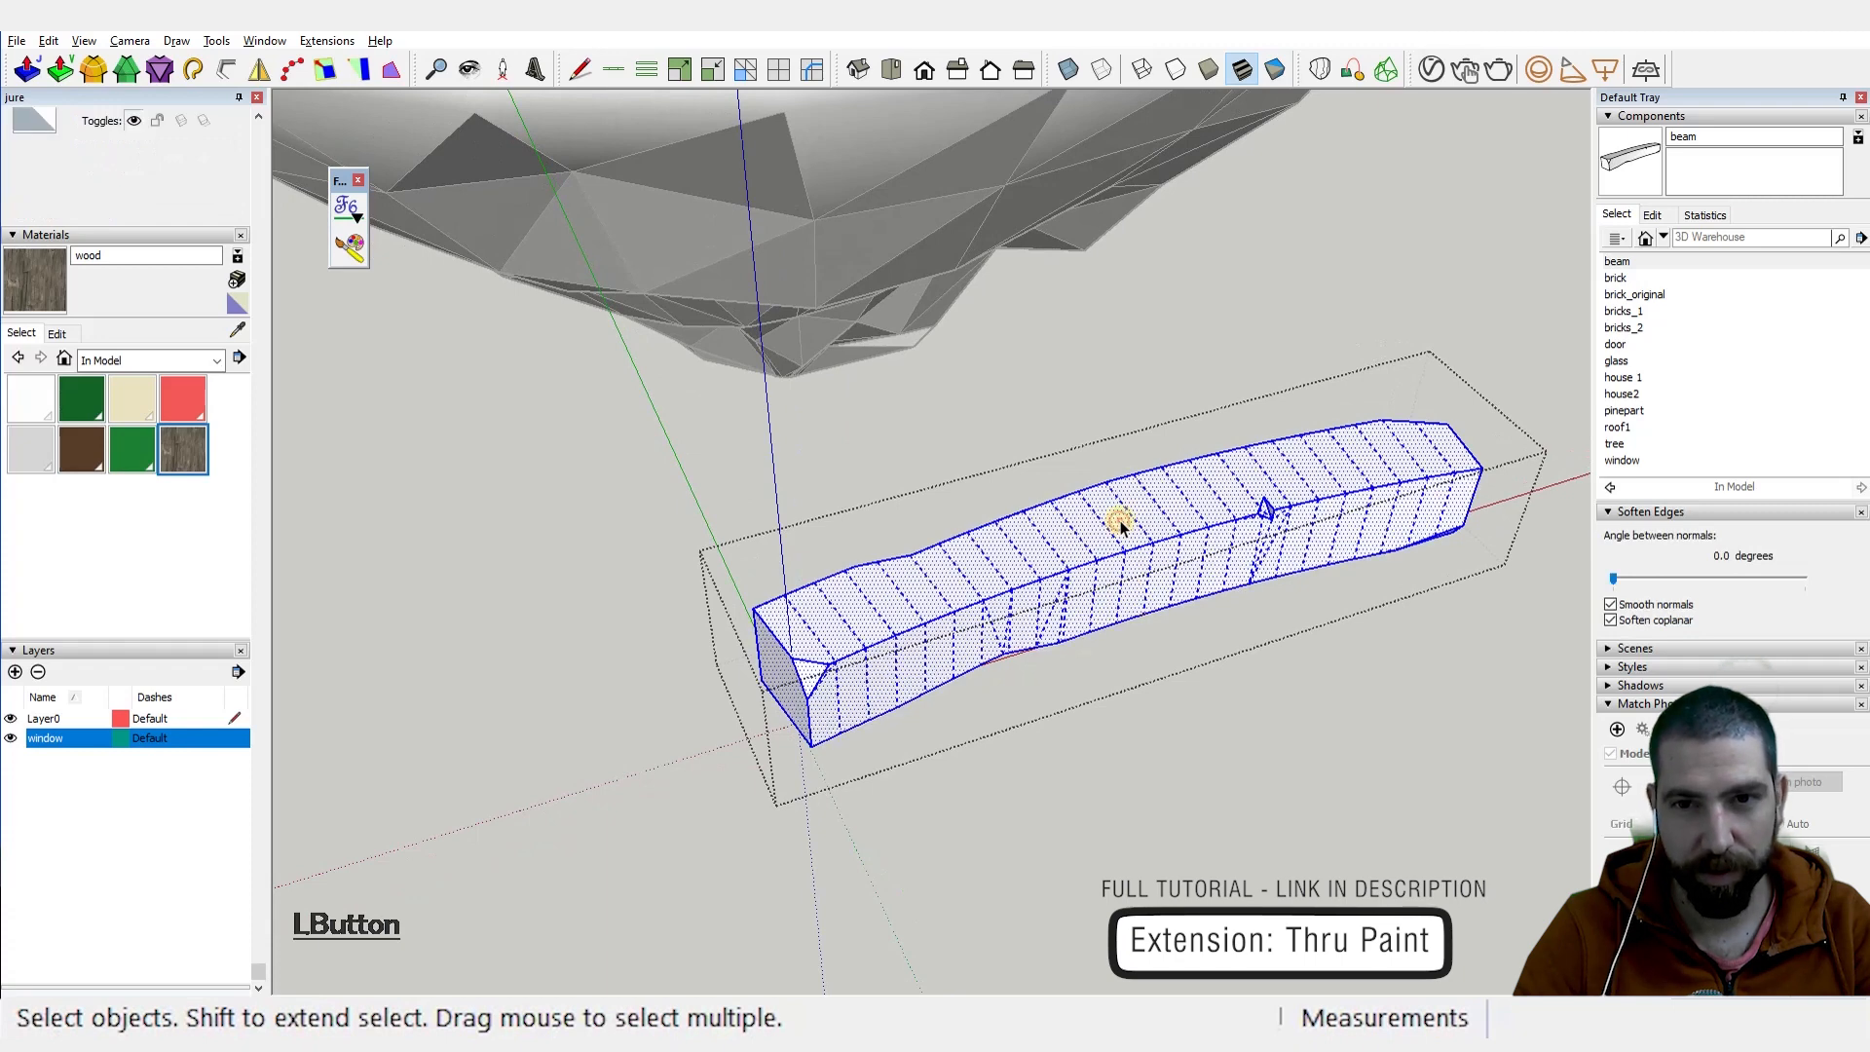
click(188, 449)
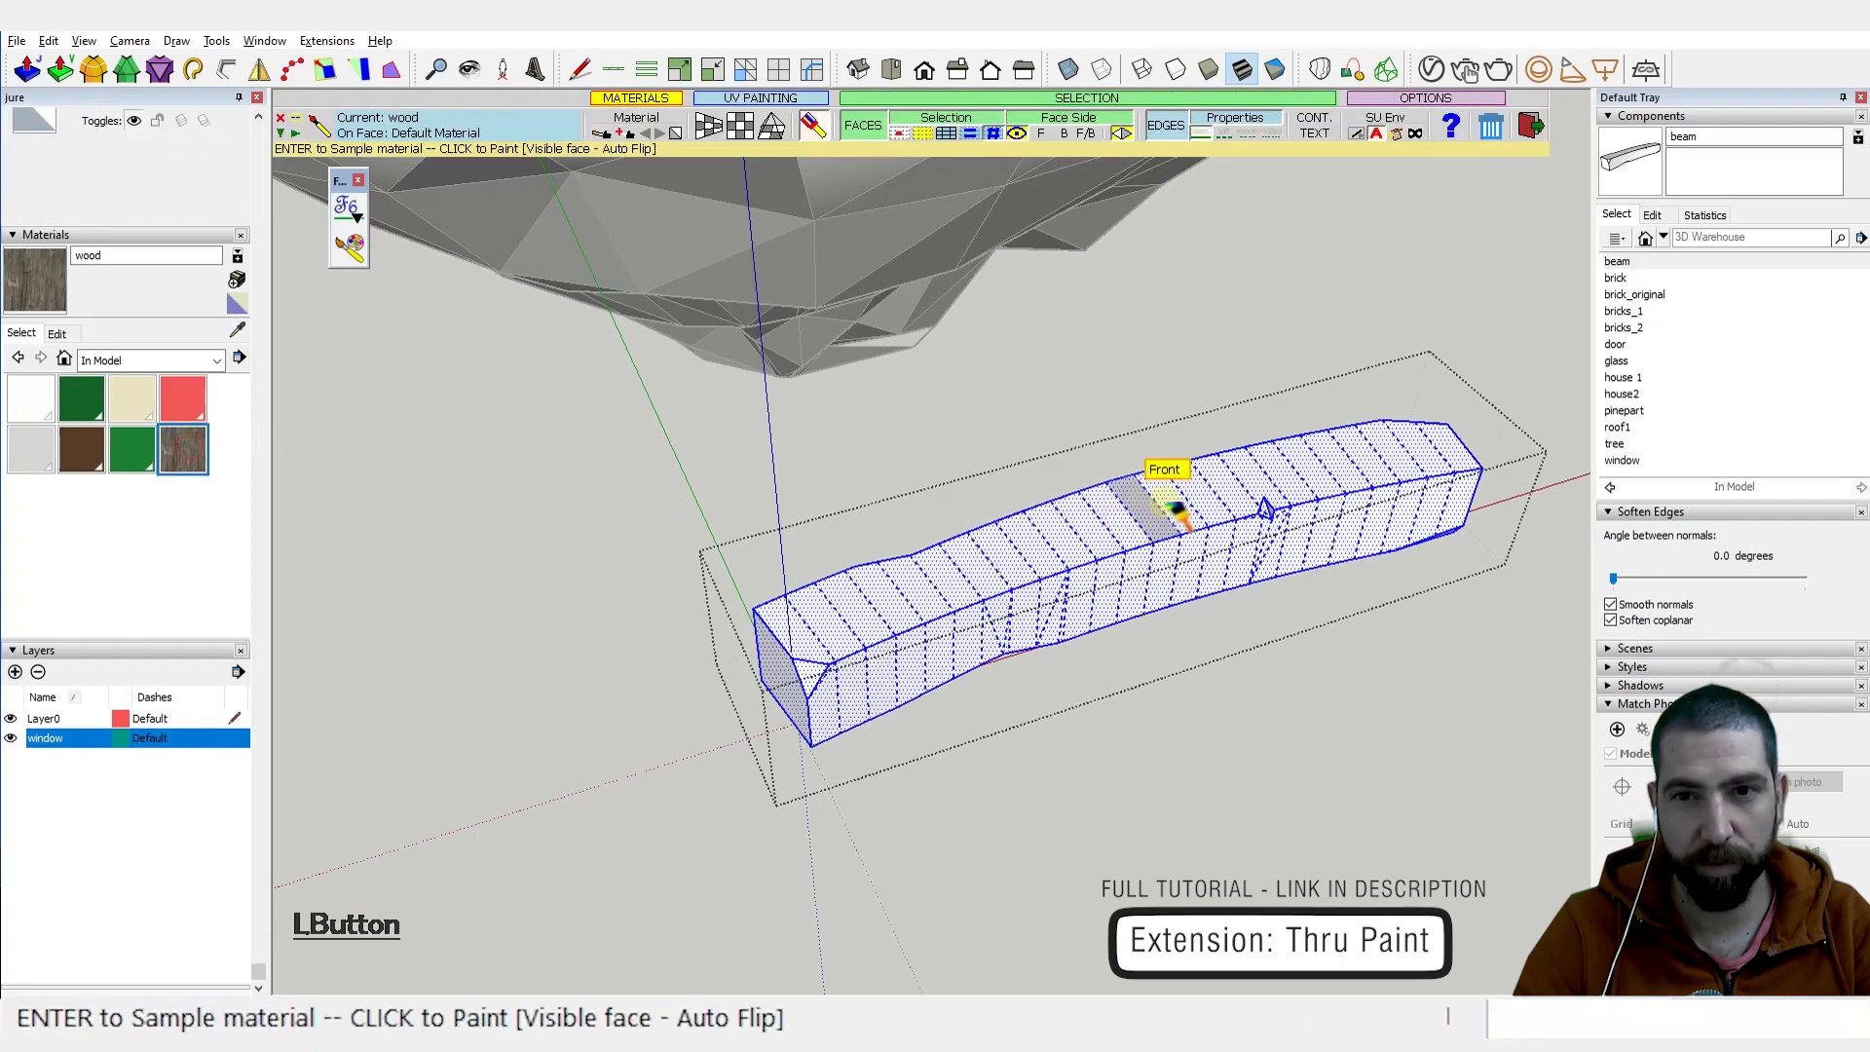
middle_drag(1170, 567, 1172, 571)
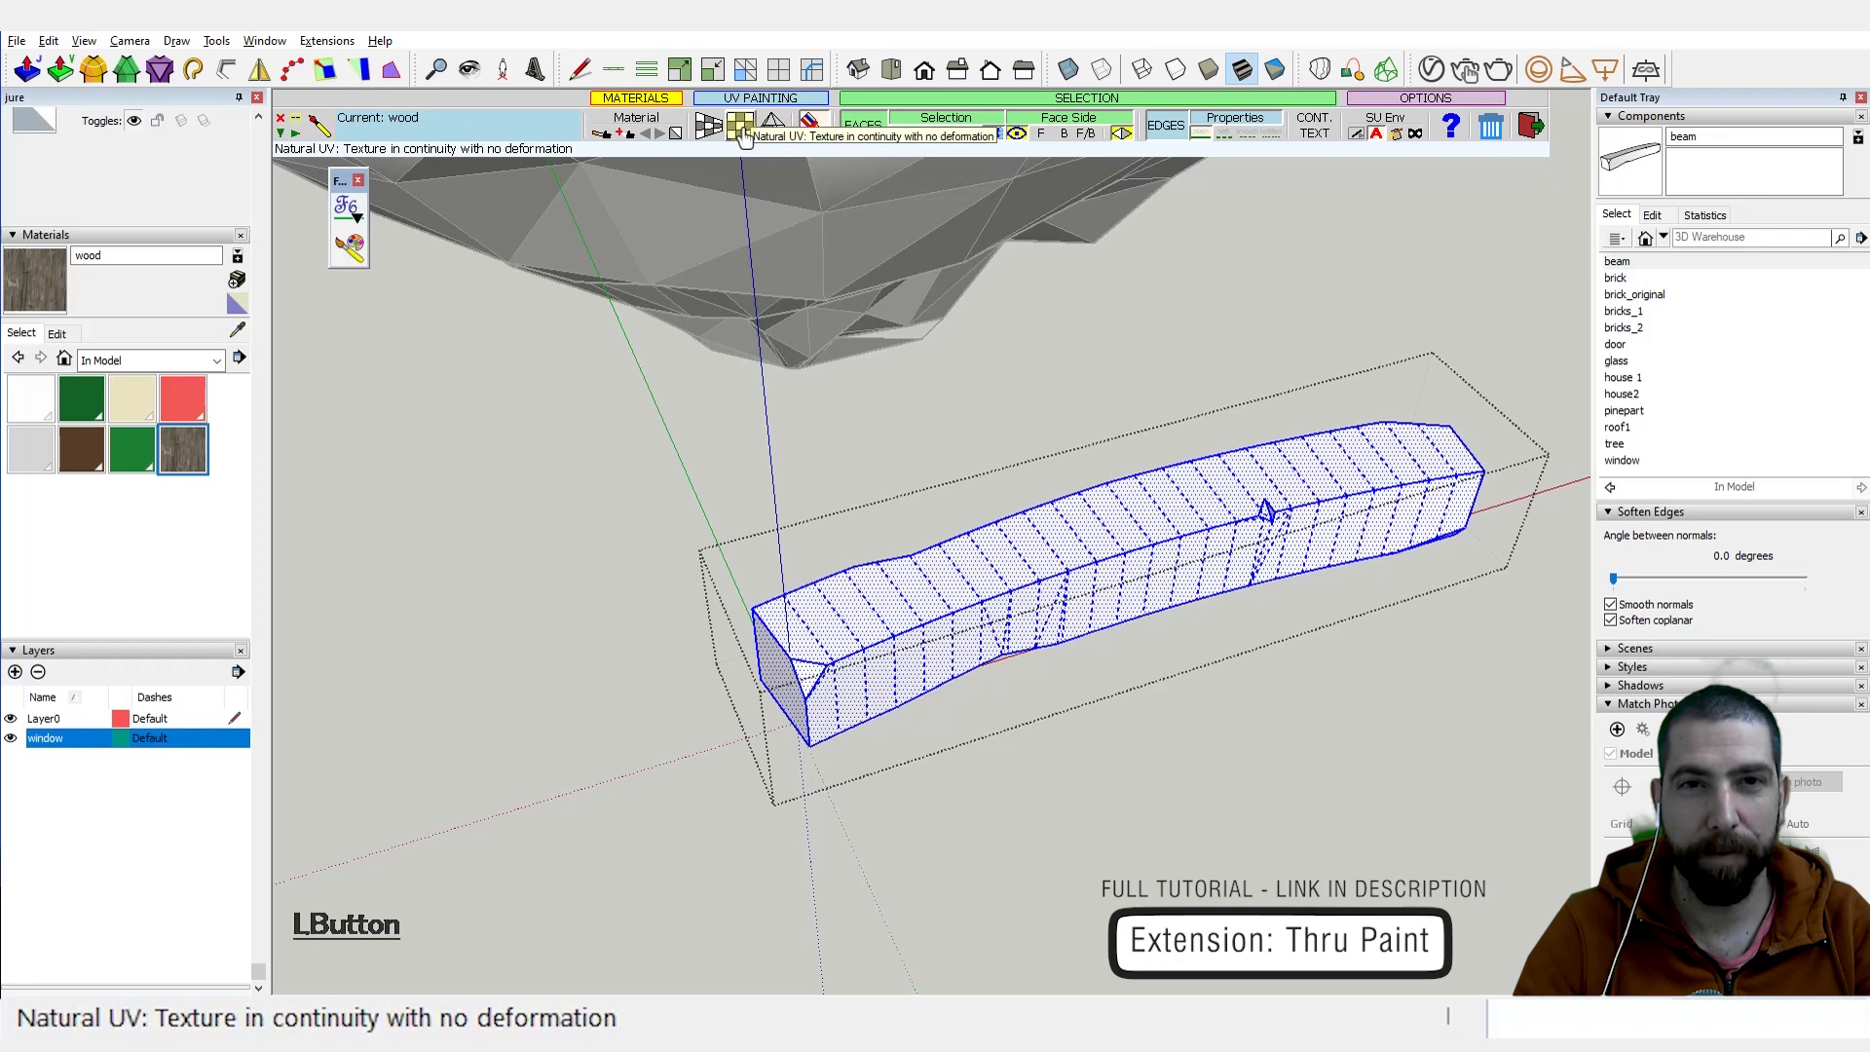
click(1125, 487)
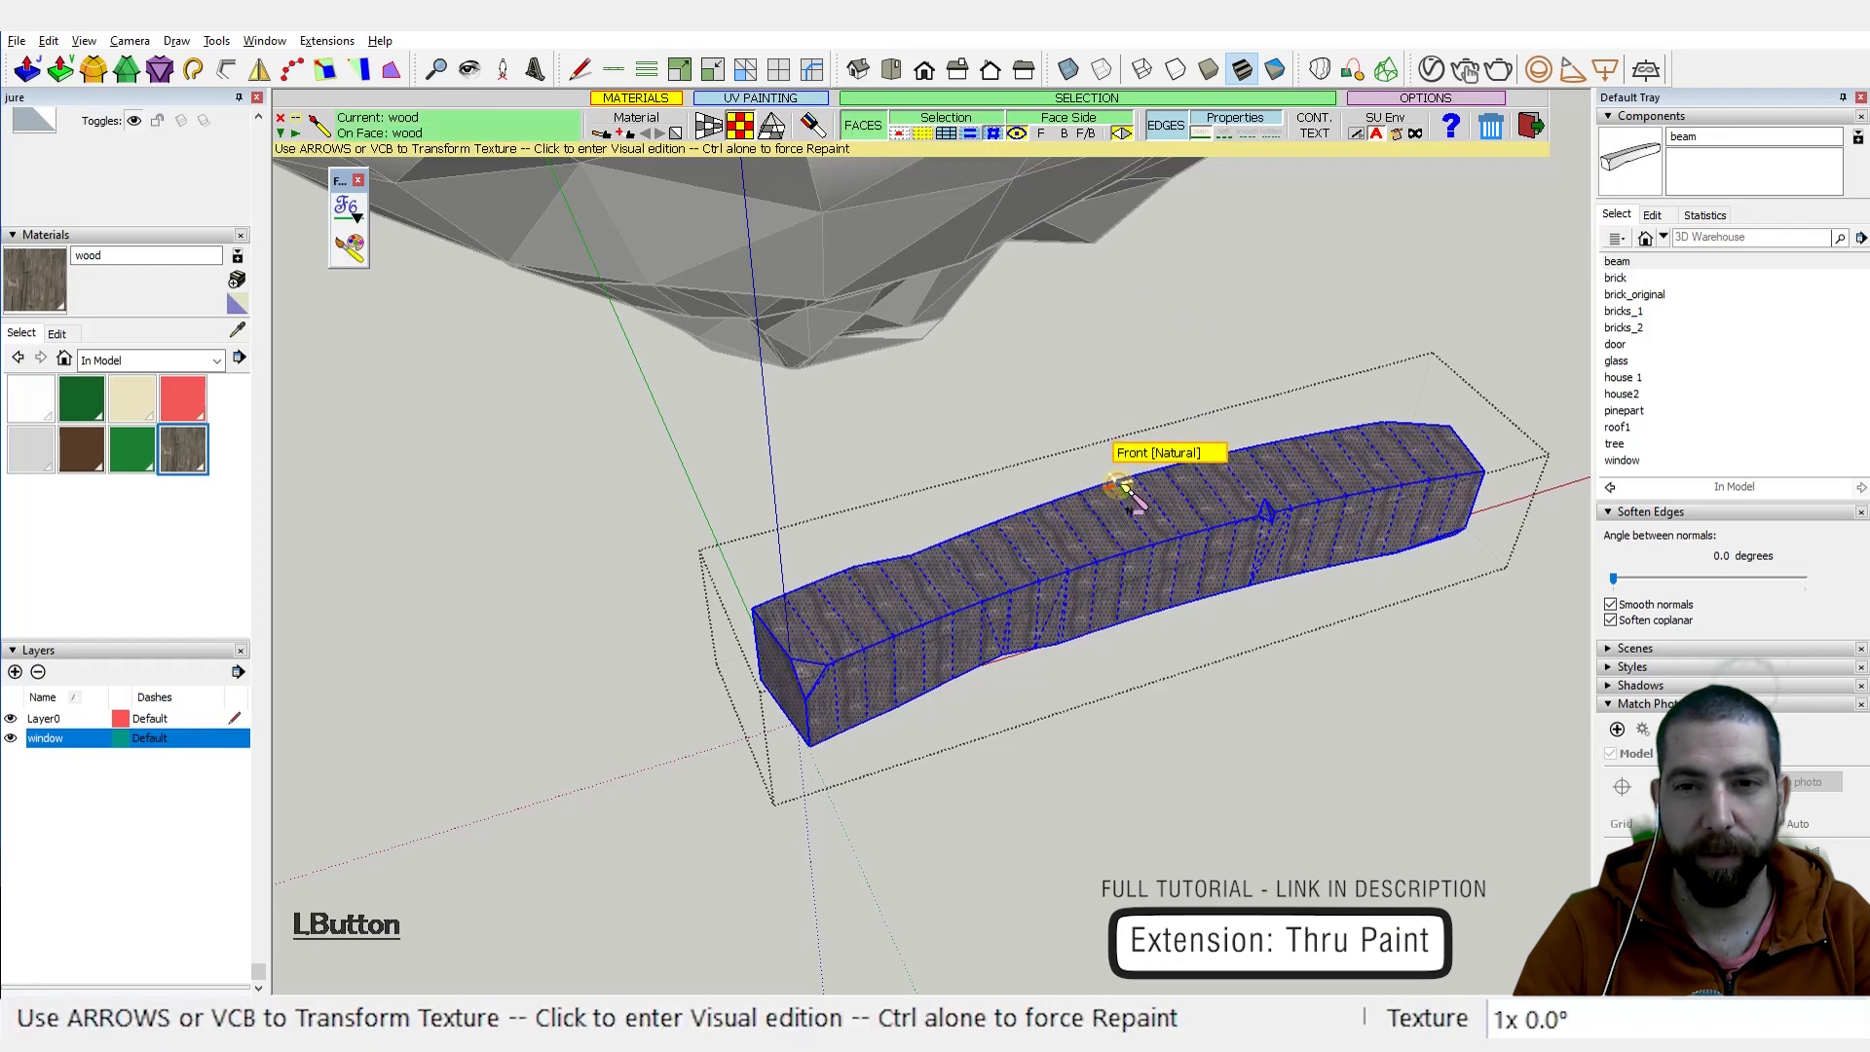
Step: Rotate the beam's wood texture 90° in ThruPaint's visual edit mode so the grain runs lengthwise
scroll(1125, 495, up, 5)
mouse_move(1147, 551)
middle_down()
mouse_move(847, 535)
mouse_move(951, 534)
mouse_move(991, 506)
mouse_move(994, 325)
mouse_move(1048, 259)
mouse_move(1012, 713)
mouse_move(1044, 597)
middle_up()
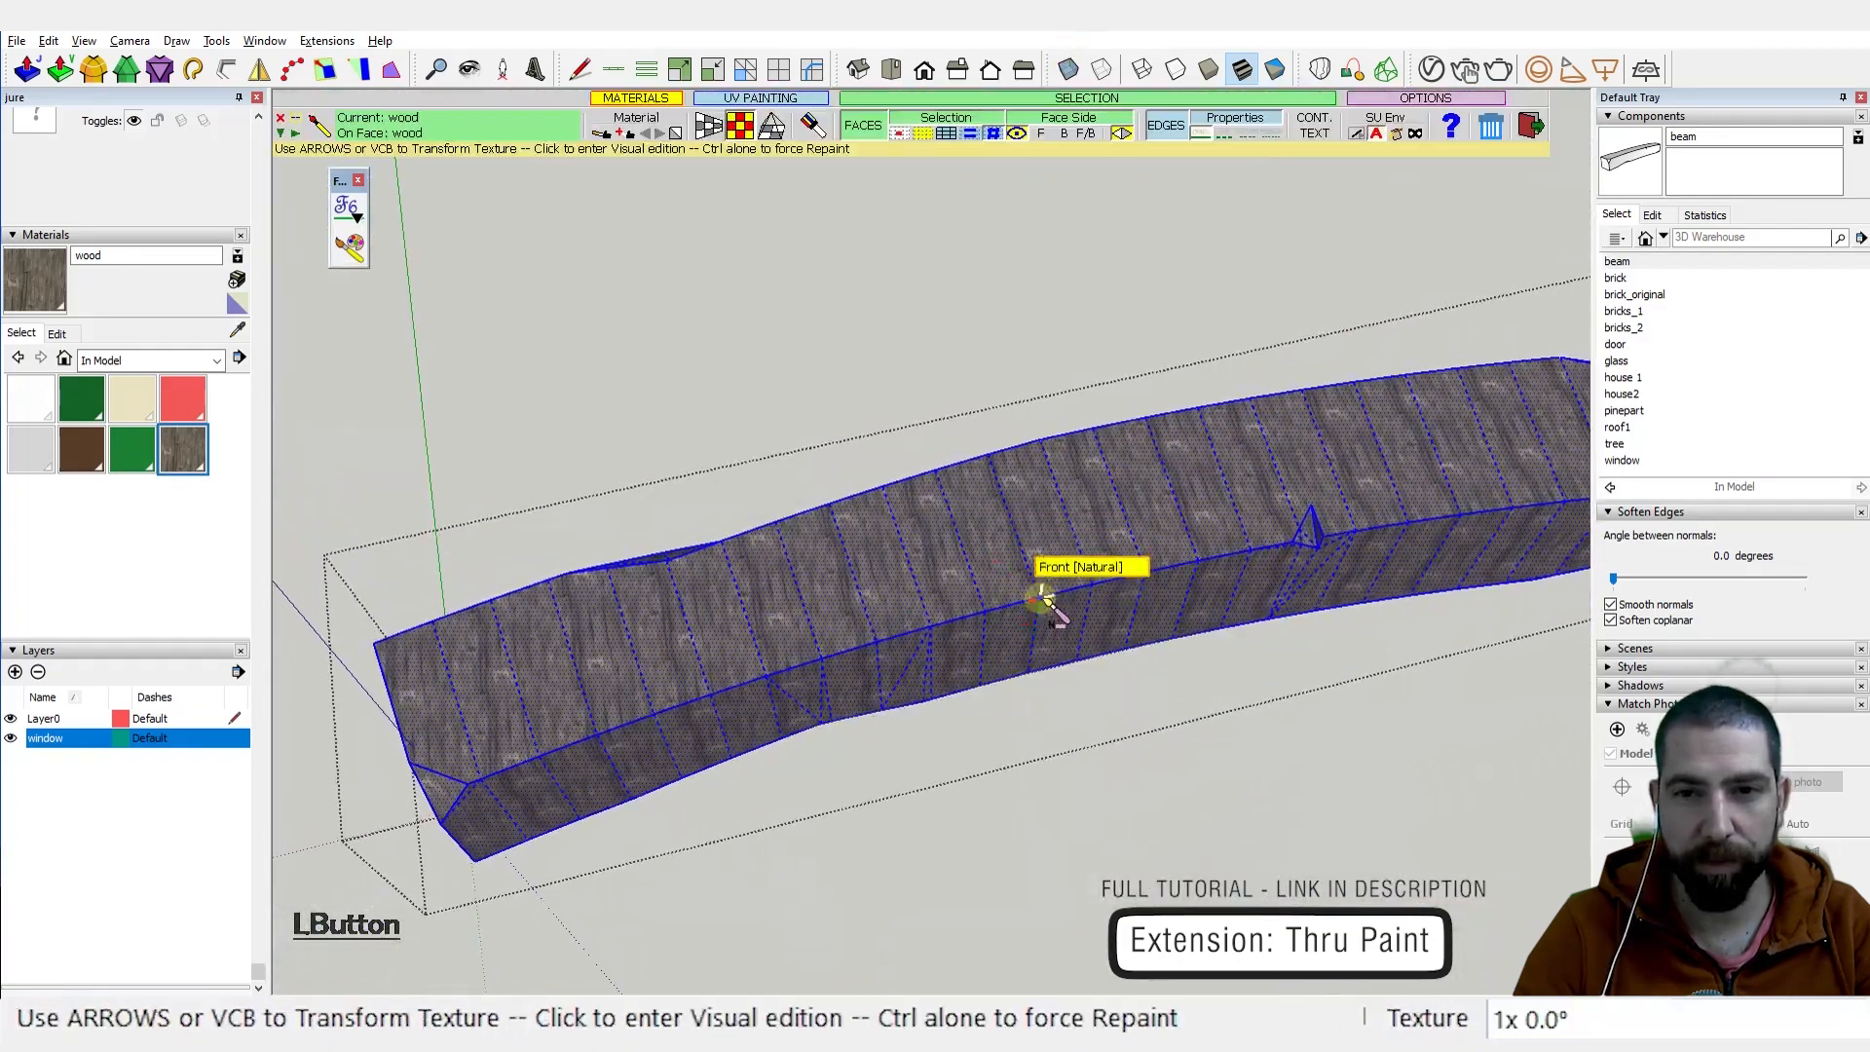
scroll(1051, 530, up, 3)
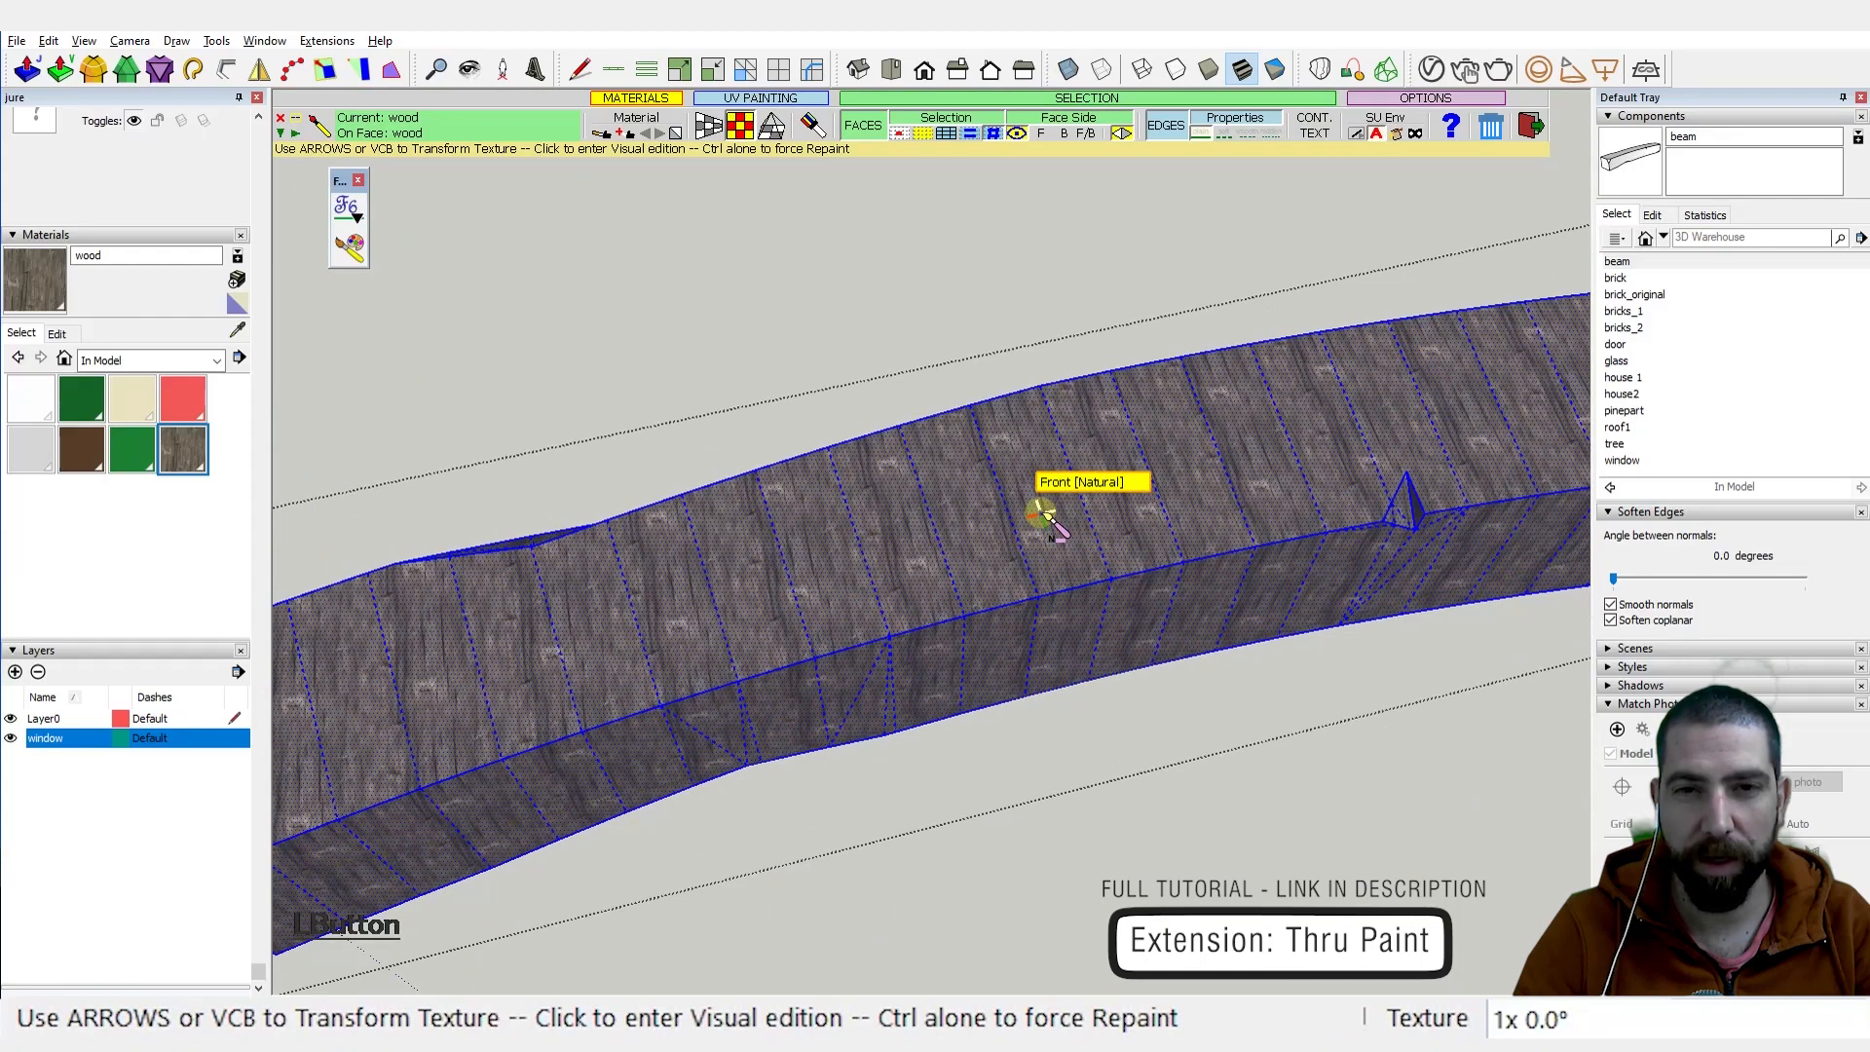
click(1043, 515)
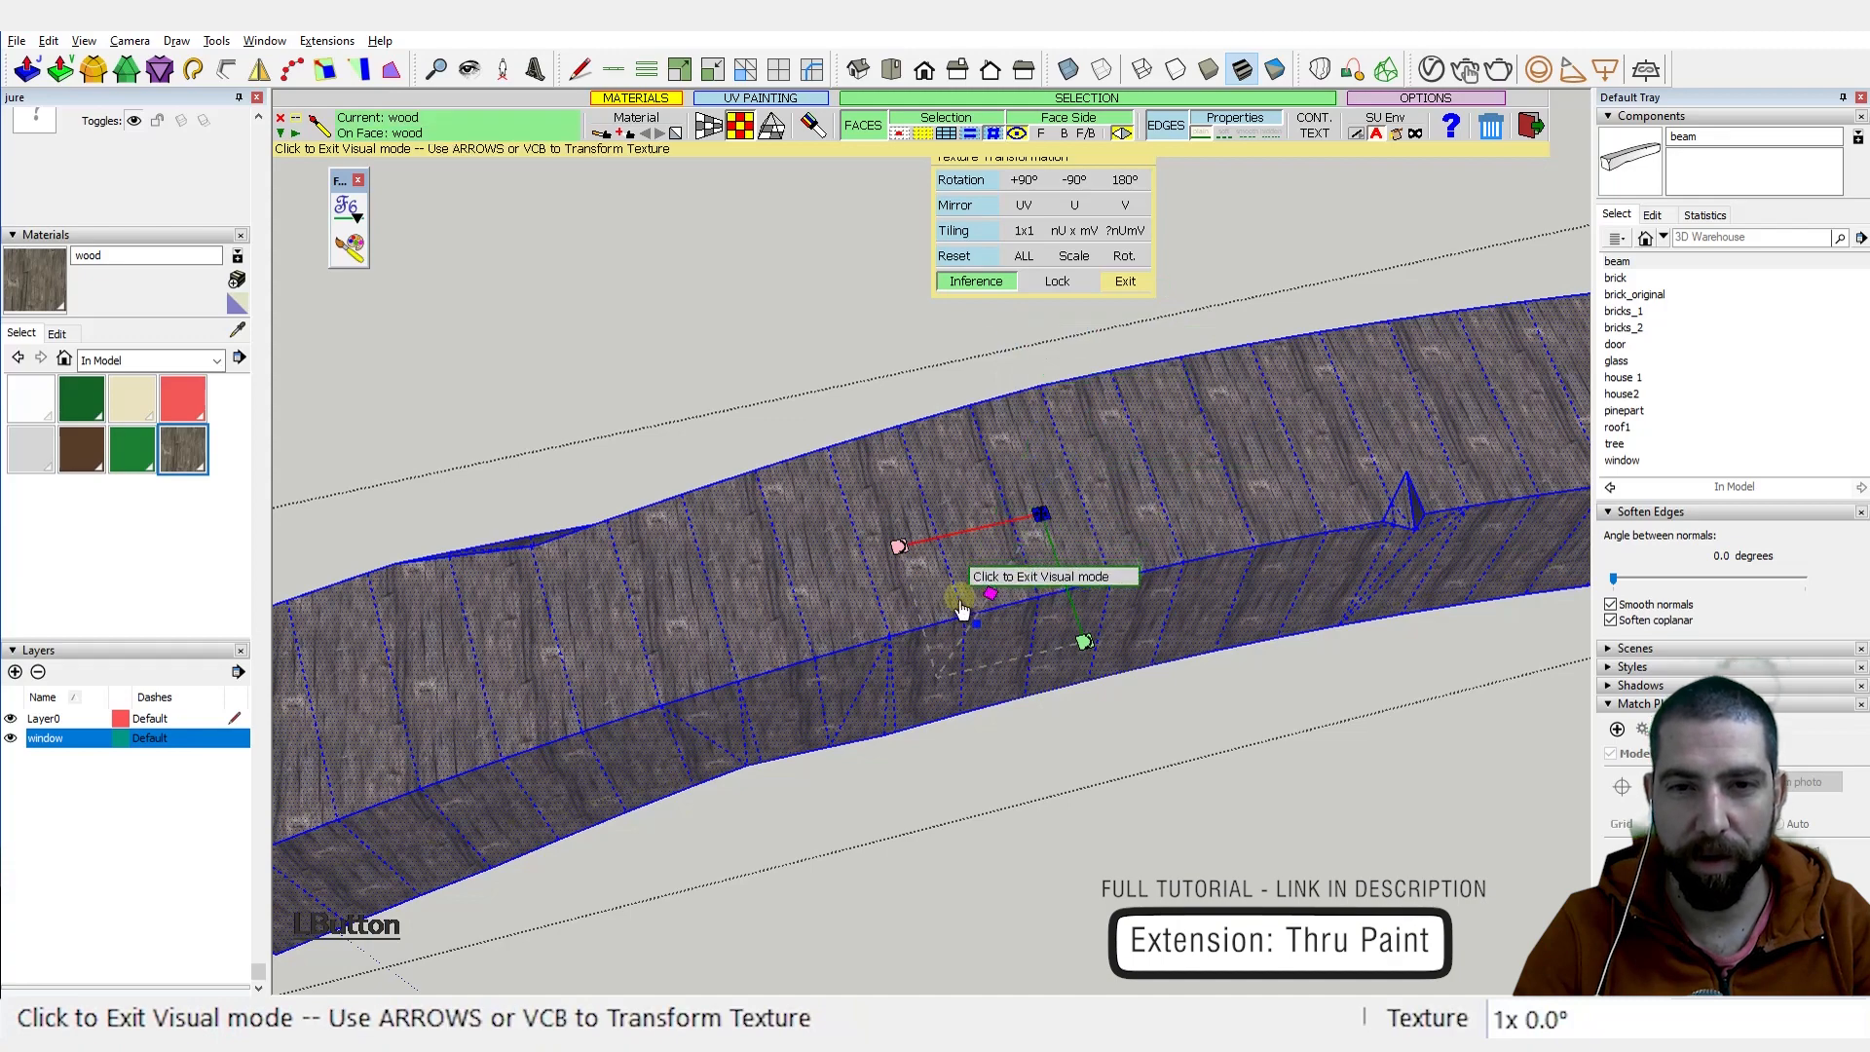
drag(898, 545, 1009, 416)
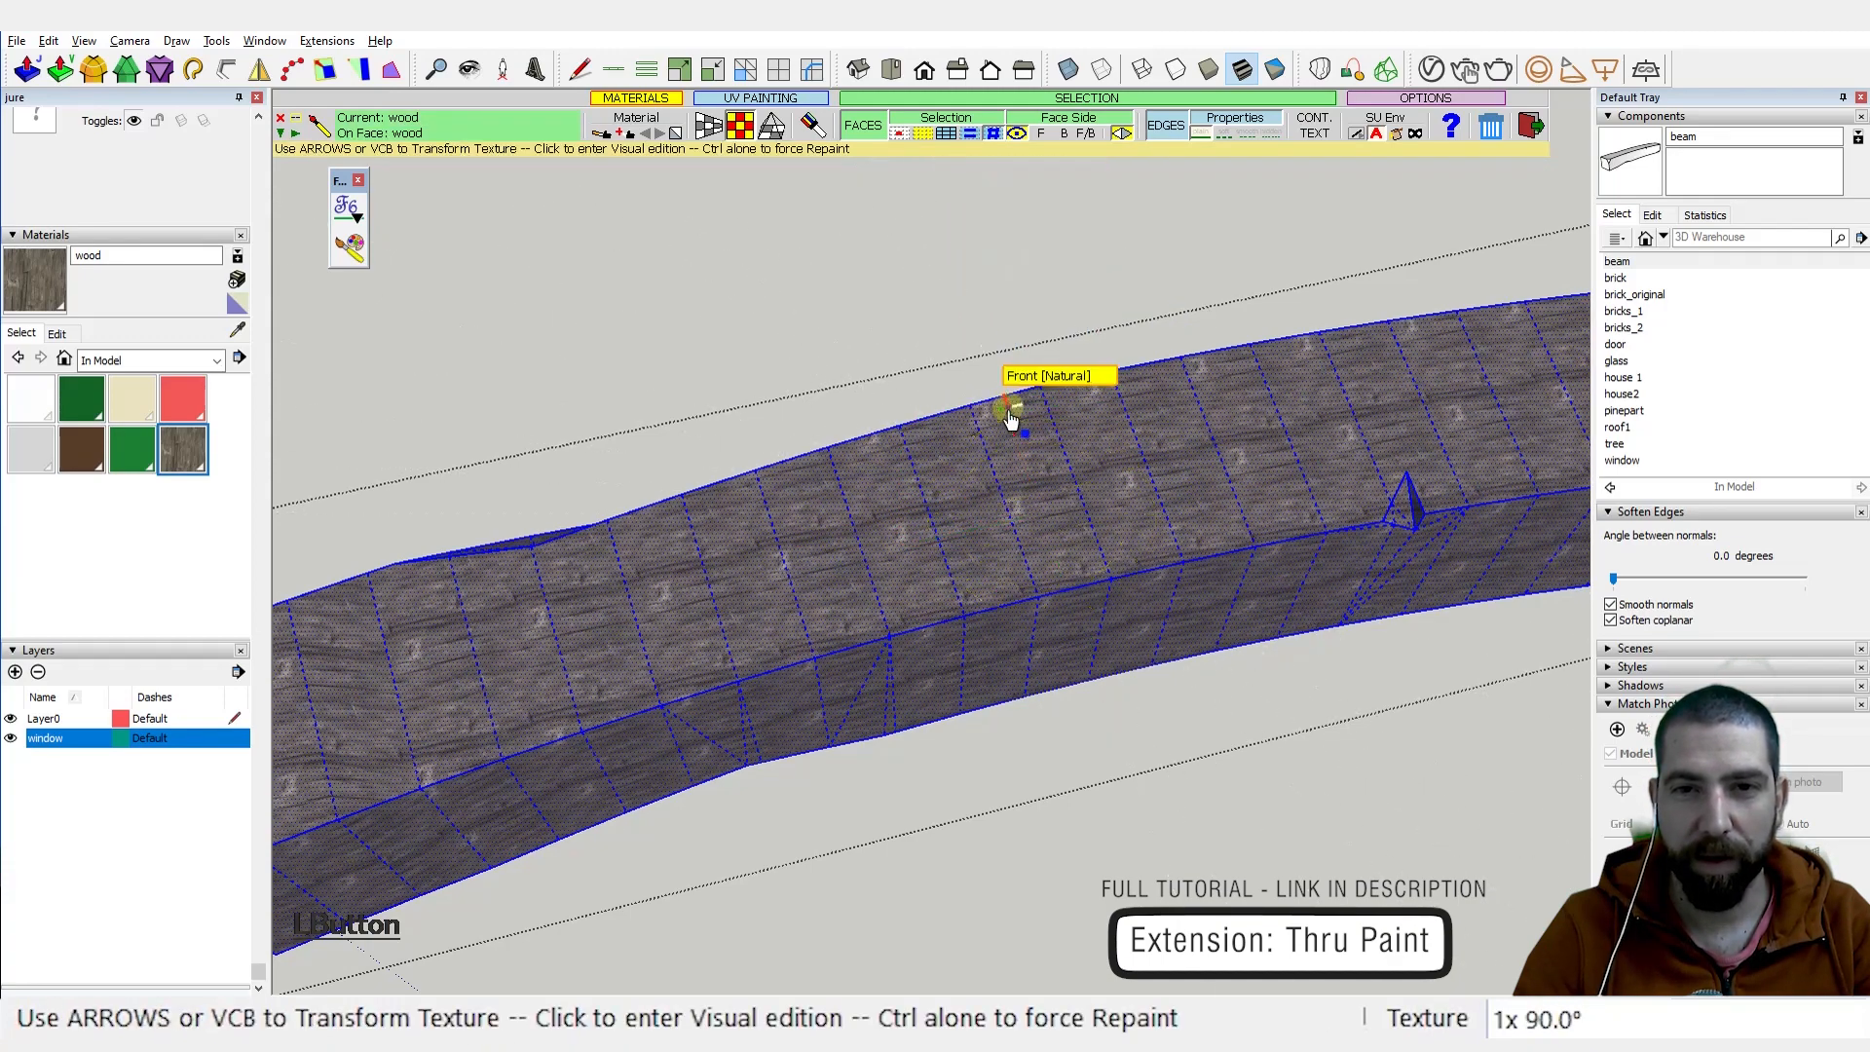
Step: Scale the beam's wood texture uniformly to about 12.7x, accept it and close the beam component
click(1026, 479)
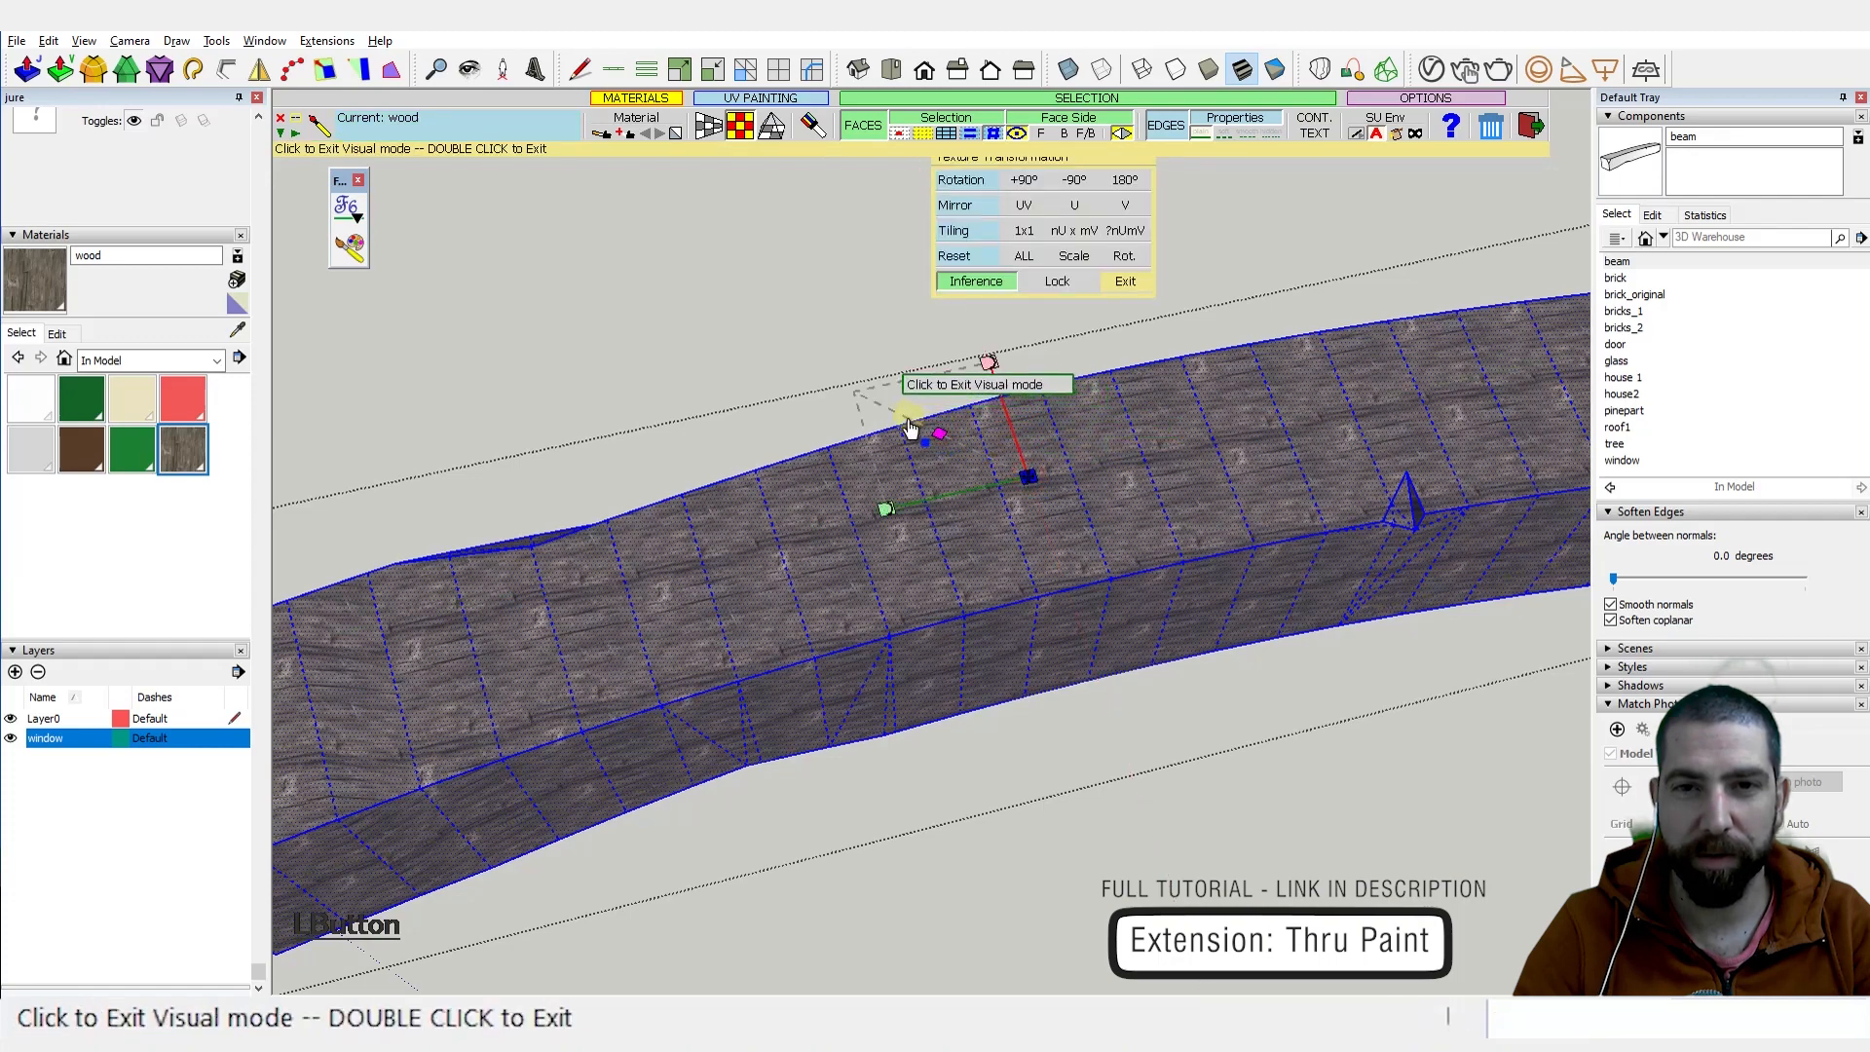
click(909, 429)
click(940, 440)
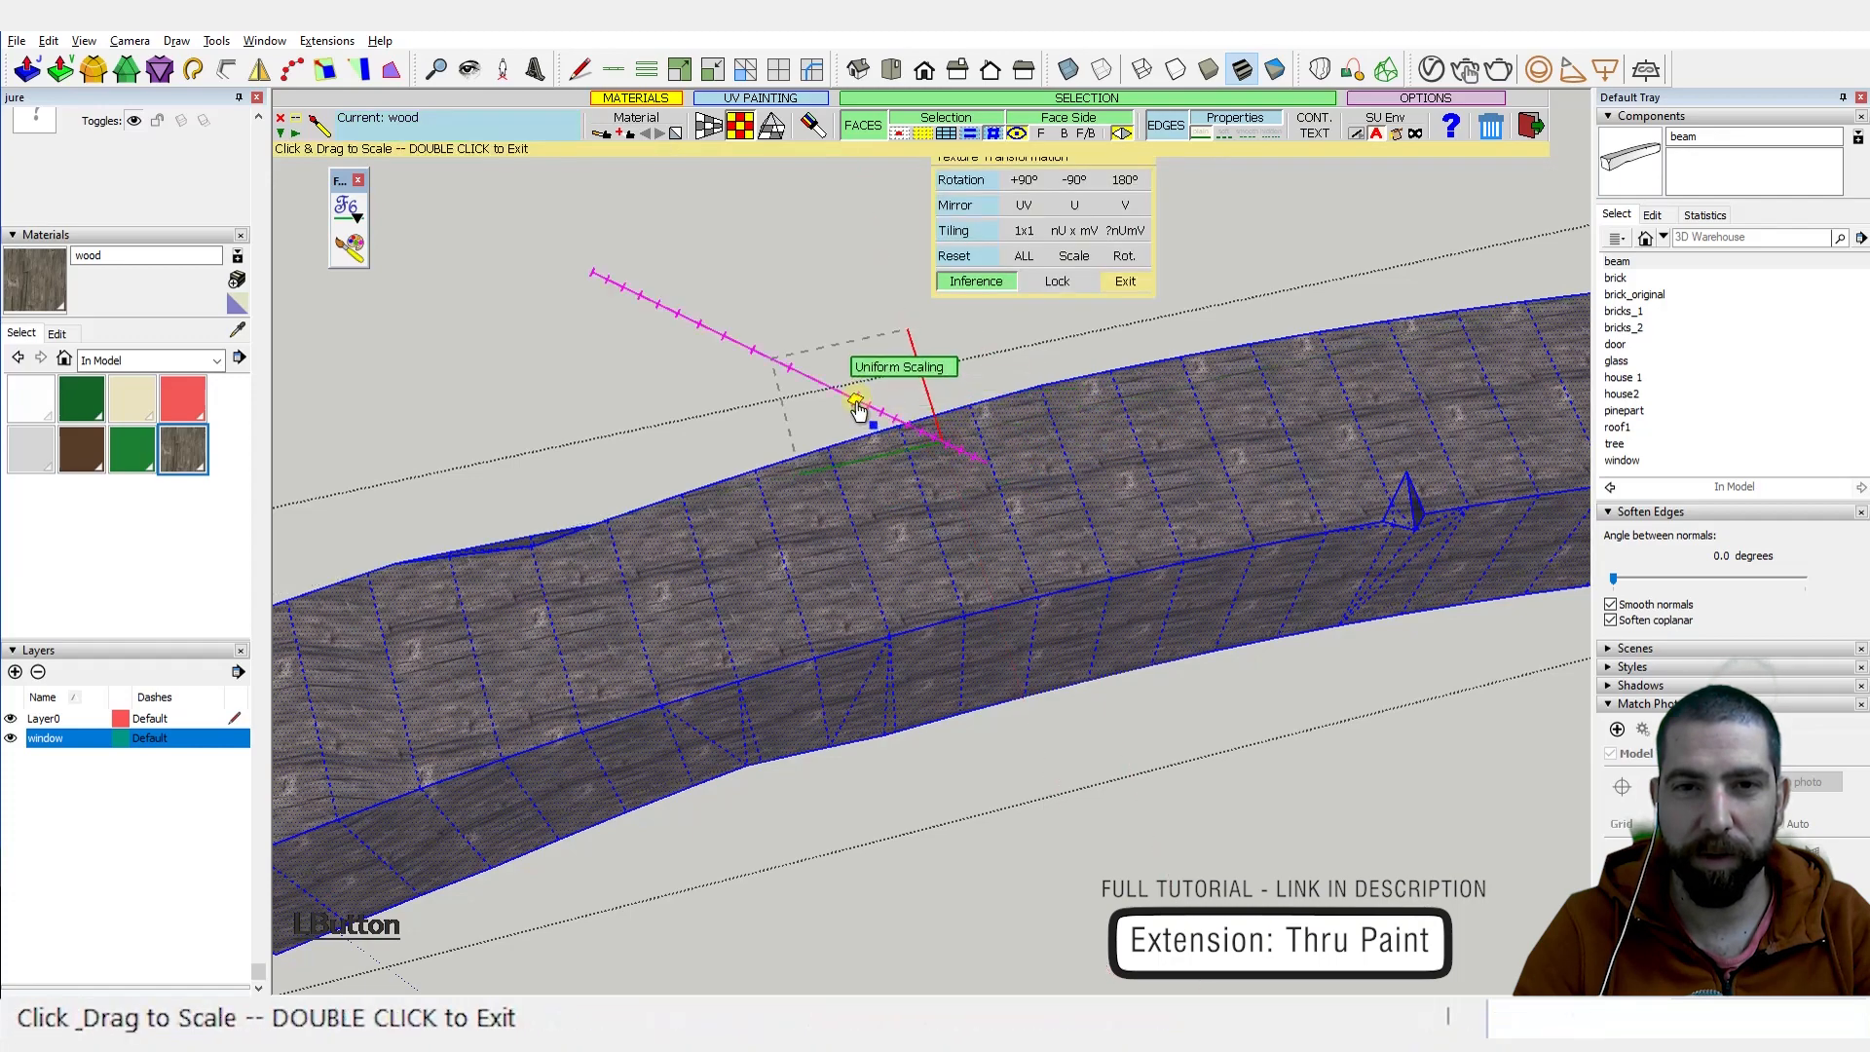
drag(856, 410, 566, 324)
scroll(990, 563, down, 4)
mouse_move(1029, 656)
middle_down()
mouse_move(1066, 569)
mouse_move(1047, 184)
mouse_move(1072, 506)
mouse_move(1034, 633)
middle_up()
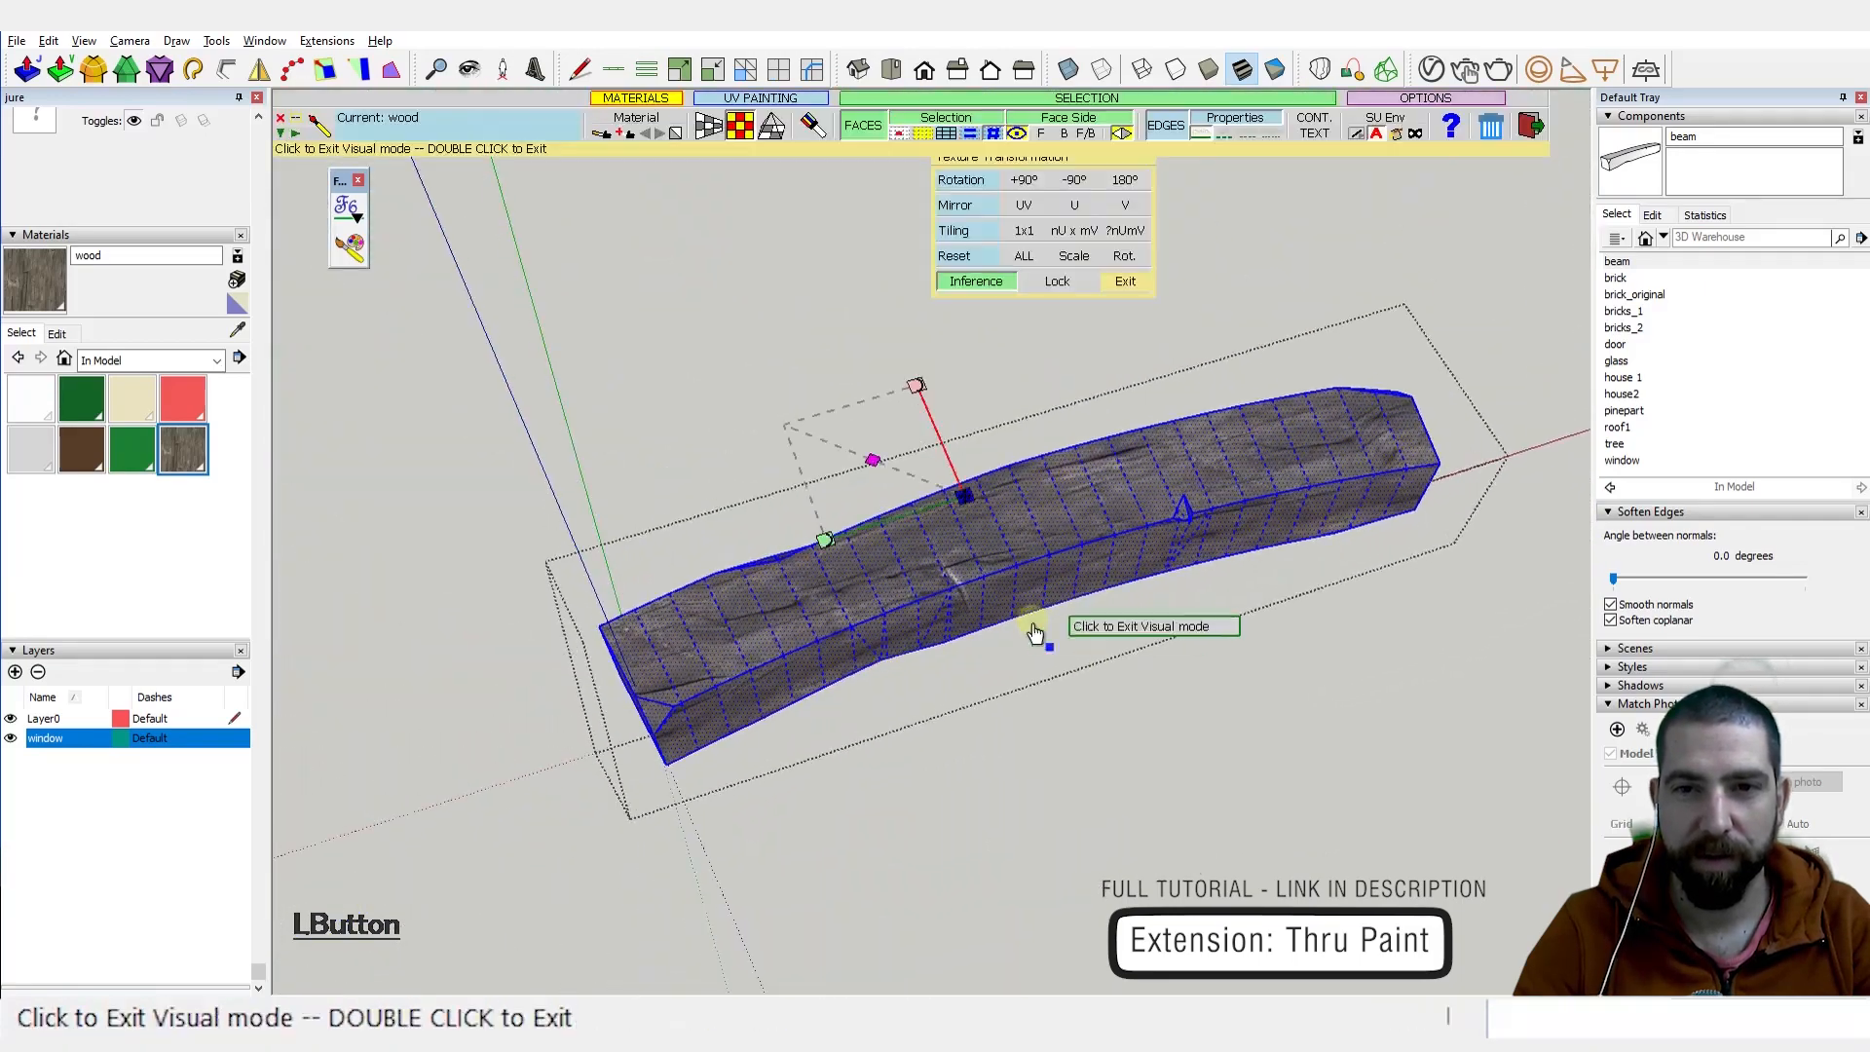
scroll(1034, 633, up, 4)
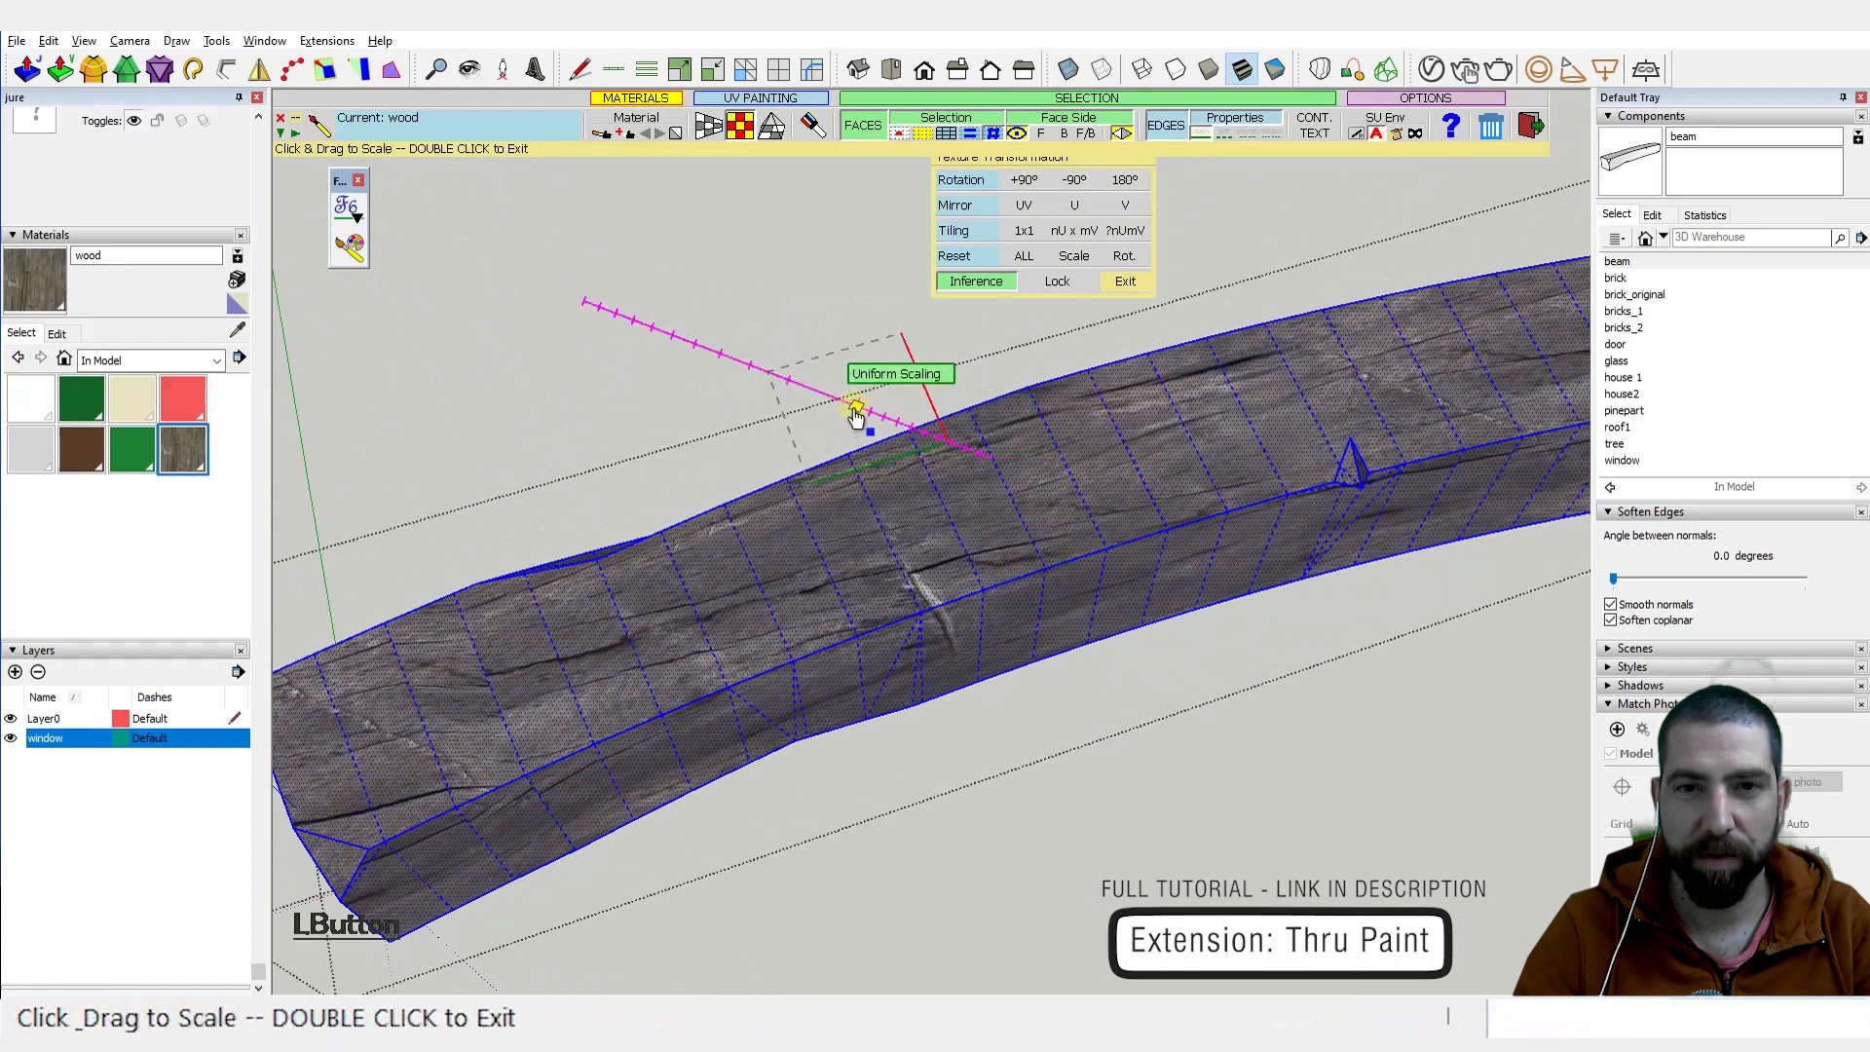
drag(854, 417, 839, 405)
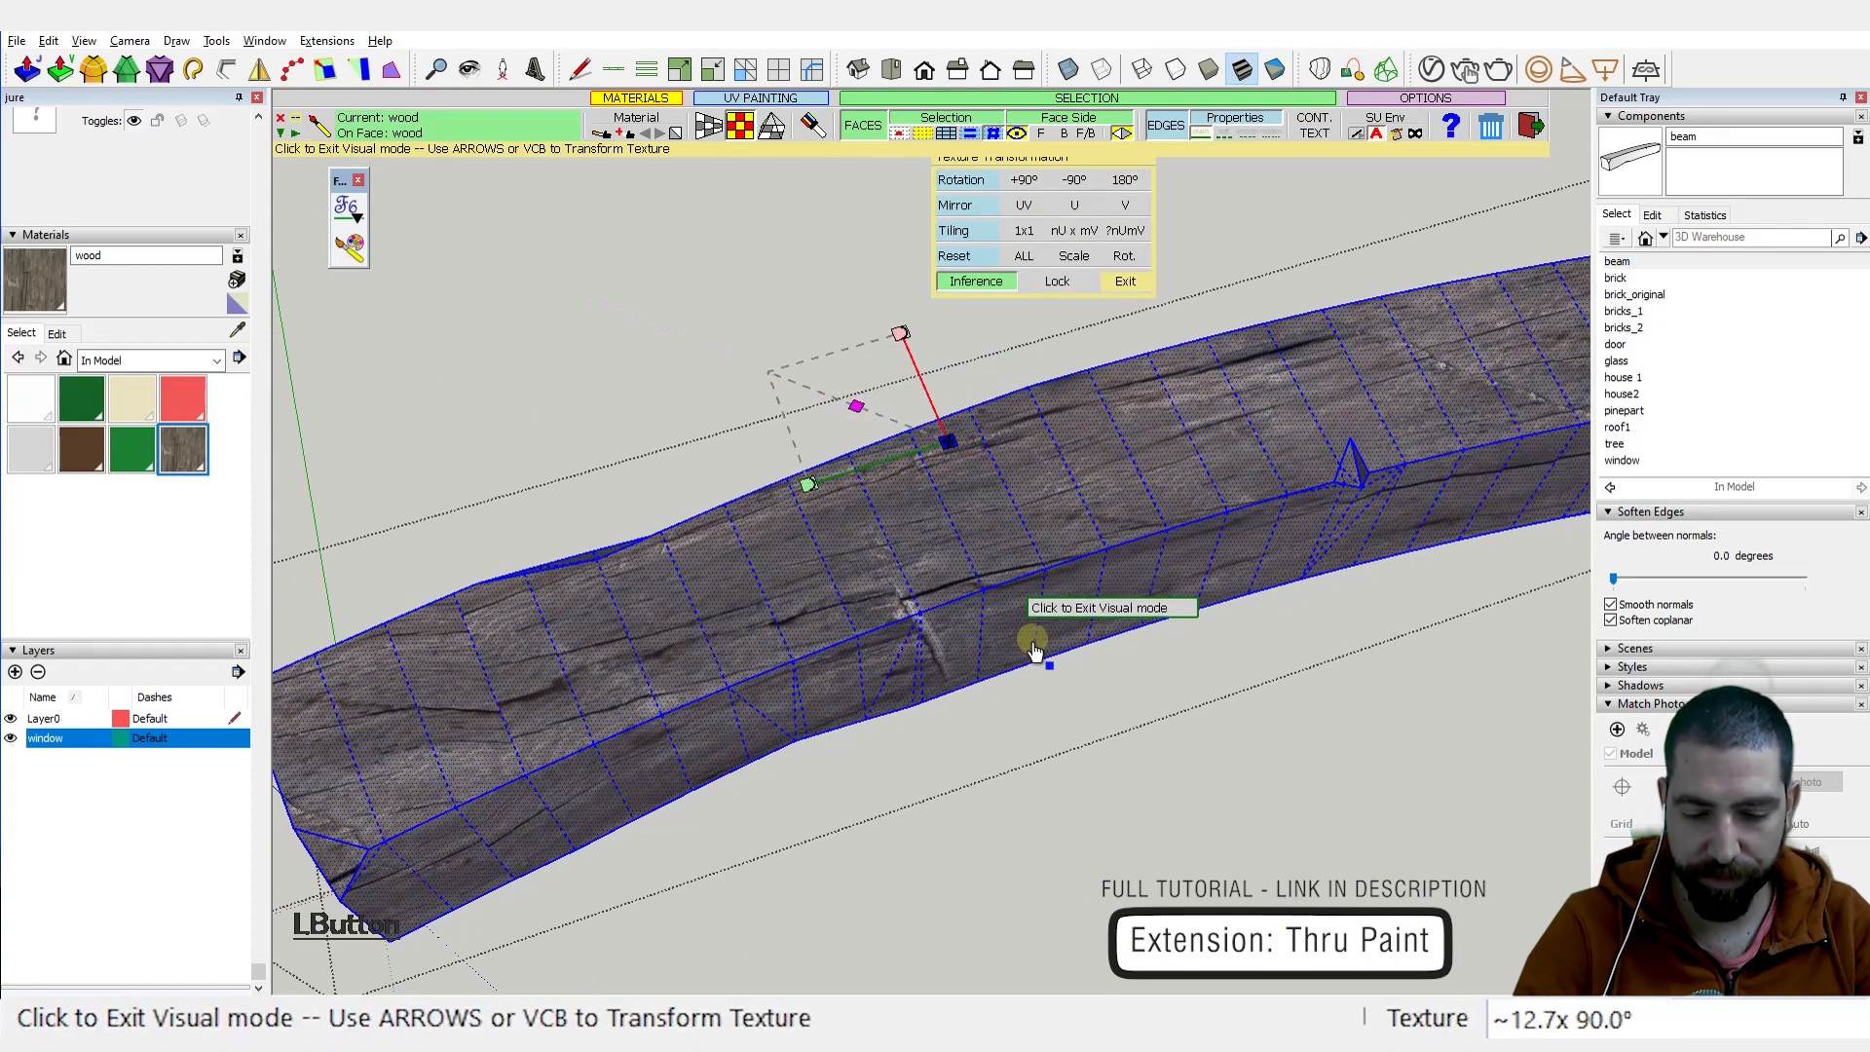
key(Return)
scroll(1042, 677, down, 2)
mouse_move(1040, 678)
middle_down()
mouse_move(1027, 723)
mouse_move(1129, 628)
mouse_move(1214, 434)
mouse_move(1225, 681)
middle_up()
key(space)
click(1136, 791)
Step: Examine the wood texture on the loose beam and on the house's window and door beams
scroll(1105, 726, down, 2)
scroll(1240, 633, down, 4)
scroll(1231, 695, up, 5)
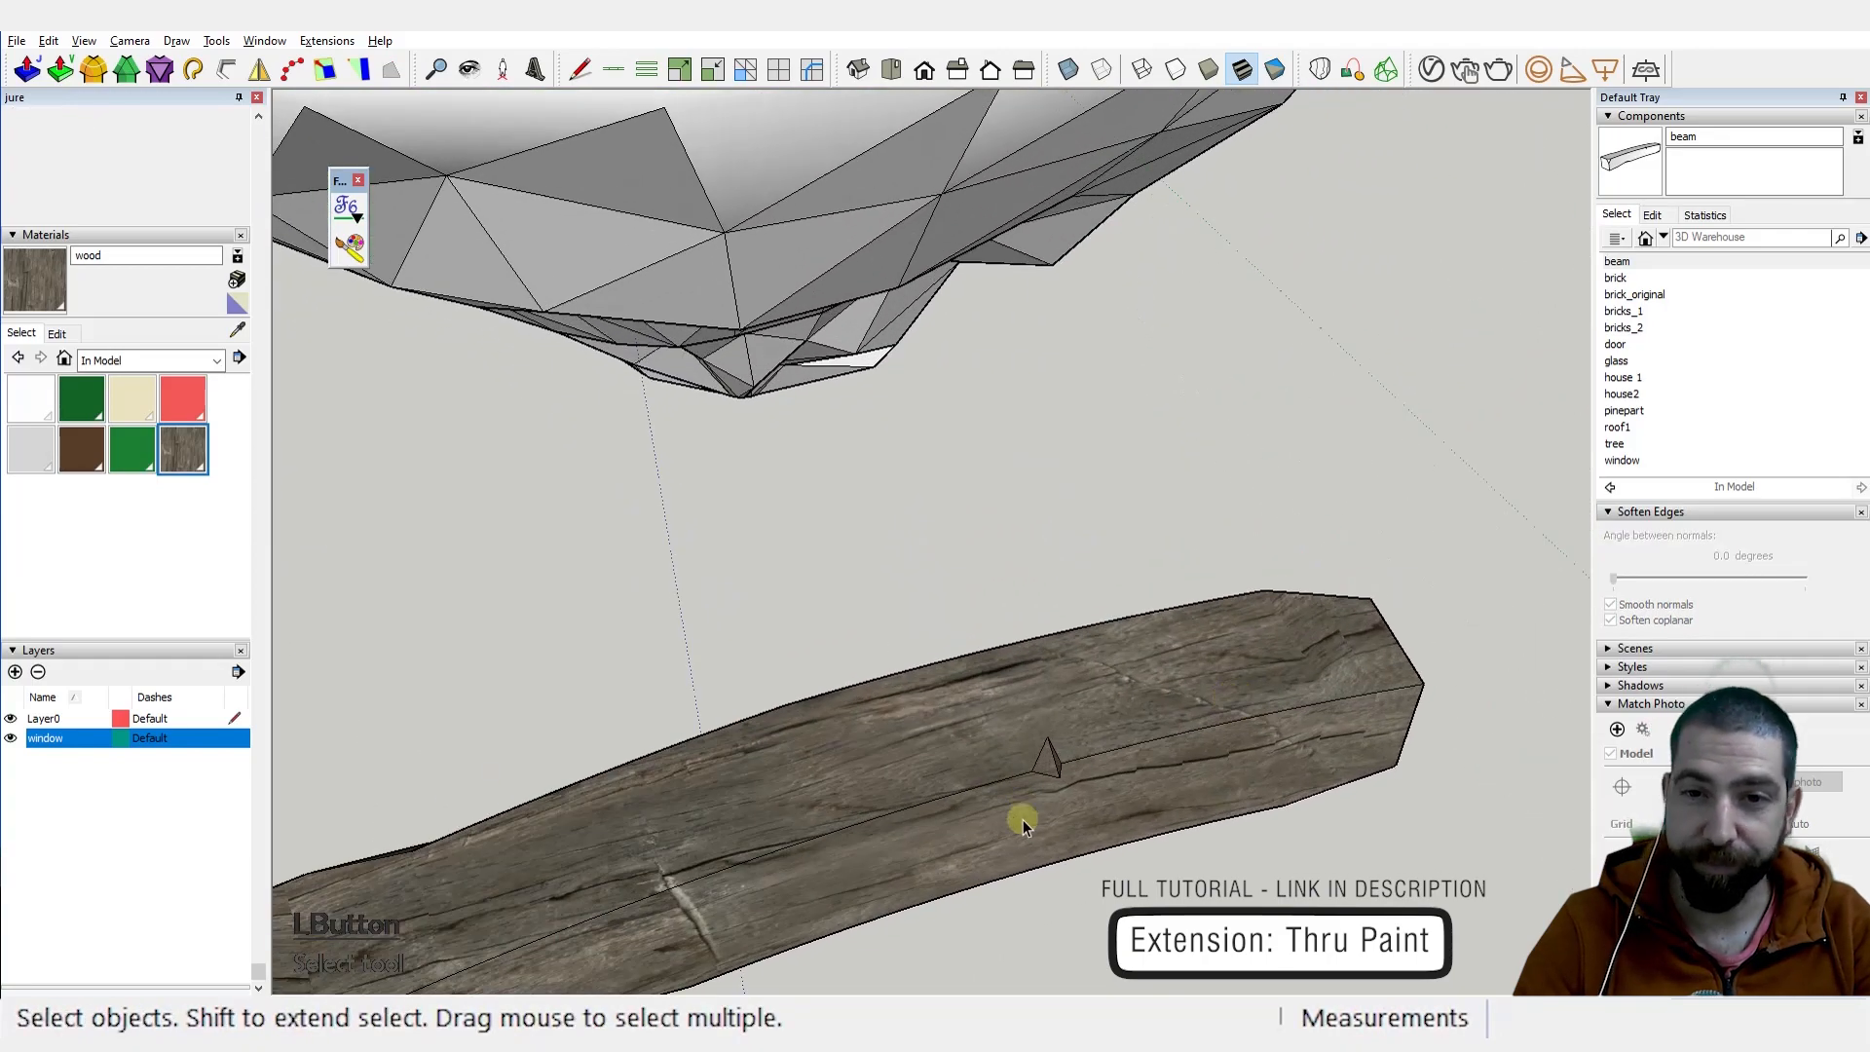
middle_drag(1023, 820, 1136, 639)
scroll(1147, 561, down, 3)
scroll(1141, 634, down, 1)
scroll(1163, 623, down, 6)
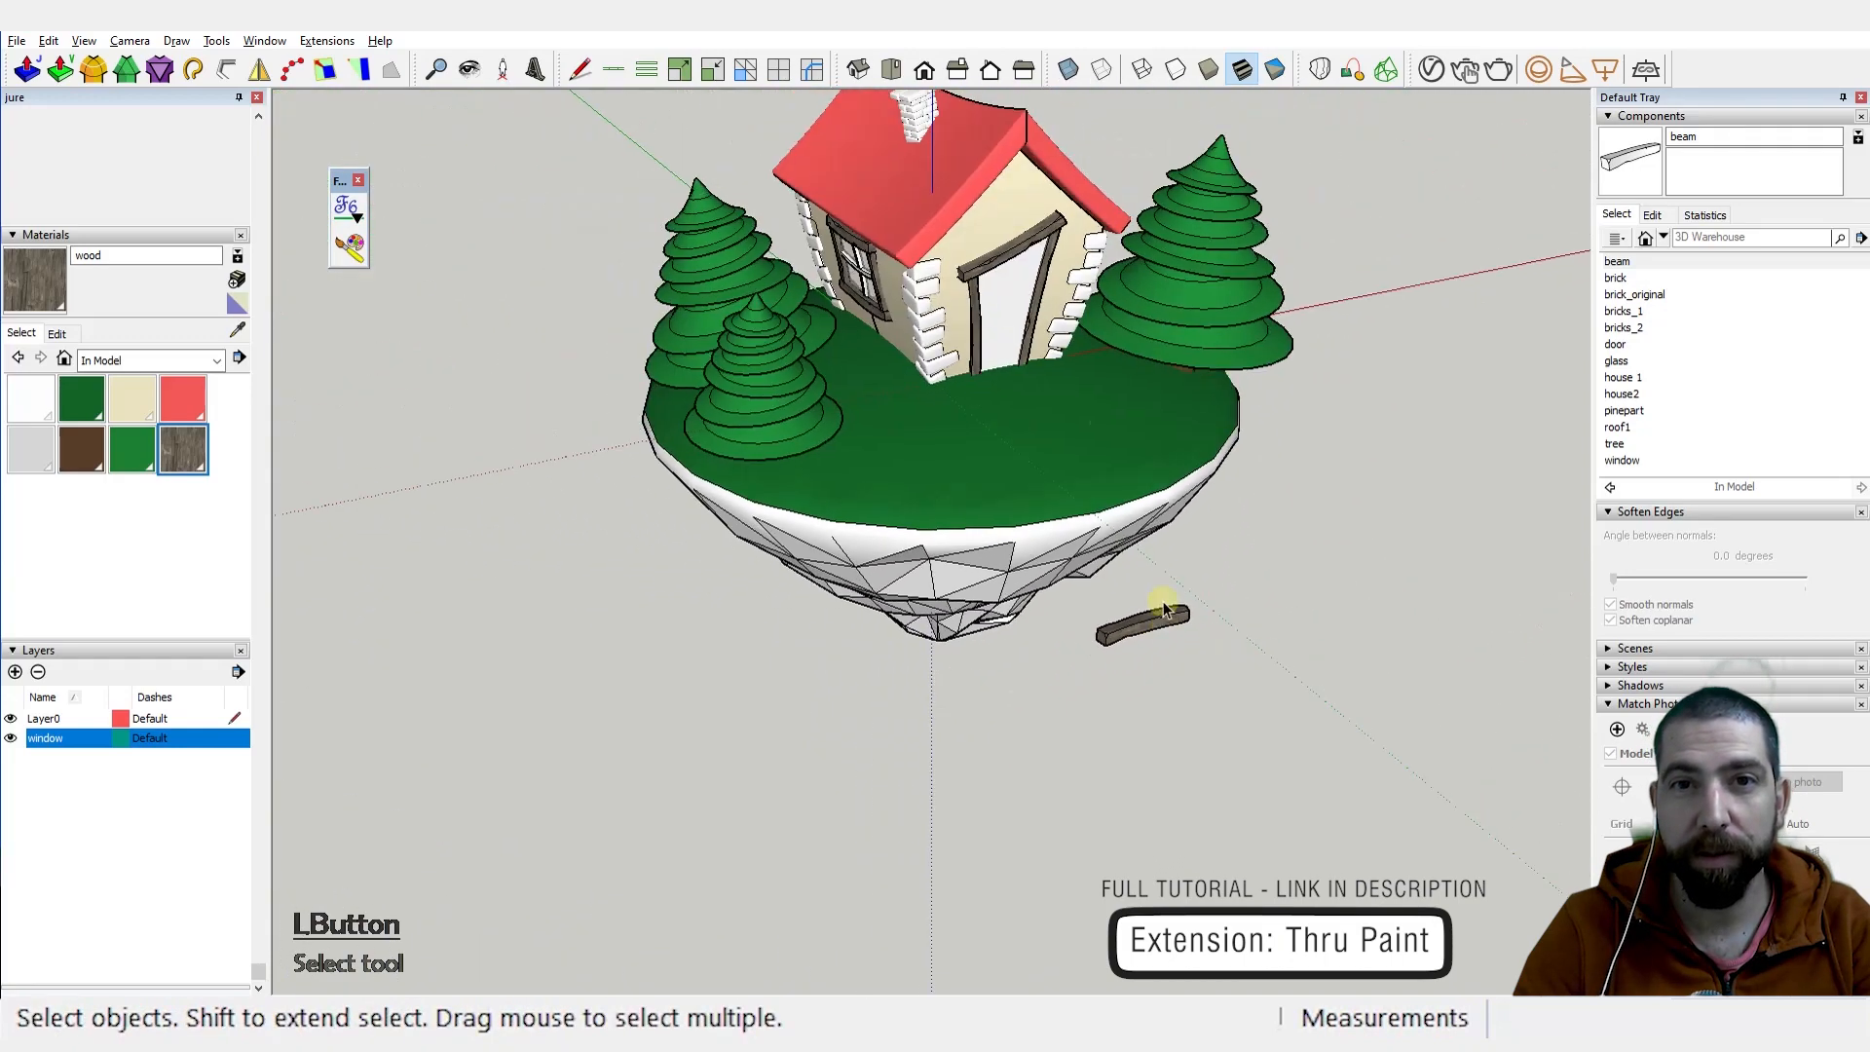
Step: Open the window component and select all the connected geometry of its inner crossbars
scroll(911, 206, up, 6)
middle_drag(939, 446, 521, 306)
middle_drag(1269, 393, 493, 397)
scroll(1052, 488, up, 6)
click(1206, 422)
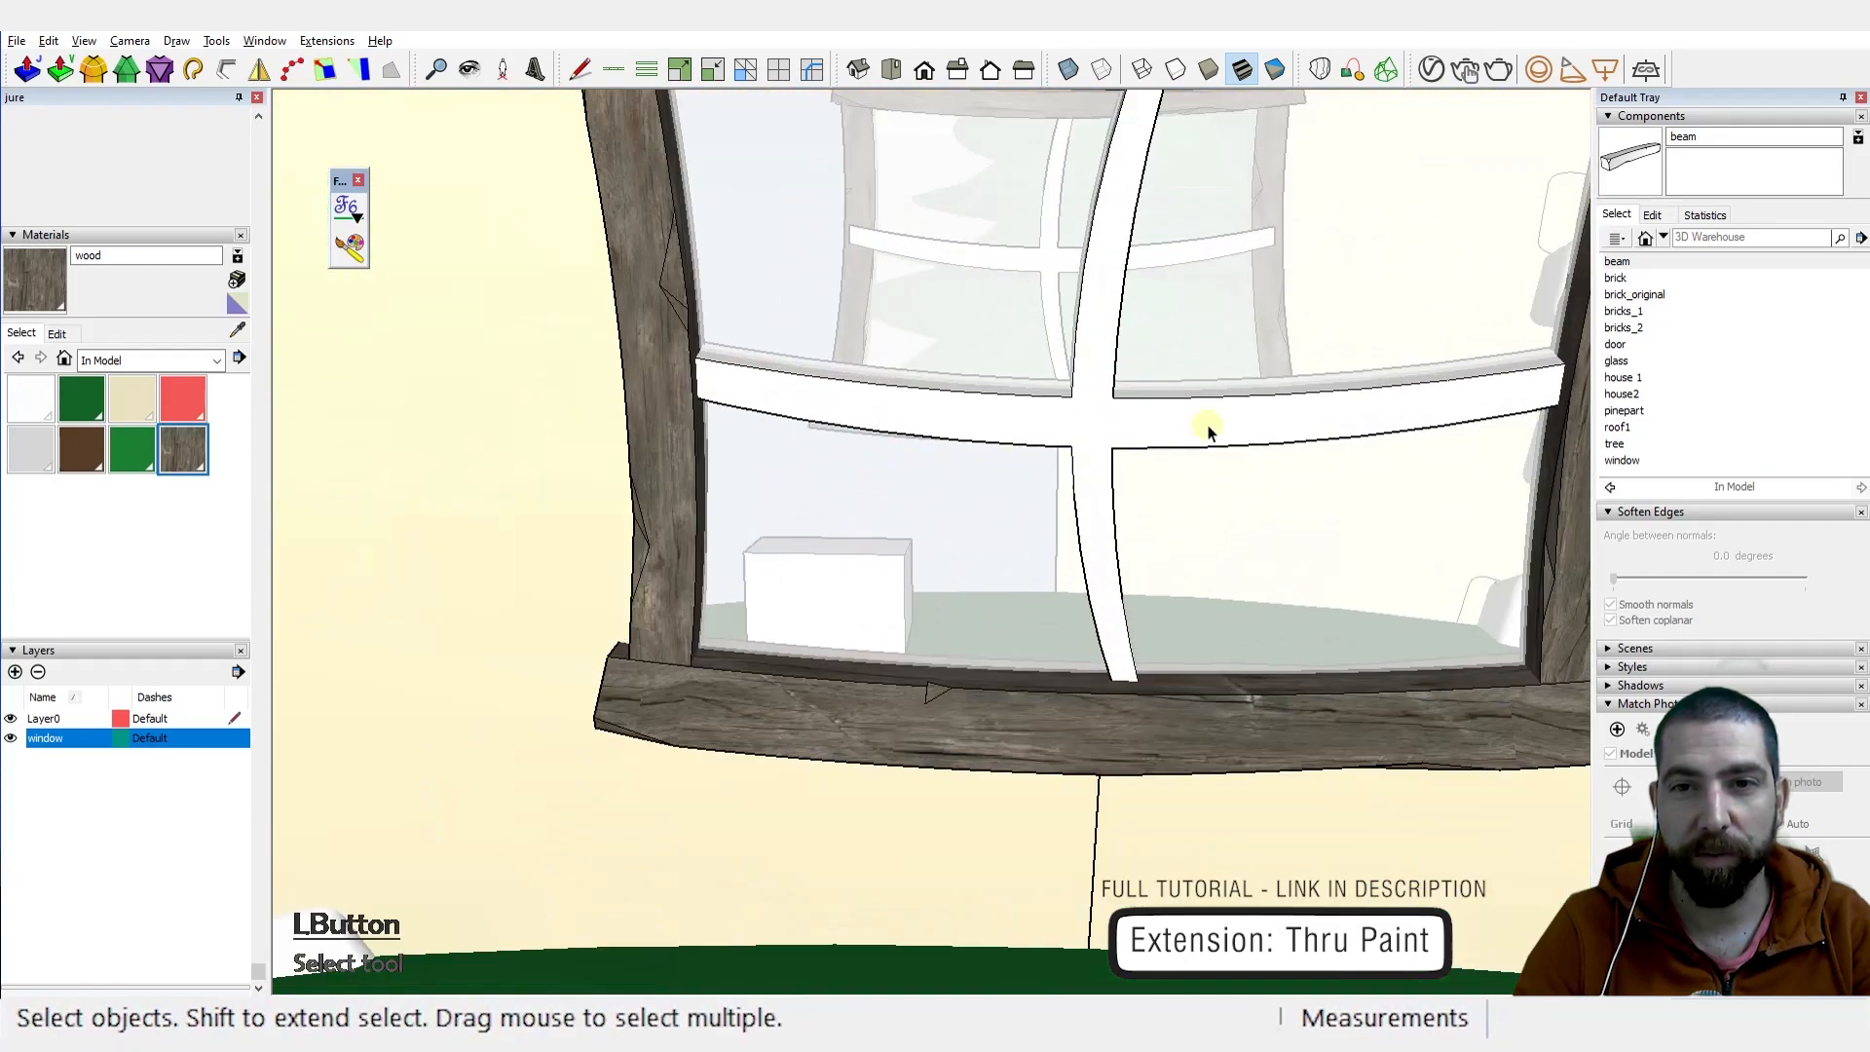
click(1186, 429)
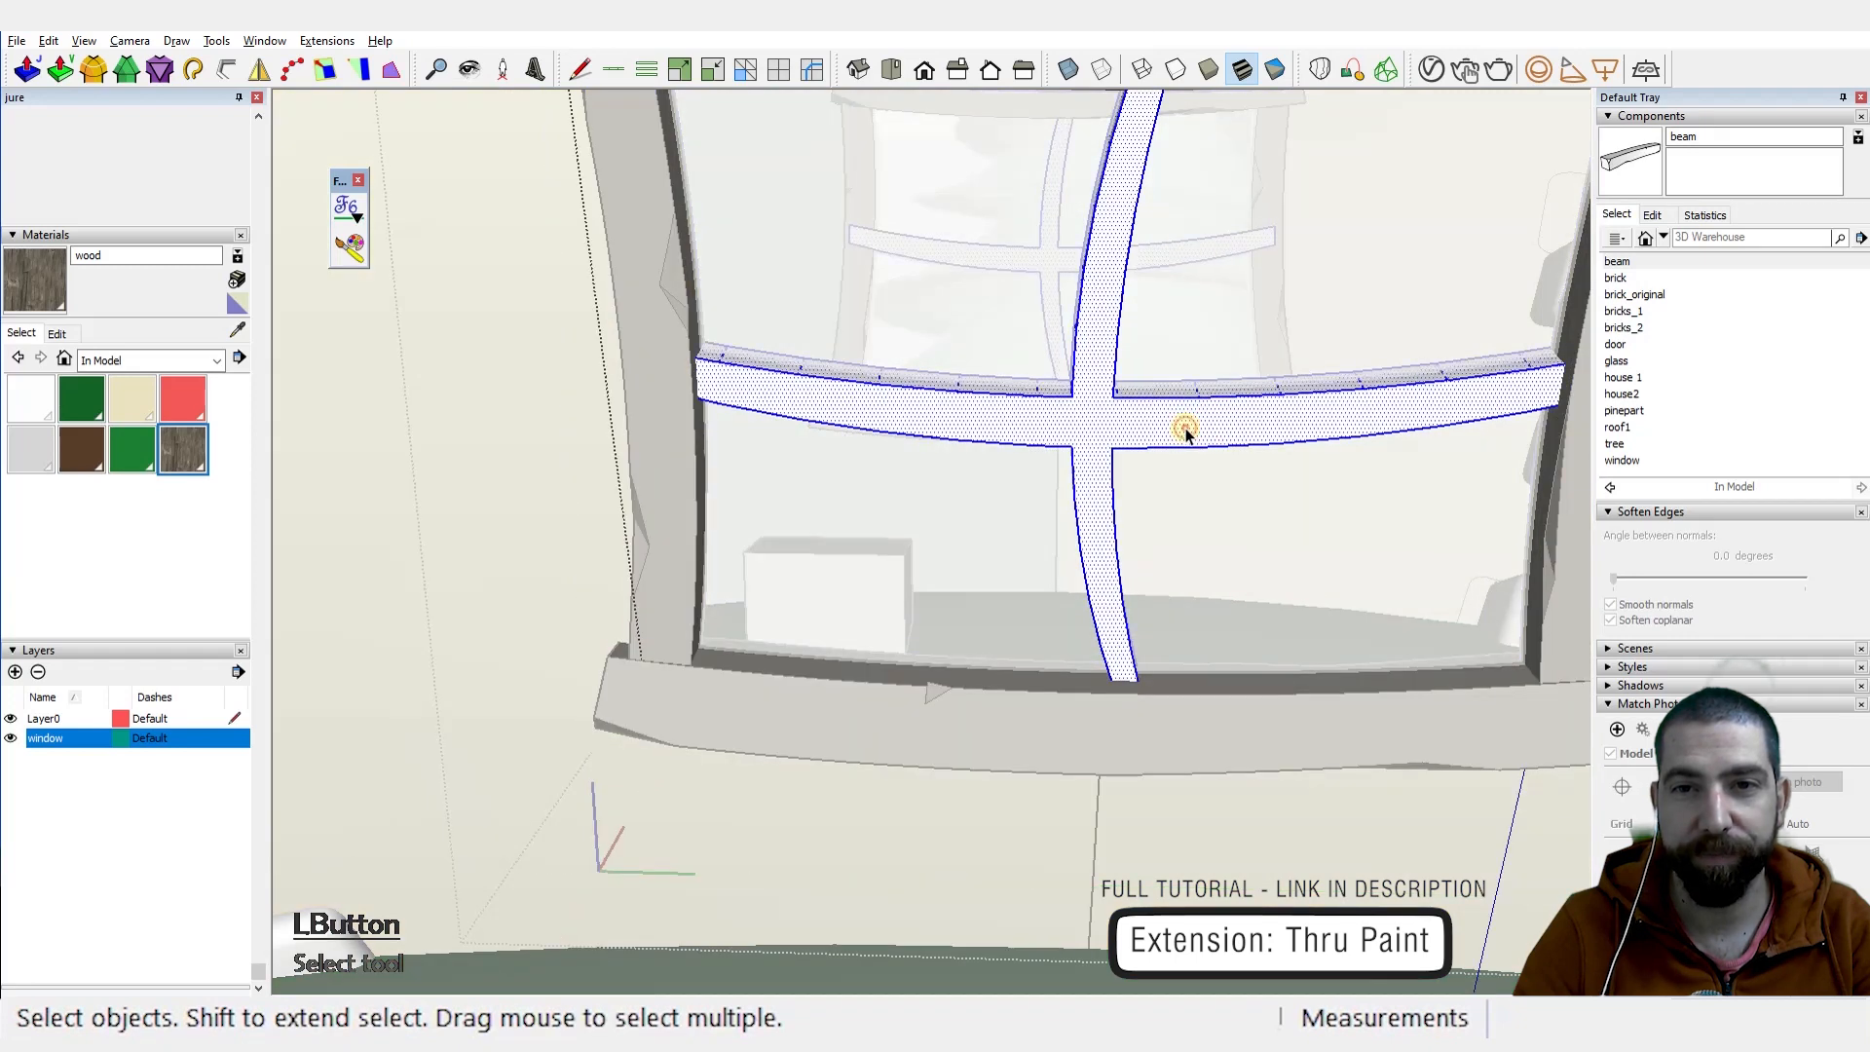
Step: Try to paint the window's crossbars with the wood material and edit its texture visually, and cancel the operation
key(v)
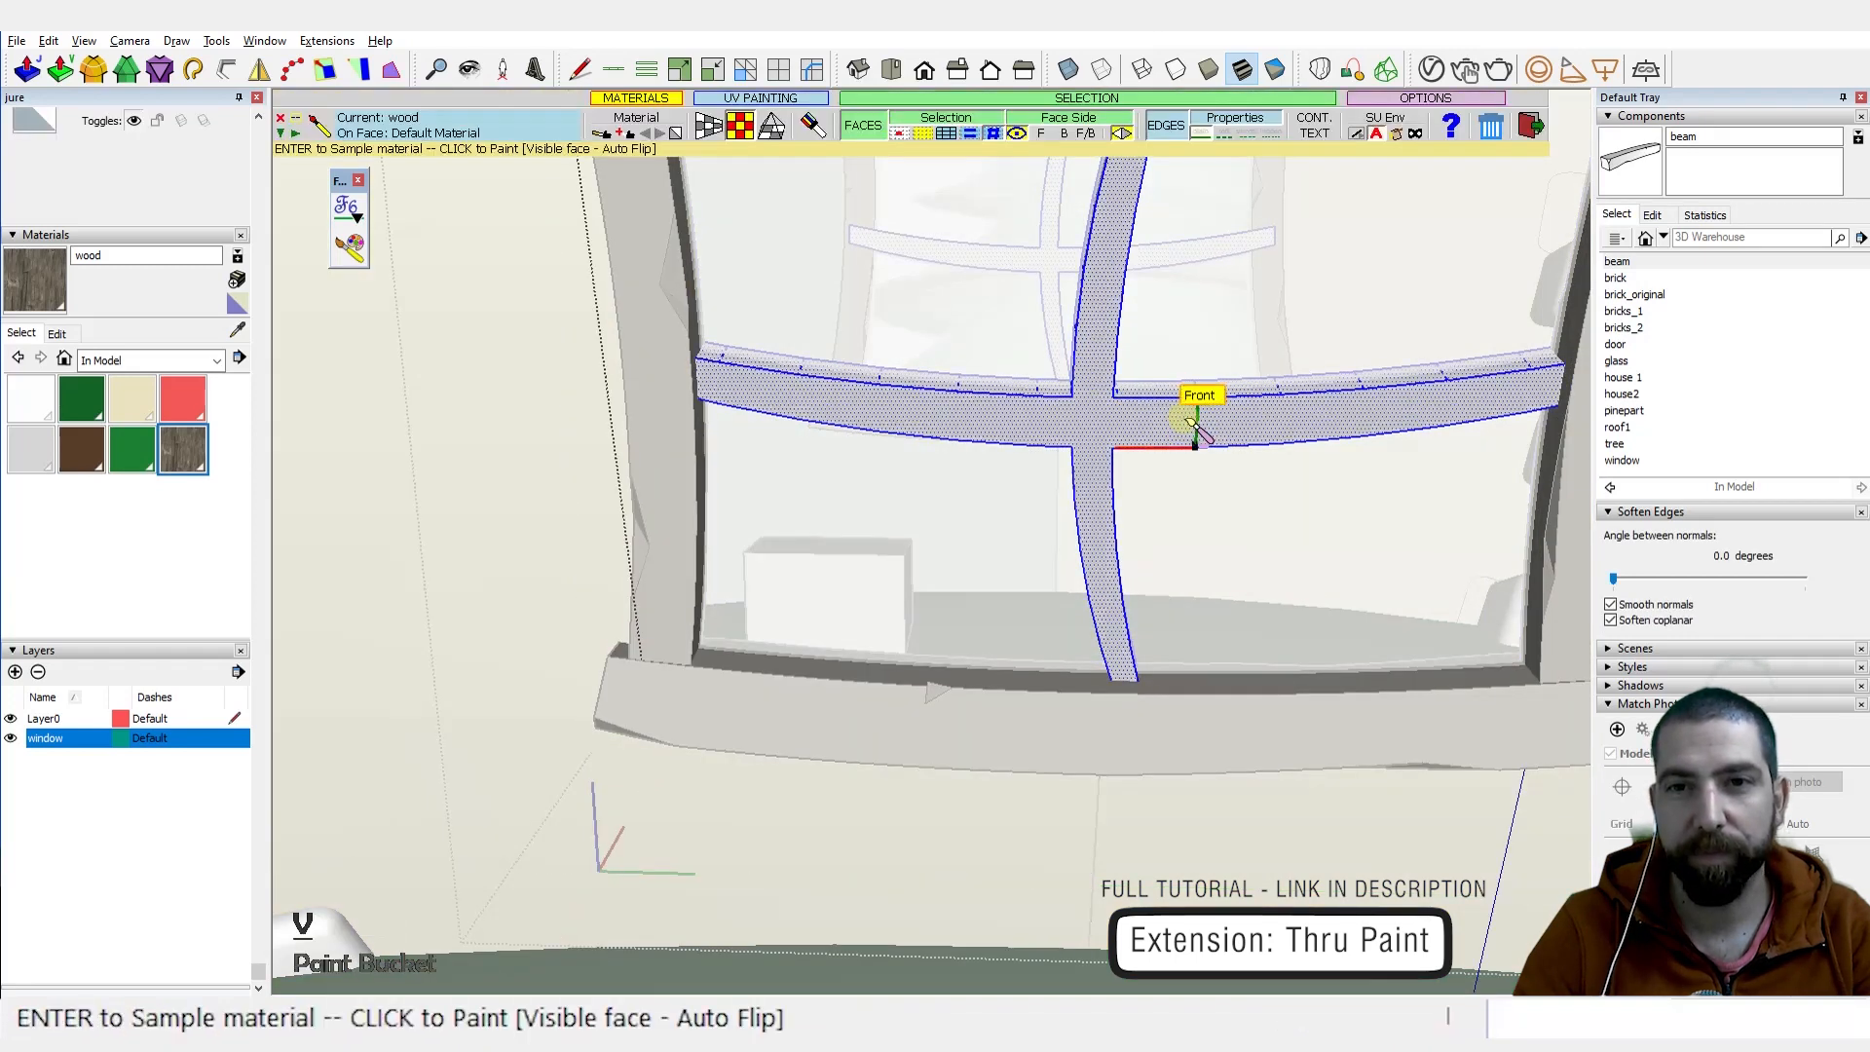
click(1180, 418)
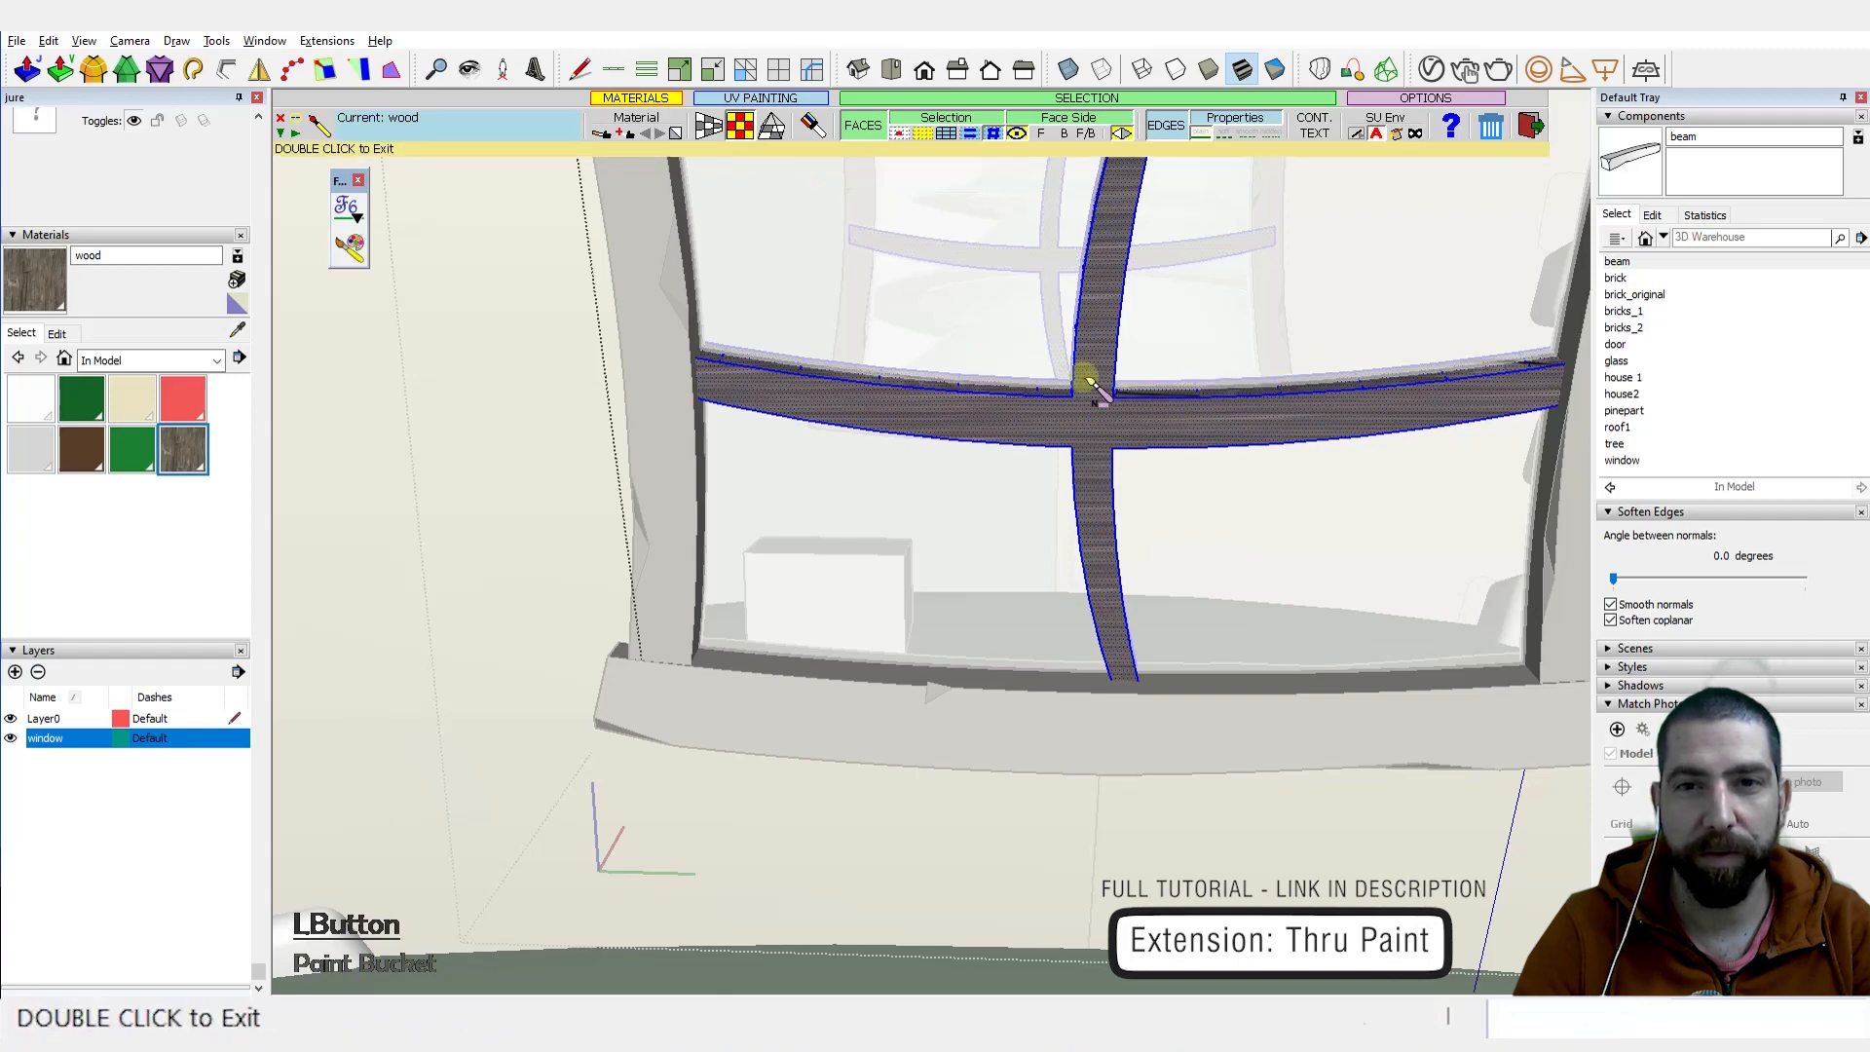
mouse_move(1090, 376)
middle_down()
mouse_move(1121, 556)
mouse_move(1223, 575)
mouse_move(1250, 634)
mouse_move(1248, 701)
mouse_move(805, 581)
mouse_move(650, 567)
mouse_move(960, 493)
mouse_move(973, 451)
mouse_move(1178, 472)
middle_up()
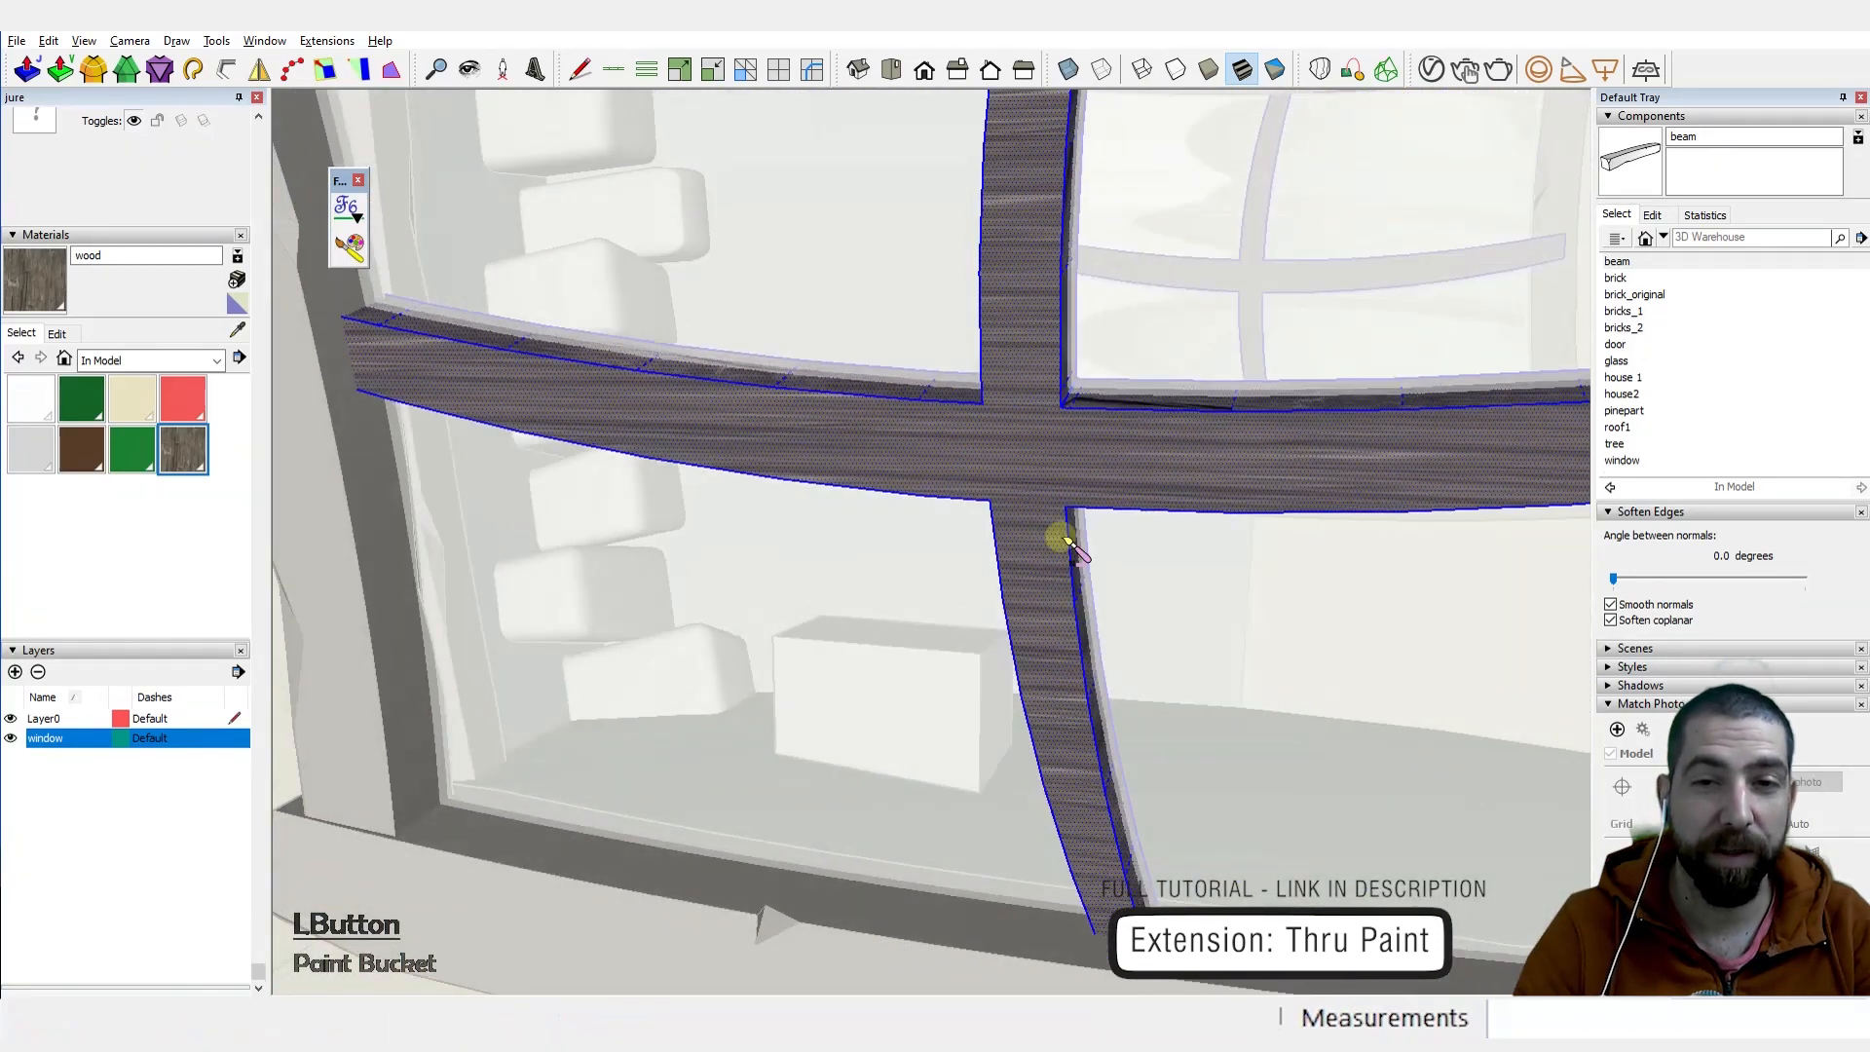
middle_drag(1029, 441, 1027, 453)
click(1034, 463)
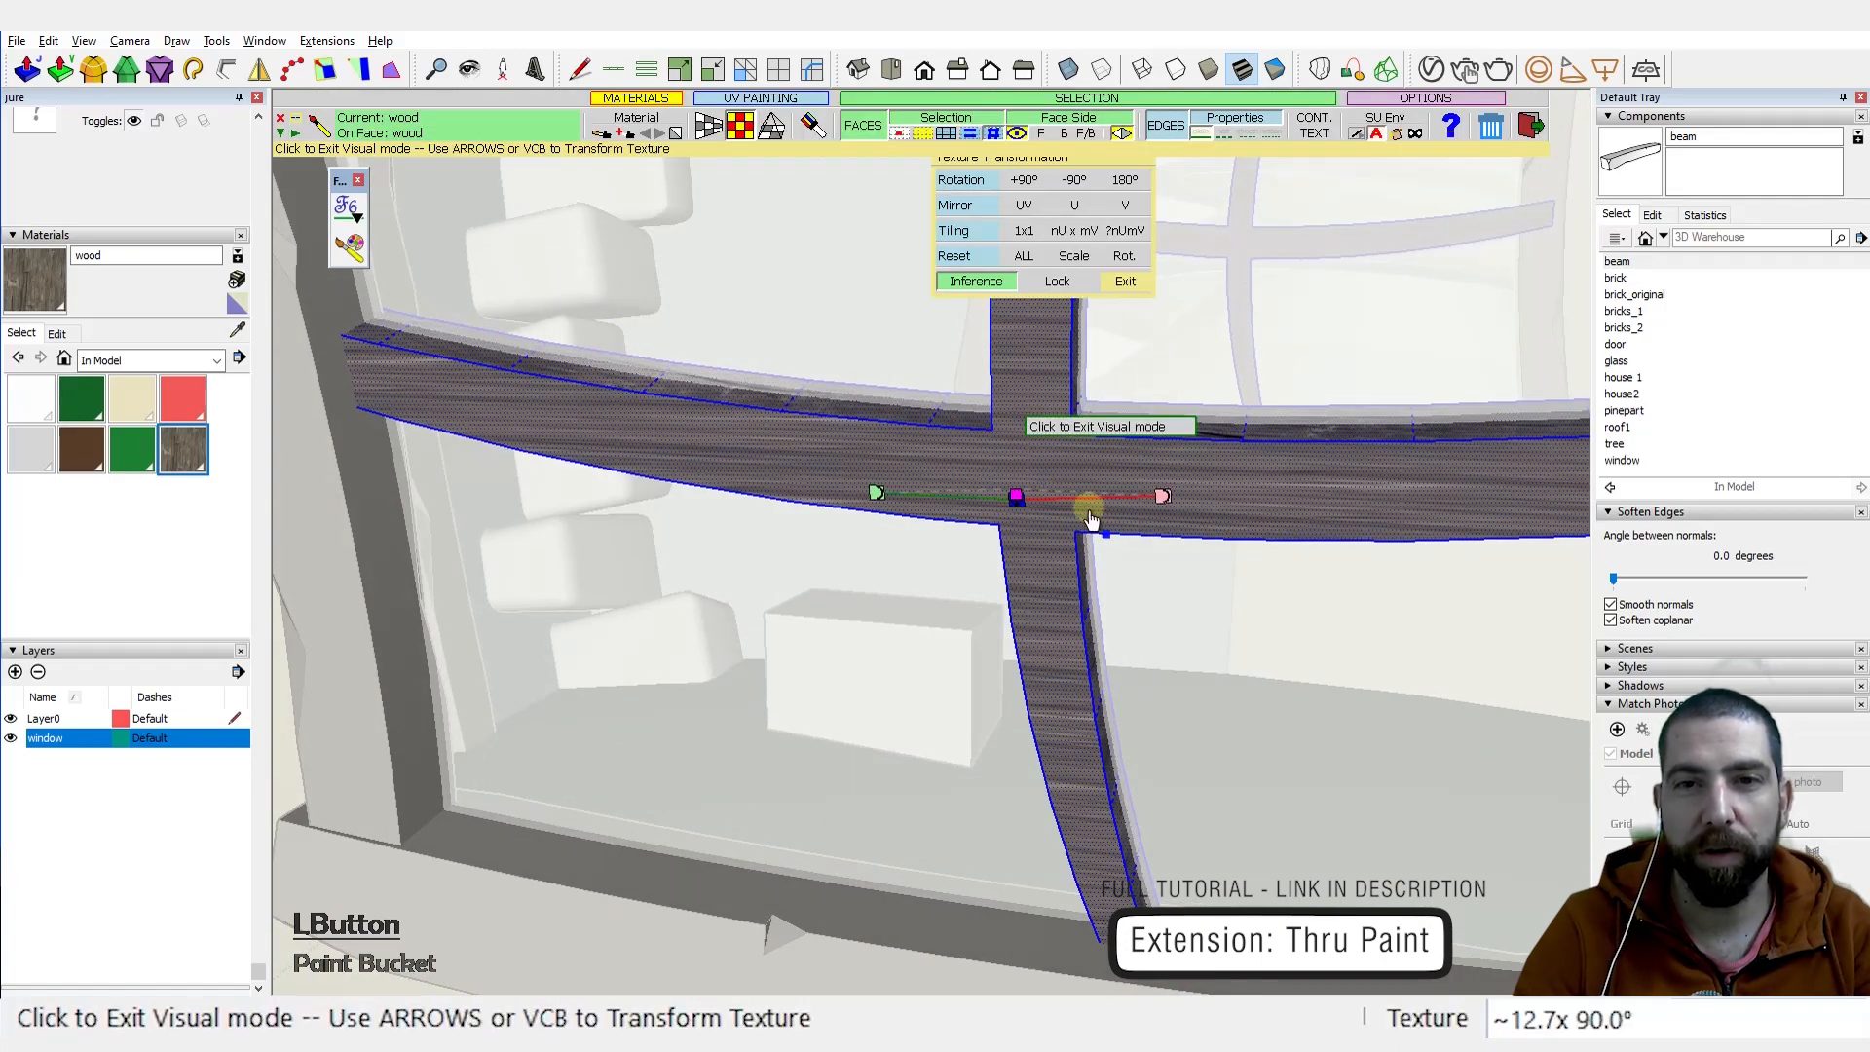
key(Escape)
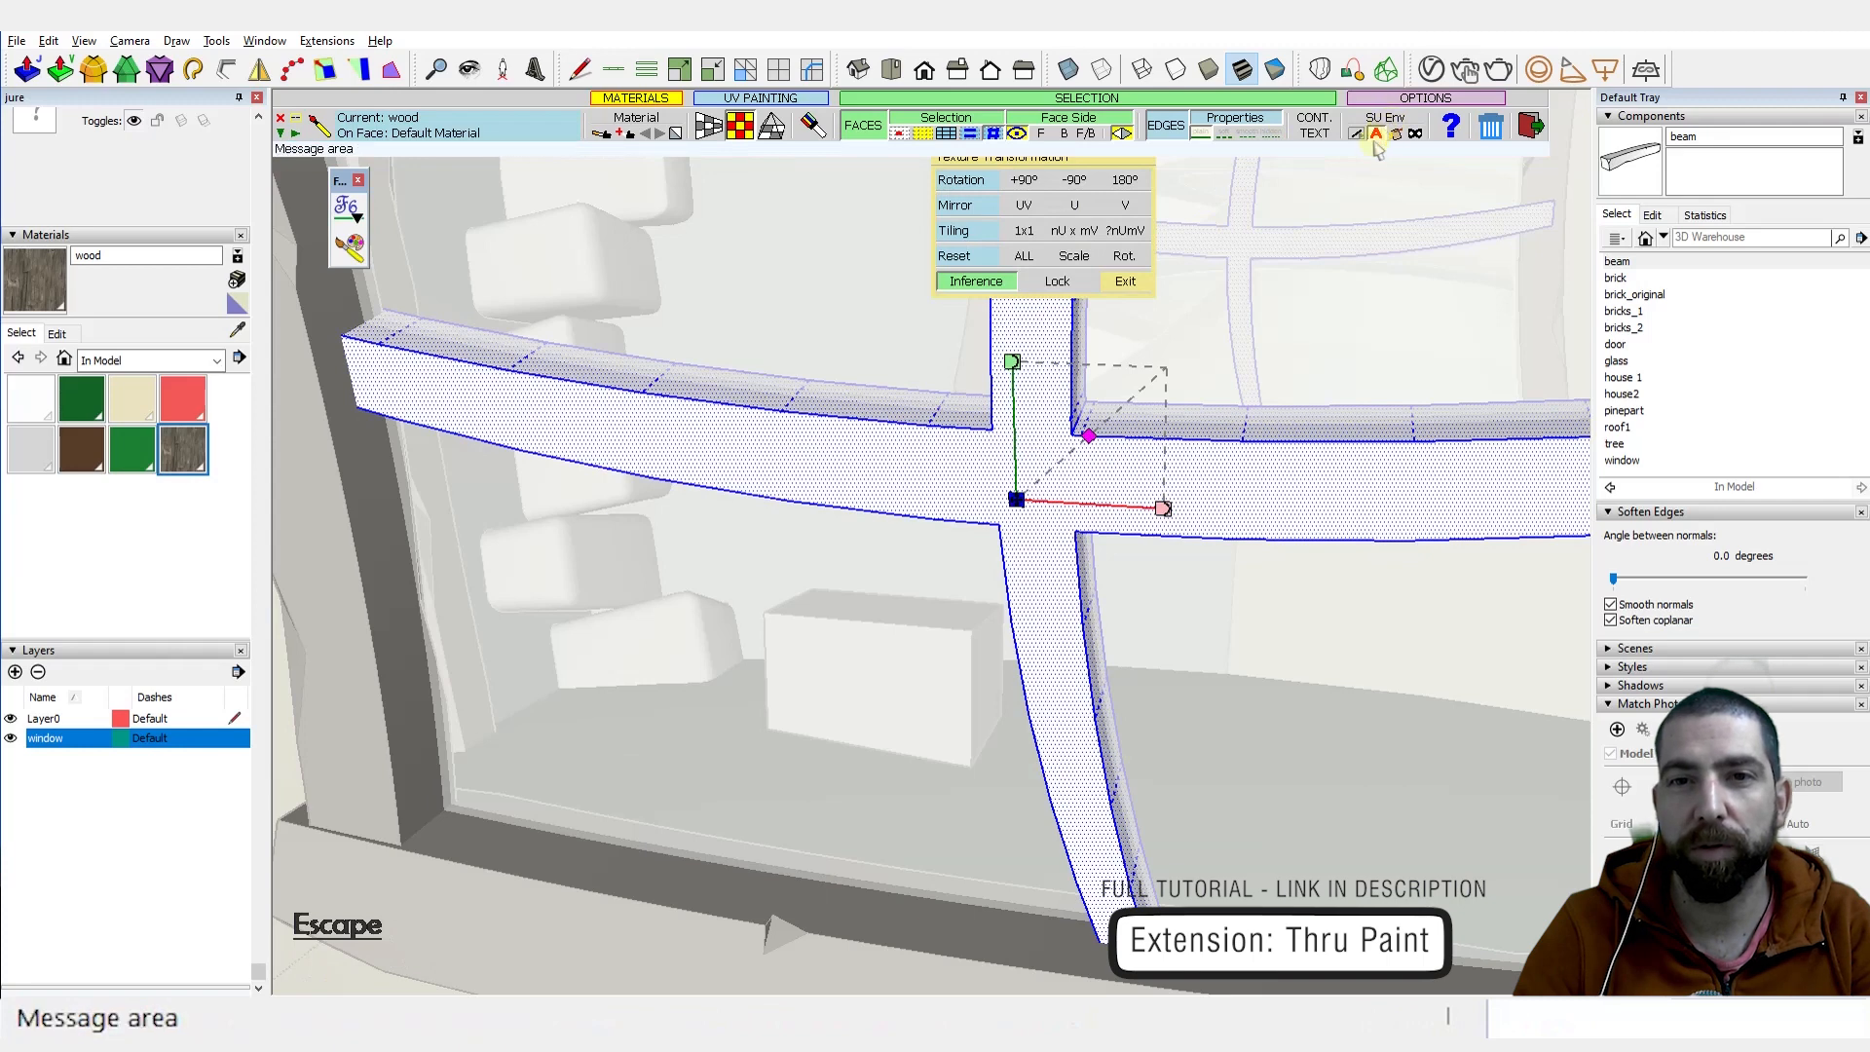
Step: Reselect the window's crossbars and paint them with the wood material using Natural UV mapping
click(1169, 484)
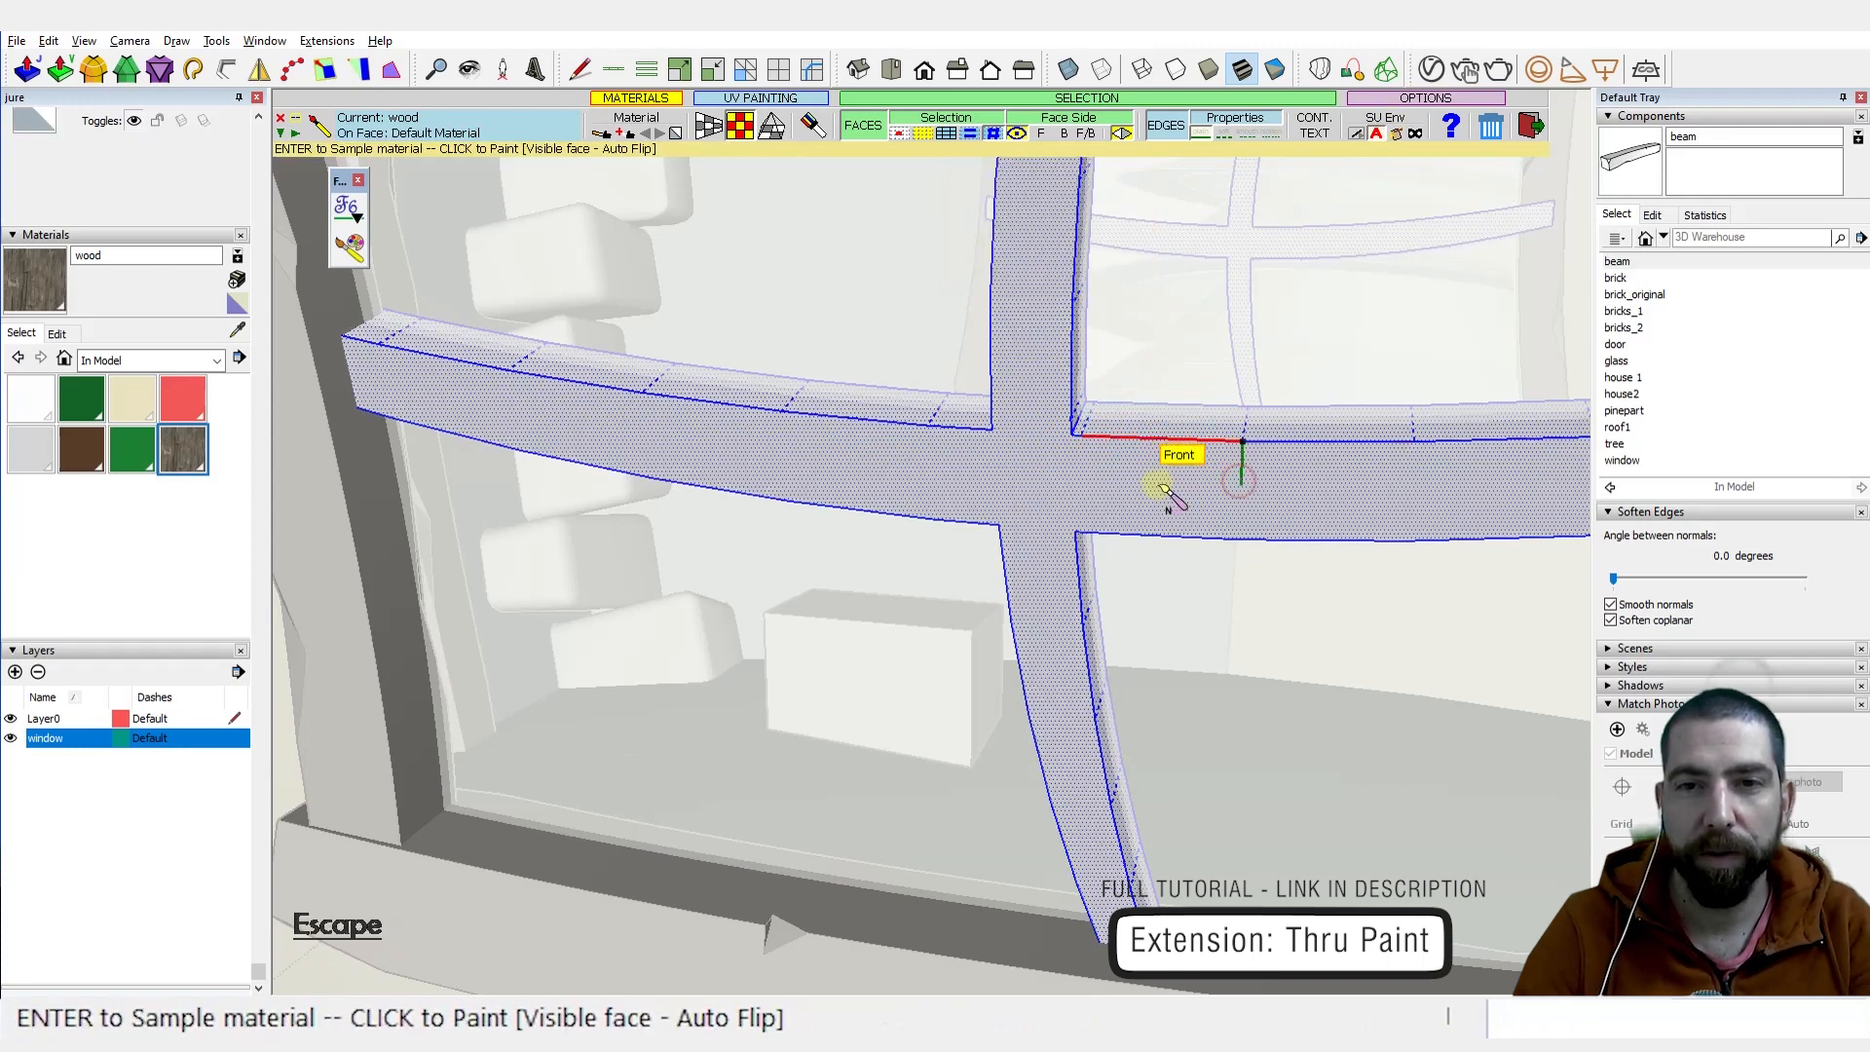
key(space)
double_click(1104, 487)
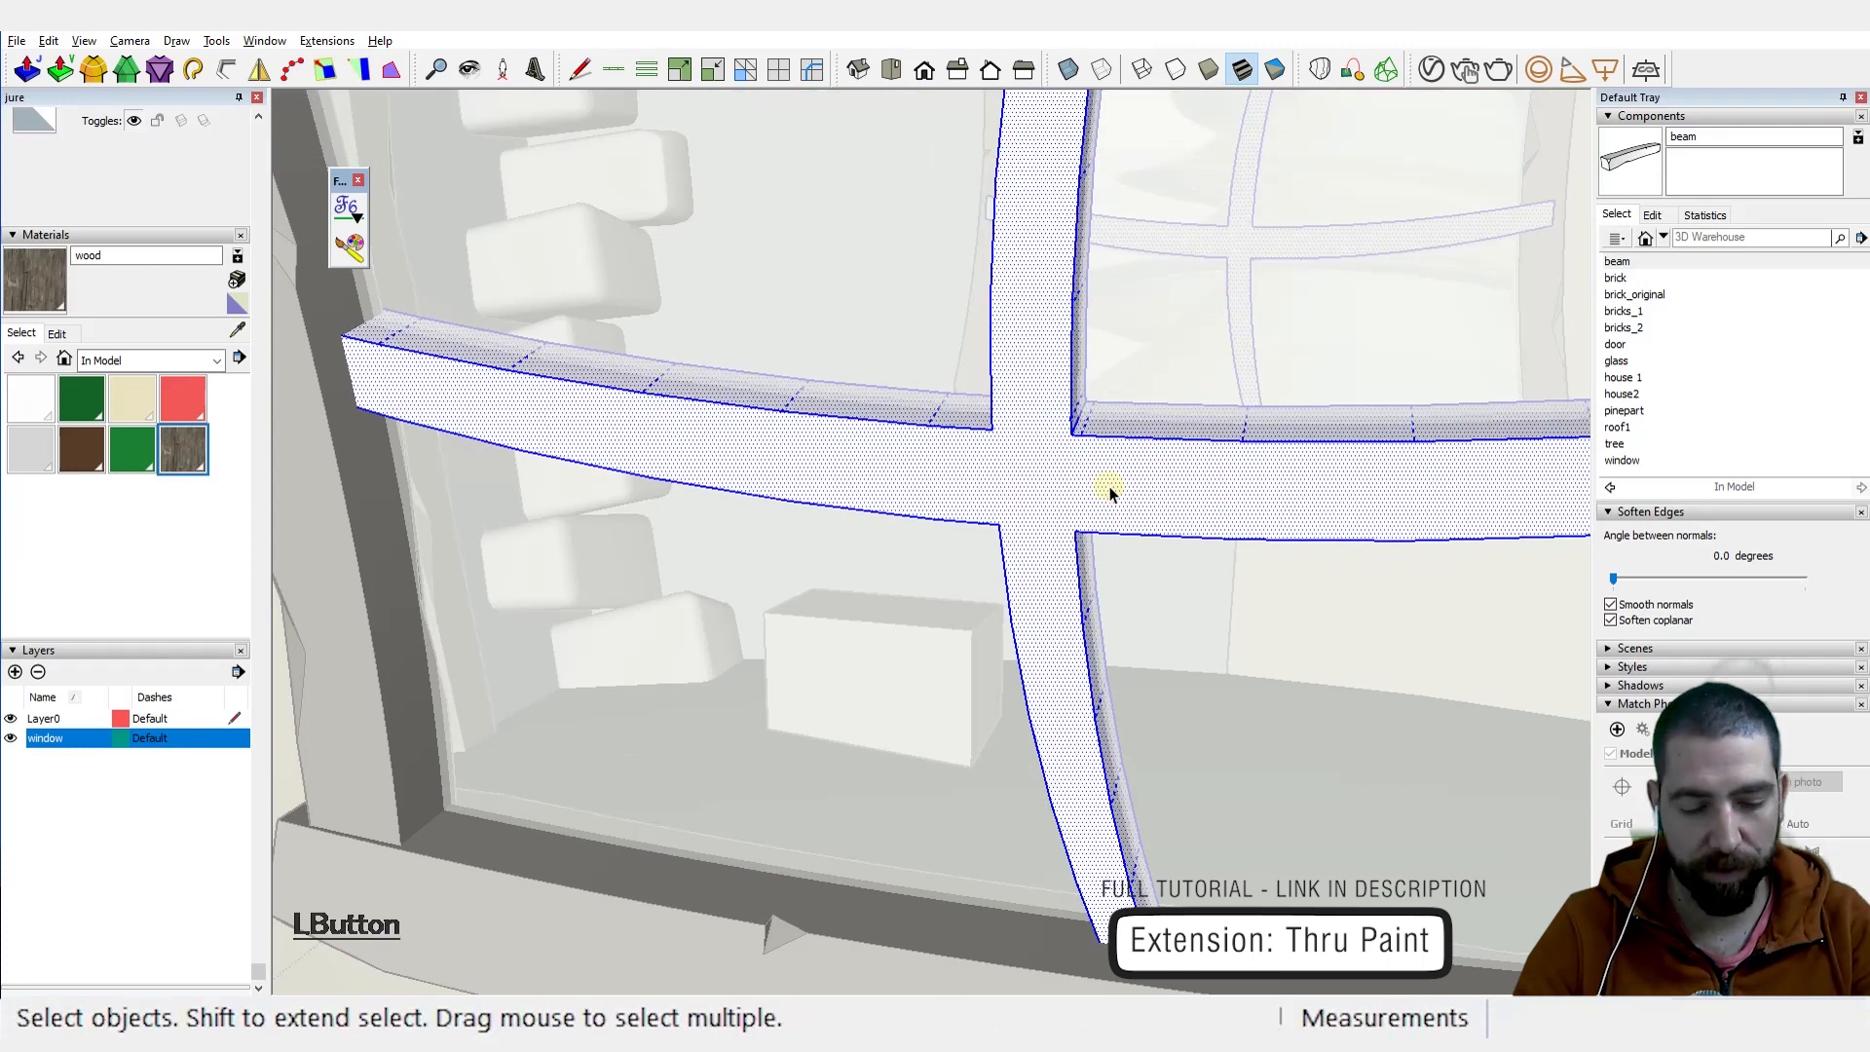
key(v)
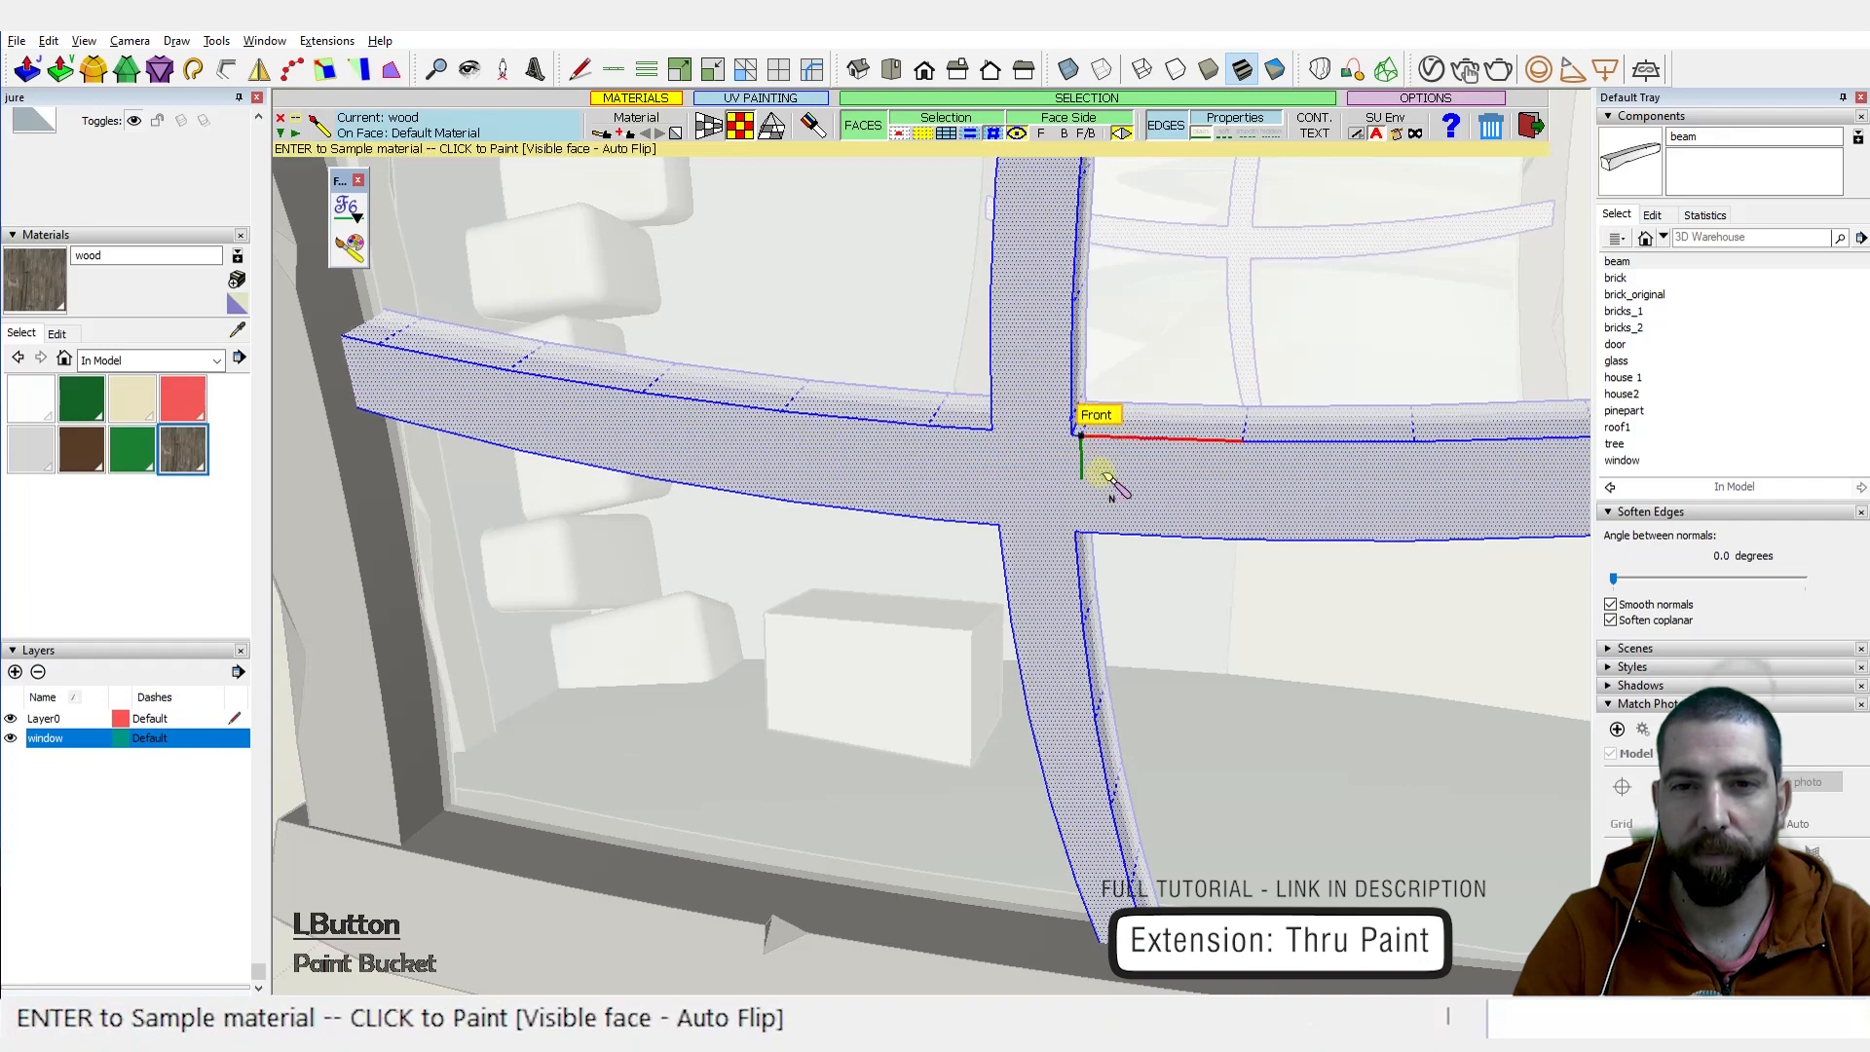
click(1183, 432)
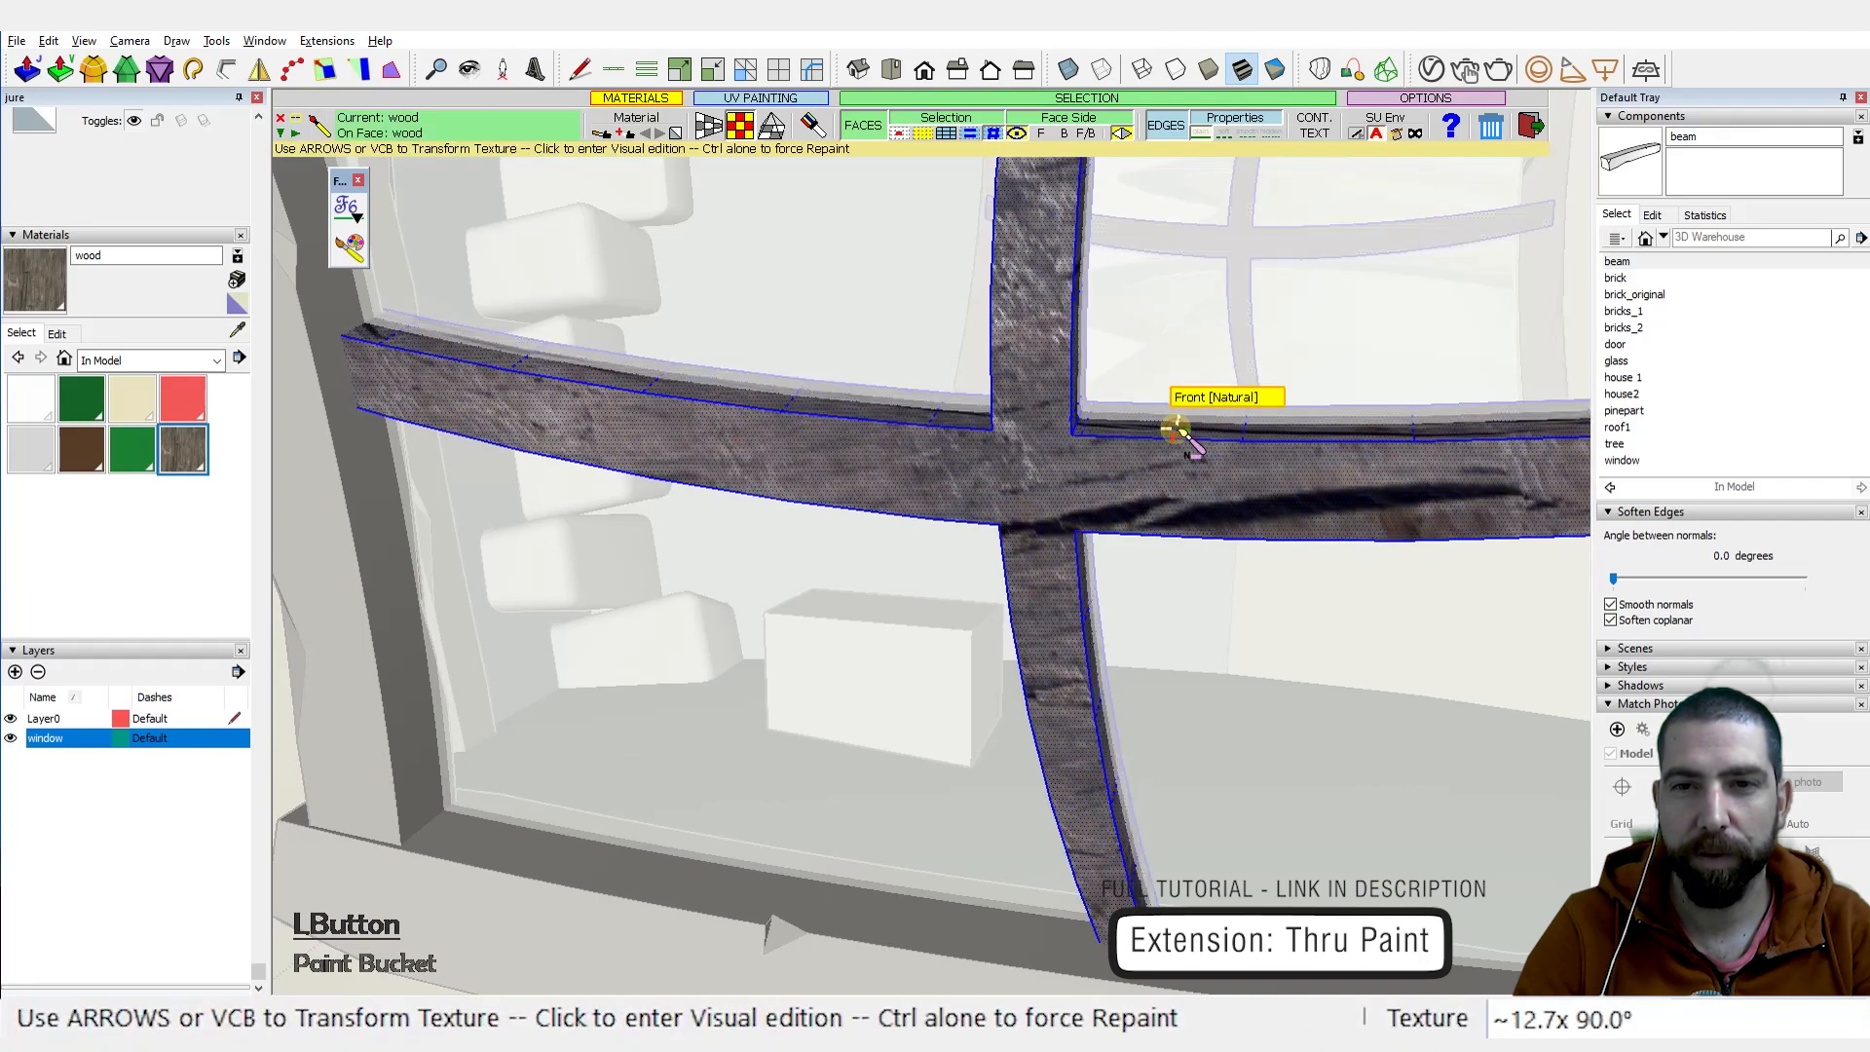
Step: Visually edit the wood texture on the window's crossbars and scale it down uniformly
mouse_move(1040, 499)
middle_down()
mouse_move(1127, 580)
mouse_move(1081, 555)
mouse_move(1098, 563)
middle_up()
click(1098, 563)
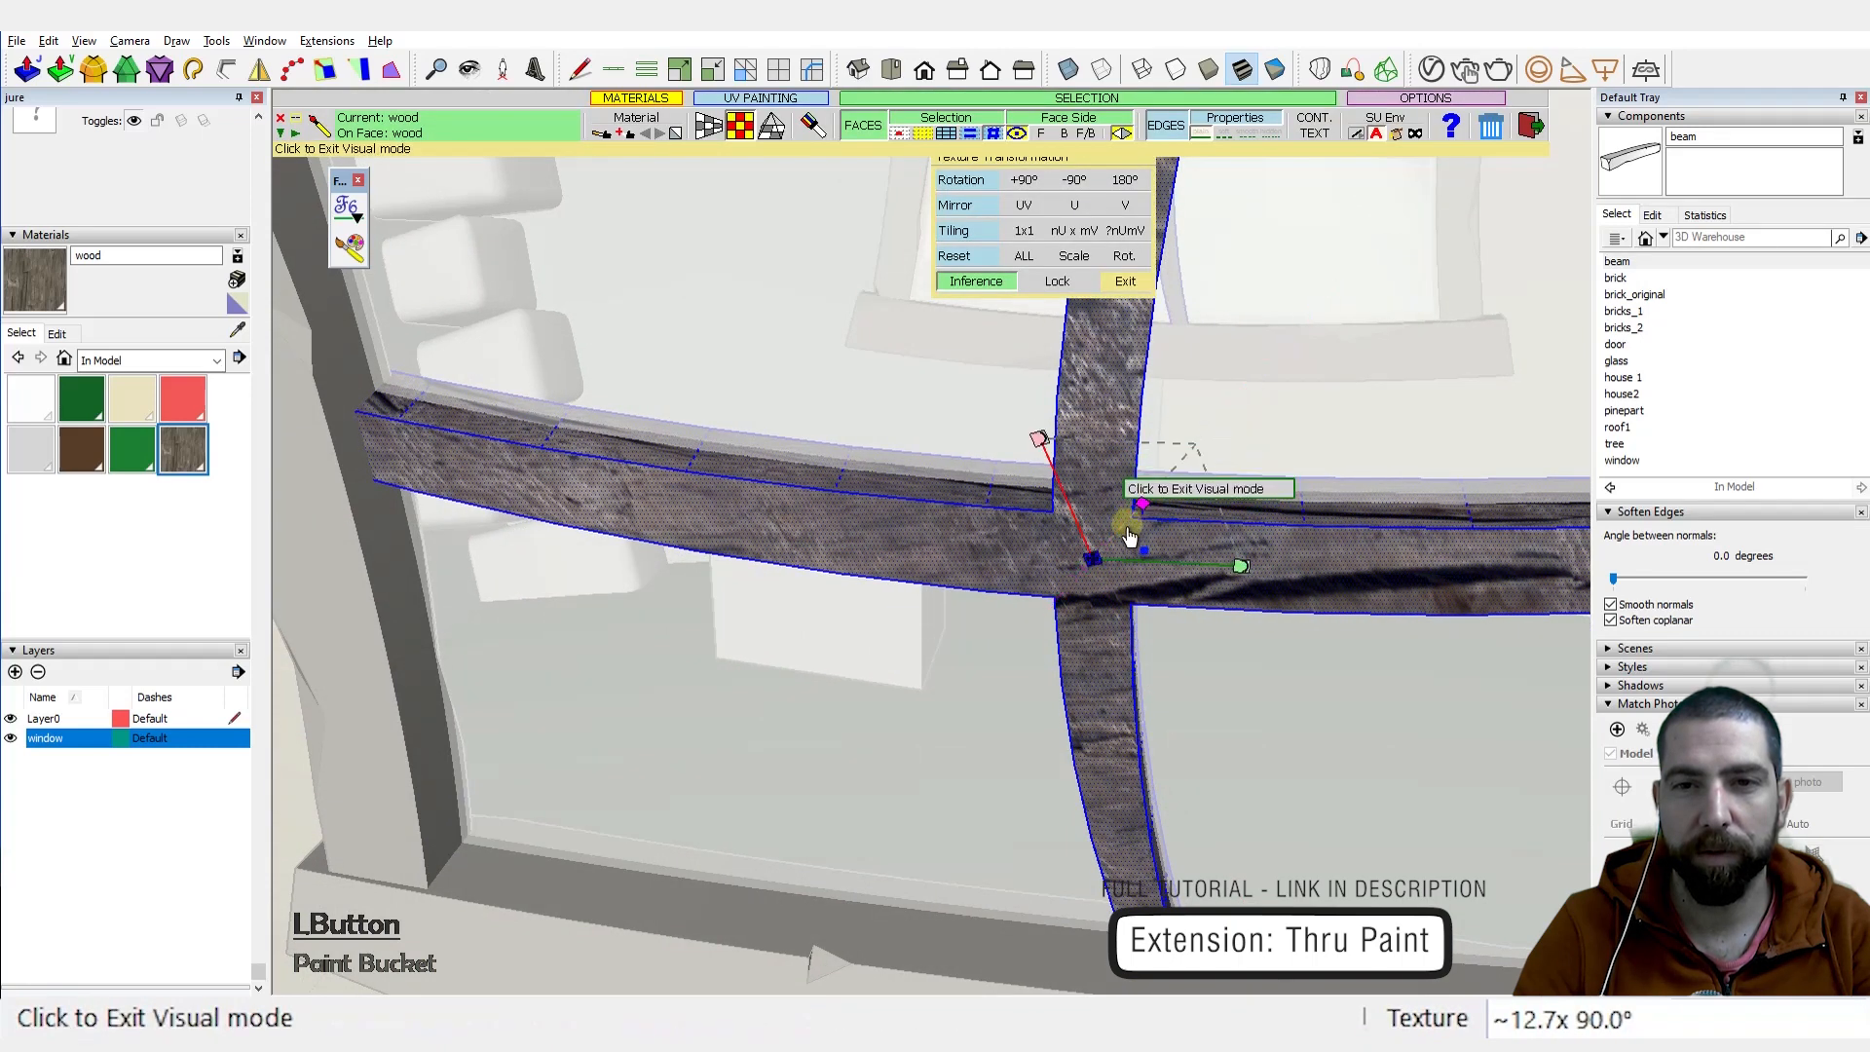
click(1129, 537)
click(1113, 548)
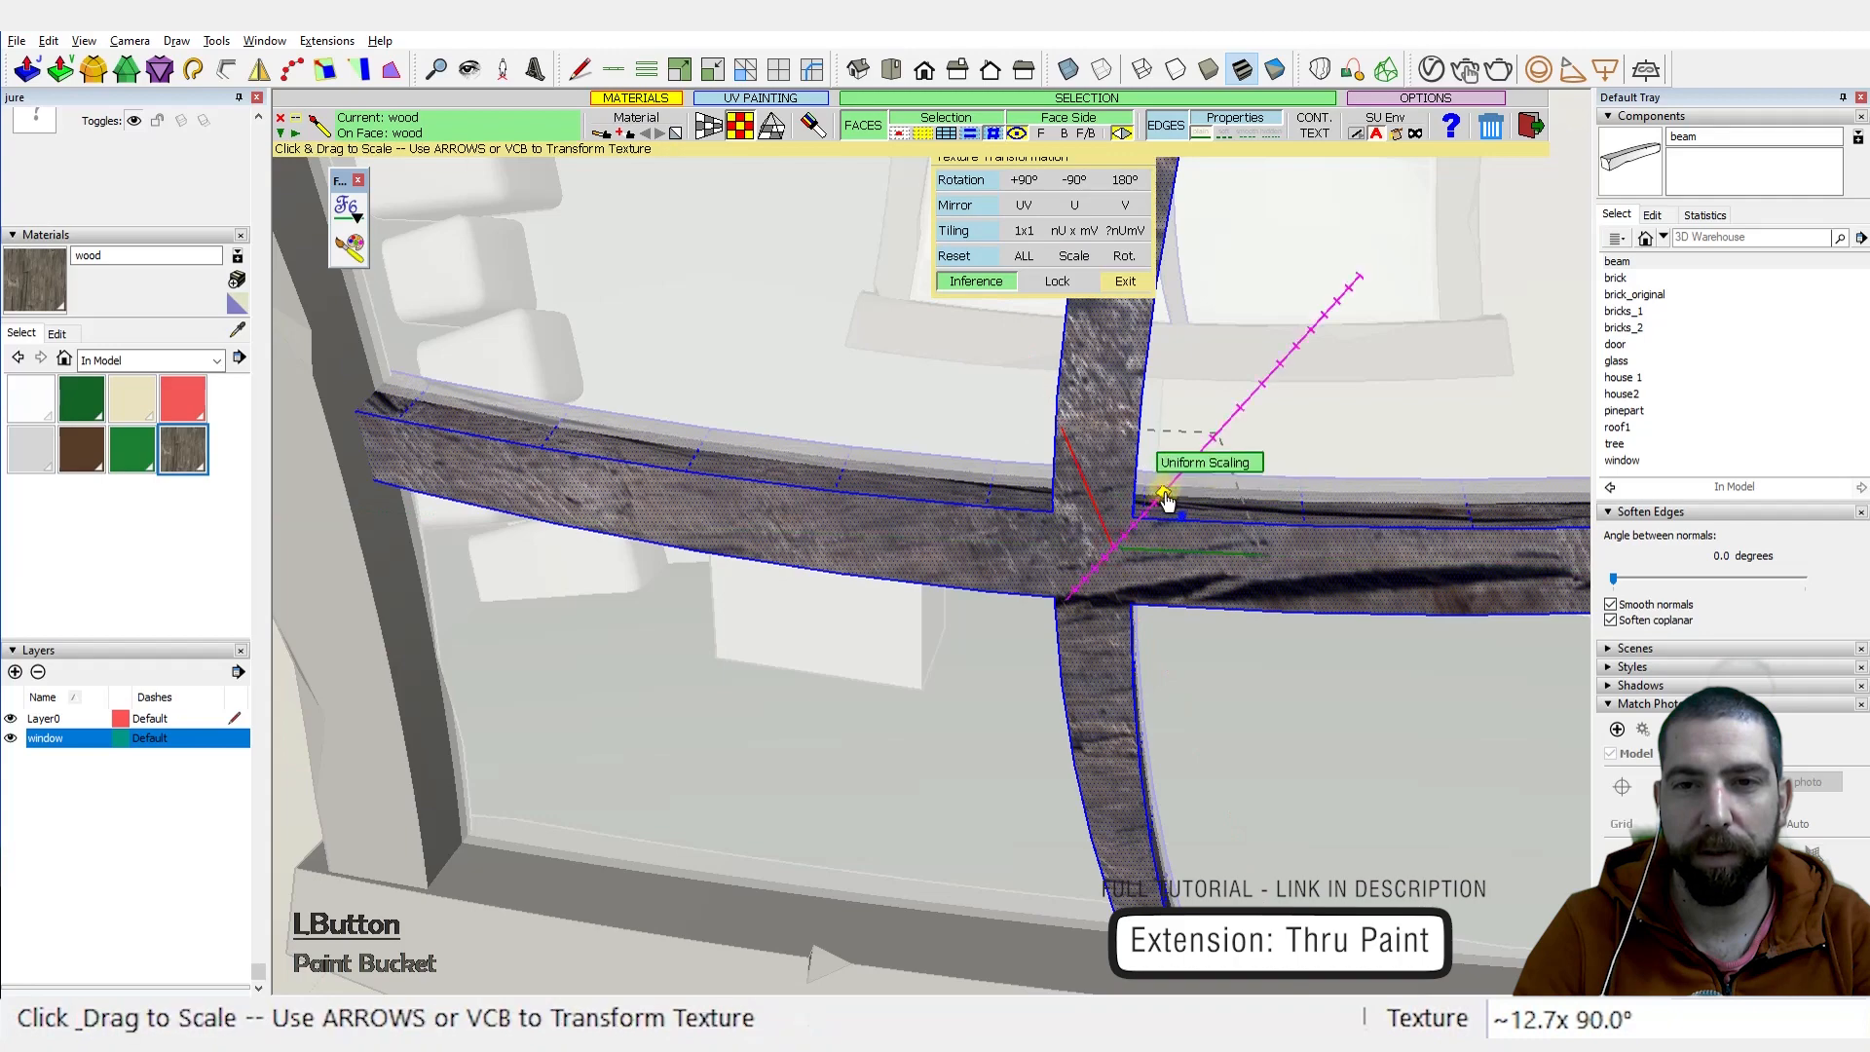
drag(1166, 500, 1066, 588)
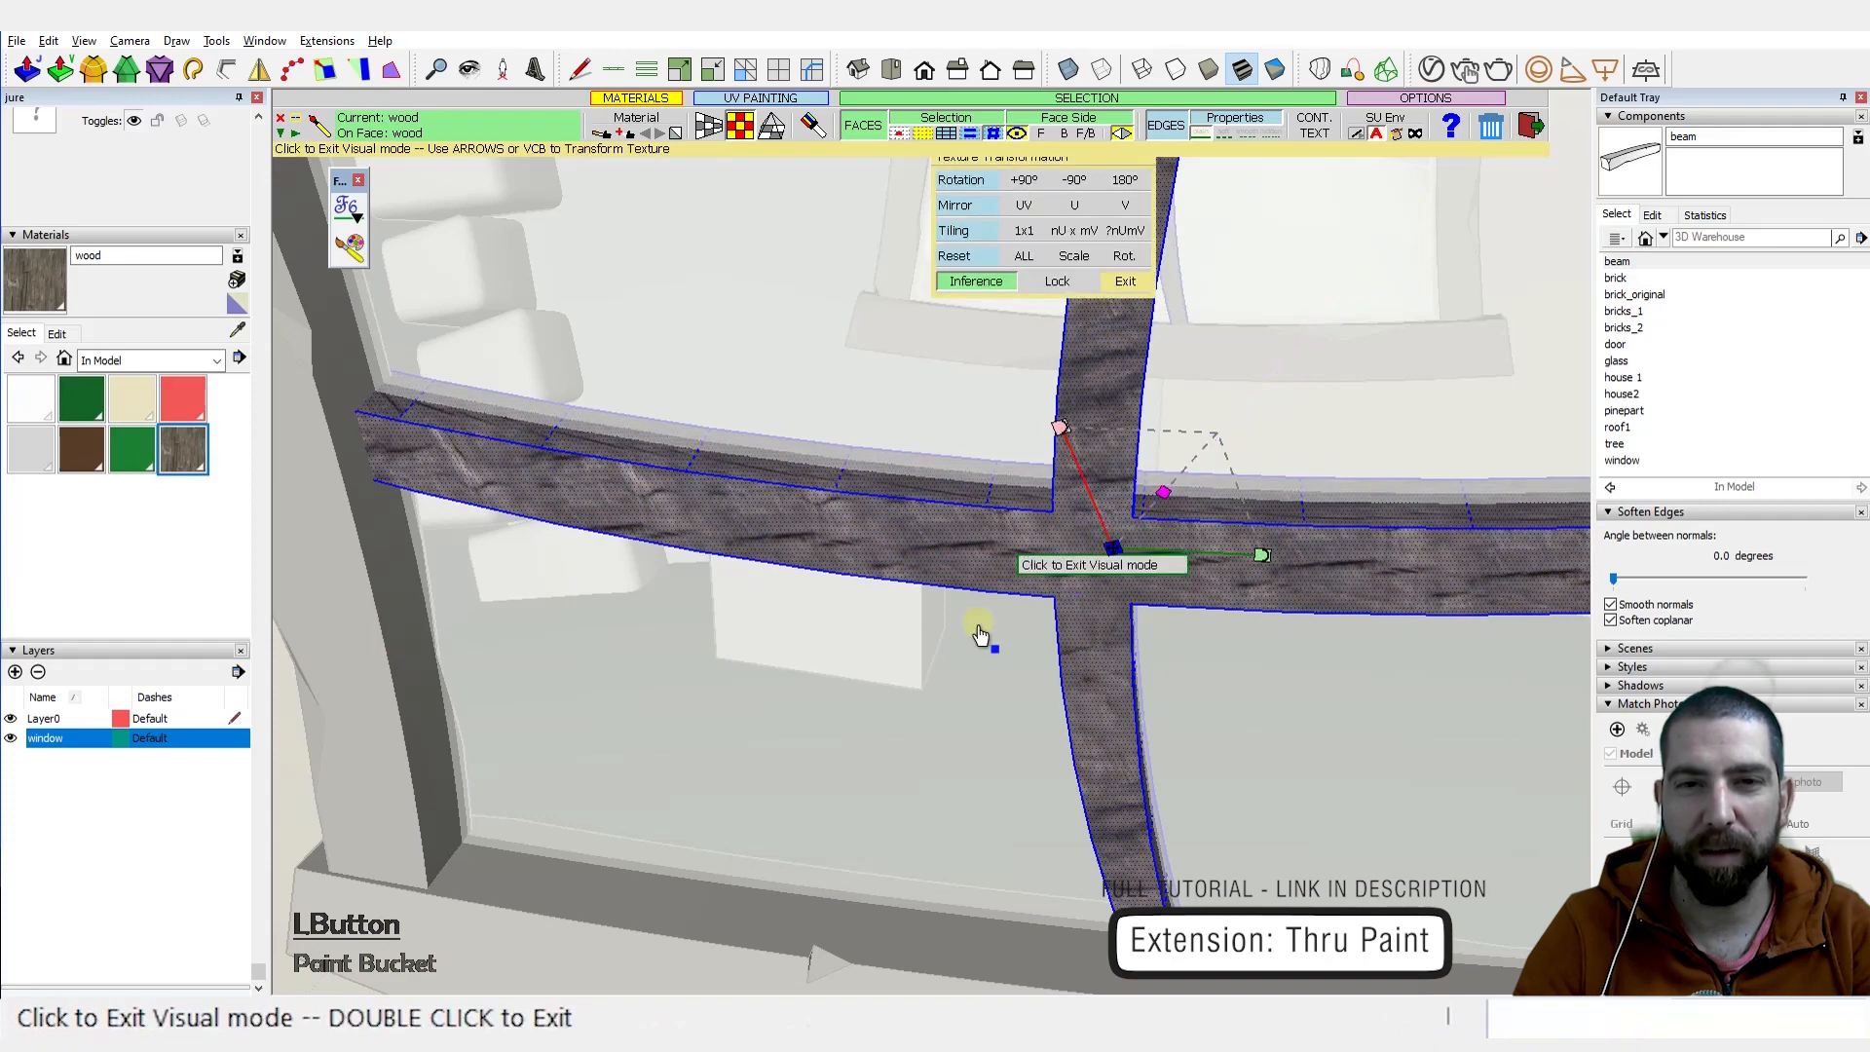
scroll(979, 626, down, 2)
mouse_move(1015, 673)
middle_down()
mouse_move(1056, 663)
mouse_move(1034, 631)
middle_up()
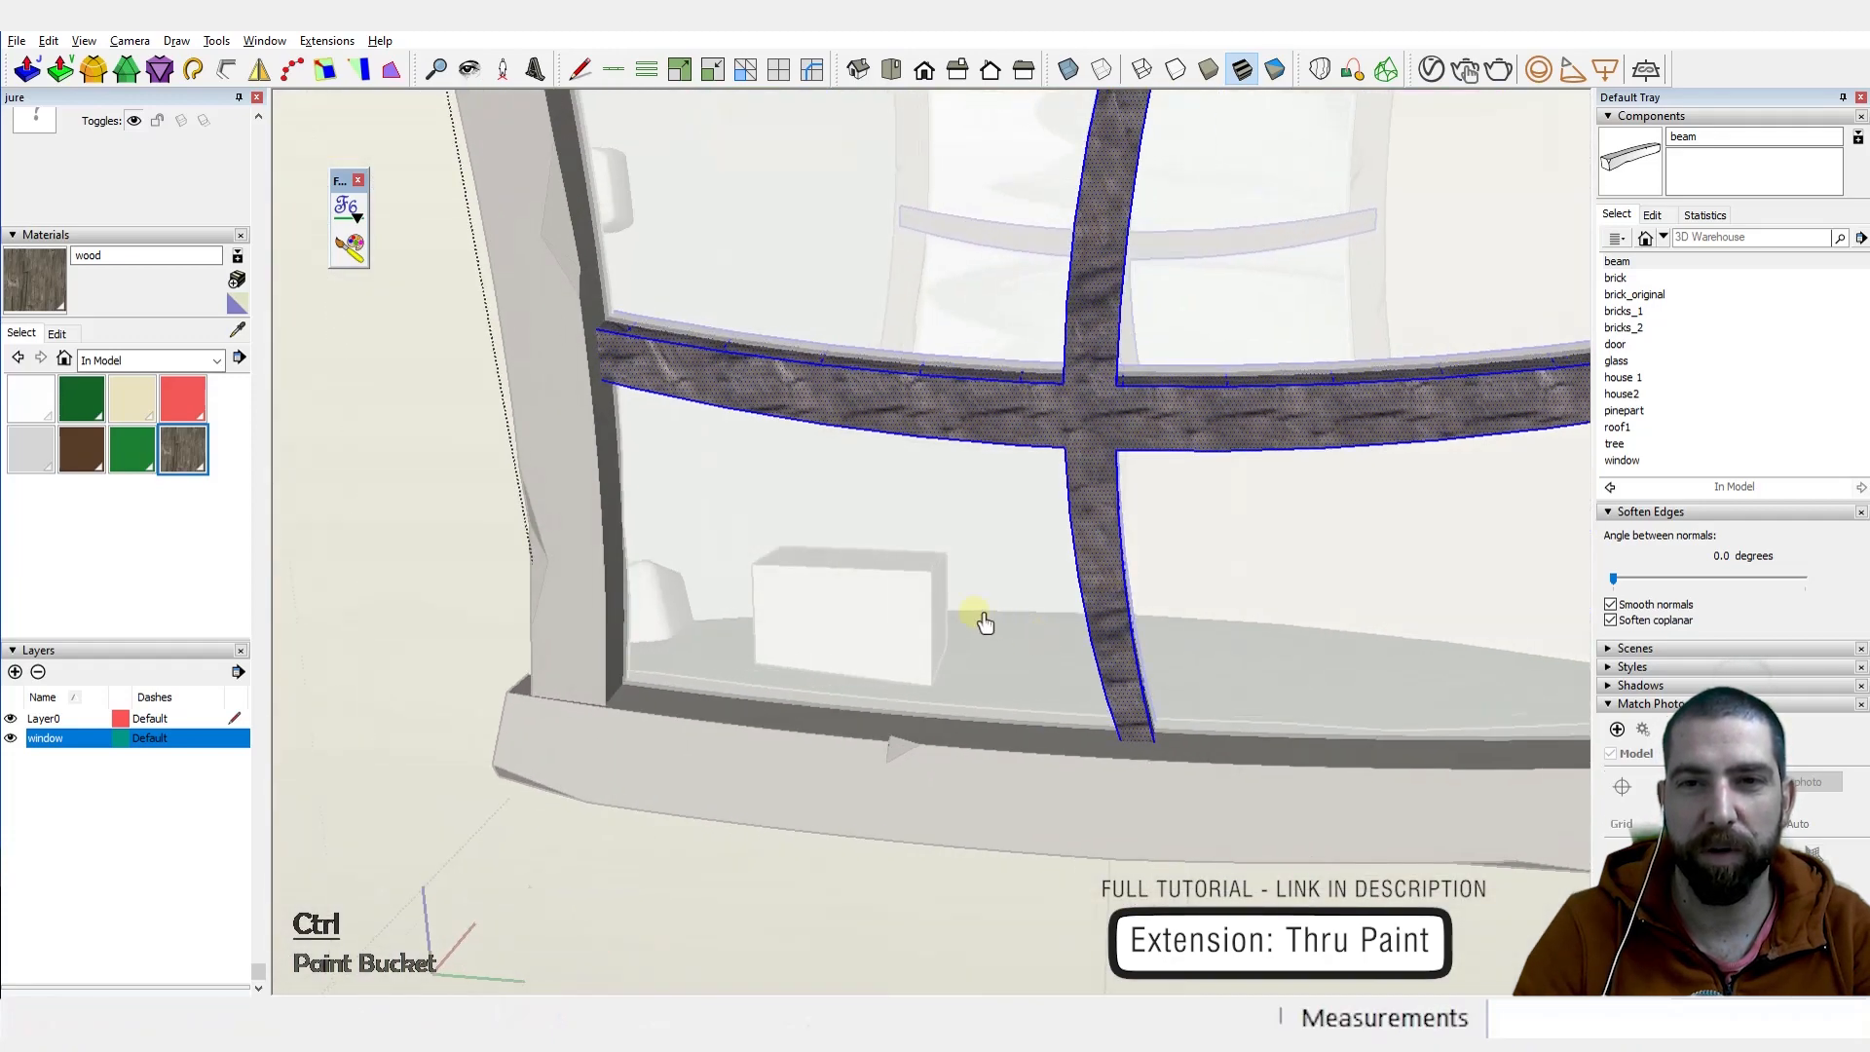
Step: Enlarge the crossbars' wood texture uniformly in visual edition and leave the texture editing mode
scroll(1005, 679, down, 2)
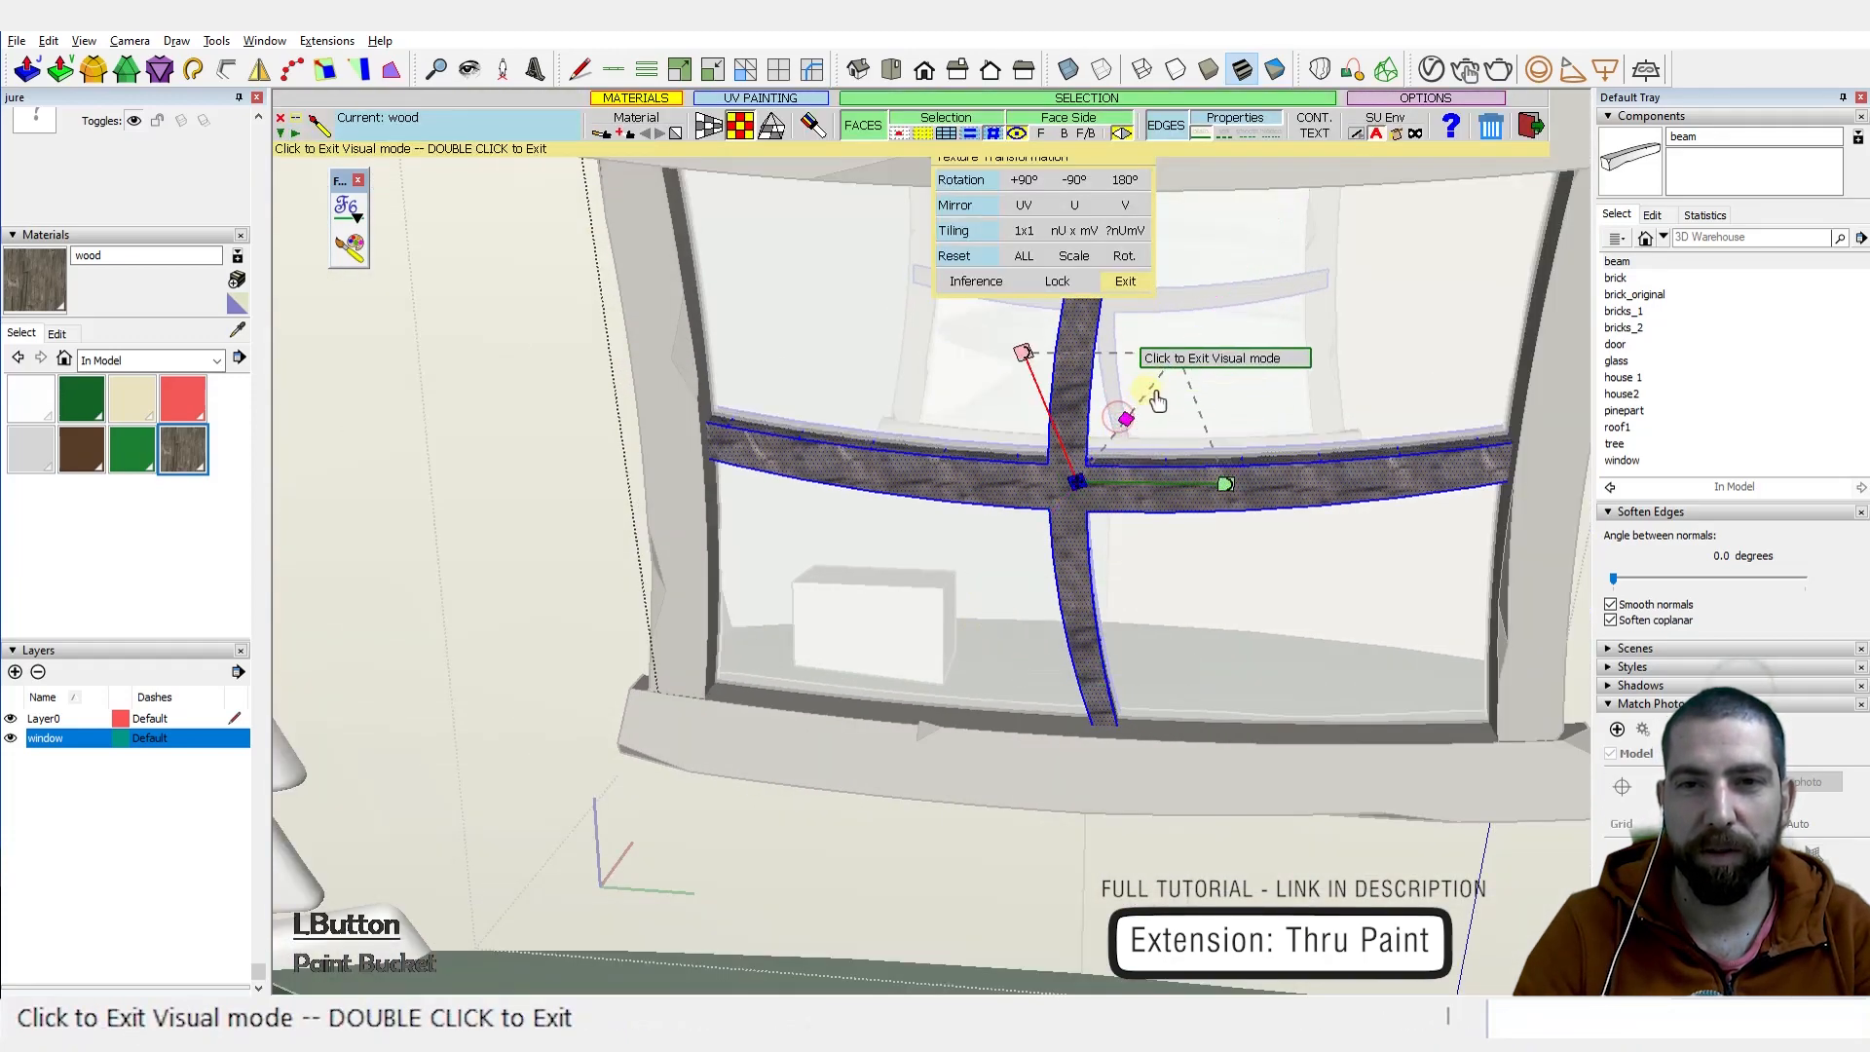
click(1150, 395)
click(1080, 478)
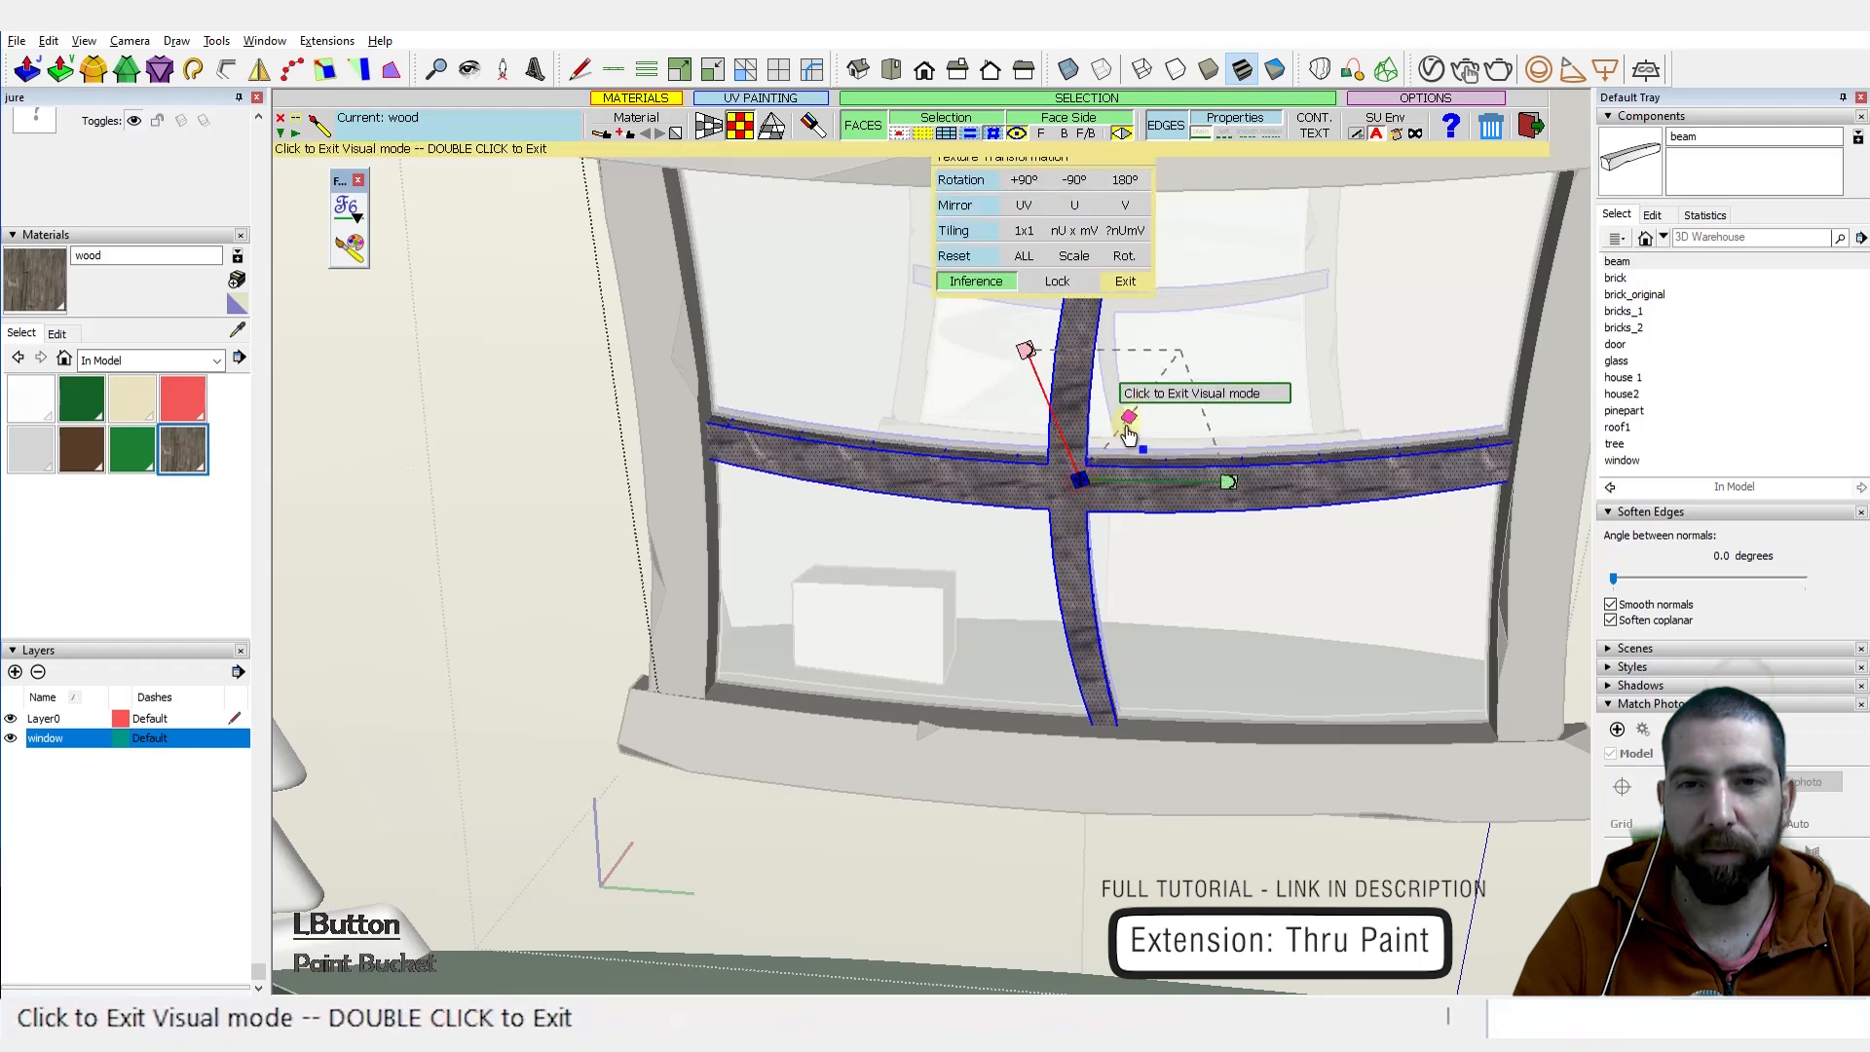
drag(1128, 415, 1174, 370)
click(1197, 549)
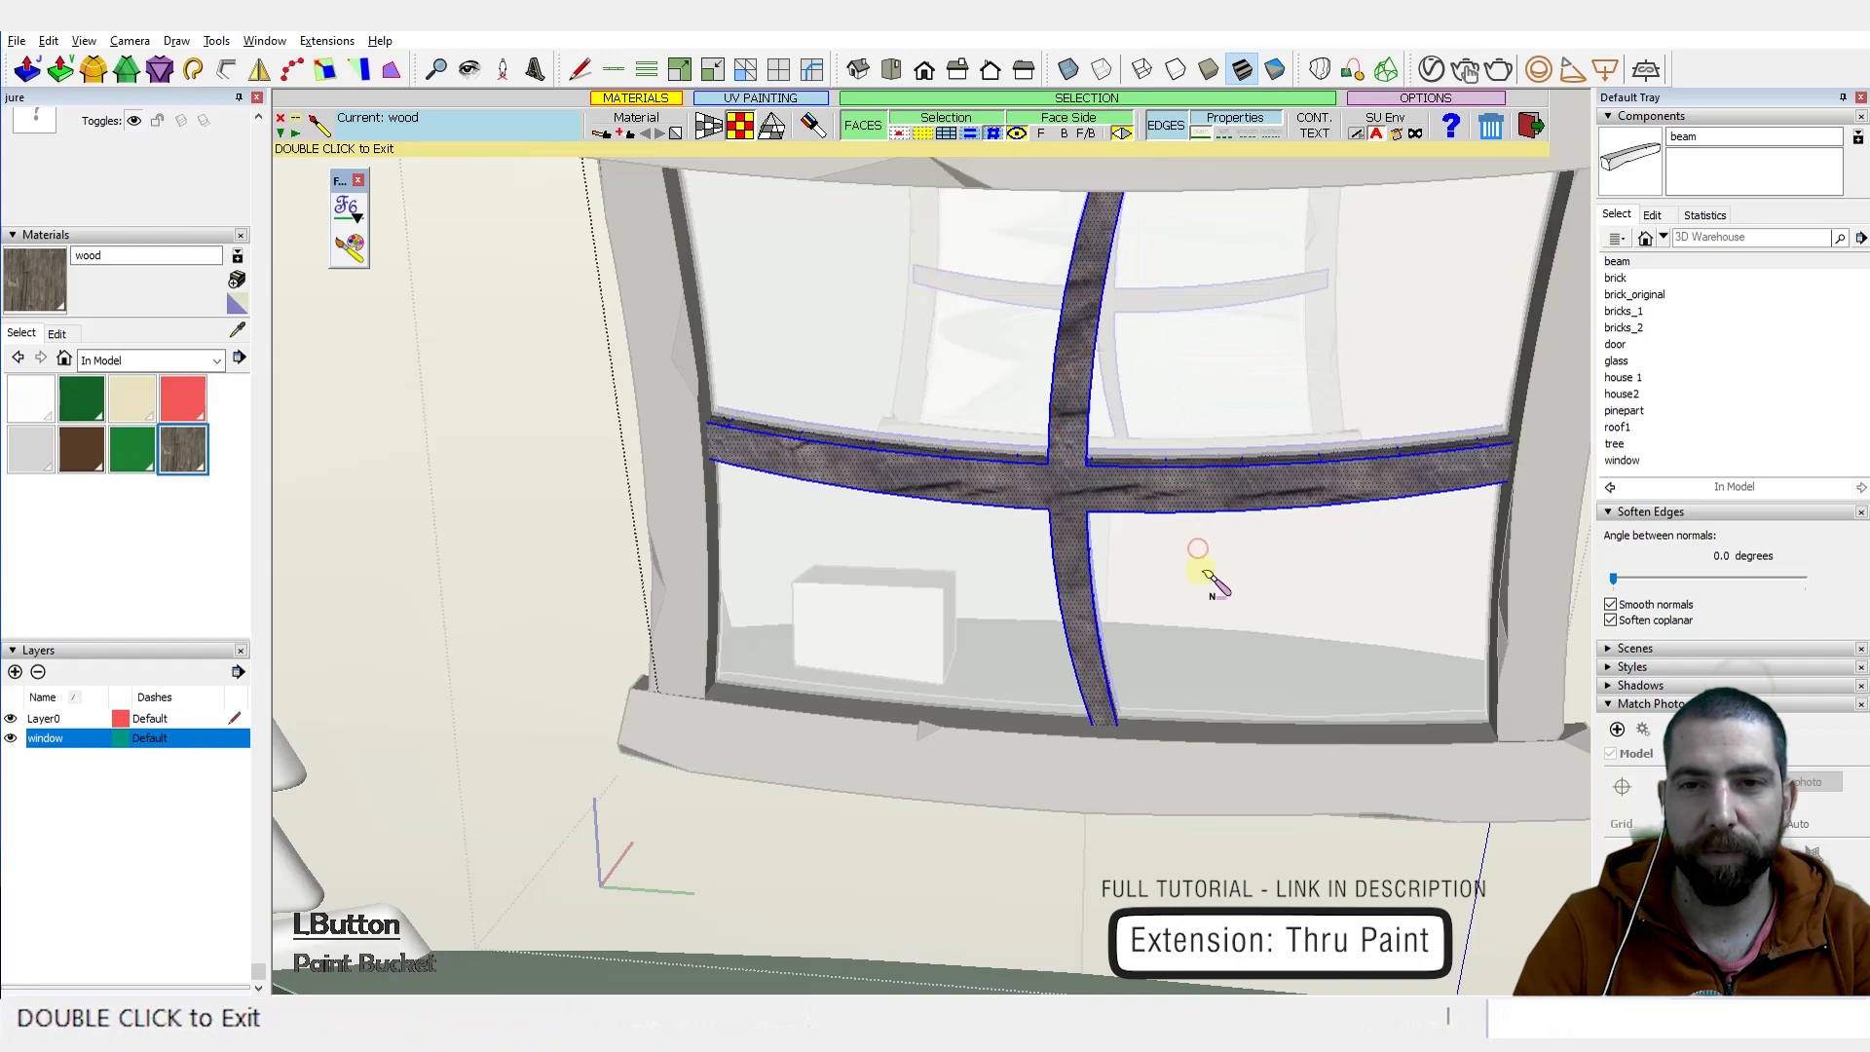
Step: Inspect the painted crossbars on the house's window and close the window component
middle_drag(1210, 575, 1490, 634)
scroll(1253, 601, down, 1)
key(ctrl+1)
click(1113, 759)
scroll(1126, 626, down, 4)
scroll(1402, 633, down, 1)
click(1411, 643)
scroll(1106, 657, up, 2)
scroll(839, 473, down, 2)
scroll(839, 473, down, 2)
middle_drag(745, 413, 1741, 413)
scroll(688, 506, up, 3)
middle_drag(687, 557, 781, 442)
scroll(781, 442, up, 2)
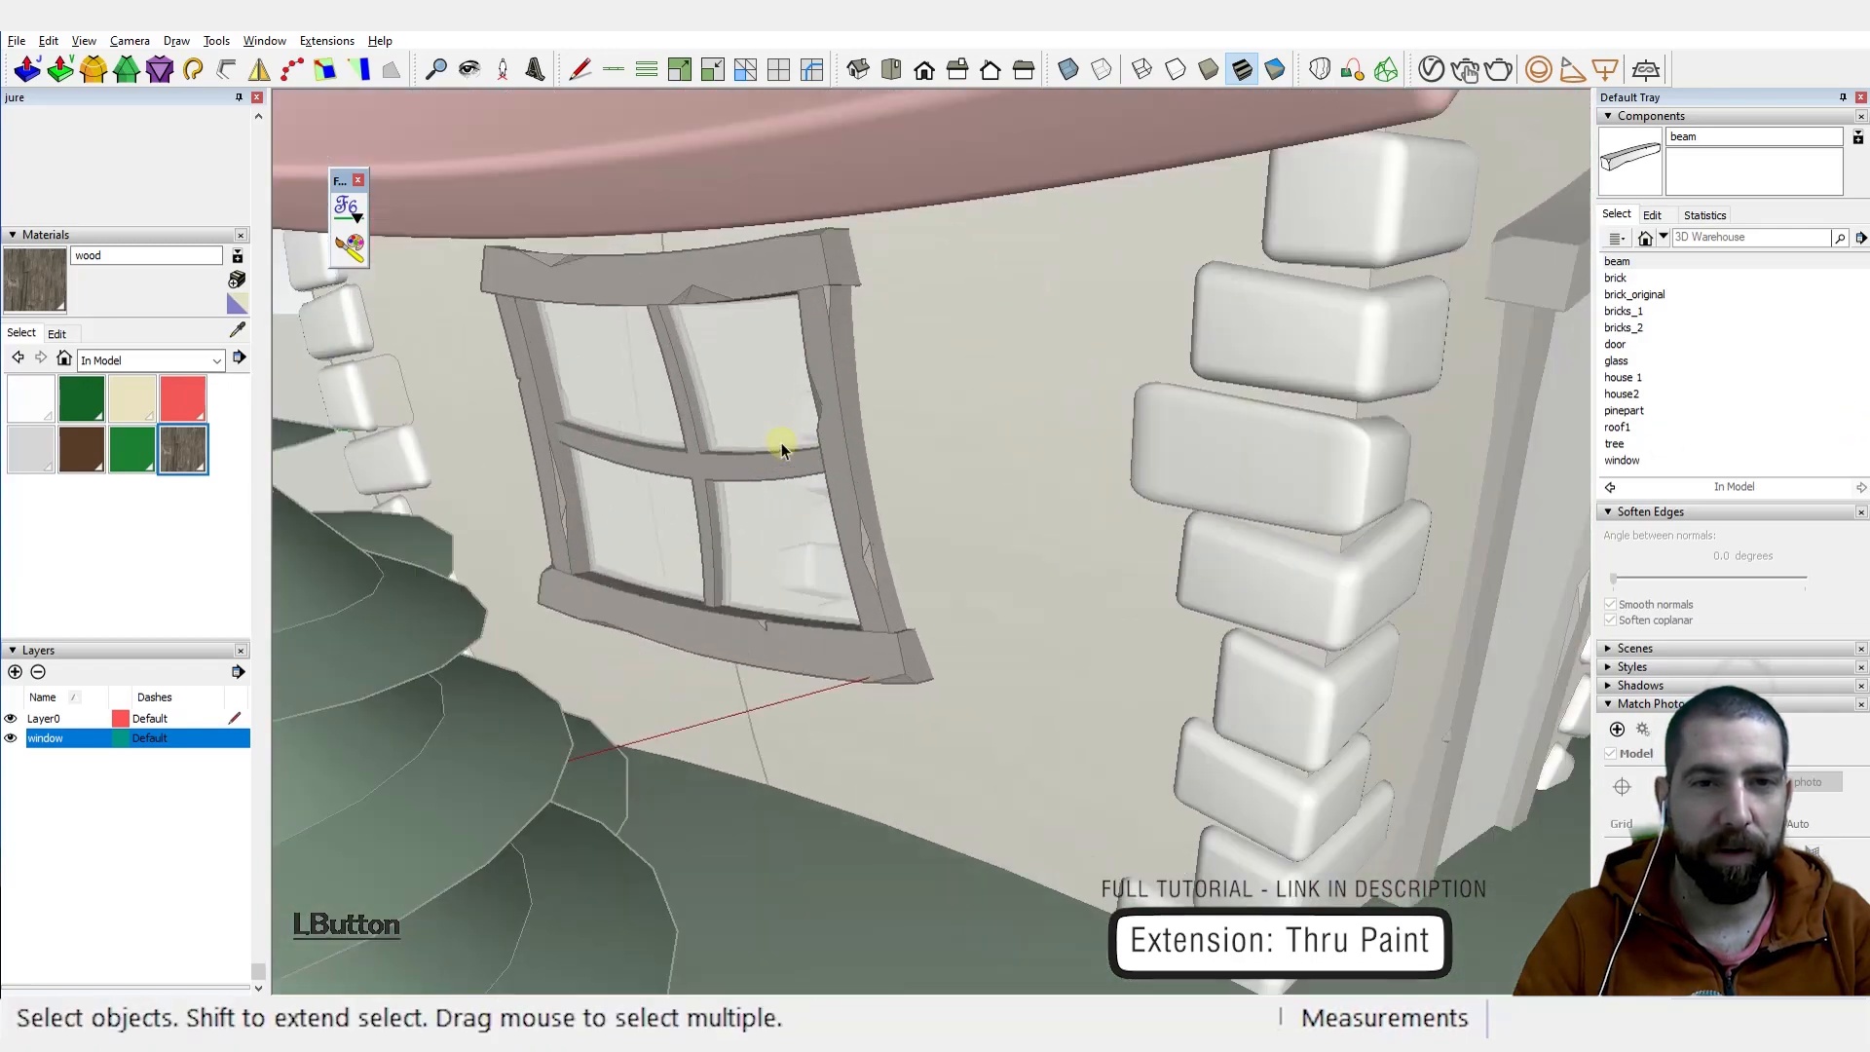
click(926, 505)
Step: Open the door component at the front of the house and select the blank door panel face between the beams
scroll(926, 506, down, 5)
middle_drag(926, 506, 964, 517)
scroll(729, 539, down, 4)
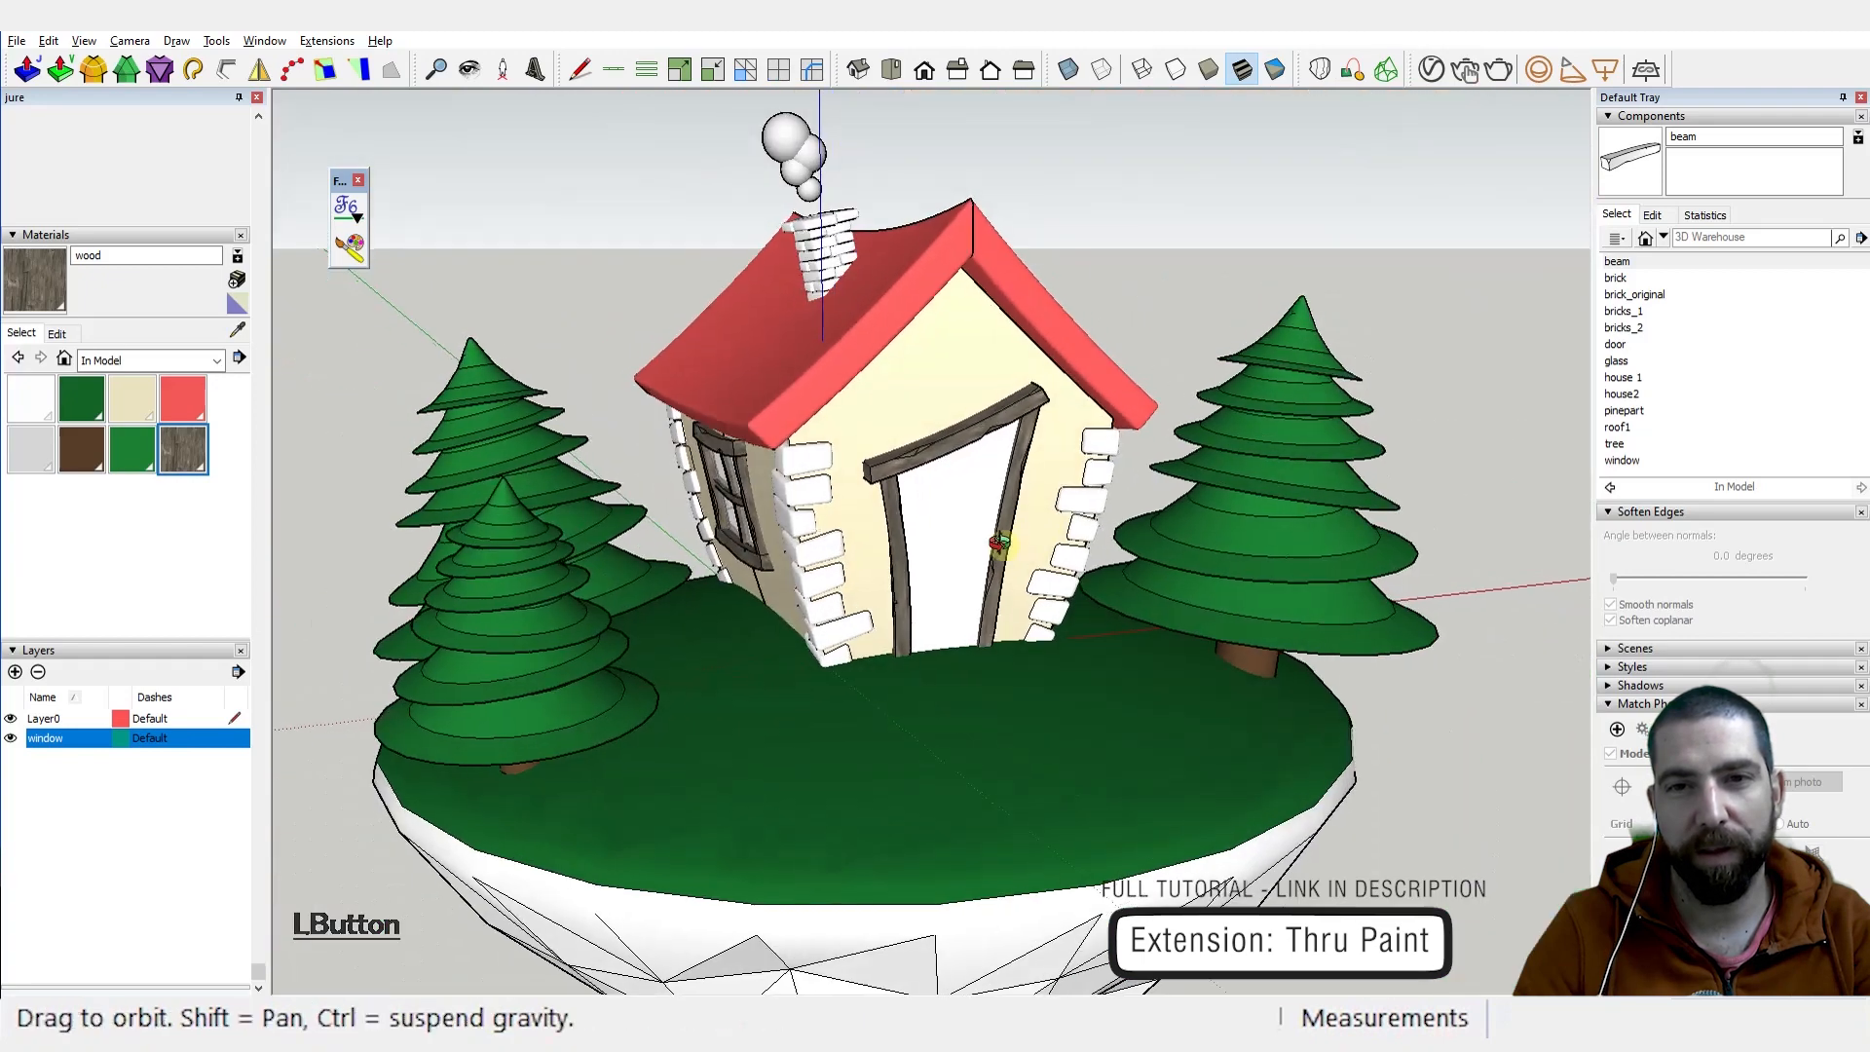
scroll(964, 518, up, 4)
click(930, 575)
scroll(942, 588, up, 3)
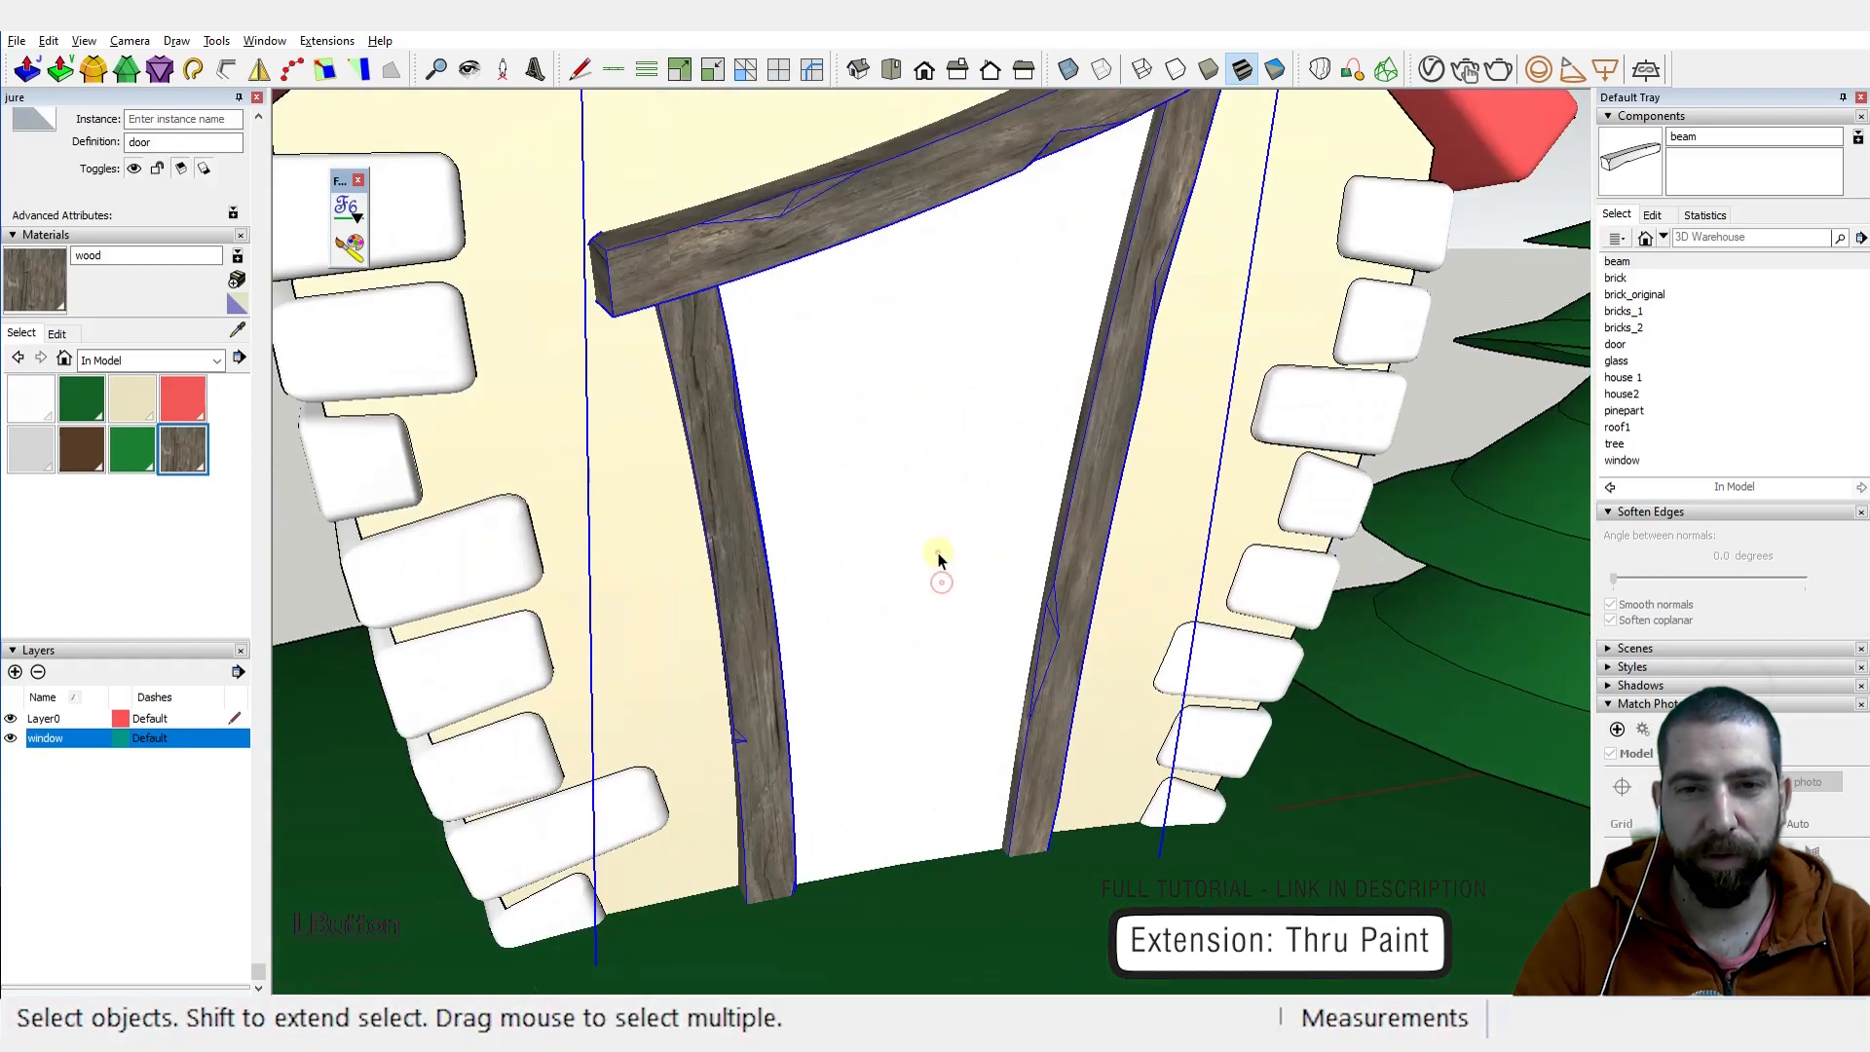
double_click(938, 553)
click(938, 553)
middle_drag(929, 605, 925, 540)
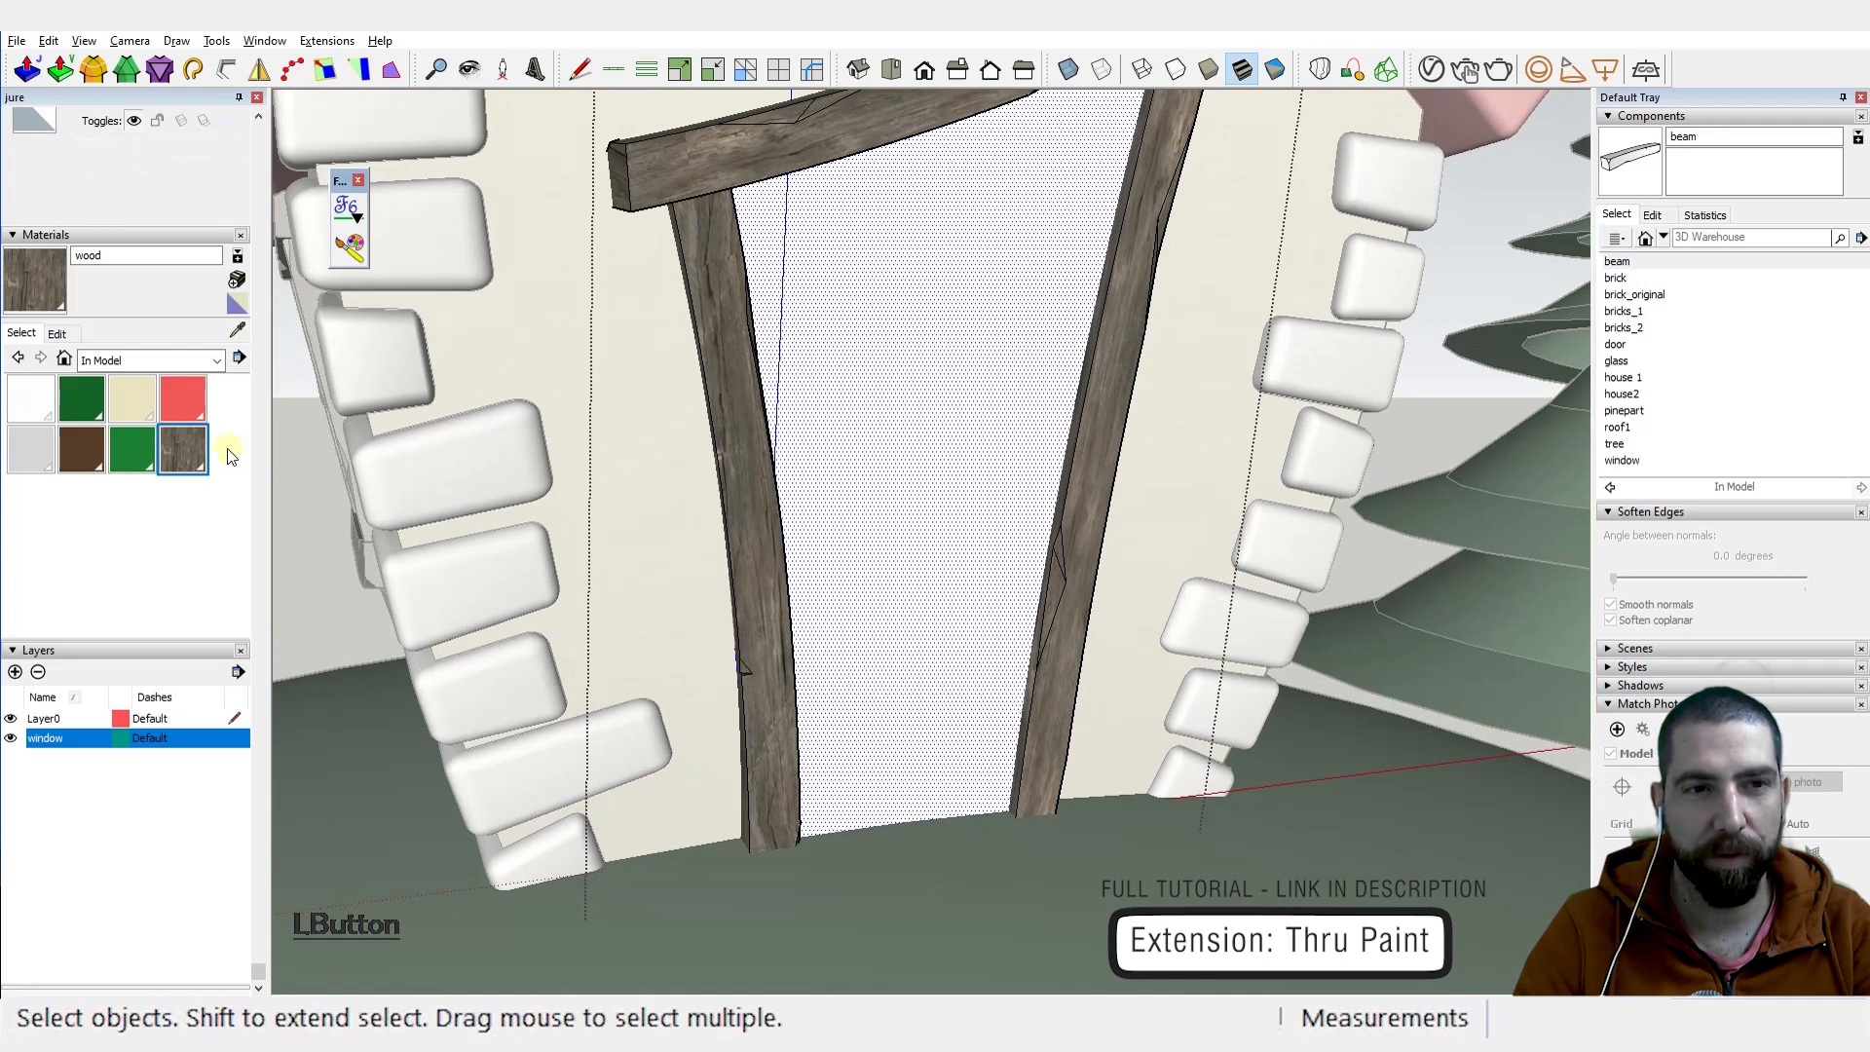
Step: Paint the door panel with the wood material using ThruPaint's Natural UV mapping and enlarge its texture uniformly
click(348, 248)
click(882, 458)
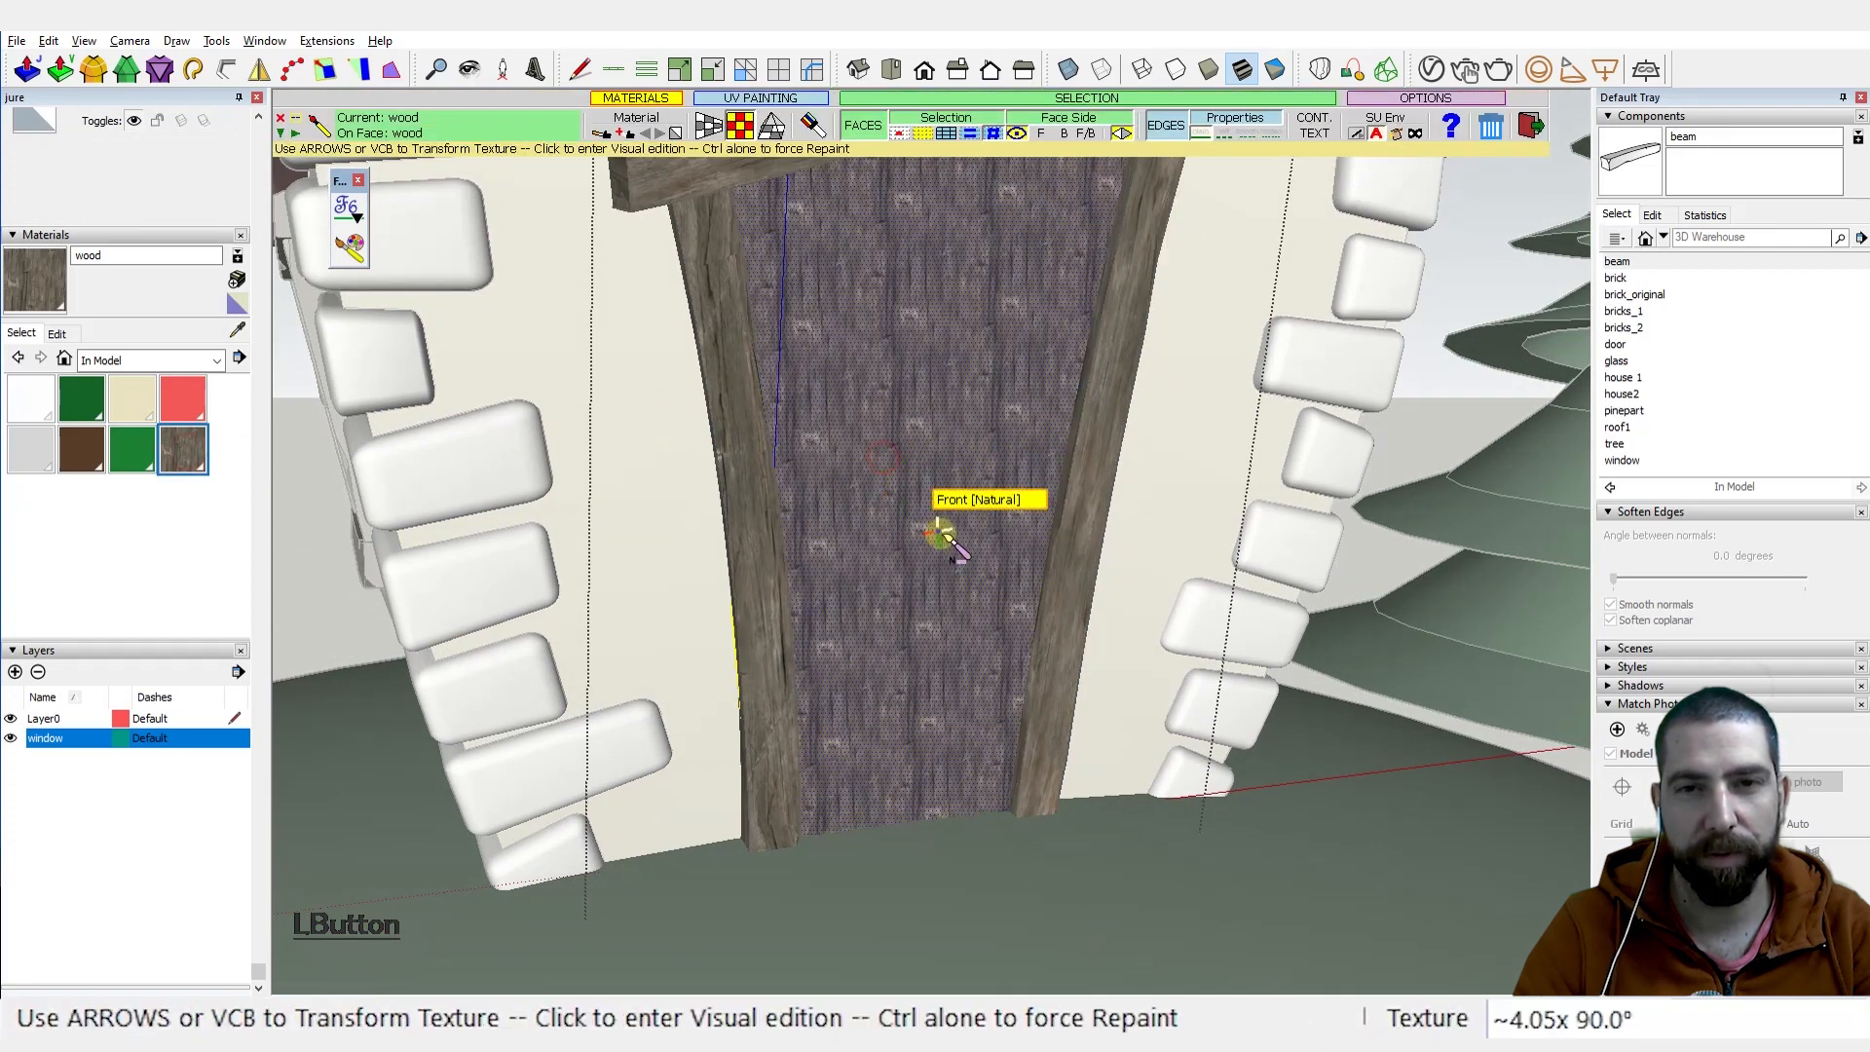
click(936, 492)
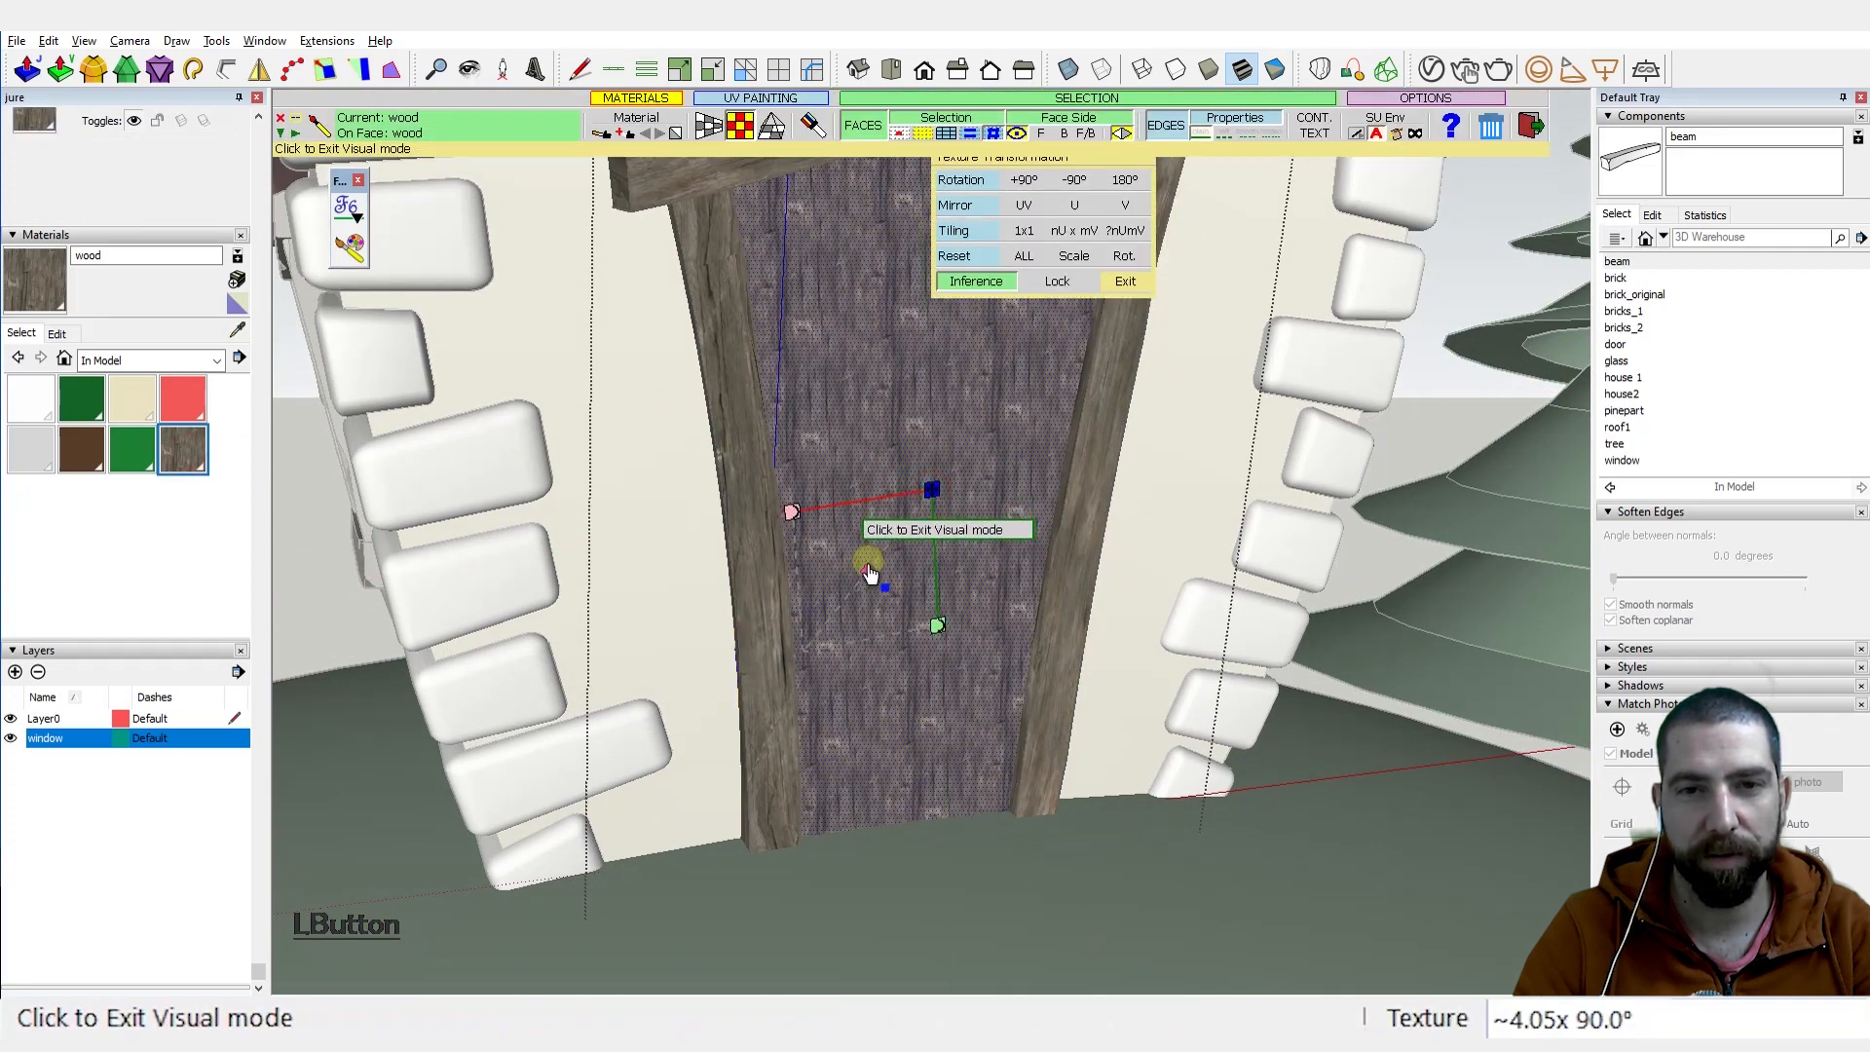
click(845, 610)
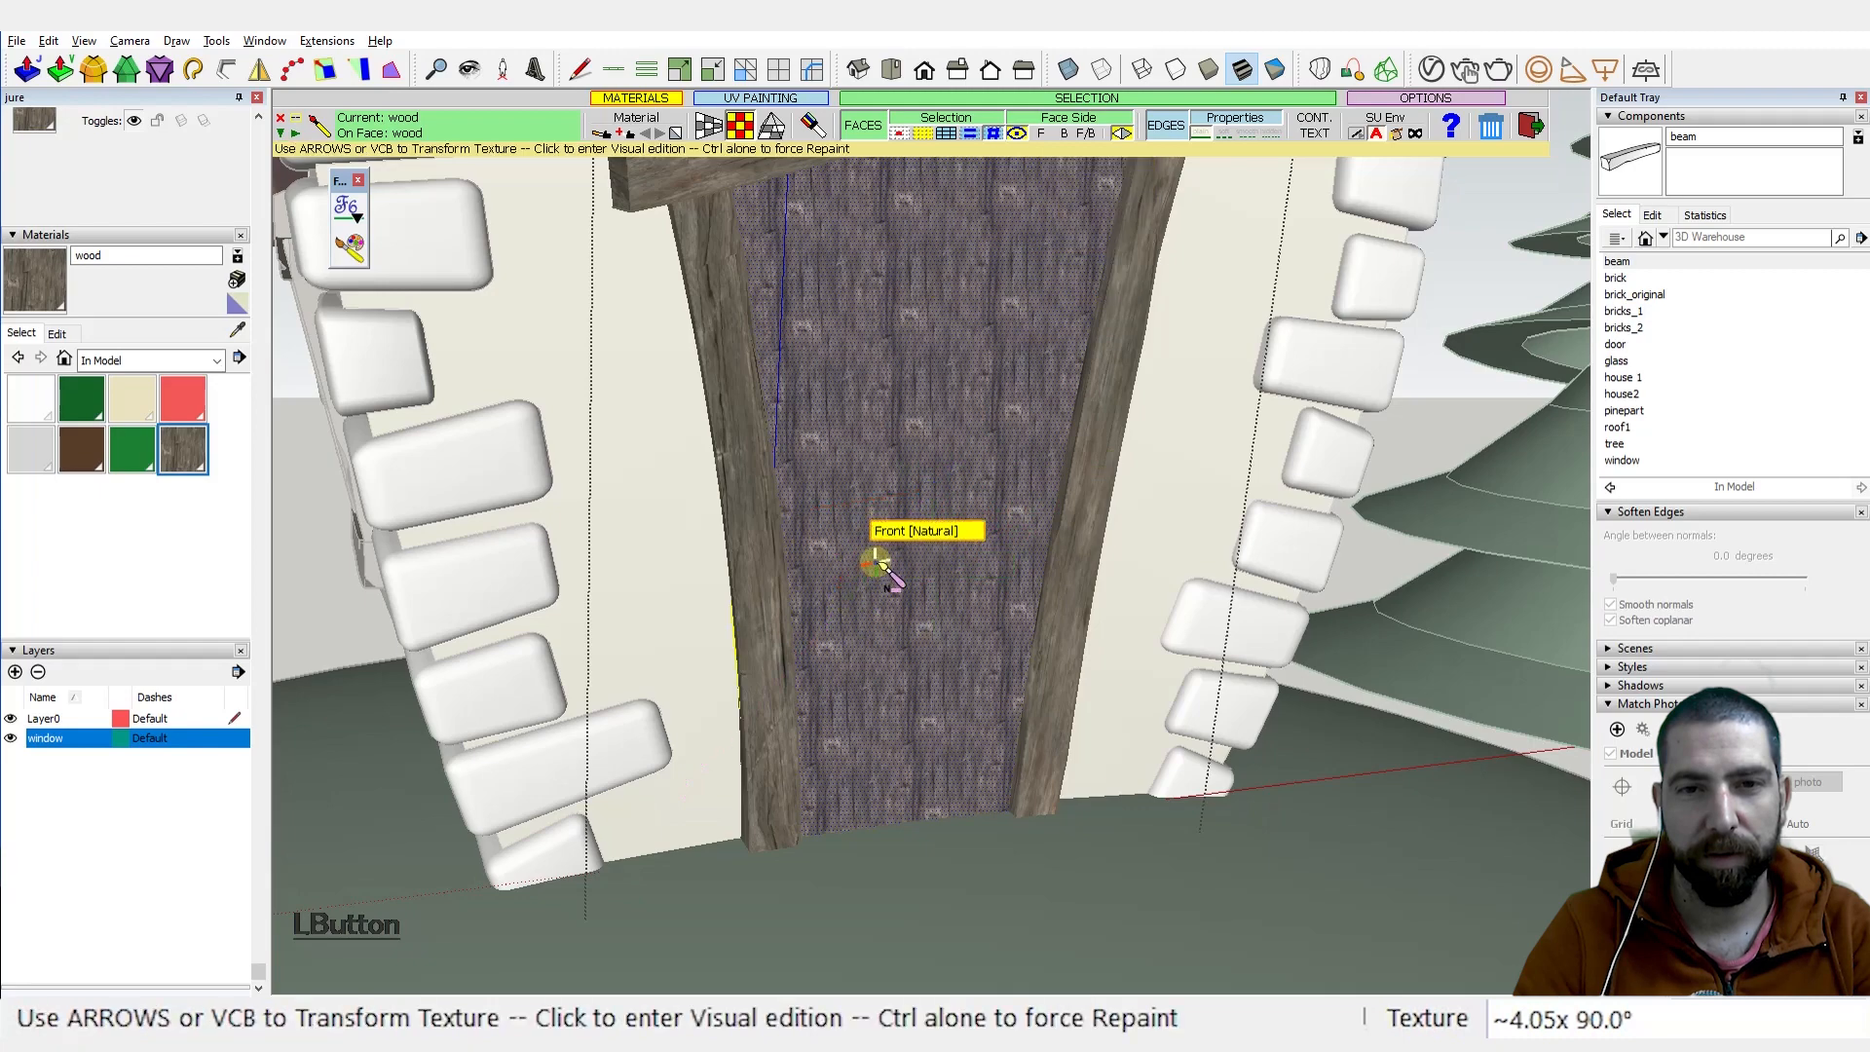
click(879, 563)
drag(818, 659, 745, 755)
key(Return)
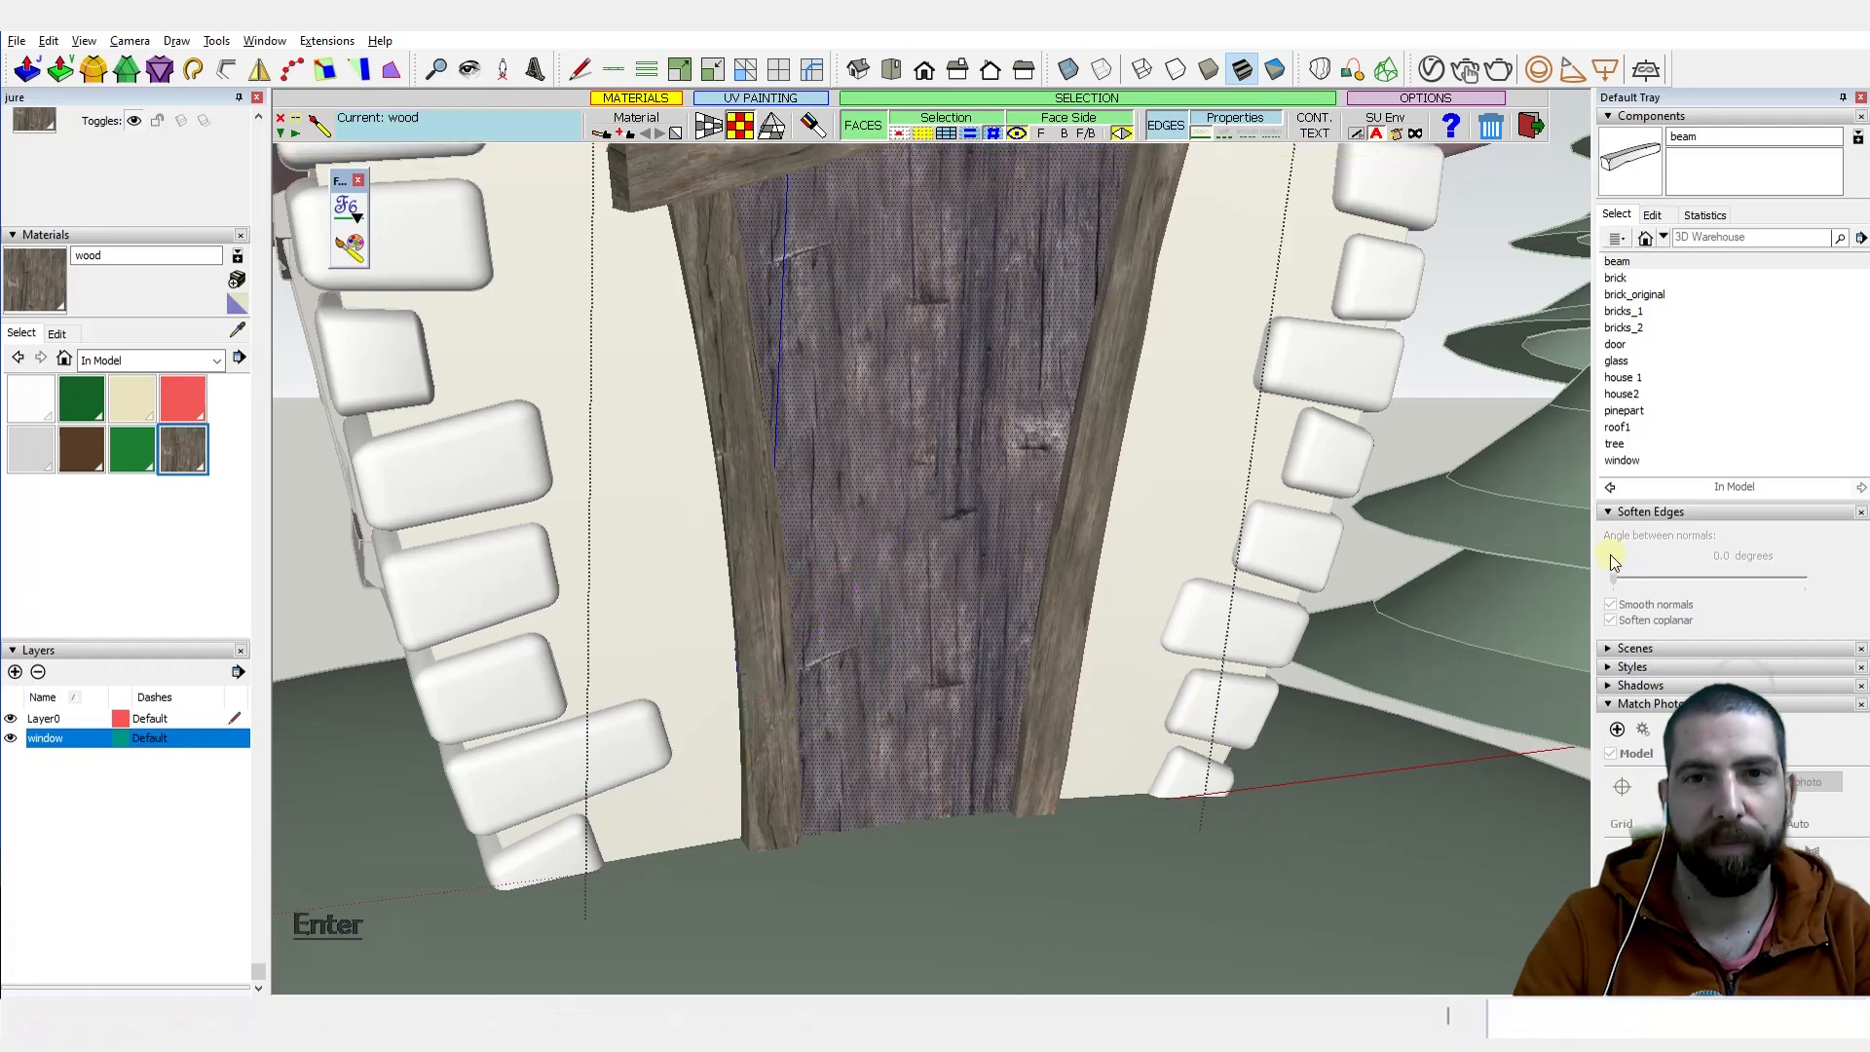
Step: Finish painting the door panel and close the door component
middle_drag(1008, 608, 1032, 563)
key(space)
click(1337, 644)
Step: Examine the wood textures on the door and window and the whole floating island scene from several angles
scroll(1208, 516, down, 2)
scroll(1031, 564, down, 4)
middle_drag(1135, 640, 1025, 628)
scroll(1024, 628, up, 6)
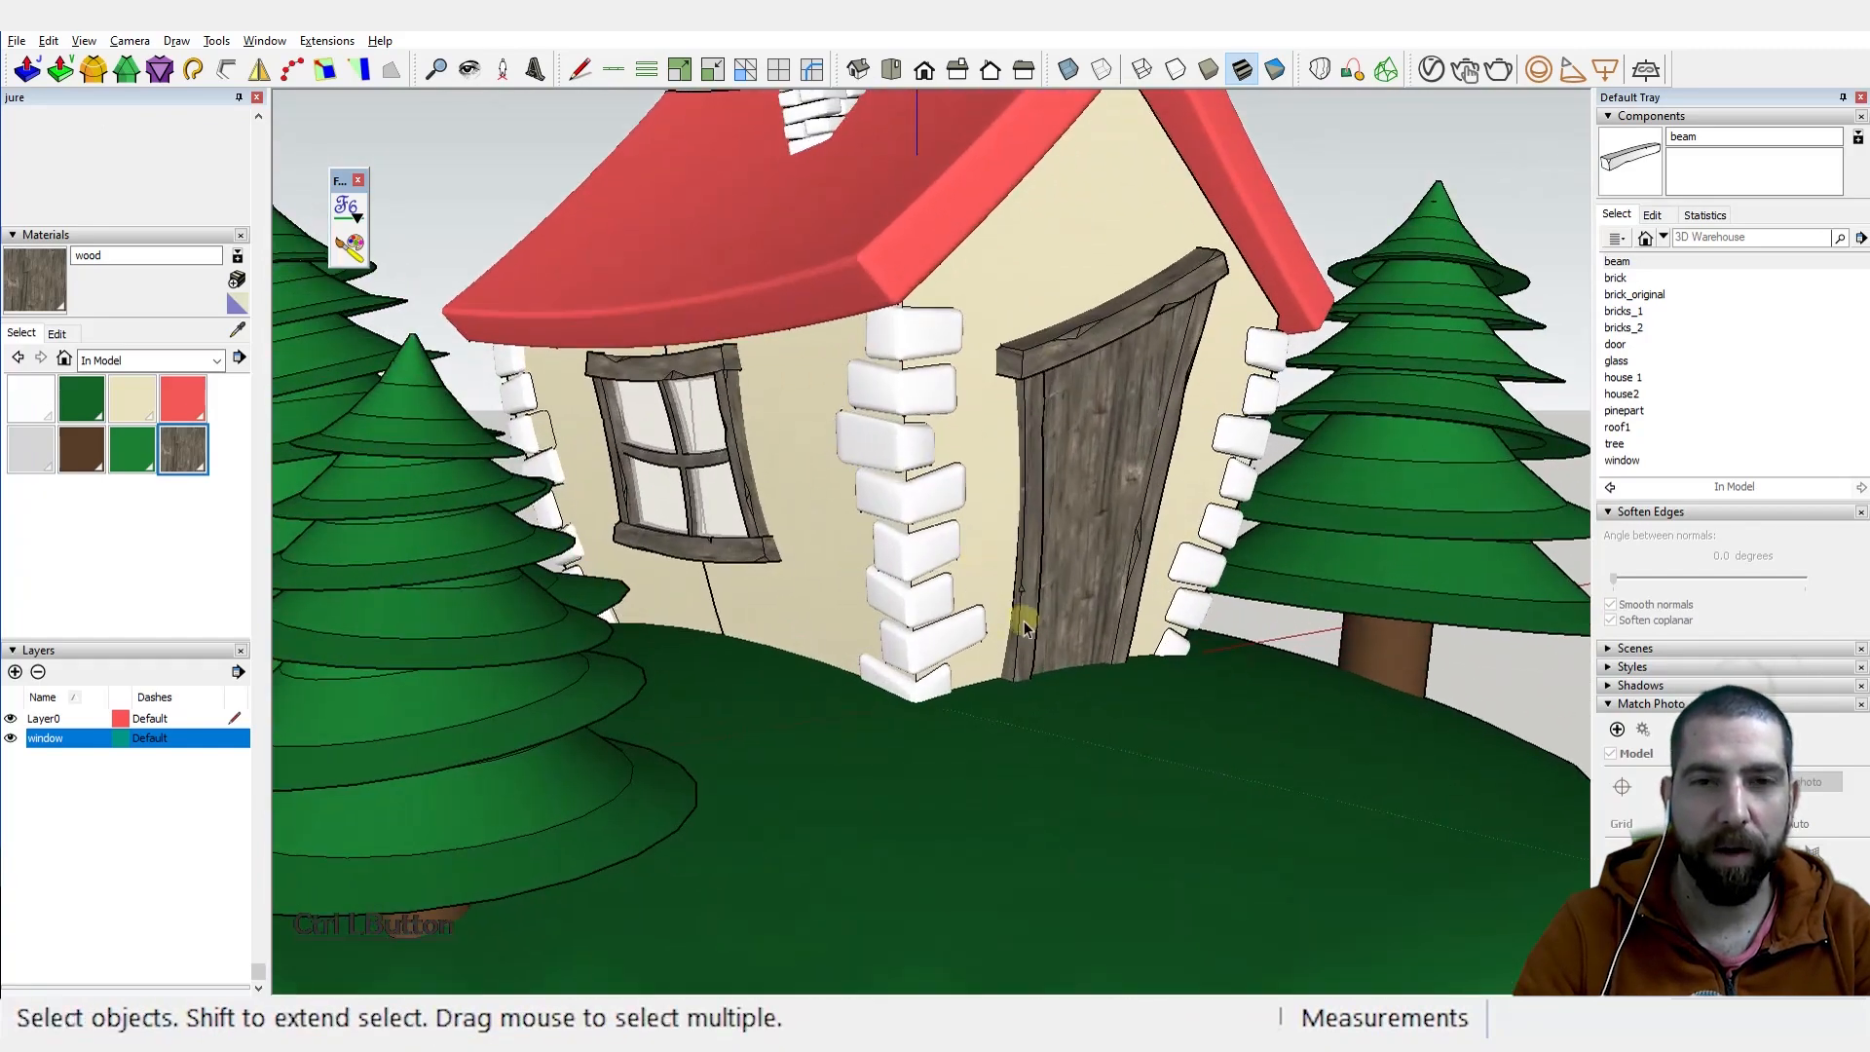
scroll(931, 626, up, 2)
scroll(730, 500, down, 8)
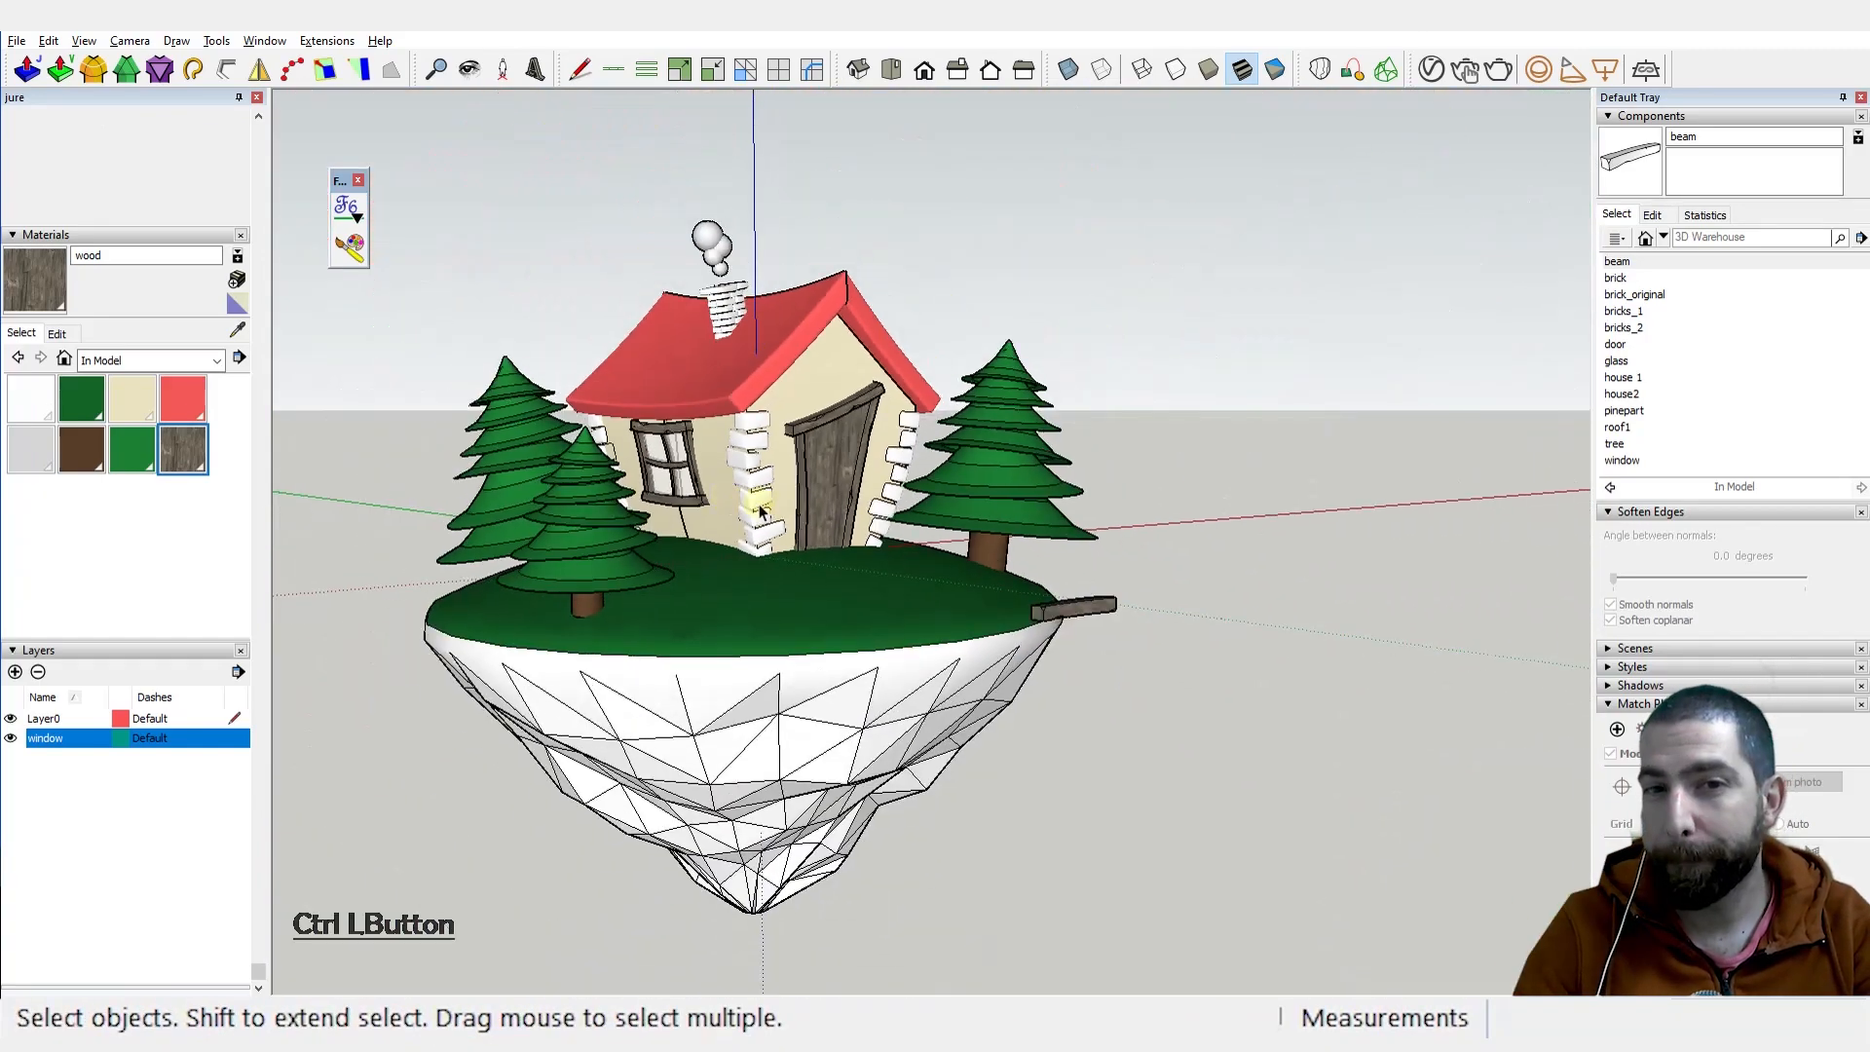
middle_drag(762, 511, 764, 613)
scroll(780, 593, up, 3)
scroll(726, 531, down, 3)
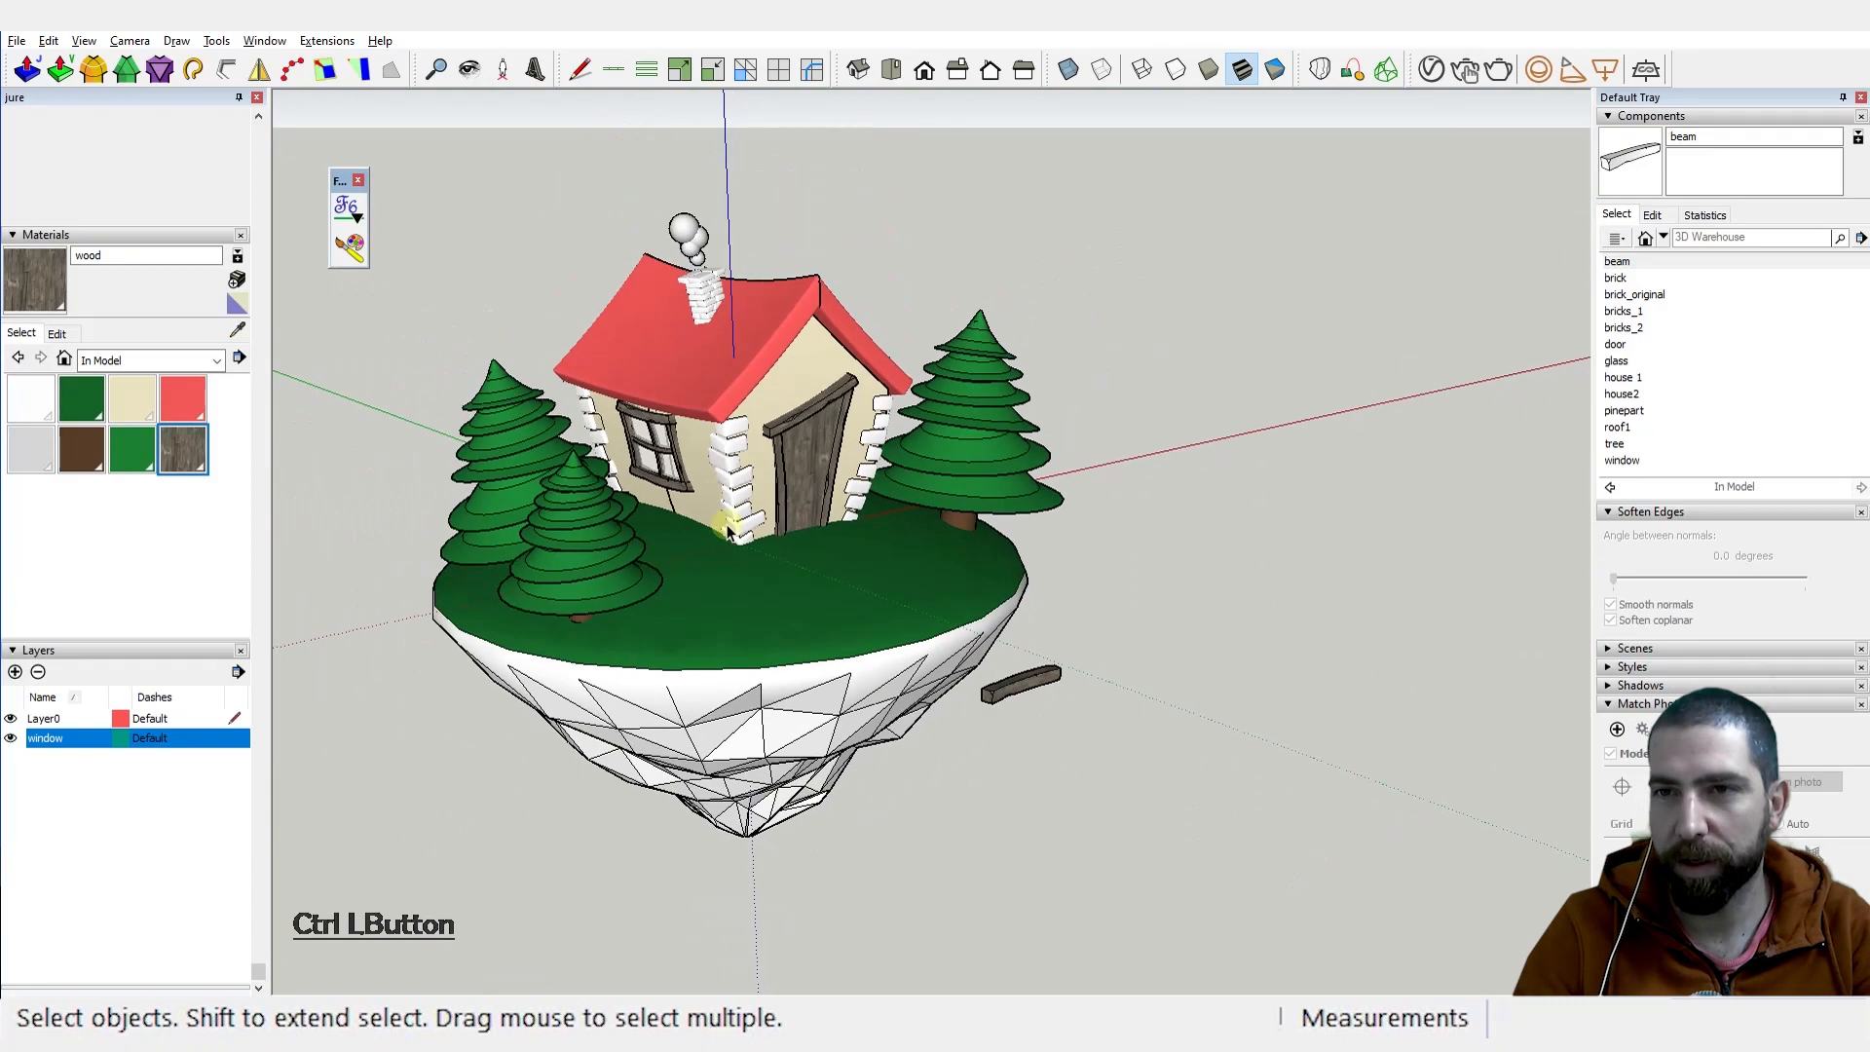
middle_drag(726, 531, 785, 689)
scroll(736, 535, up, 4)
scroll(517, 483, down, 2)
scroll(668, 530, down, 3)
middle_drag(668, 530, 699, 448)
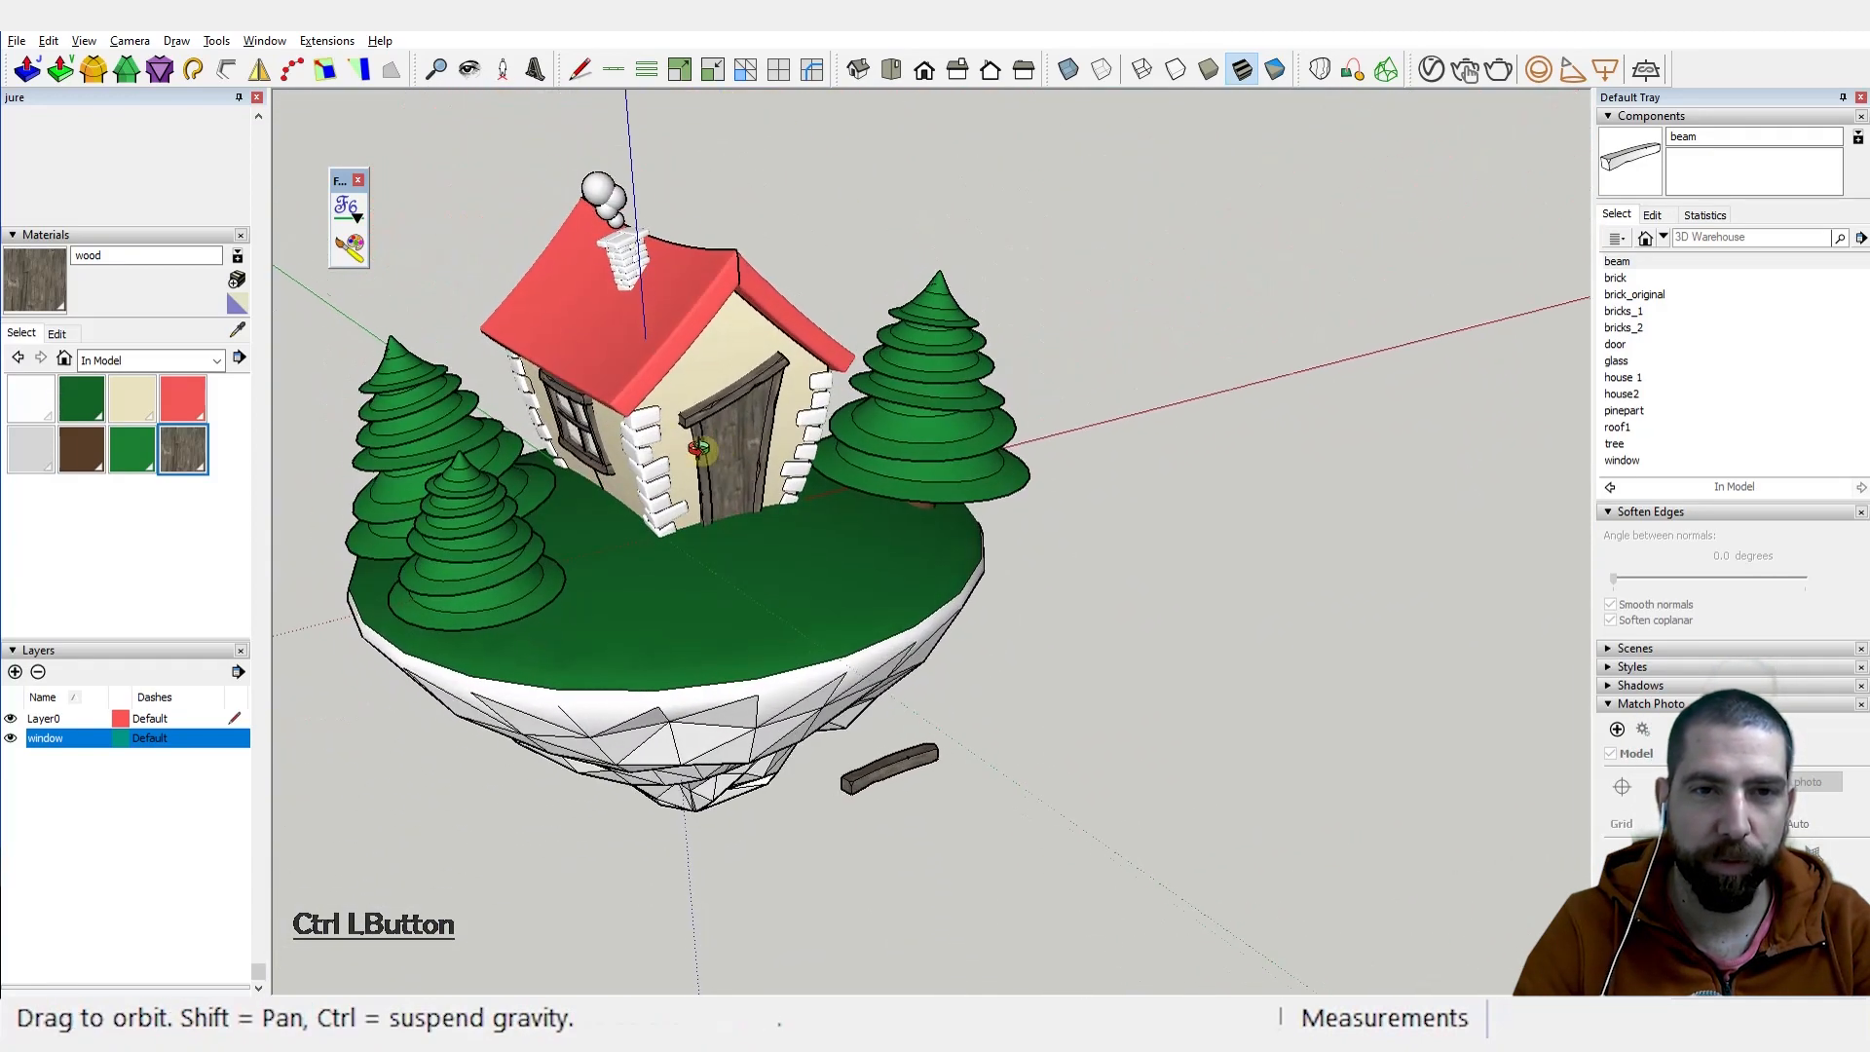
scroll(773, 529, down, 2)
scroll(867, 553, up, 2)
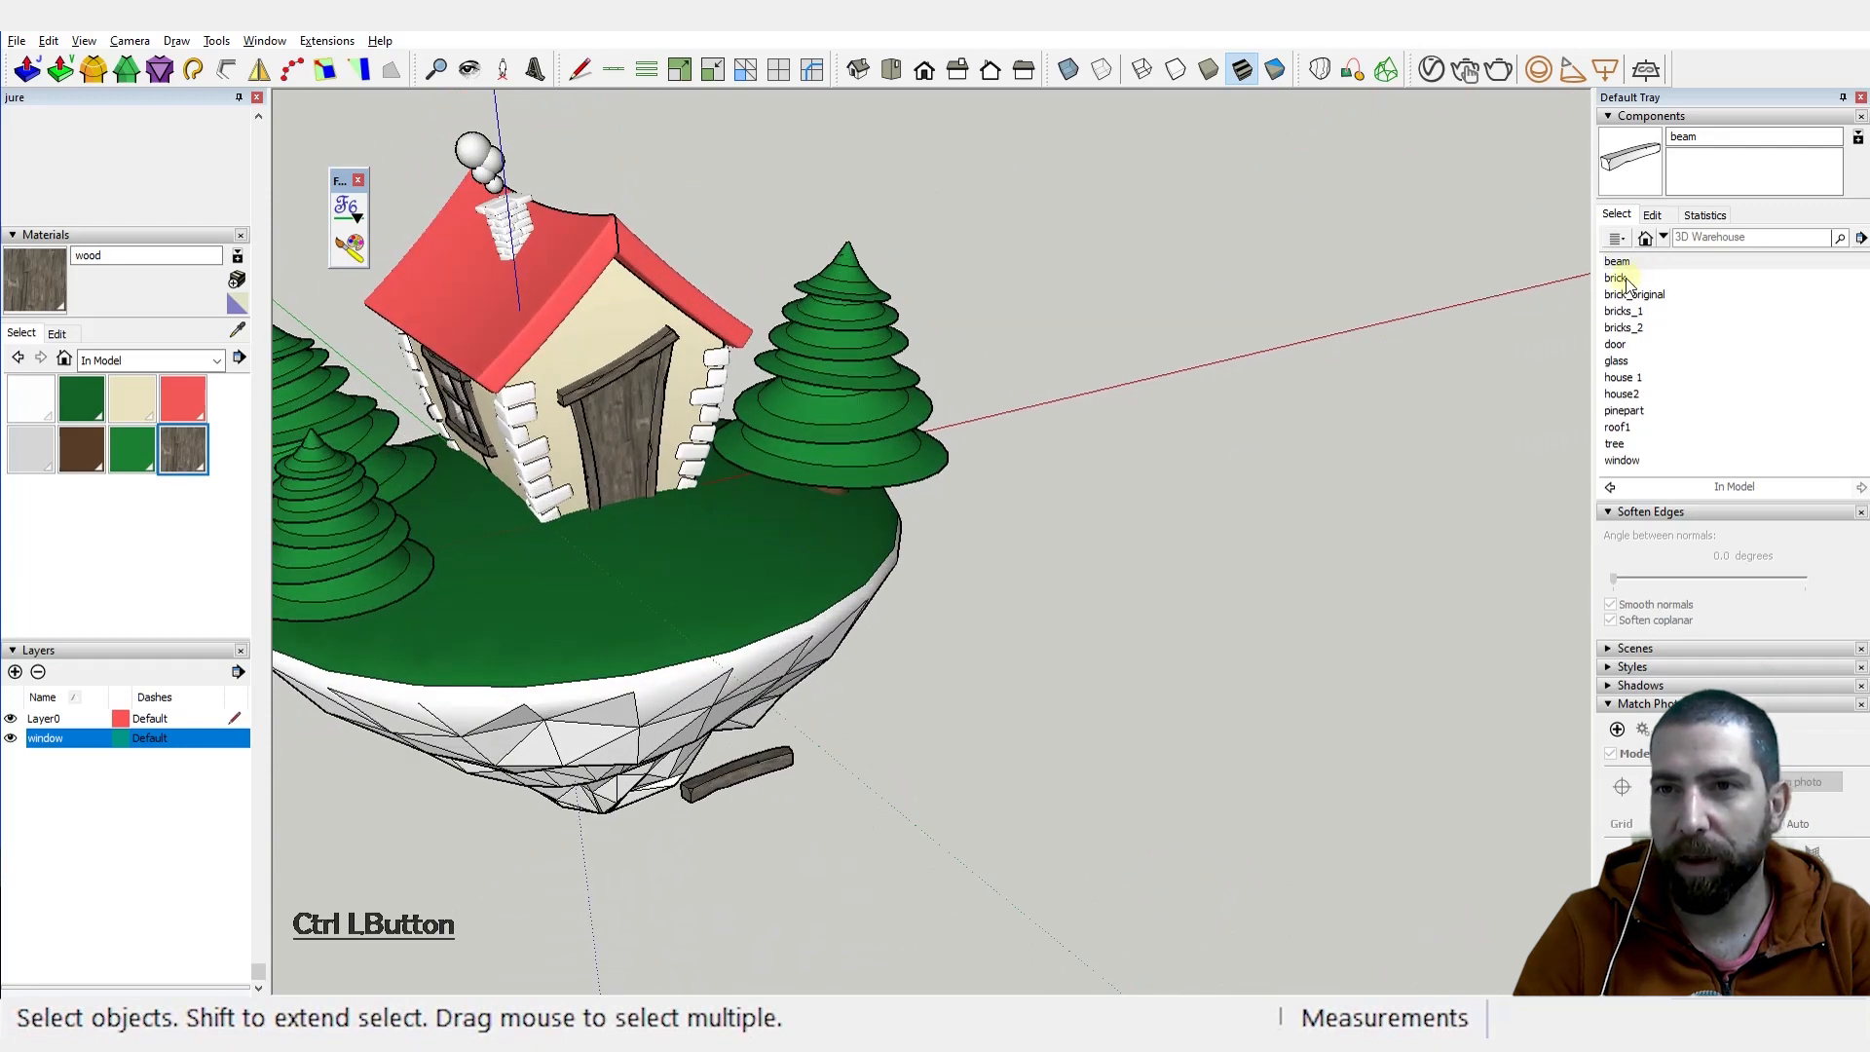
Step: Place a copy of the brick component in the empty space beside the island
click(1616, 278)
scroll(1156, 668, up, 4)
click(973, 730)
scroll(994, 733, up, 2)
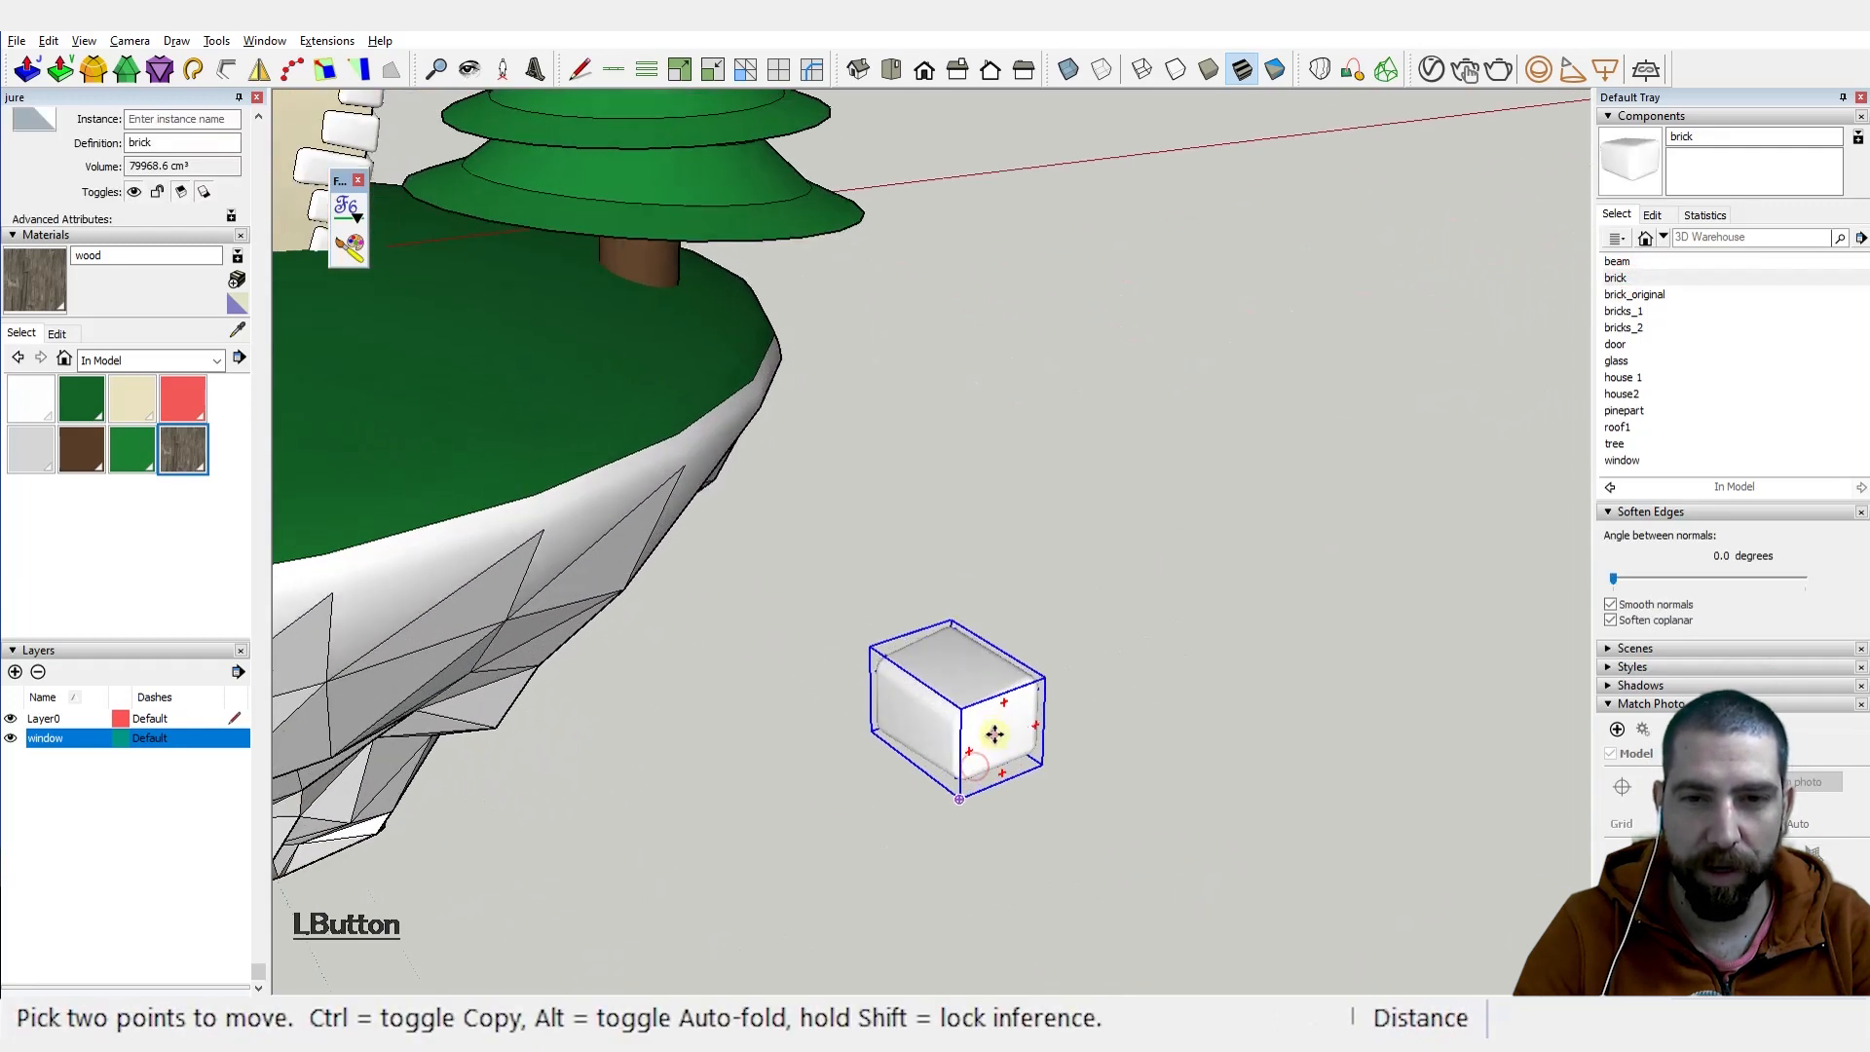
Step: Open the loose brick for editing and select all its geometry
scroll(994, 733, up, 4)
key(ctrl+1)
double_click(995, 733)
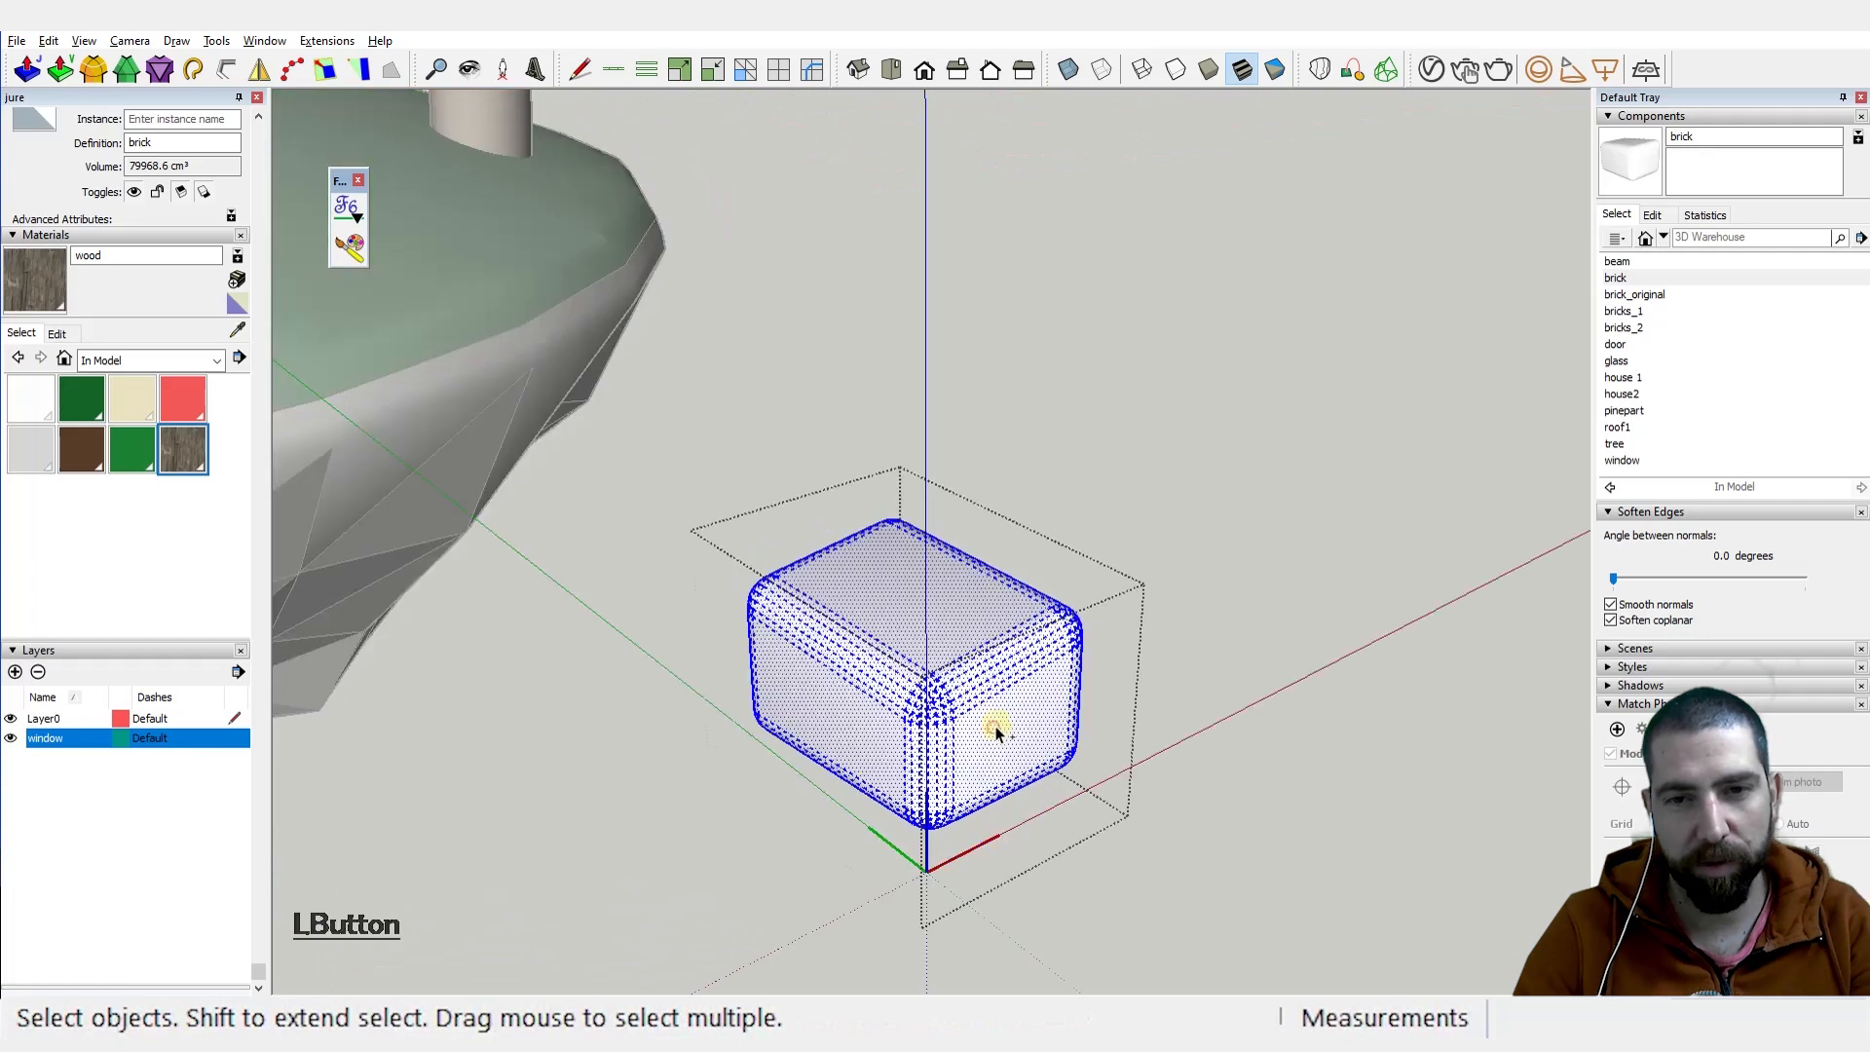
Step: Create a new material named rock with rock_08_diff_1k.jpg as its texture image
click(238, 360)
click(241, 284)
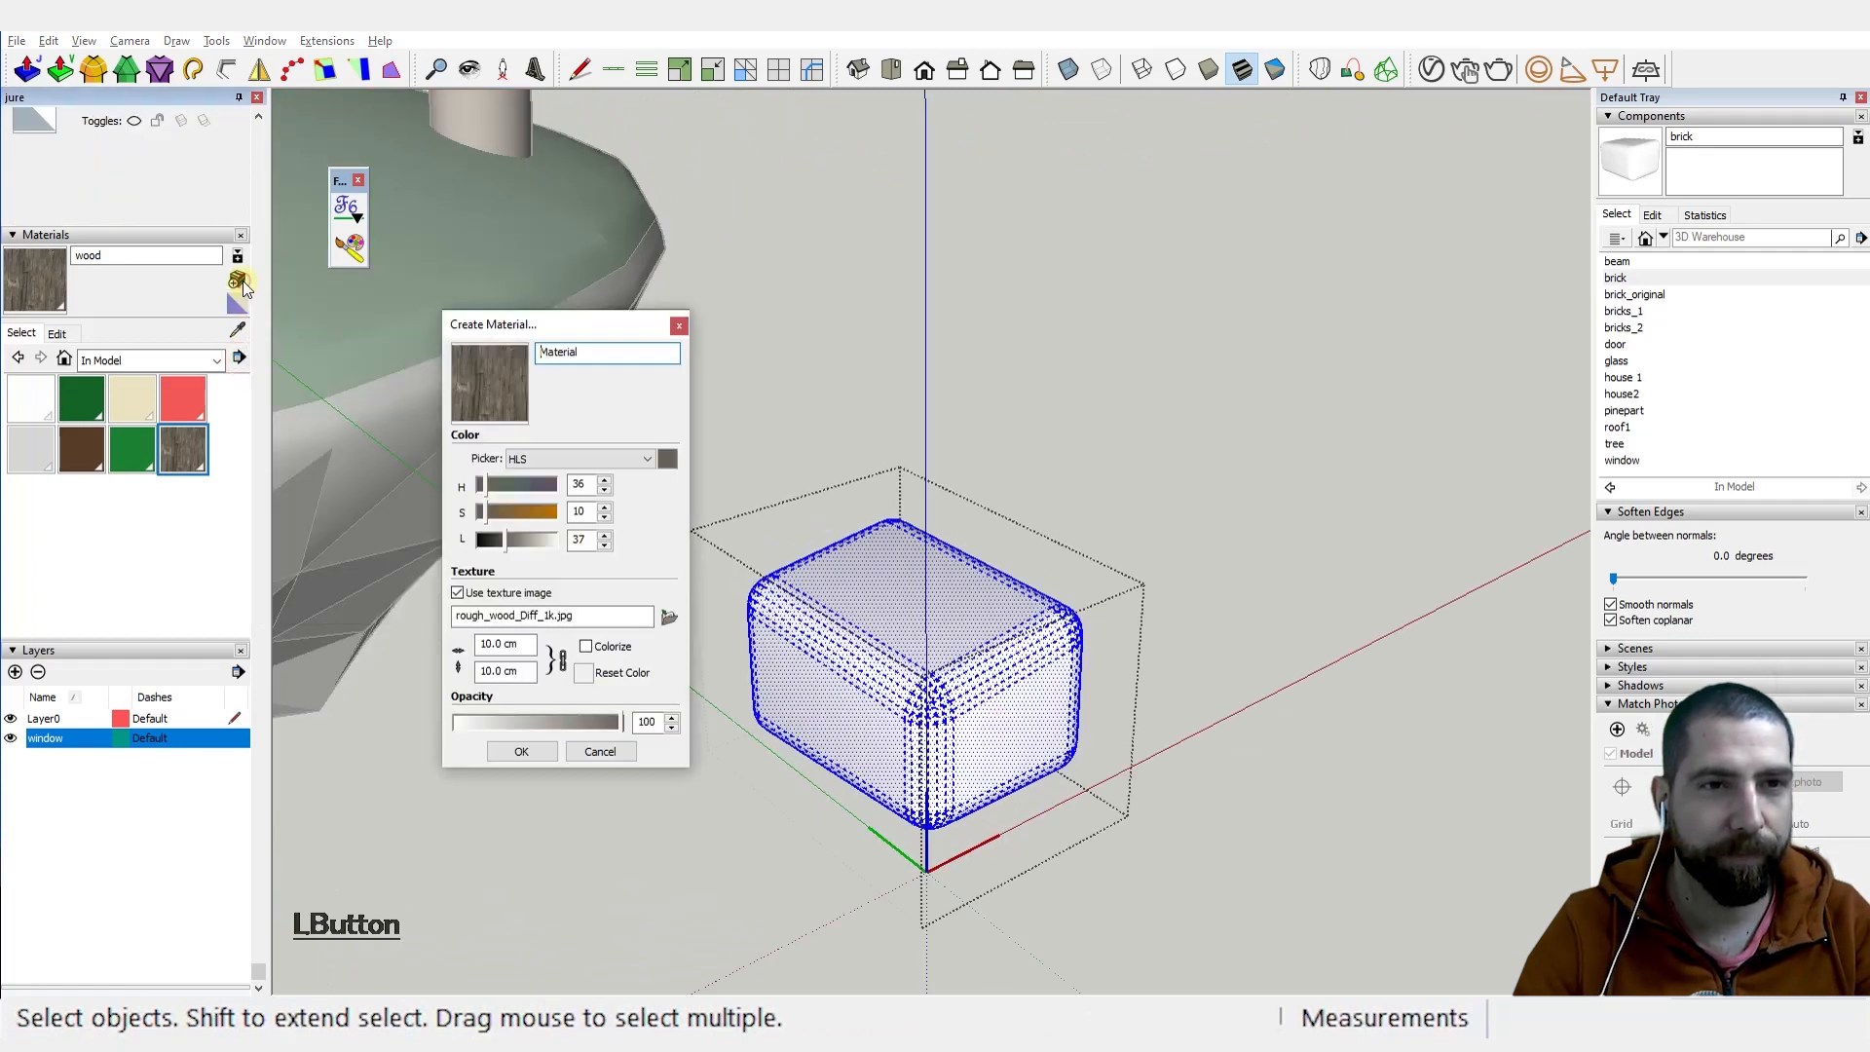
click(666, 616)
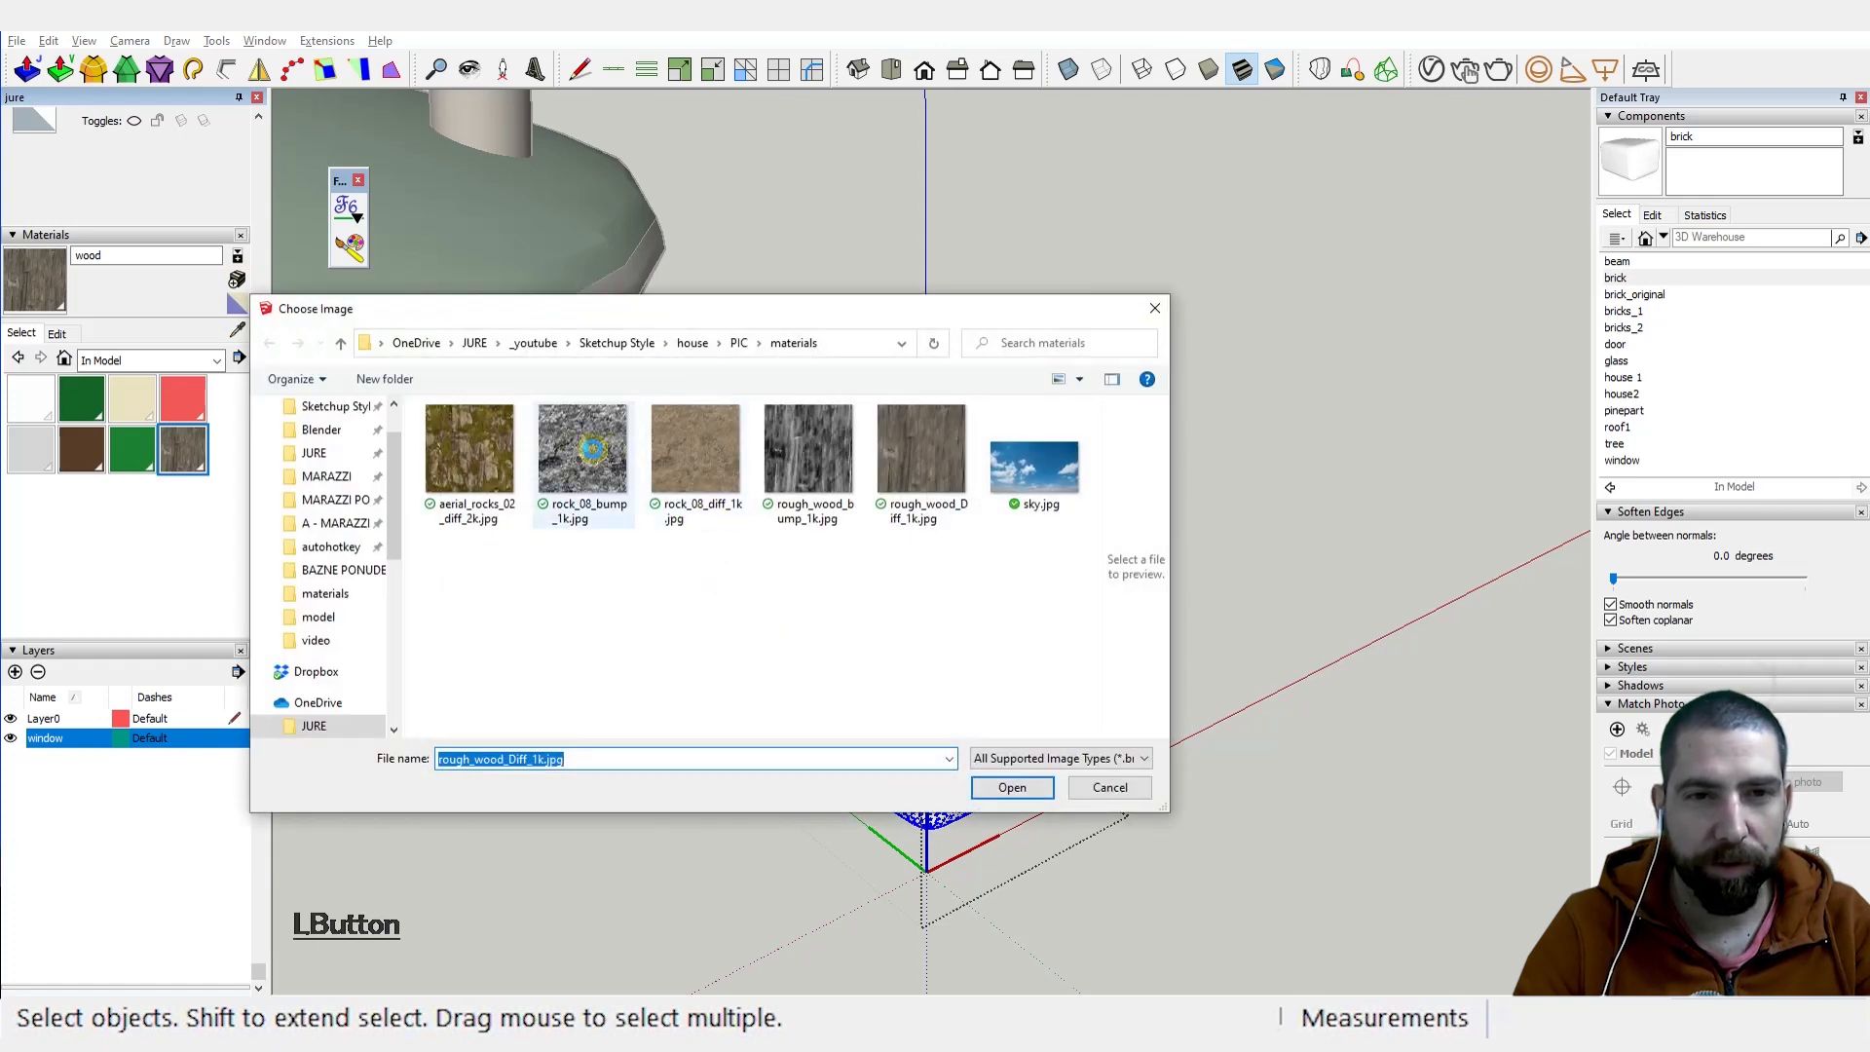
click(699, 467)
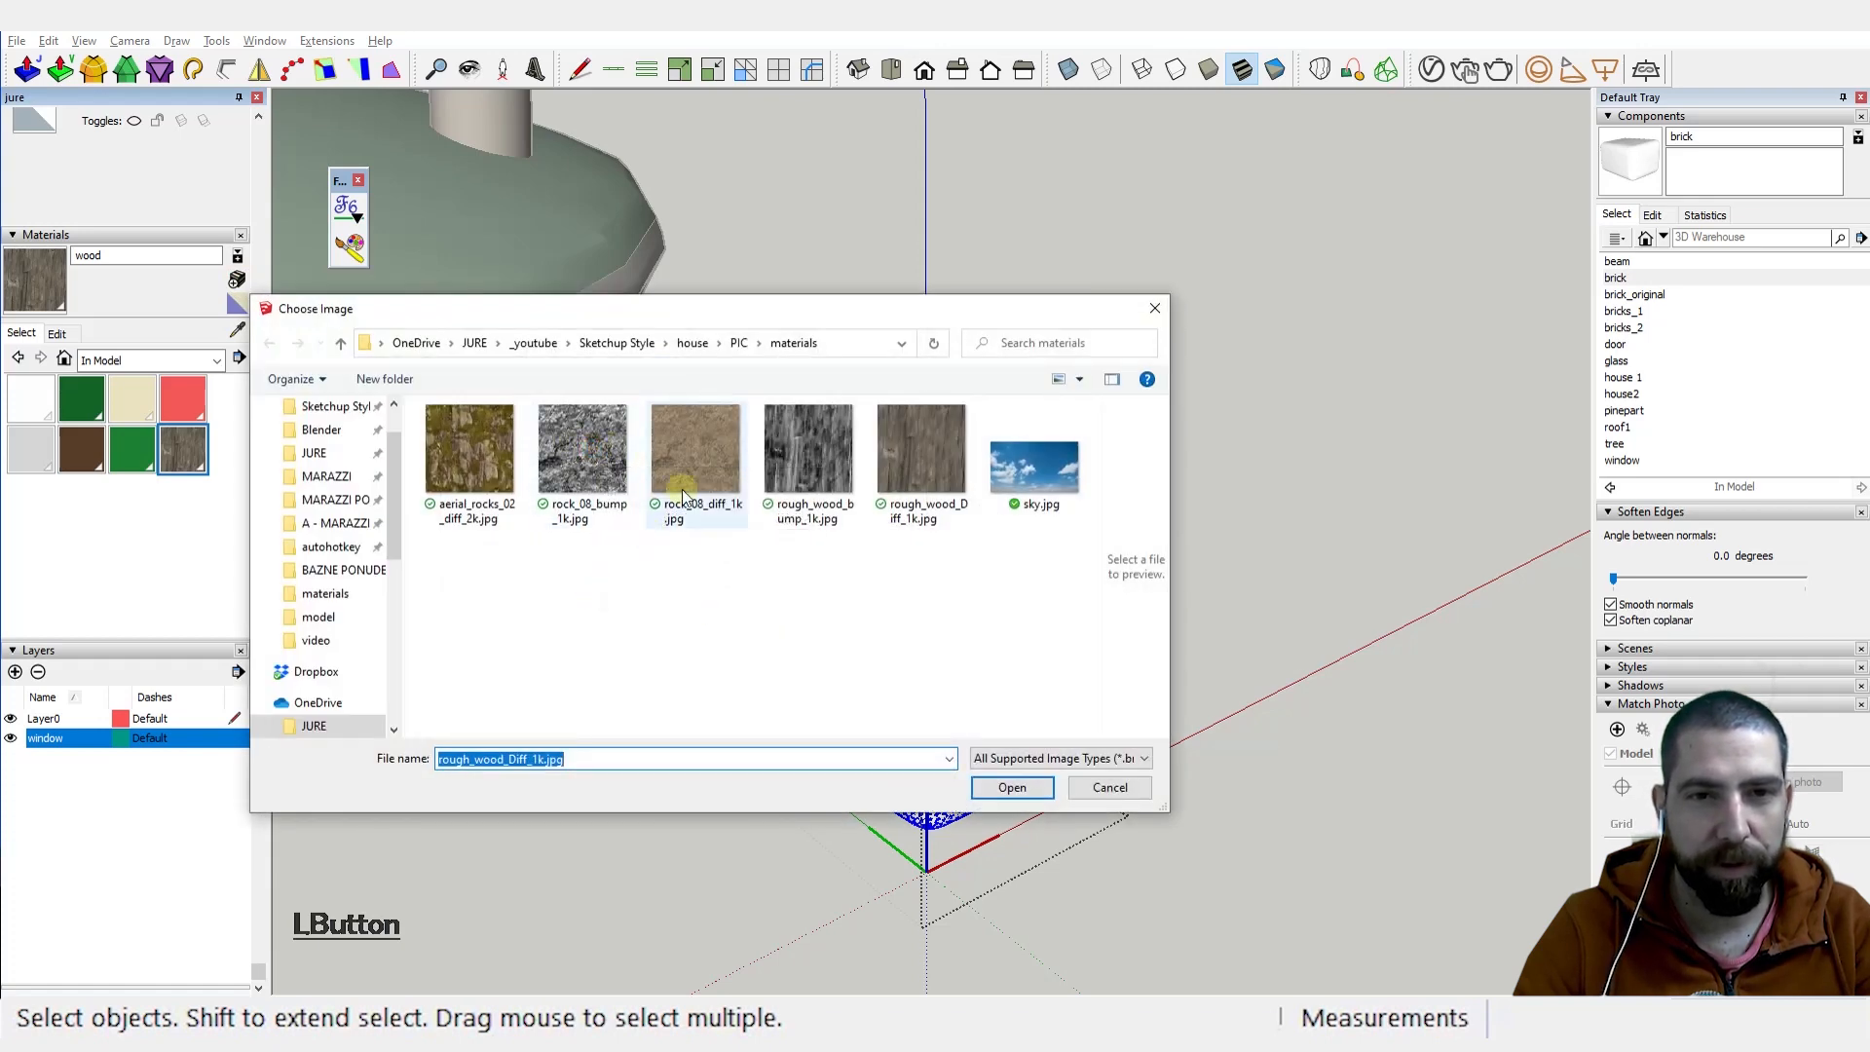
click(1012, 786)
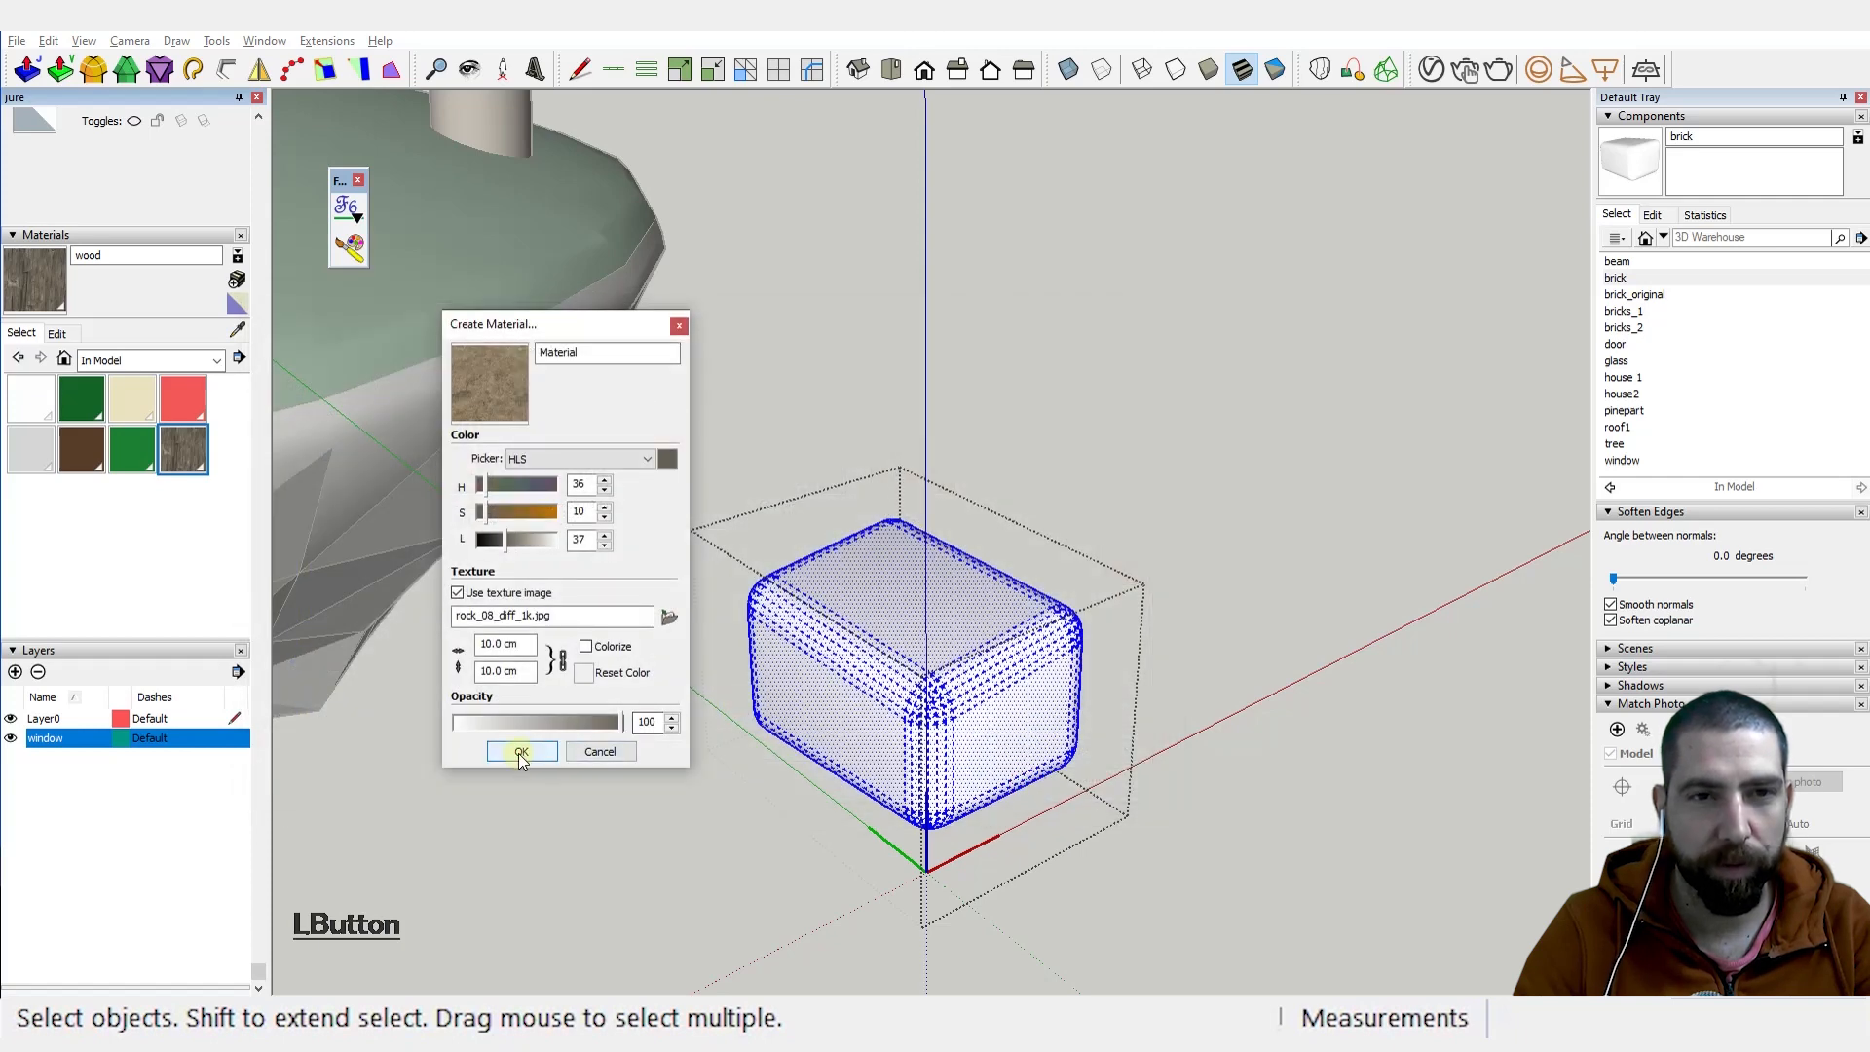
drag(604, 357, 512, 359)
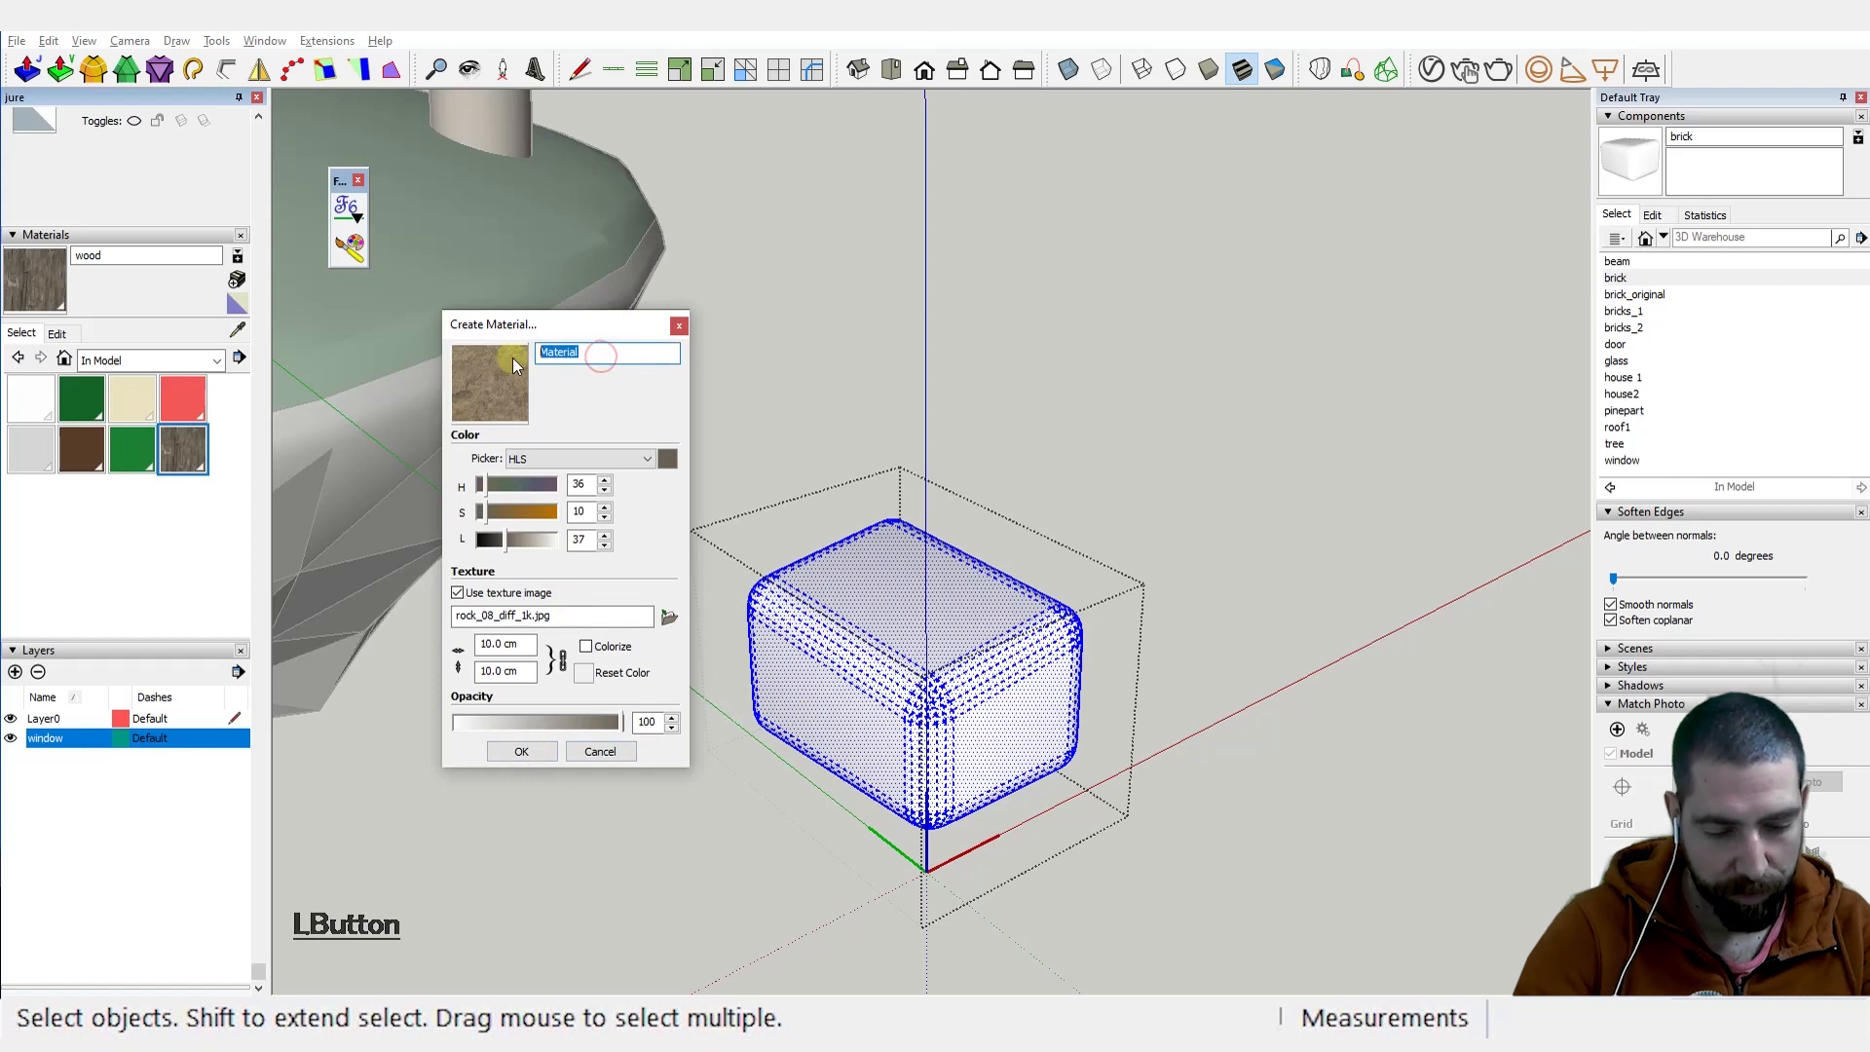
text(rock)
key(Return)
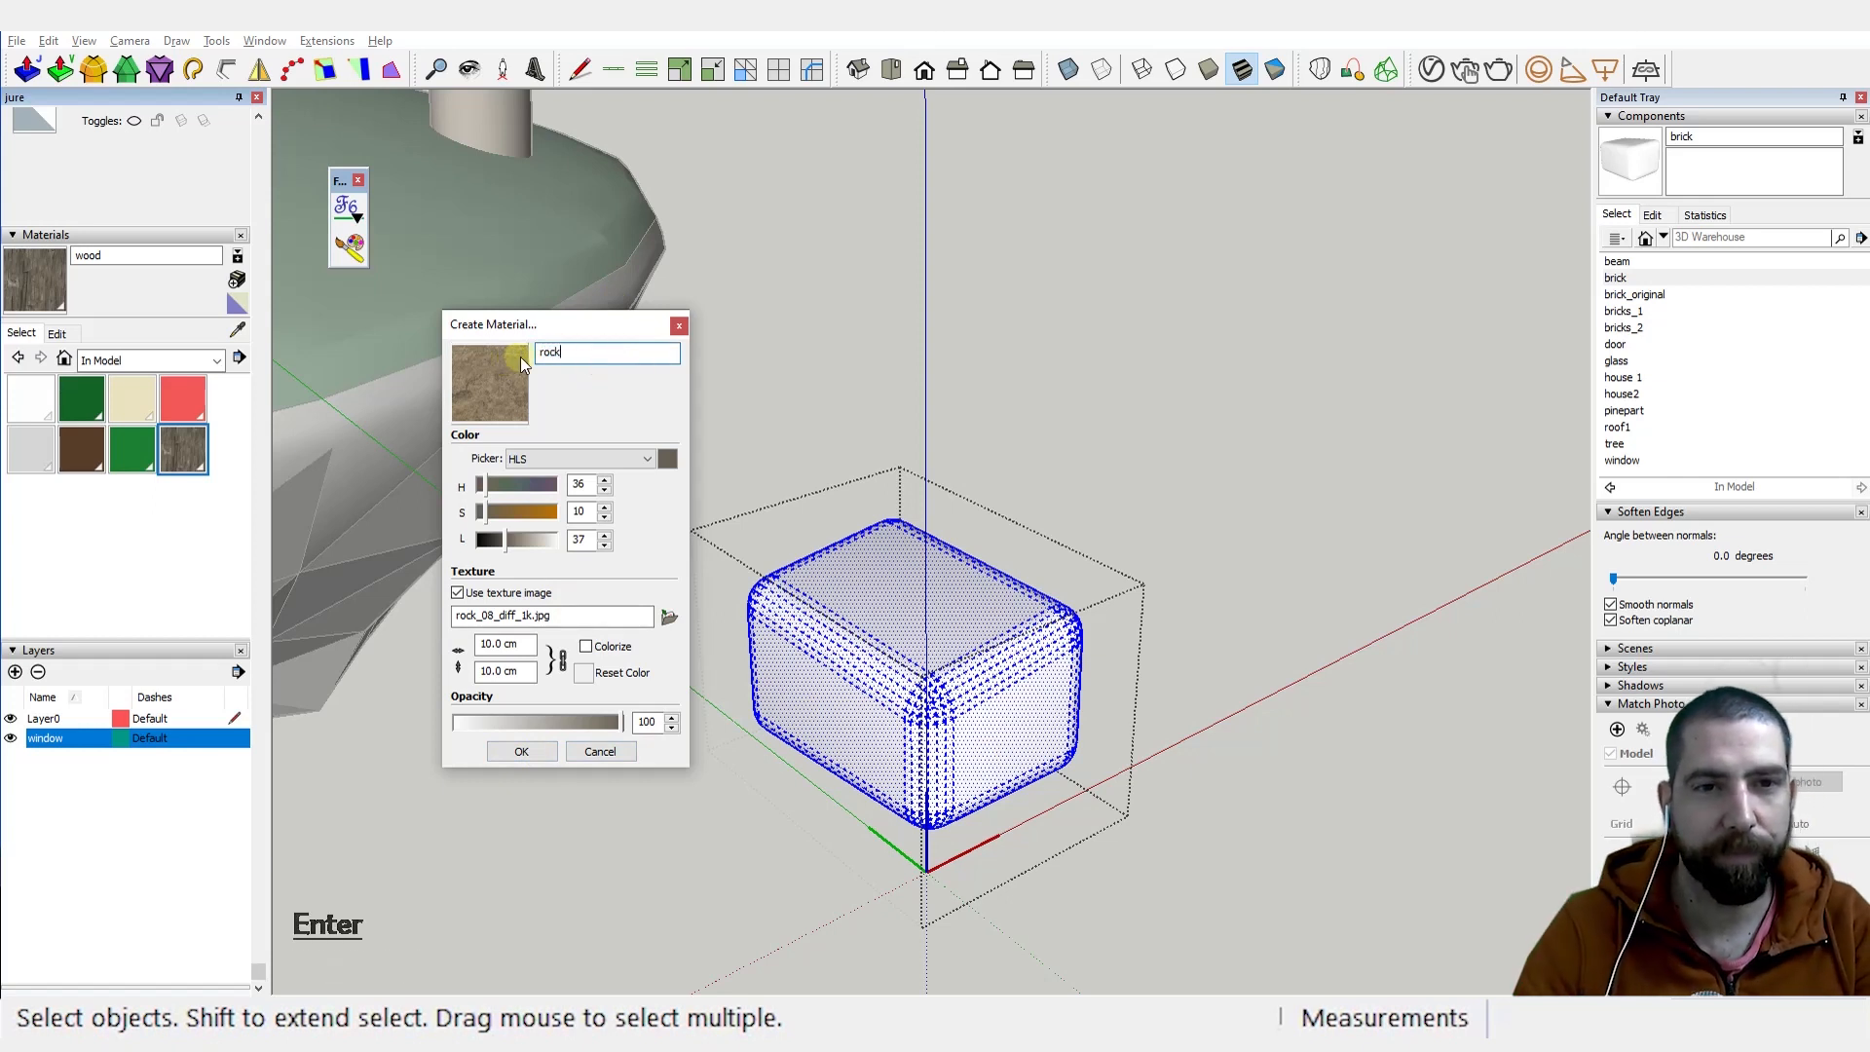
click(920, 594)
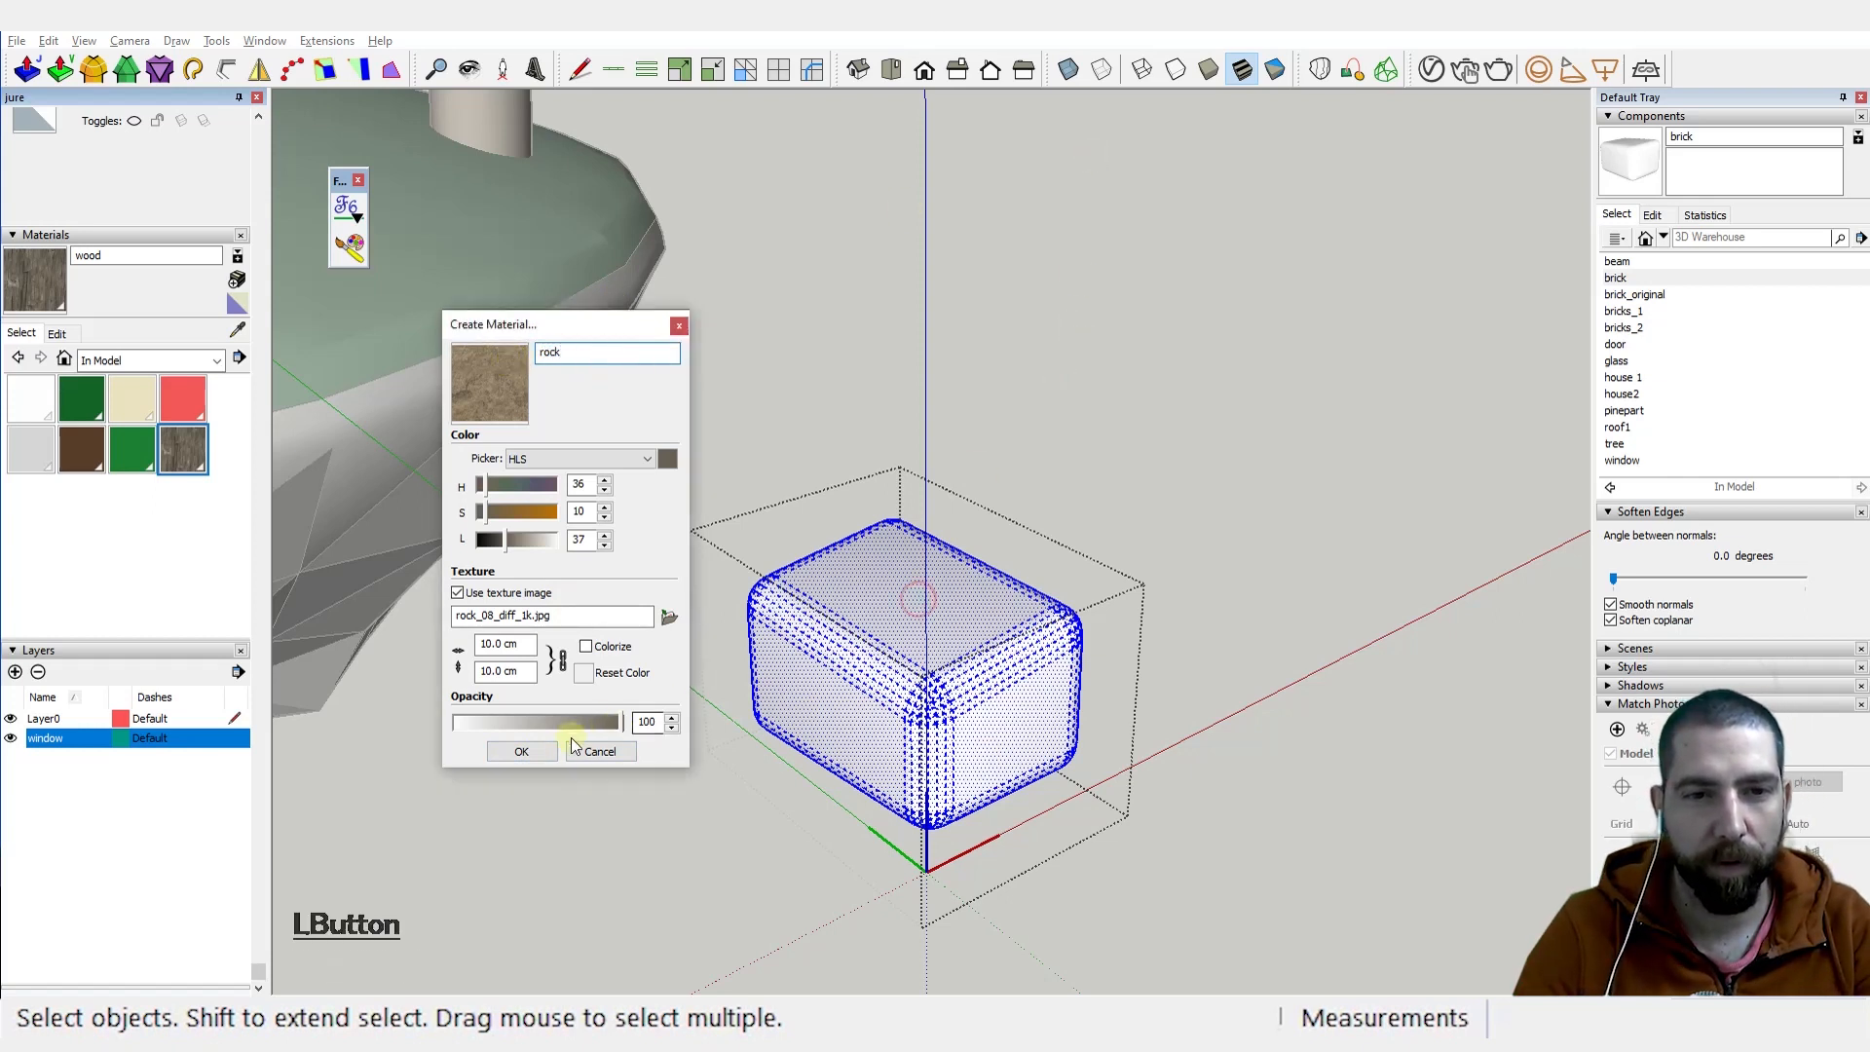
click(534, 751)
Step: Paint the brick's selected faces with the rock material using ThruPaint's Natural UV mapping and enlarge the texture uniformly
click(171, 413)
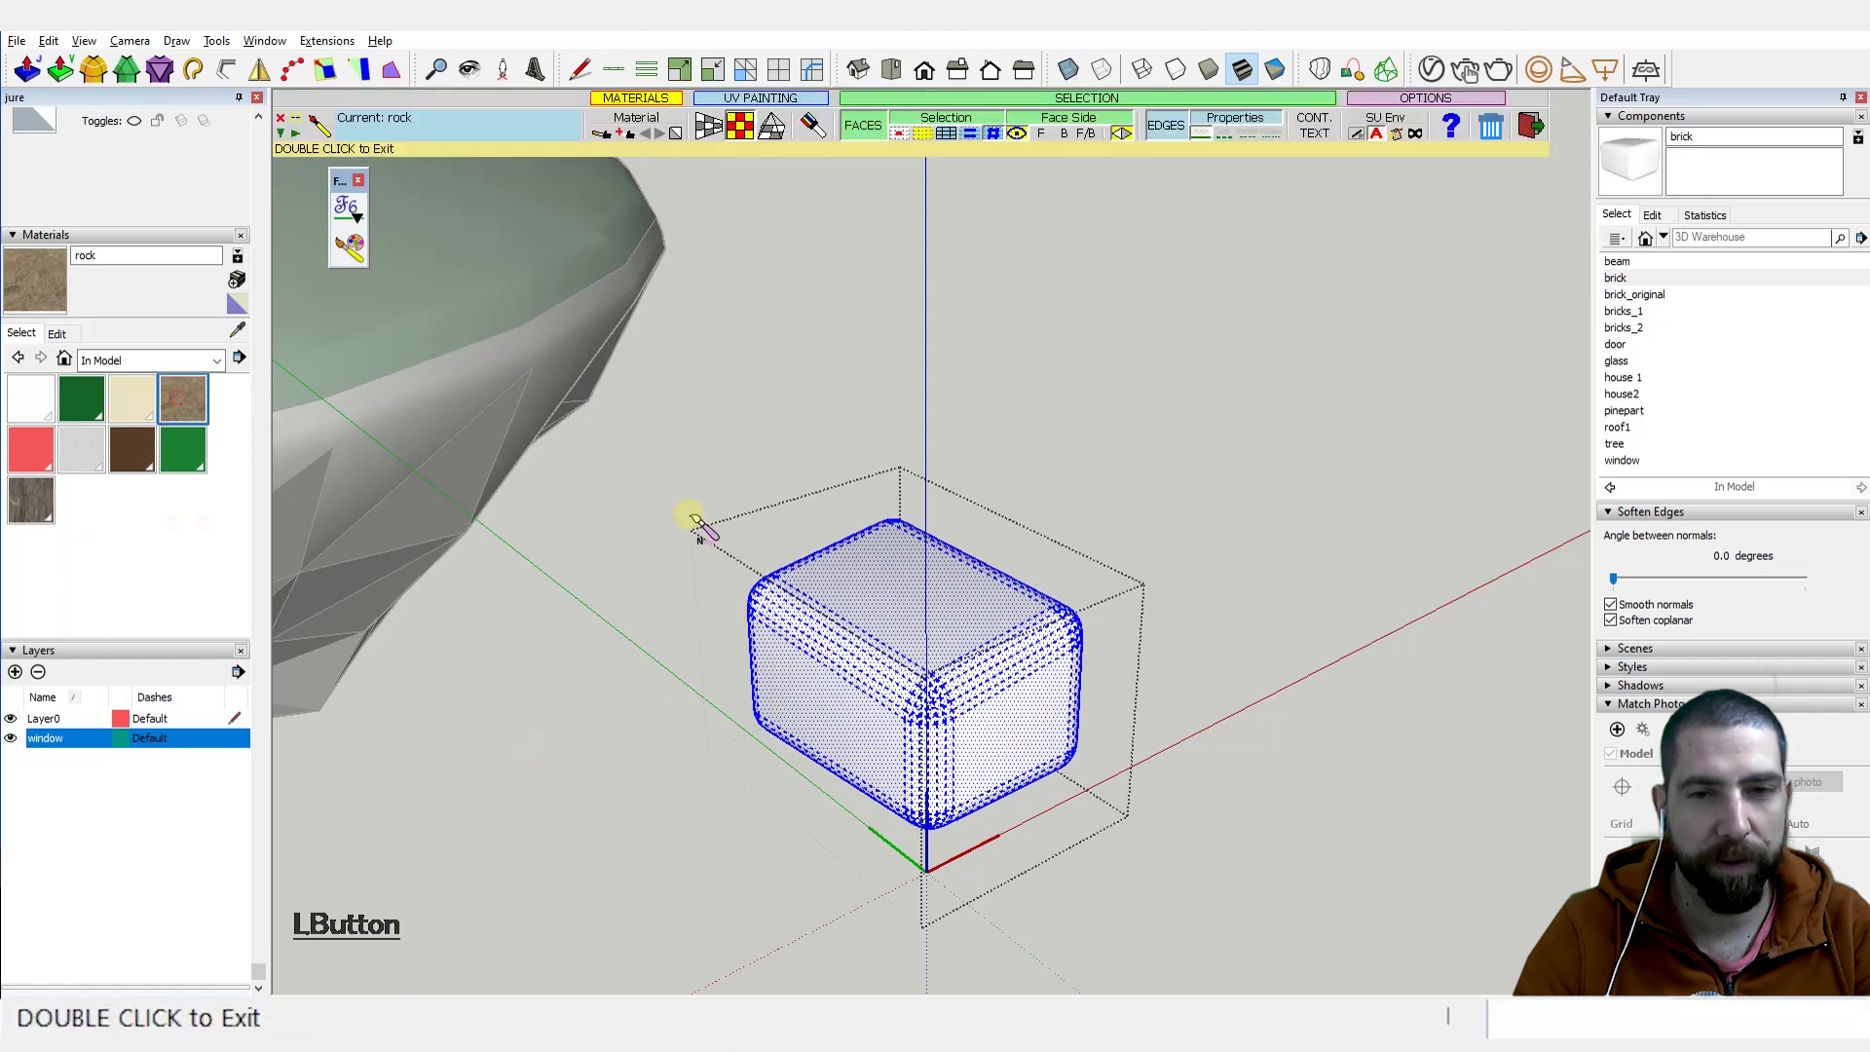
click(912, 607)
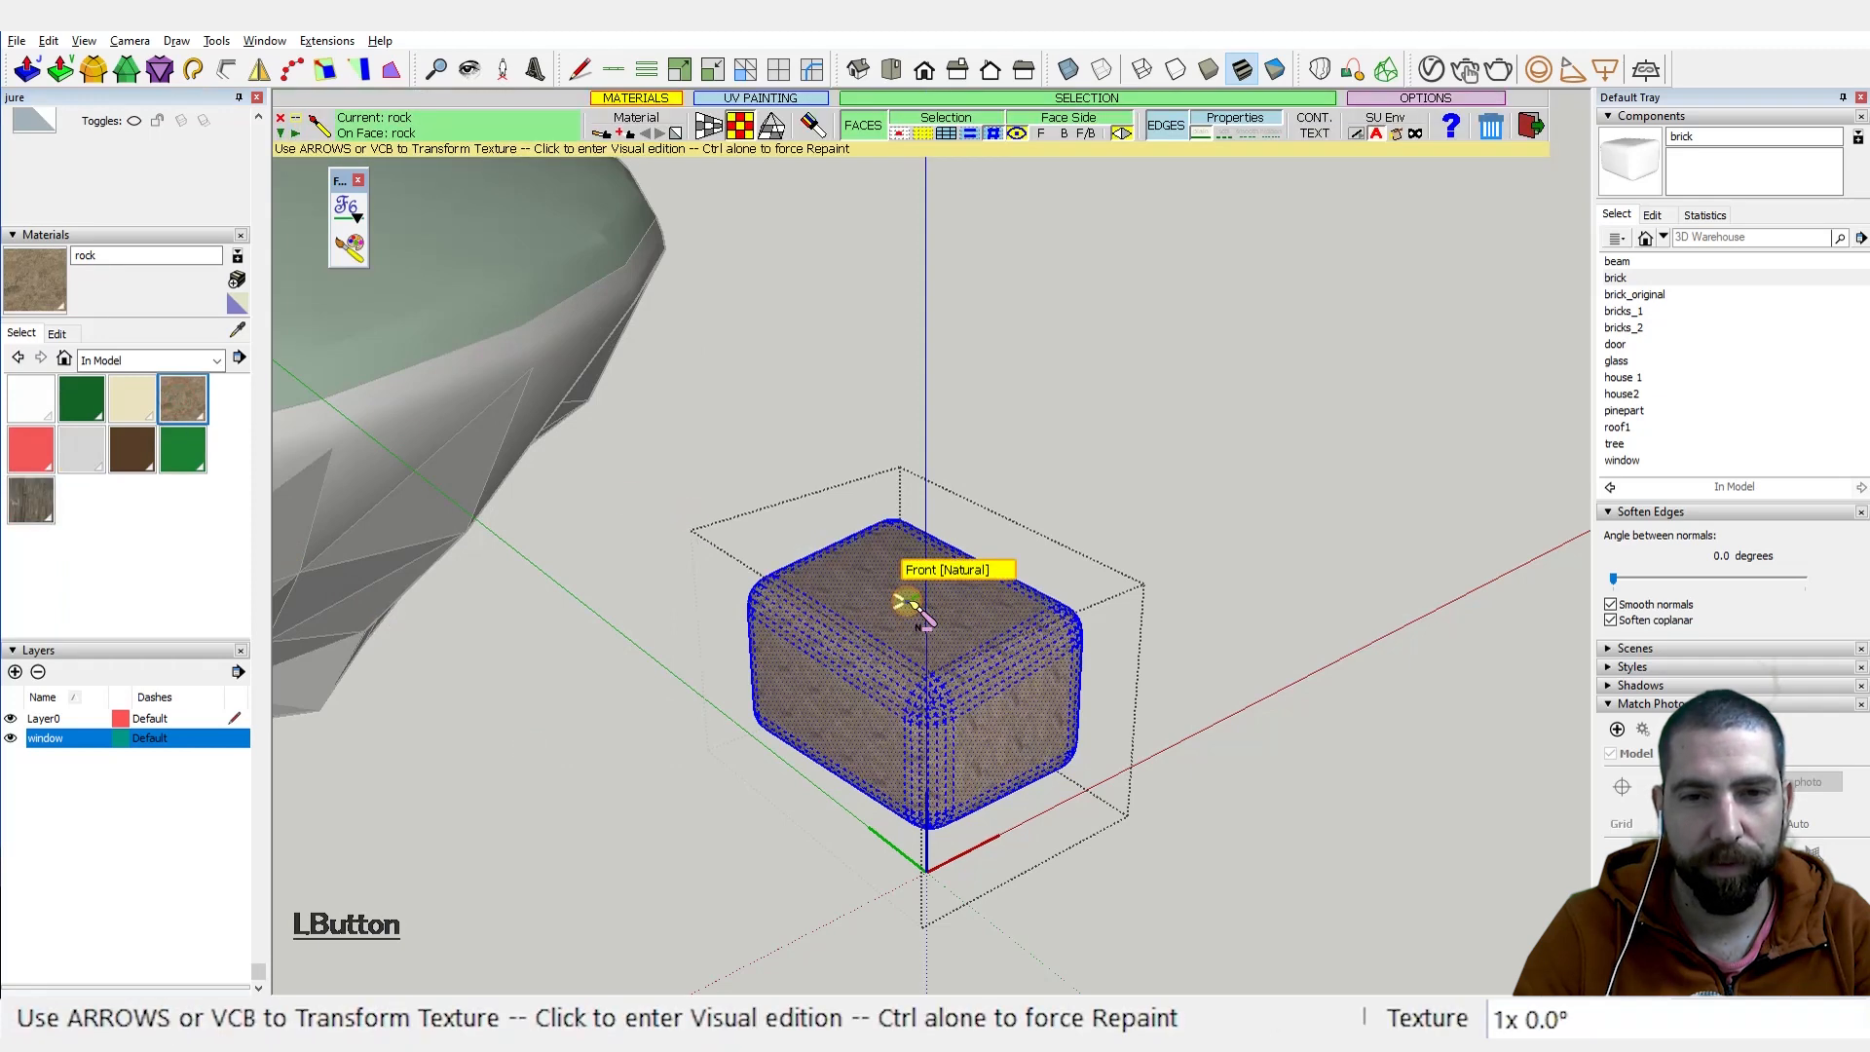
scroll(930, 633, up, 4)
scroll(941, 643, up, 1)
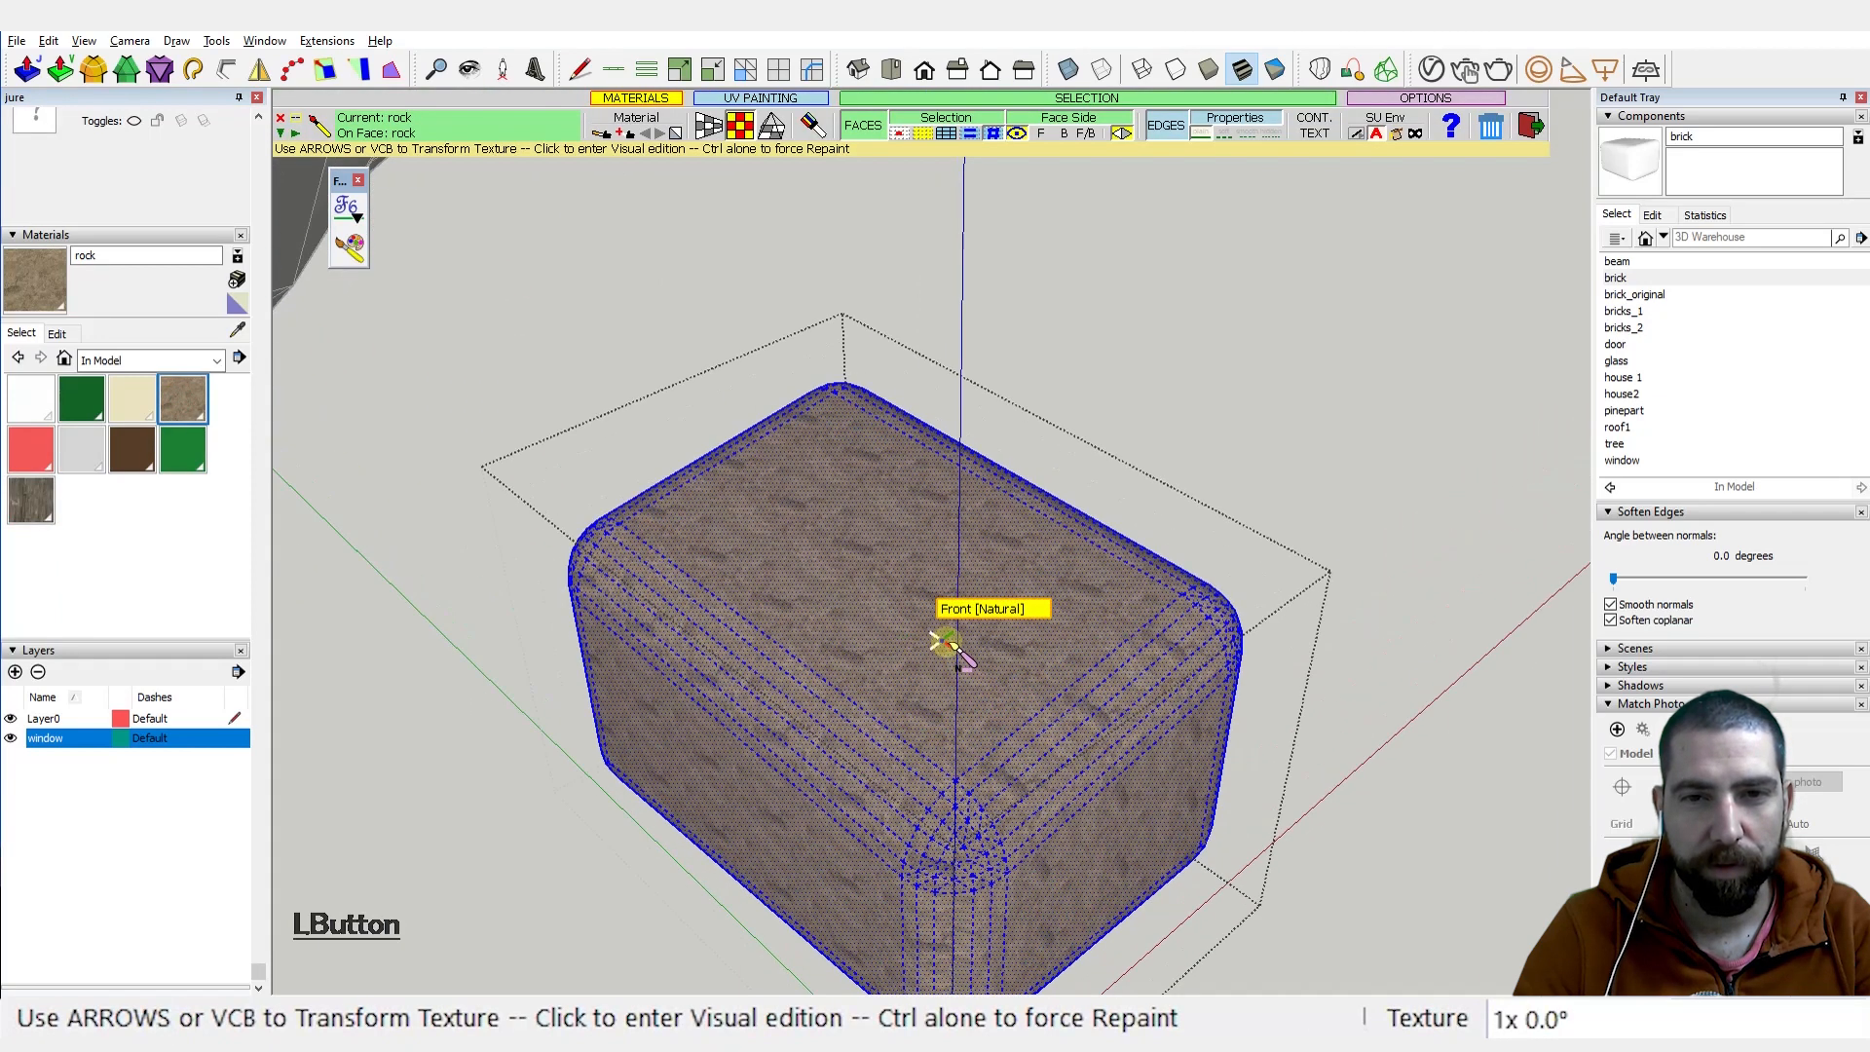
click(951, 647)
drag(1045, 645, 1336, 651)
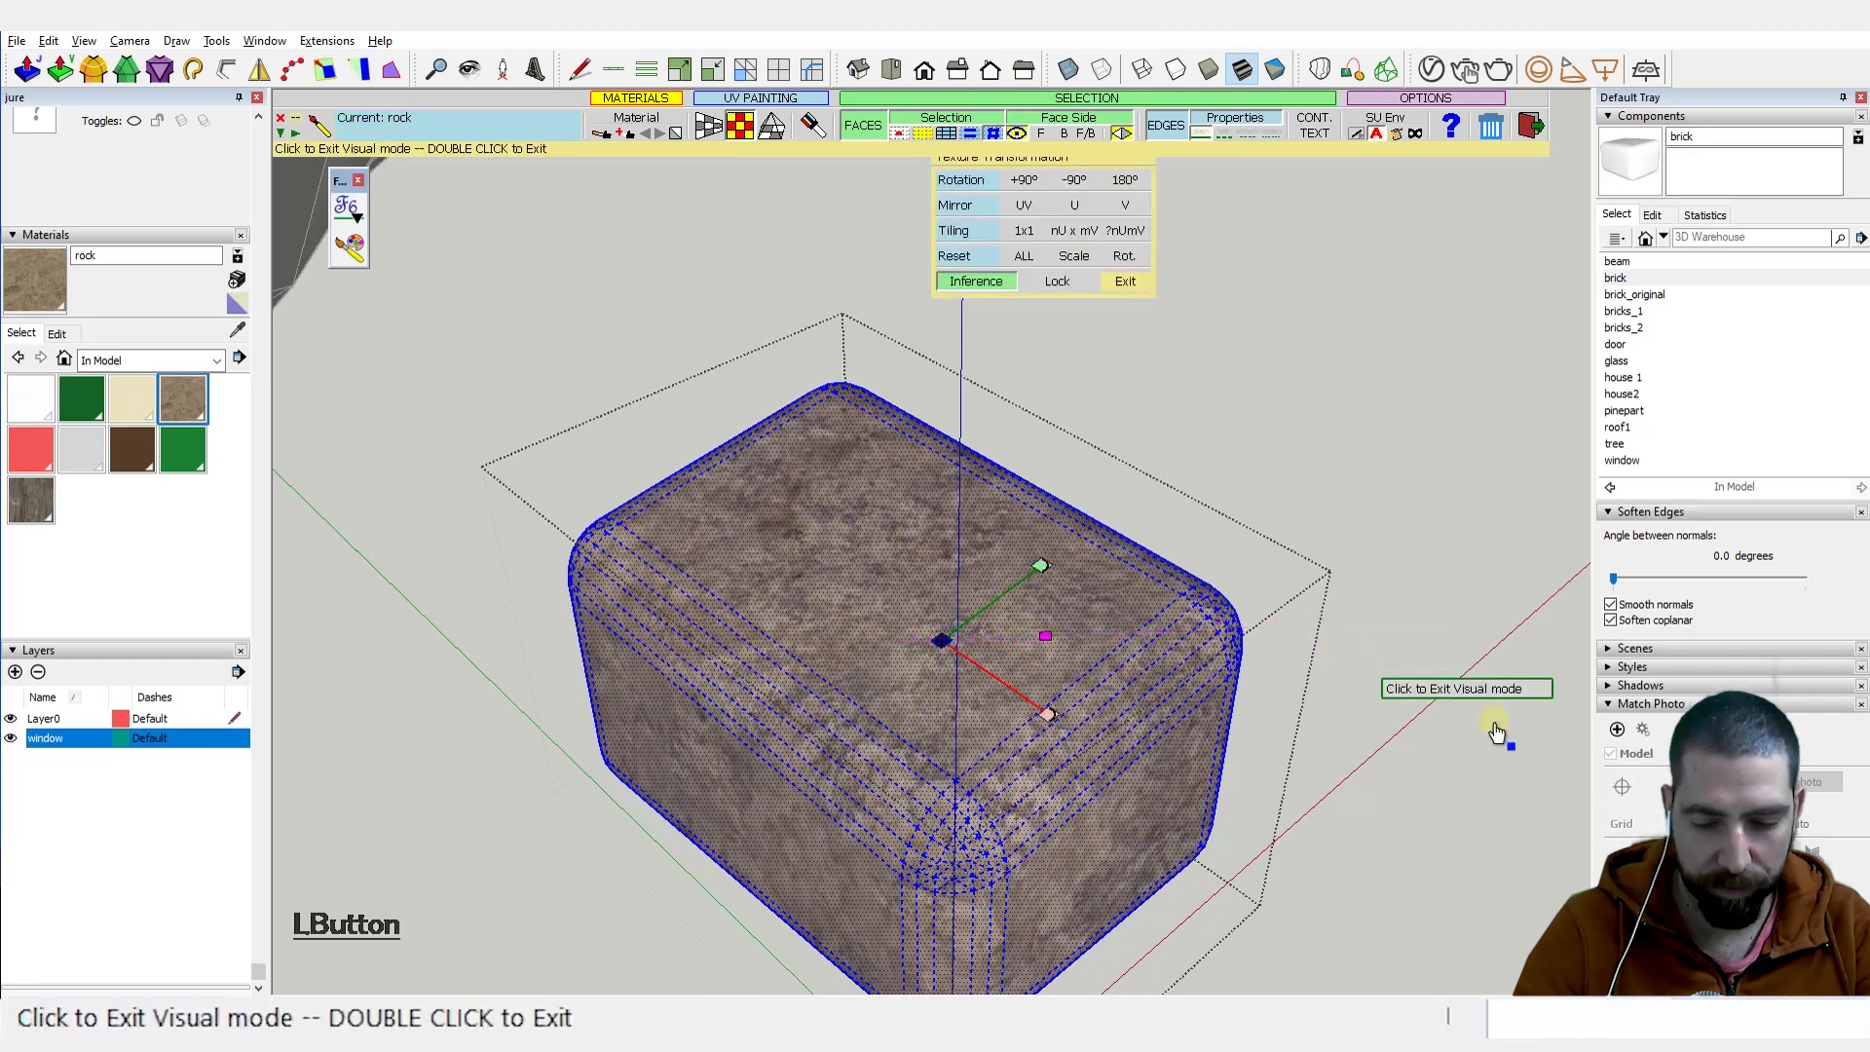
key(Return)
Step: Close the brick component and view the rock texture on the loose brick and on the house's bricks
scroll(1164, 623, down, 1)
key(ctrl+1)
click(1168, 588)
scroll(974, 565, down, 5)
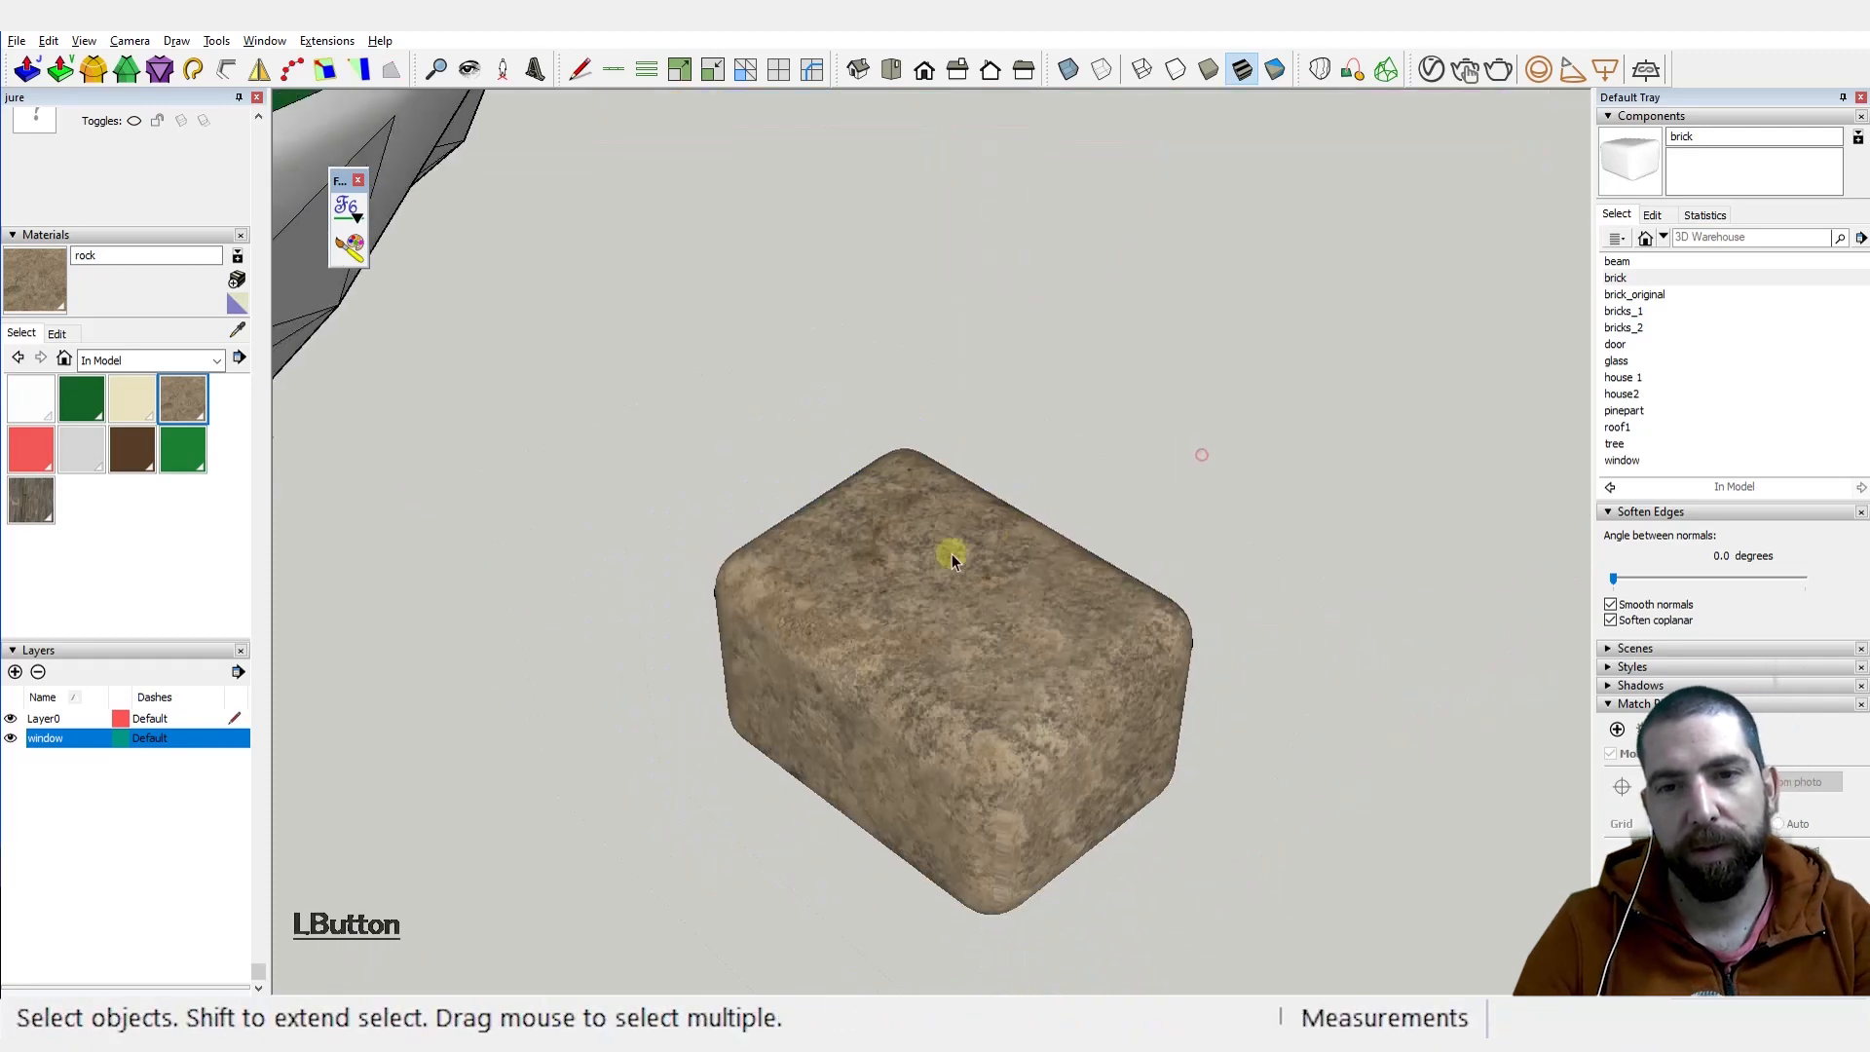
scroll(1048, 570, down, 5)
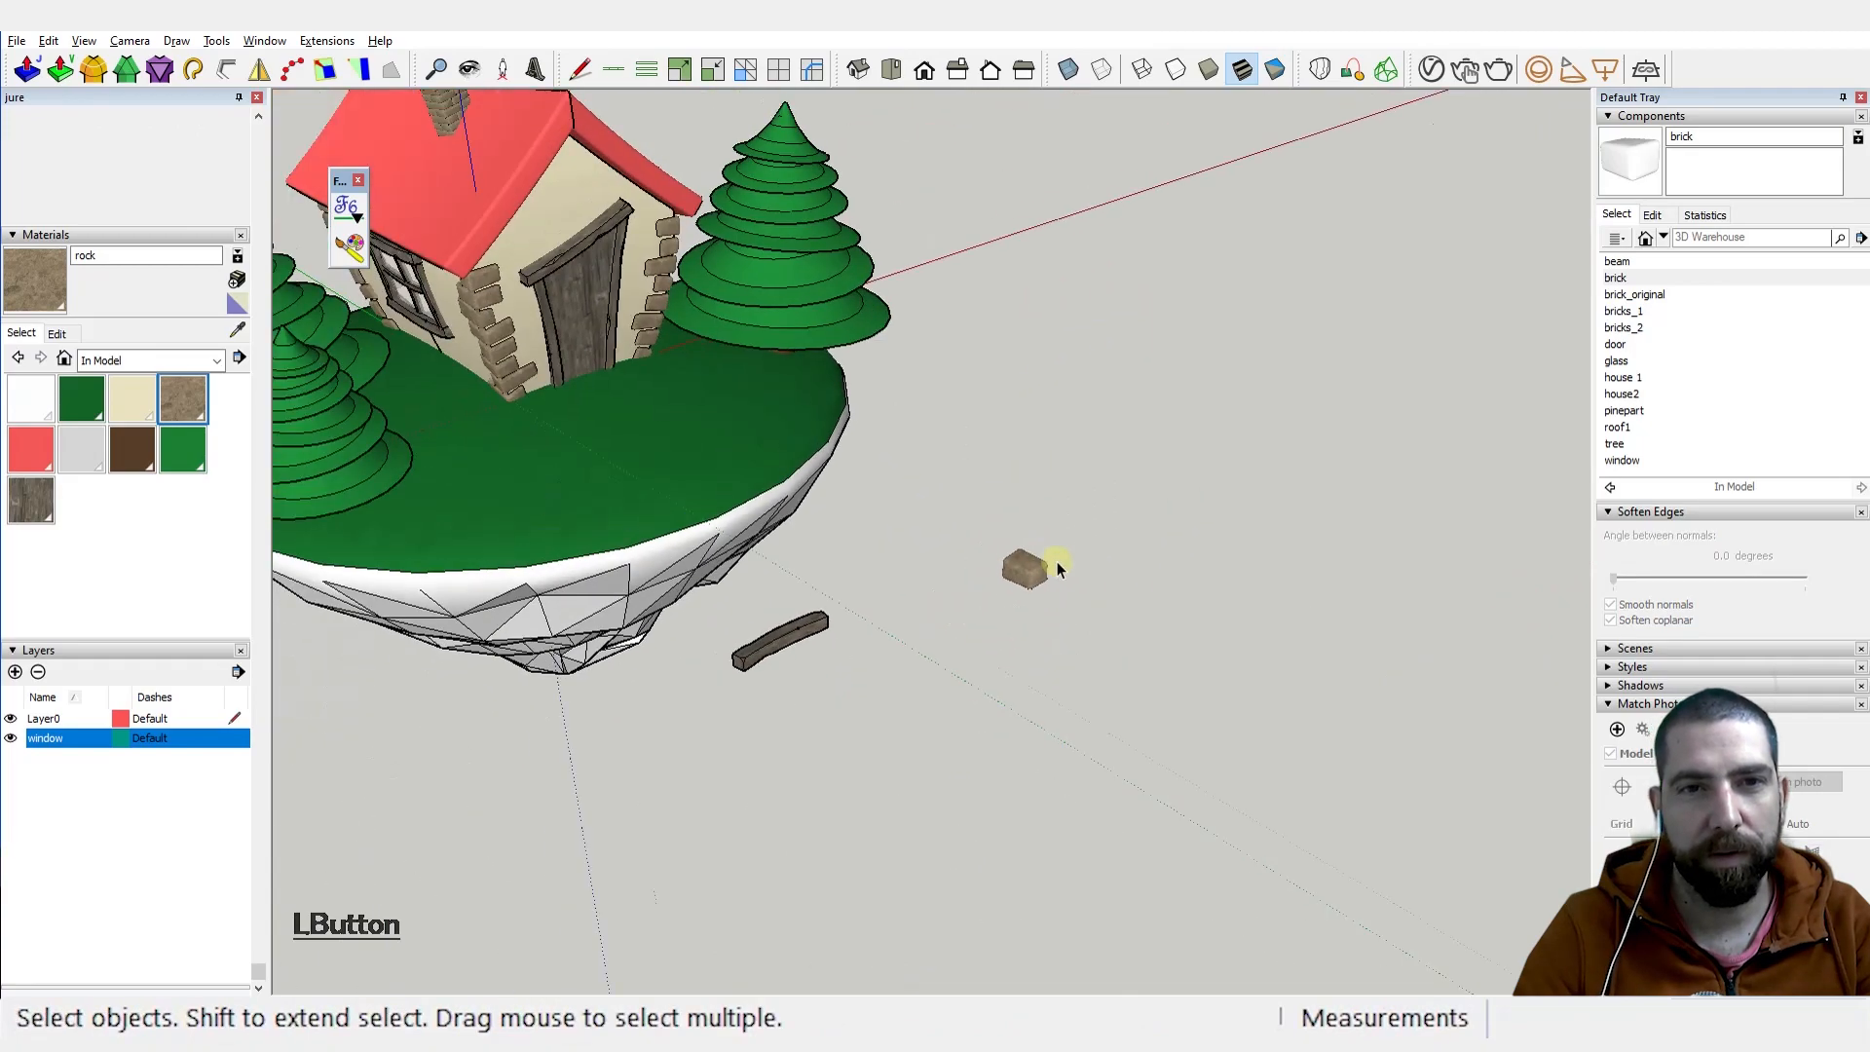
Step: Examine the rock and wood textures on the house's bricks, window and door from near and far
middle_drag(818, 394, 701, 419)
scroll(673, 479, up, 7)
scroll(752, 535, down, 8)
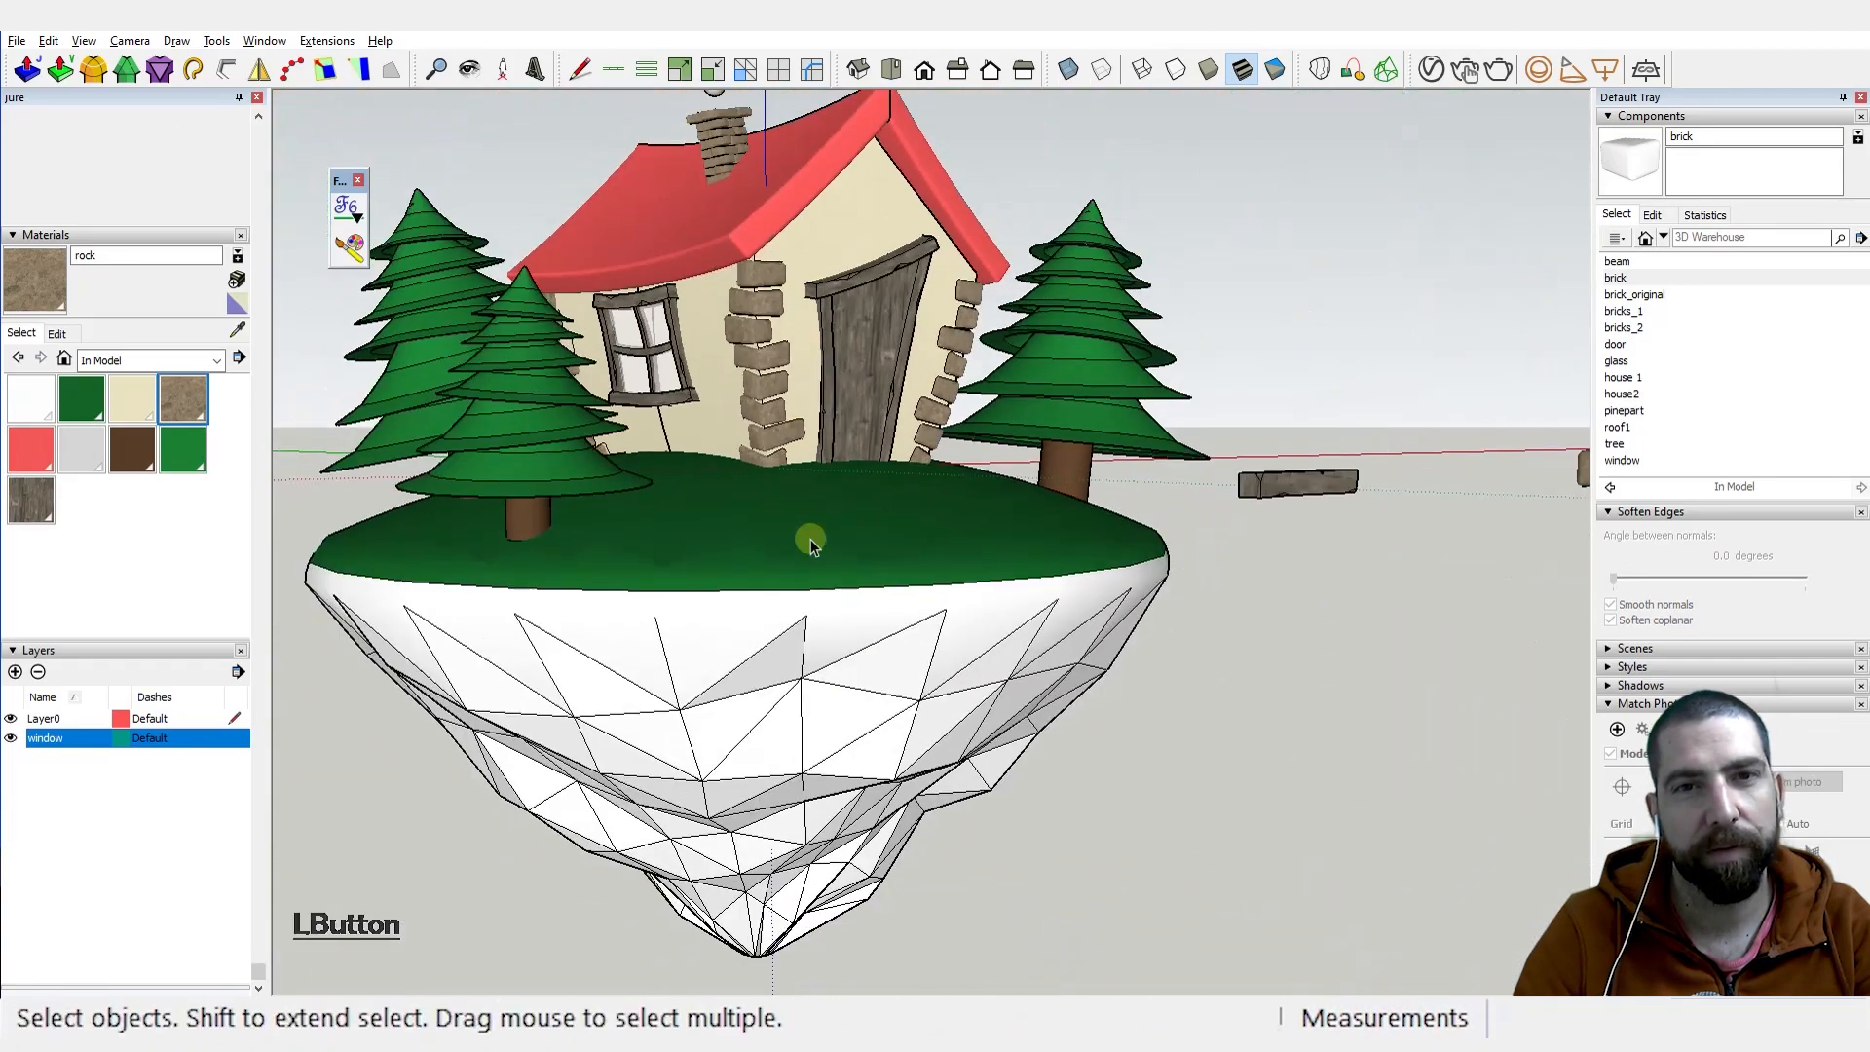
middle_drag(754, 542, 702, 546)
scroll(760, 458, up, 7)
scroll(780, 453, down, 3)
middle_drag(780, 453, 837, 451)
scroll(834, 522, down, 5)
scroll(798, 465, up, 5)
scroll(781, 472, up, 3)
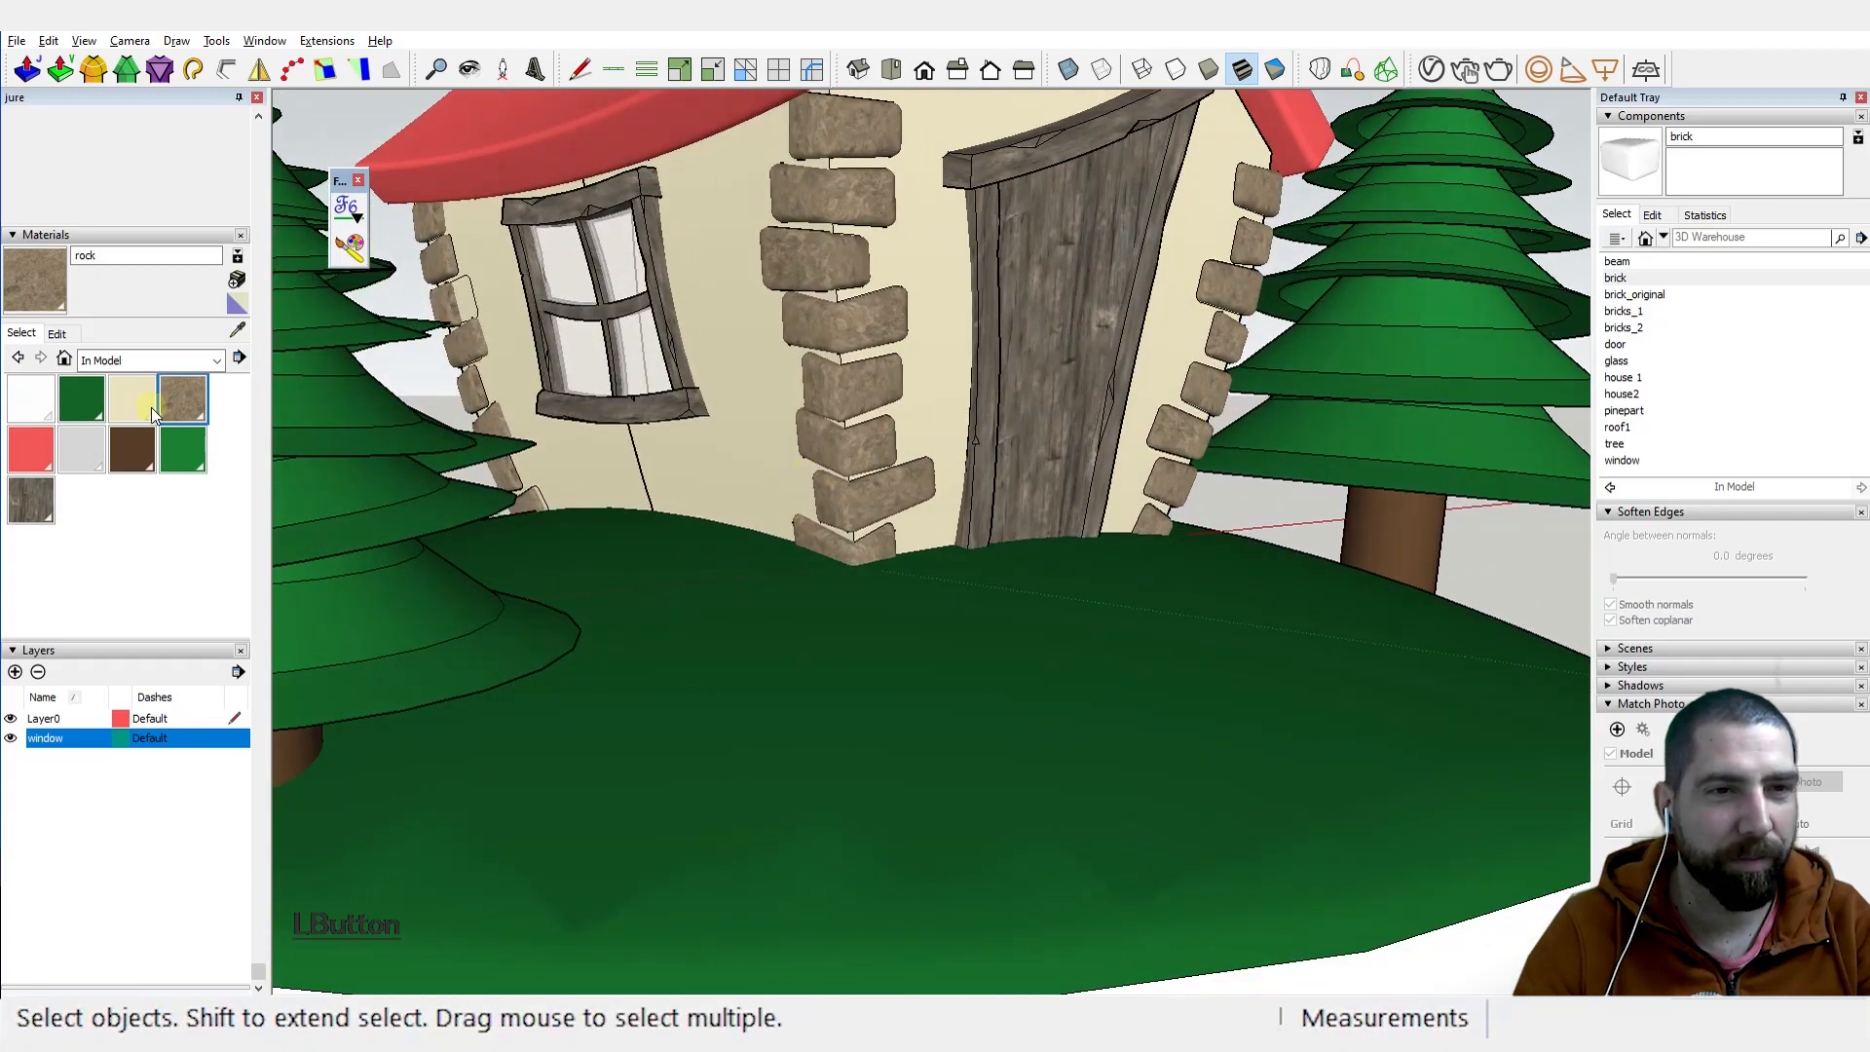
Step: Lighten the plaster material's colour to hue 42, saturation 45 and lightness 88
click(141, 399)
click(61, 333)
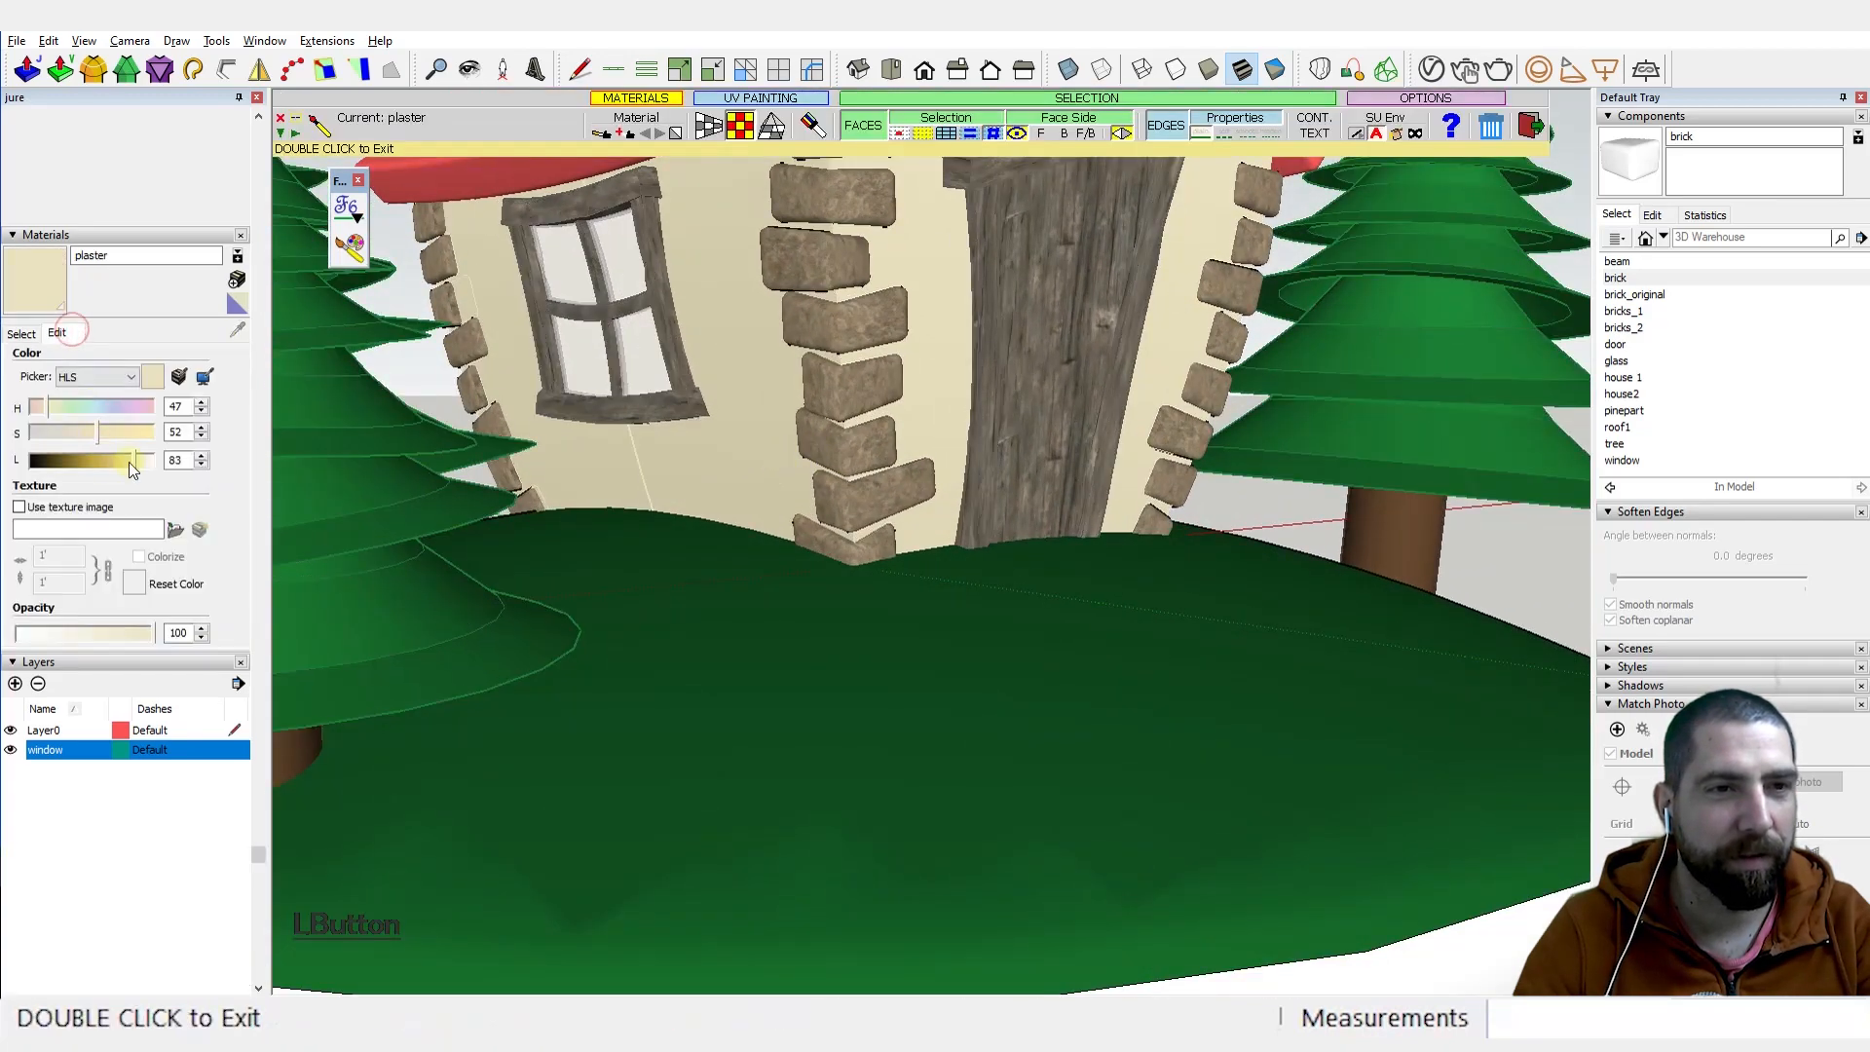
mouse_move(95, 432)
mouse_down()
mouse_move(97, 465)
mouse_move(73, 435)
mouse_move(107, 433)
mouse_up()
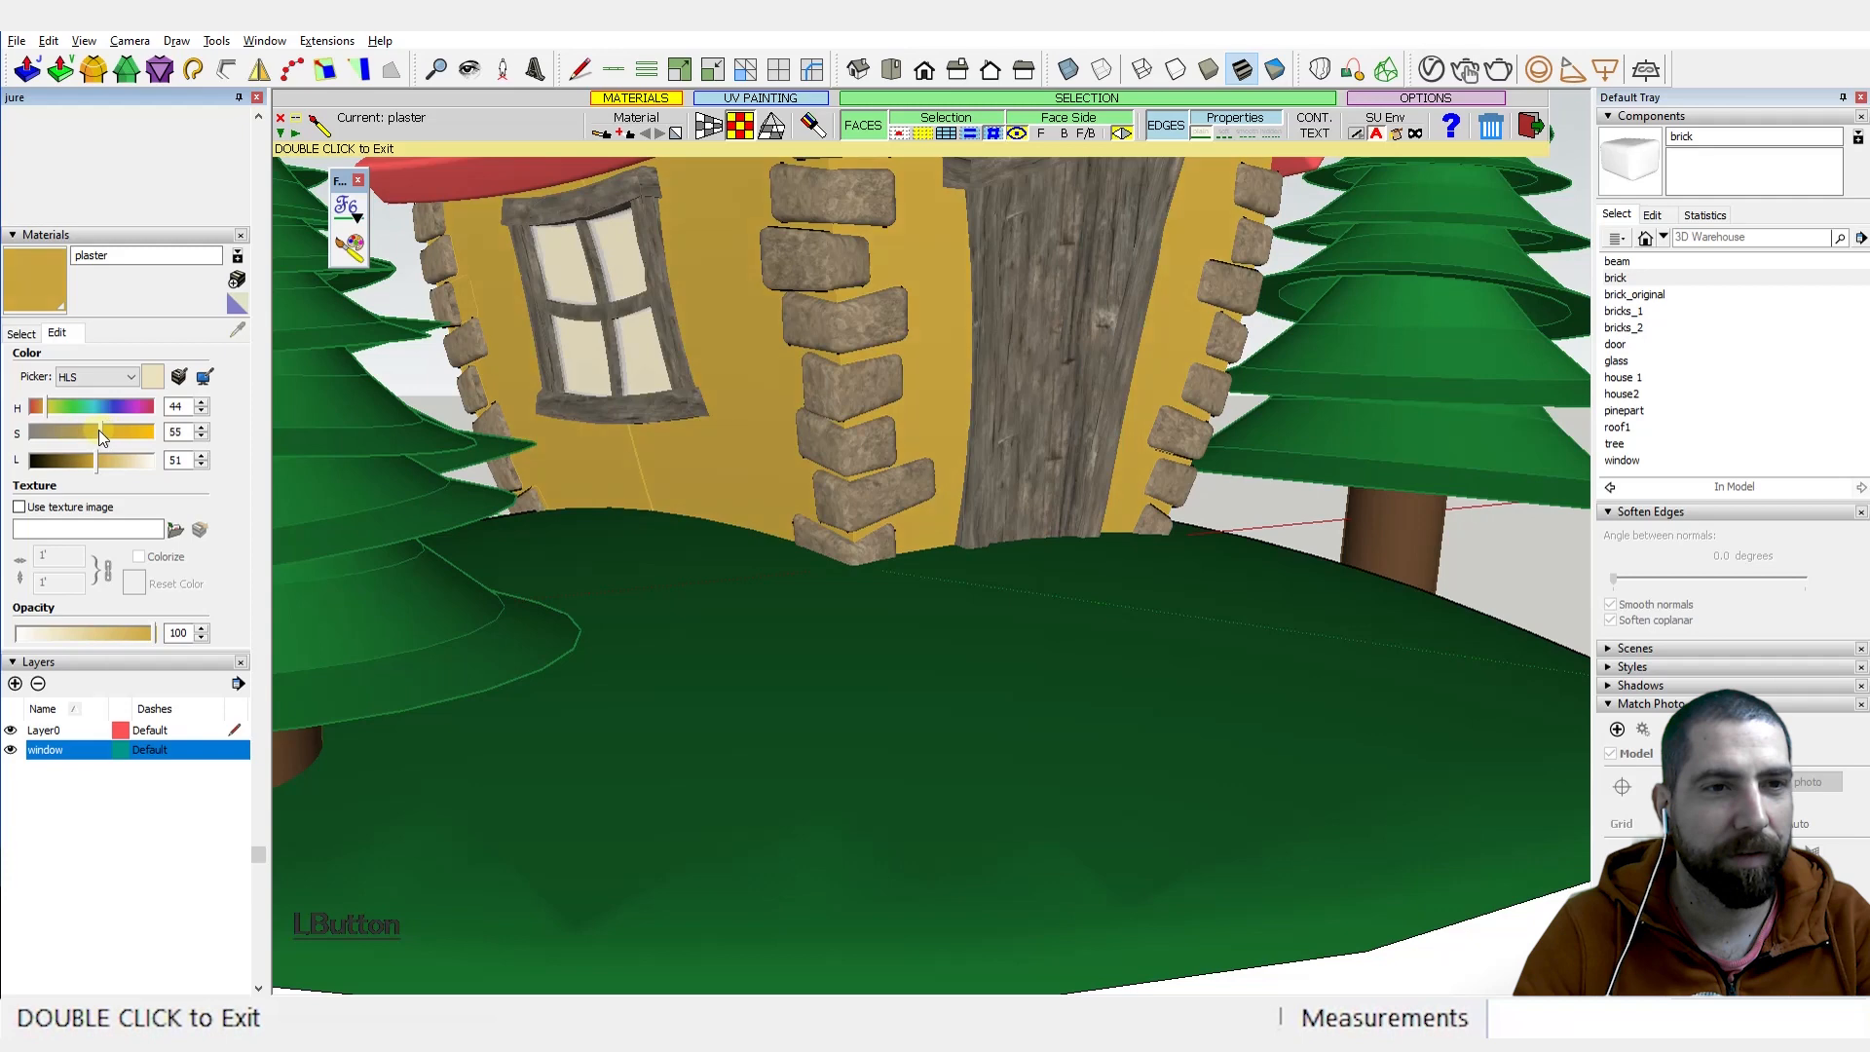
drag(114, 460, 138, 468)
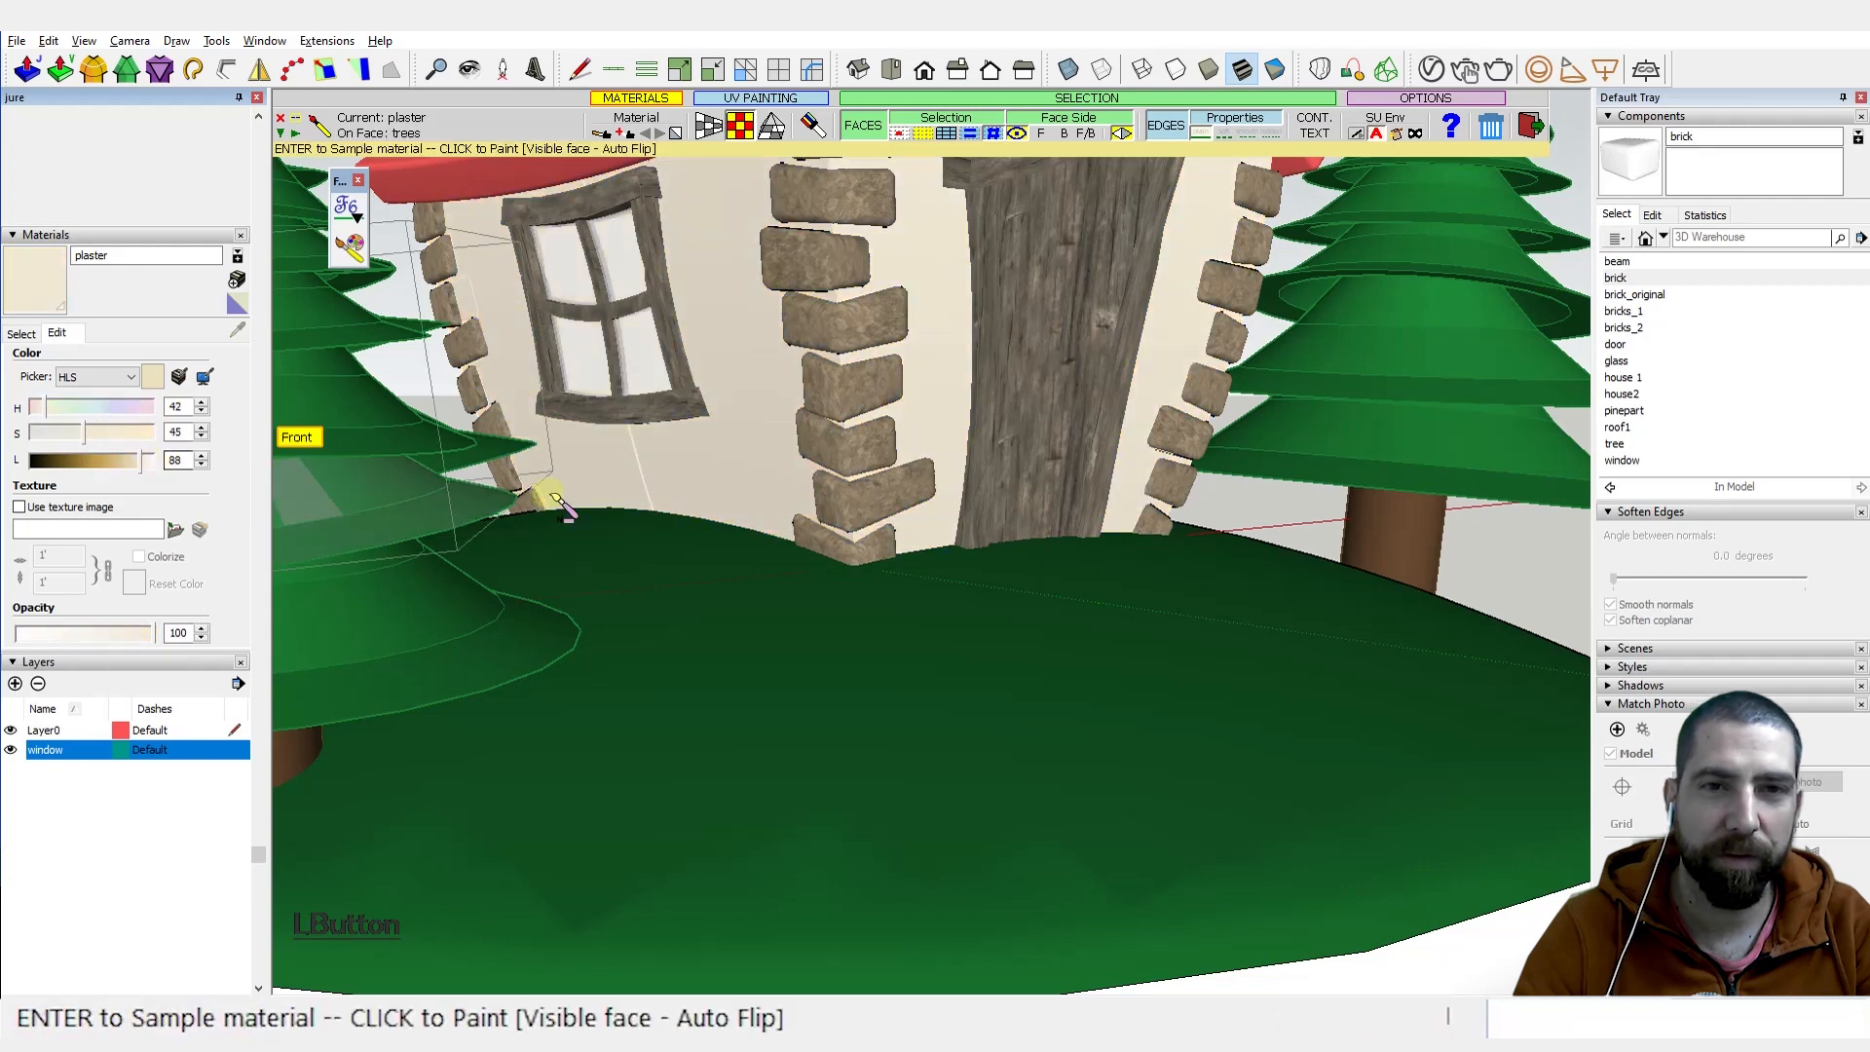
Step: Check the adjusted plaster colour on the house's walls and front gable
middle_drag(835, 530, 868, 576)
scroll(869, 576, down, 4)
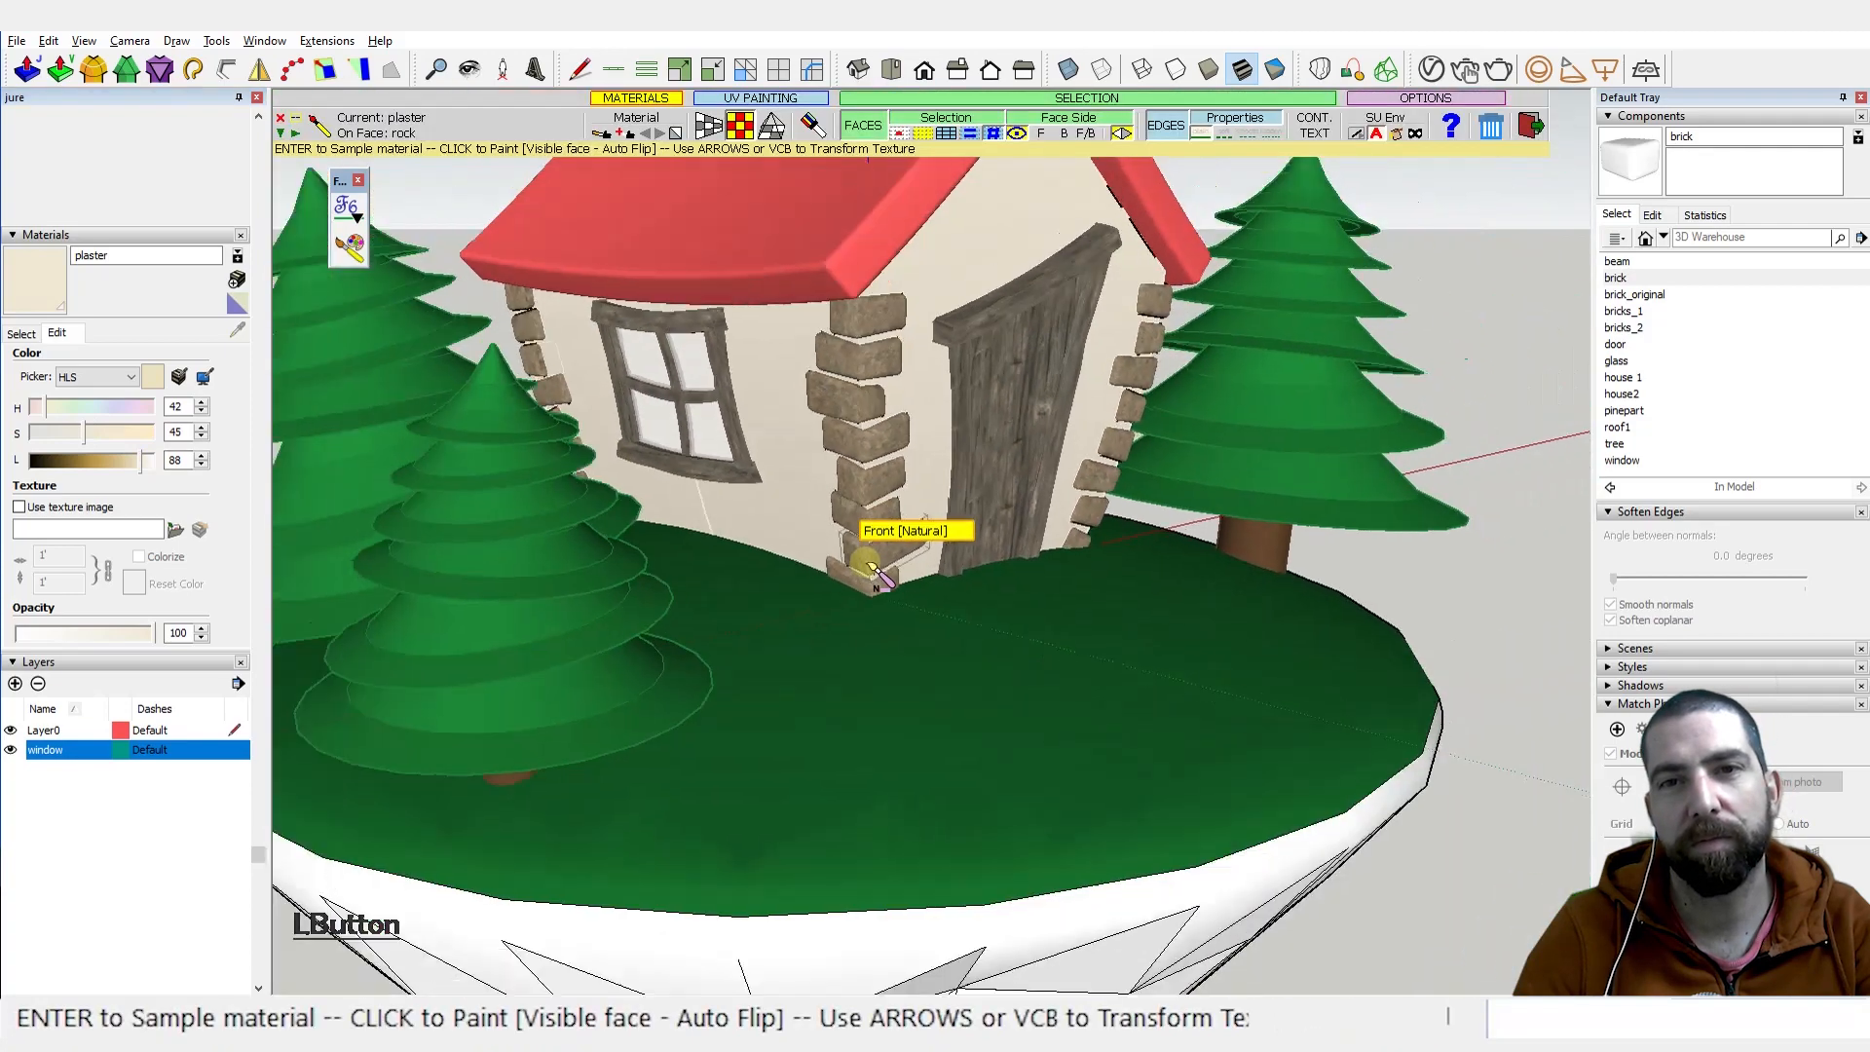
middle_drag(960, 637, 844, 552)
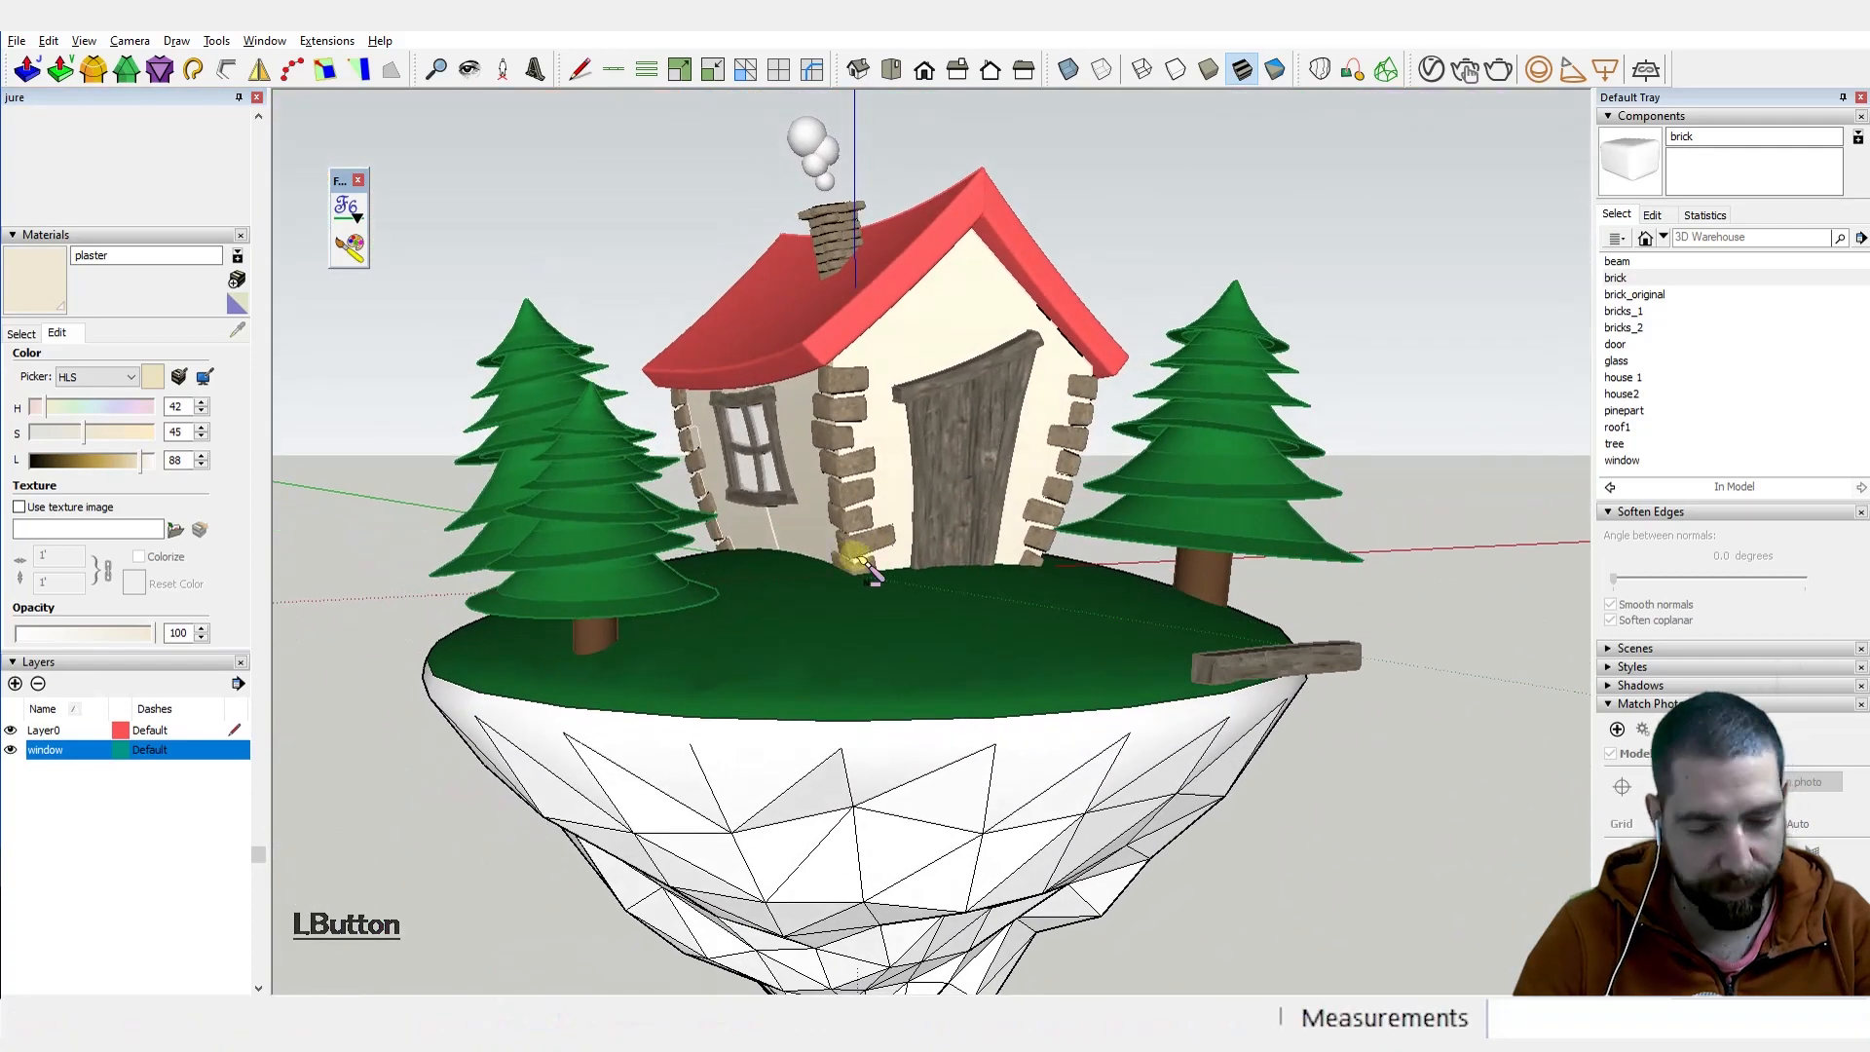
scroll(857, 558, up, 2)
key(ctrl+1)
click(1483, 428)
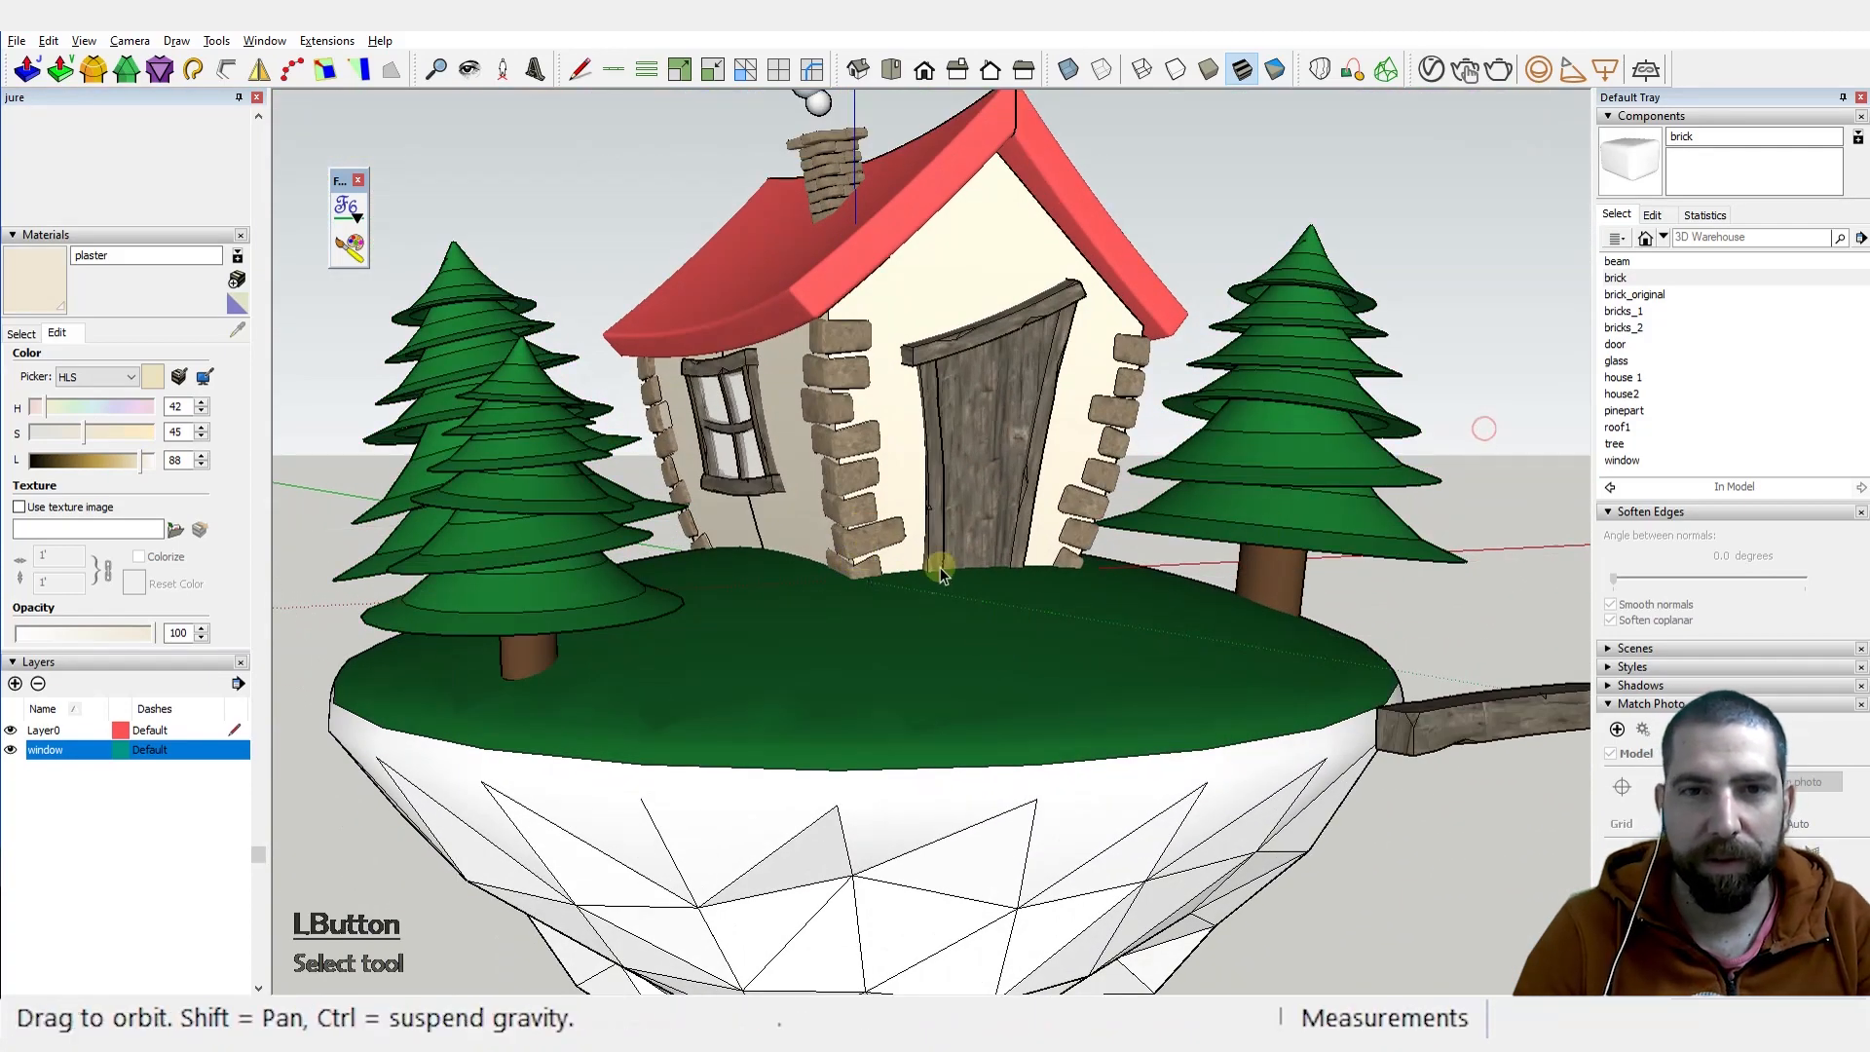
scroll(941, 575, up, 2)
click(997, 358)
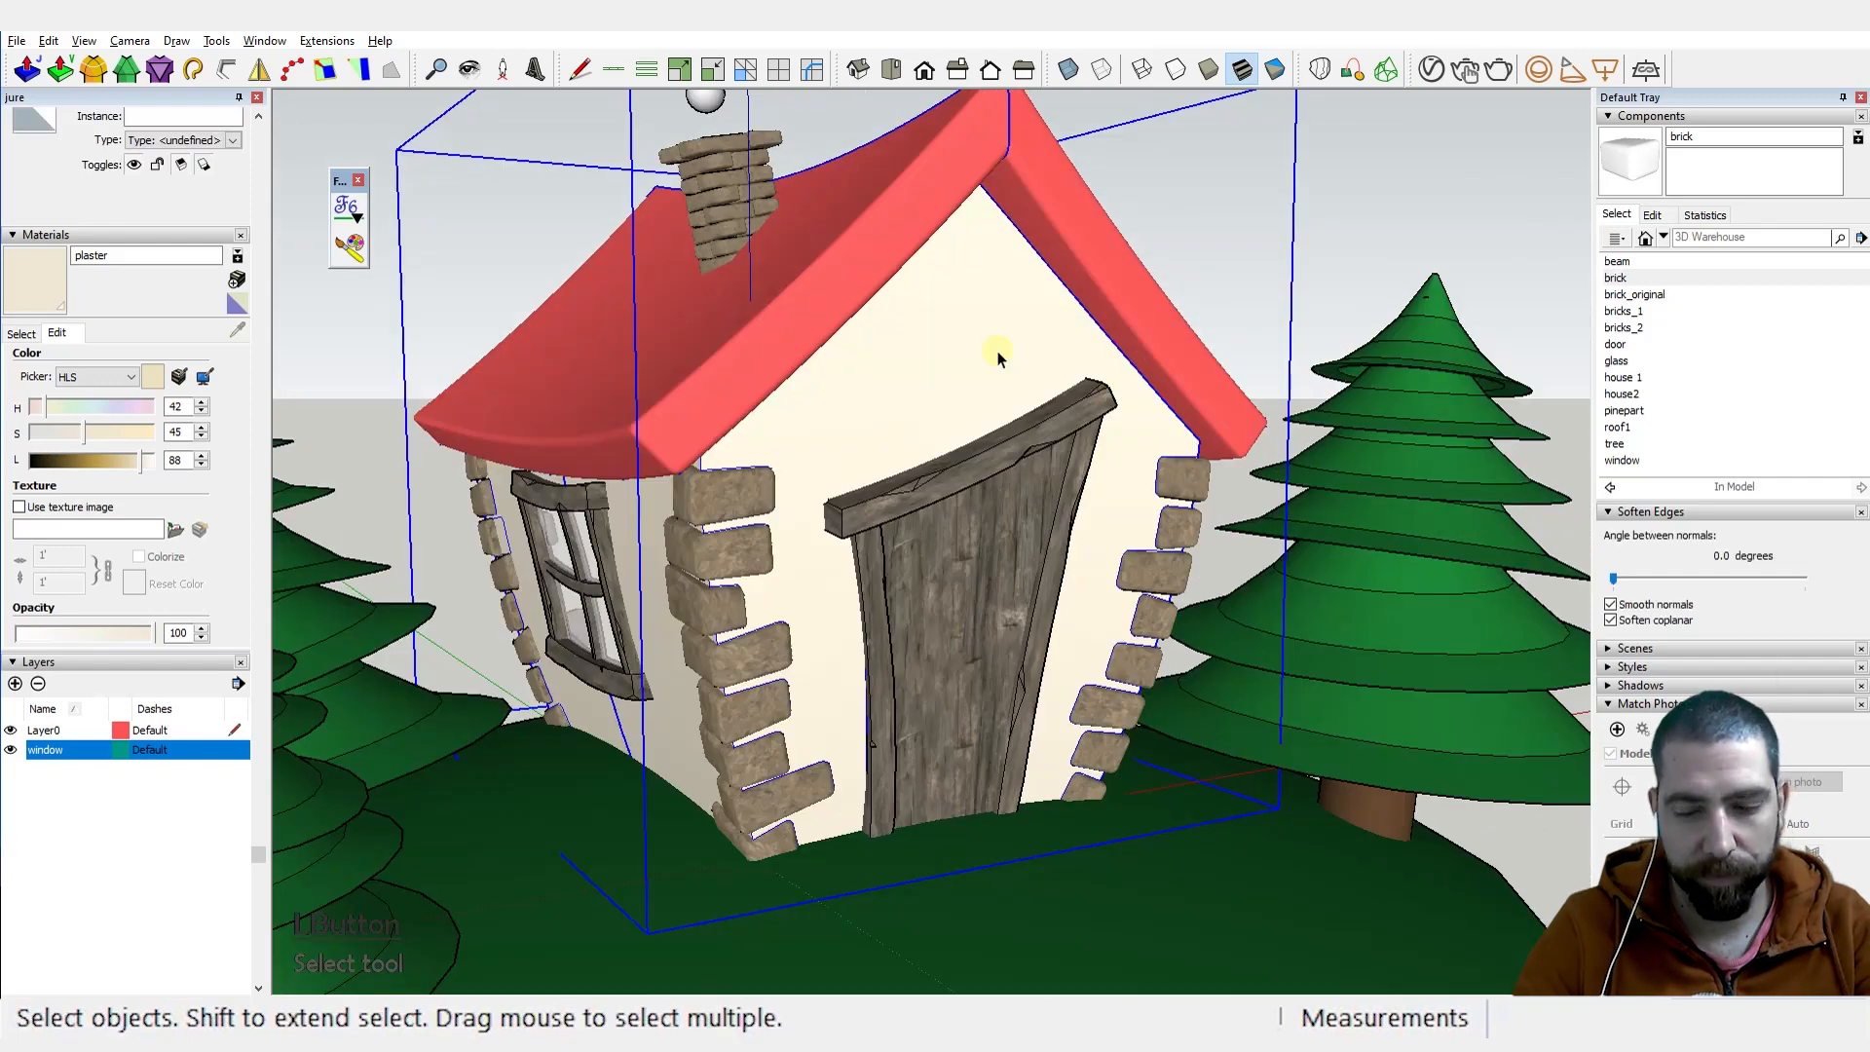
click(1328, 246)
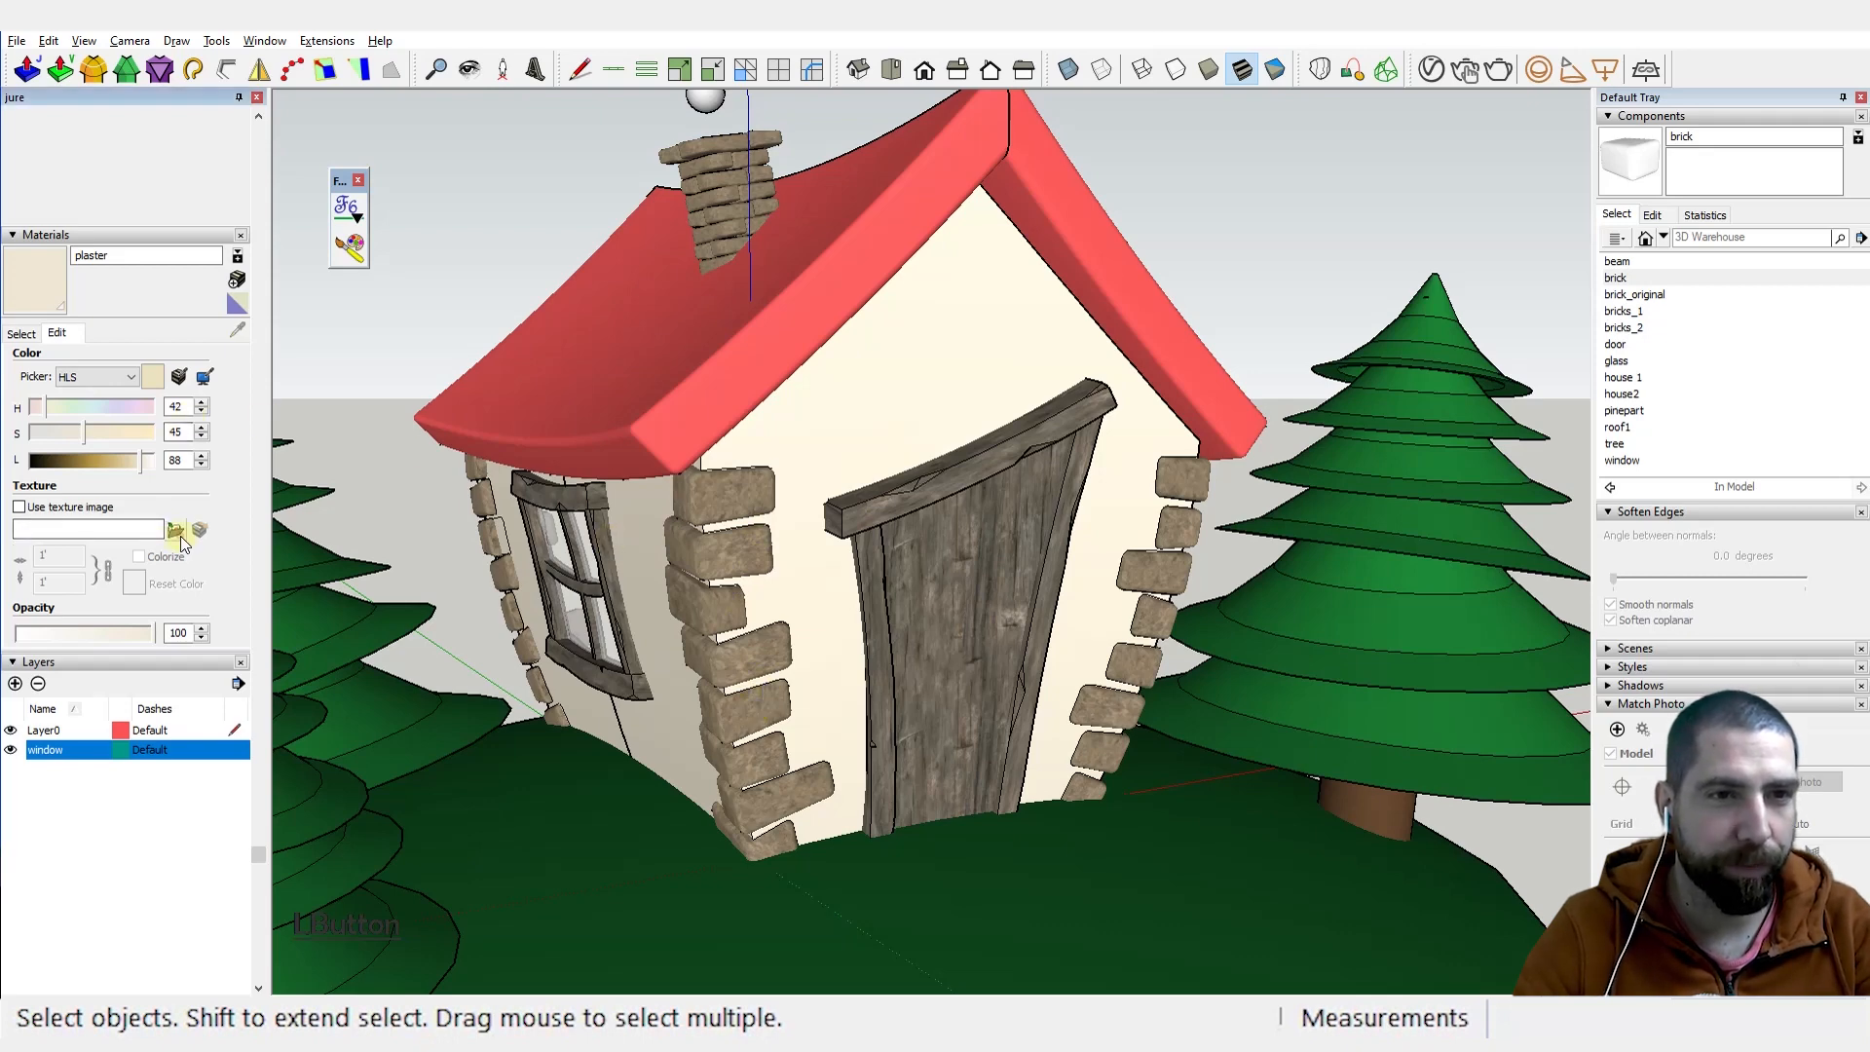
key(Escape)
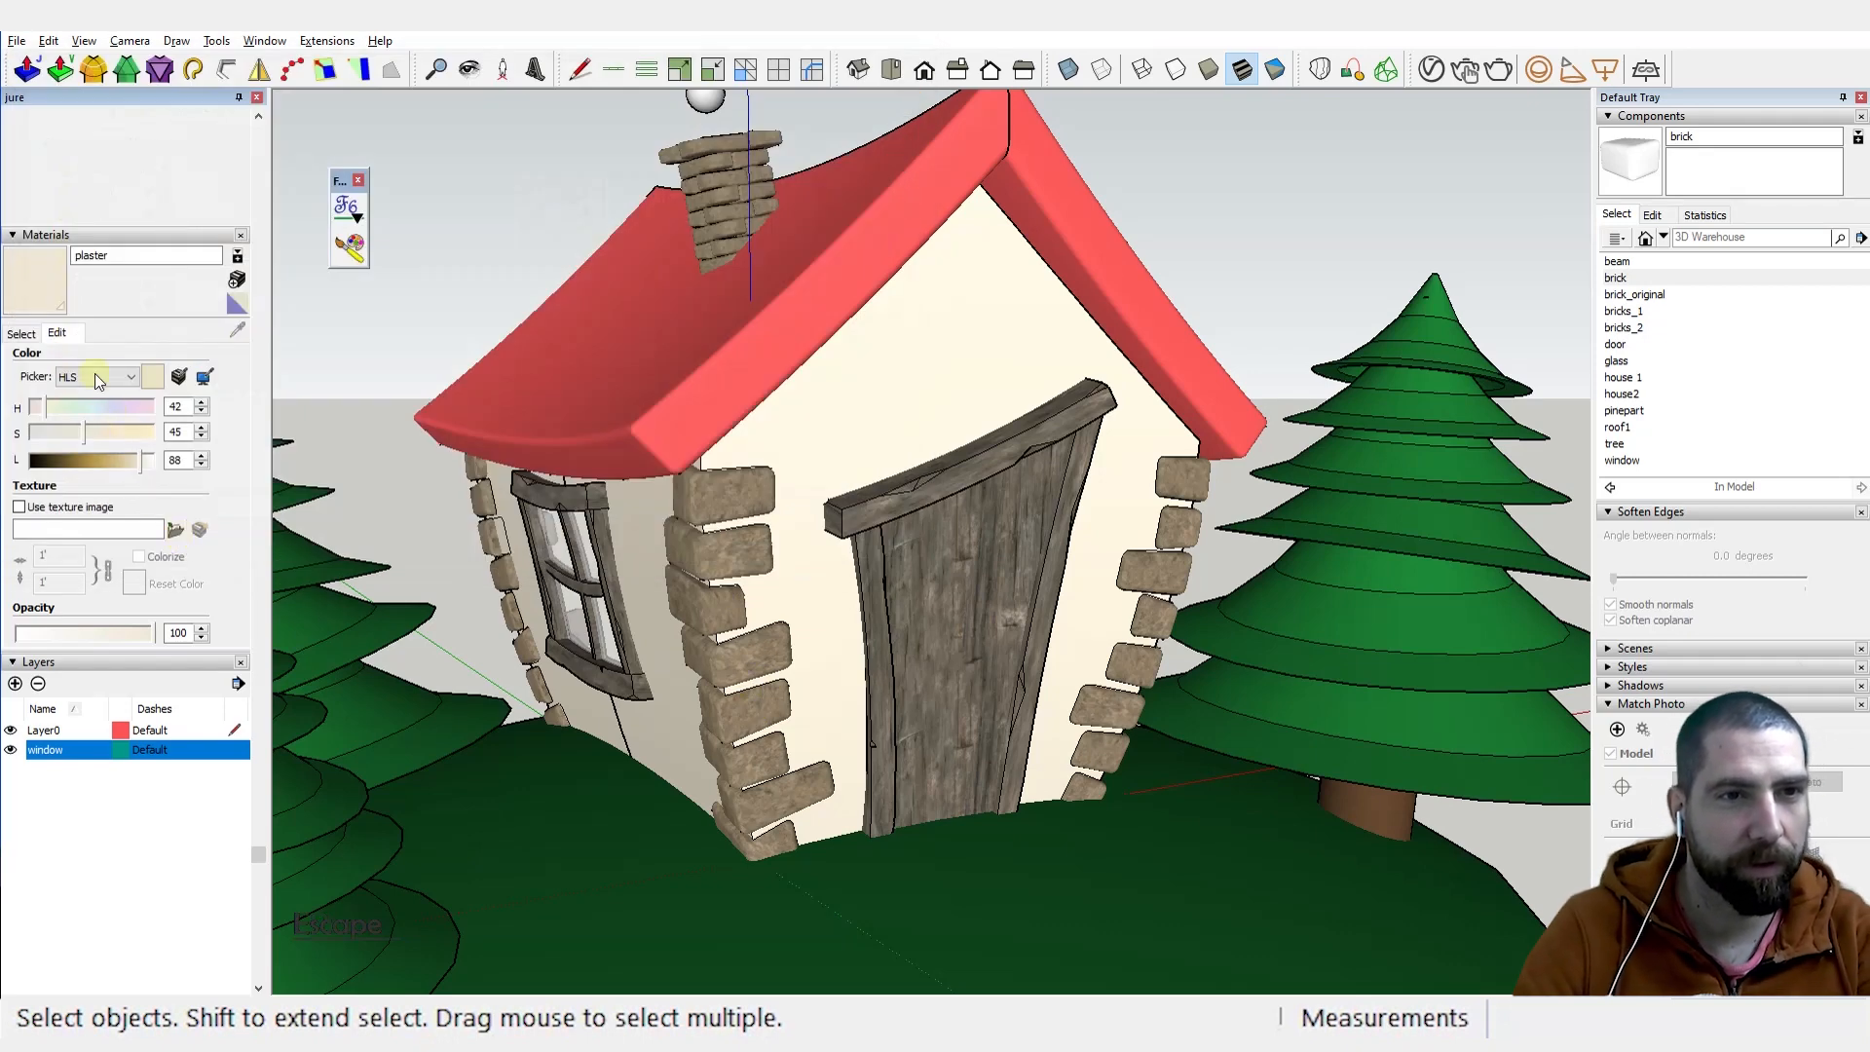
Step: Replace the rock material's texture image with rock_08_diff_1k_brighter.jpg
click(30, 335)
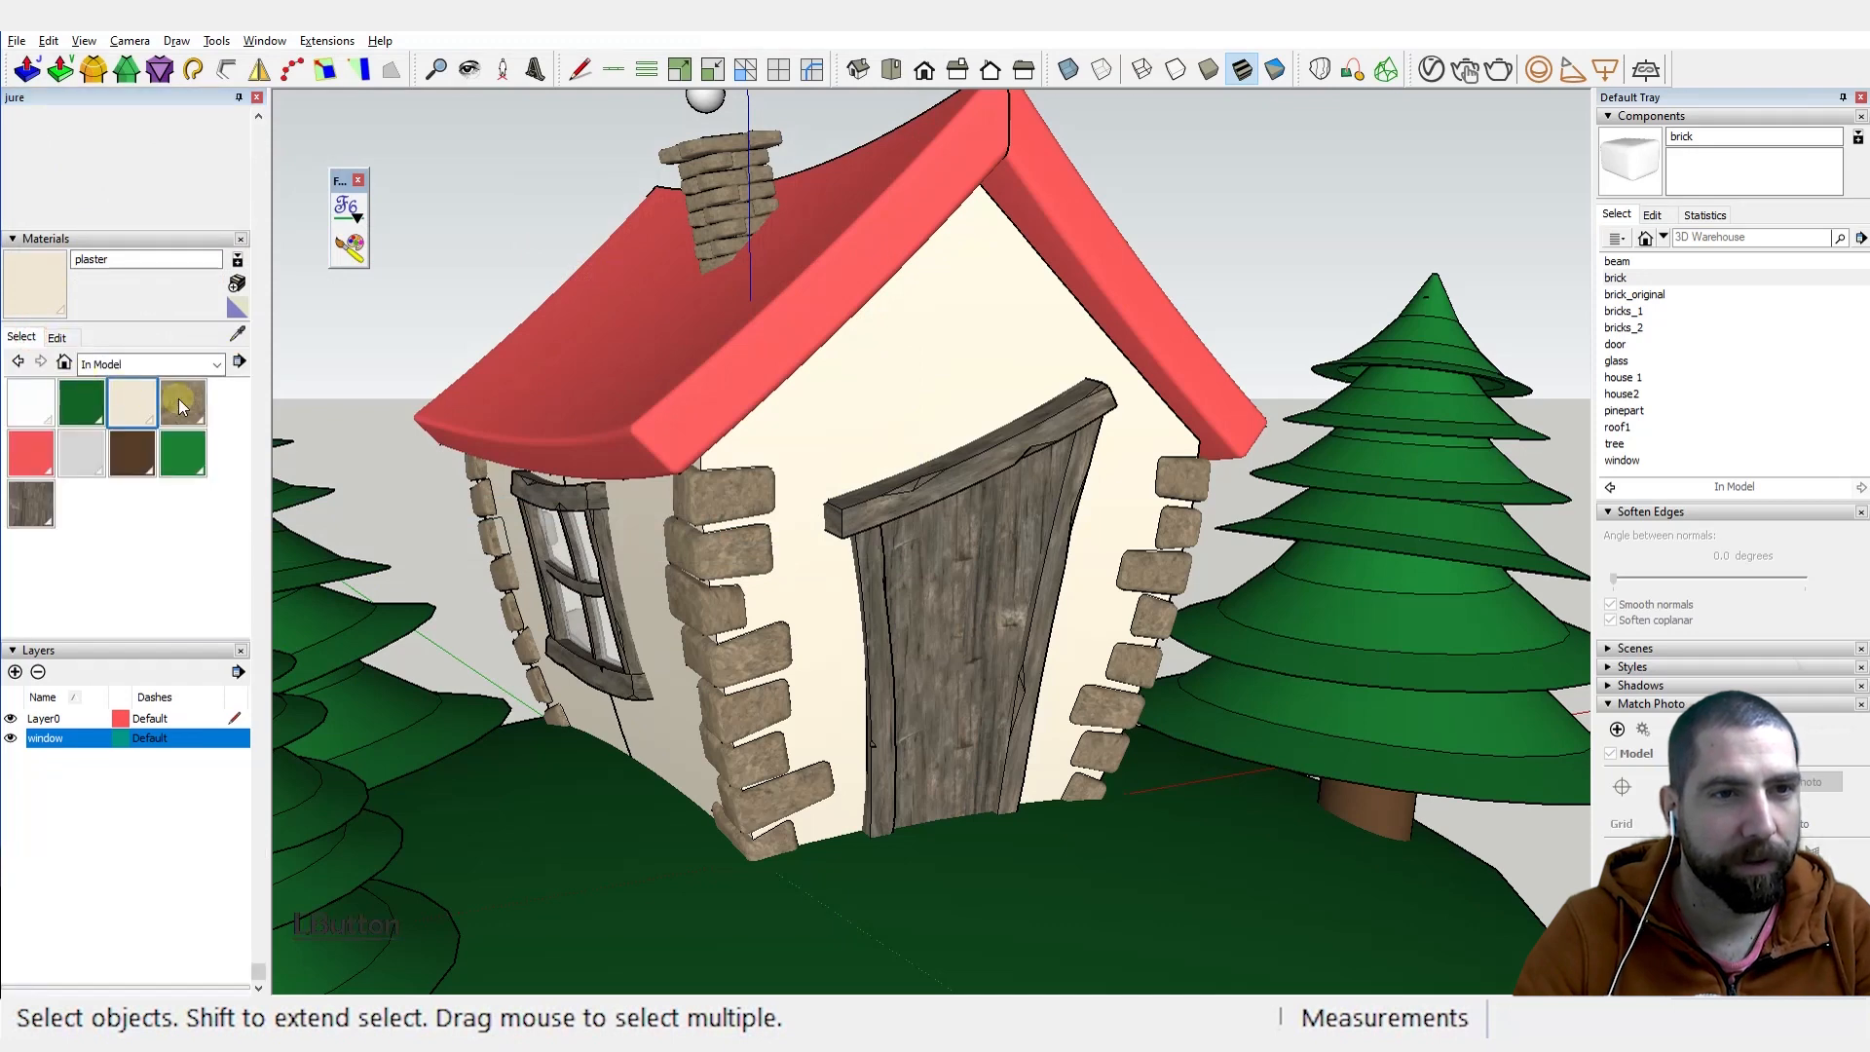
click(181, 404)
click(58, 337)
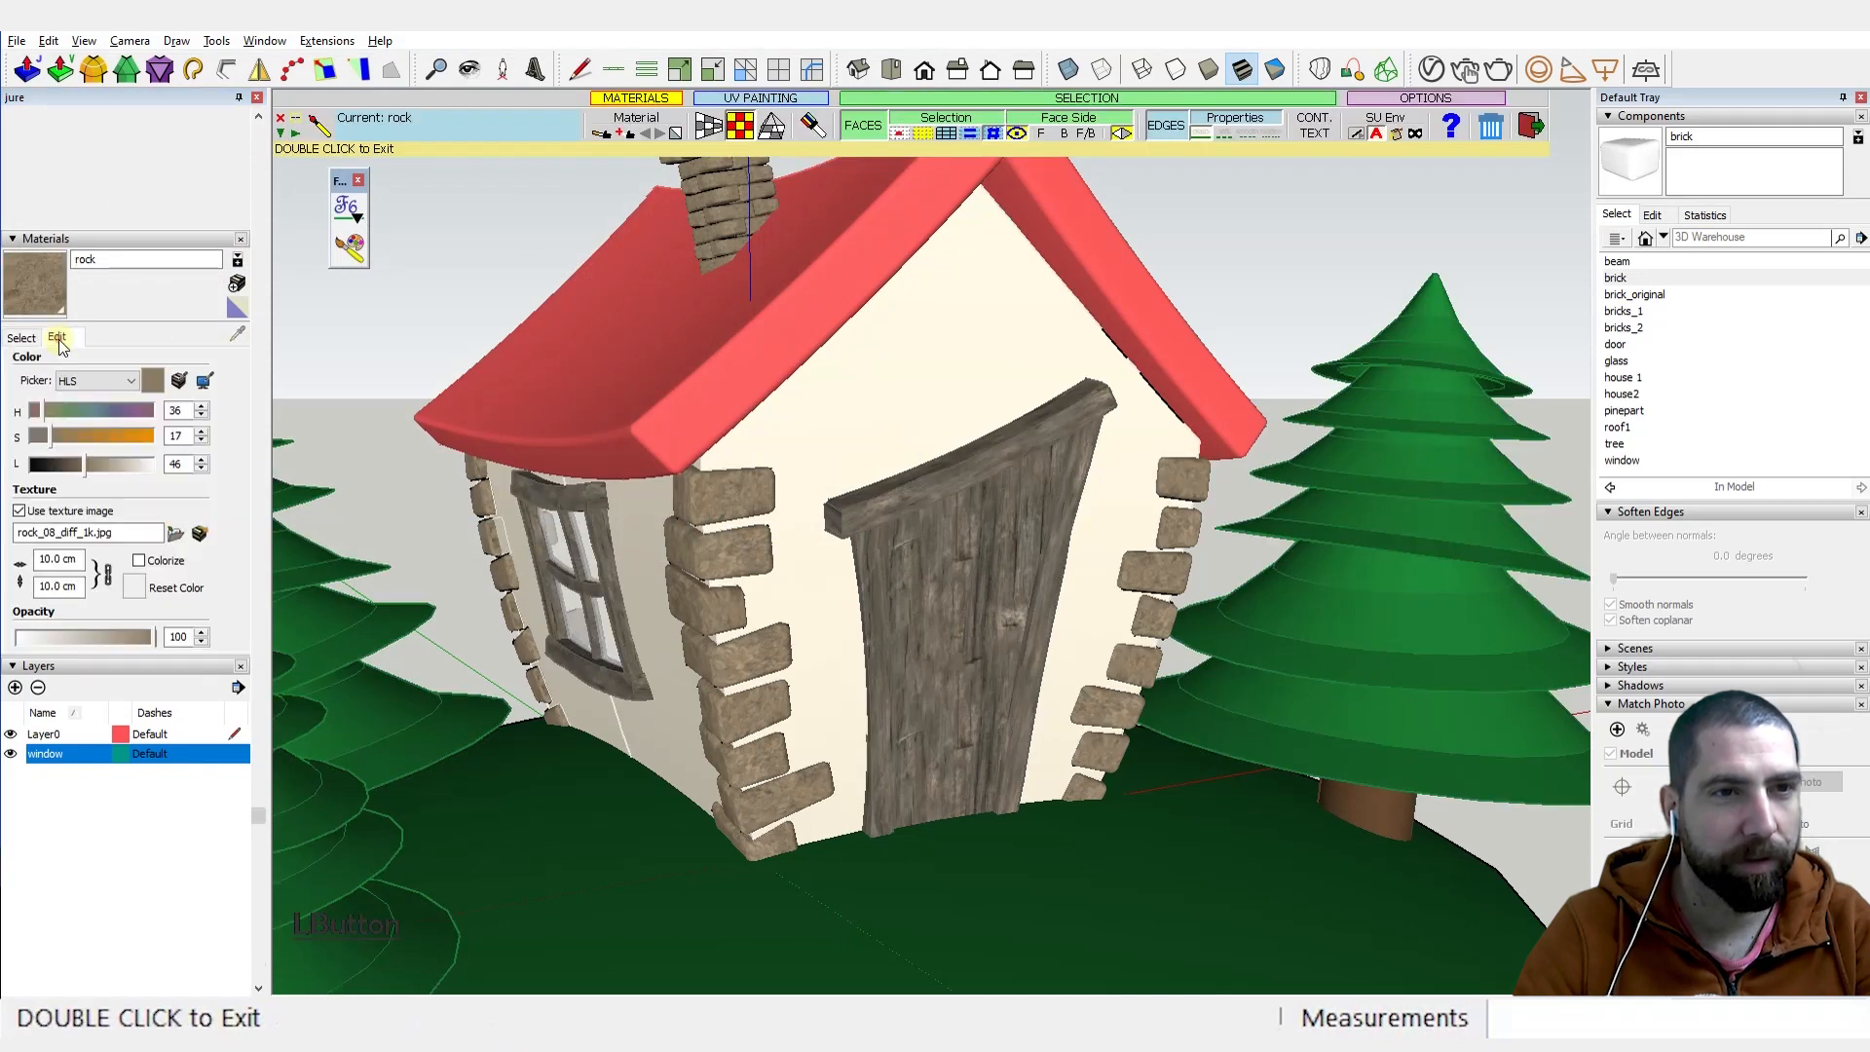
click(176, 534)
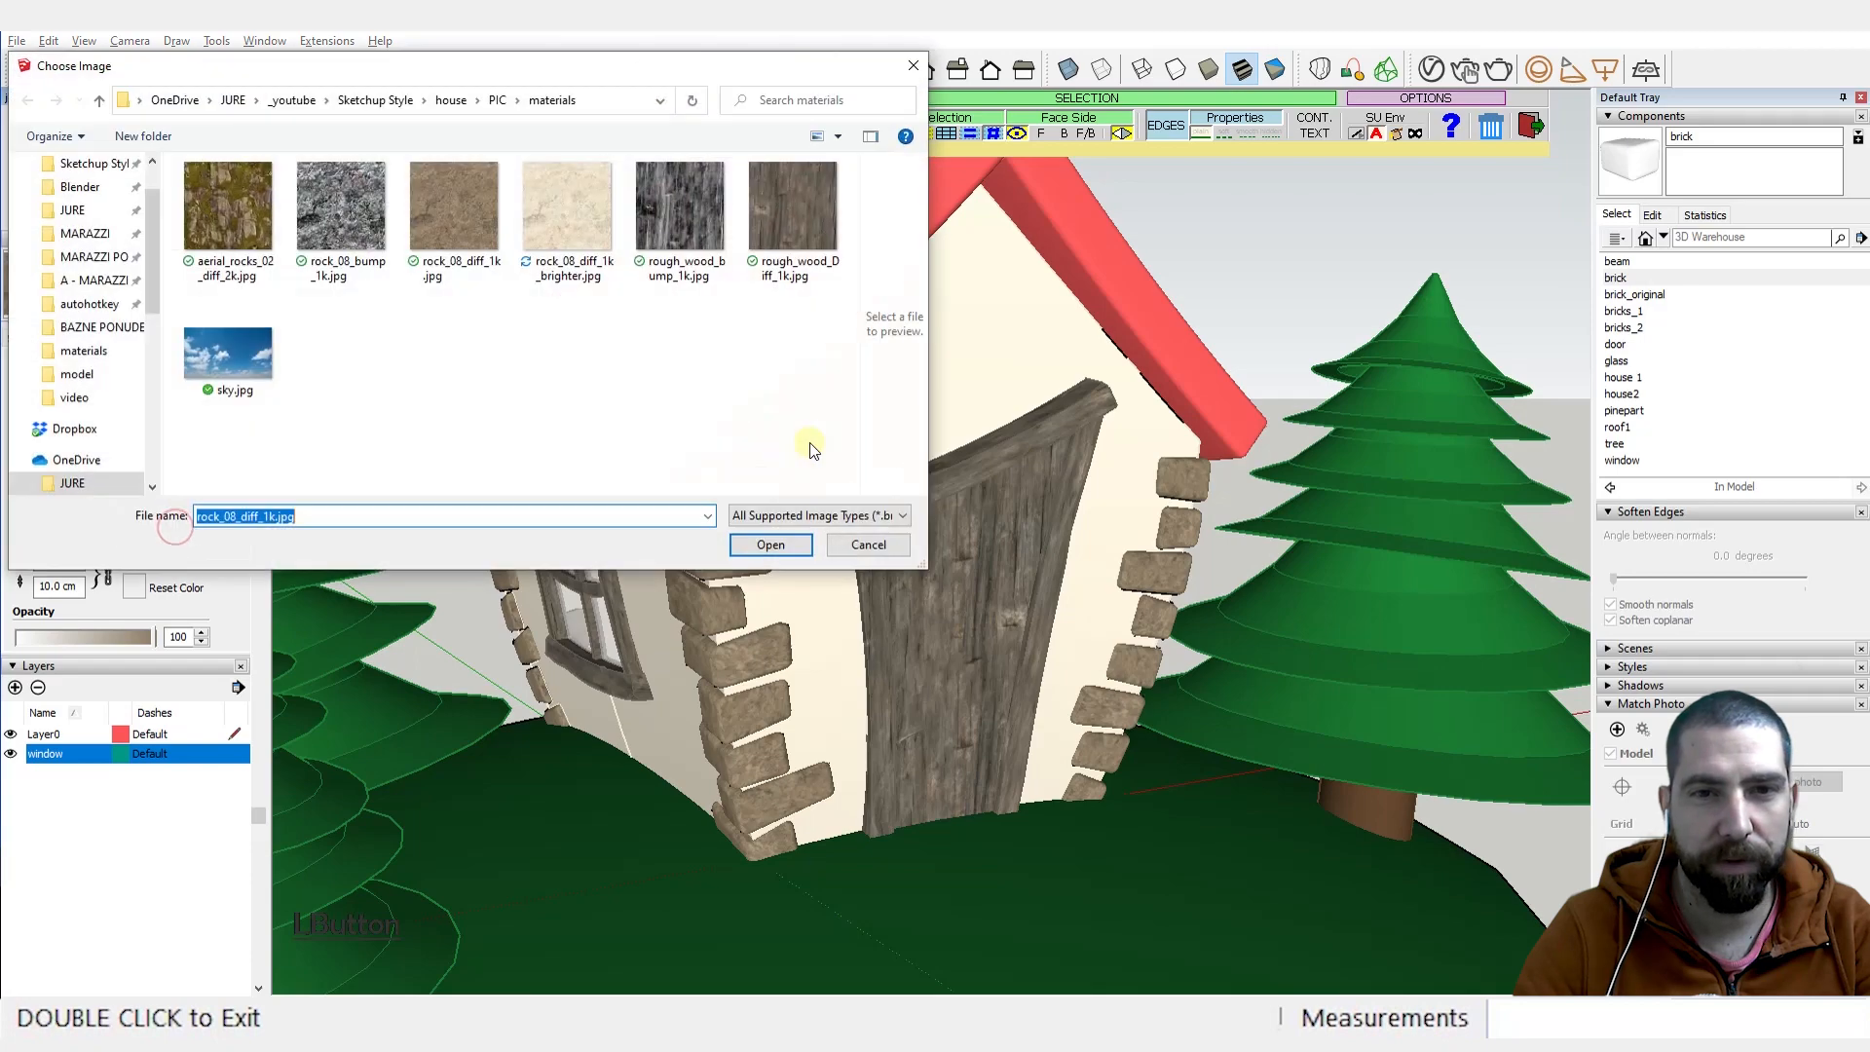
click(562, 226)
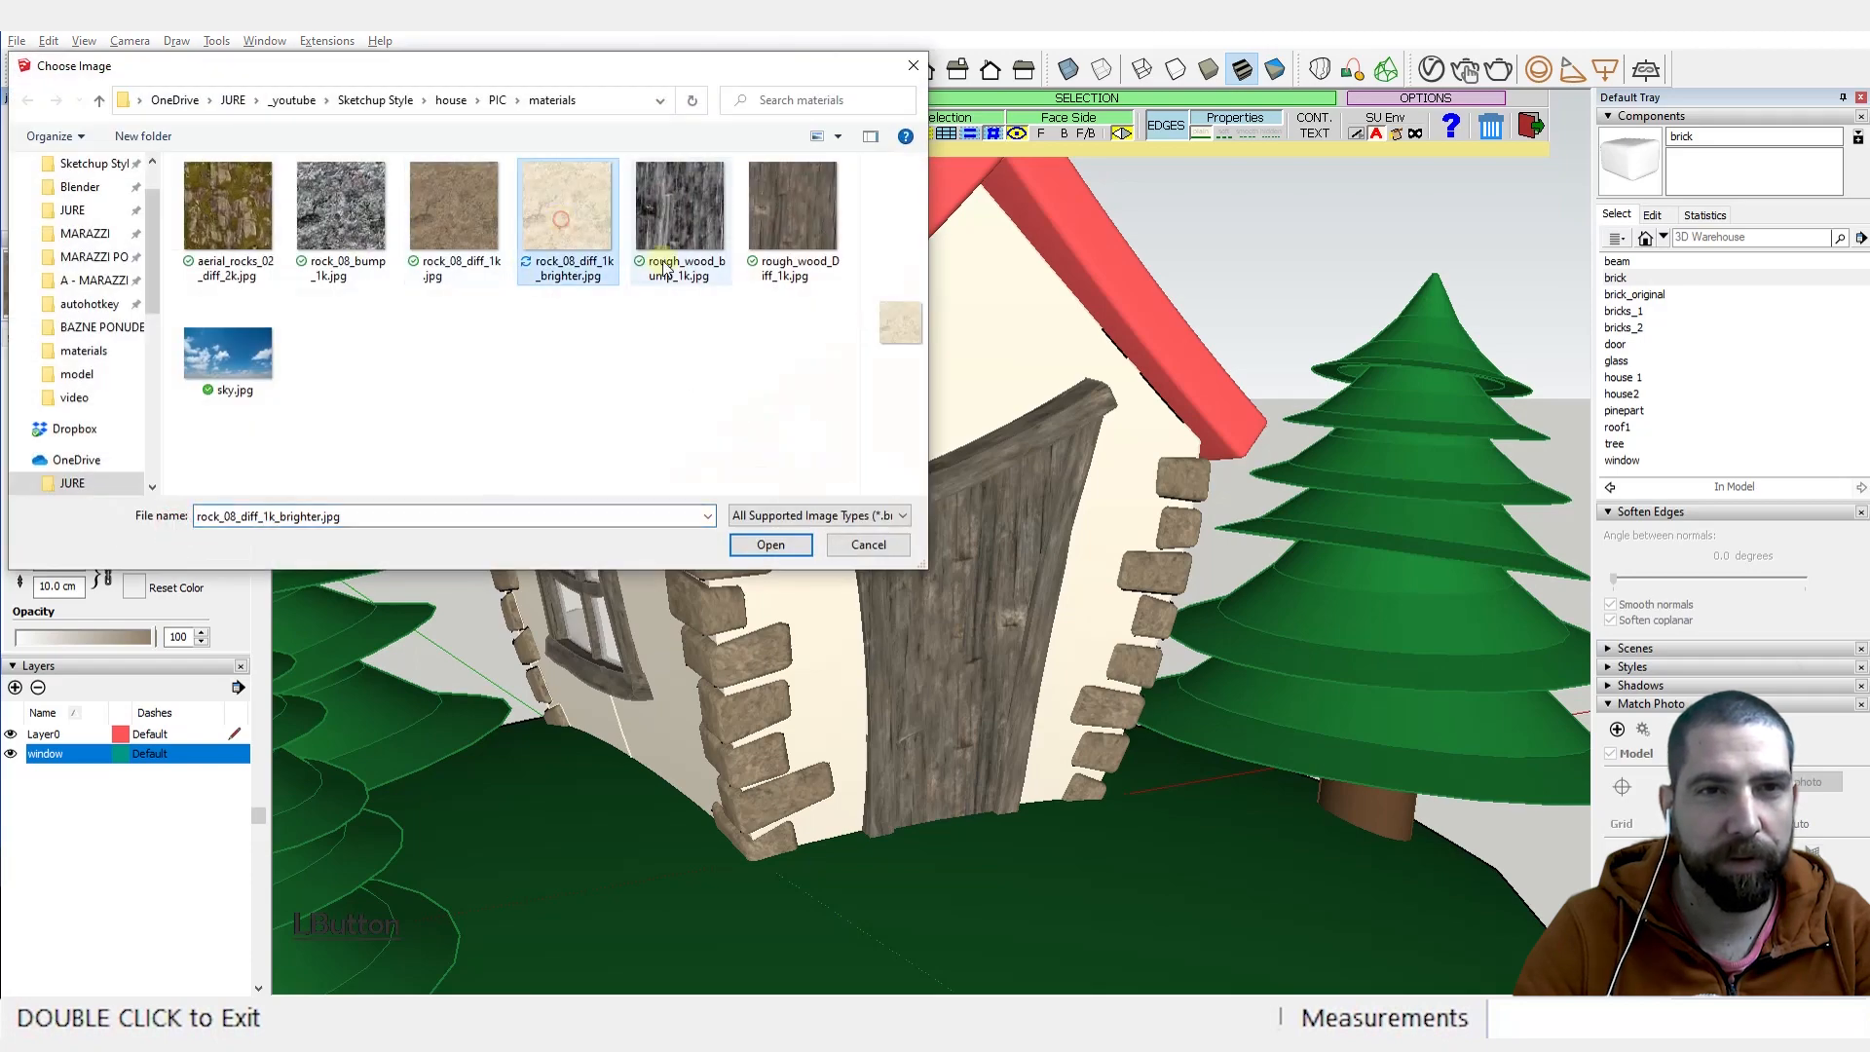
click(769, 544)
Step: Inspect the brighter rock texture on the house's corner bricks and chimney
middle_click(896, 612)
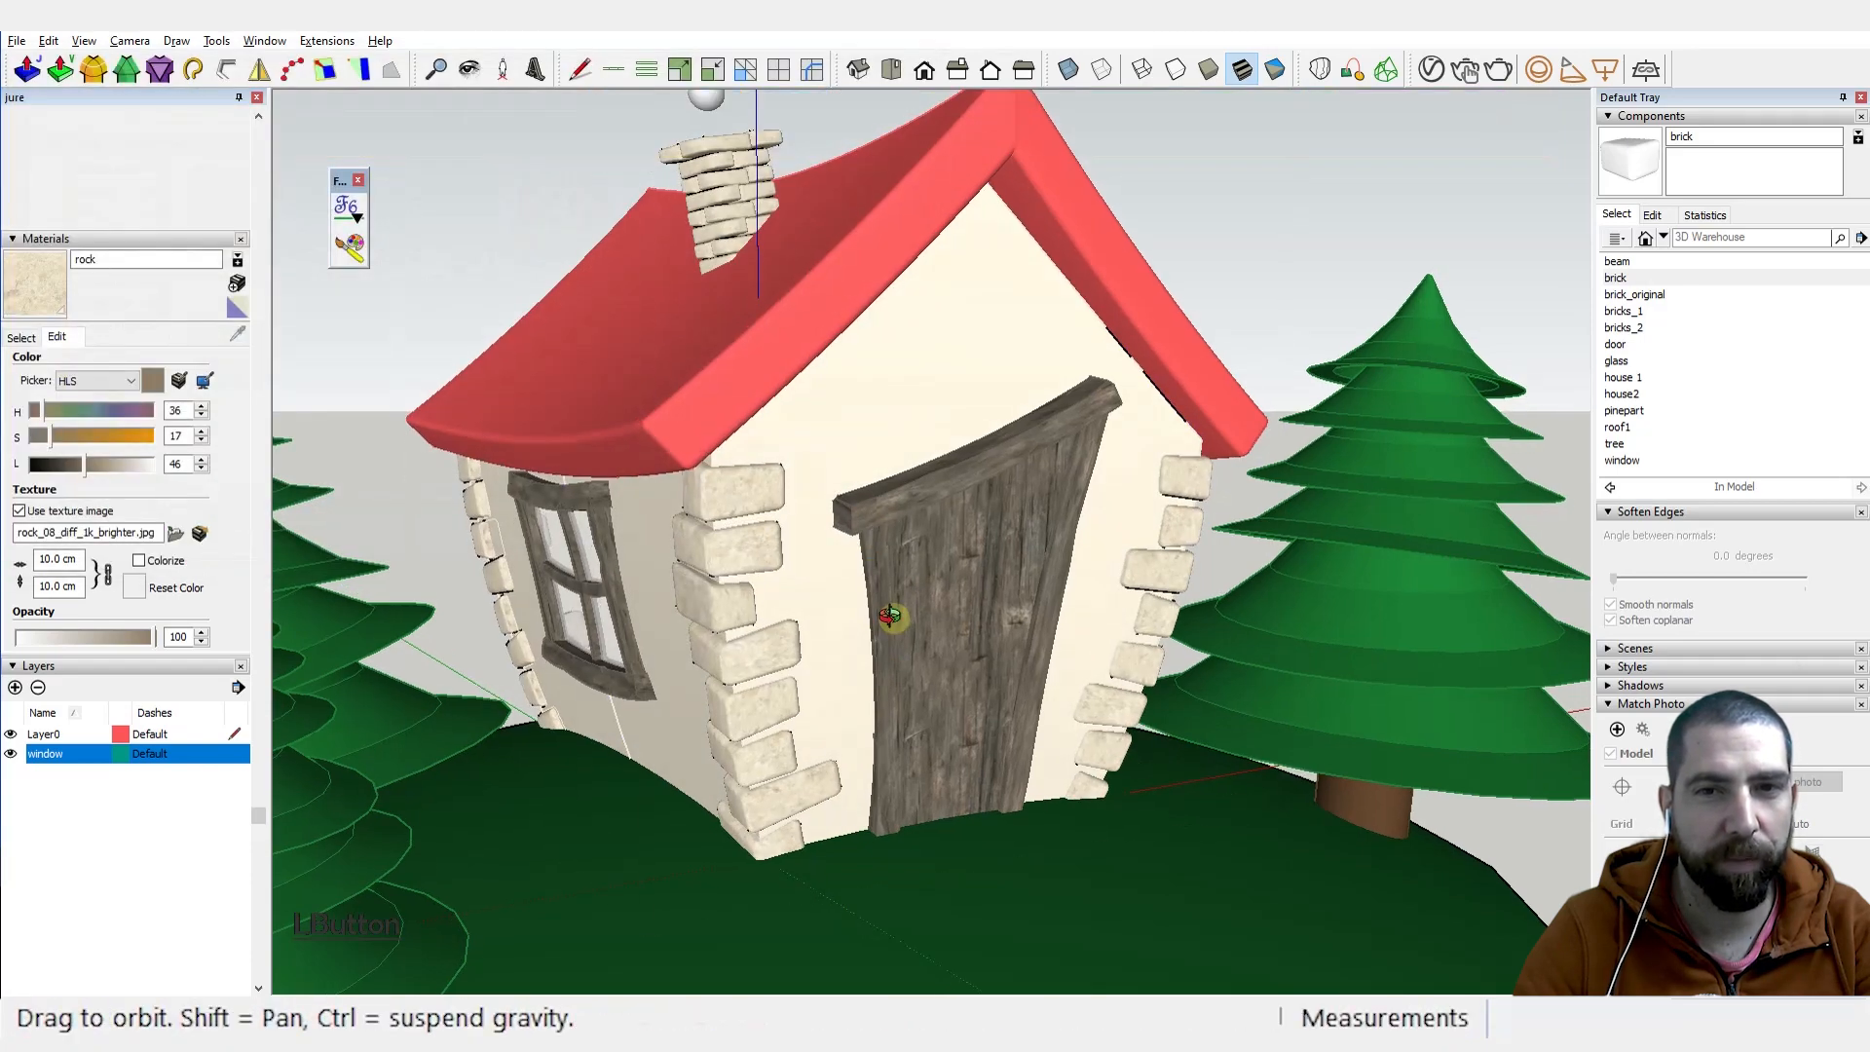
scroll(900, 612, down, 1)
key(ctrl)
key(space)
click(1222, 255)
scroll(1183, 390, down, 1)
mouse_move(1148, 513)
middle_down()
mouse_move(1256, 513)
mouse_move(1158, 501)
middle_up()
scroll(1002, 402, up, 1)
middle_drag(1002, 402, 921, 393)
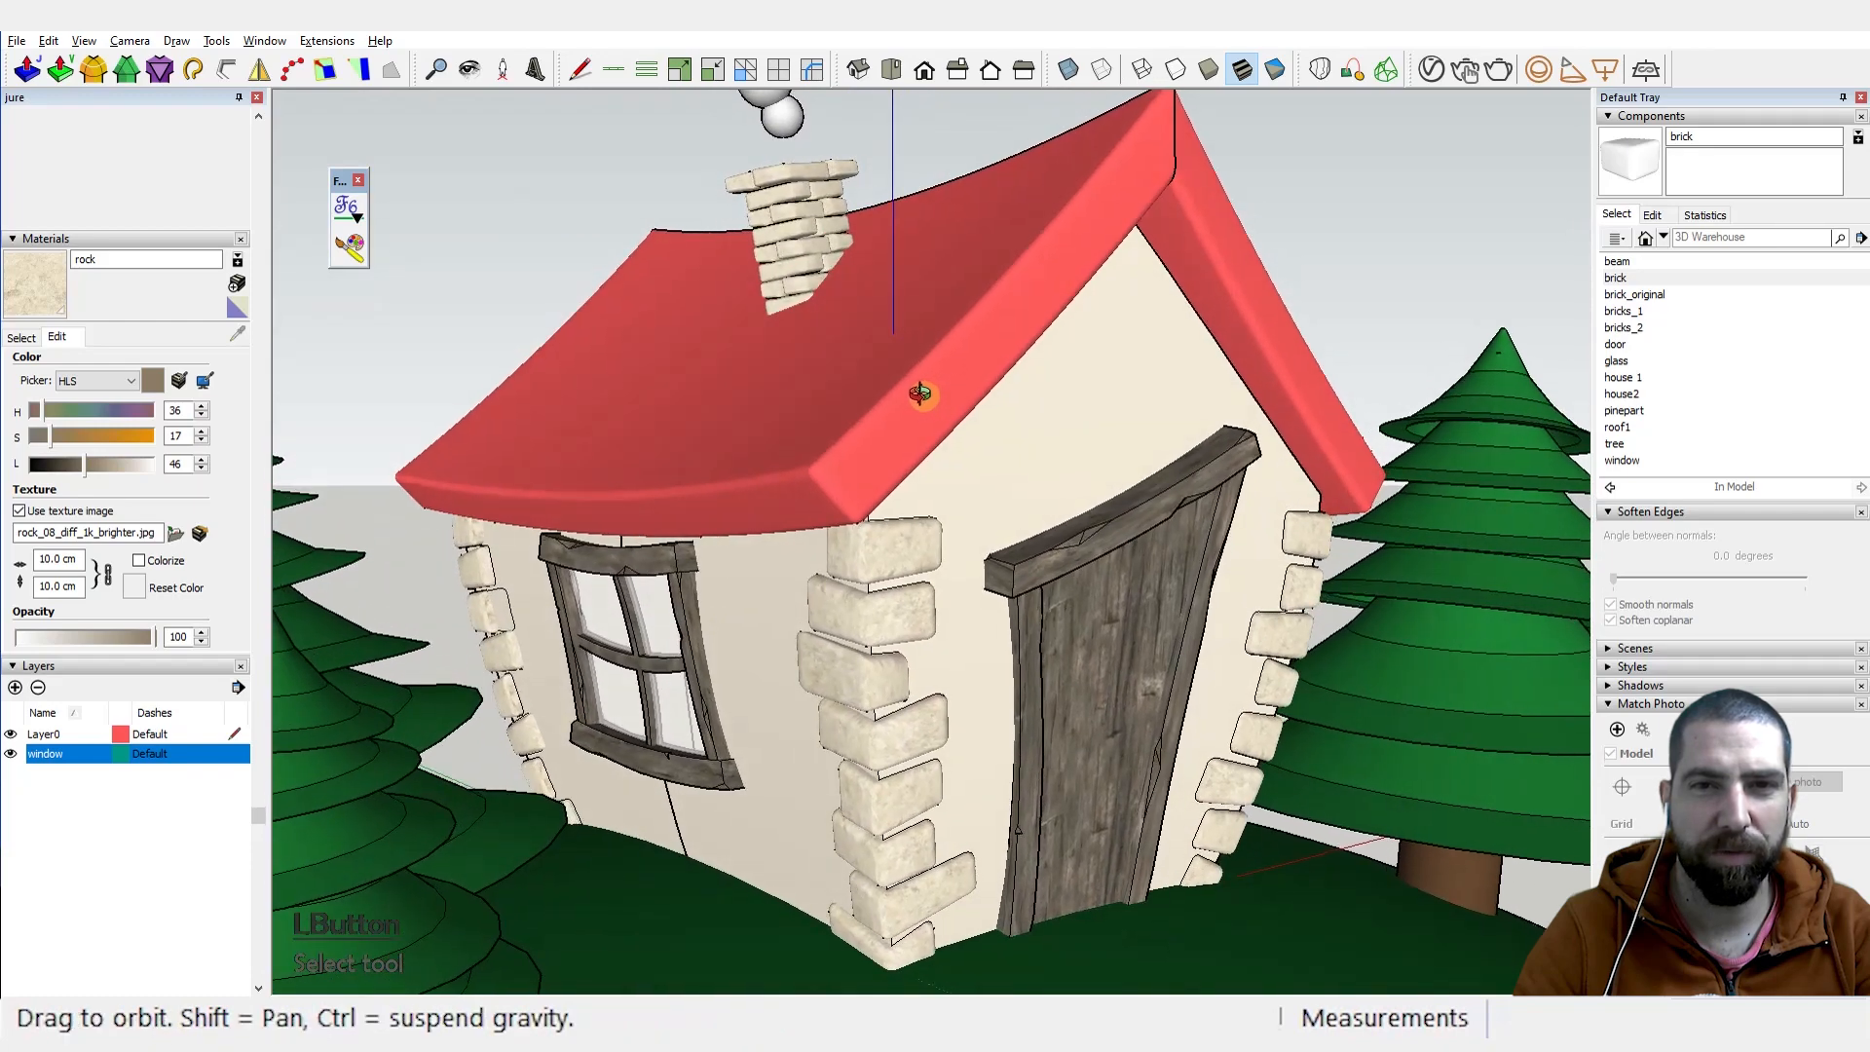
Step: Soften the roof material's red to saturation 52 and lightness 71
click(22, 339)
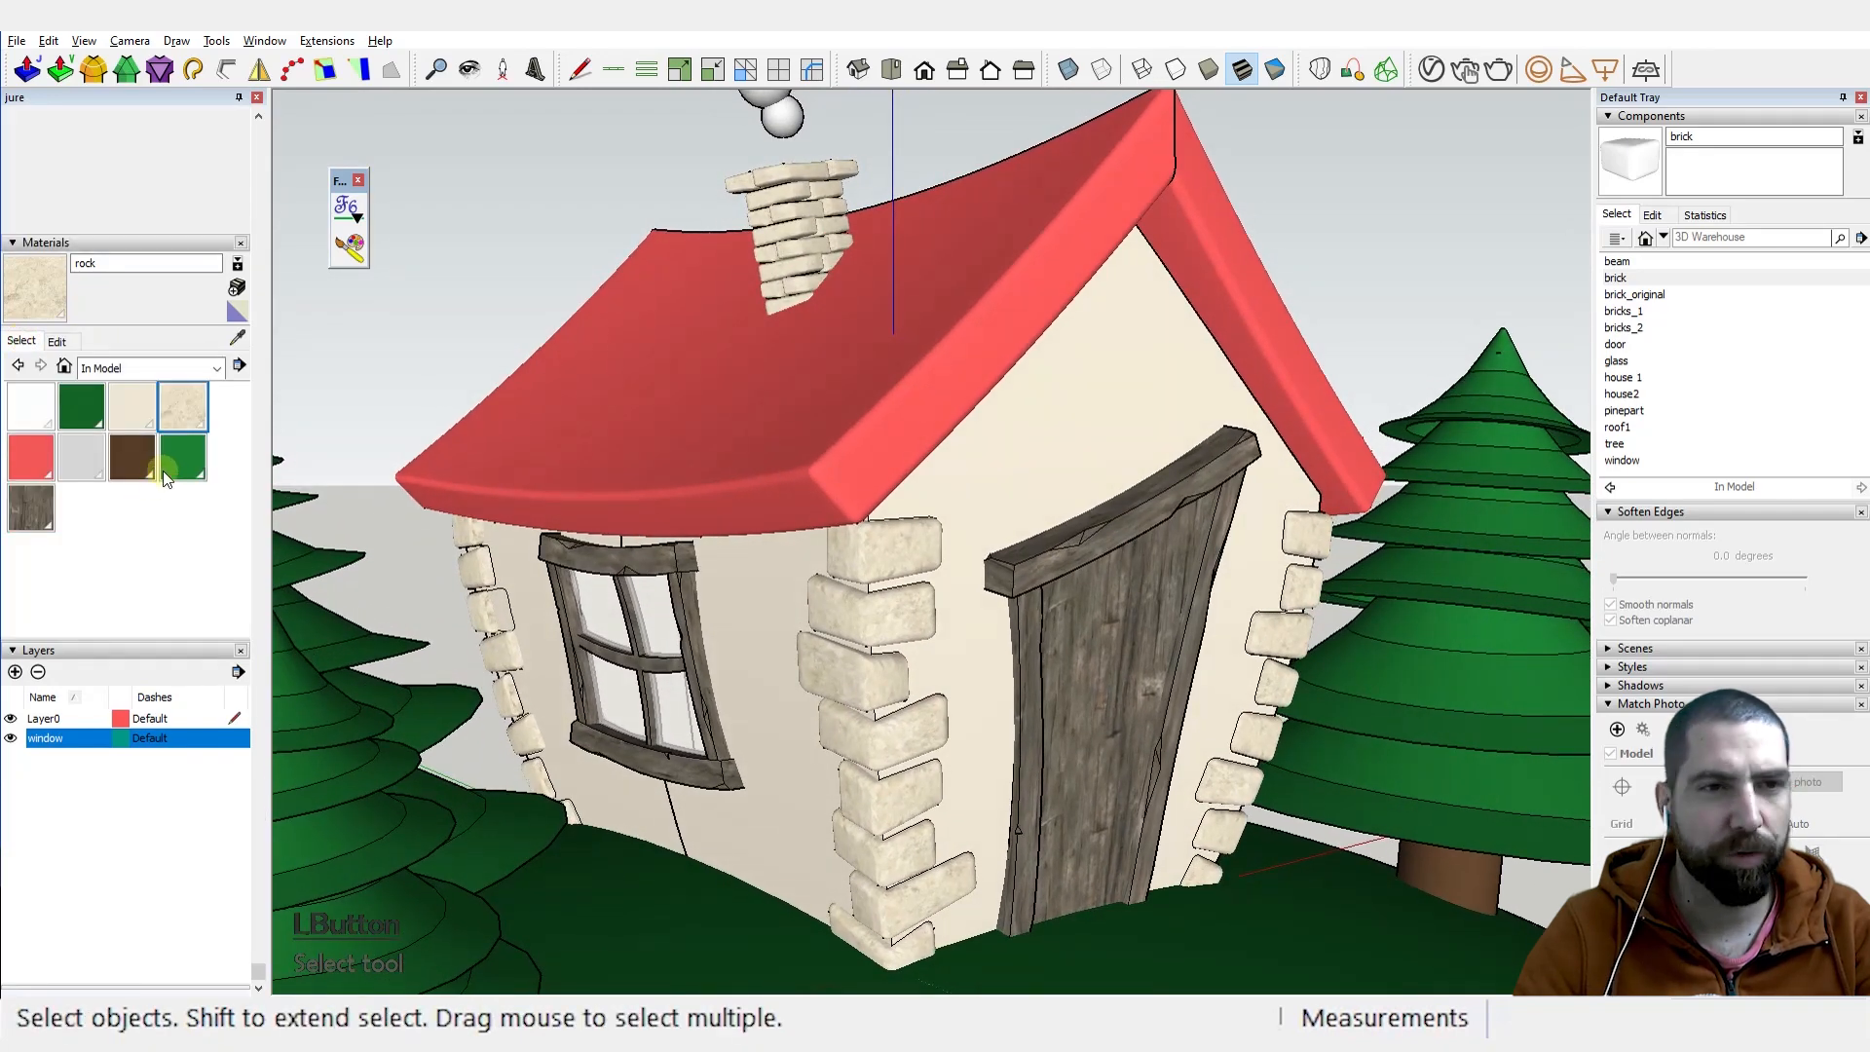
click(31, 456)
click(57, 340)
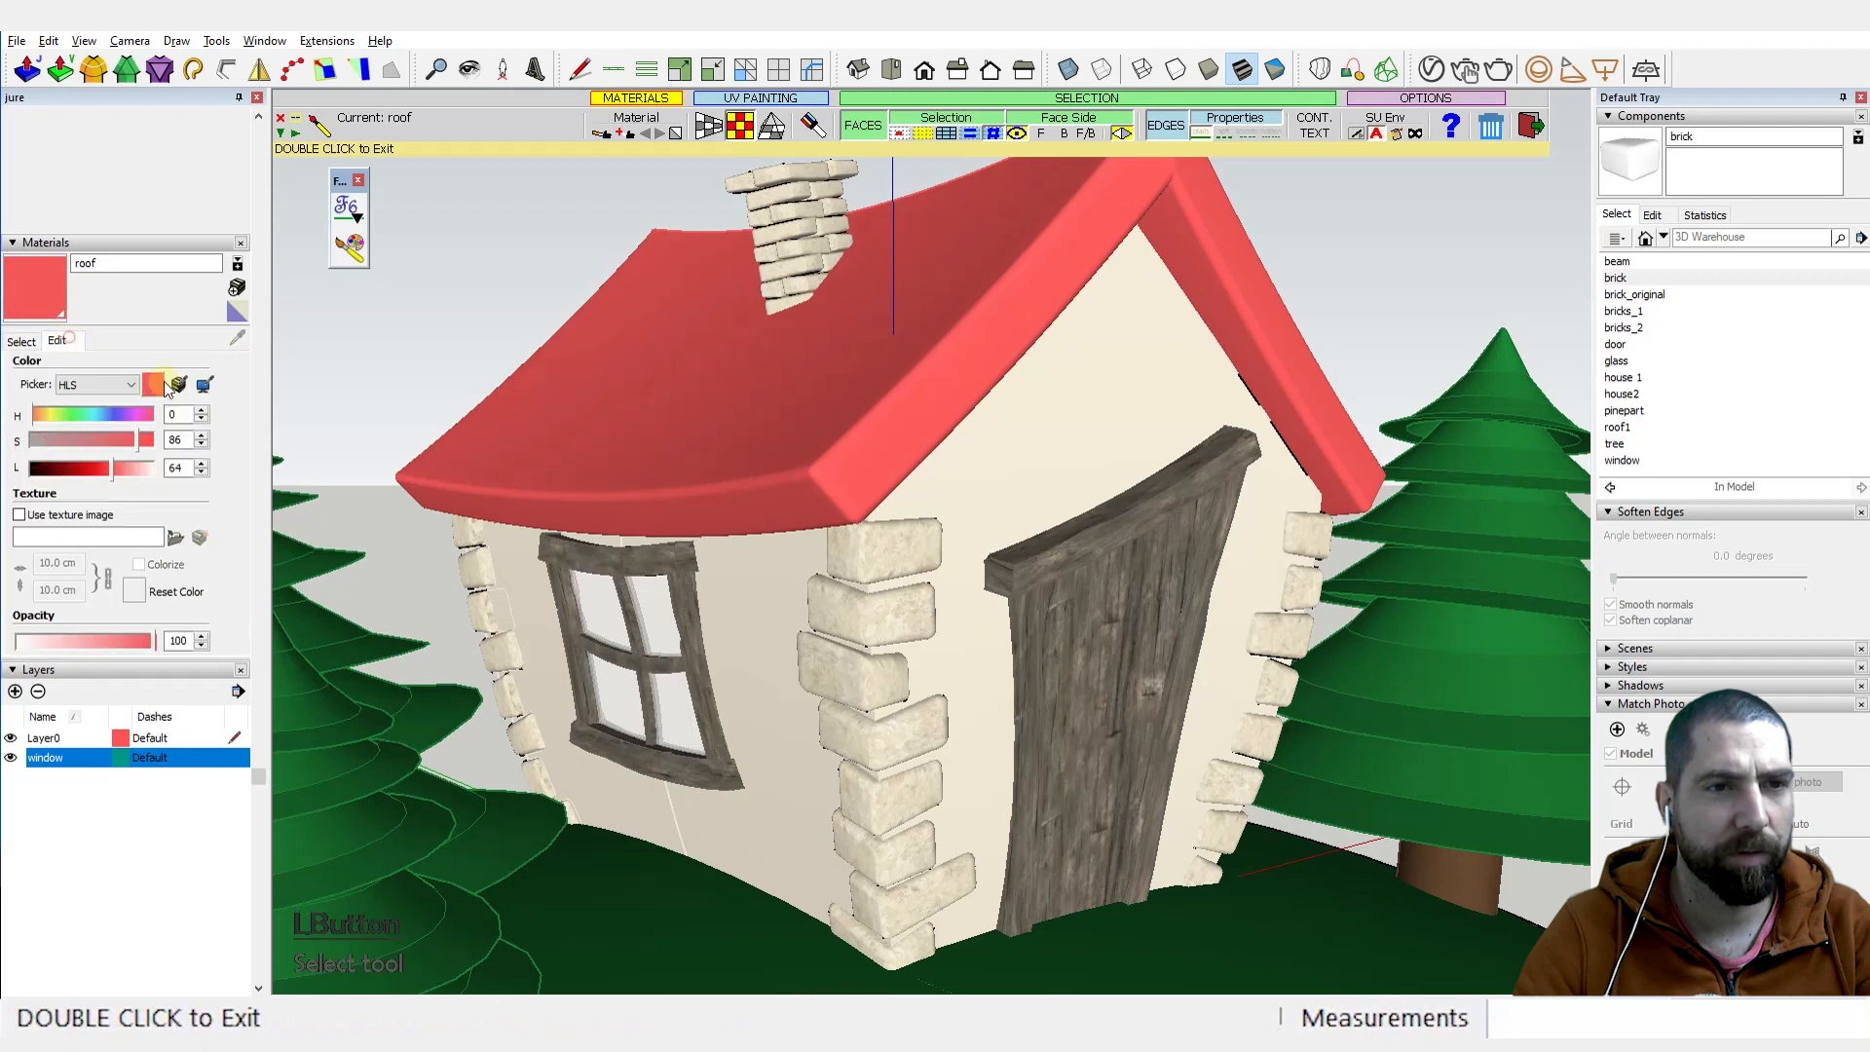
click(111, 439)
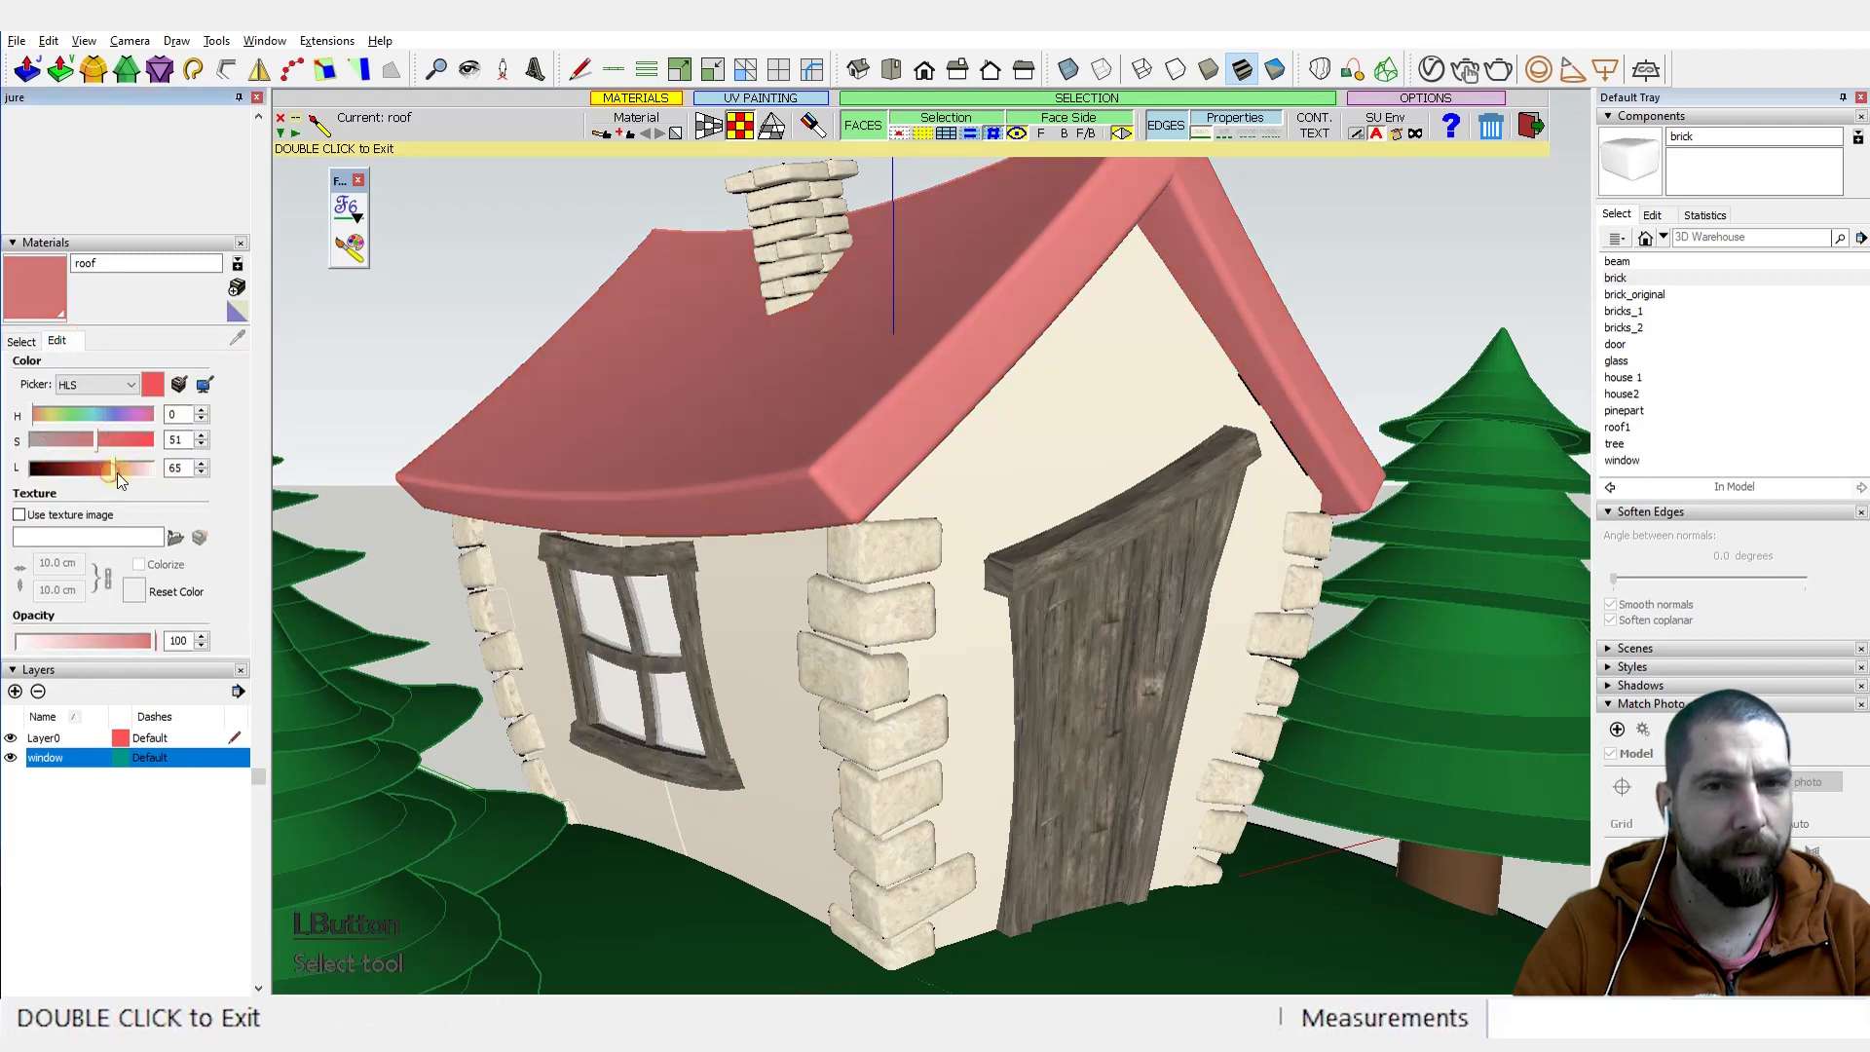
click(119, 472)
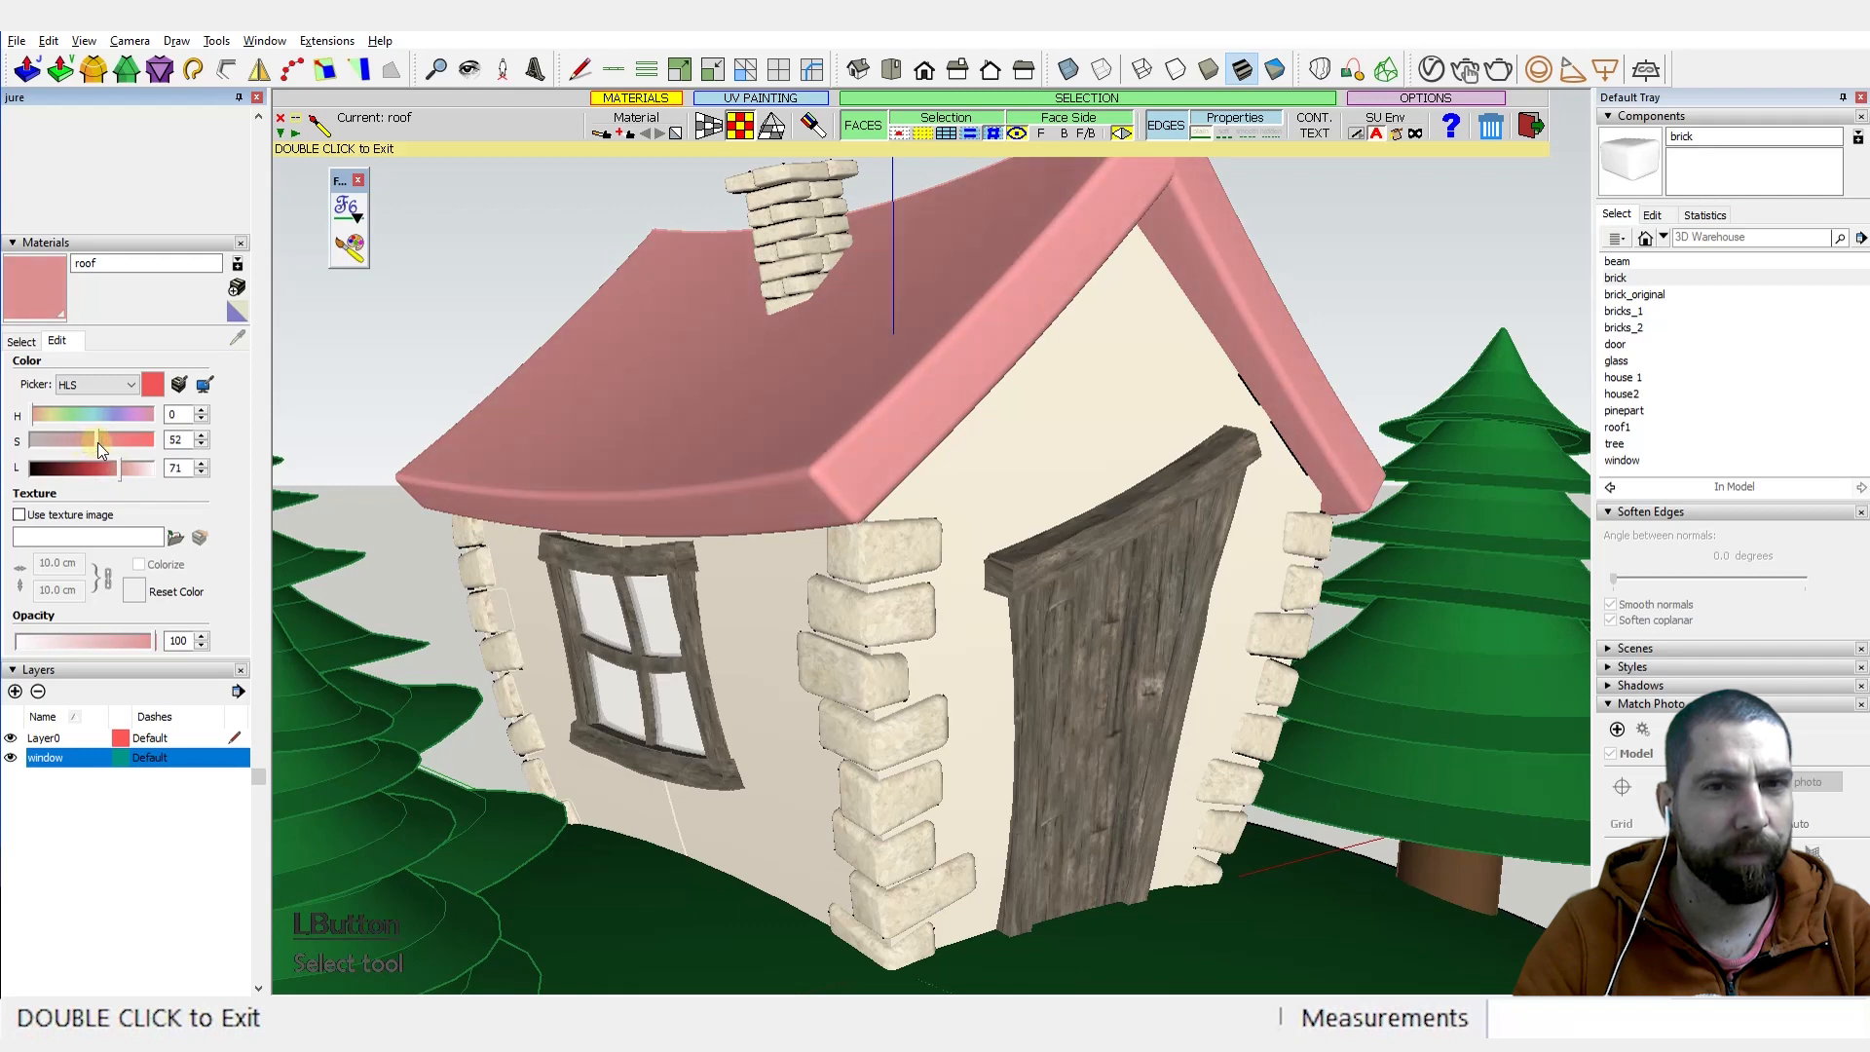
click(97, 442)
Step: Examine the softened roof colour against the walls, trees and whole island
middle_drag(960, 618, 950, 672)
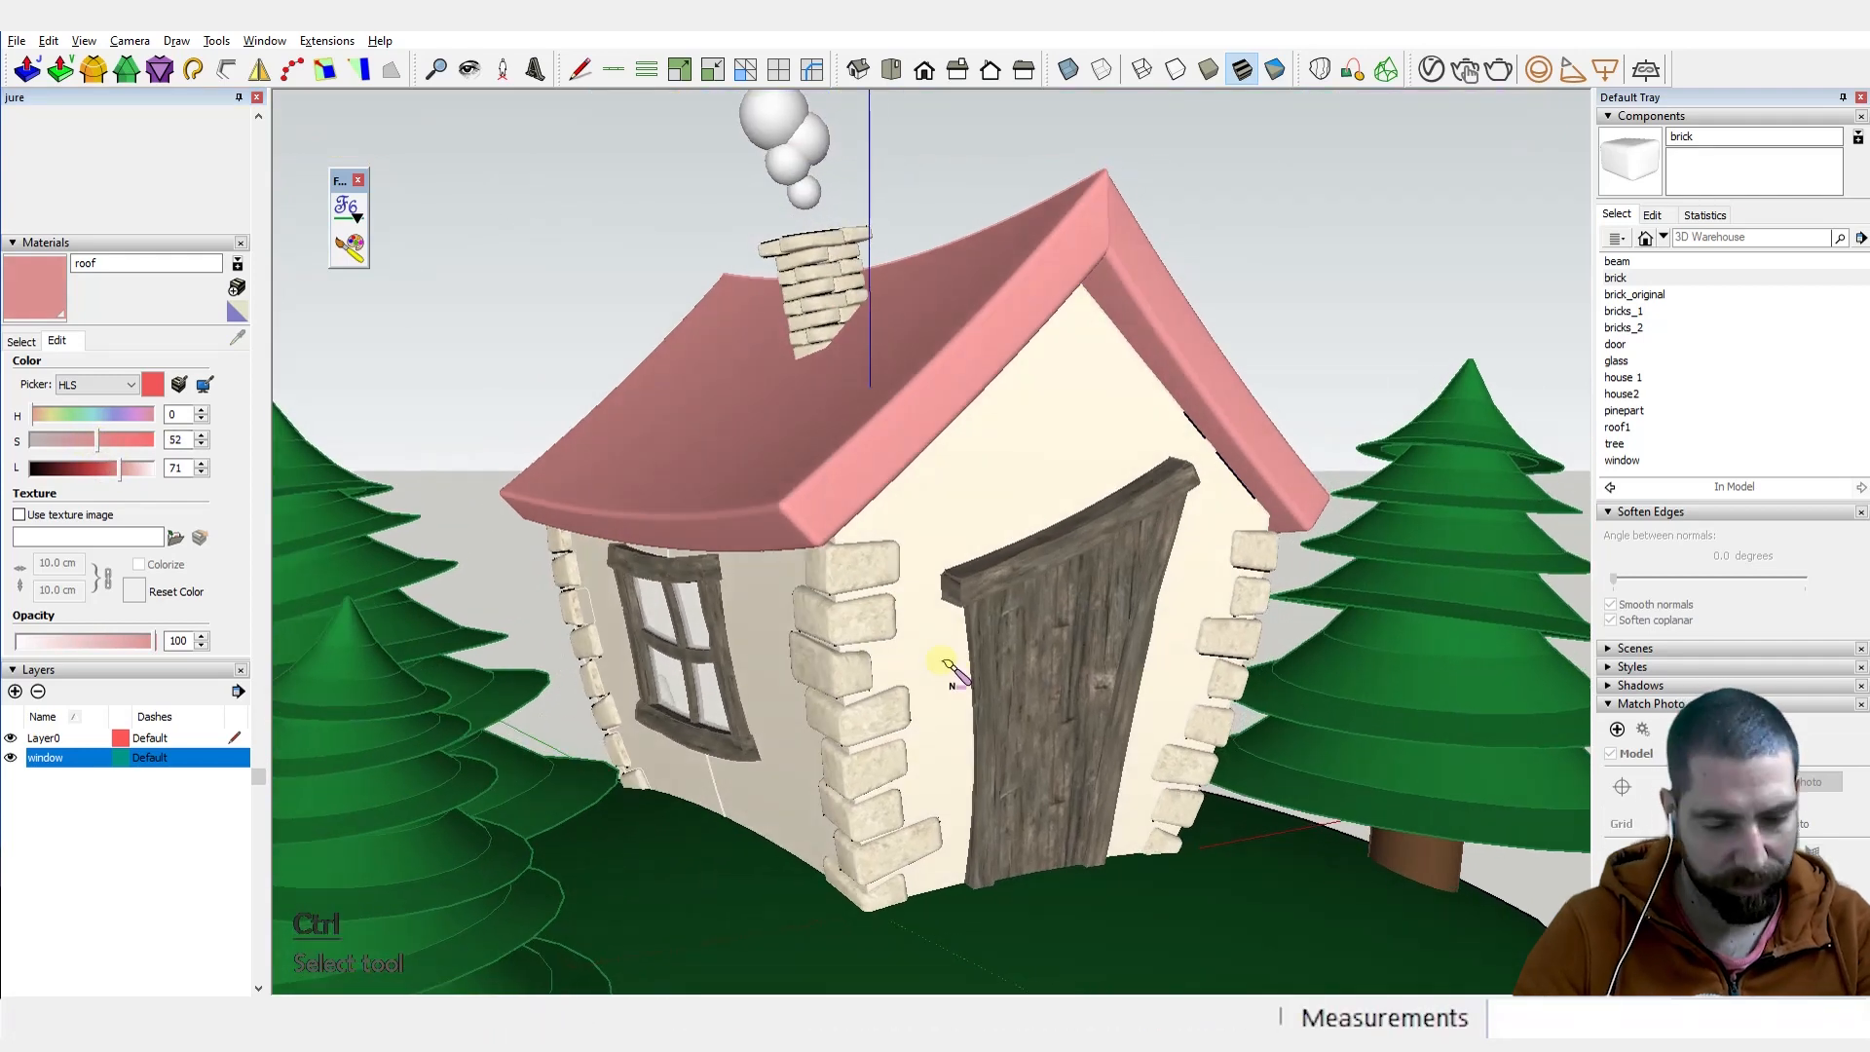
key(space)
scroll(943, 663, down, 2)
scroll(1260, 326, down, 3)
click(1260, 326)
mouse_move(1161, 569)
middle_down()
mouse_move(1079, 542)
mouse_move(1071, 574)
middle_up()
scroll(321, 448, up, 1)
scroll(160, 492, up, 2)
Step: Raise the roof material's saturation to 75 and check the colour in the whole scene
click(107, 504)
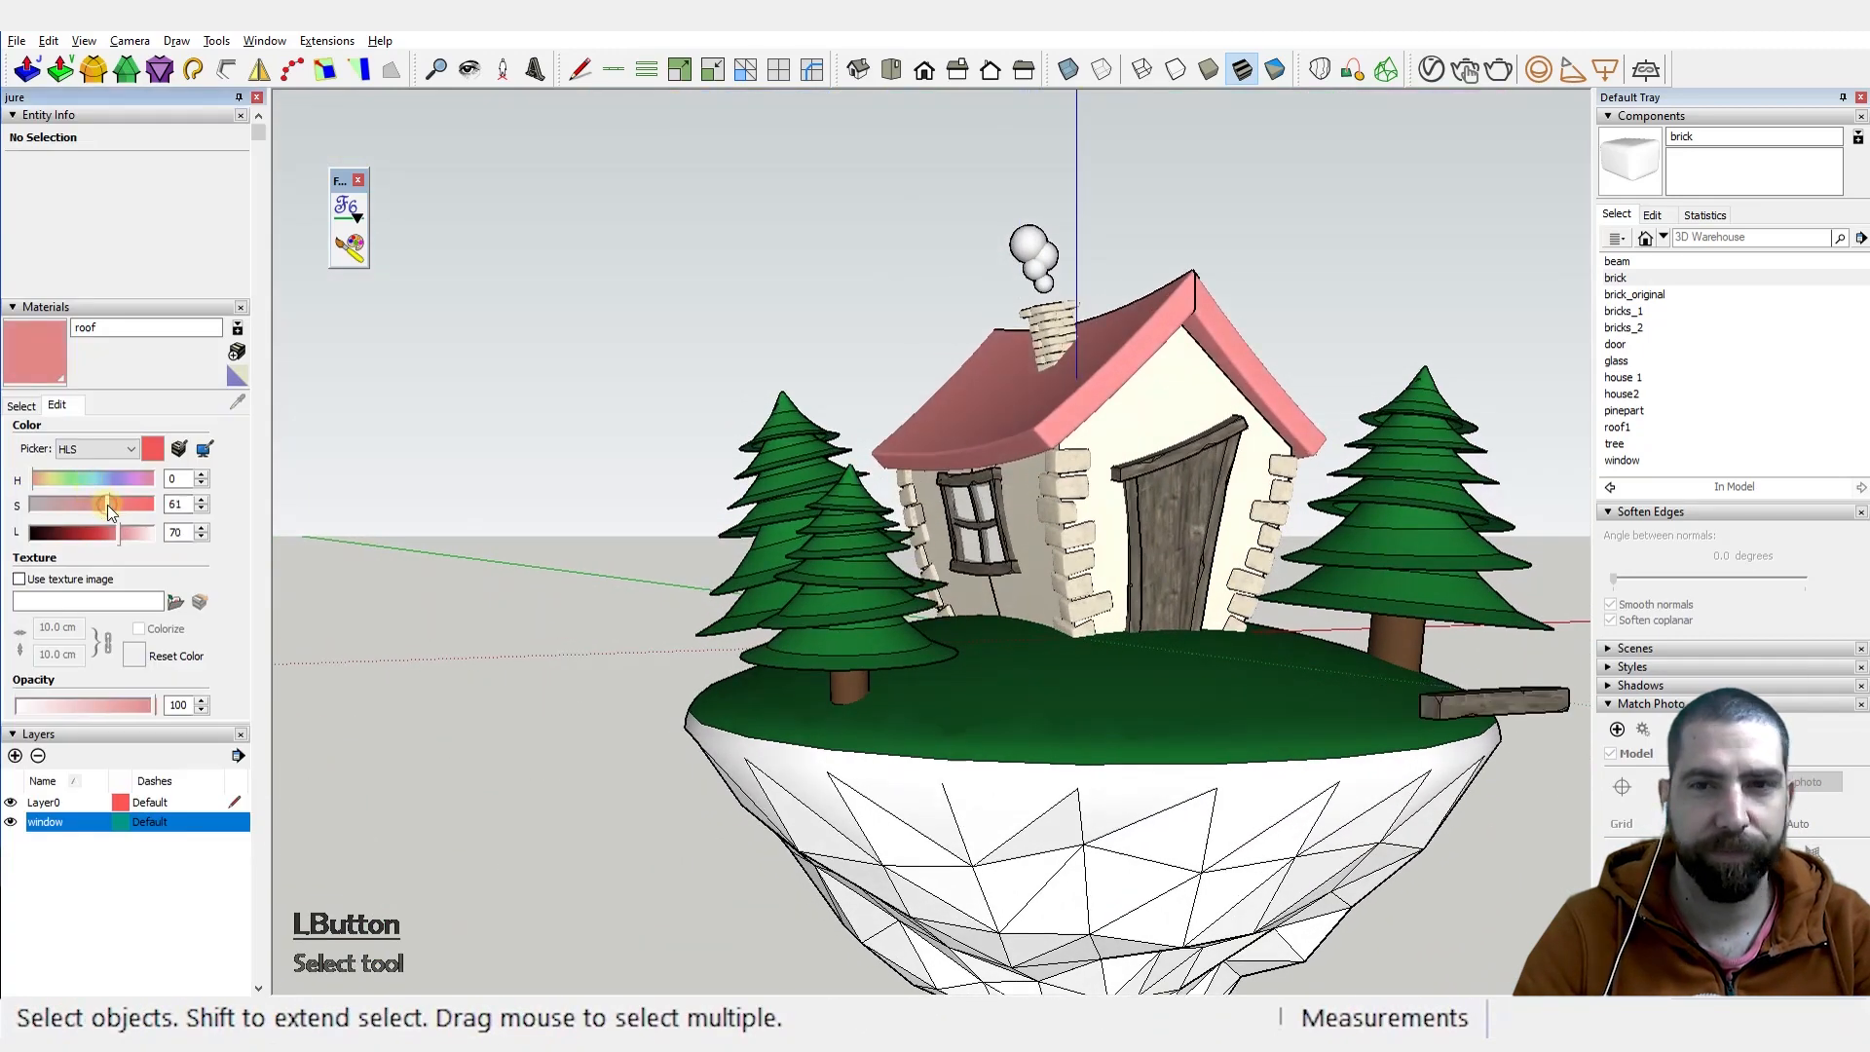
drag(124, 504, 122, 505)
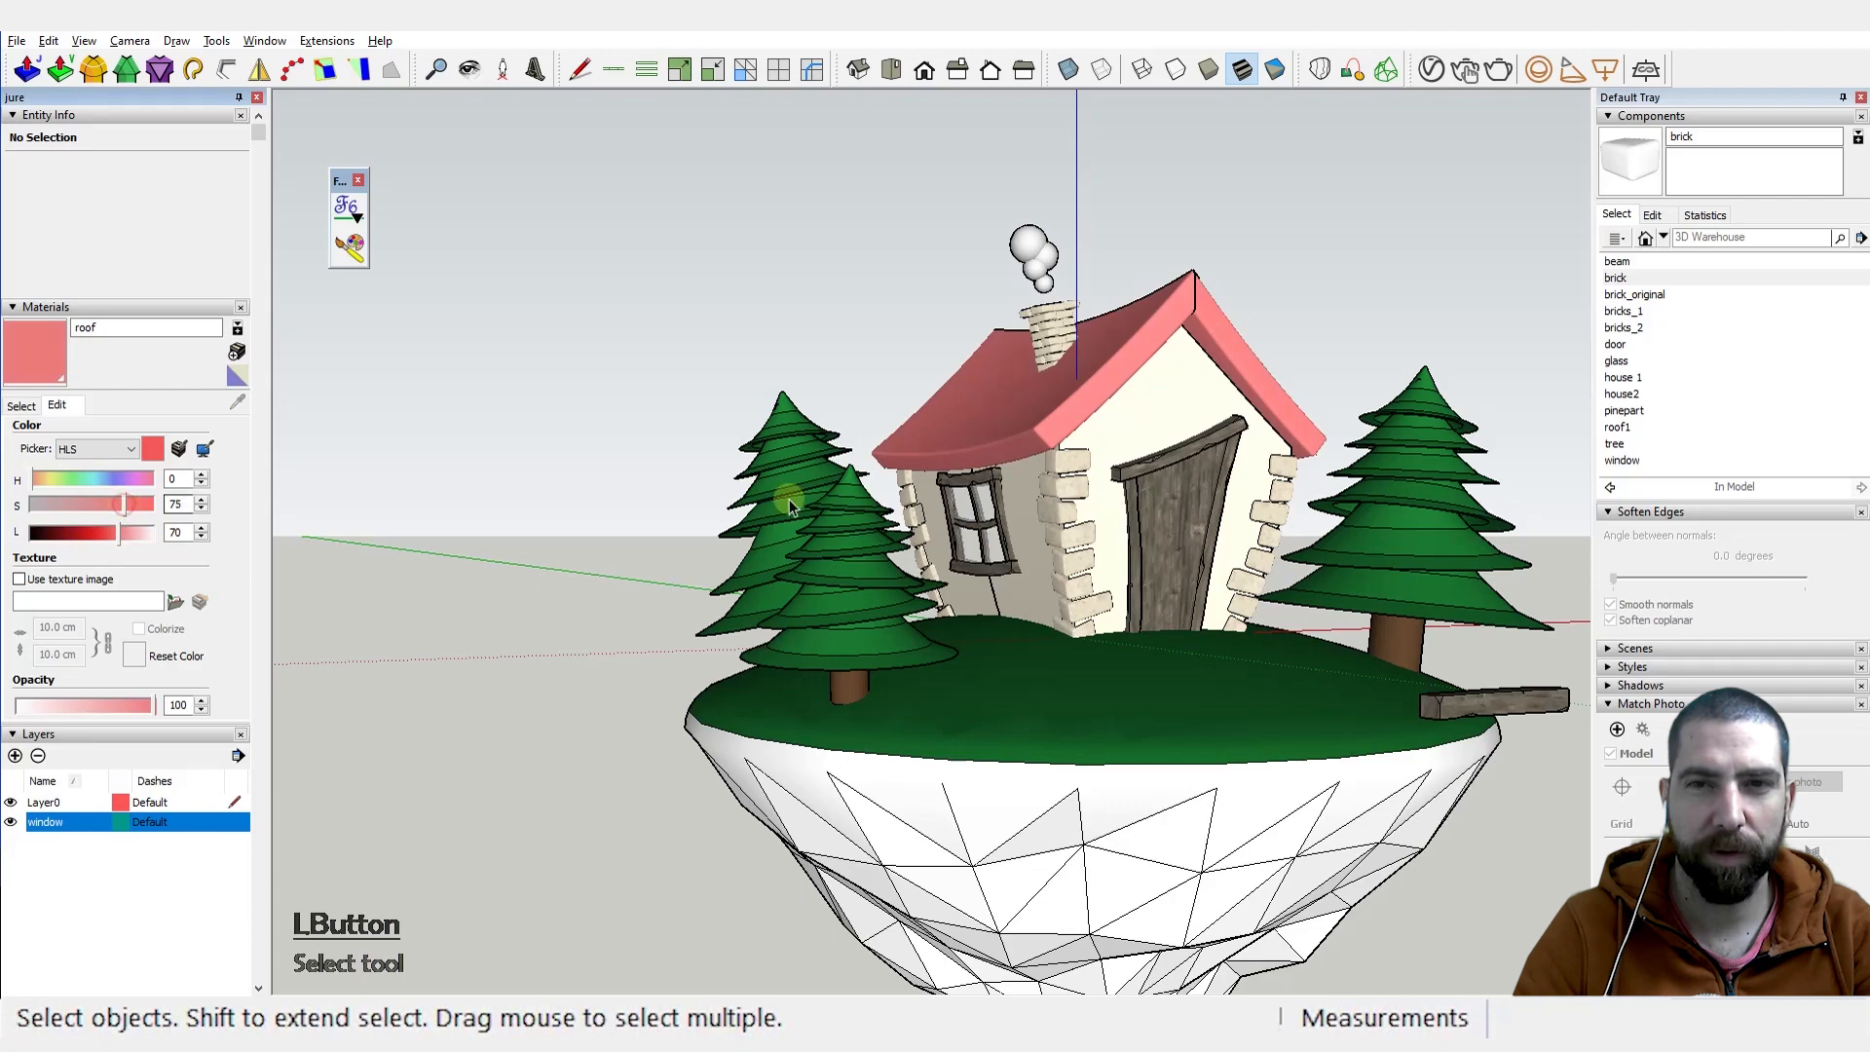
mouse_move(1173, 487)
middle_down()
mouse_move(1161, 517)
mouse_move(1151, 458)
middle_up()
scroll(1161, 516, down, 2)
key(ctrl+1)
click(1254, 271)
scroll(1023, 546, down, 2)
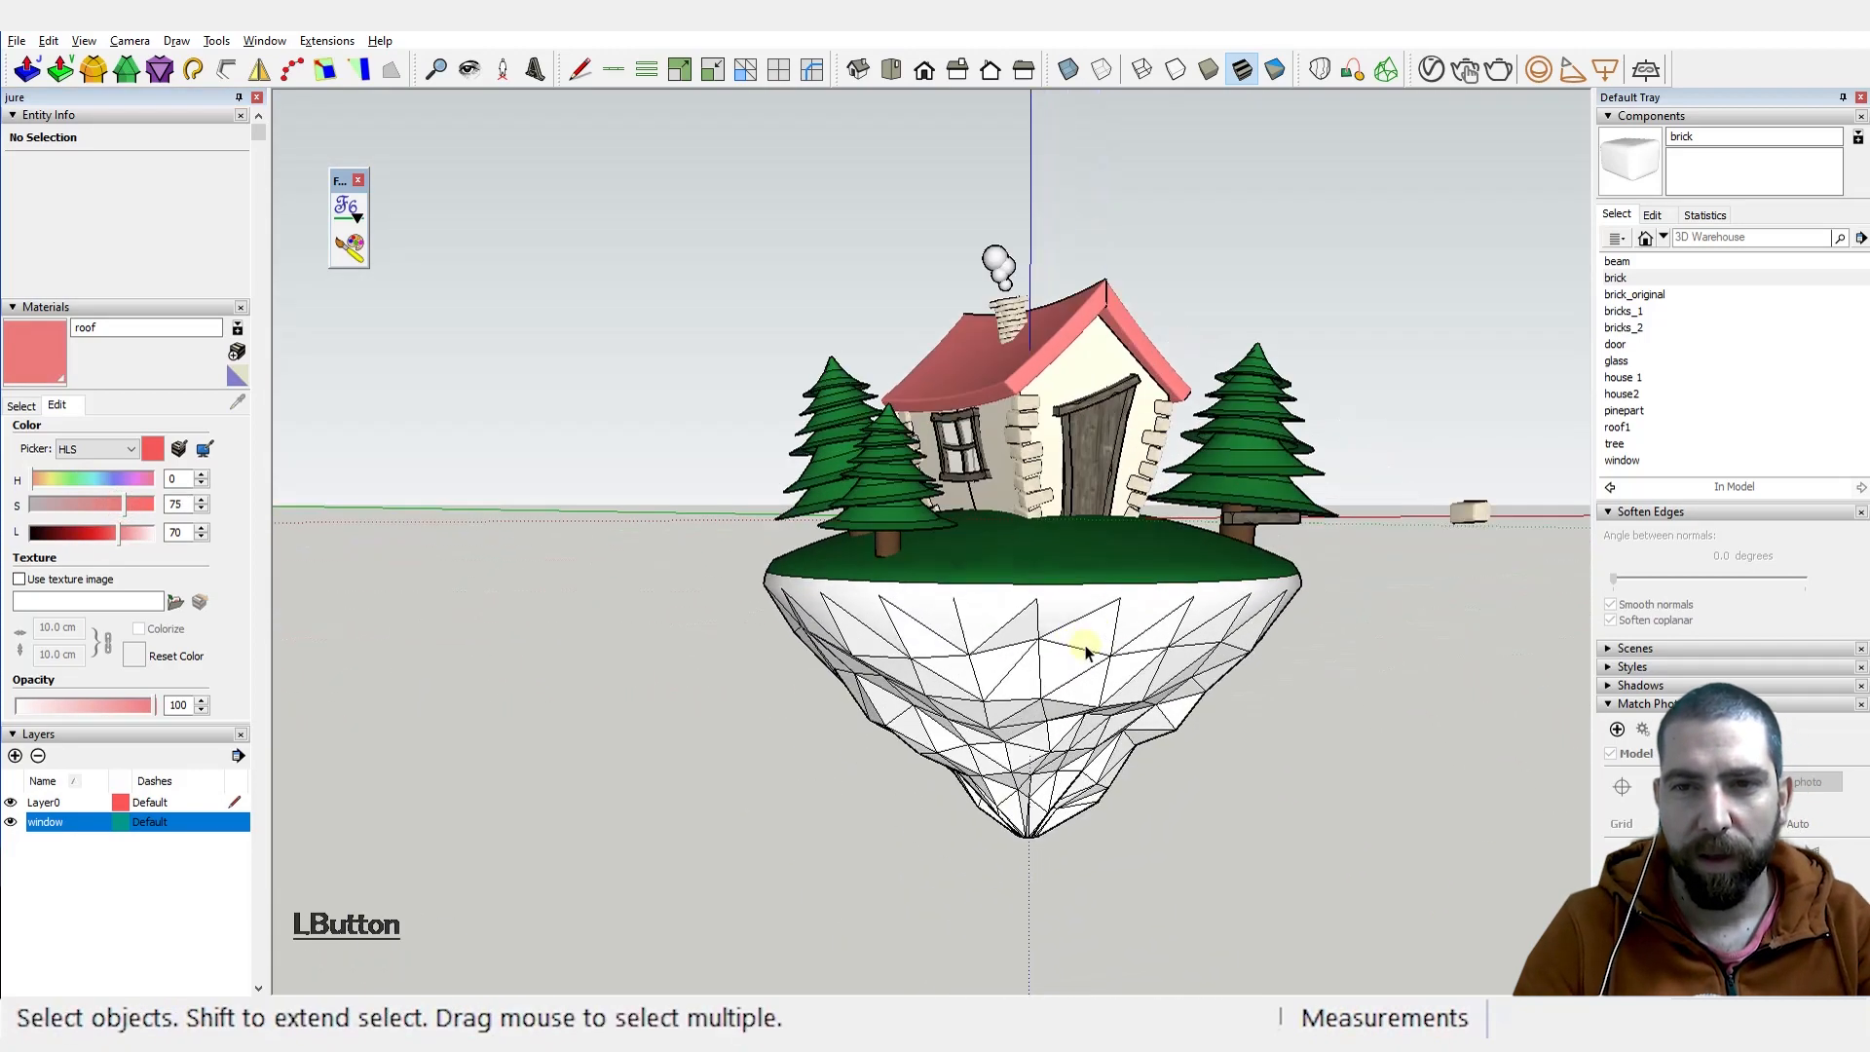
Step: Delete the loose beam and the loose brick lying beside the island
middle_drag(1077, 647, 1134, 738)
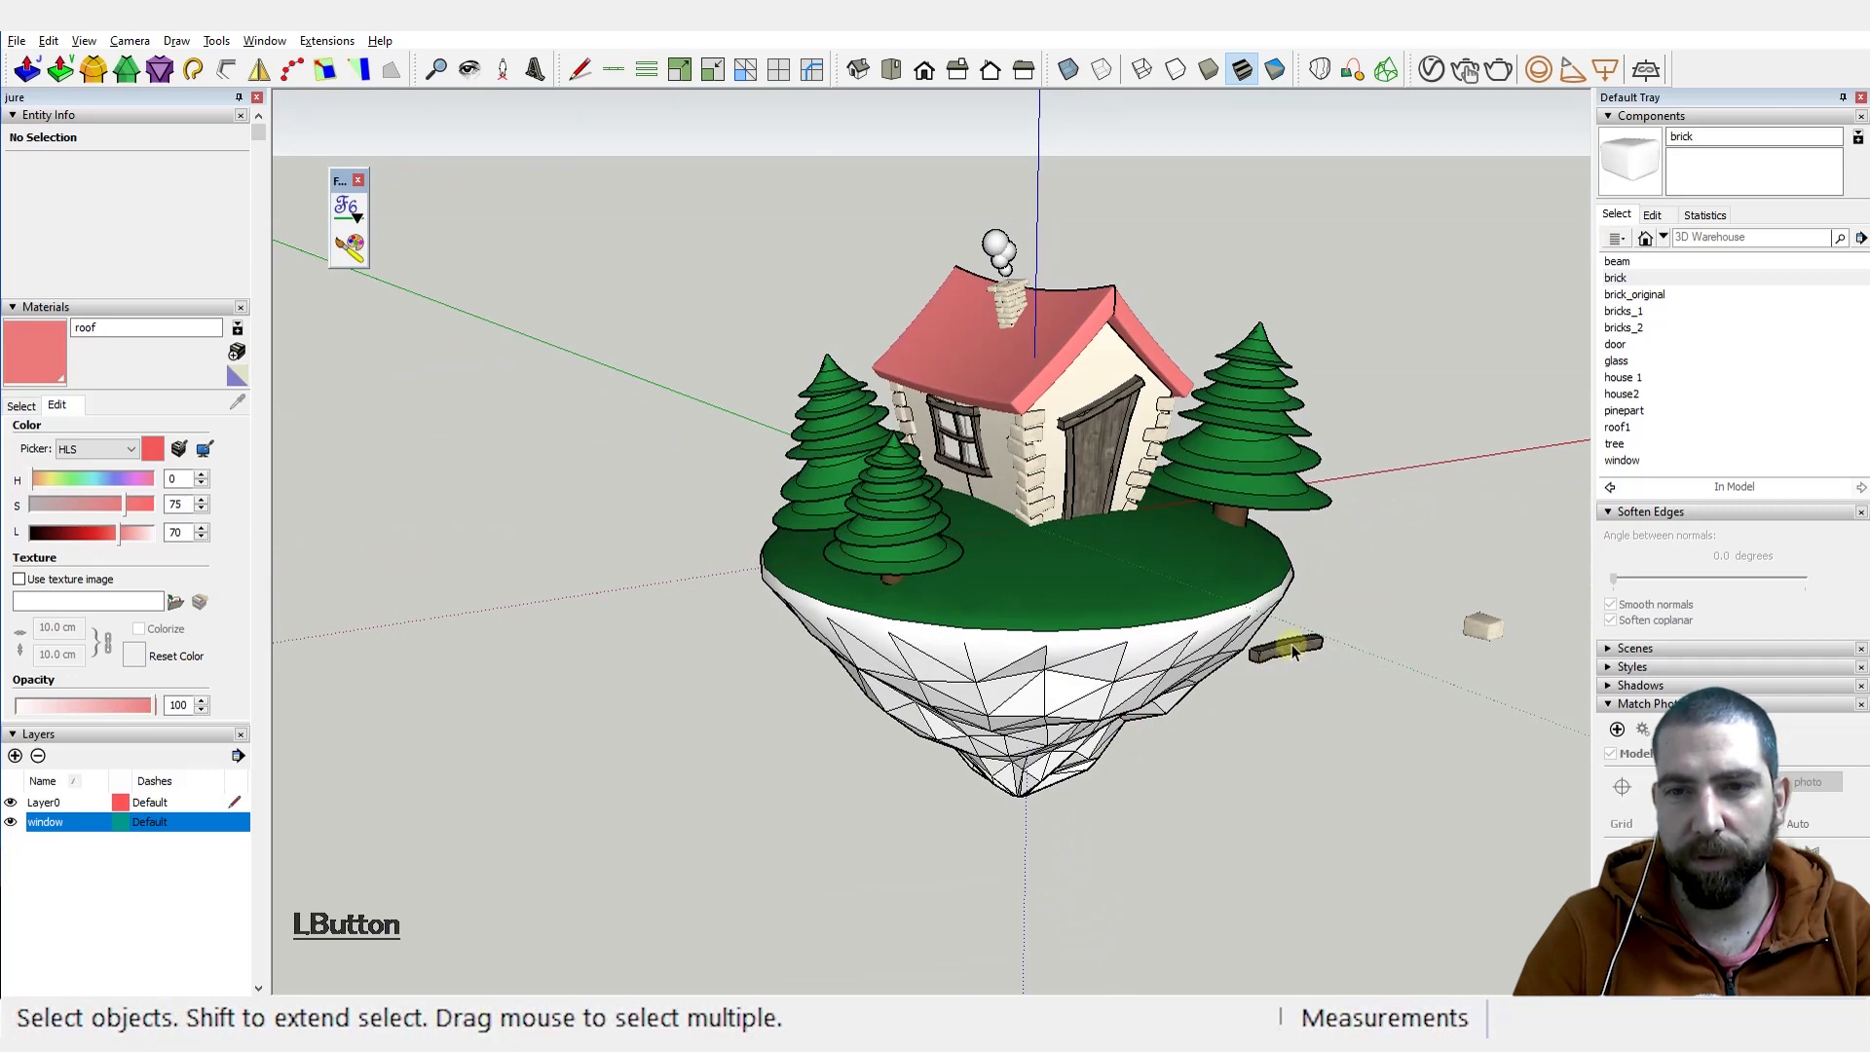
click(1292, 650)
ctrl+click(1485, 627)
key(Delete)
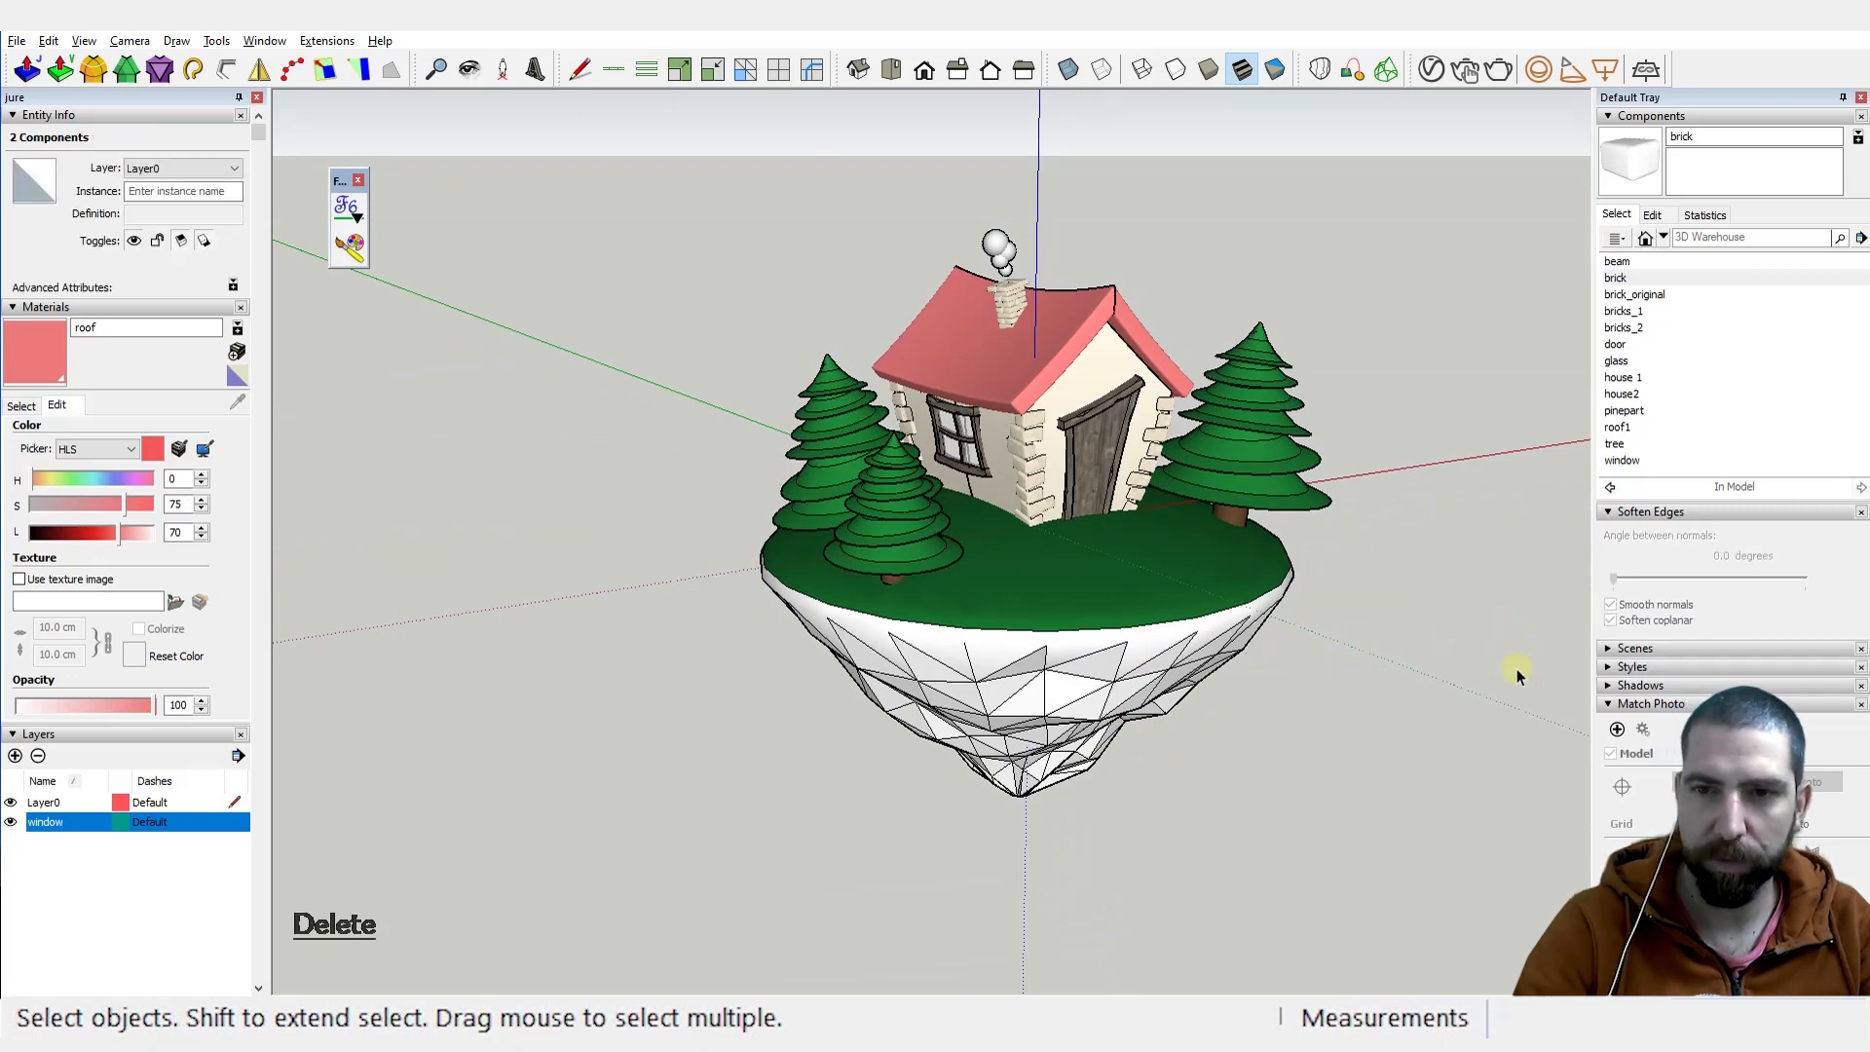
Step: Start a new material for the island's rock body using the texture image aerial_rocks_02_diff_2k.jpg
middle_drag(743, 467, 1013, 622)
scroll(1120, 555, up, 3)
click(995, 567)
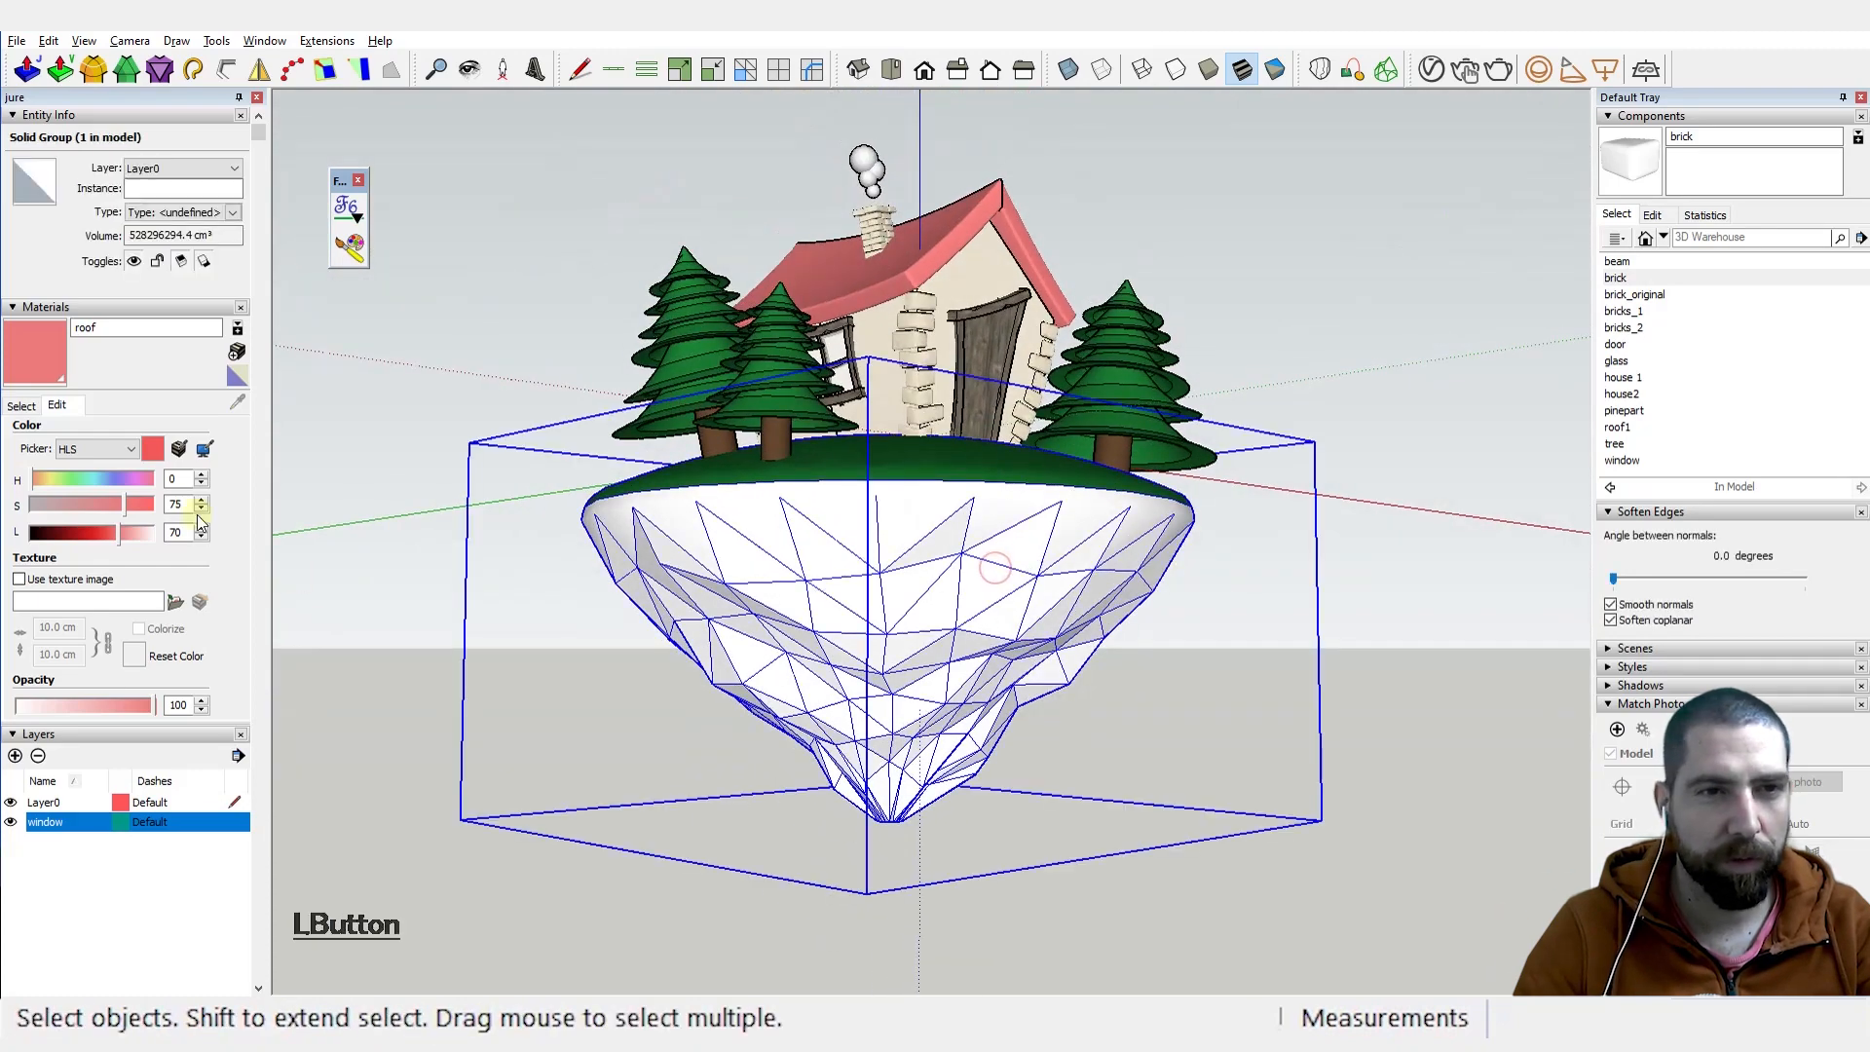
click(20, 406)
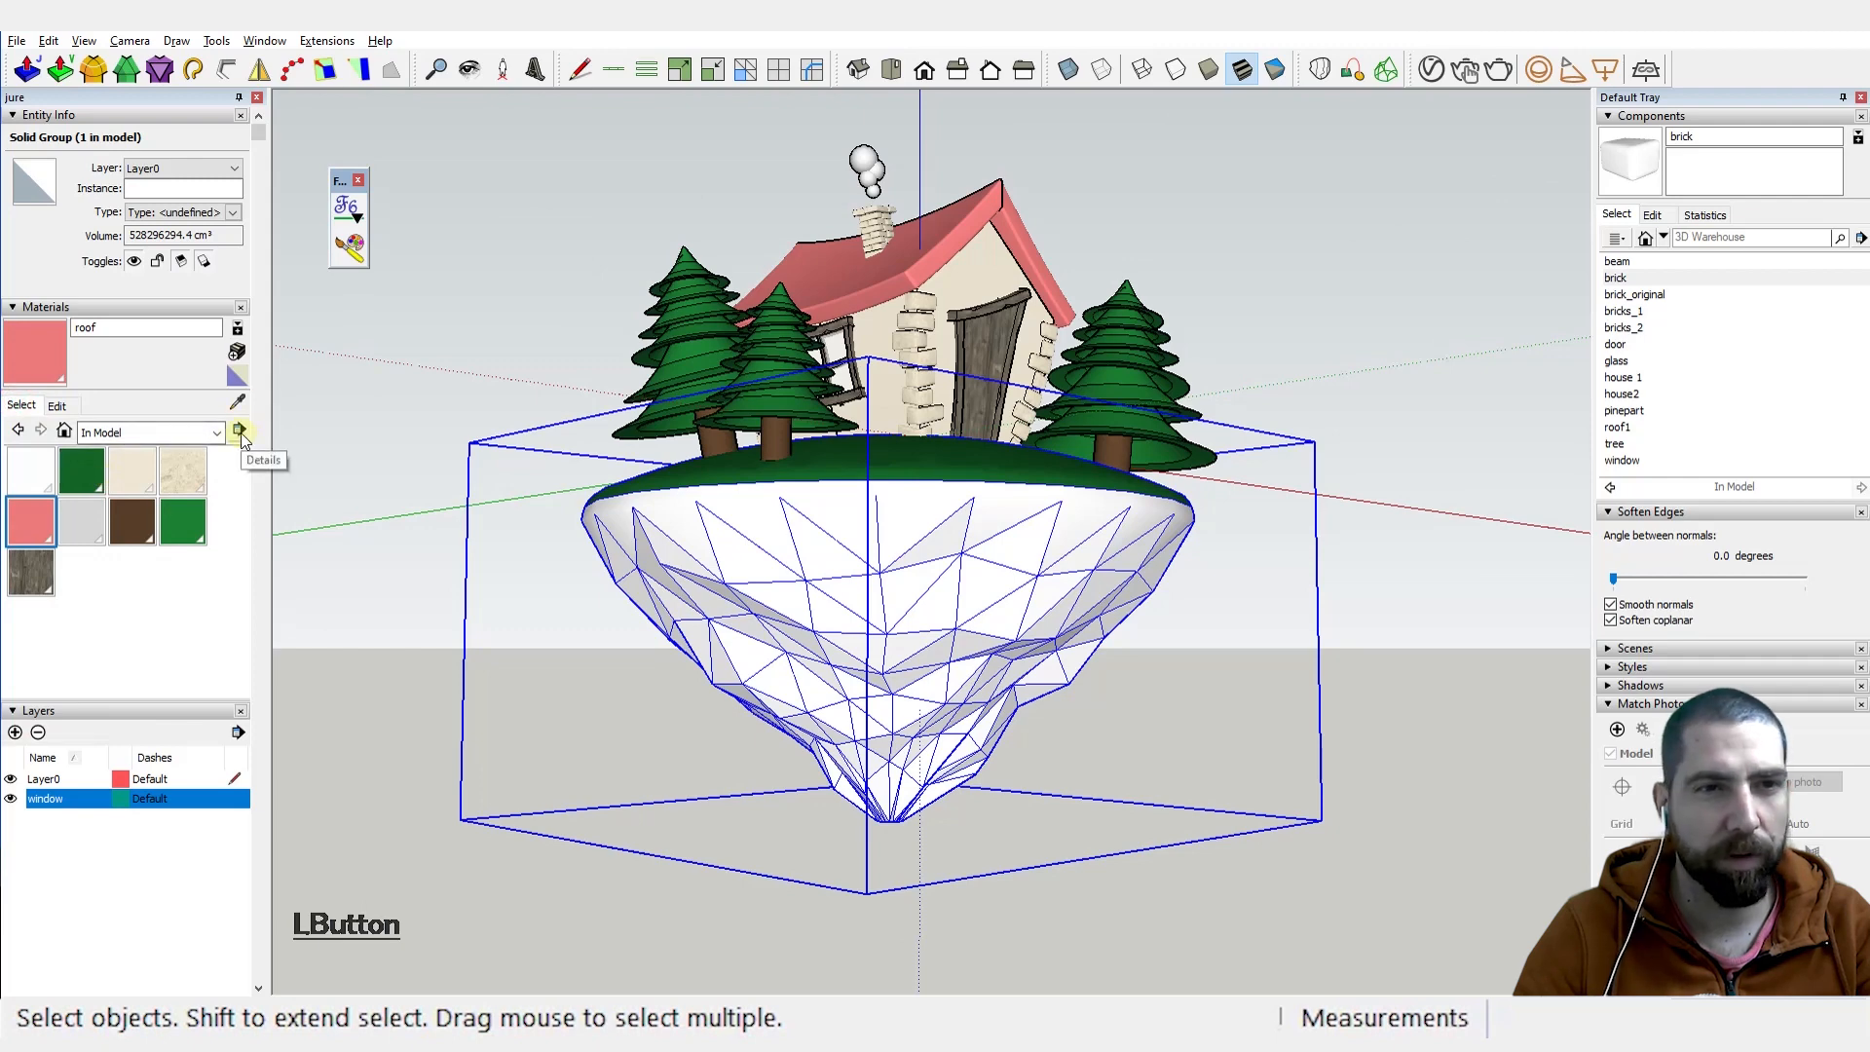
click(237, 352)
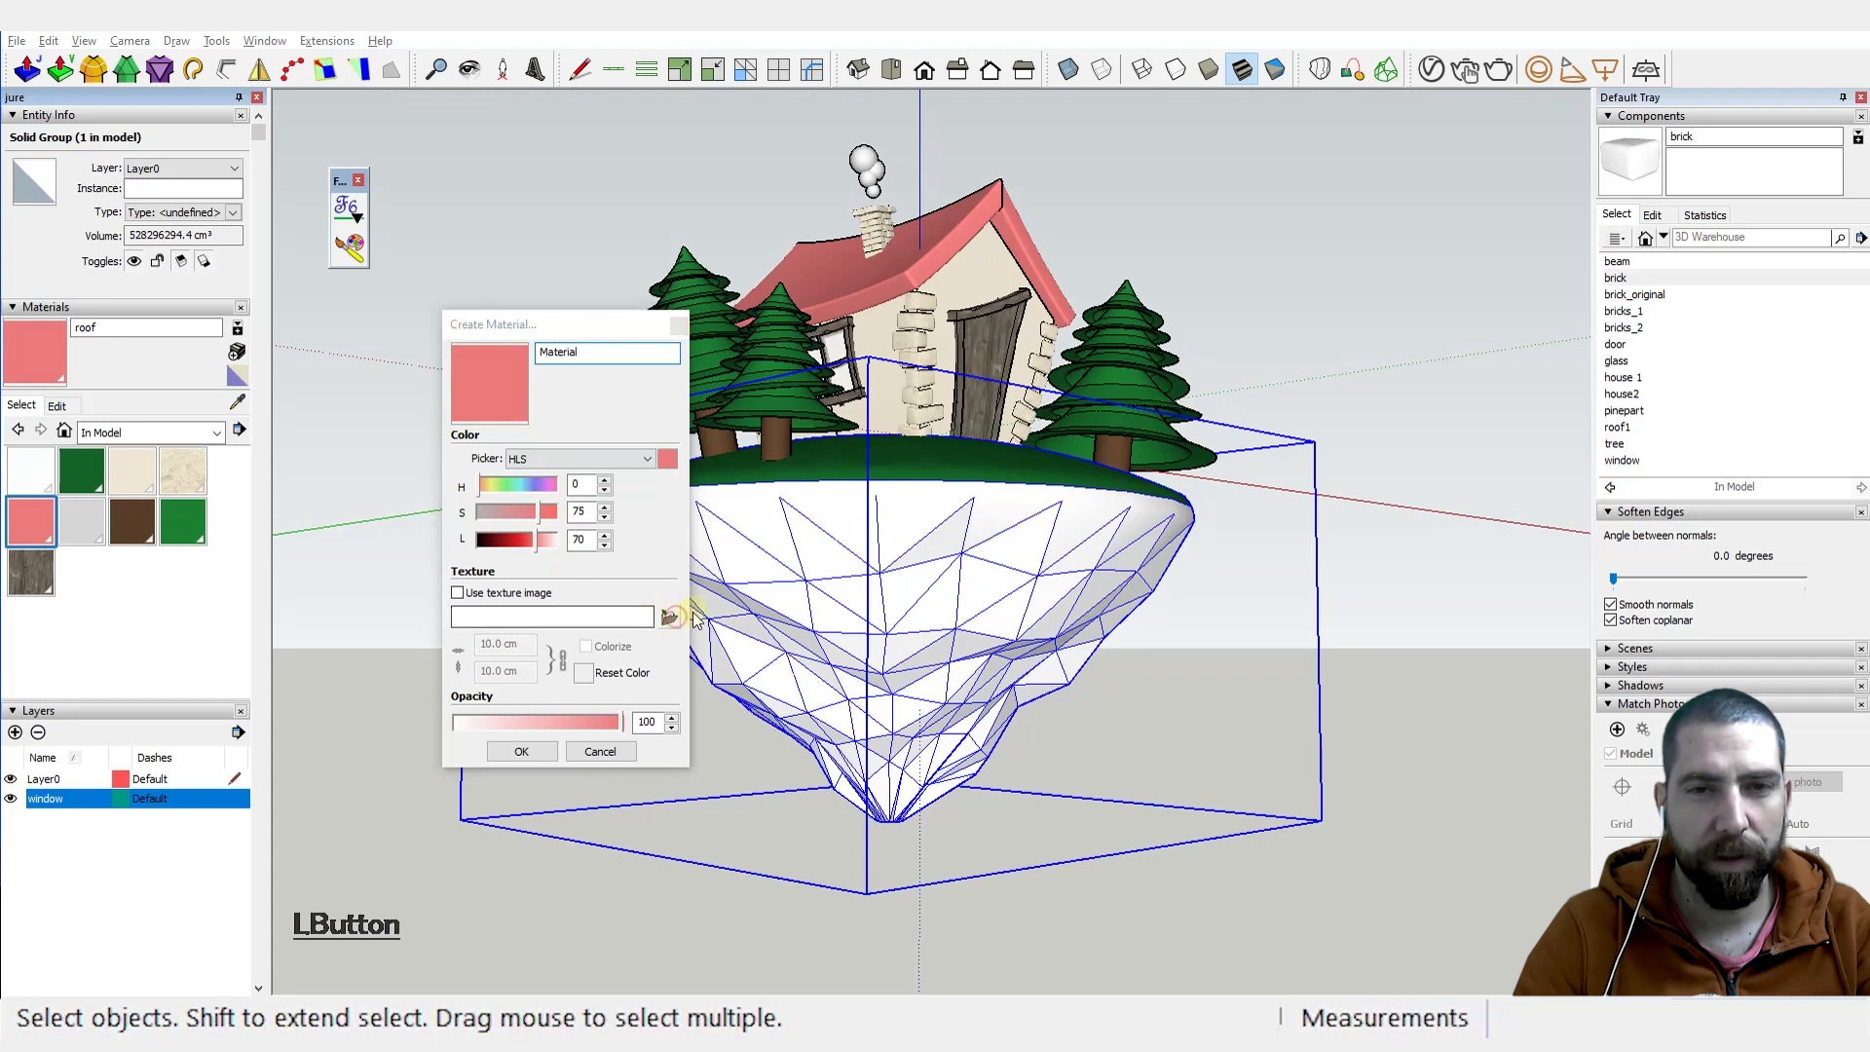
click(672, 619)
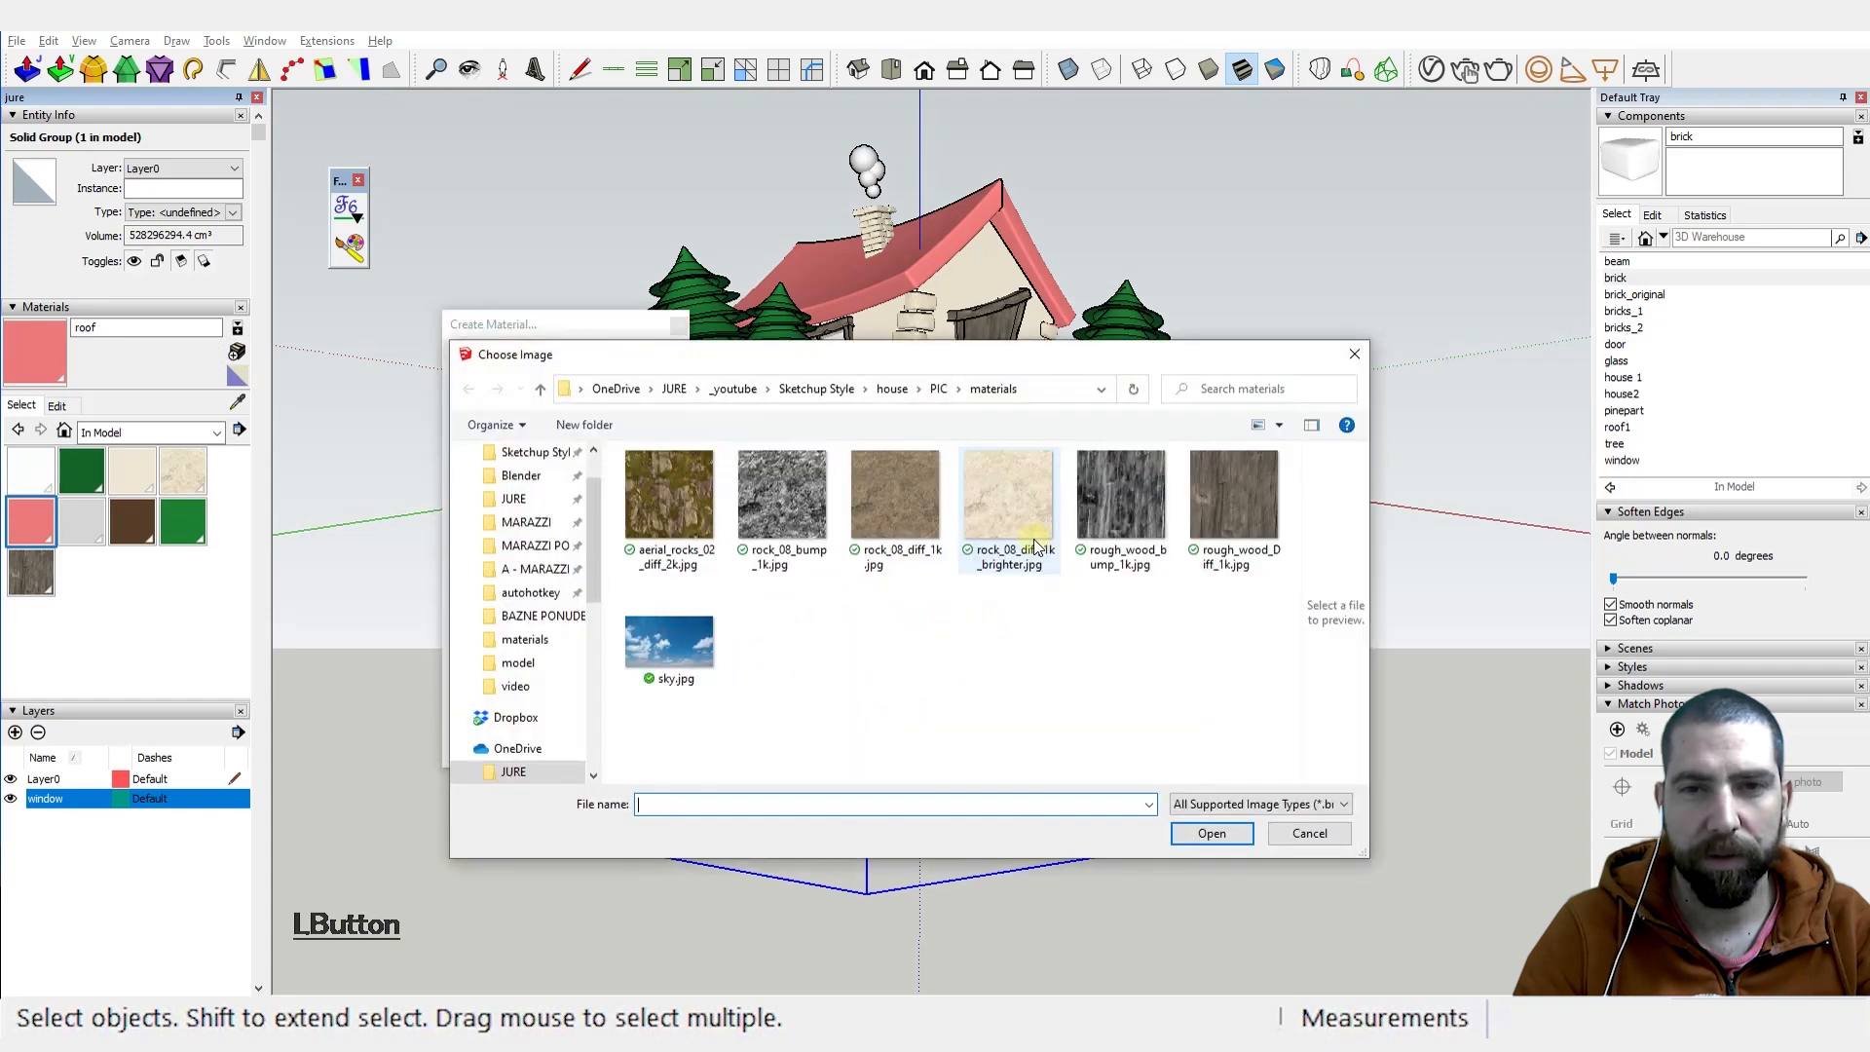
click(671, 497)
click(1217, 832)
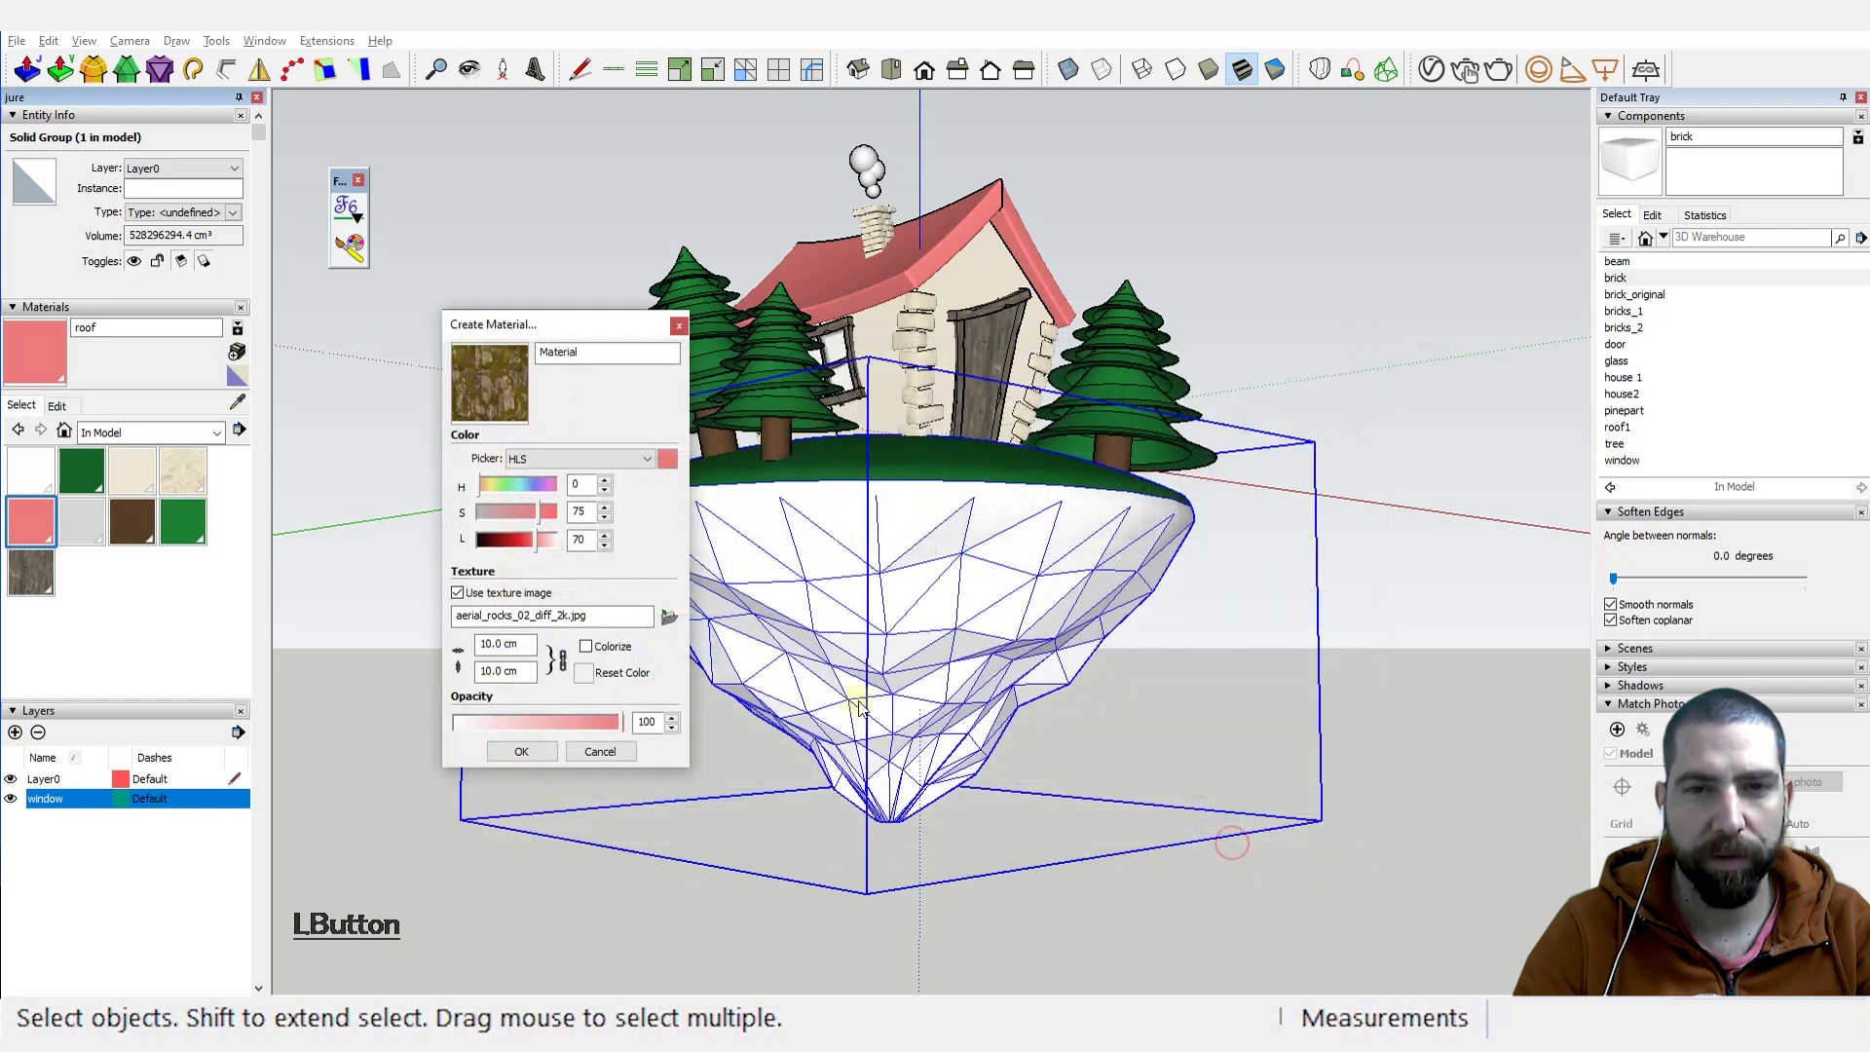
Step: Name the new rock-textured material ground and finish creating it
click(584, 353)
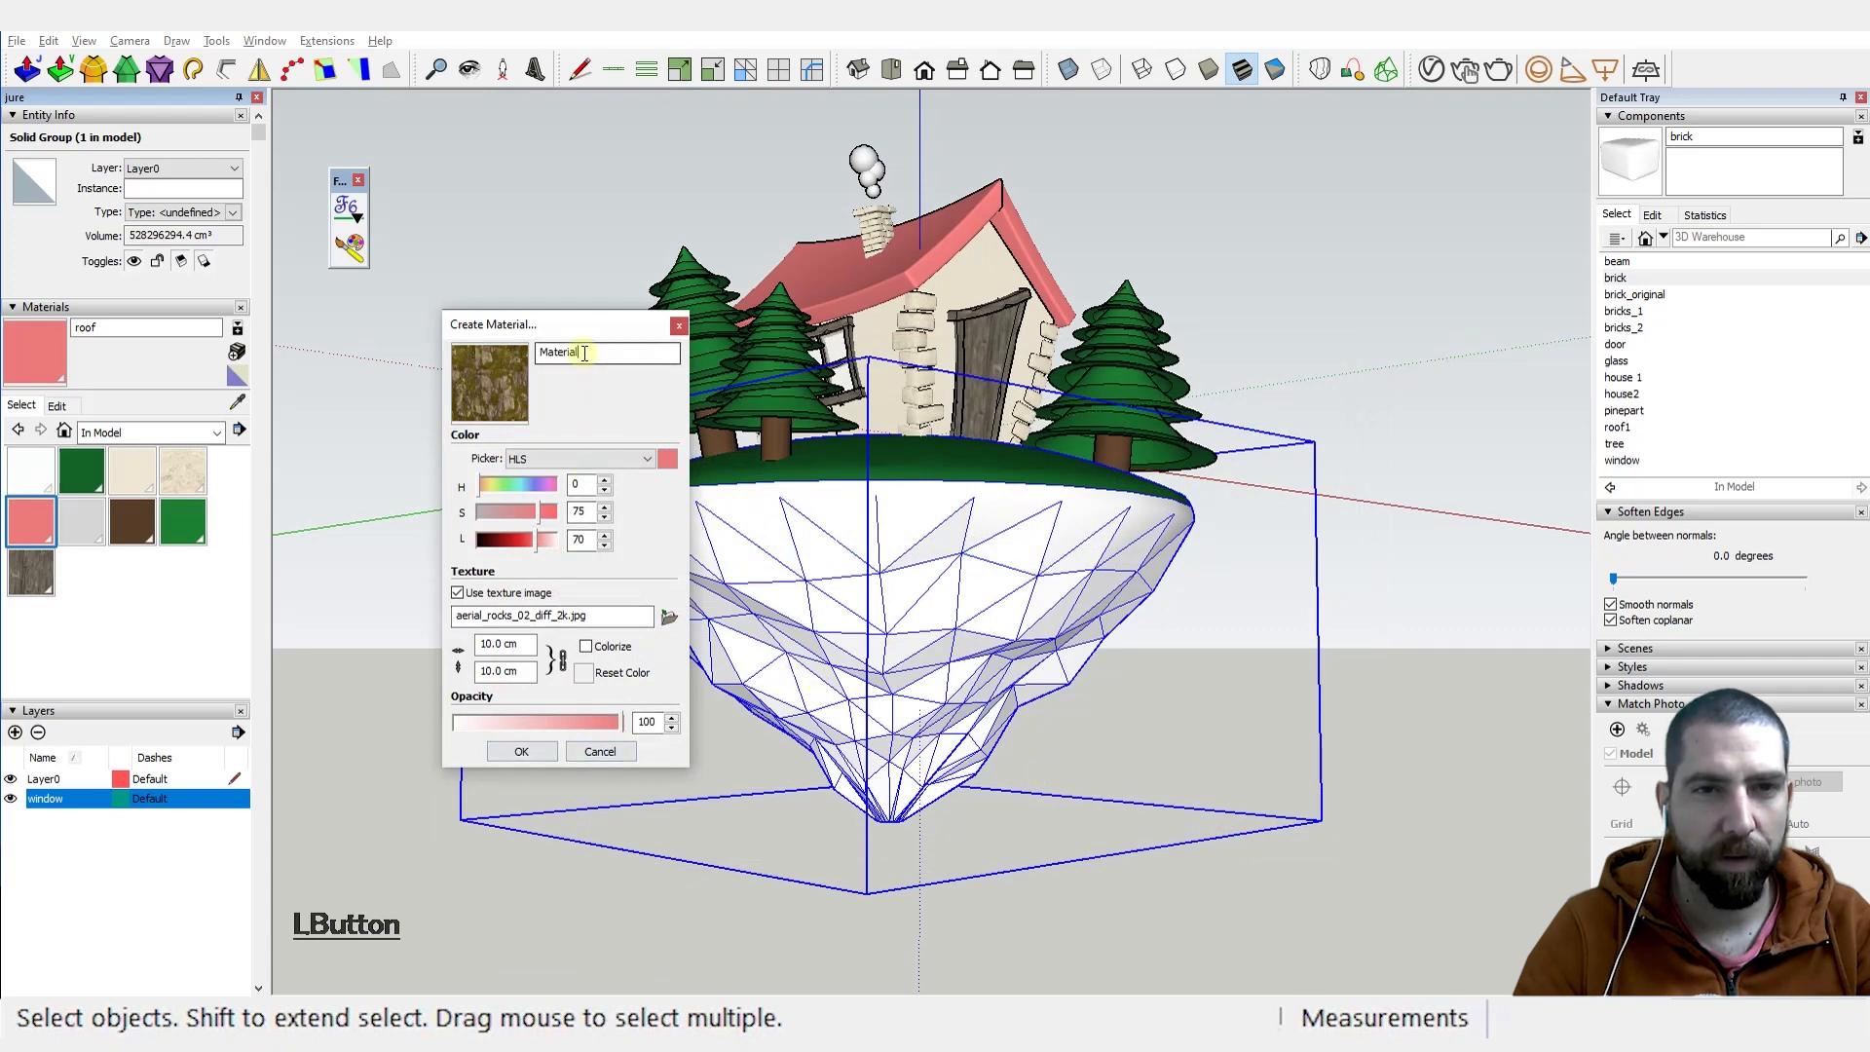
text(ground)
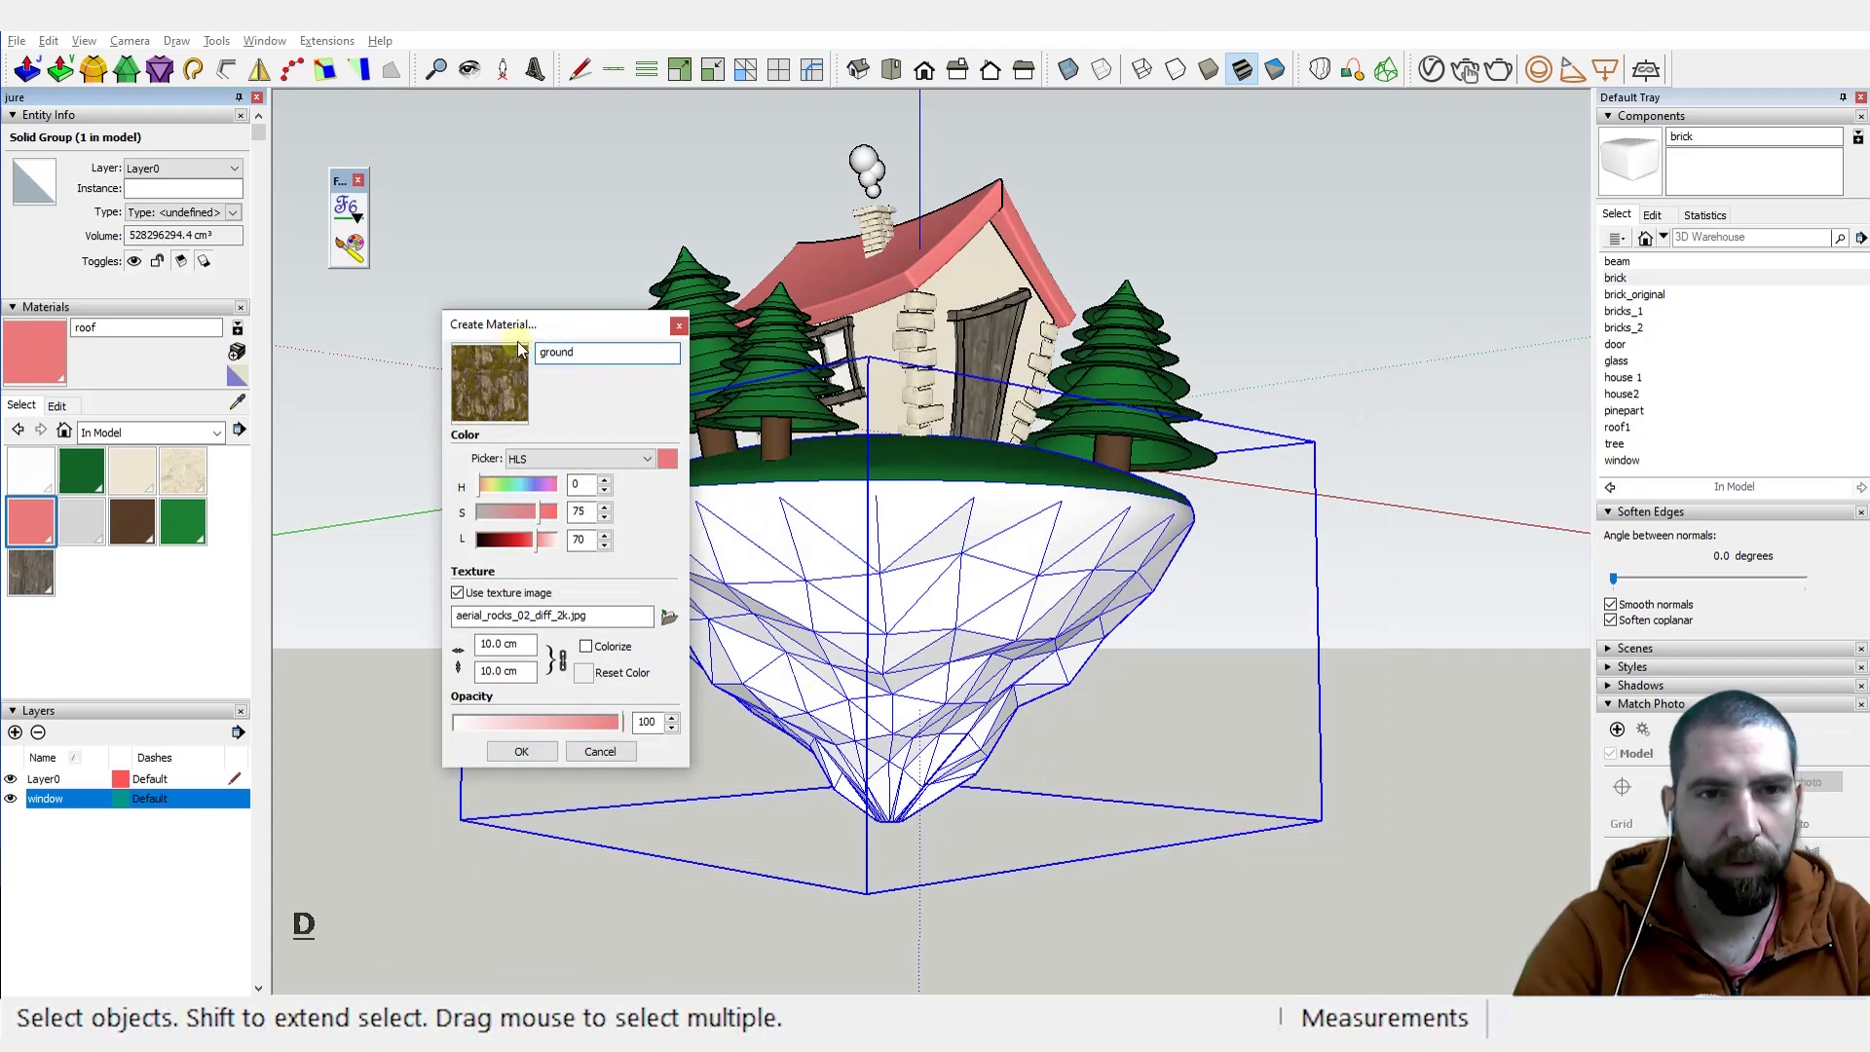
key(Return)
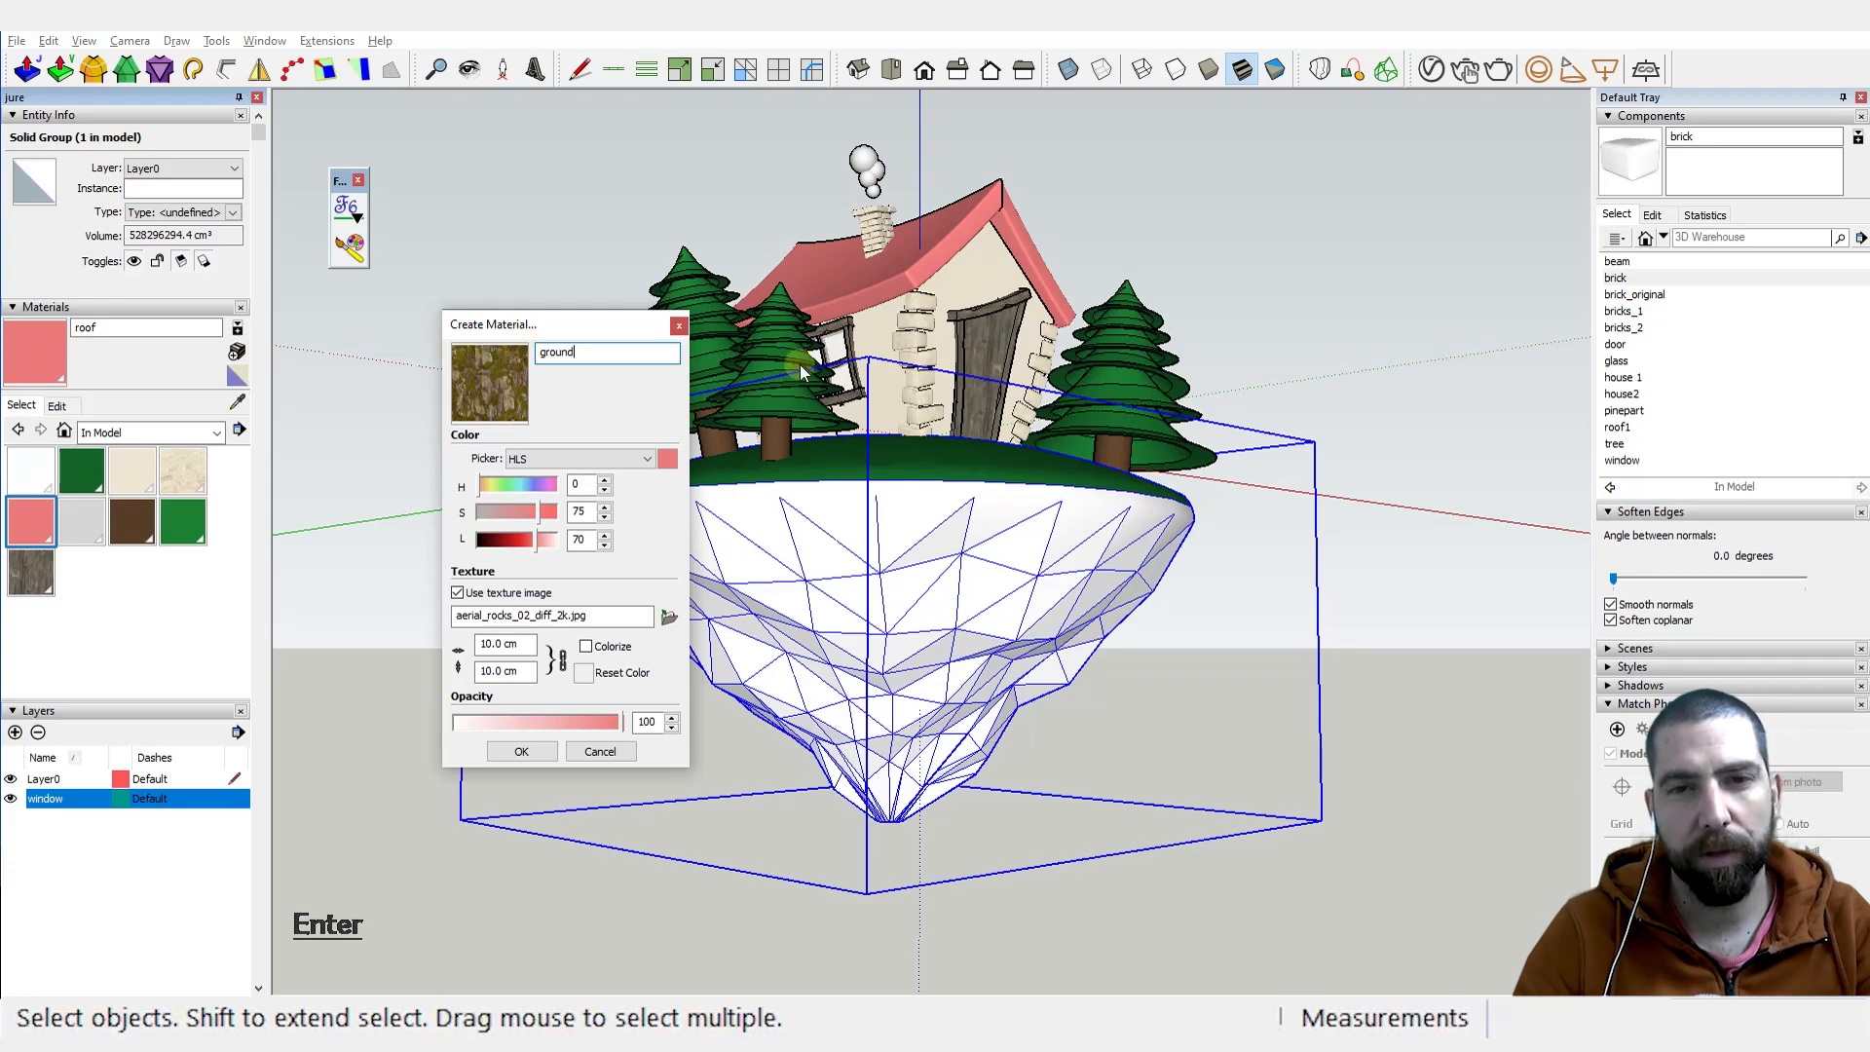
click(897, 526)
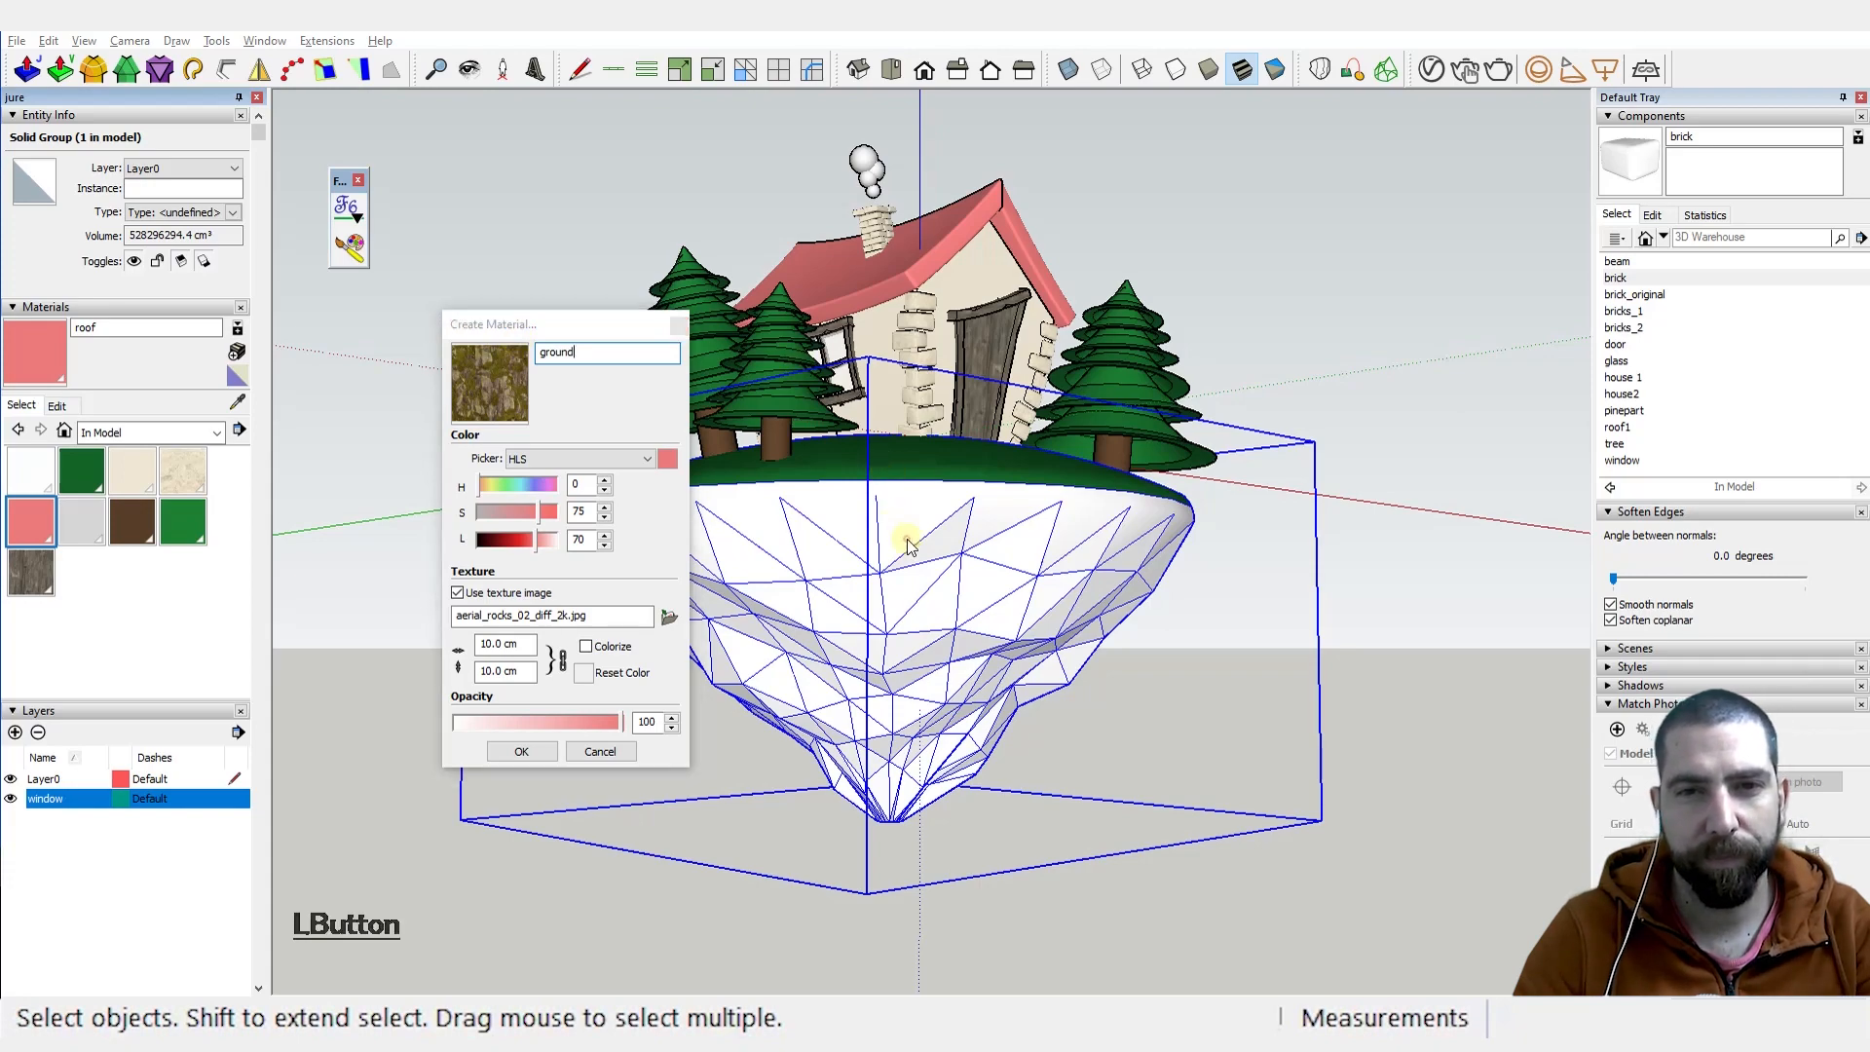
click(523, 747)
Step: Inside the island group, select the faceted lower body and soften its edges to about 71 degrees with smooth normals
middle_drag(869, 605, 1086, 649)
triple_click(921, 591)
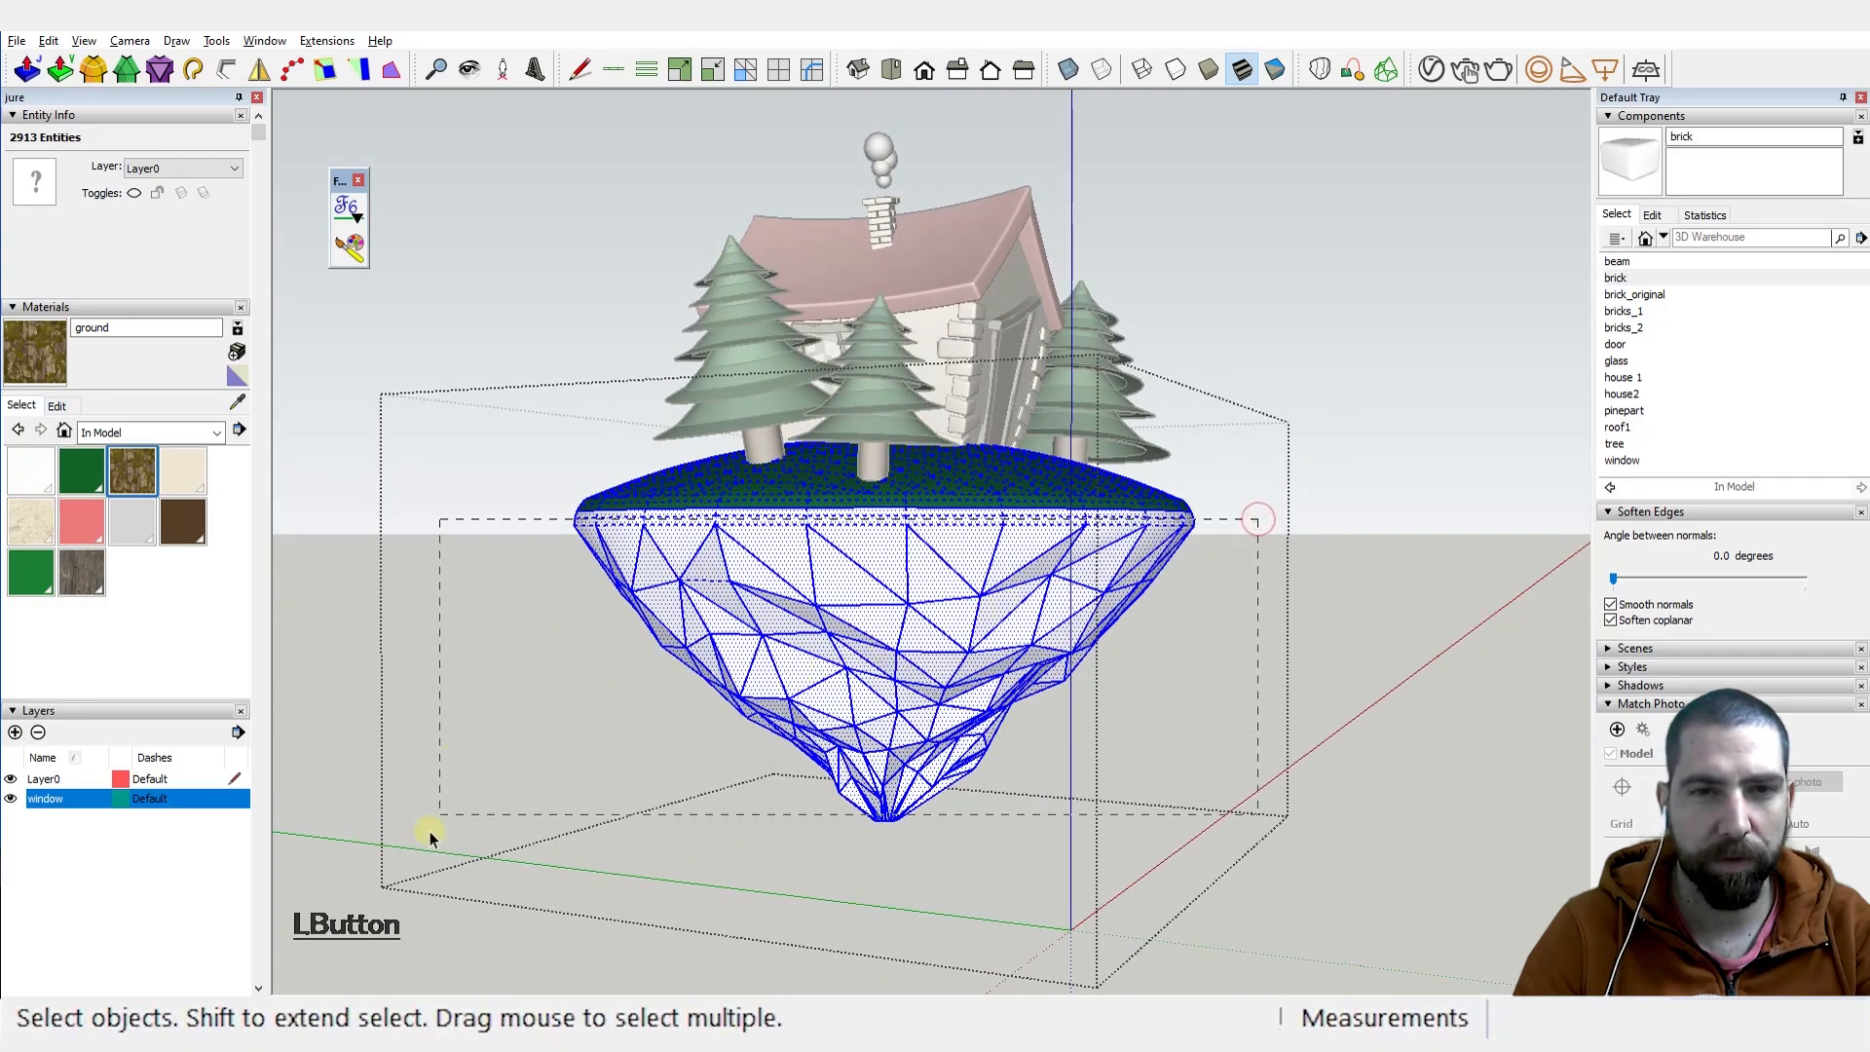
drag(429, 838, 433, 839)
middle_drag(750, 696, 1383, 628)
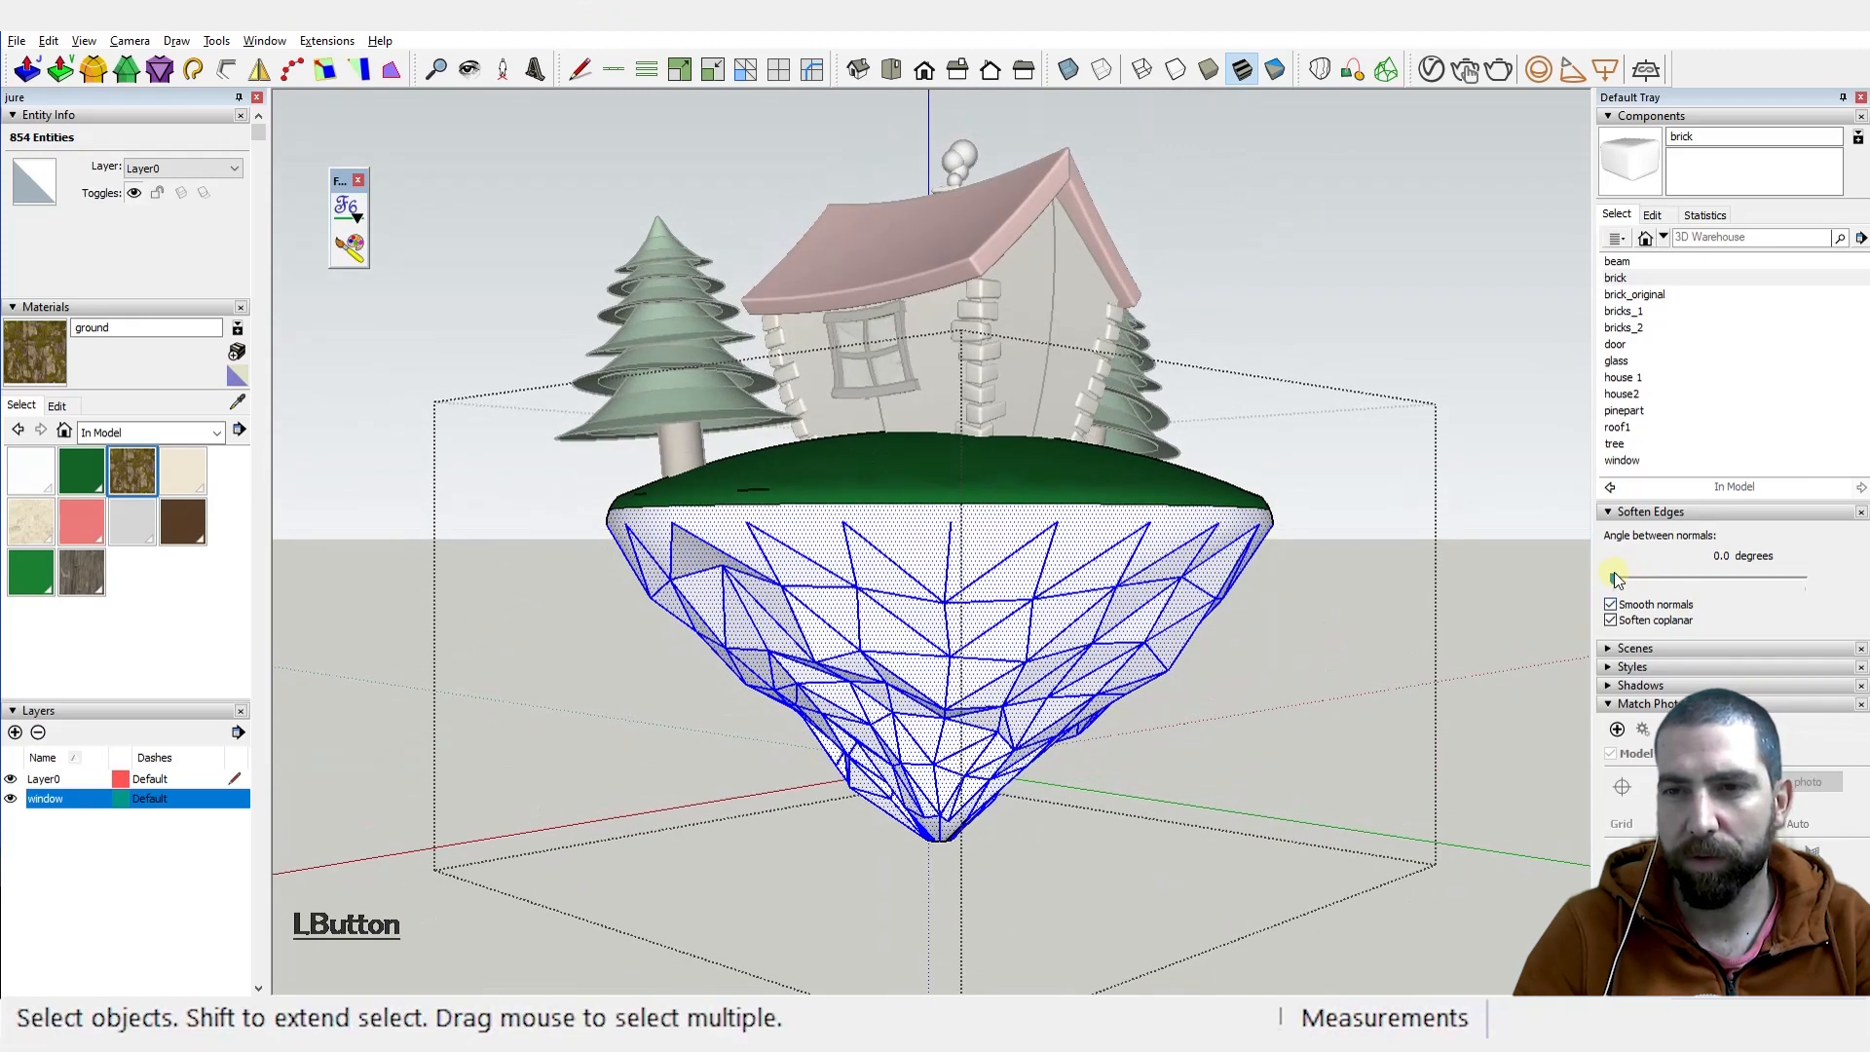
drag(1615, 577, 1672, 585)
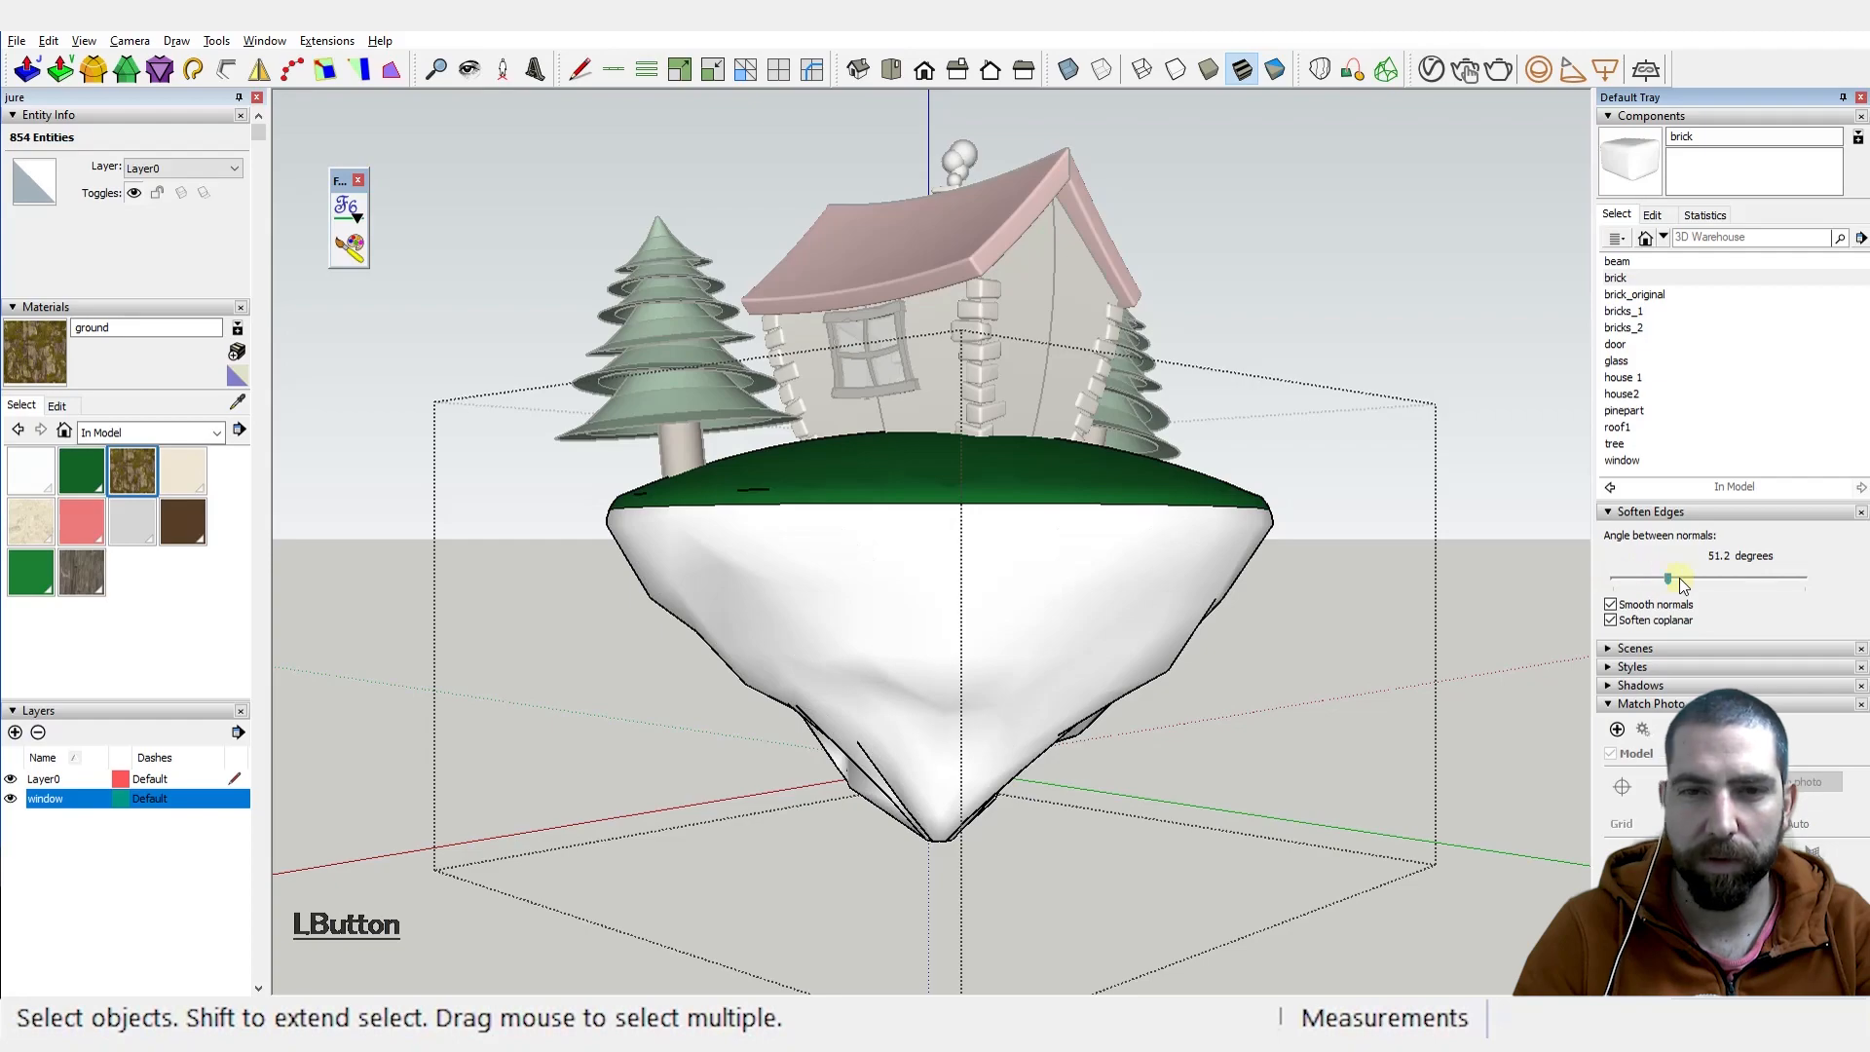
Step: Select the remaining hard edges around the island's lower tip and soften them to about 145 degrees
middle_drag(1186, 638, 1043, 556)
click(1053, 580)
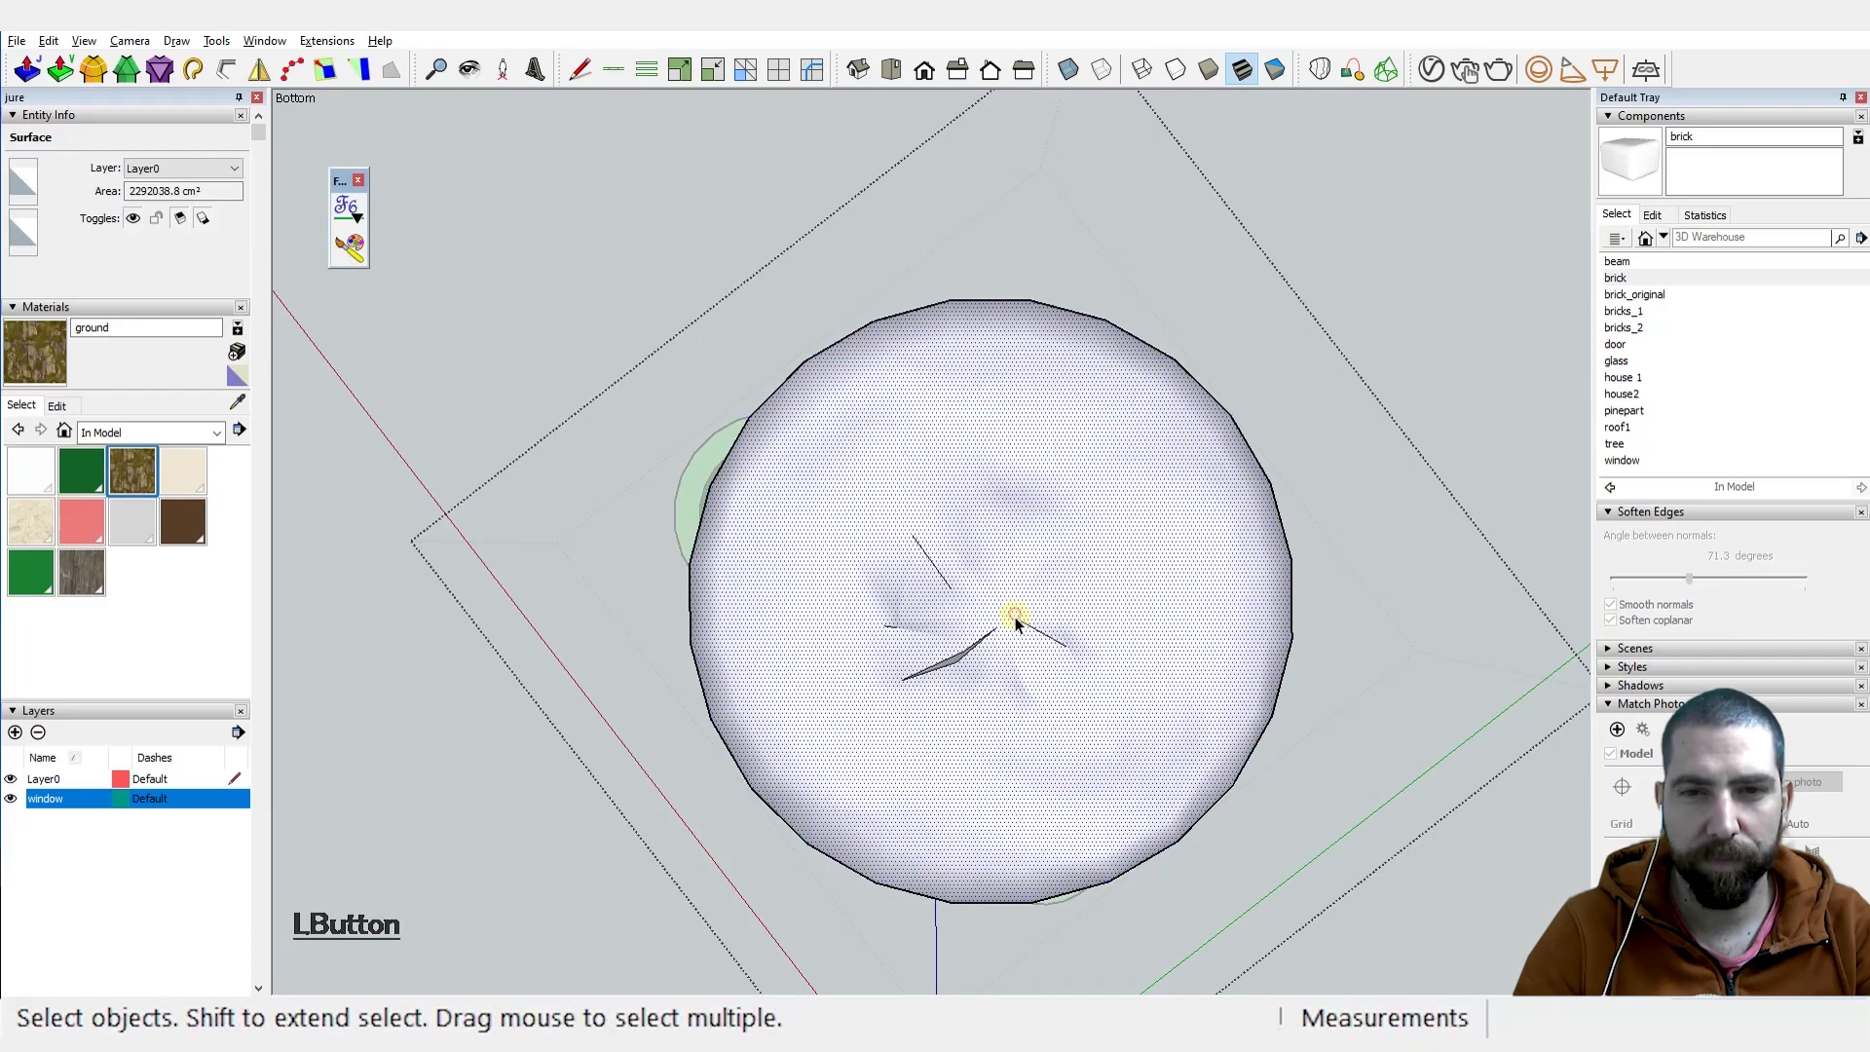
scroll(1003, 648, up, 3)
click(930, 681)
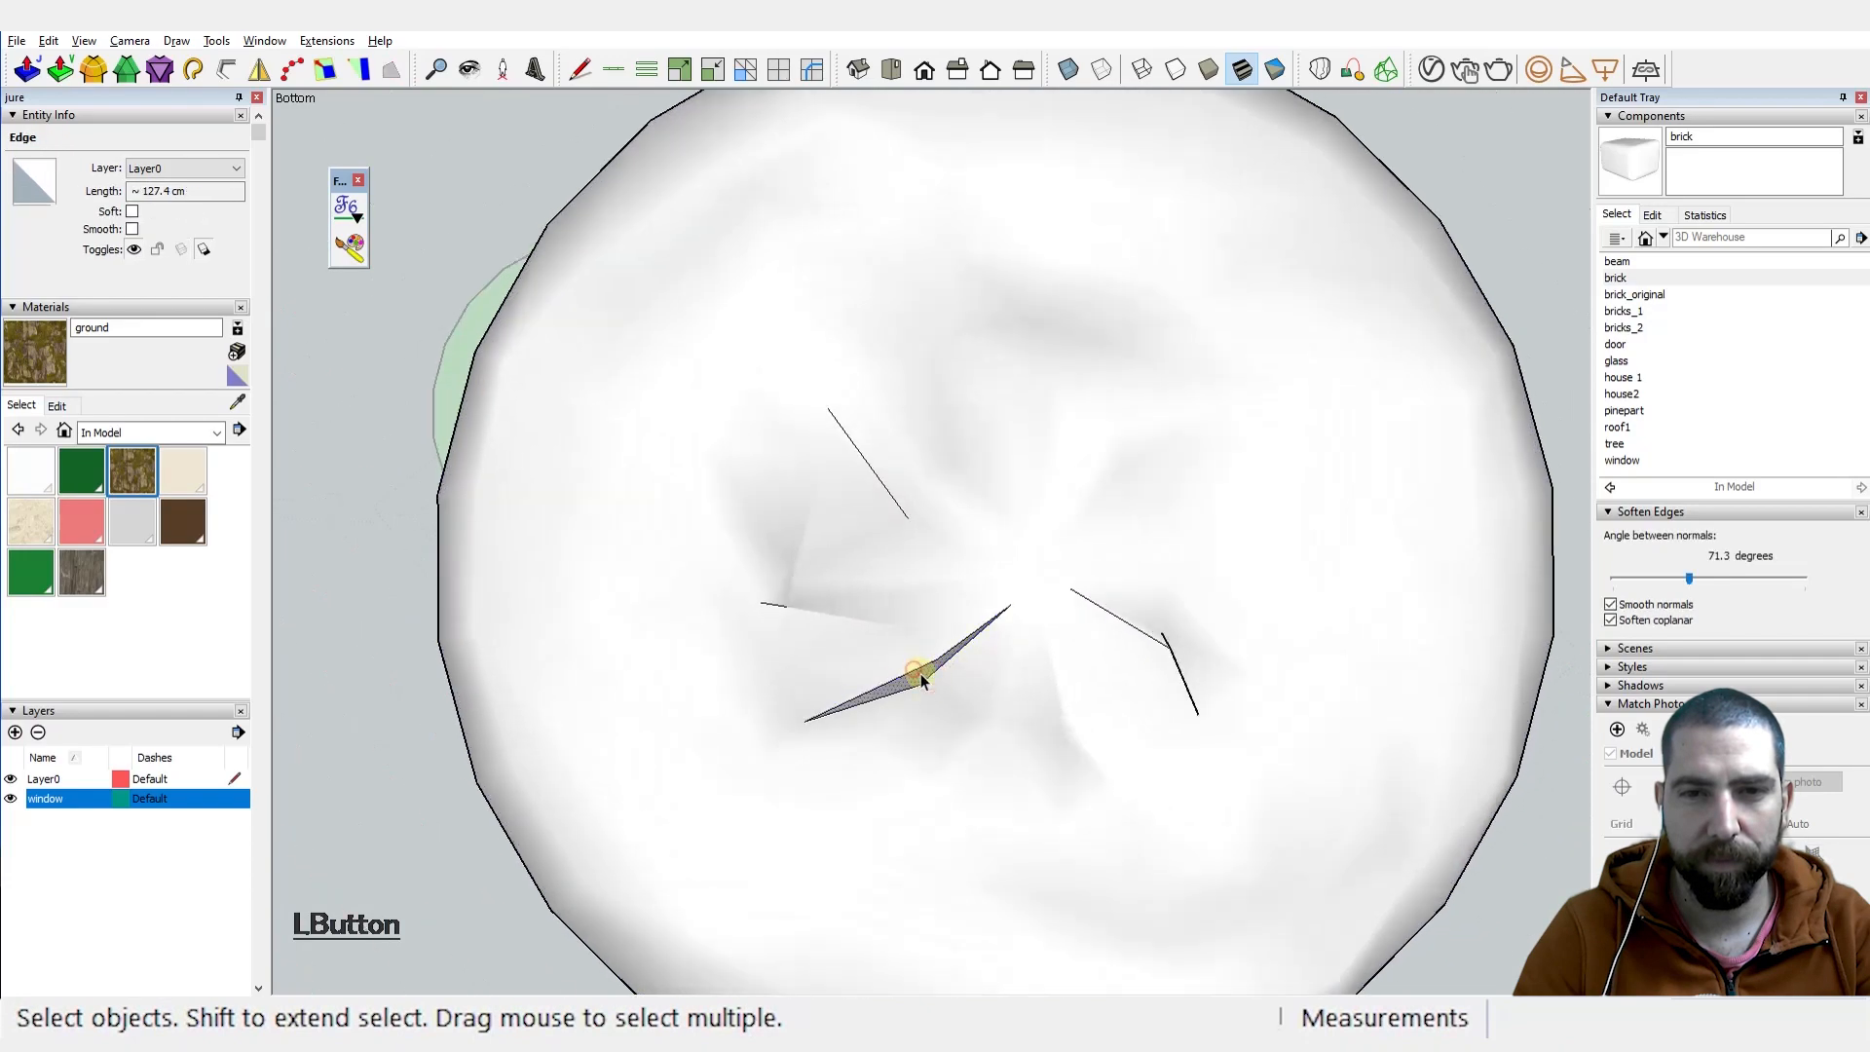
triple_click(919, 670)
middle_drag(1003, 608, 1071, 759)
scroll(1043, 626, down, 5)
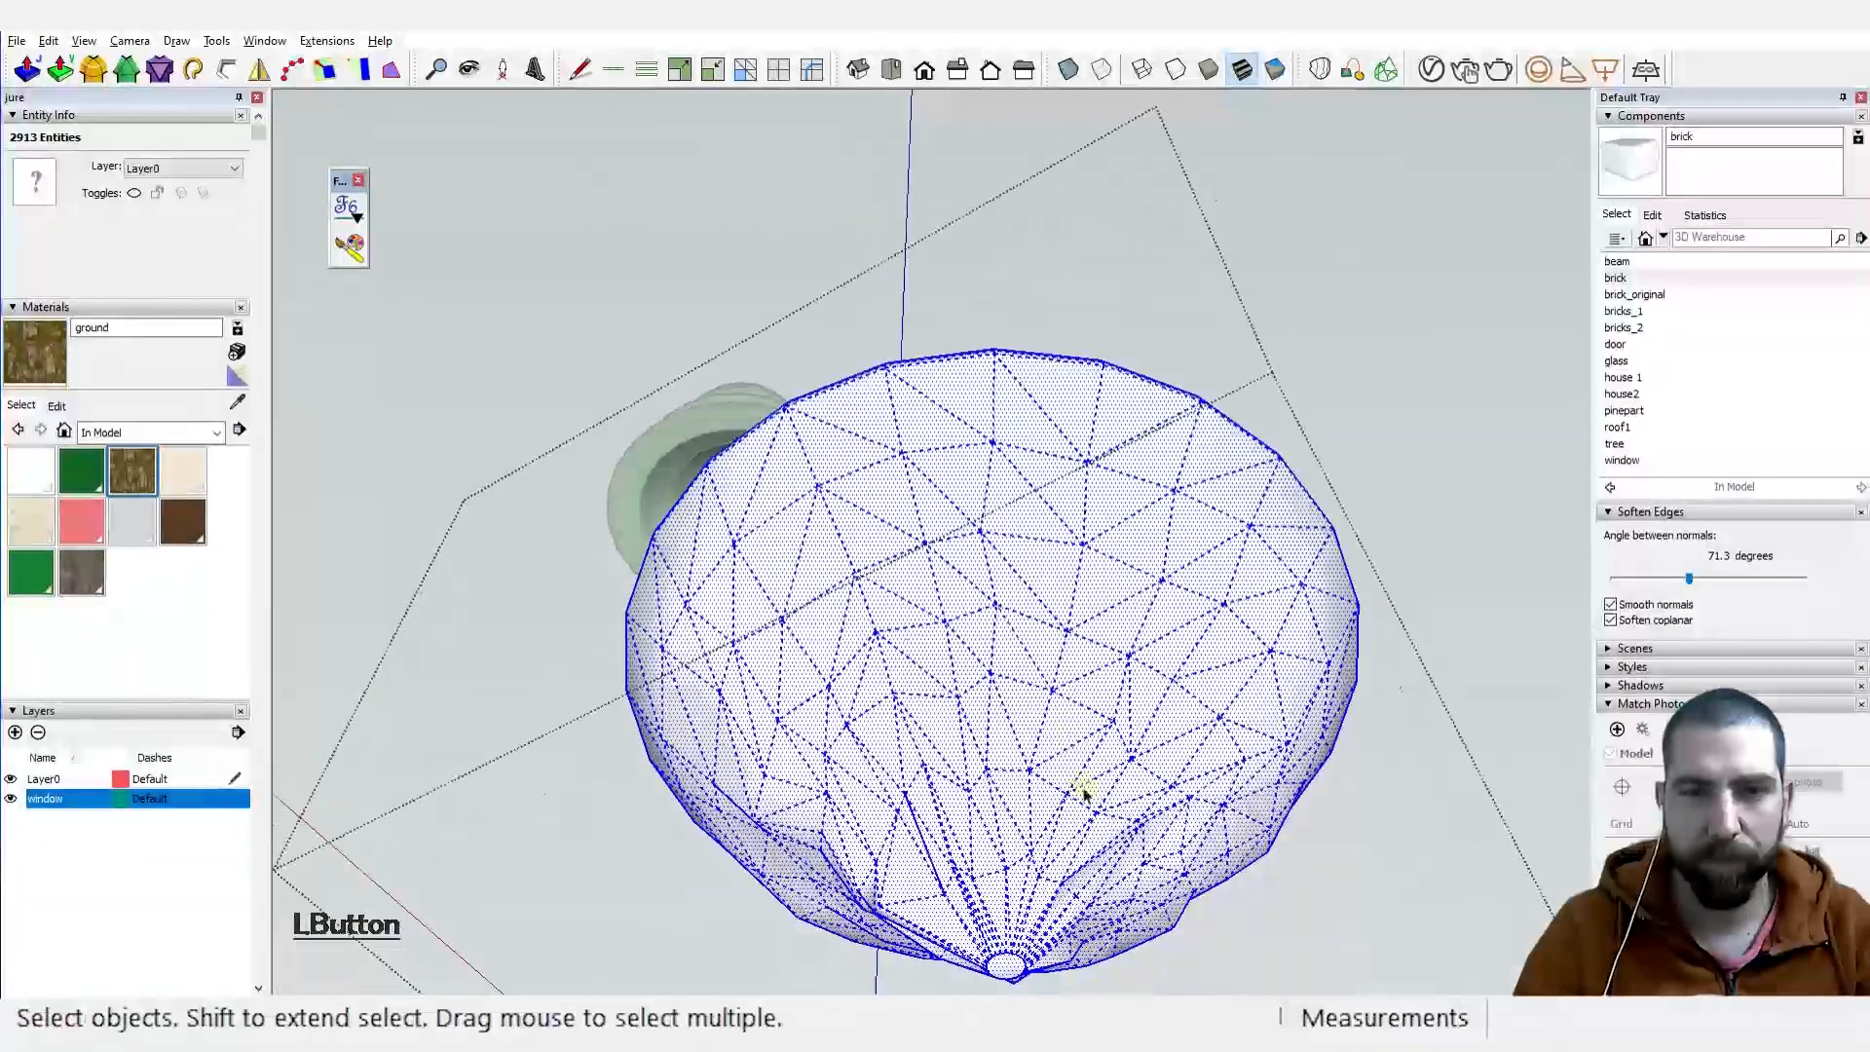
drag(804, 728, 1231, 947)
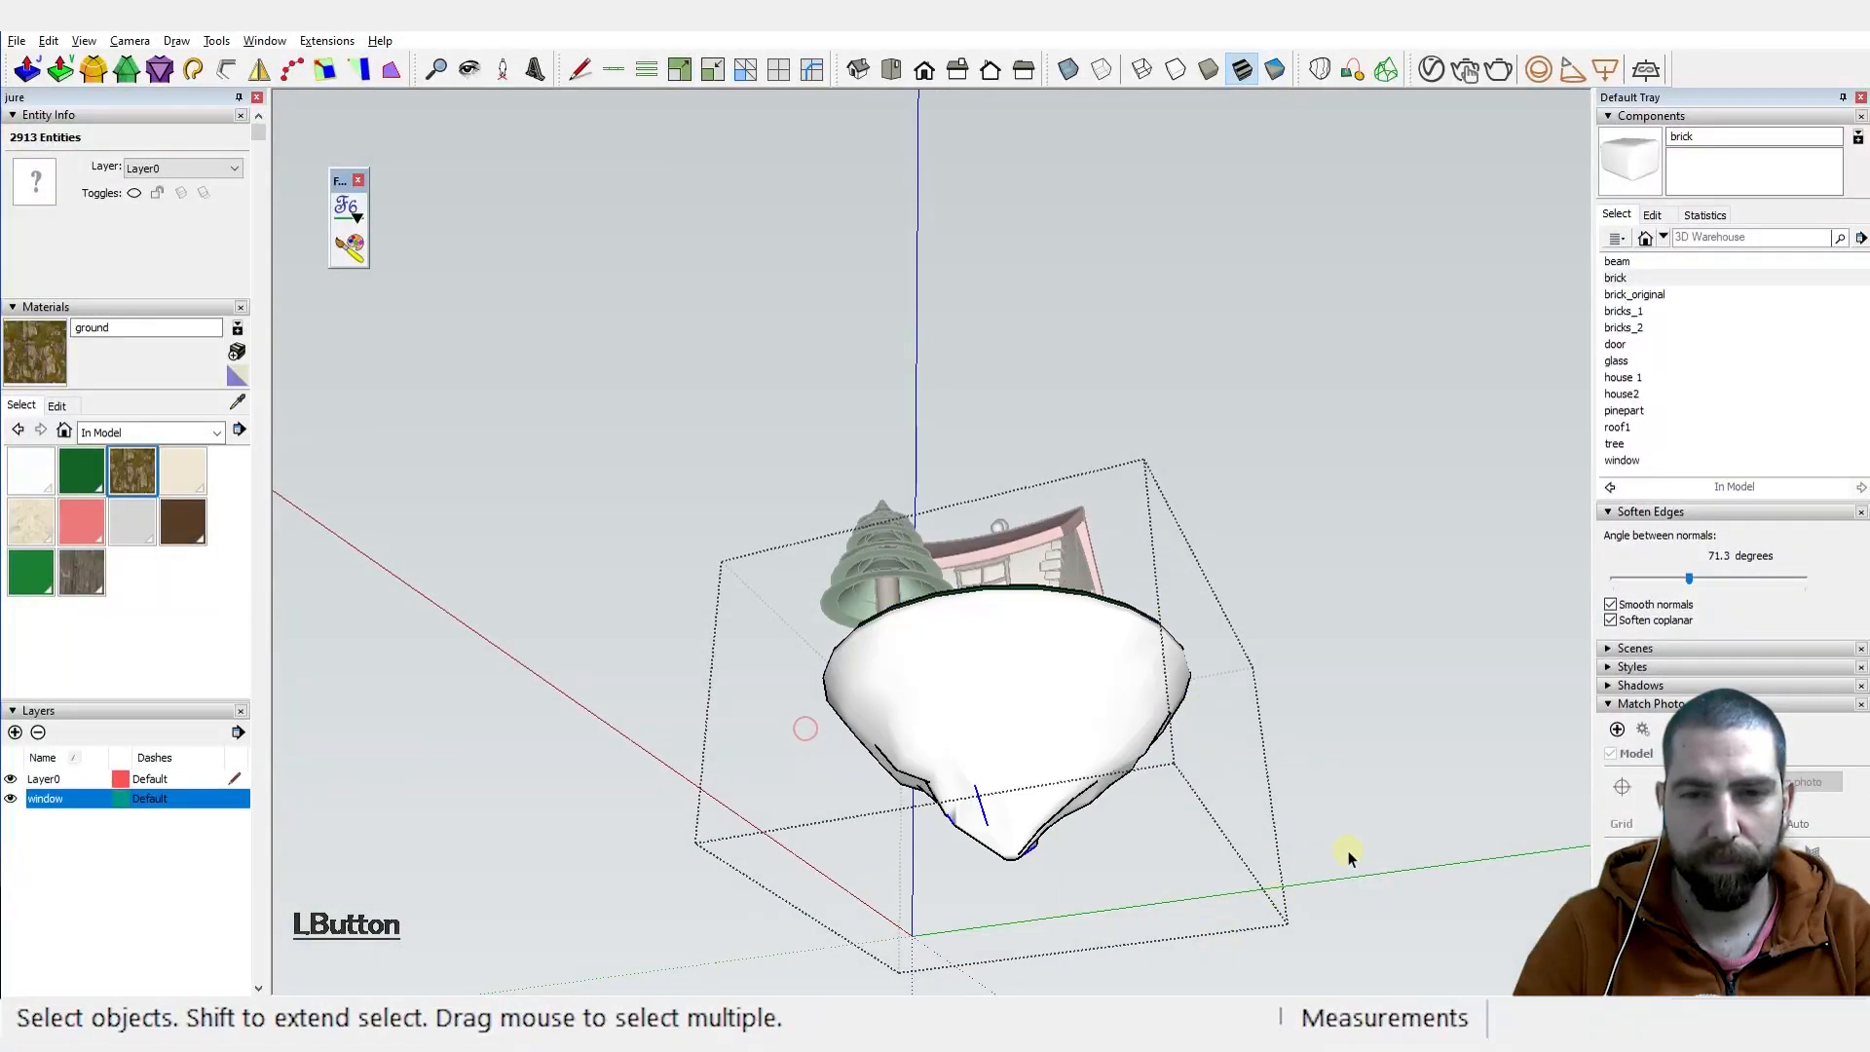
drag(1770, 596, 1768, 596)
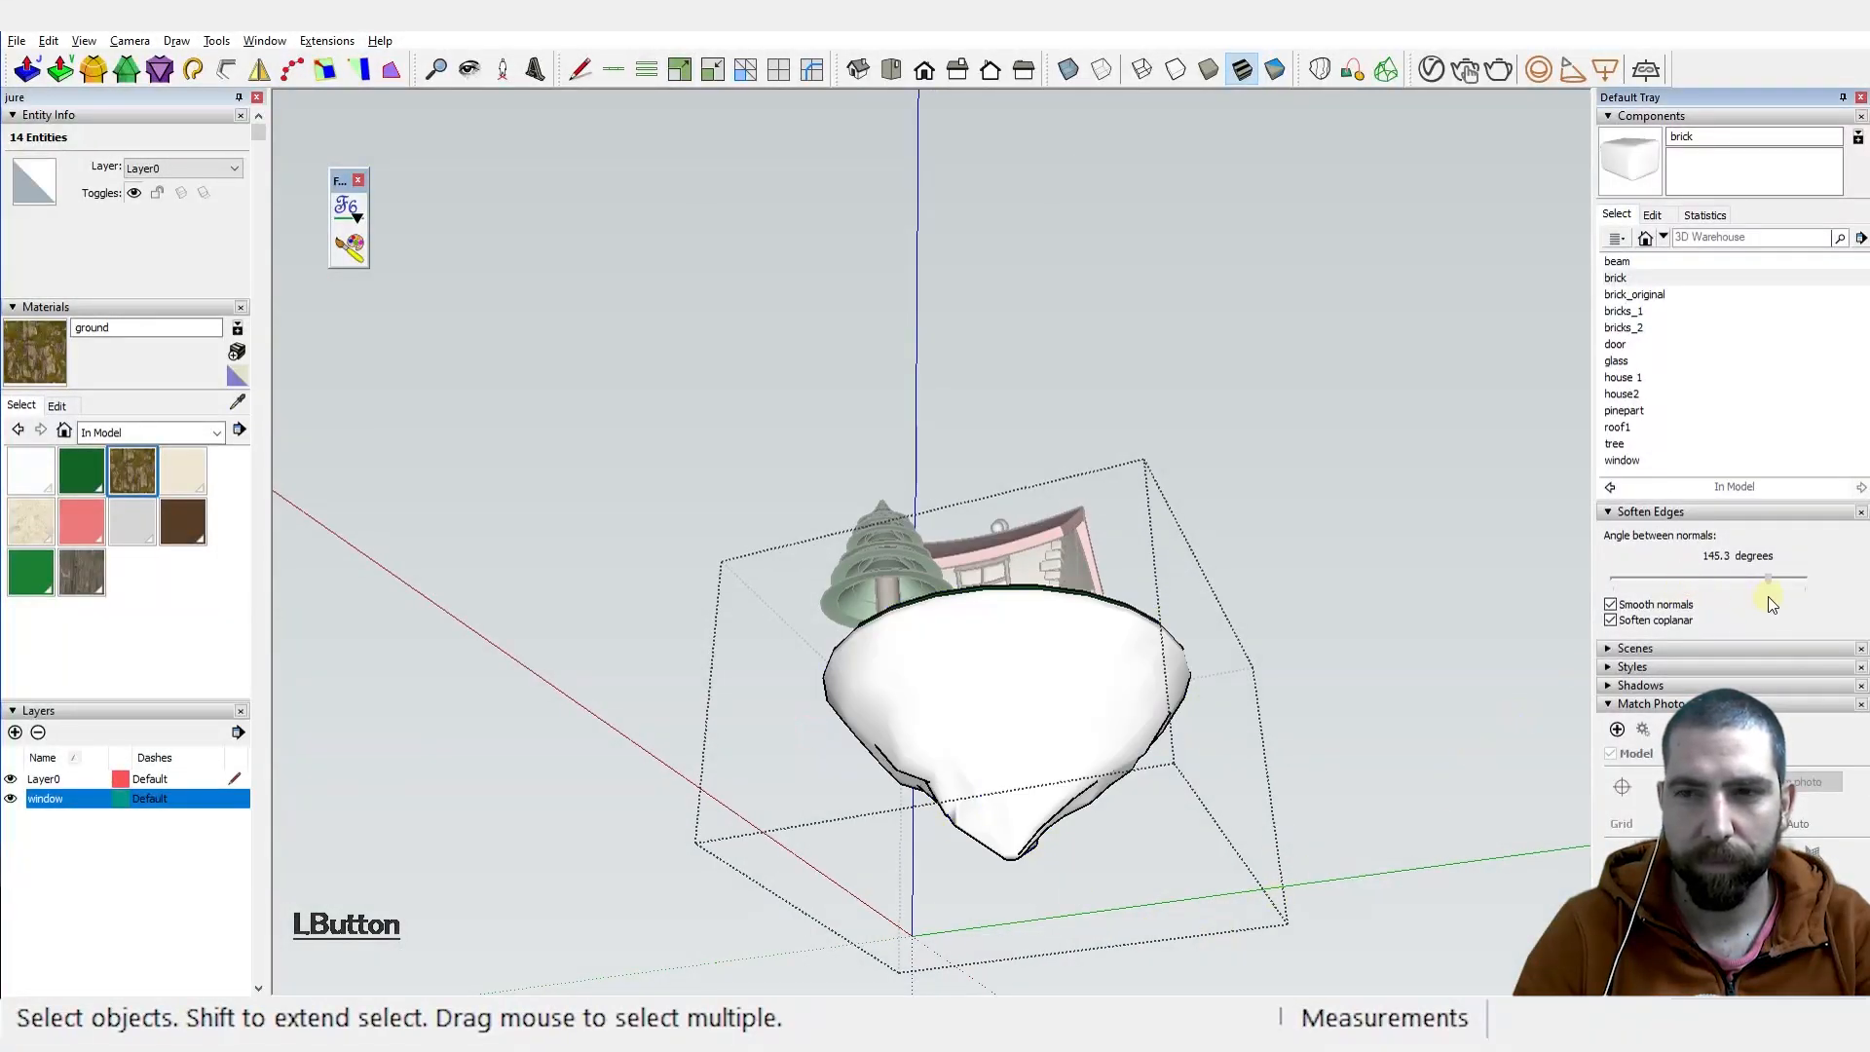
Step: Paint the island's smoothed surface with the ground material
click(1085, 806)
middle_drag(1023, 764, 829, 383)
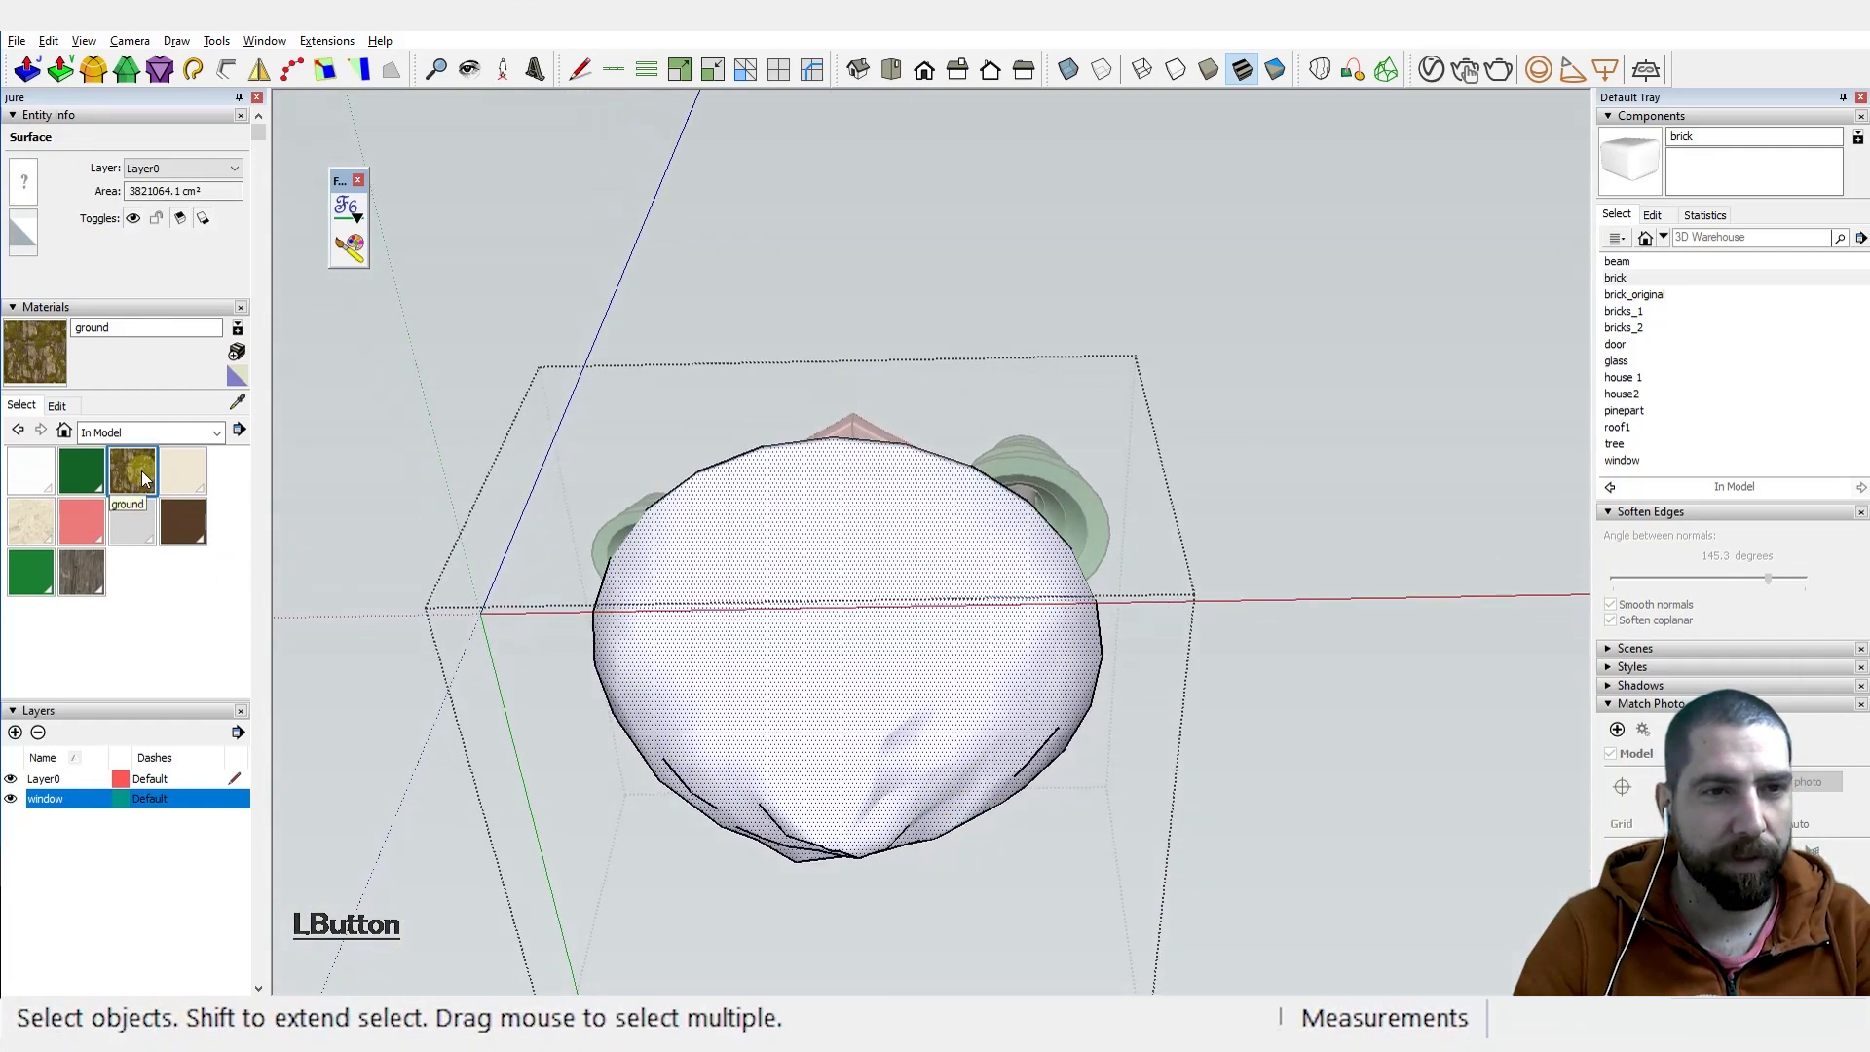
click(141, 479)
mouse_move(835, 676)
middle_down()
mouse_move(844, 601)
mouse_move(877, 574)
middle_up()
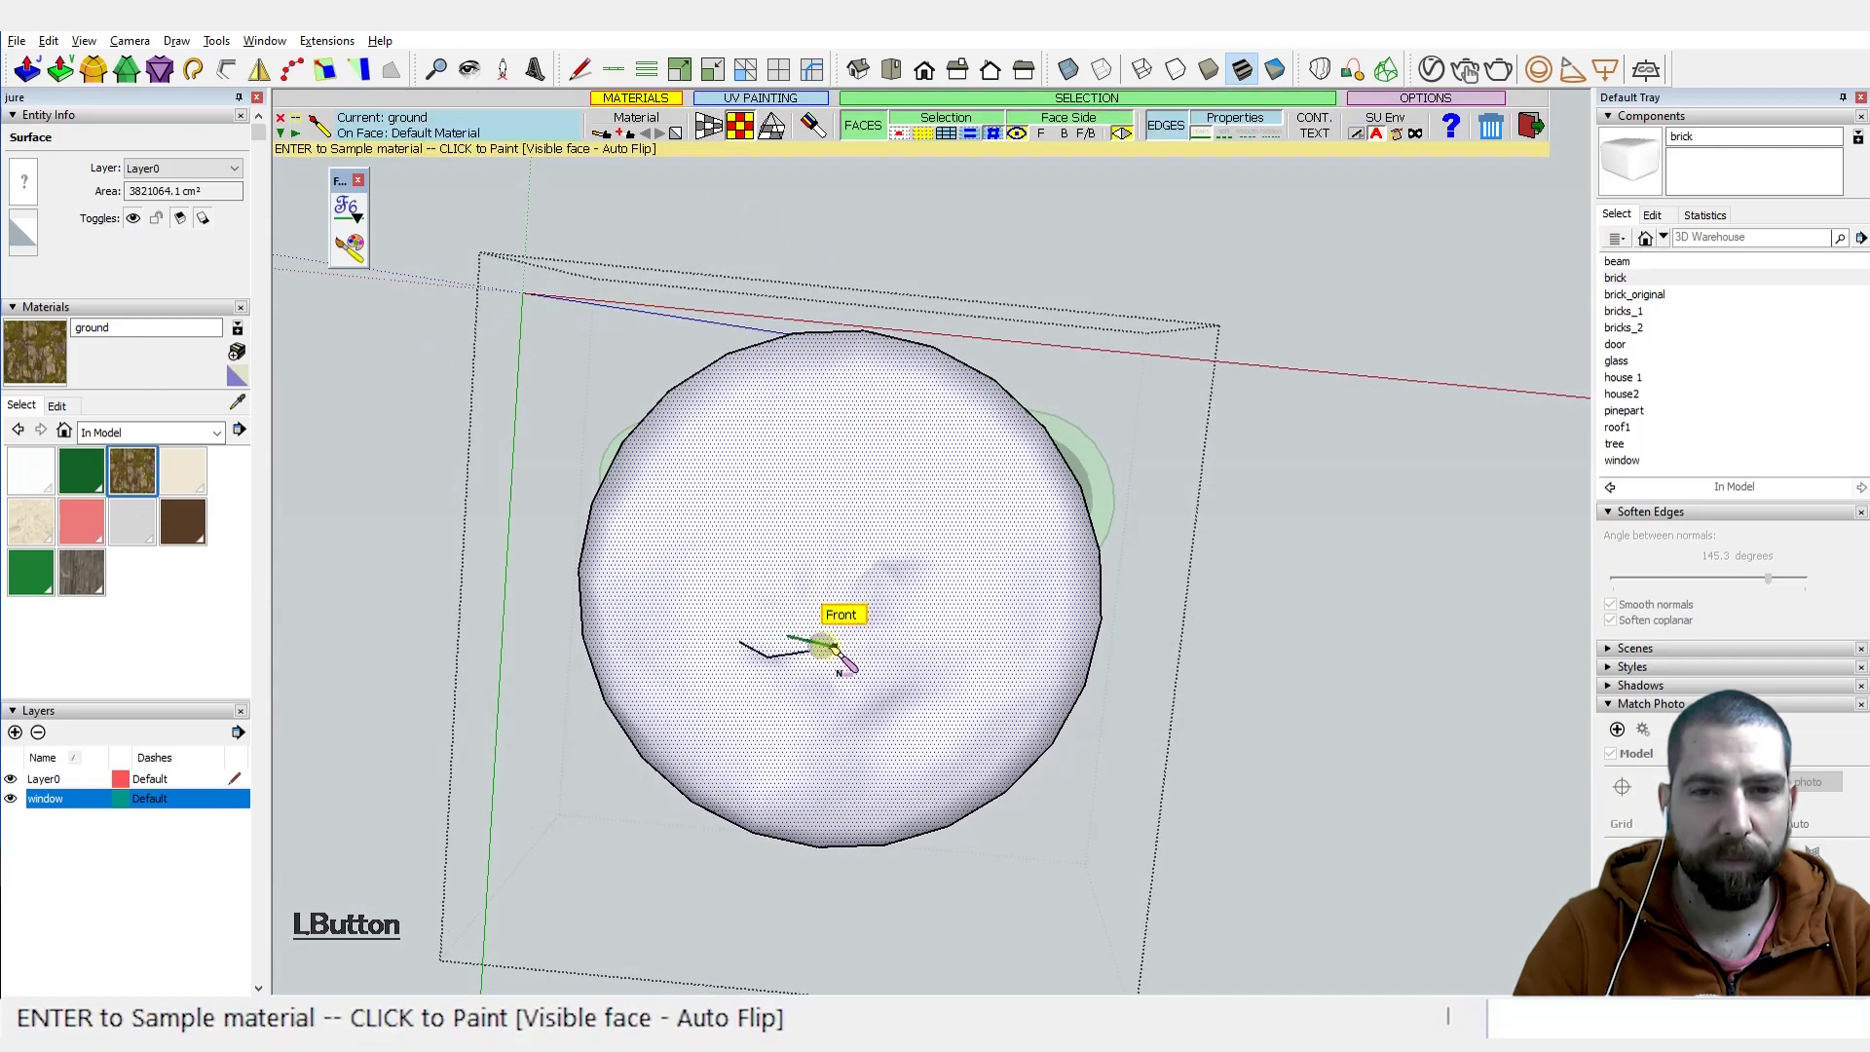
click(831, 666)
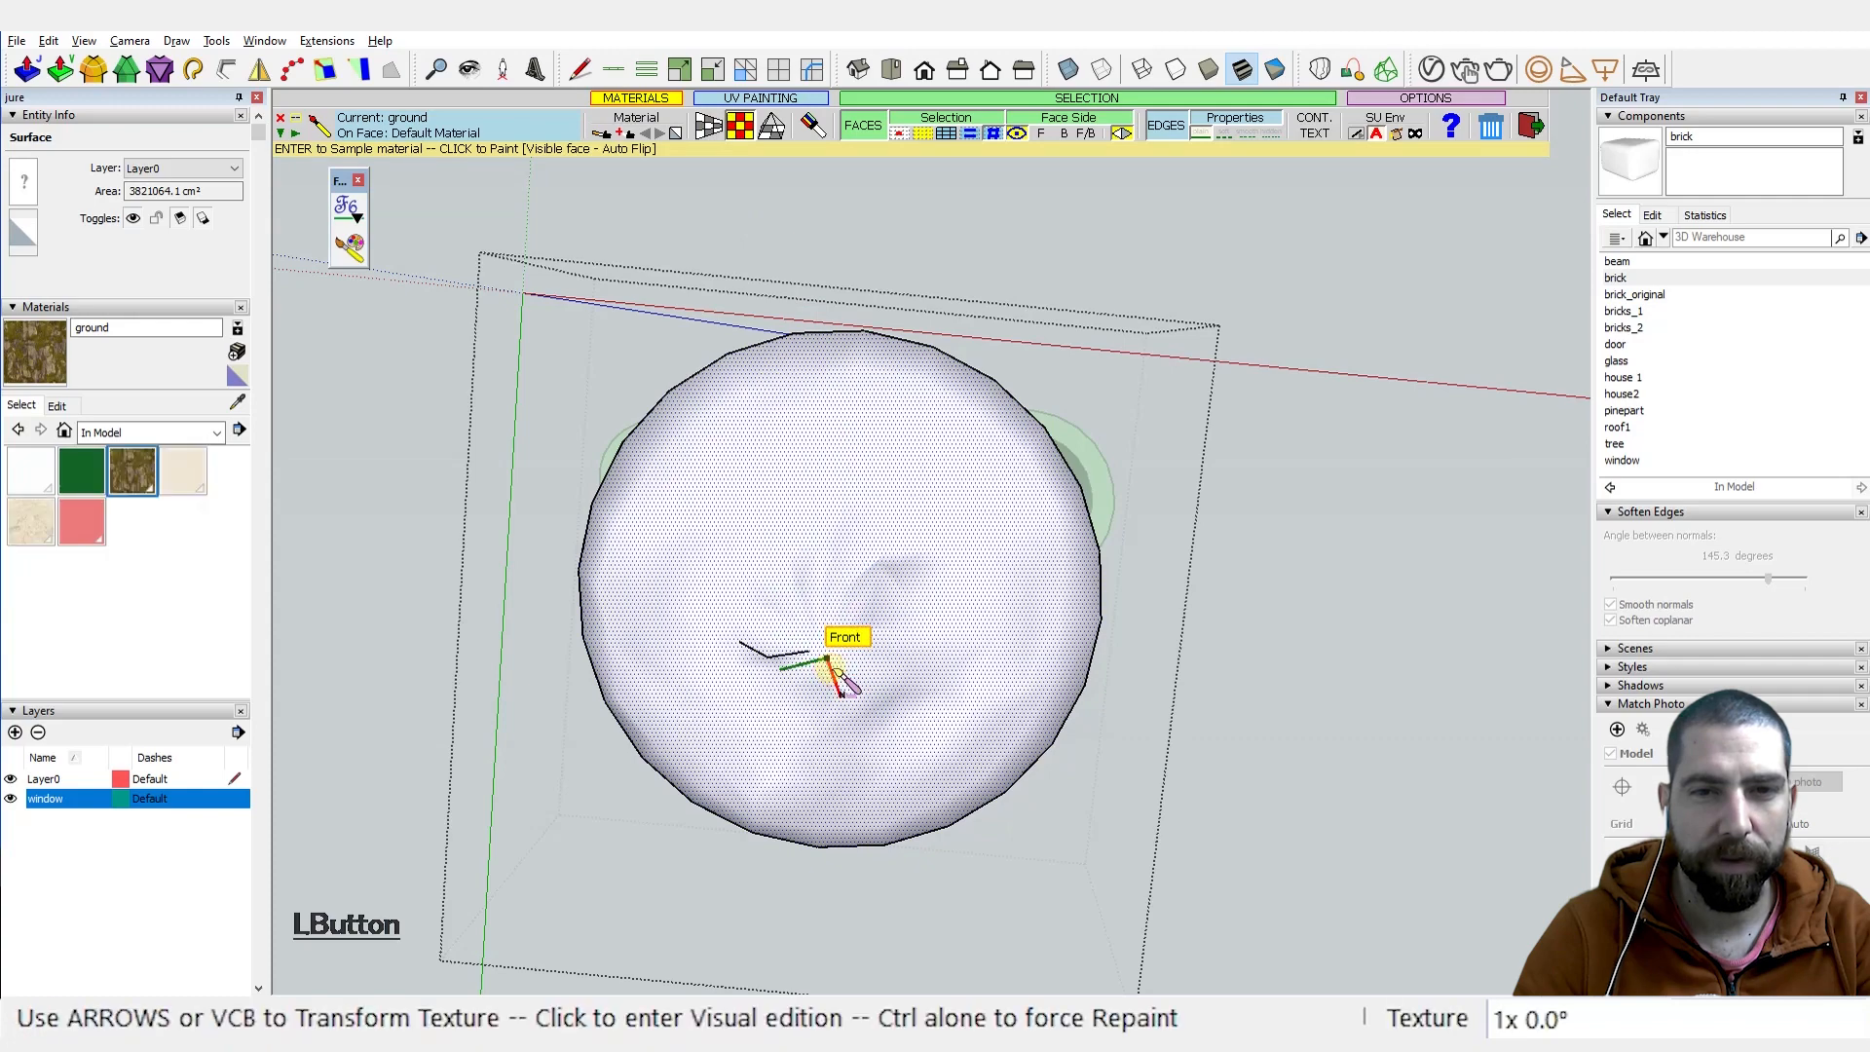
Step: Uniformly enlarge the ground texture on the island's surface to about 75x
scroll(909, 623, up, 8)
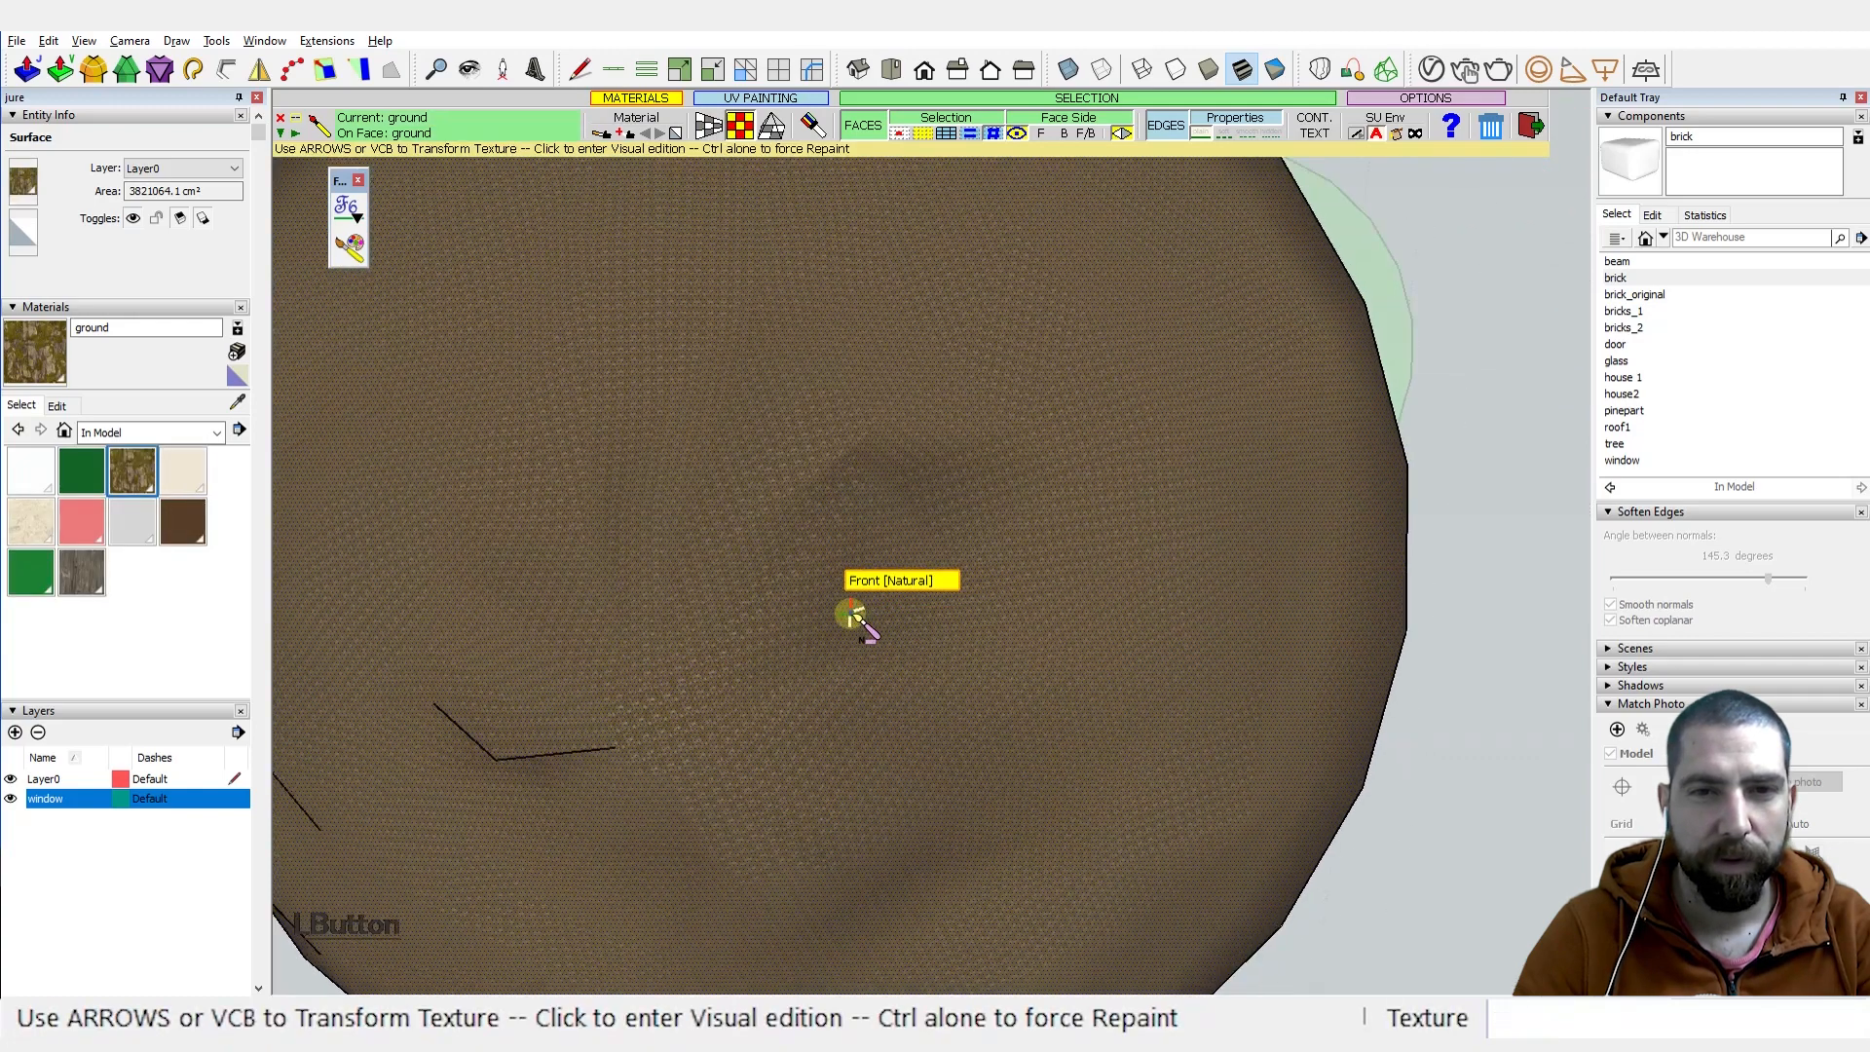
scroll(915, 521, down, 5)
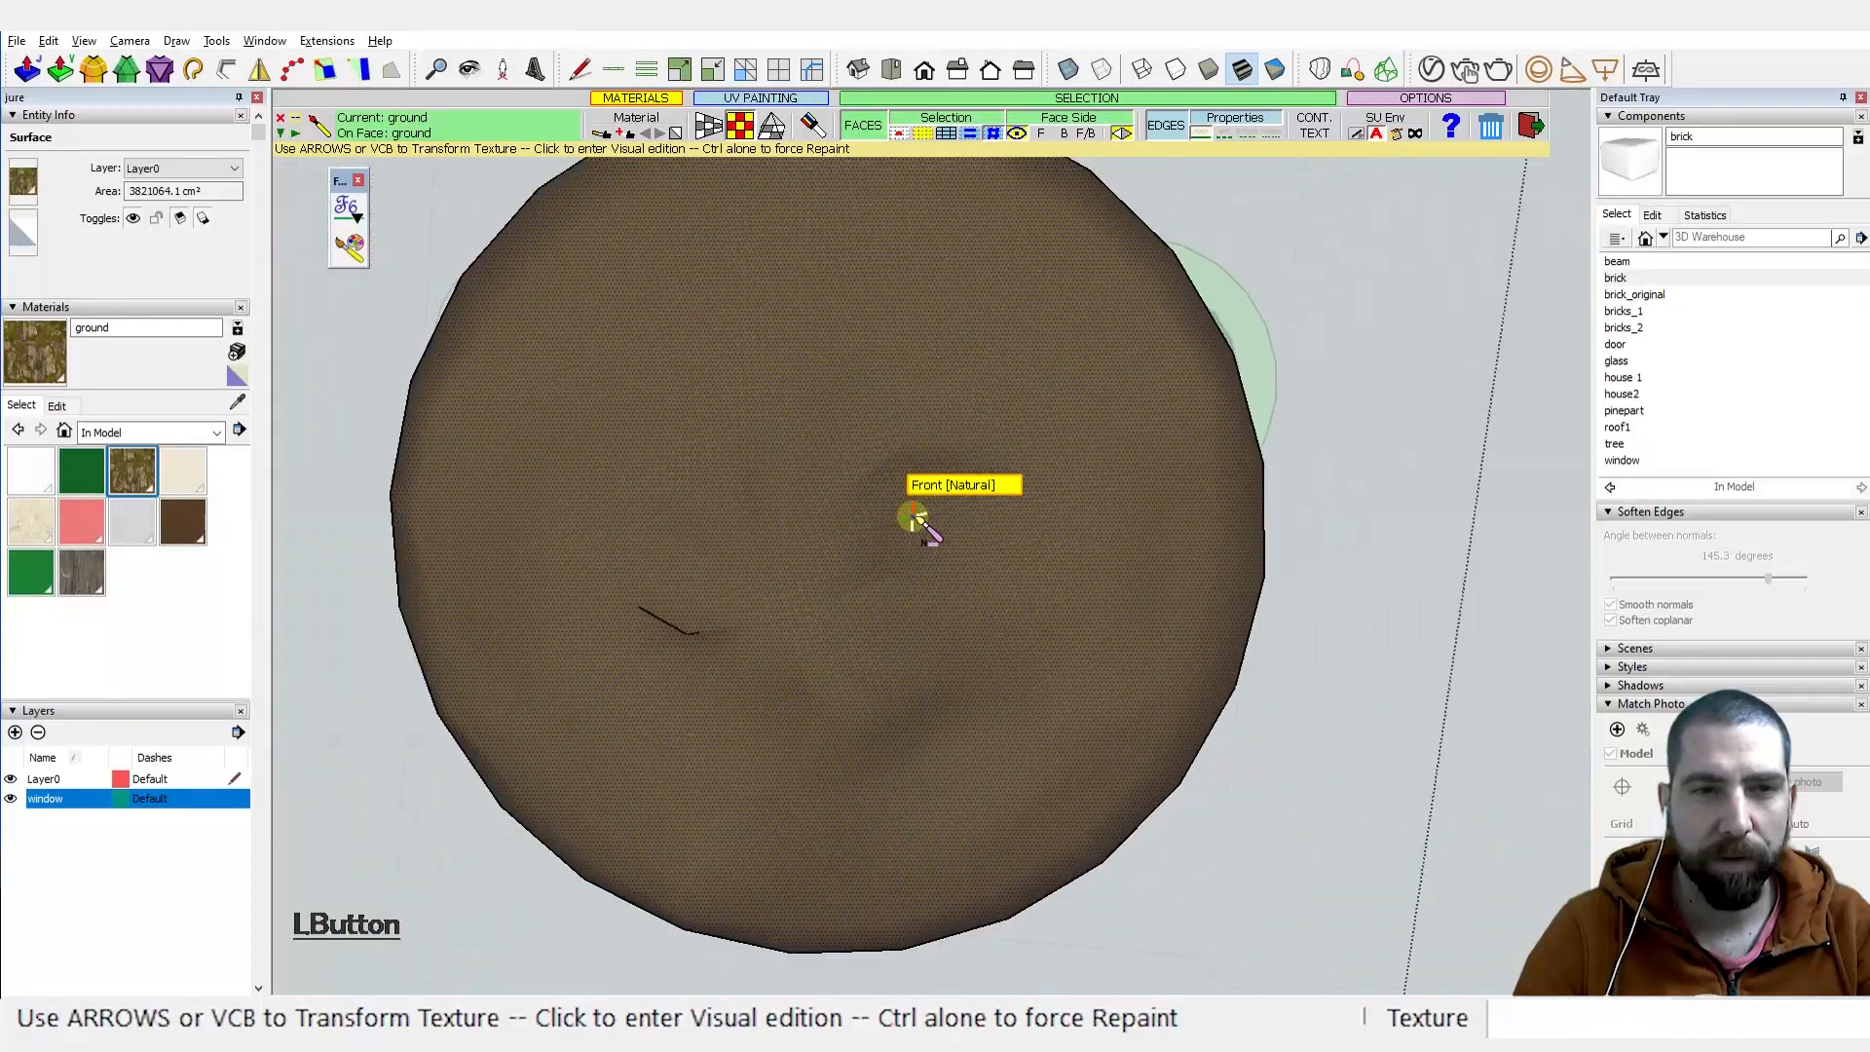
mouse_move(919, 522)
middle_down()
mouse_move(993, 617)
mouse_move(966, 664)
middle_up()
click(900, 606)
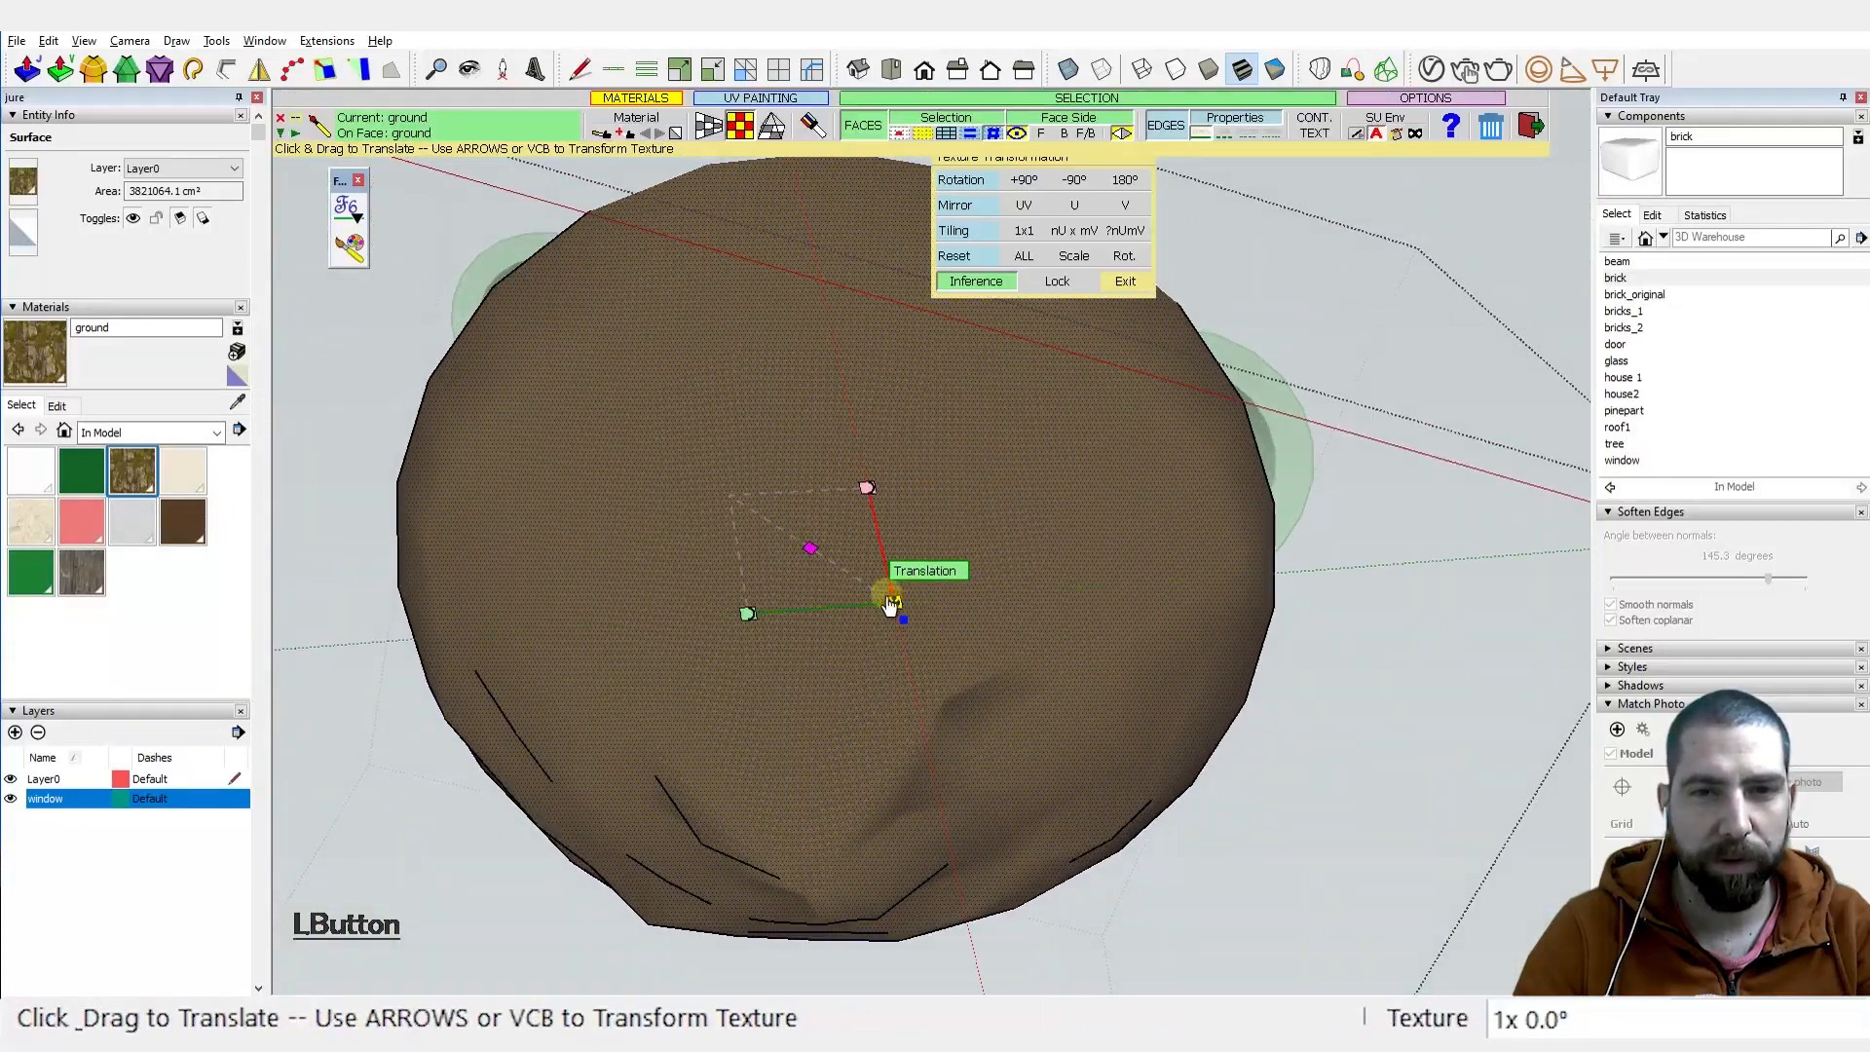
click(666, 472)
click(827, 584)
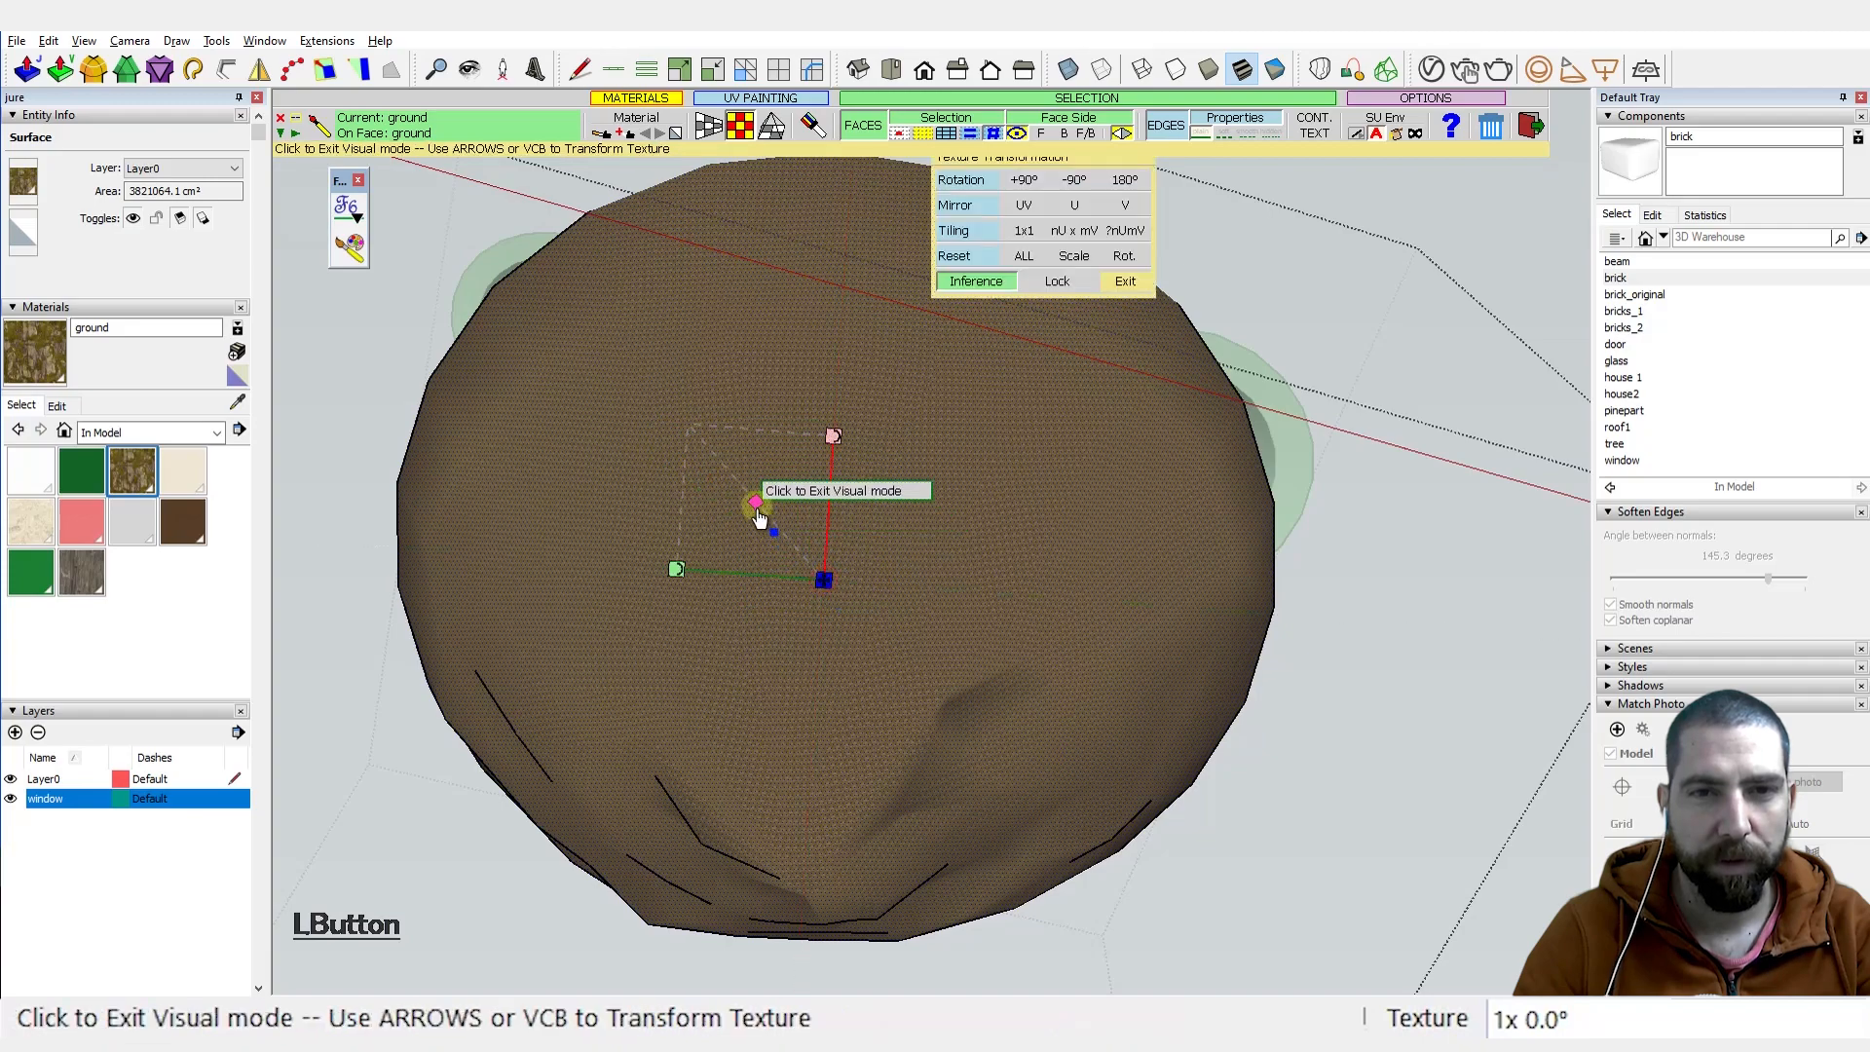
drag(757, 505, 531, 255)
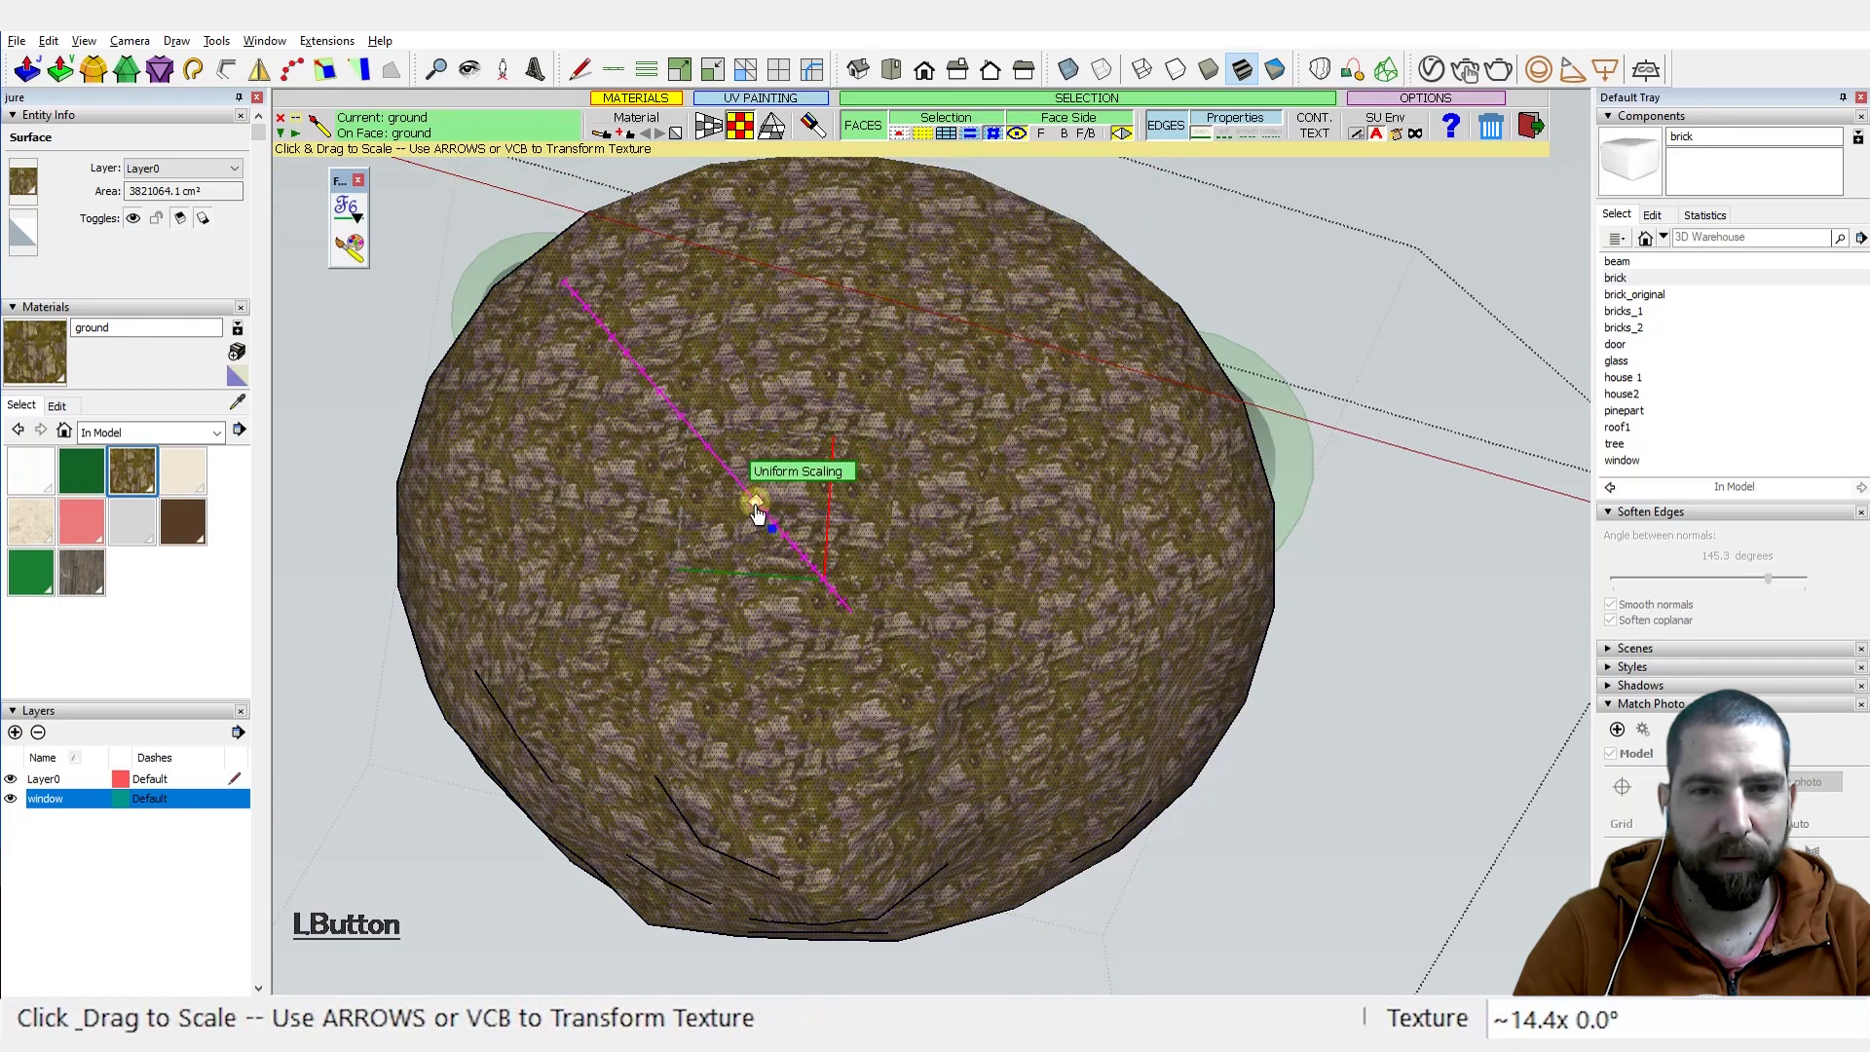
drag(760, 504, 621, 396)
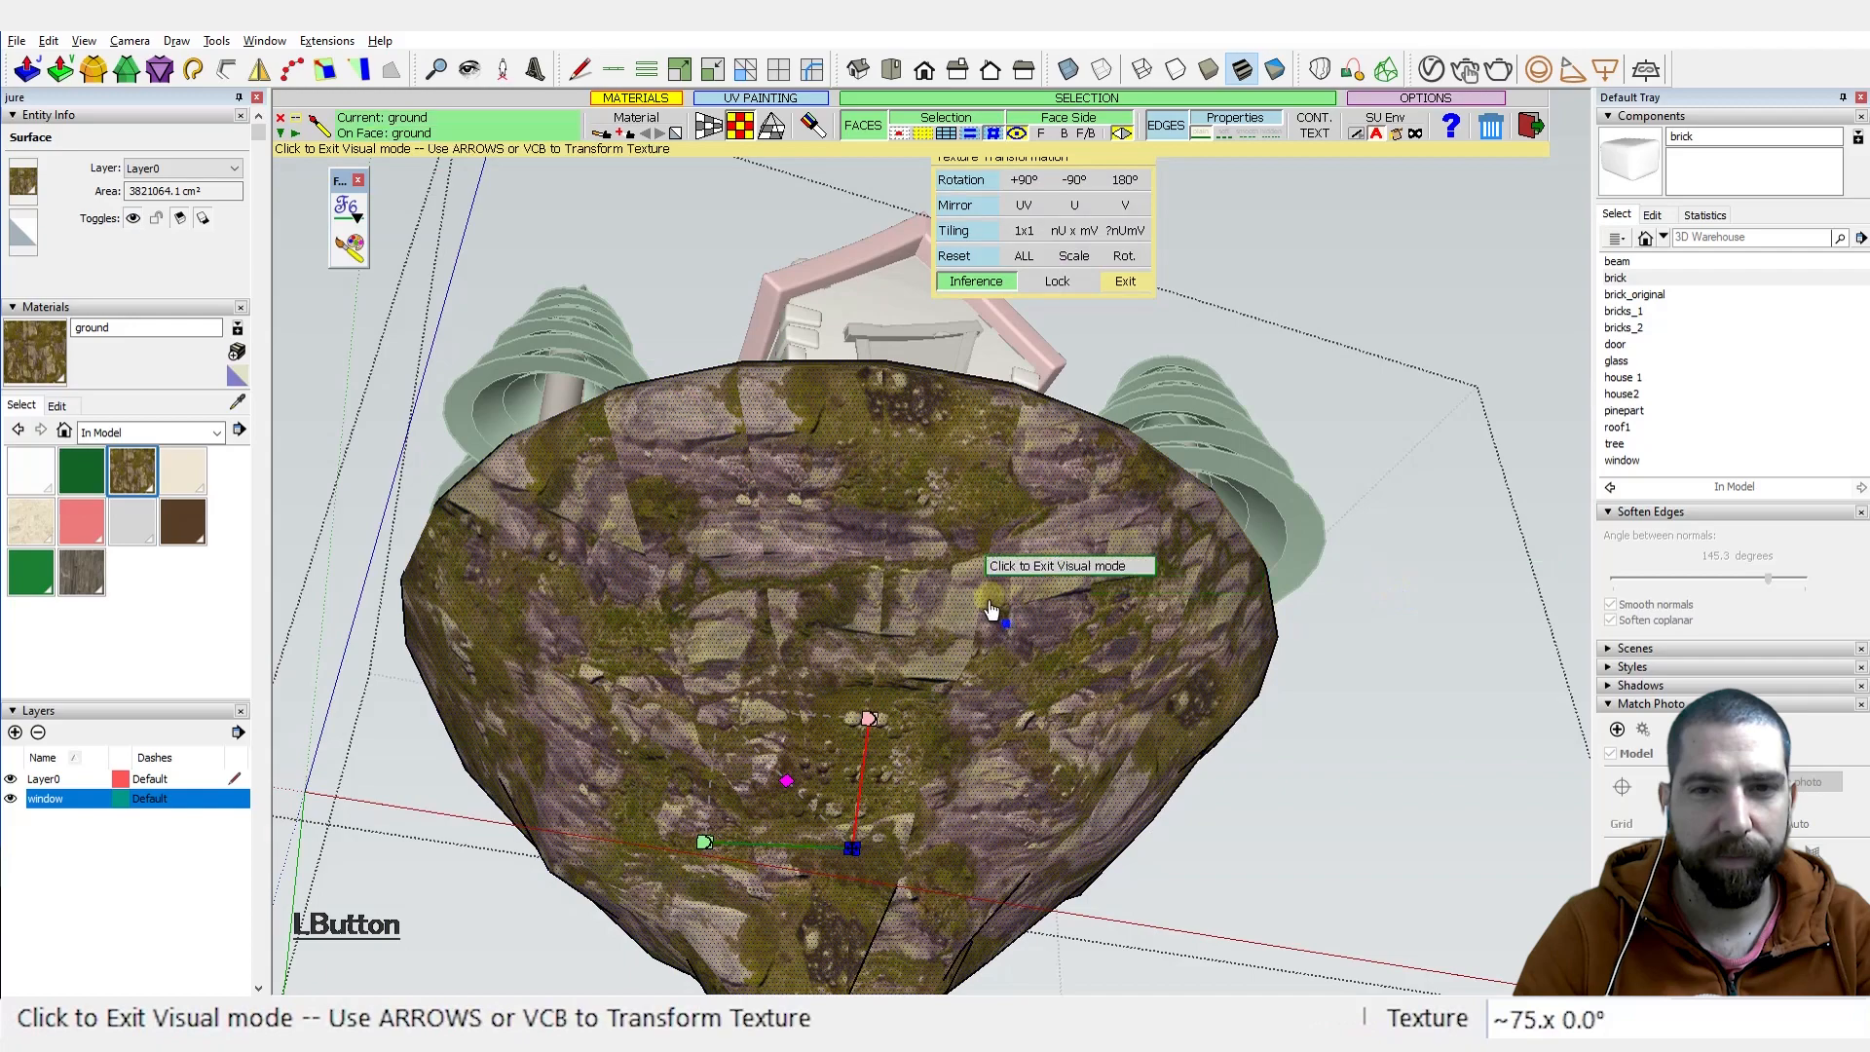
Step: Examine the enlarged ground texture on the island's sides, top and underside for distortion and scale
mouse_move(990, 611)
middle_down()
mouse_move(1076, 885)
mouse_move(1106, 814)
mouse_move(986, 621)
middle_up()
middle_drag(982, 768, 1247, 862)
scroll(1057, 799, up, 3)
middle_drag(998, 799, 715, 901)
scroll(942, 547, down, 5)
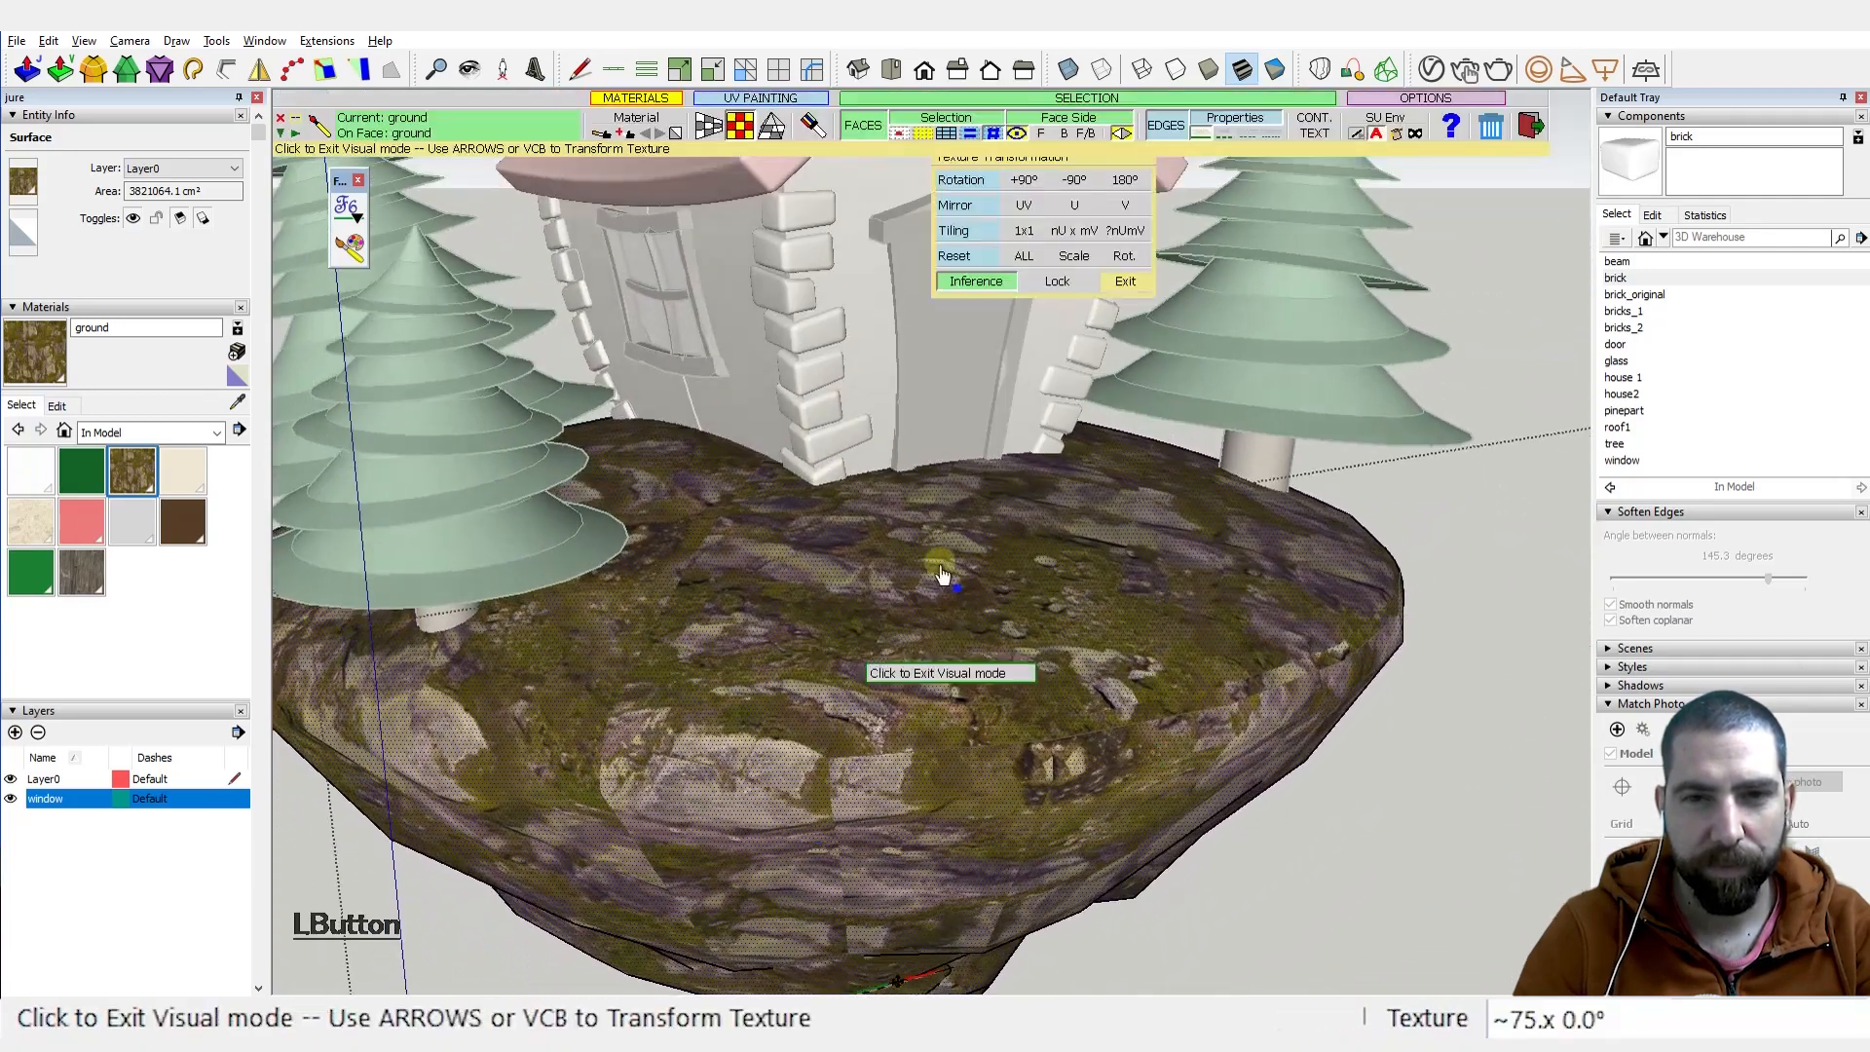
middle_drag(1068, 591, 977, 660)
scroll(889, 760, up, 3)
middle_drag(984, 815, 979, 801)
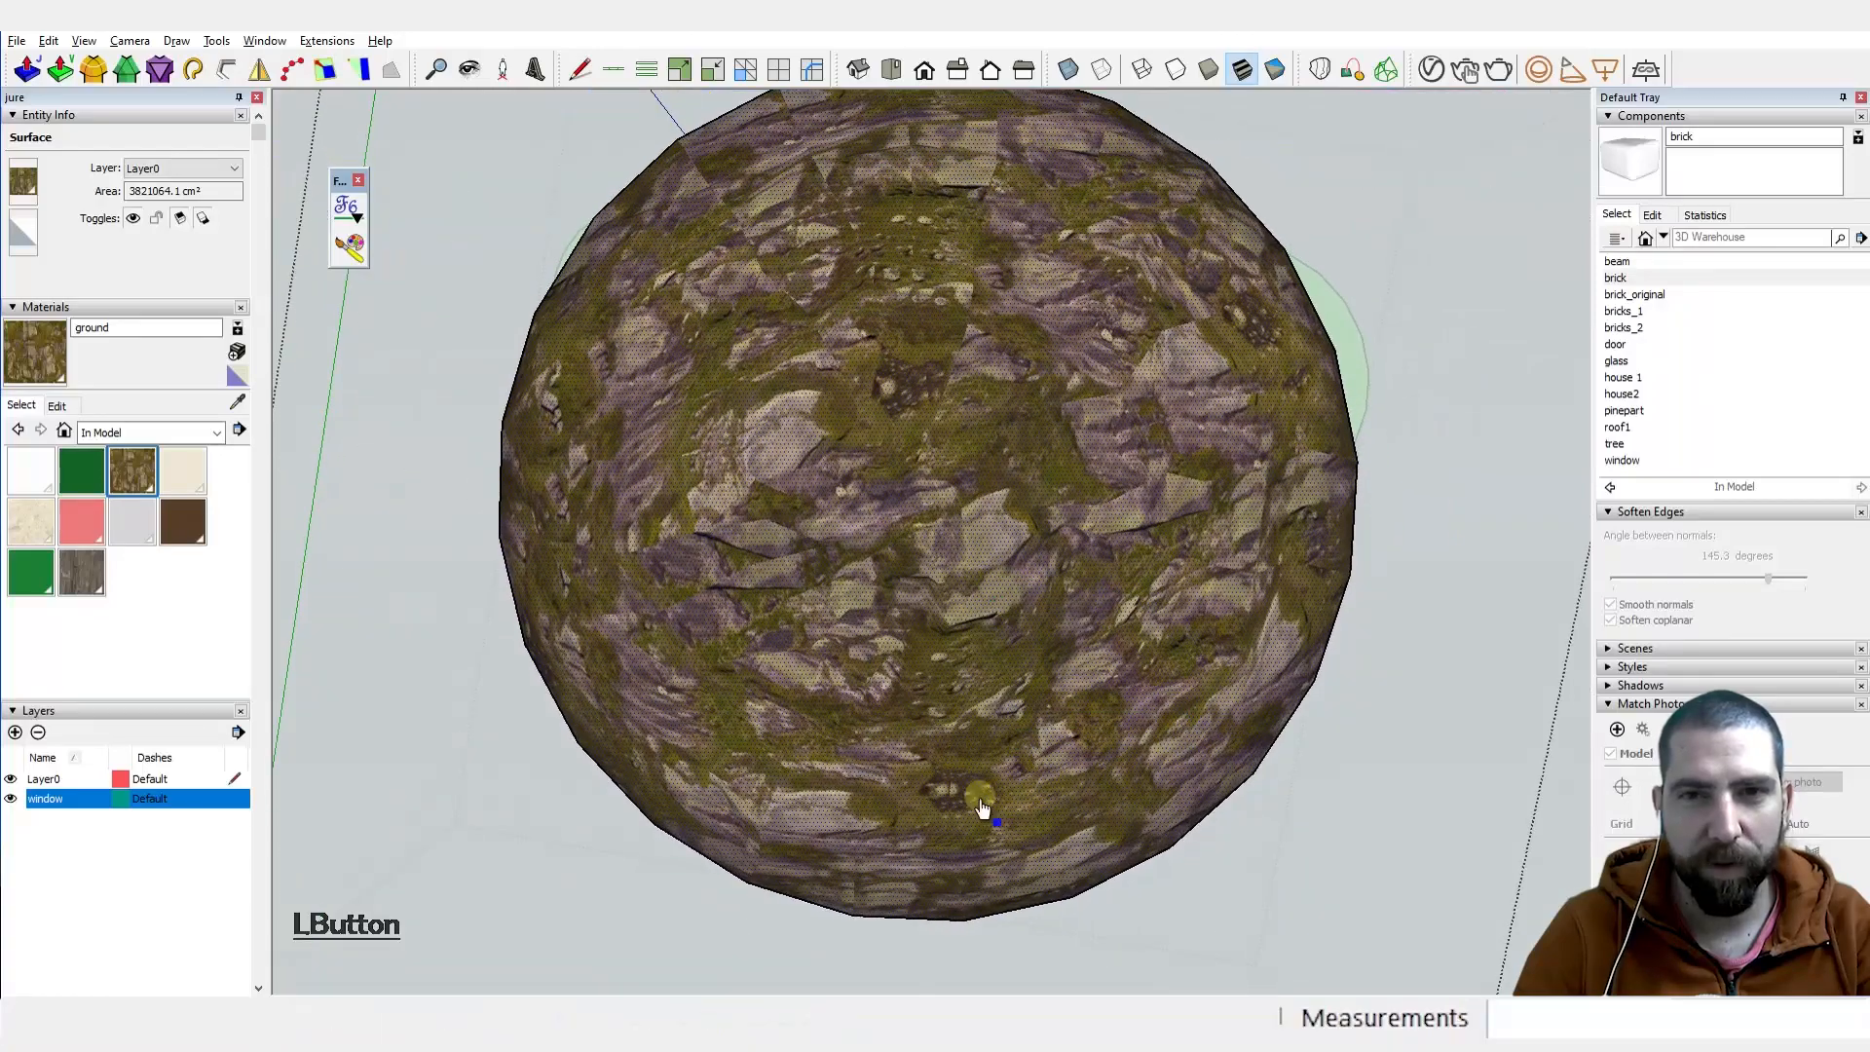
scroll(979, 802, down, 3)
scroll(1001, 584, up, 2)
scroll(981, 599, up, 2)
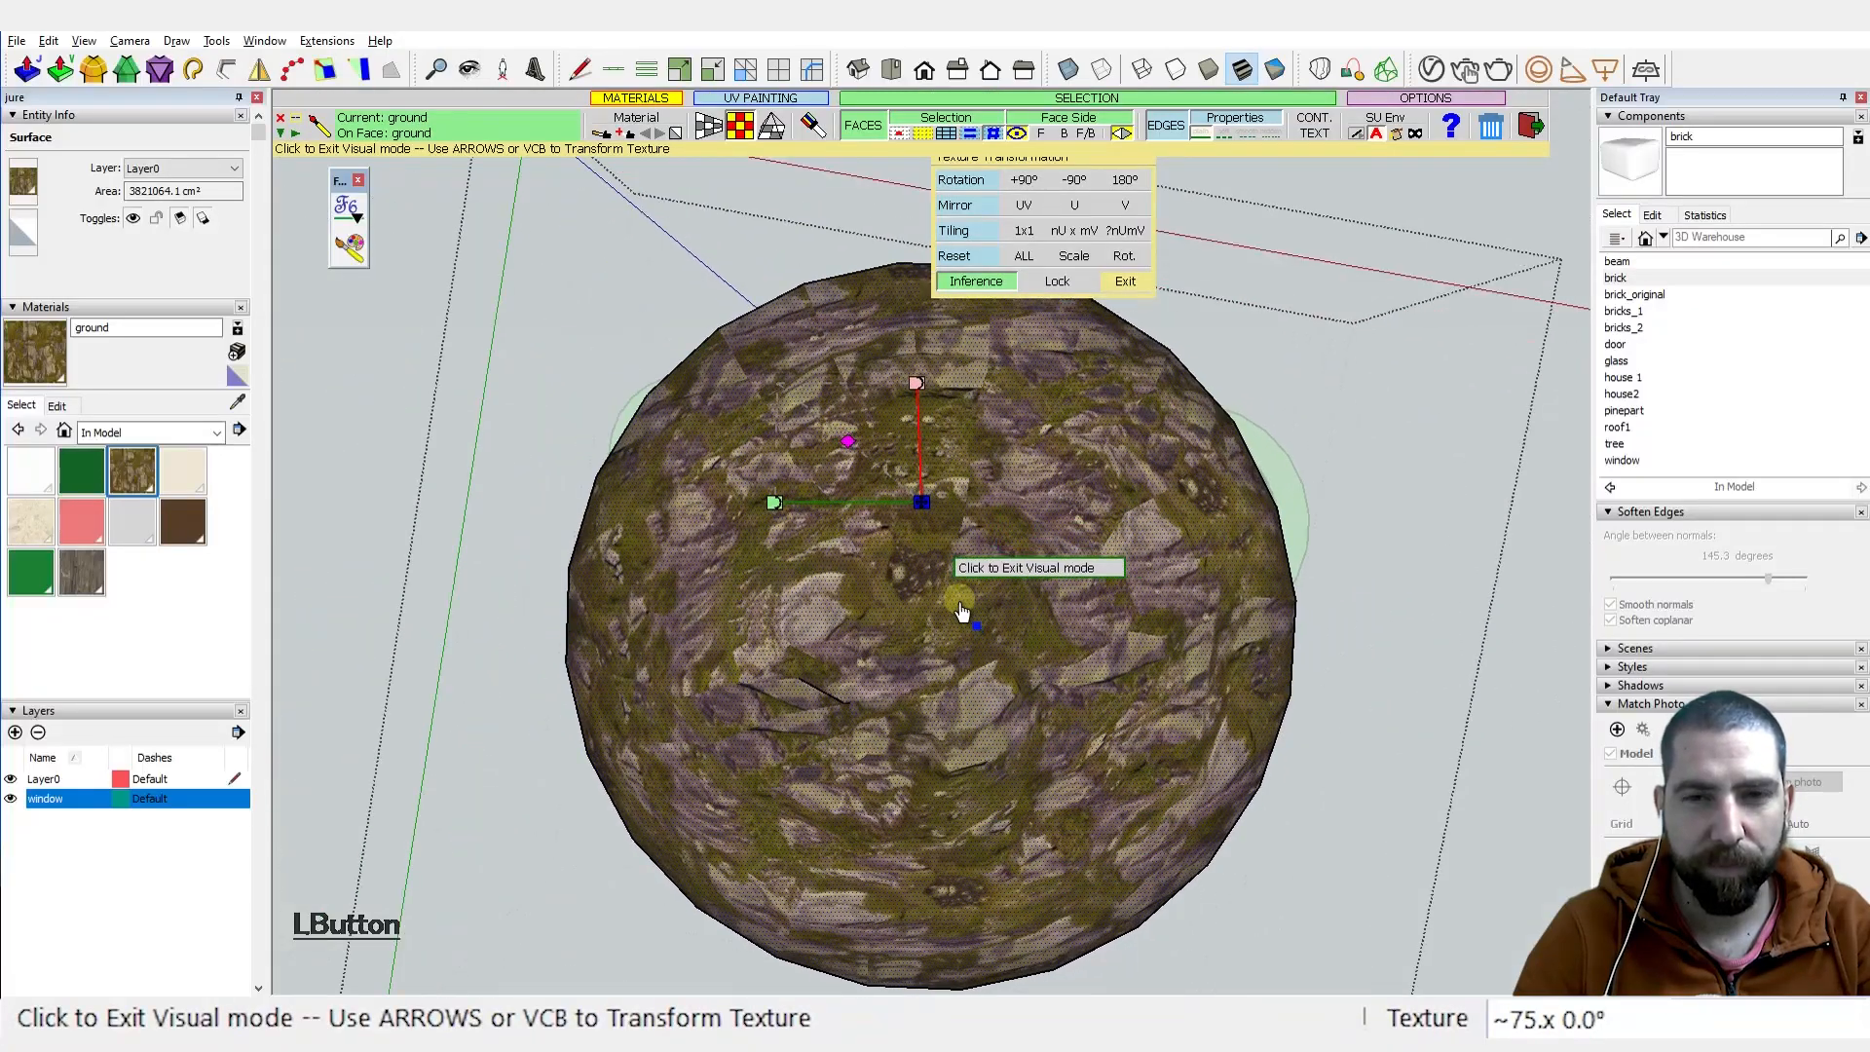
Step: Show the island's hidden geometry and switch the texture painting to projected UV mode
key(alt+y)
scroll(933, 703, up, 2)
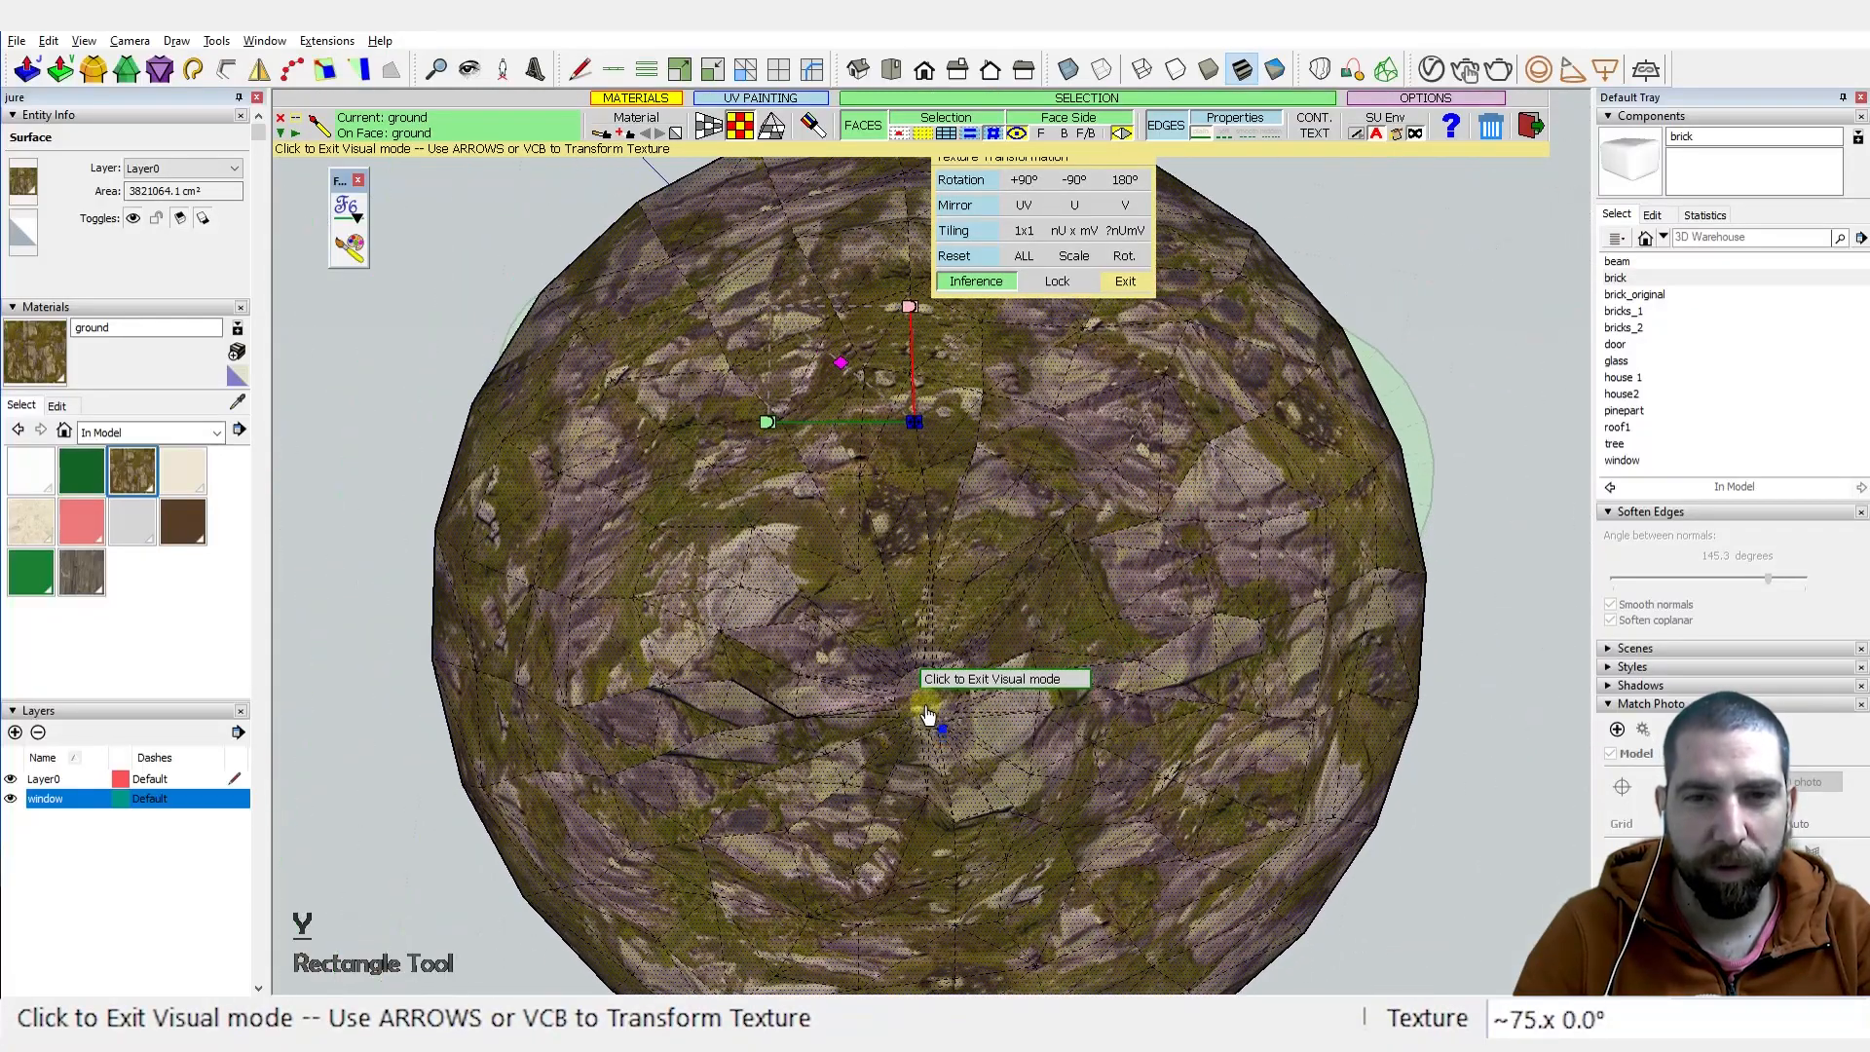
click(773, 128)
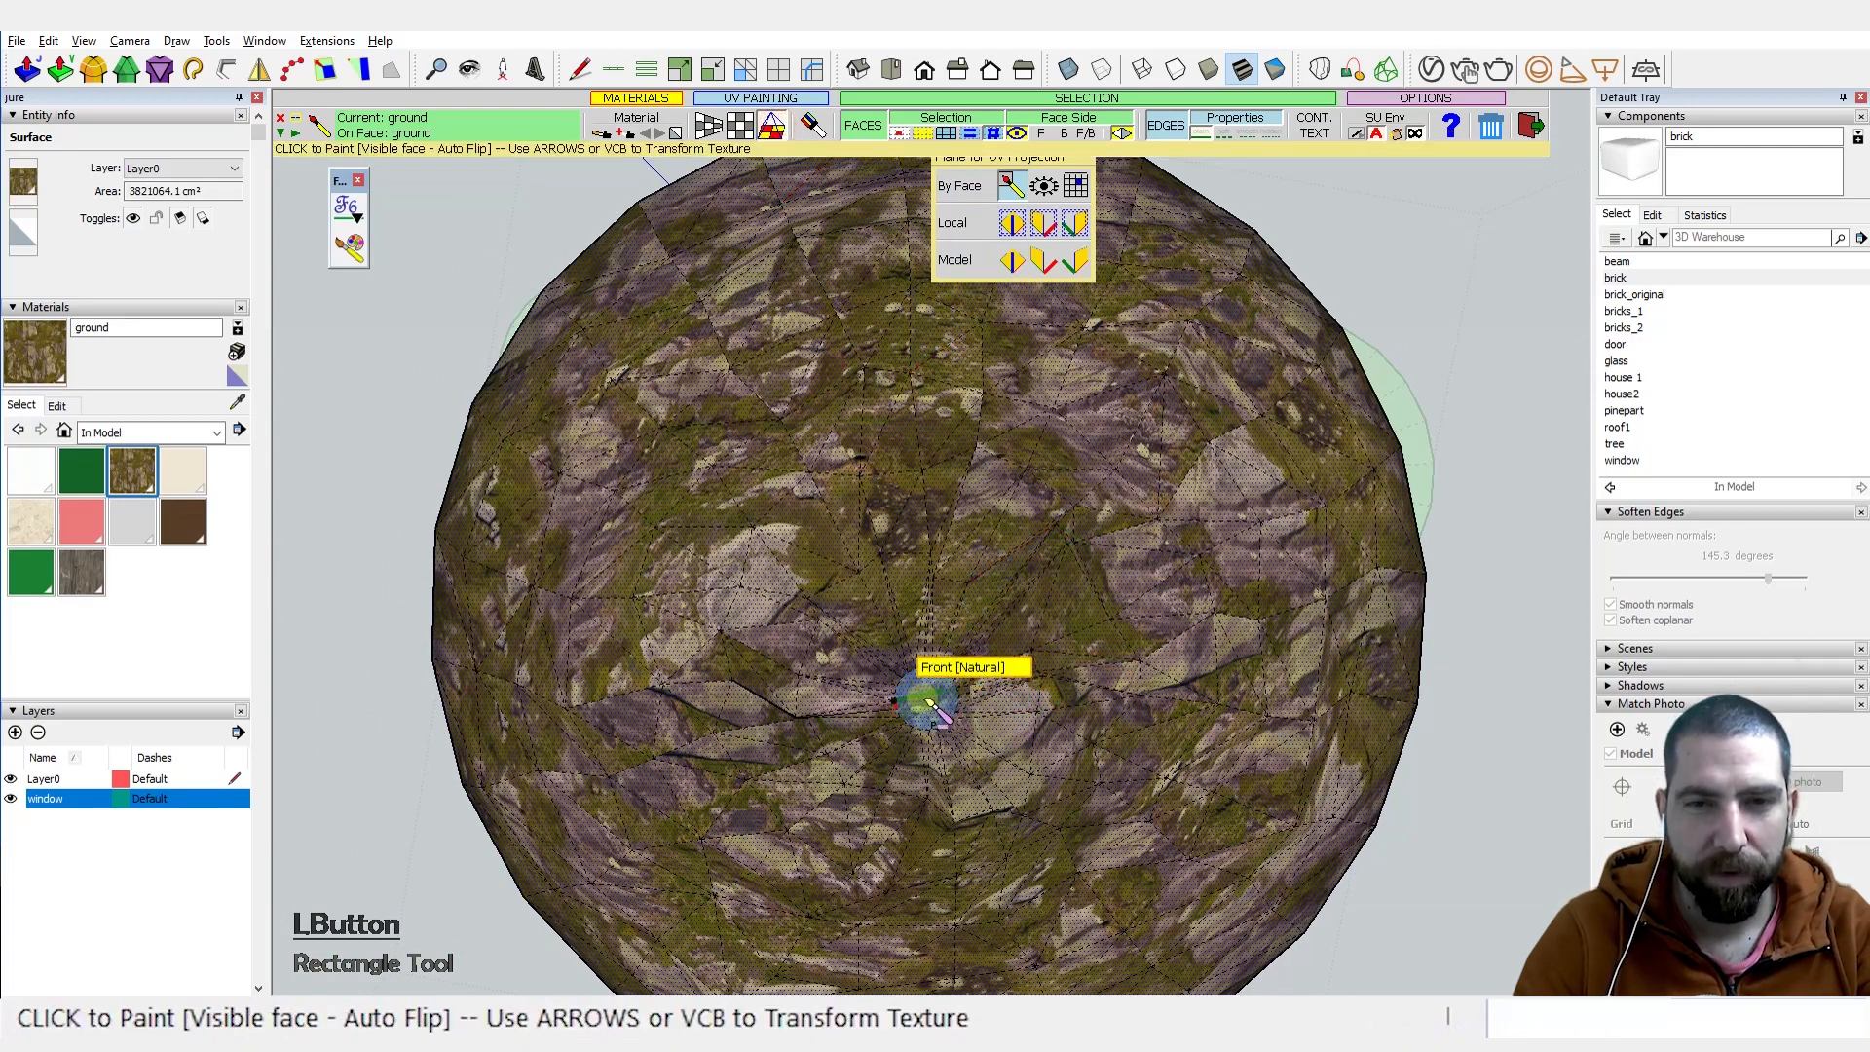
Step: Paint the floating island's surface with the ground texture projected by face from its underside
click(928, 702)
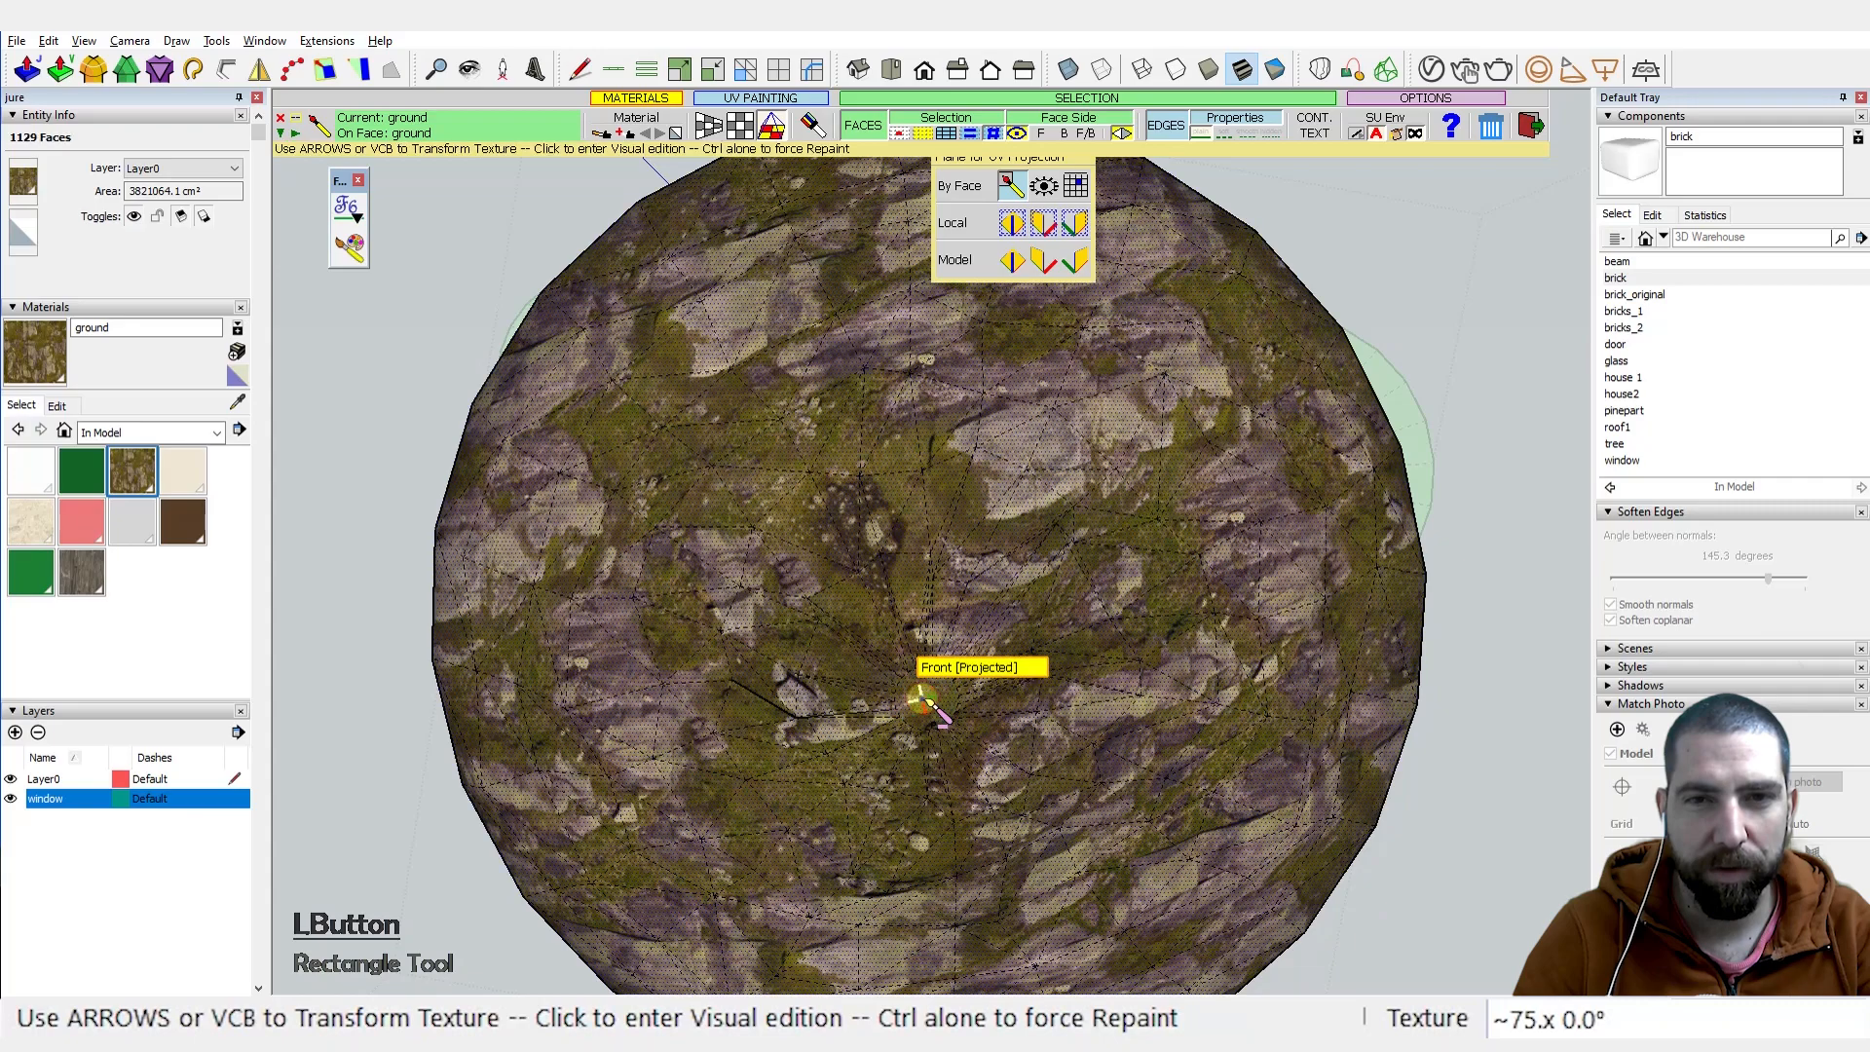
middle_drag(995, 383, 1364, 818)
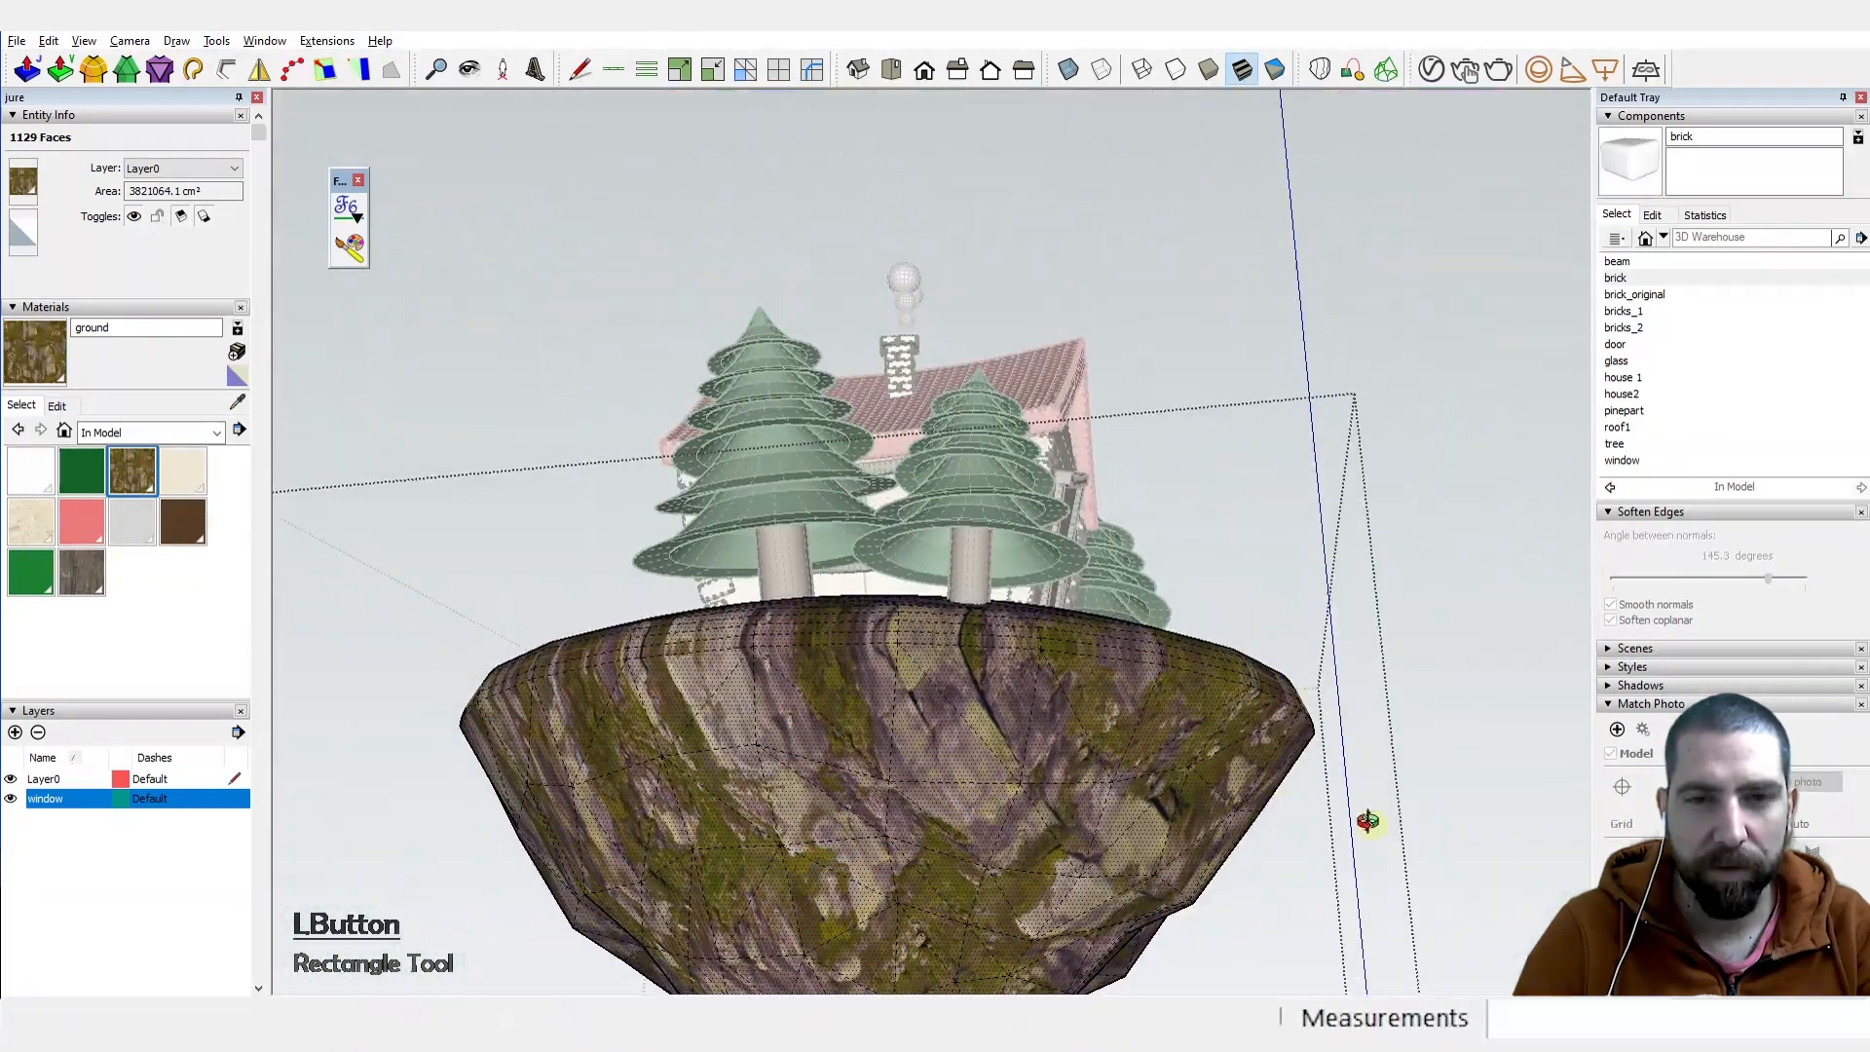
middle_drag(889, 730, 1280, 946)
middle_drag(883, 829, 1489, 896)
middle_drag(979, 829, 1005, 731)
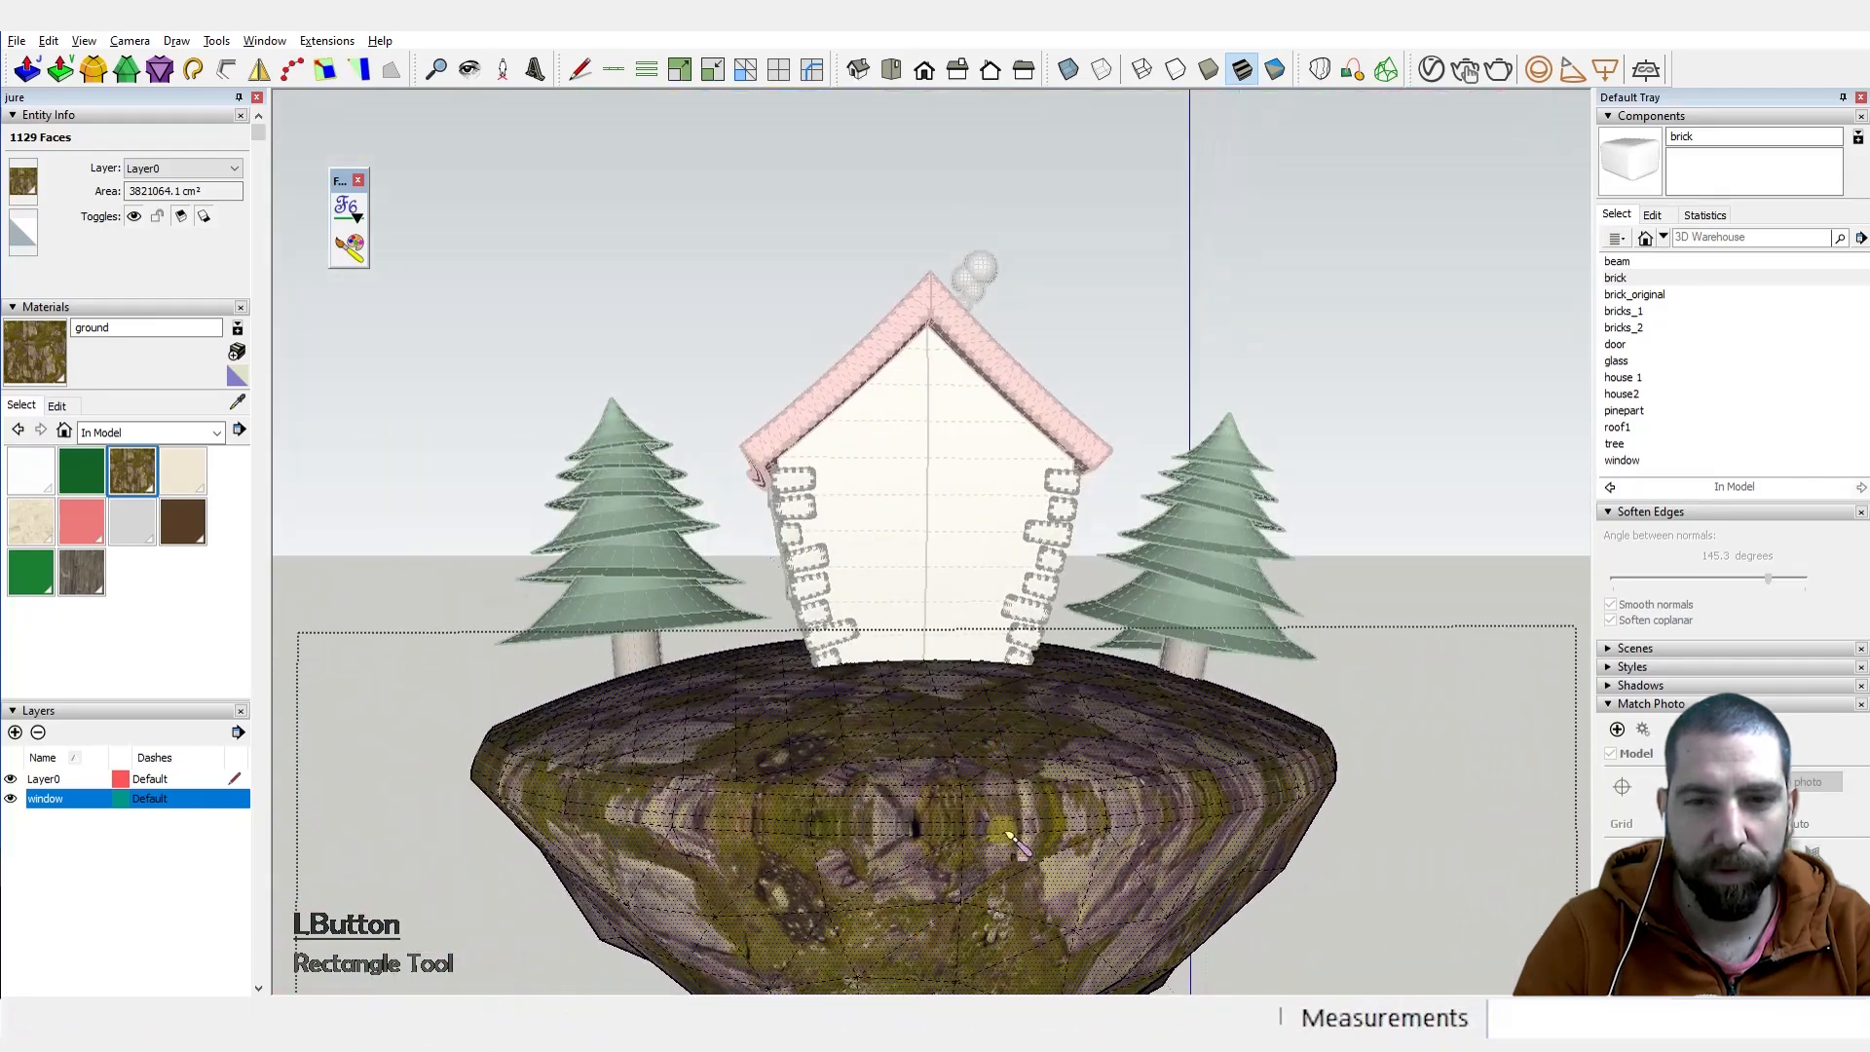
Step: Turn off the display of hidden geometry and select the island's whole surface
scroll(1008, 823, up, 4)
key(ctrl+1)
click(1040, 813)
scroll(1023, 779, down, 4)
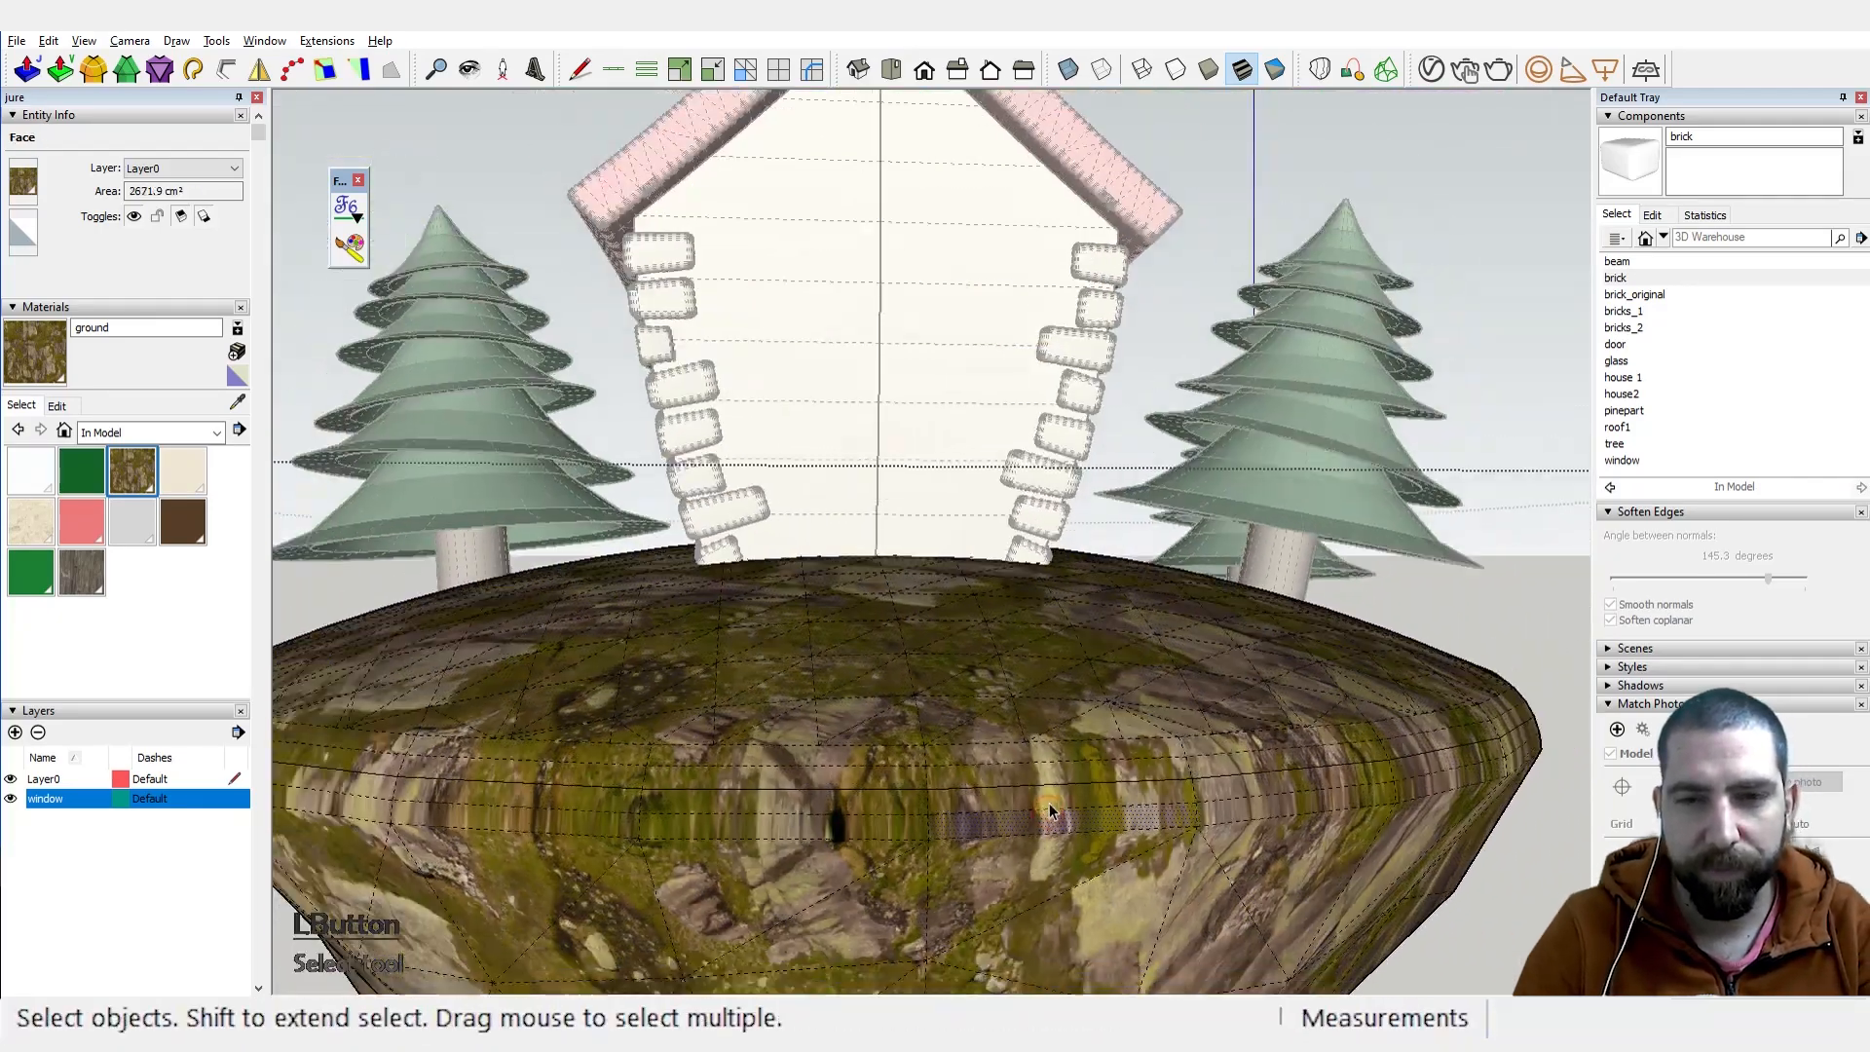
click(996, 710)
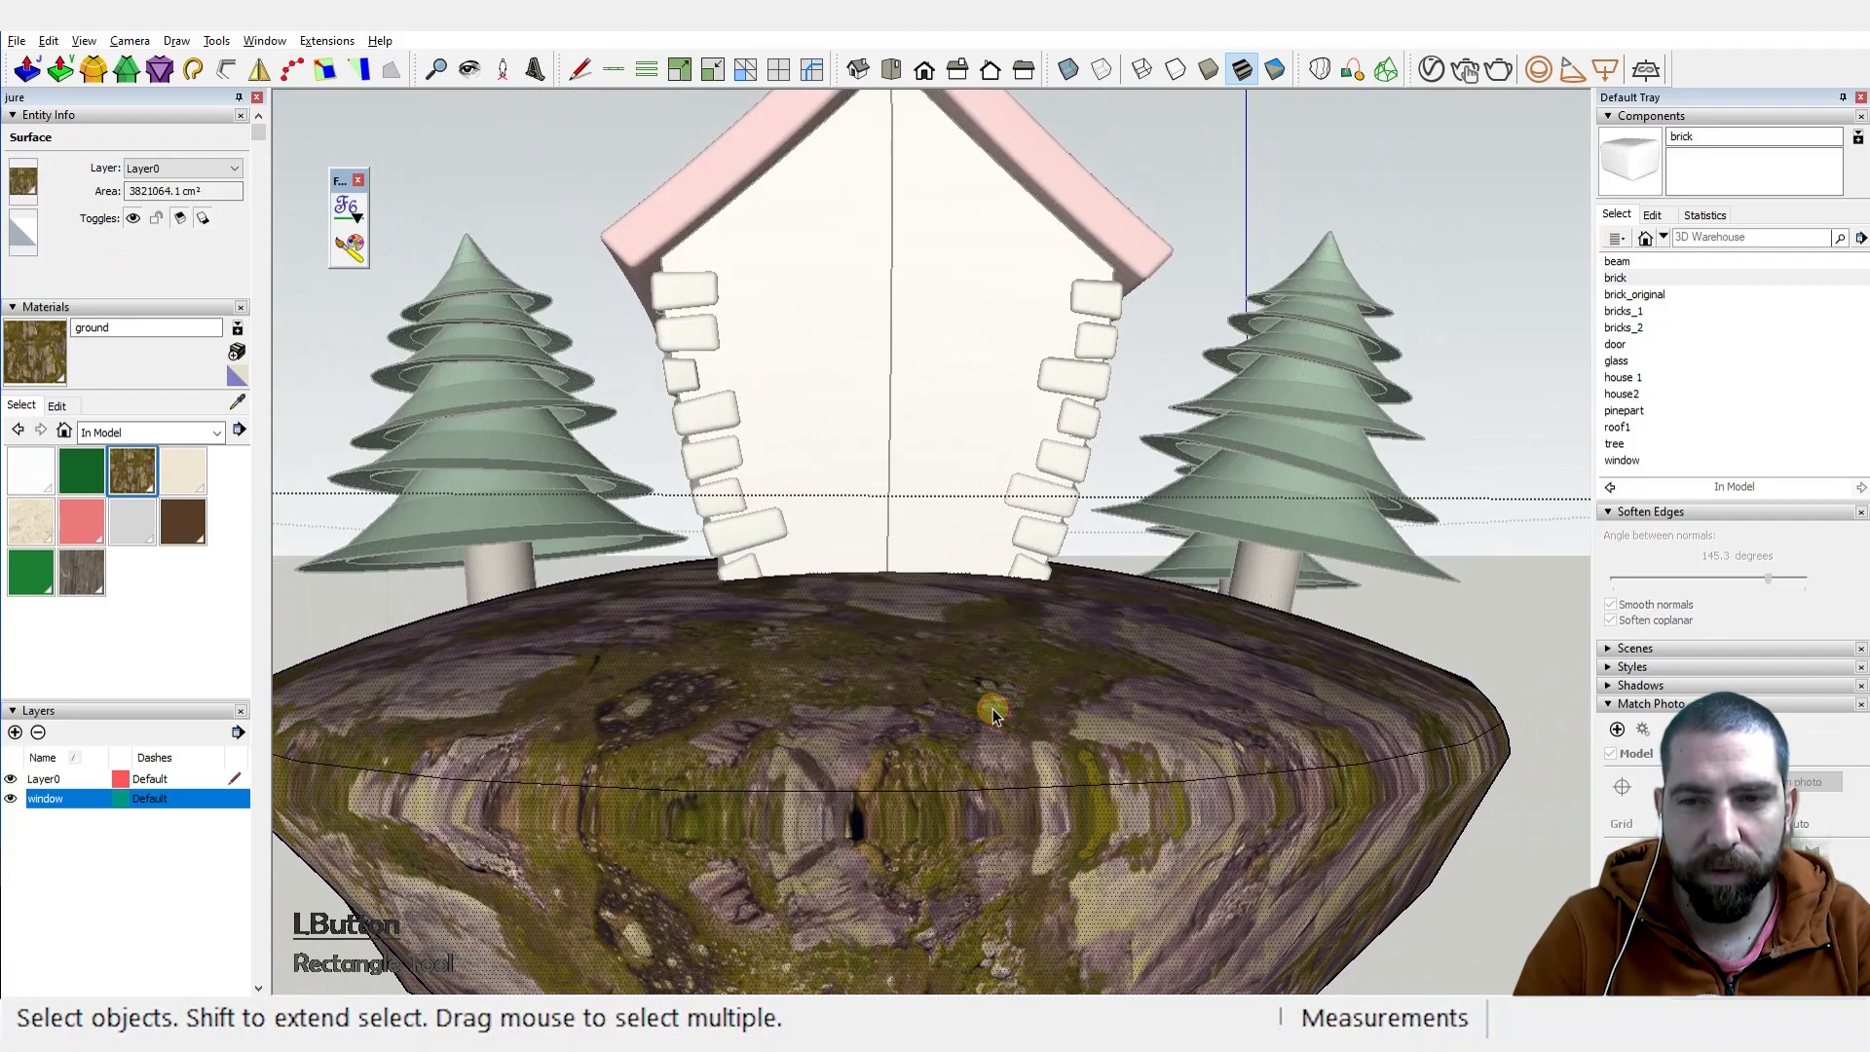
Step: Select the full edge loop around the island's rim and unsoften it with a Soften Edges angle of 0.0 degrees
middle_drag(992, 709, 1449, 737)
scroll(879, 726, down, 3)
middle_drag(879, 727, 1266, 699)
click(1186, 682)
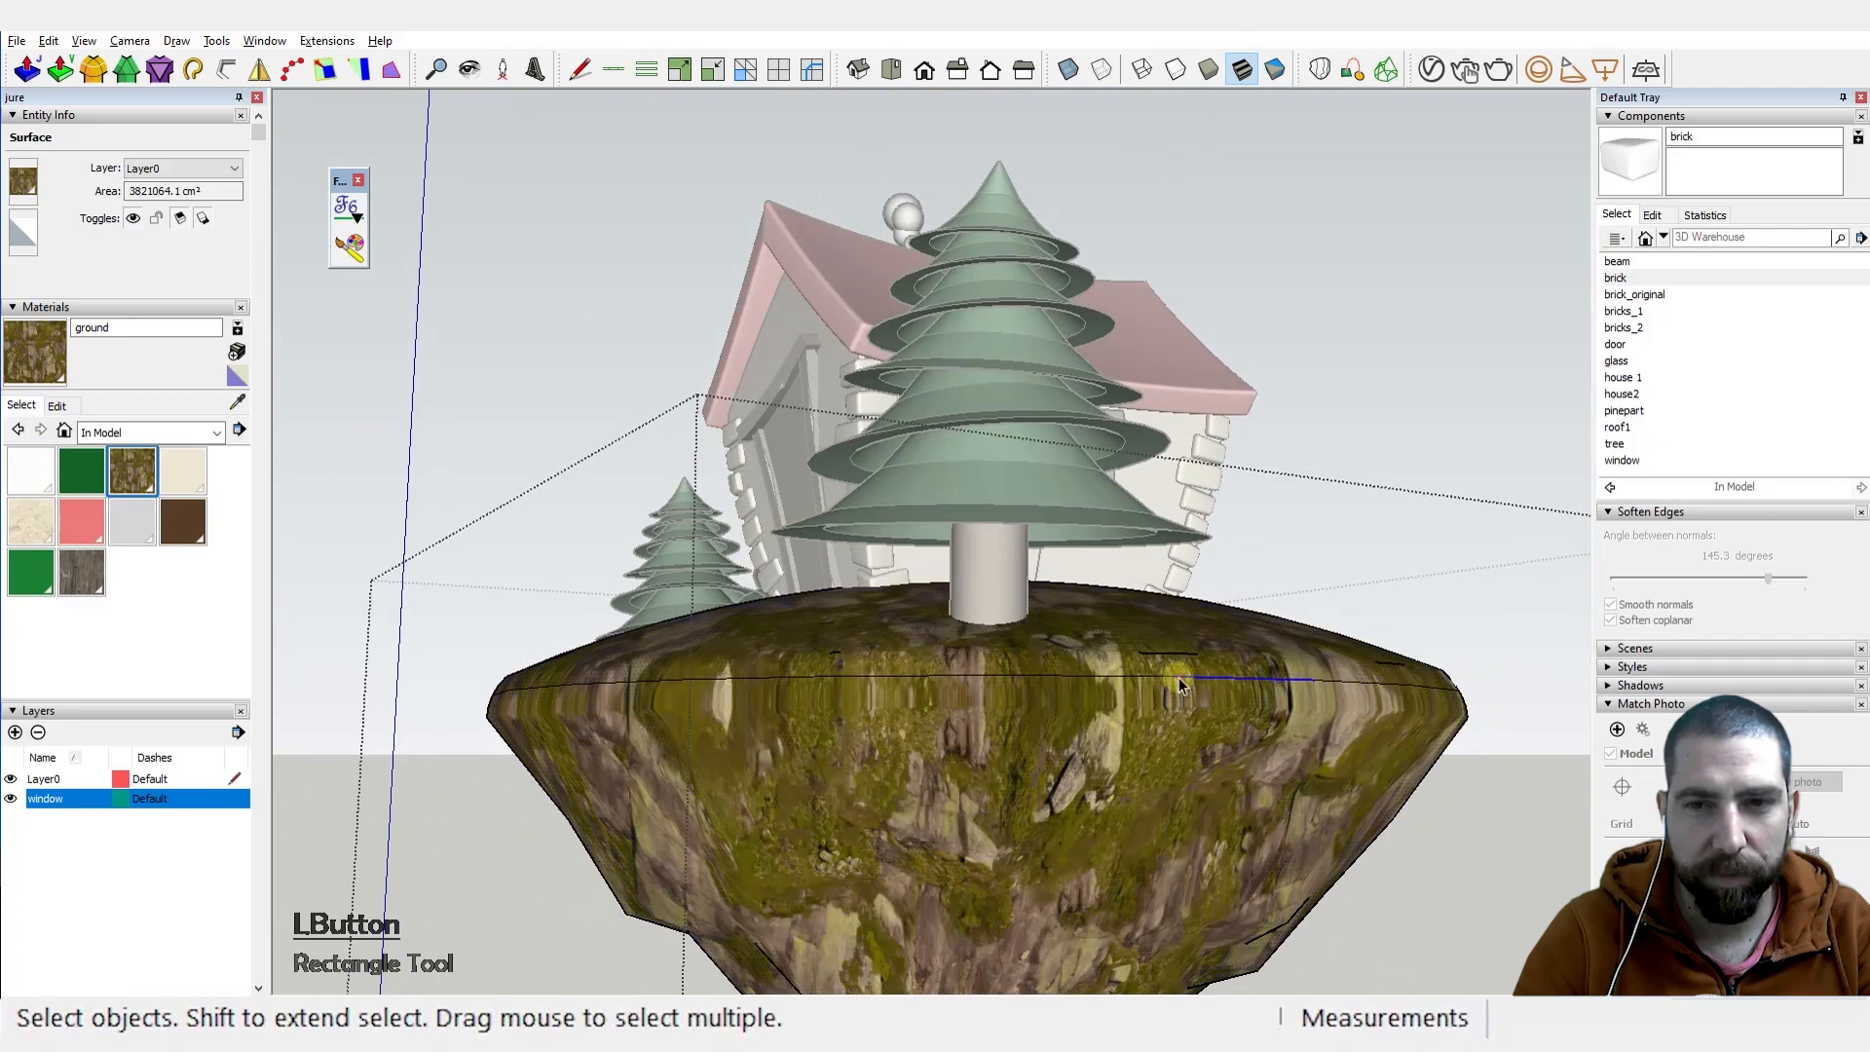
click(1110, 665)
middle_drag(1110, 666, 1411, 714)
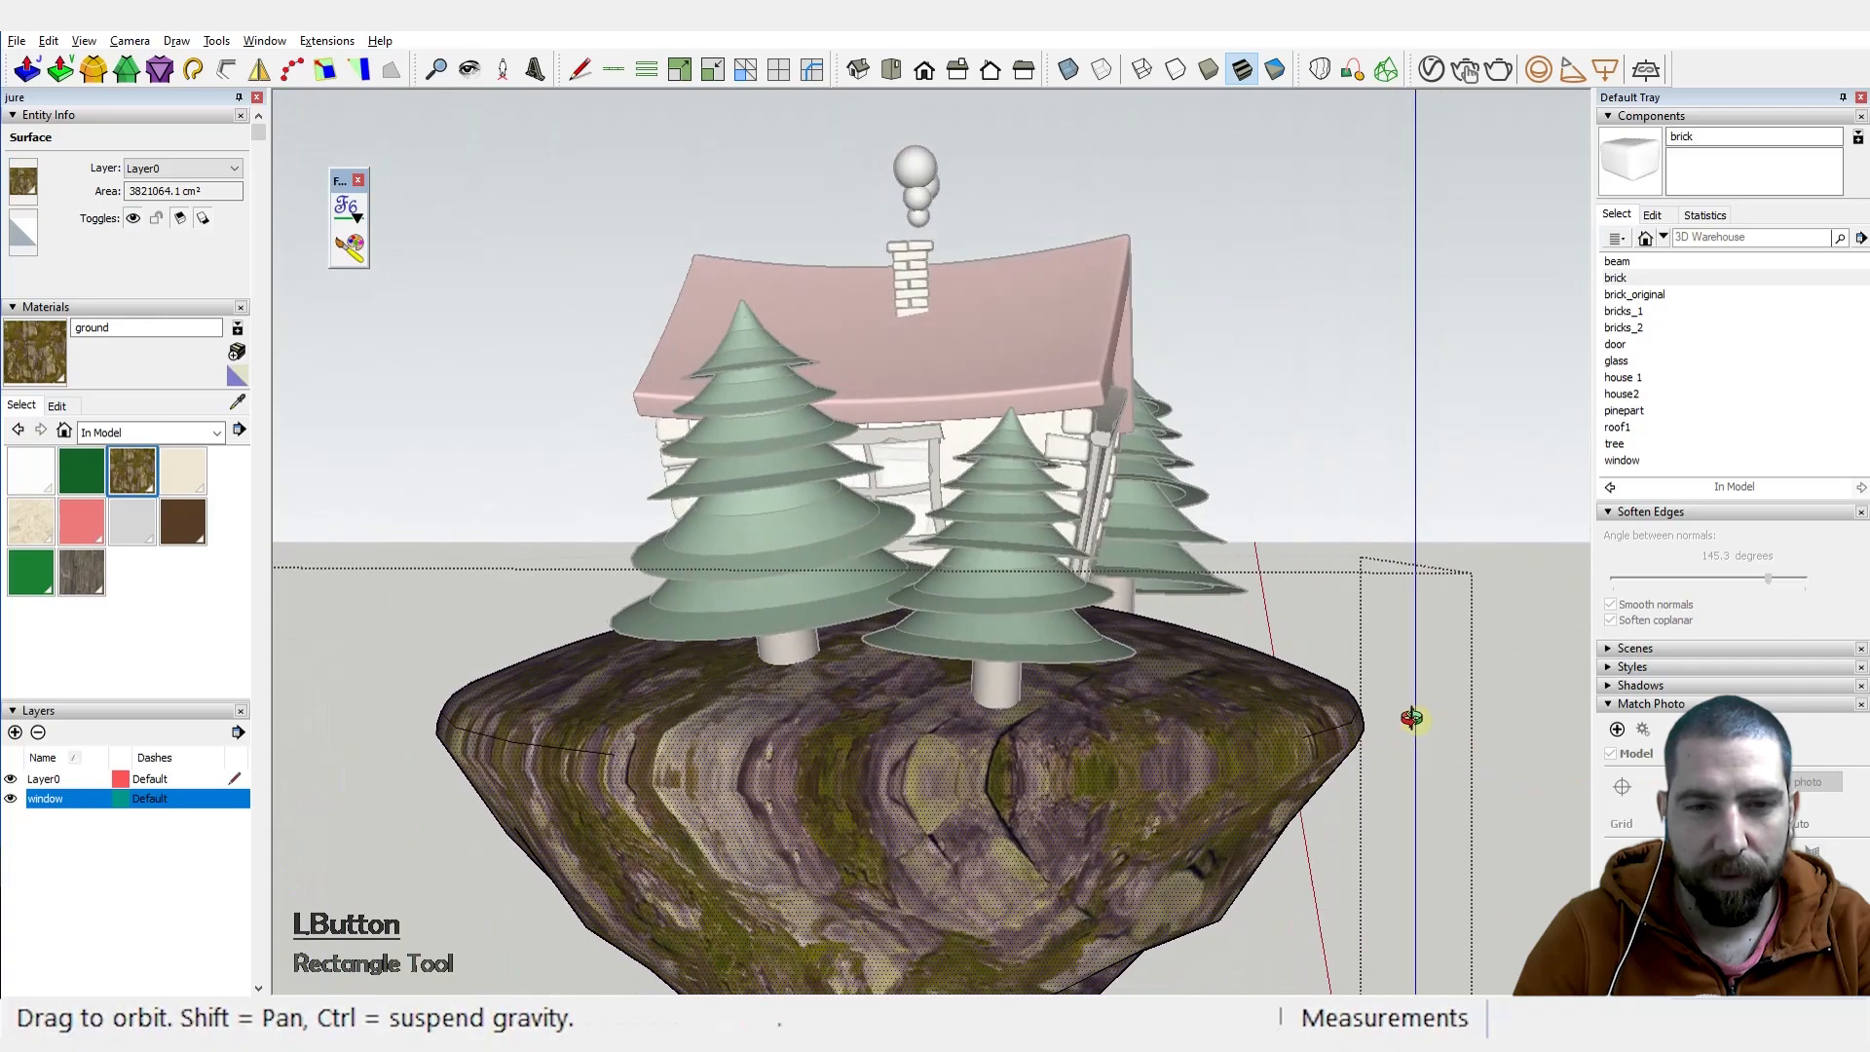
click(592, 756)
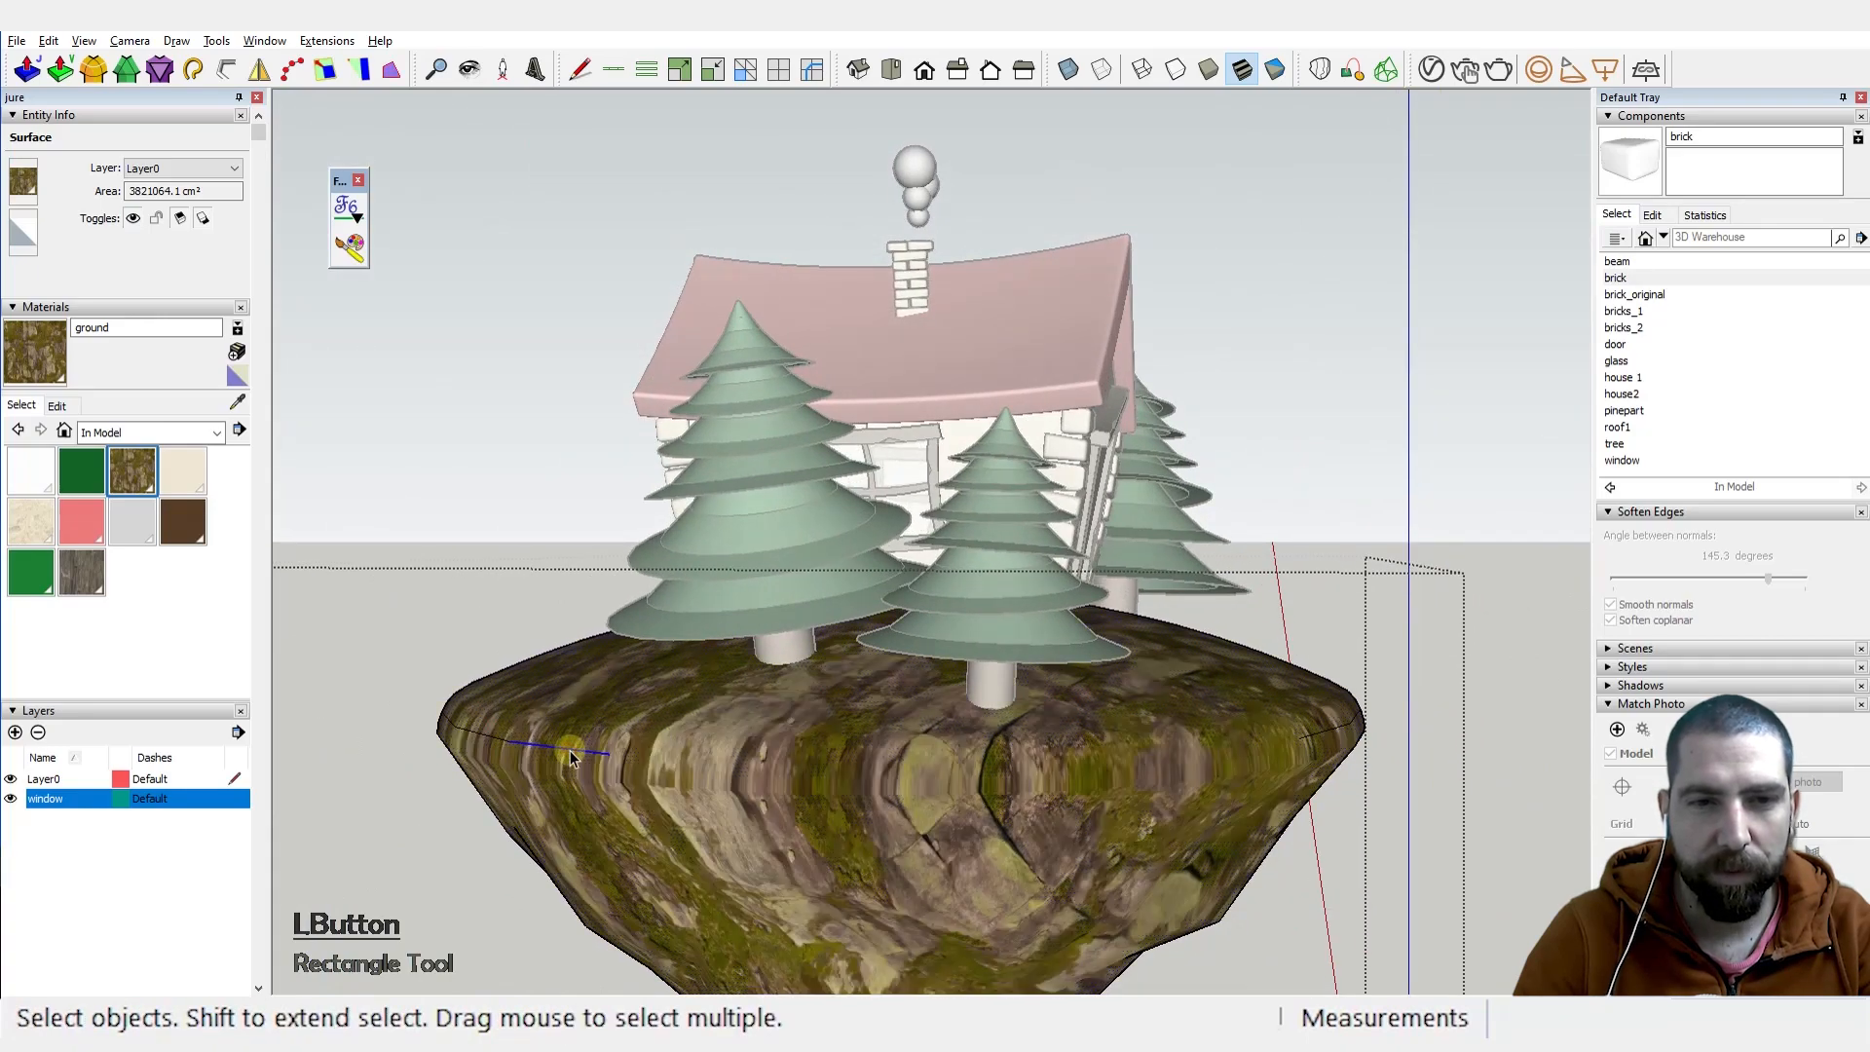
click(618, 72)
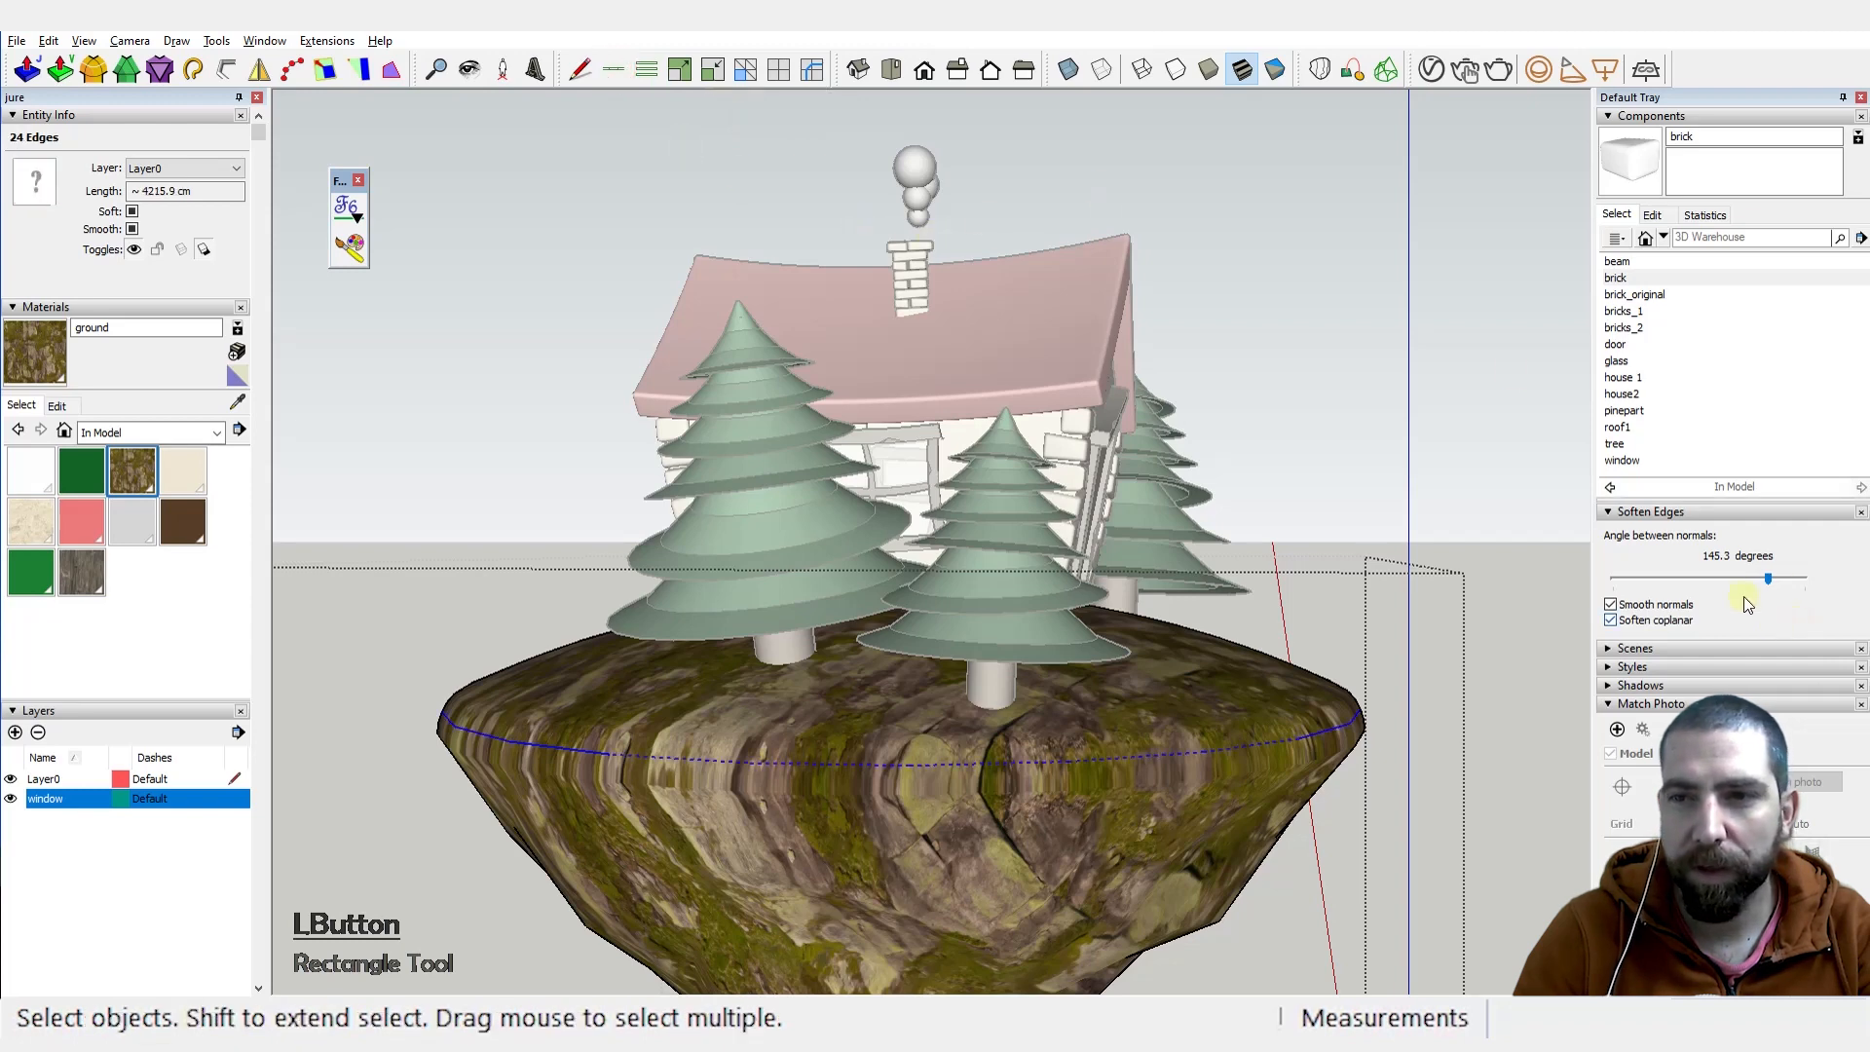
drag(1577, 586, 1485, 612)
Step: Paint the island's top surface with the grass material and leave the group
middle_drag(713, 787, 947, 746)
click(605, 635)
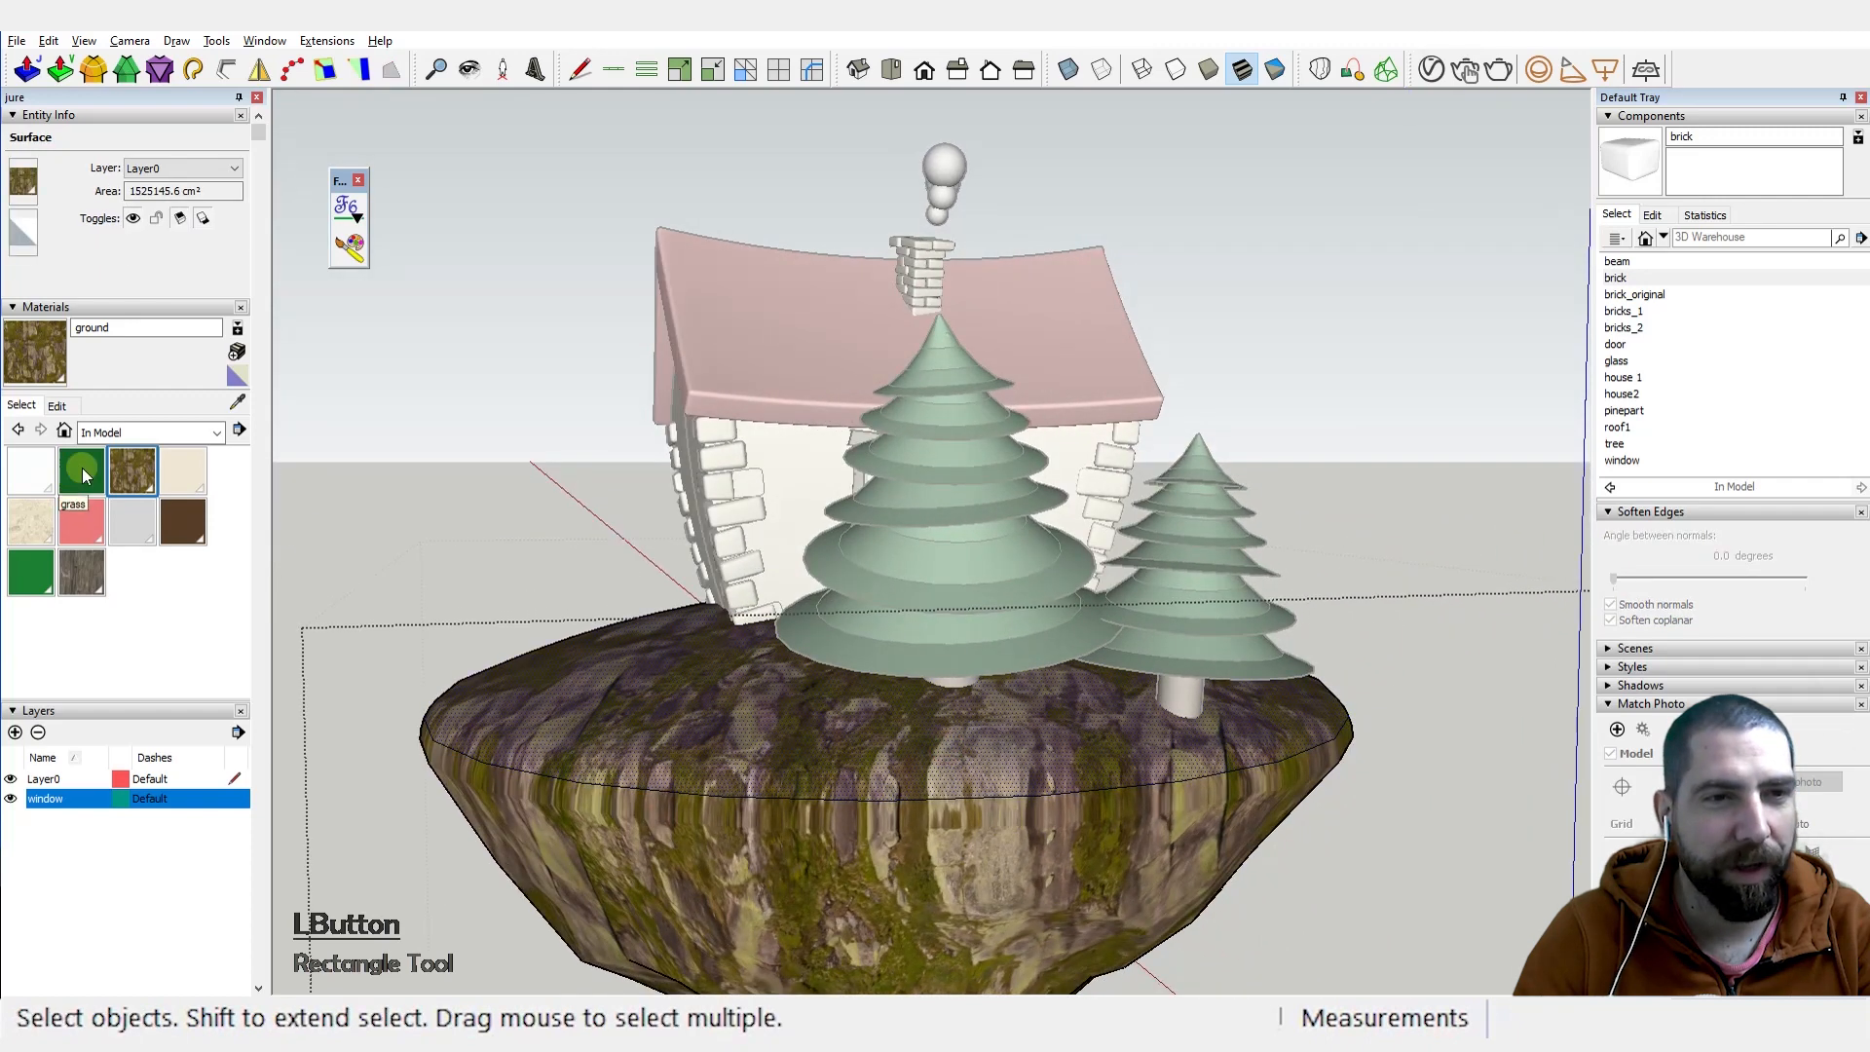
click(82, 468)
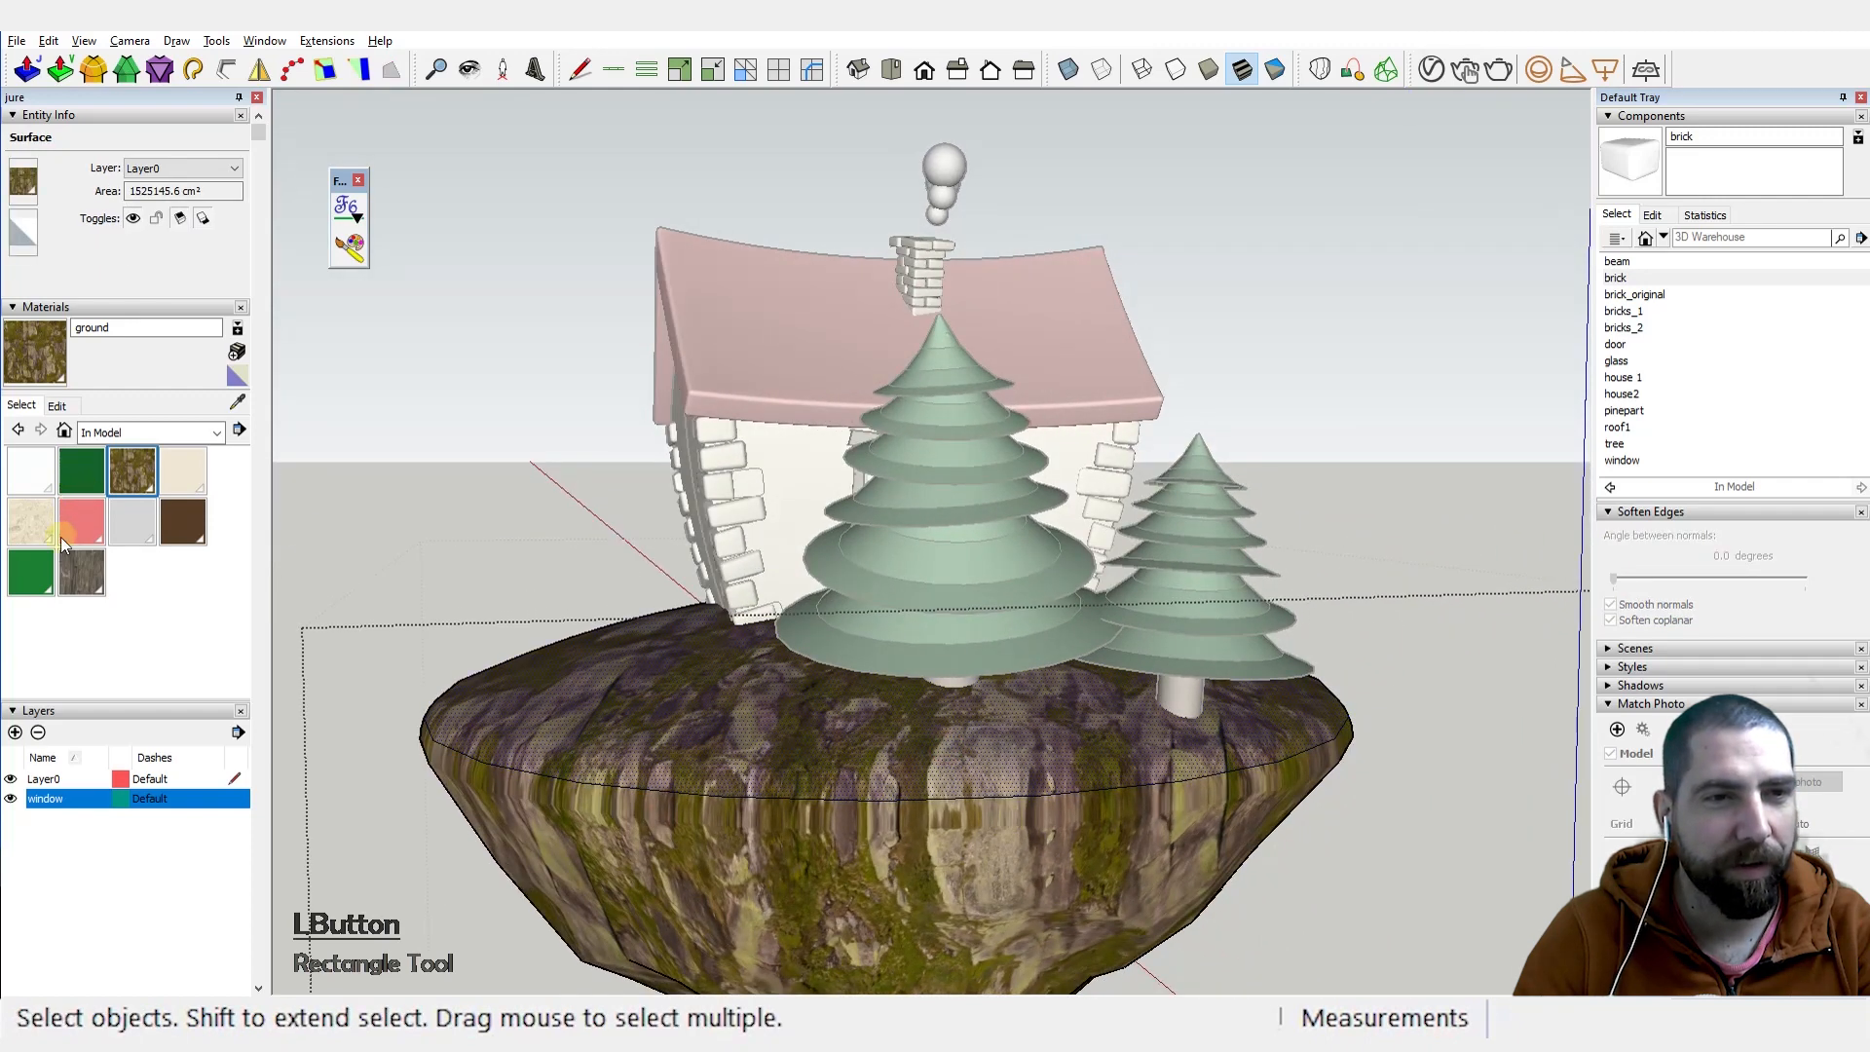
click(702, 742)
scroll(835, 707, down, 2)
ctrl+middle_drag(843, 703, 889, 734)
key(space)
click(1481, 408)
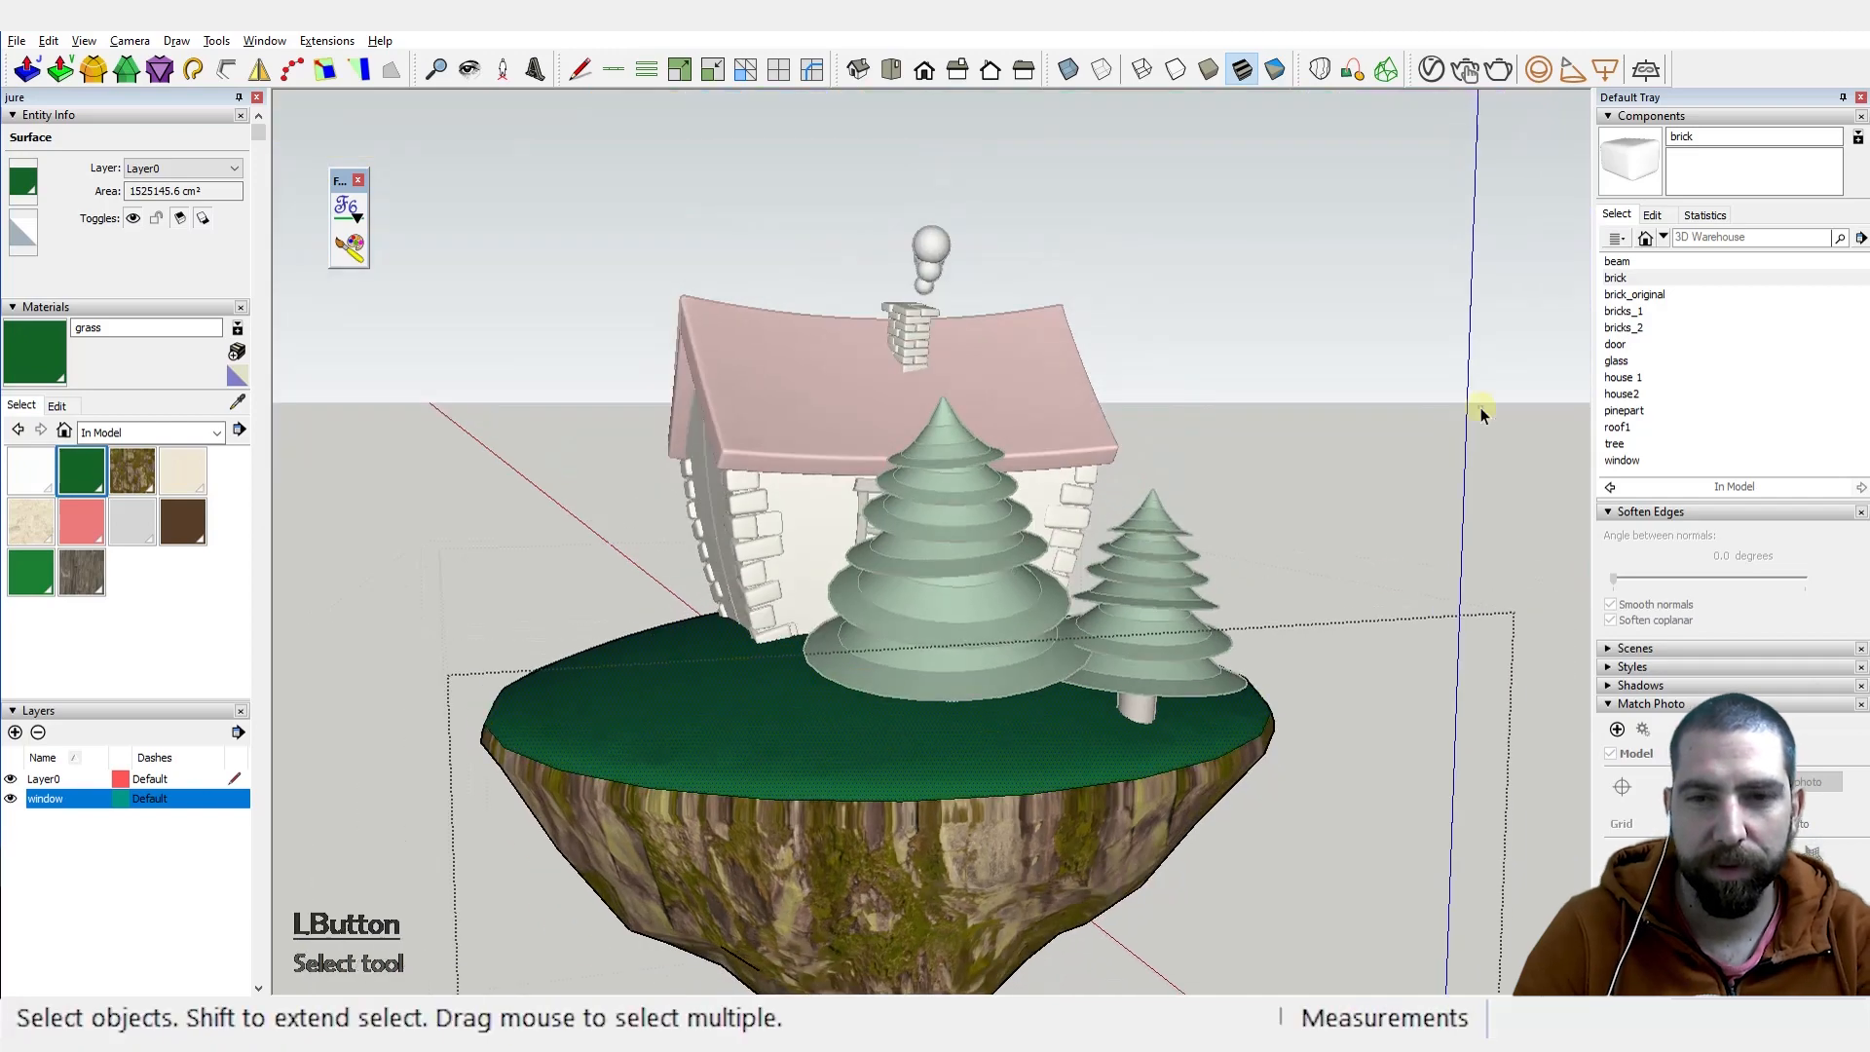
Step: Examine the textured island, house and trees from several sides
scroll(1348, 482, down, 3)
middle_drag(1106, 715, 1432, 707)
middle_drag(923, 727, 468, 672)
middle_drag(584, 546, 517, 498)
scroll(1071, 681, up, 2)
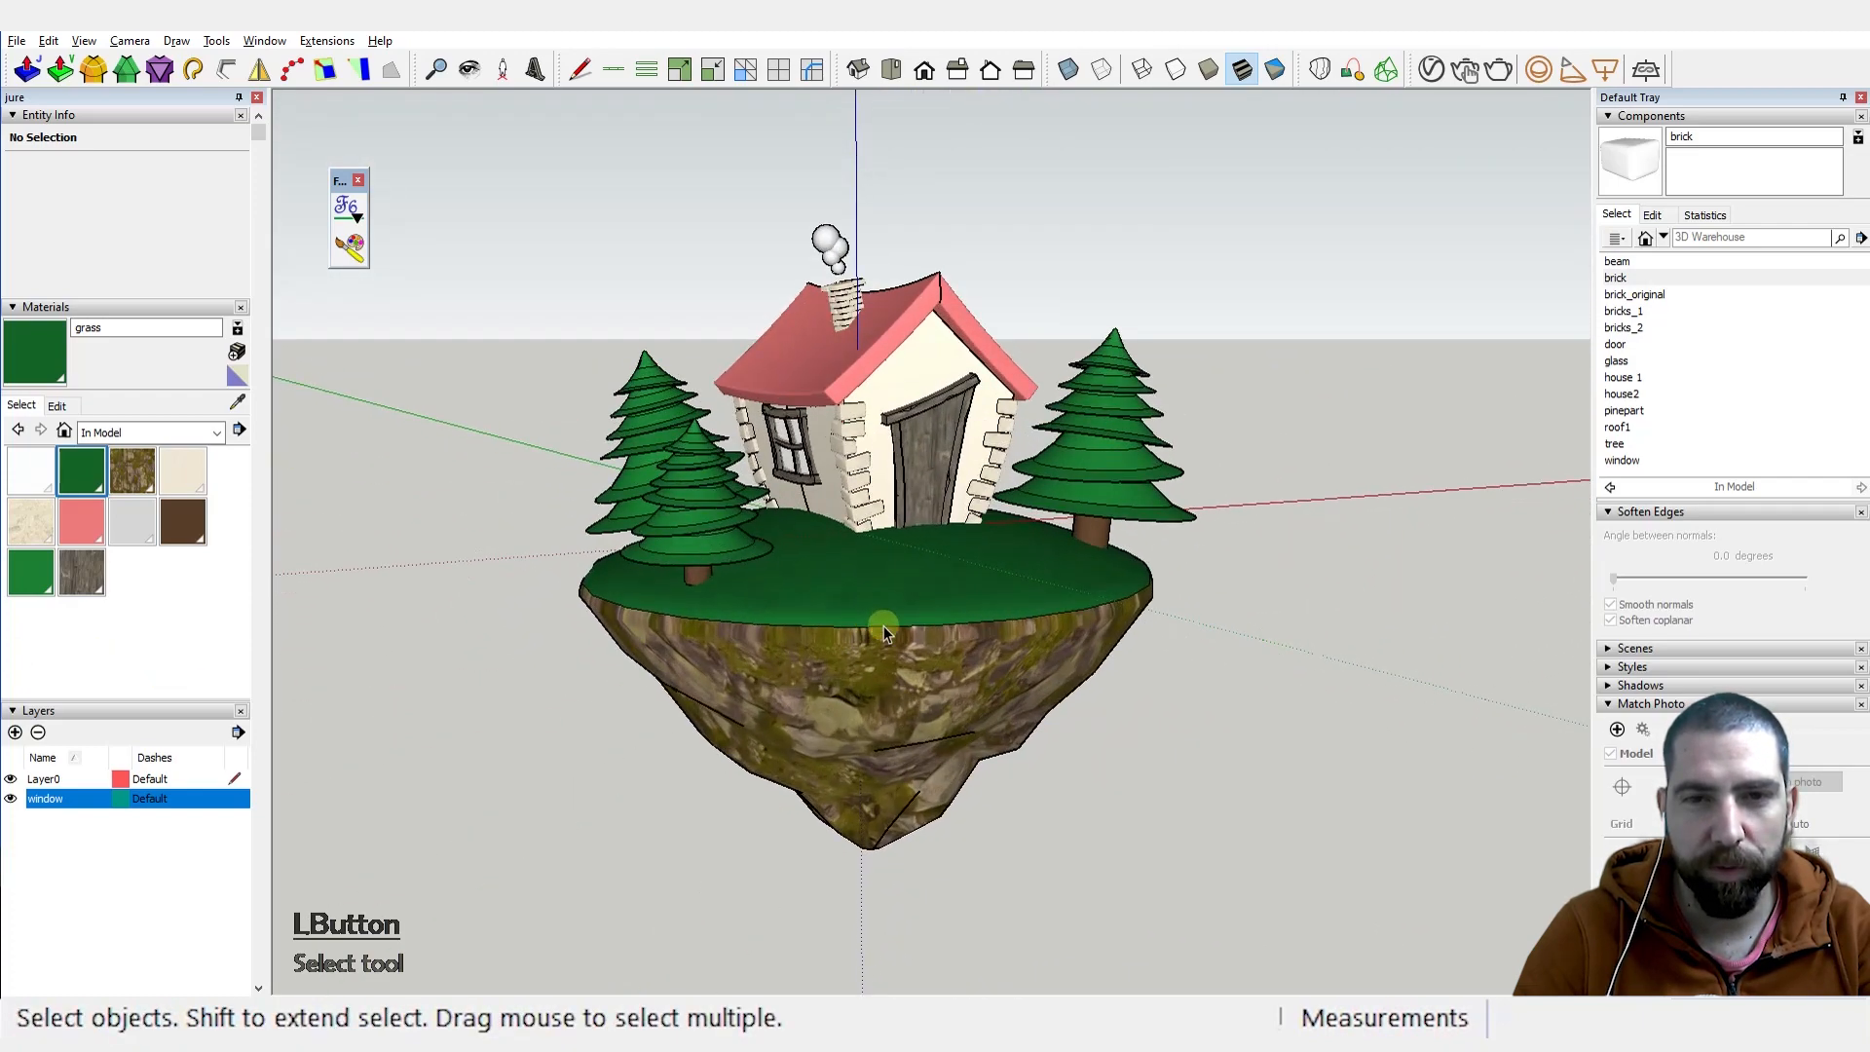
scroll(762, 684, down, 1)
scroll(834, 513, up, 3)
middle_drag(869, 615, 983, 716)
scroll(869, 615, down, 3)
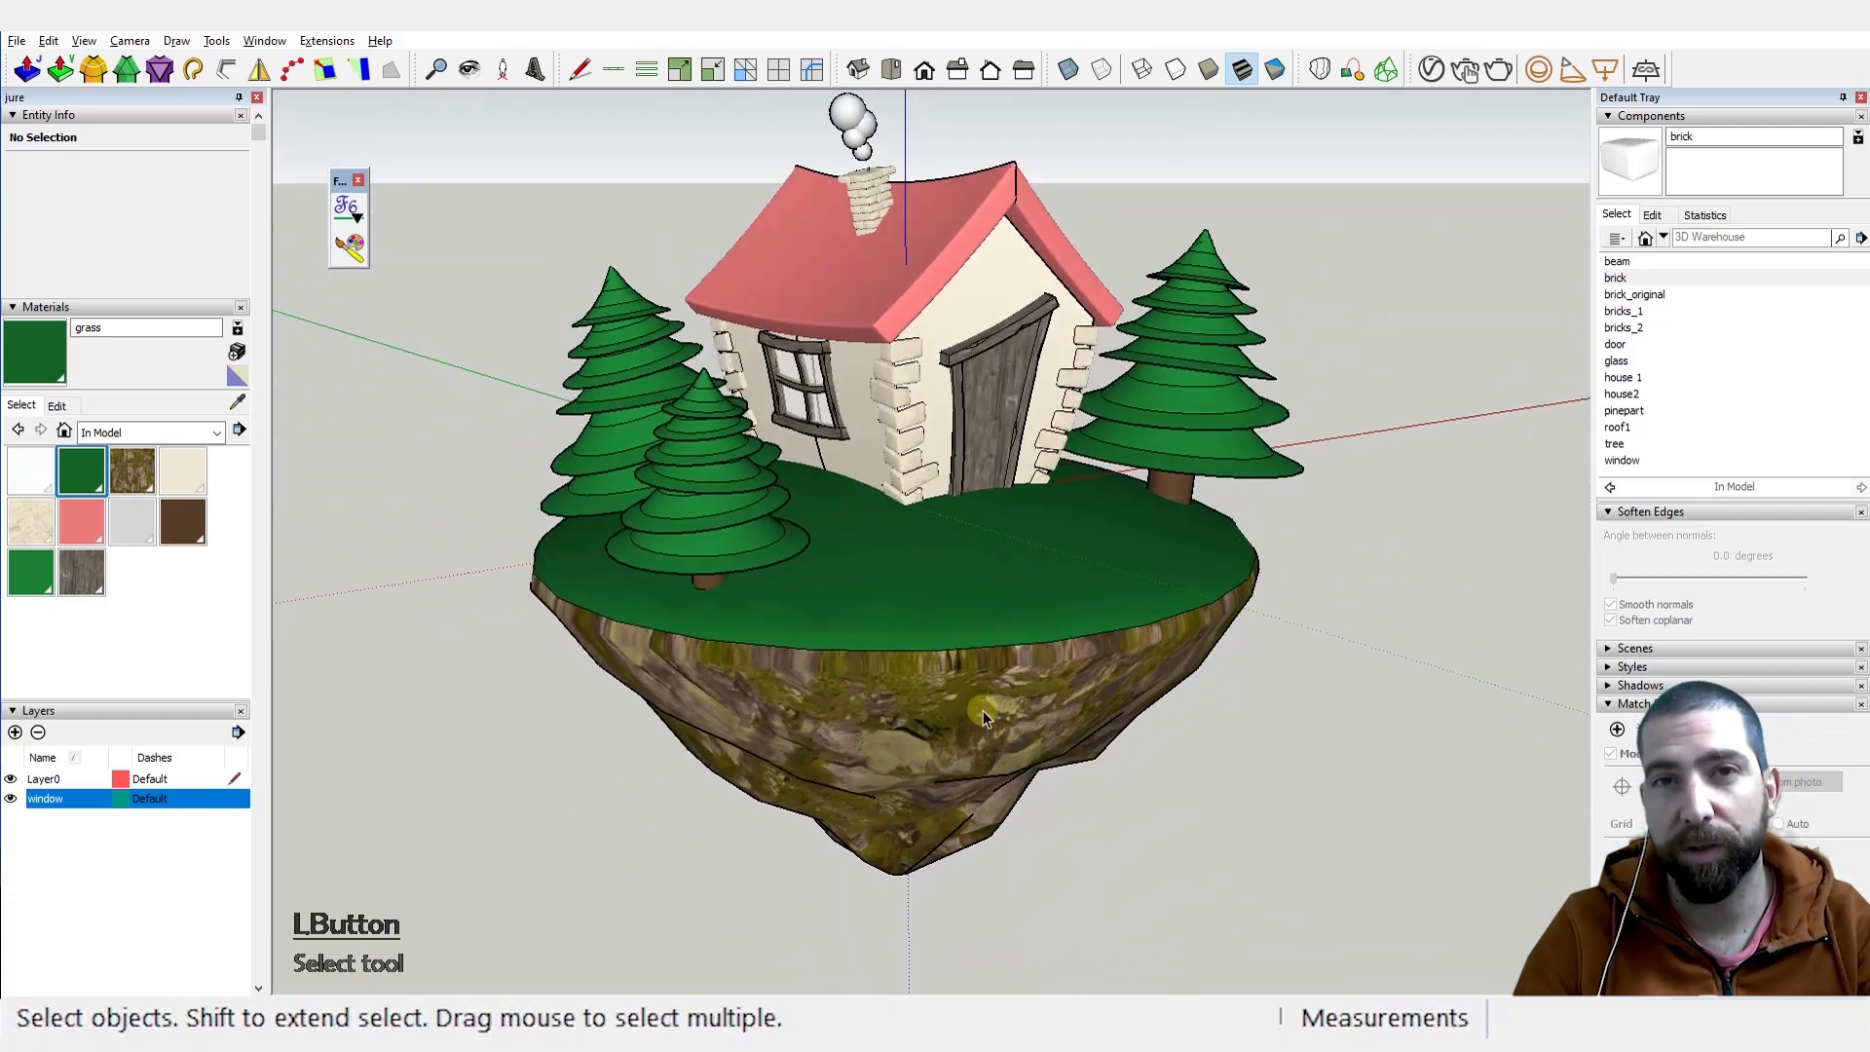
scroll(984, 710, down, 2)
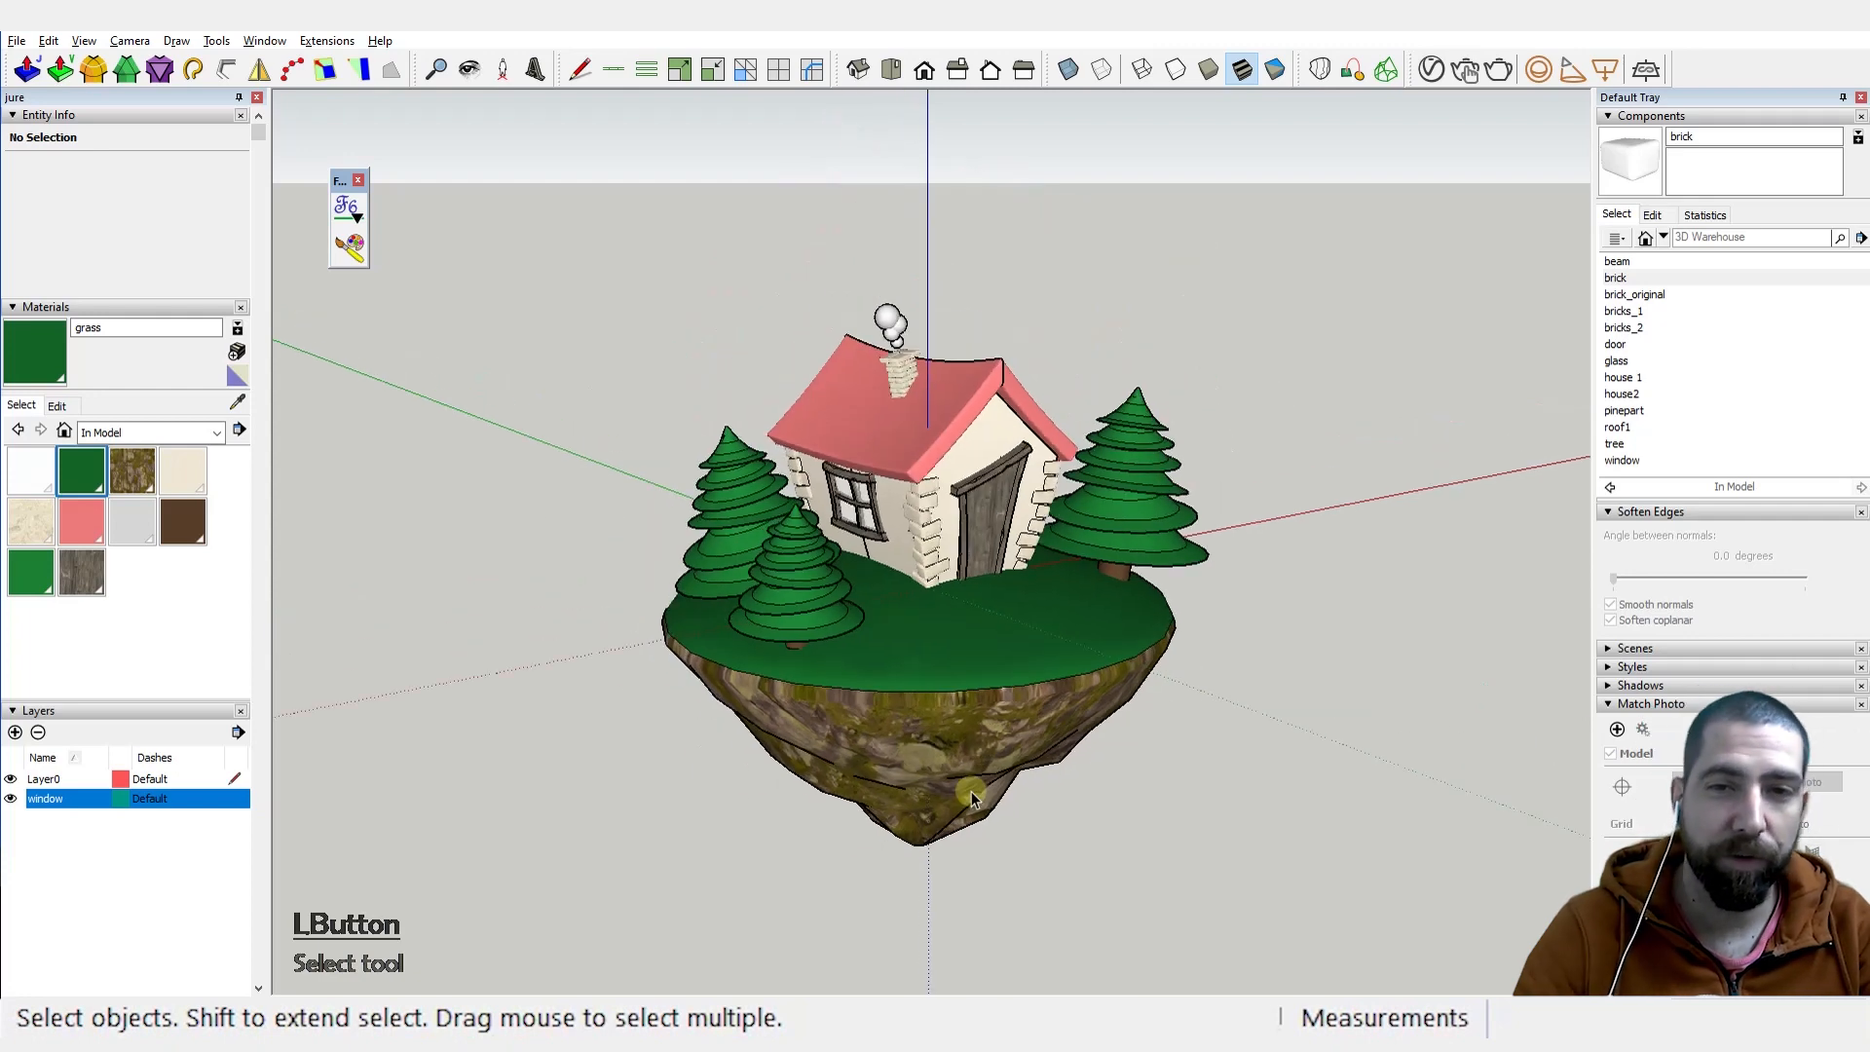
middle_drag(983, 774, 991, 625)
scroll(998, 614, up, 2)
scroll(997, 613, down, 2)
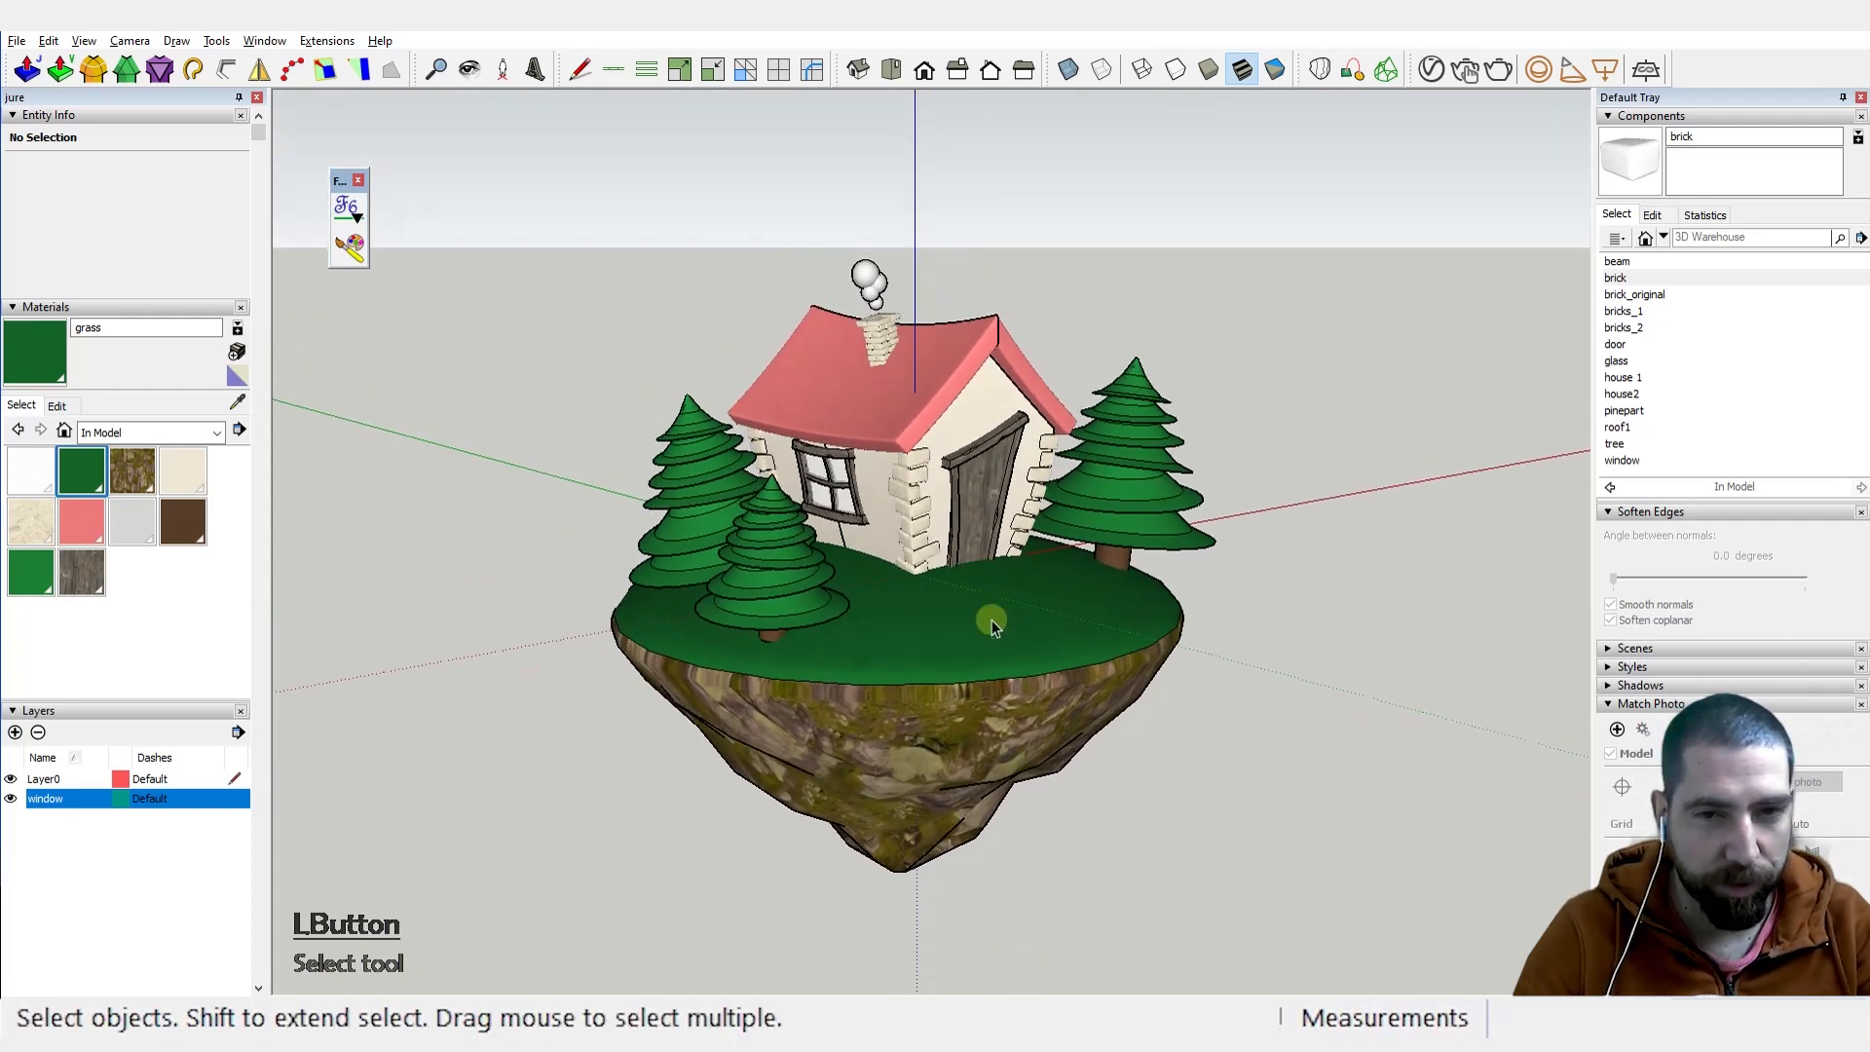
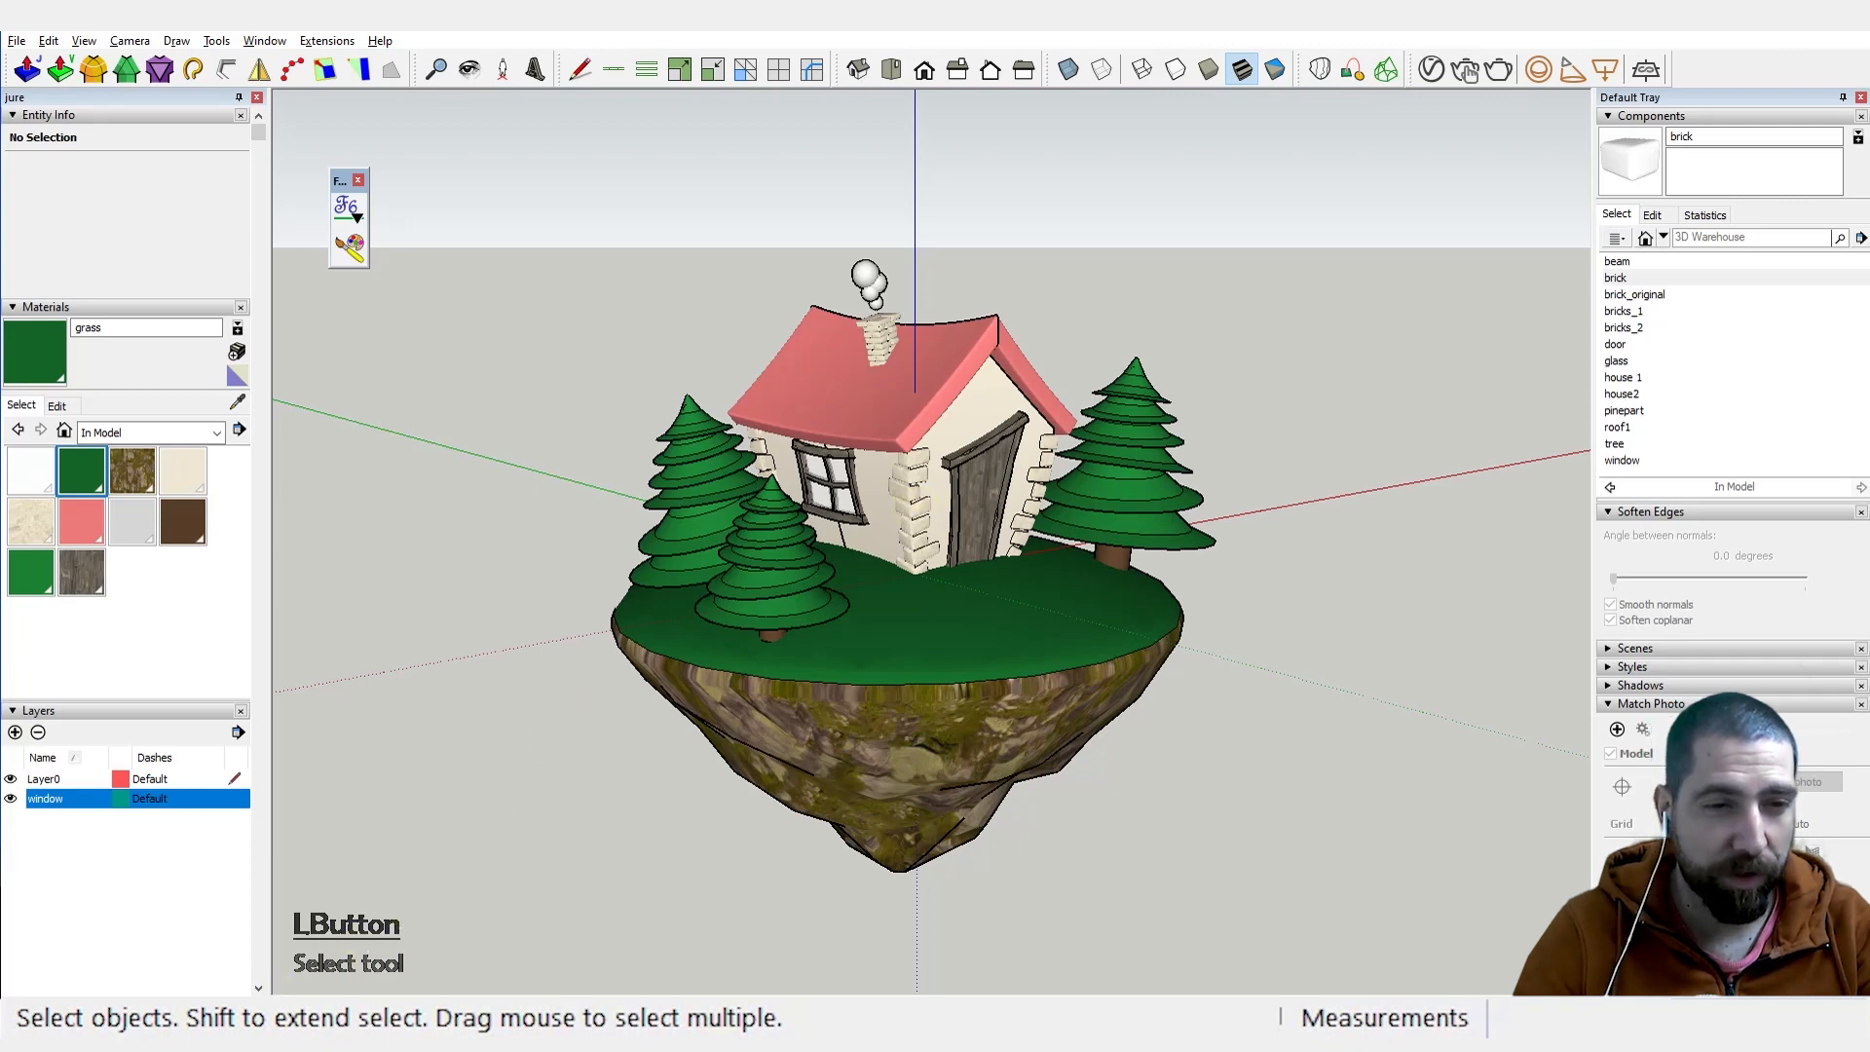
Step: Import sky.jpg from the materials folder and place it flat as an image in front of the island
click(732, 947)
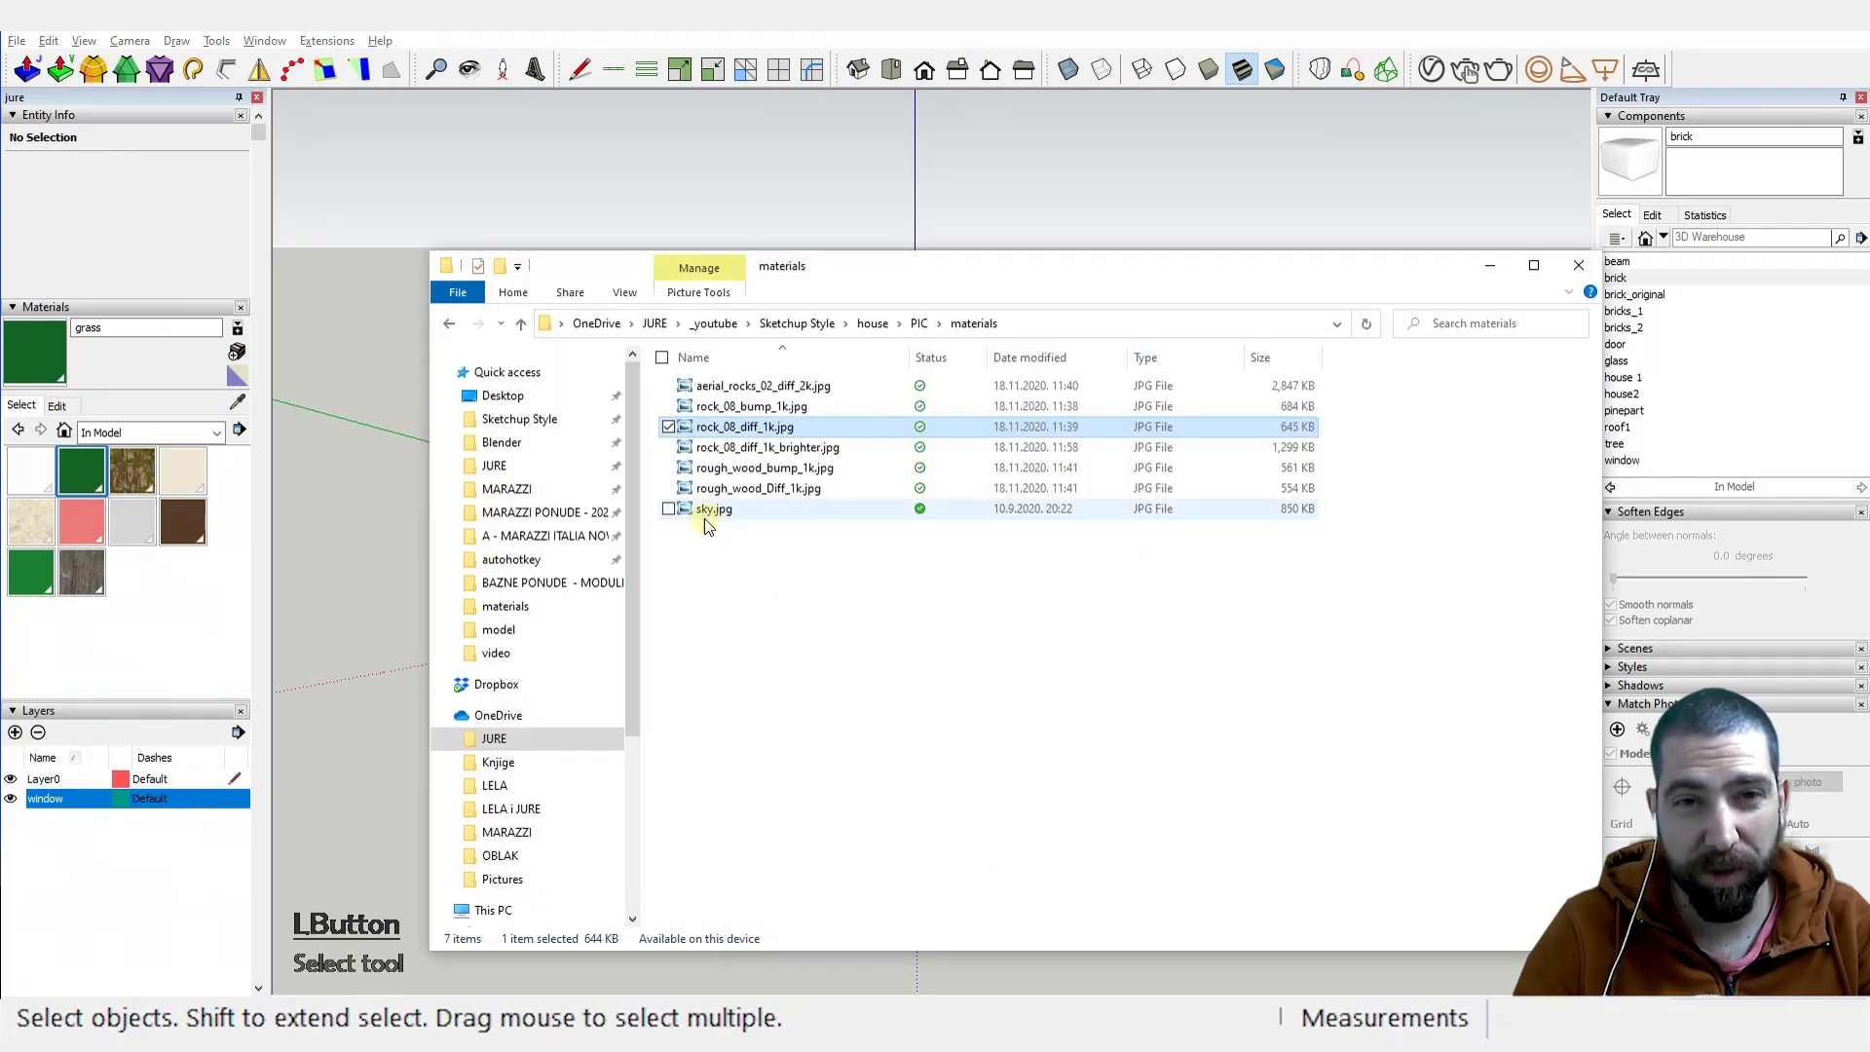
mouse_move(703, 514)
mouse_down()
mouse_move(487, 516)
mouse_move(370, 652)
mouse_up()
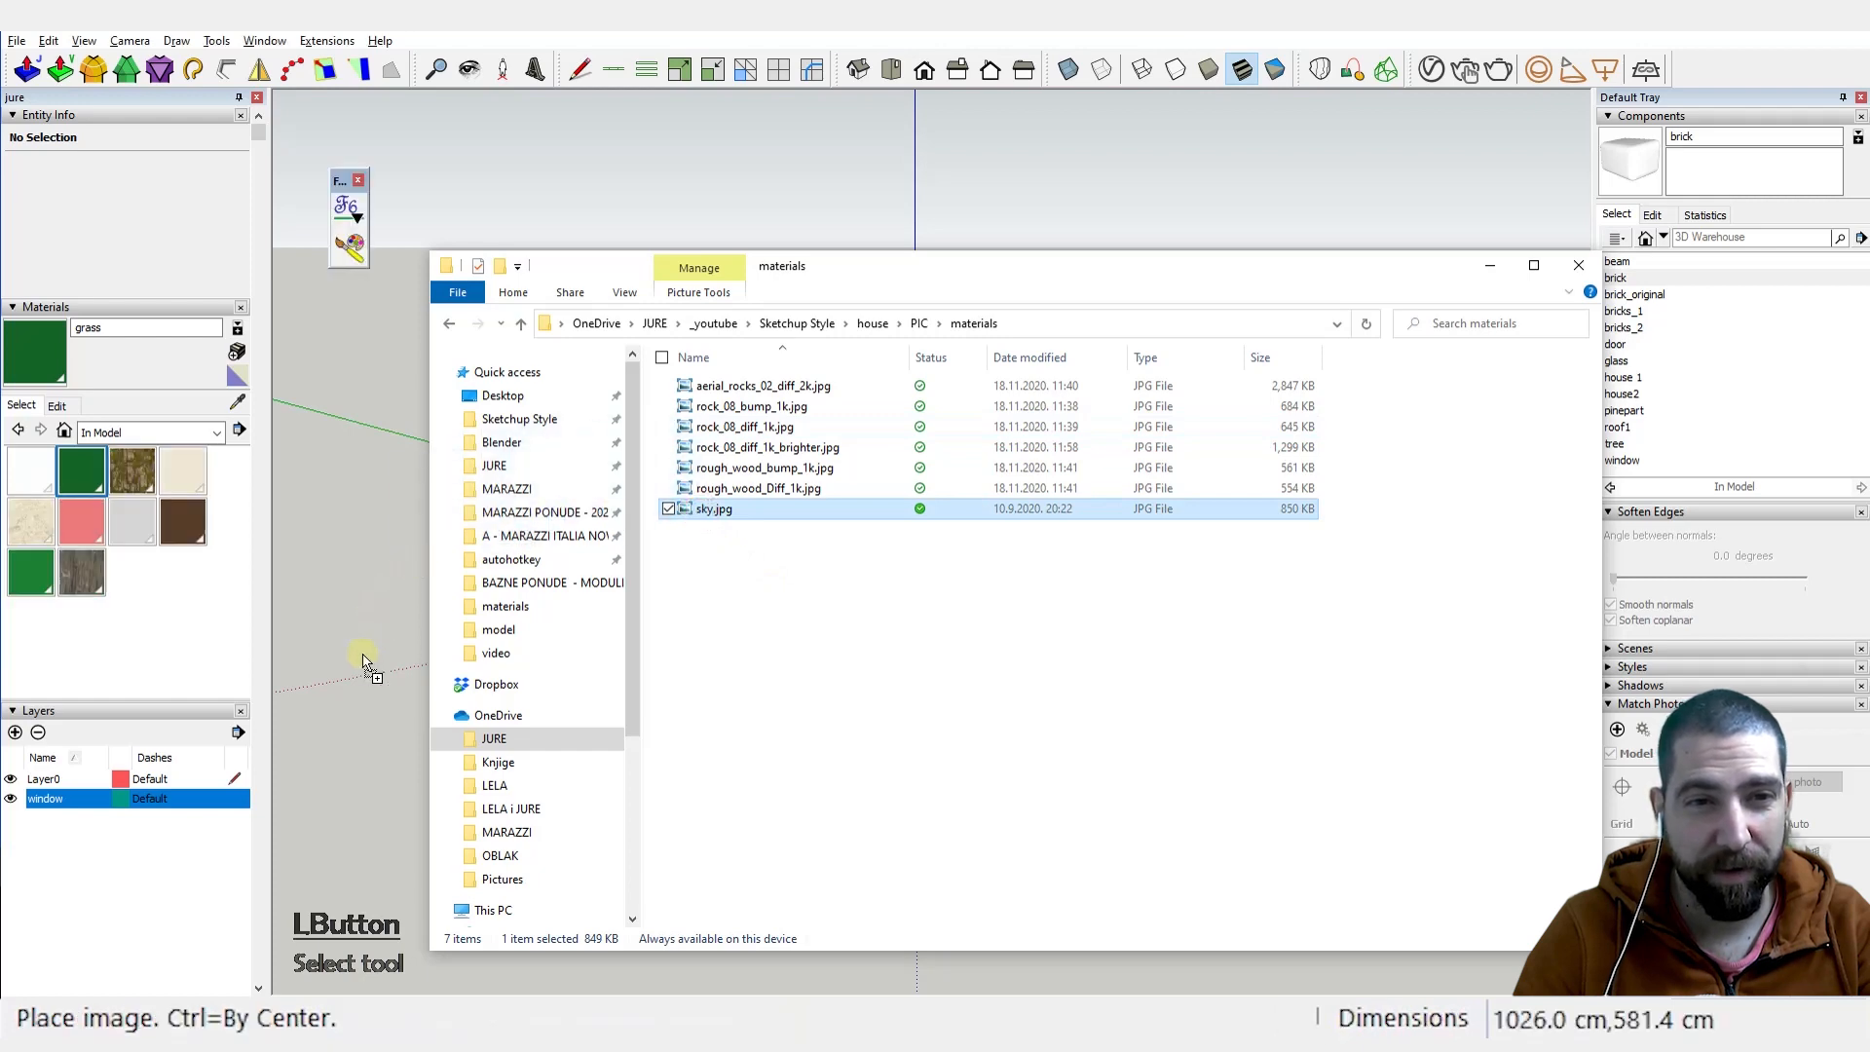
click(379, 776)
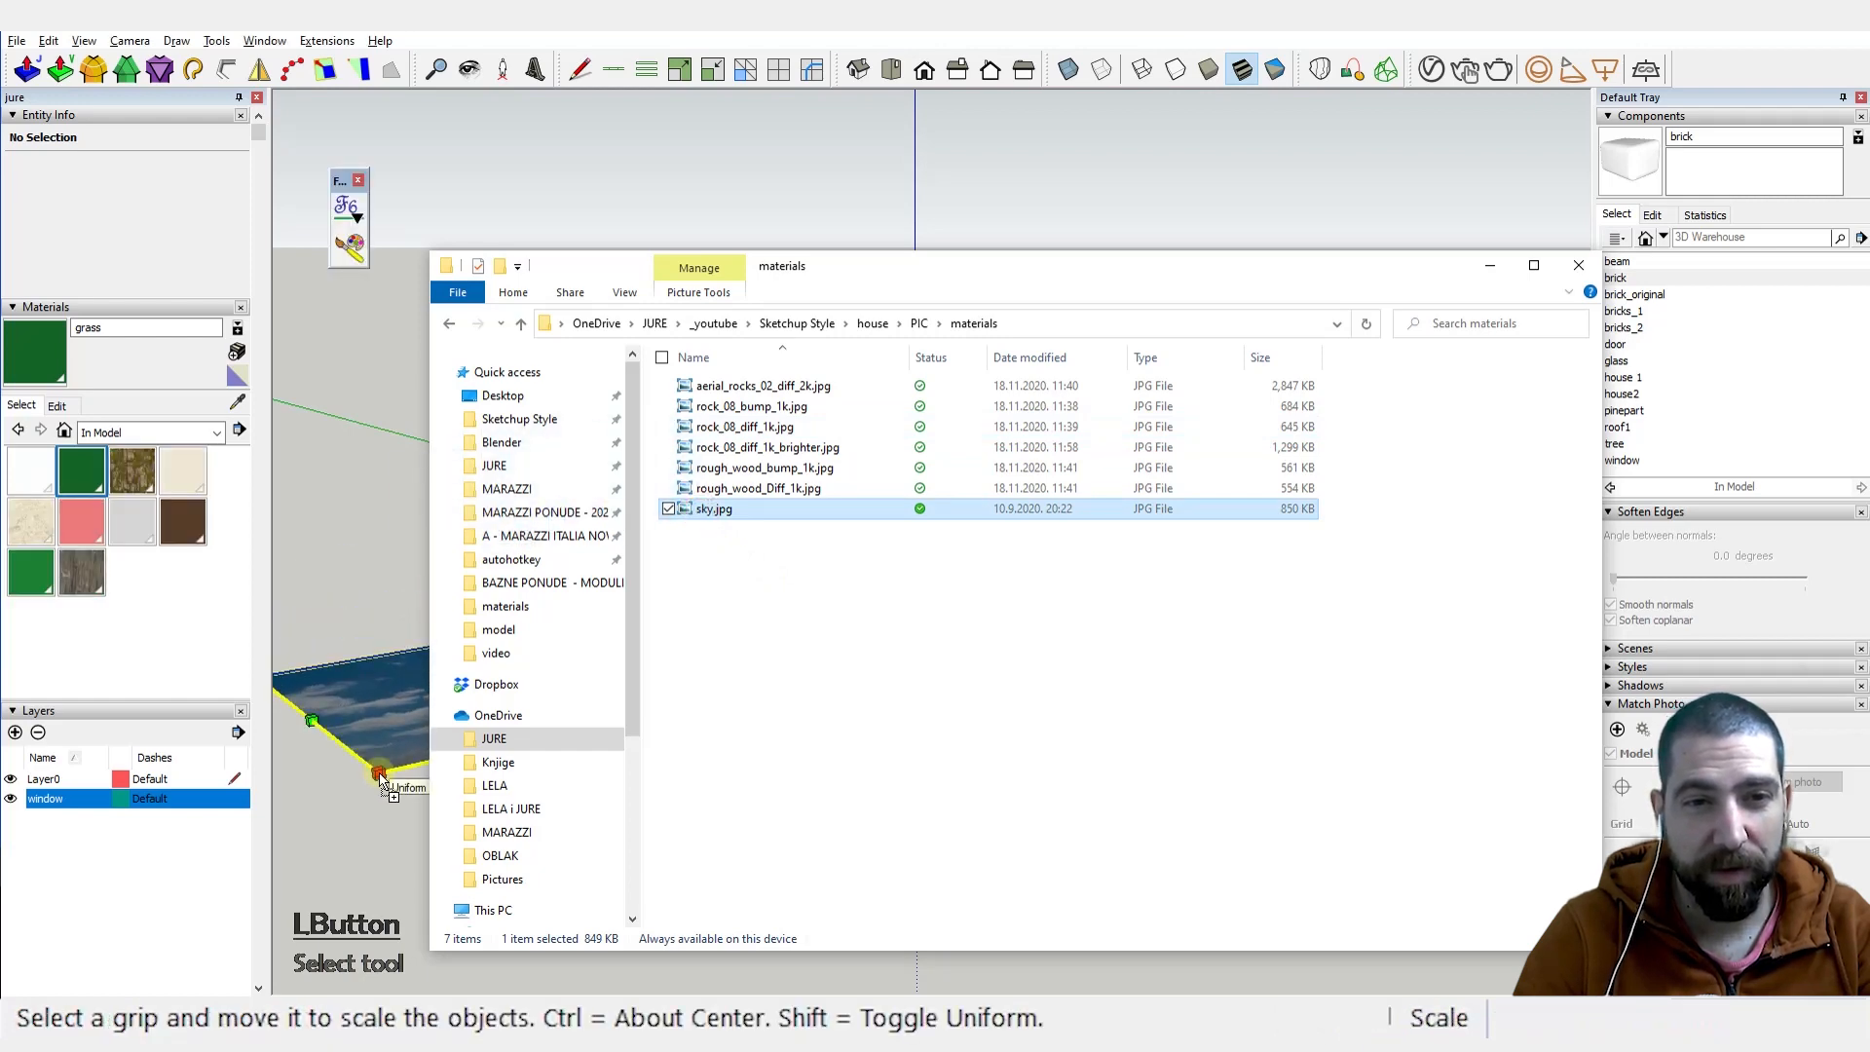
click(370, 490)
mouse_move(884, 623)
middle_down()
mouse_move(914, 700)
mouse_move(880, 889)
mouse_move(891, 686)
middle_up()
Step: Rotate the sky image upright about its front edge
key(s)
key(ctrl+r)
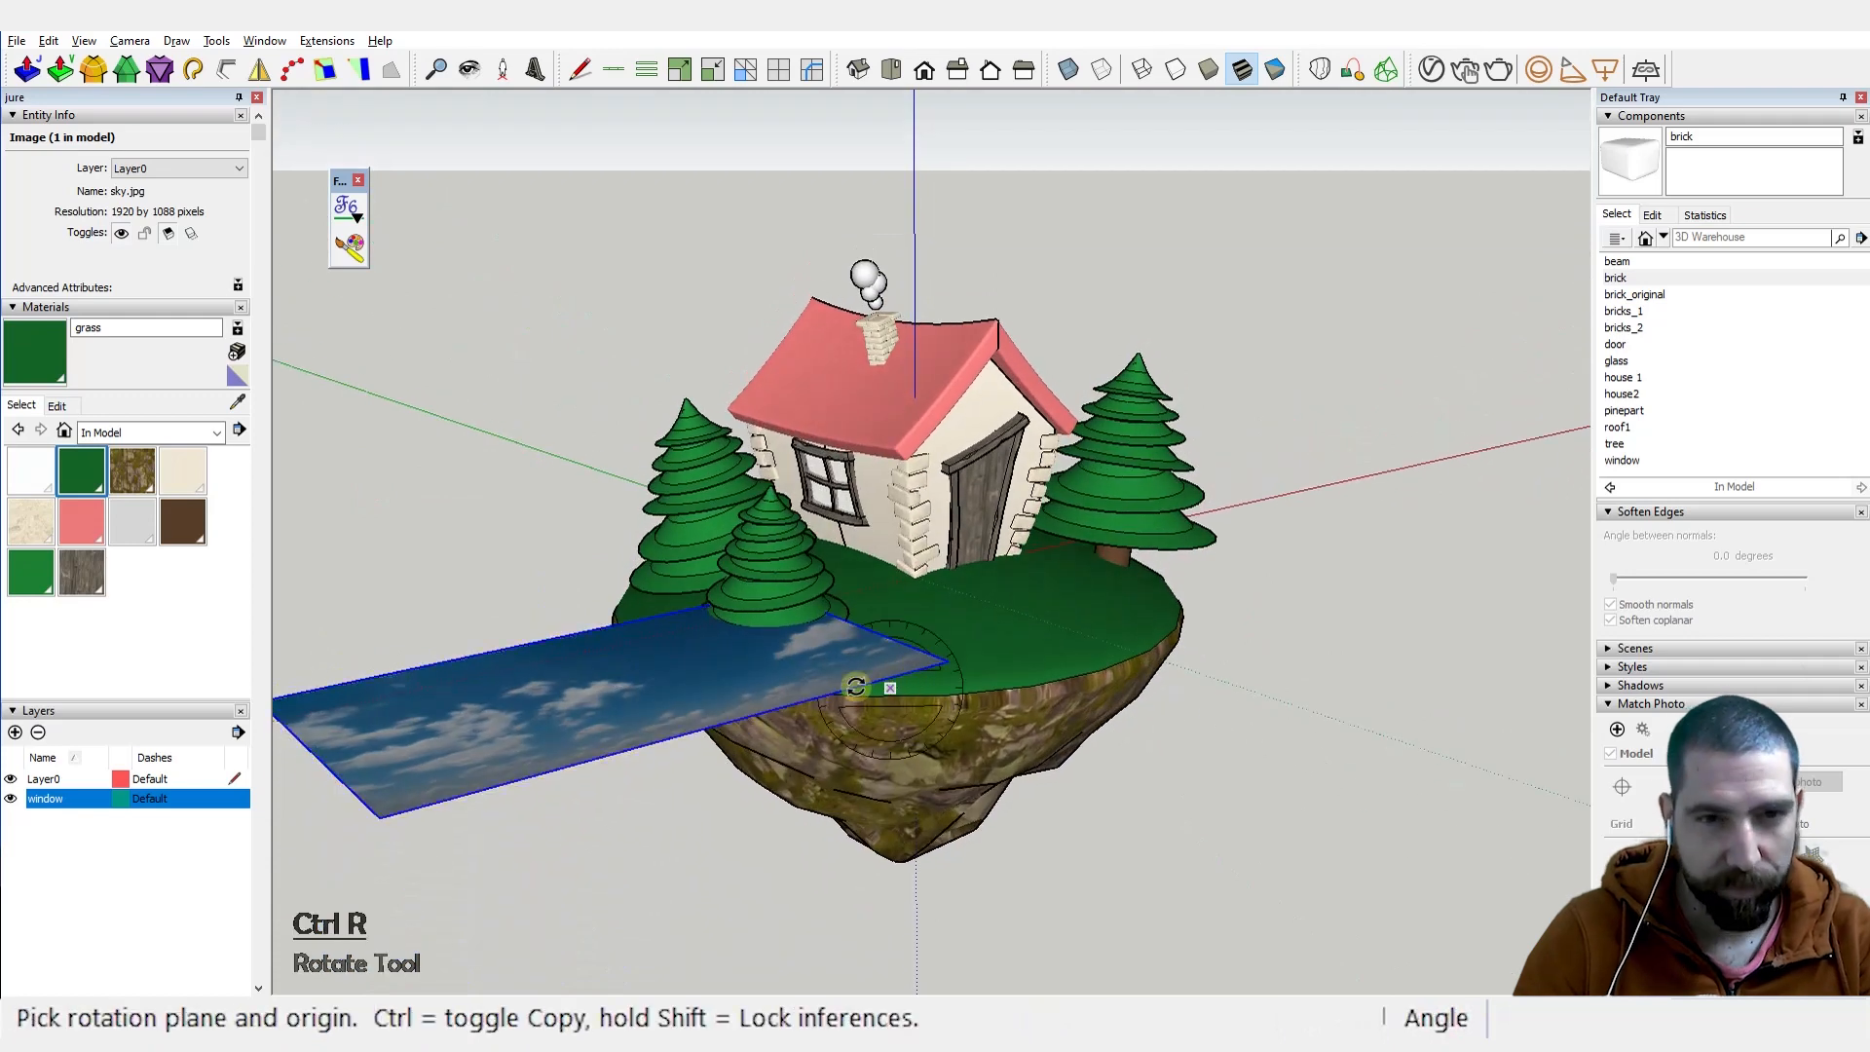
key(ctrl)
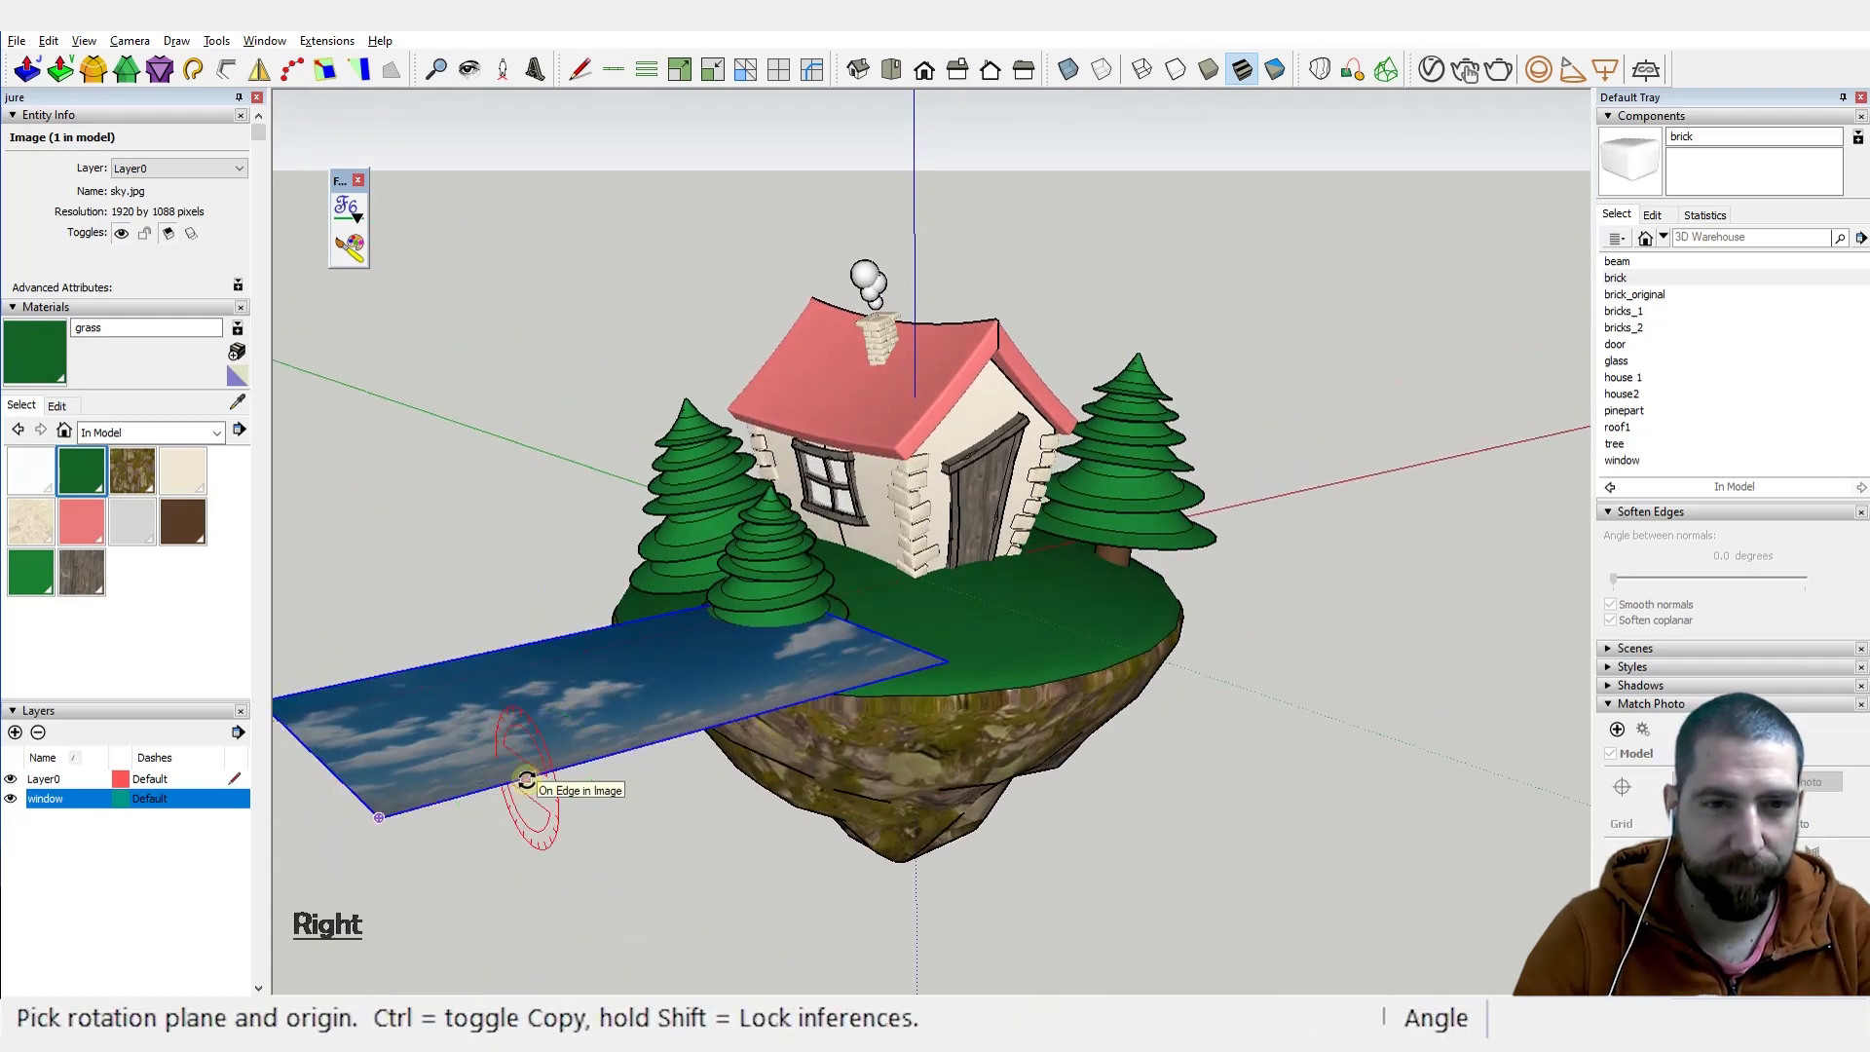
click(523, 779)
click(457, 709)
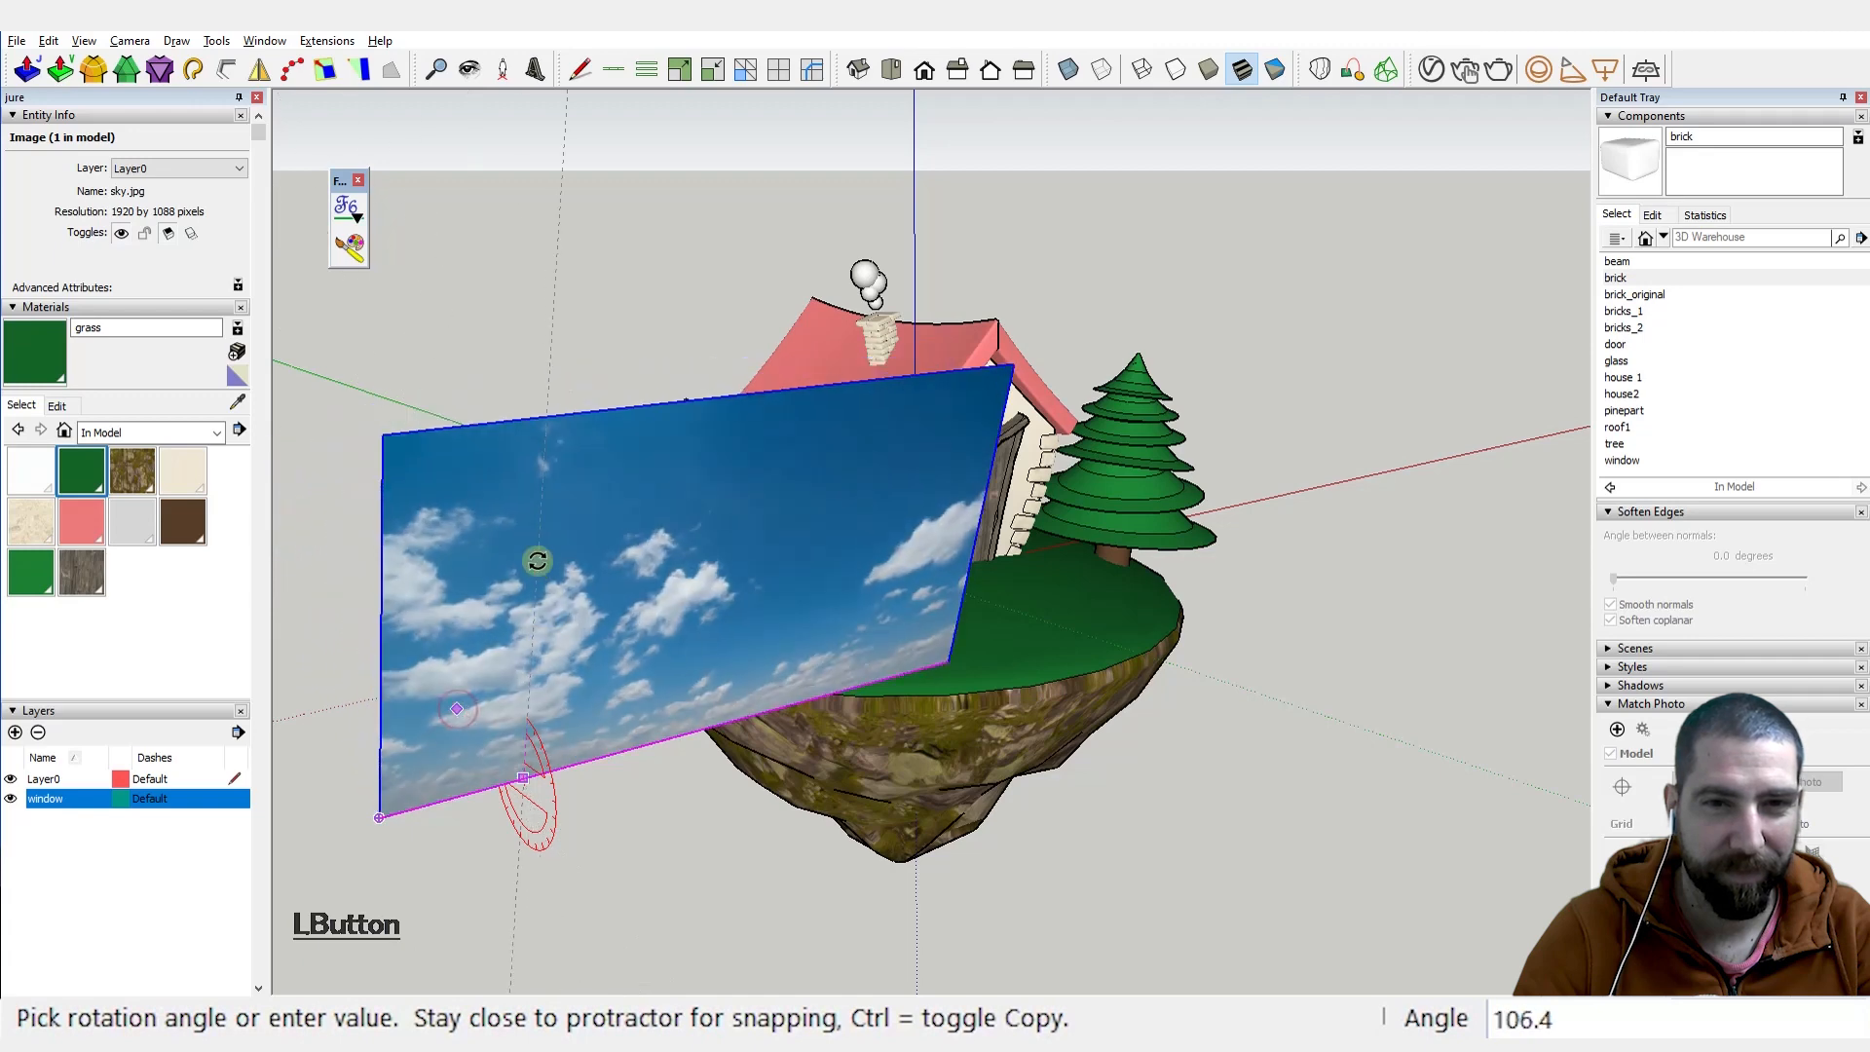
click(513, 547)
Step: Move the upright sky image about 630 cm so that it stands lower, in front of the island's rock base
middle_drag(571, 777, 608, 689)
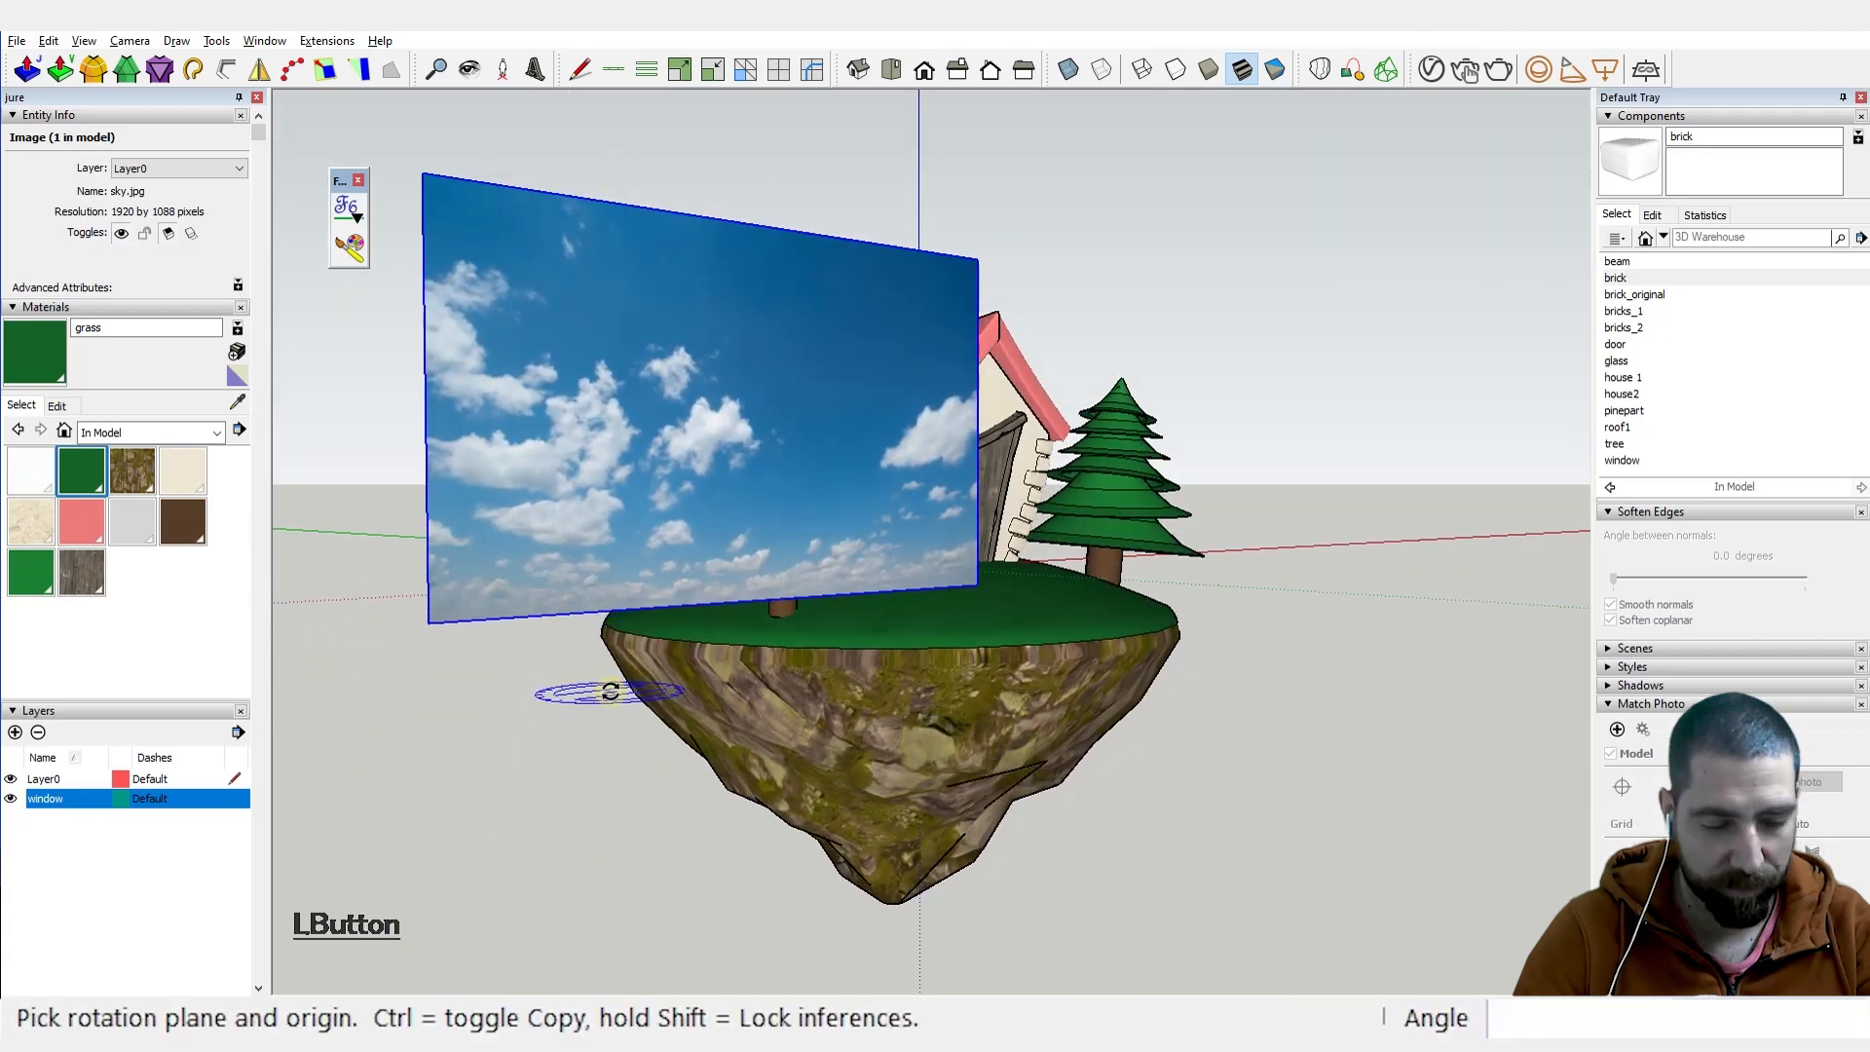
middle_drag(608, 688, 626, 739)
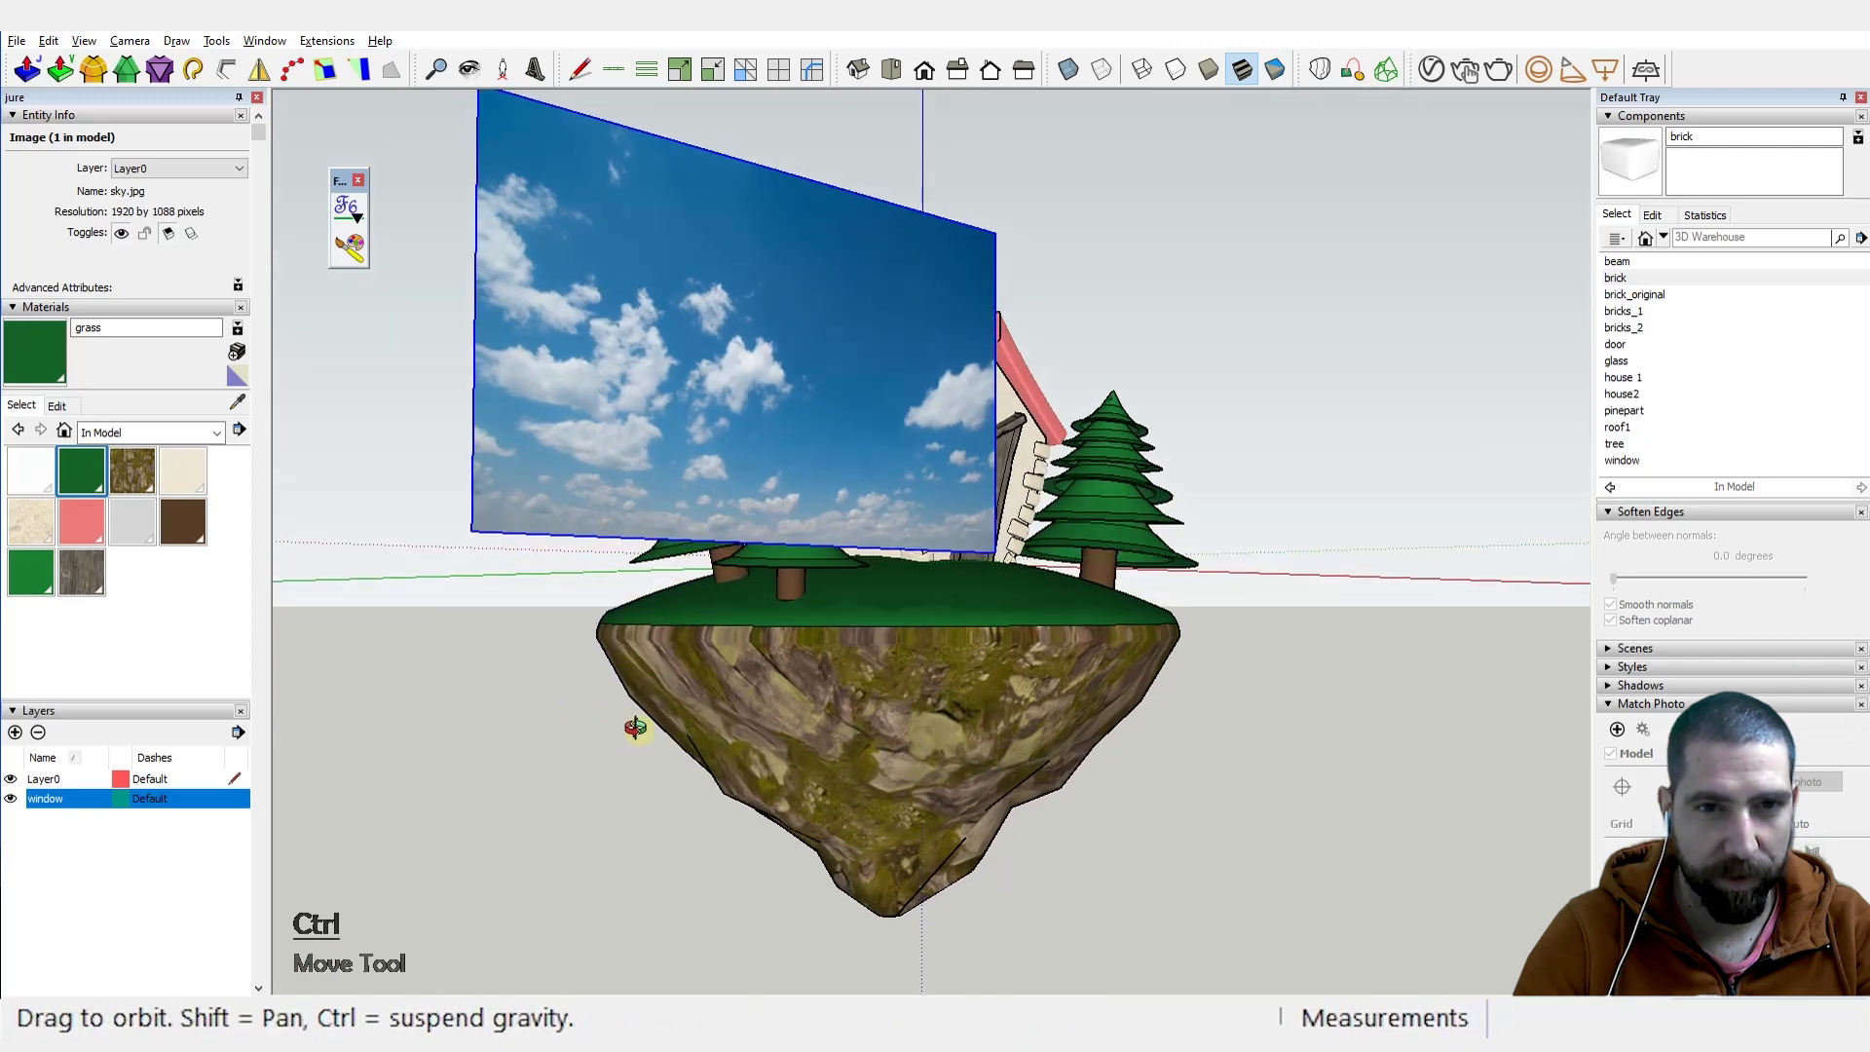
click(476, 532)
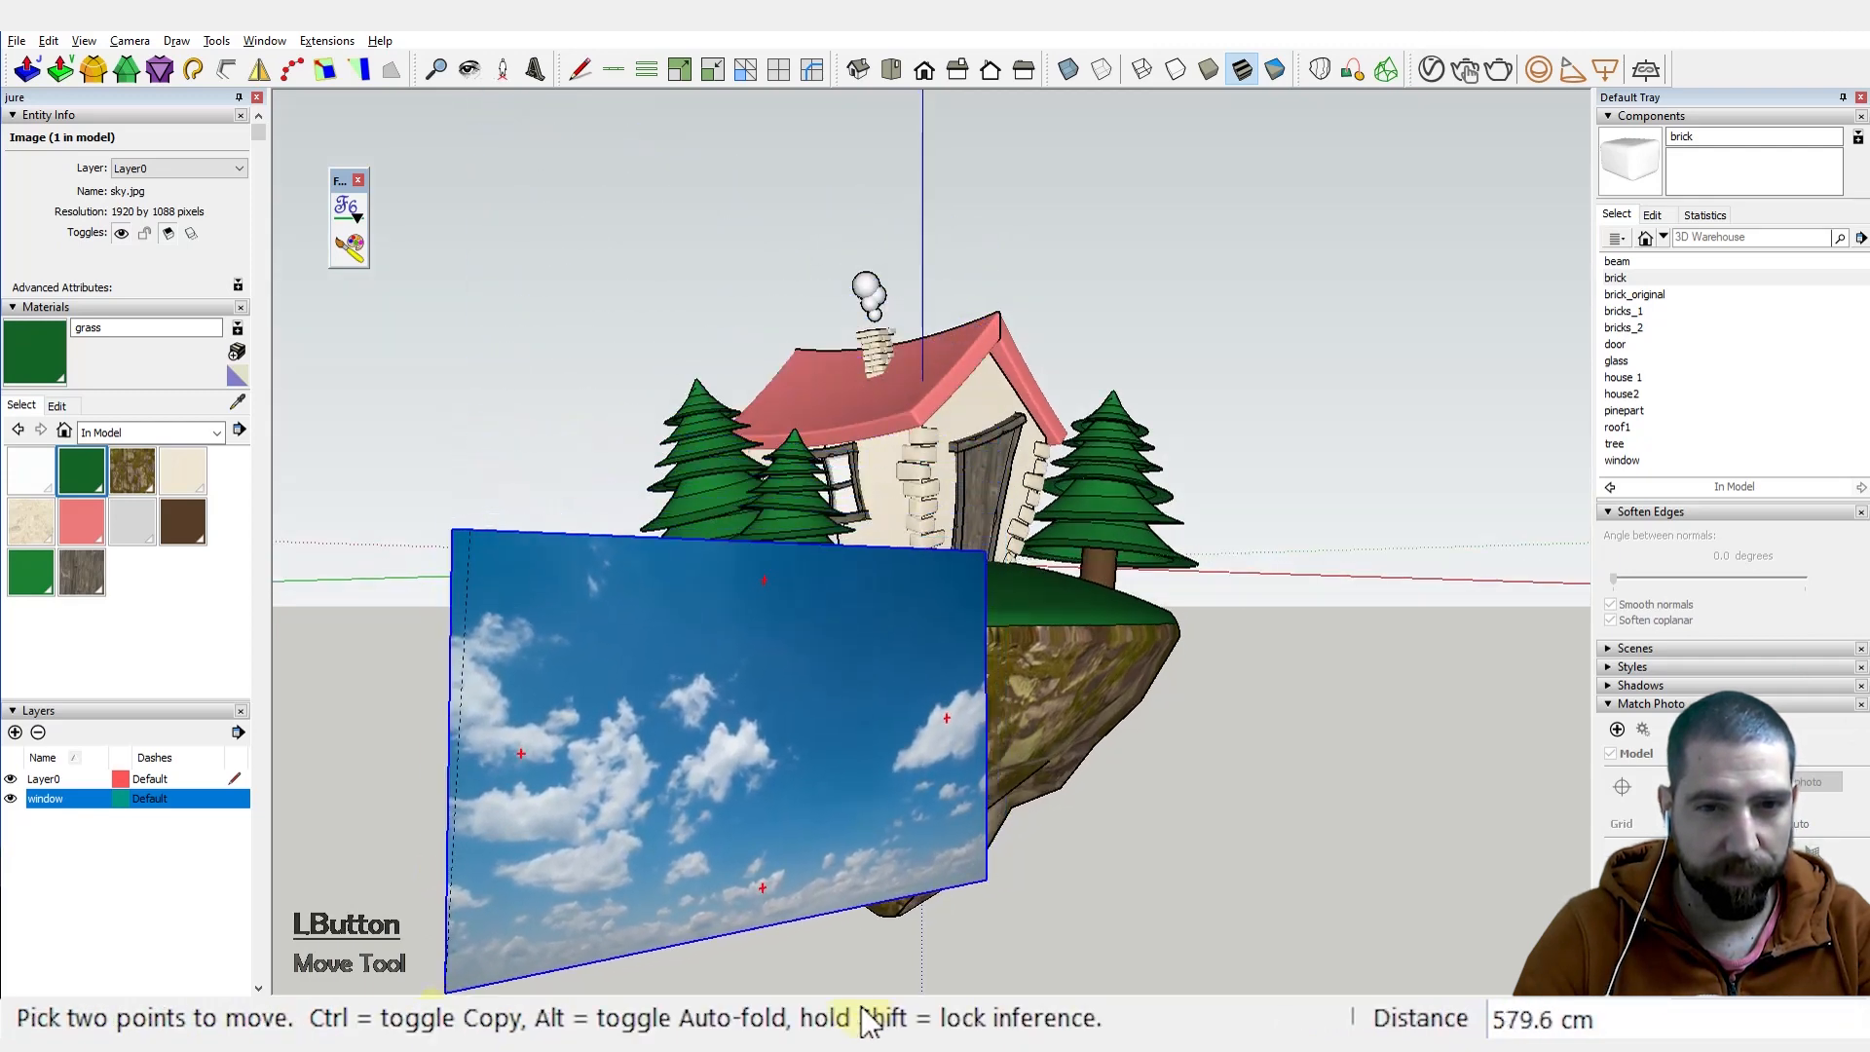
scroll(487, 608, down, 1)
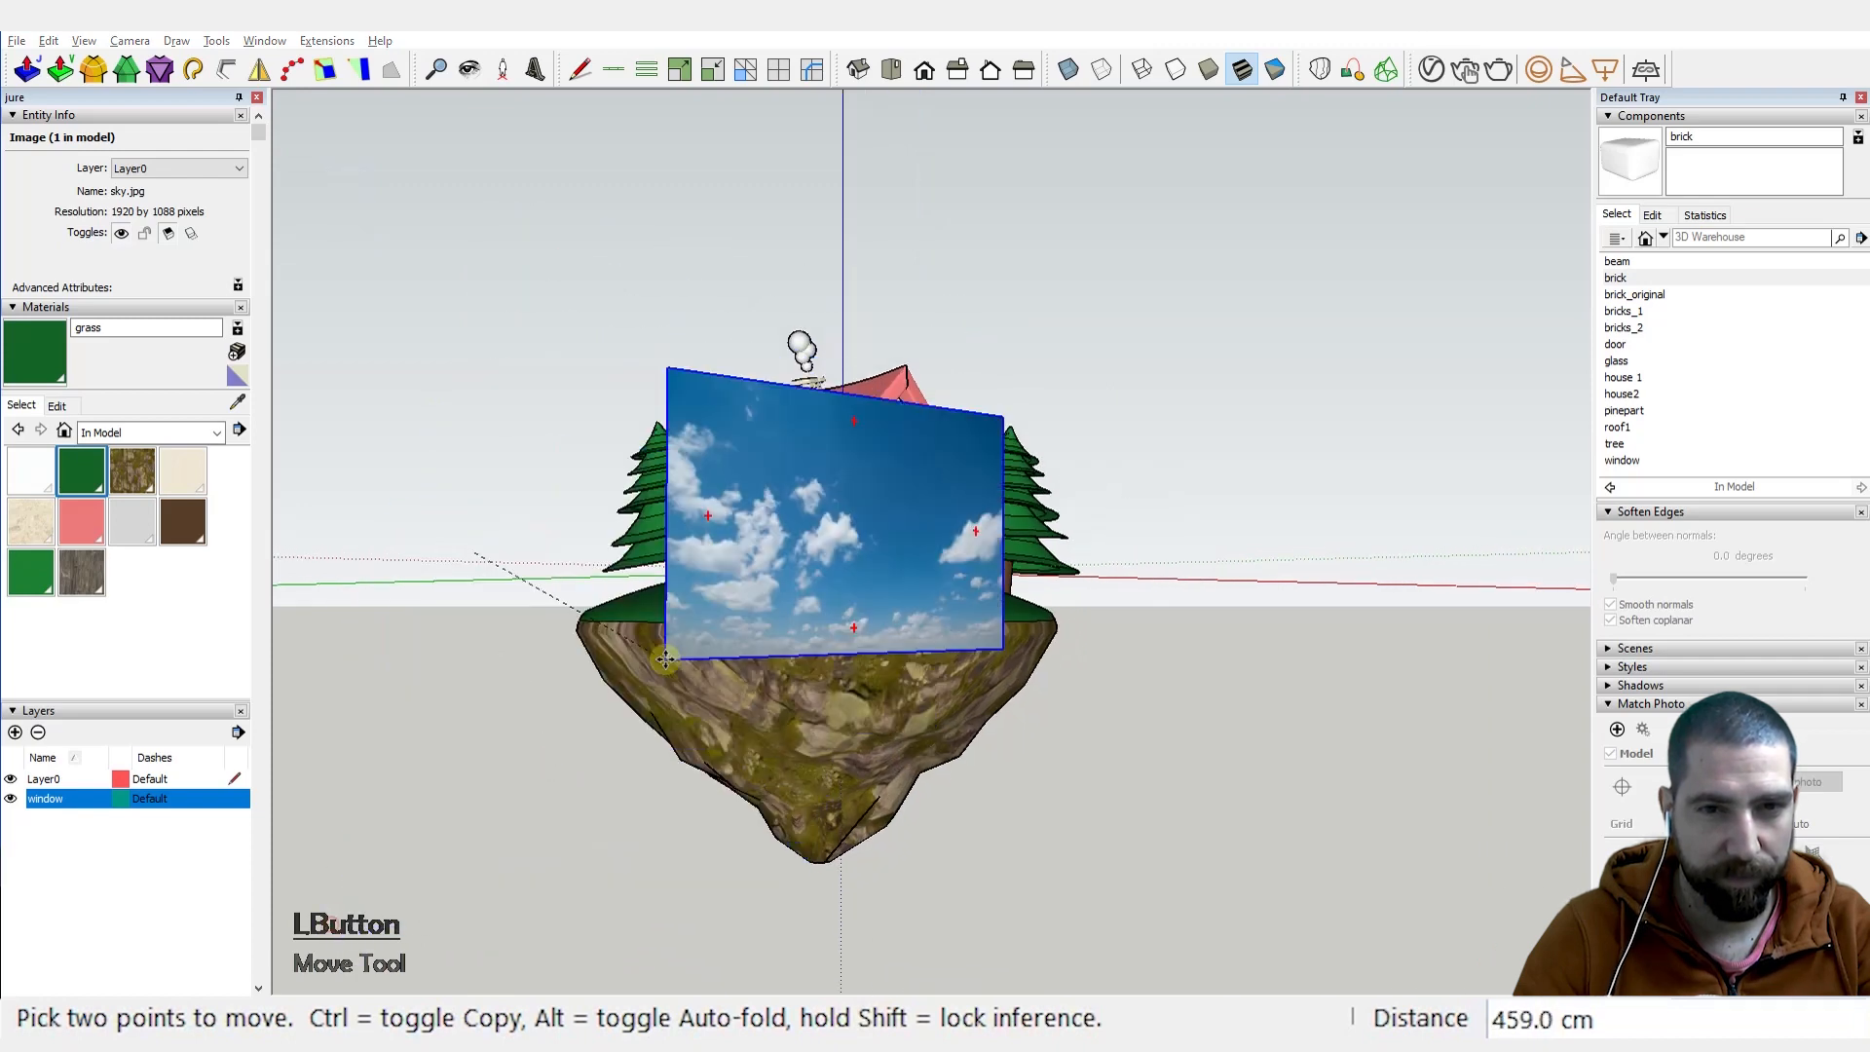
click(348, 906)
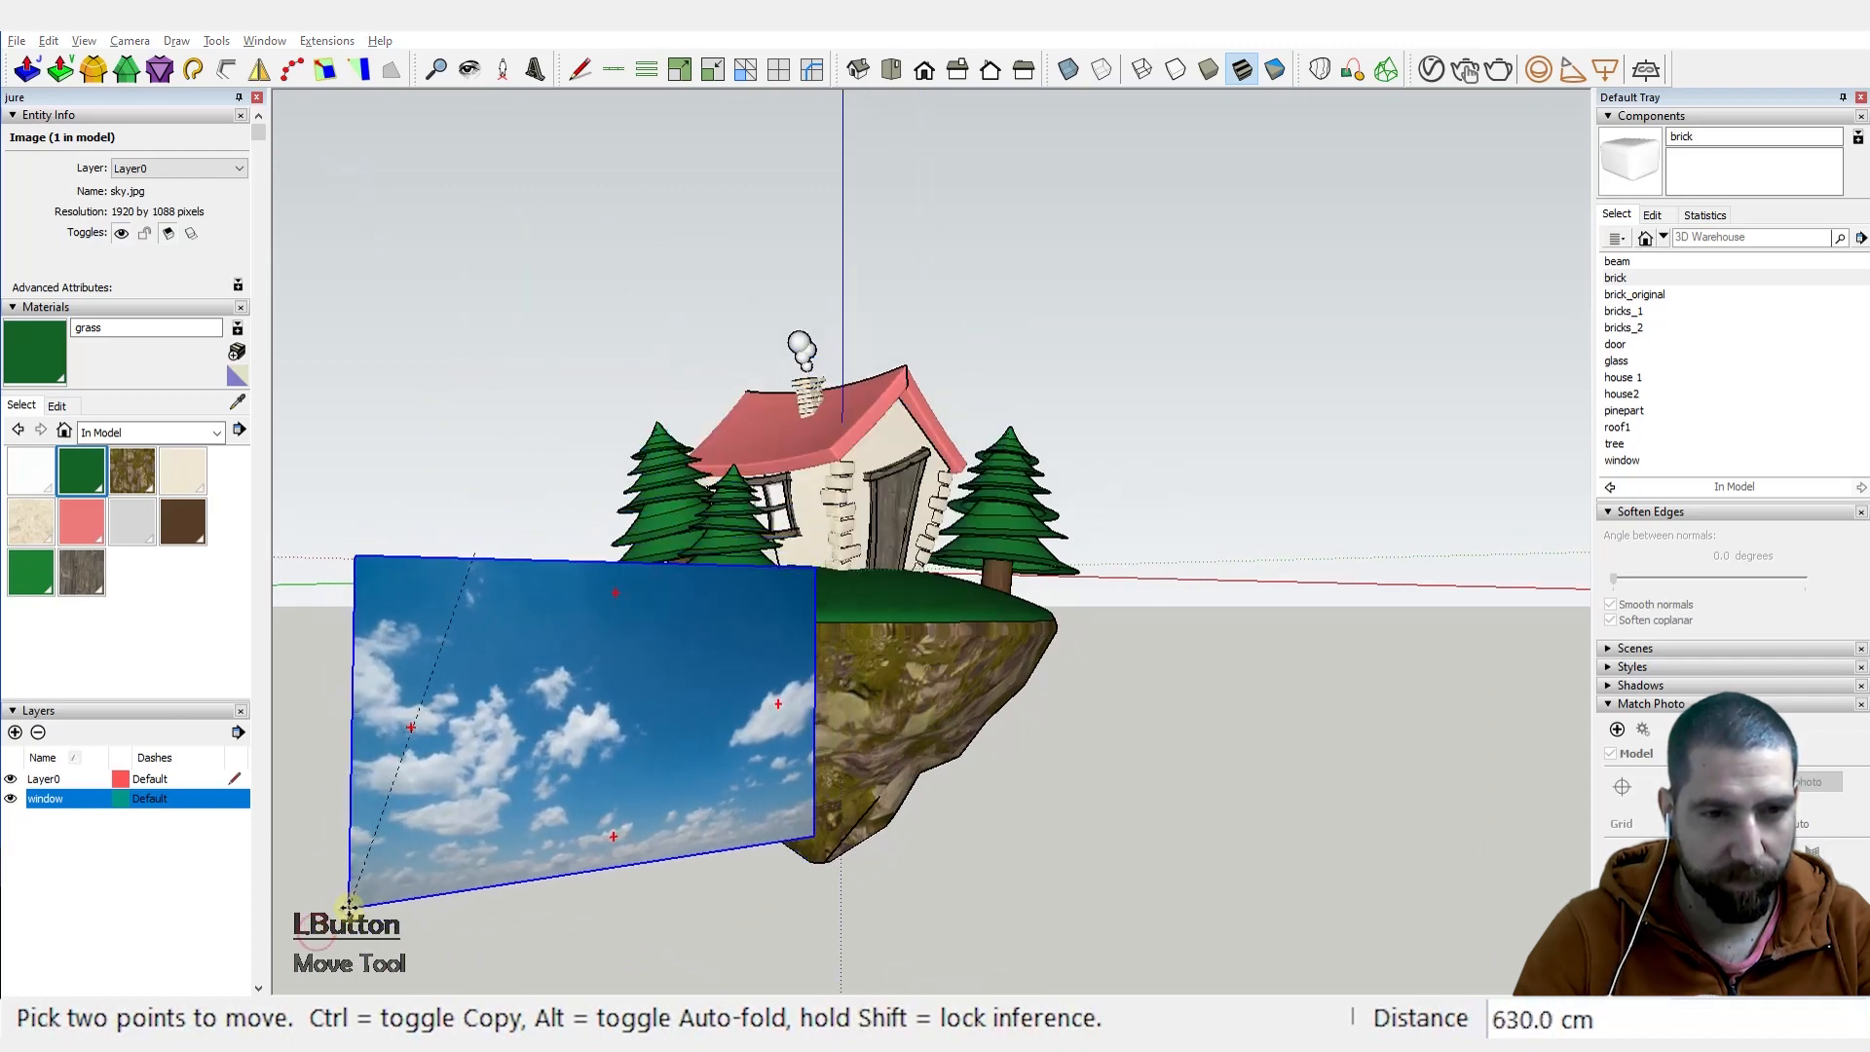
Step: Scale the sky image up uniformly from its upper corner until it is larger than the island
key(s)
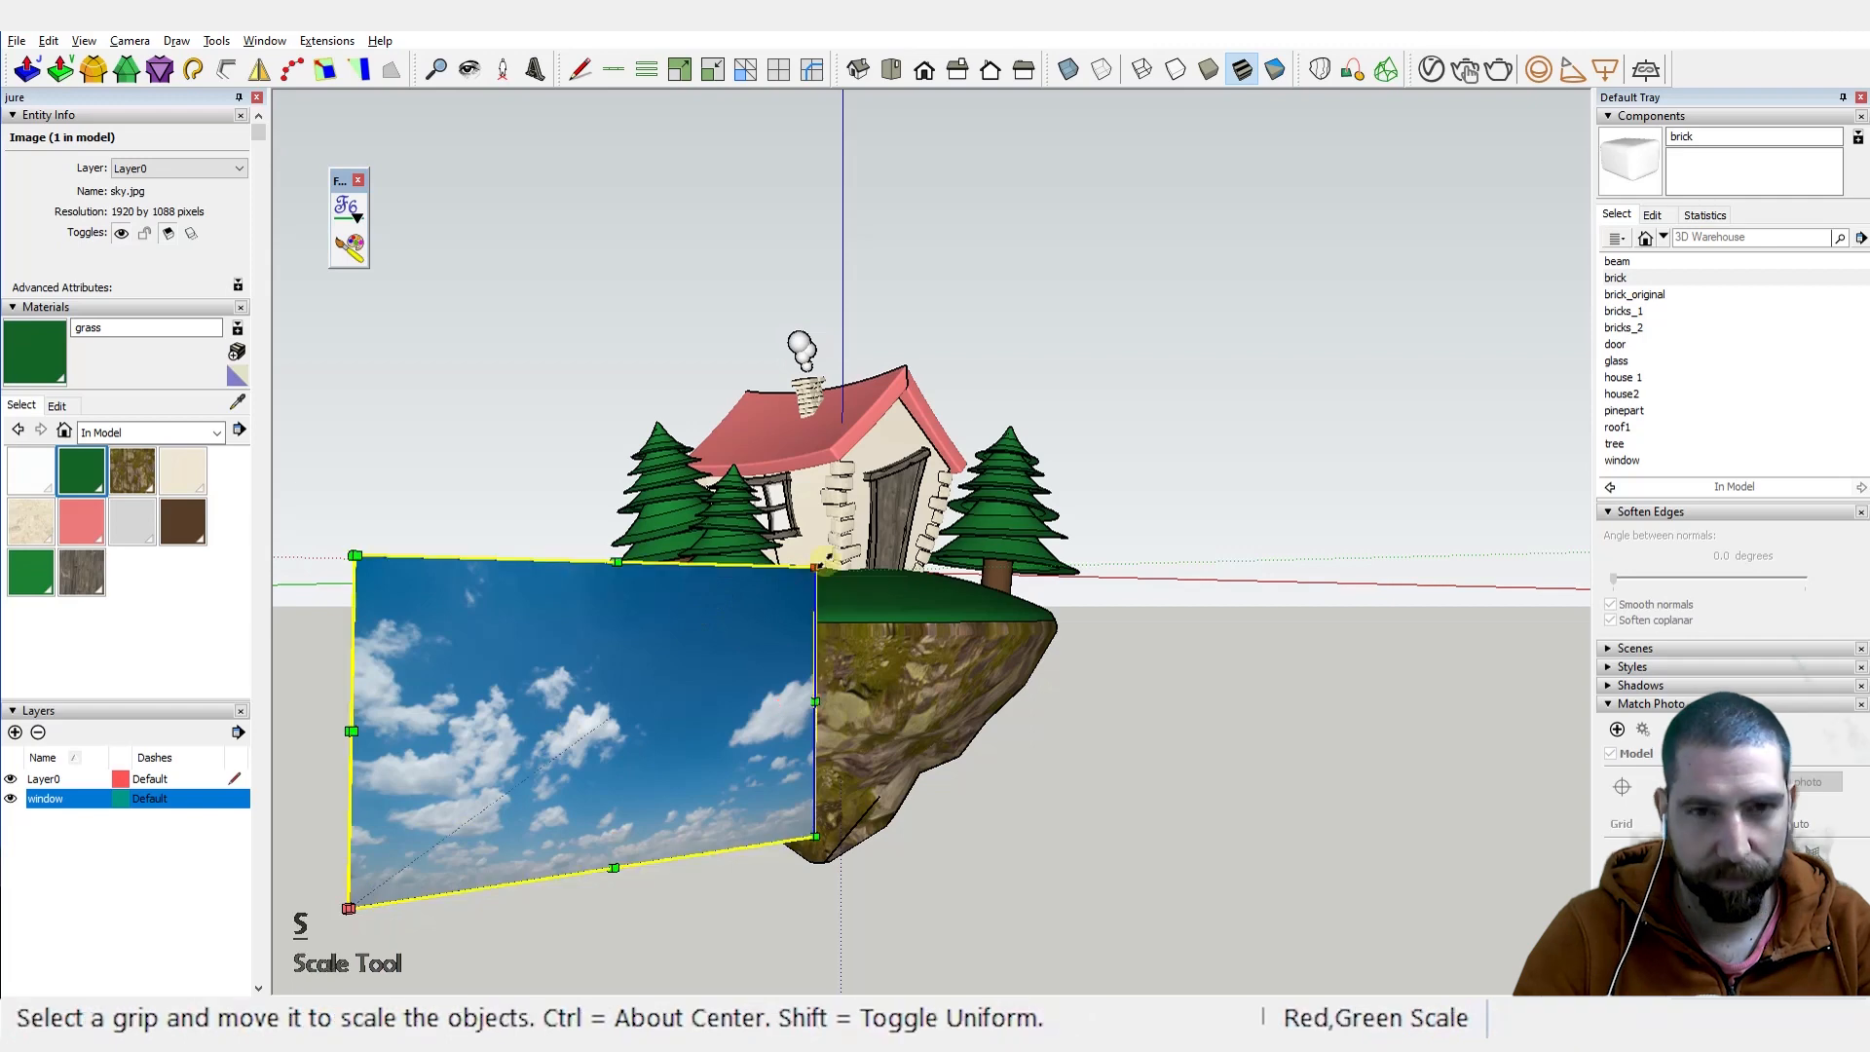
drag(814, 567, 1422, 151)
scroll(1190, 545, down, 2)
Step: Move the enlarged sky image behind the island as a backdrop
middle_drag(1190, 545, 1218, 743)
key(ctrl+shift+x)
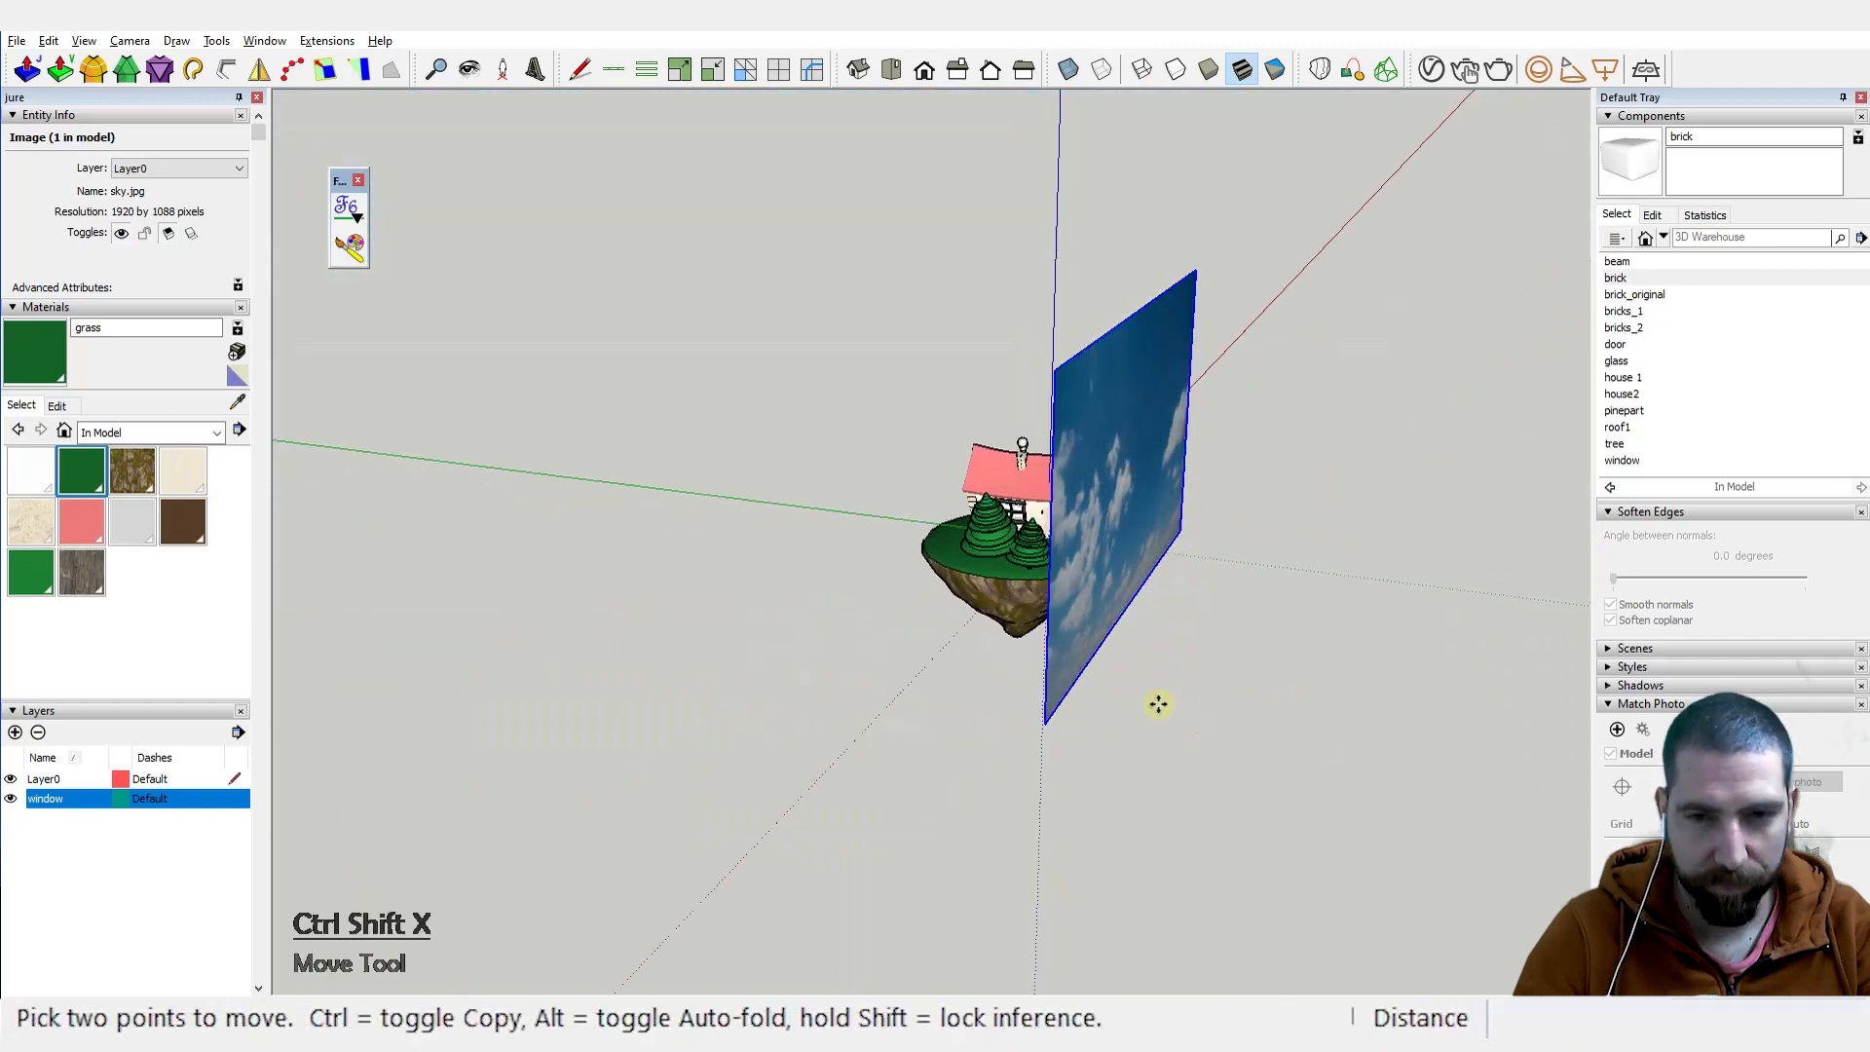
click(1158, 702)
click(909, 668)
Step: Examine the island against the sky backdrop from the front at different distances and angles
middle_drag(909, 668, 1281, 714)
scroll(1163, 524, up, 3)
scroll(1306, 530, up, 2)
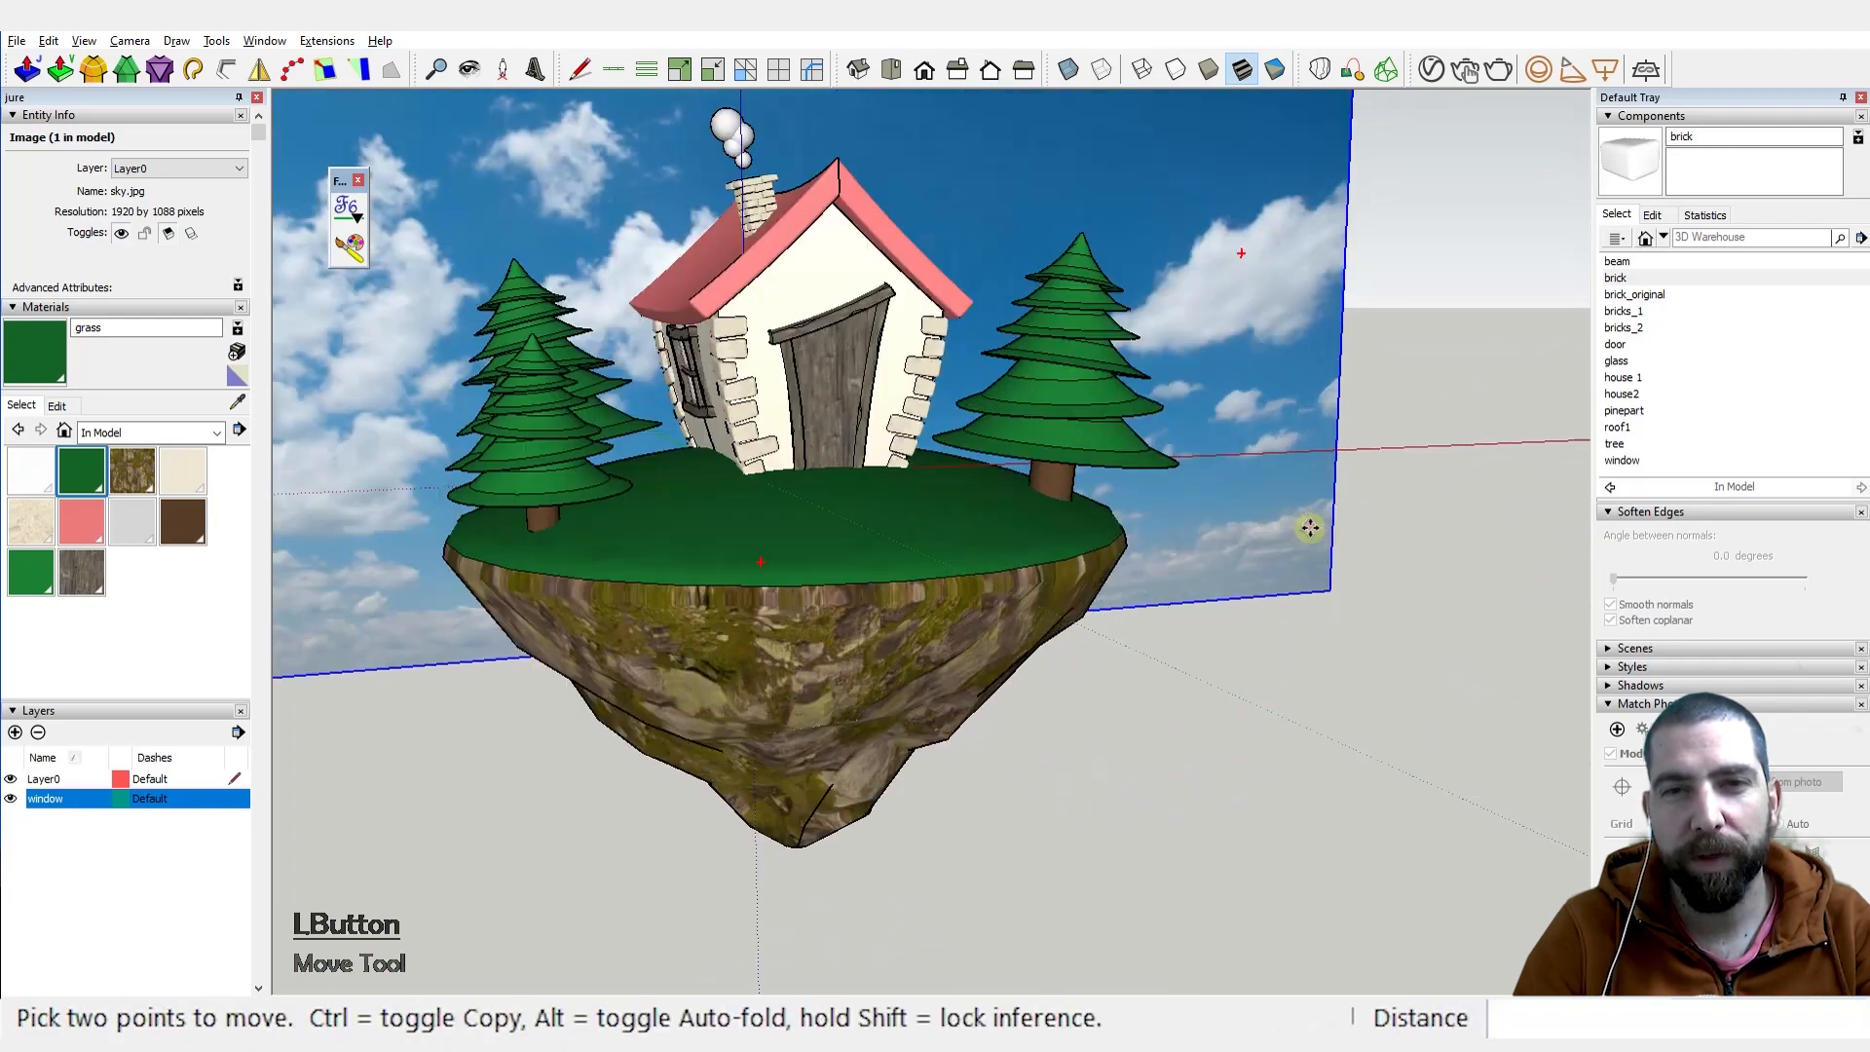
scroll(1325, 731, down, 1)
scroll(1055, 526, up, 2)
scroll(1061, 530, down, 1)
middle_drag(1062, 531, 1081, 614)
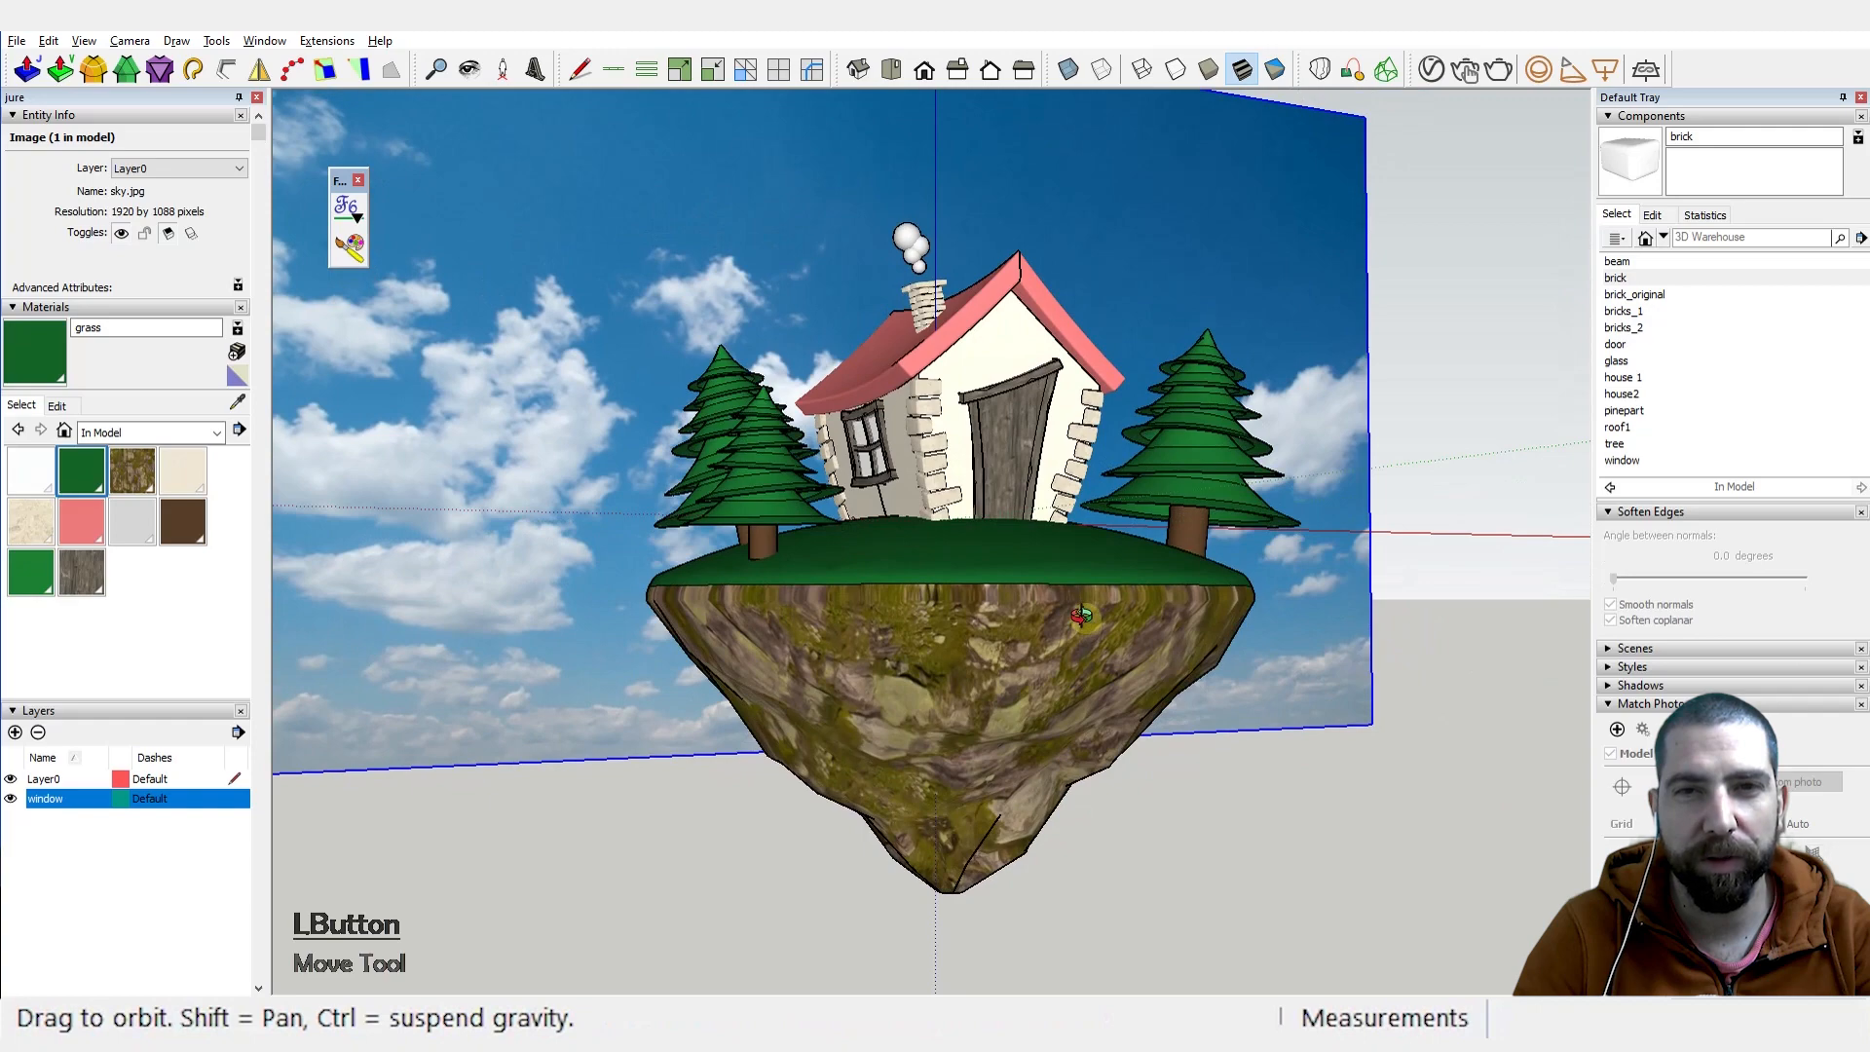
scroll(1120, 611, up, 2)
scroll(1254, 521, down, 4)
middle_drag(1112, 518, 1117, 615)
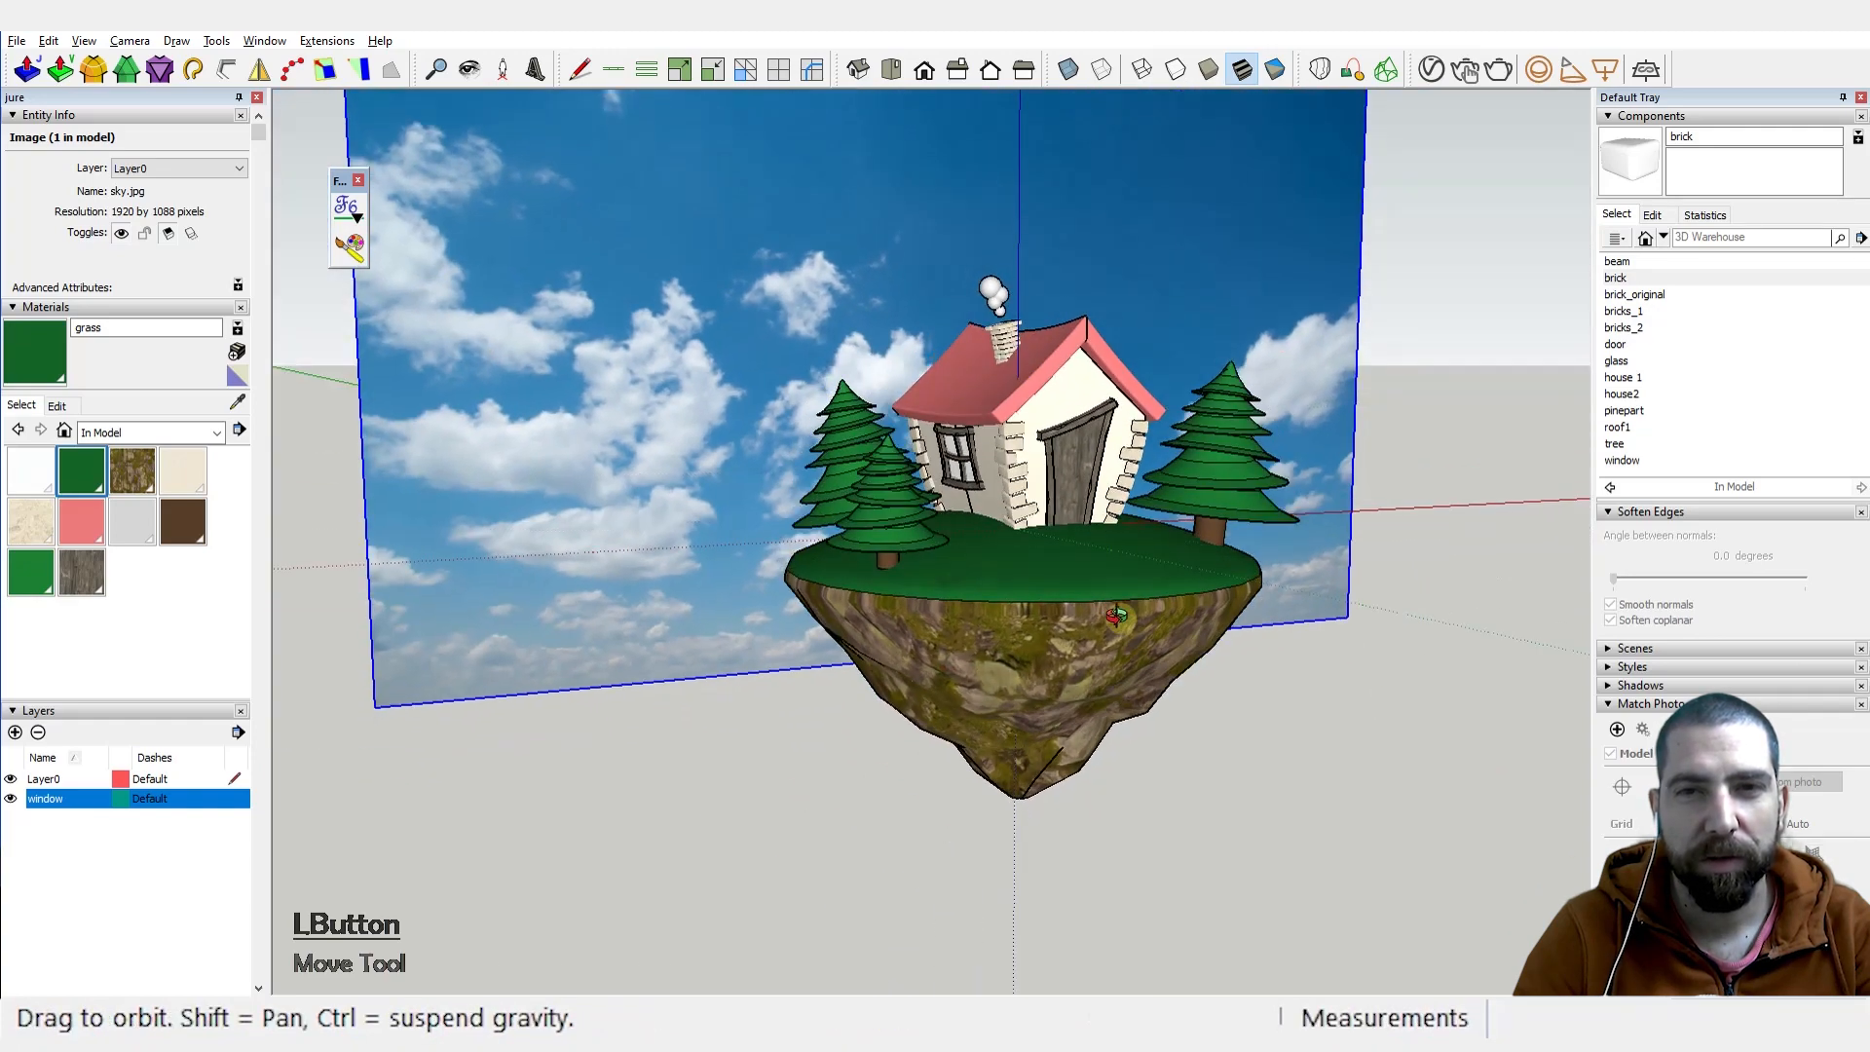
scroll(1119, 668, up, 1)
scroll(1117, 769, up, 1)
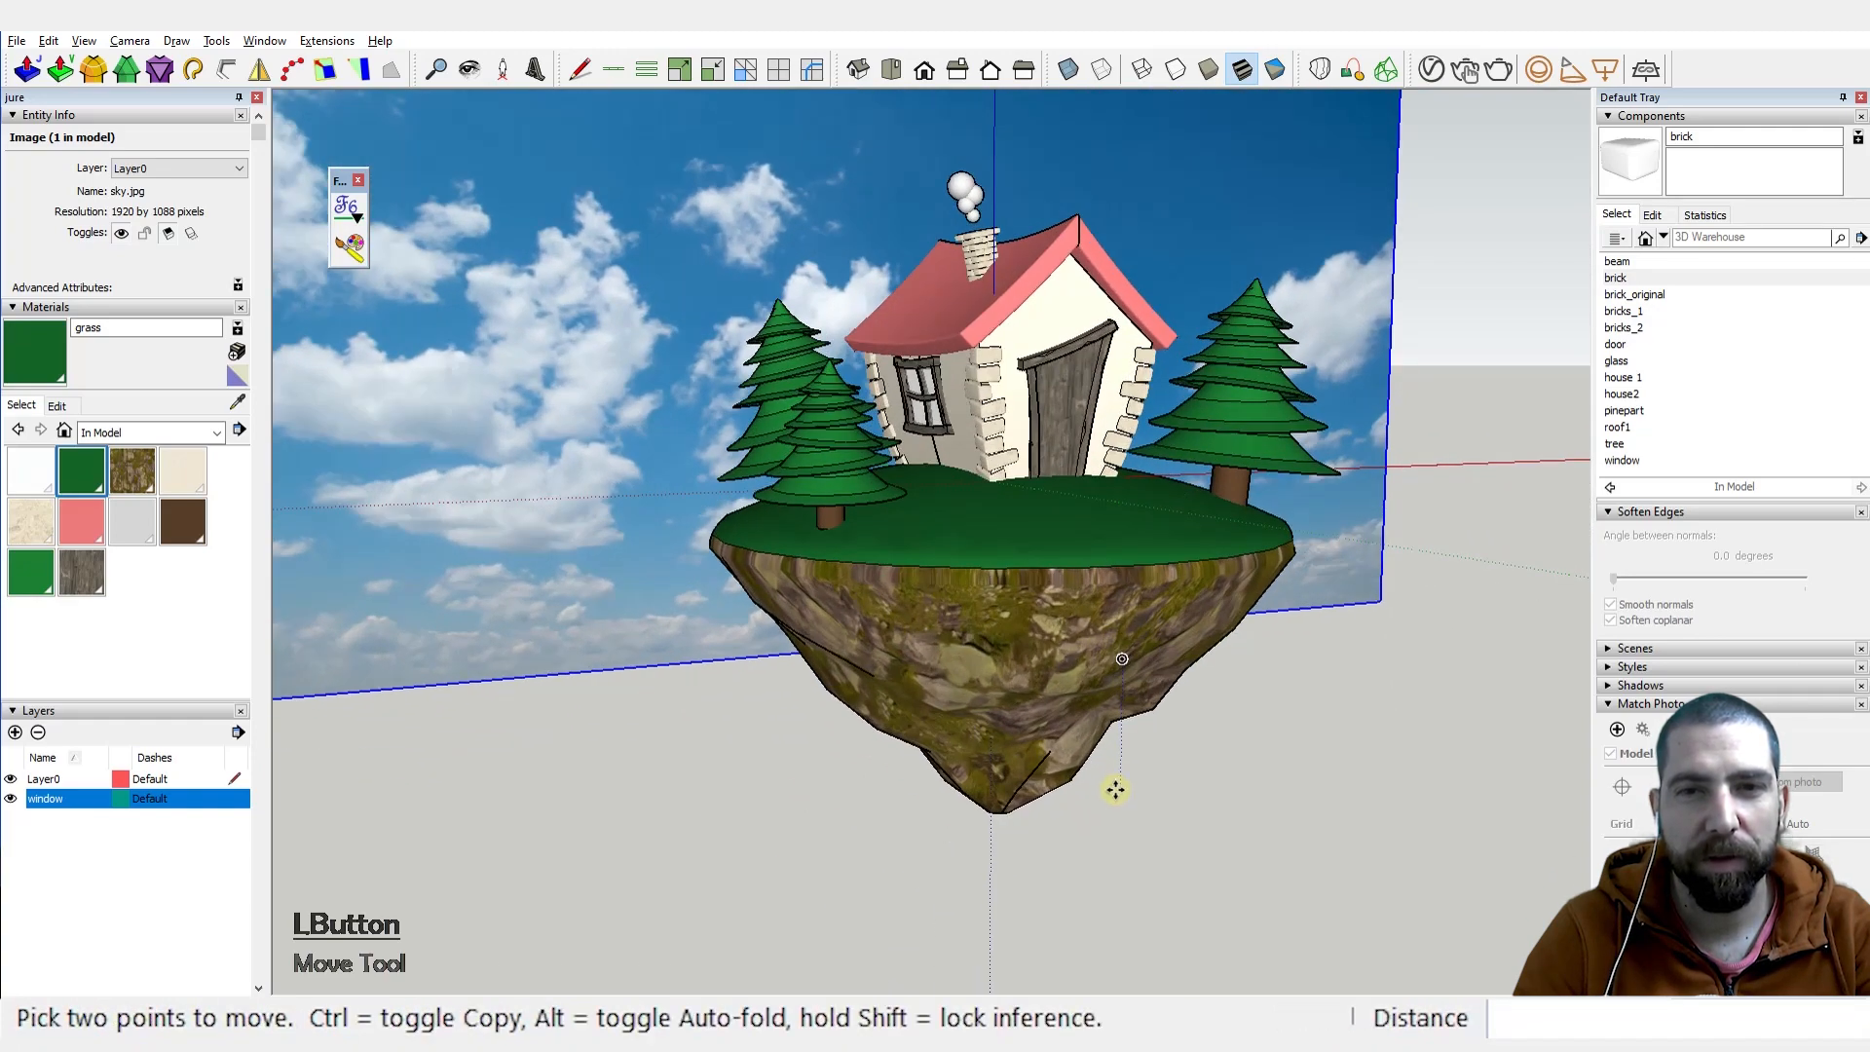
scroll(960, 923, down, 1)
scroll(1371, 623, up, 2)
scroll(1335, 935, down, 1)
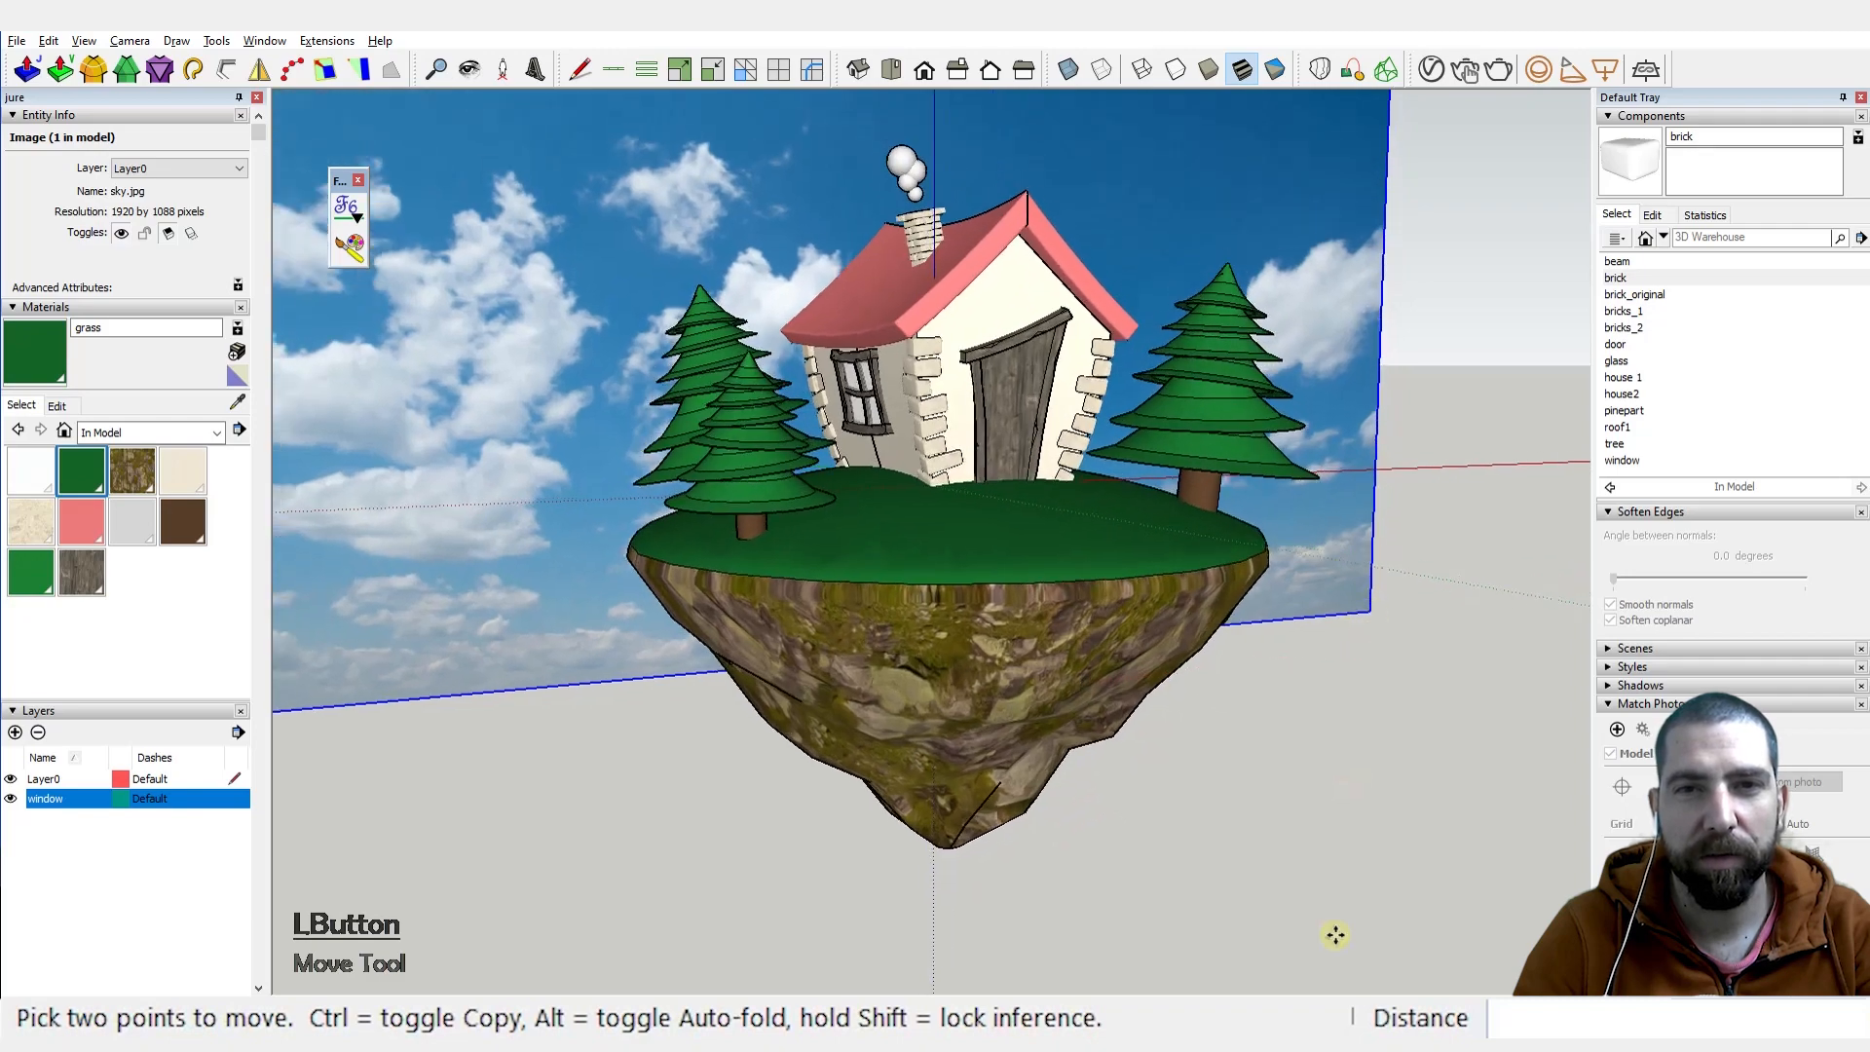
Step: Frame the island against the sky backdrop and save the view as a new scene
scroll(1395, 638, up, 2)
scroll(1364, 805, down, 1)
scroll(1420, 554, up, 2)
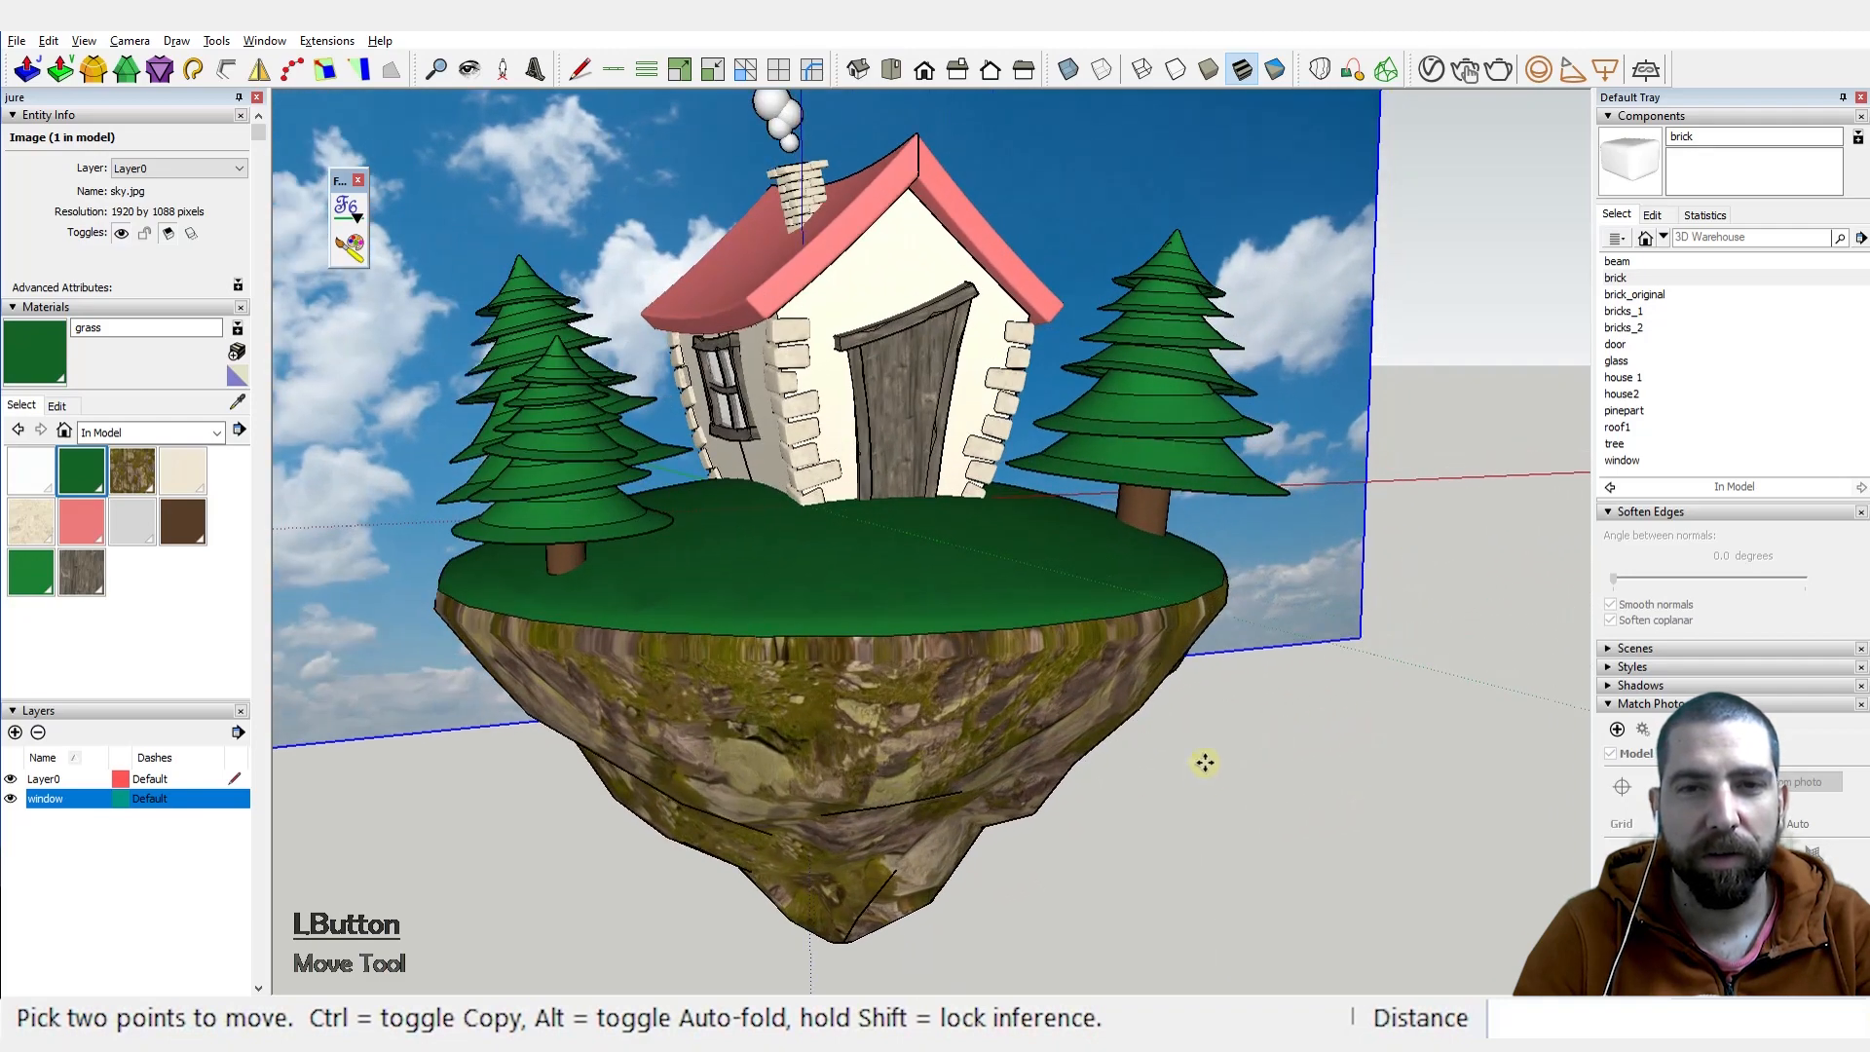
scroll(1204, 762, down, 1)
scroll(1348, 624, down, 1)
middle_drag(772, 855, 791, 812)
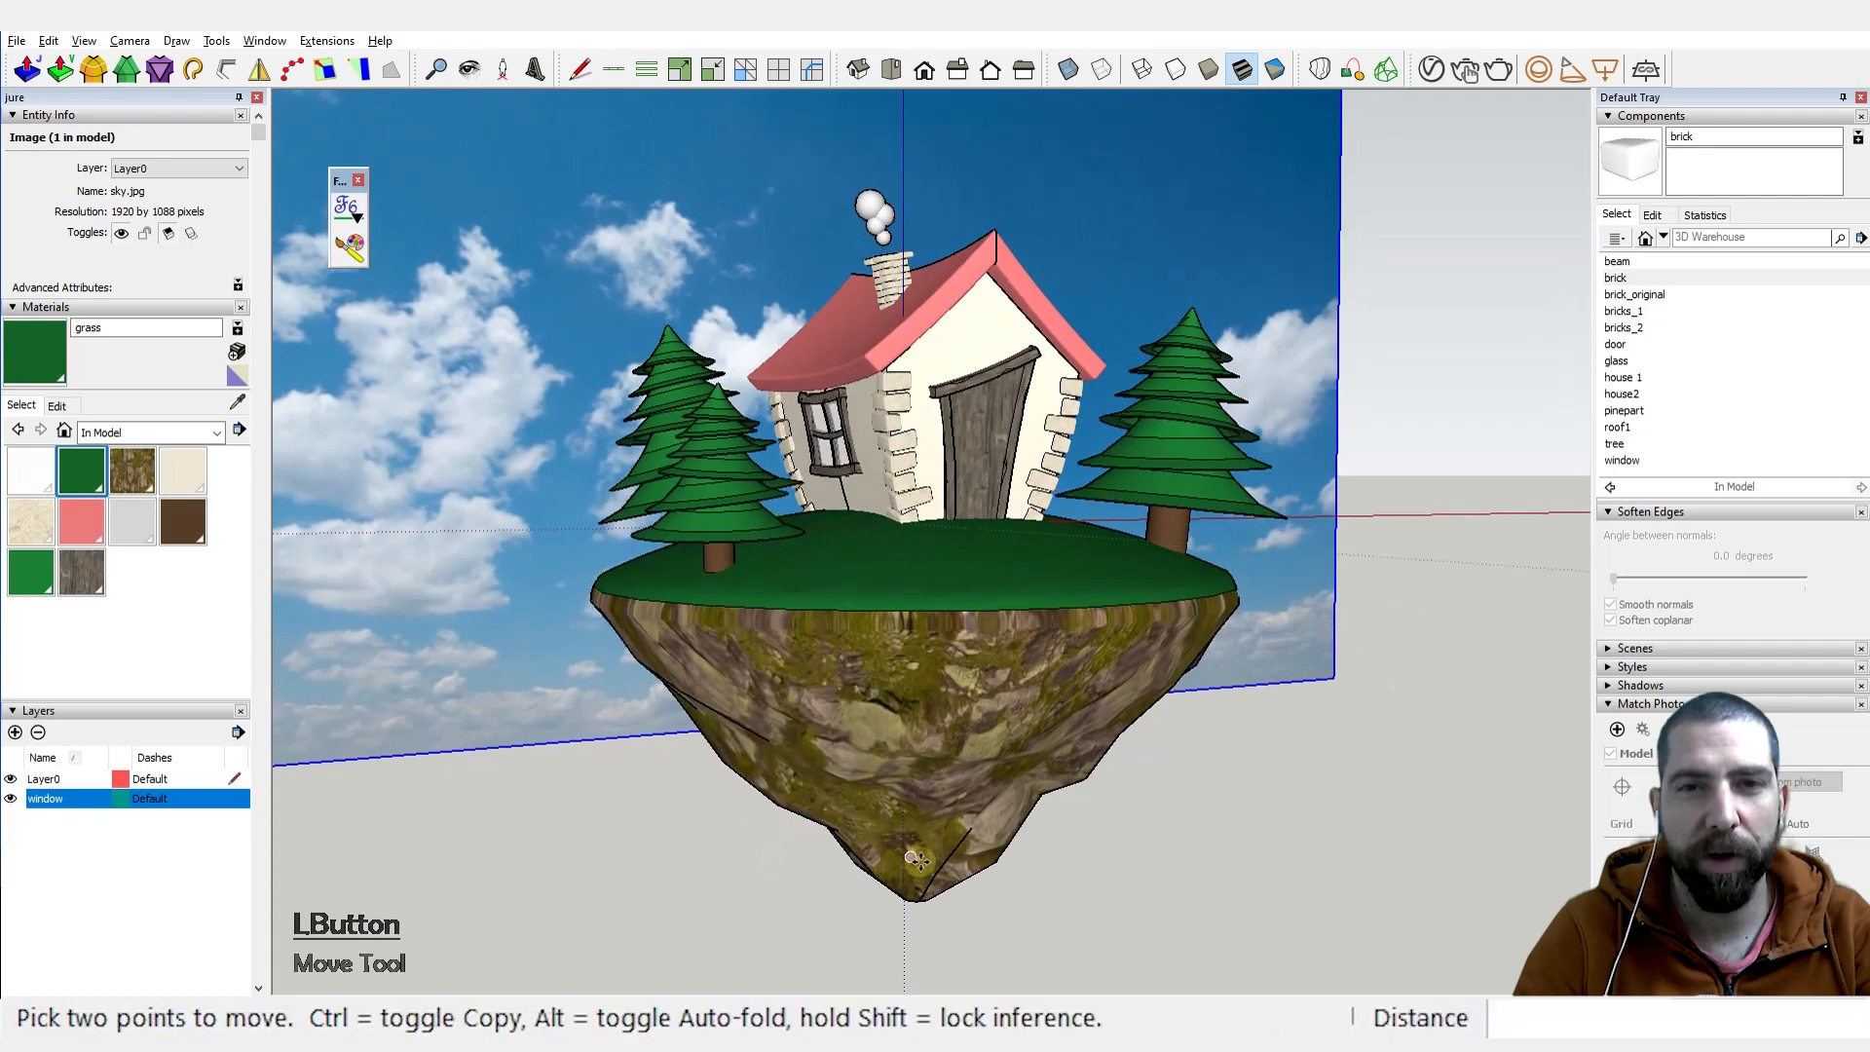
click(1608, 703)
click(1604, 648)
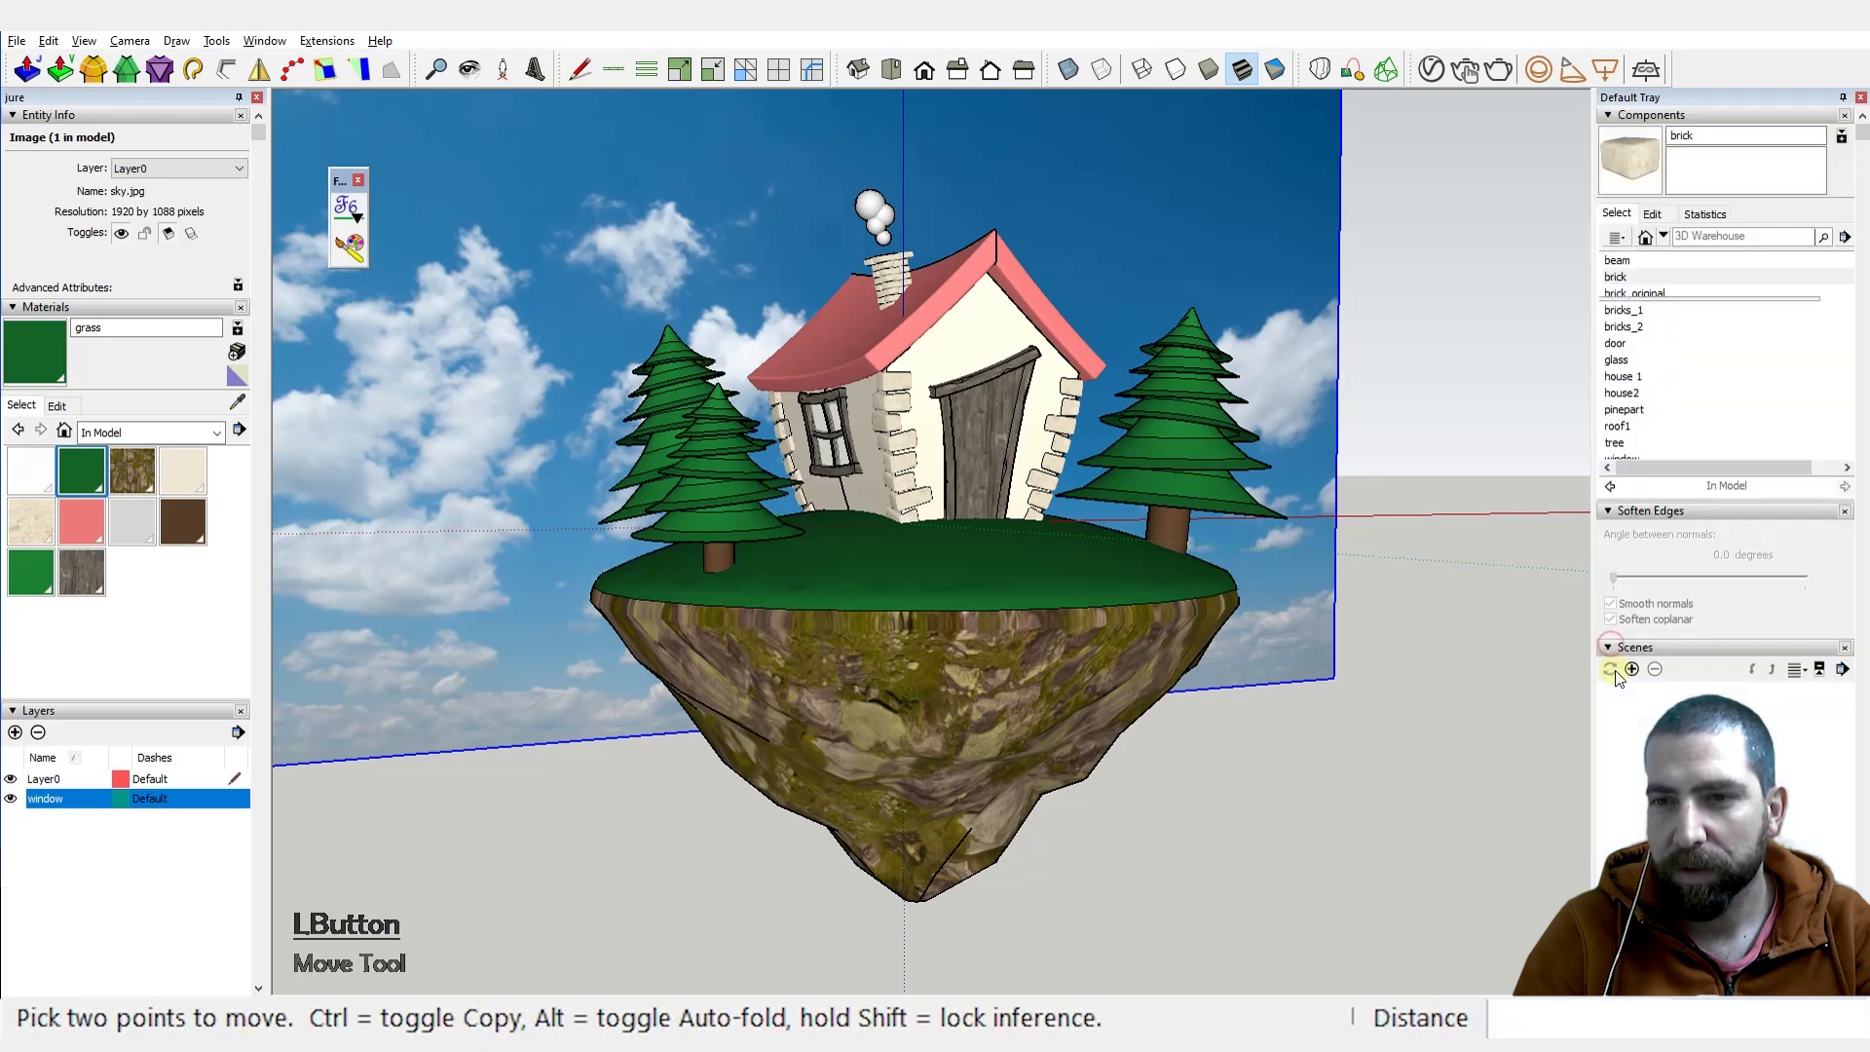
click(1632, 669)
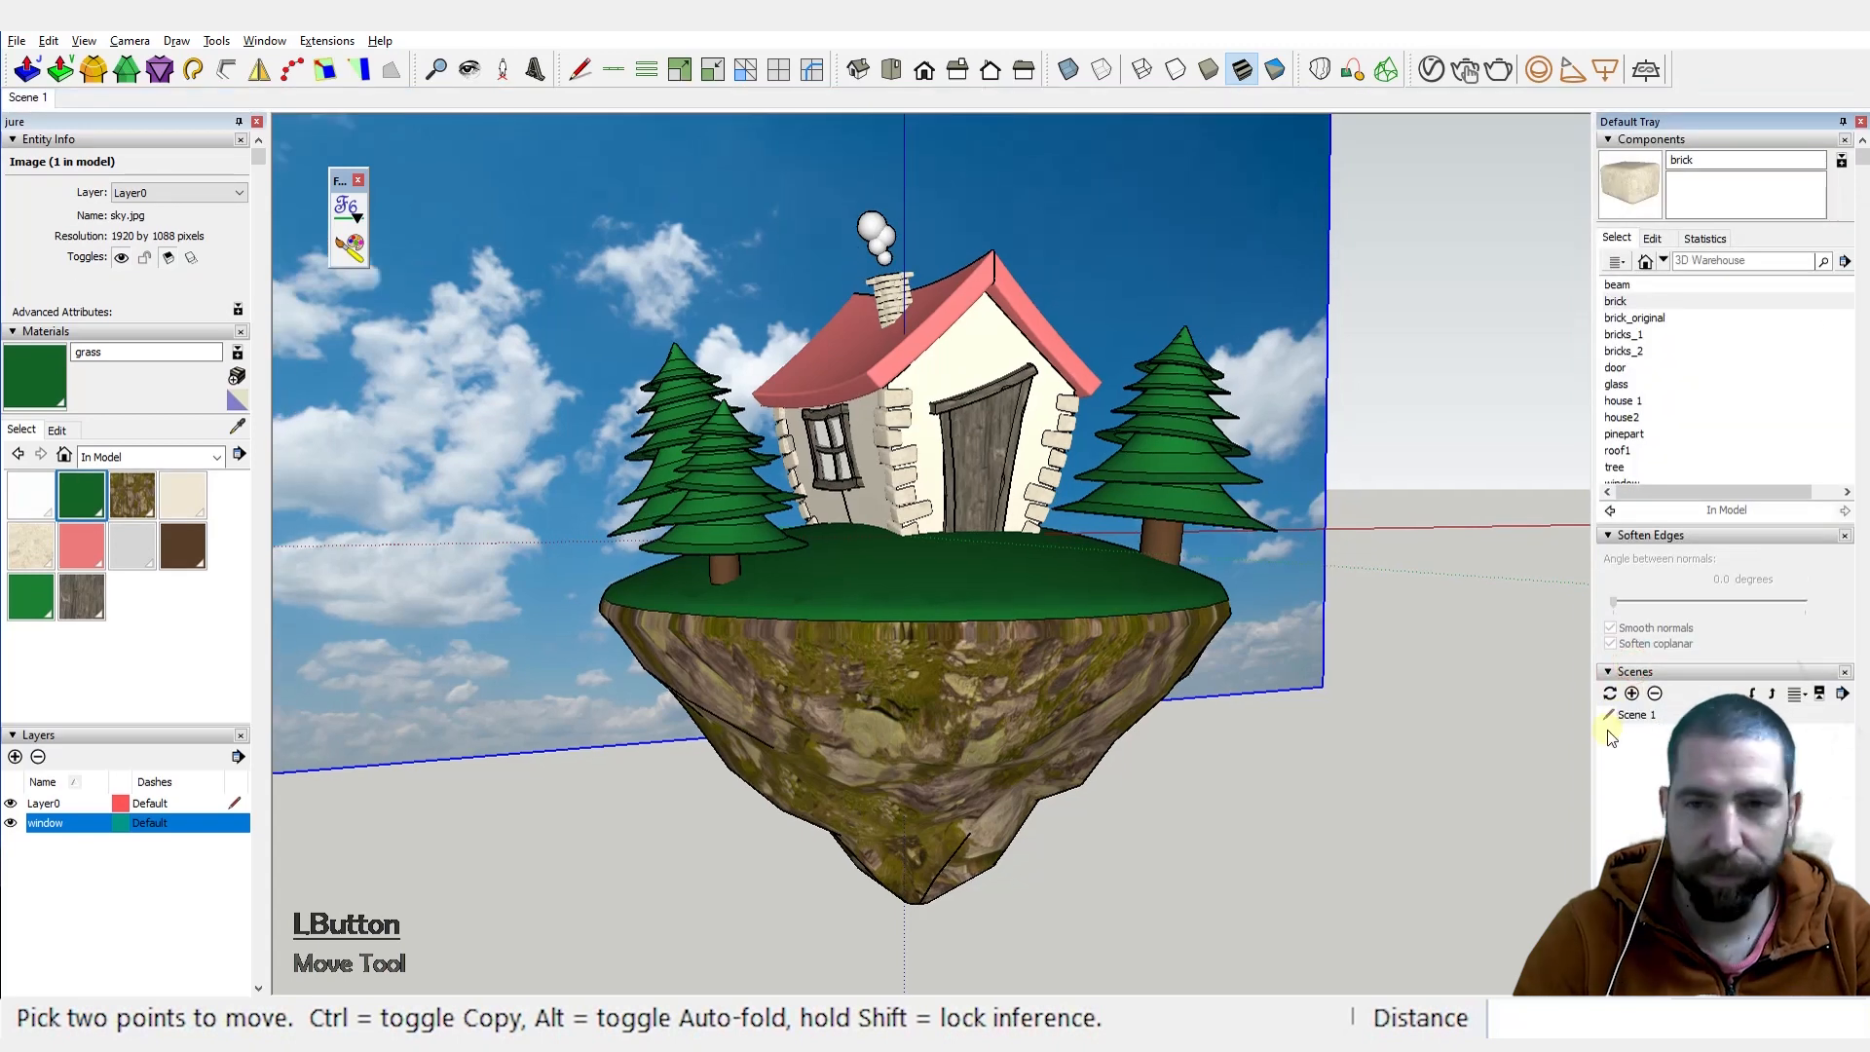
Step: Move the sky image straight down about 644 cm along the vertical axis
key(space)
click(1308, 656)
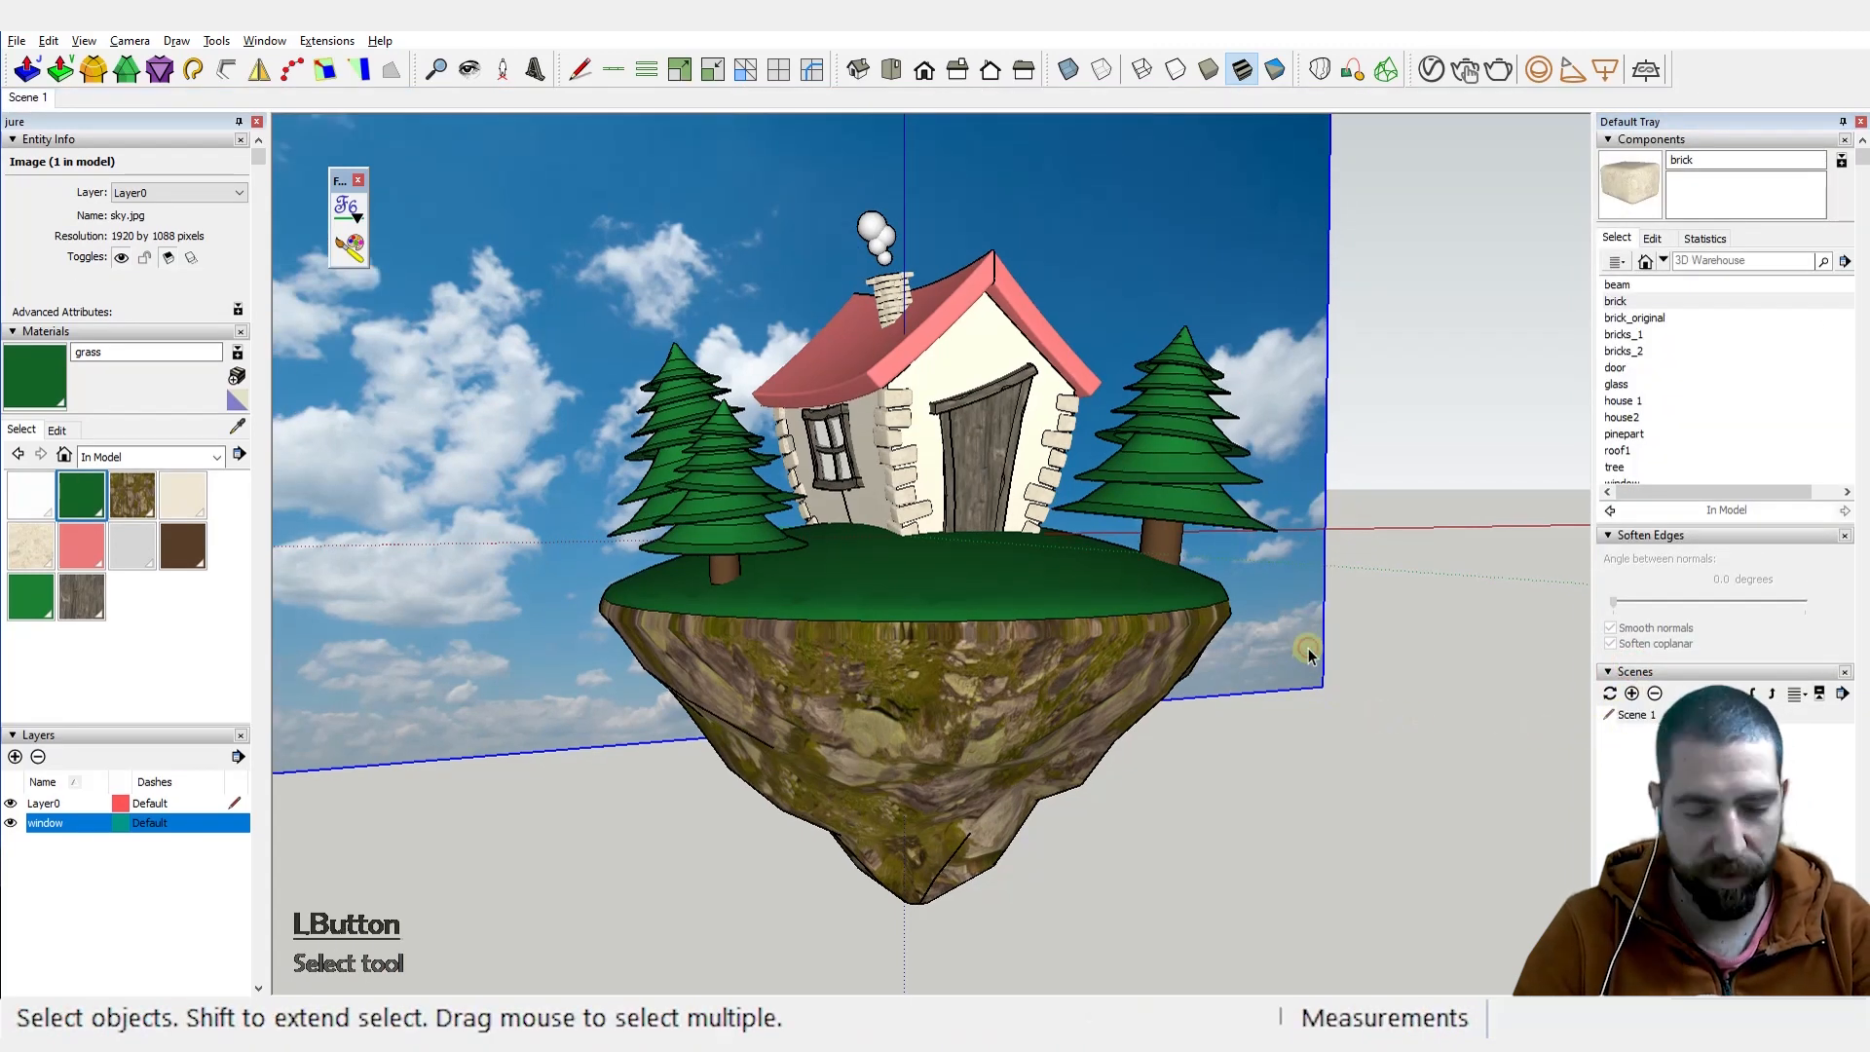
key(ctrl+shift+x)
click(1308, 656)
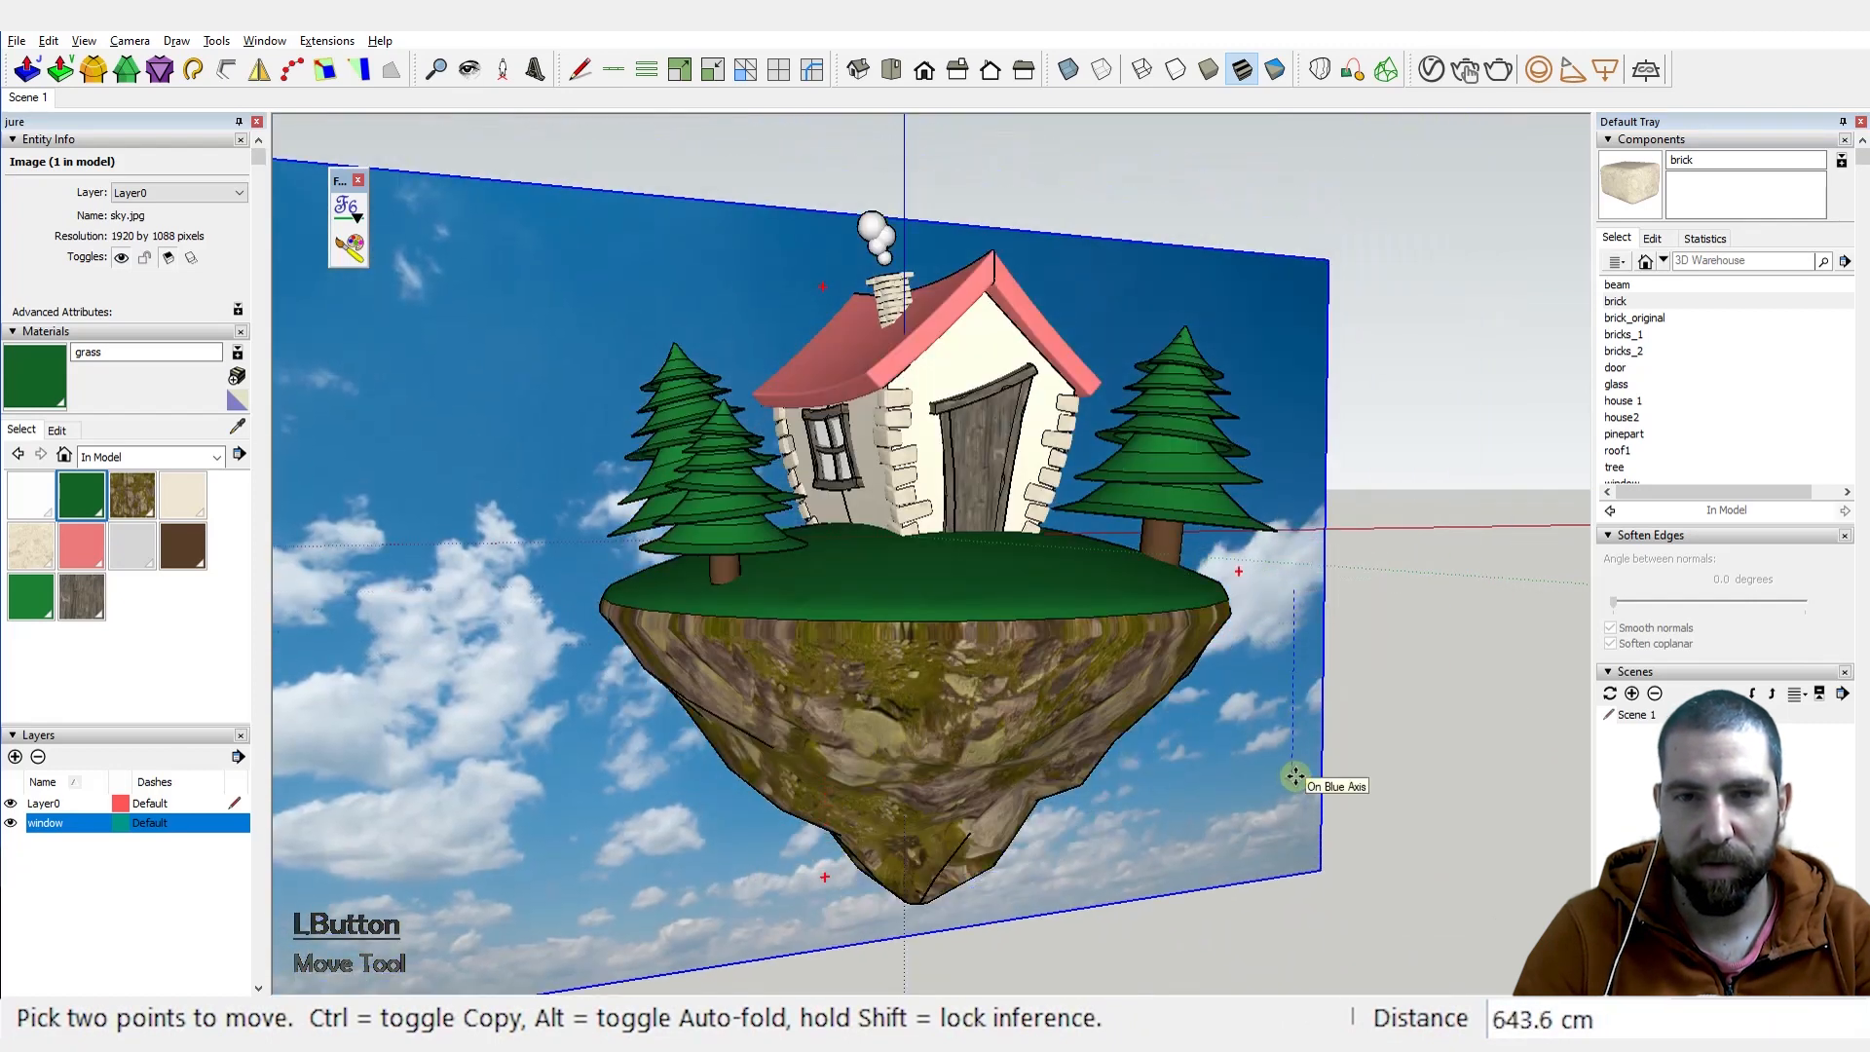
Step: Scale the sky image up uniformly by a factor of 3 from its upper corner and move it down about 726 cm
key(s)
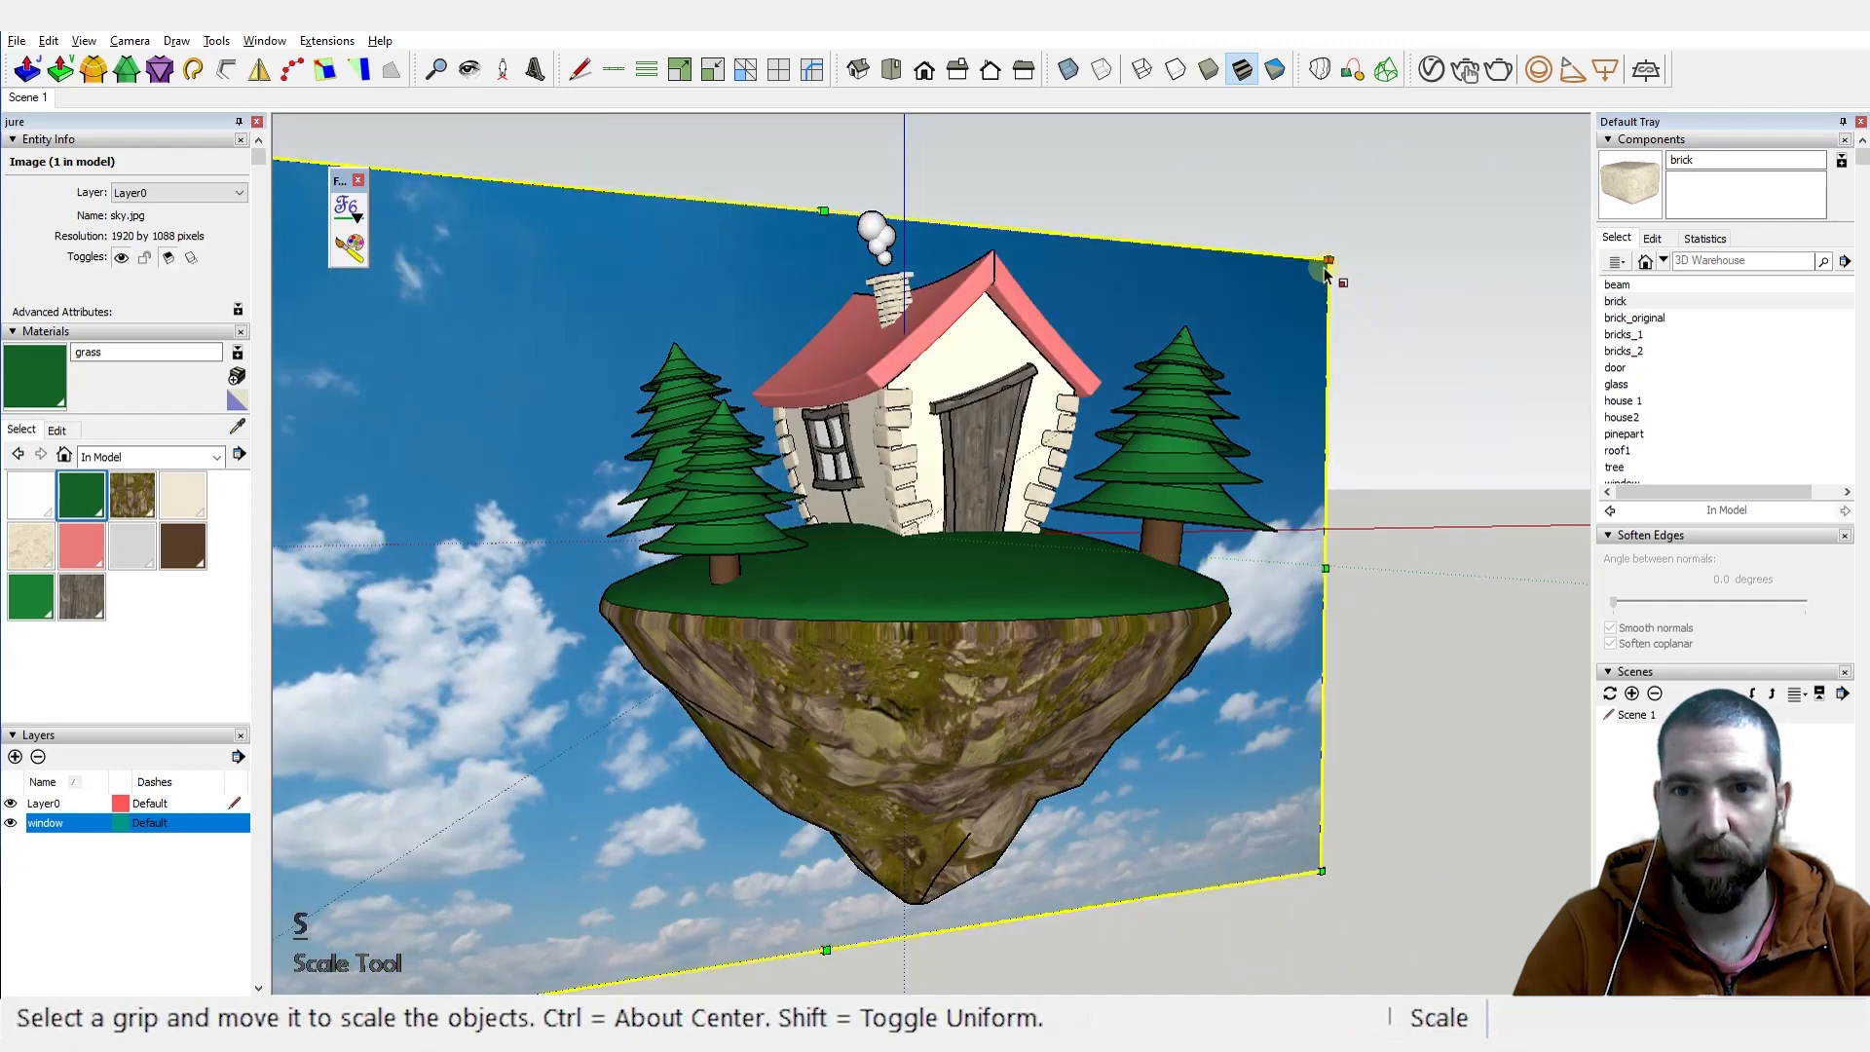
drag(1326, 263, 1539, 146)
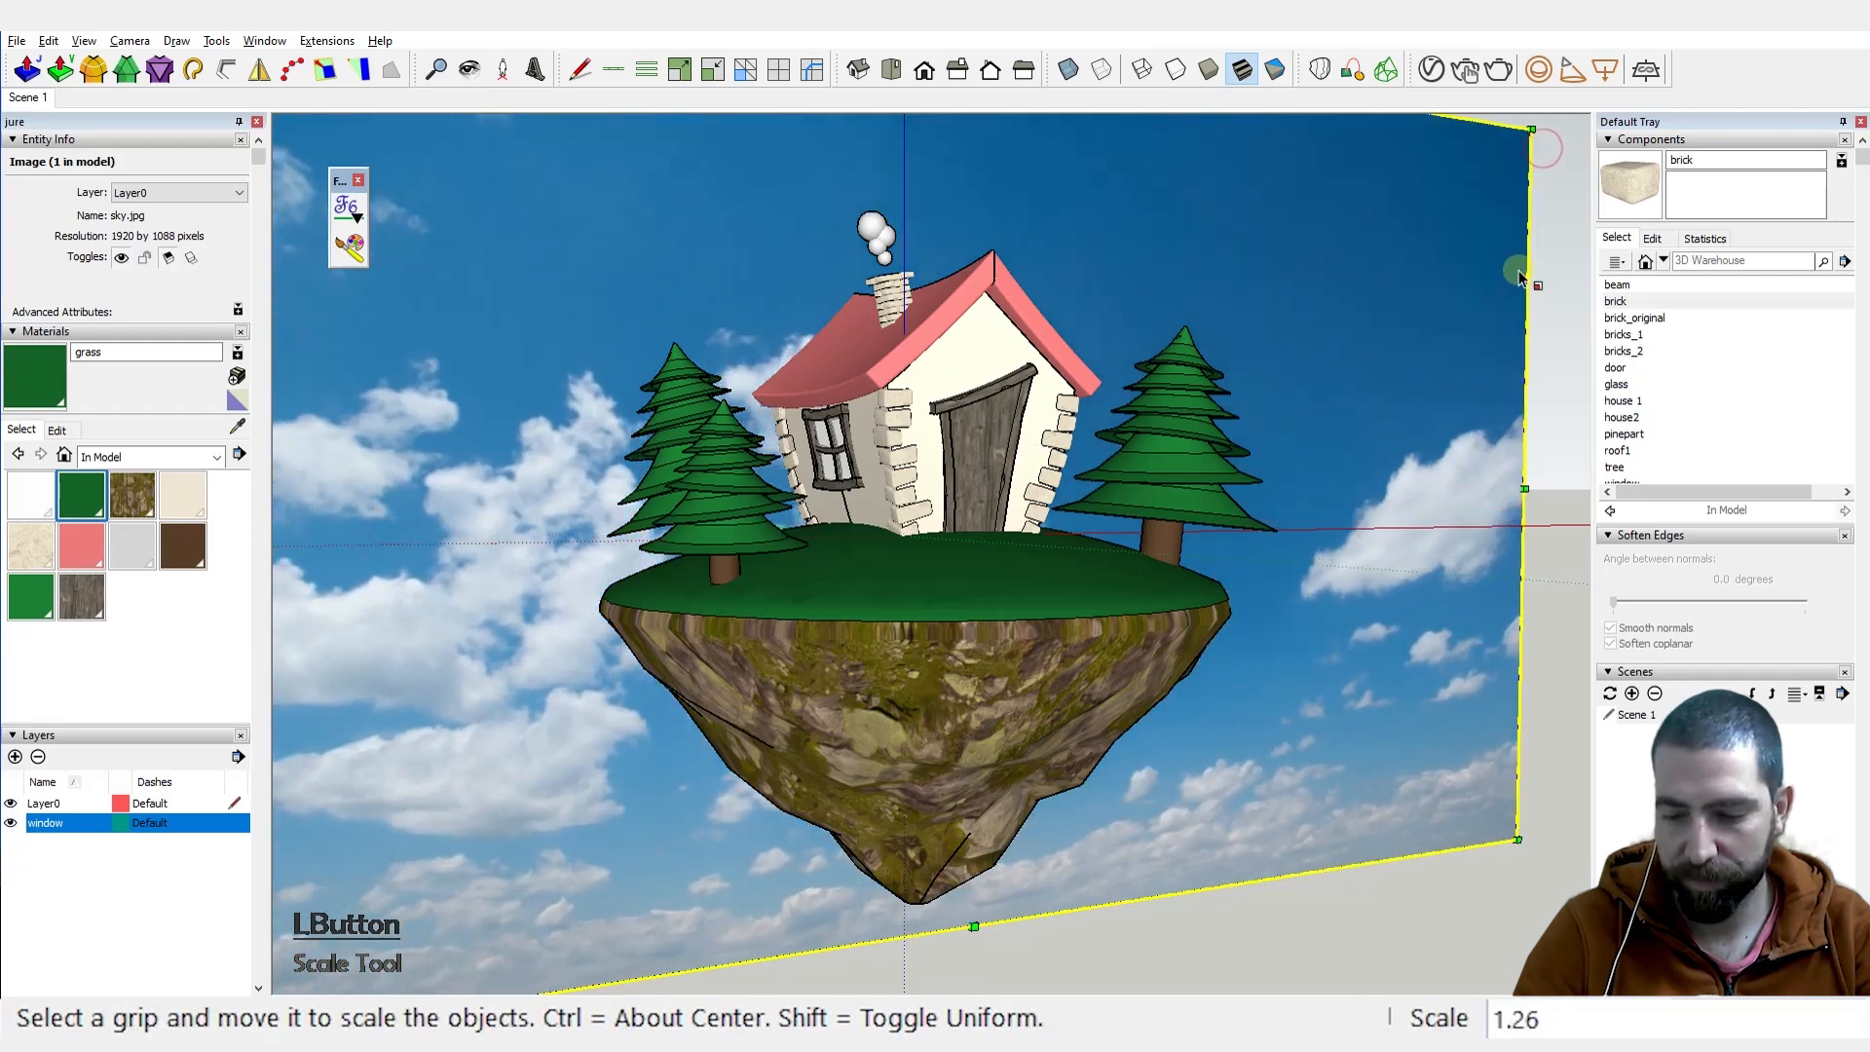
text(5)
key(BackSpace)
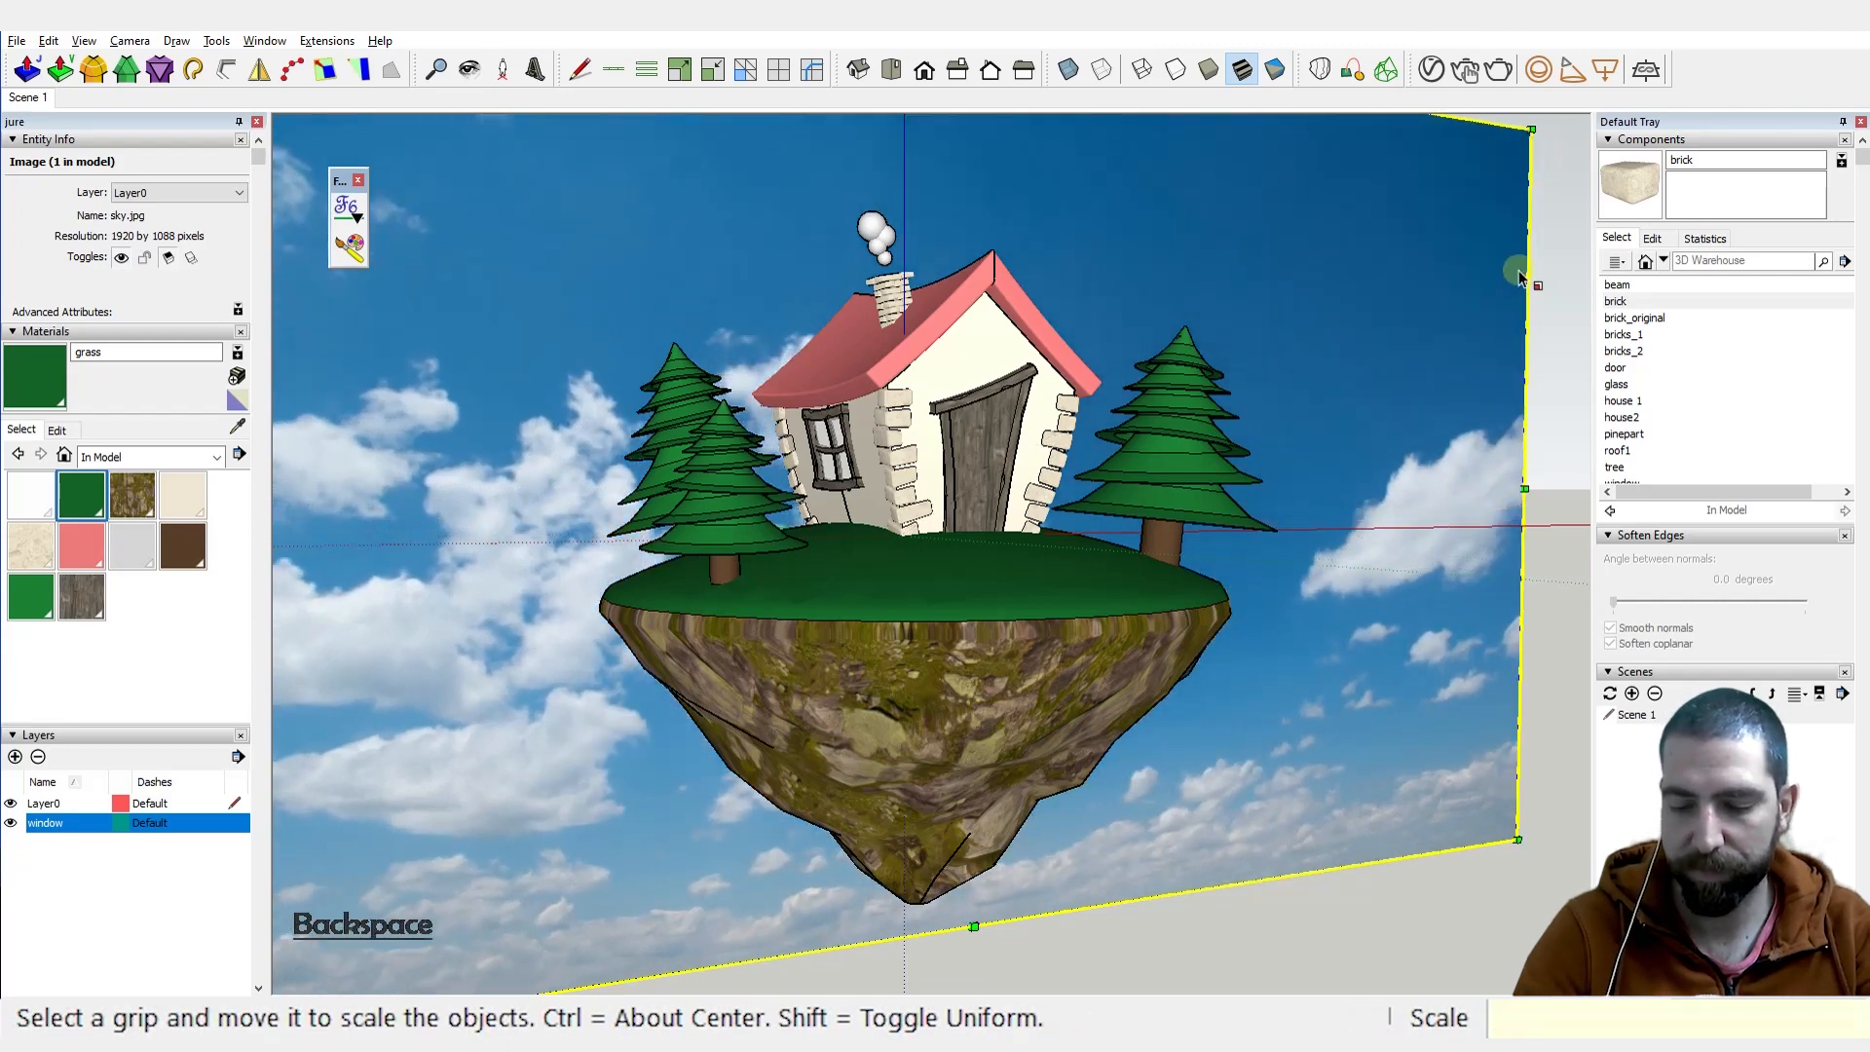
text(3)
key(Return)
key(ctrl+x)
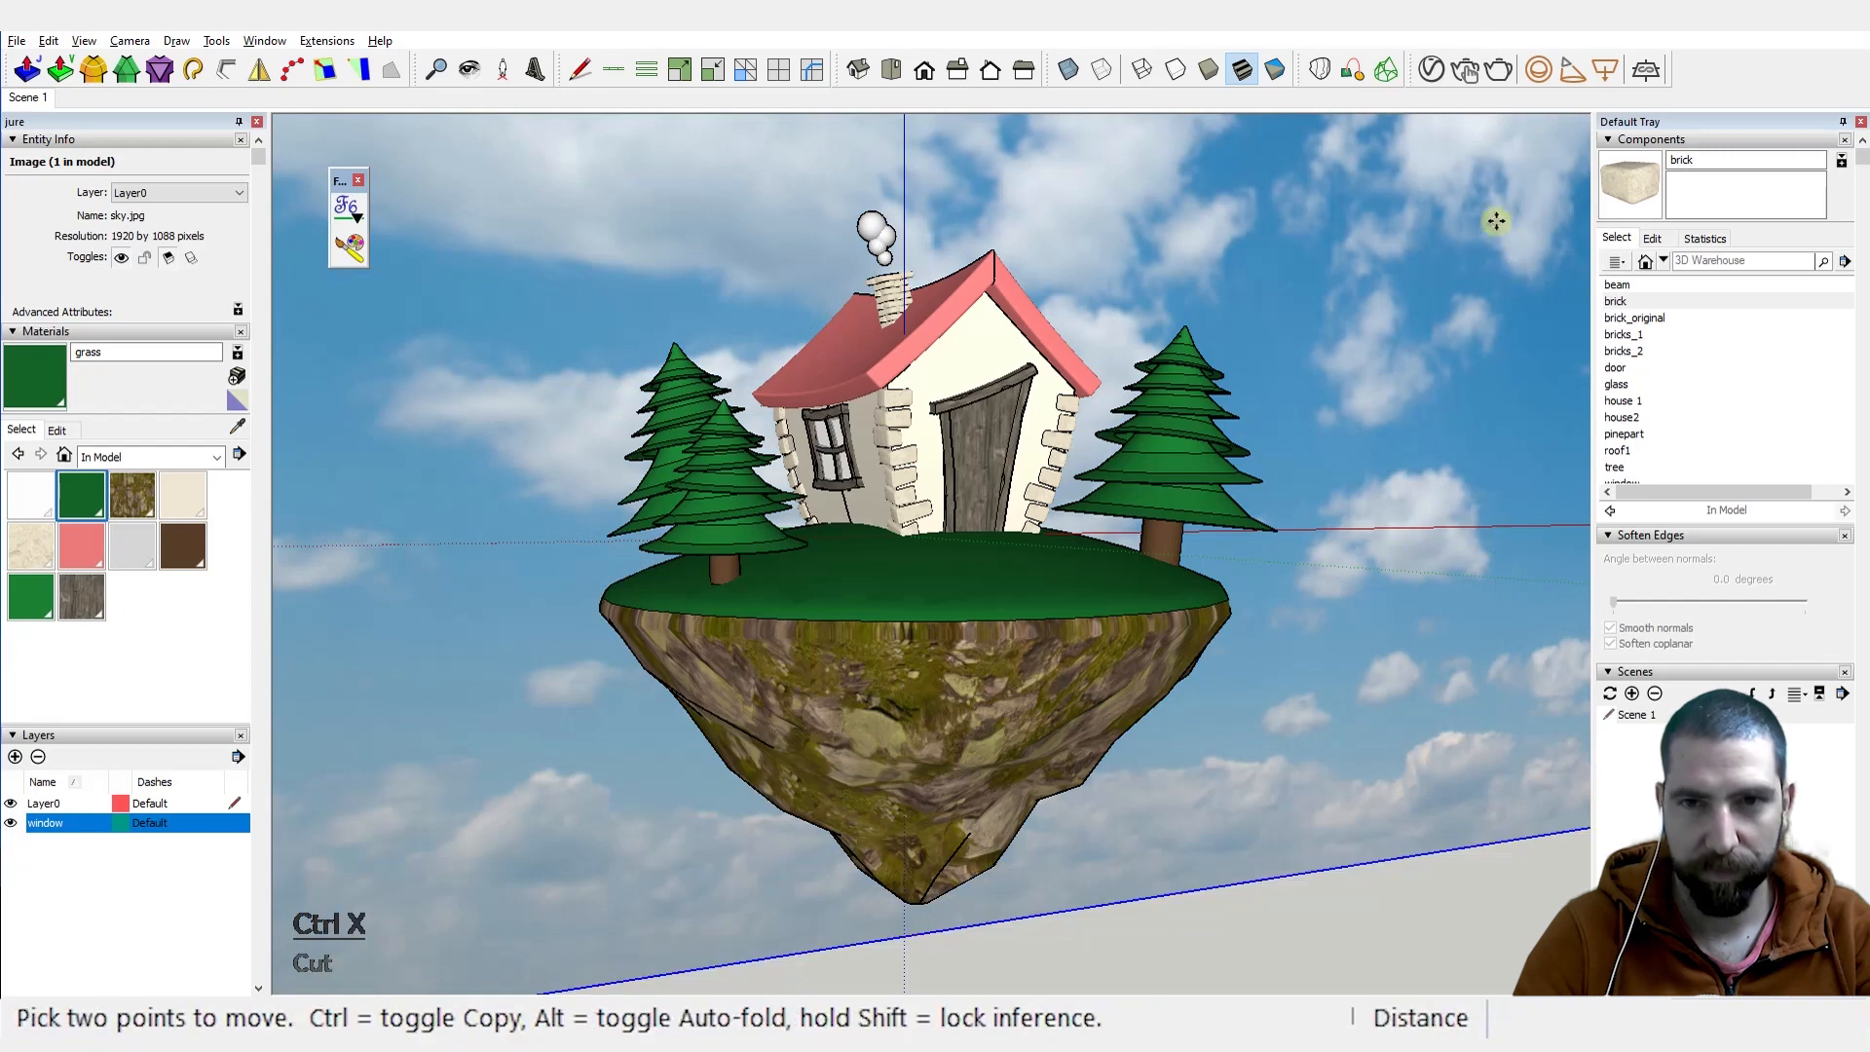
click(1319, 277)
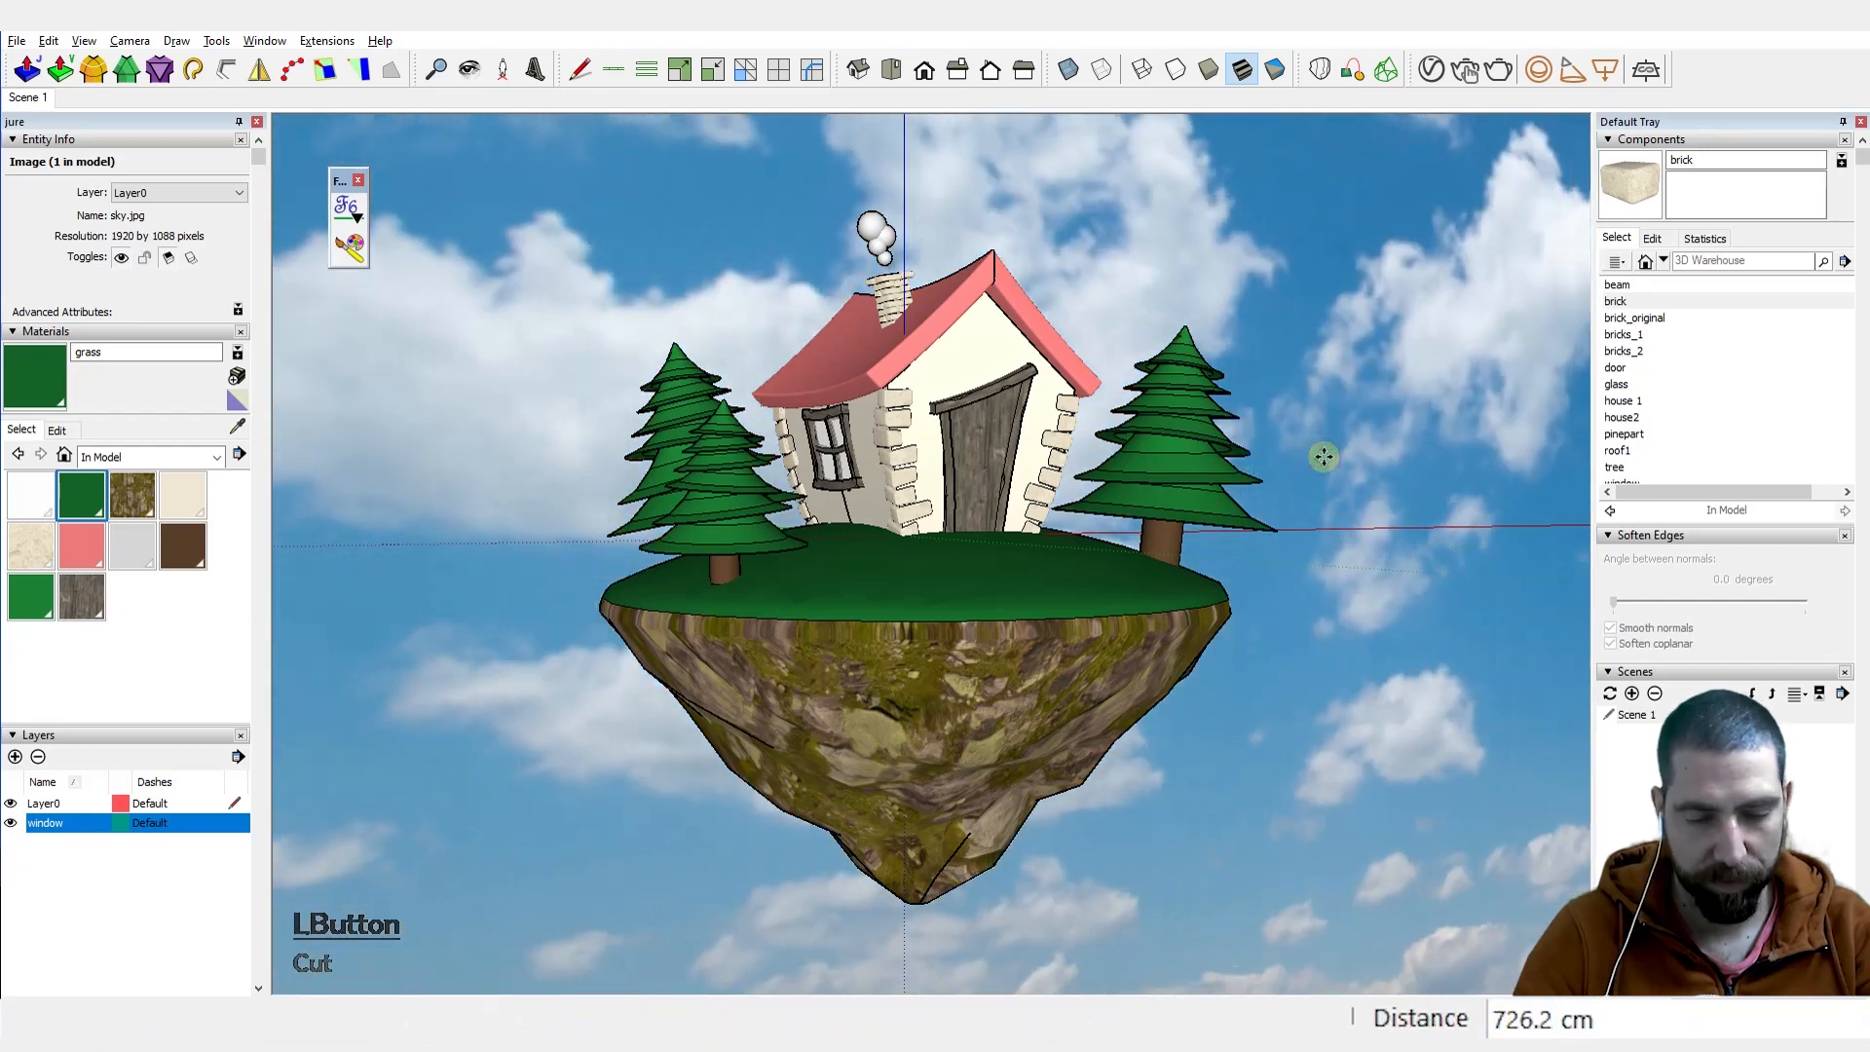
Step: Scale the sky image down uniformly to about 0.50 from its upper corner
key(s)
scroll(988, 703, down, 5)
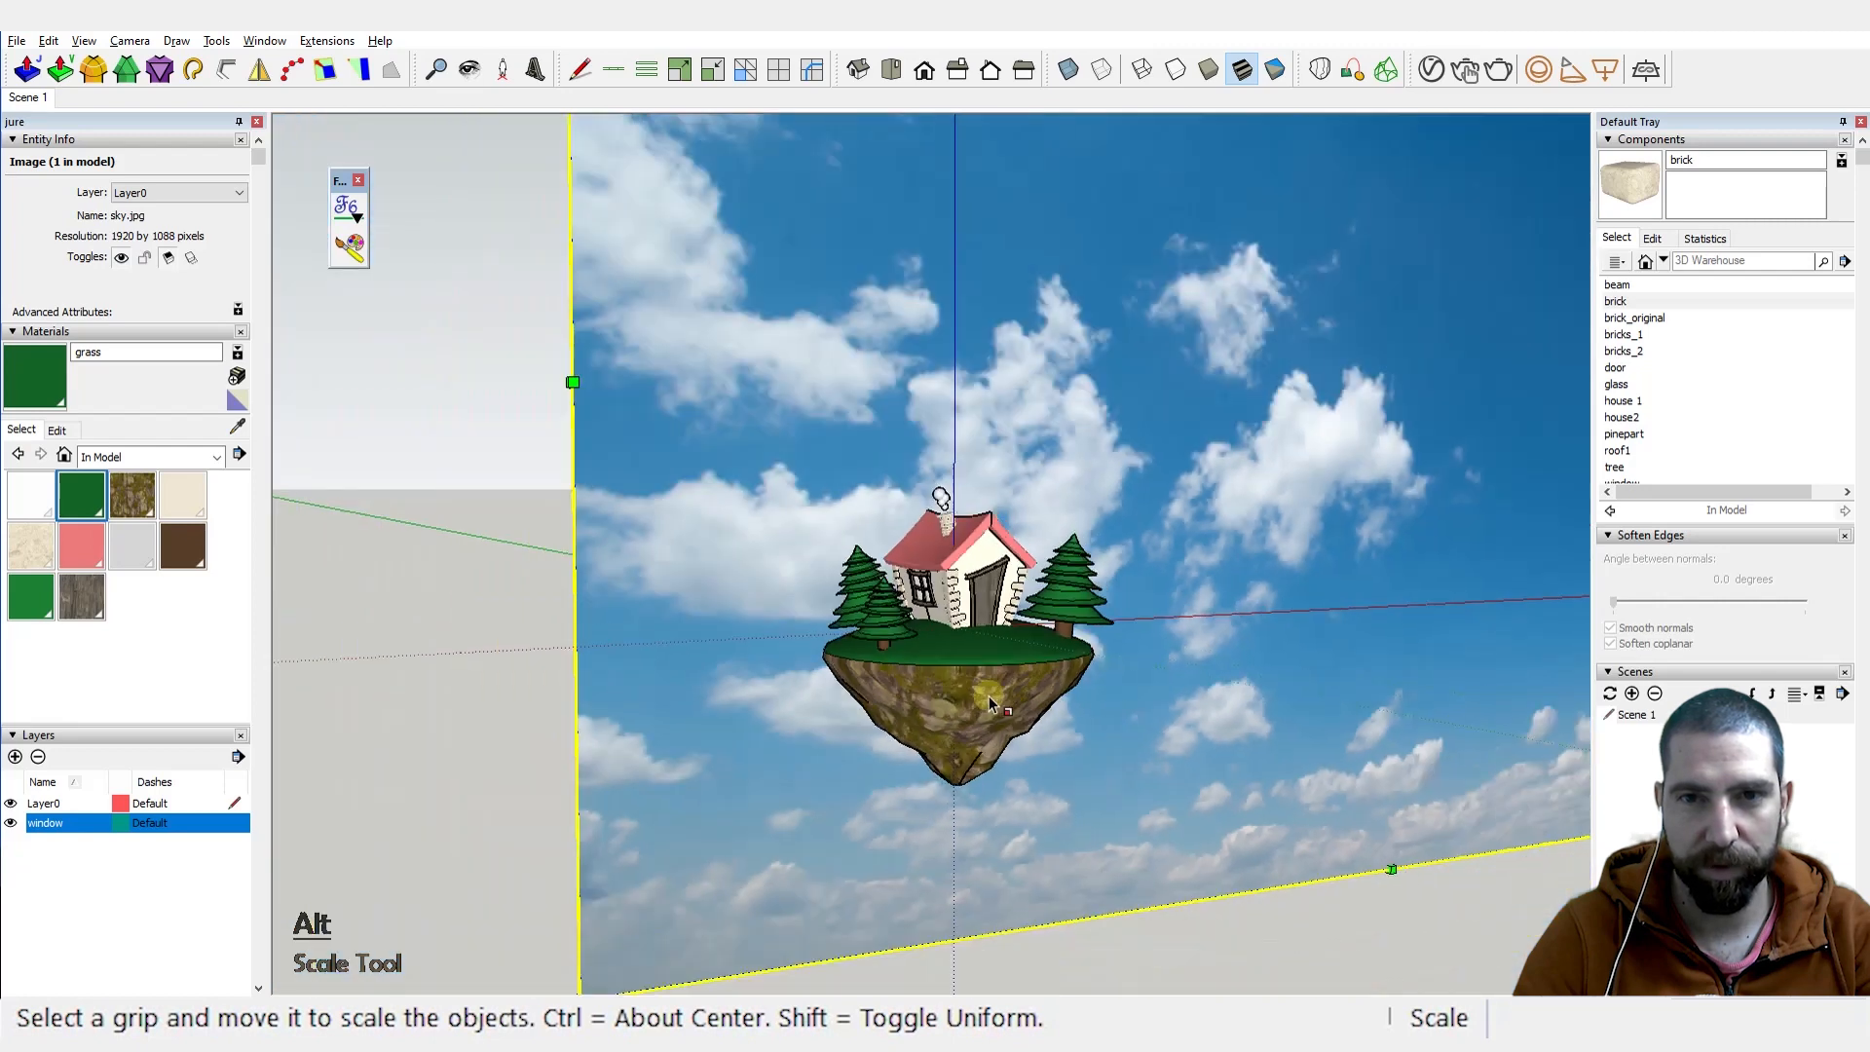
scroll(988, 703, down, 5)
click(1414, 393)
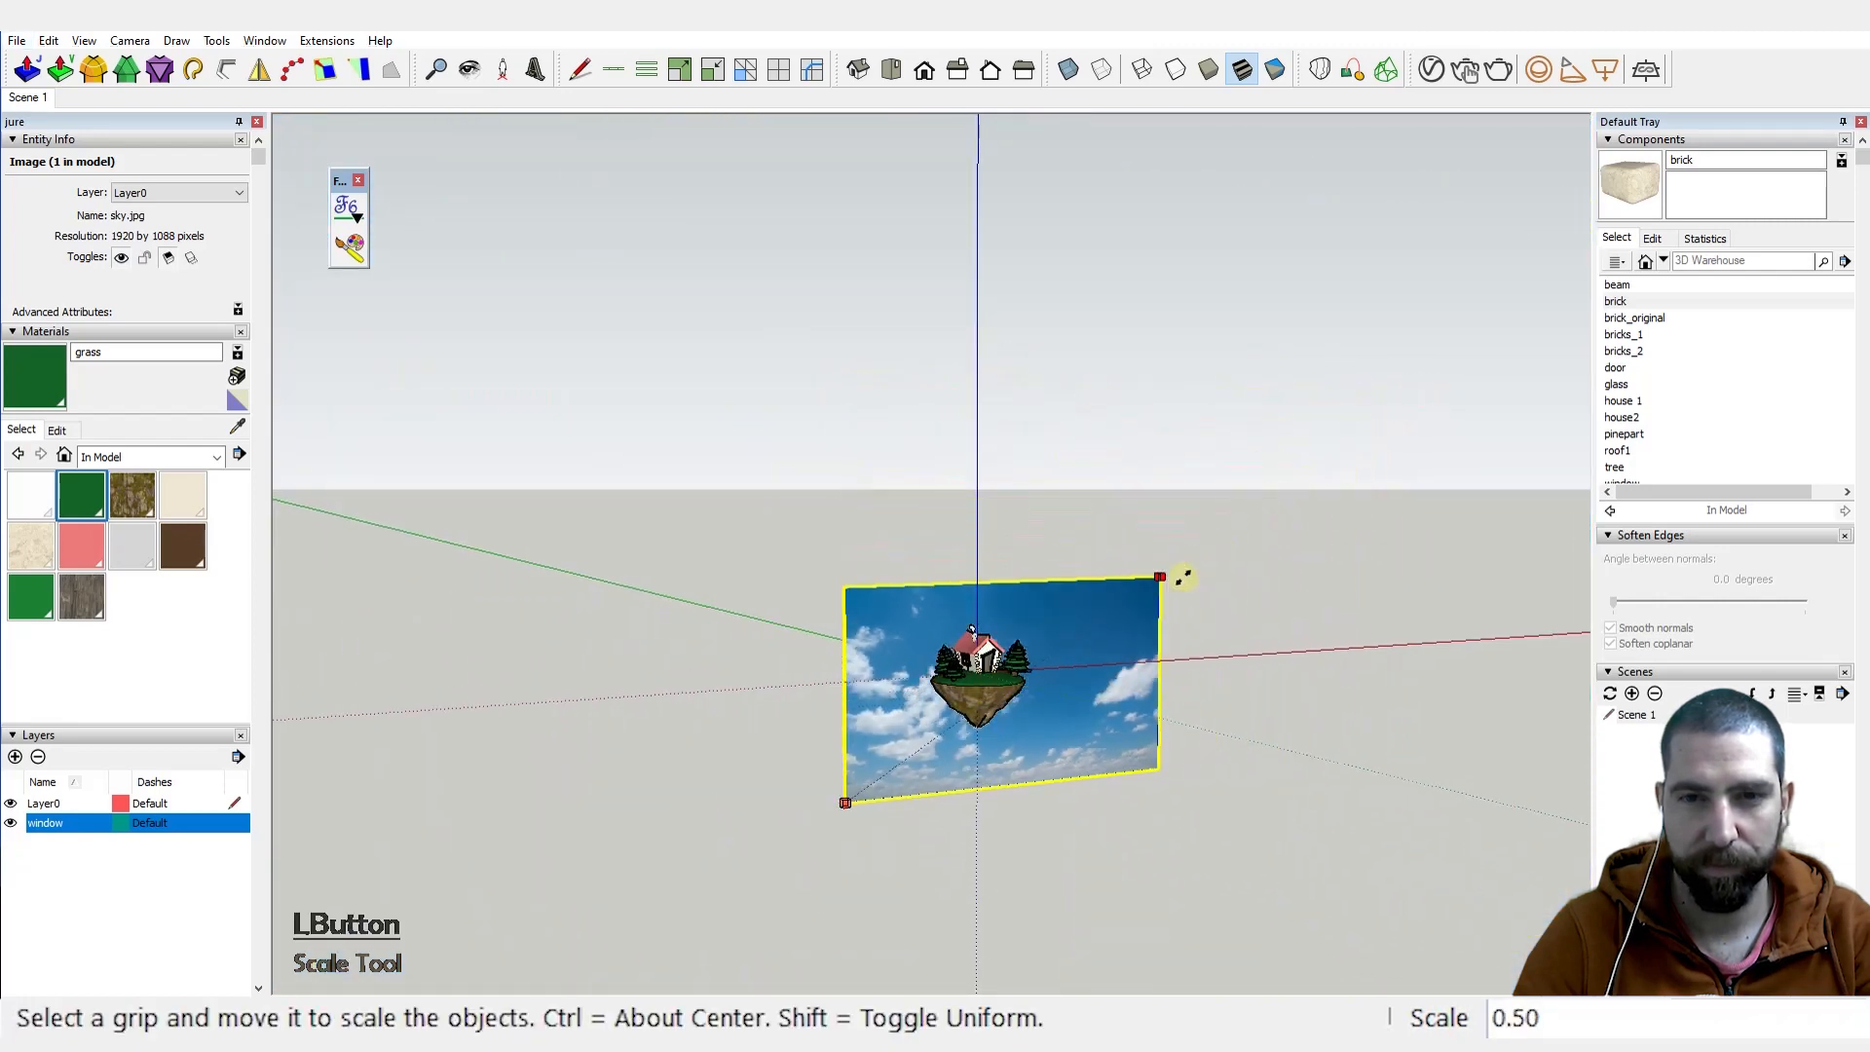
click(1182, 578)
Step: Return to the Scene 1 view and move the sky image slightly up behind the island
click(27, 99)
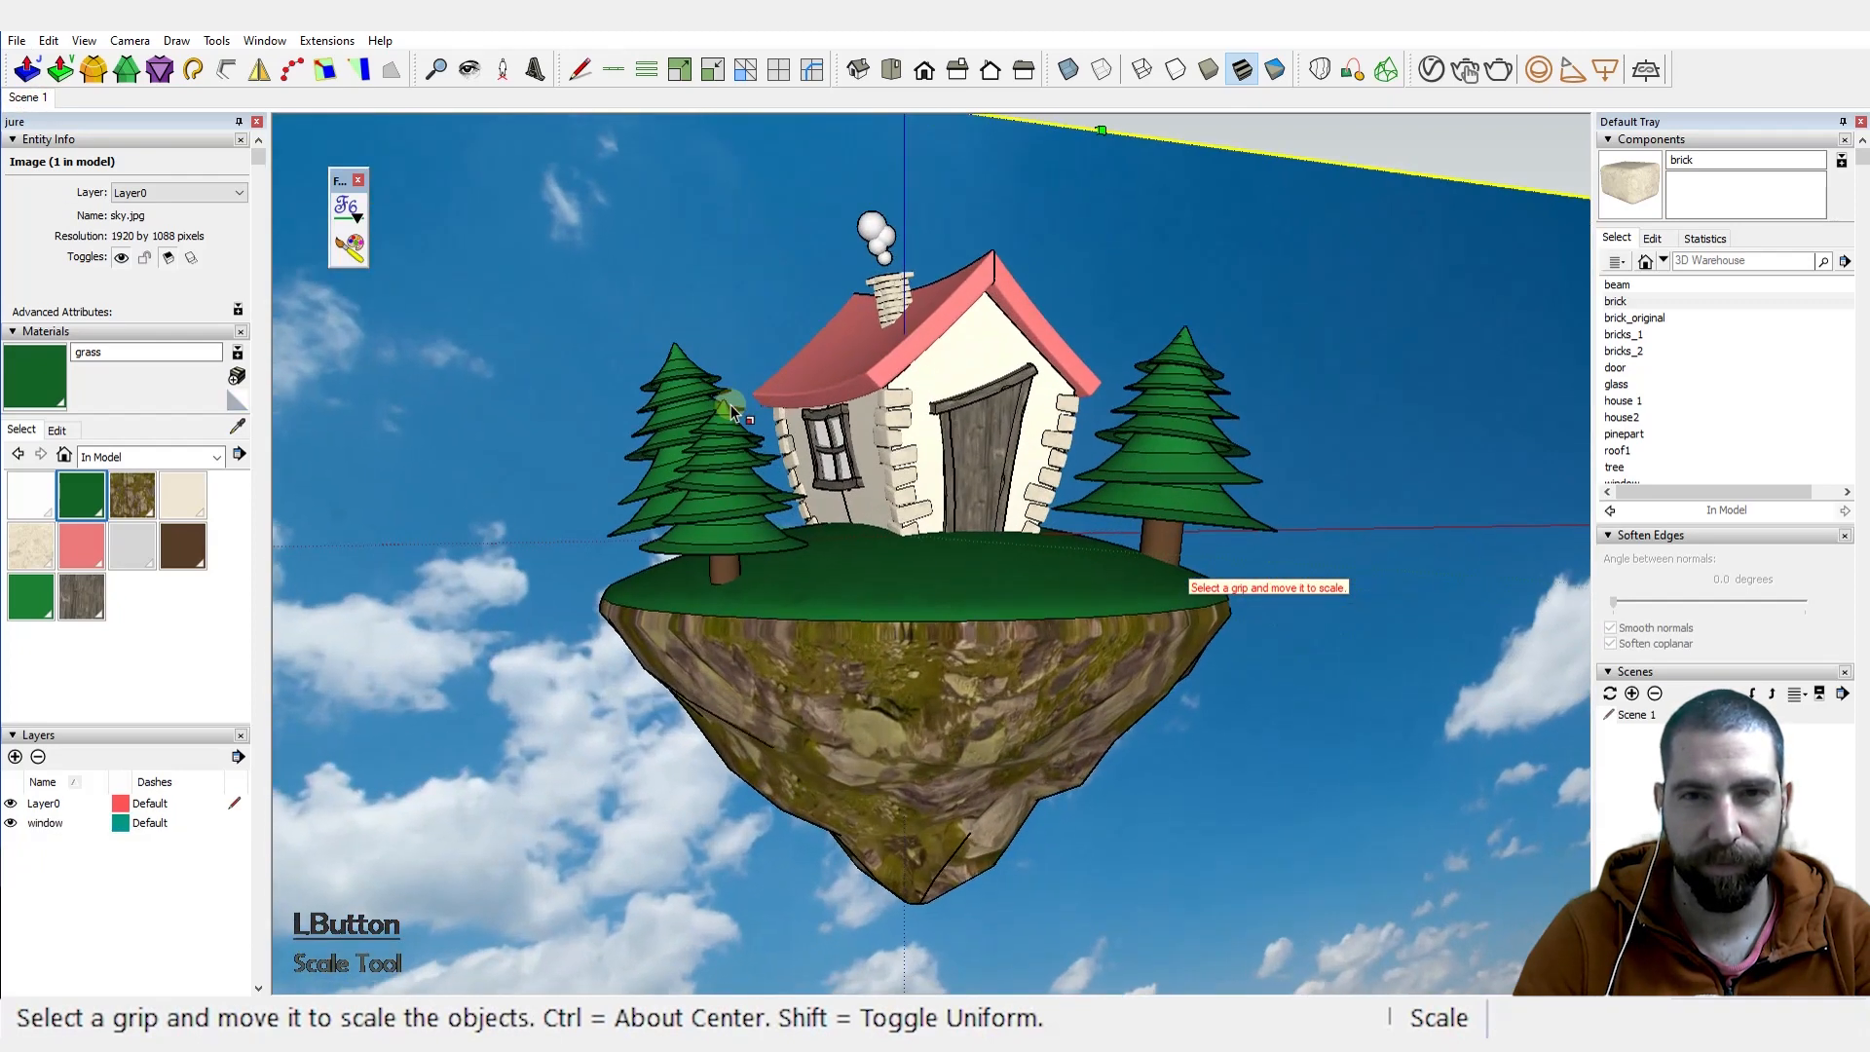
key(ctrl+shift+x)
click(1235, 879)
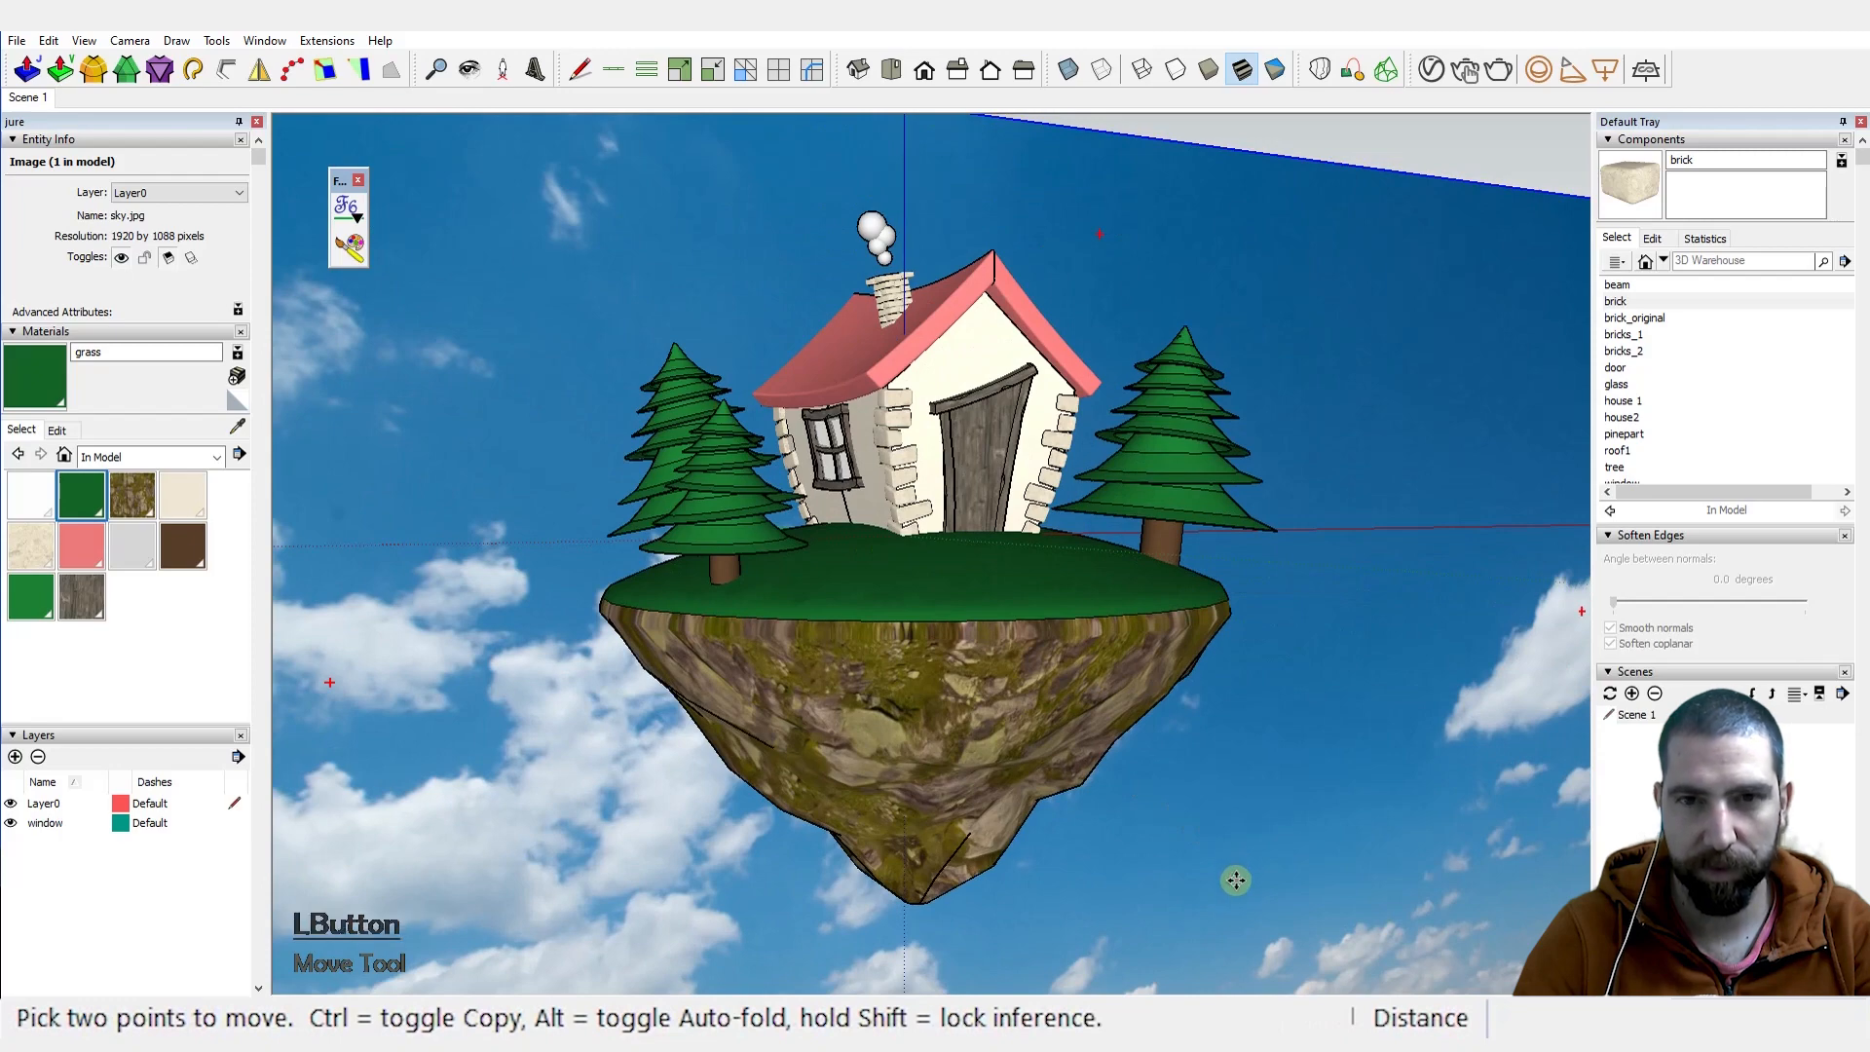
click(1227, 800)
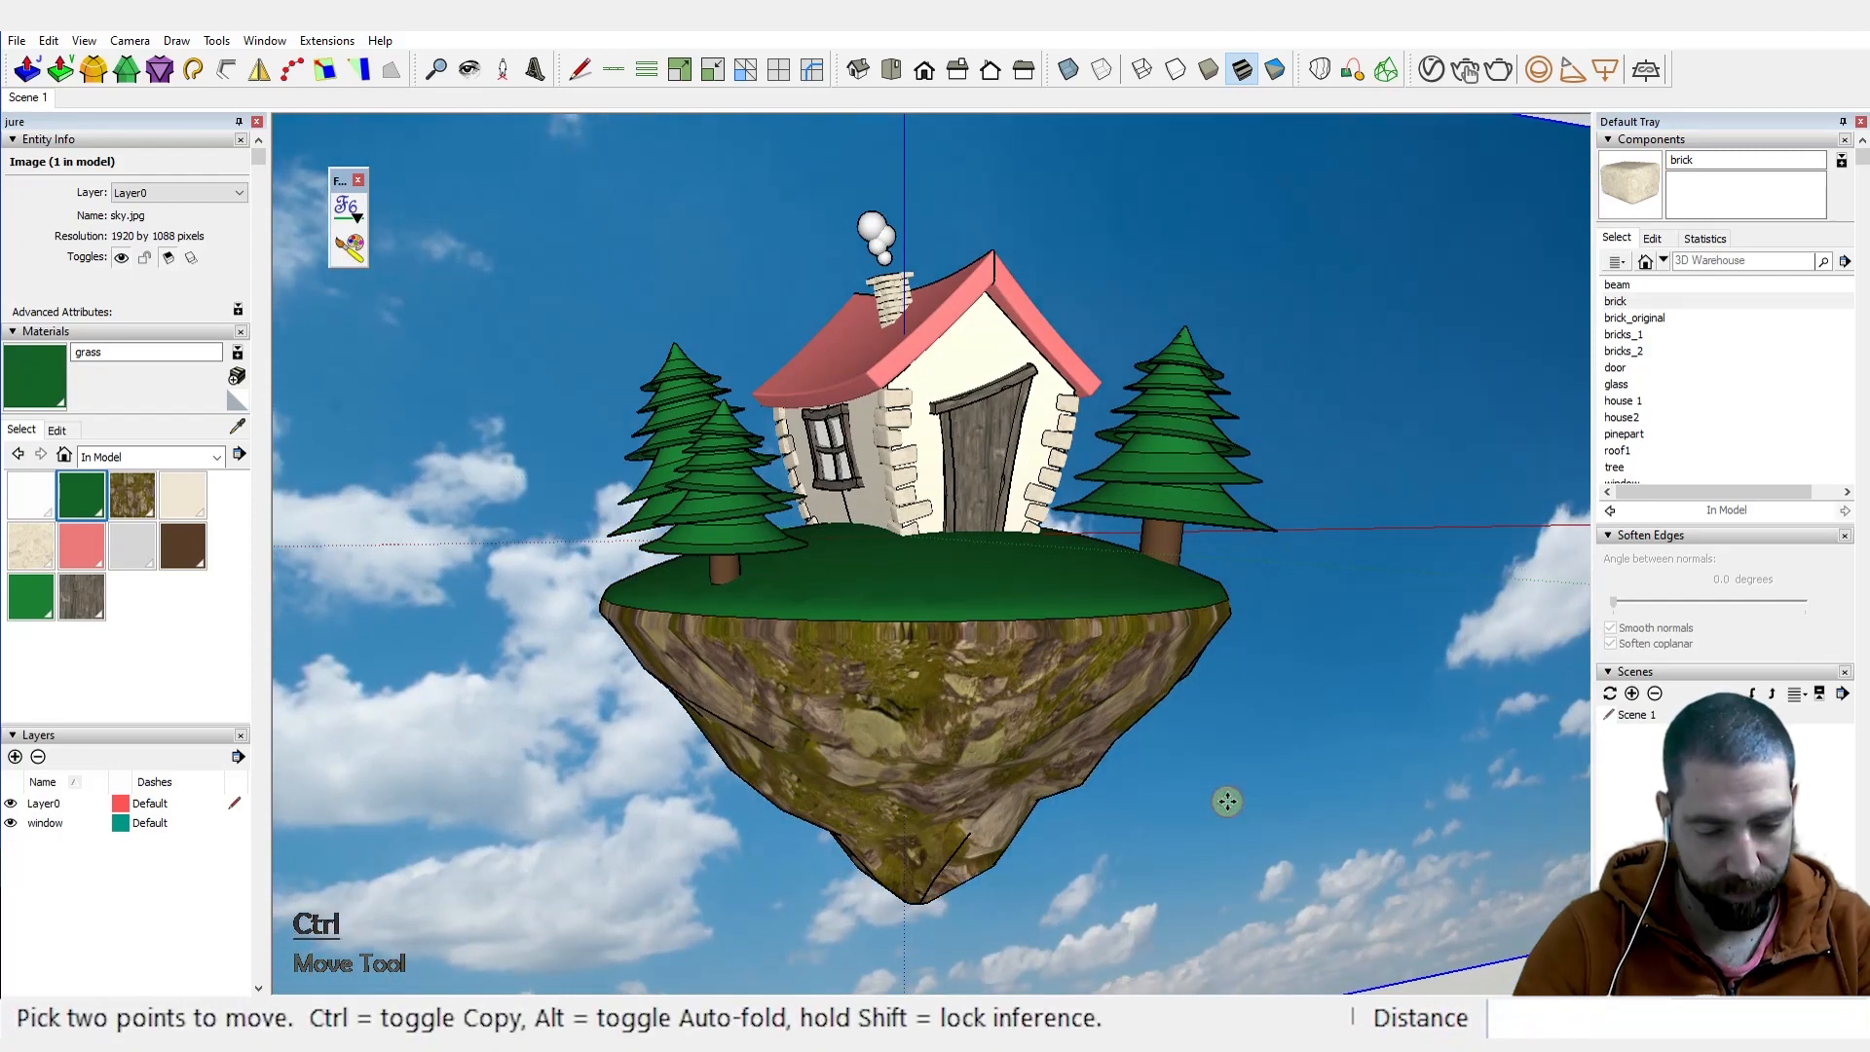
Step: Rotate the sky image about 26.3 degrees around the vertical axis at its lower edge so that it faces the view
key(ctrl+r)
scroll(1282, 749, down, 2)
scroll(1282, 749, down, 3)
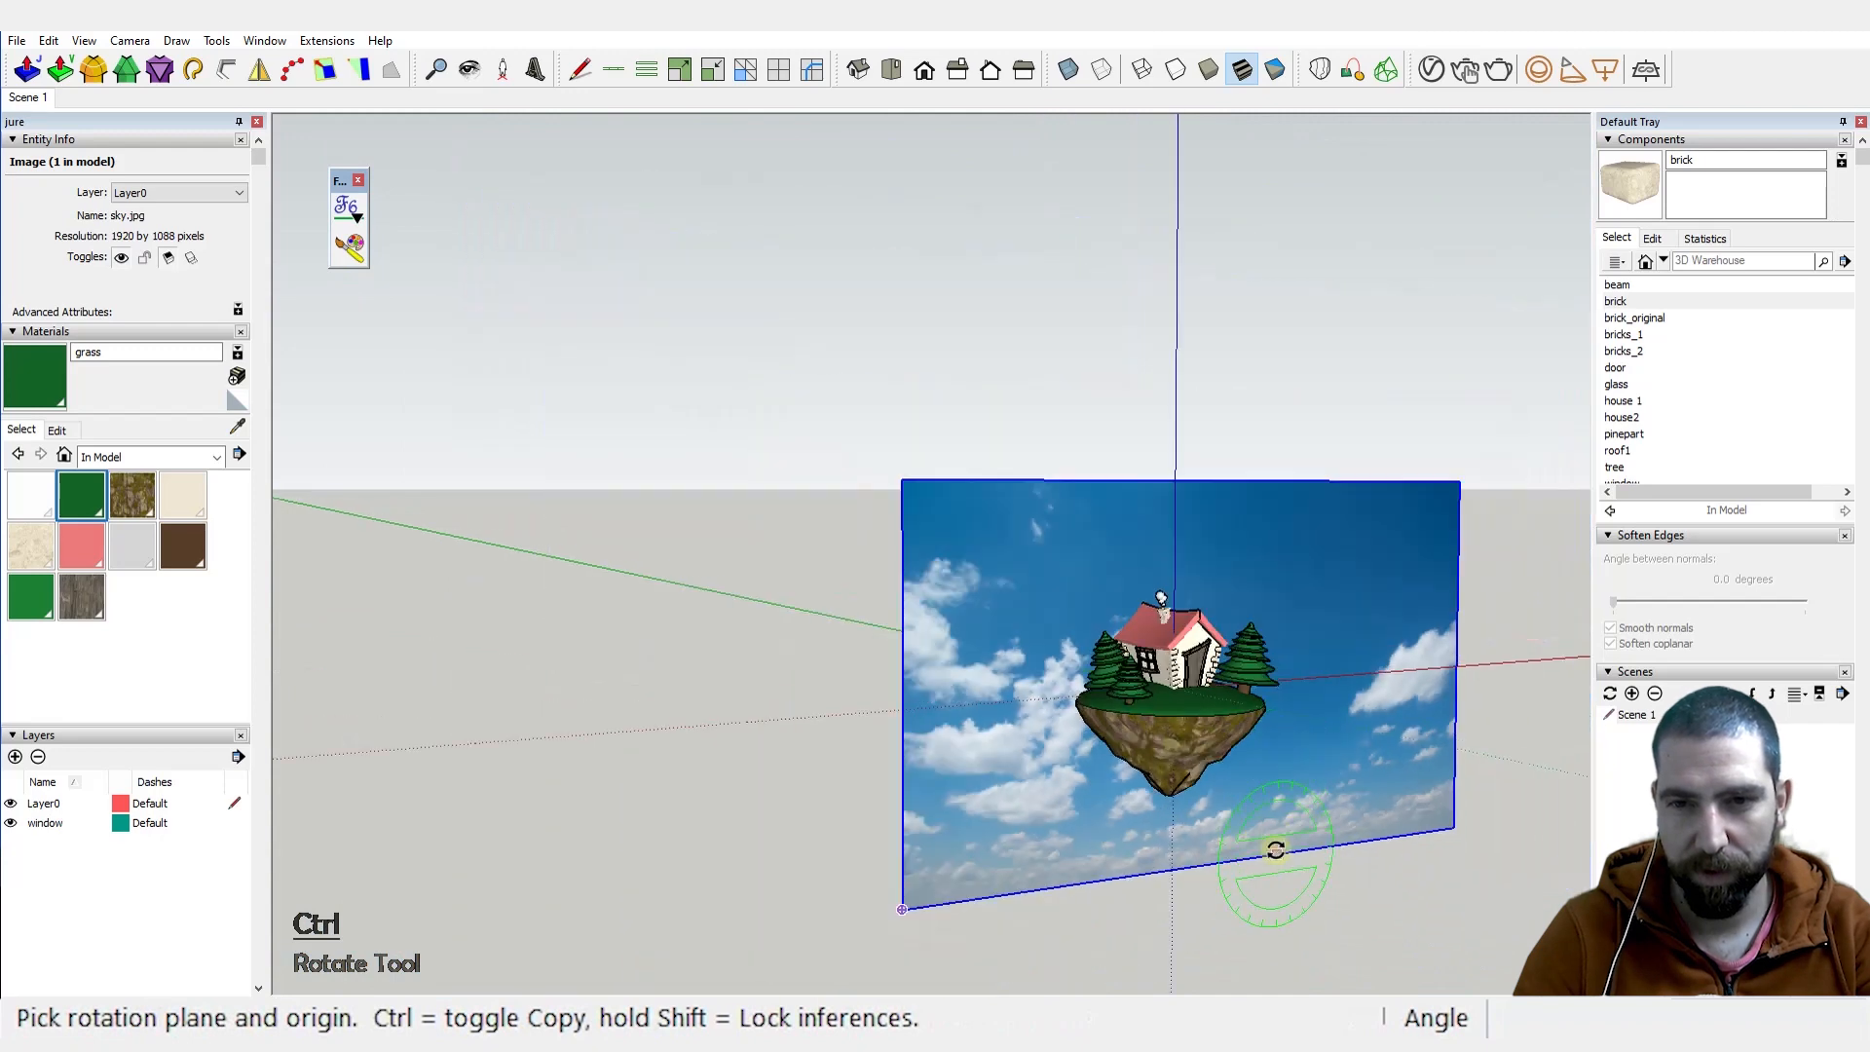
click(1190, 883)
click(1322, 857)
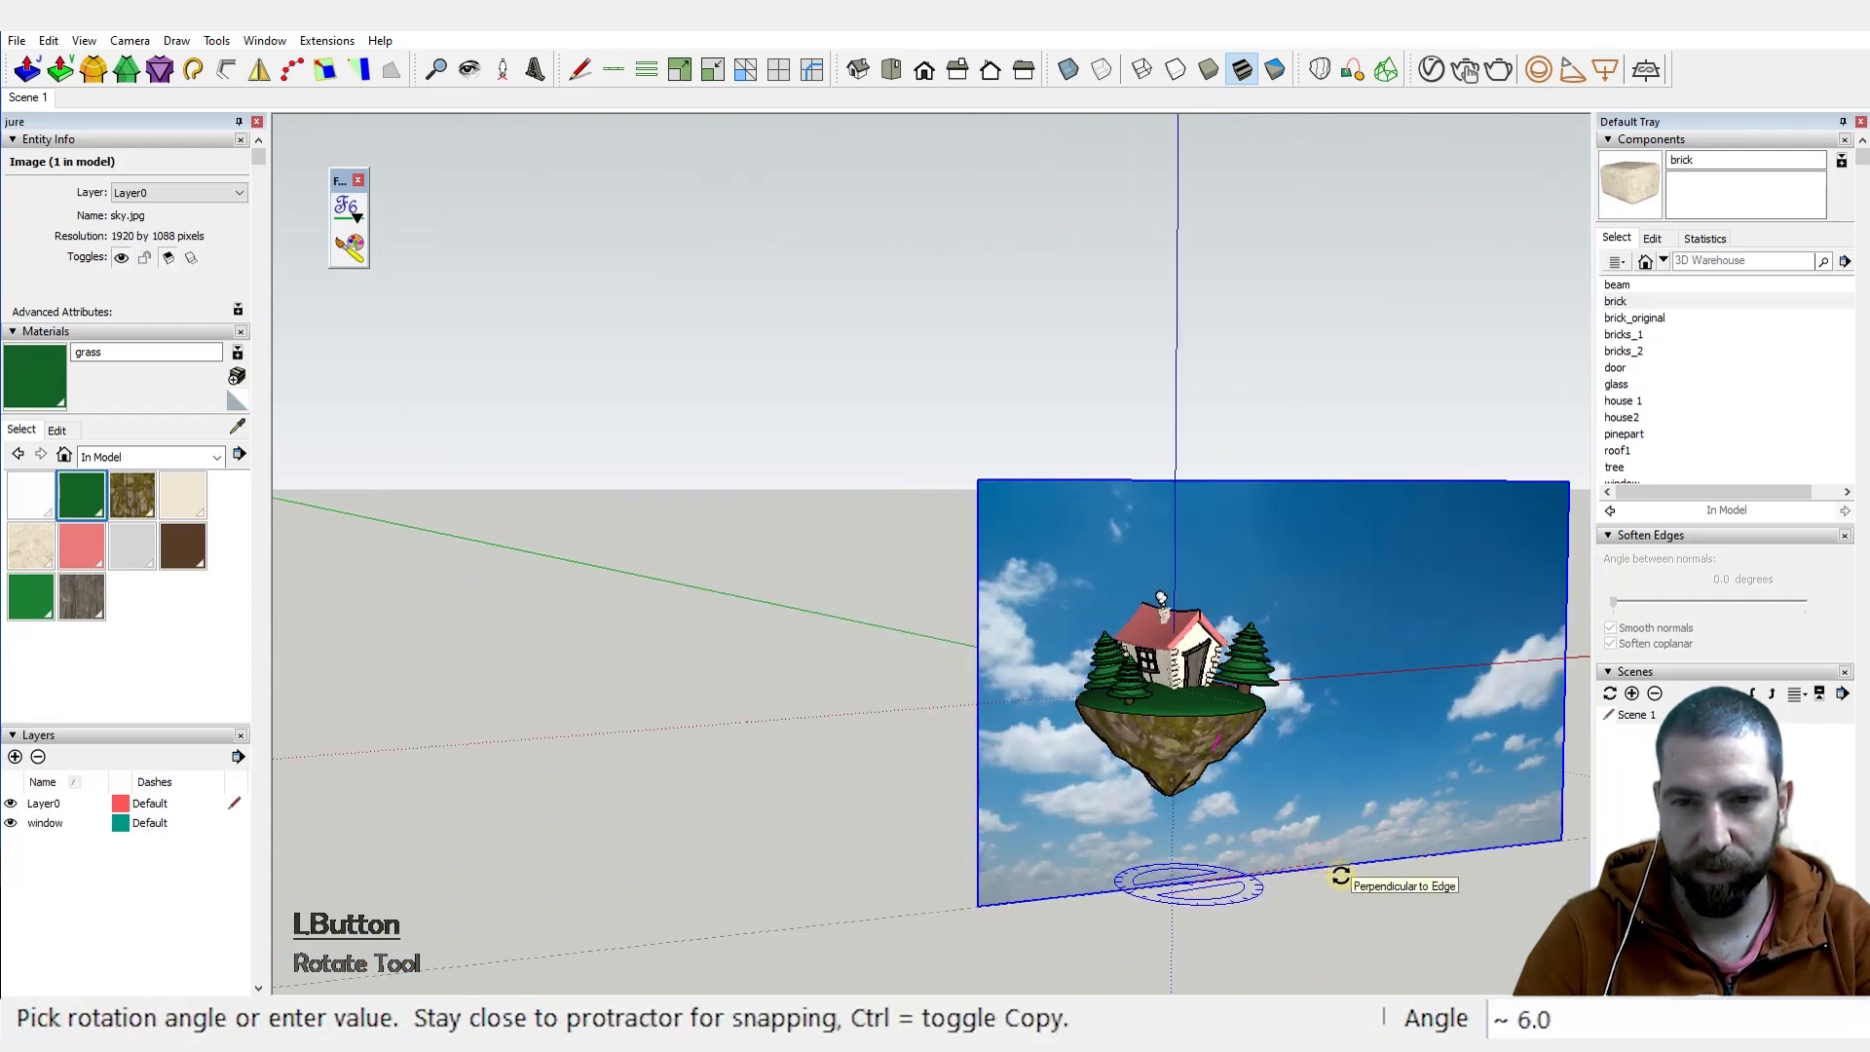
key(Escape)
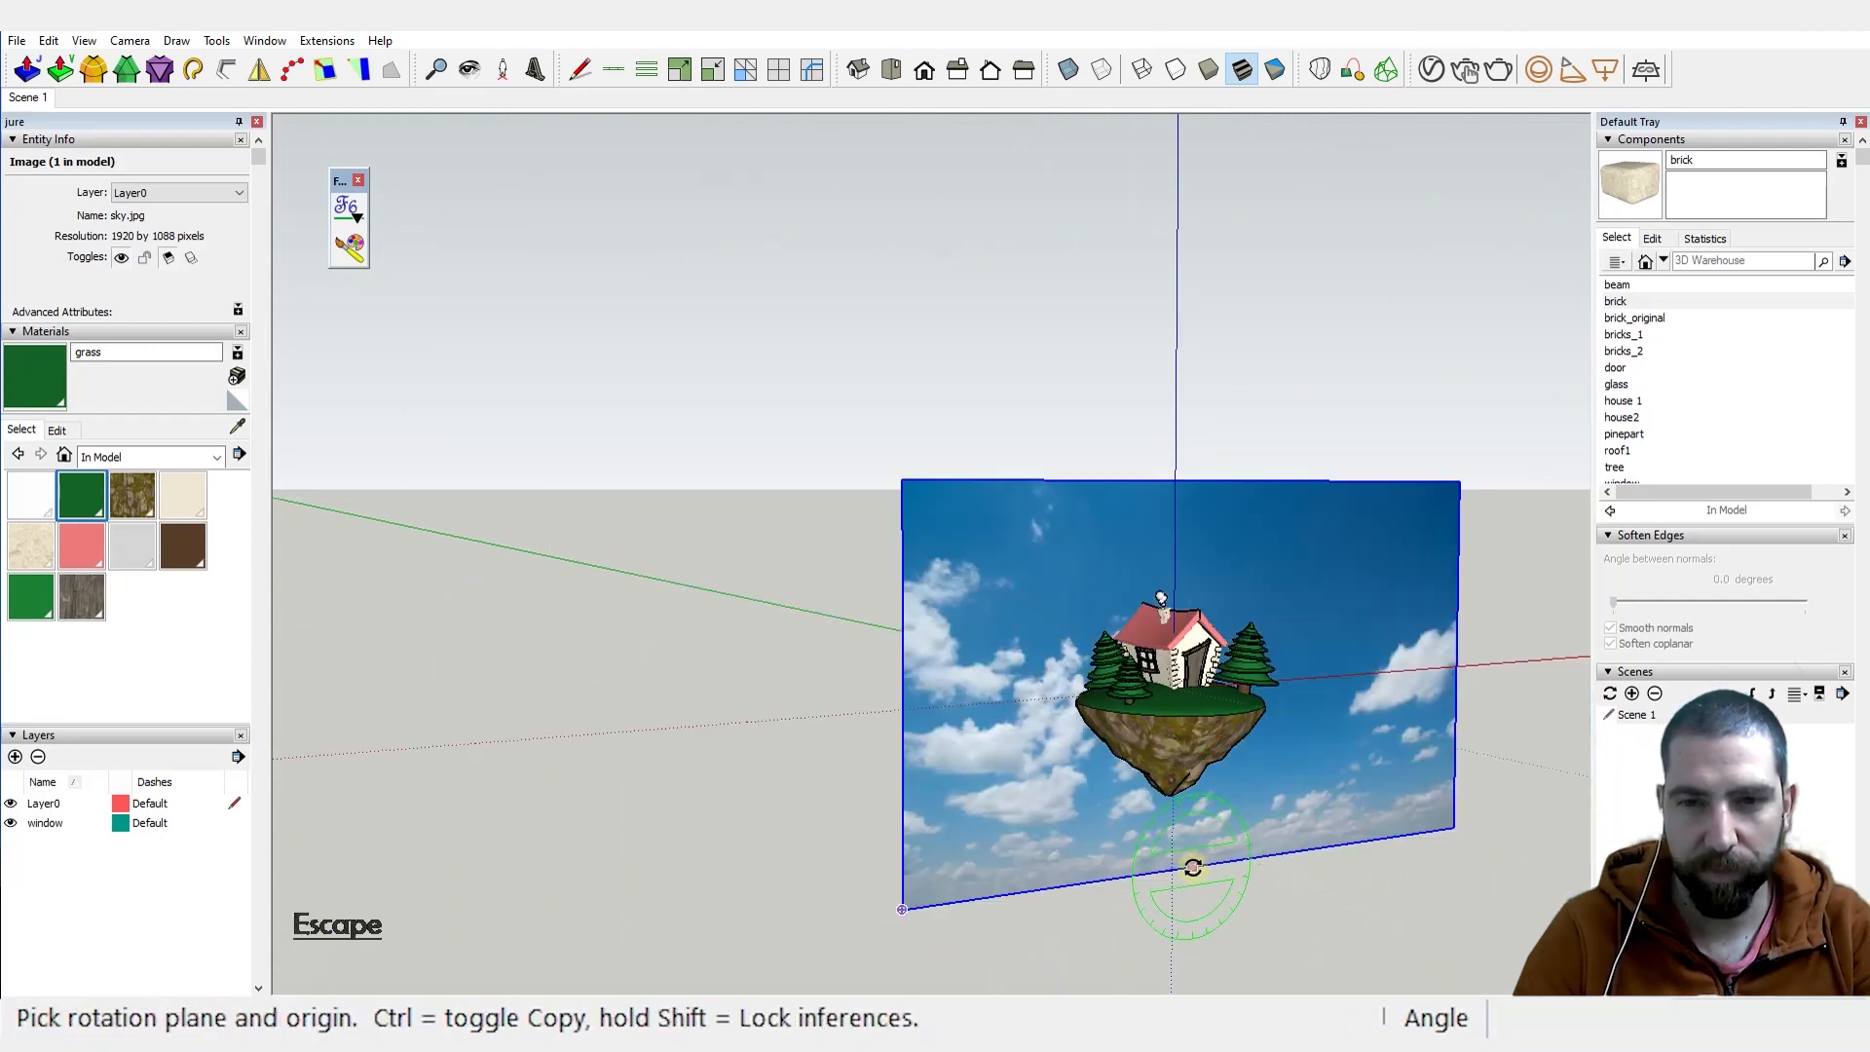
key(Up)
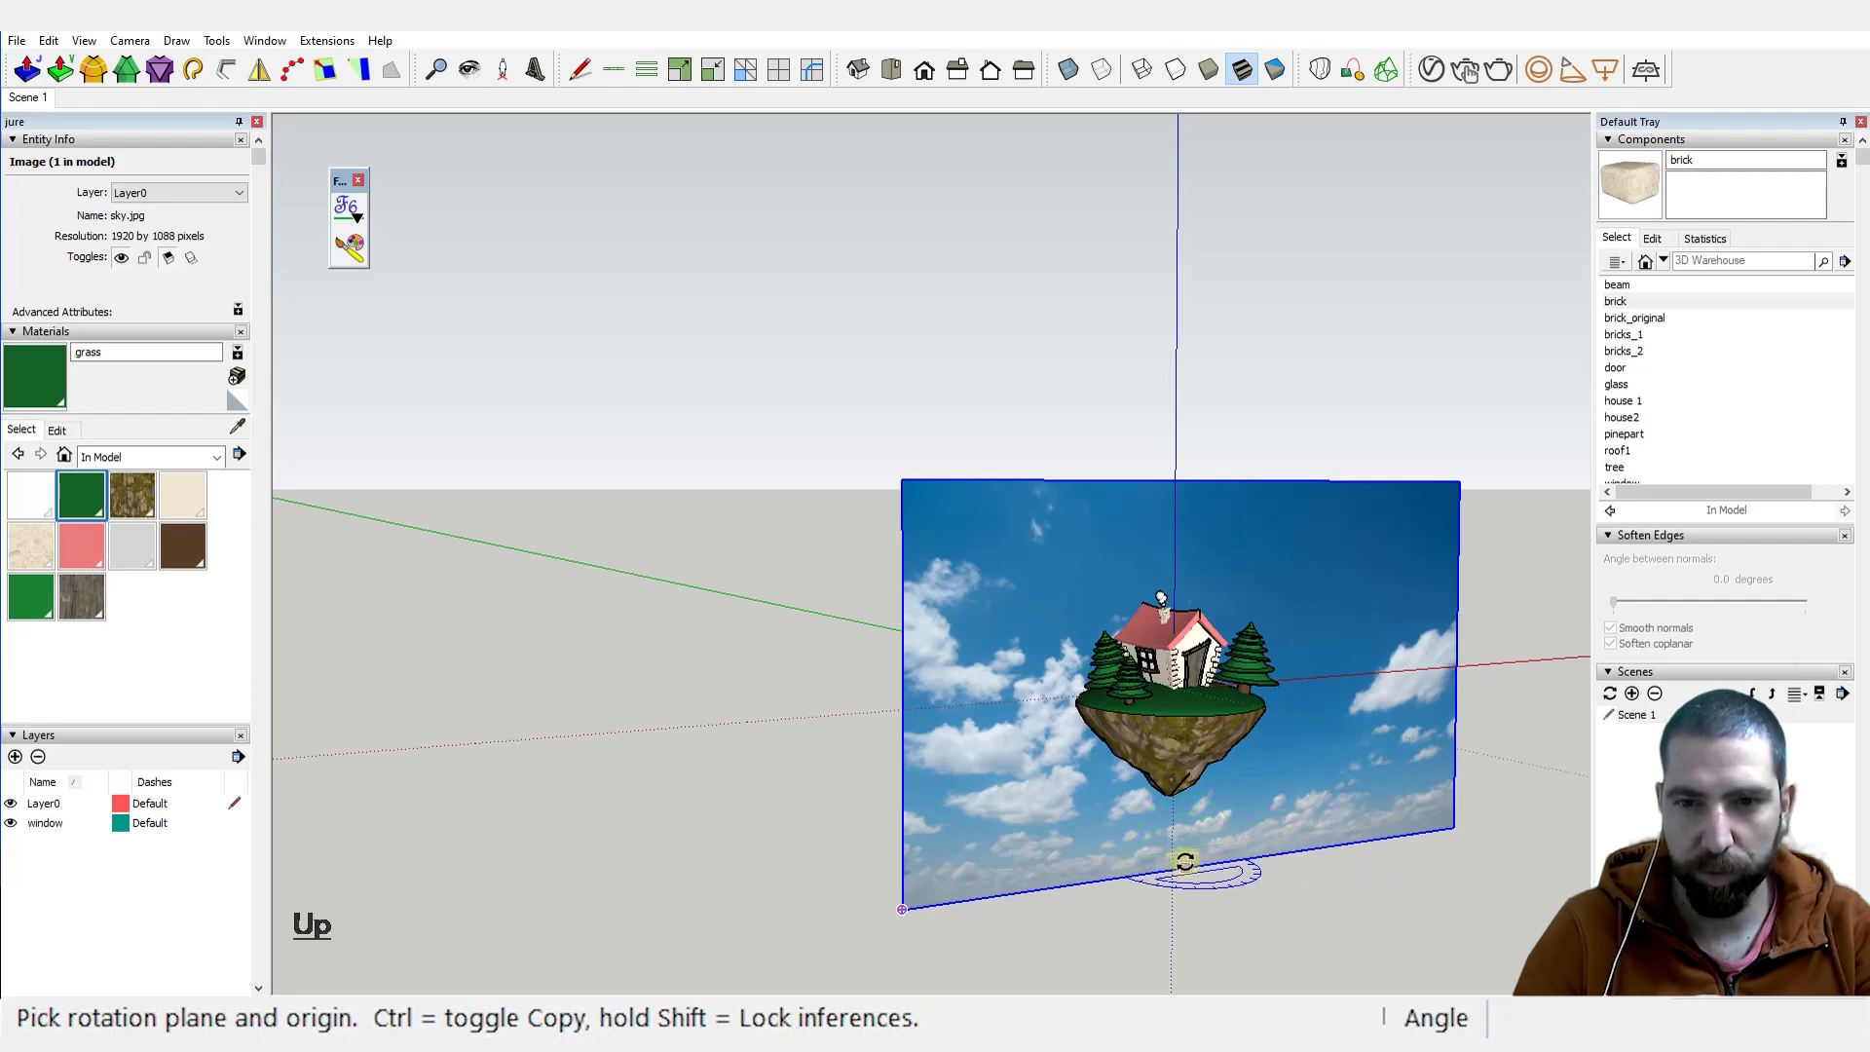
drag(1186, 865, 1273, 853)
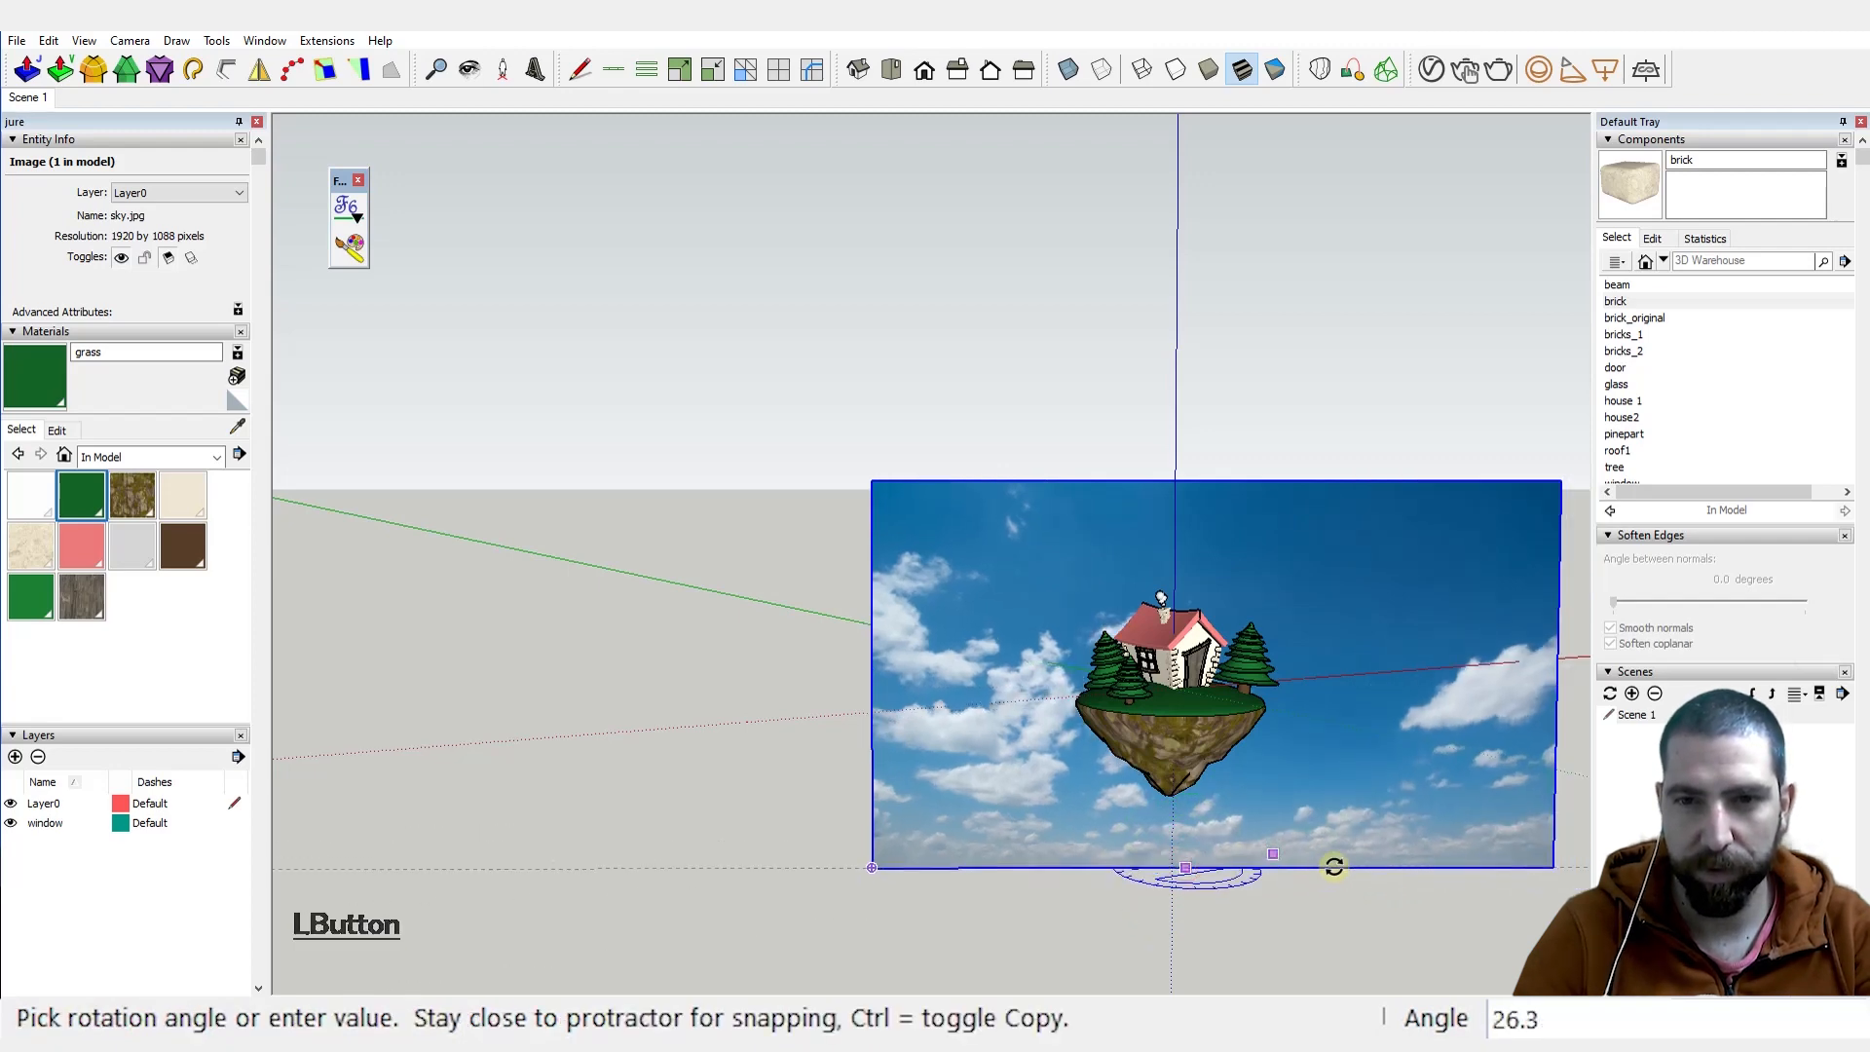
click(1331, 863)
Step: Move the rotated sky image about 332 cm to centre it behind the island and return to the Scene 1 view
scroll(1312, 888, up, 2)
key(m)
click(1312, 892)
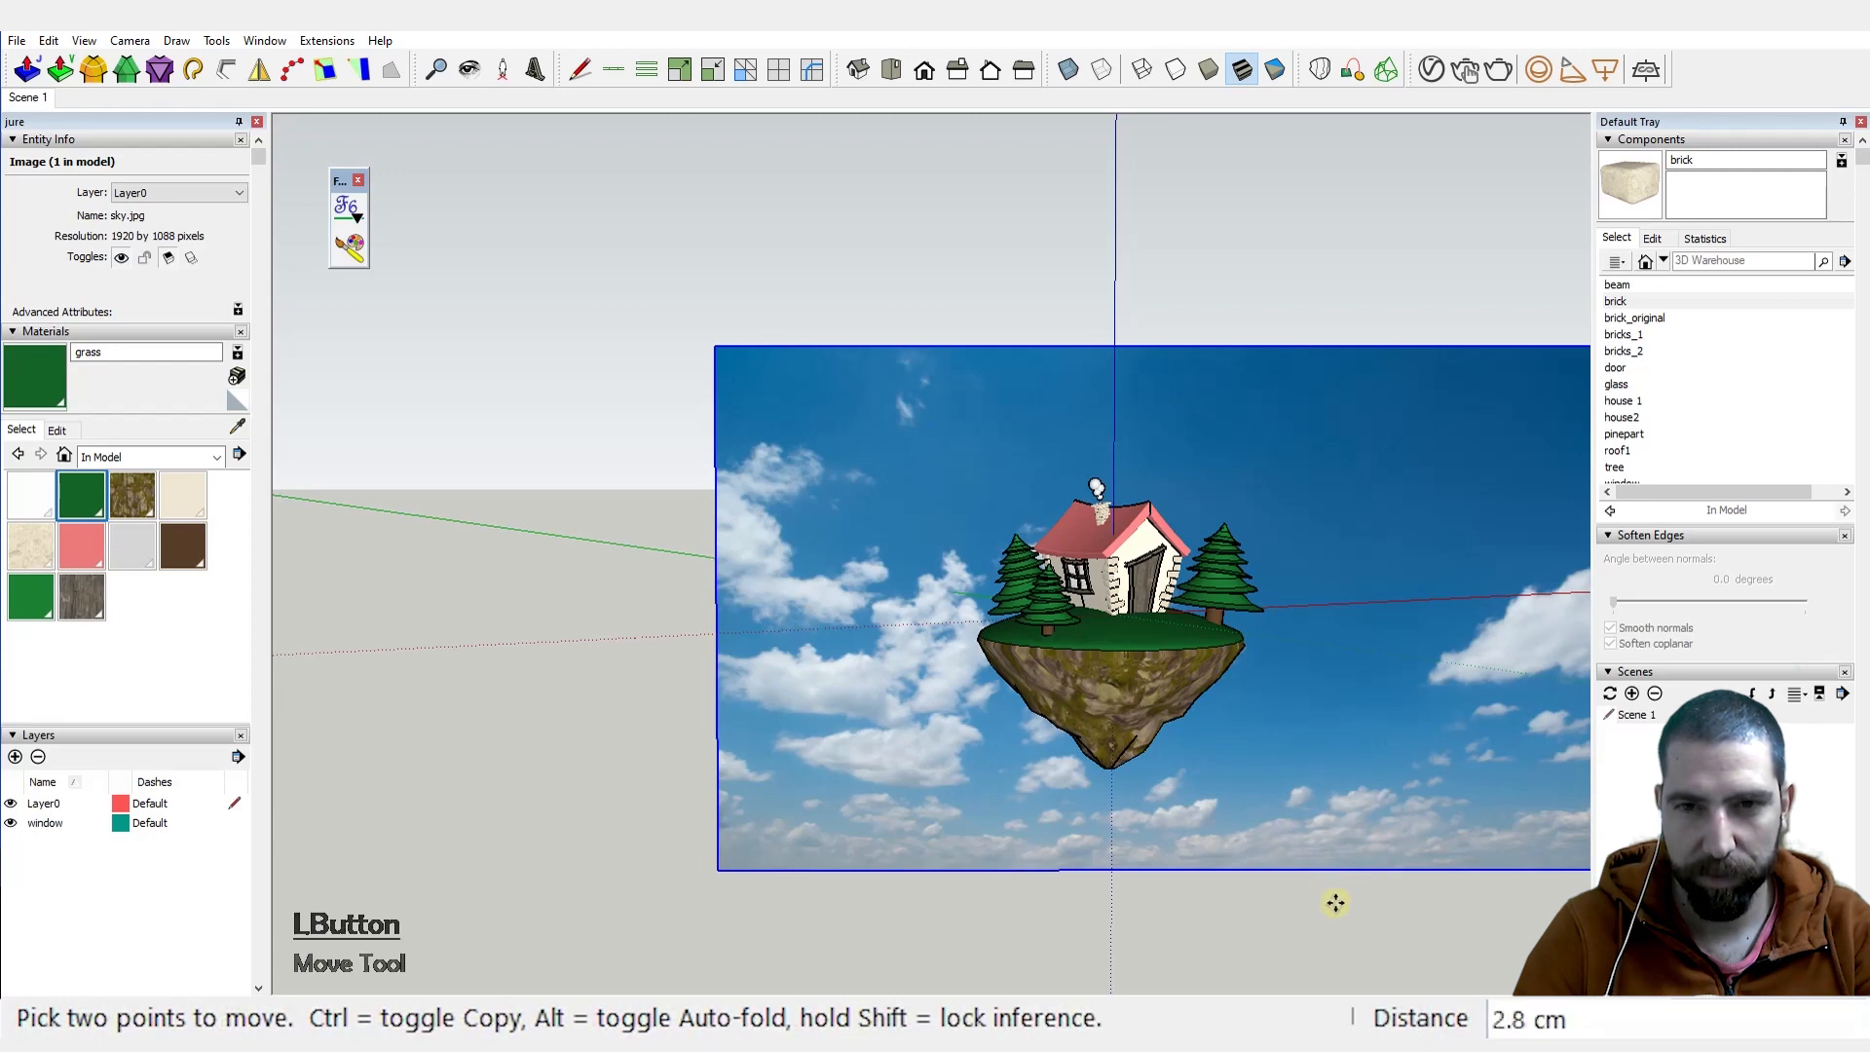
click(1121, 823)
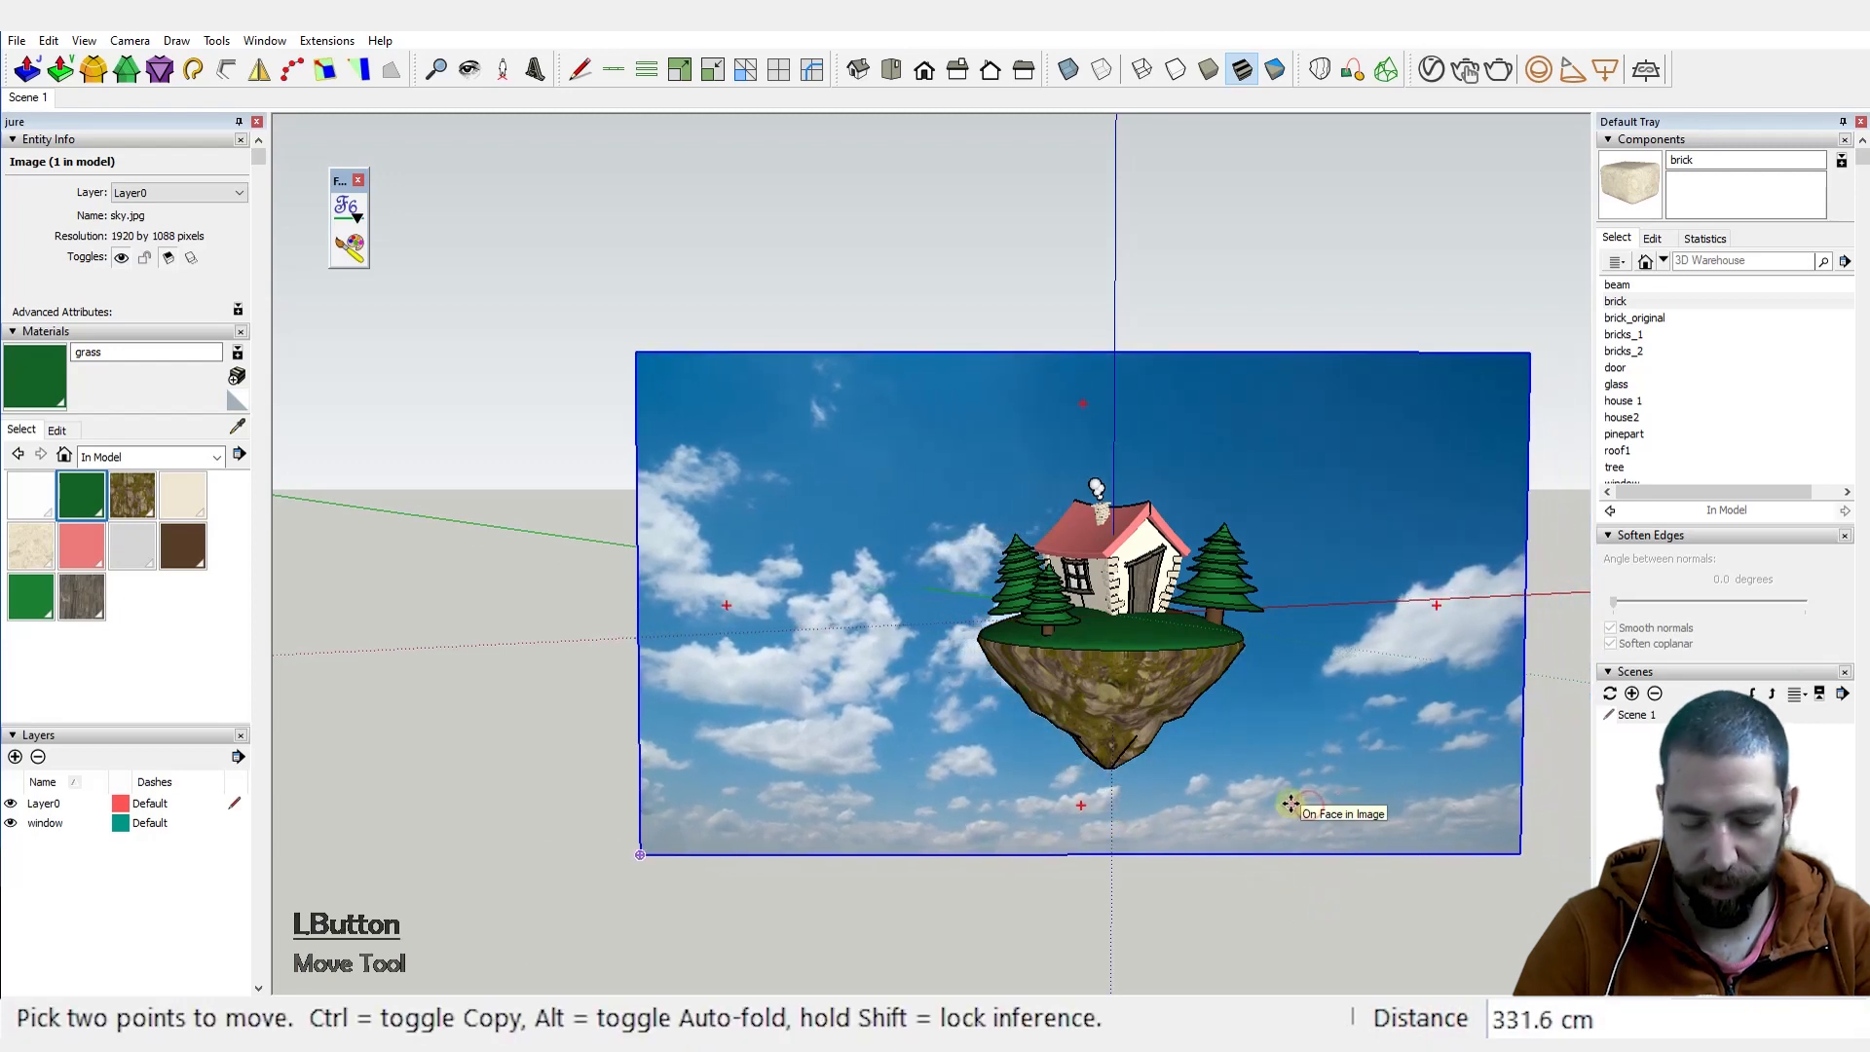
click(29, 97)
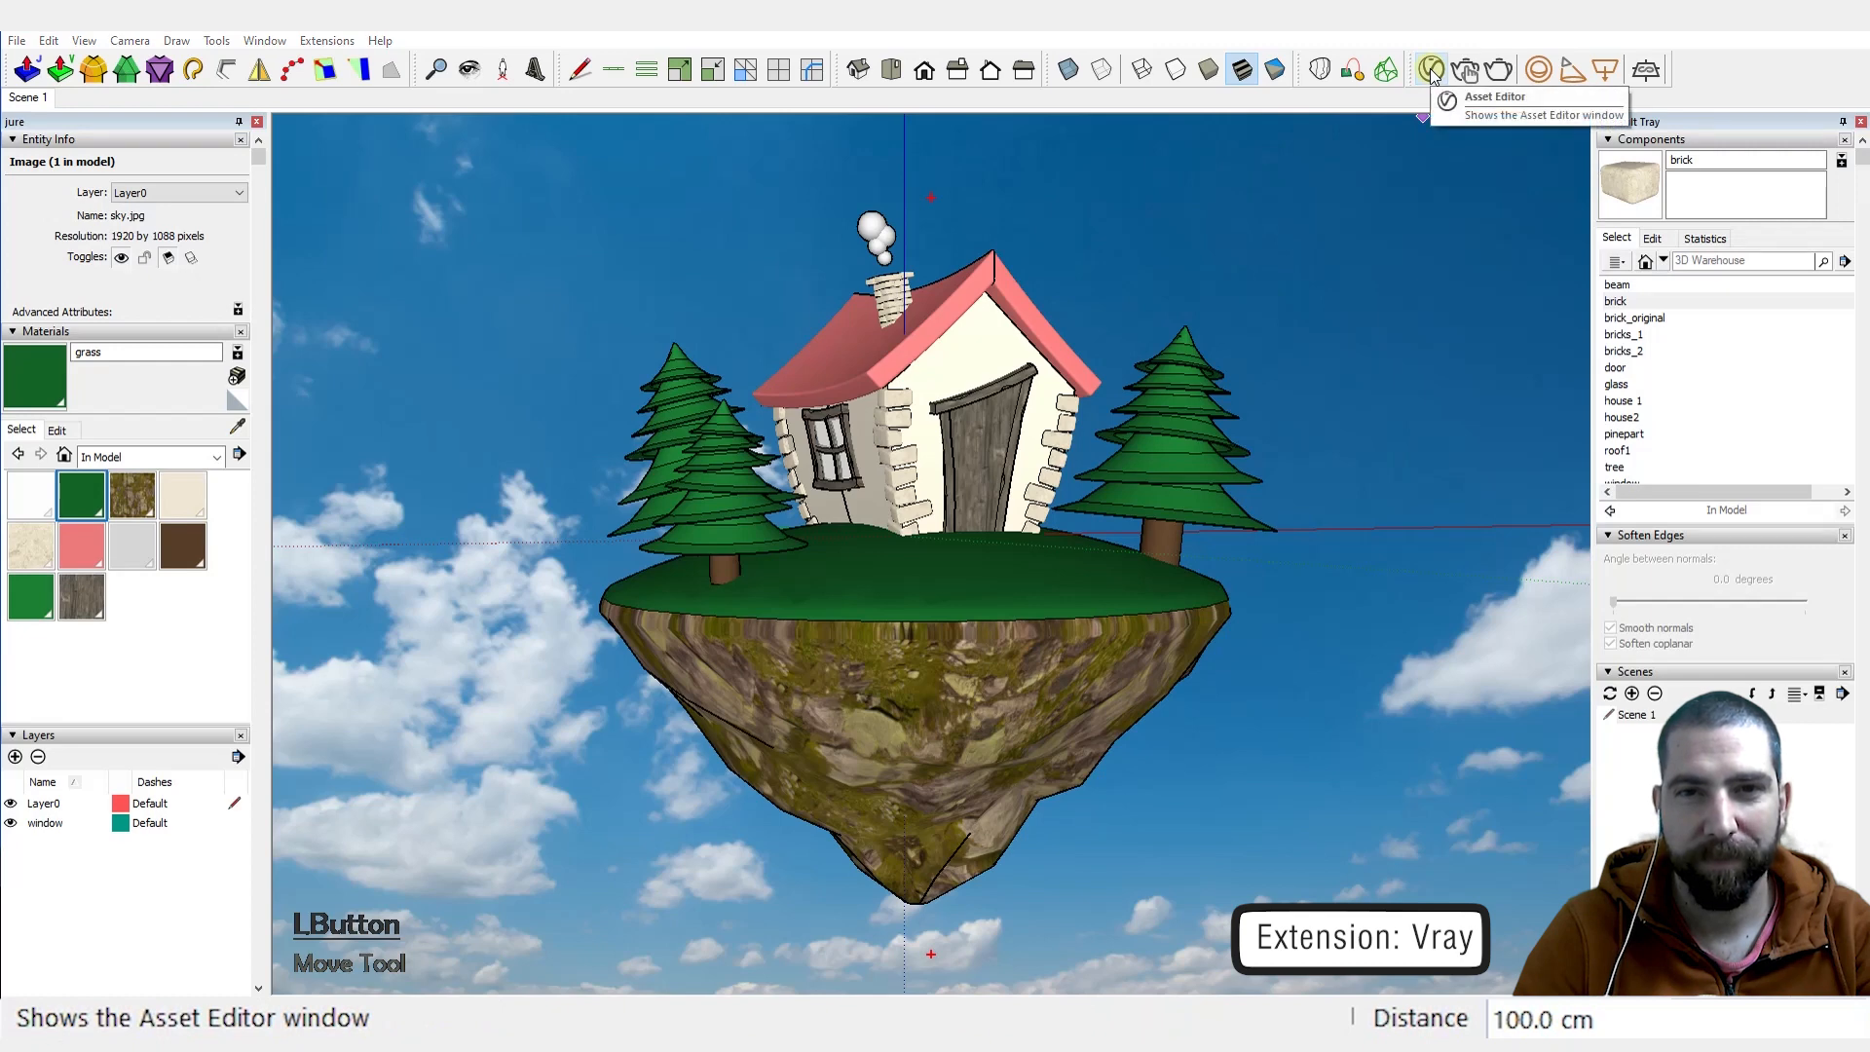
Step: Open the V-Ray render settings, enable interactive rendering and show the advanced render parameters
click(1430, 71)
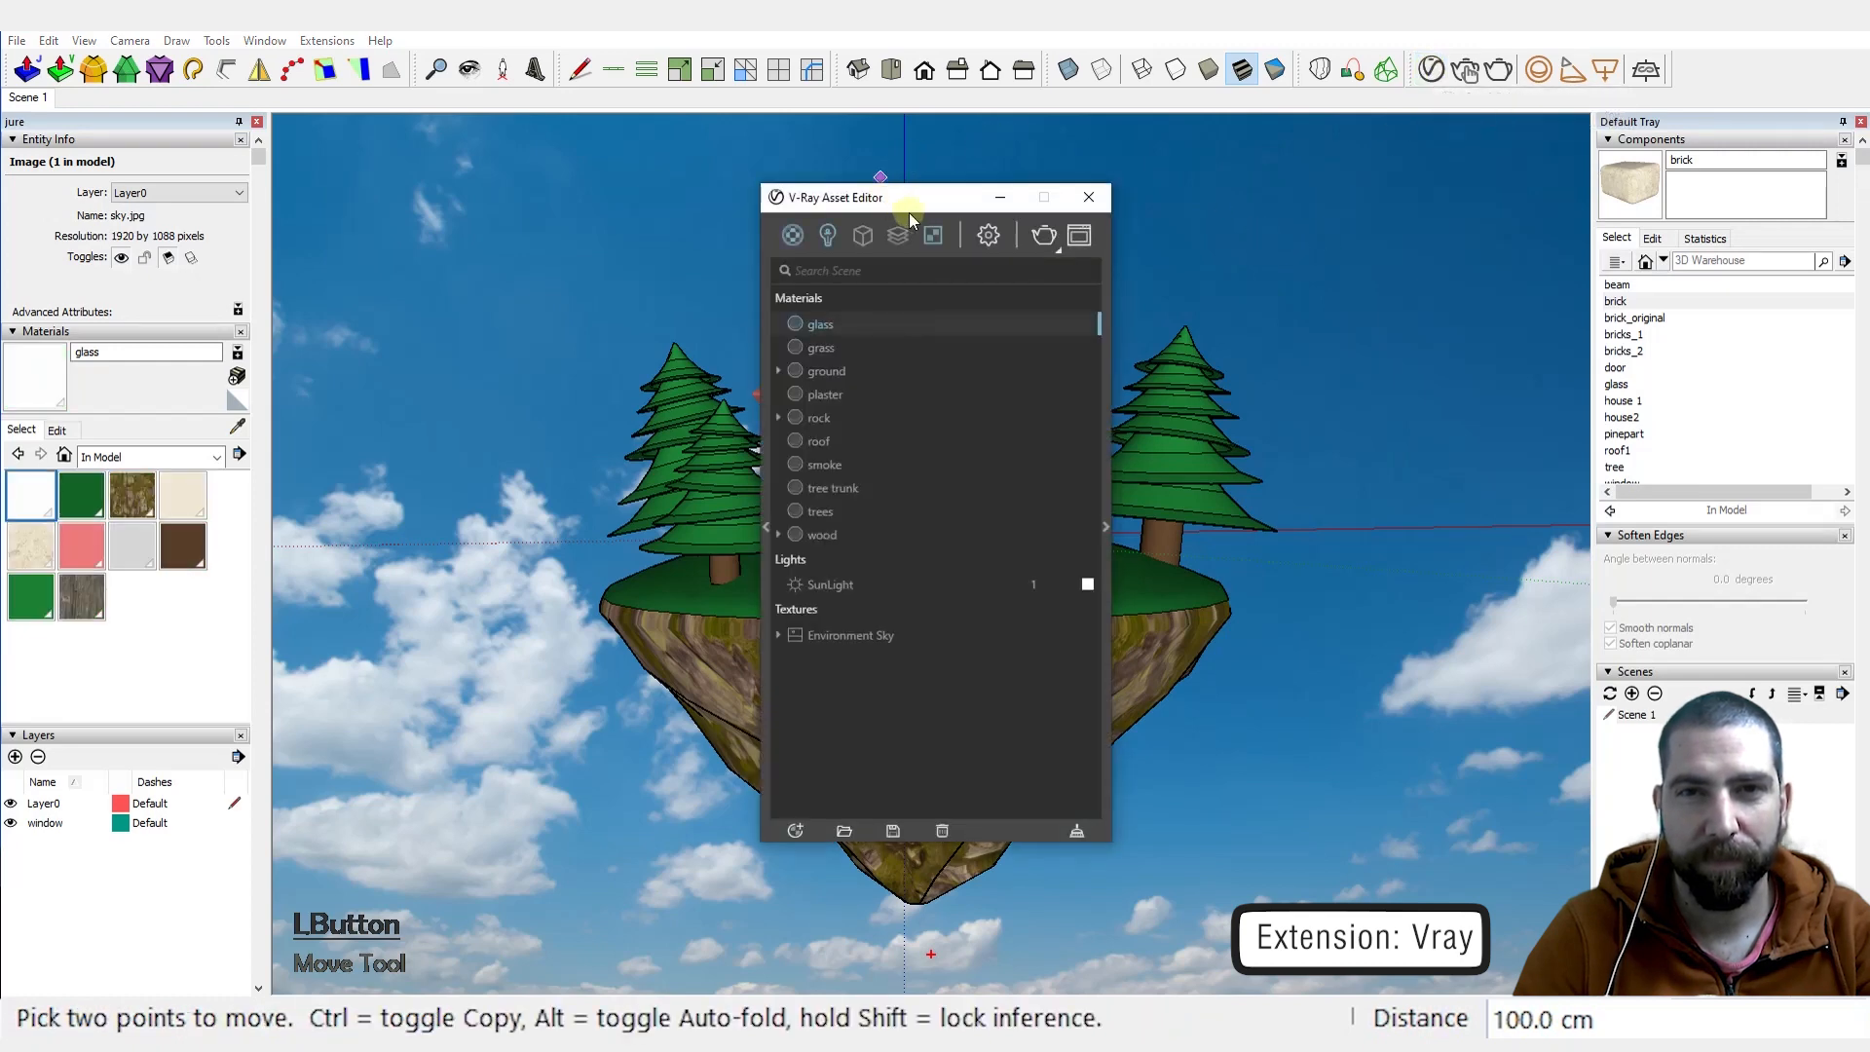
drag(919, 206, 410, 198)
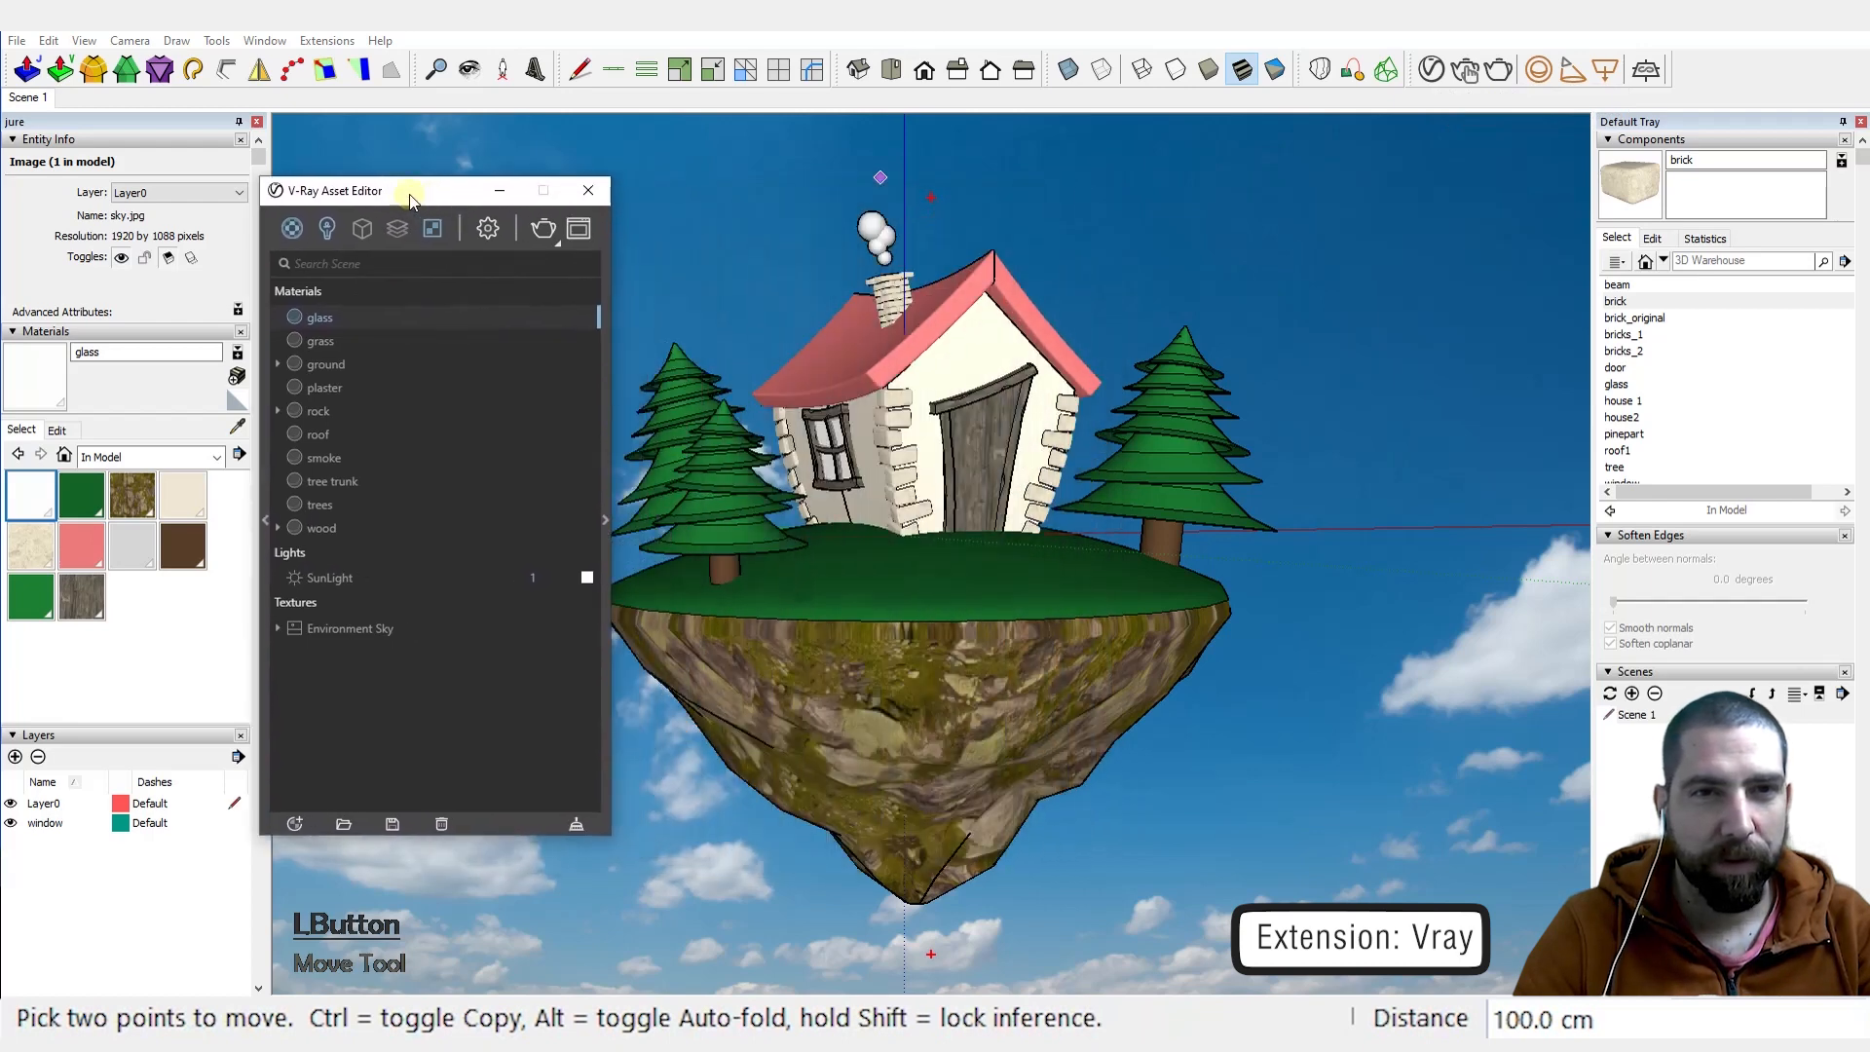
click(488, 230)
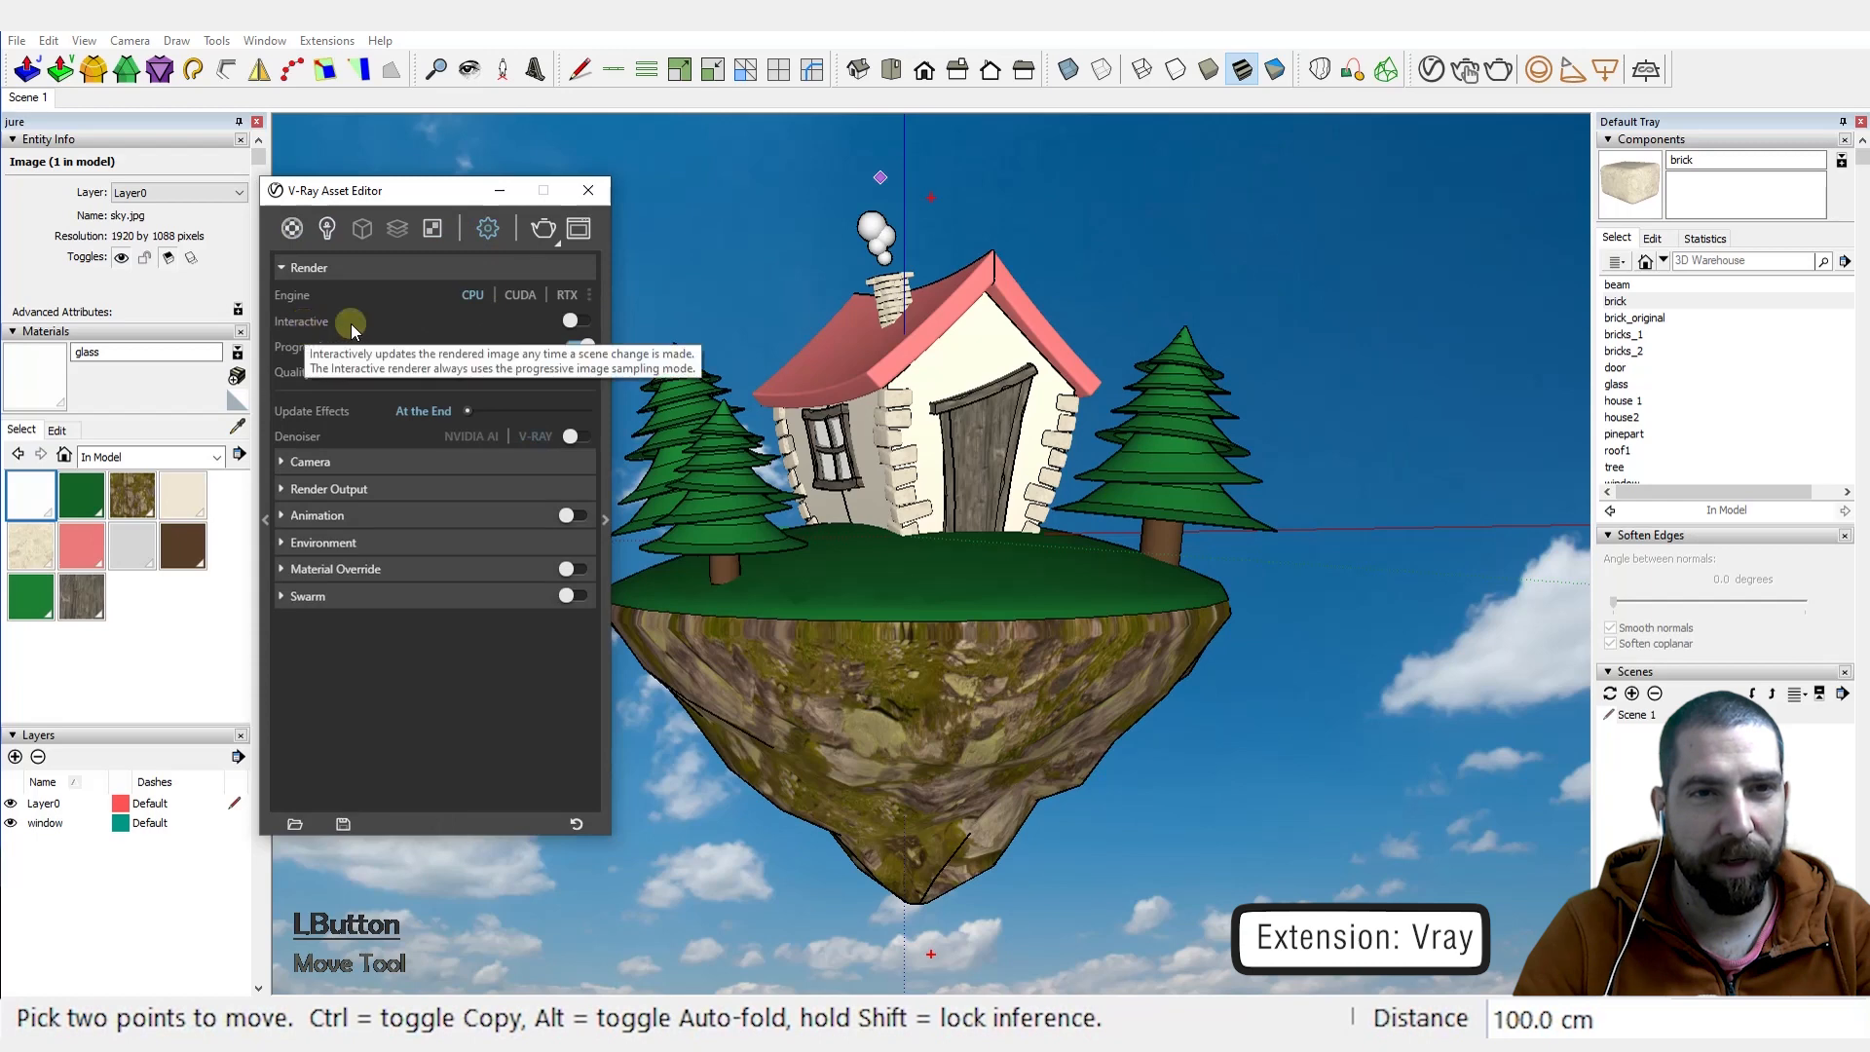
click(574, 320)
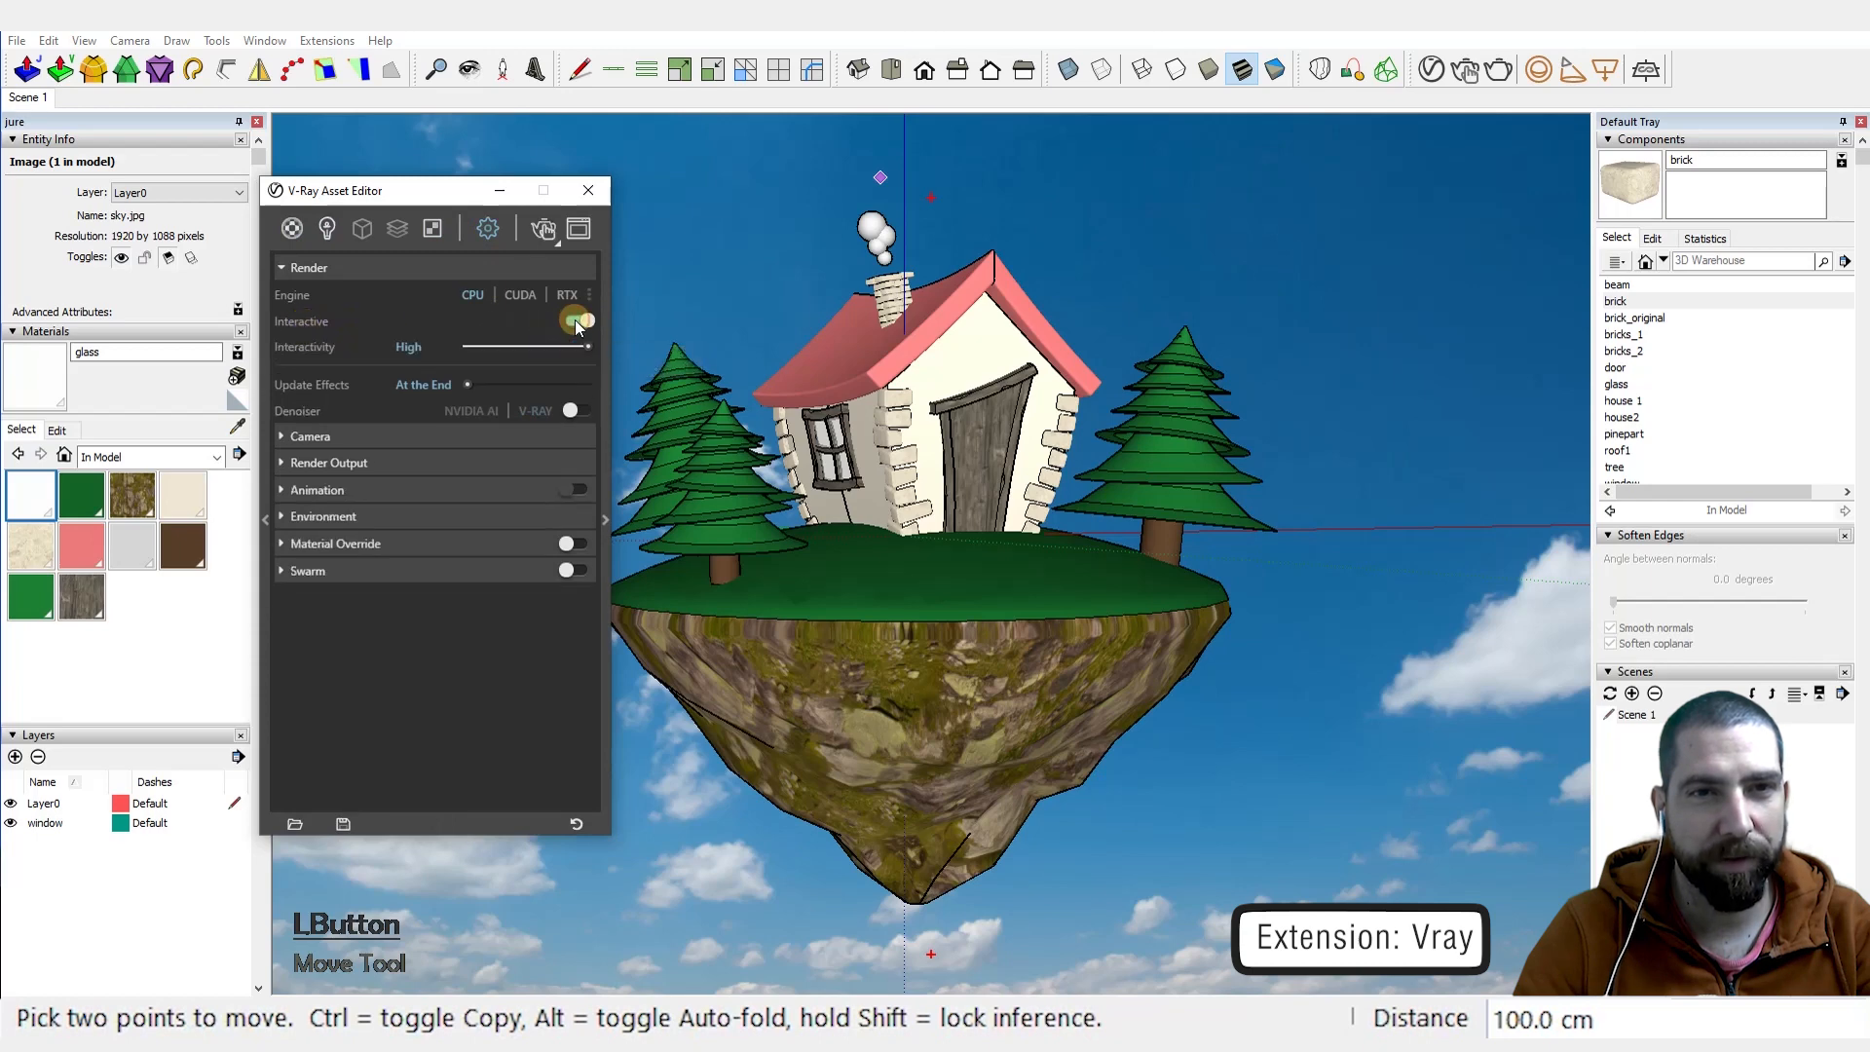
drag(435, 191, 360, 168)
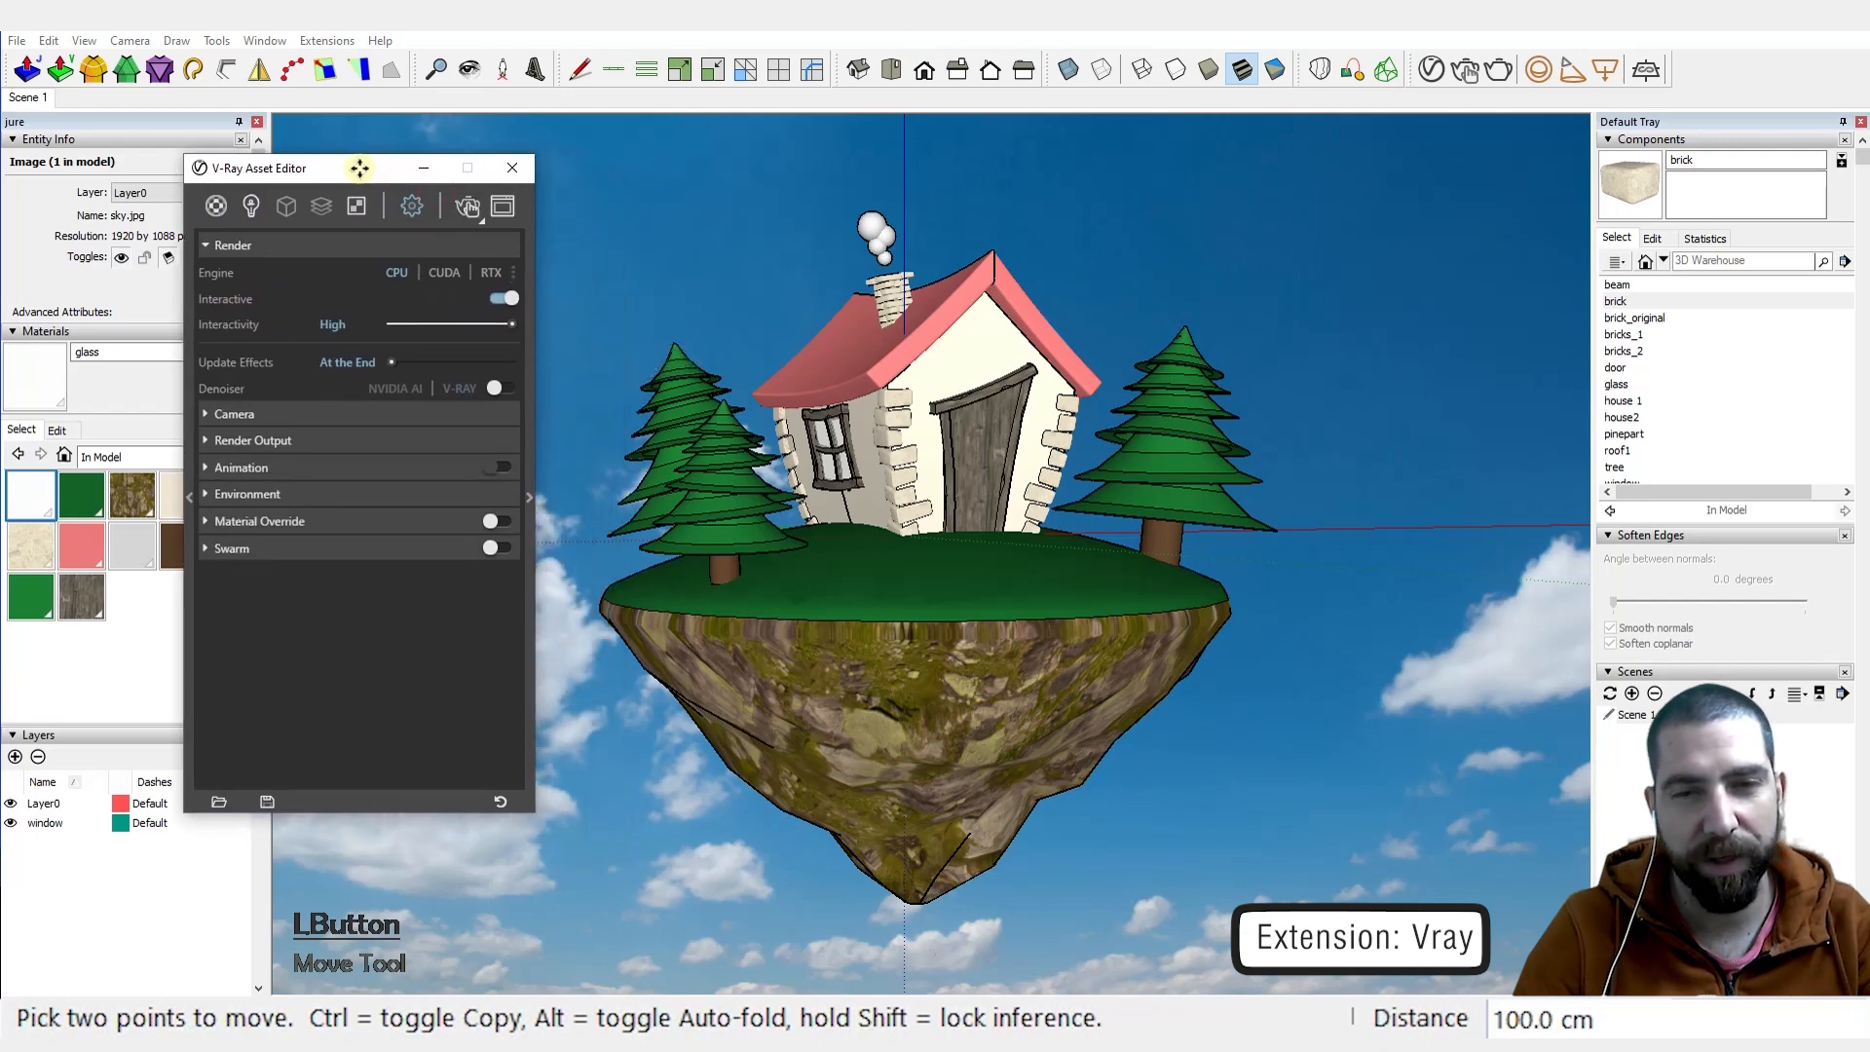
click(529, 497)
drag(422, 171, 326, 188)
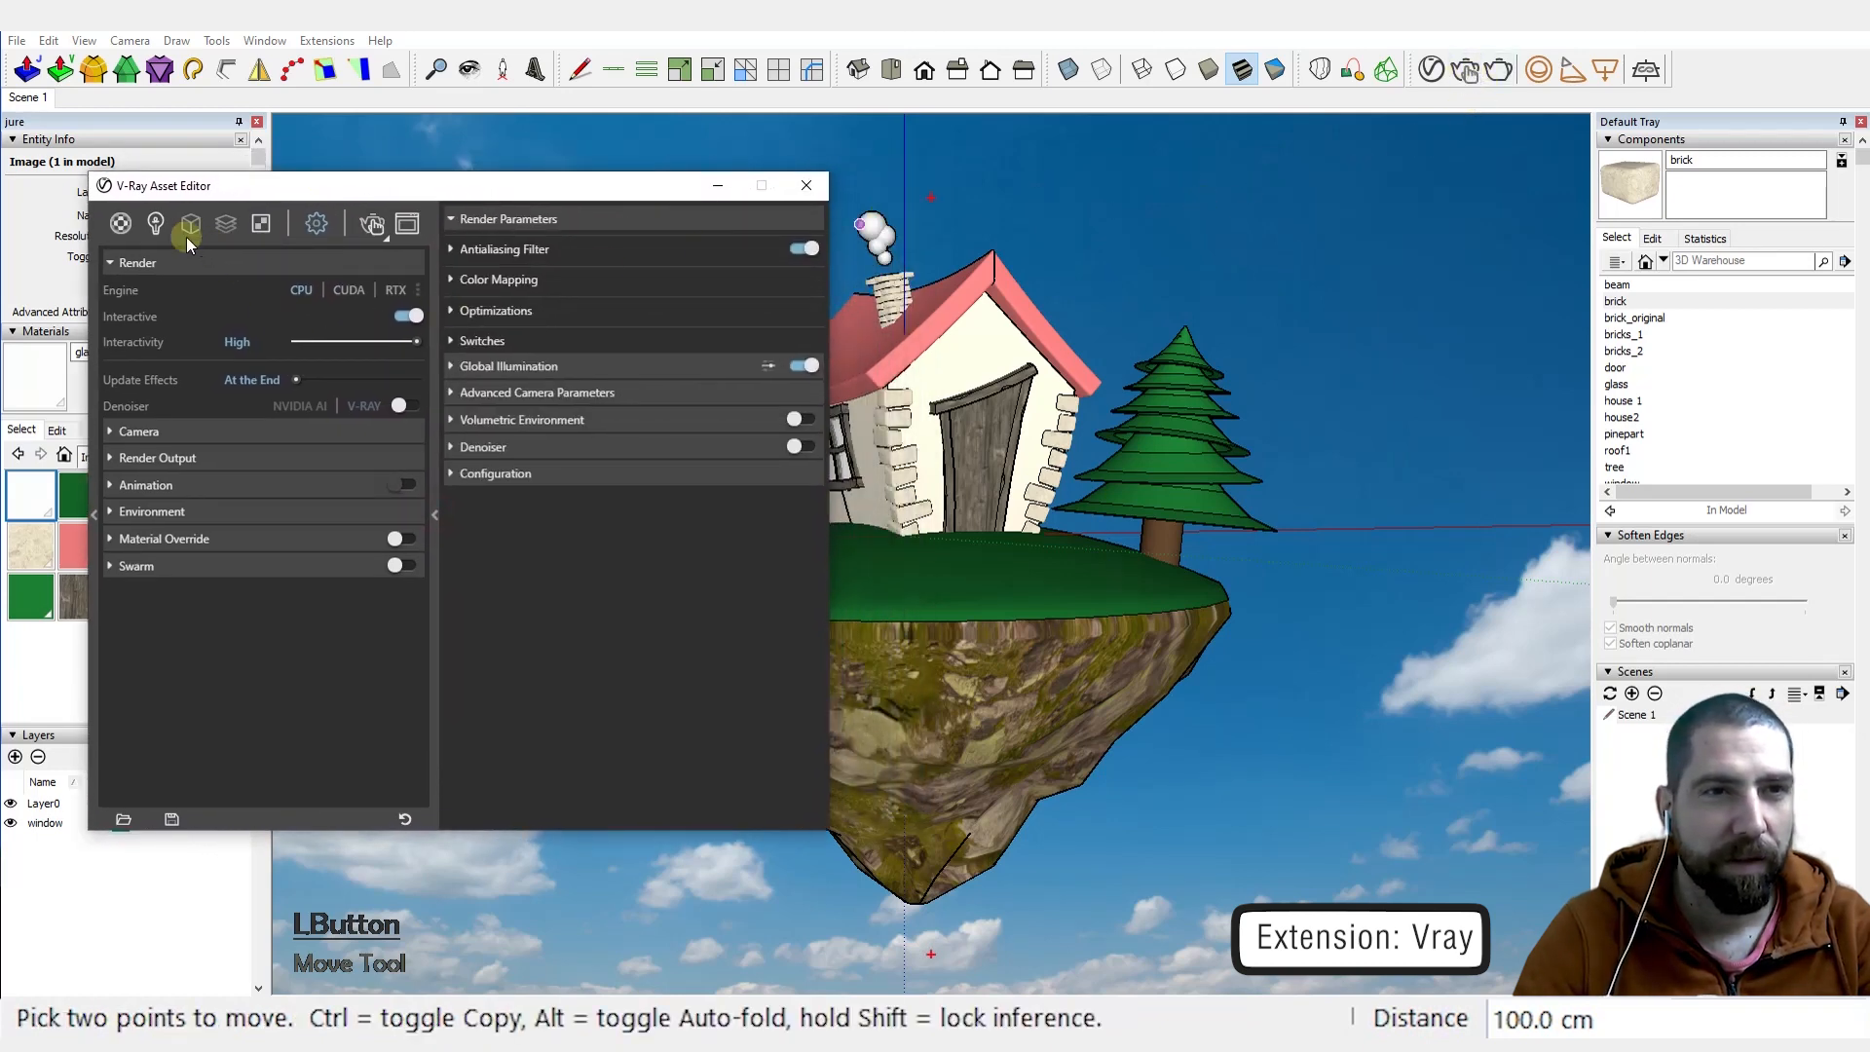
Step: Check the render output size of 800 × 450 and start the interactive V-Ray render
click(124, 462)
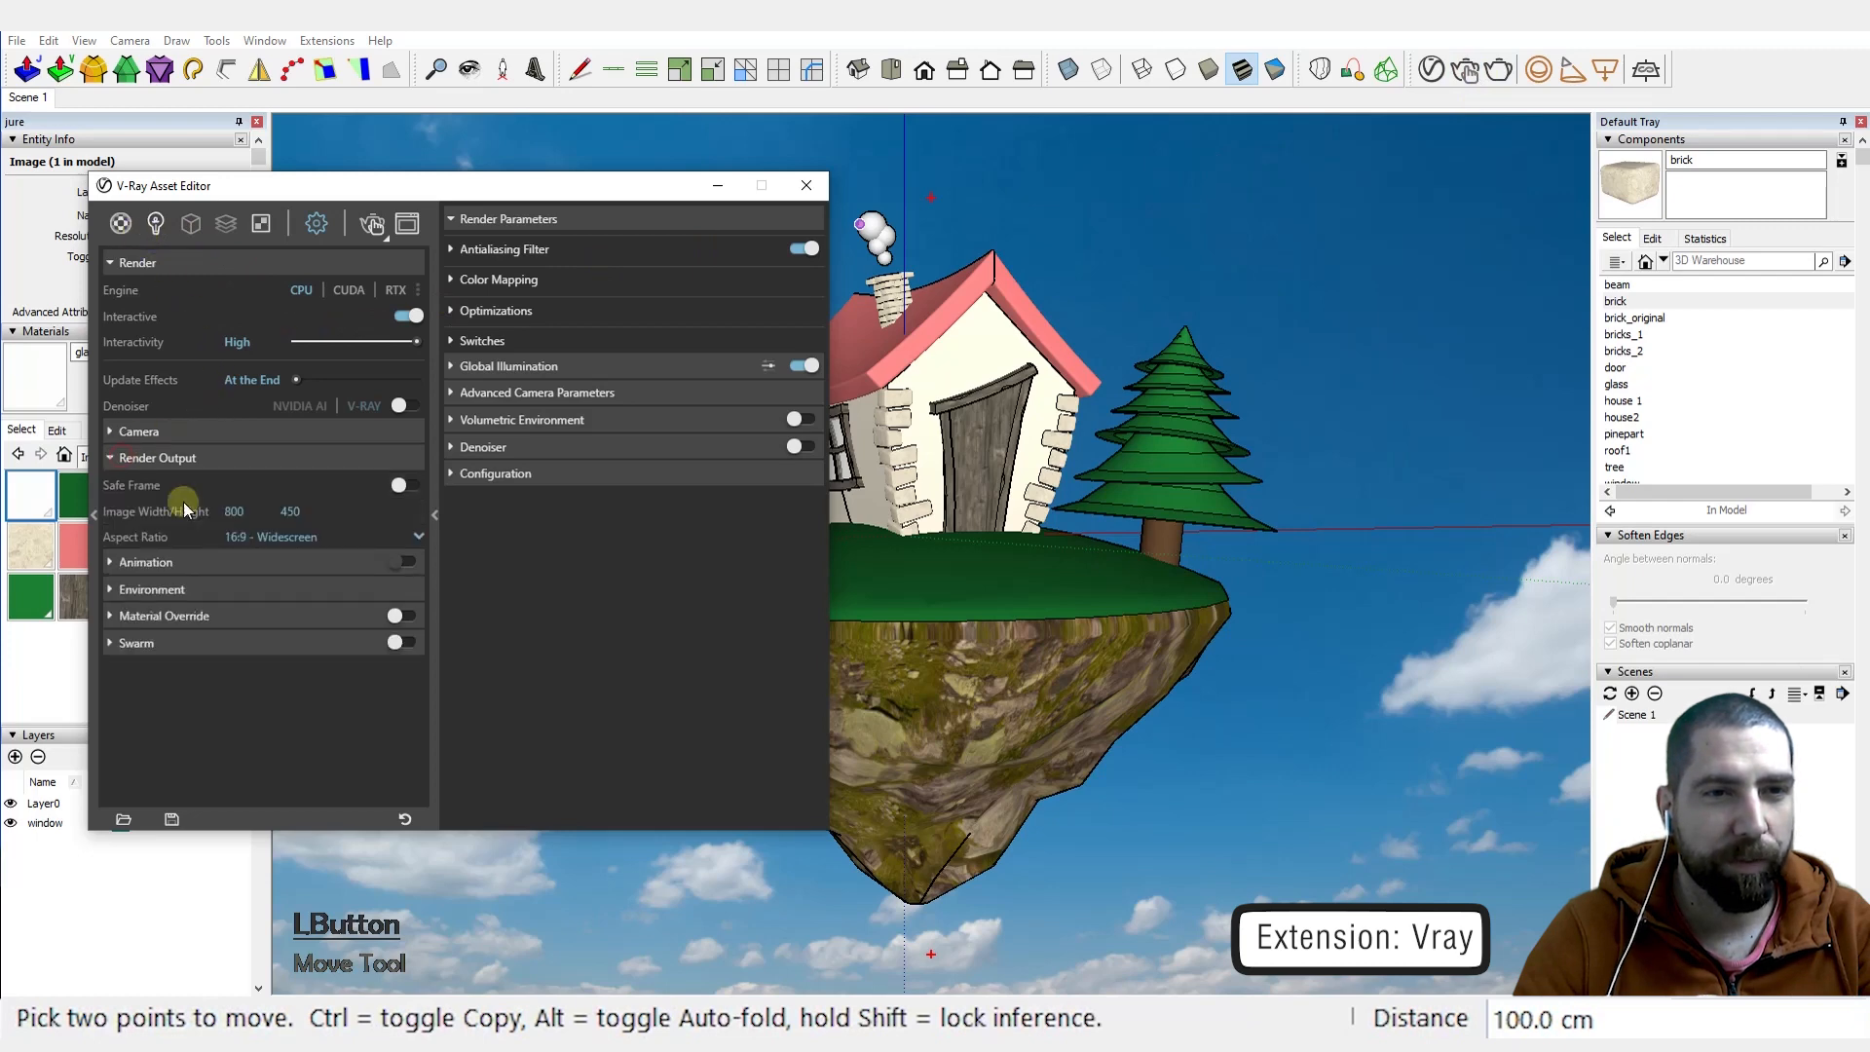
click(308, 511)
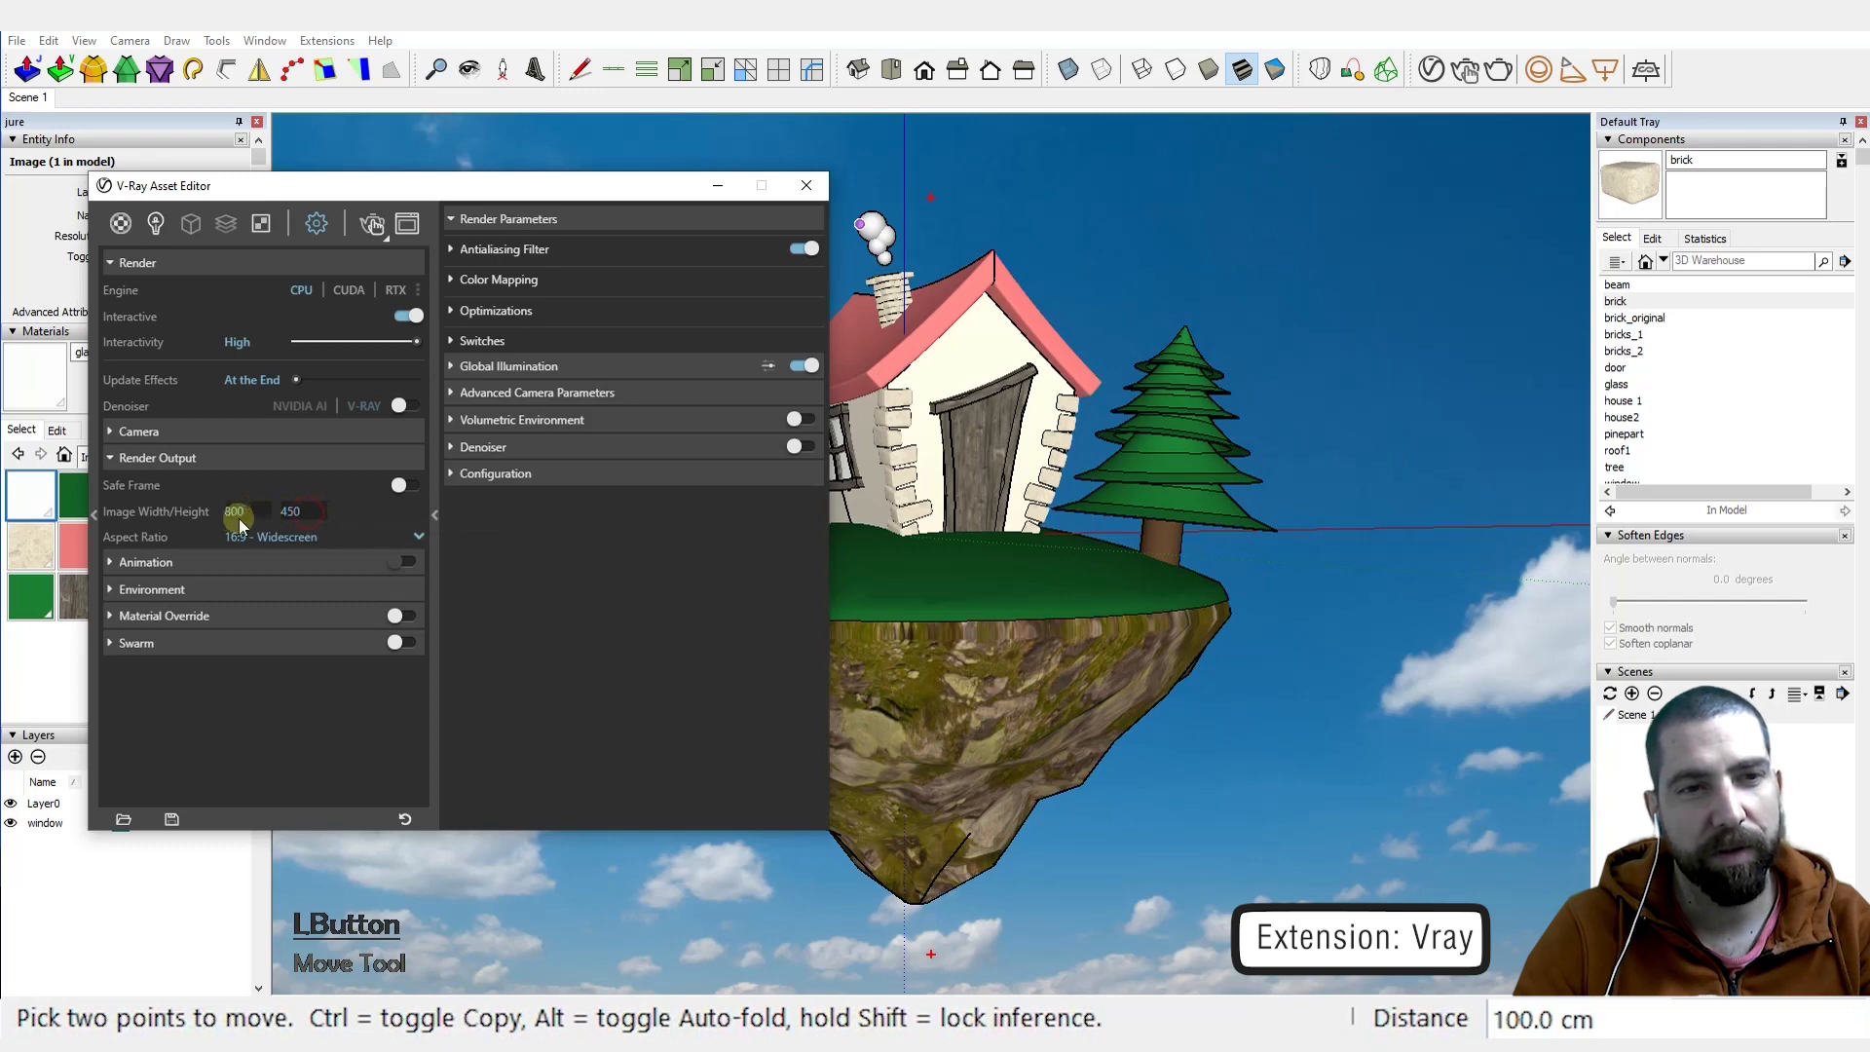
click(225, 510)
click(310, 513)
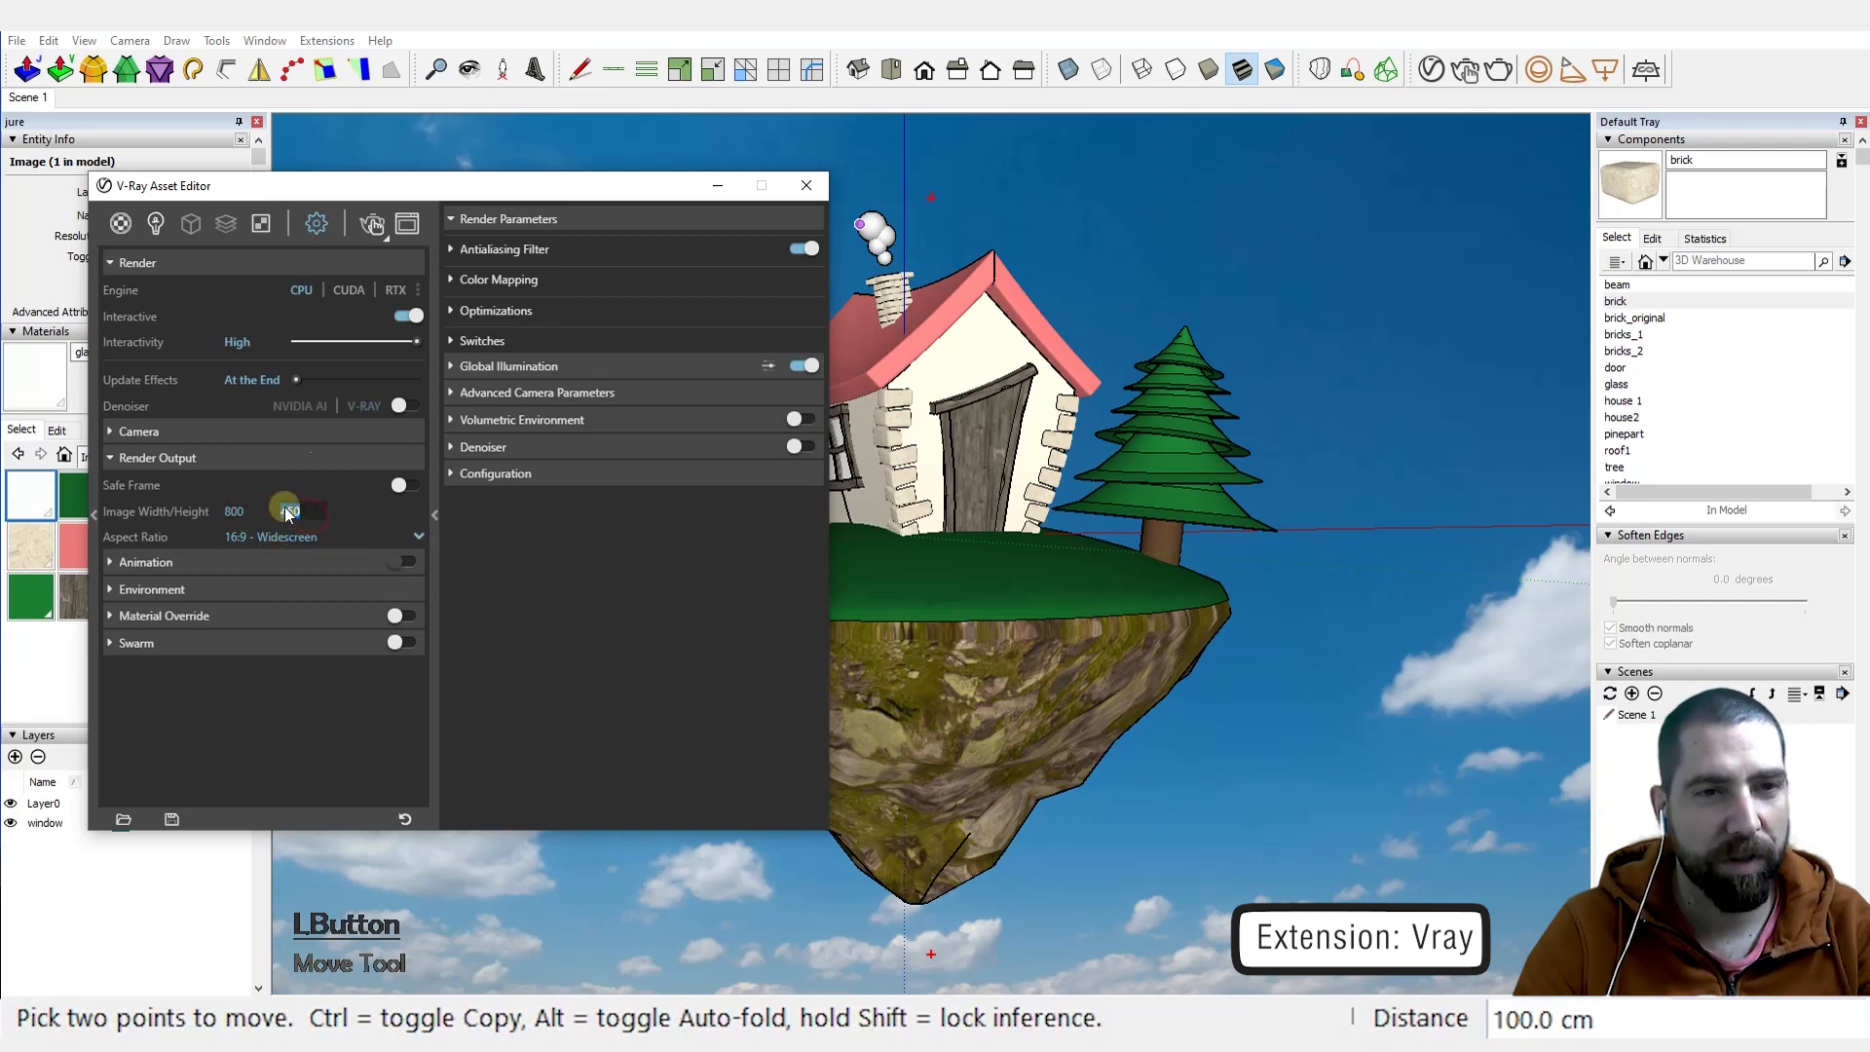
drag(387, 187, 388, 177)
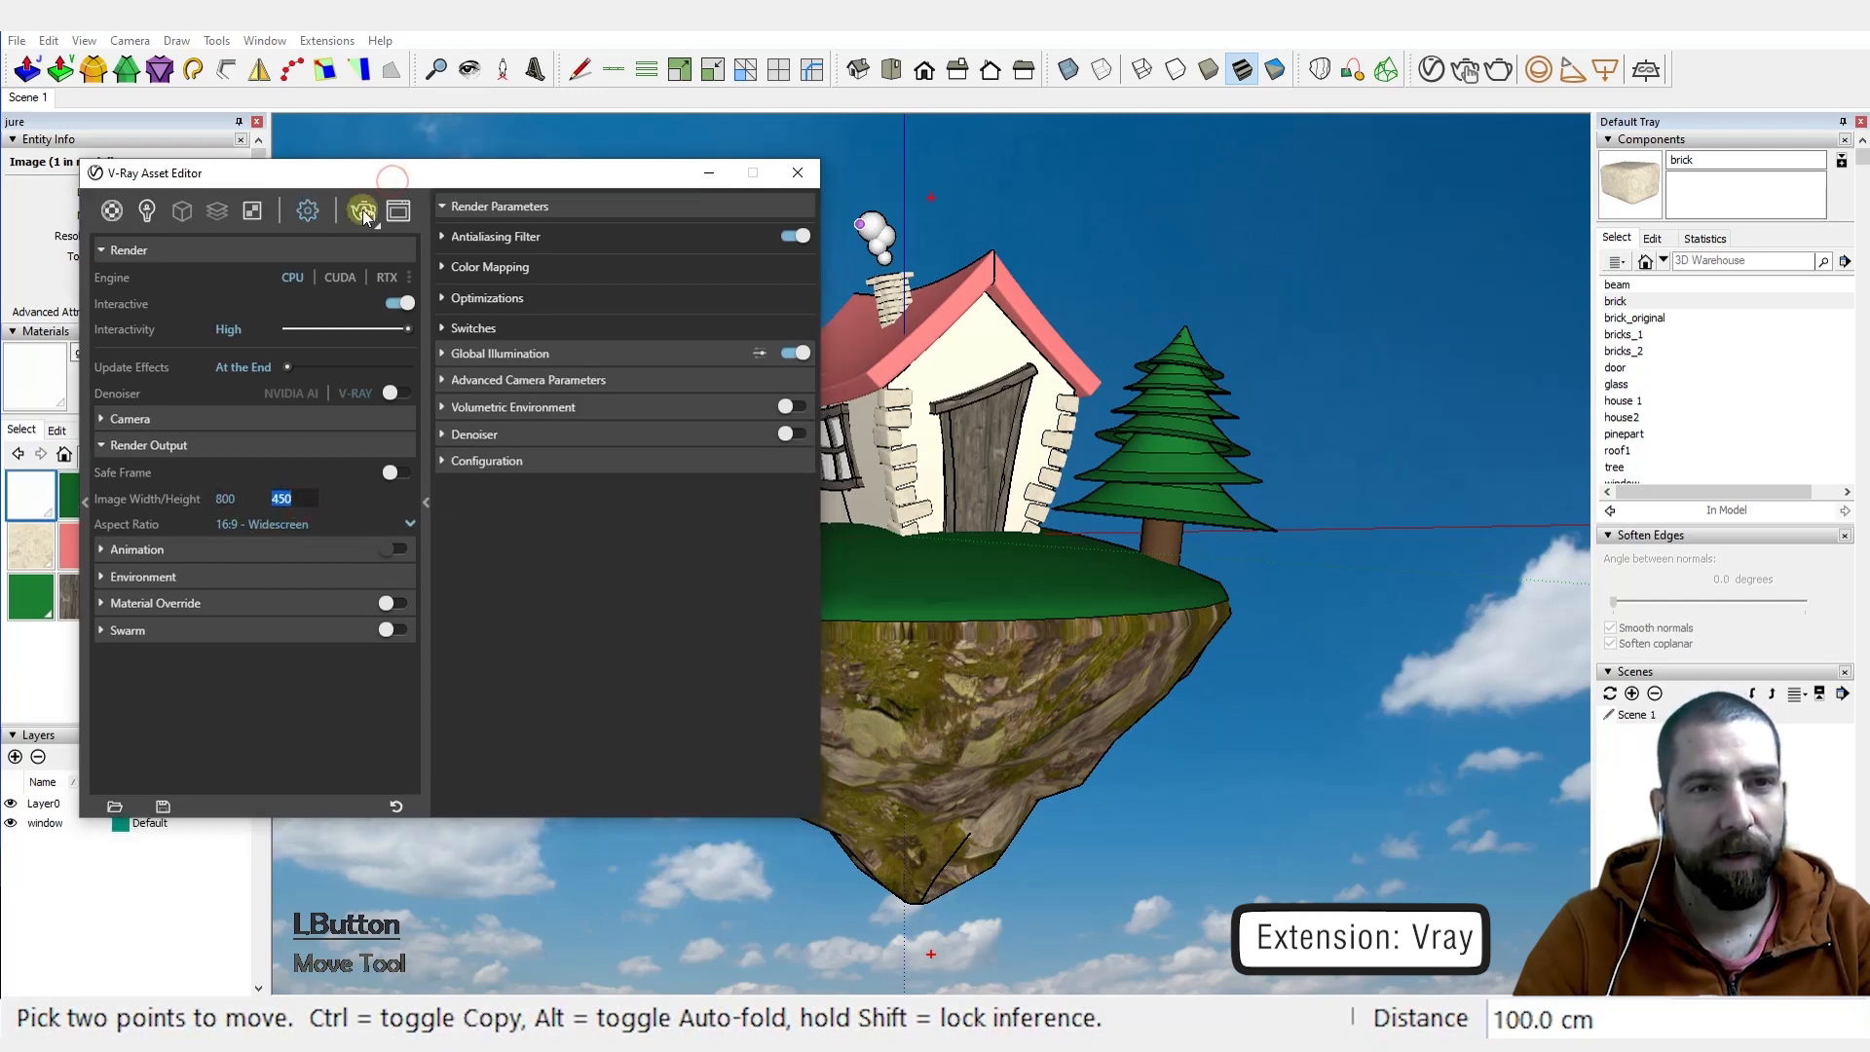
click(366, 212)
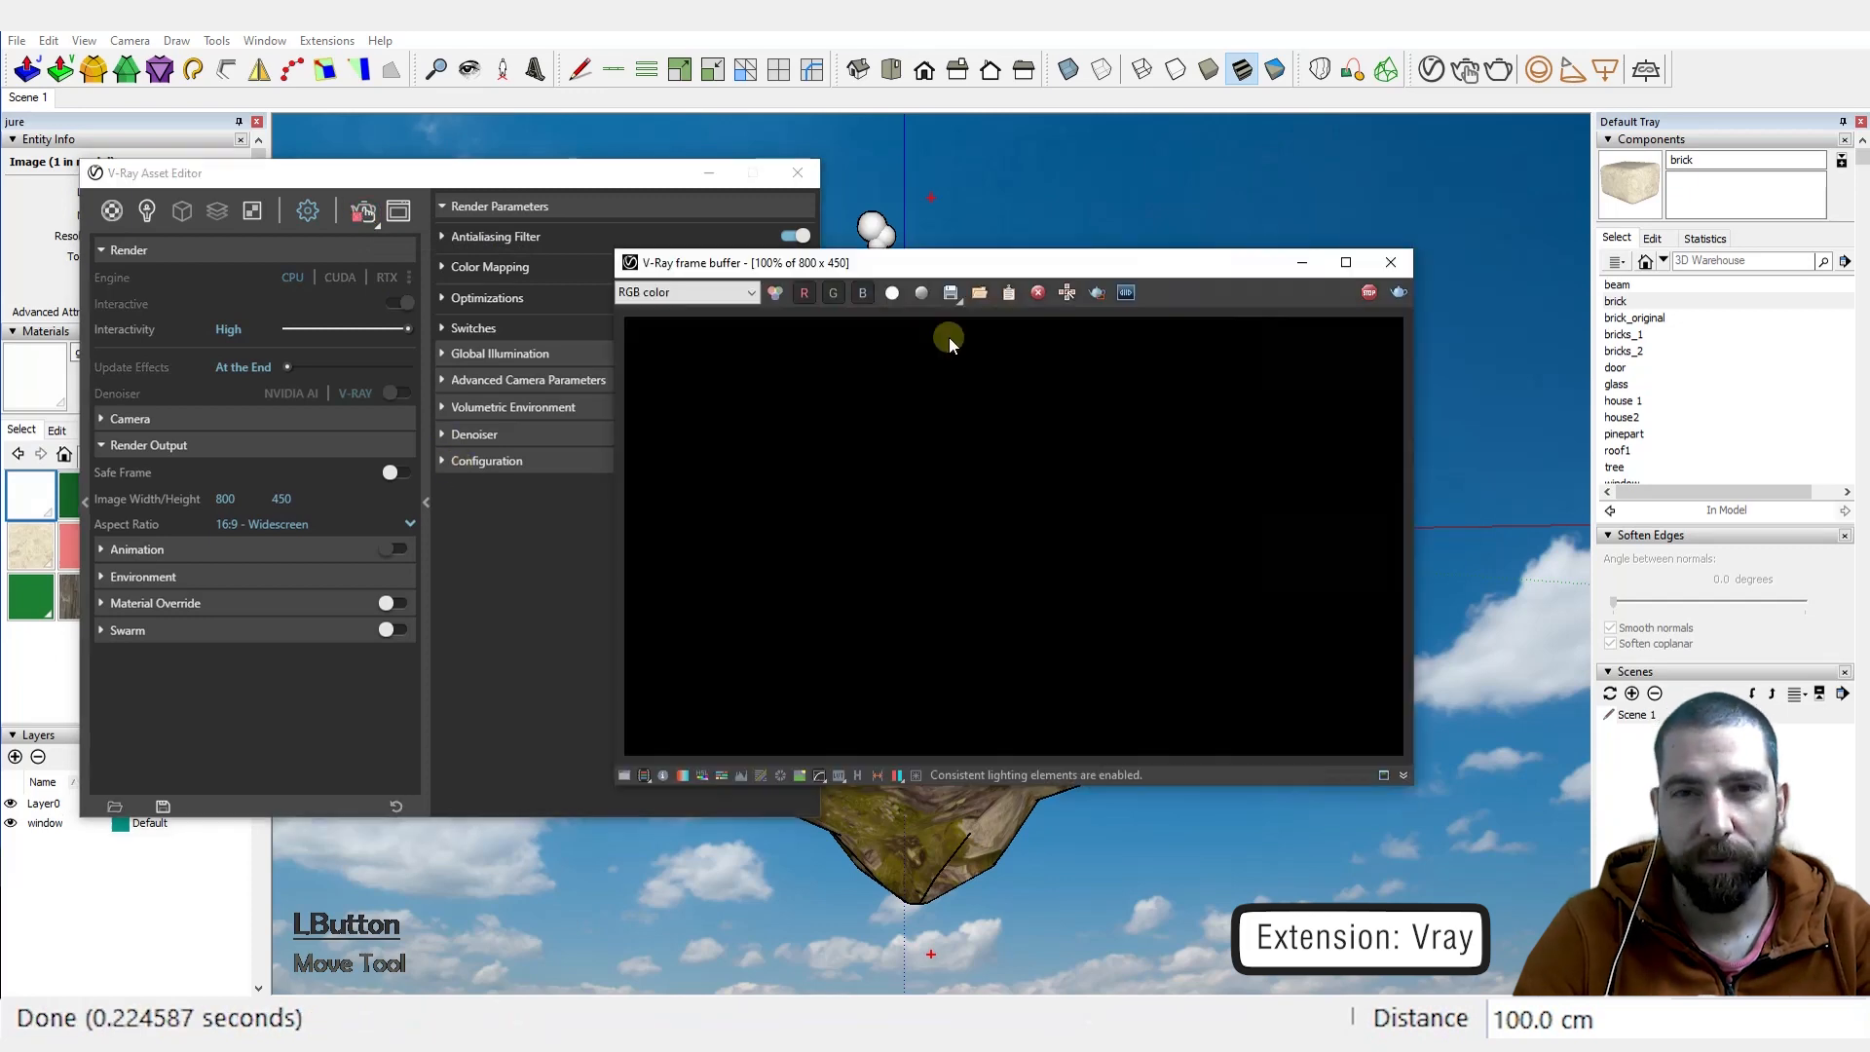
Step: Orbit the model to check how the interactive render follows the view, and return to the Scene 1 view
drag(950, 271, 1212, 271)
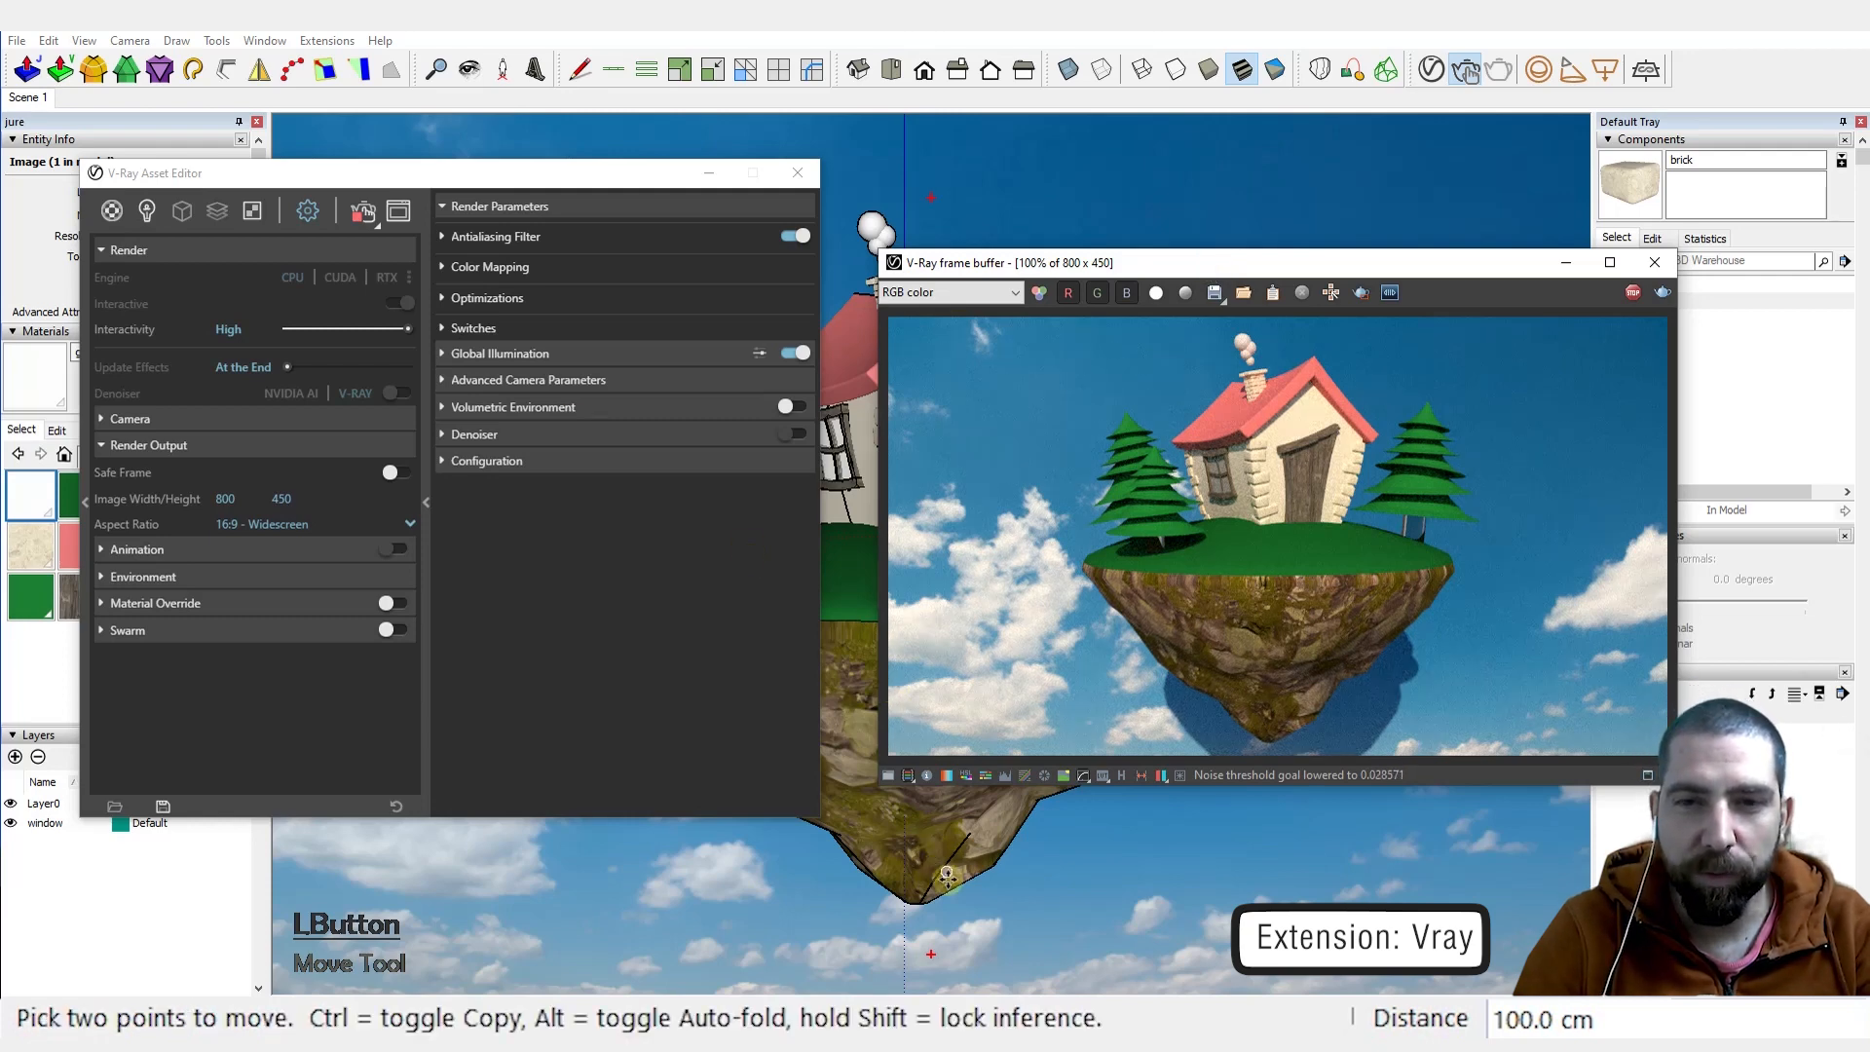
mouse_move(947, 876)
middle_down()
mouse_move(1217, 936)
mouse_move(968, 922)
mouse_move(946, 810)
mouse_move(1103, 770)
mouse_move(1182, 818)
middle_up()
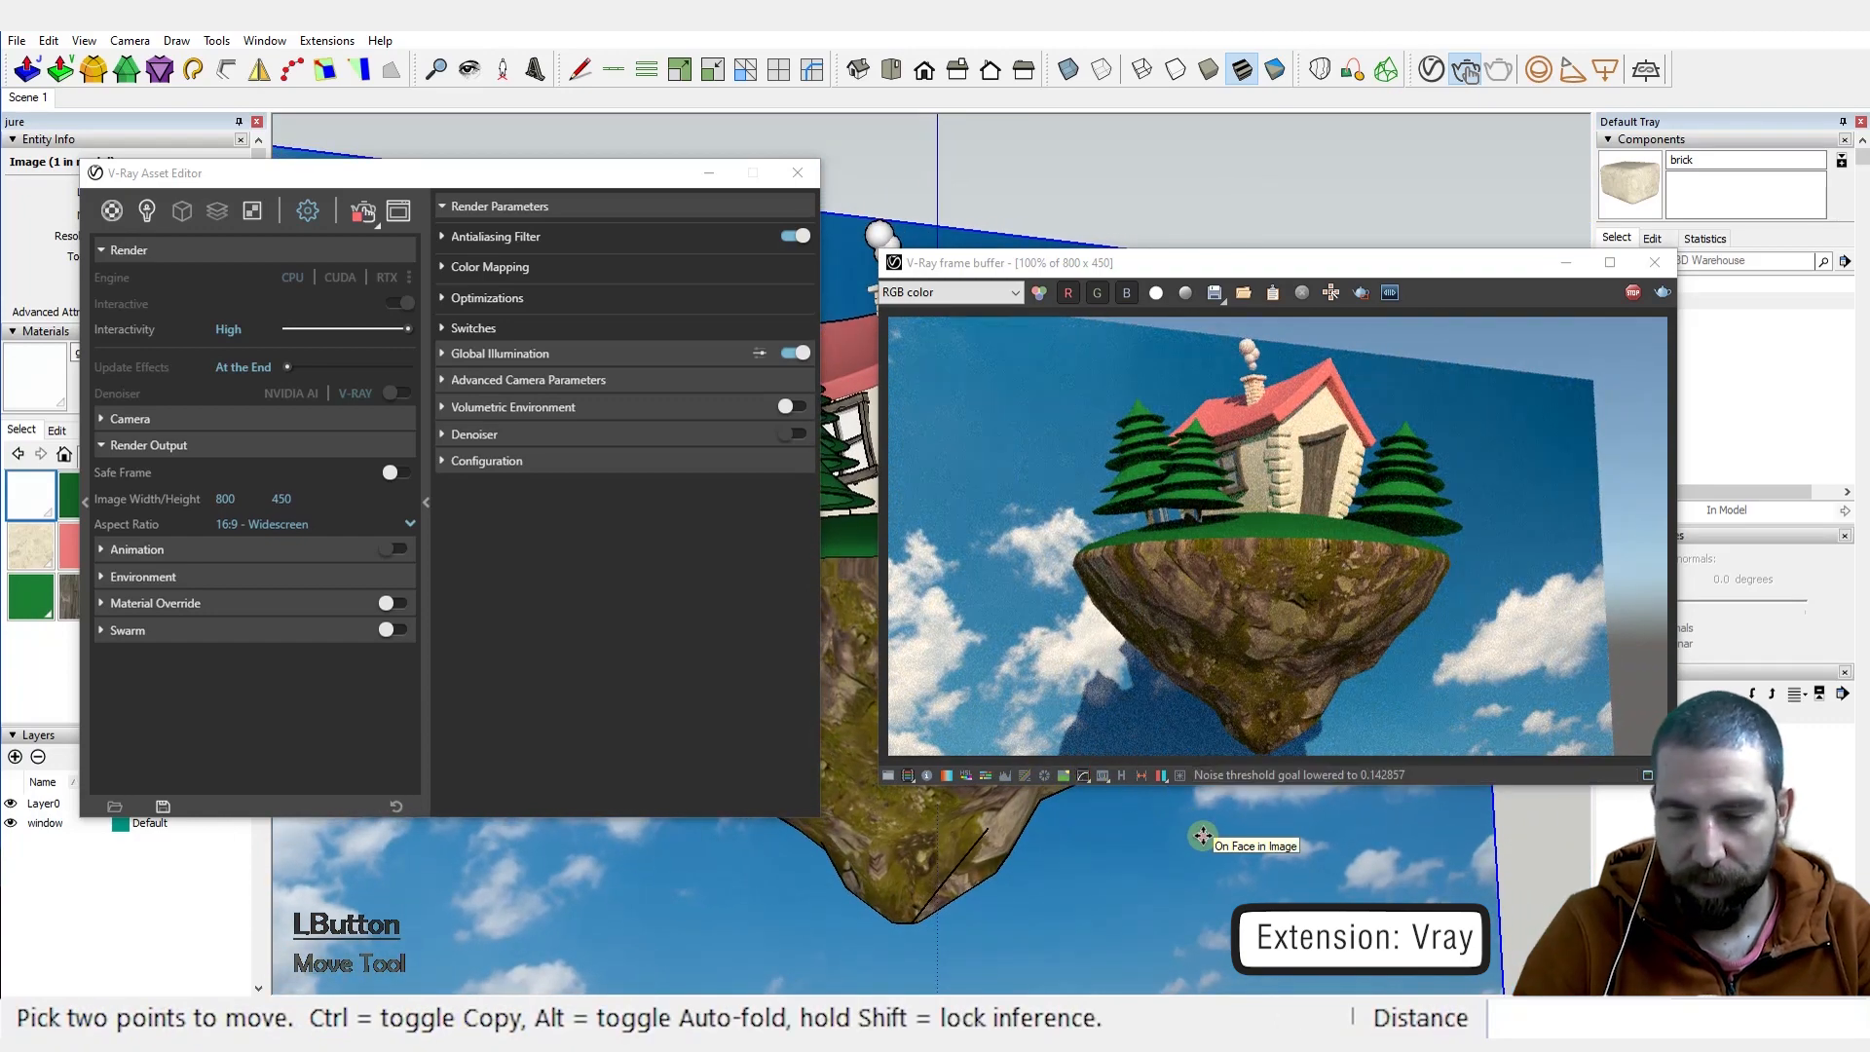
click(26, 98)
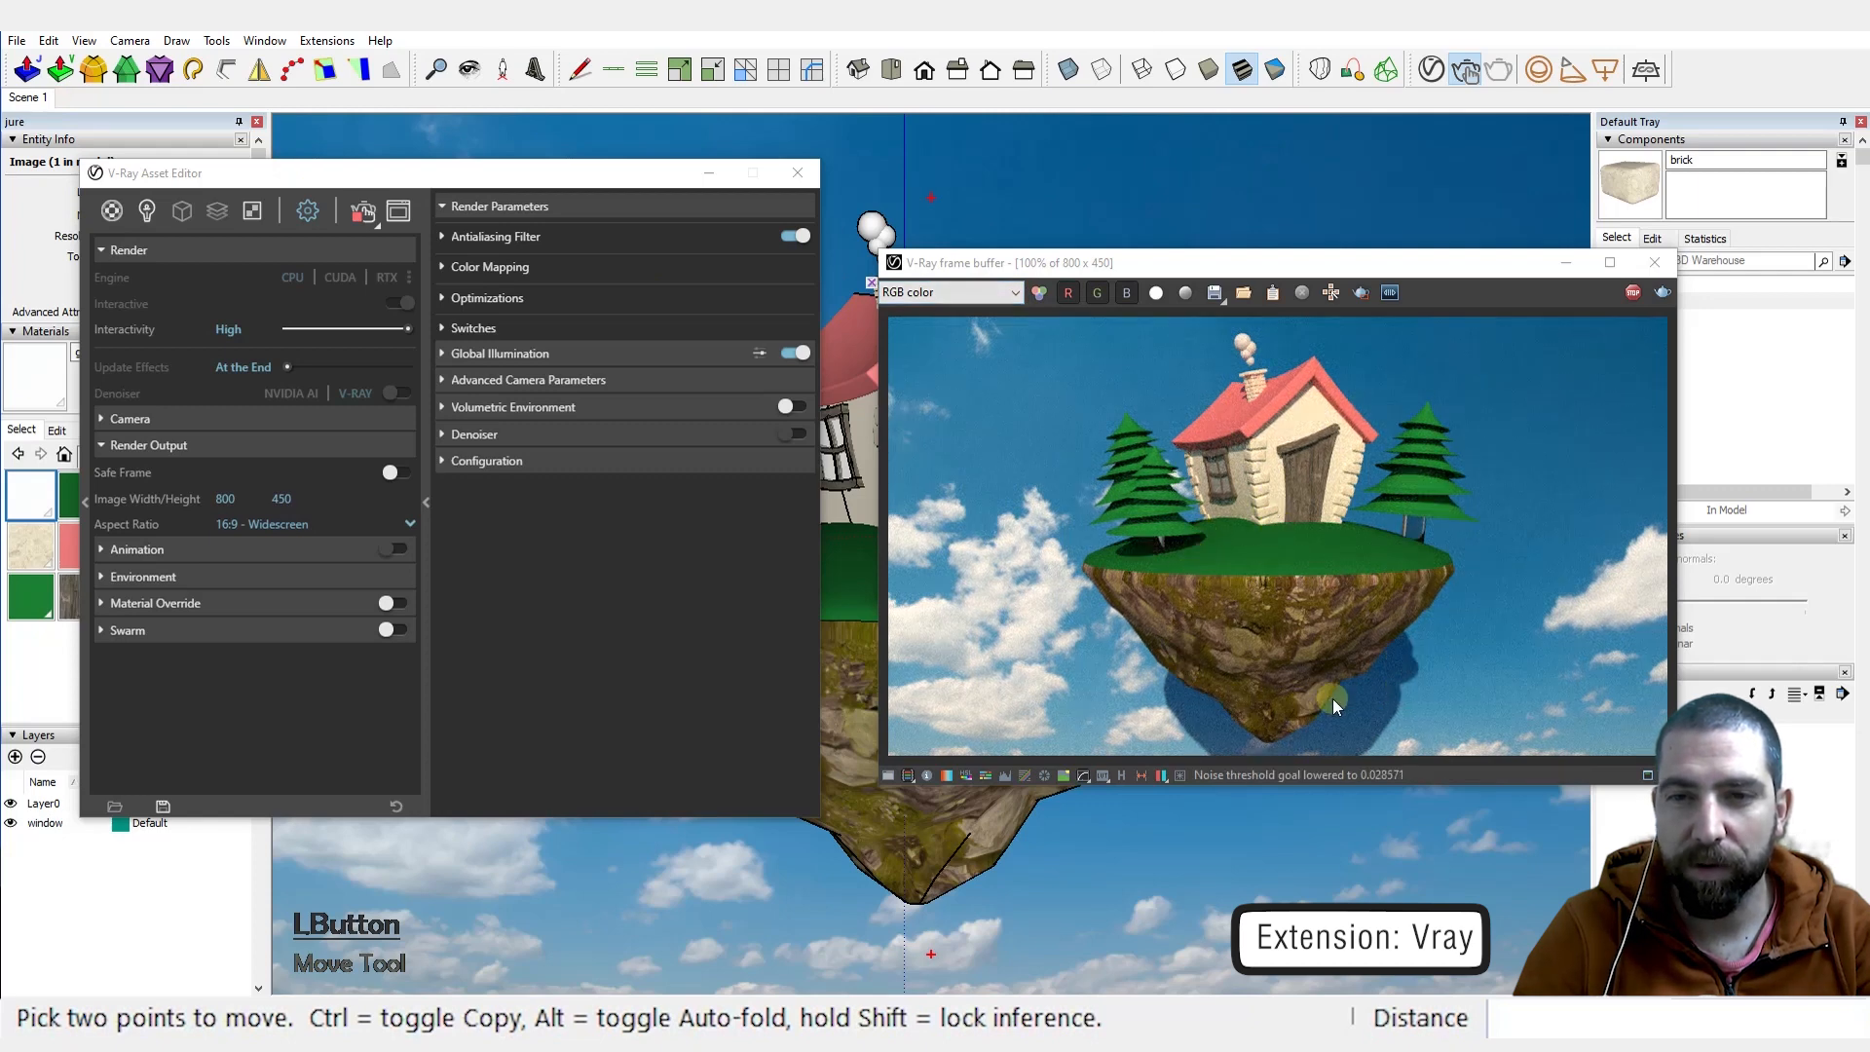
Step: Move the render window aside, collapse the Soften Edges and Scenes settings, and show the Shadows settings
drag(1441, 270, 1415, 246)
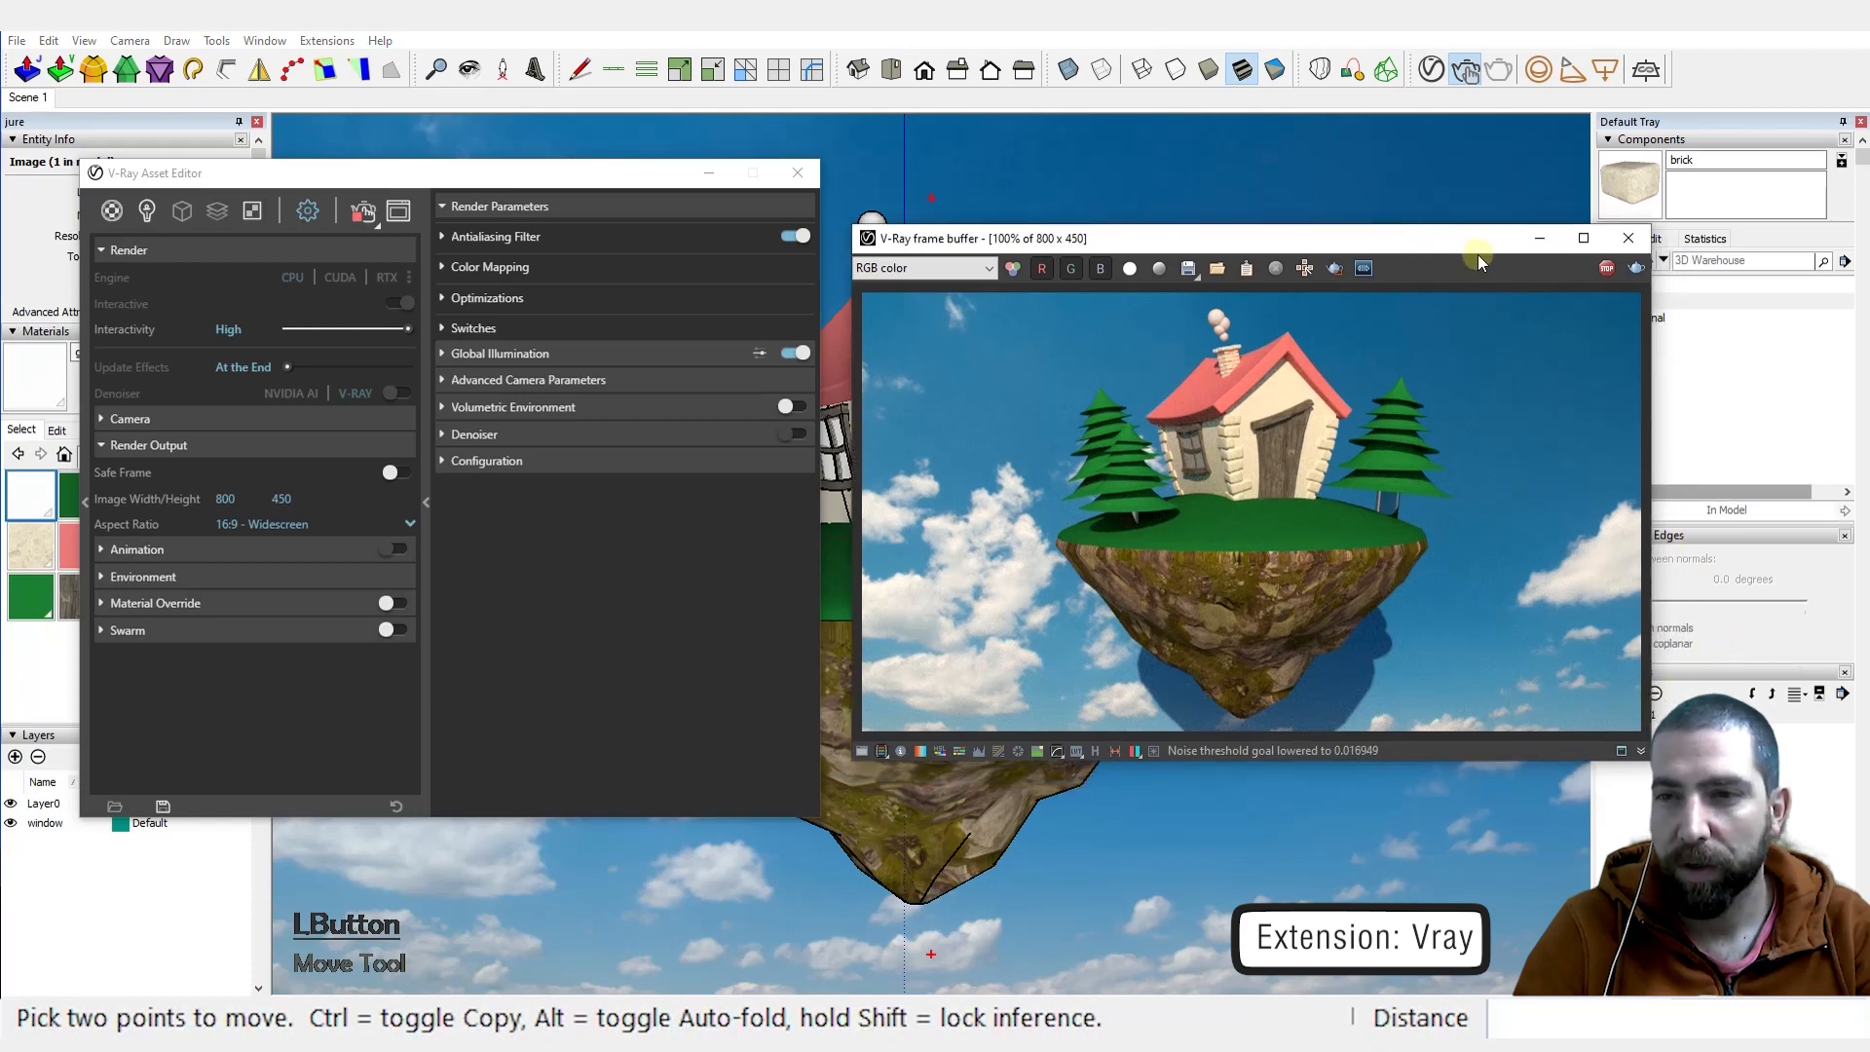
drag(1477, 254, 1356, 249)
click(1608, 535)
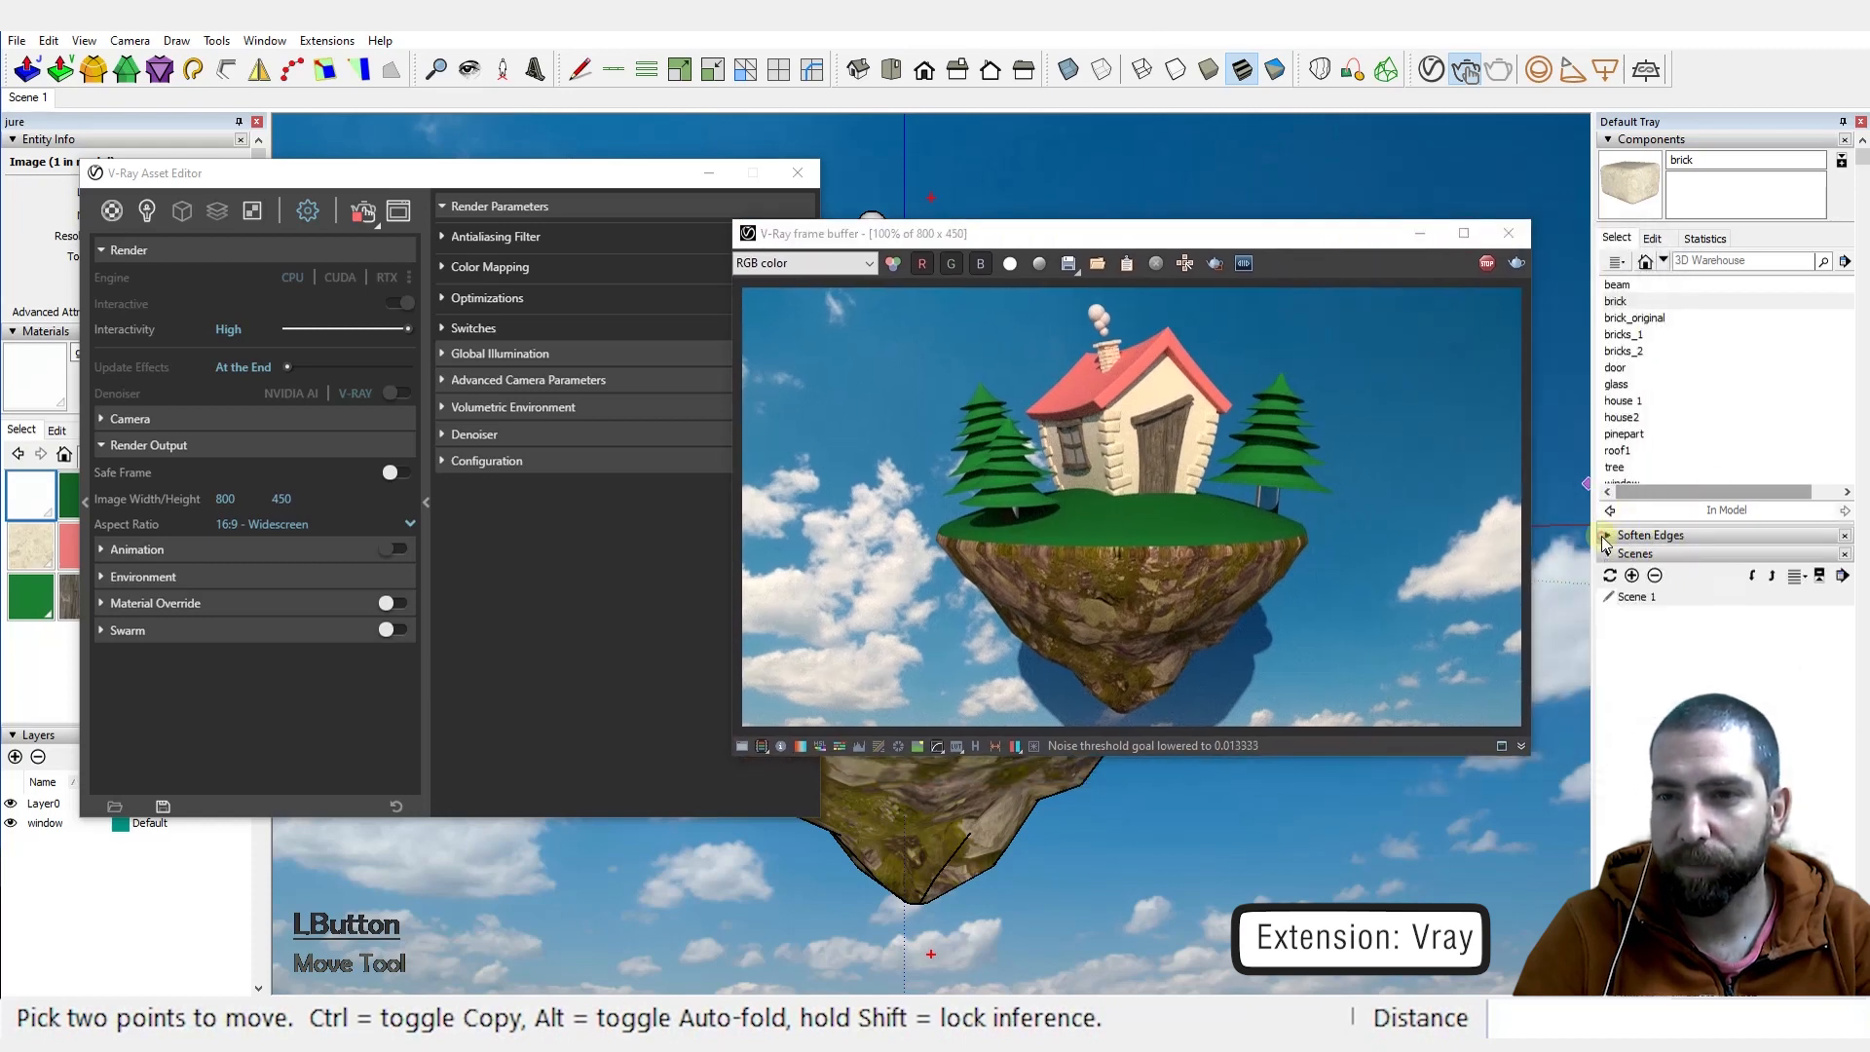
click(1608, 554)
click(1608, 592)
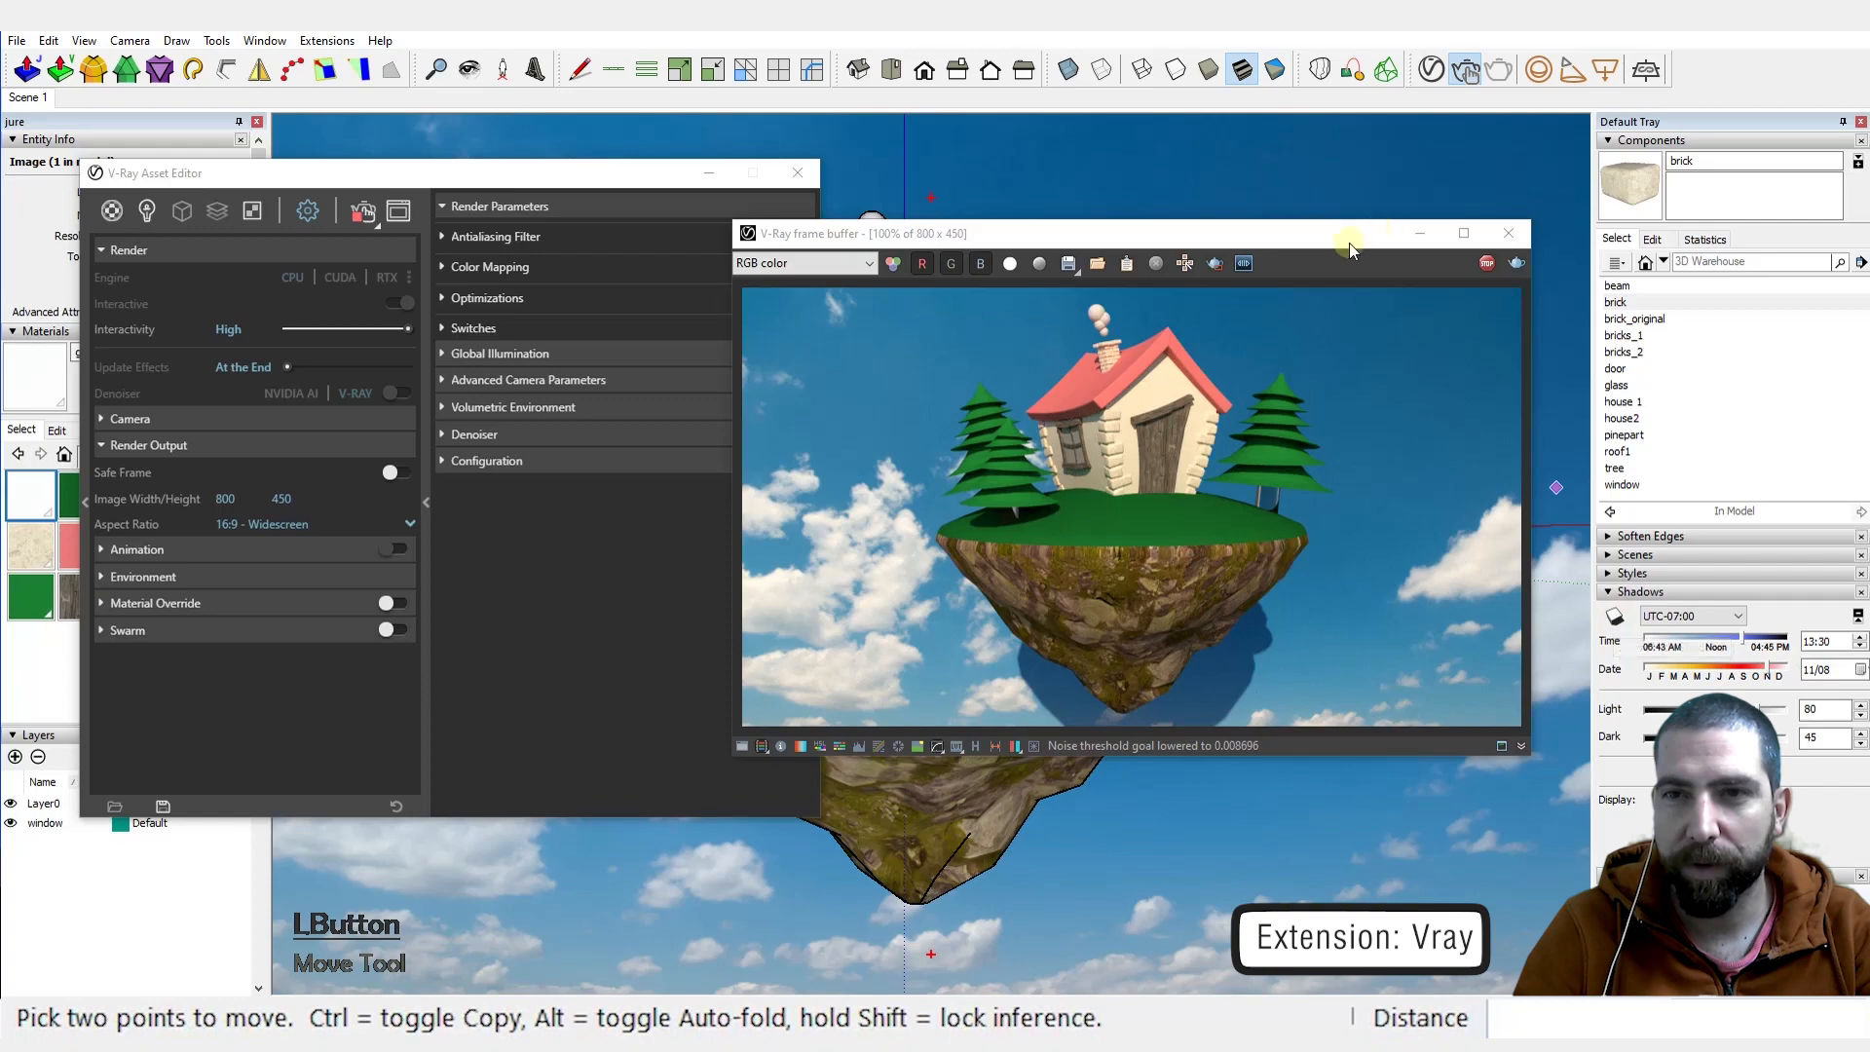
Step: Turn on shadows in the model and set the shadow time to 12:59 while viewing the island from above
drag(1348, 242, 891, 235)
middle_drag(1183, 484, 1277, 719)
scroll(1379, 717, down, 3)
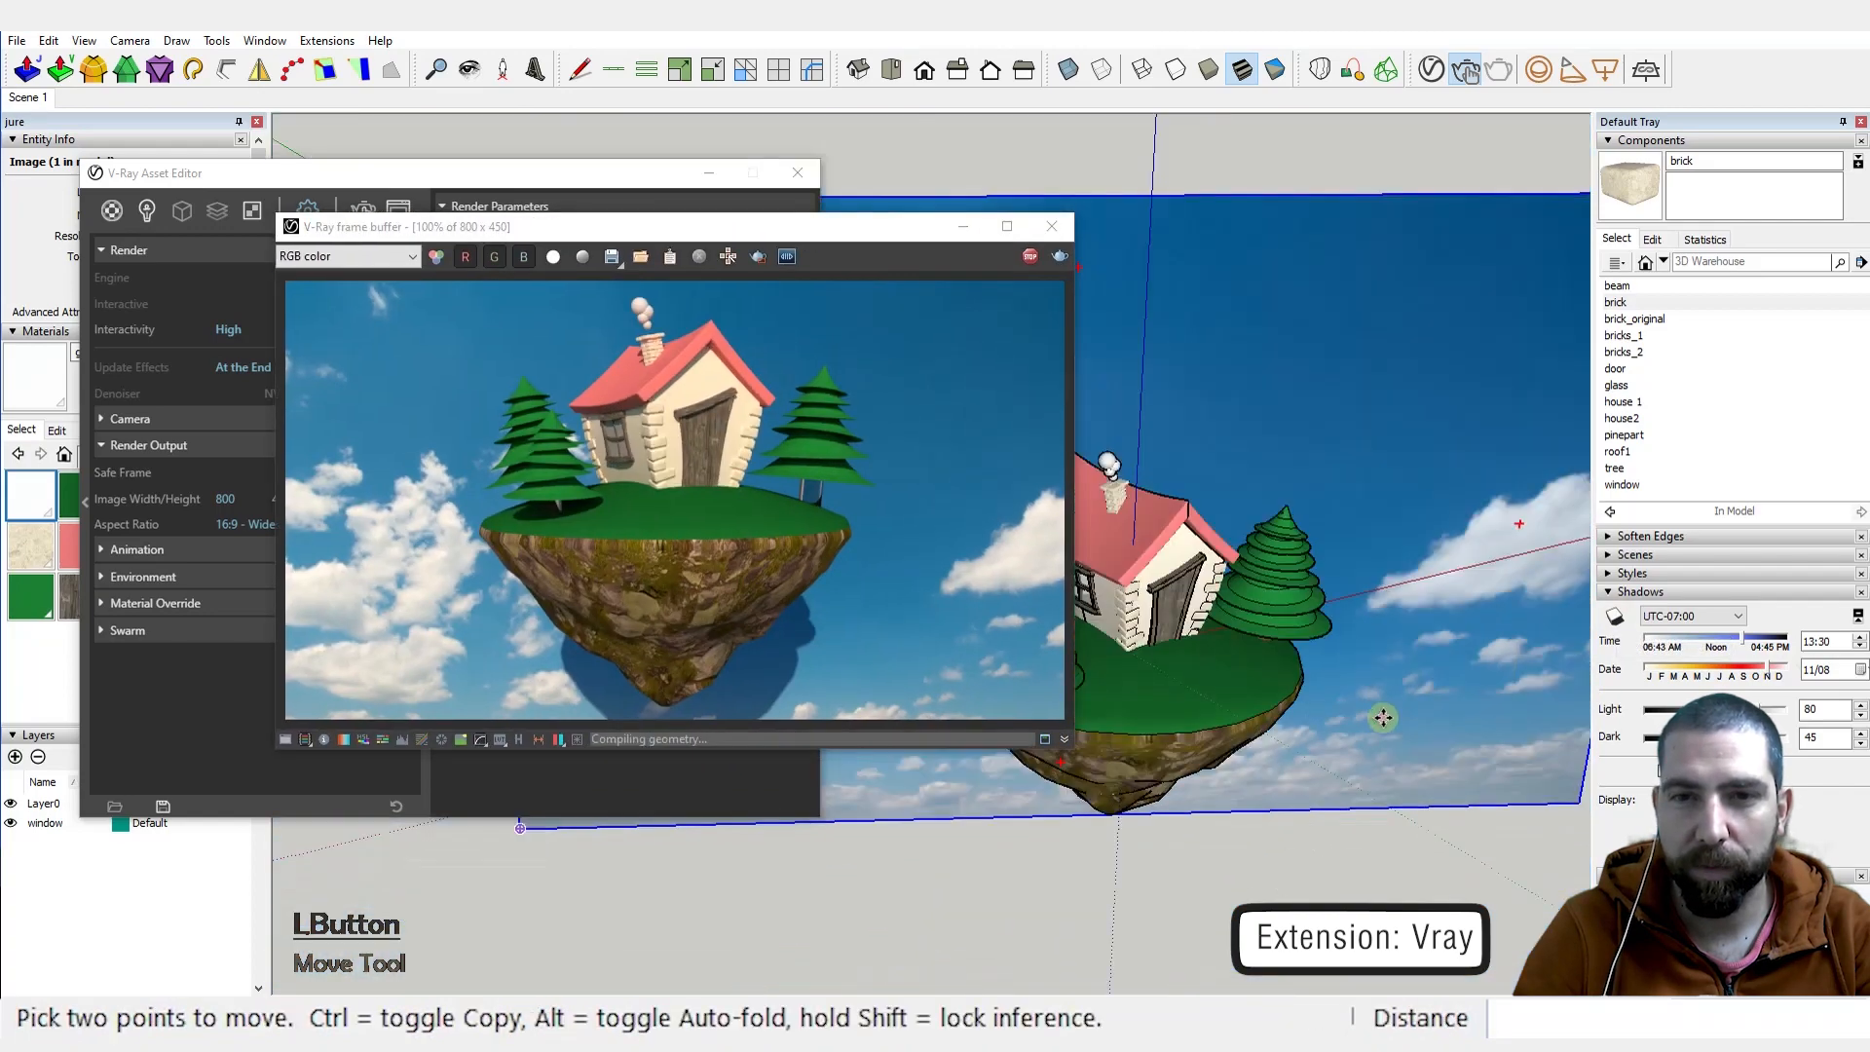
scroll(1097, 683, up, 3)
scroll(1096, 684, up, 3)
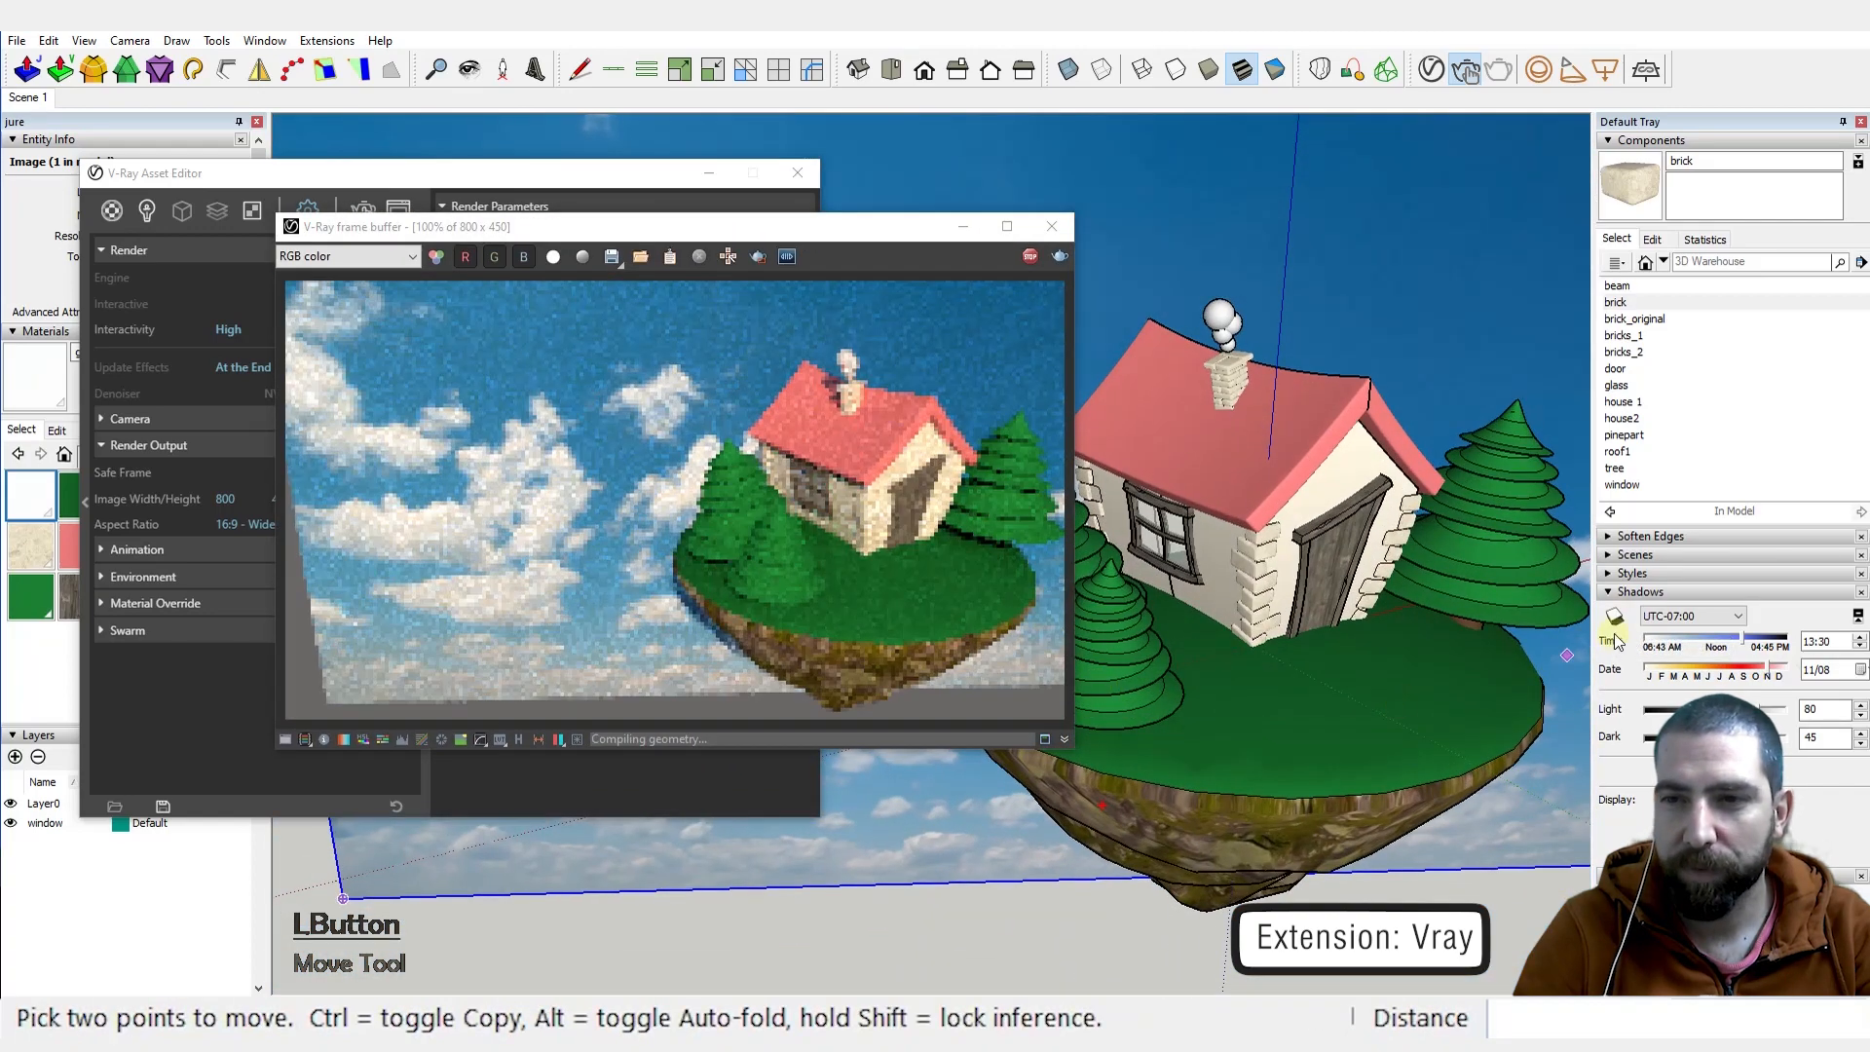
click(1613, 615)
scroll(1350, 628, down, 3)
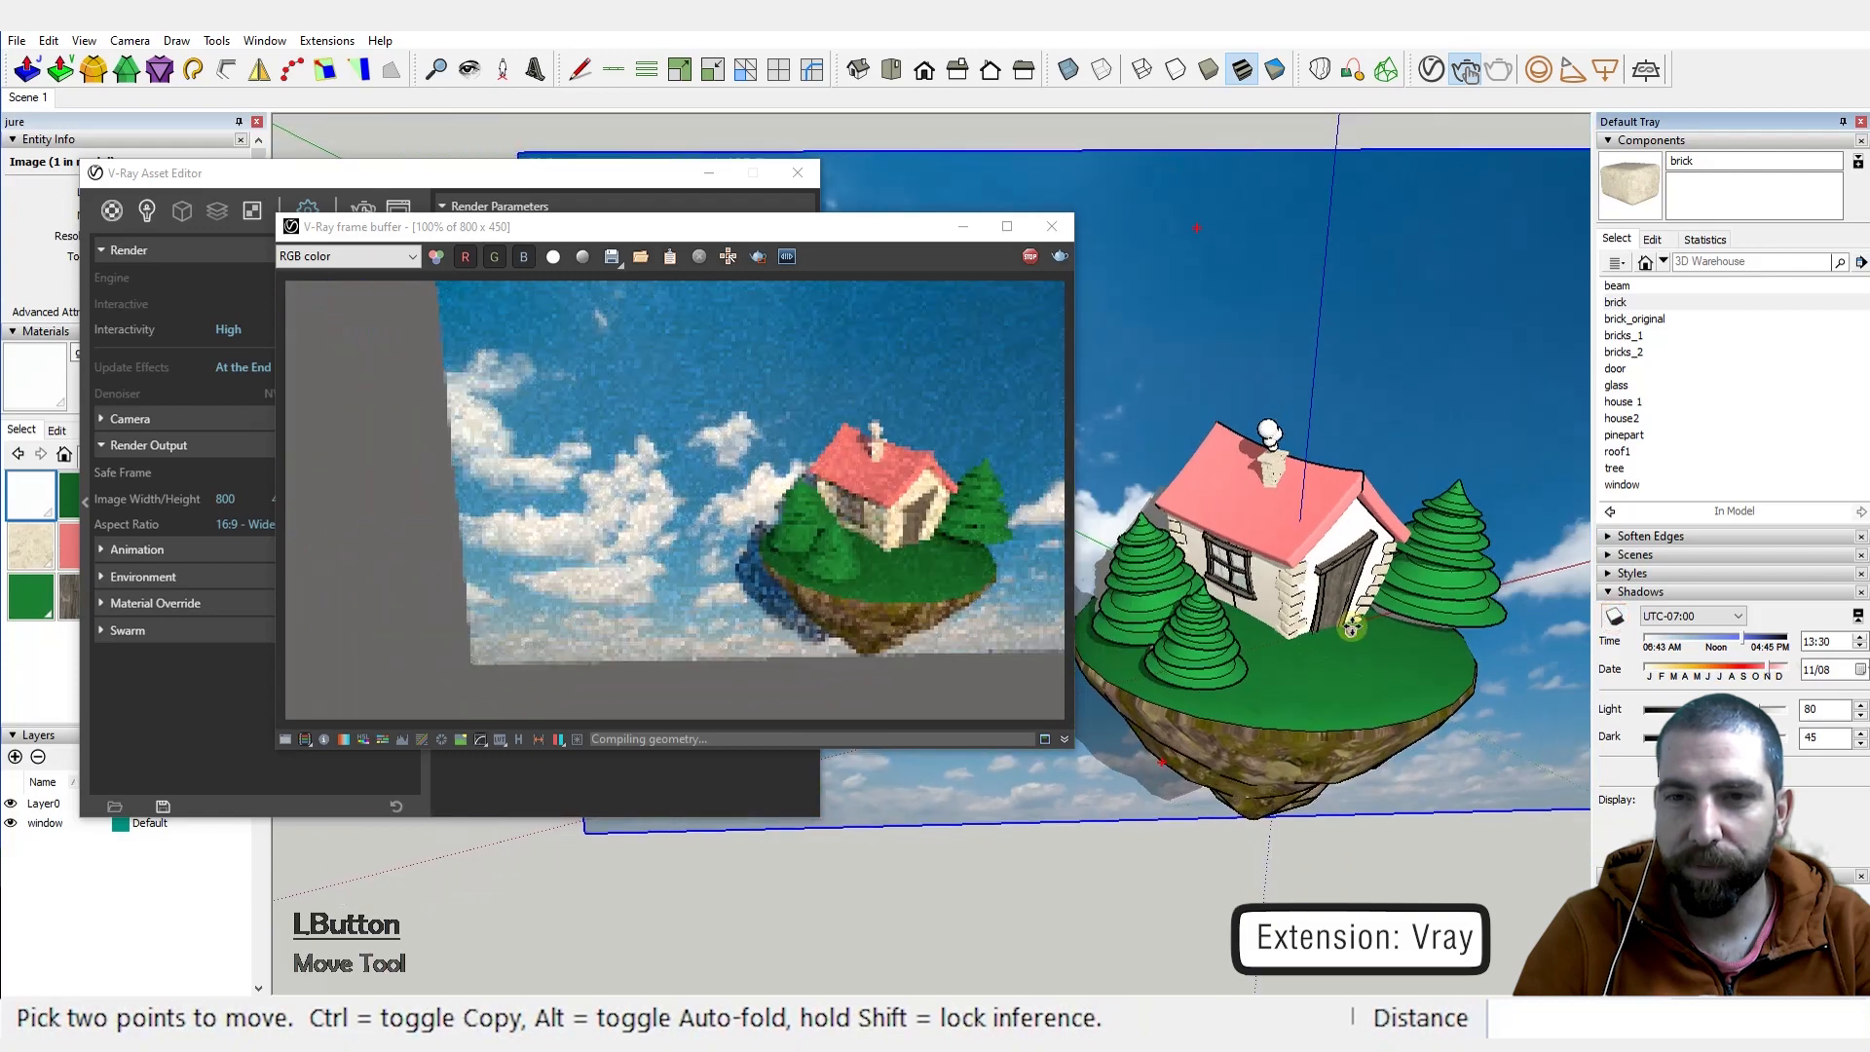
middle_drag(1350, 628, 1353, 860)
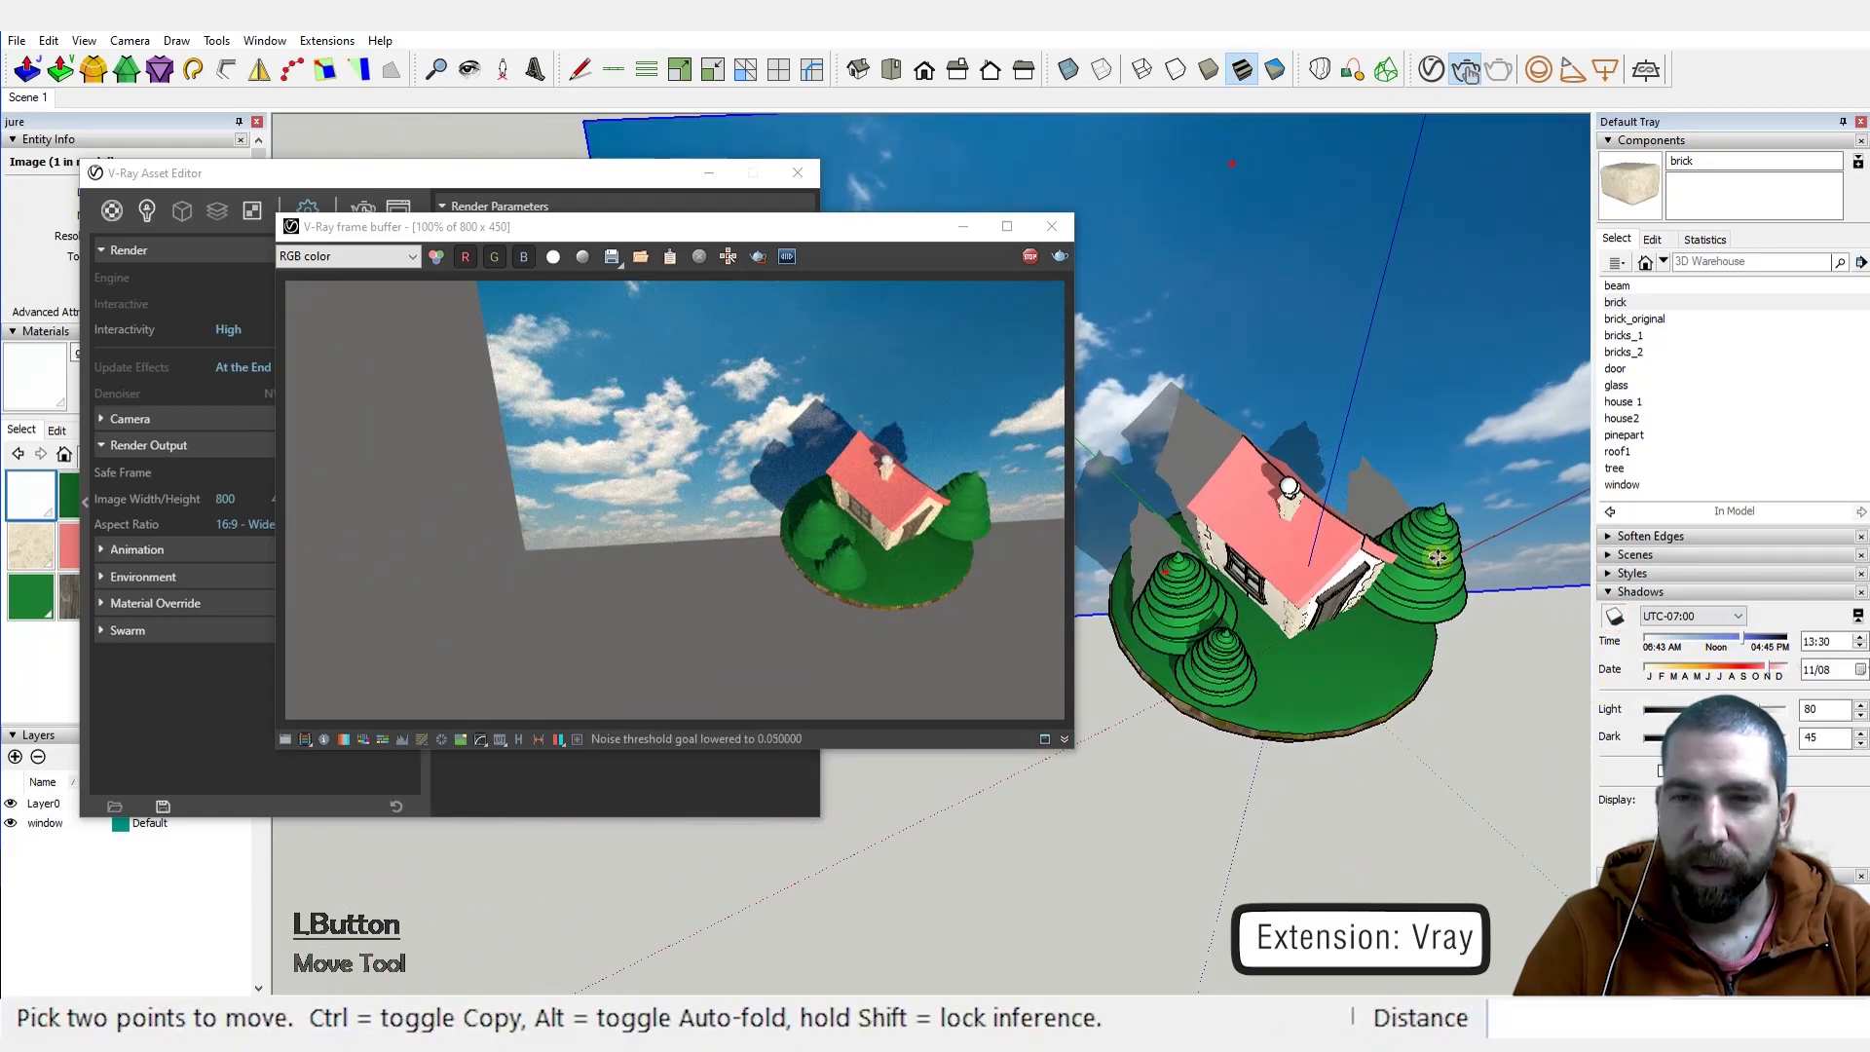
mouse_move(1750, 643)
mouse_down()
mouse_move(1782, 660)
mouse_move(1736, 662)
mouse_up()
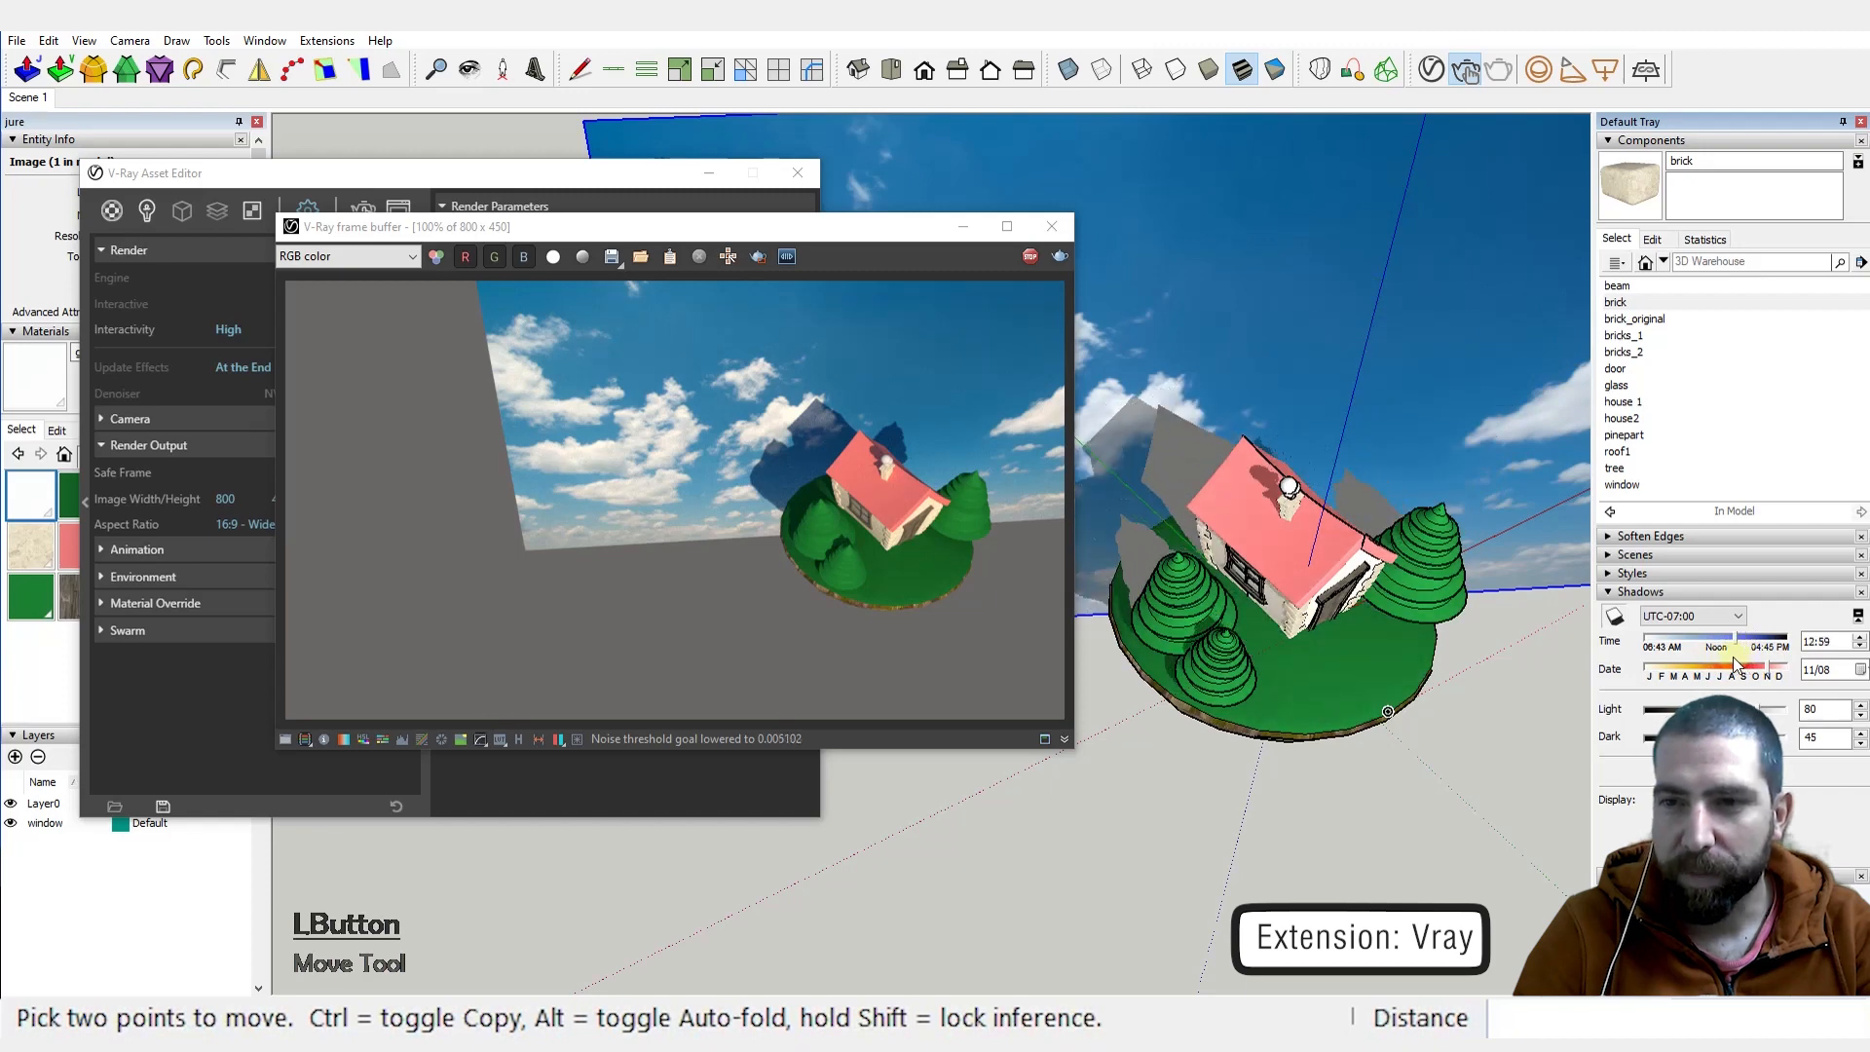
Step: Display the Solar North tools and place them in the empty area below the island
right_click(1495, 76)
scroll(1616, 633, down, 4)
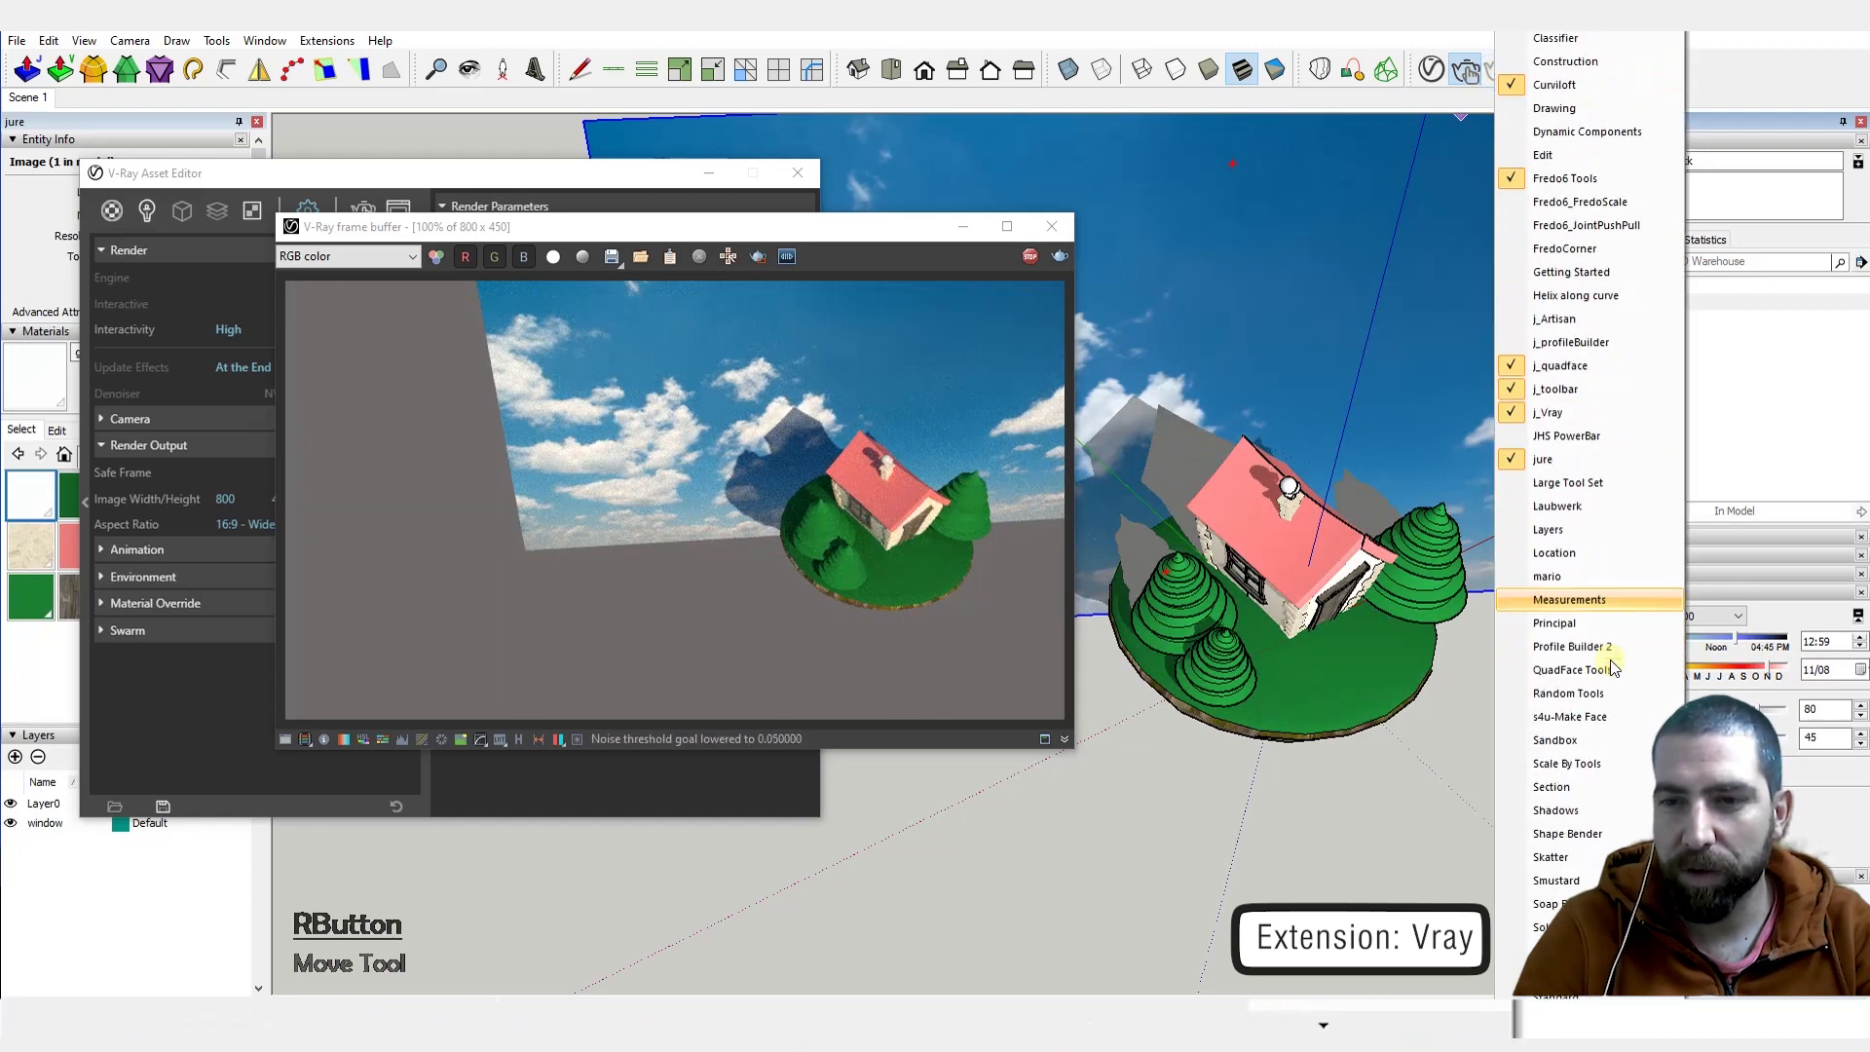
click(1590, 786)
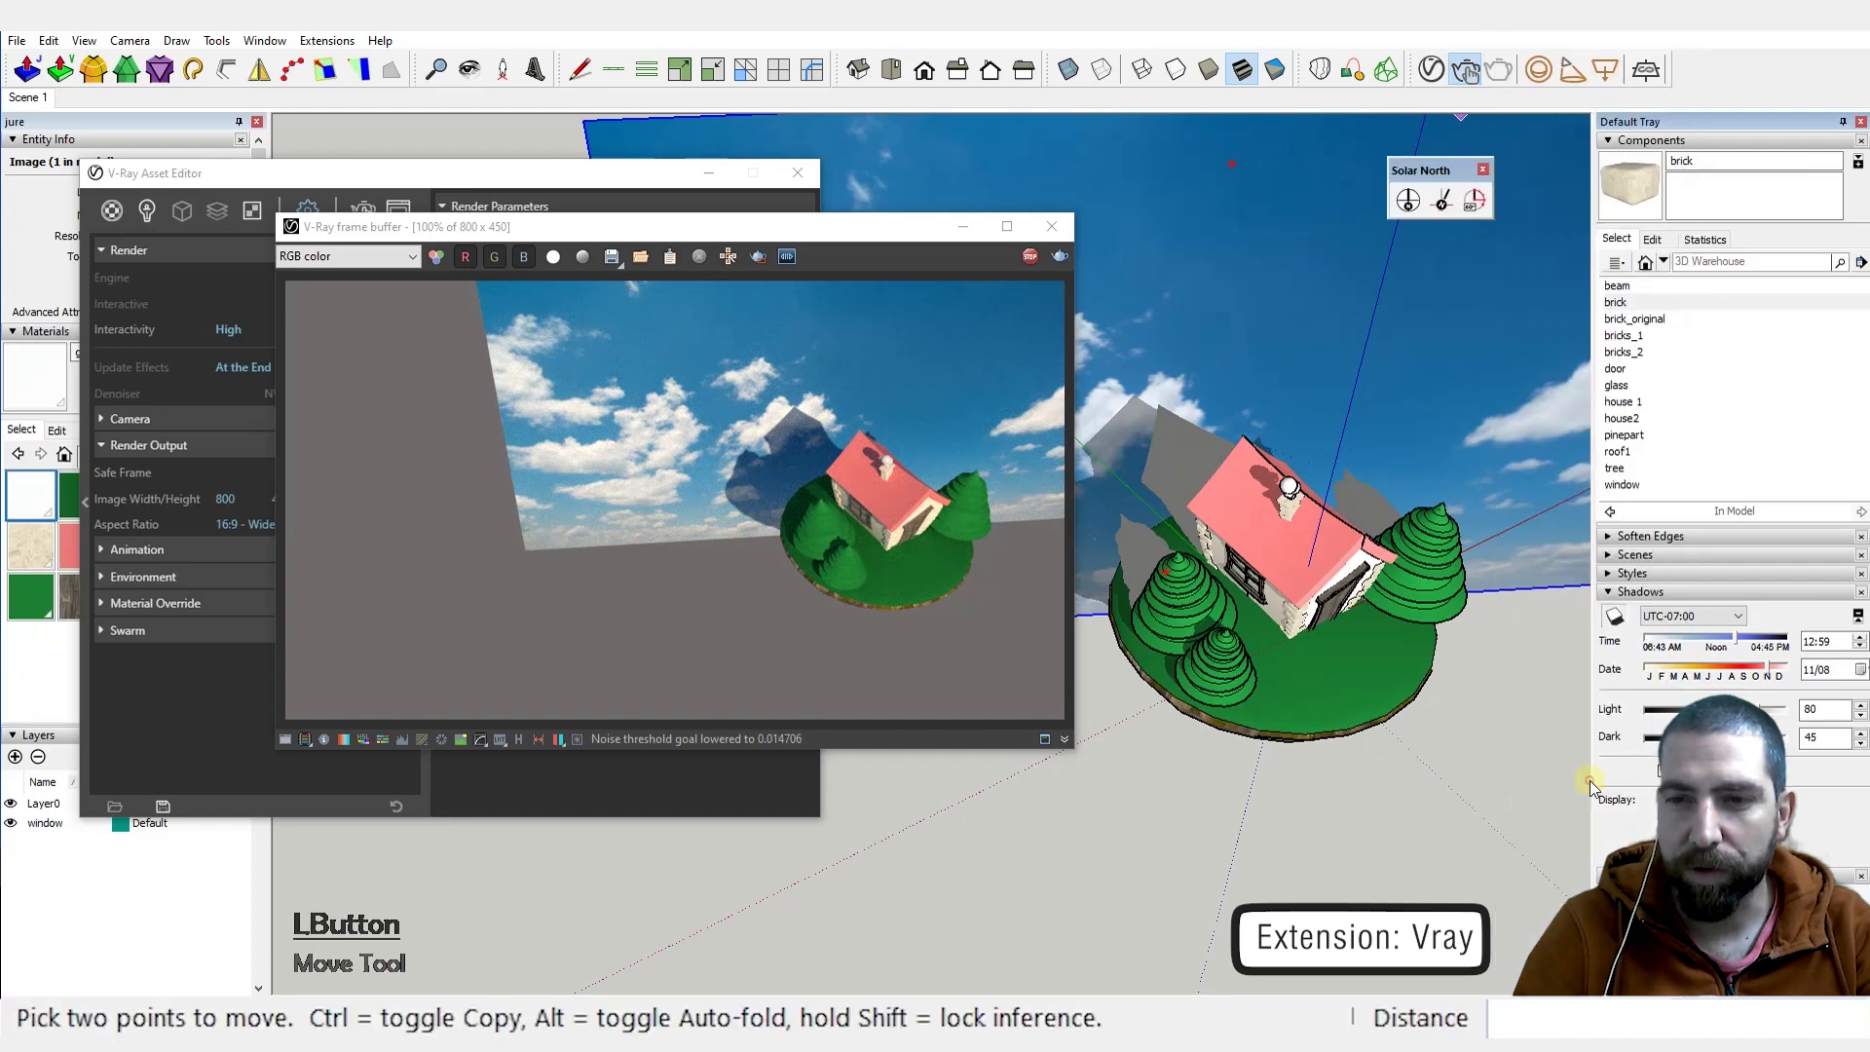
drag(1440, 170, 1458, 816)
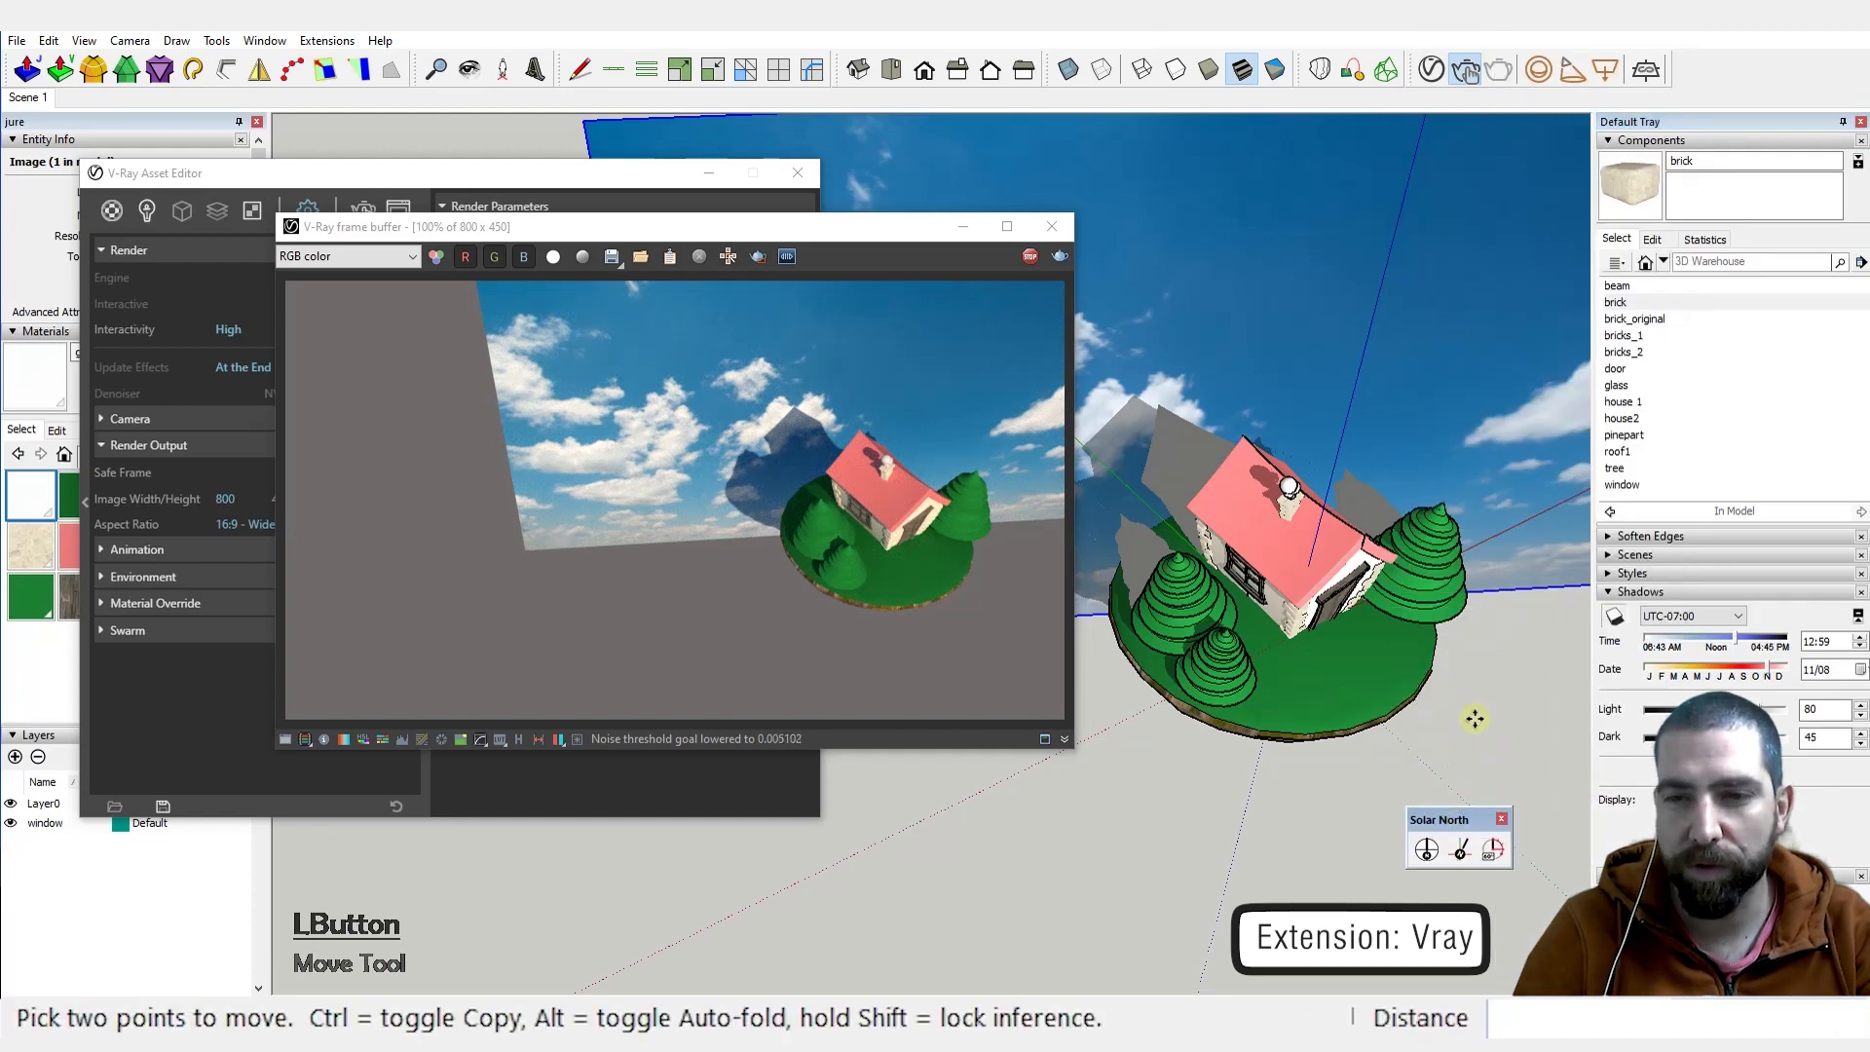
Step: Redirect the model's solar north with two points across the island's grass, and return to the Scene 1 view
click(1458, 850)
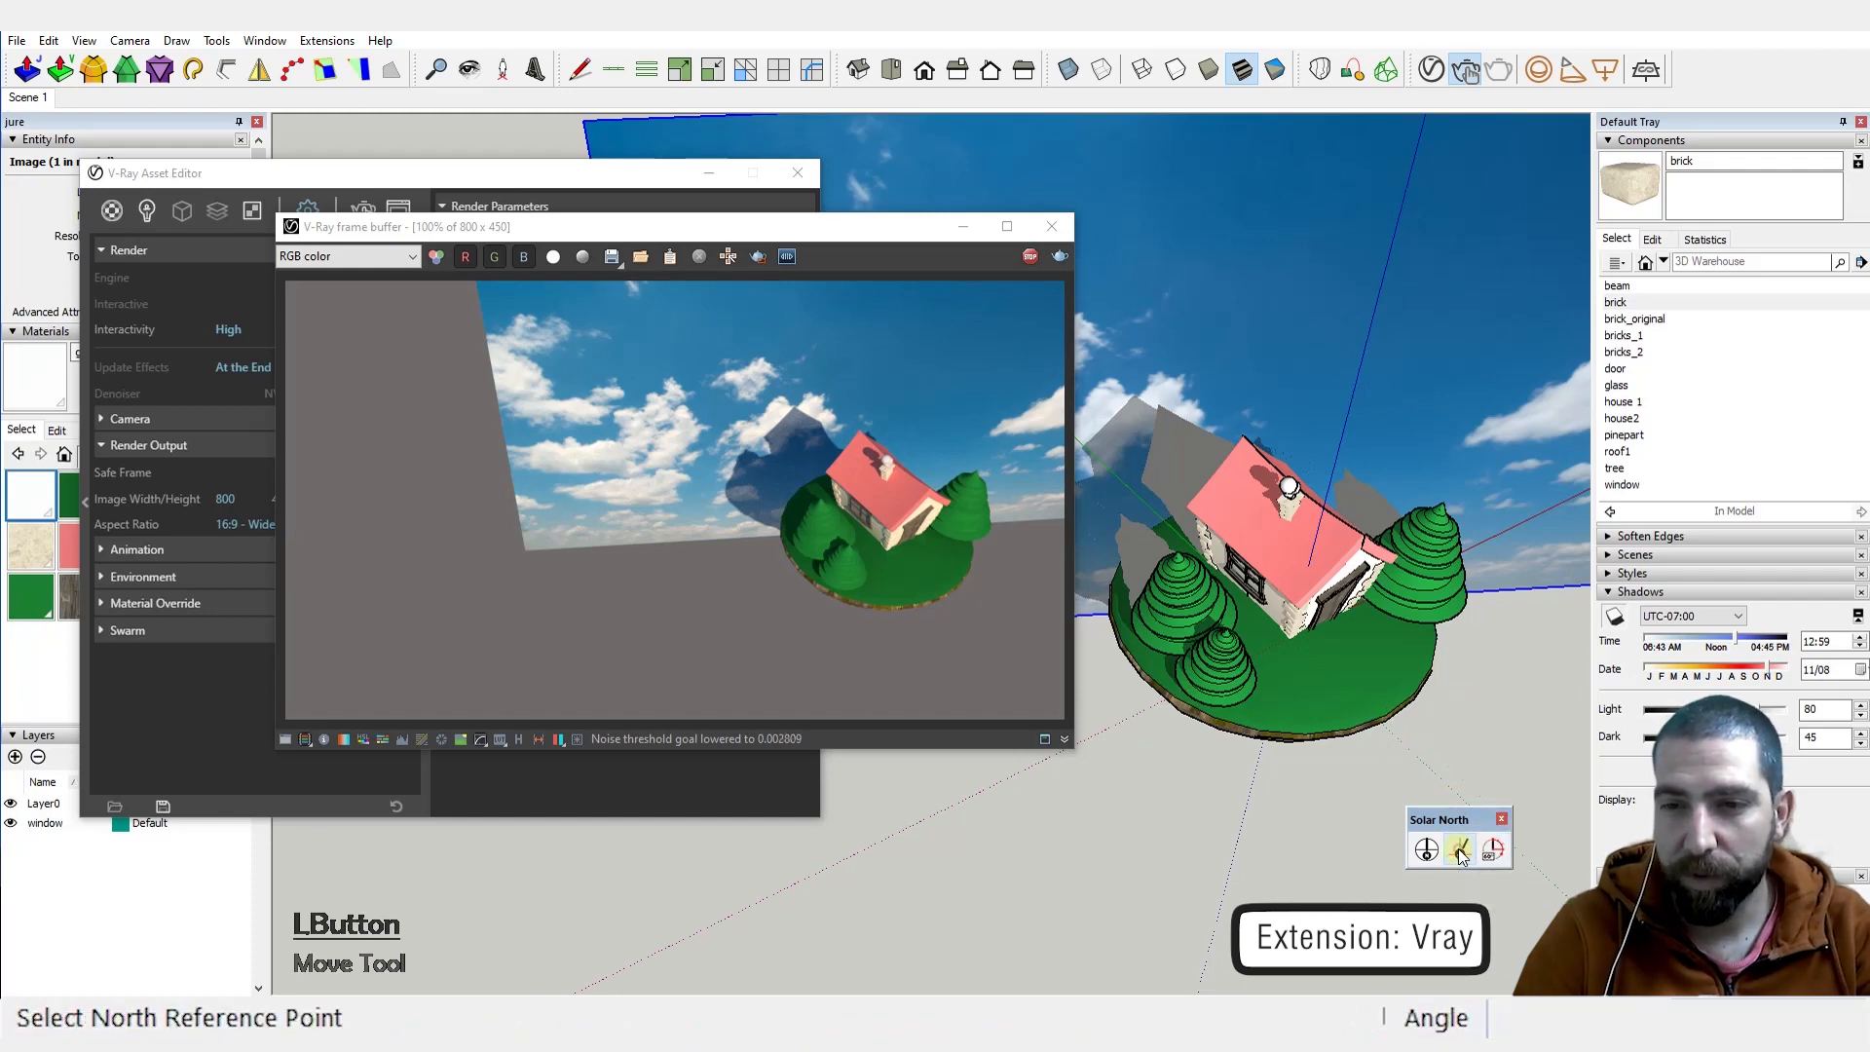
click(1352, 681)
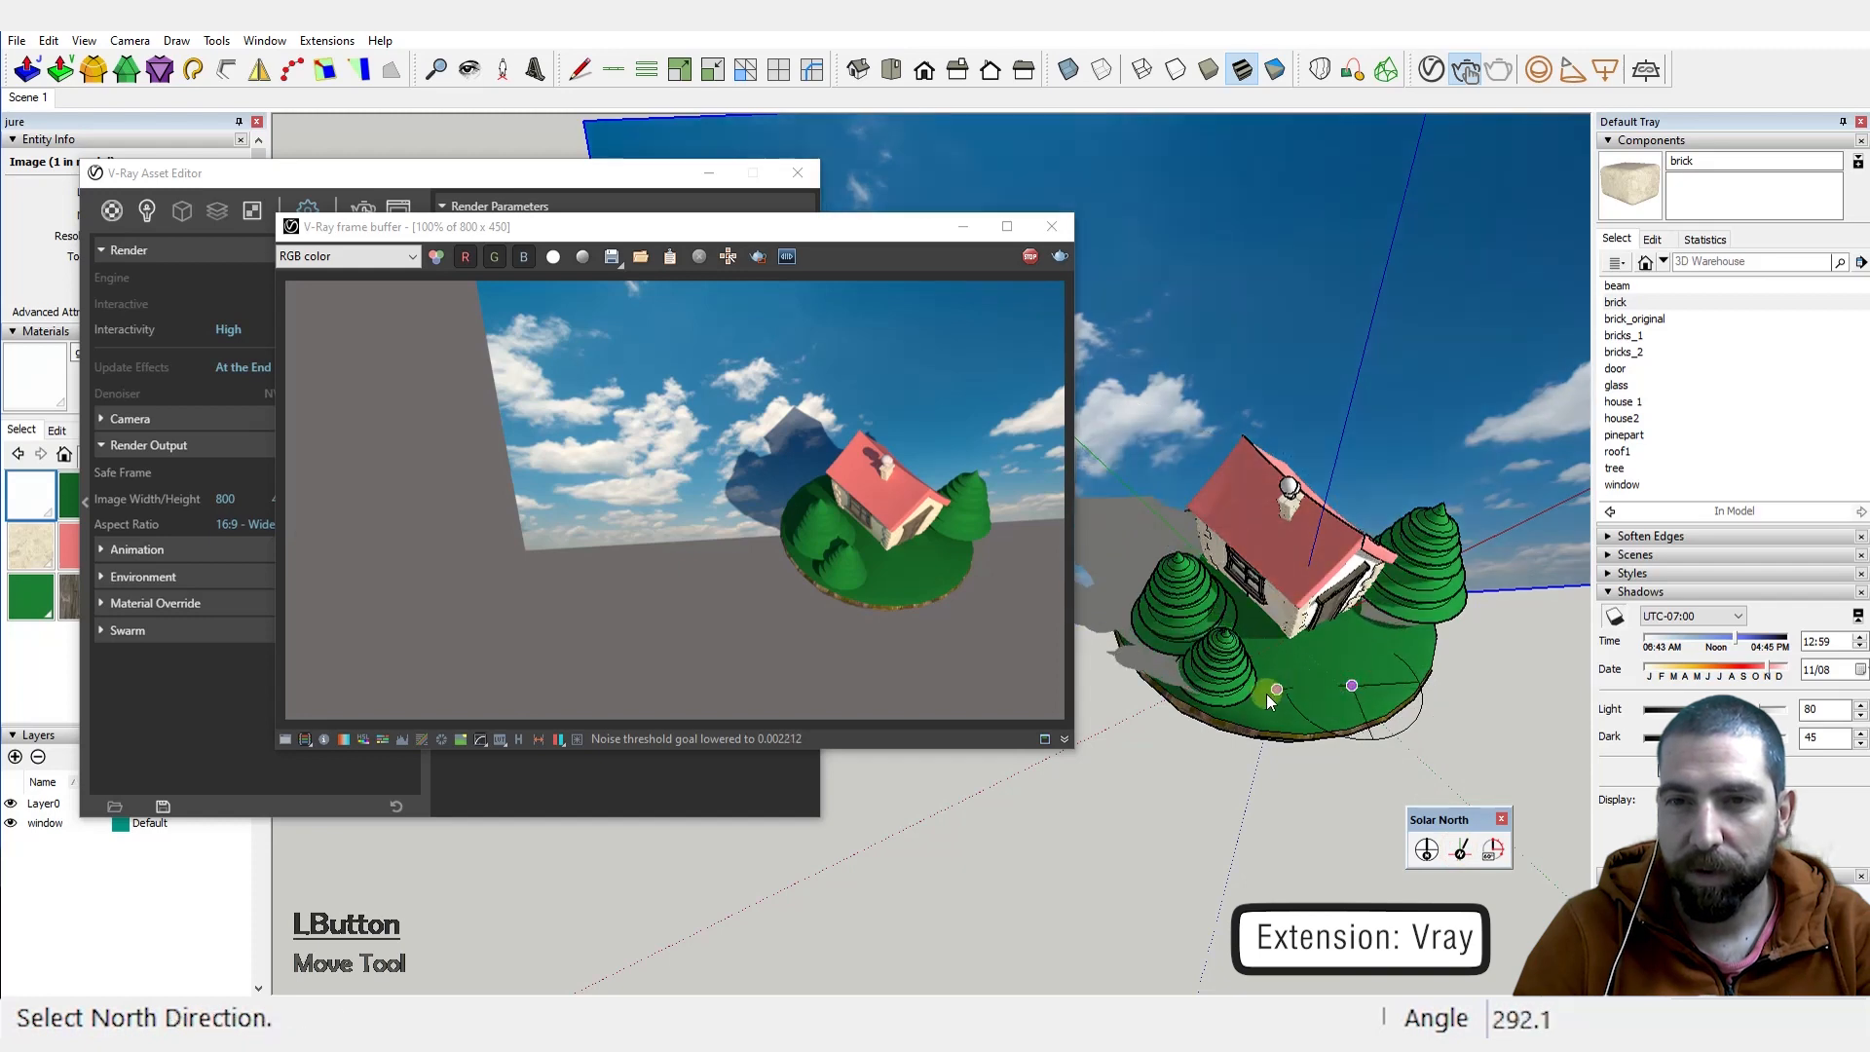
click(1172, 711)
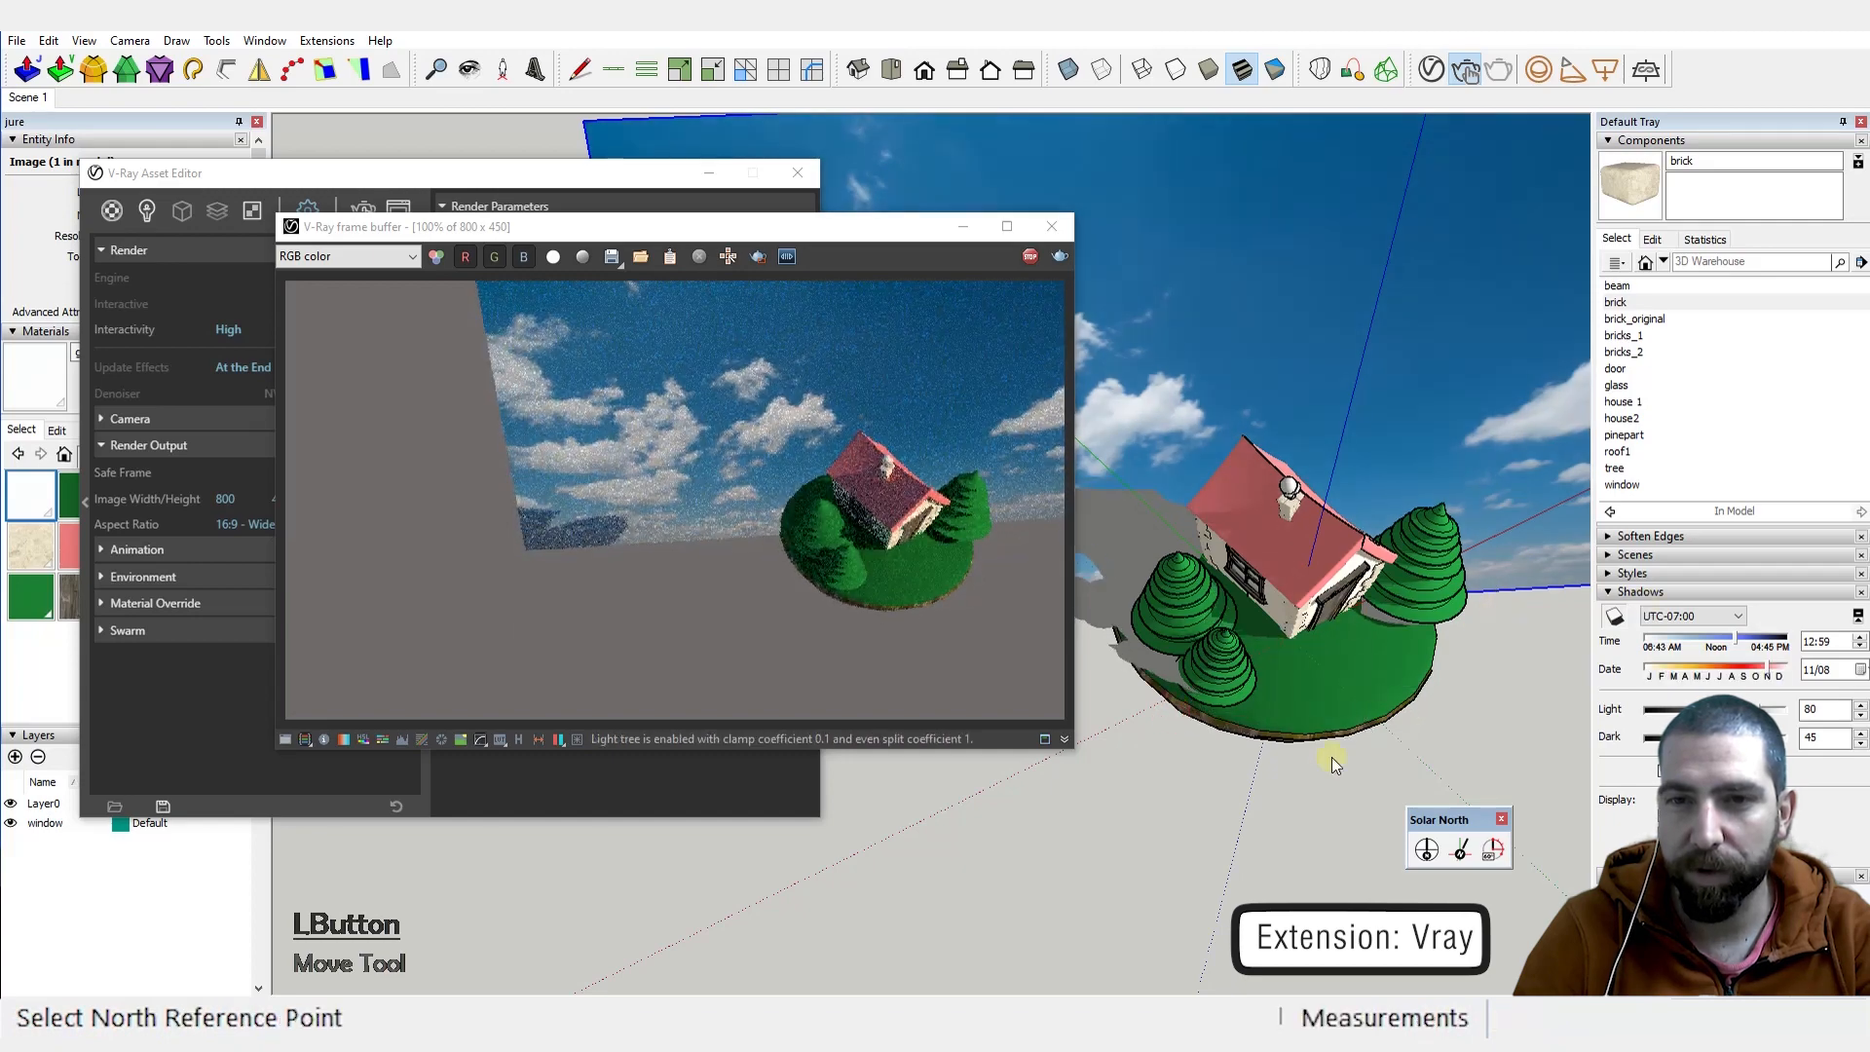
middle_drag(1330, 756, 1266, 699)
mouse_move(1291, 494)
mouse_down()
mouse_move(1273, 259)
mouse_move(1297, 312)
mouse_up()
click(39, 98)
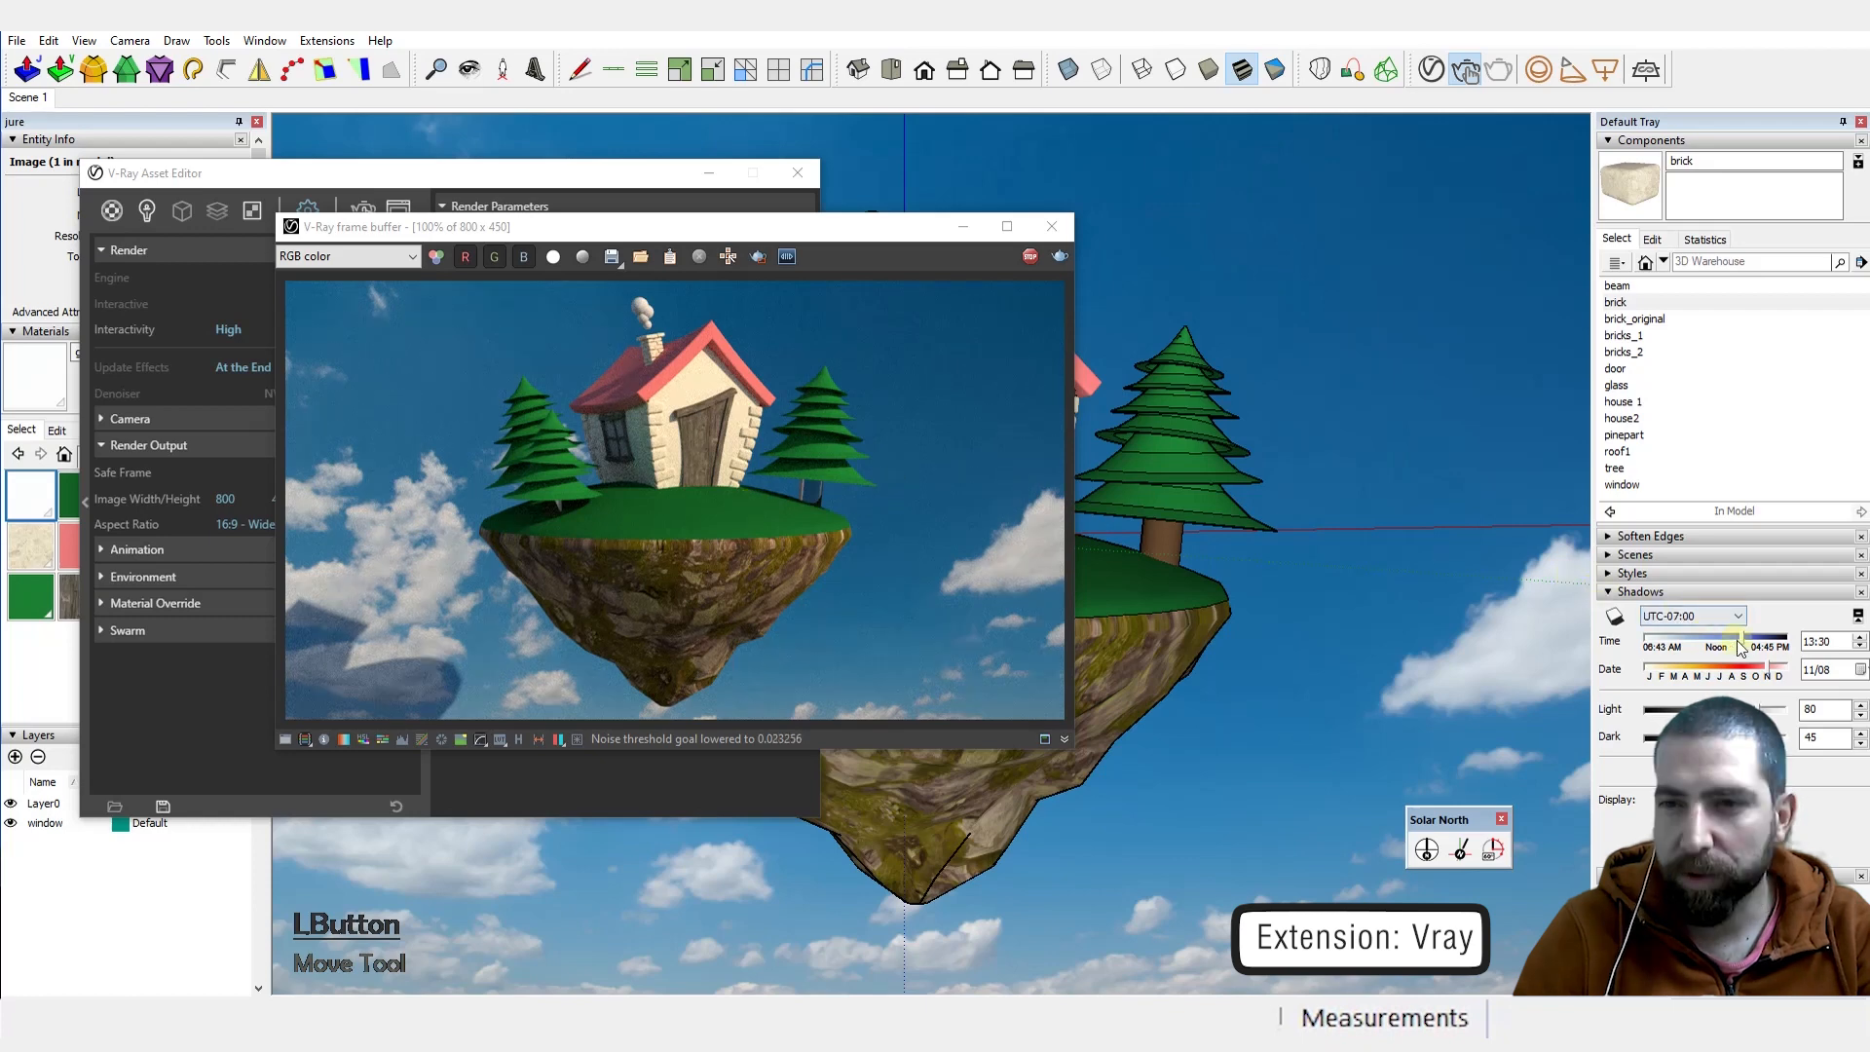
Step: Set the shadow time to 12:29 and update Scene 1 with this setting
drag(1743, 644, 1743, 647)
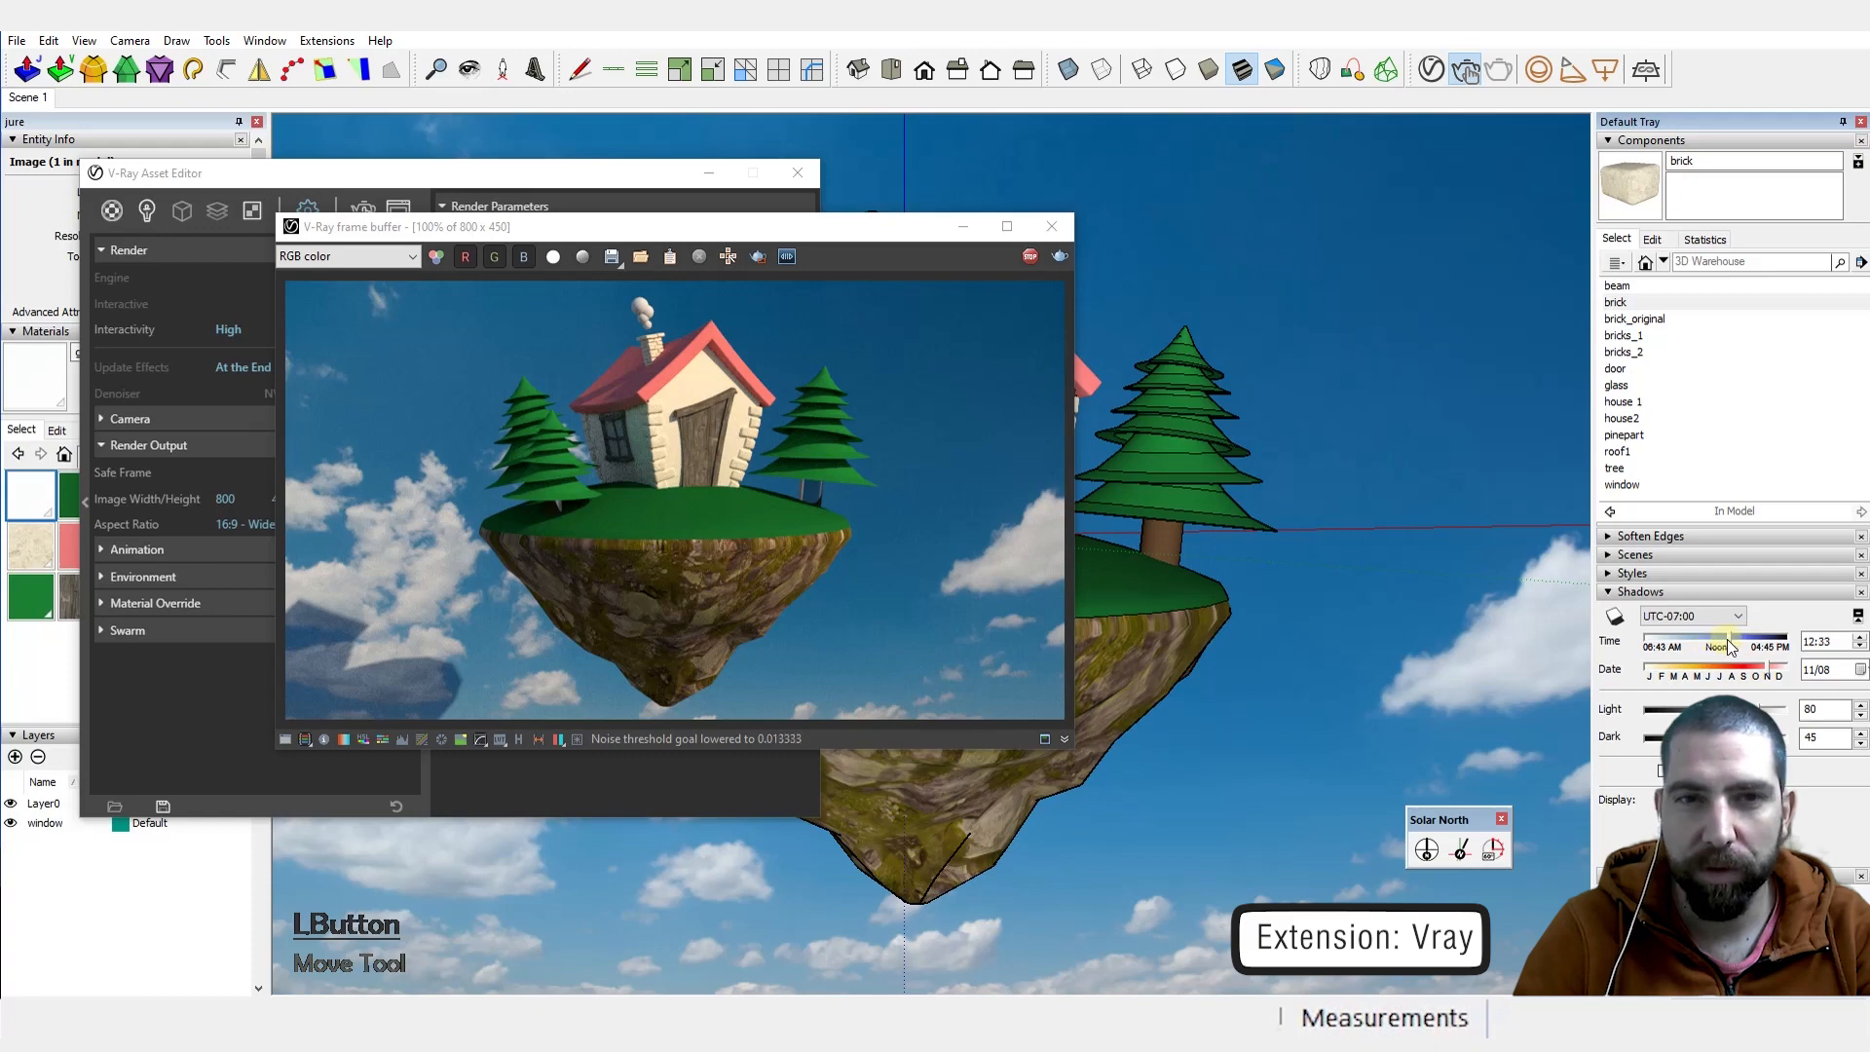
drag(1728, 642, 1726, 643)
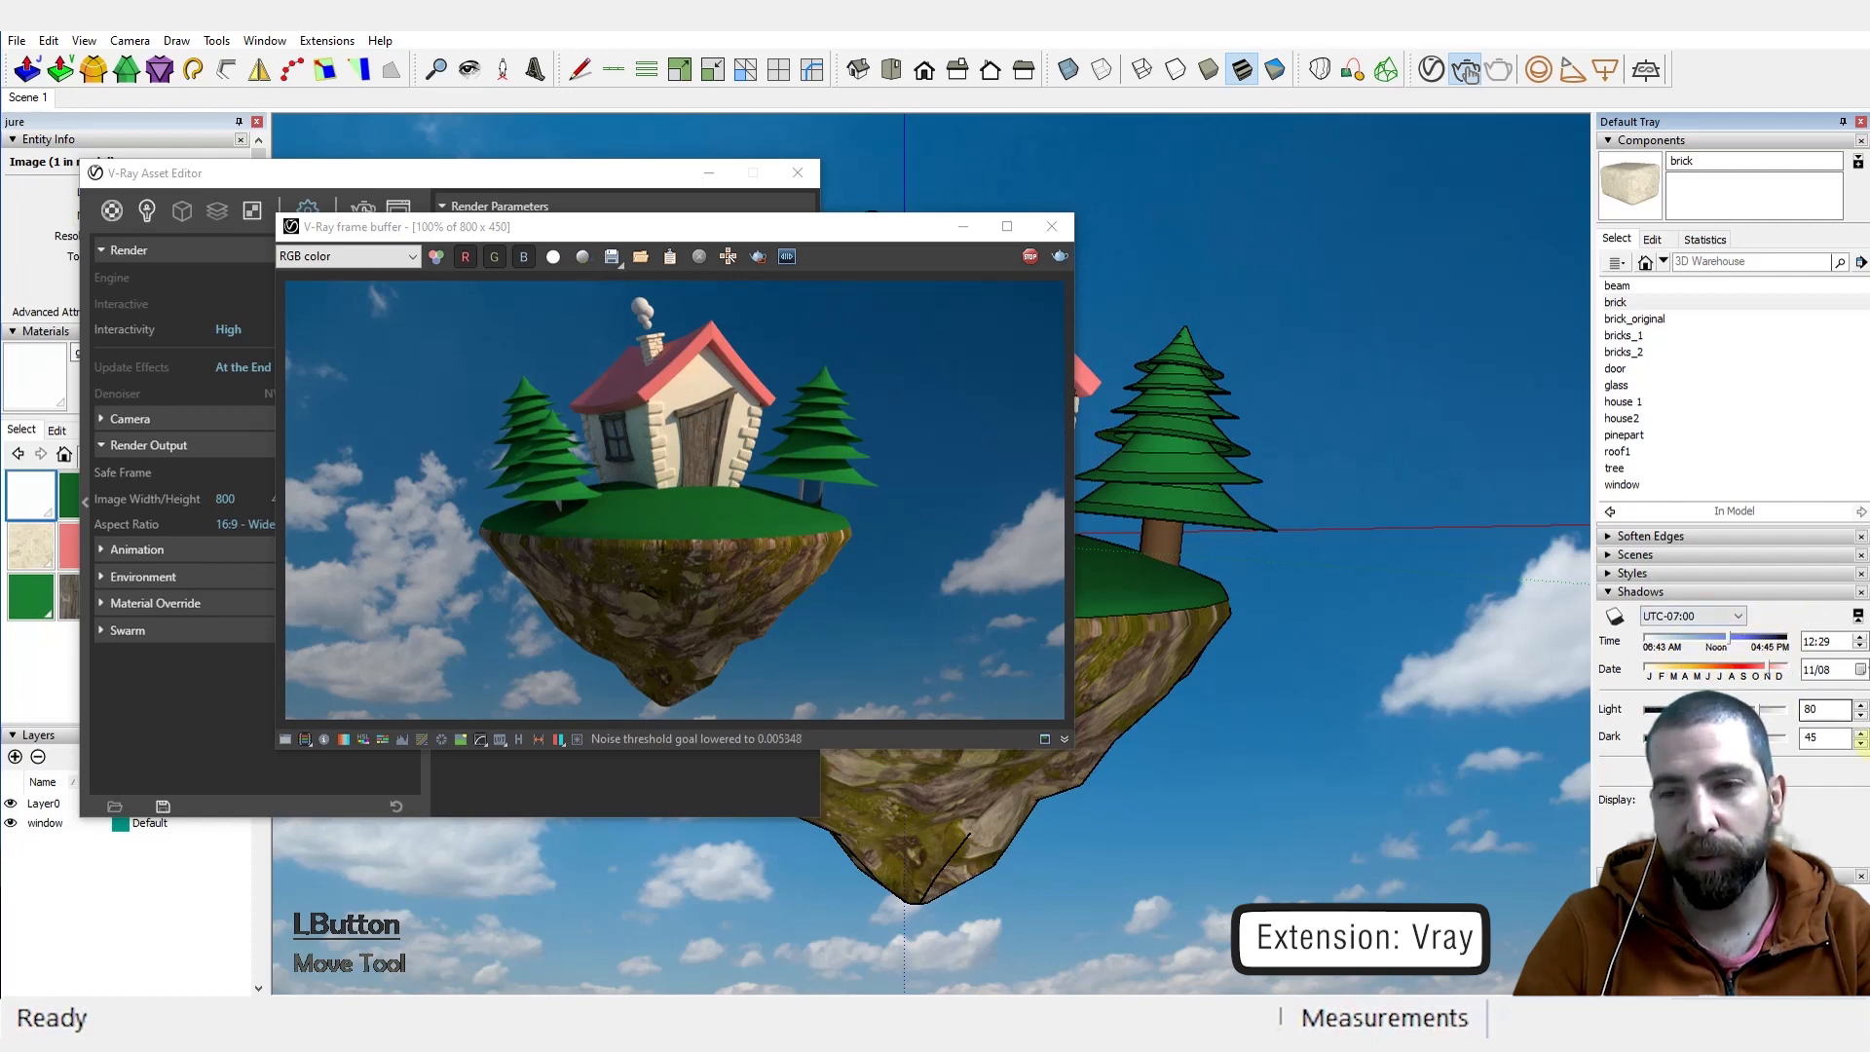
right_click(28, 96)
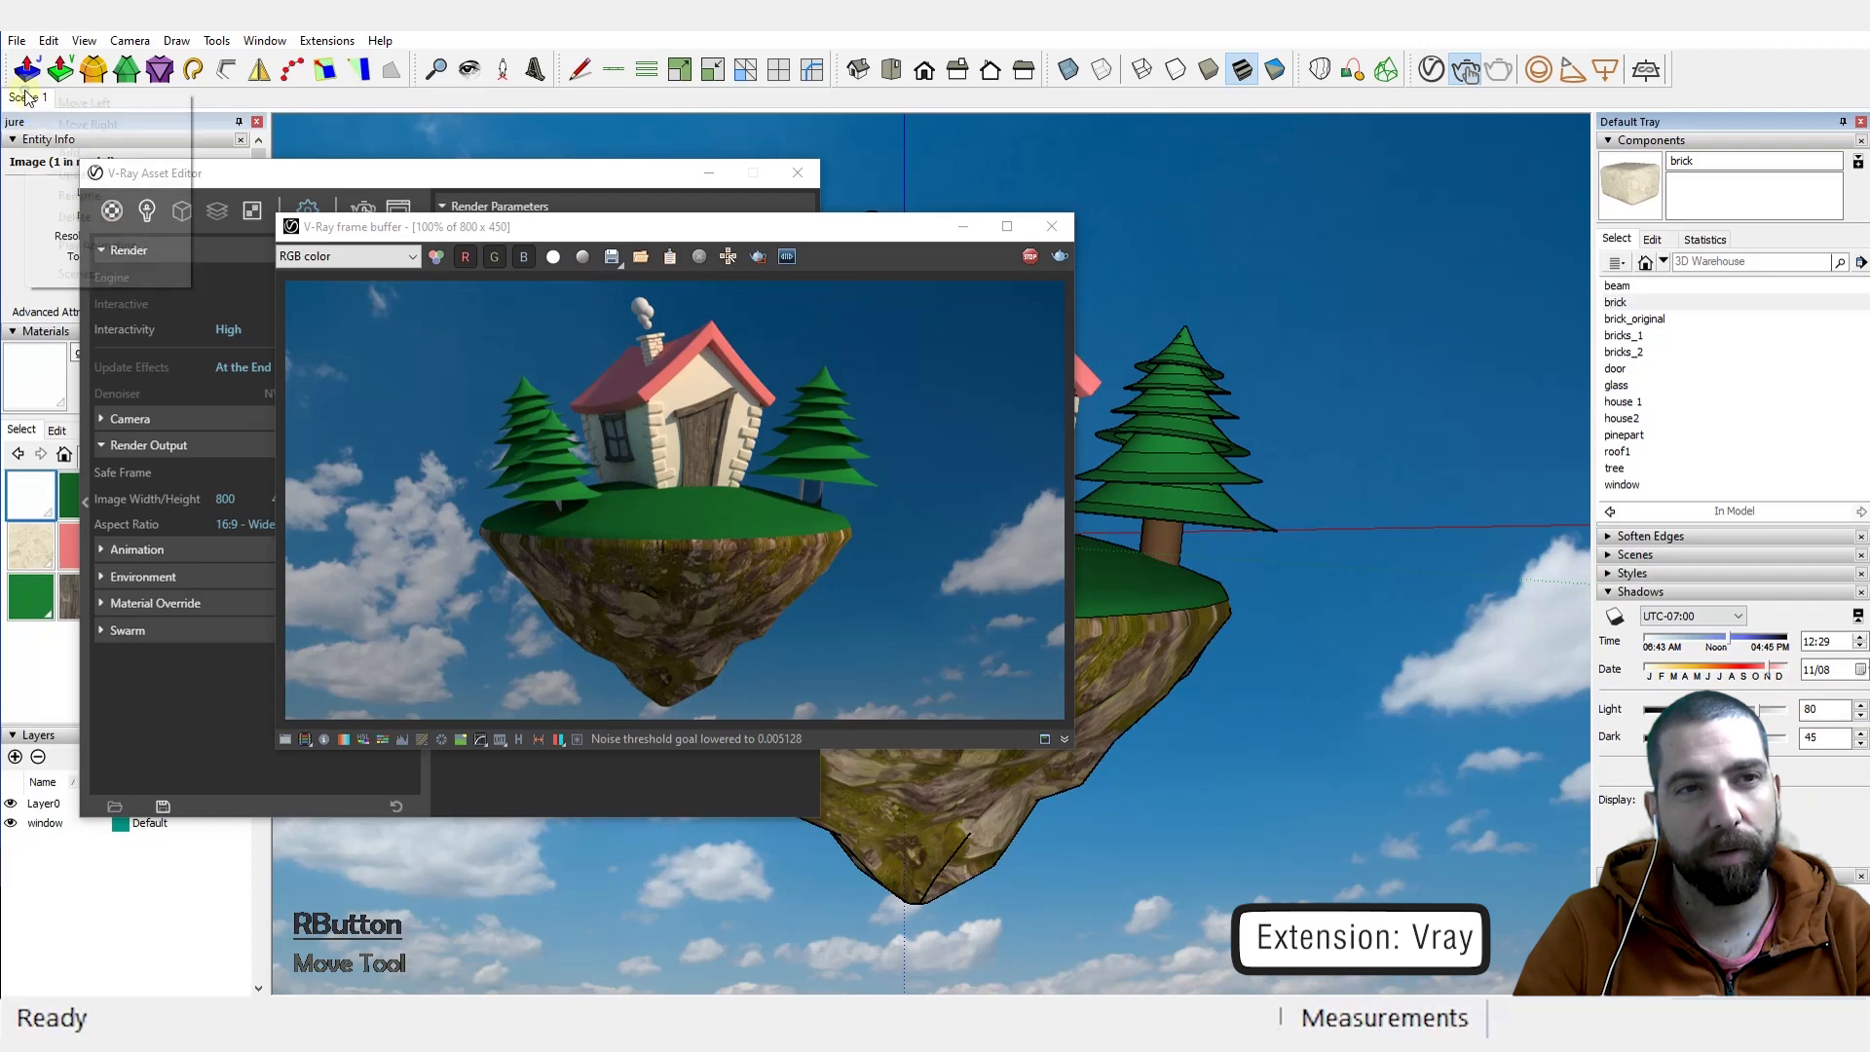
click(77, 174)
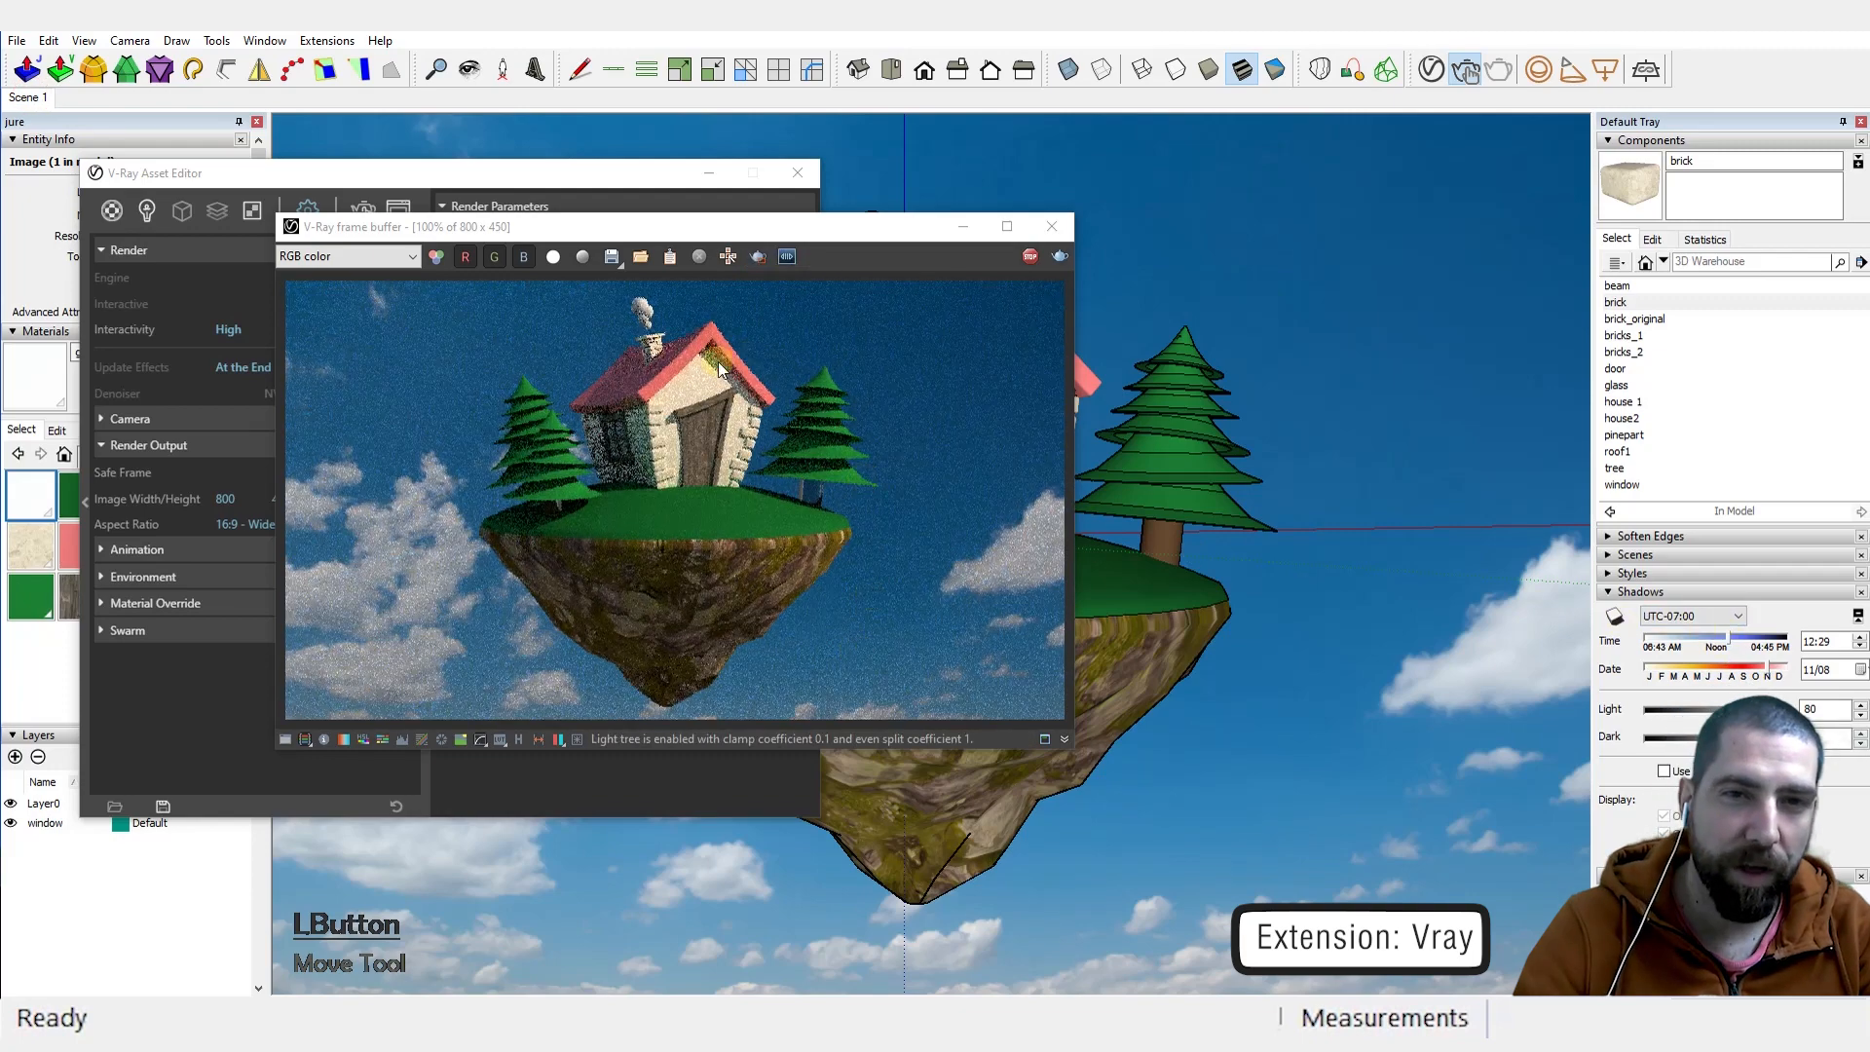
Step: Set the Size Multiplier of the V-Ray SunLight to 80 to soften its shadows
drag(752, 236, 1402, 255)
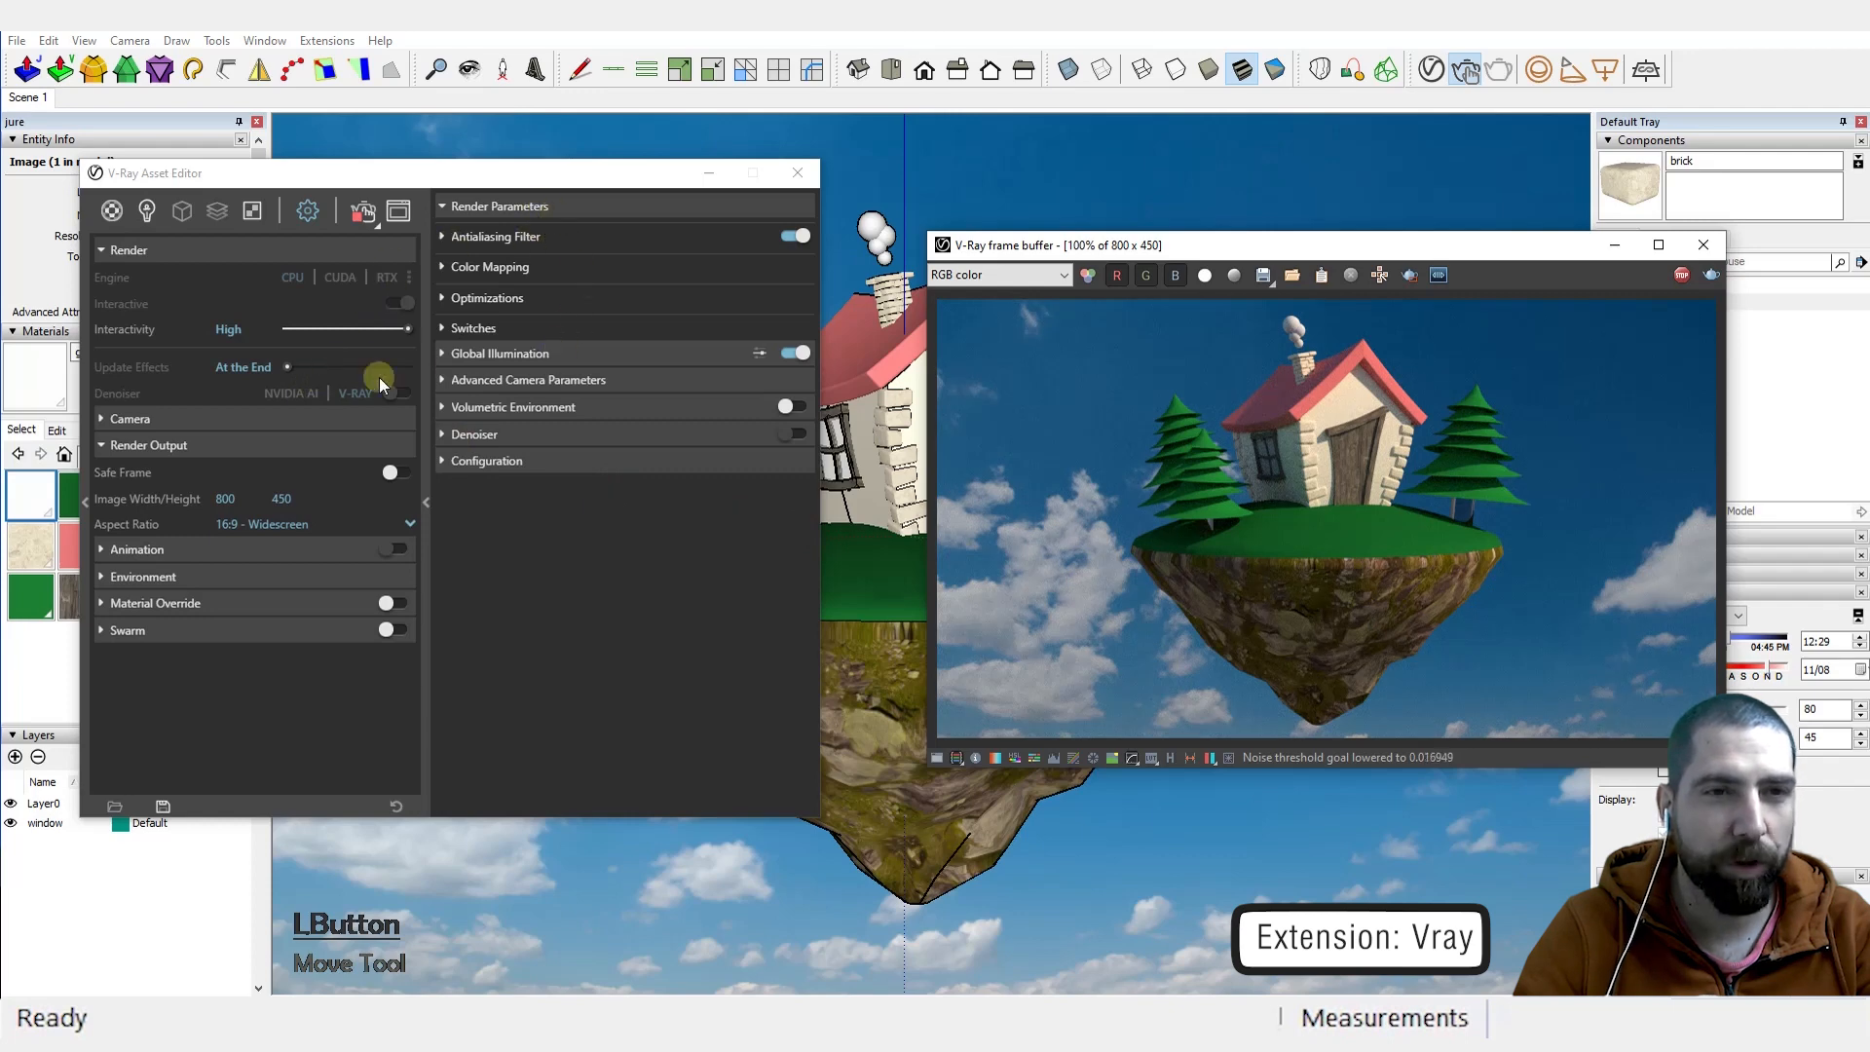
click(146, 212)
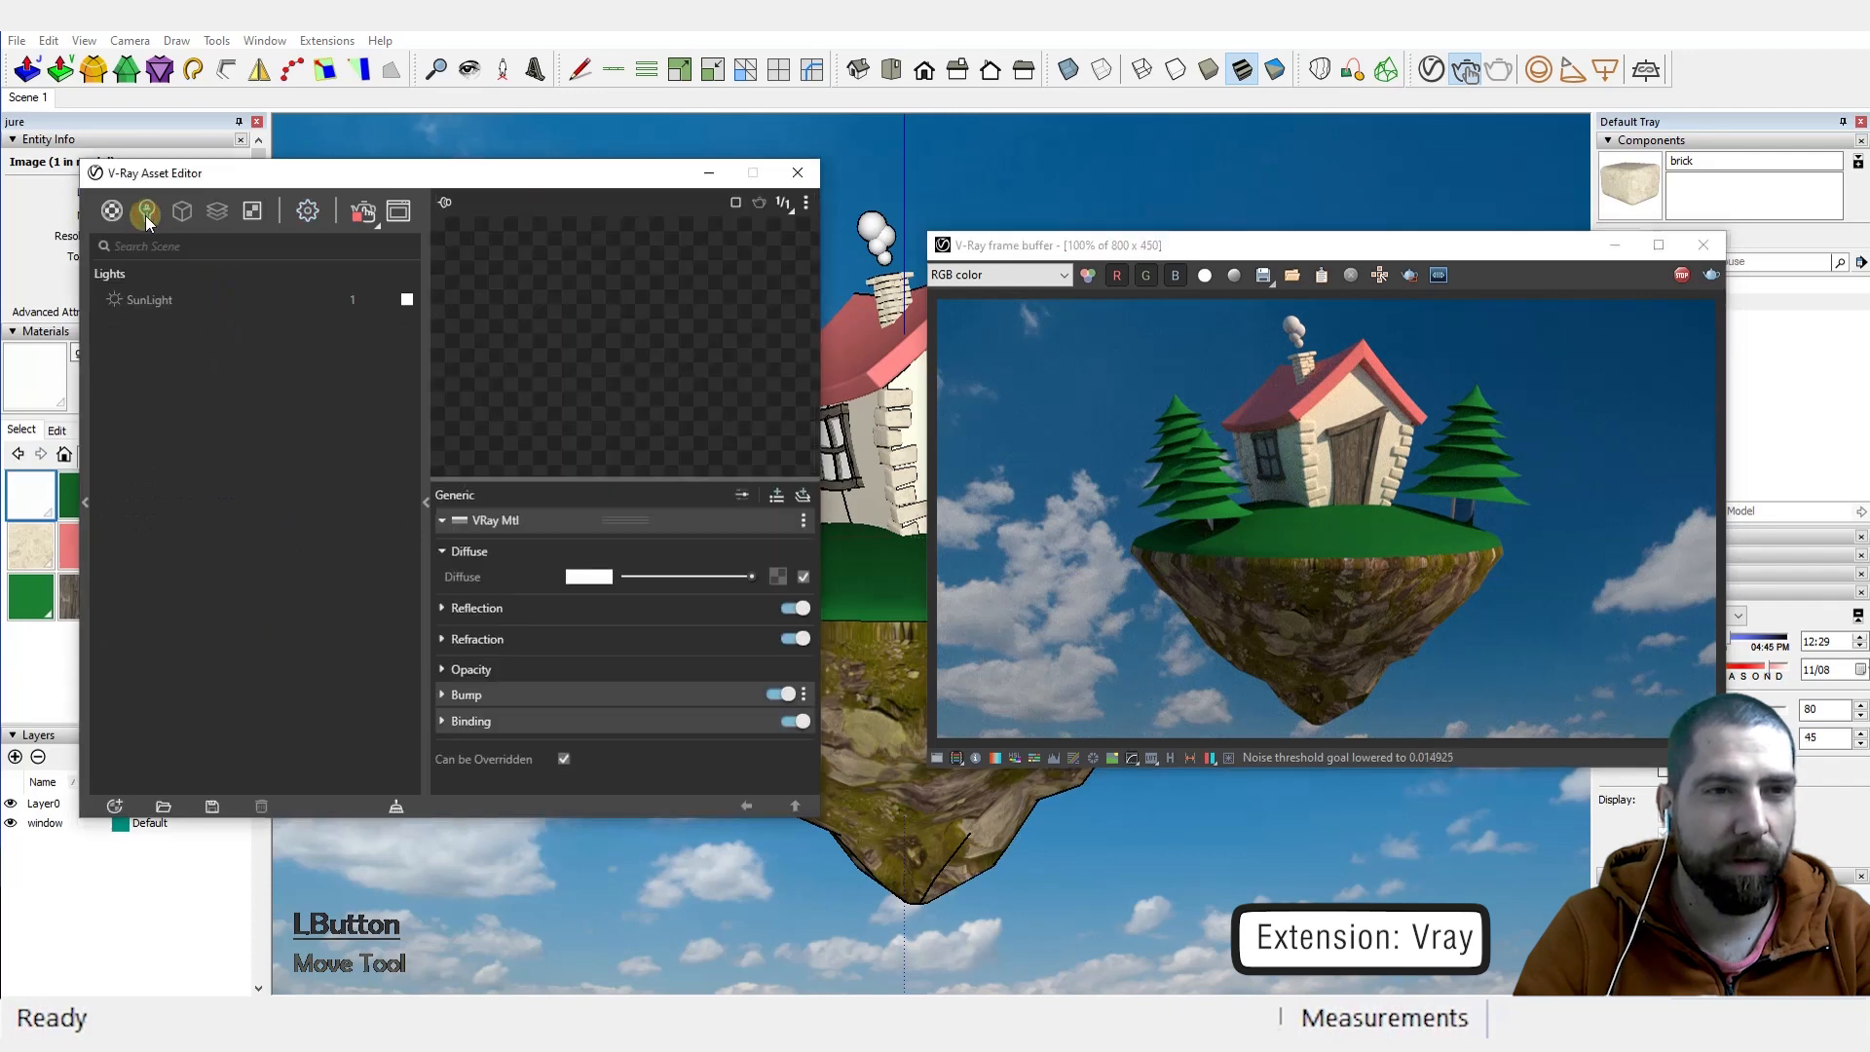
click(133, 300)
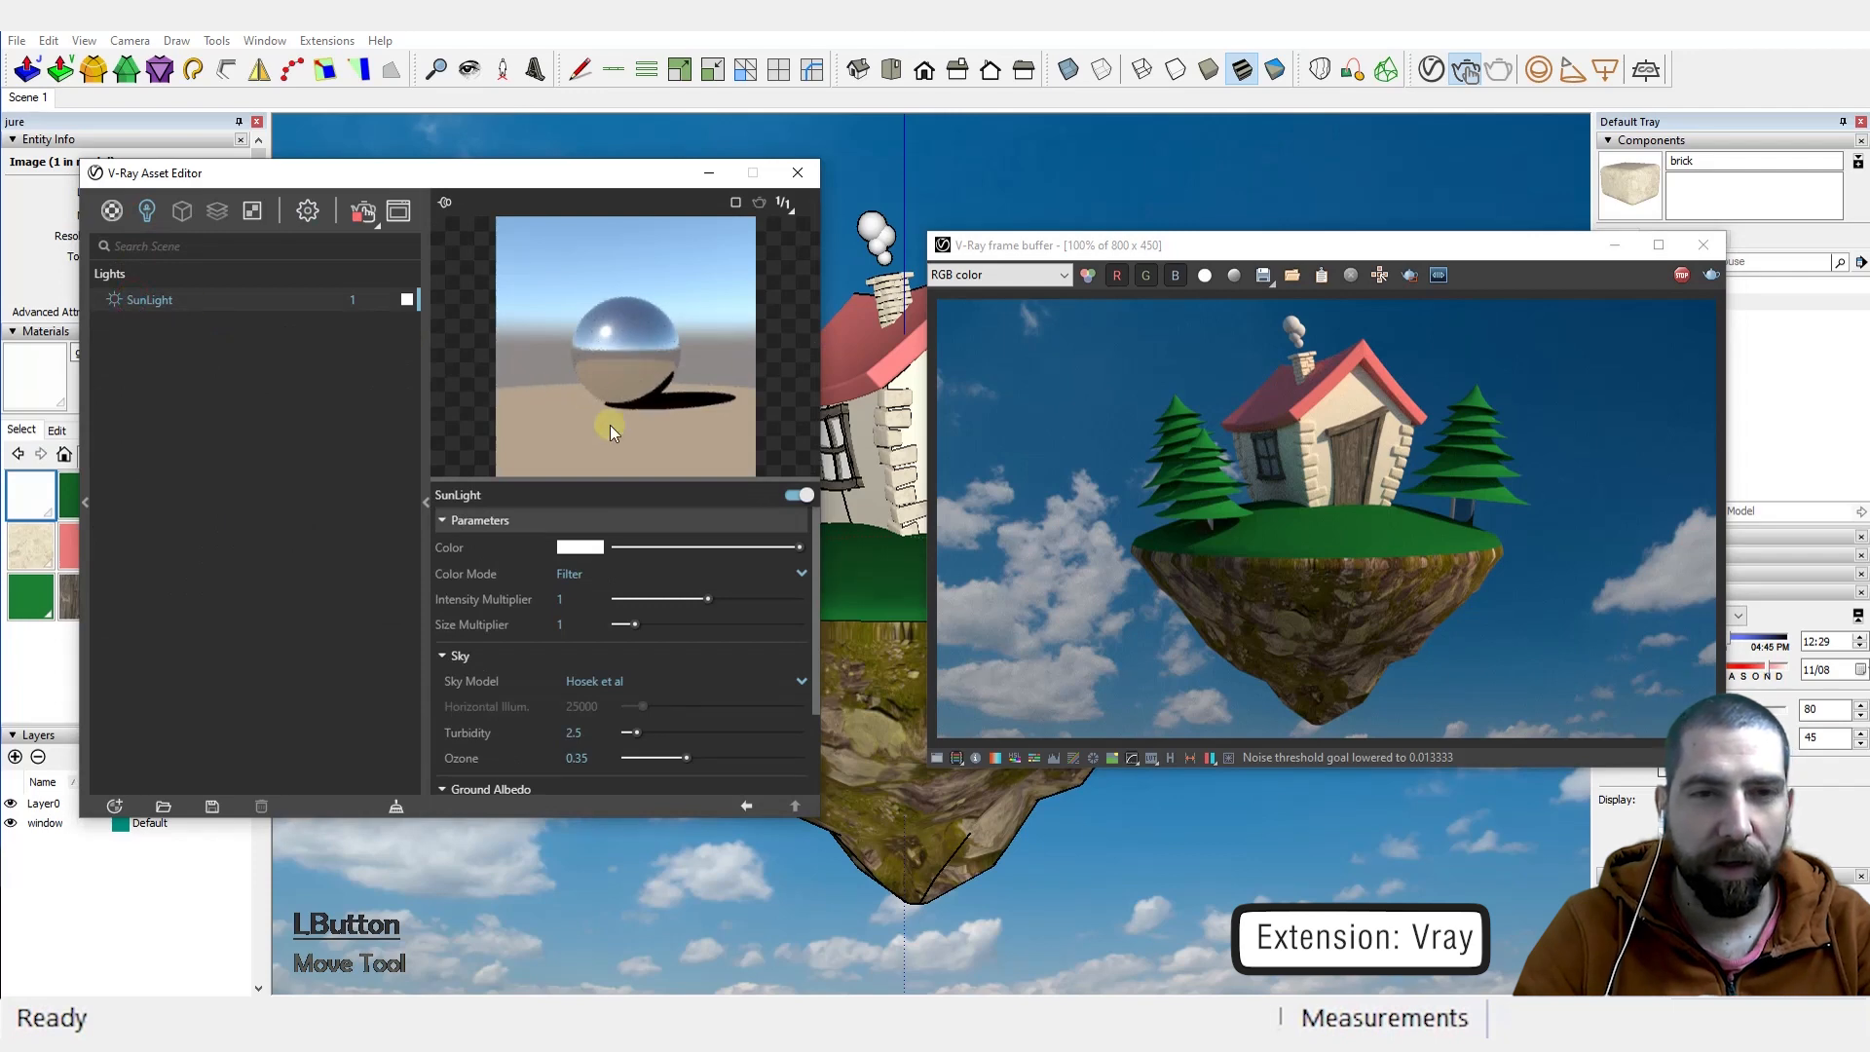
click(588, 605)
click(563, 625)
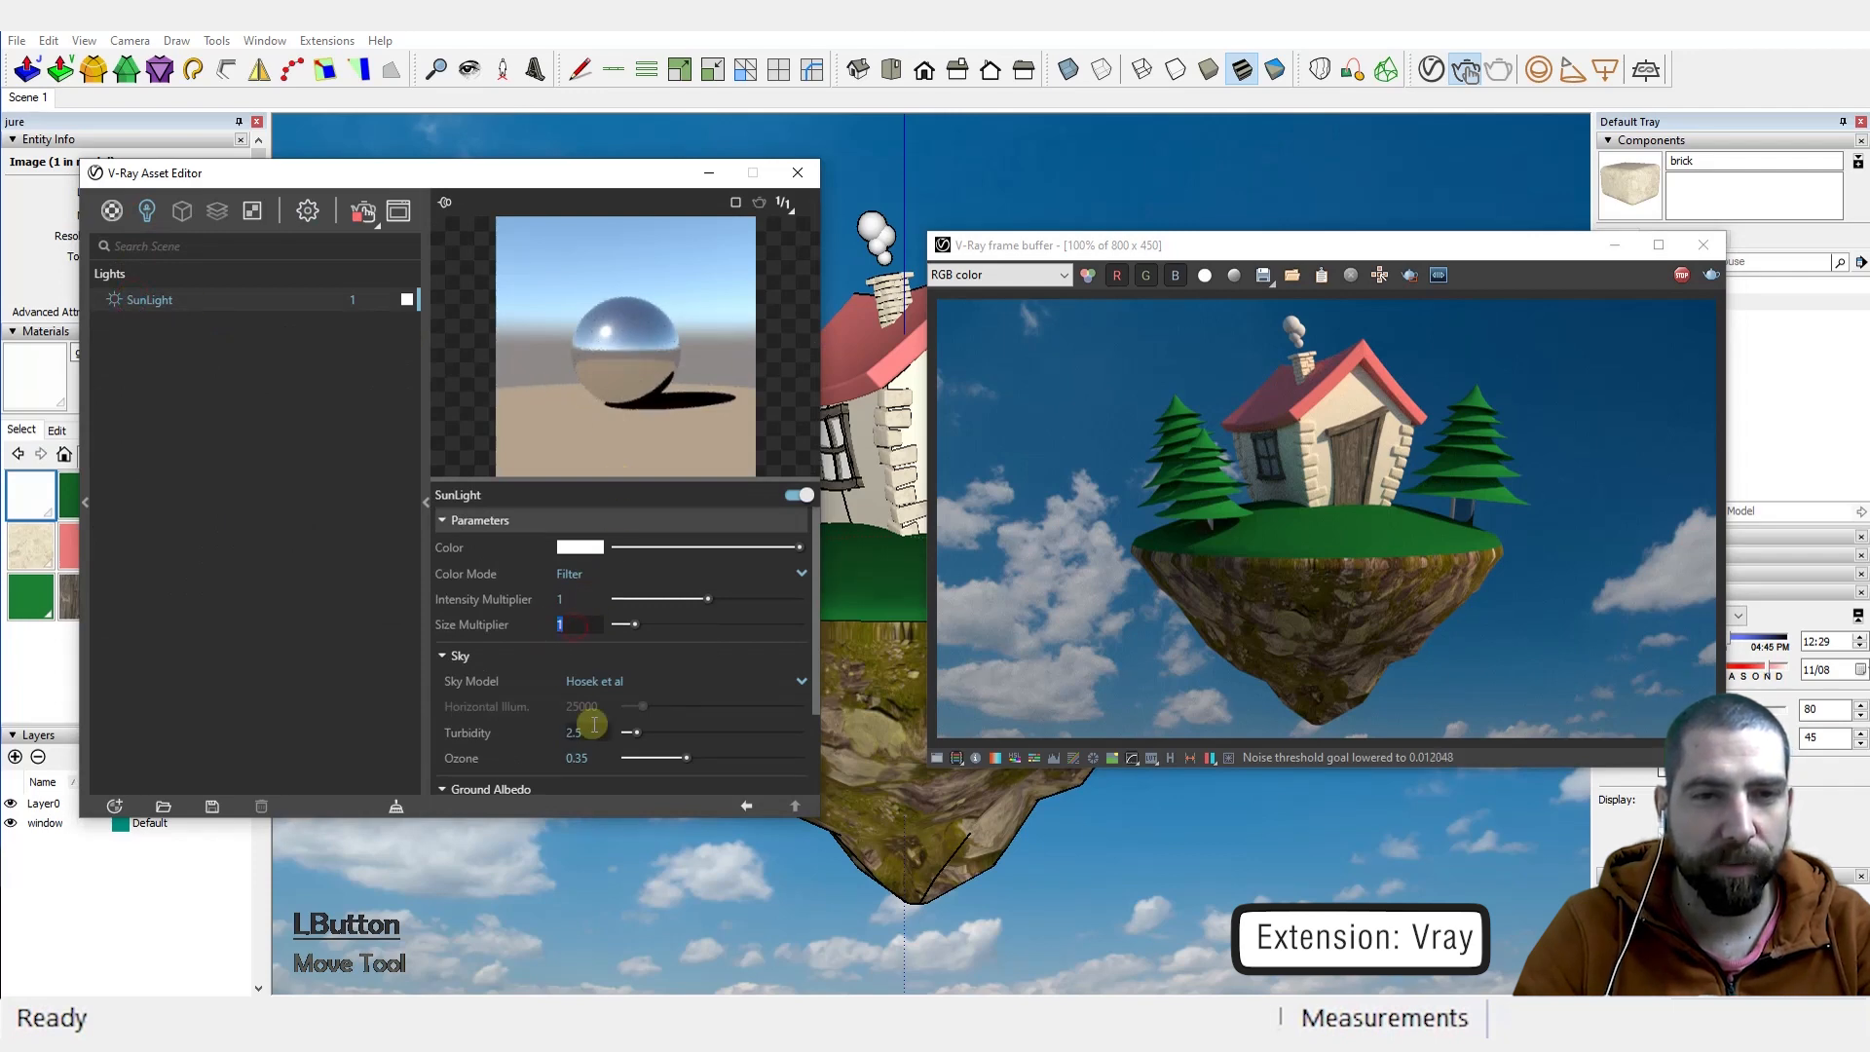
text(80)
key(Return)
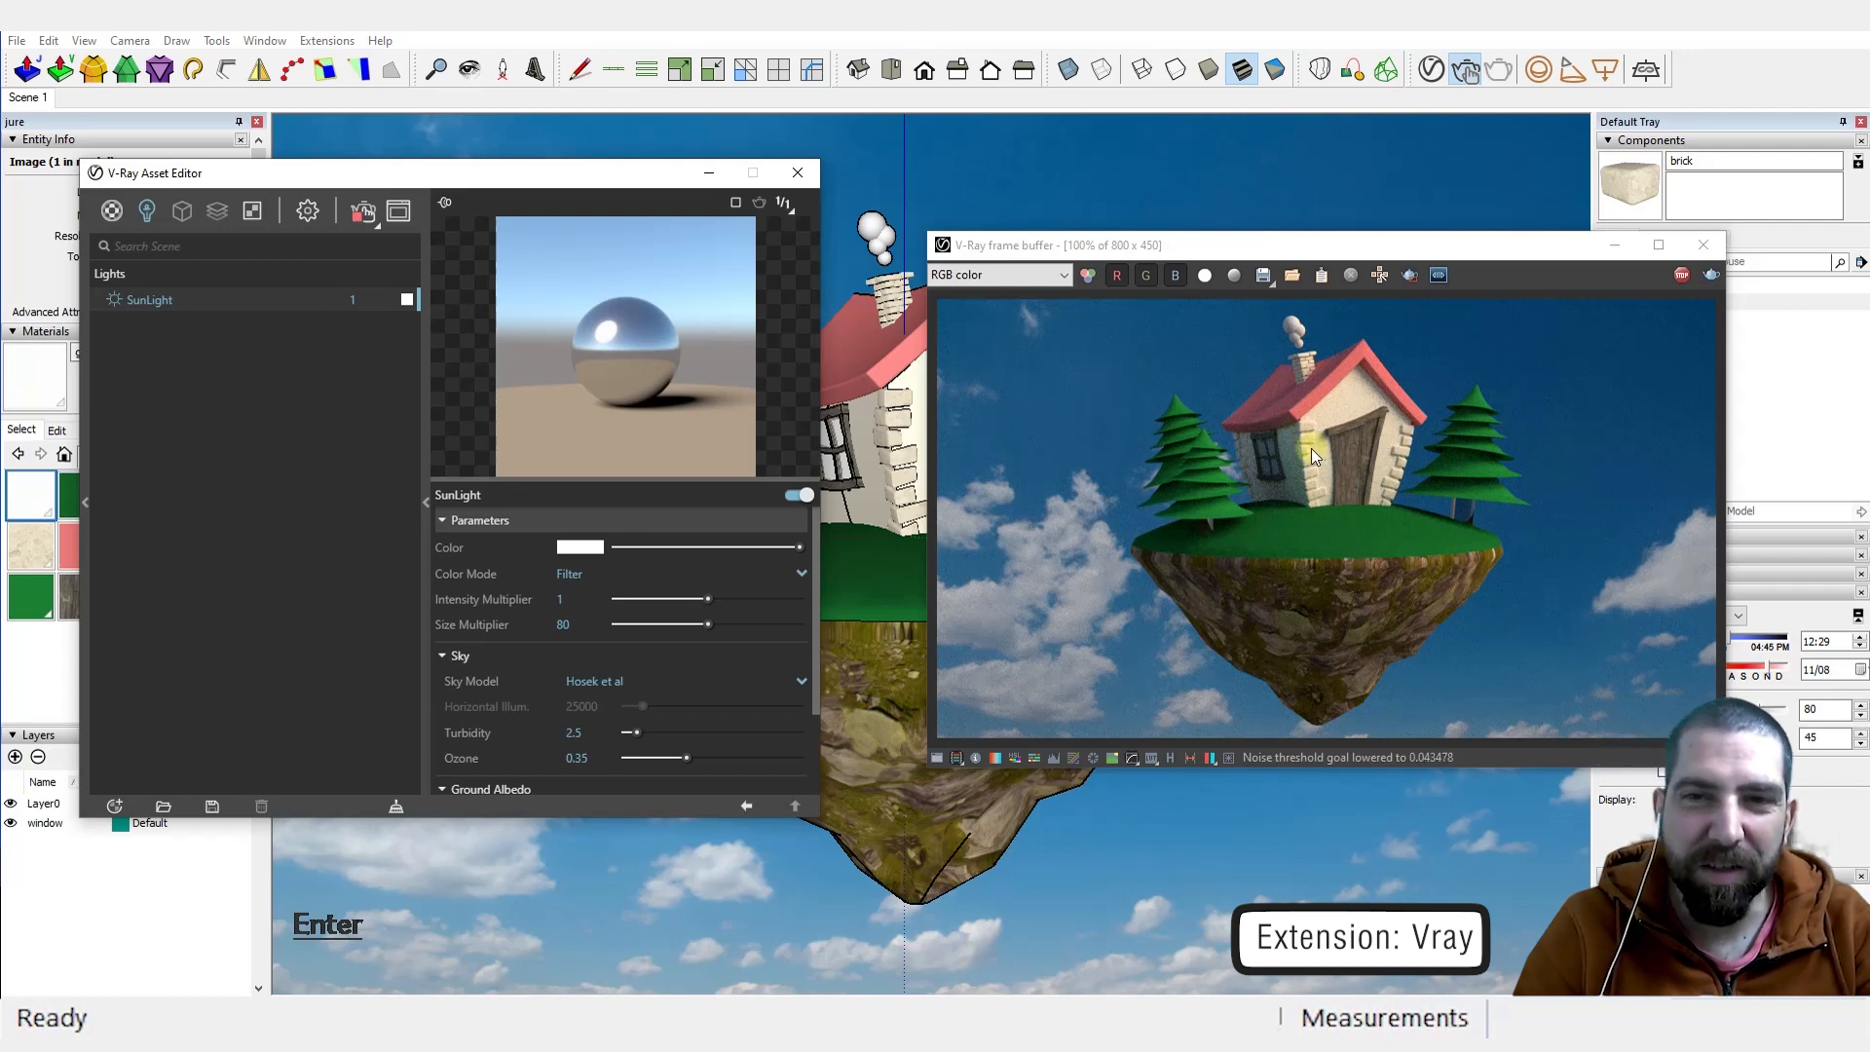
Step: Set the Intensity Multiplier of the V-Ray SunLight to 1.4
click(363, 302)
drag(357, 300, 337, 297)
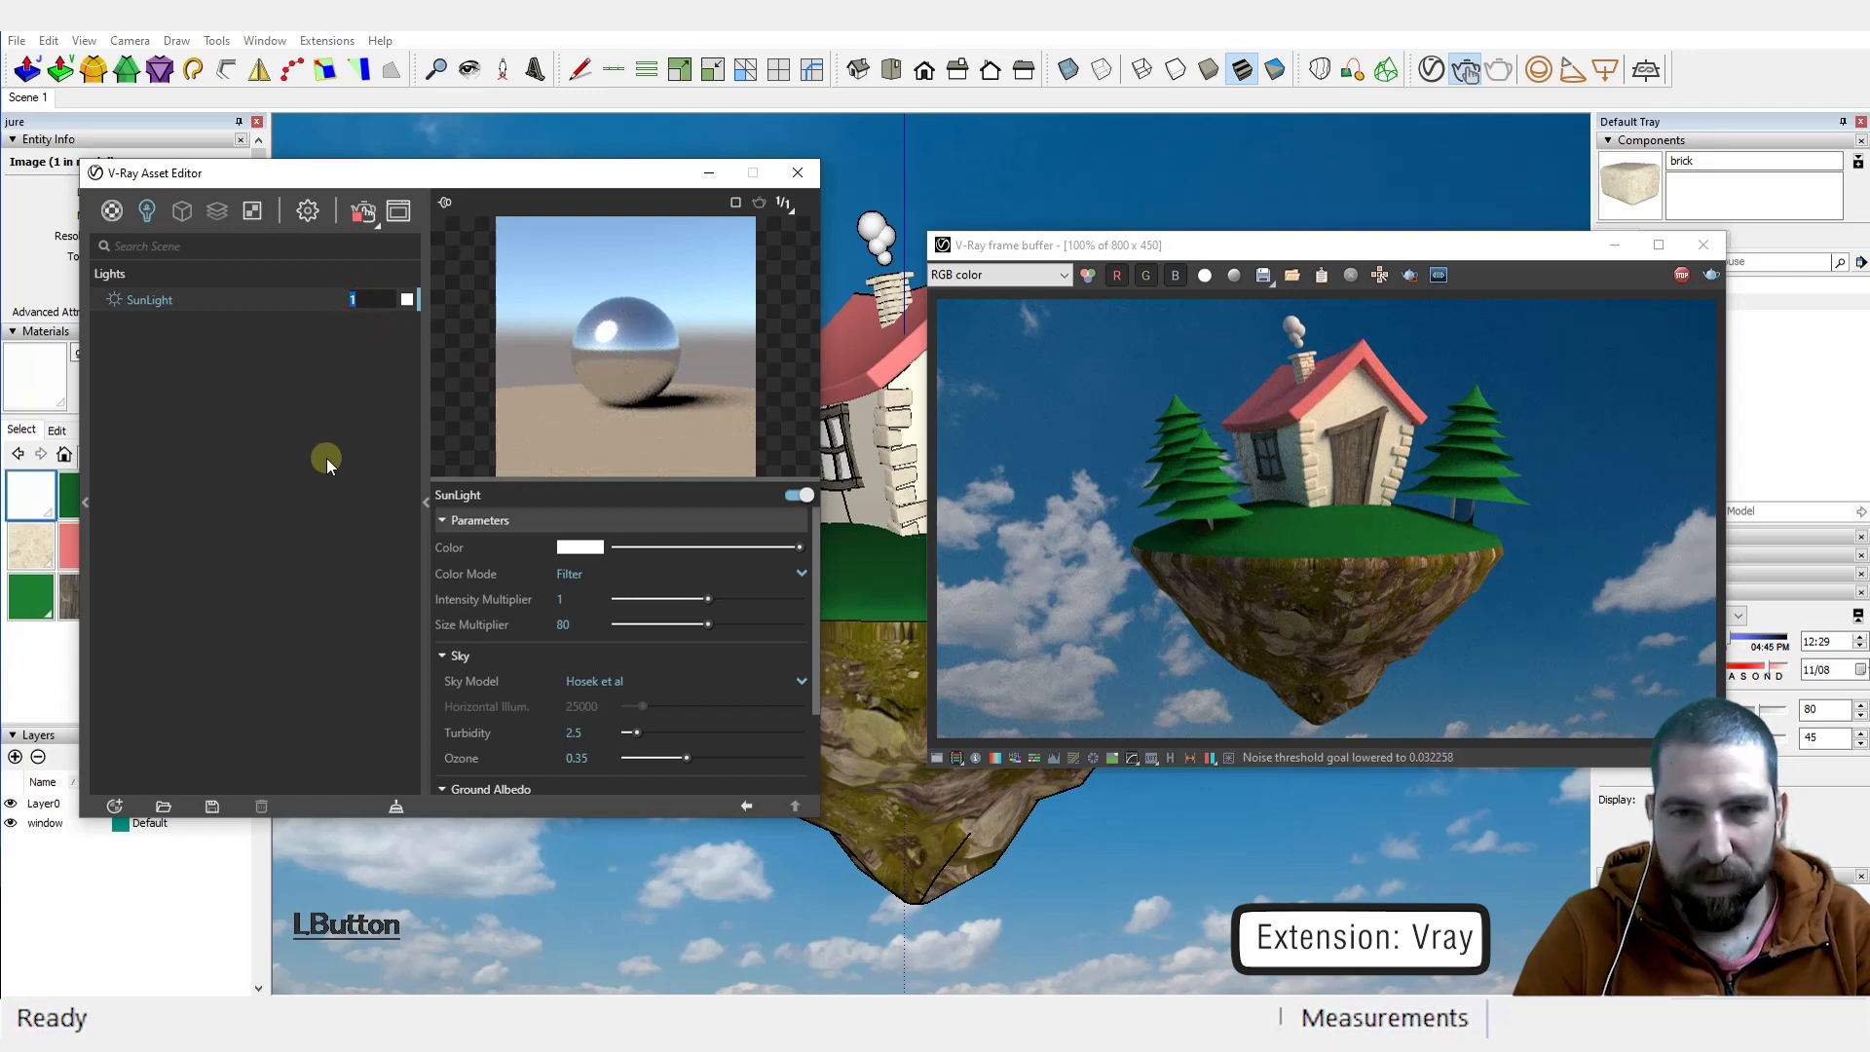
click(578, 599)
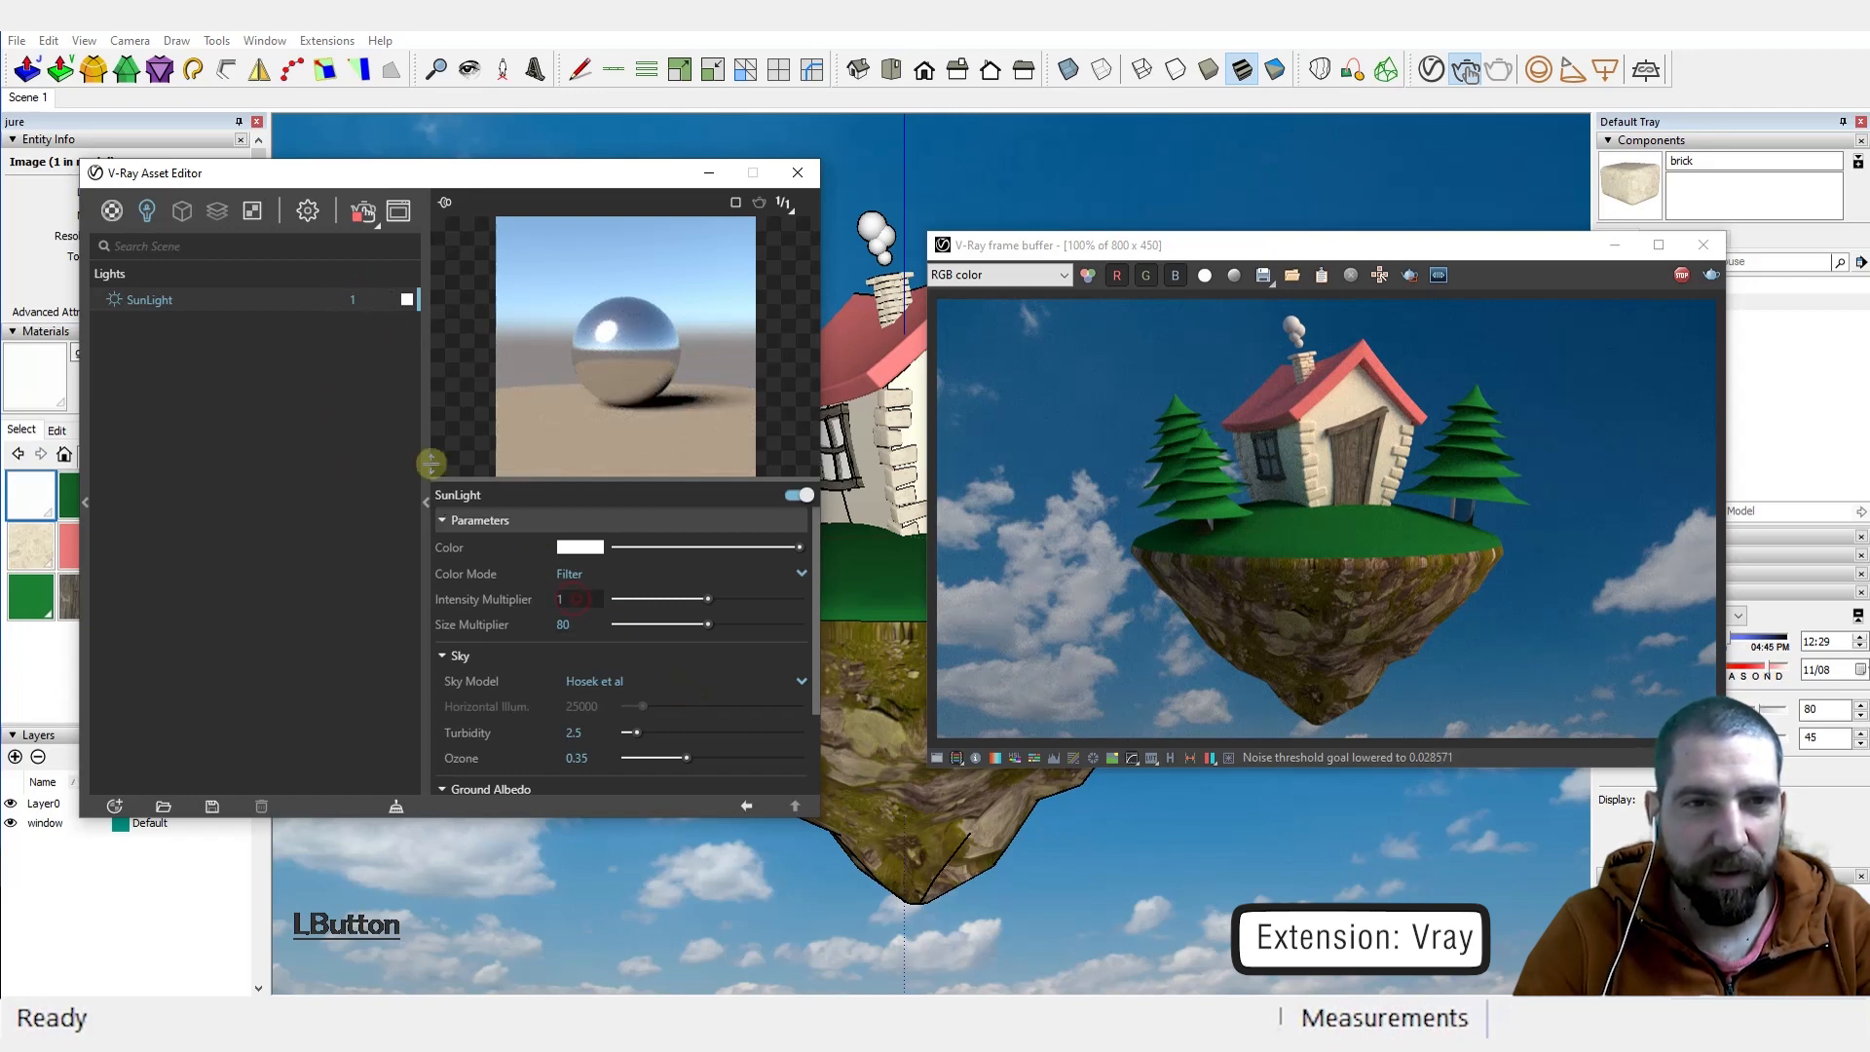
drag(572, 597, 554, 599)
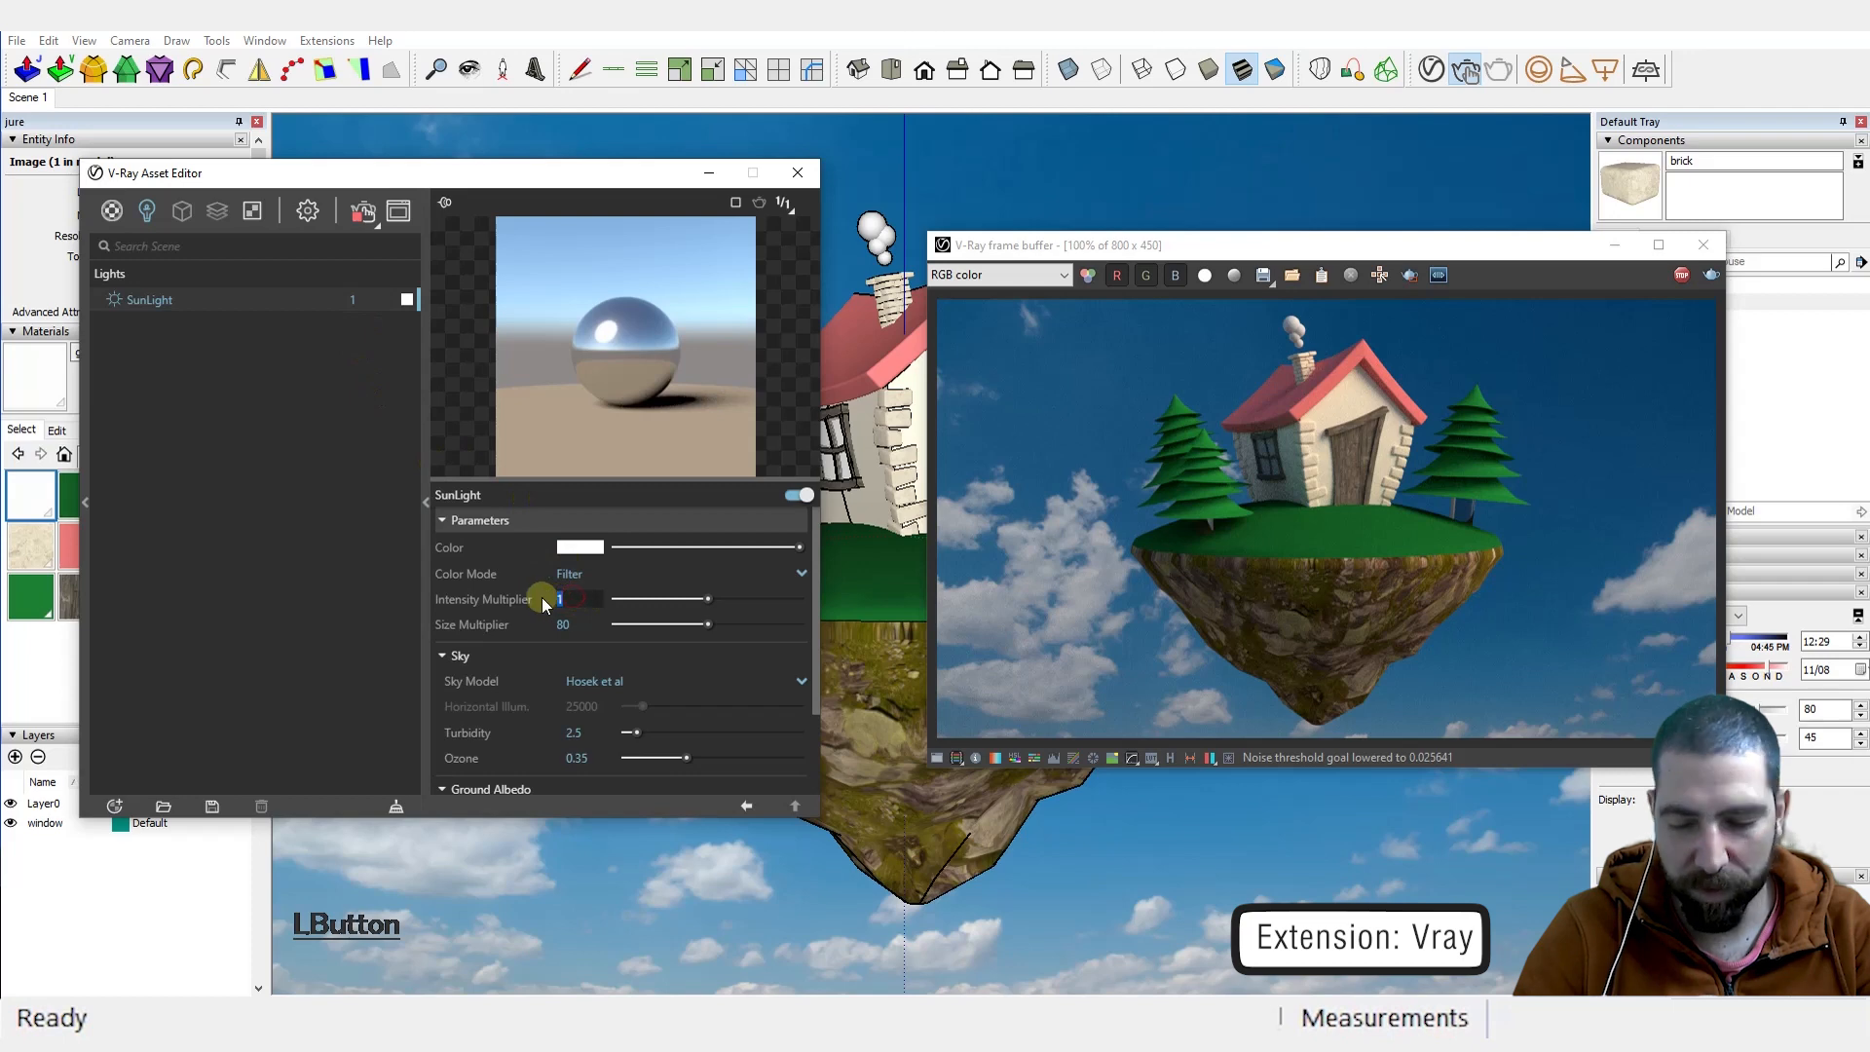
text(1.)
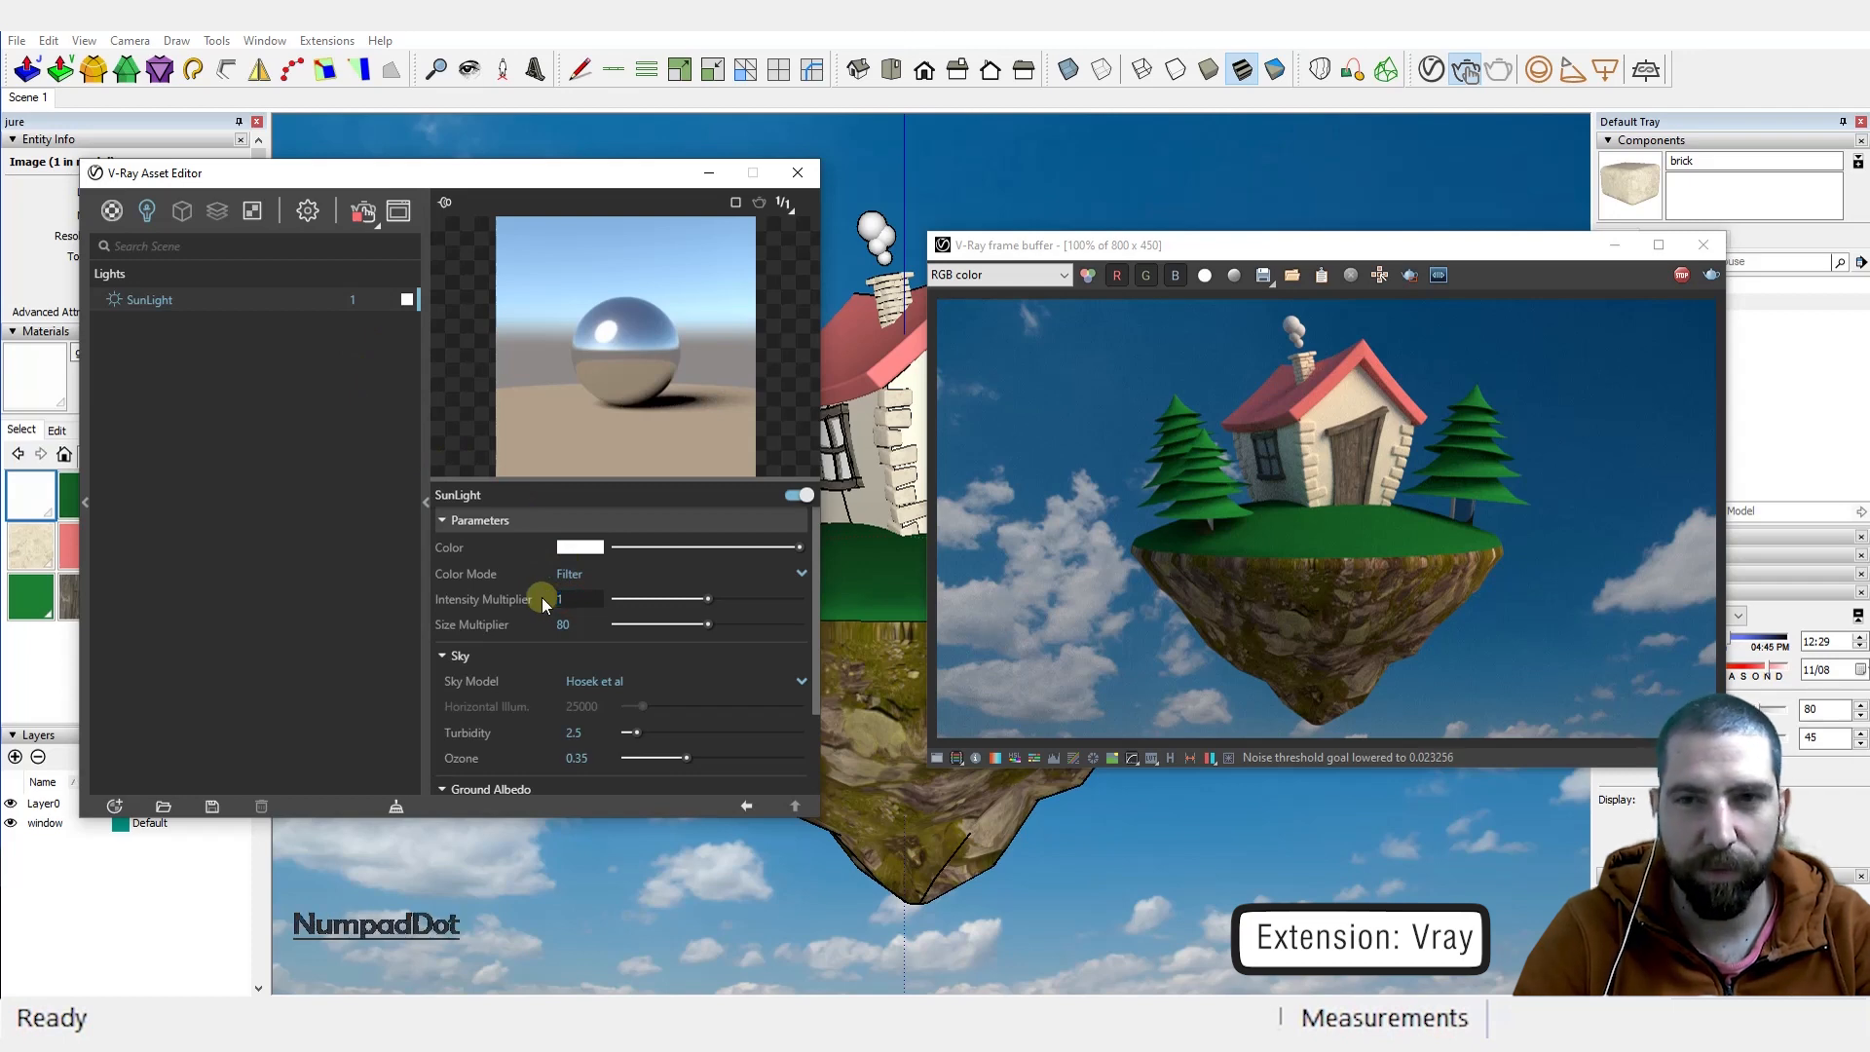
text(4)
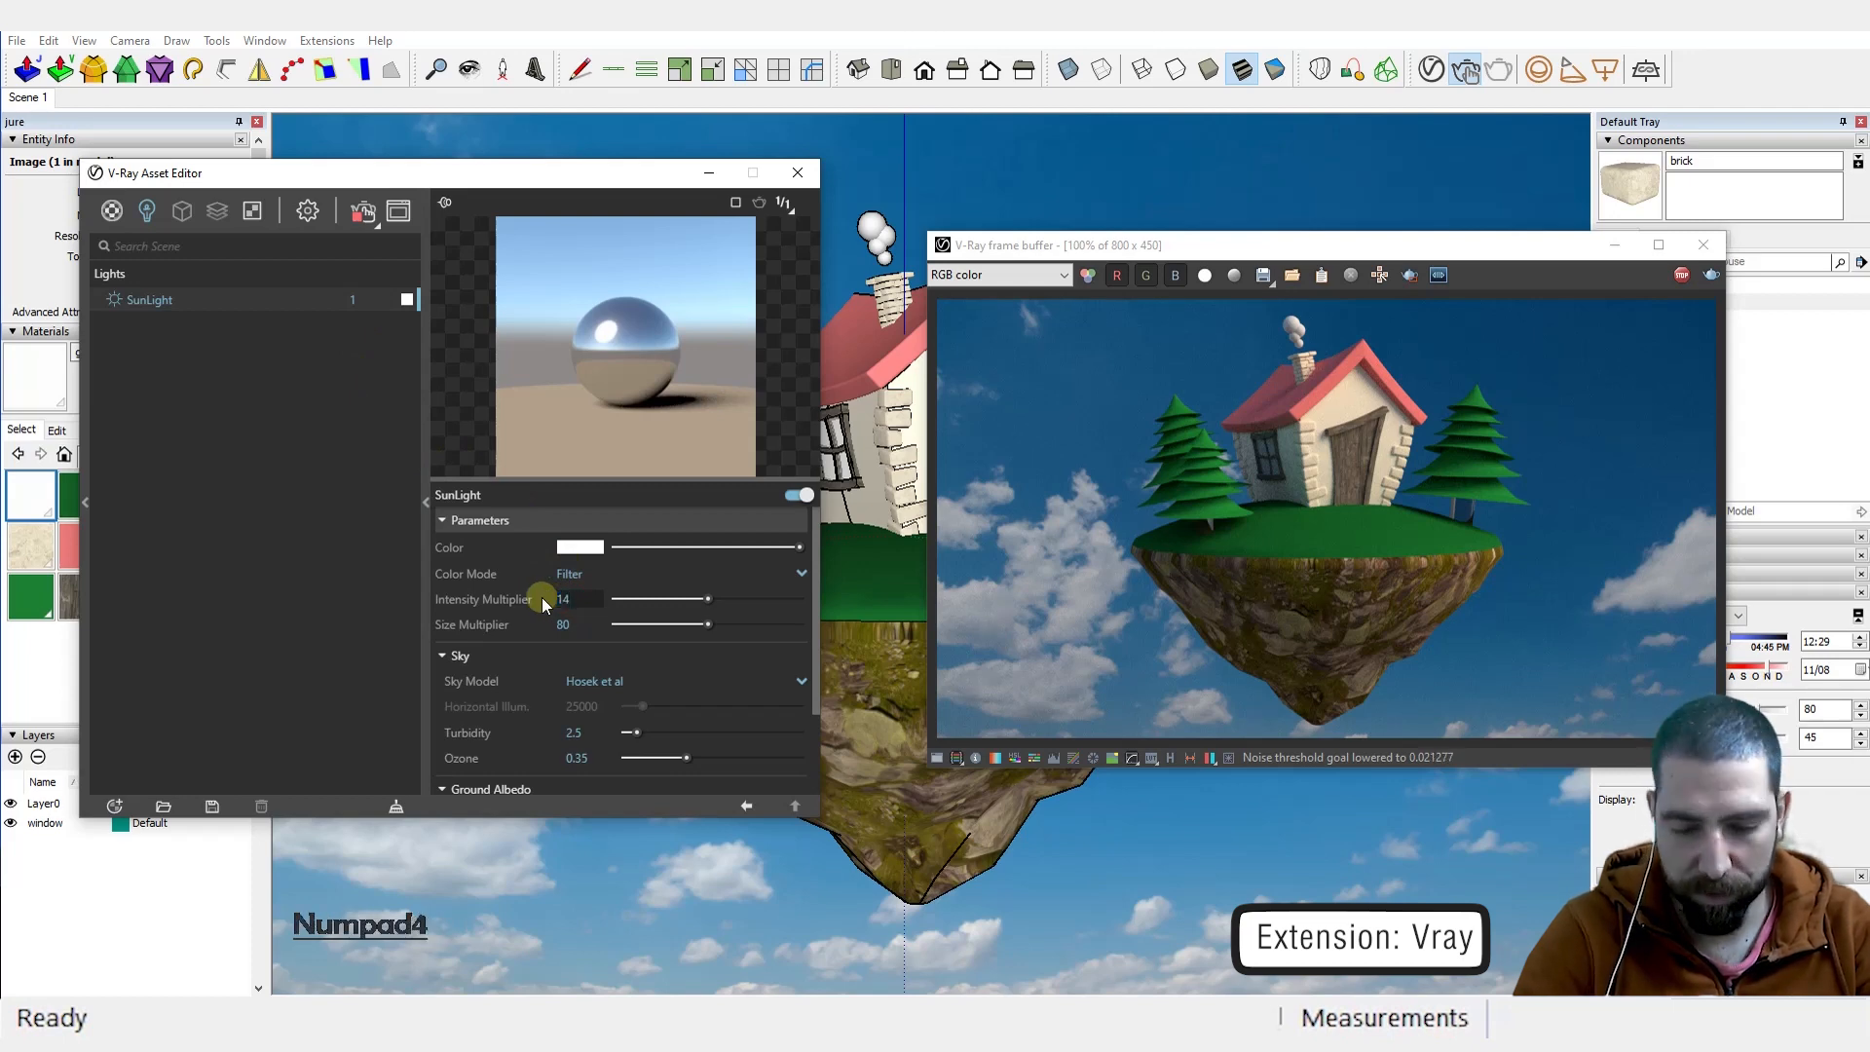
key(BackSpace)
key(Return)
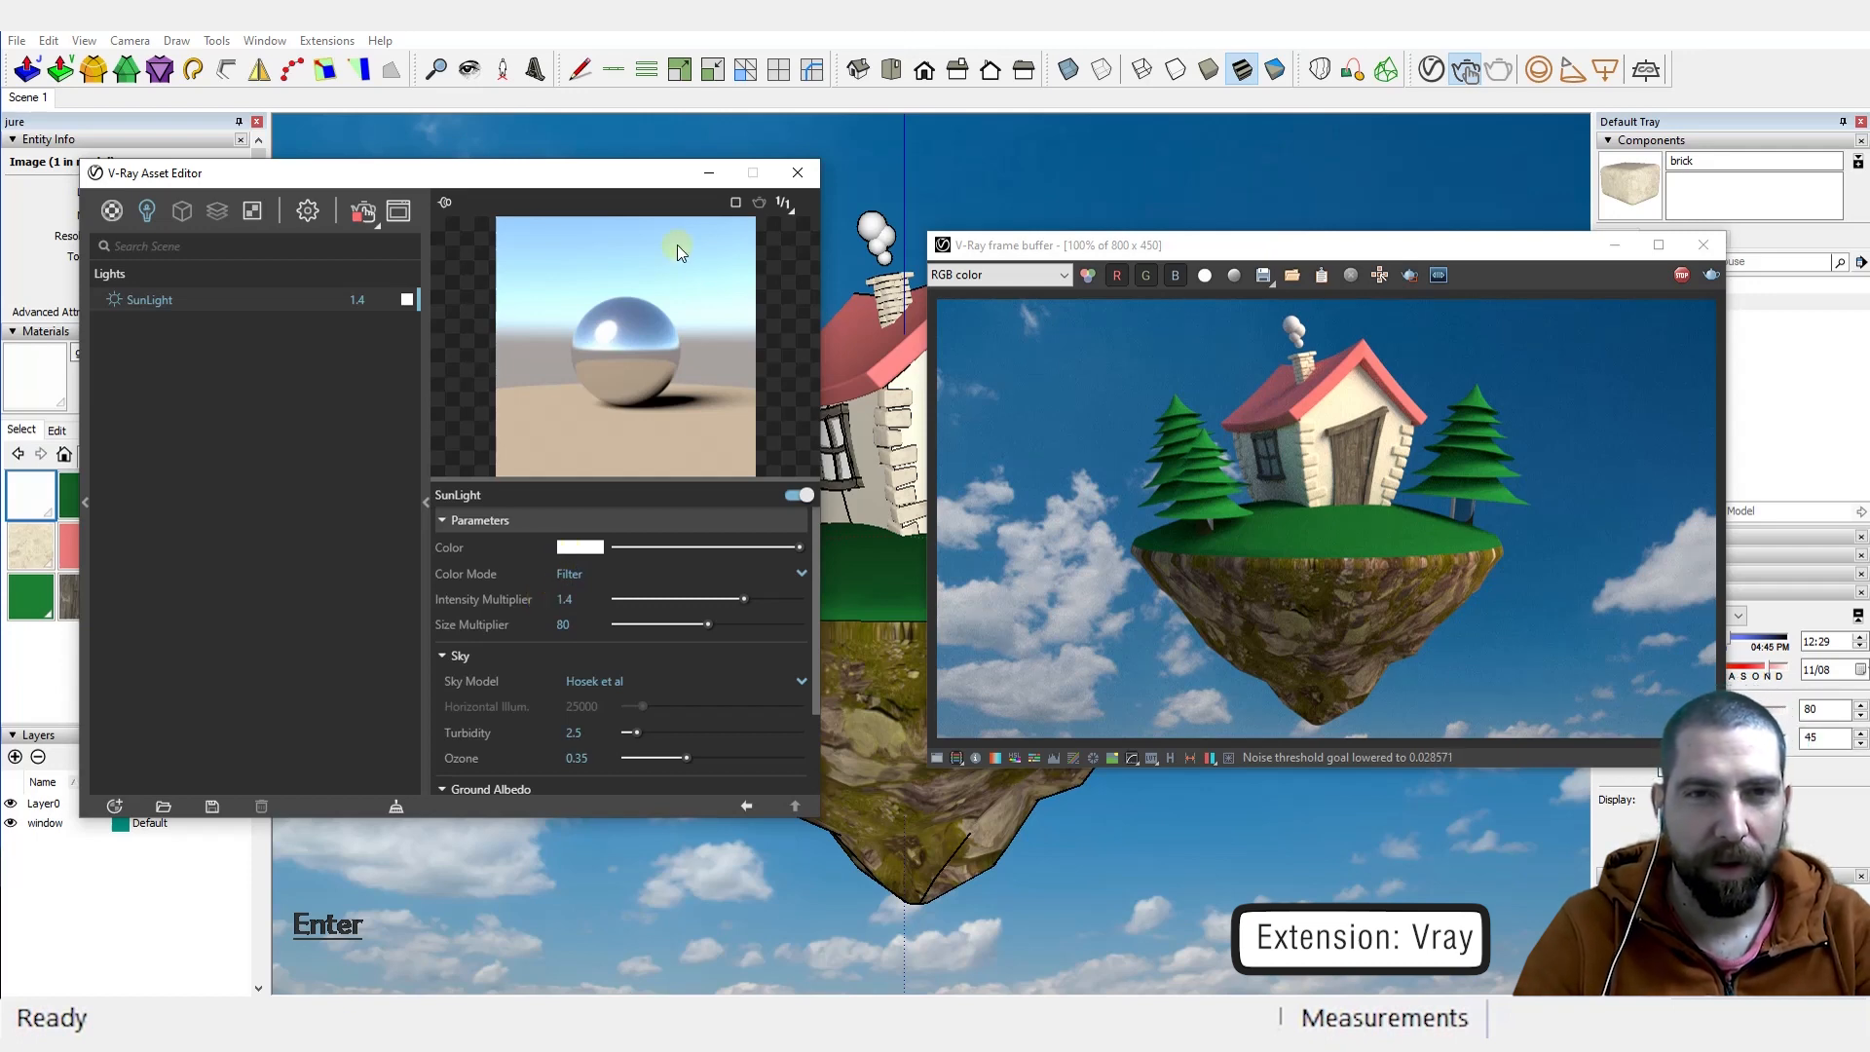
Step: Close and reopen the V-Ray Asset Editor, and place it beside the render window
click(797, 176)
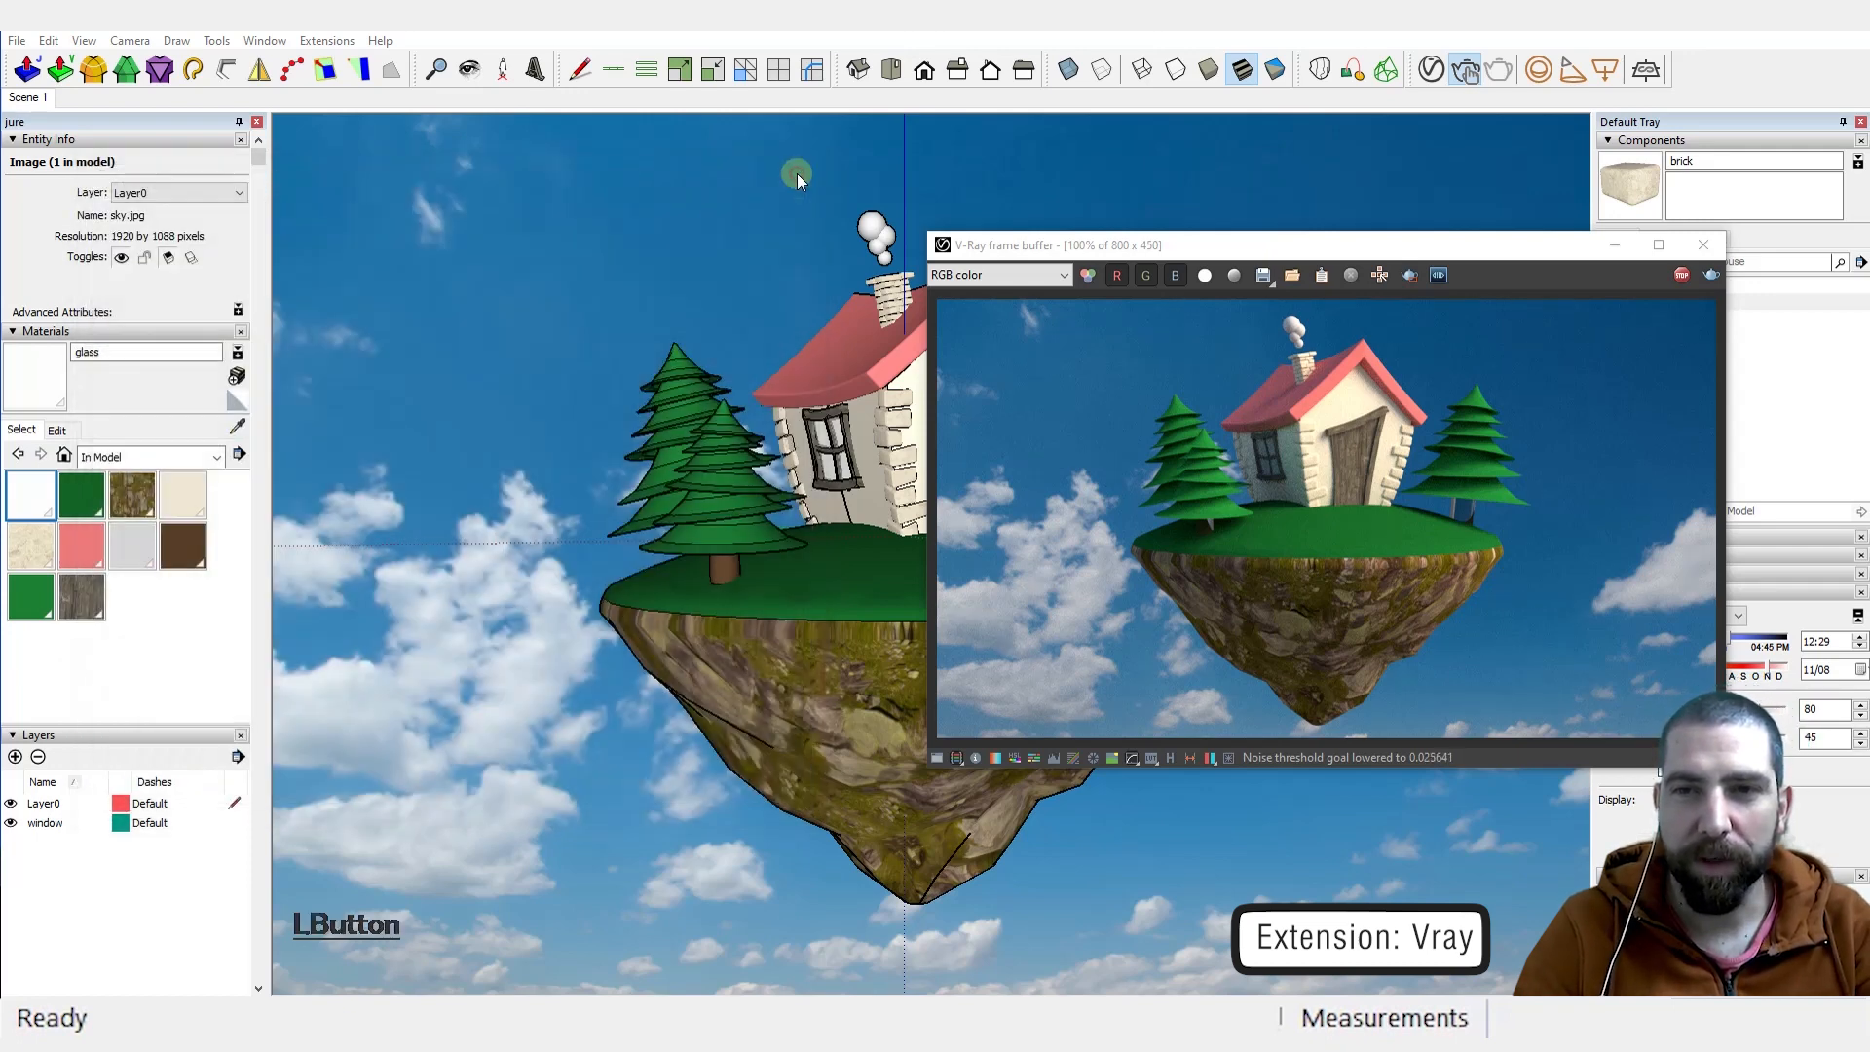
click(1430, 69)
drag(508, 174, 578, 178)
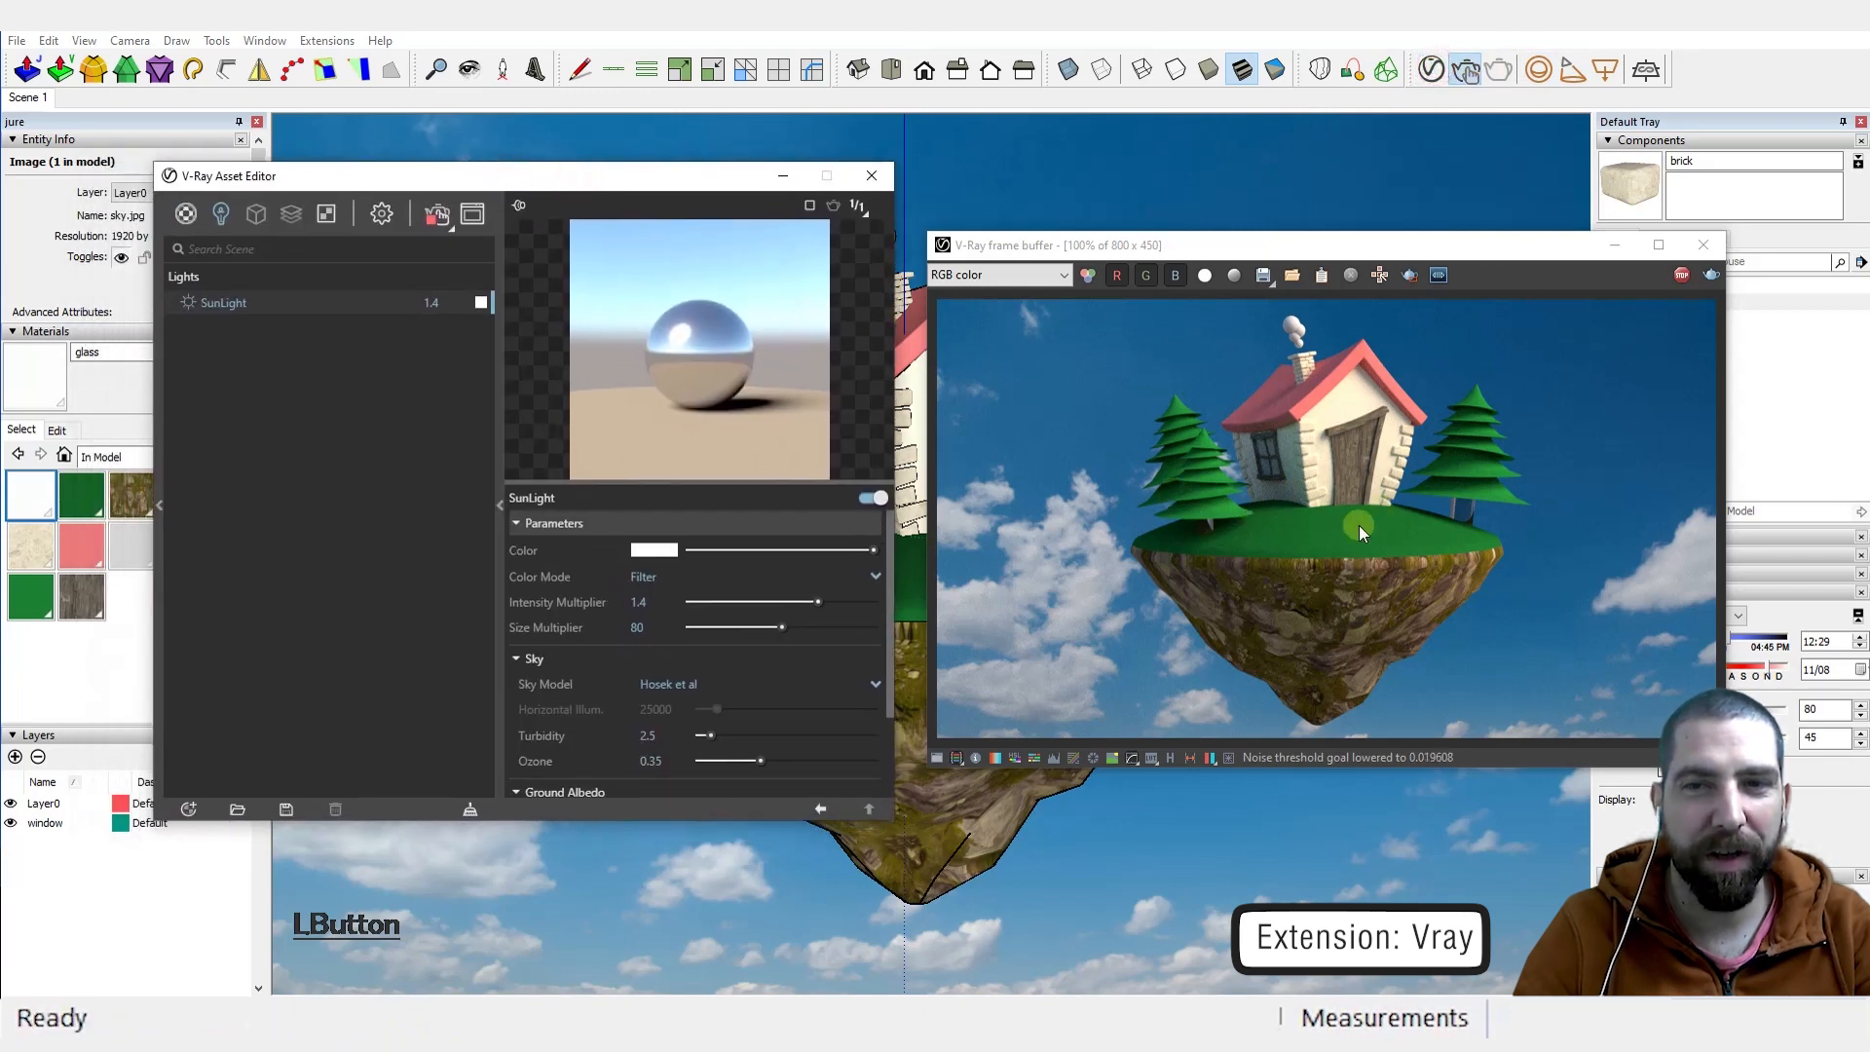
Step: Give the grass material a light grey Reflection Color and a Reflection Glossiness of 0.3
click(186, 213)
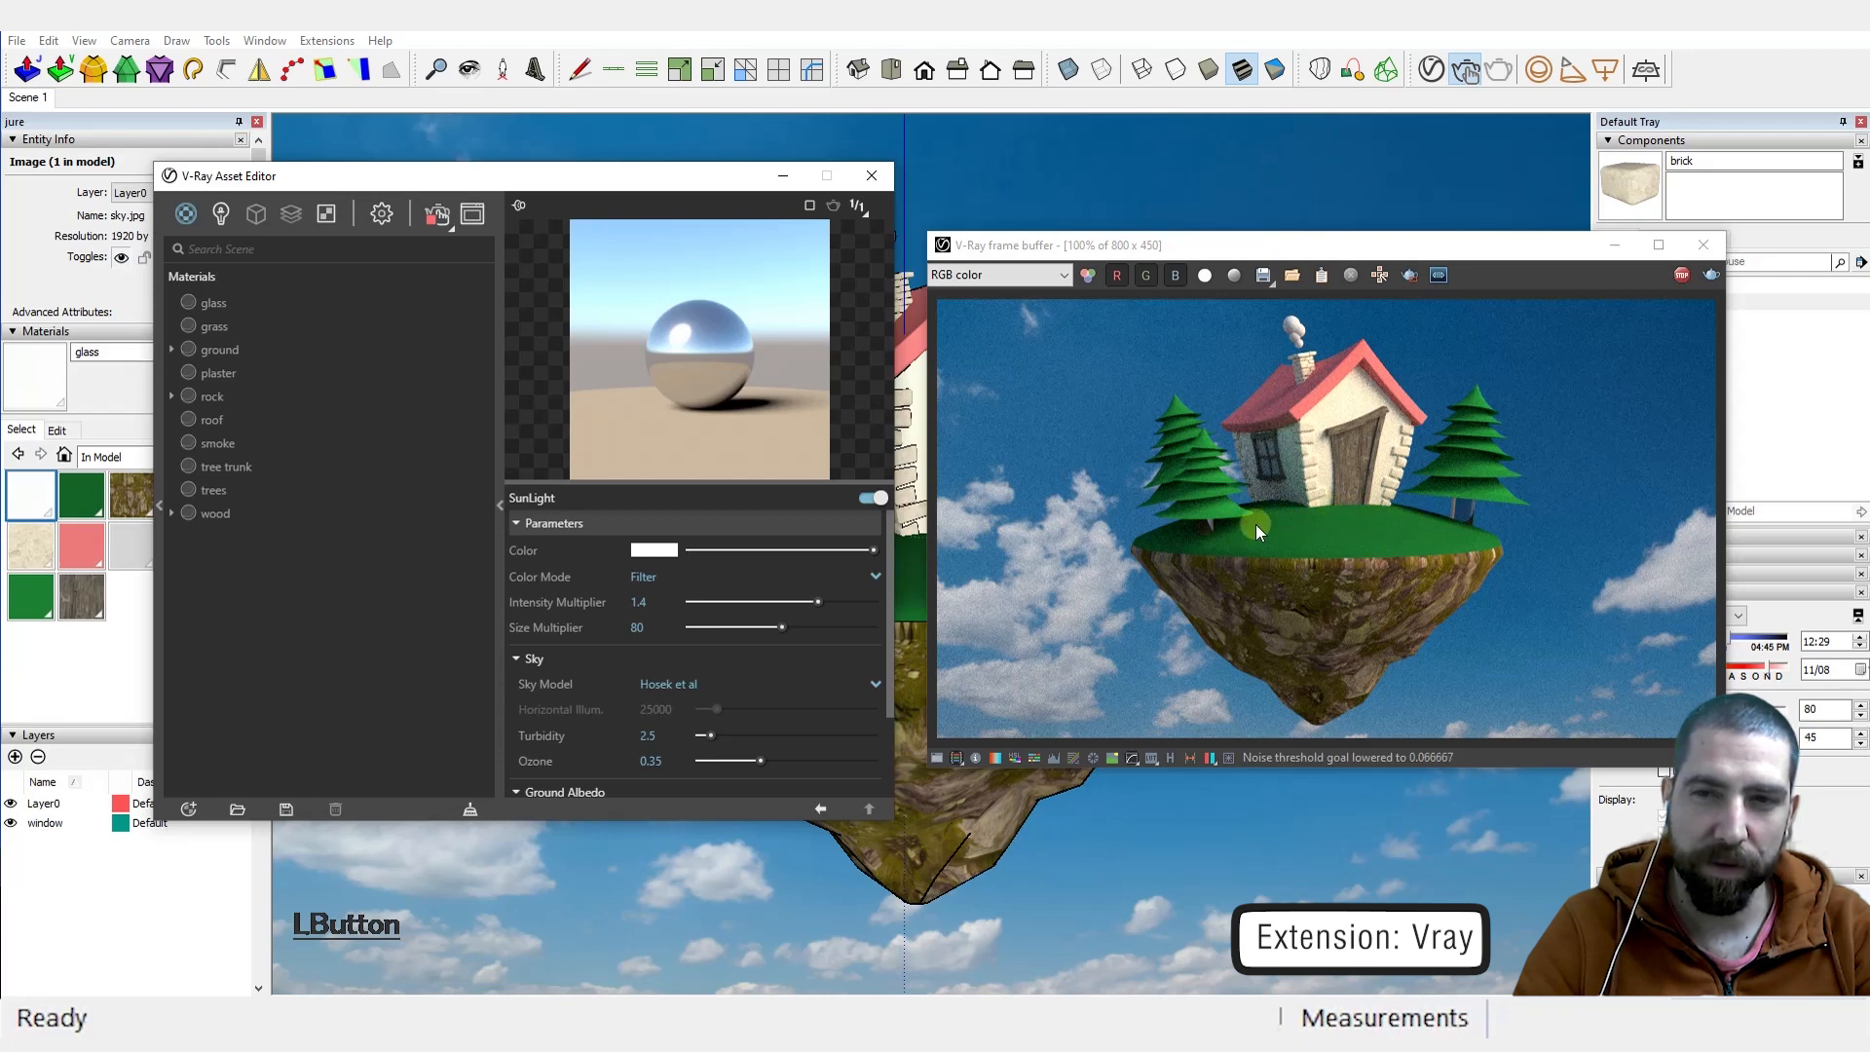
click(218, 328)
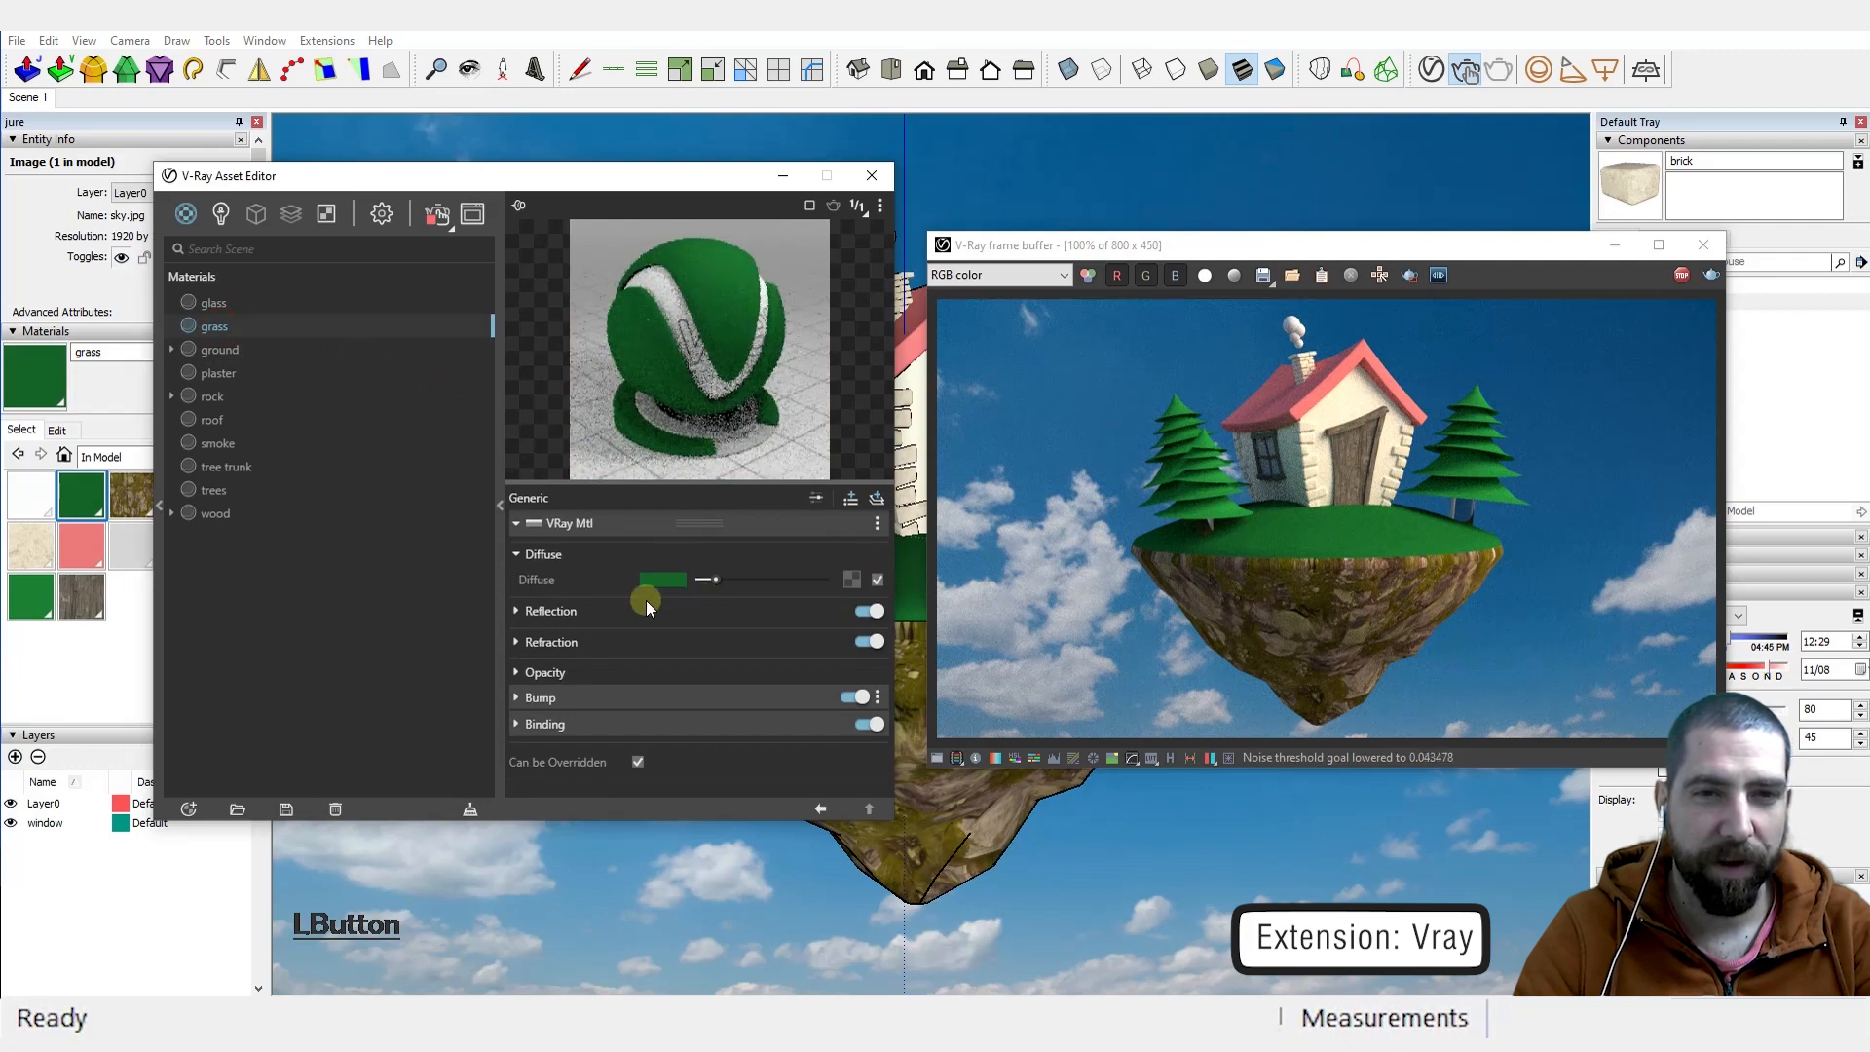
click(518, 611)
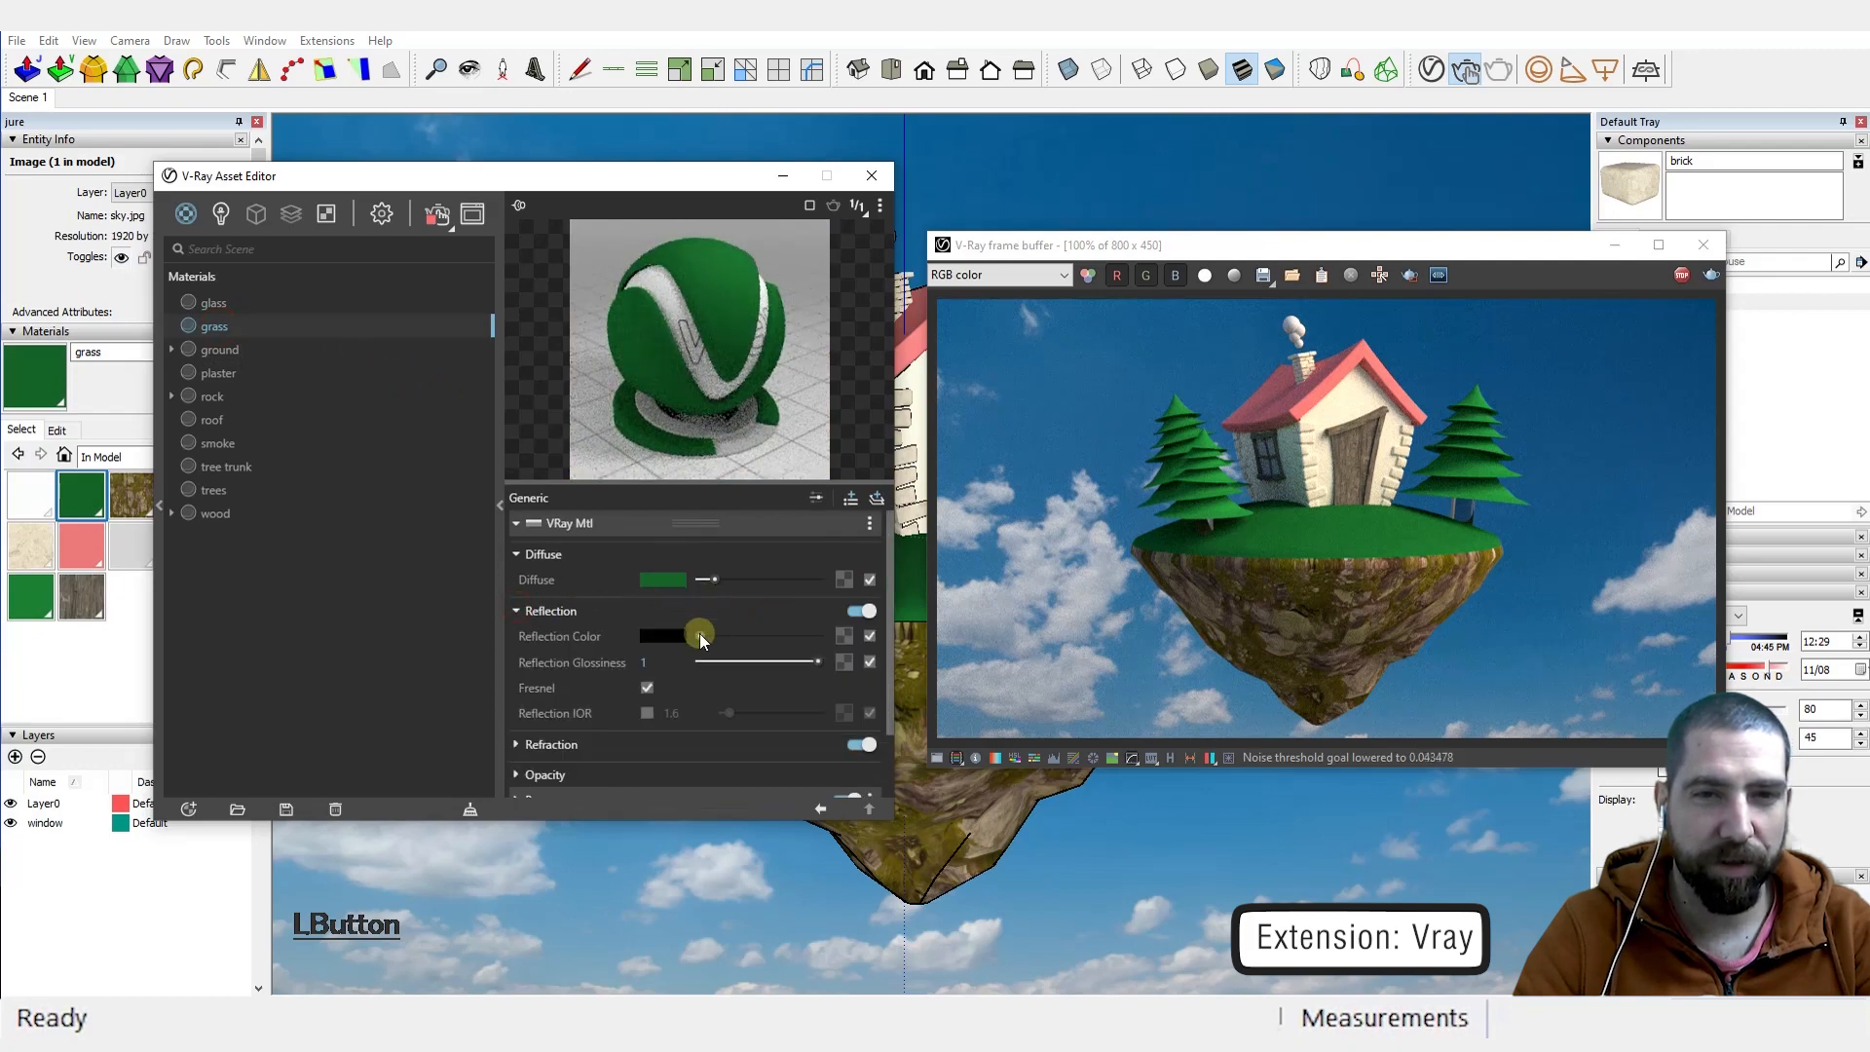
drag(699, 635, 835, 663)
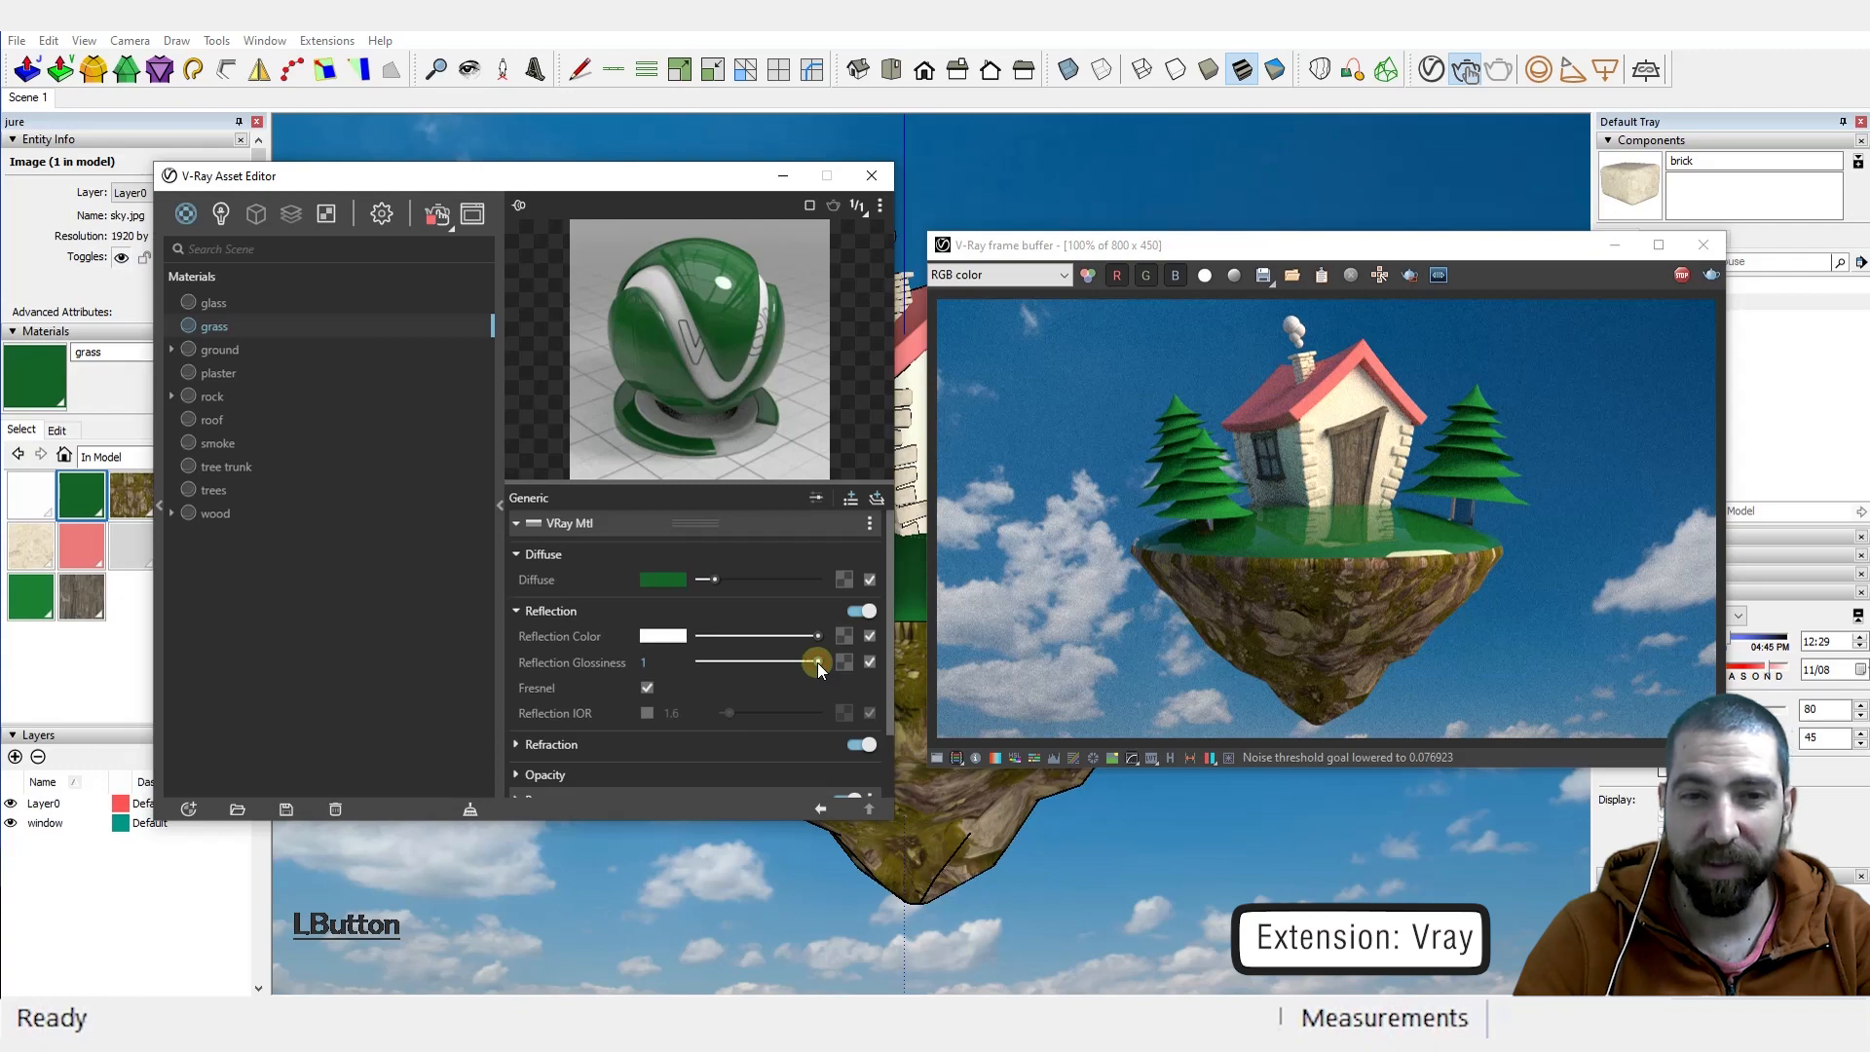
drag(818, 663, 735, 662)
click(1073, 610)
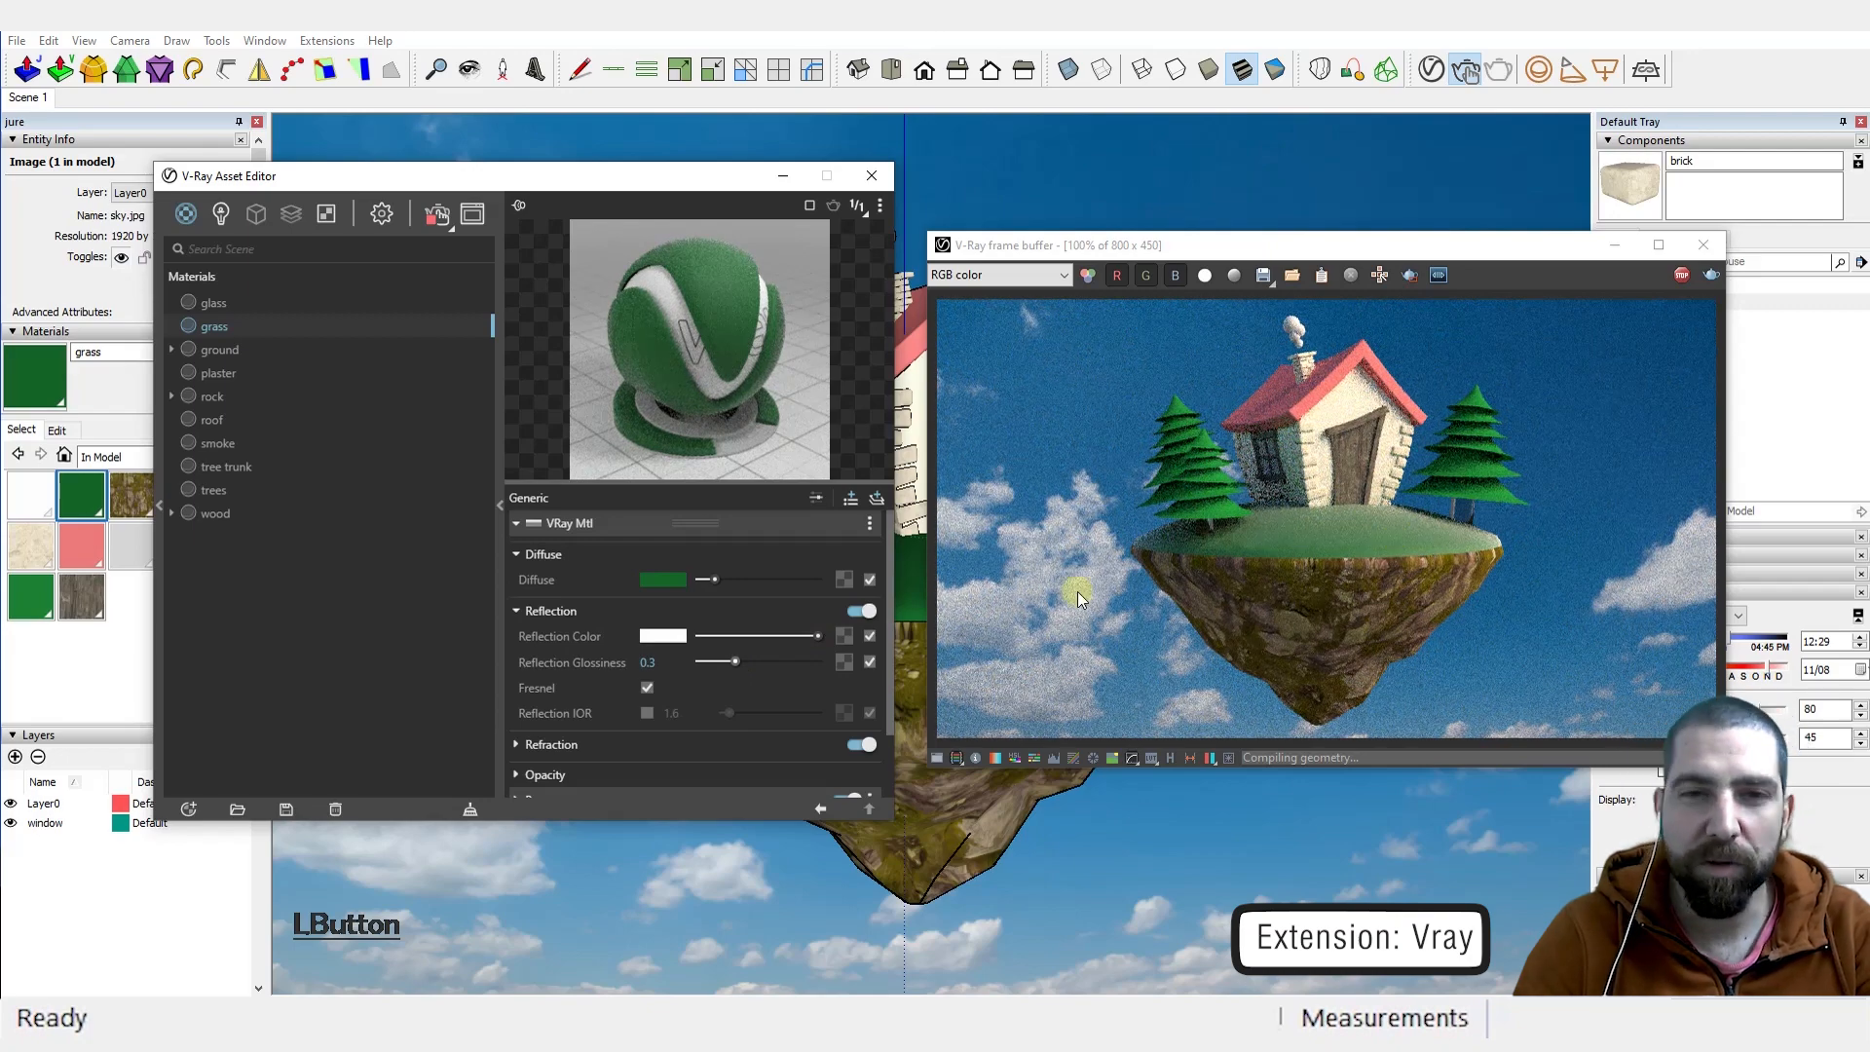
drag(855, 640, 773, 629)
click(1071, 524)
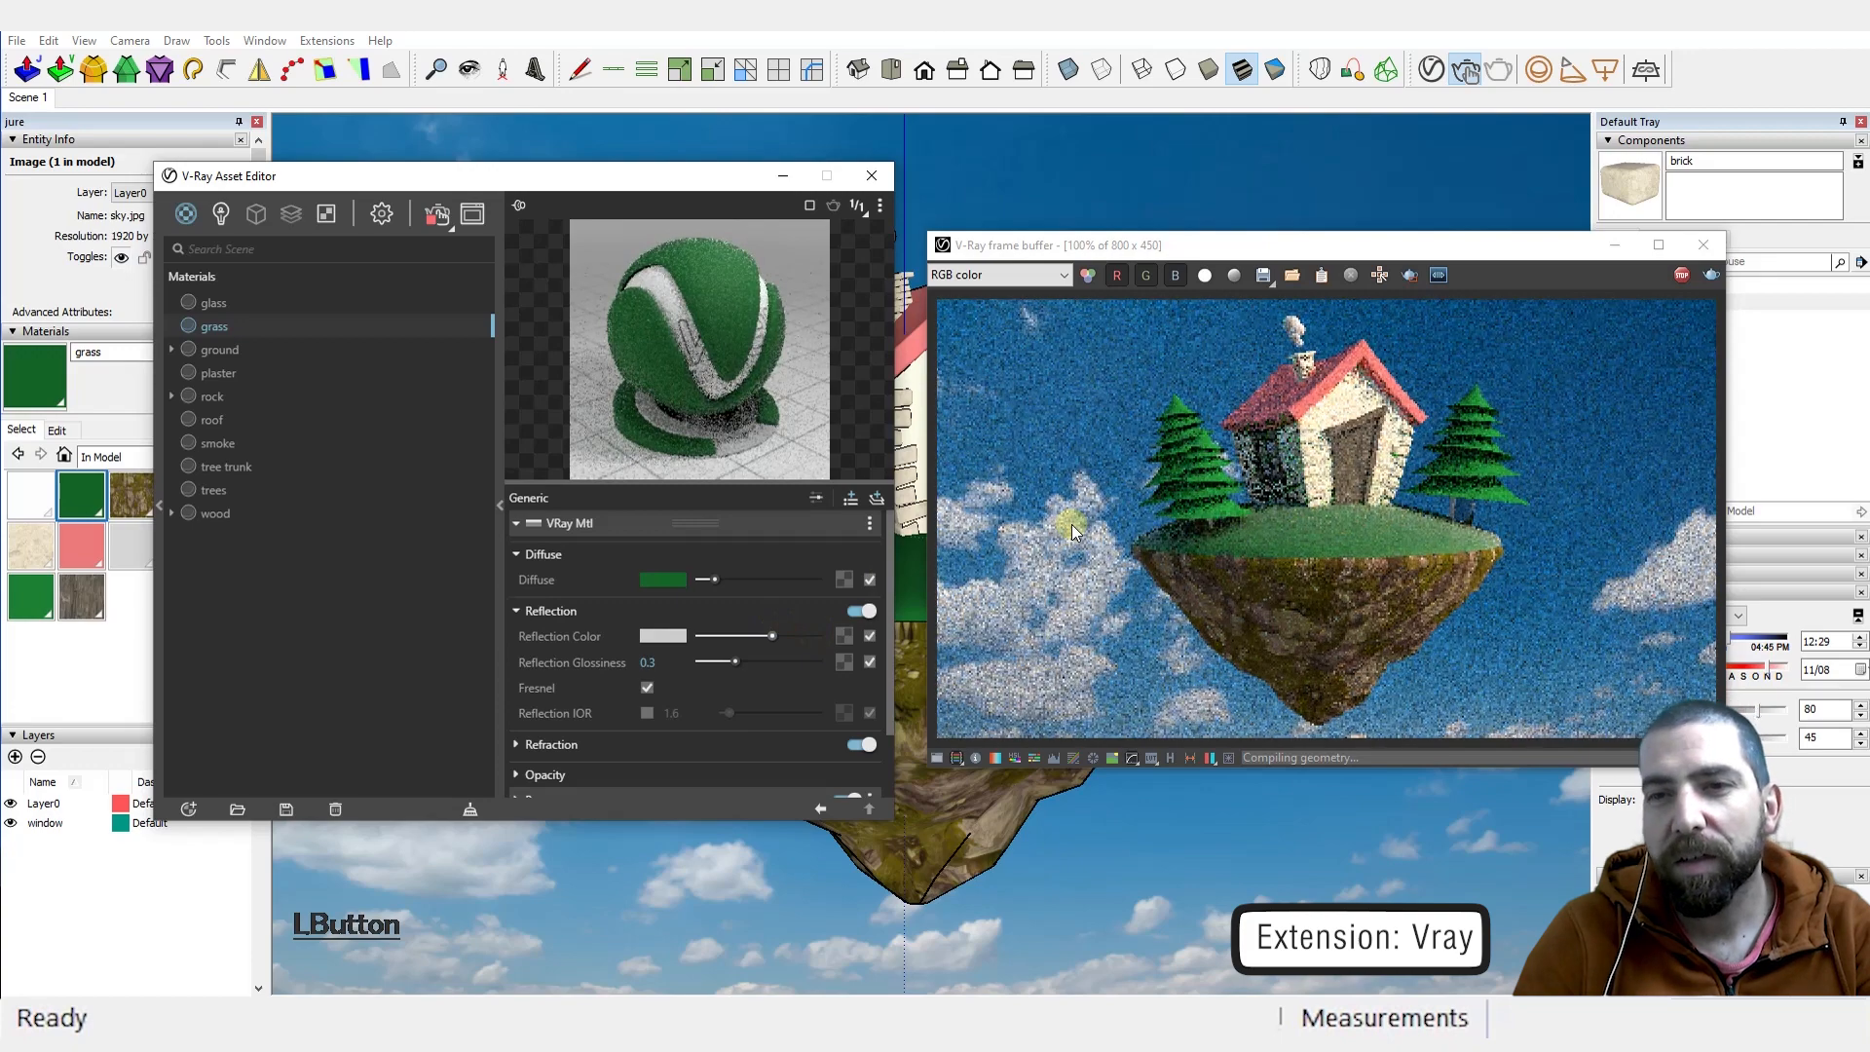
Step: Compare the grass material with its reflection switched off and on again, and shift the render window aside
click(865, 611)
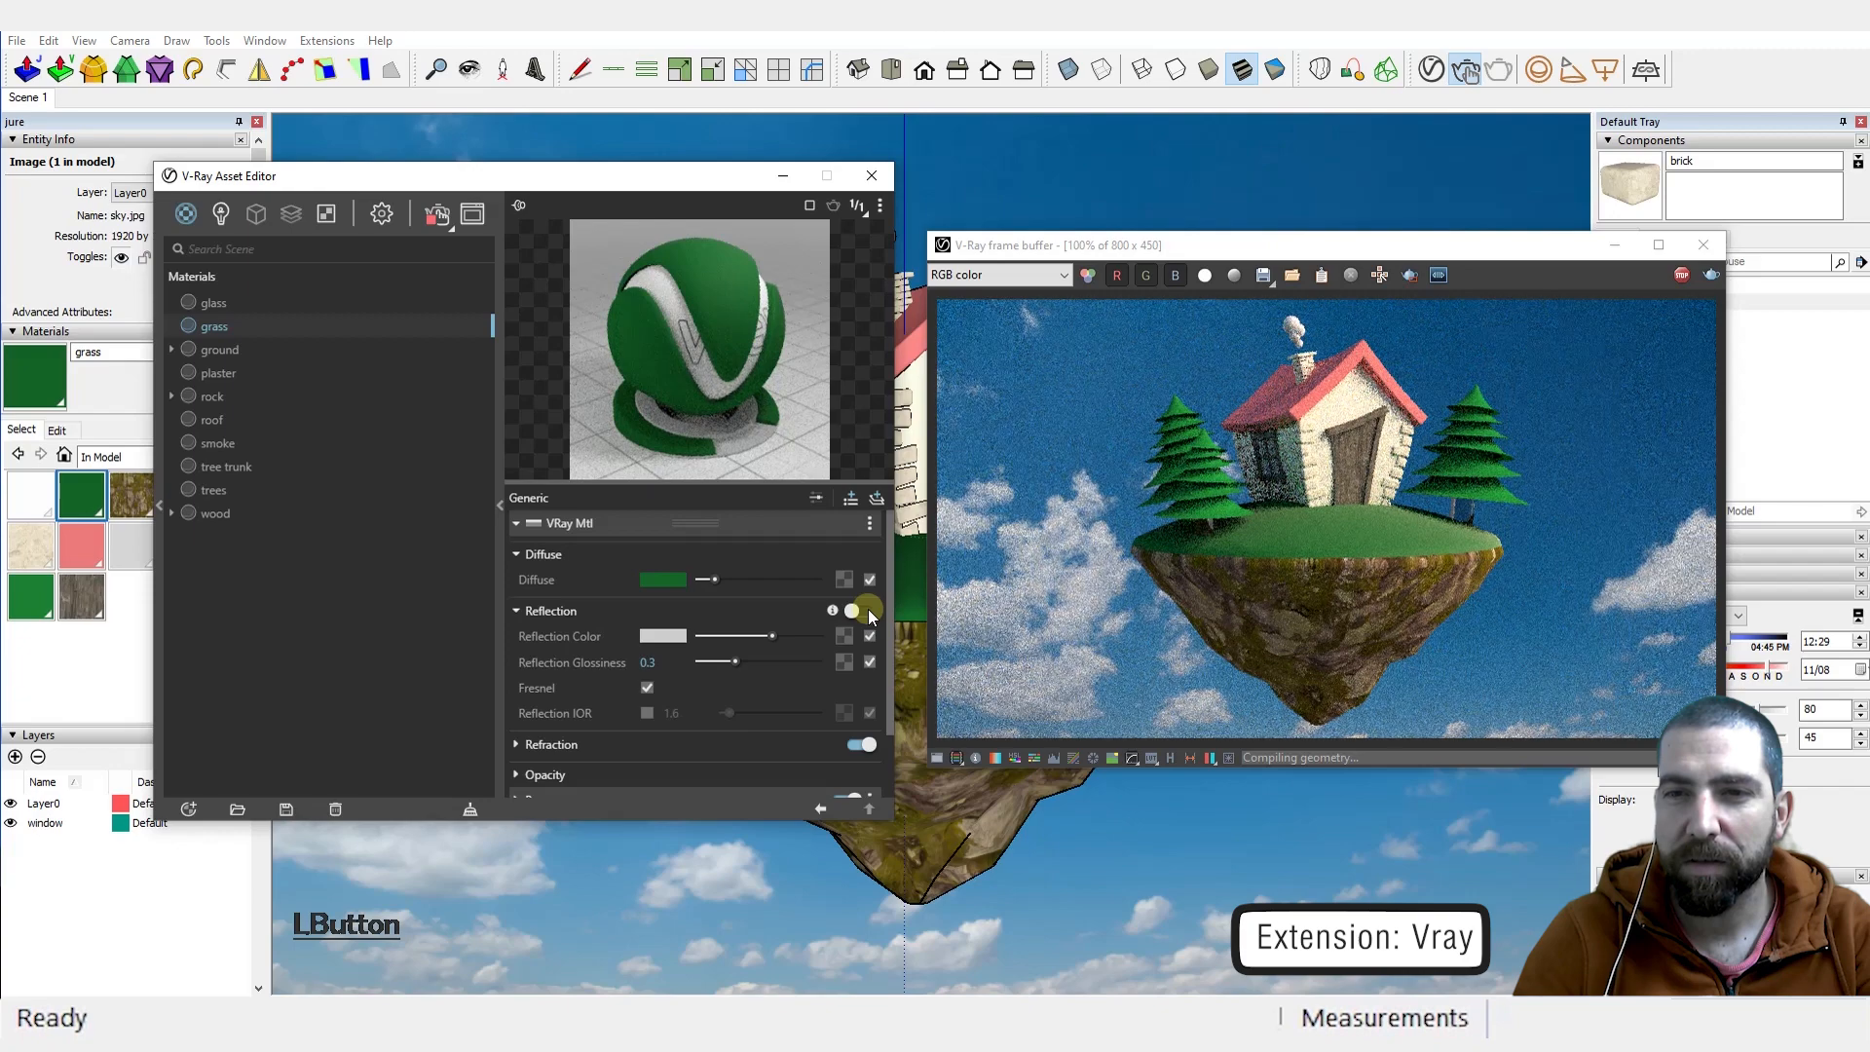
click(867, 611)
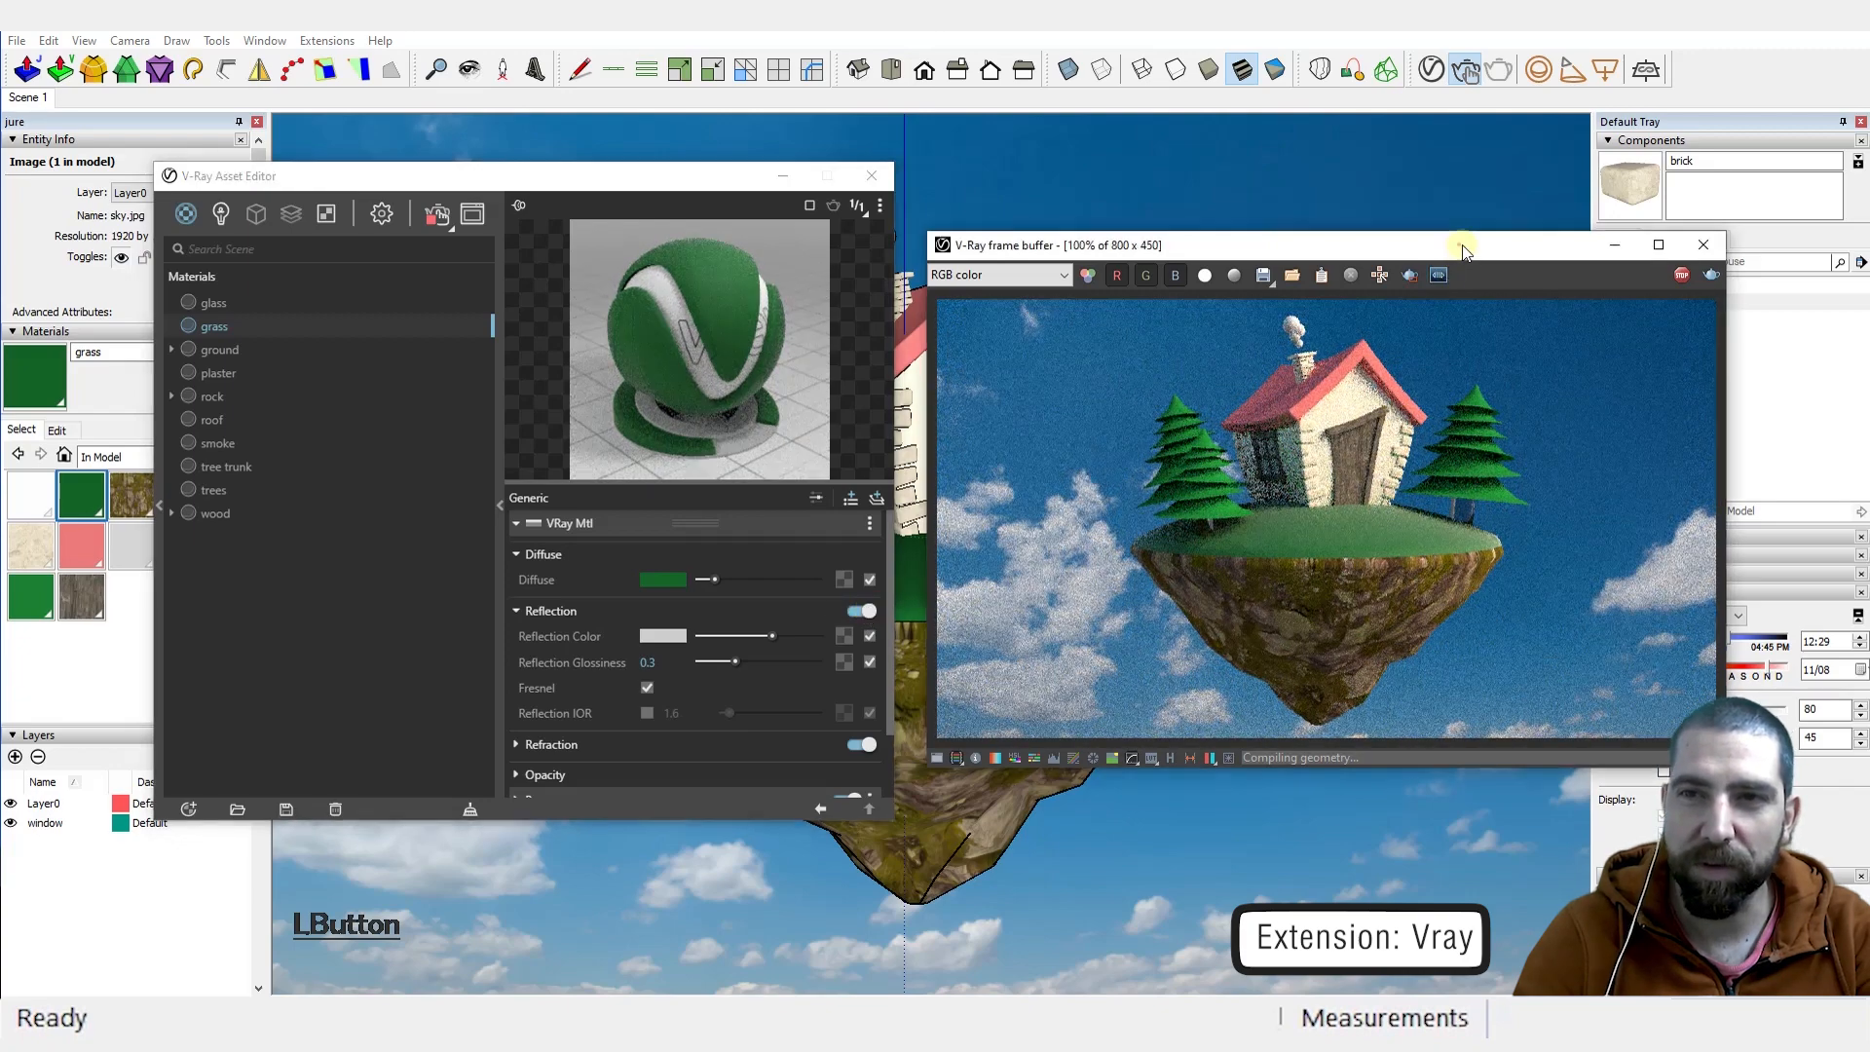
drag(1459, 244, 1509, 238)
Step: Set both the Reflection Color and the Refraction Color of the glass material to white
click(209, 303)
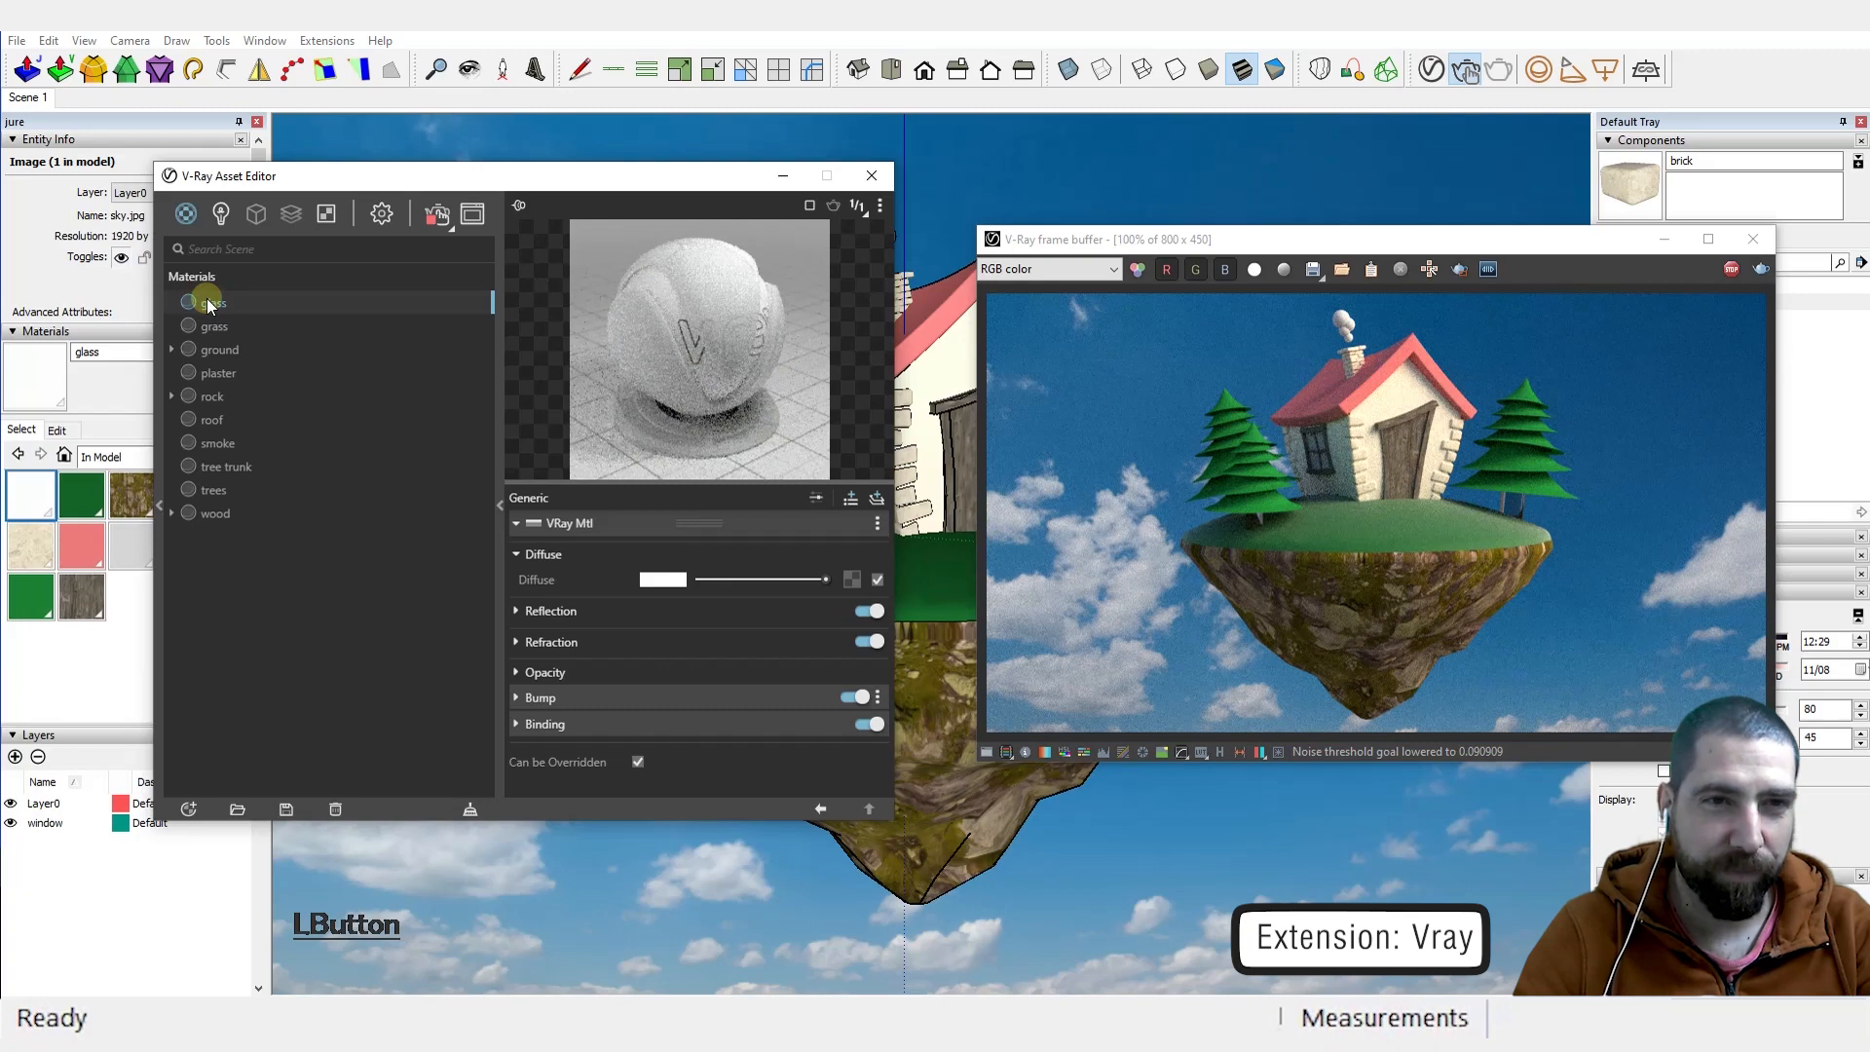
click(527, 611)
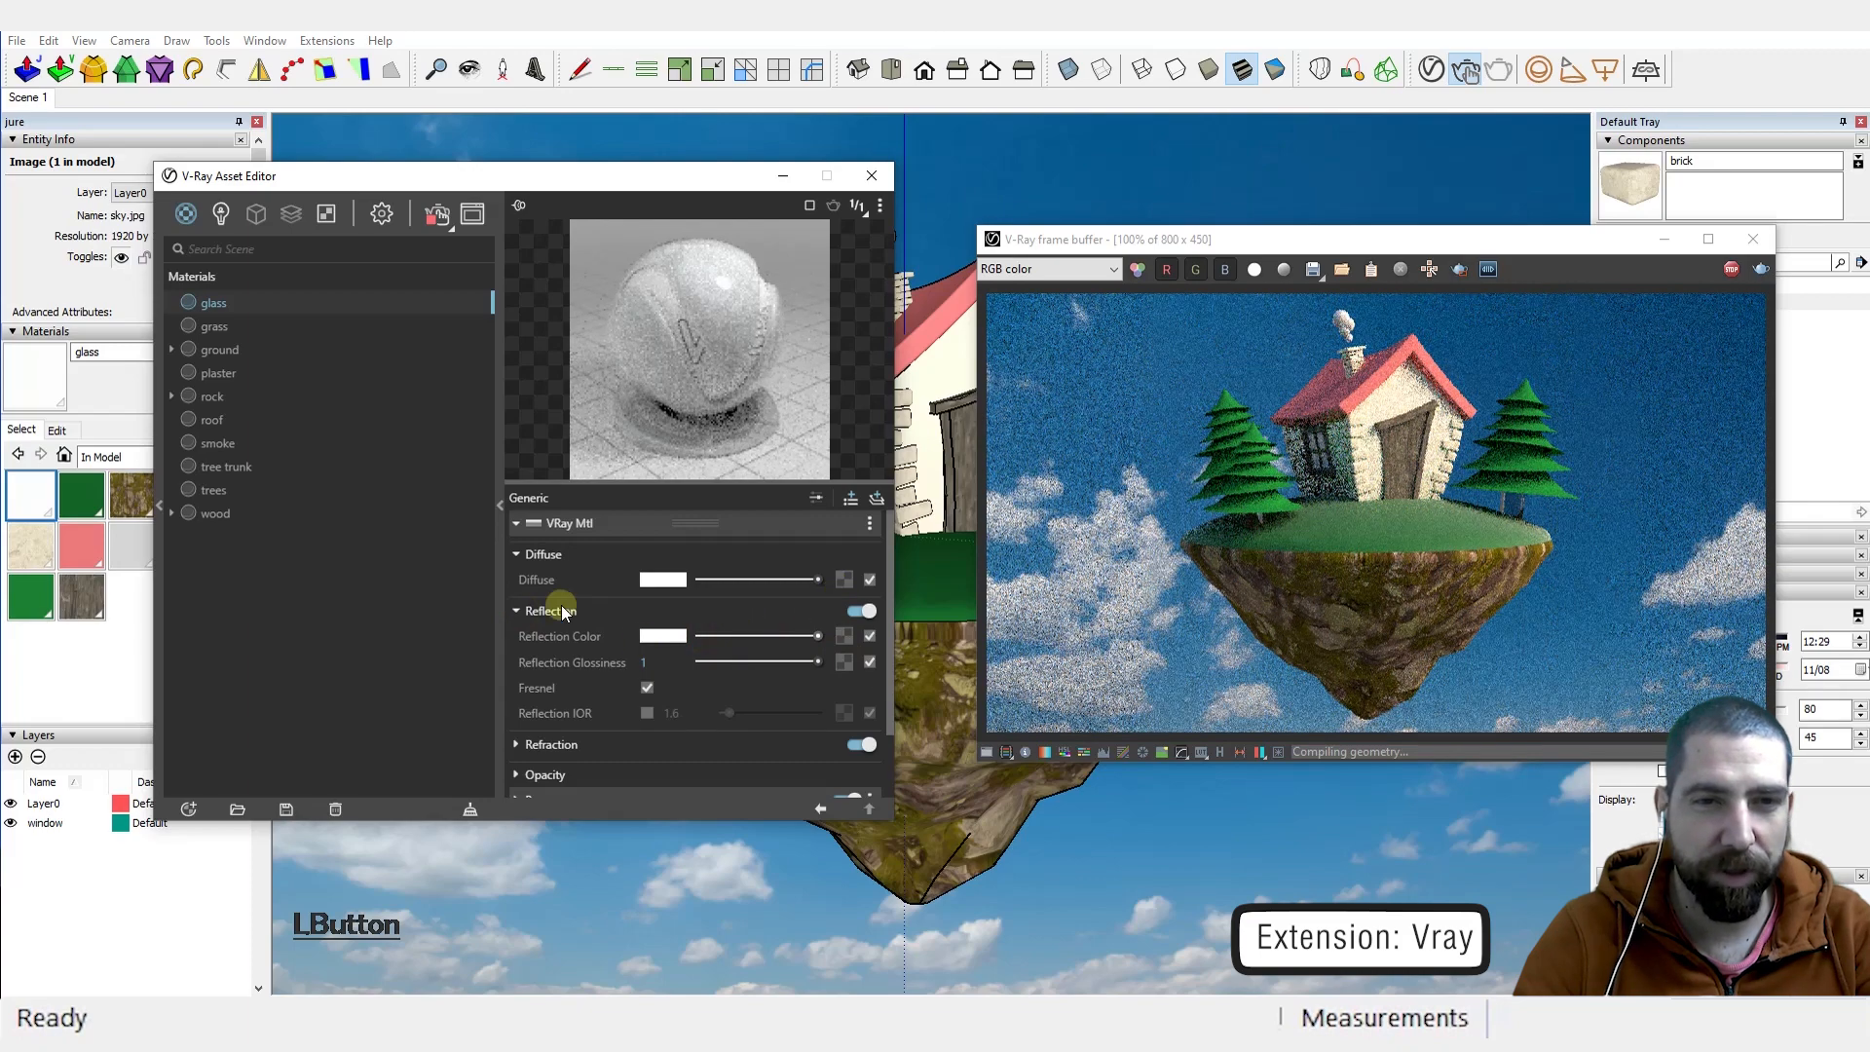
click(516, 612)
click(518, 643)
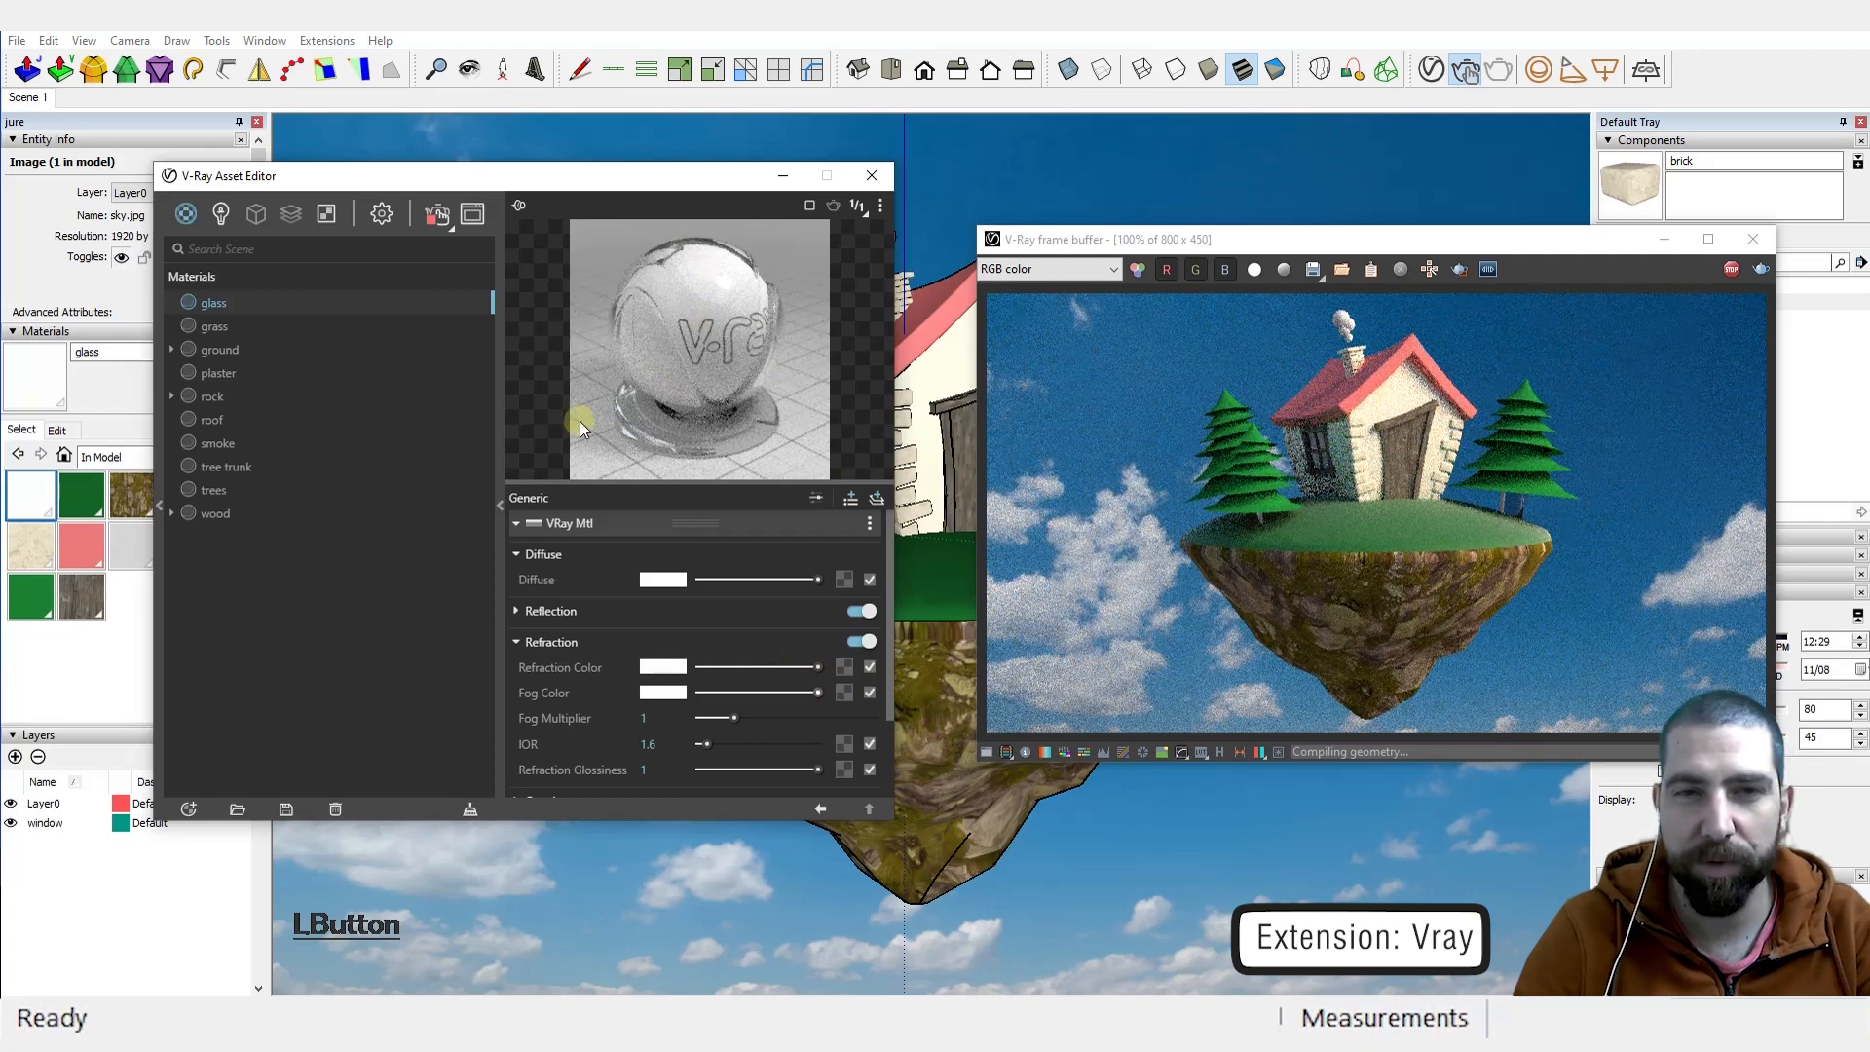
Step: Give the ground material a white Reflection Color and a Reflection Glossiness of 0.5
click(237, 349)
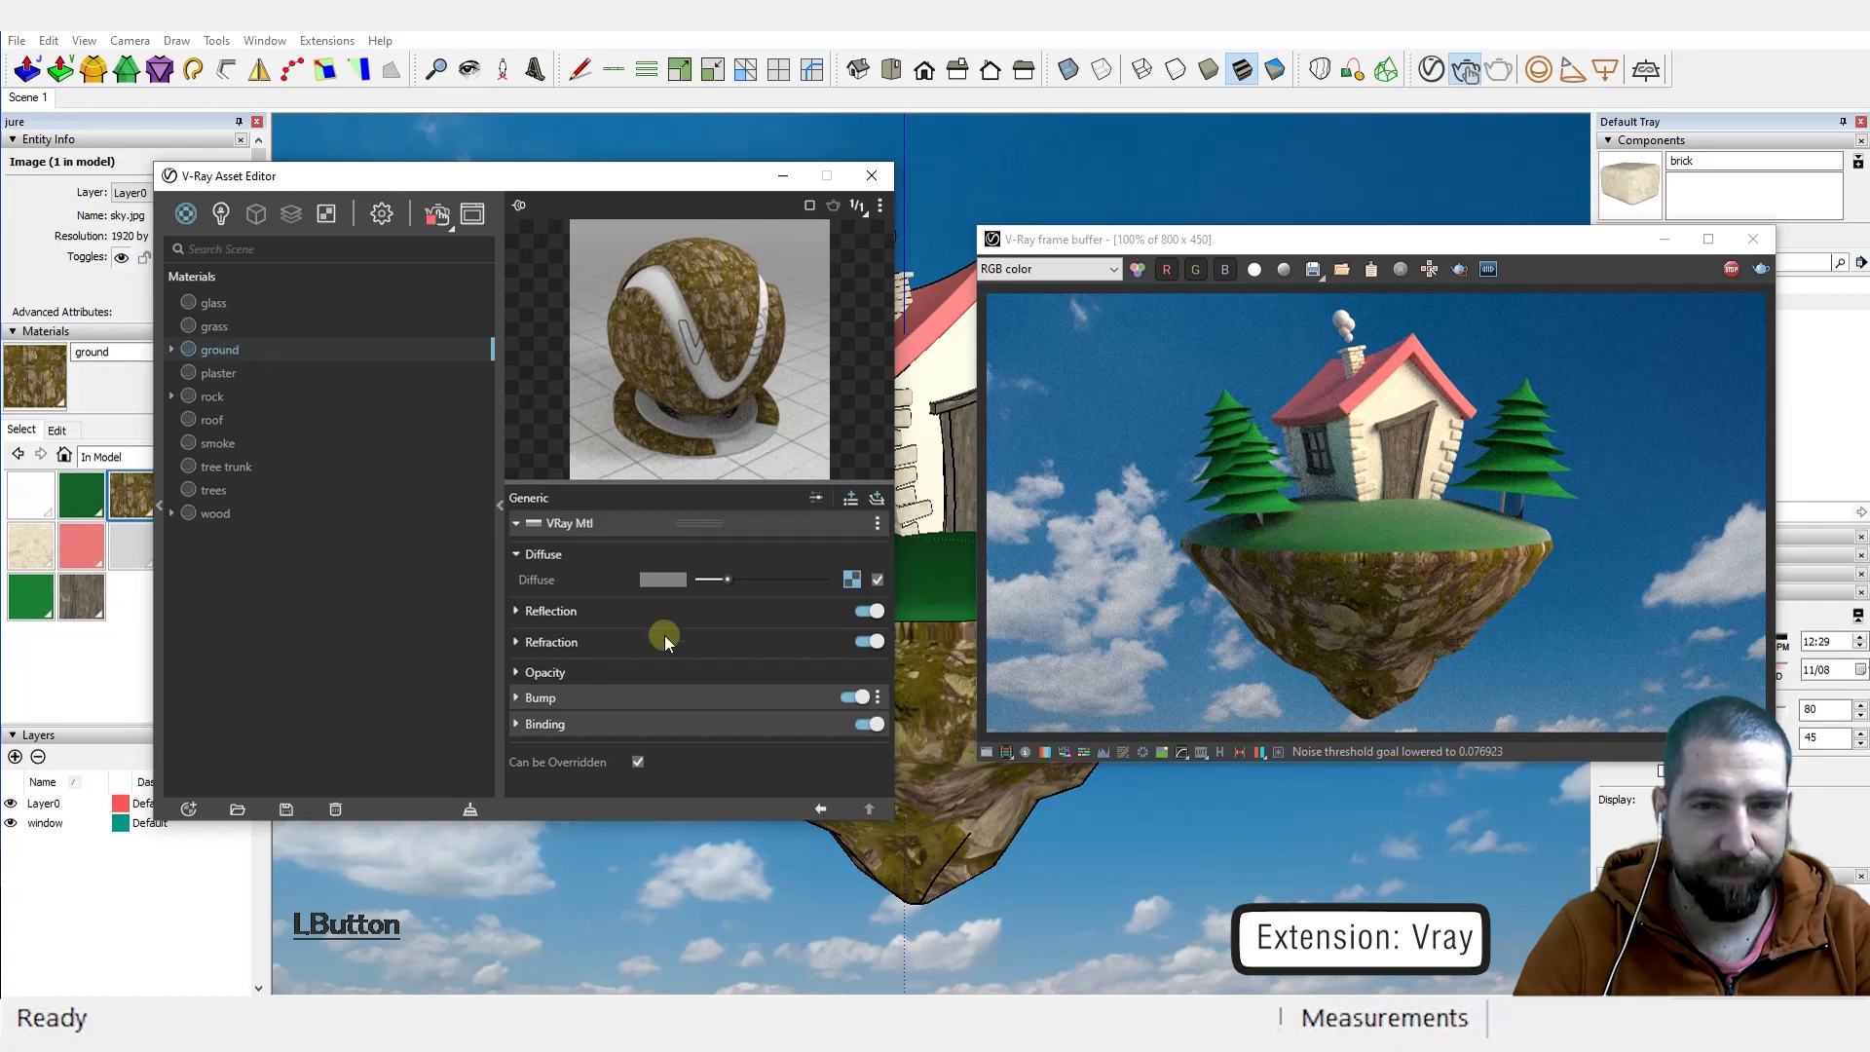
click(541, 610)
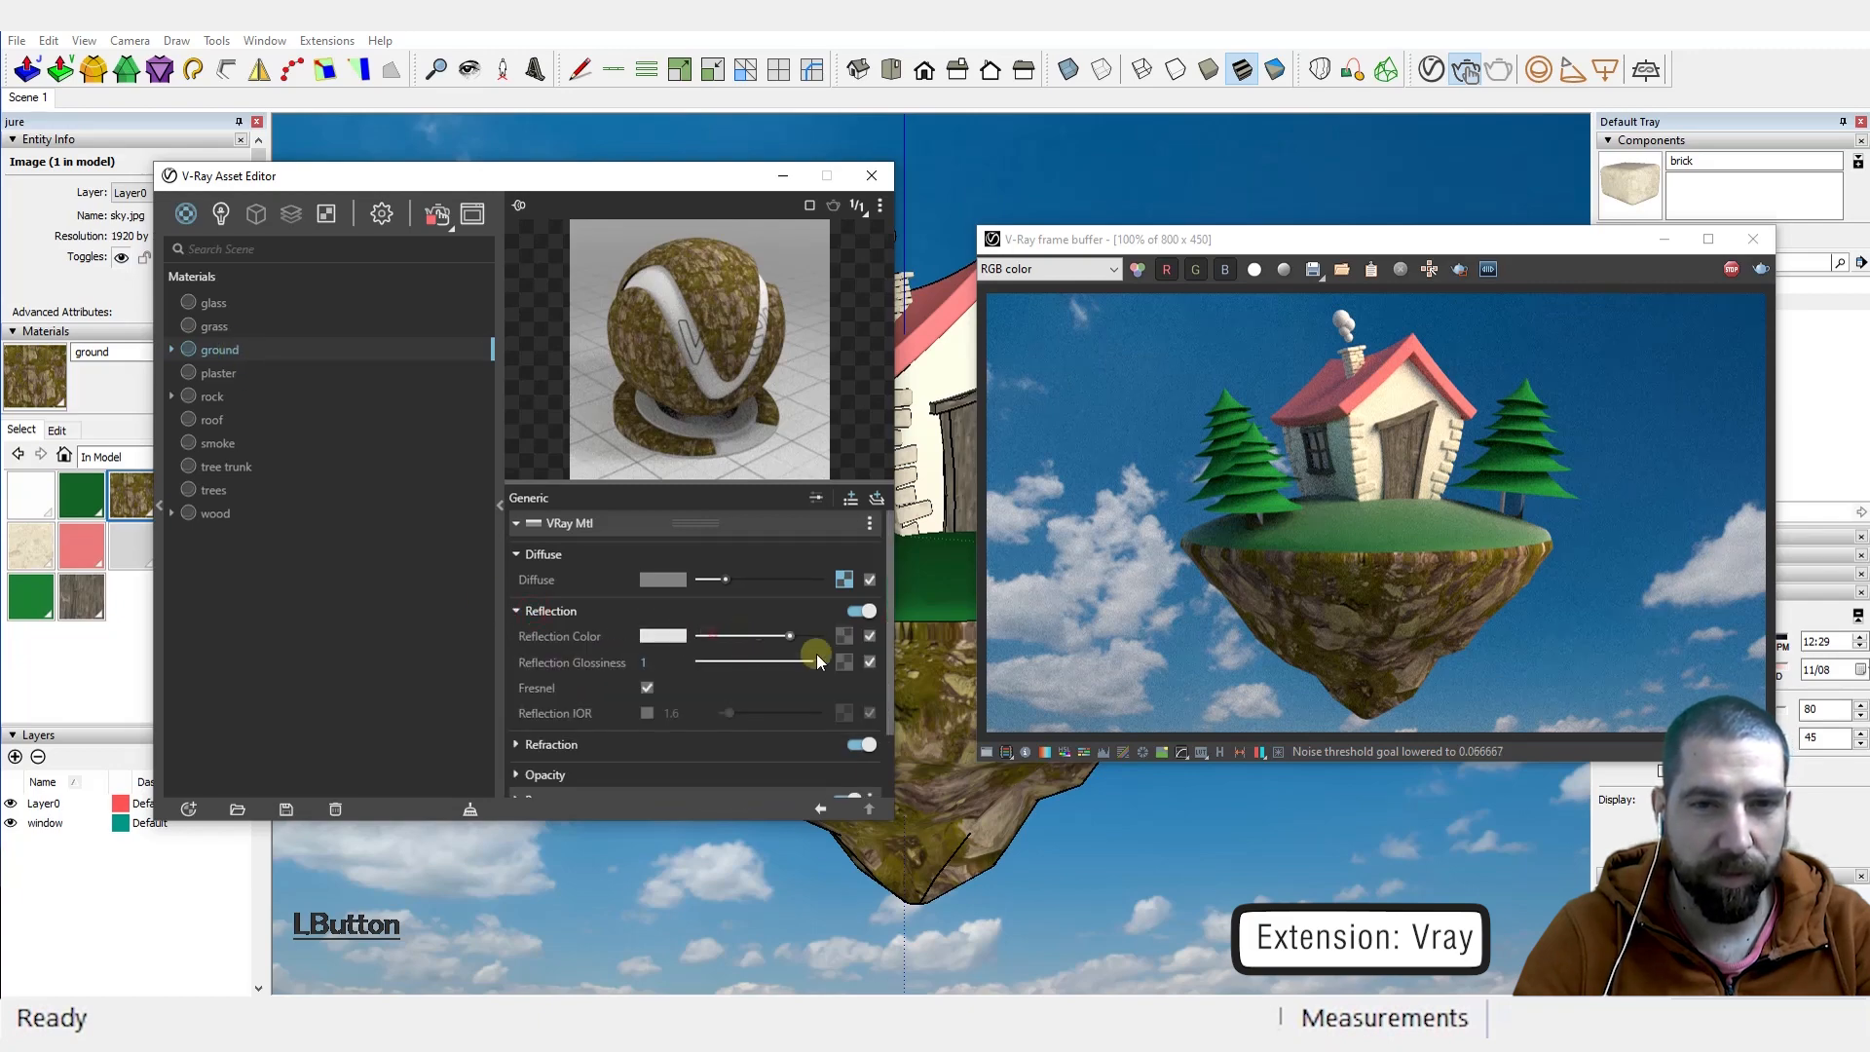
drag(779, 662, 760, 665)
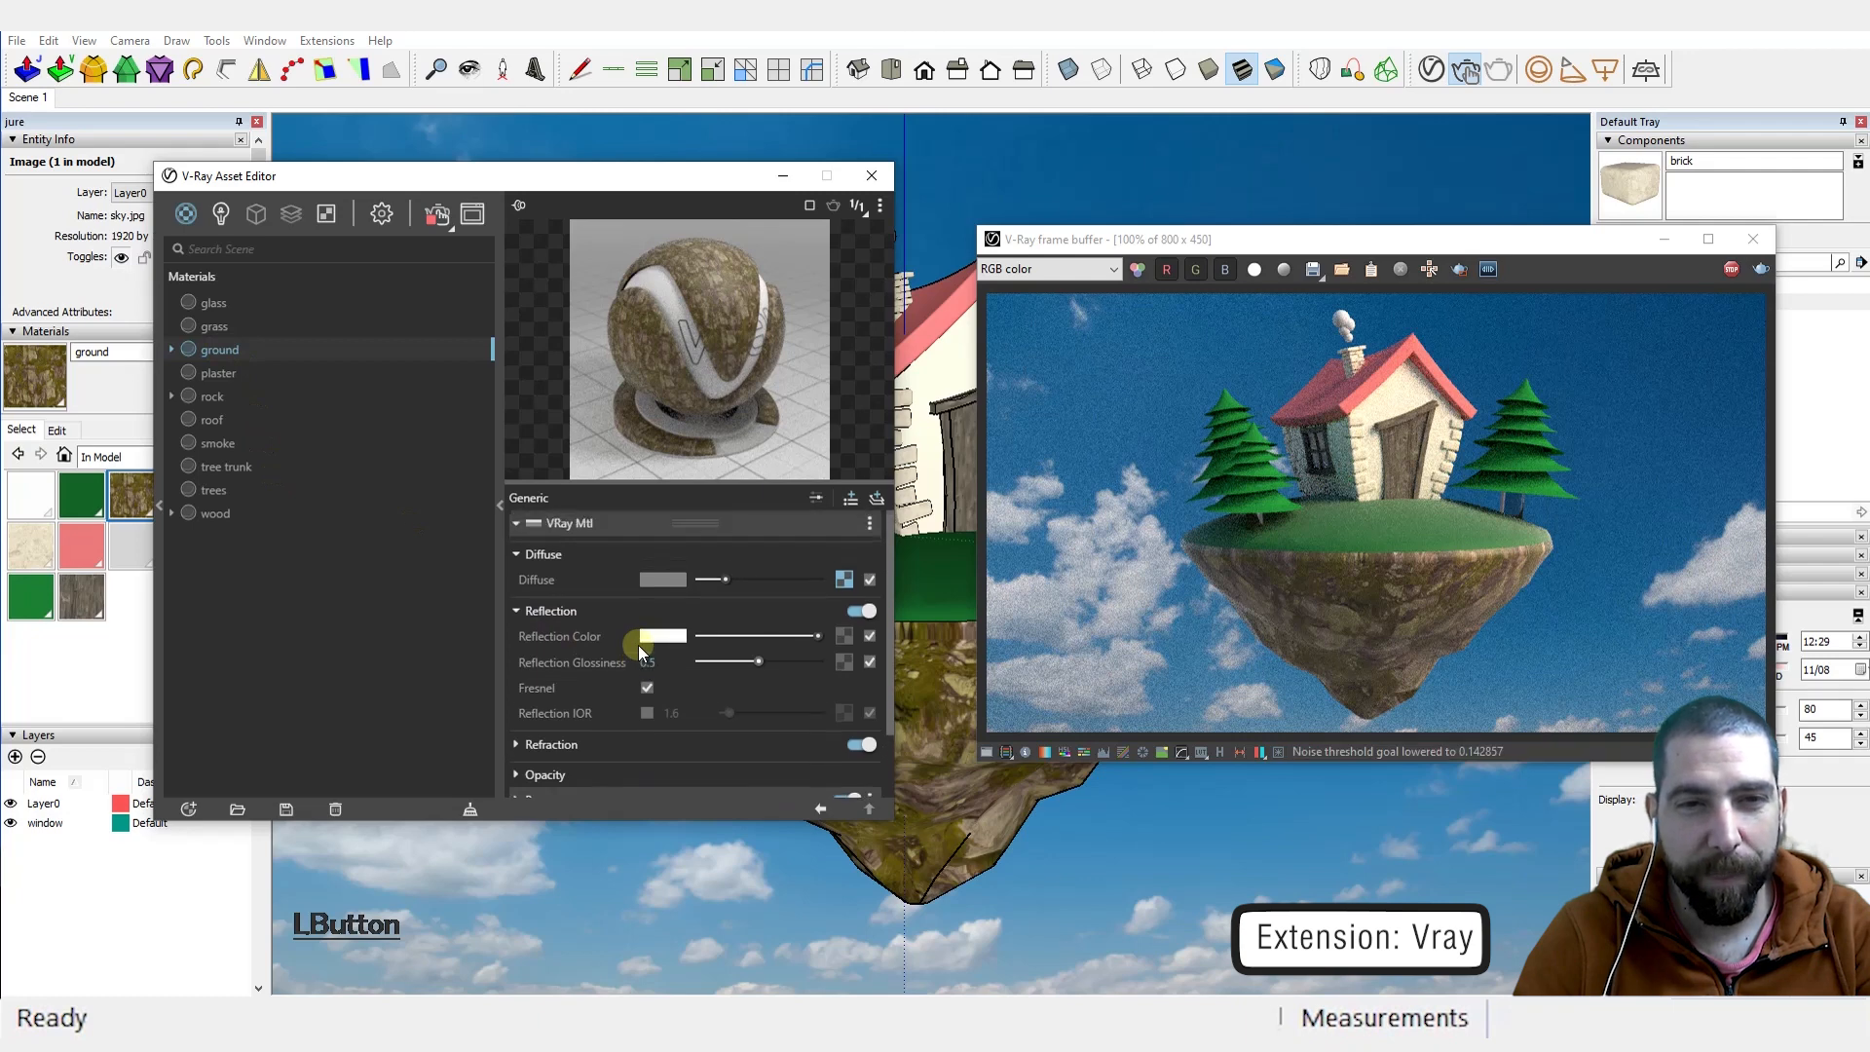
Step: Load aerial_rocks_02_nor_1k.jpg as a bitmap for the ground material's bump and set its mode to Normal Map
scroll(623, 651, down, 2)
click(518, 720)
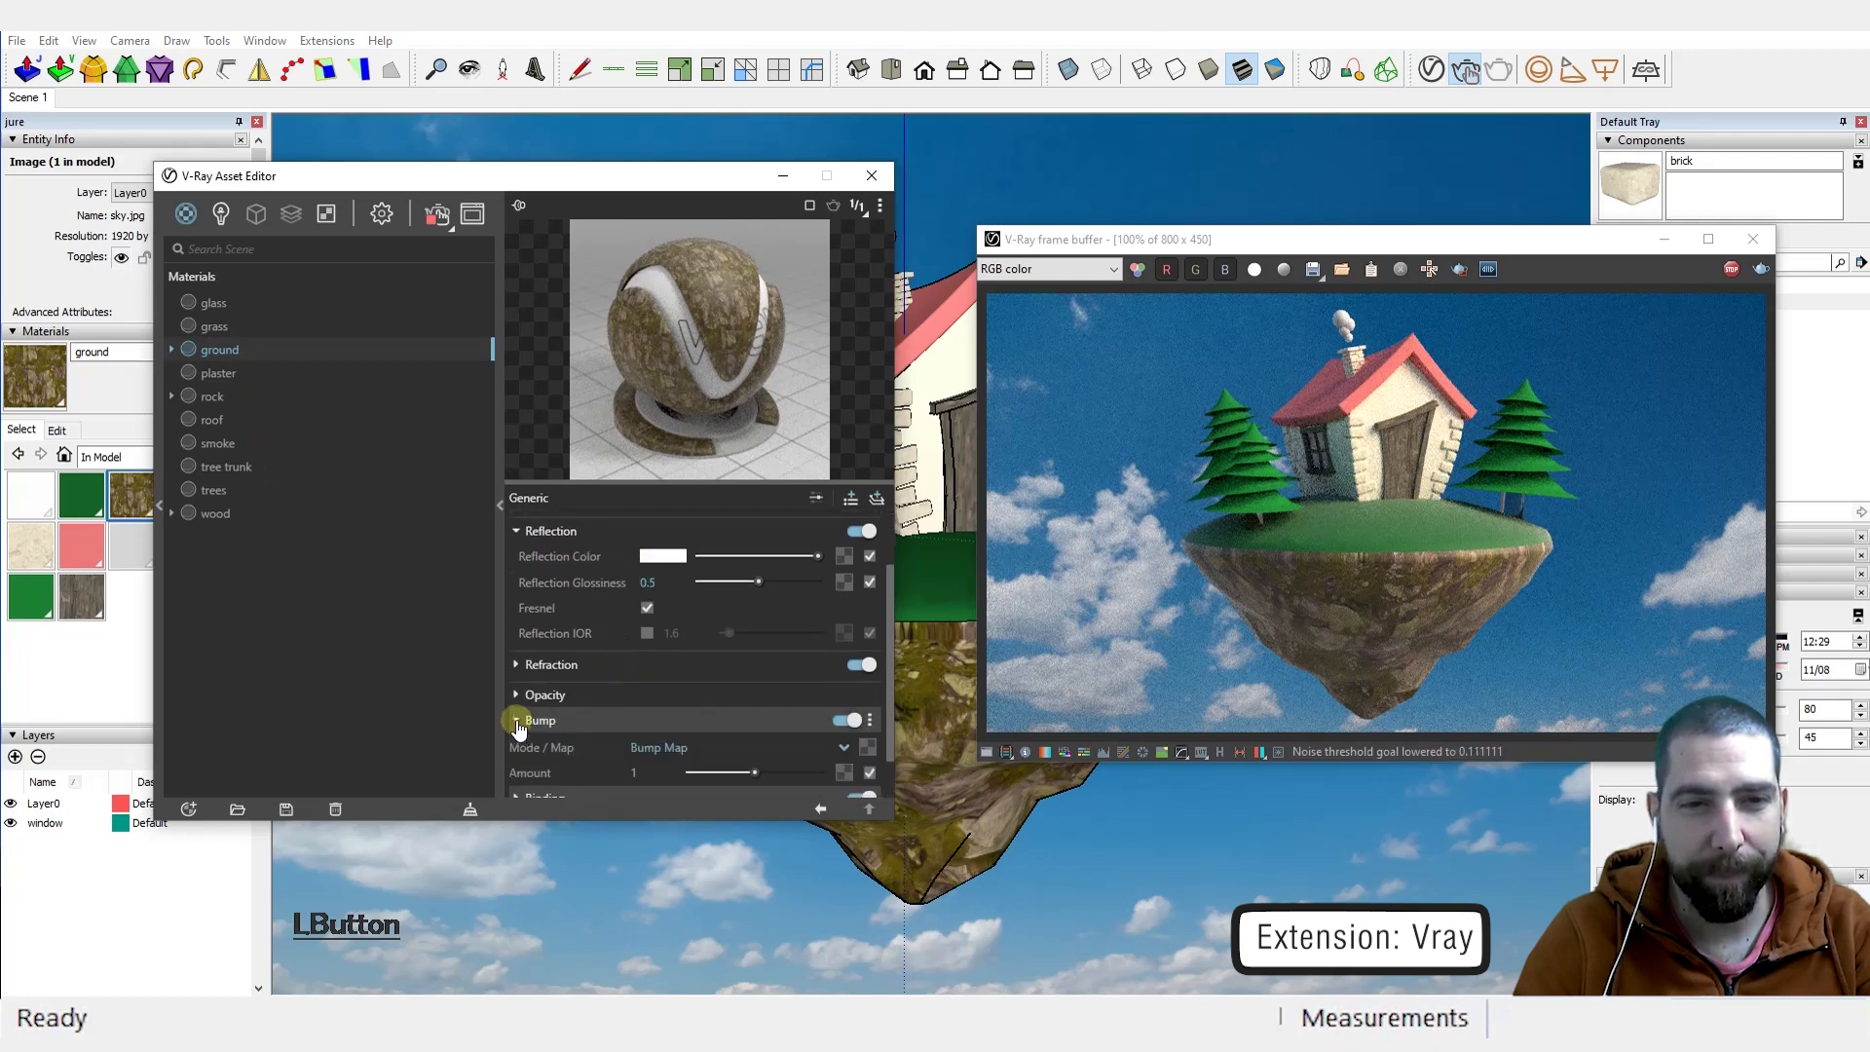
scroll(650, 631, down, 1)
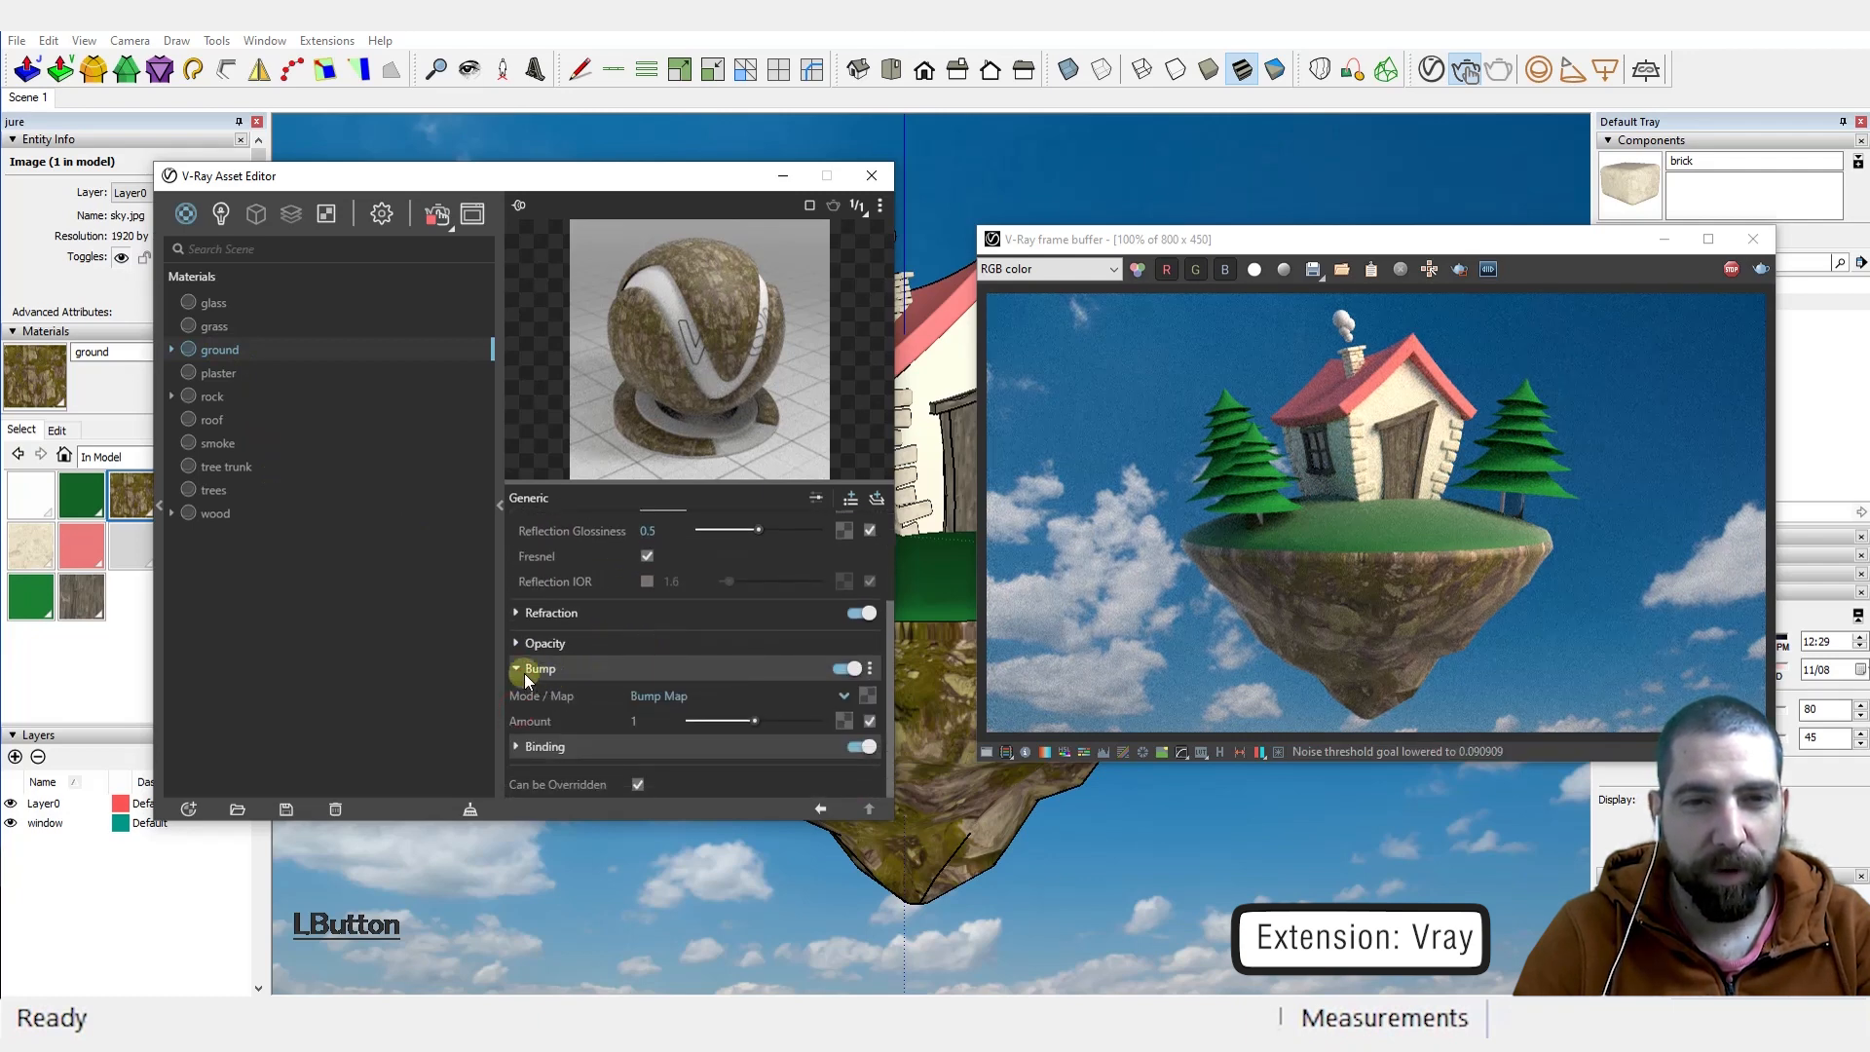
click(843, 695)
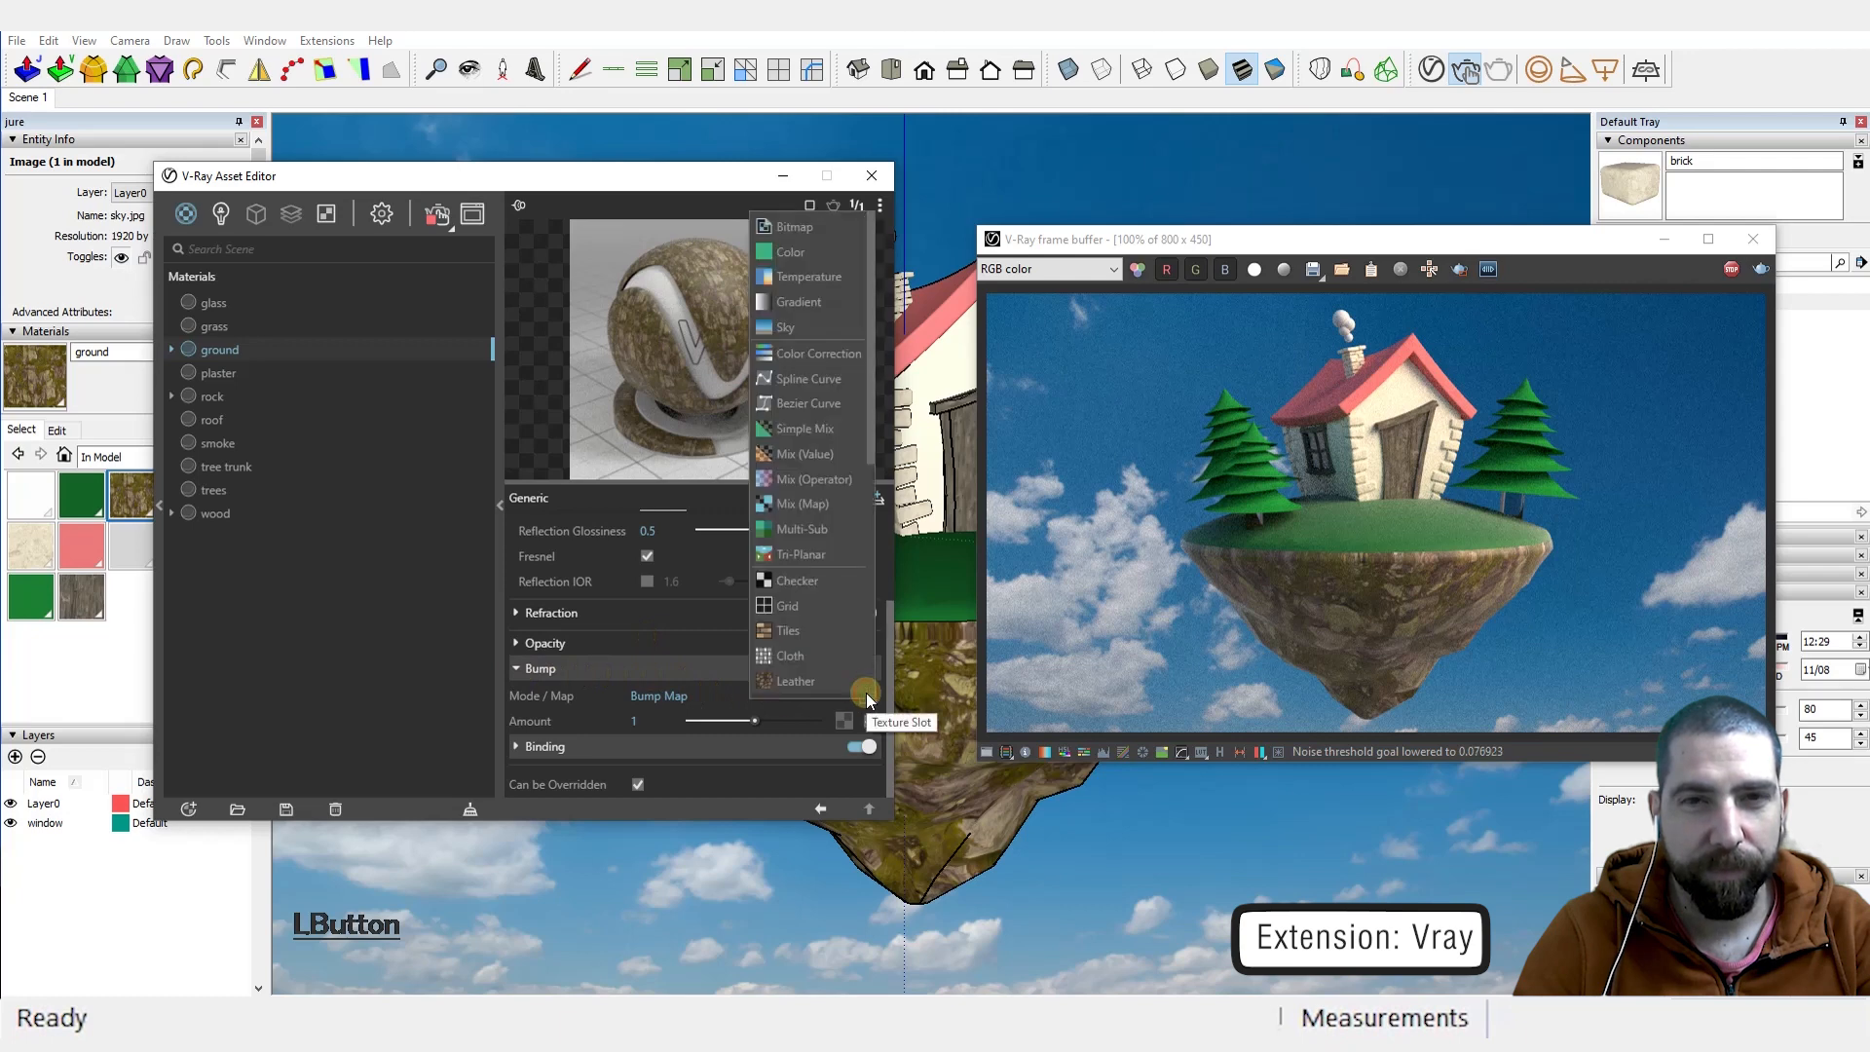
click(798, 231)
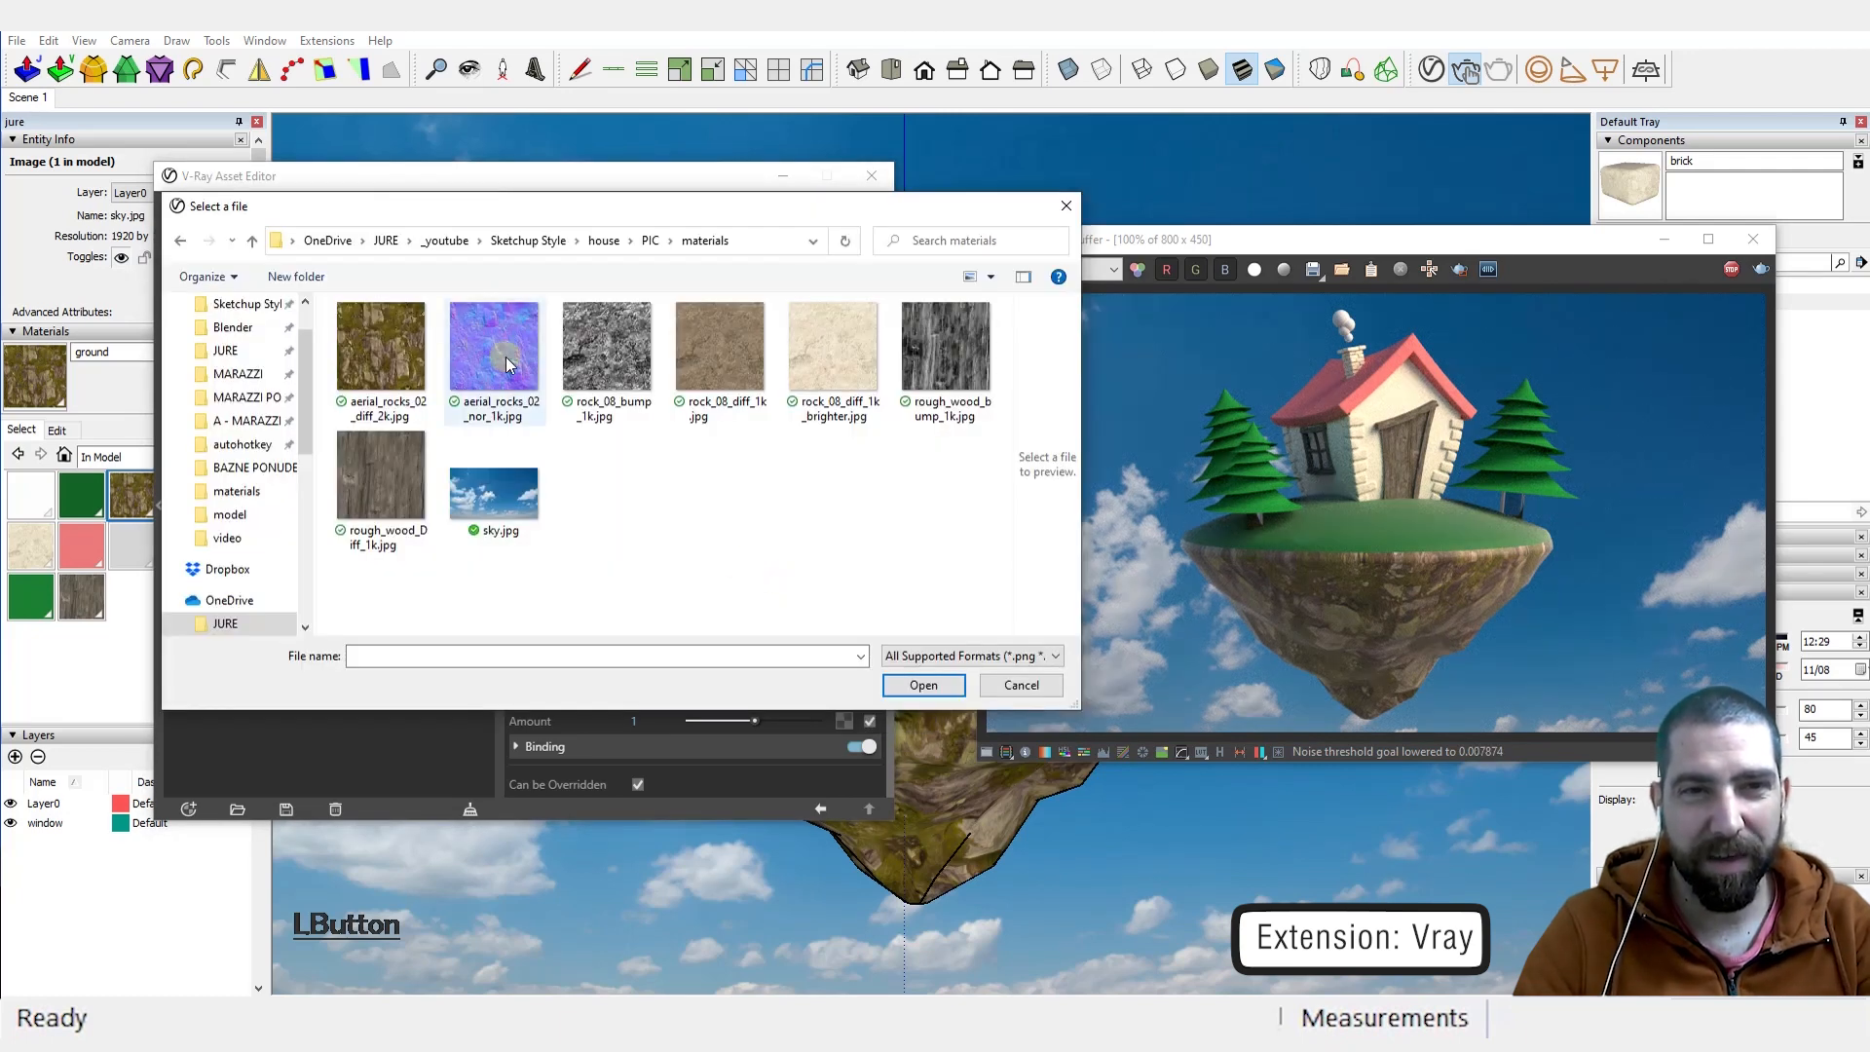
drag(627, 210, 1349, 474)
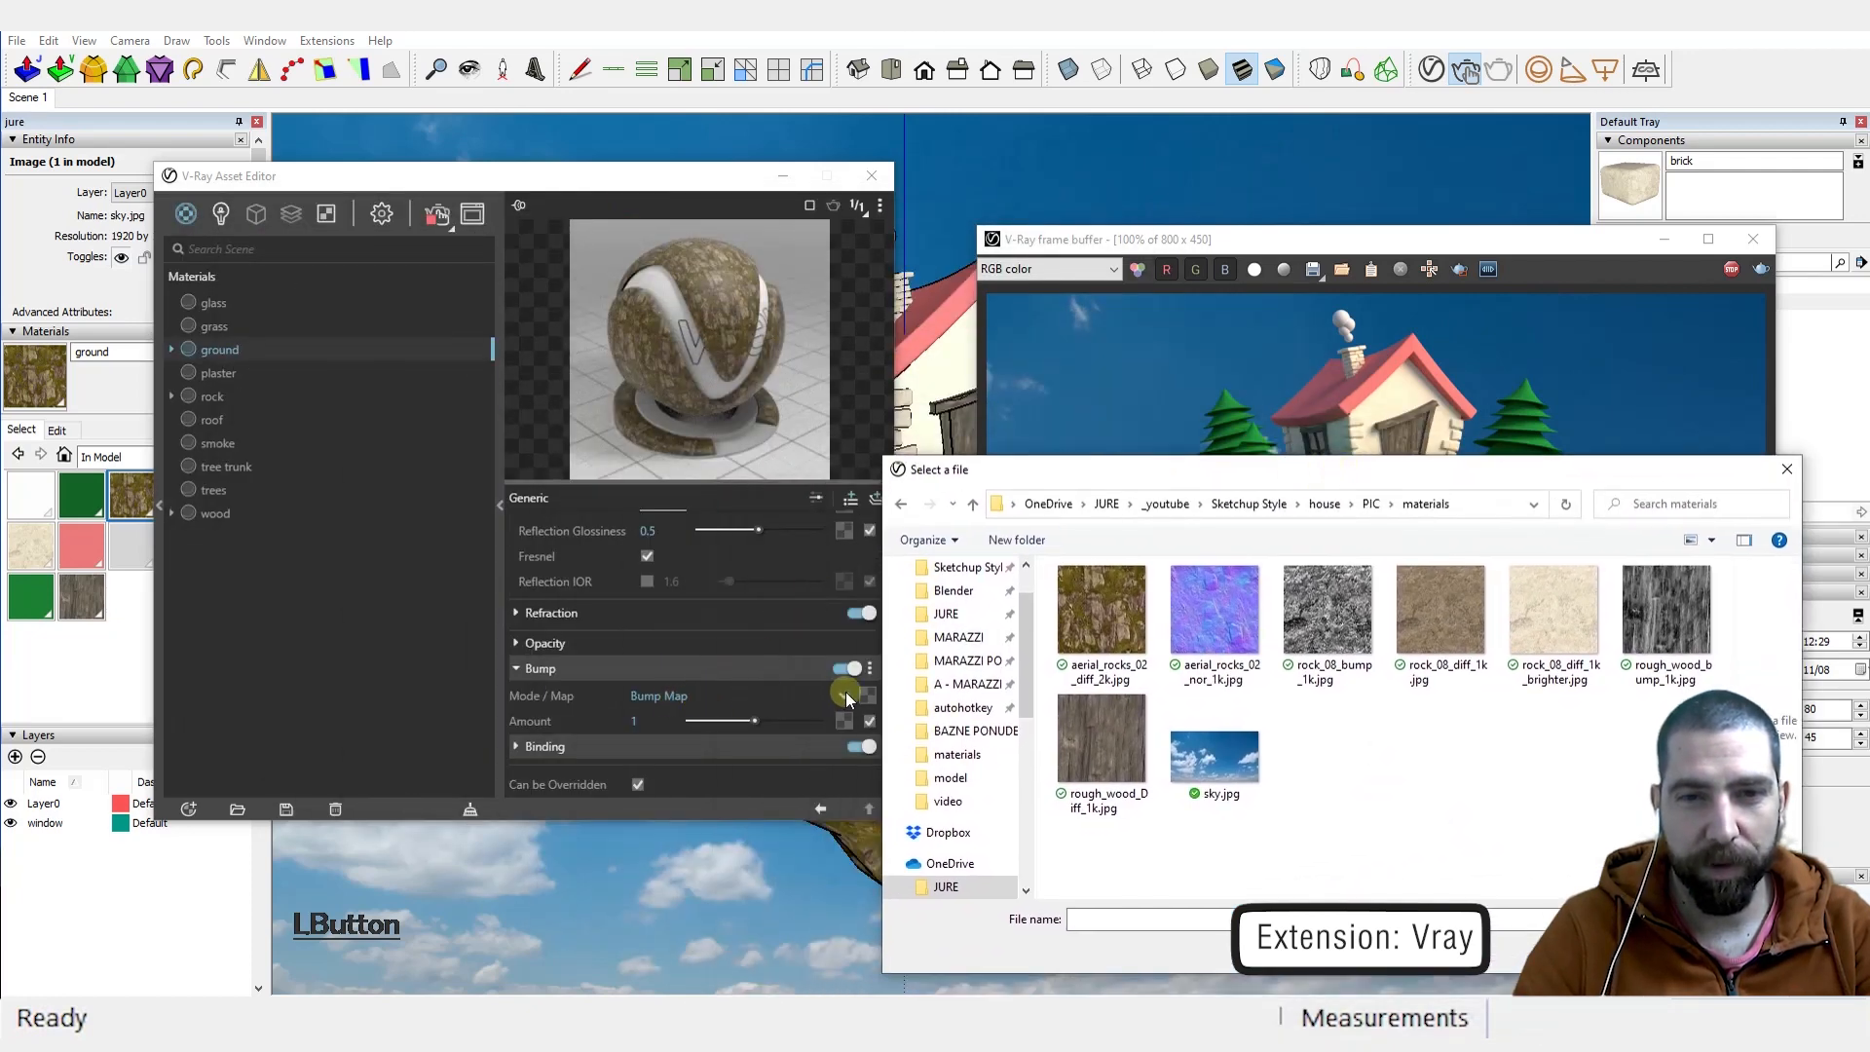
click(1214, 608)
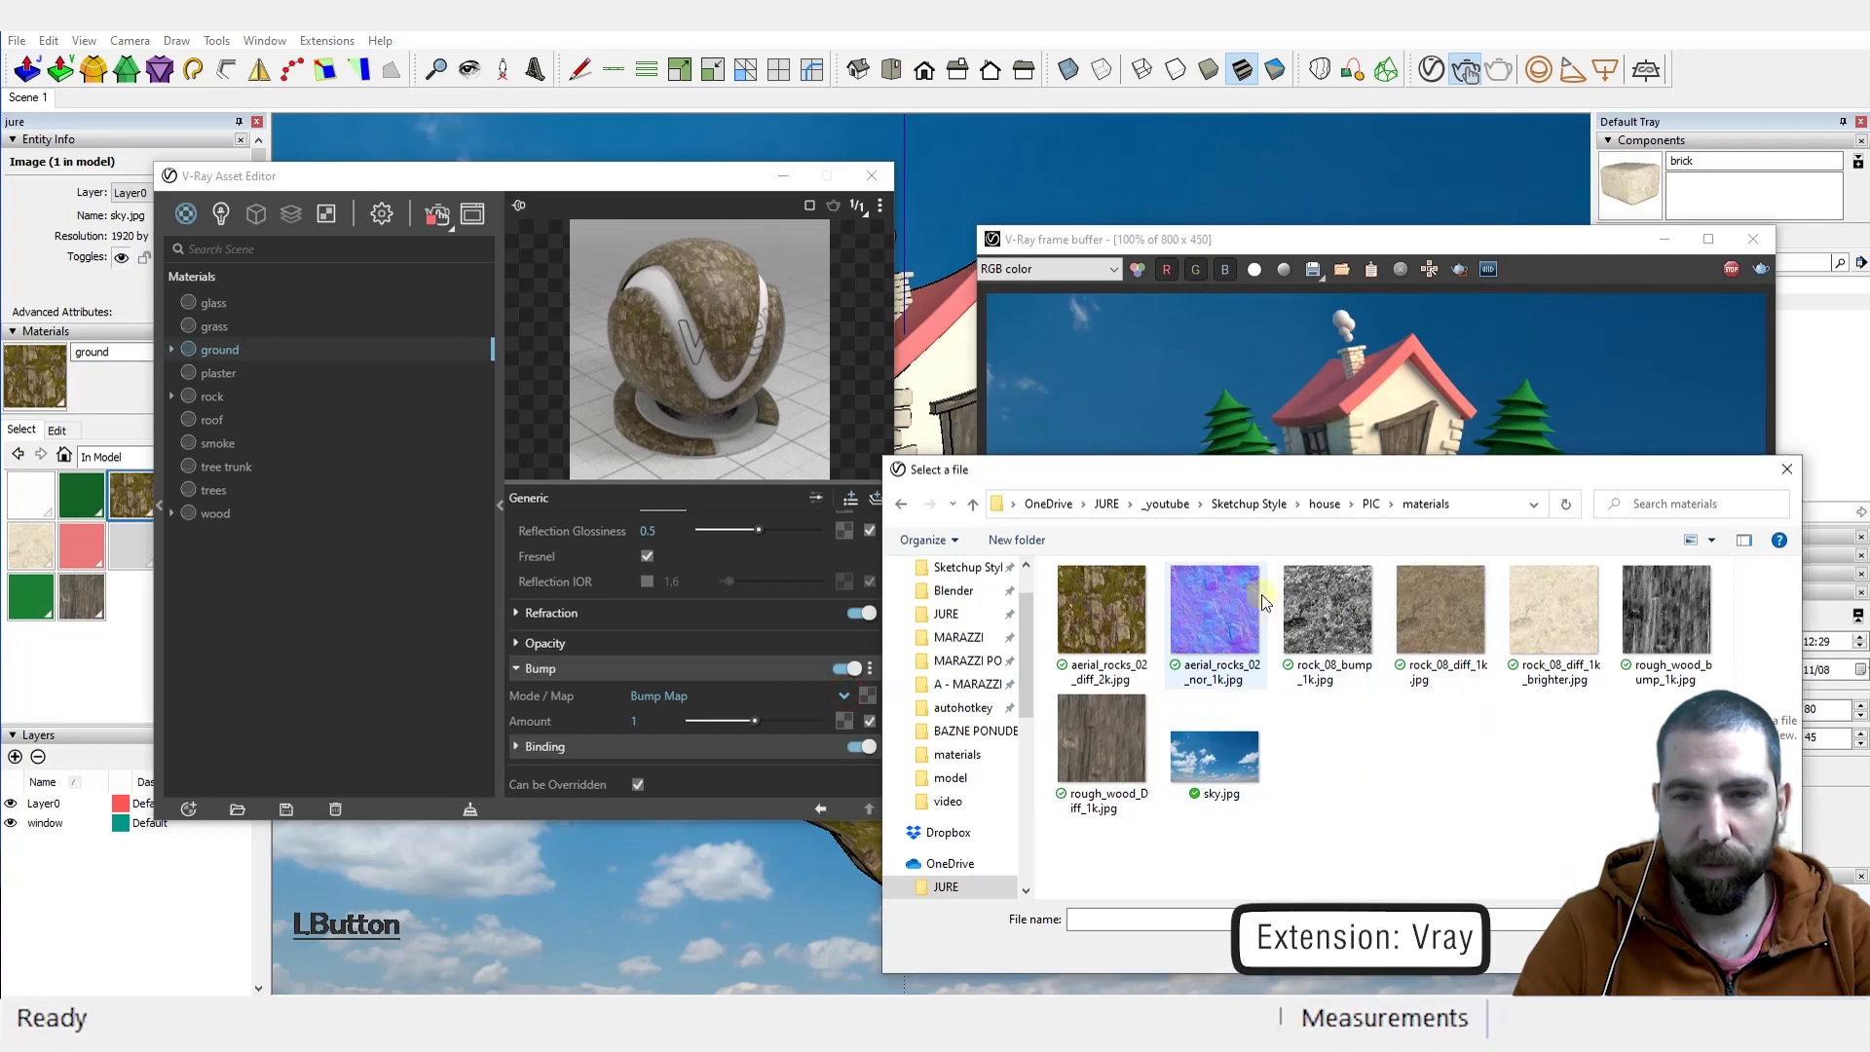
double_click(1214, 609)
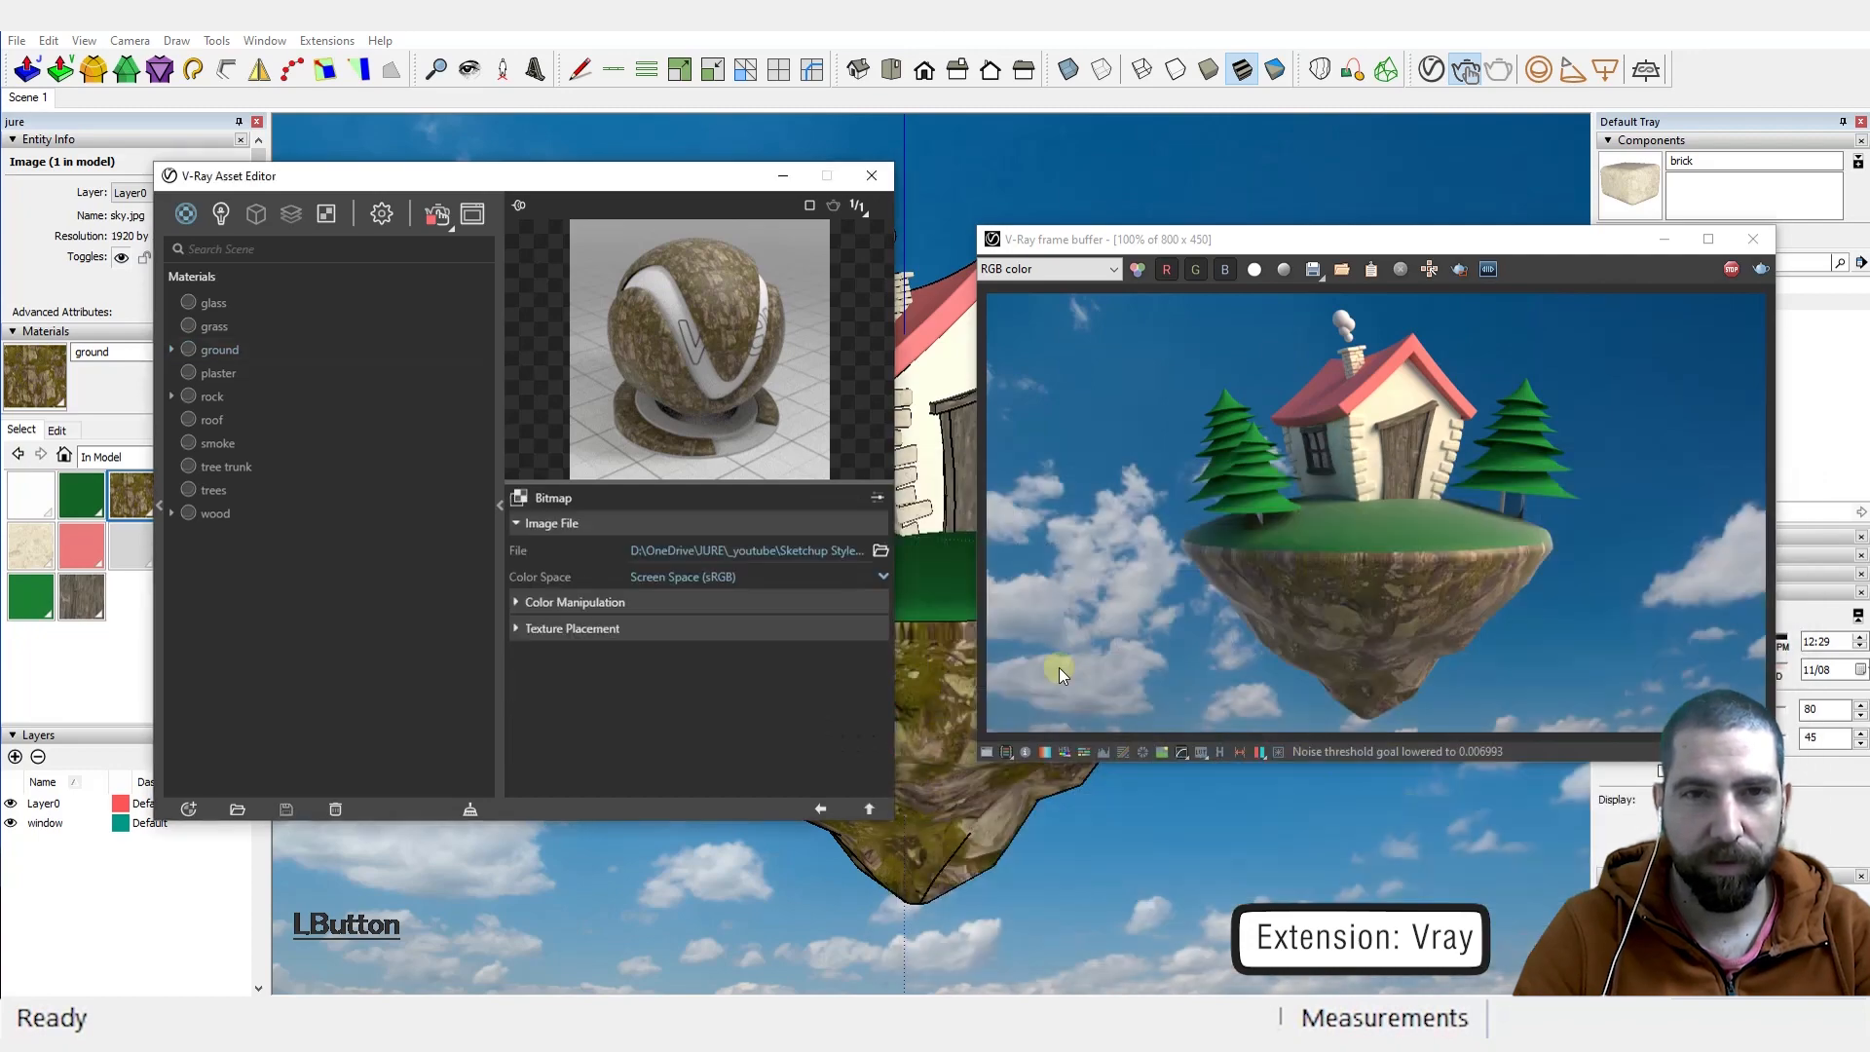
click(820, 808)
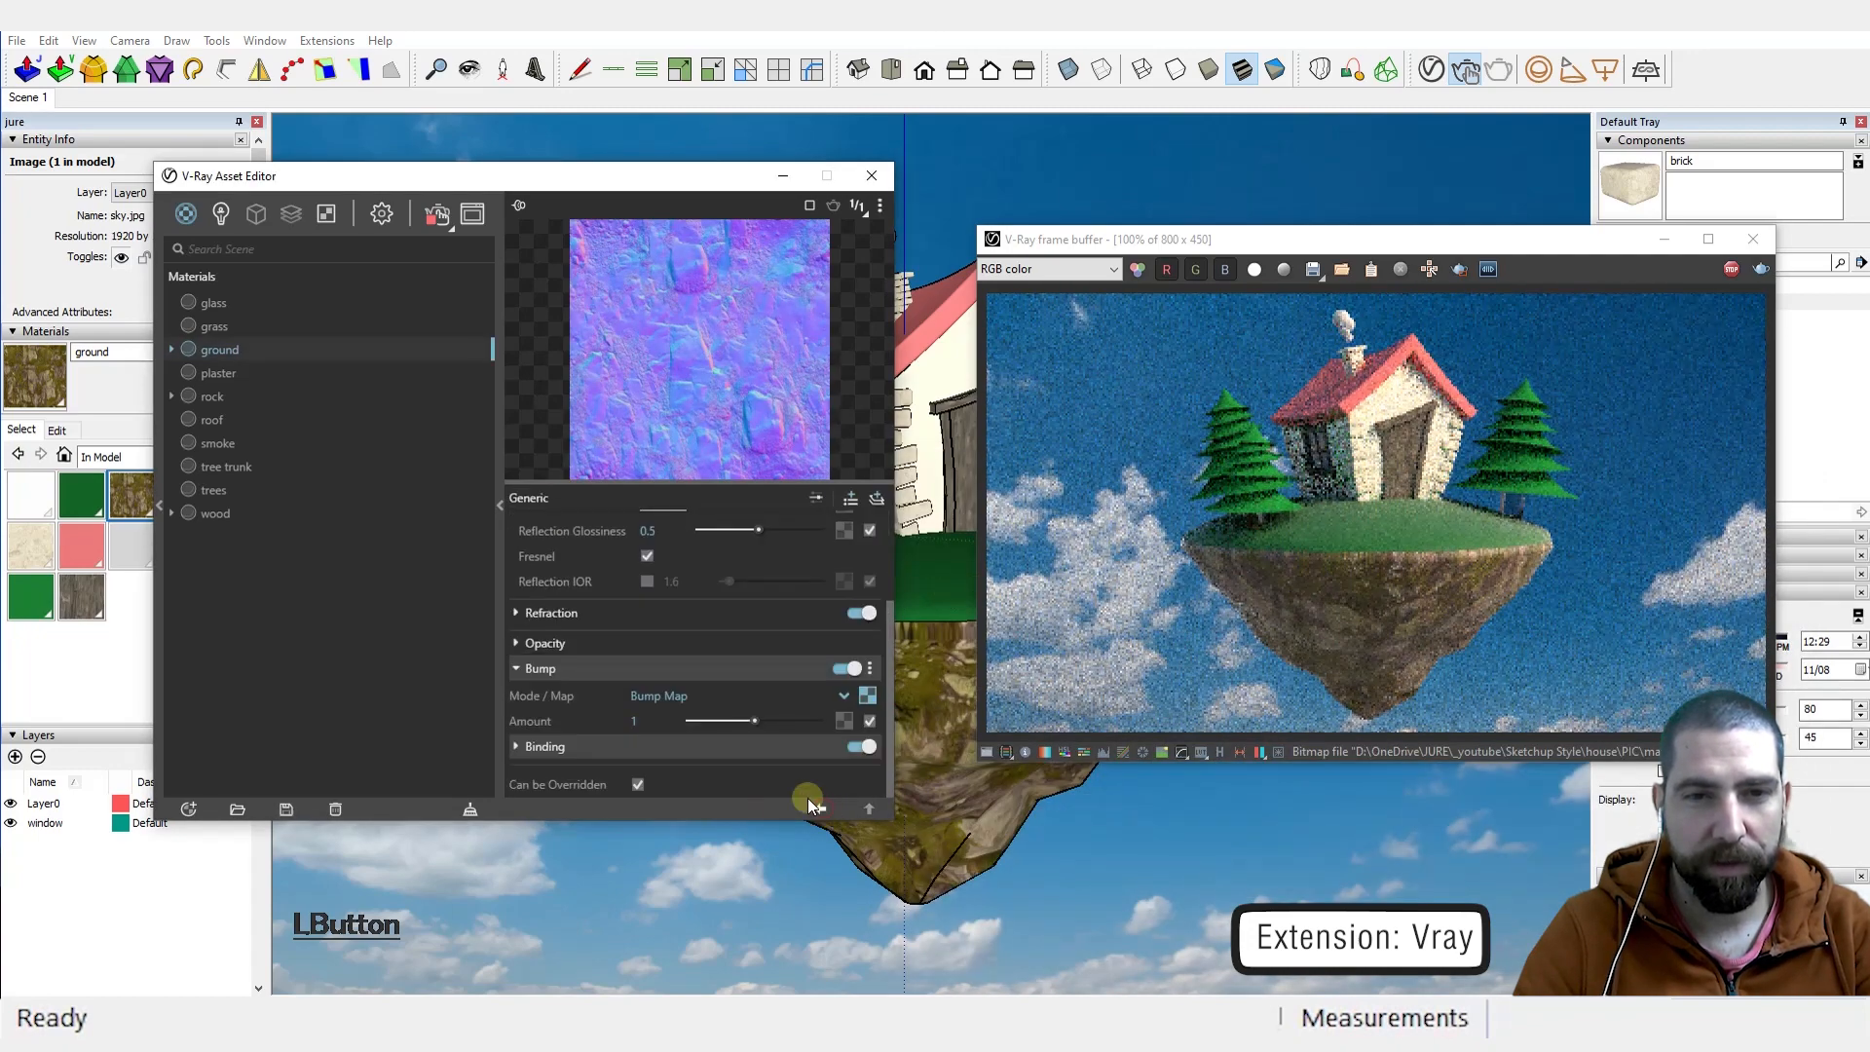
click(674, 699)
click(687, 769)
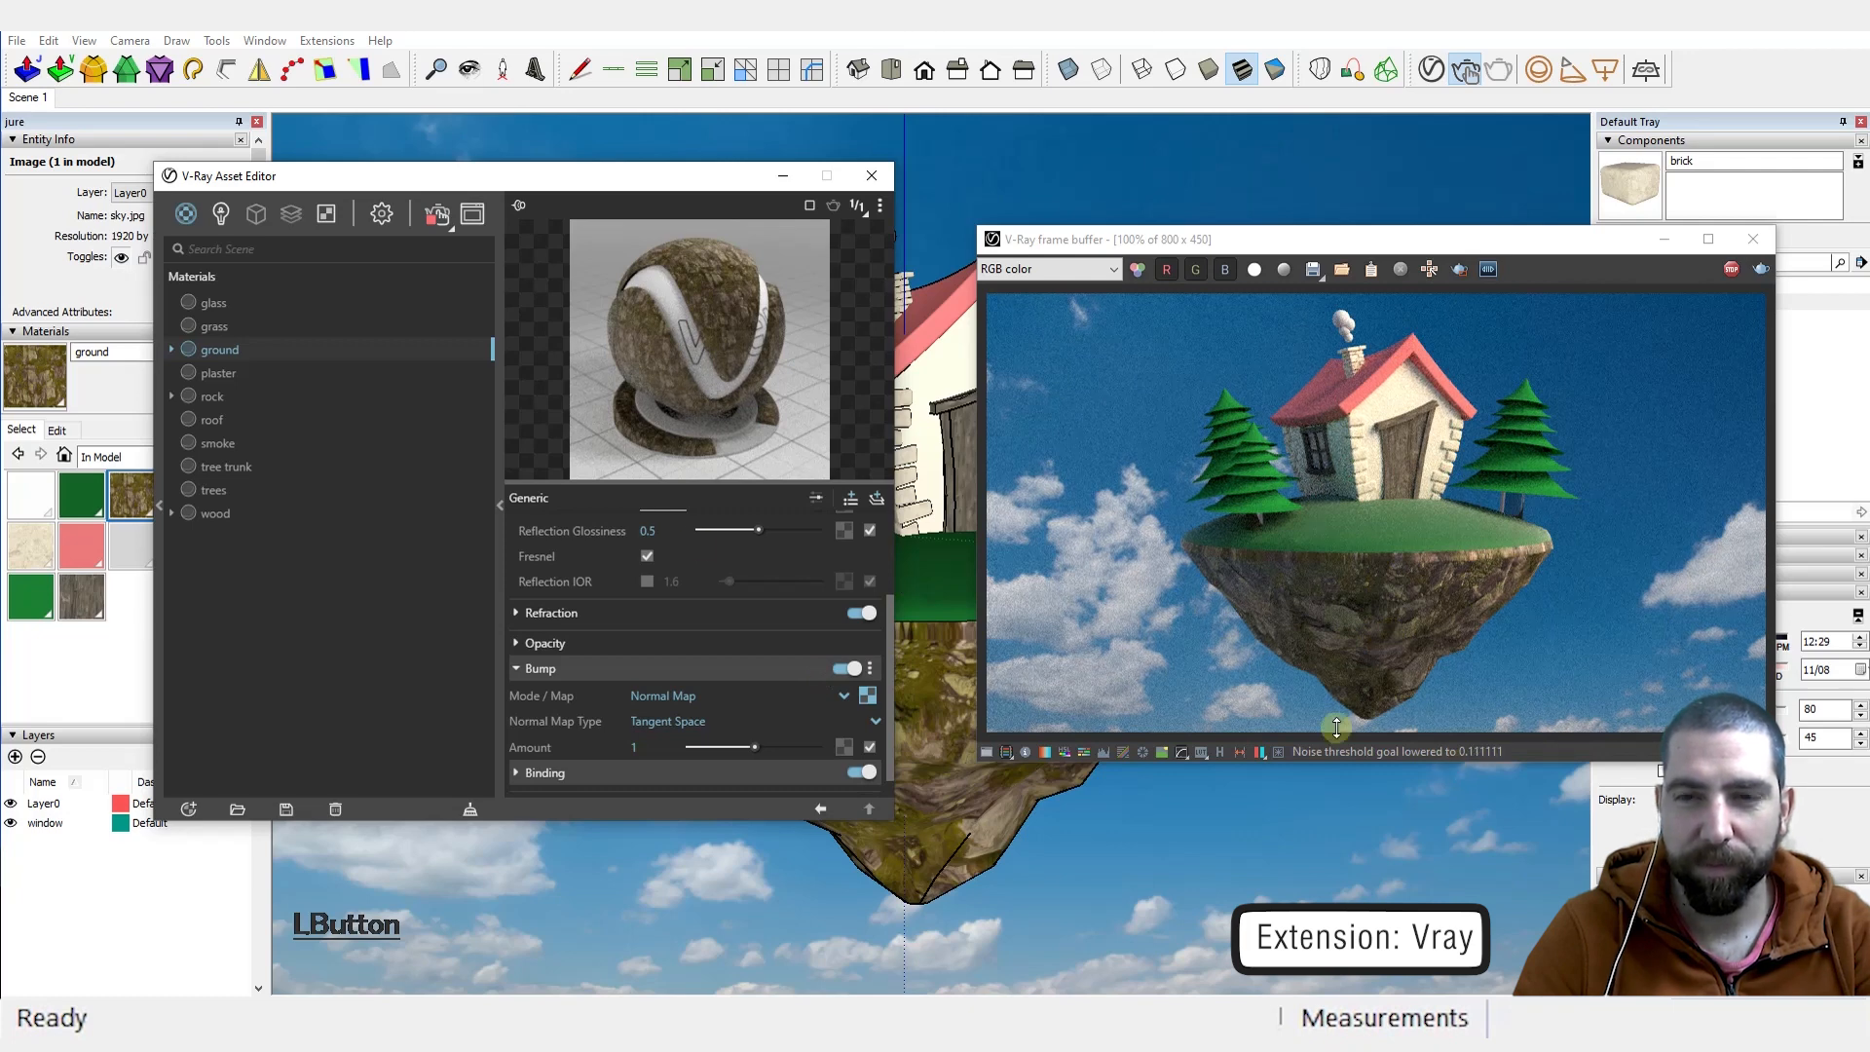
Step: Adjust the plaster material's reflection, lowering its Reflection Glossiness
click(228, 371)
click(662, 620)
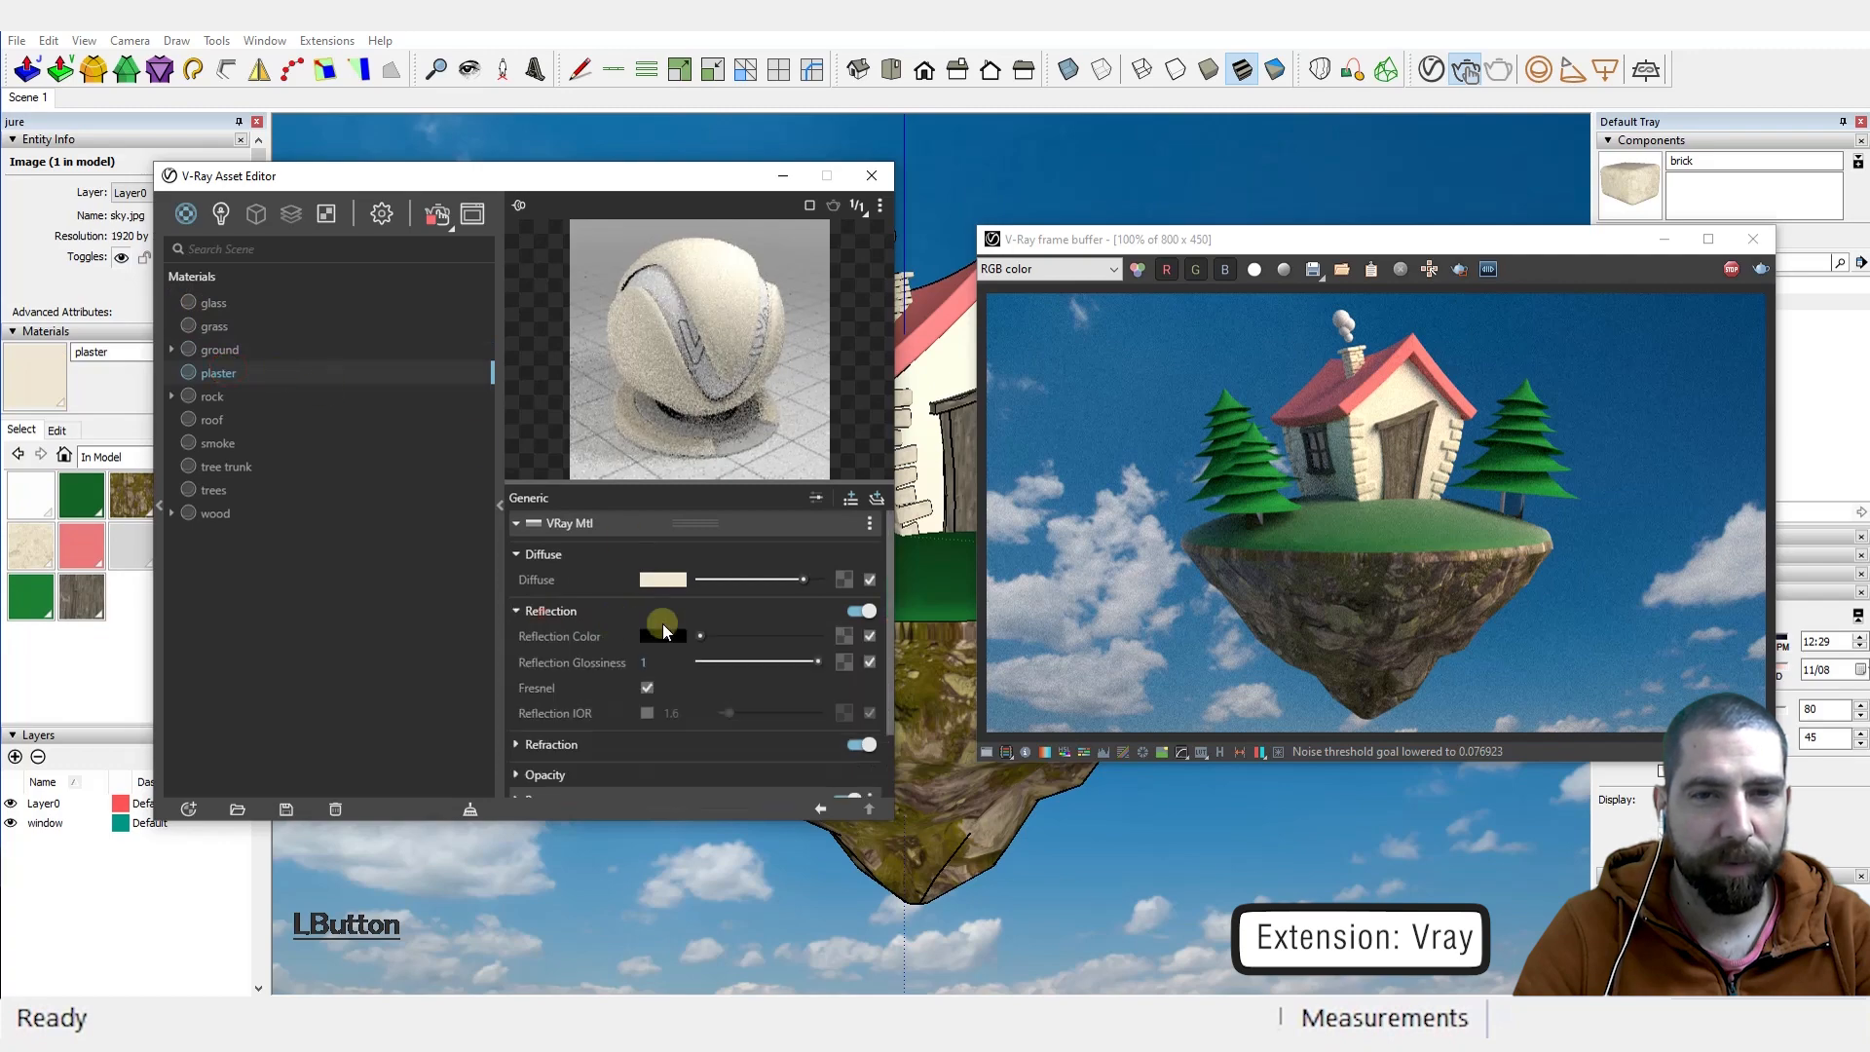
drag(817, 662, 728, 663)
Step: Give the rock material a white Reflection Color and a Reflection Glossiness of 0.35
click(211, 397)
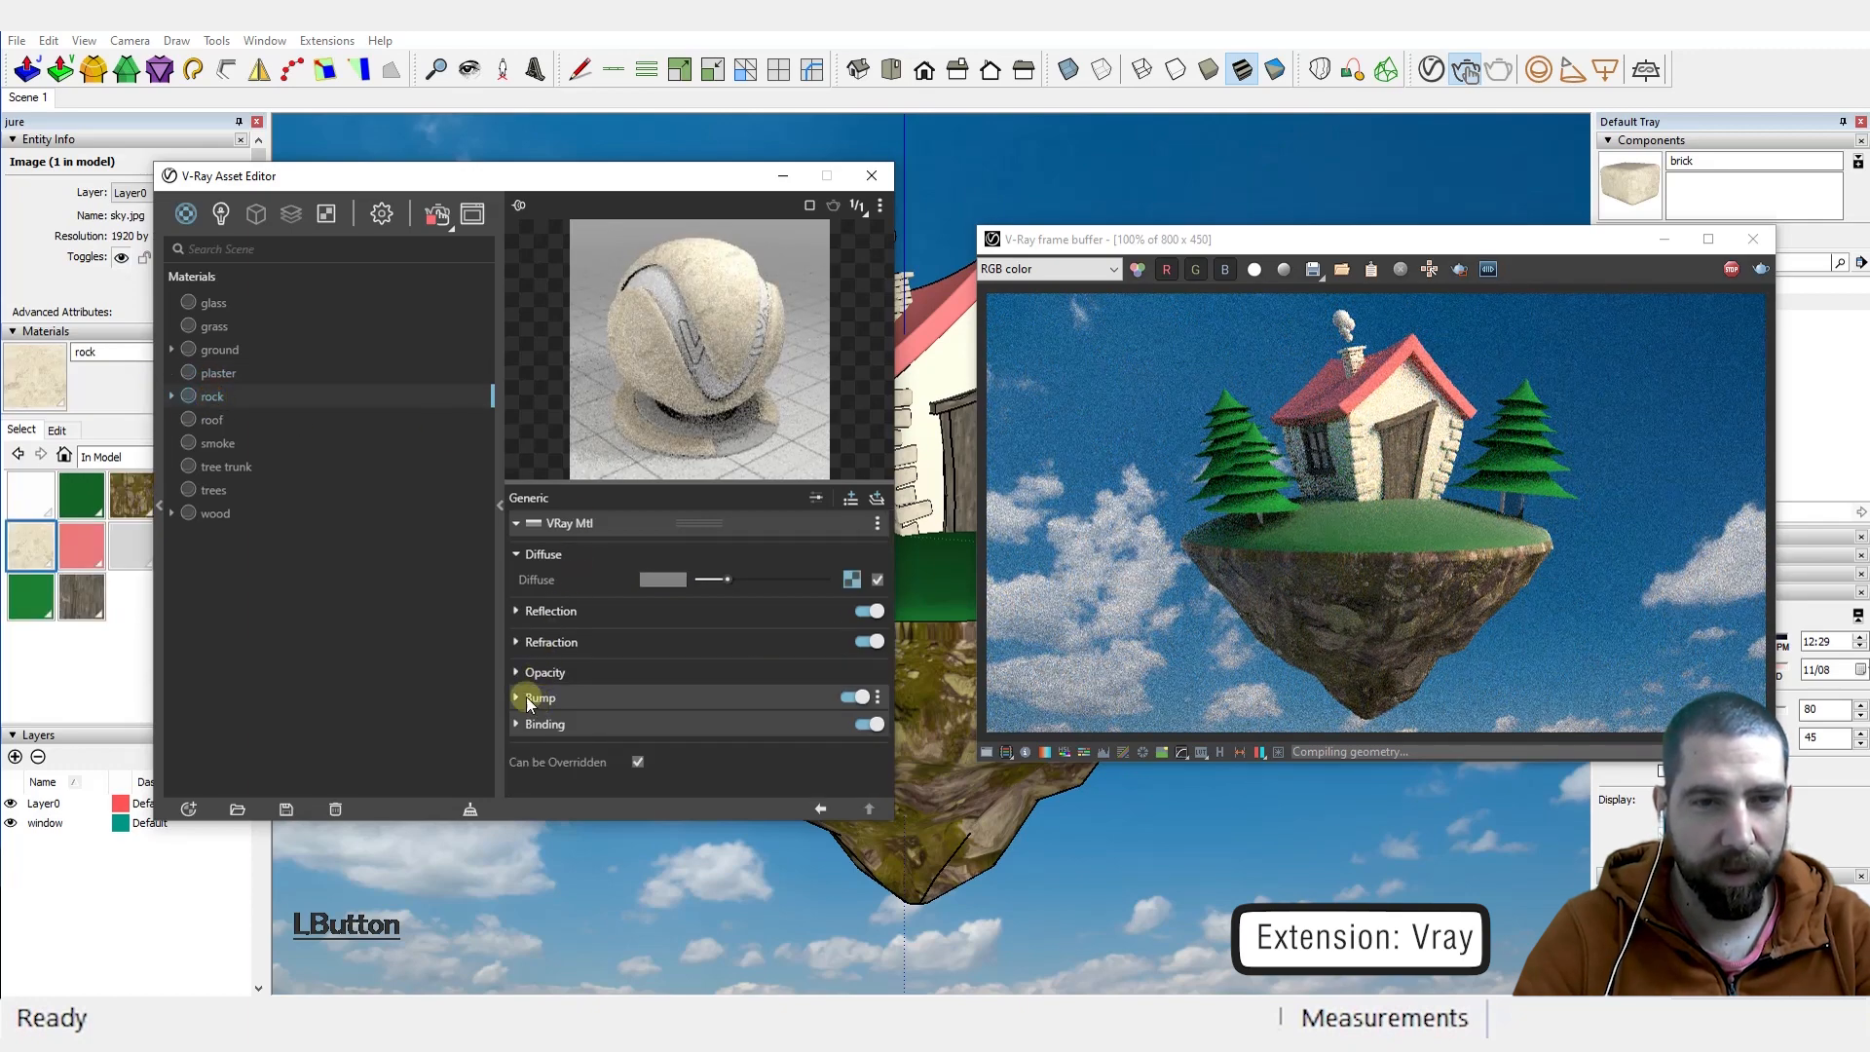
click(552, 610)
drag(707, 639, 742, 668)
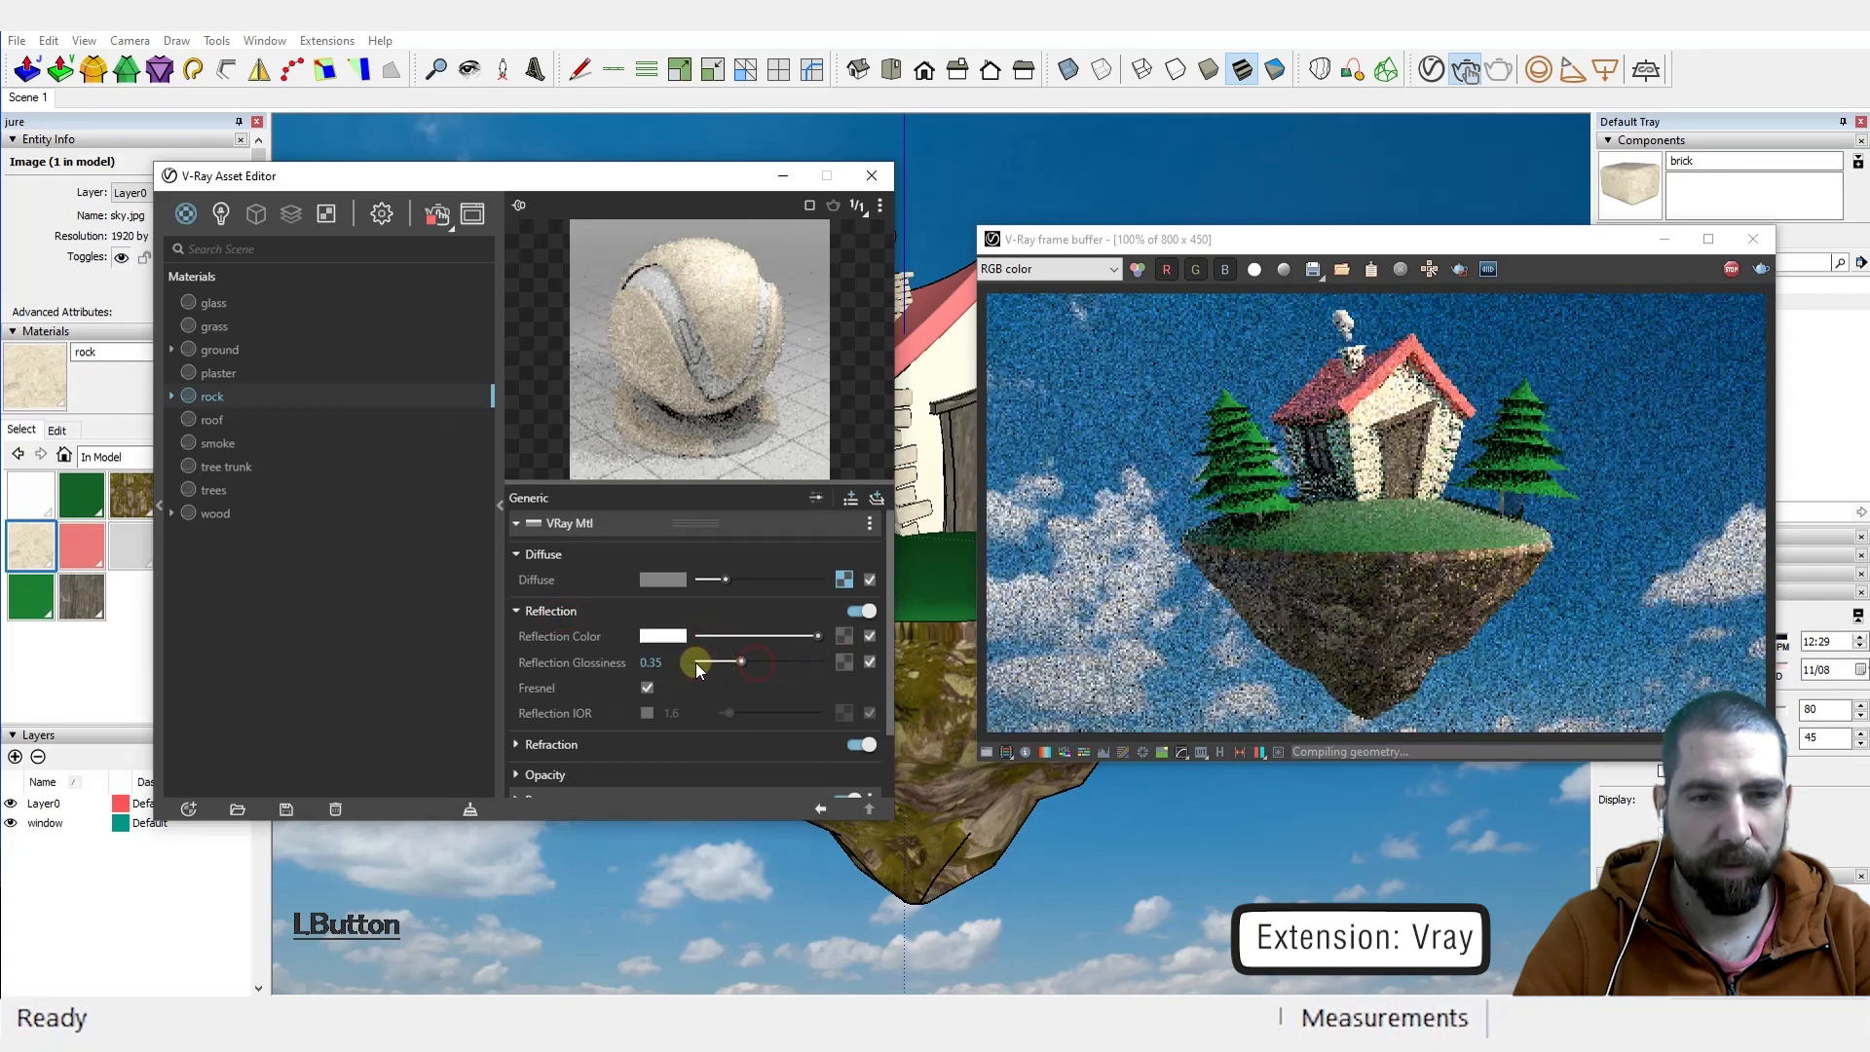
Step: Load rock_08_bump_1k.jpg as a bitmap for the rock material's bump map
scroll(573, 696, down, 1)
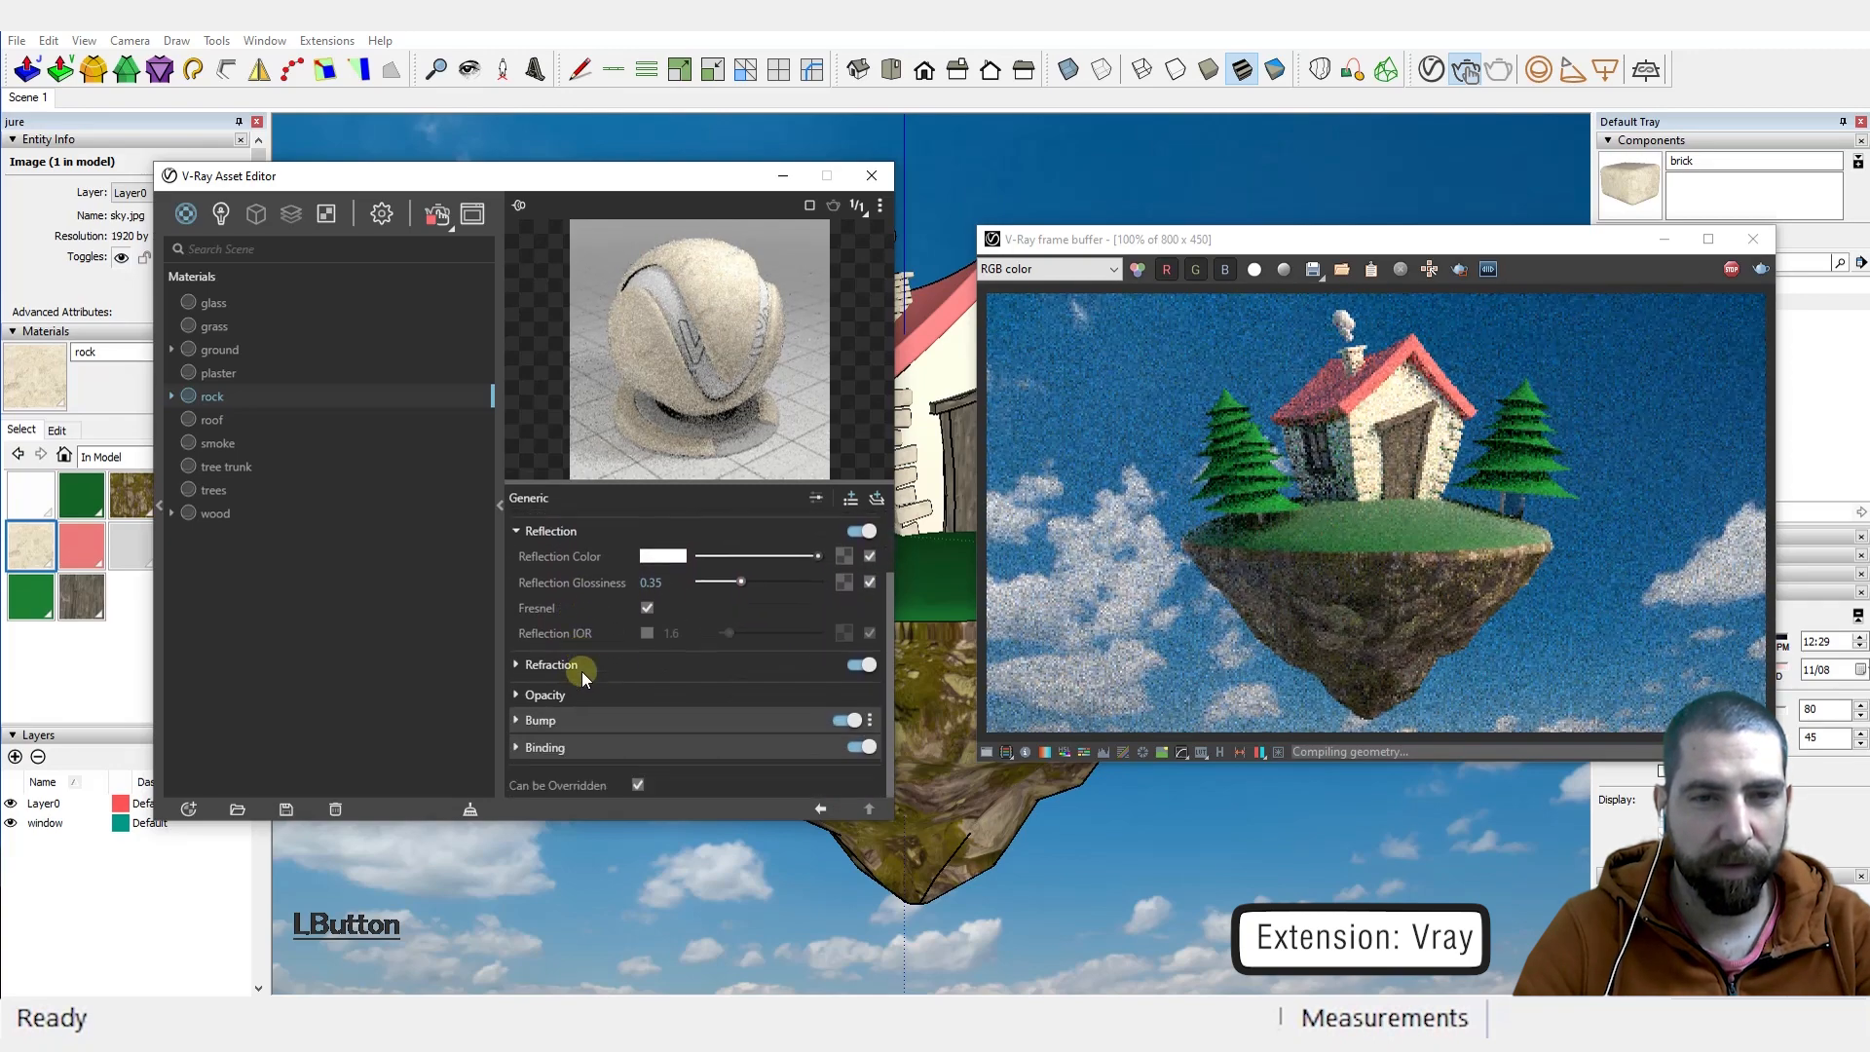
click(518, 710)
scroll(744, 627, down, 1)
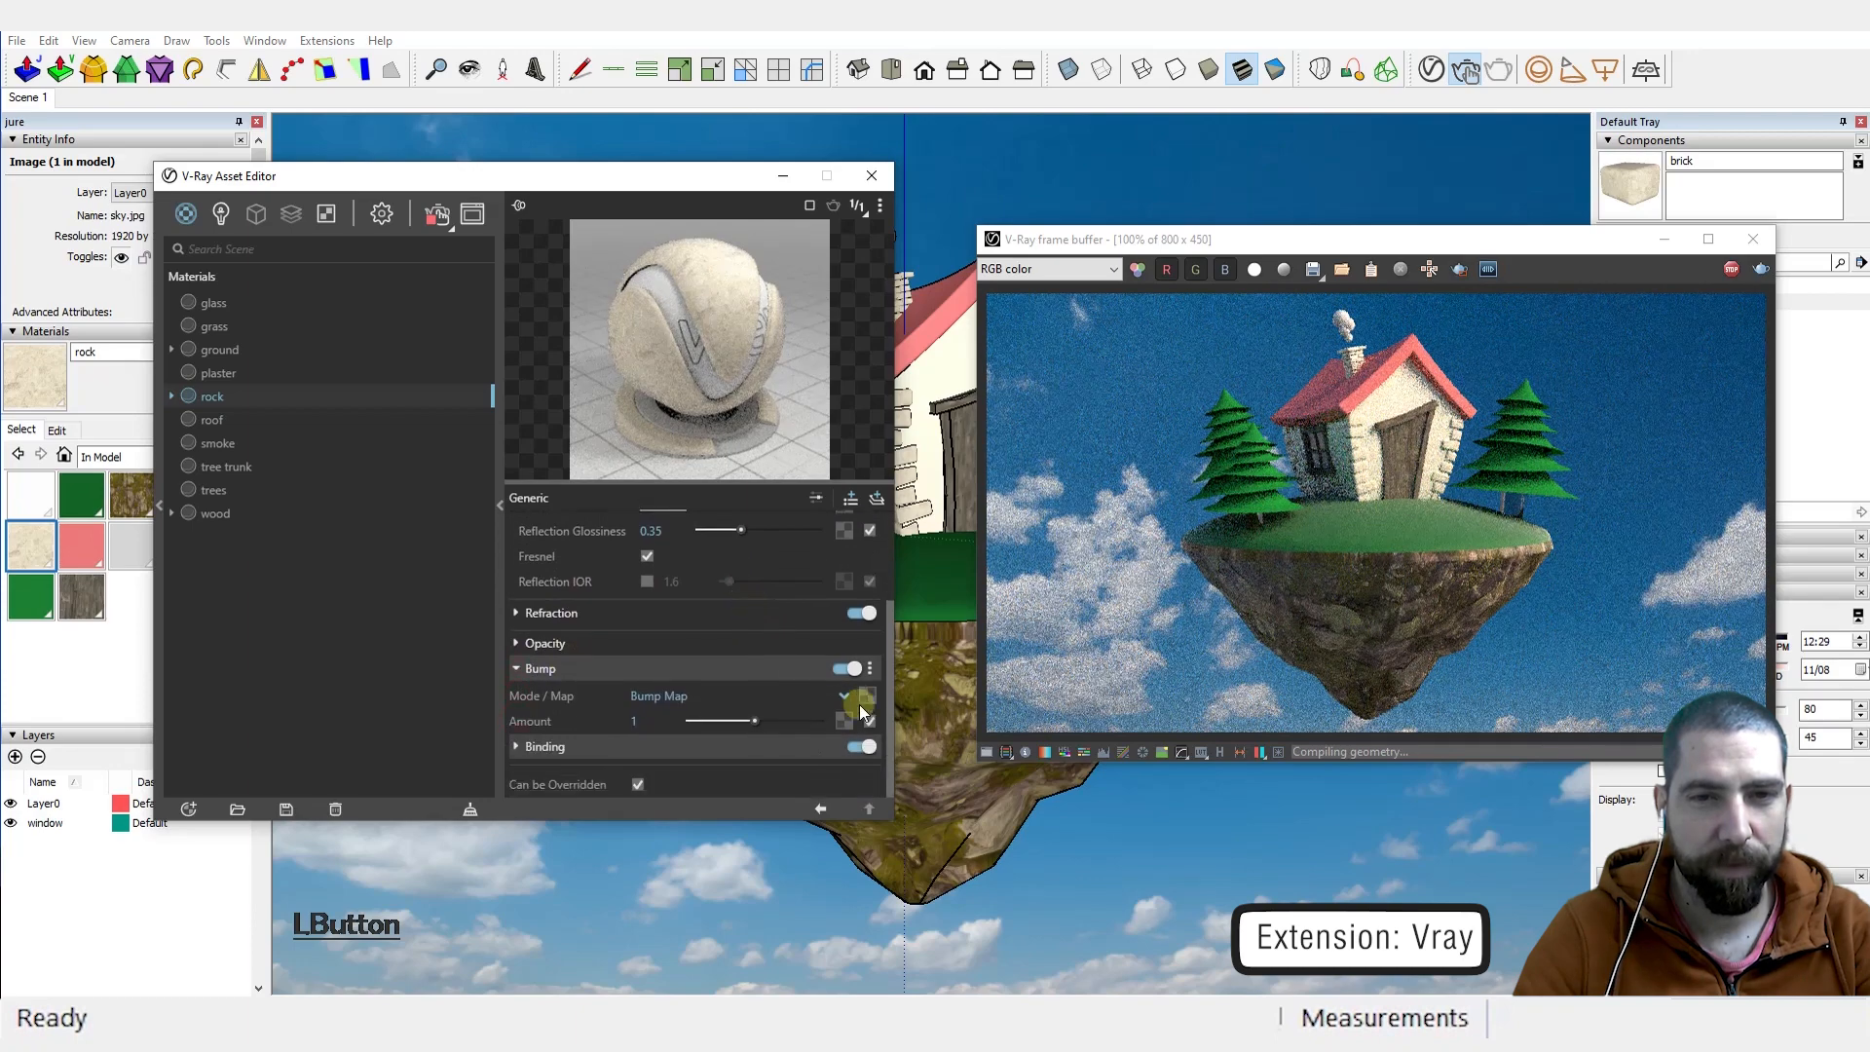
click(867, 693)
click(792, 231)
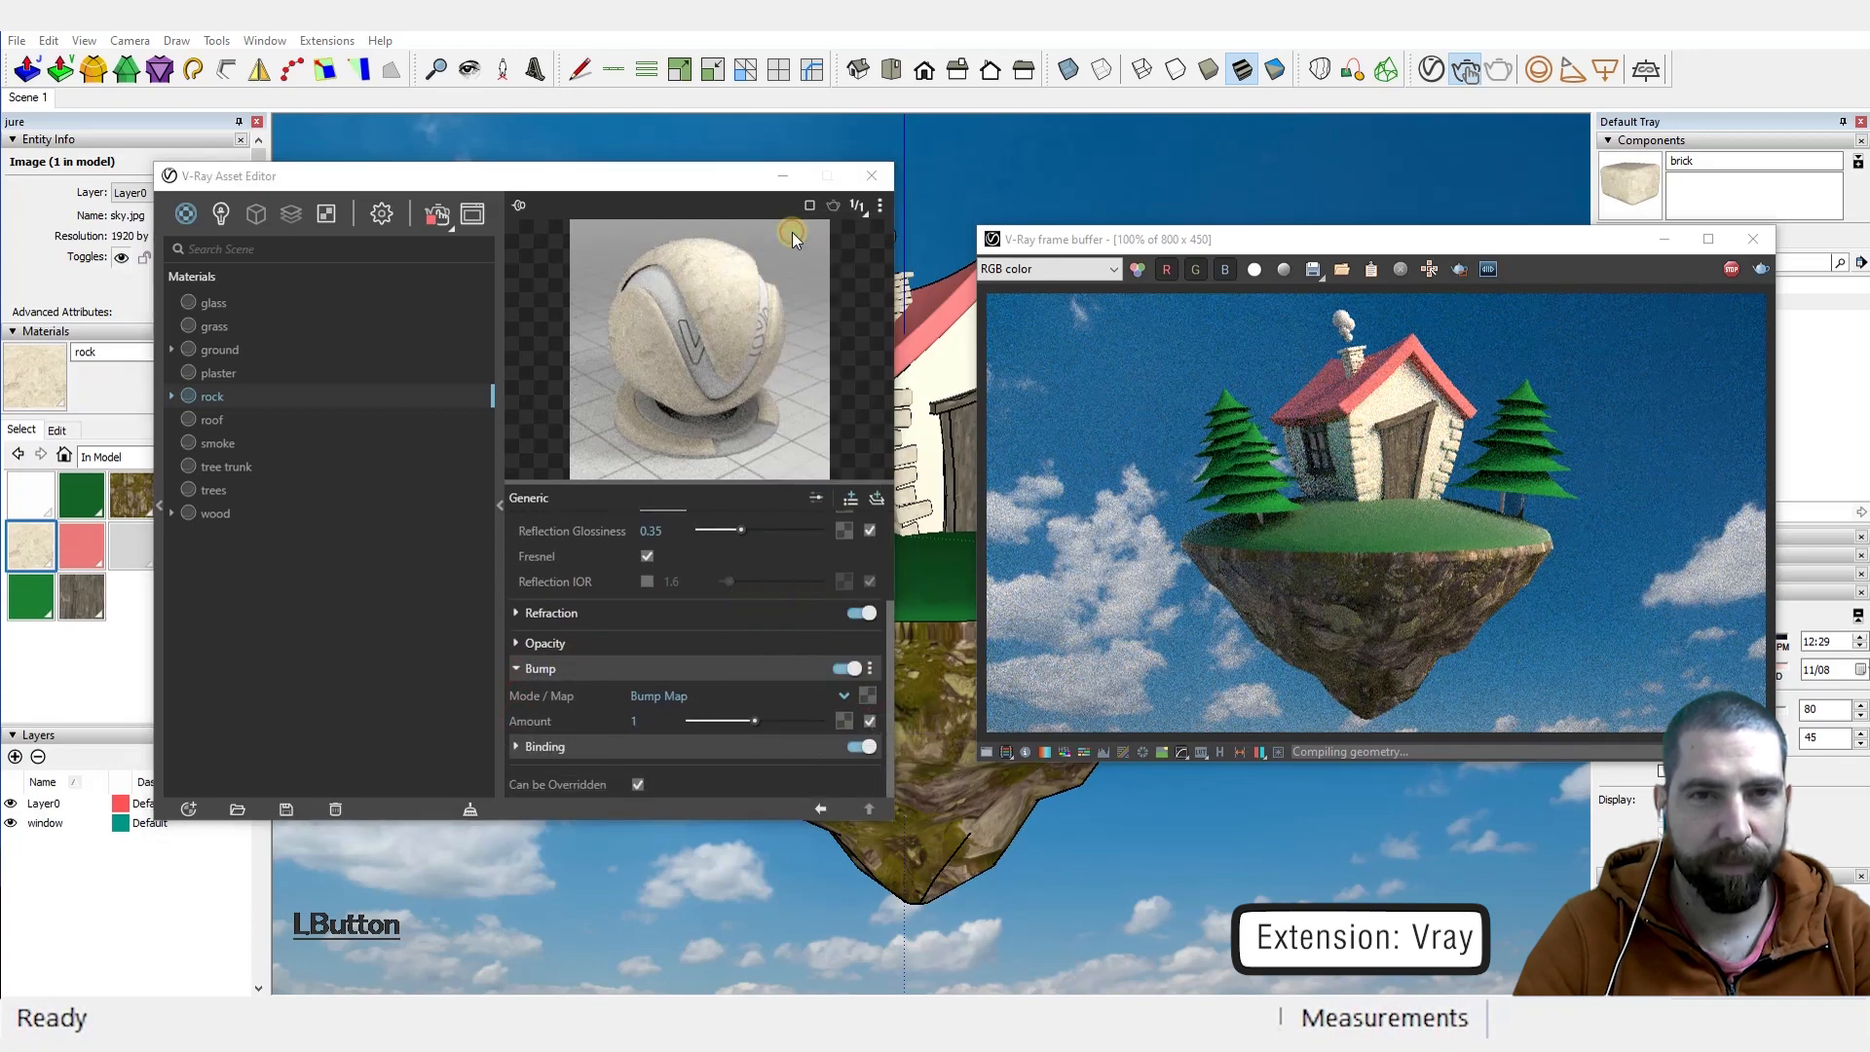
click(1324, 612)
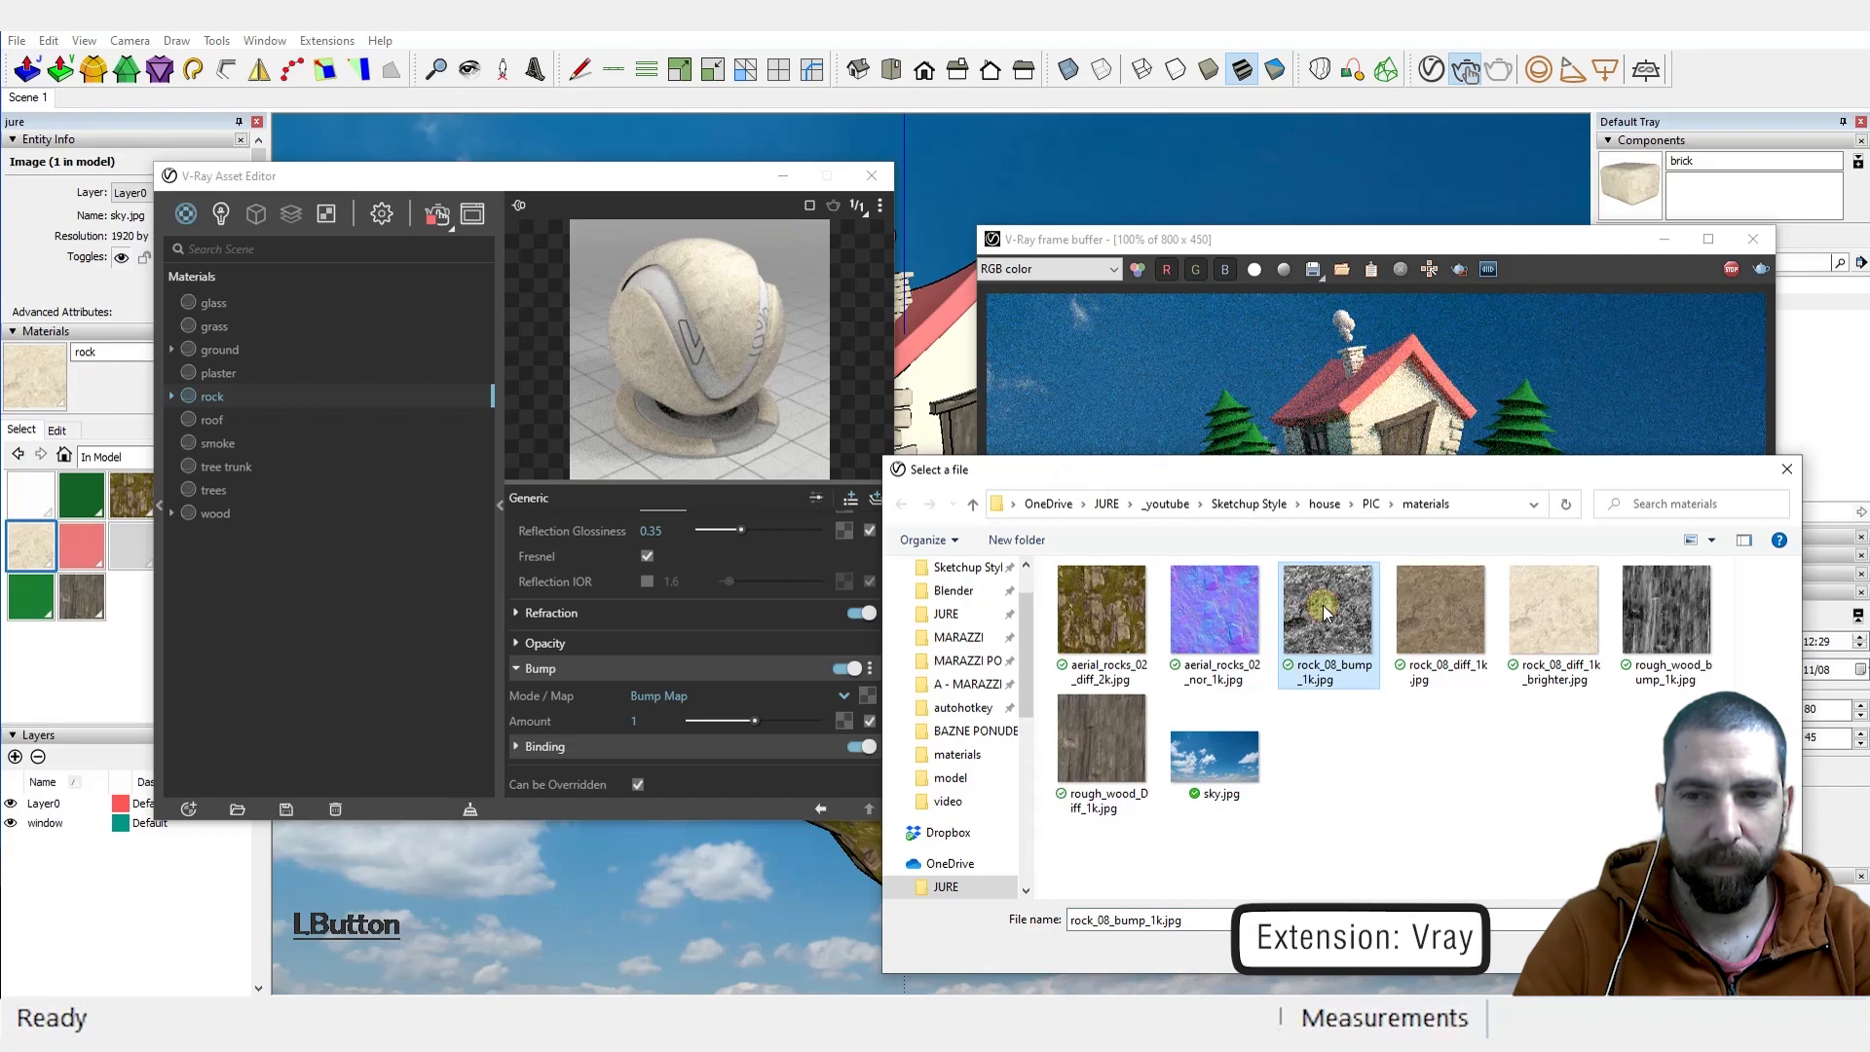
double_click(1325, 612)
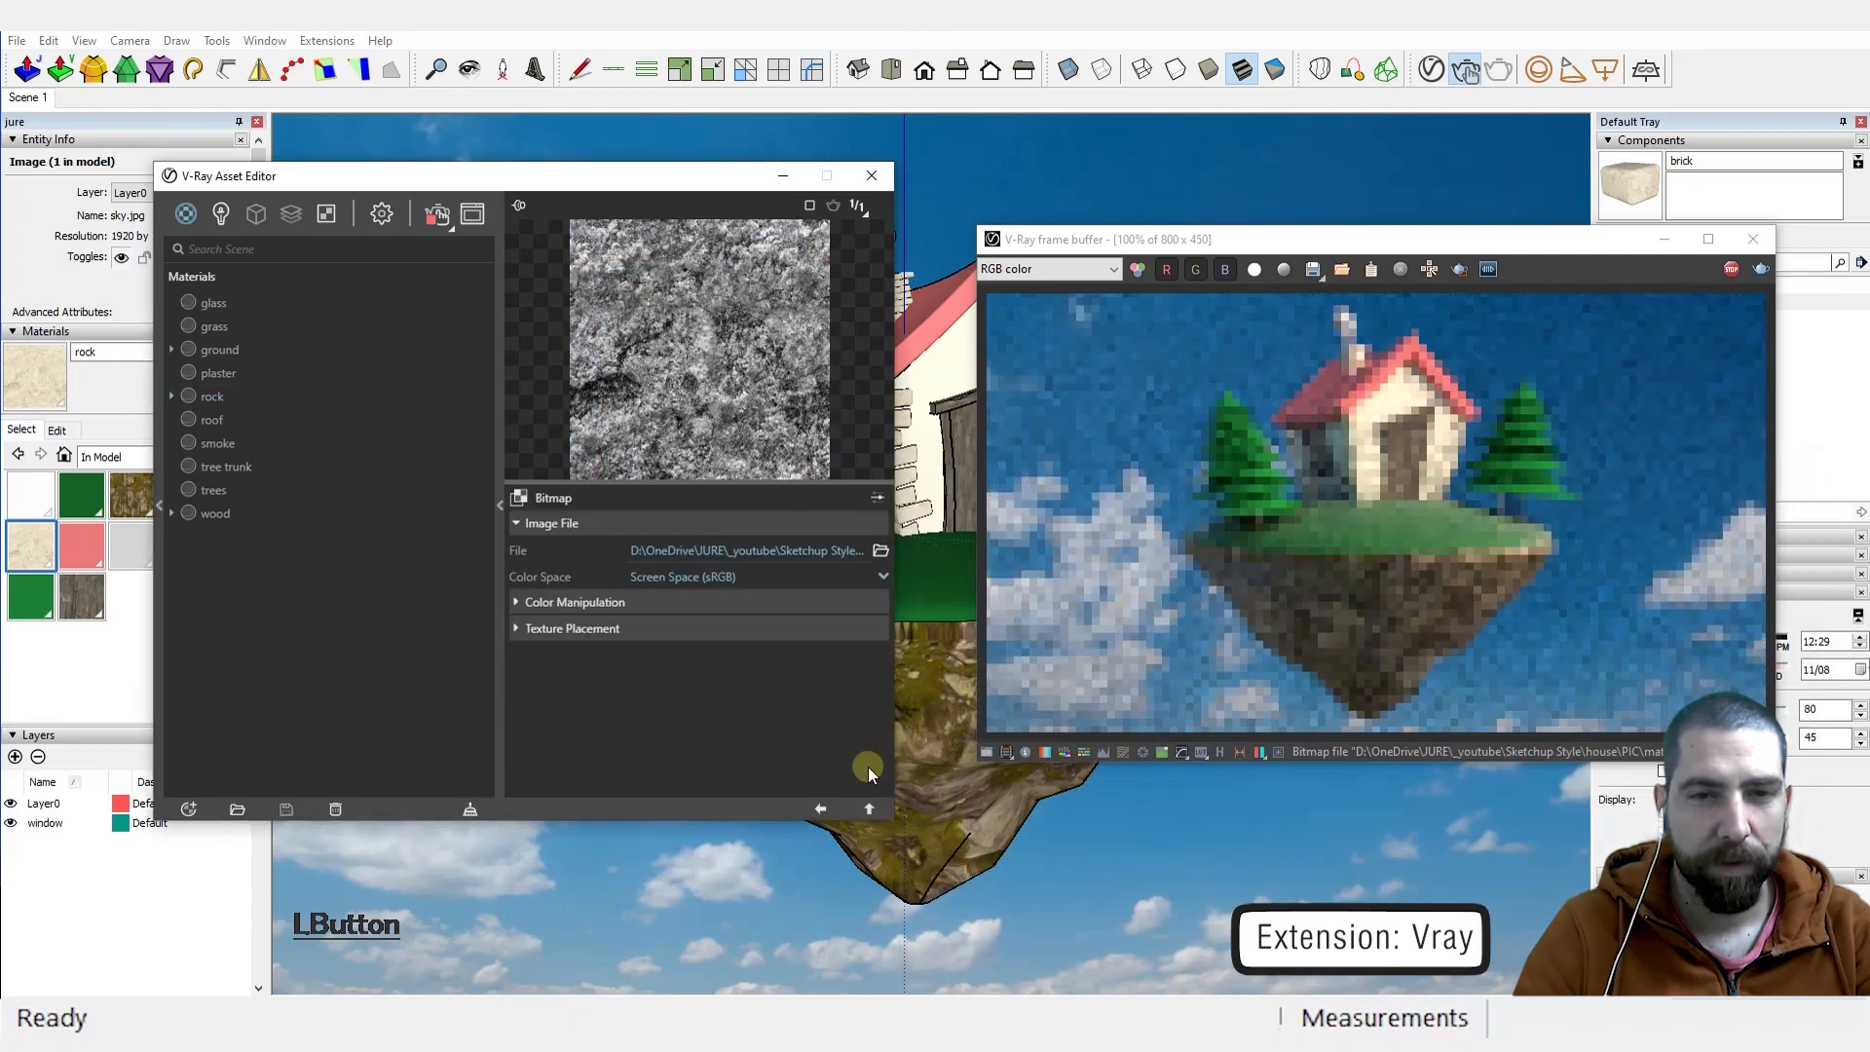
click(820, 808)
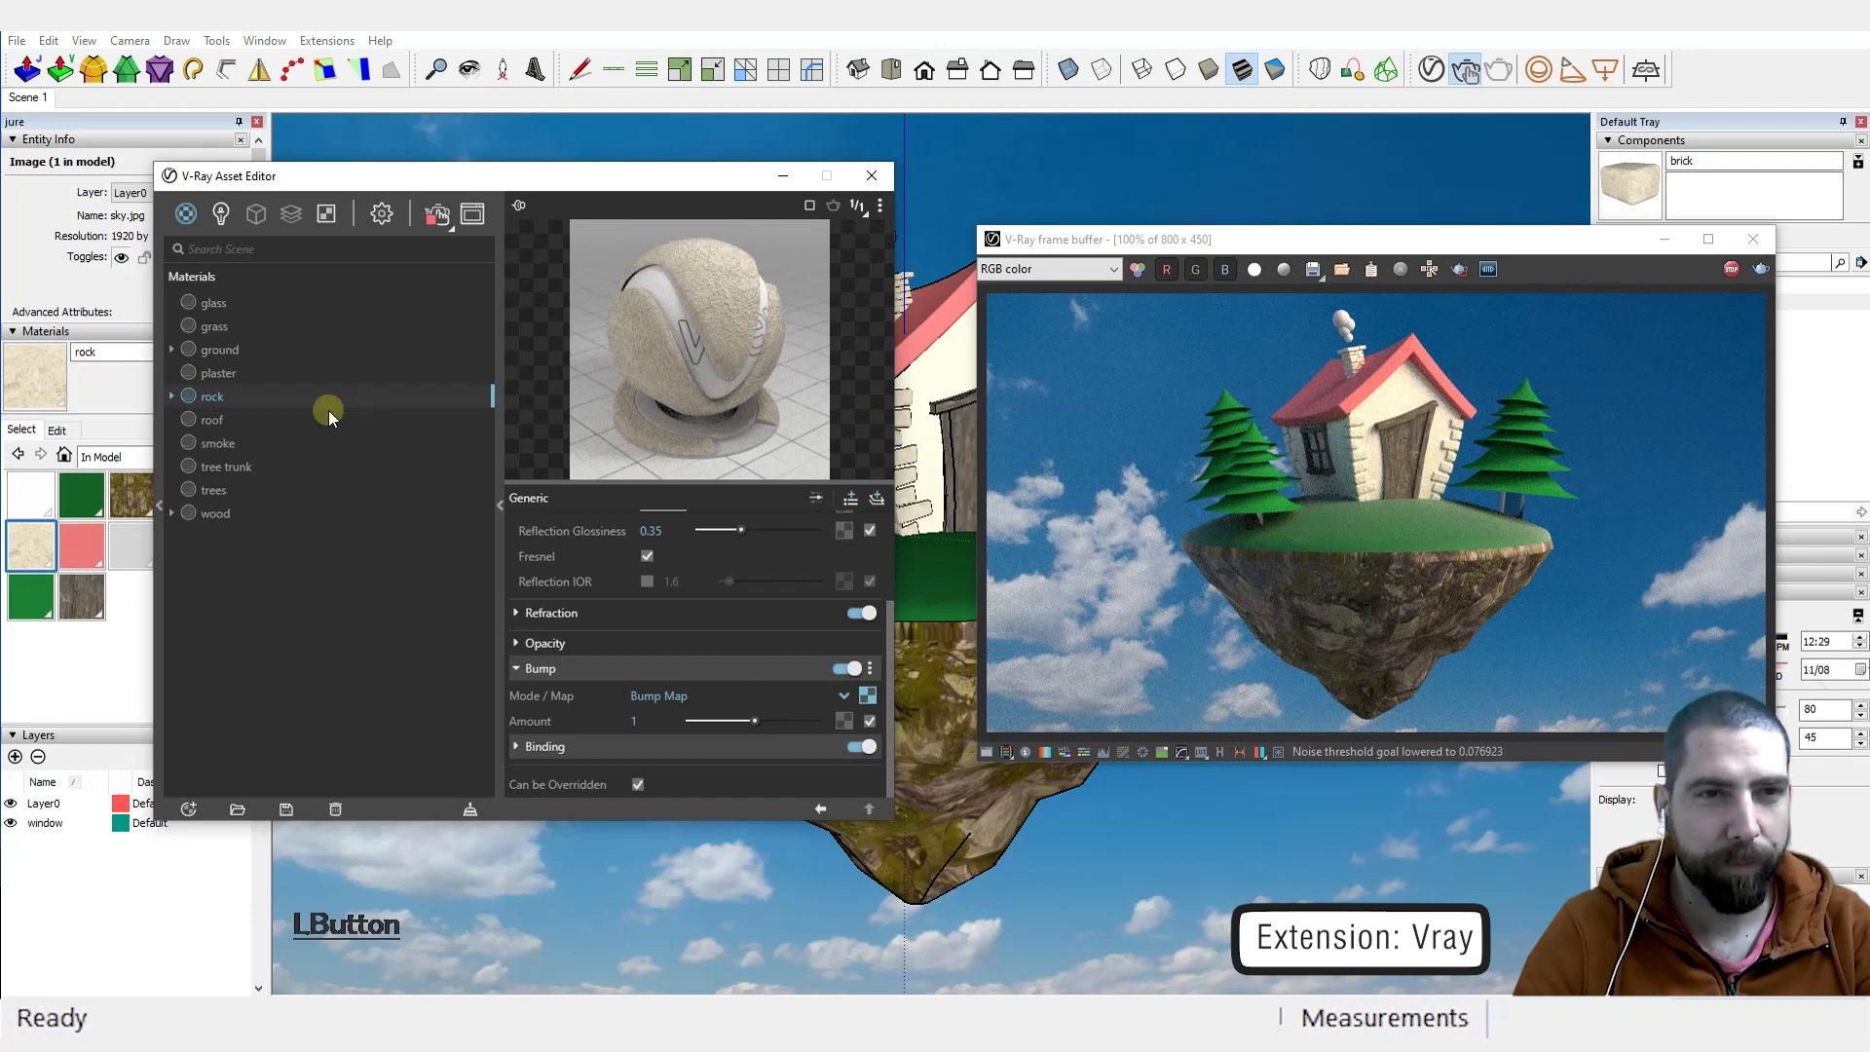
Step: Give the roof material a white Reflection Color and a Reflection Glossiness of 0.4
click(214, 418)
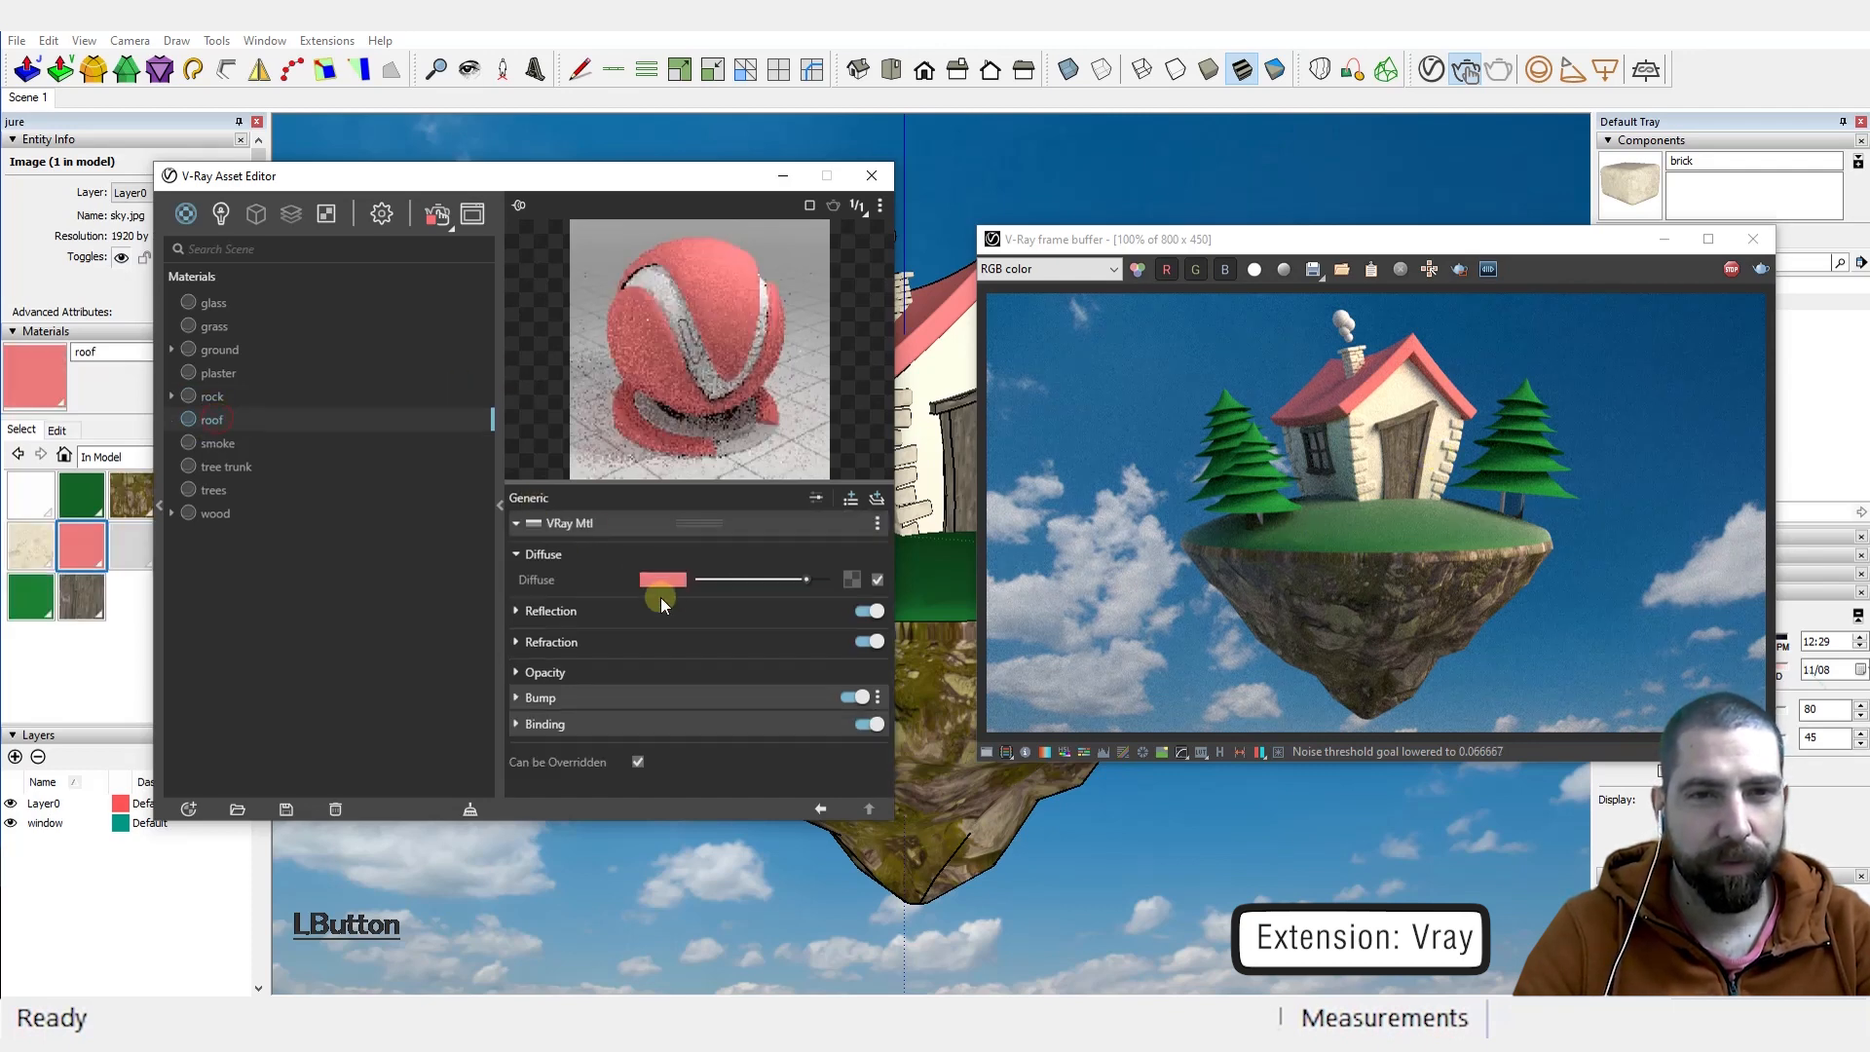
click(524, 610)
drag(821, 661, 750, 666)
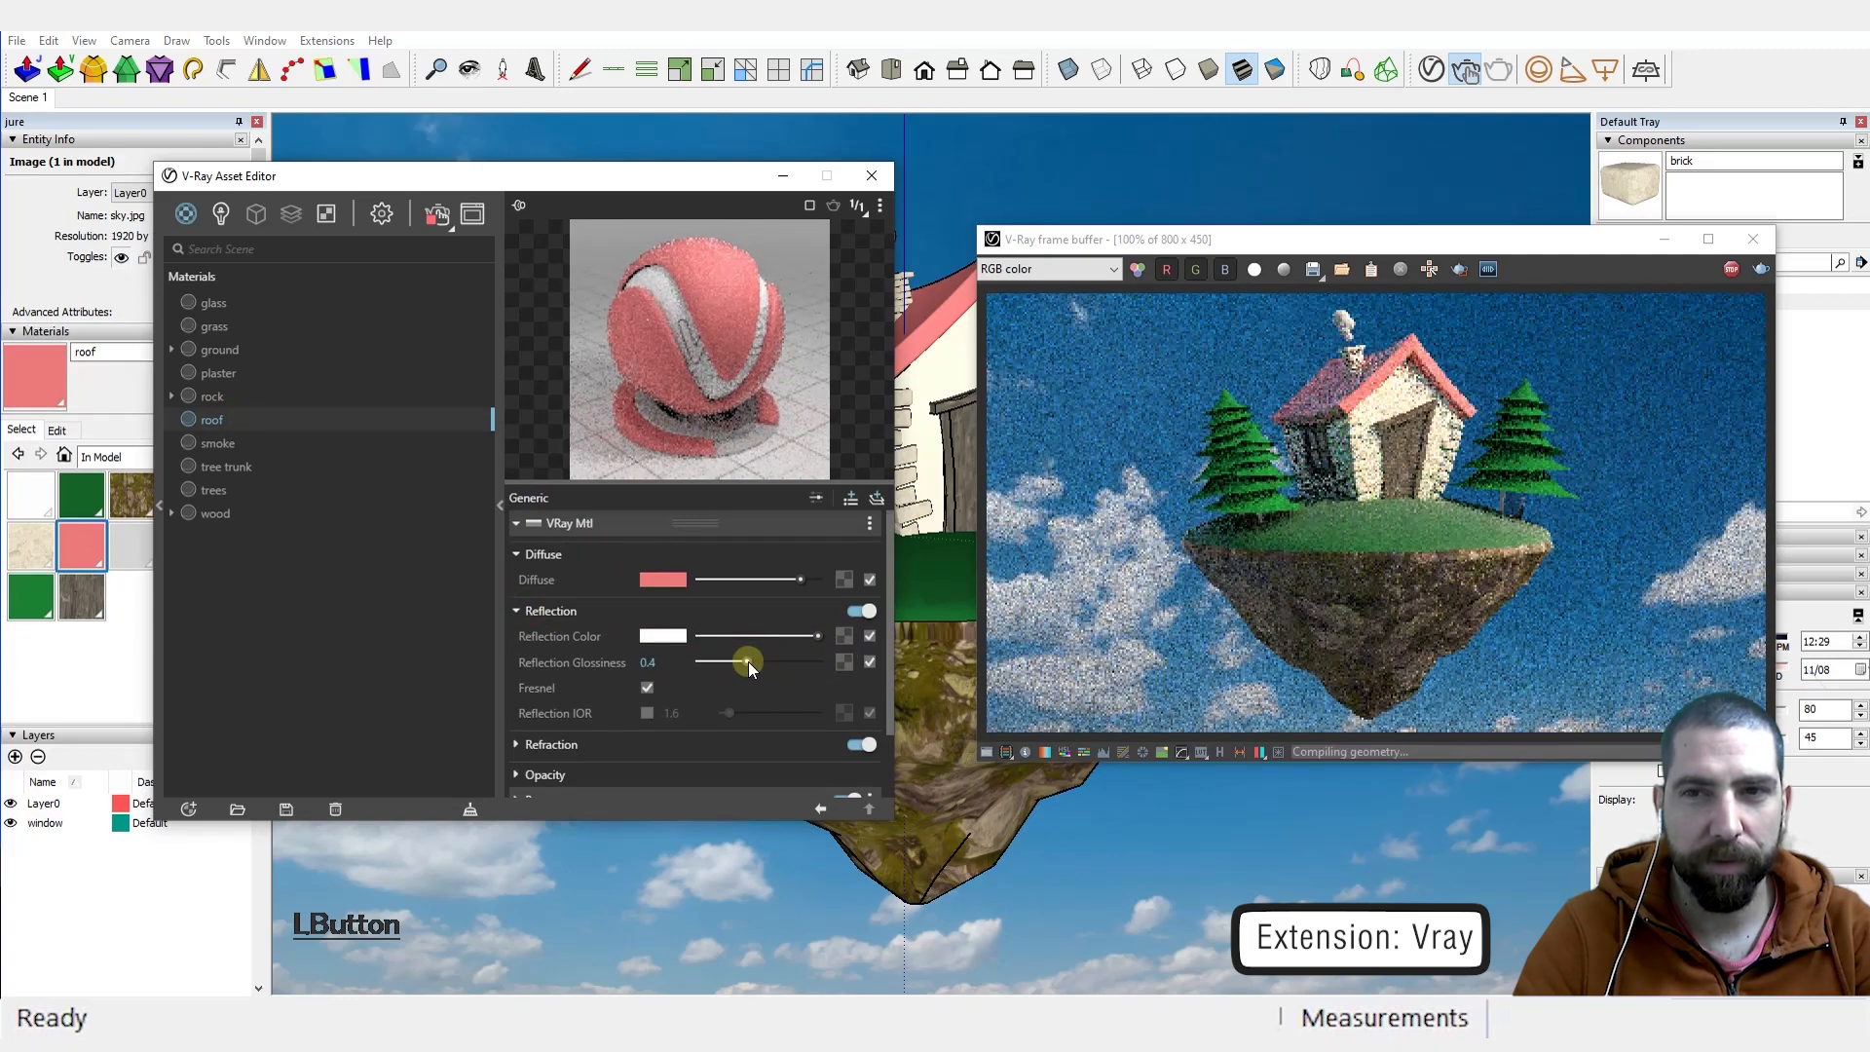
Step: Give the smoke material a full white Reflection Color
click(218, 445)
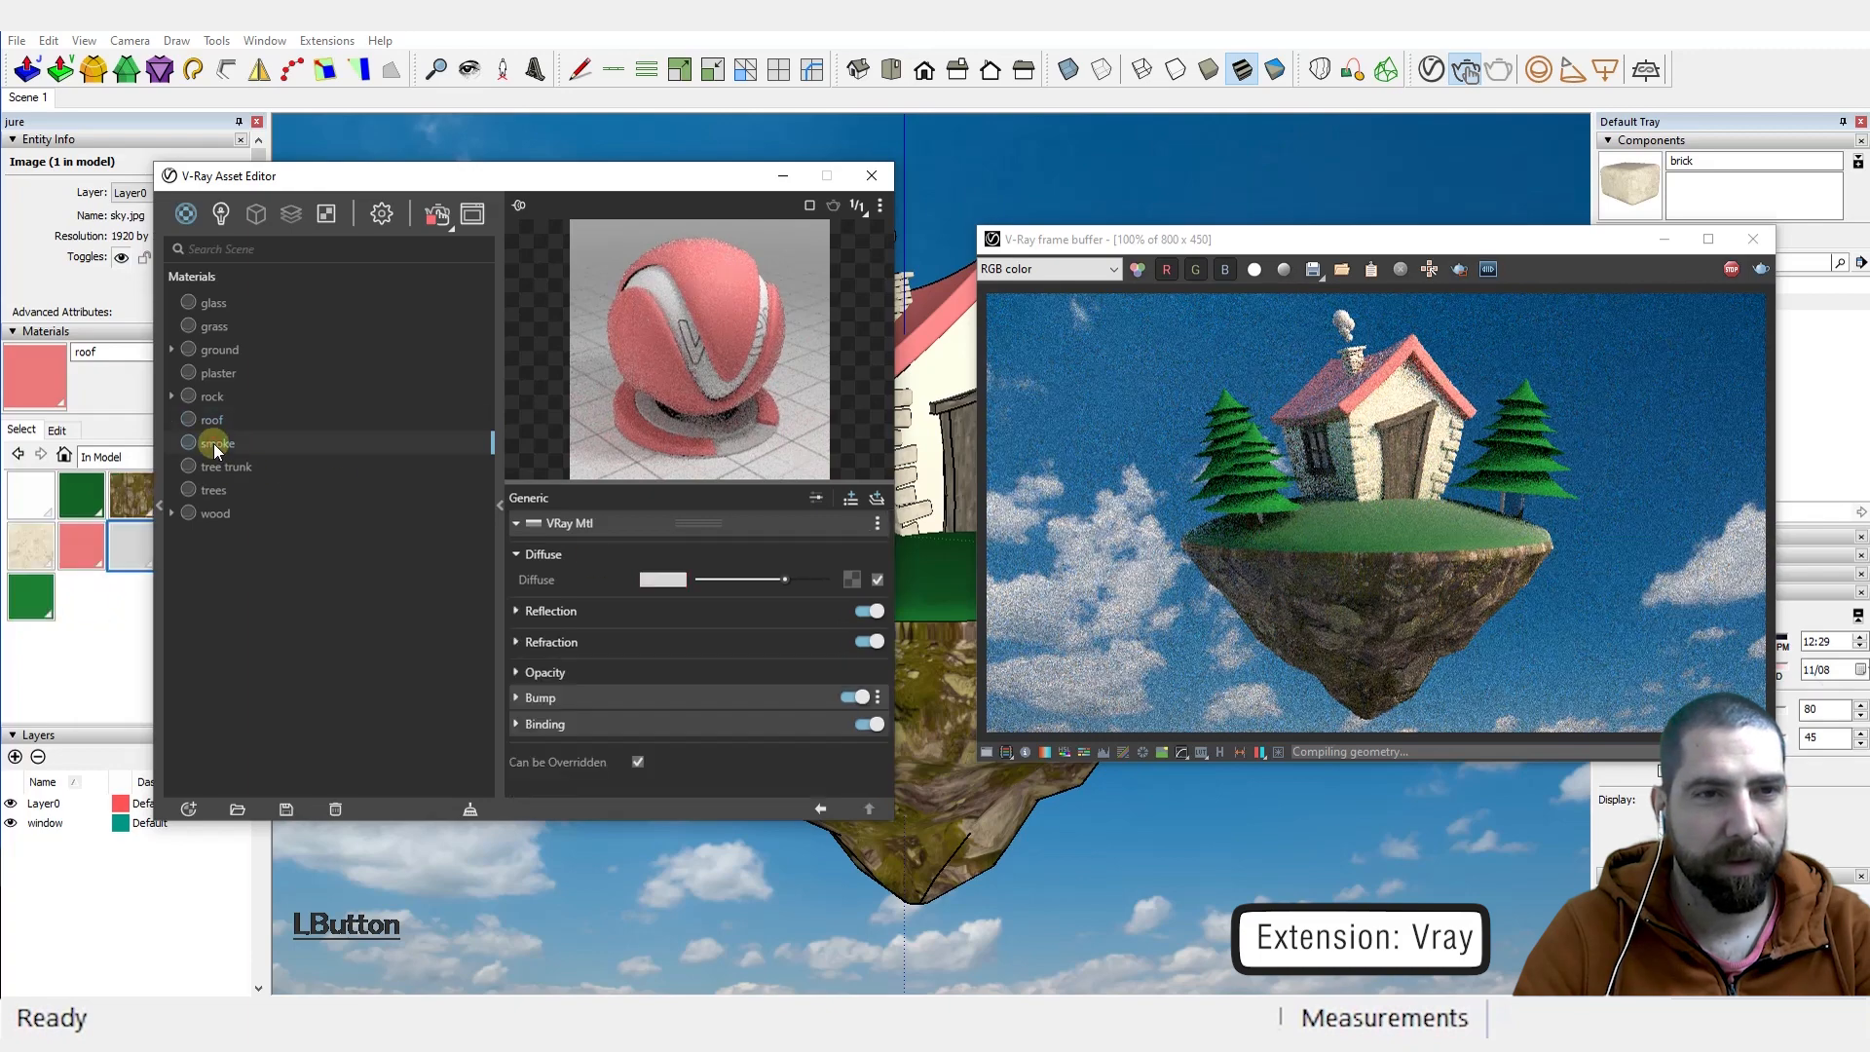
click(523, 614)
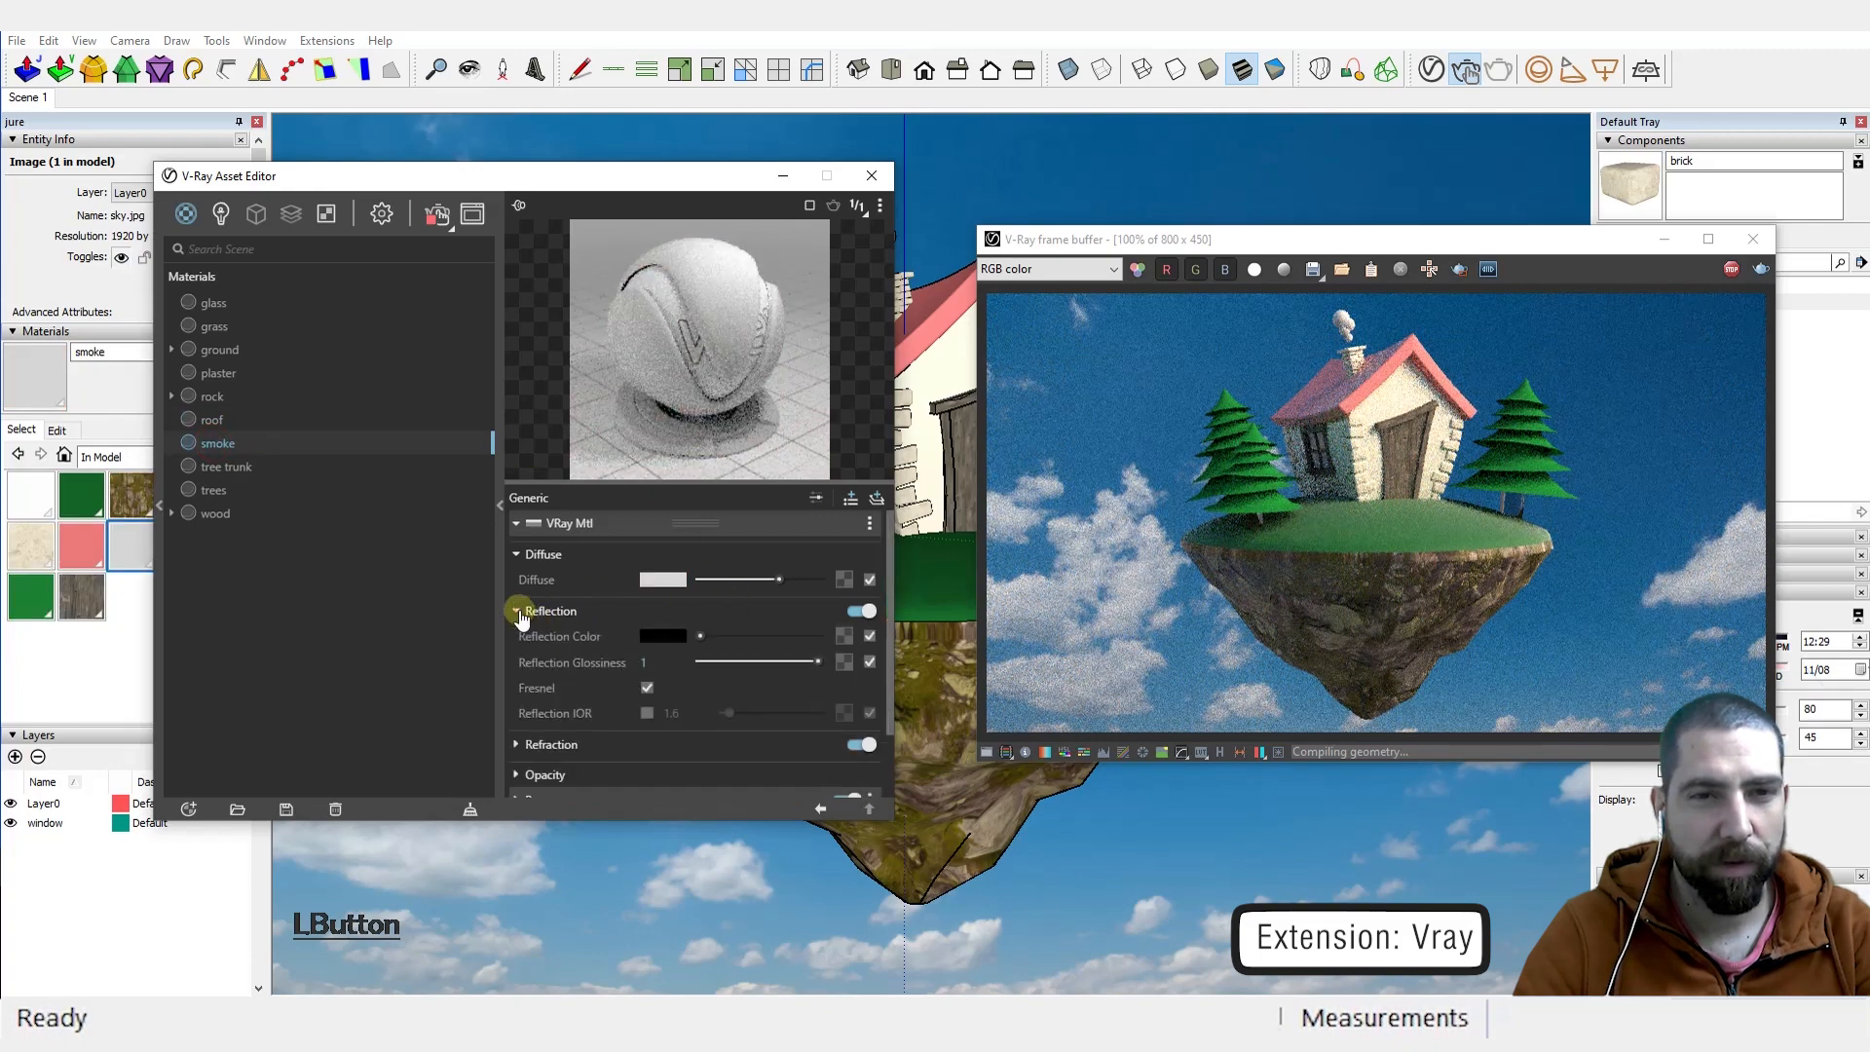
drag(696, 638, 847, 640)
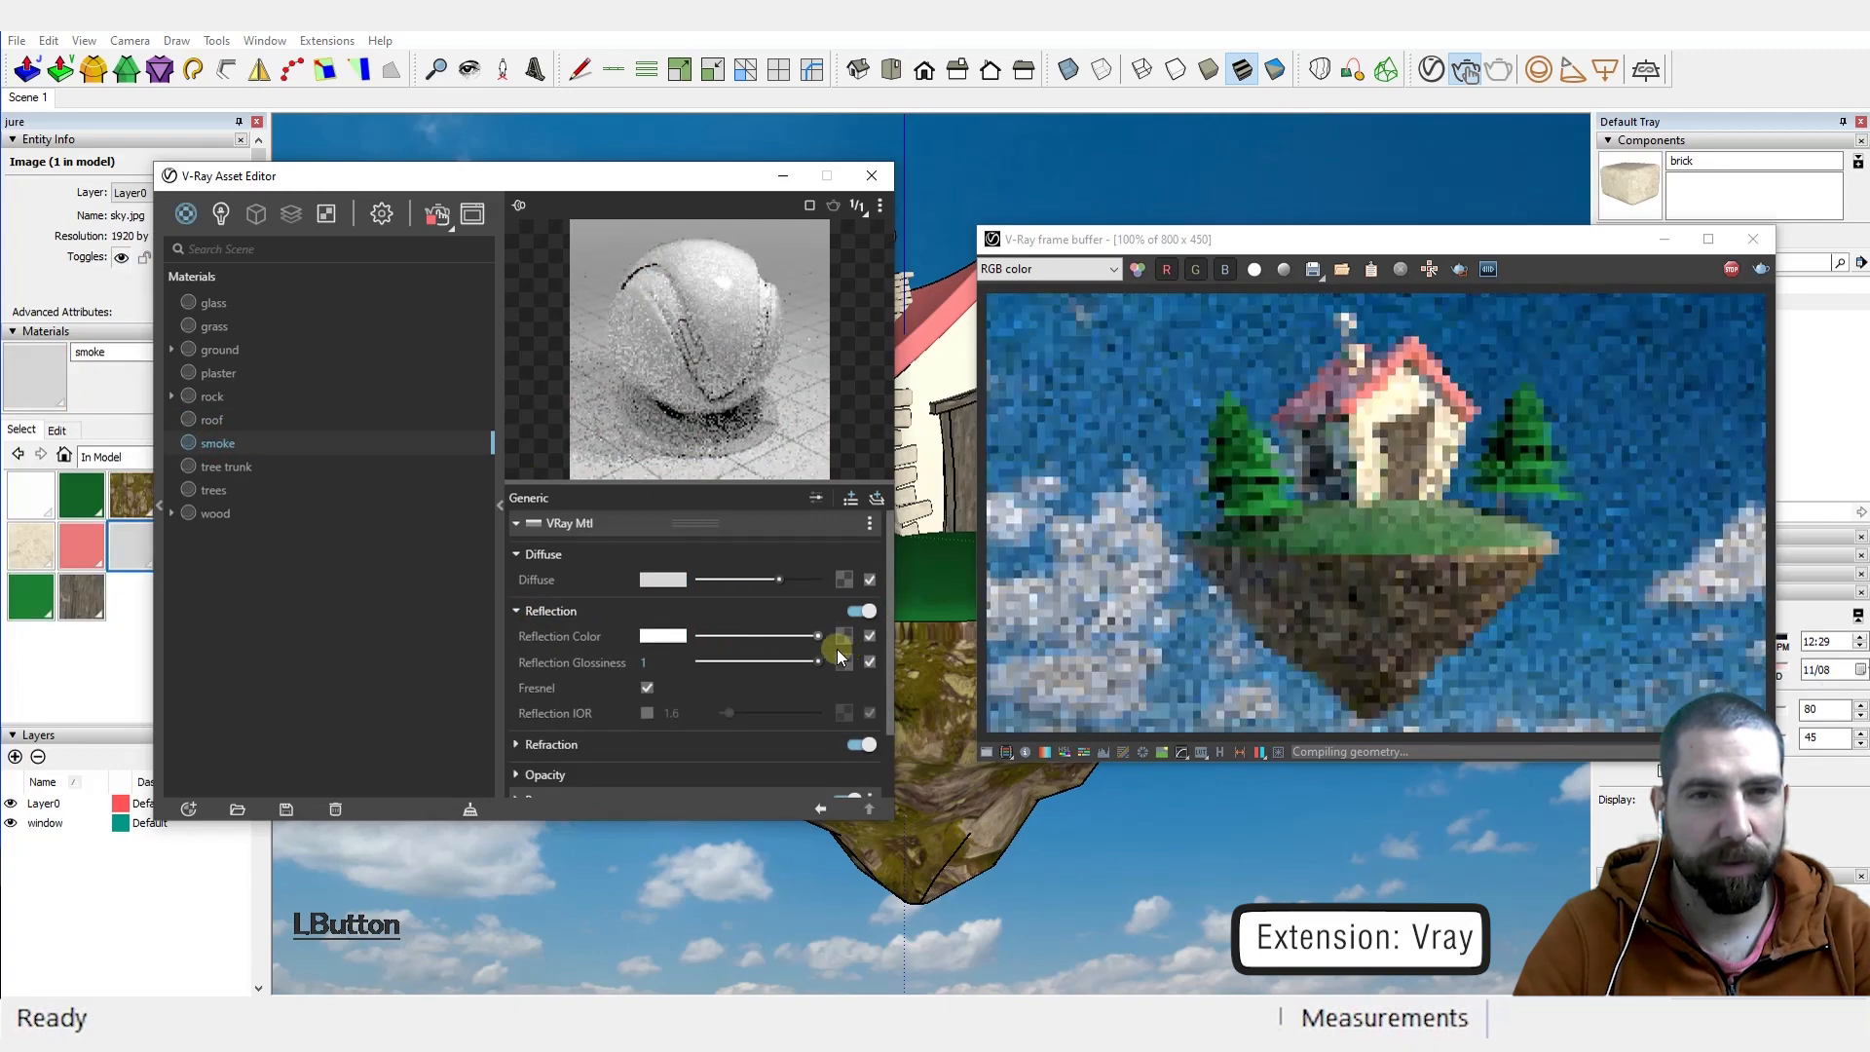
Step: Brighten the smoke material's Refraction Color to light gray and set its Reflection Glossiness to 0.85
click(542, 742)
scroll(721, 648, down, 3)
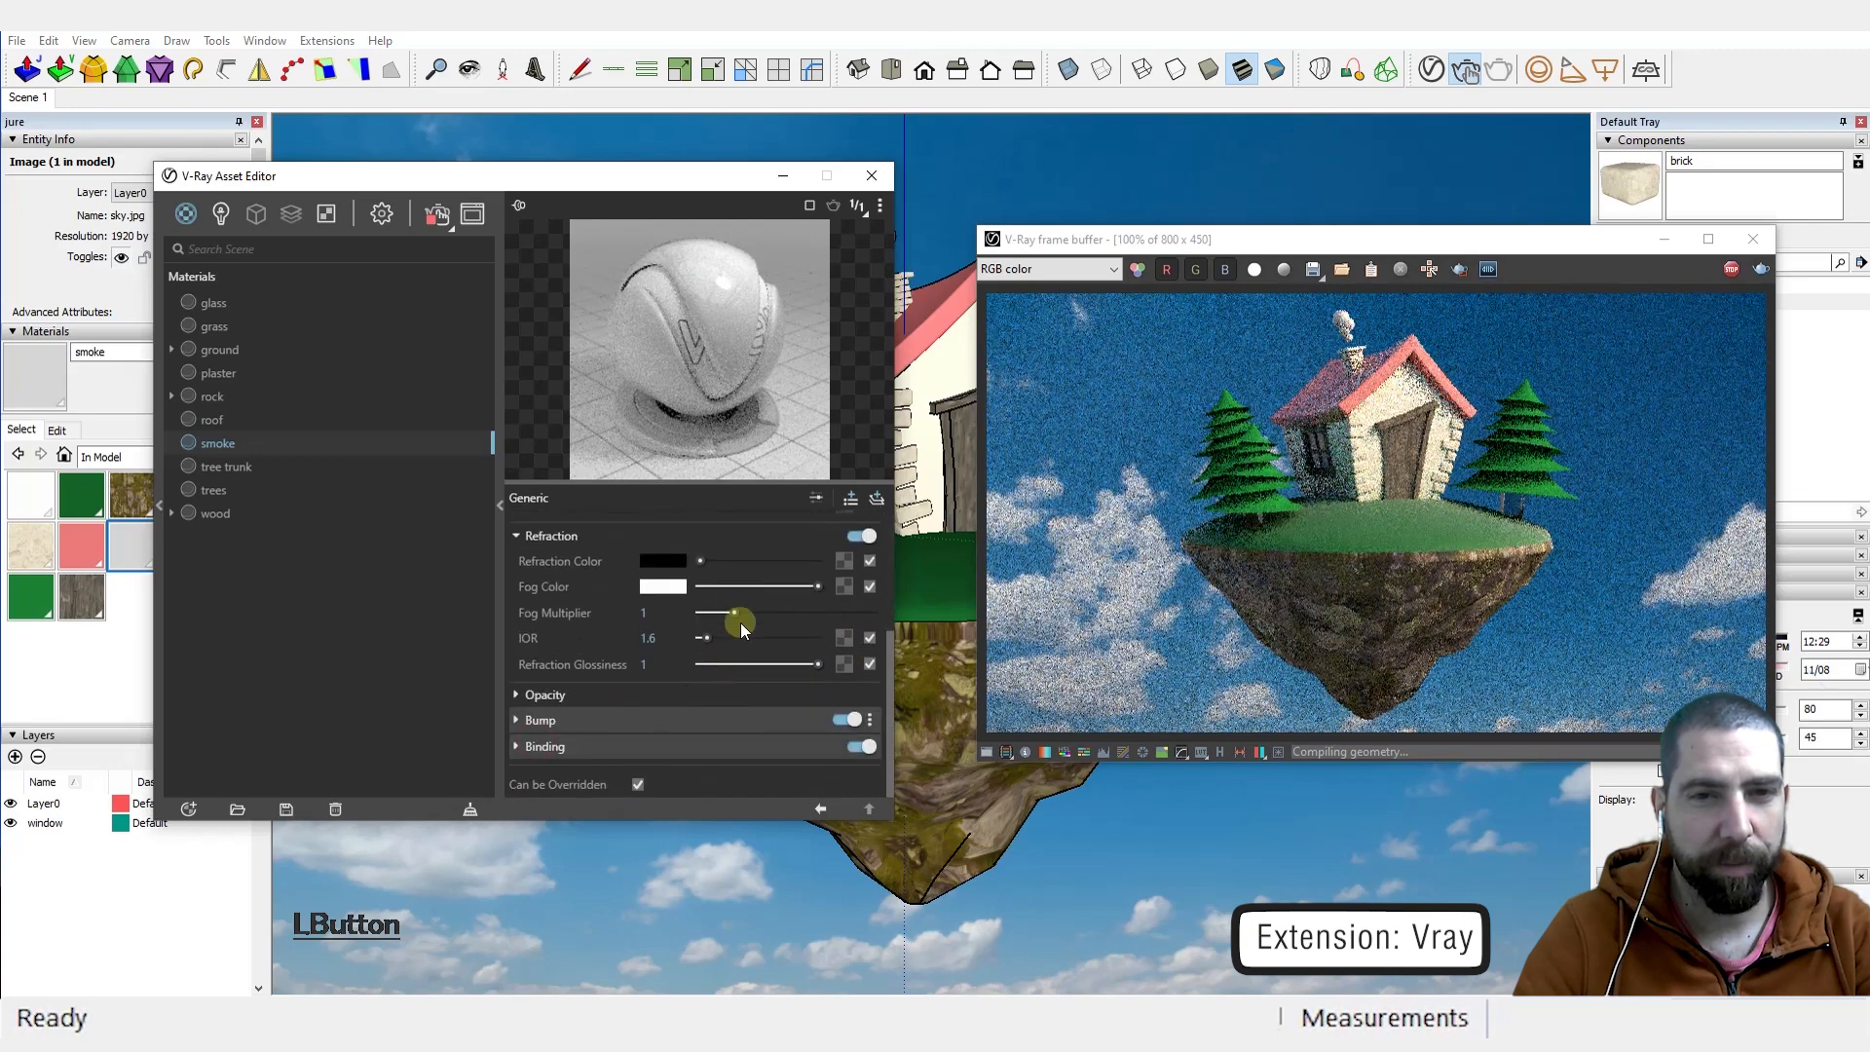
drag(704, 559, 761, 561)
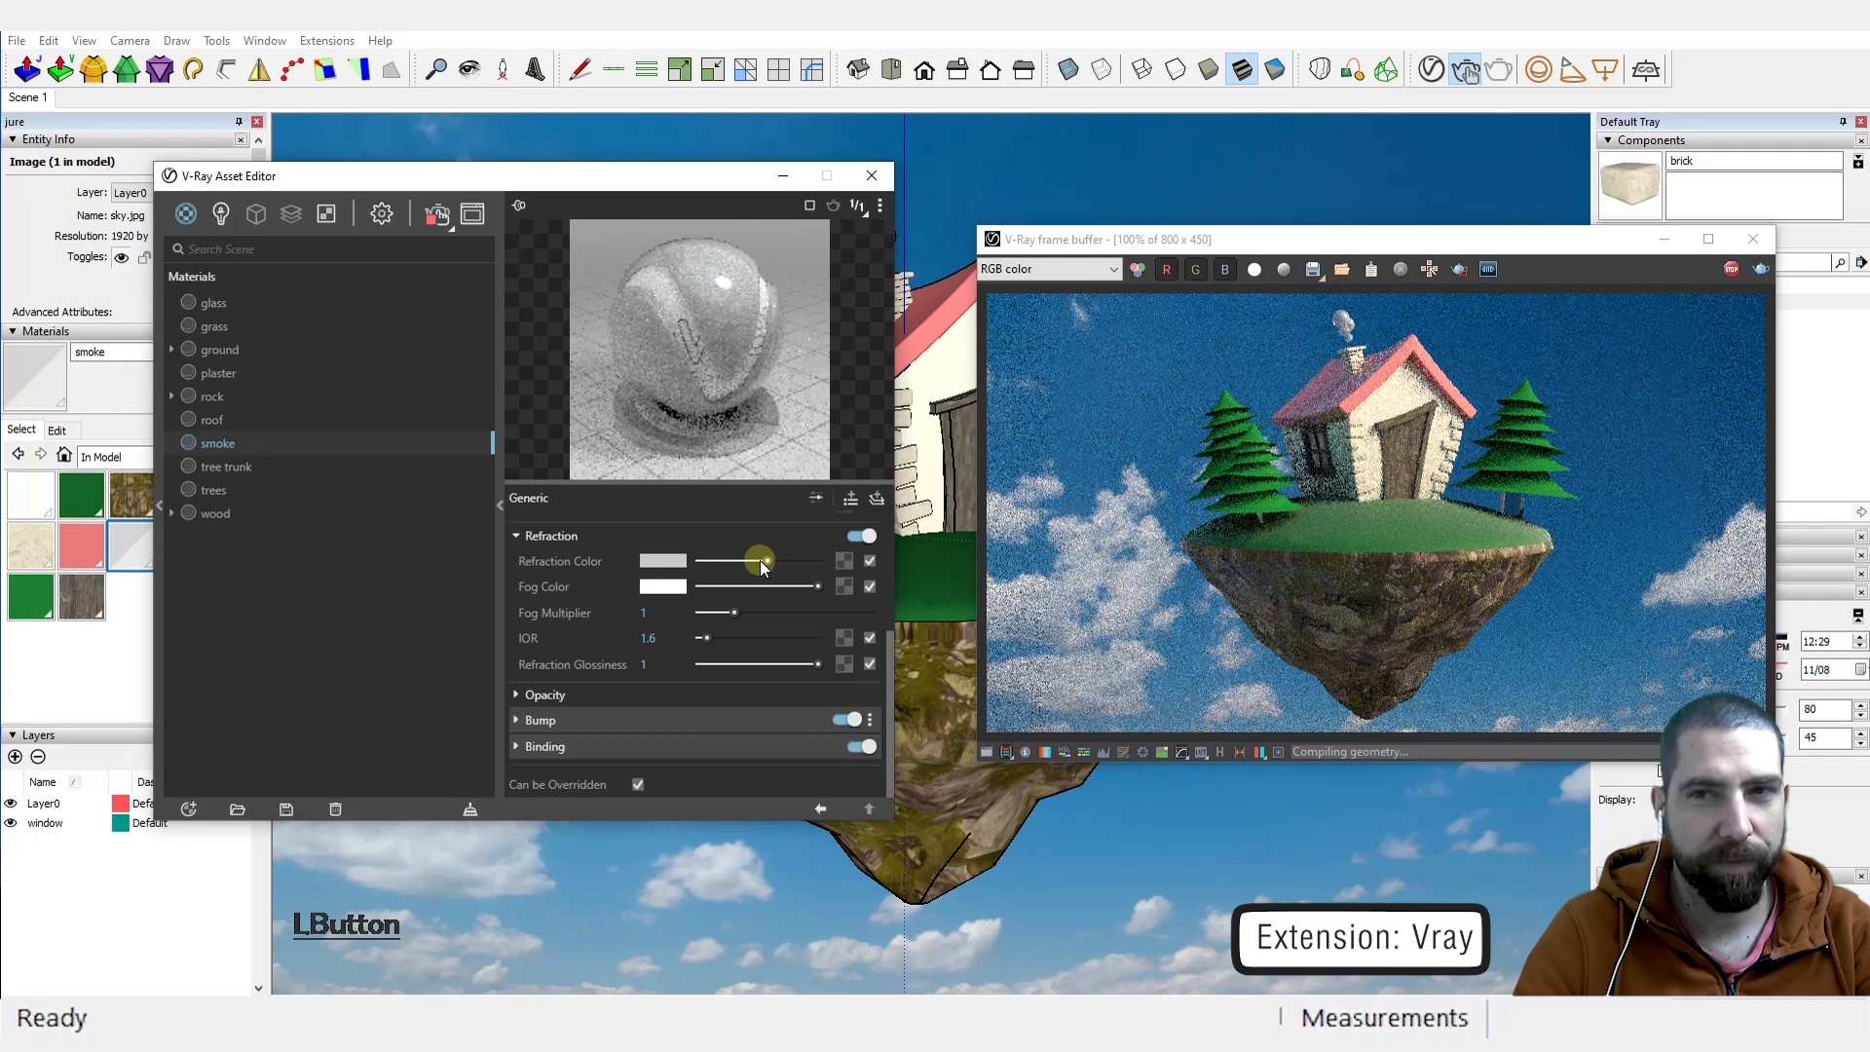
click(517, 537)
drag(780, 582, 802, 580)
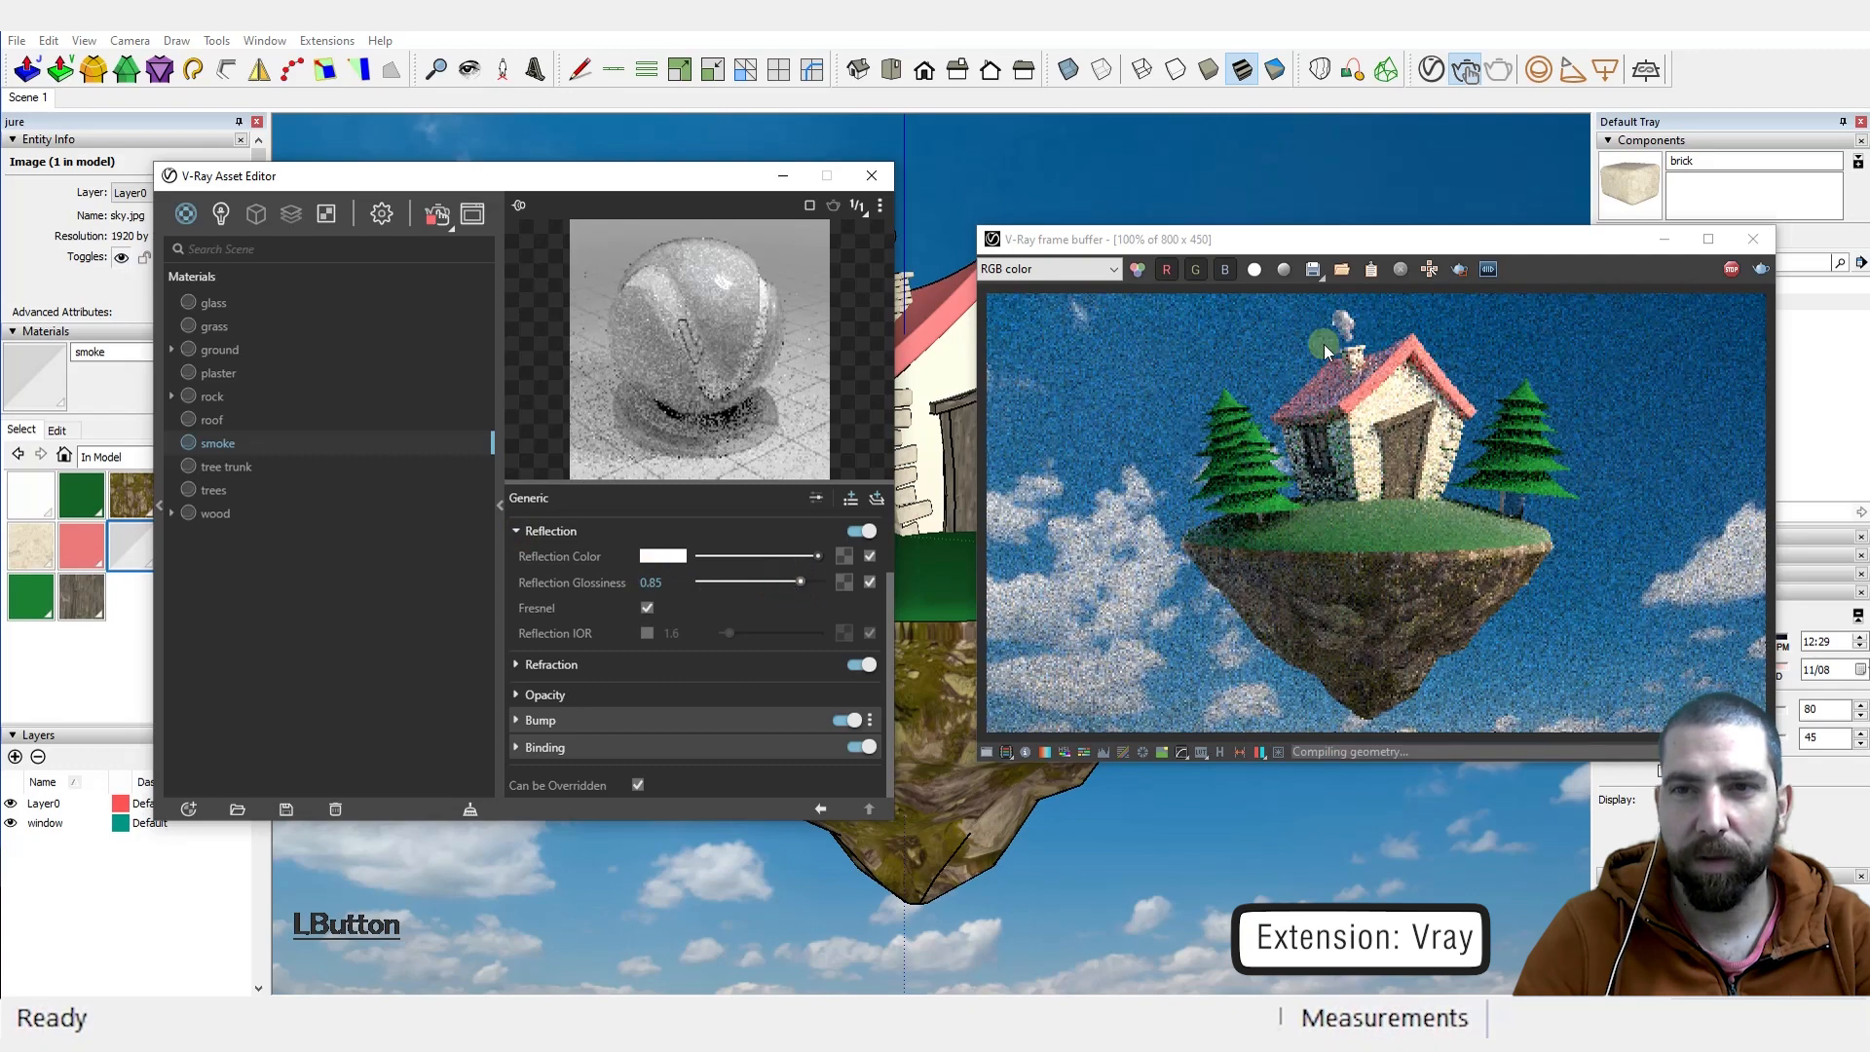
ctrl+click(1349, 321)
scroll(1349, 316, up, 2)
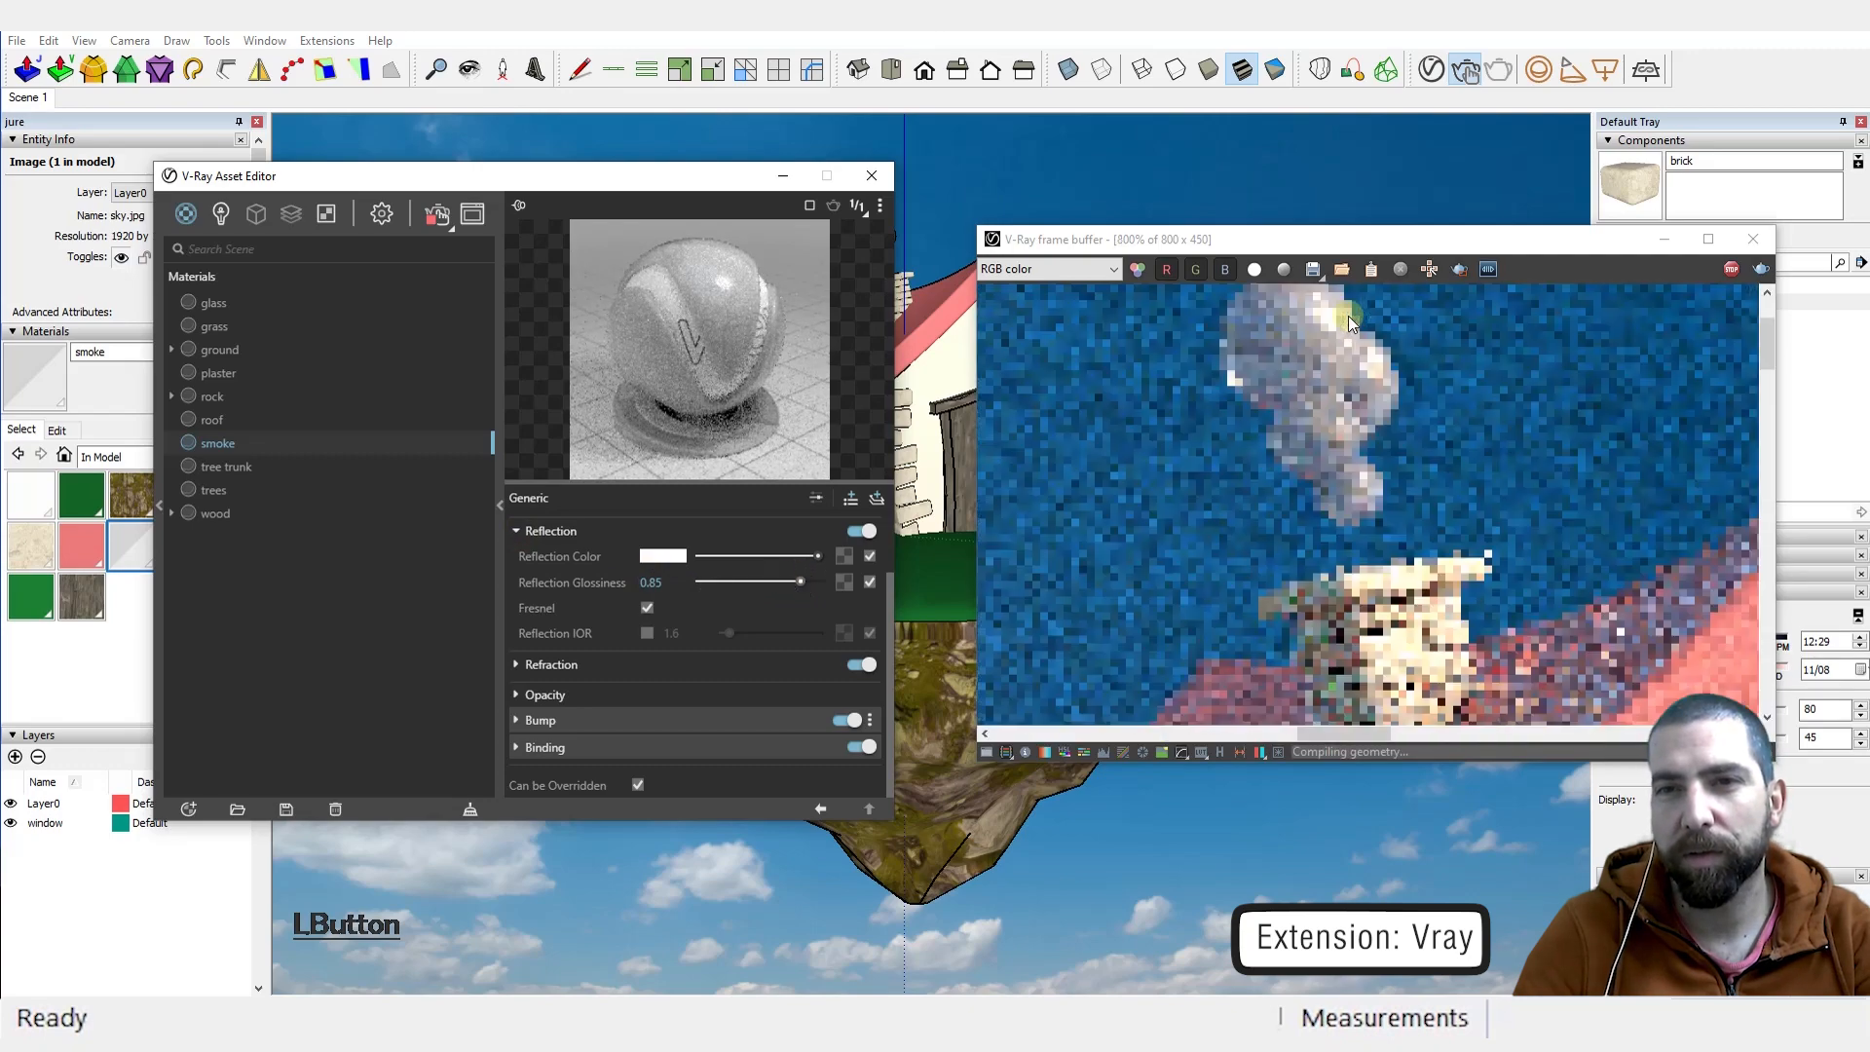
scroll(1389, 409, down, 3)
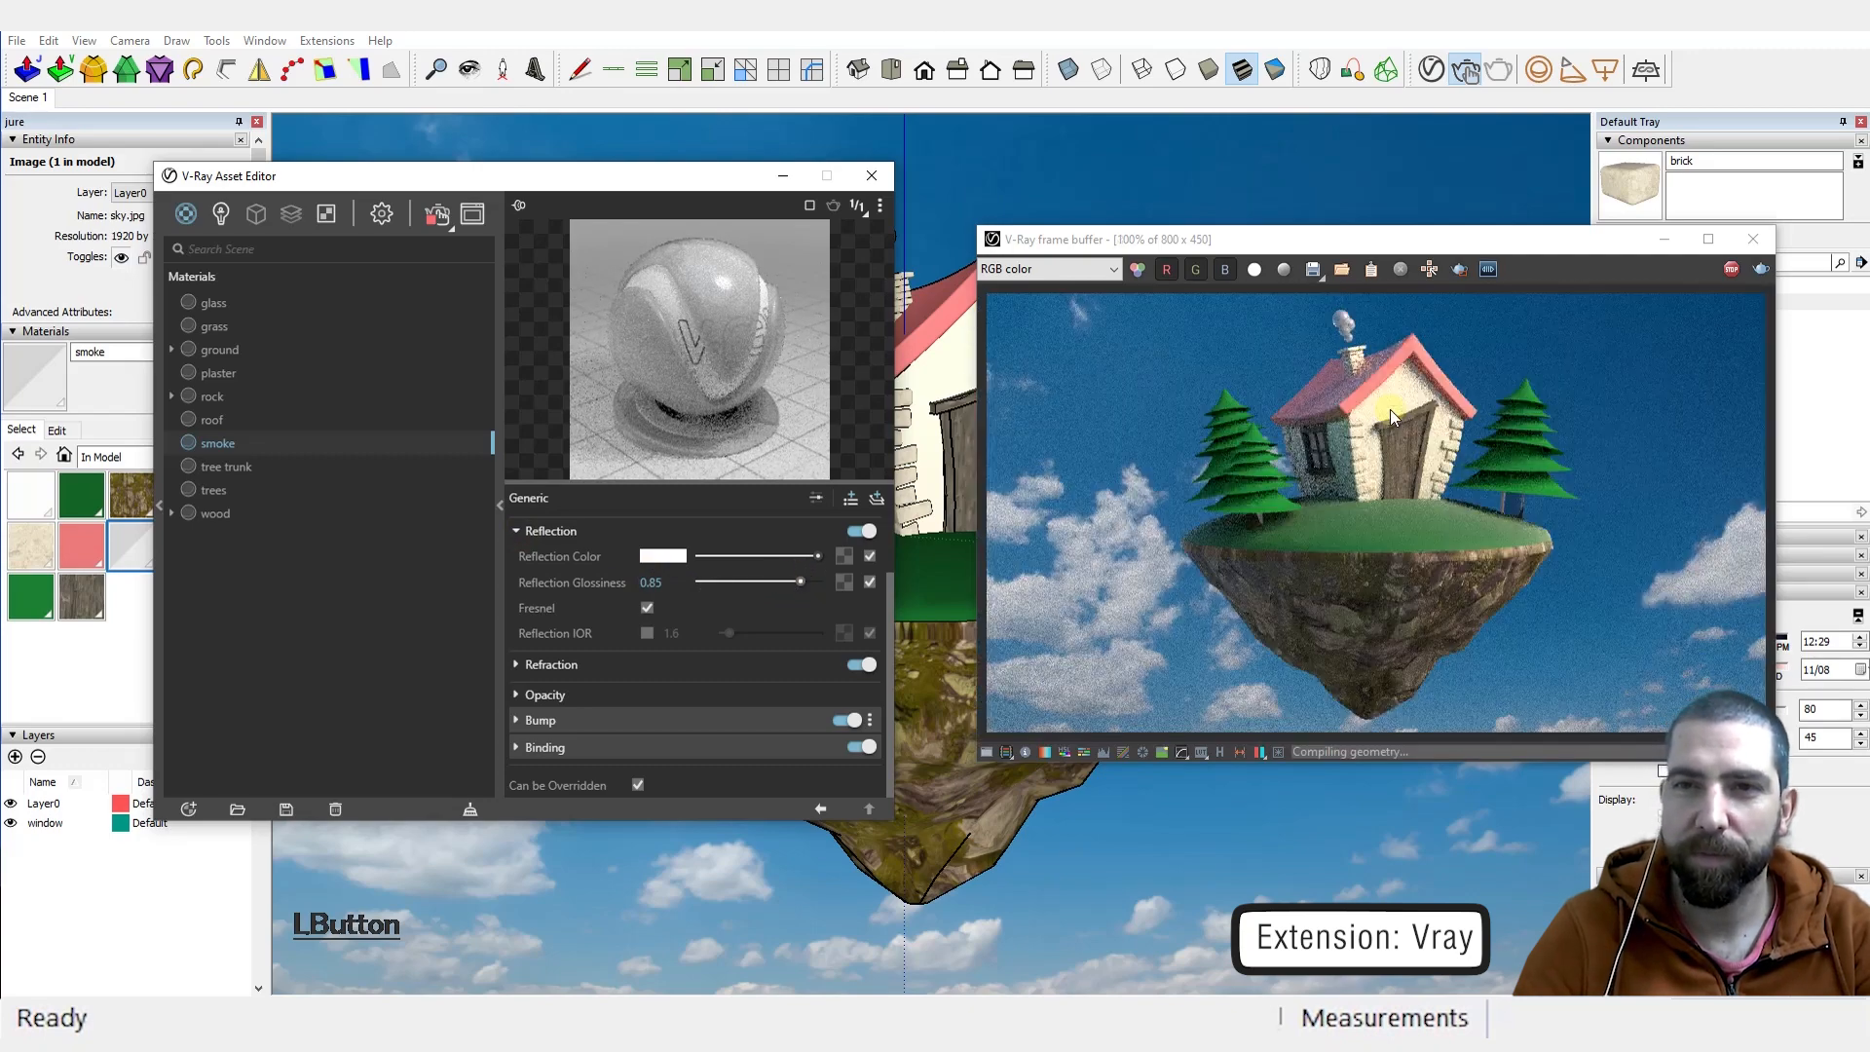
Step: Give the tree trunk material a white Reflection Color and a Reflection Glossiness of 0.5, keeping its Refraction Color black
click(214, 466)
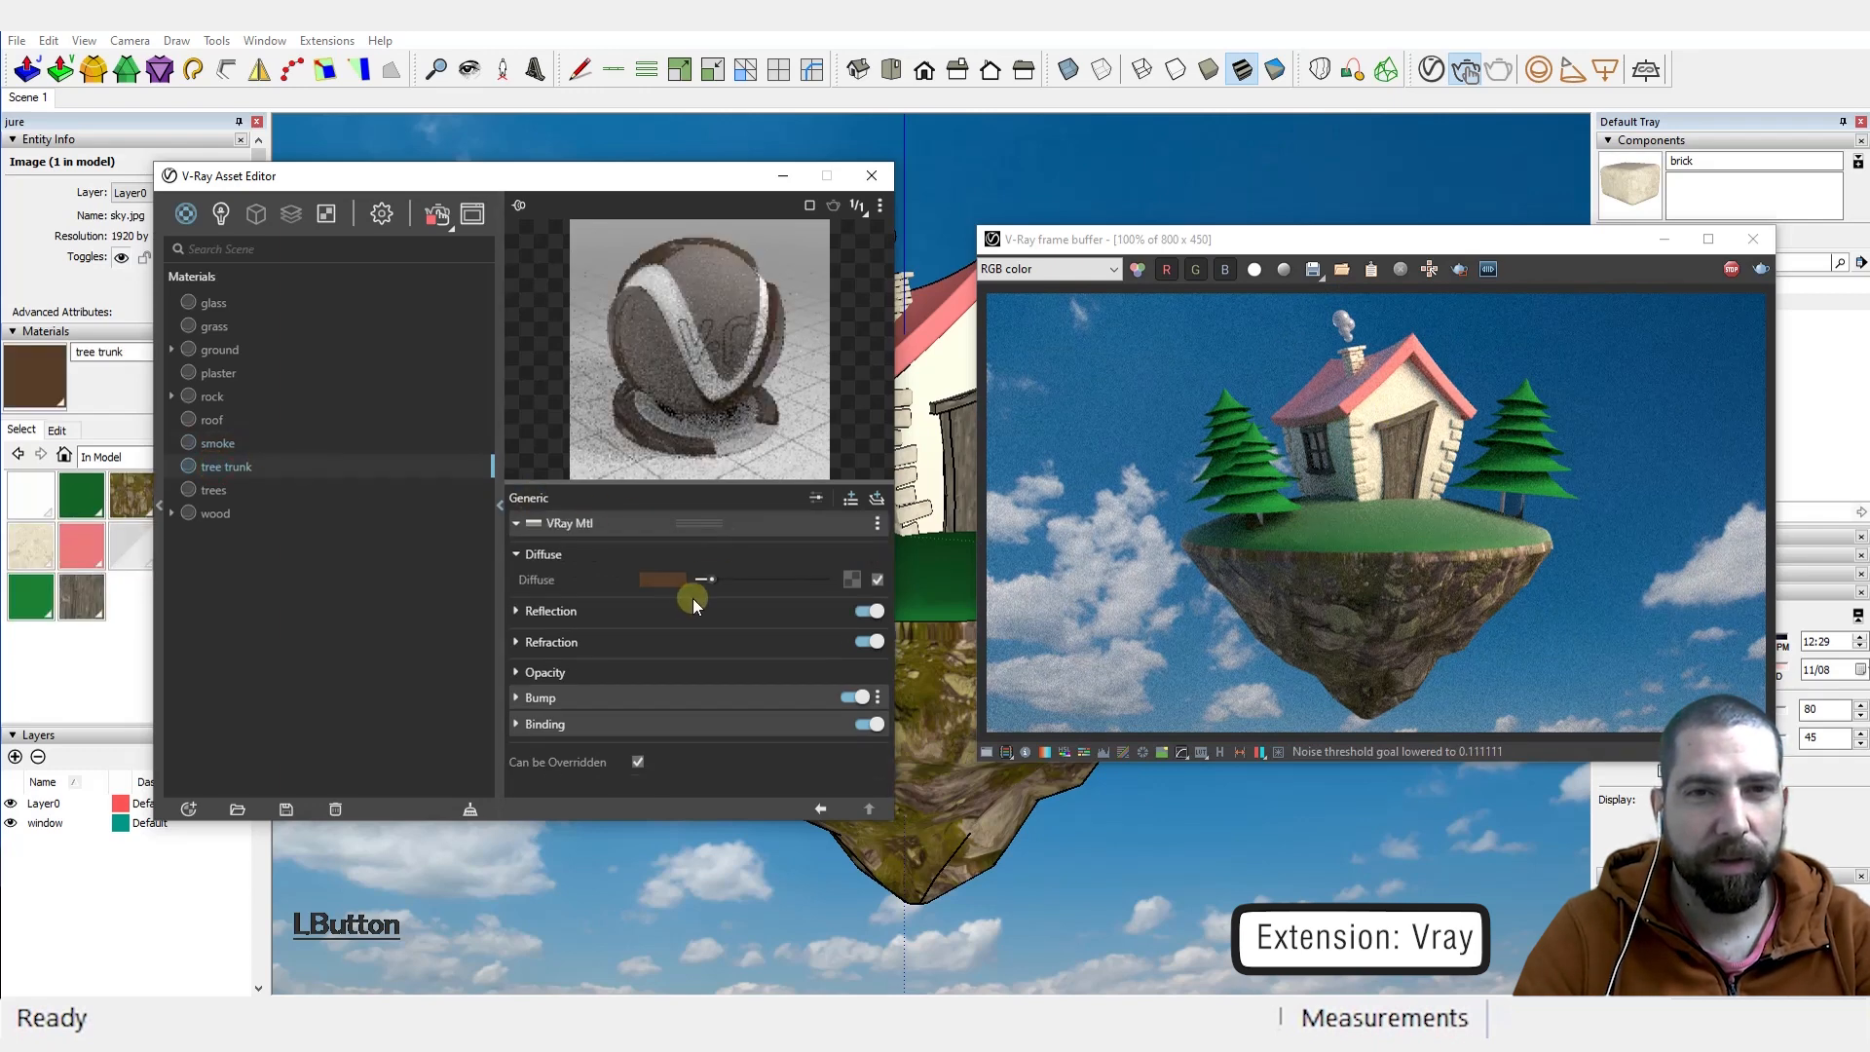
click(538, 611)
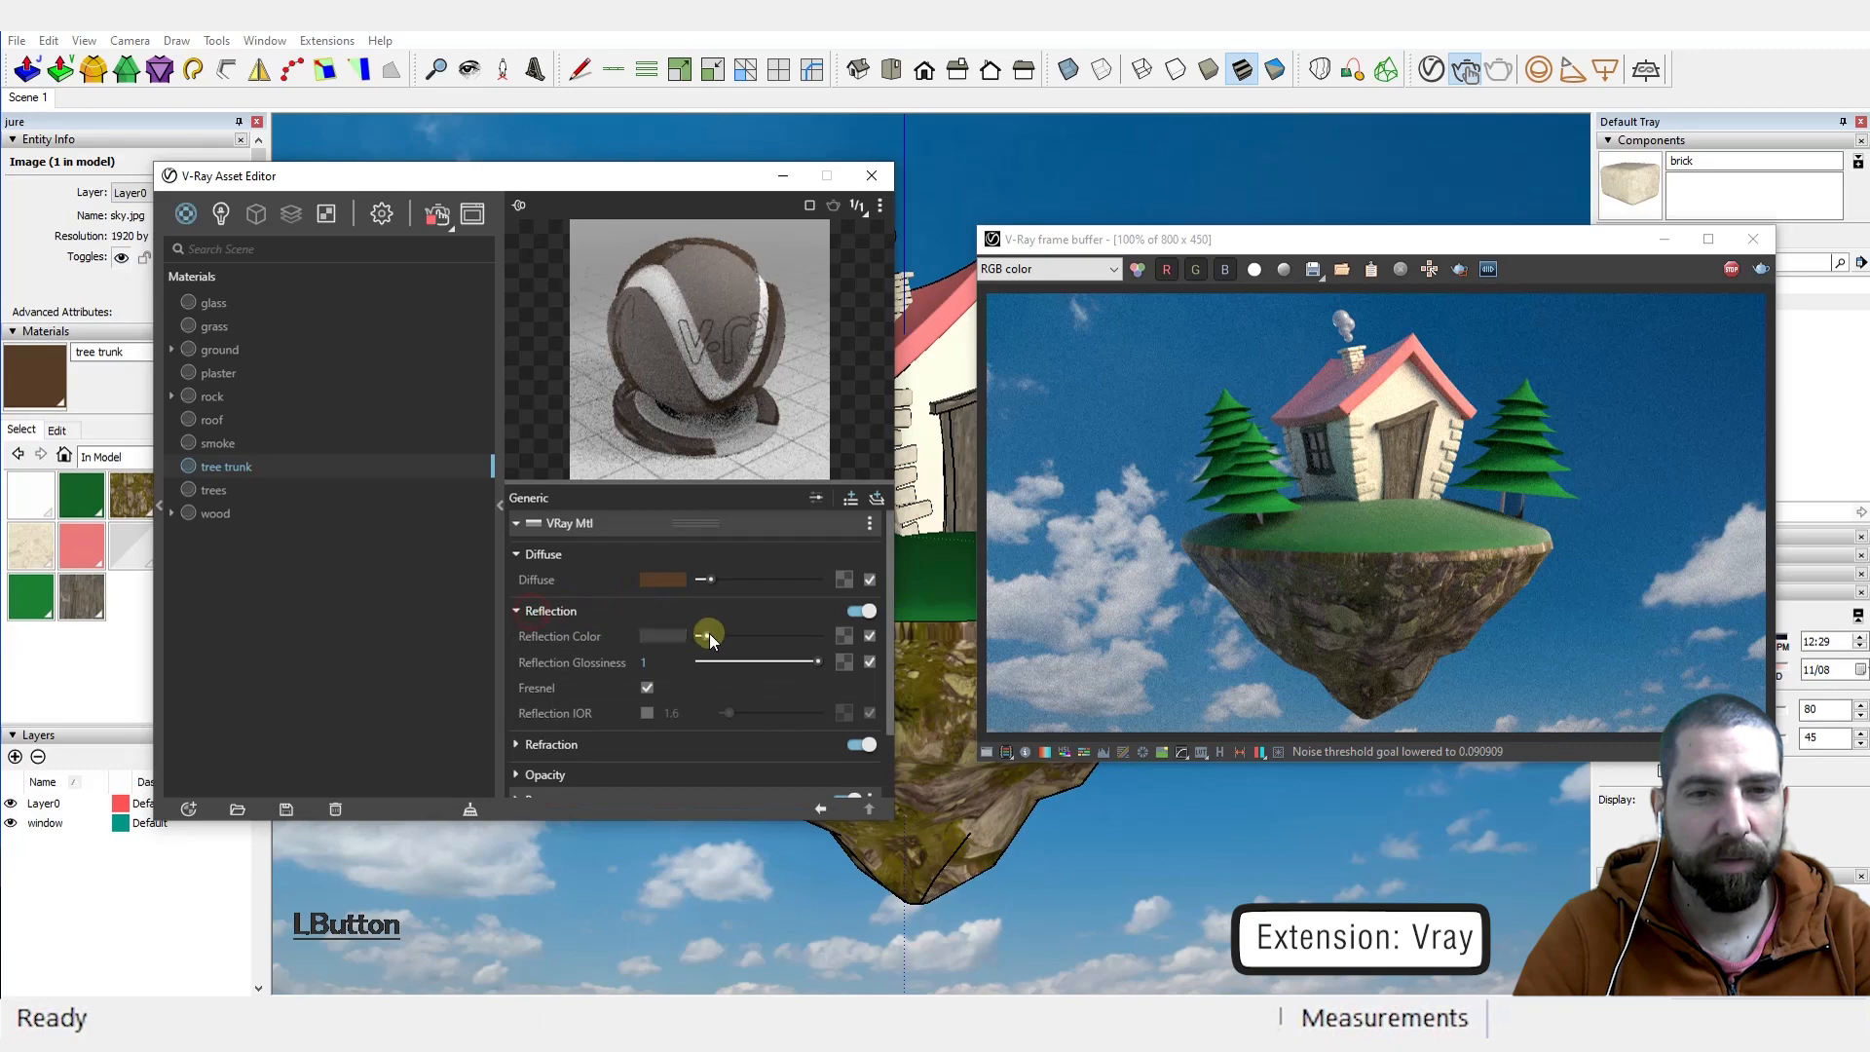
drag(703, 636, 758, 661)
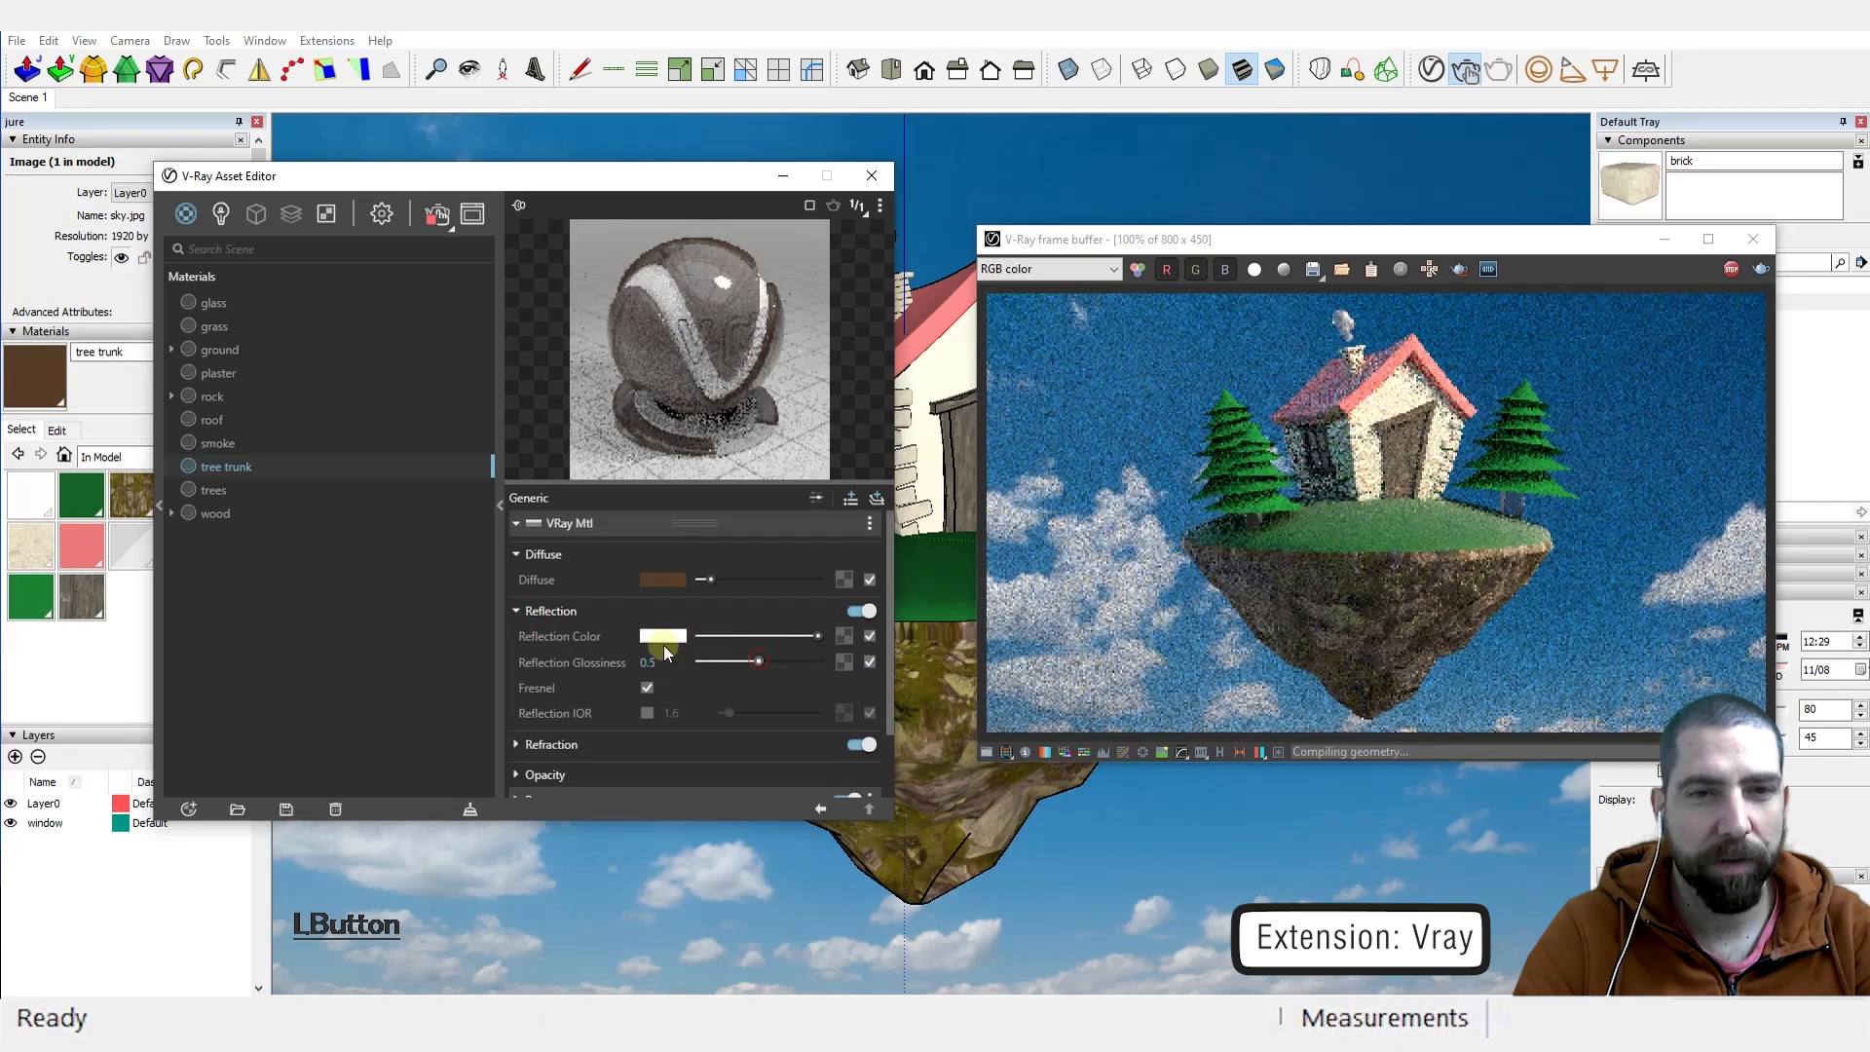
click(538, 611)
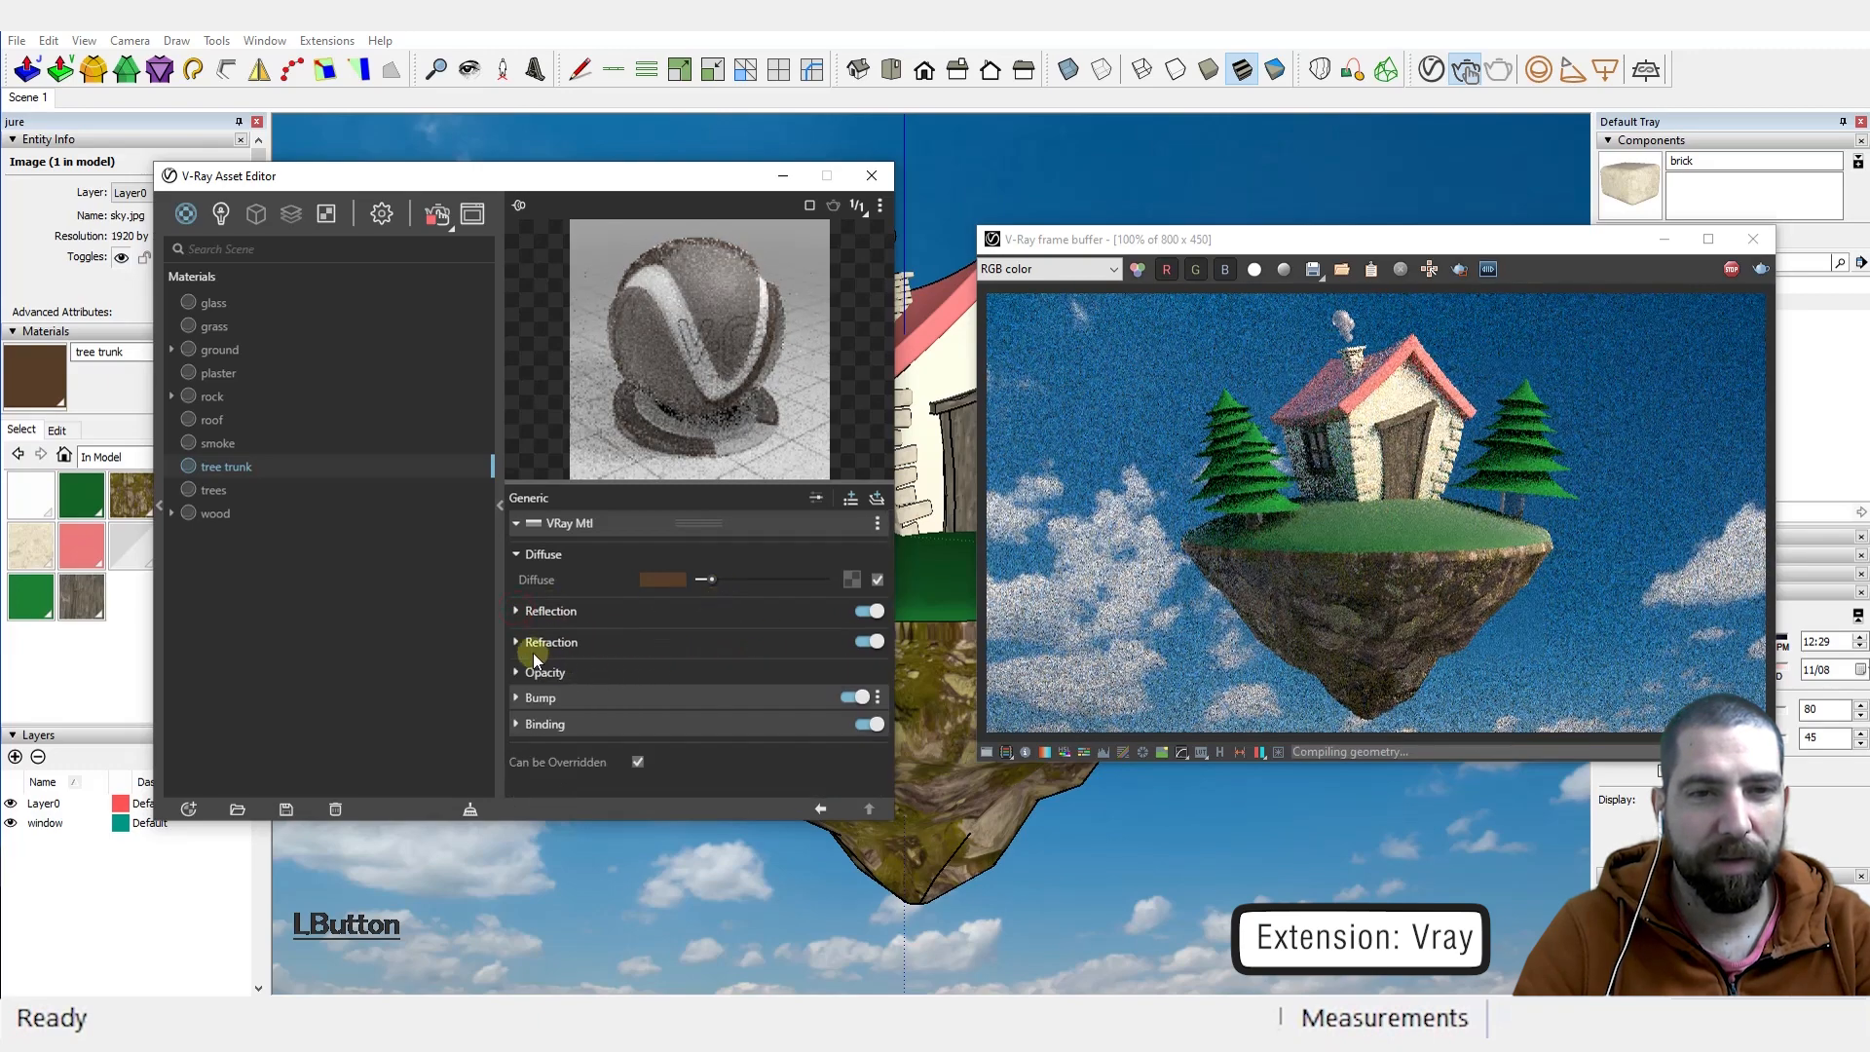
click(533, 648)
mouse_move(701, 667)
mouse_down()
mouse_move(776, 670)
mouse_move(674, 652)
mouse_up()
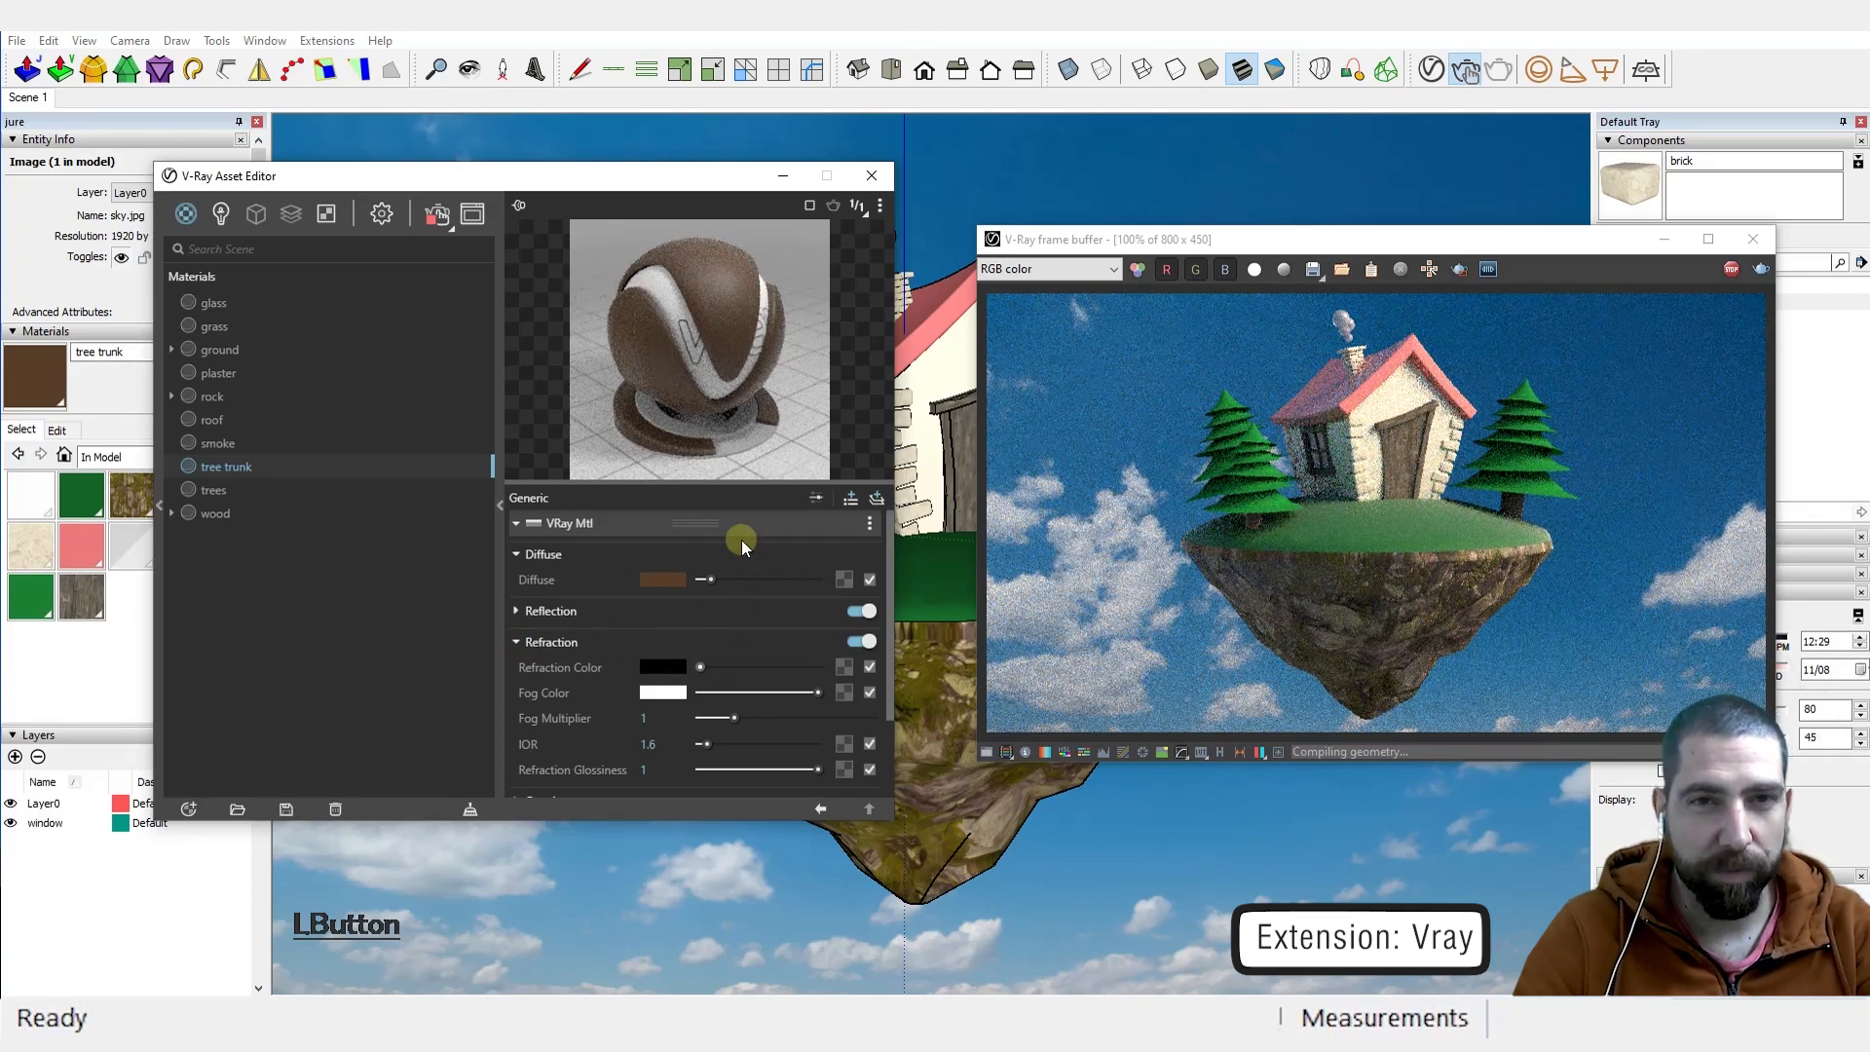
Step: Give the trees material a white Reflection Color and a Reflection Glossiness of 0.6
click(208, 494)
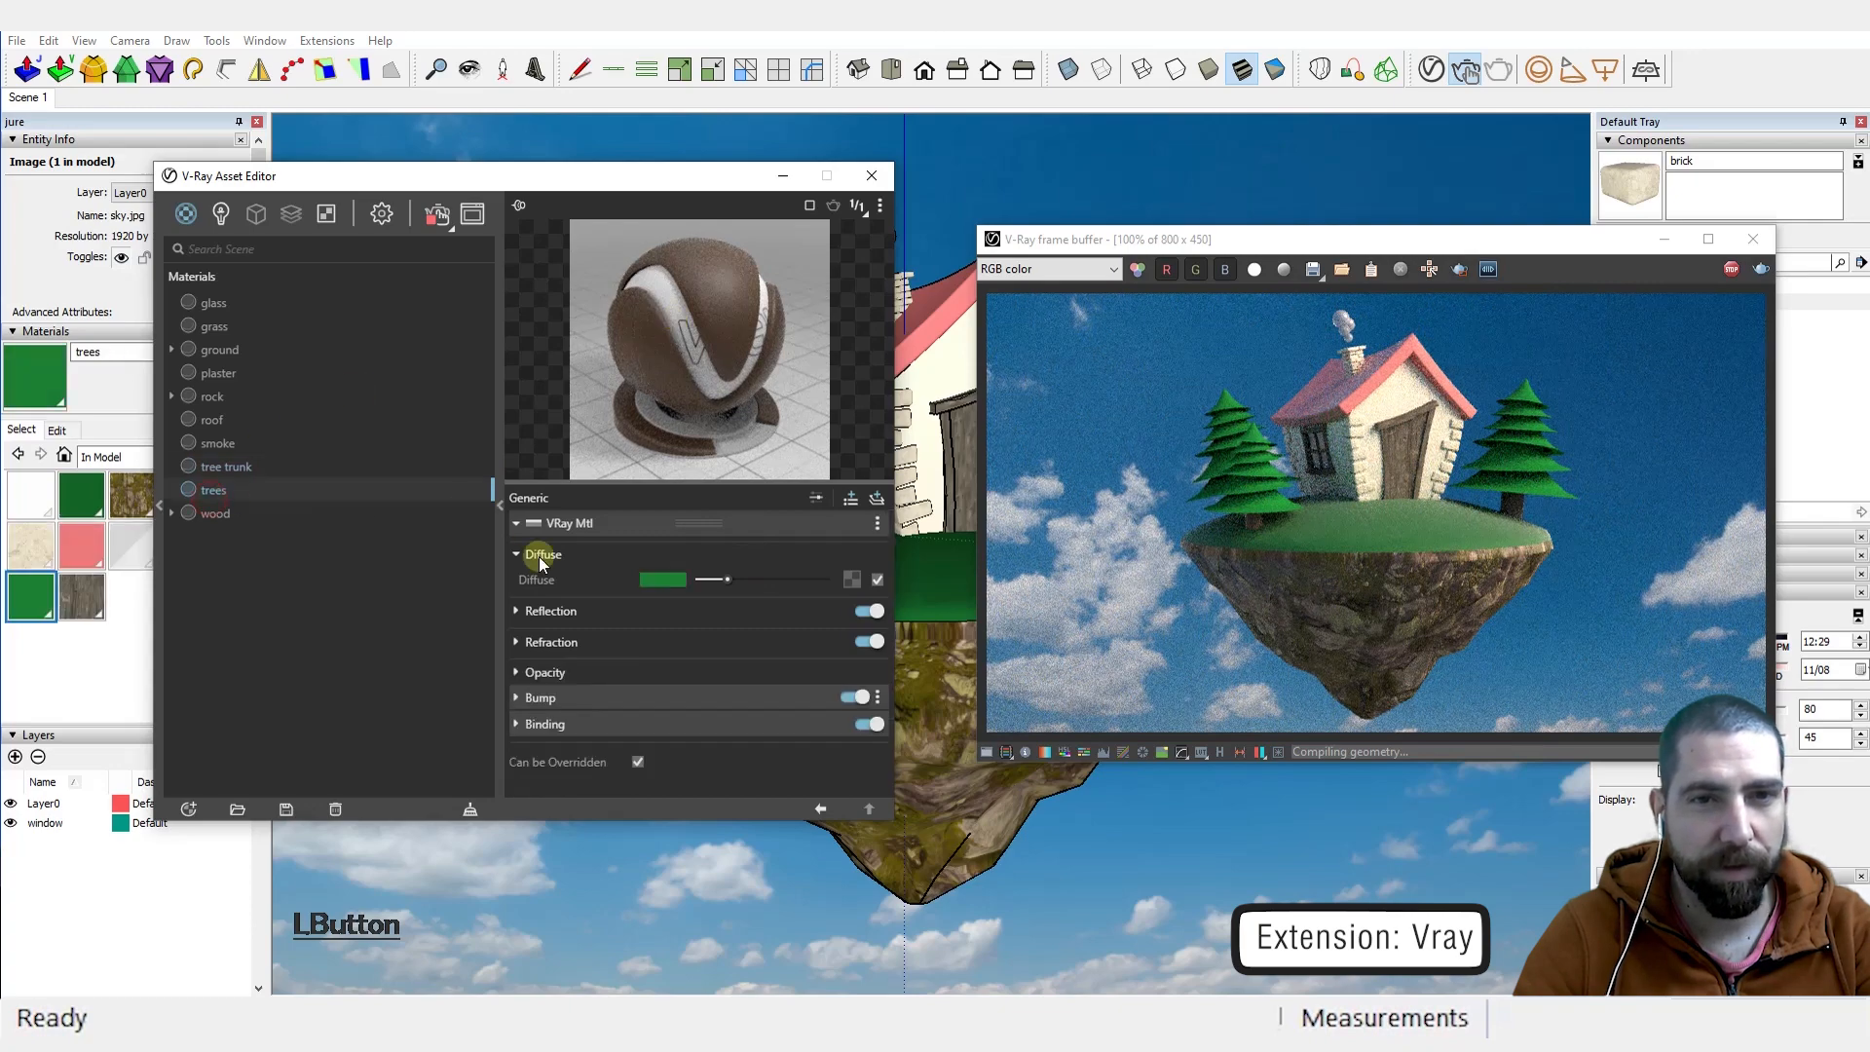
click(528, 612)
drag(691, 633, 818, 635)
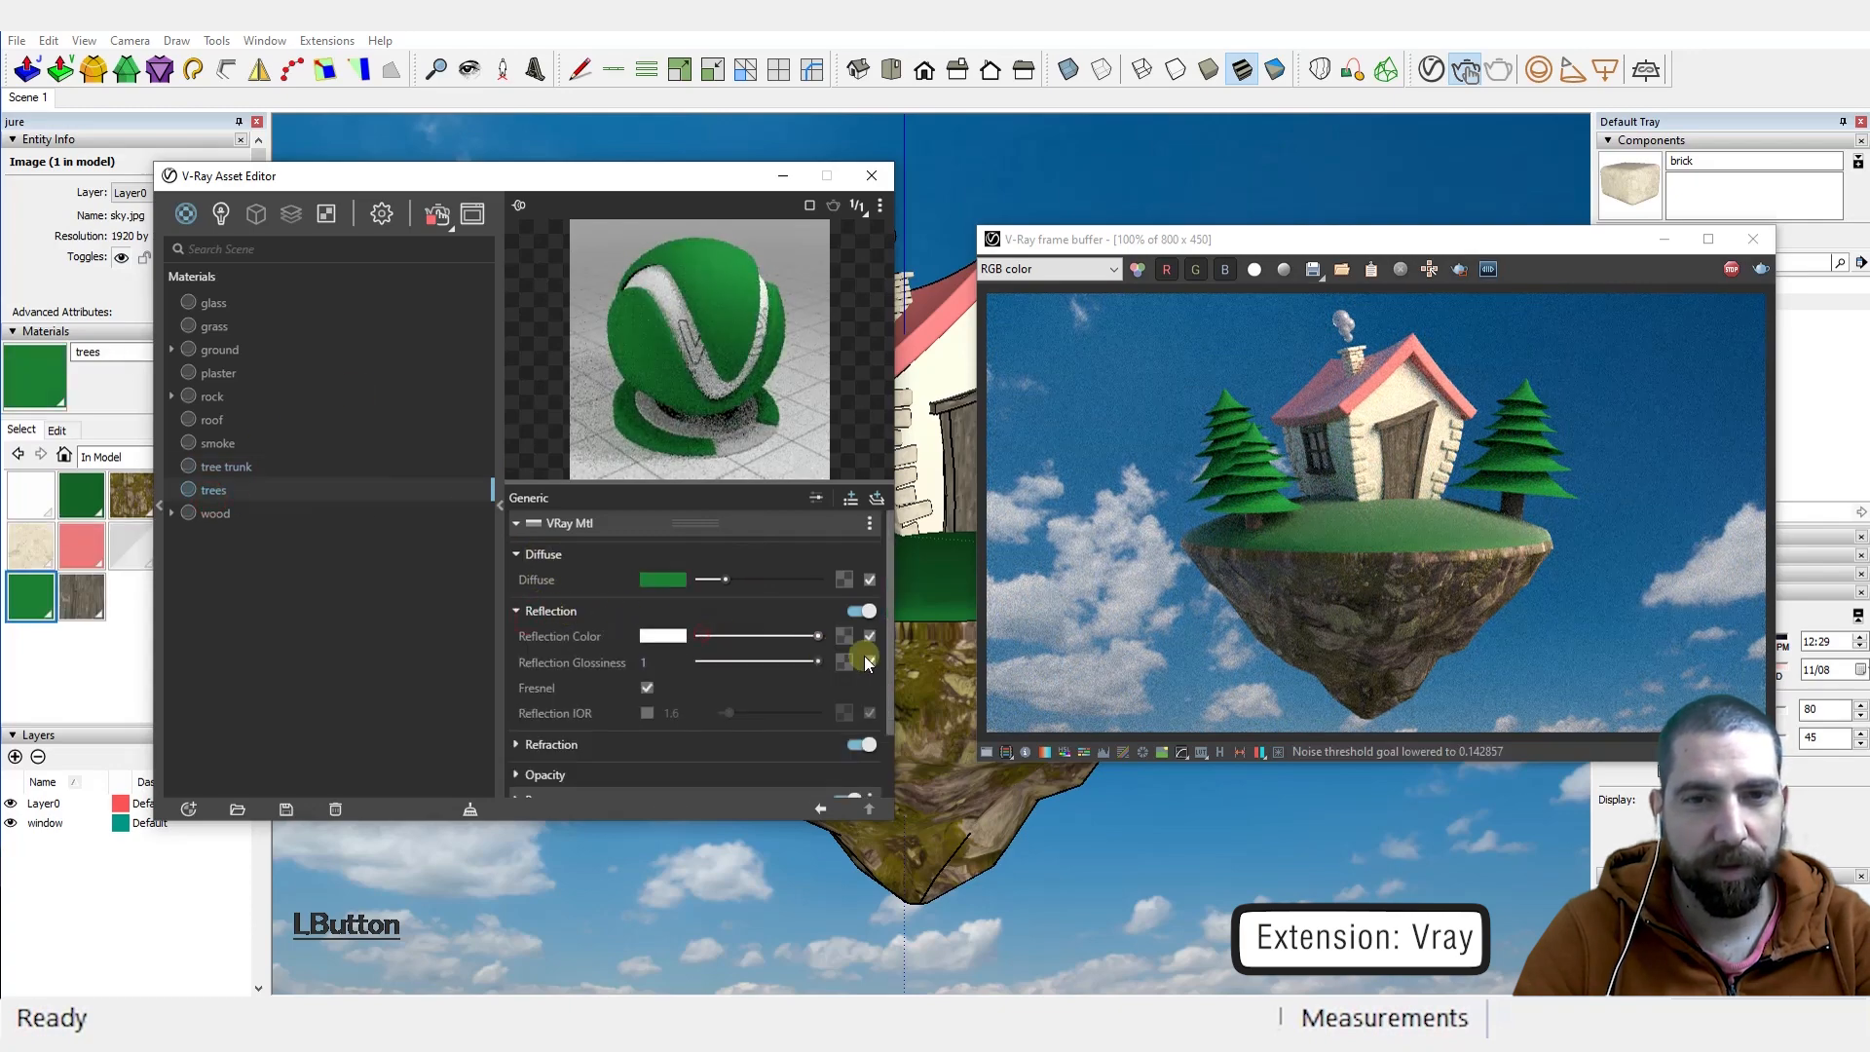
click(772, 663)
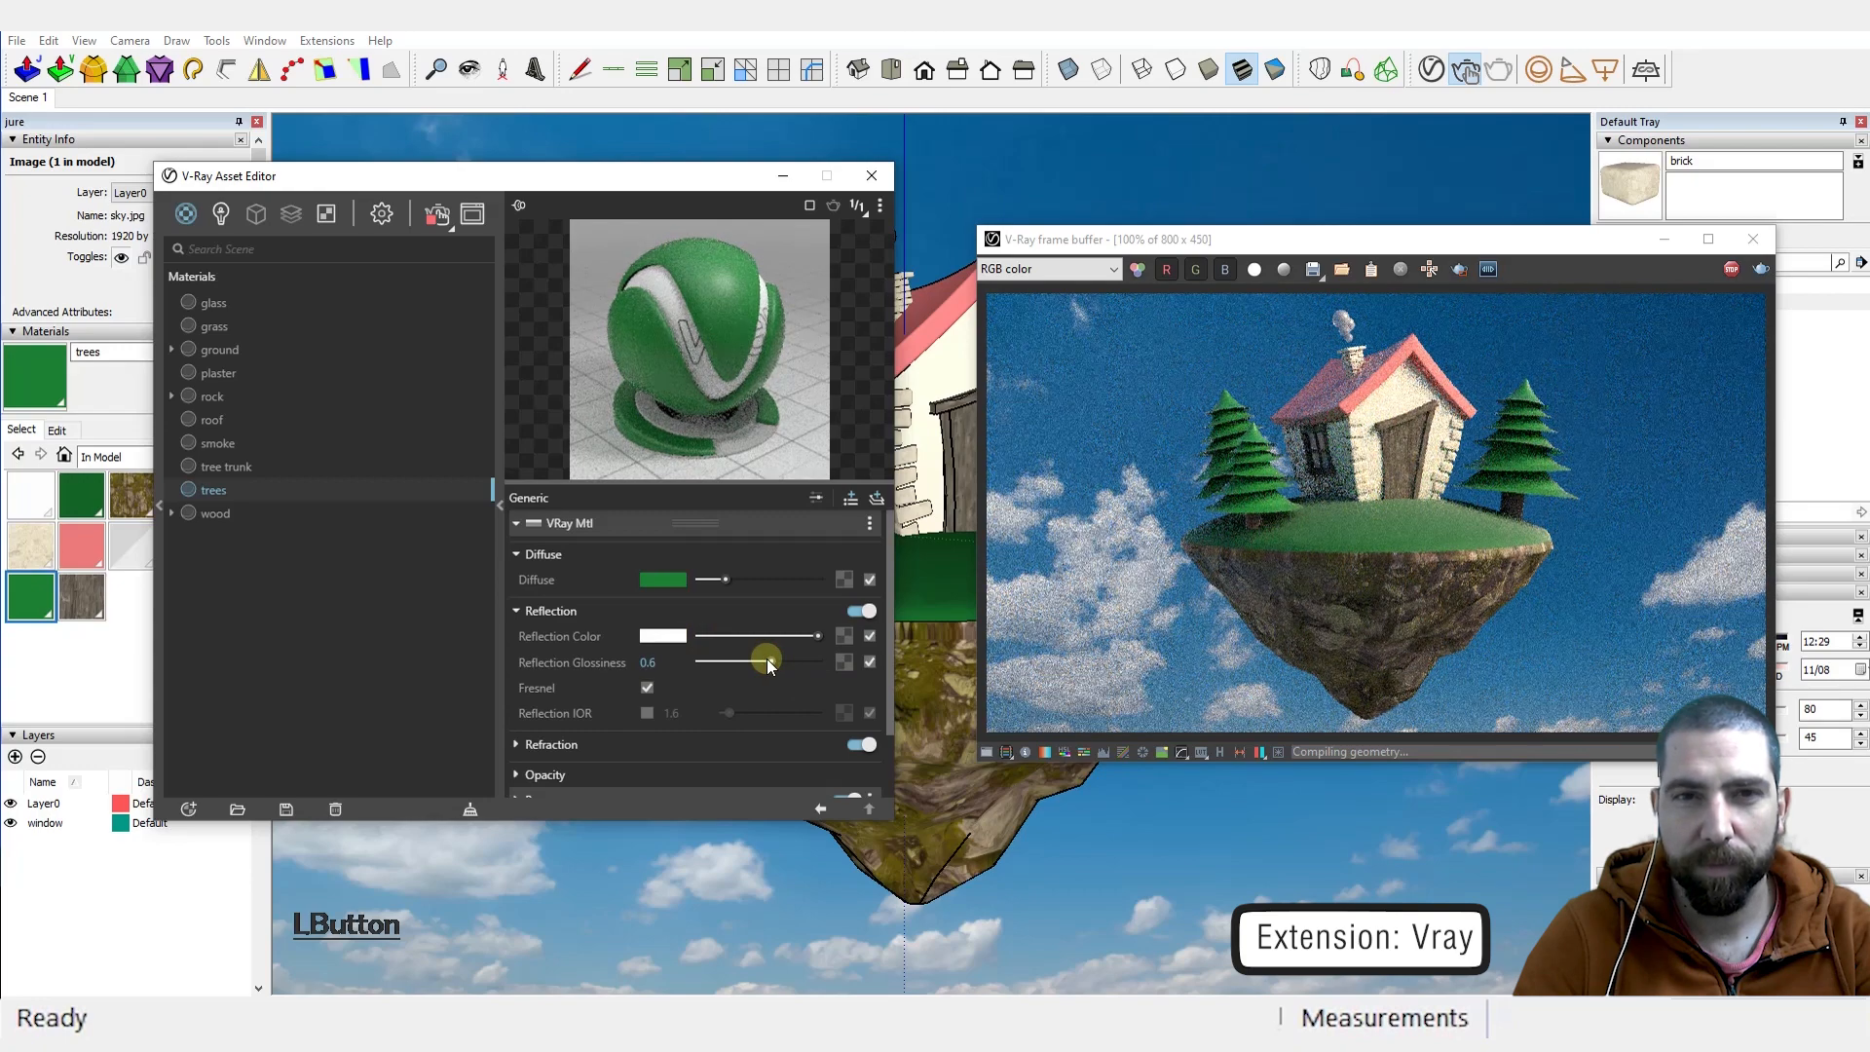
Step: Load rough_wood_bump_1k.jpg as a bitmap for the wood material's bump map
click(220, 513)
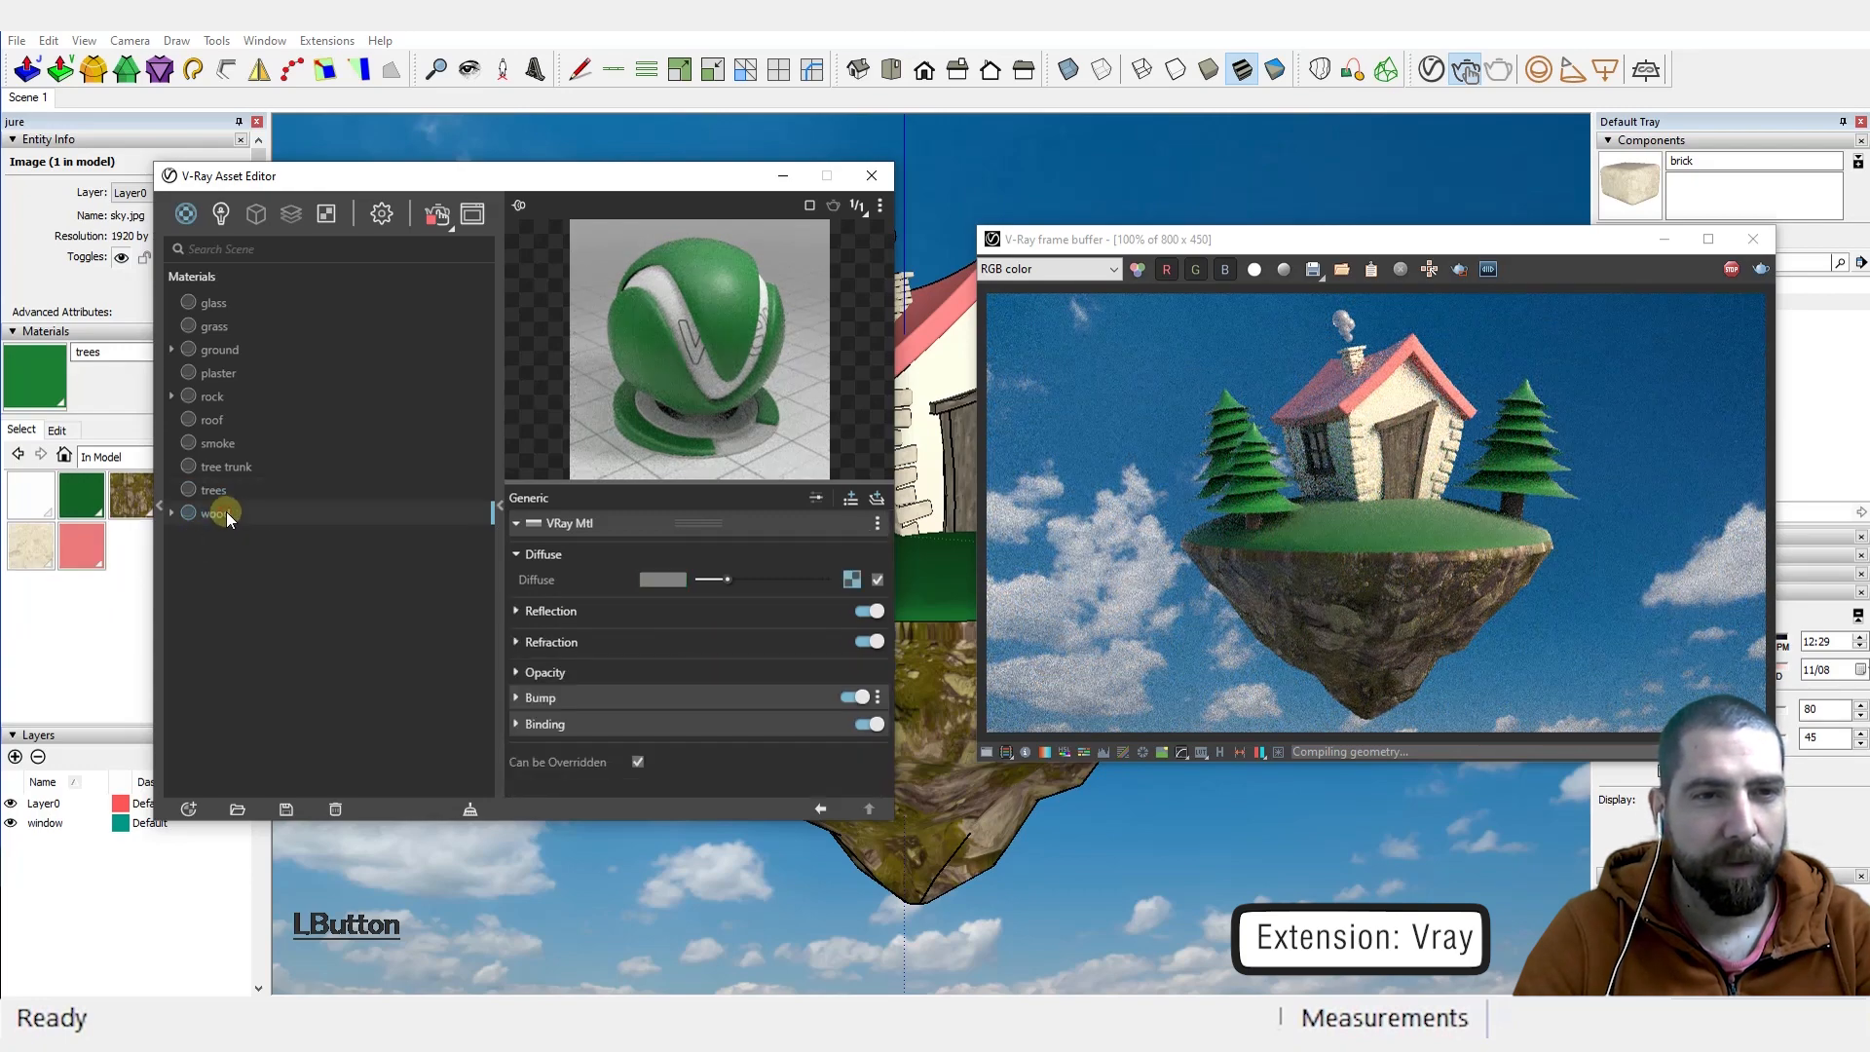
click(545, 697)
click(866, 724)
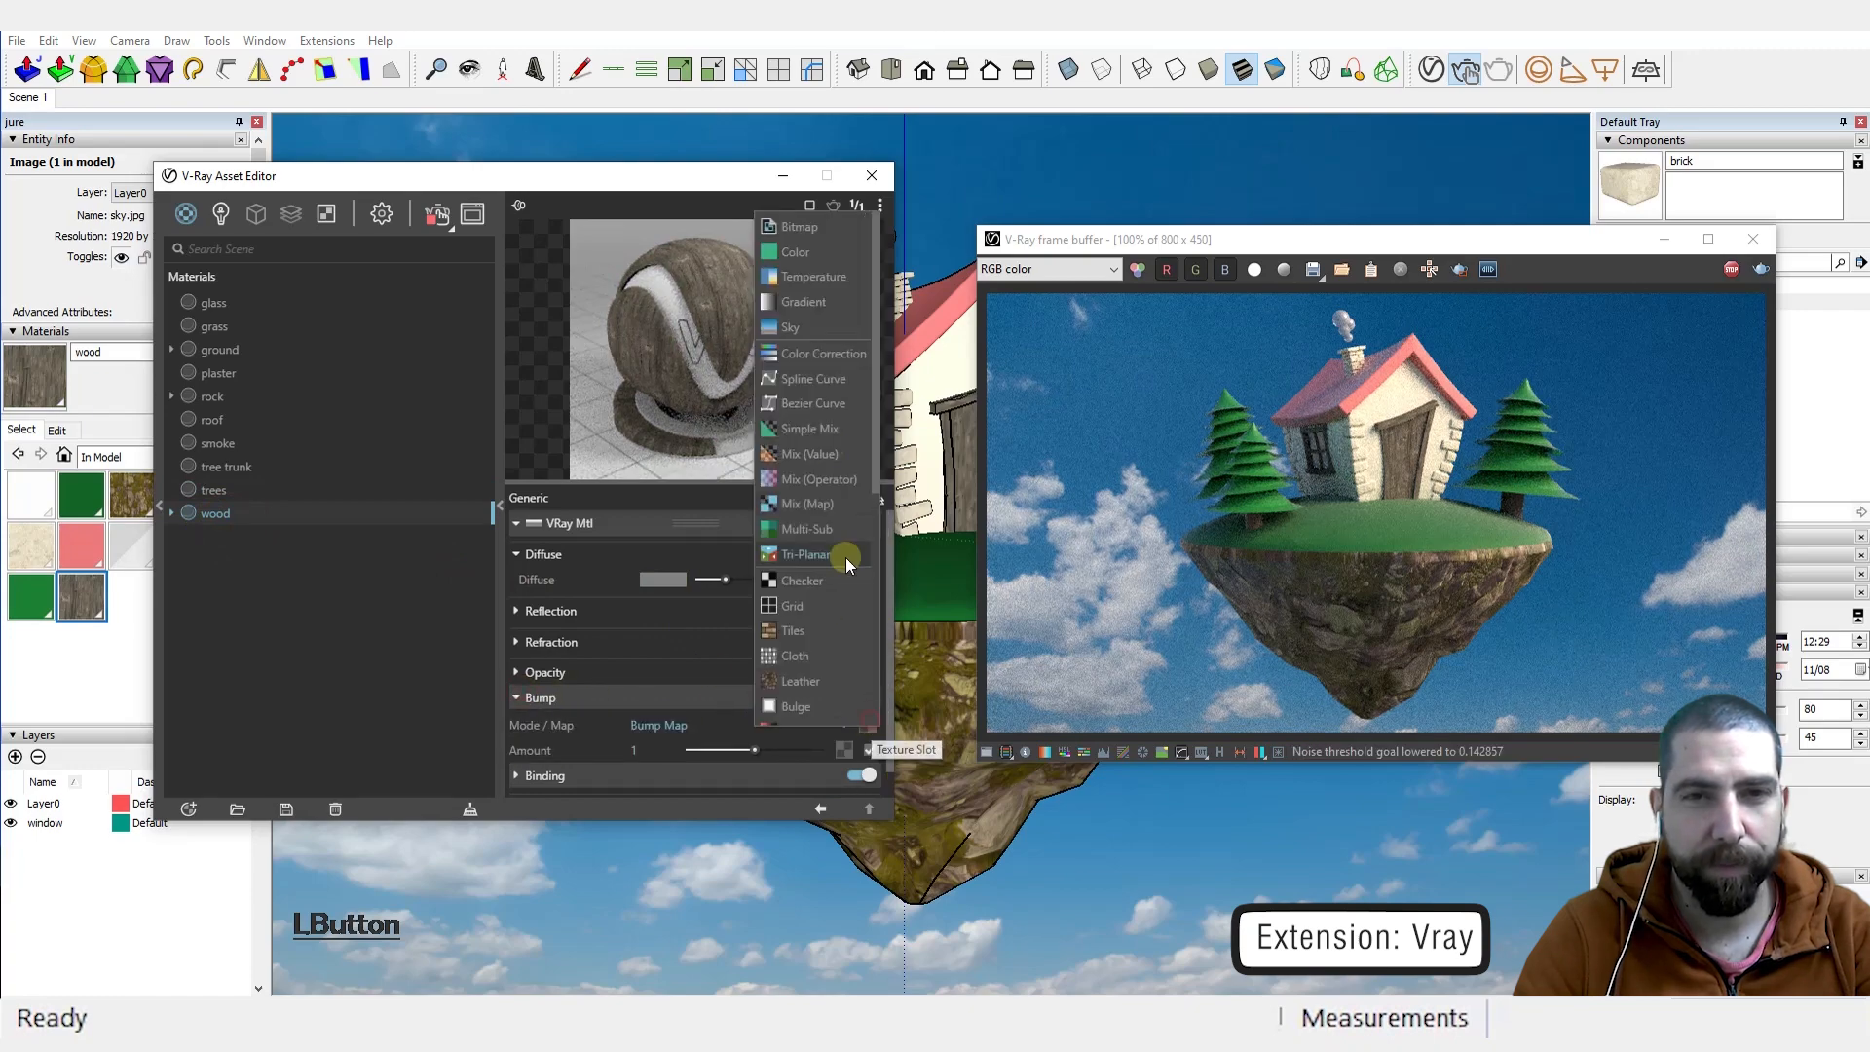
click(792, 232)
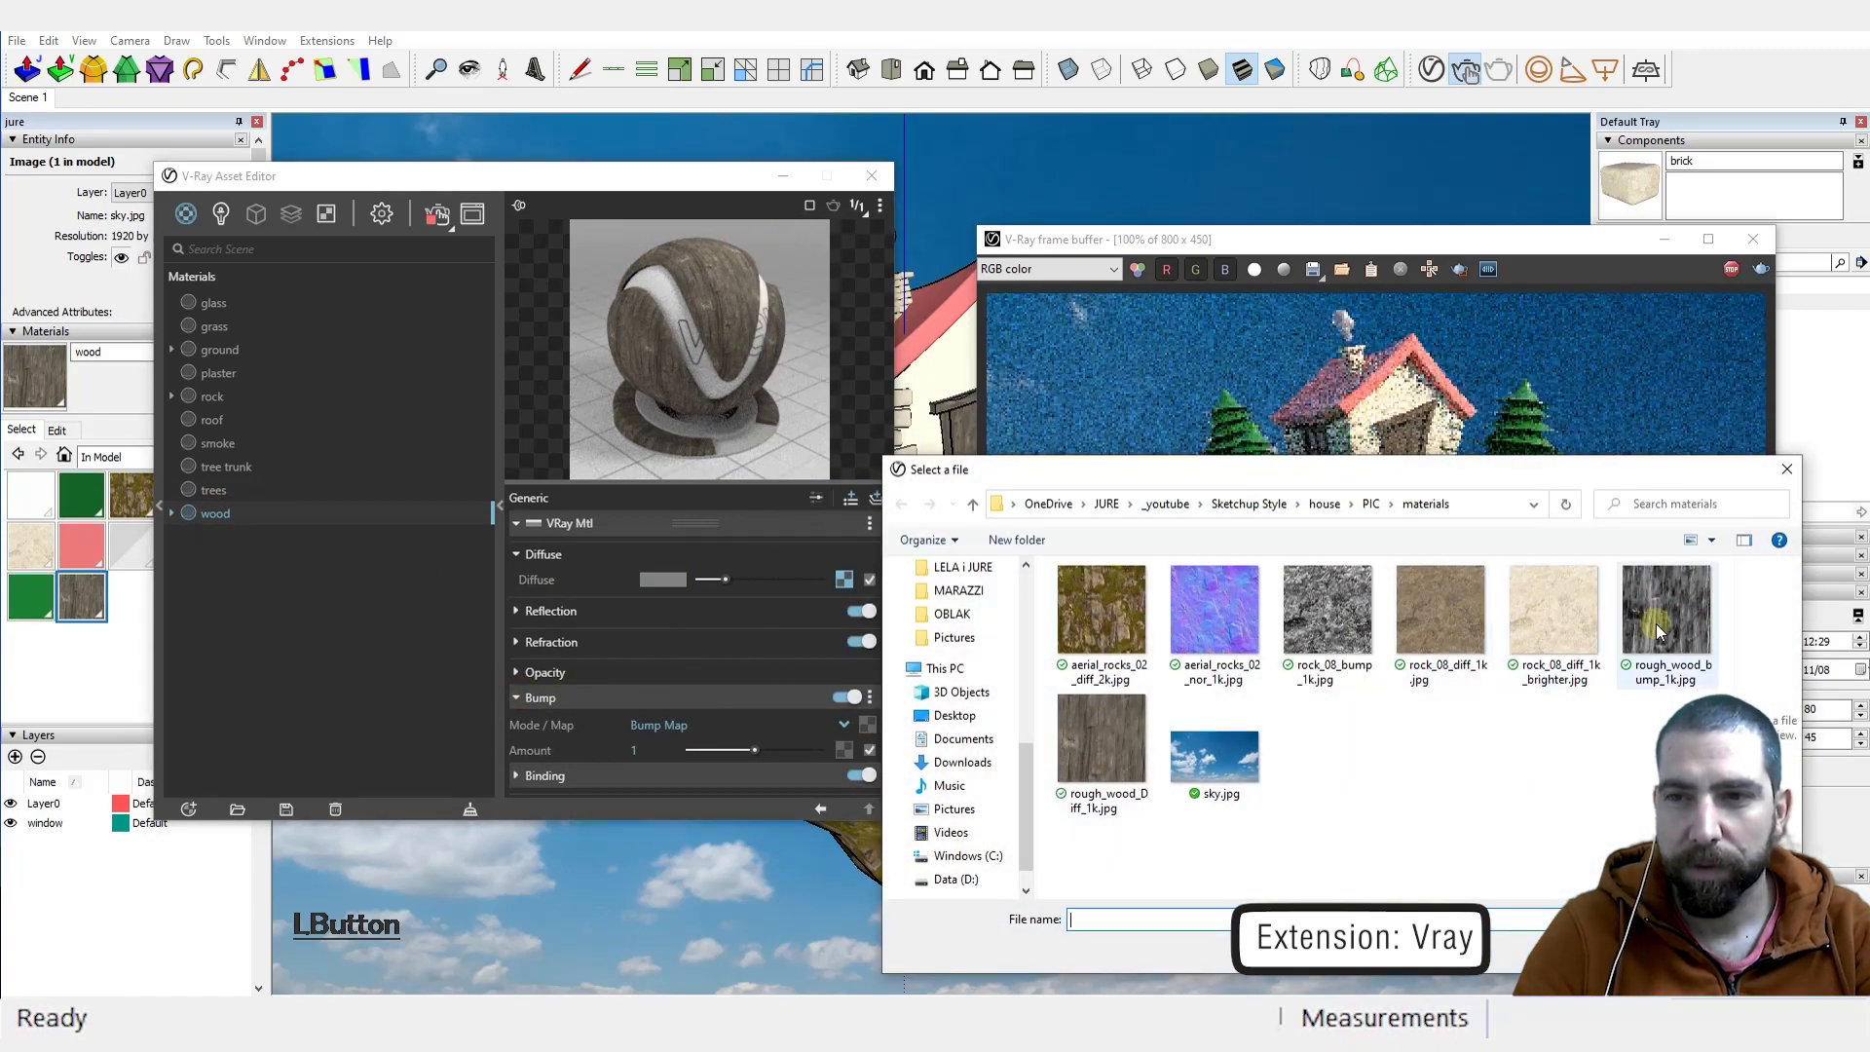
click(1091, 742)
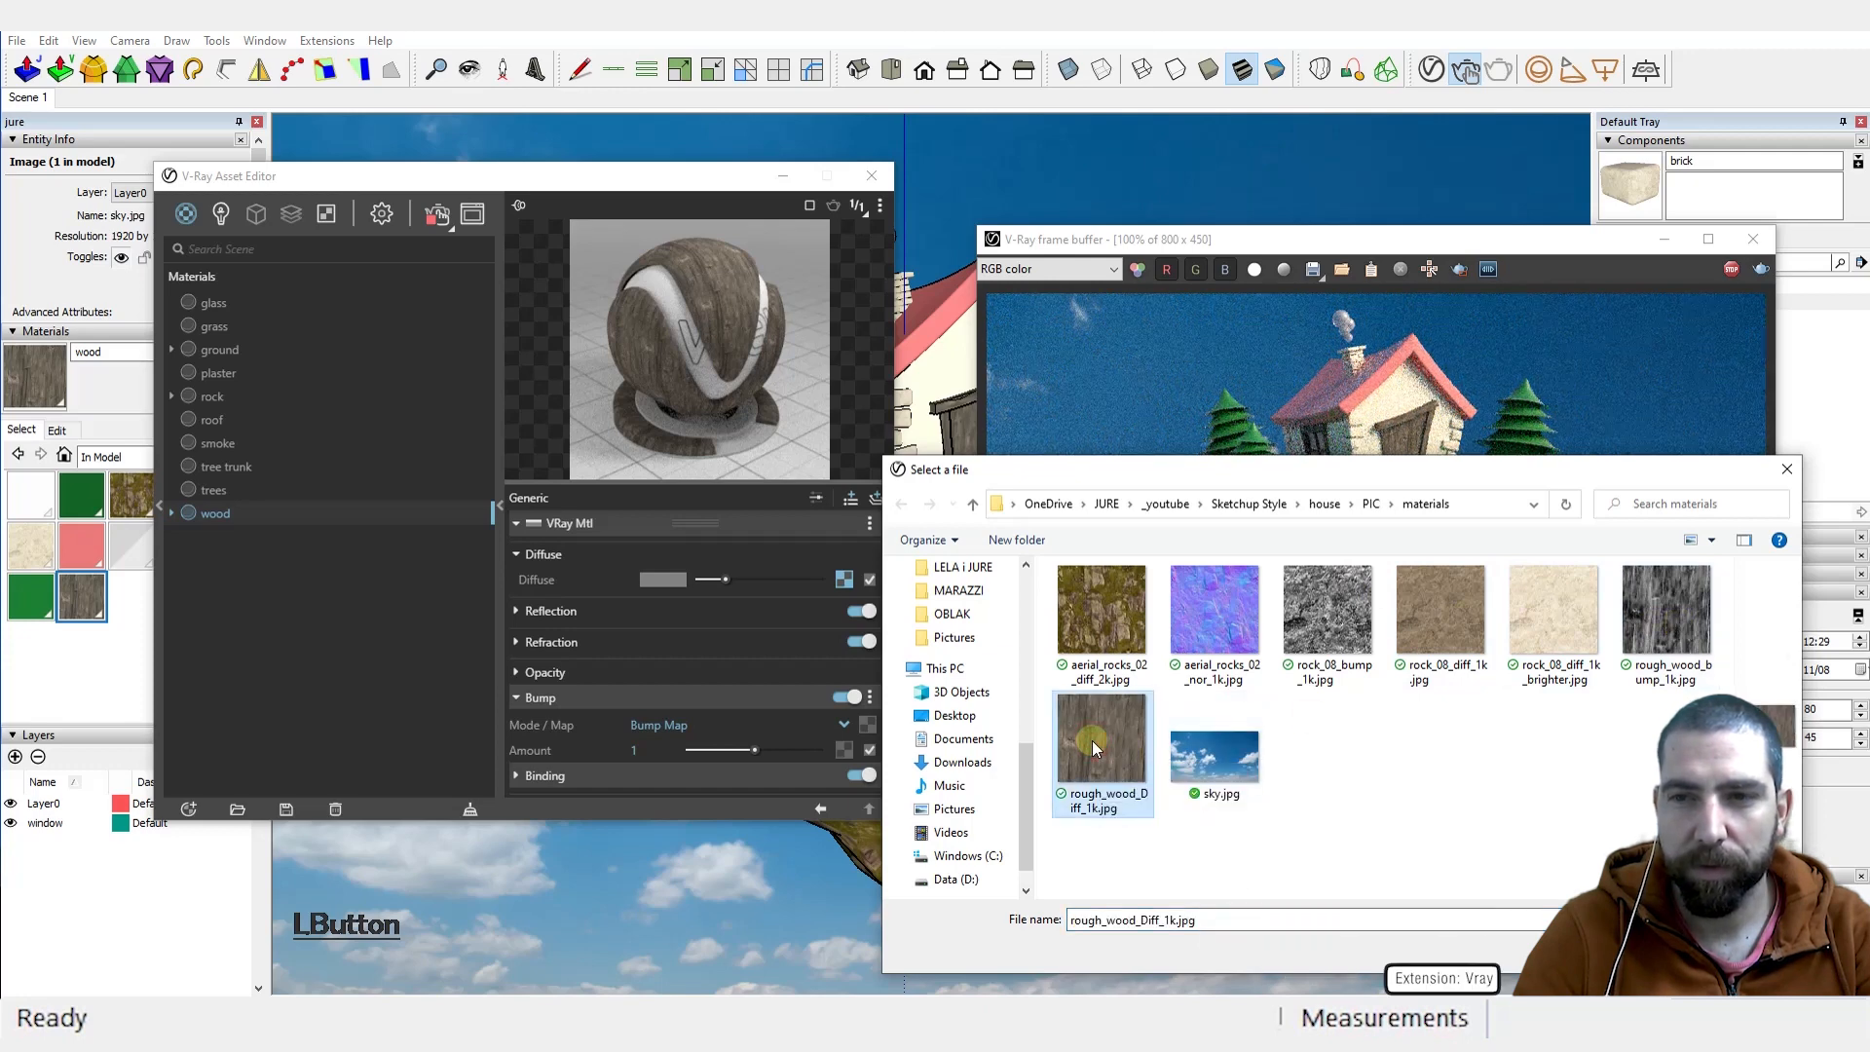
double_click(1667, 633)
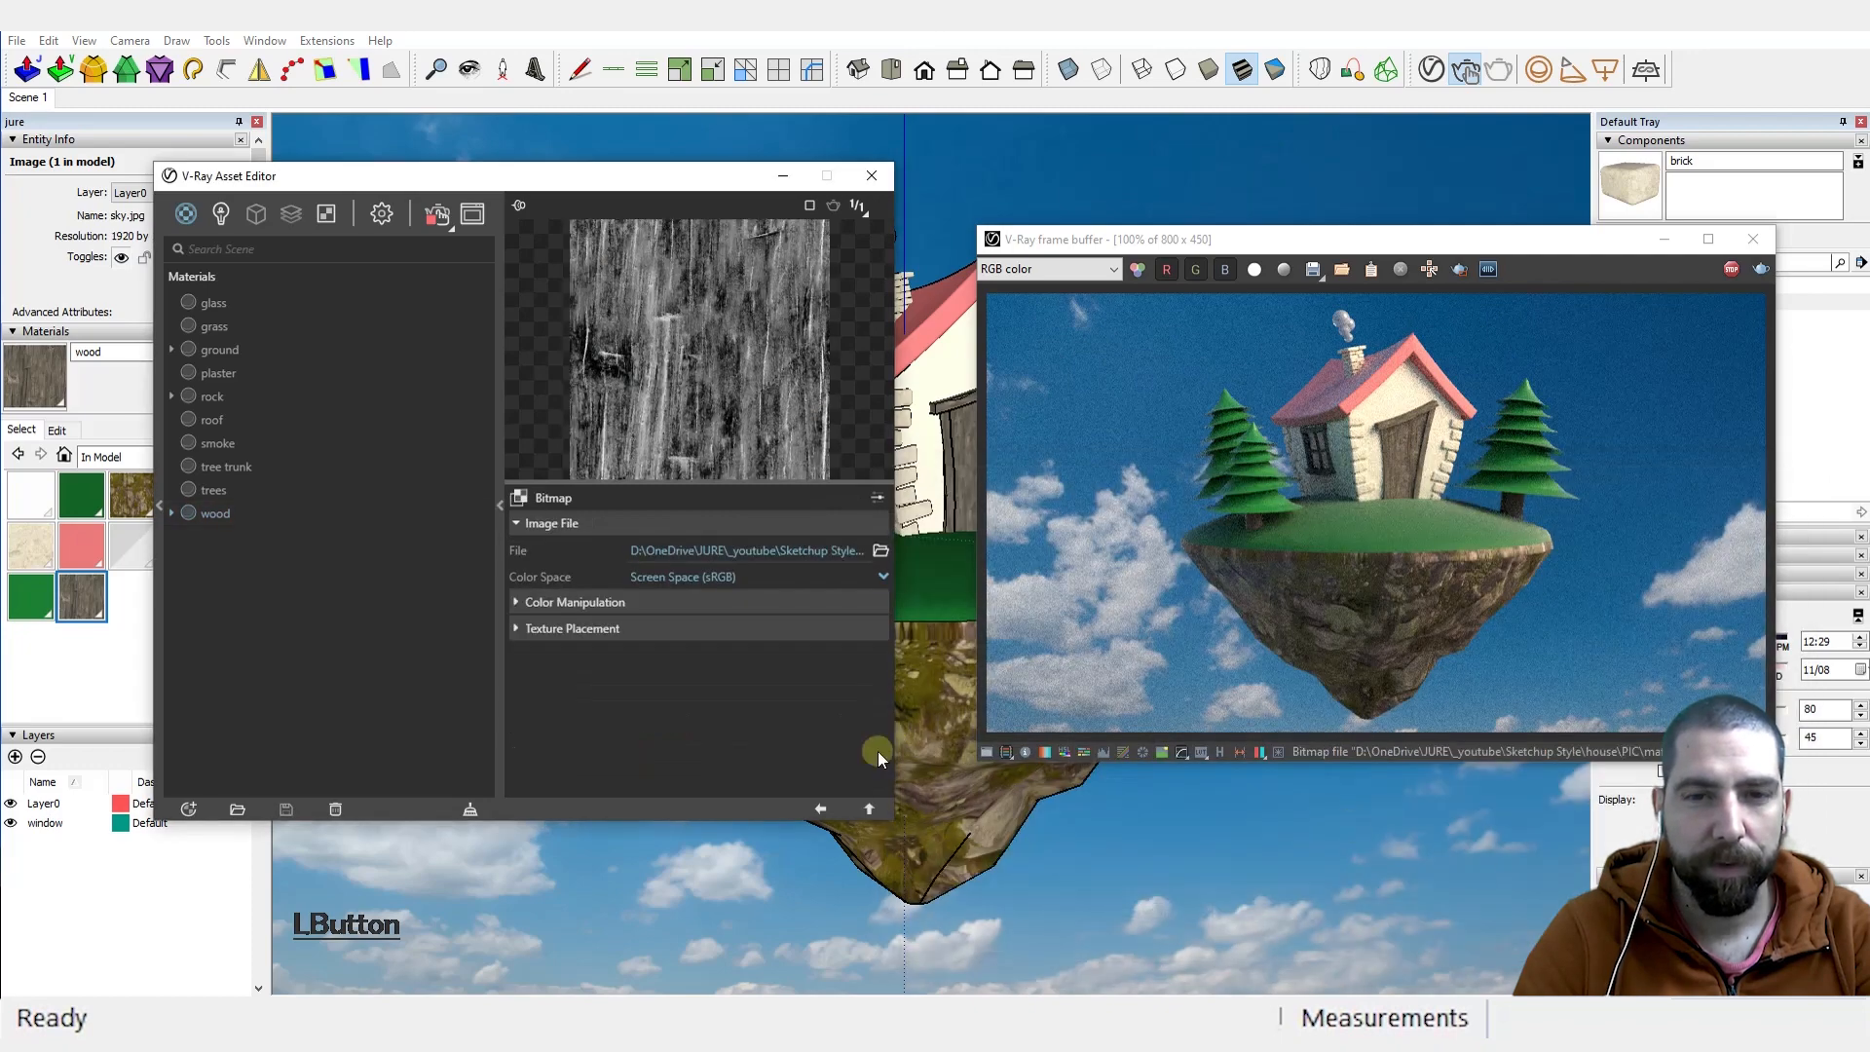
click(820, 808)
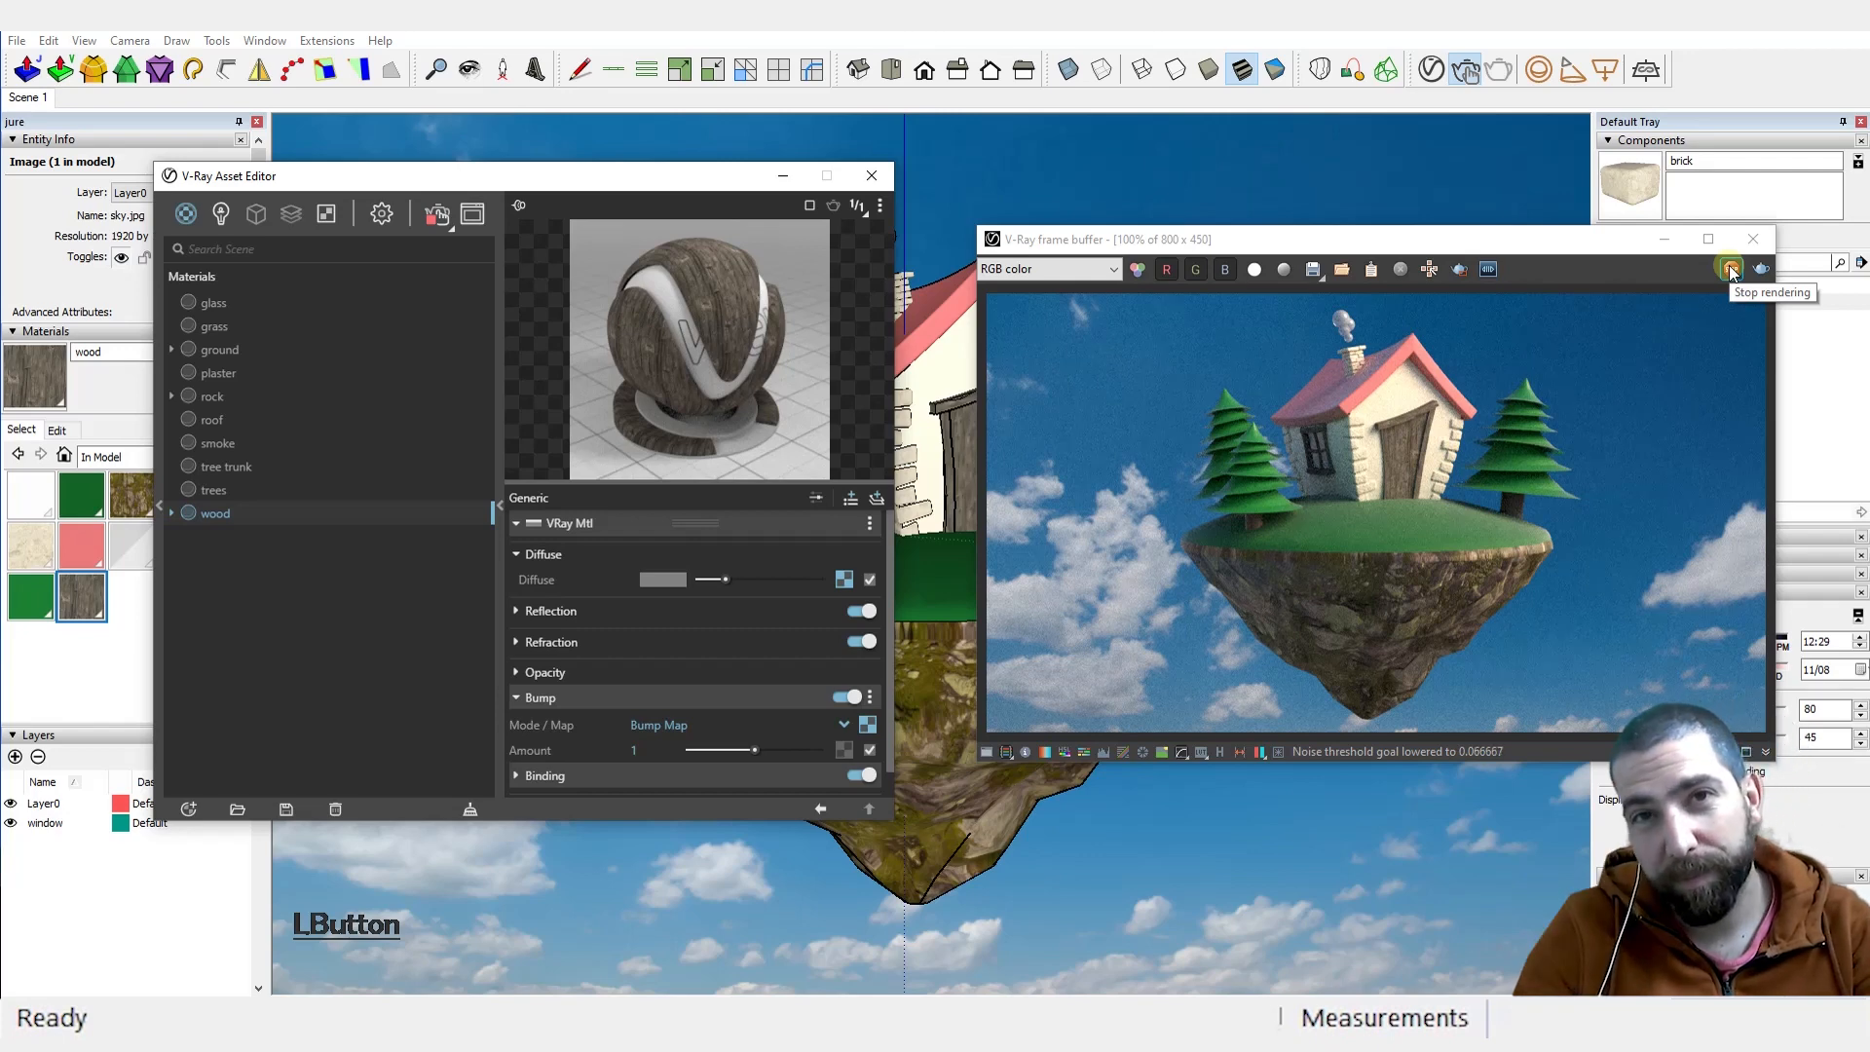
Step: Stop the interactive render and close the V-Ray frame buffer and Asset Editor
click(1730, 271)
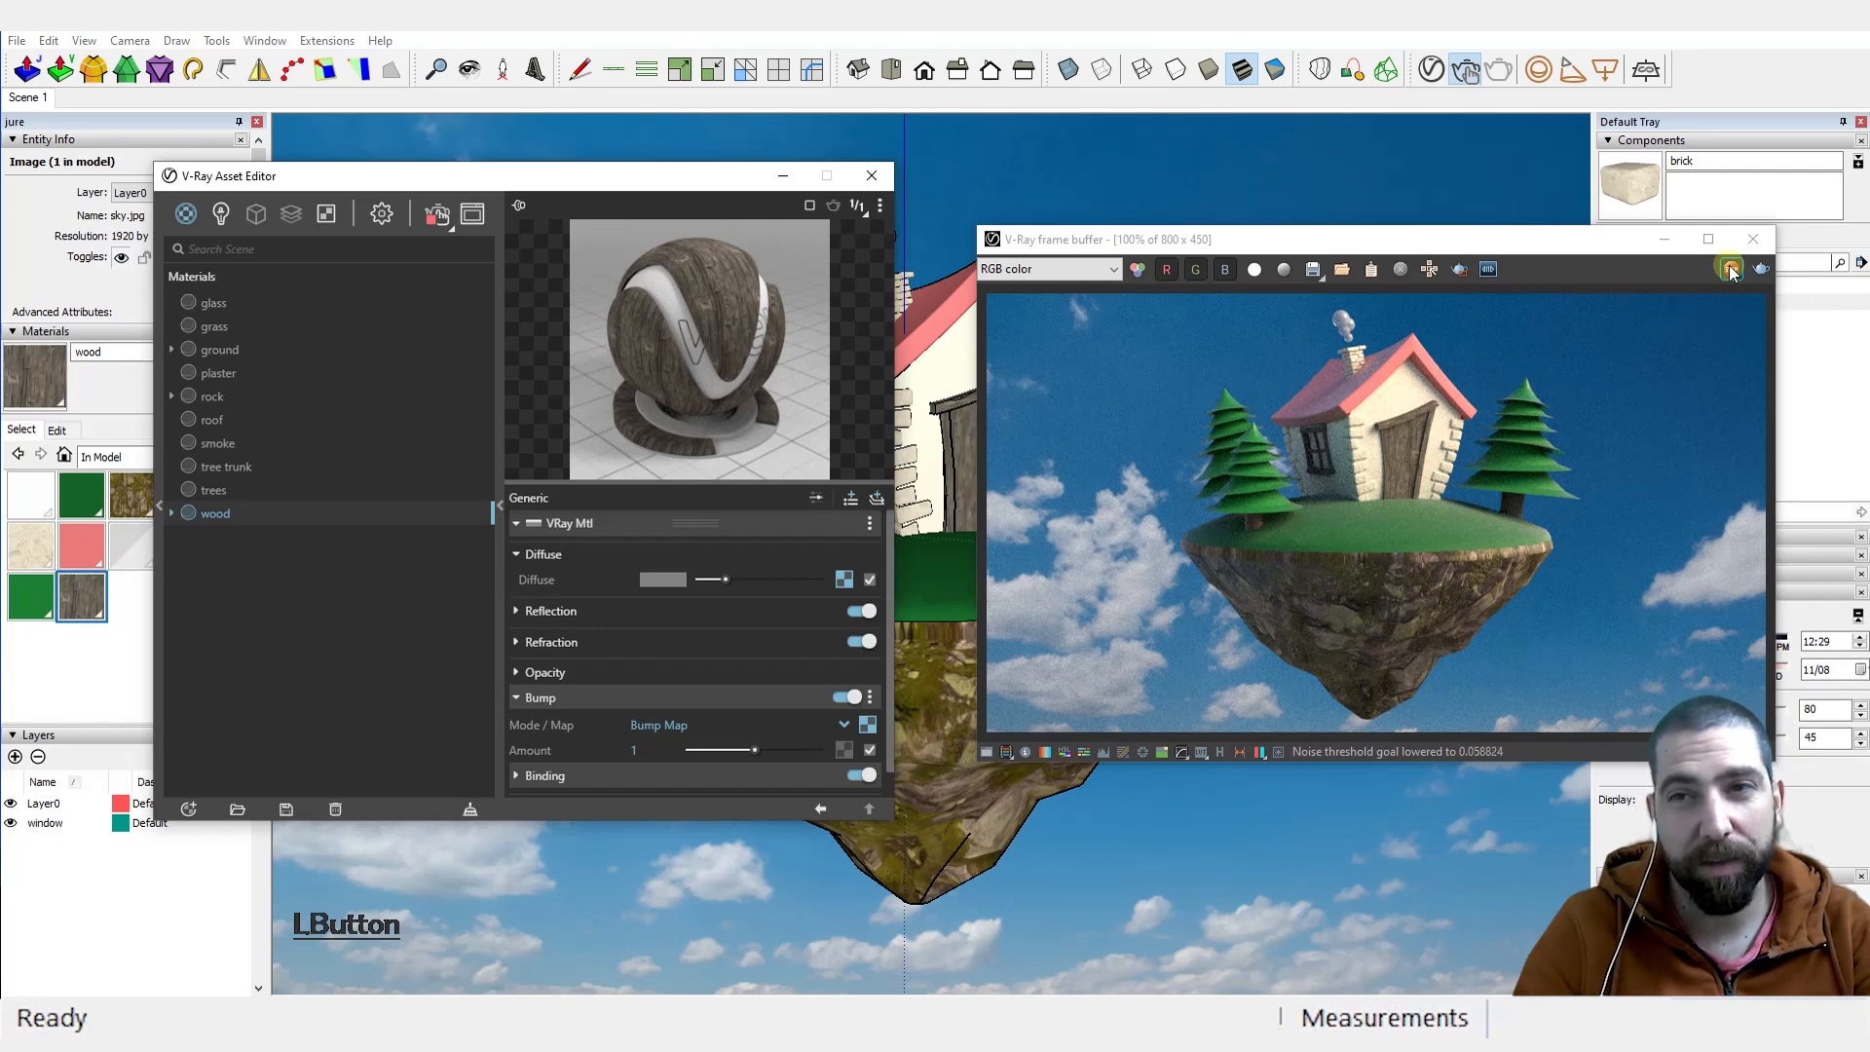
drag(1504, 238, 1380, 238)
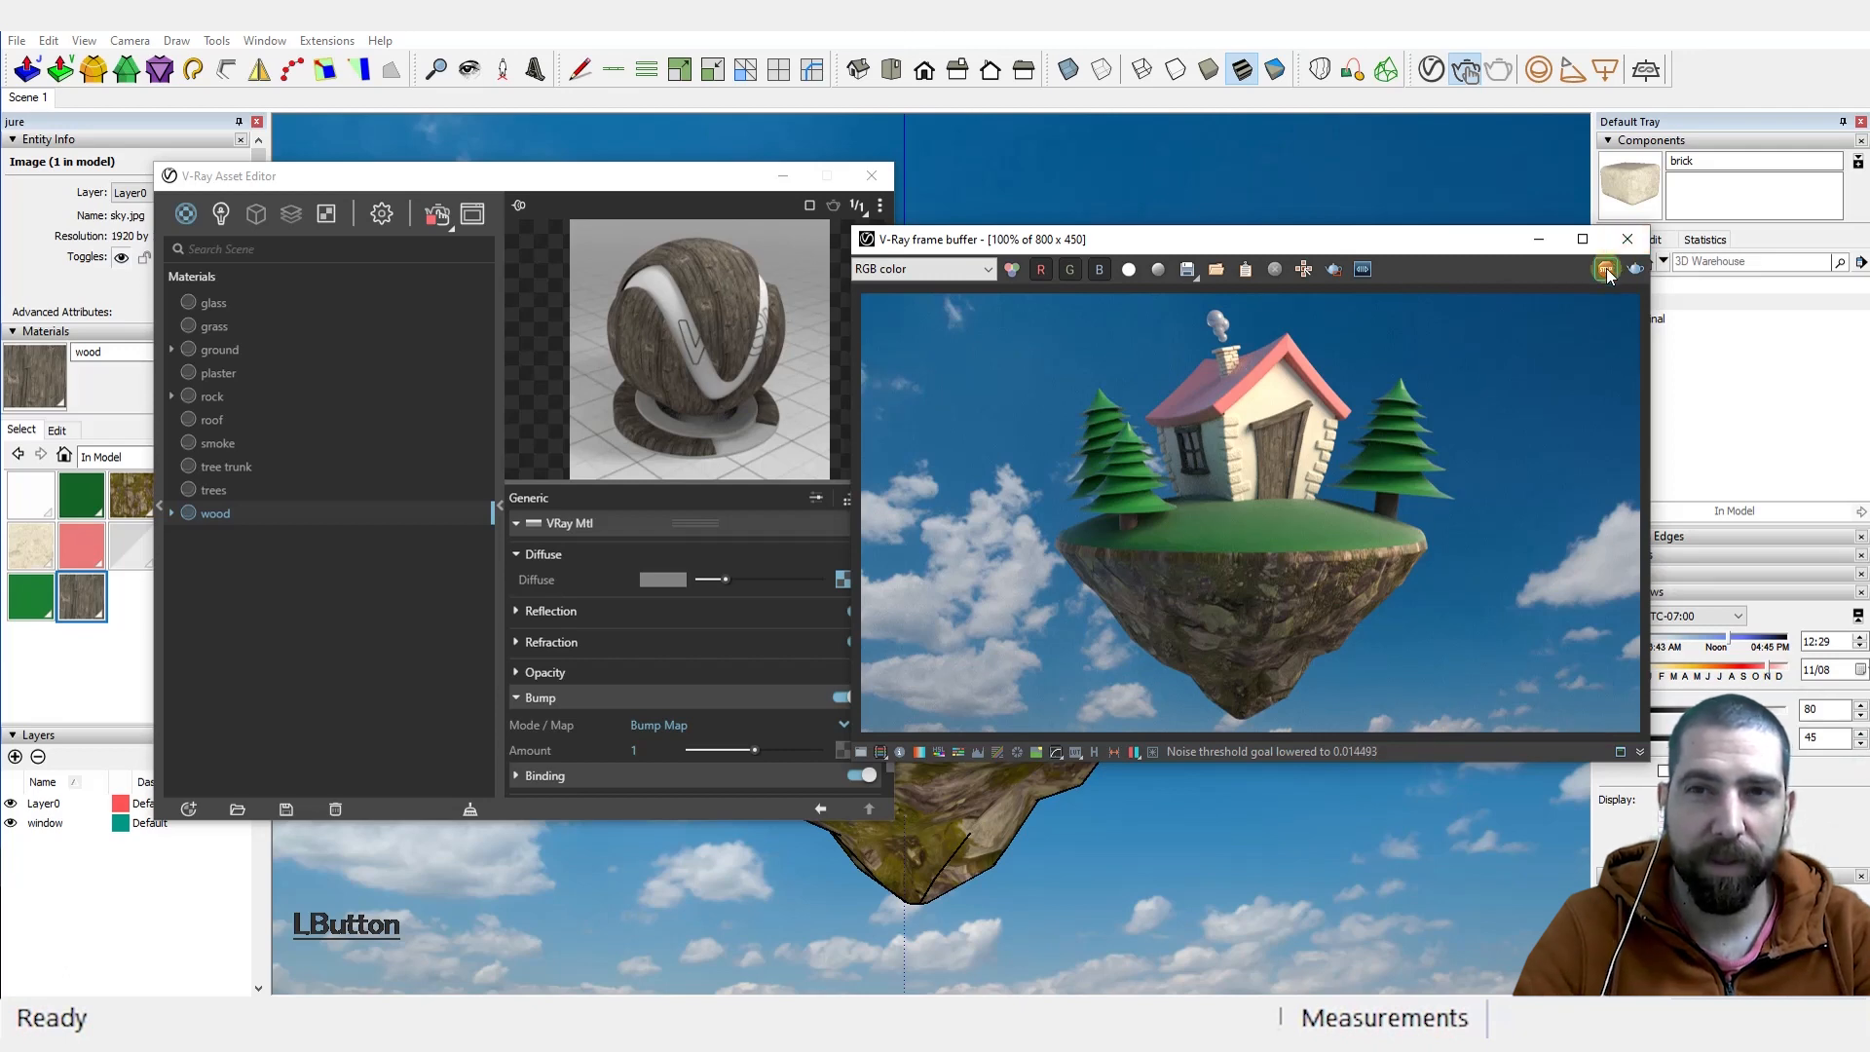
click(1606, 269)
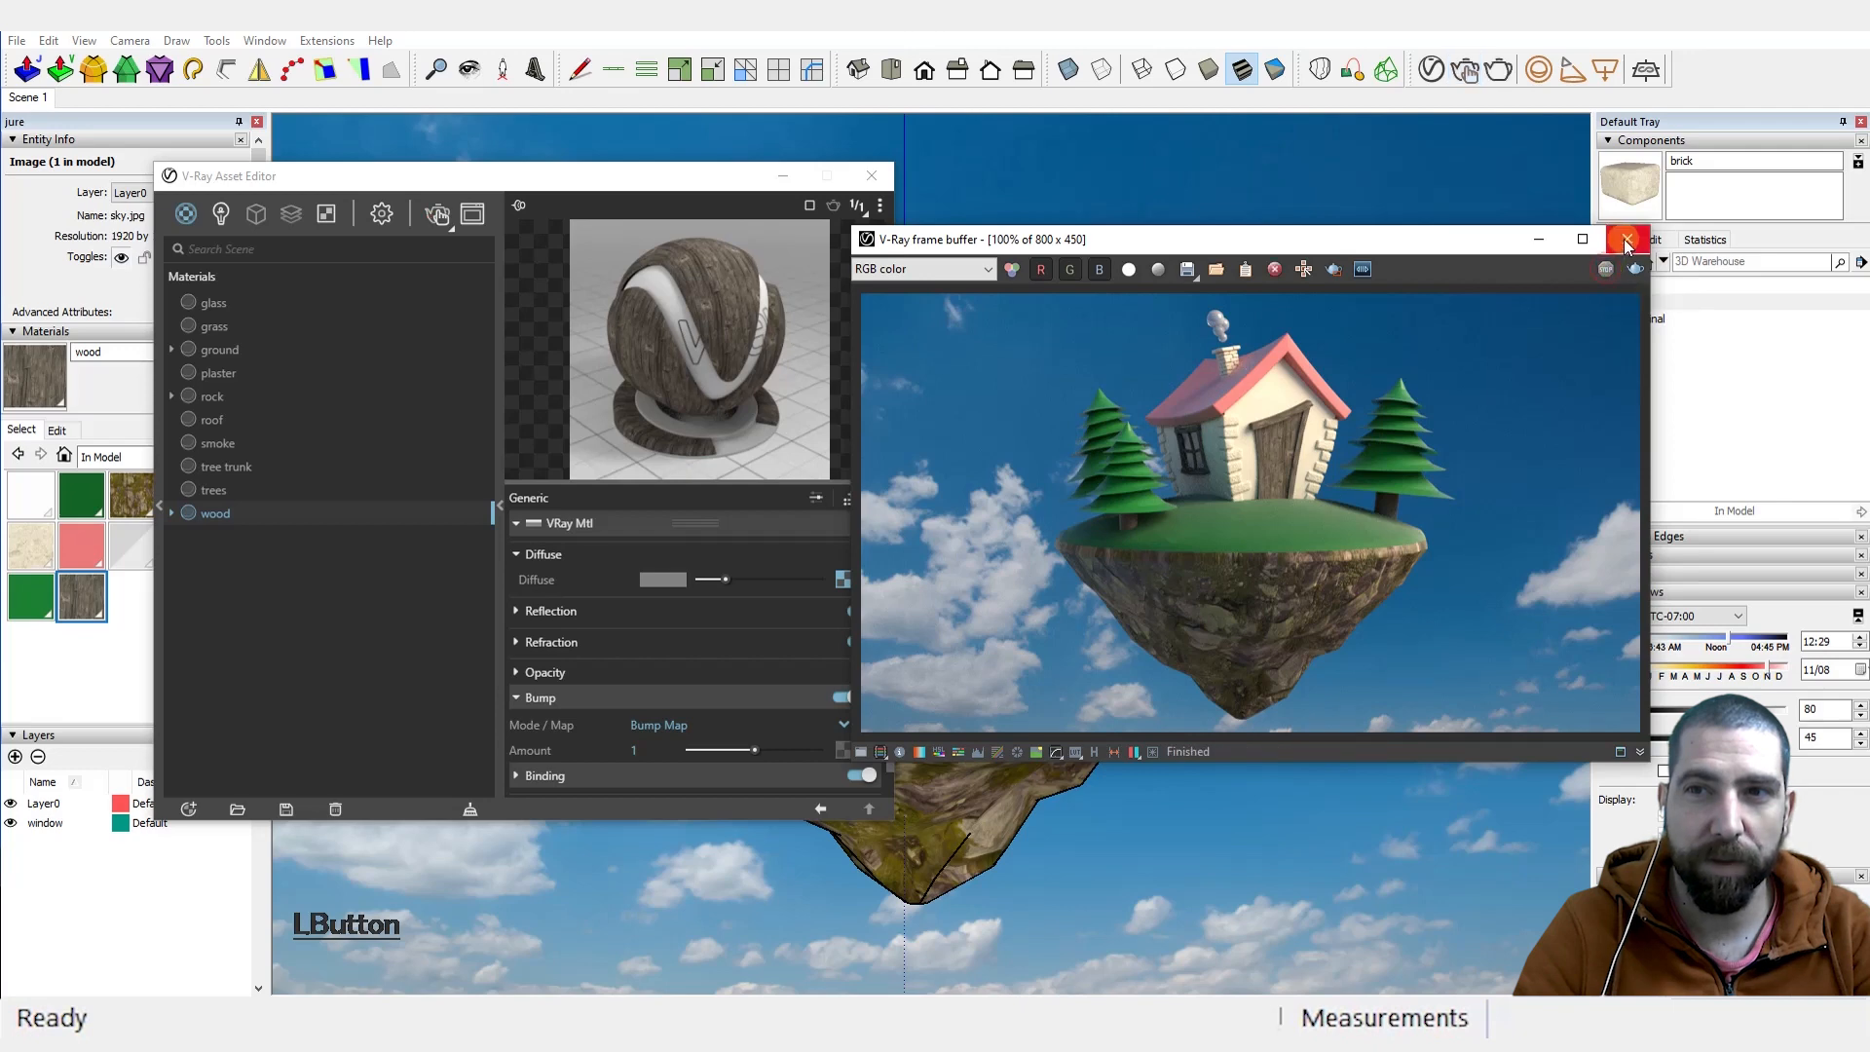
click(967, 199)
click(882, 174)
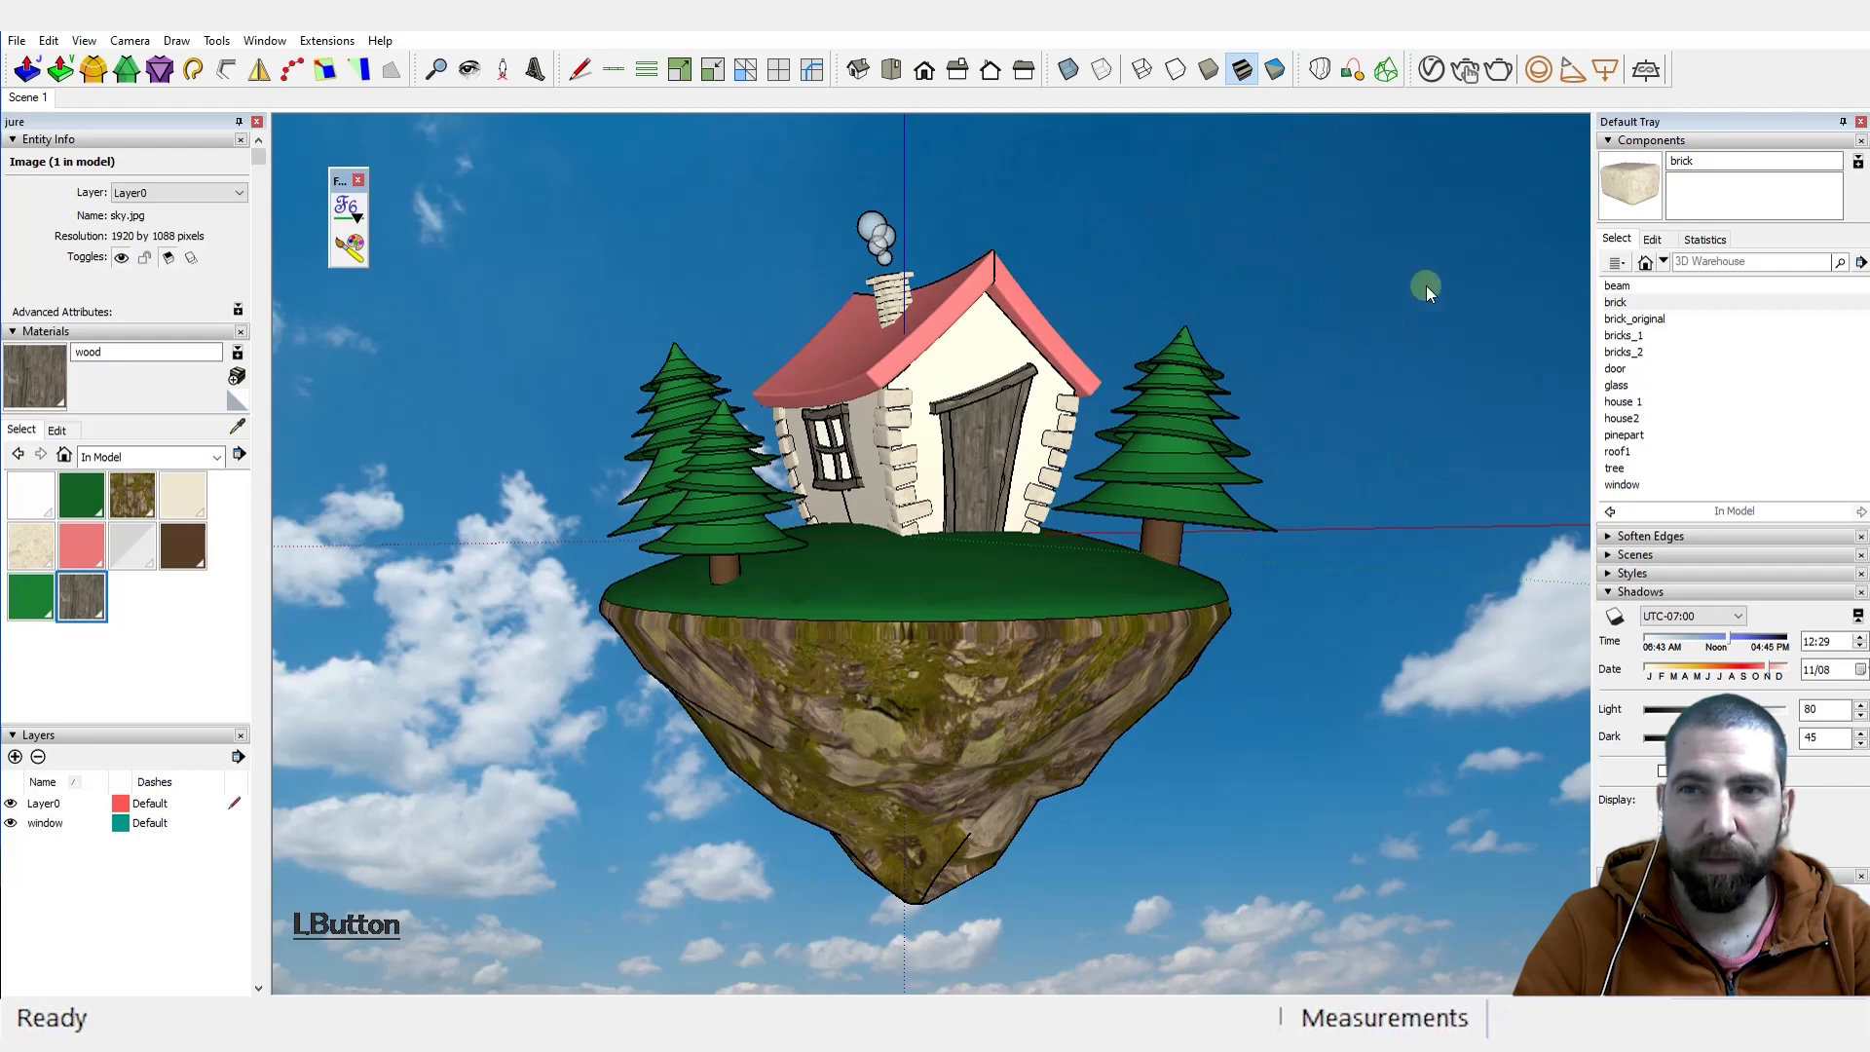
Step: Display the Skatter toolset over the model view in place of the small floating toolset, which is closed
right_click(1697, 73)
scroll(1792, 633, down, 5)
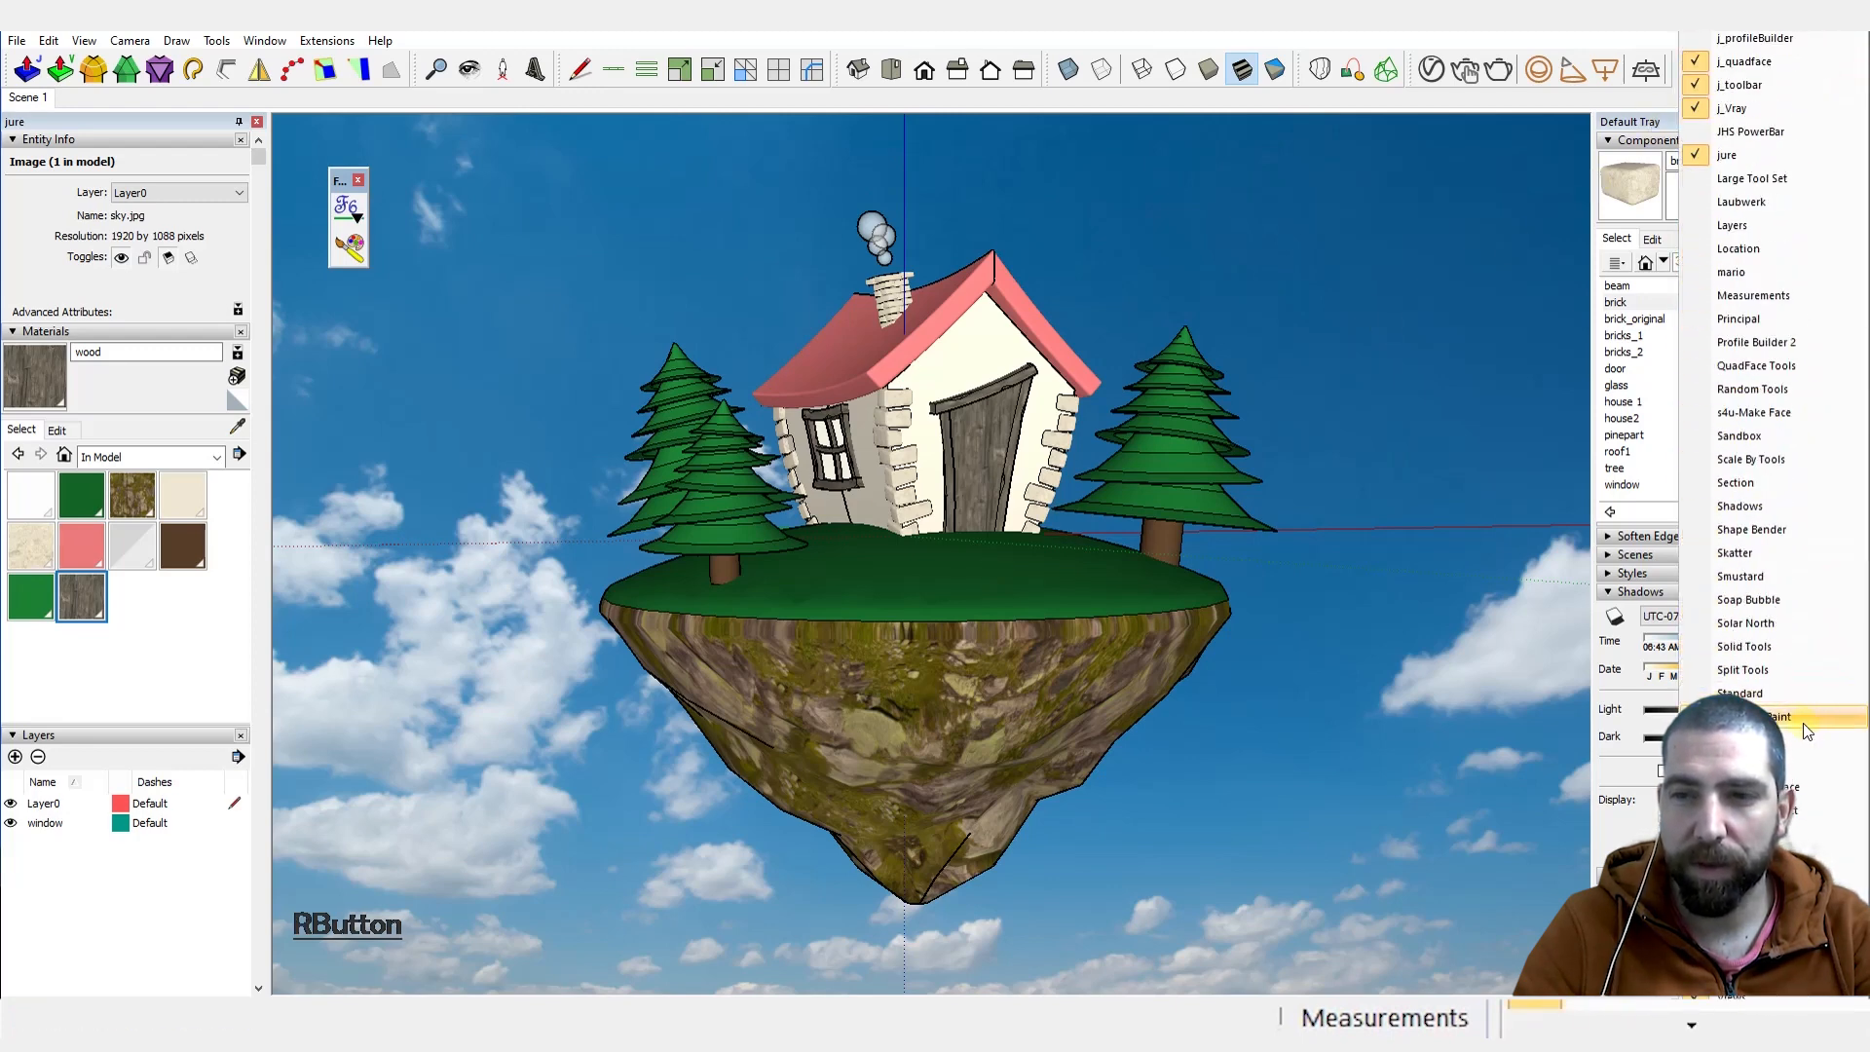
click(1744, 553)
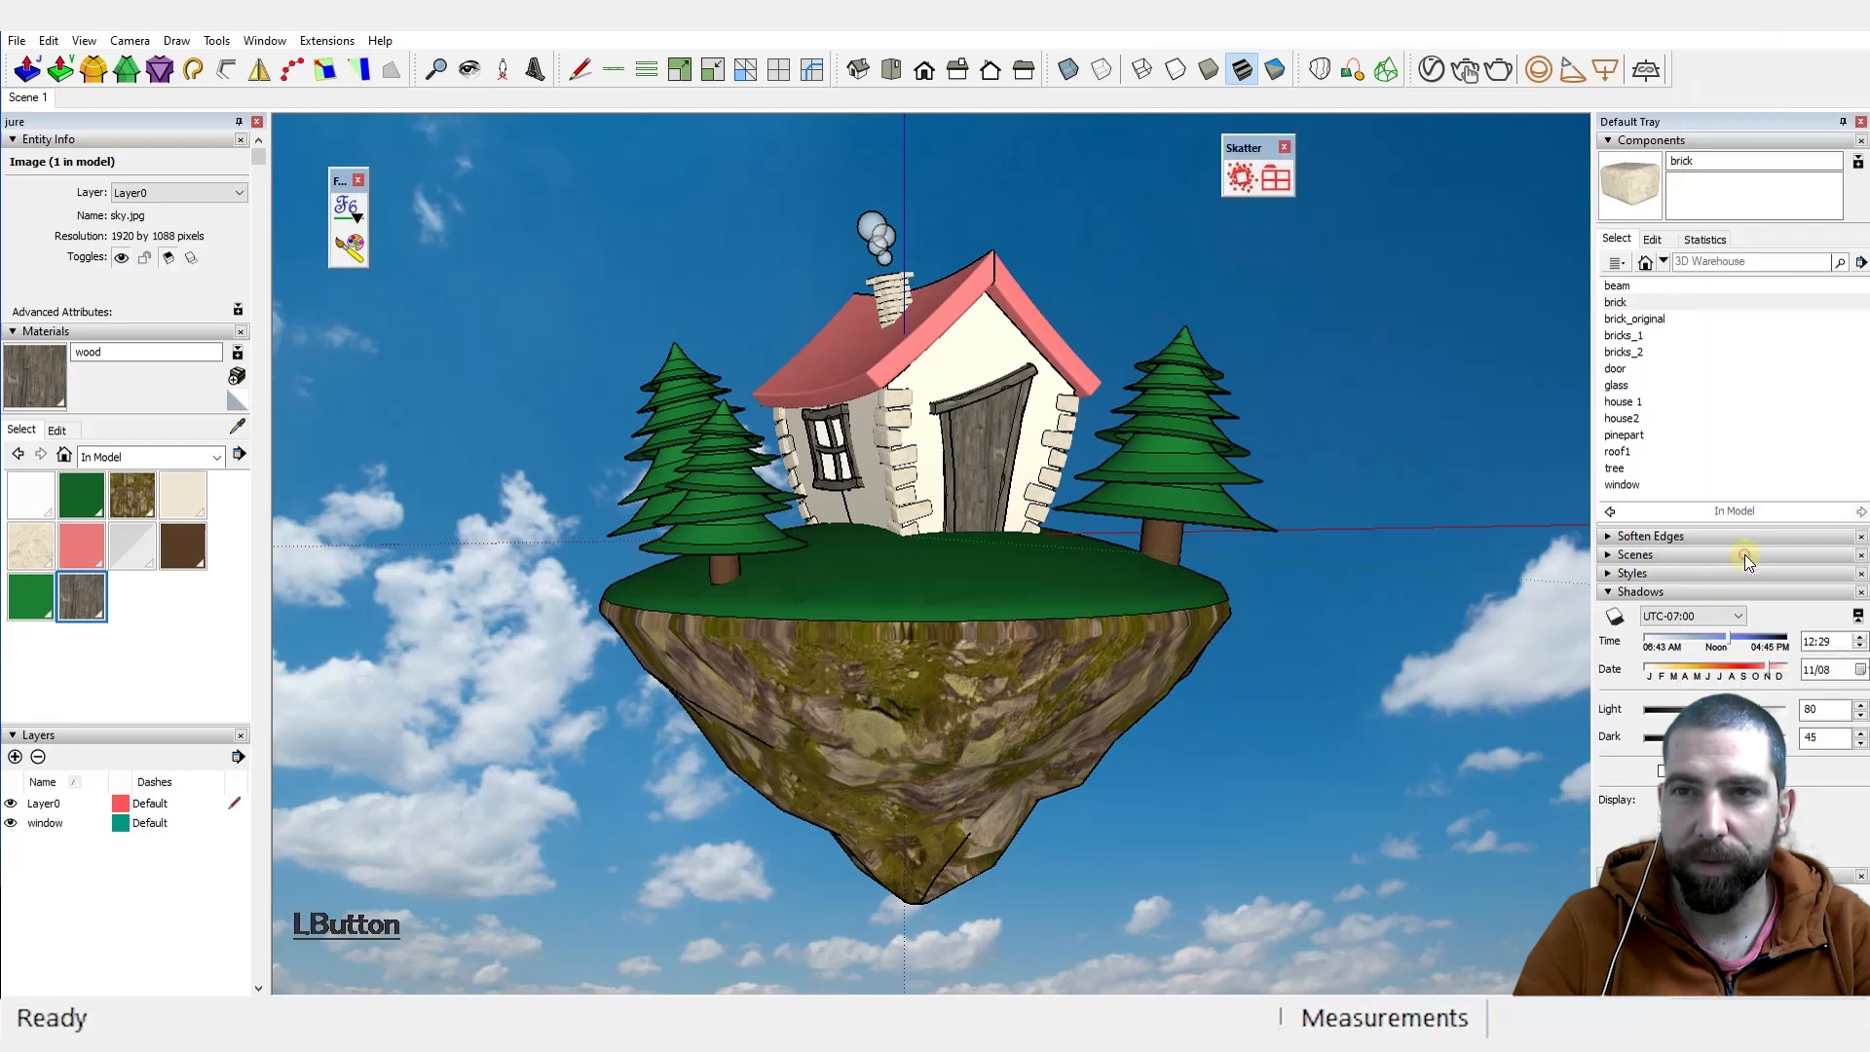
drag(1244, 147, 345, 162)
click(357, 174)
Step: Copy the green grass surface inside the island group 1000 cm straight up along the blue axis
middle_drag(936, 560, 1094, 647)
scroll(996, 639, up, 2)
double_click(1028, 611)
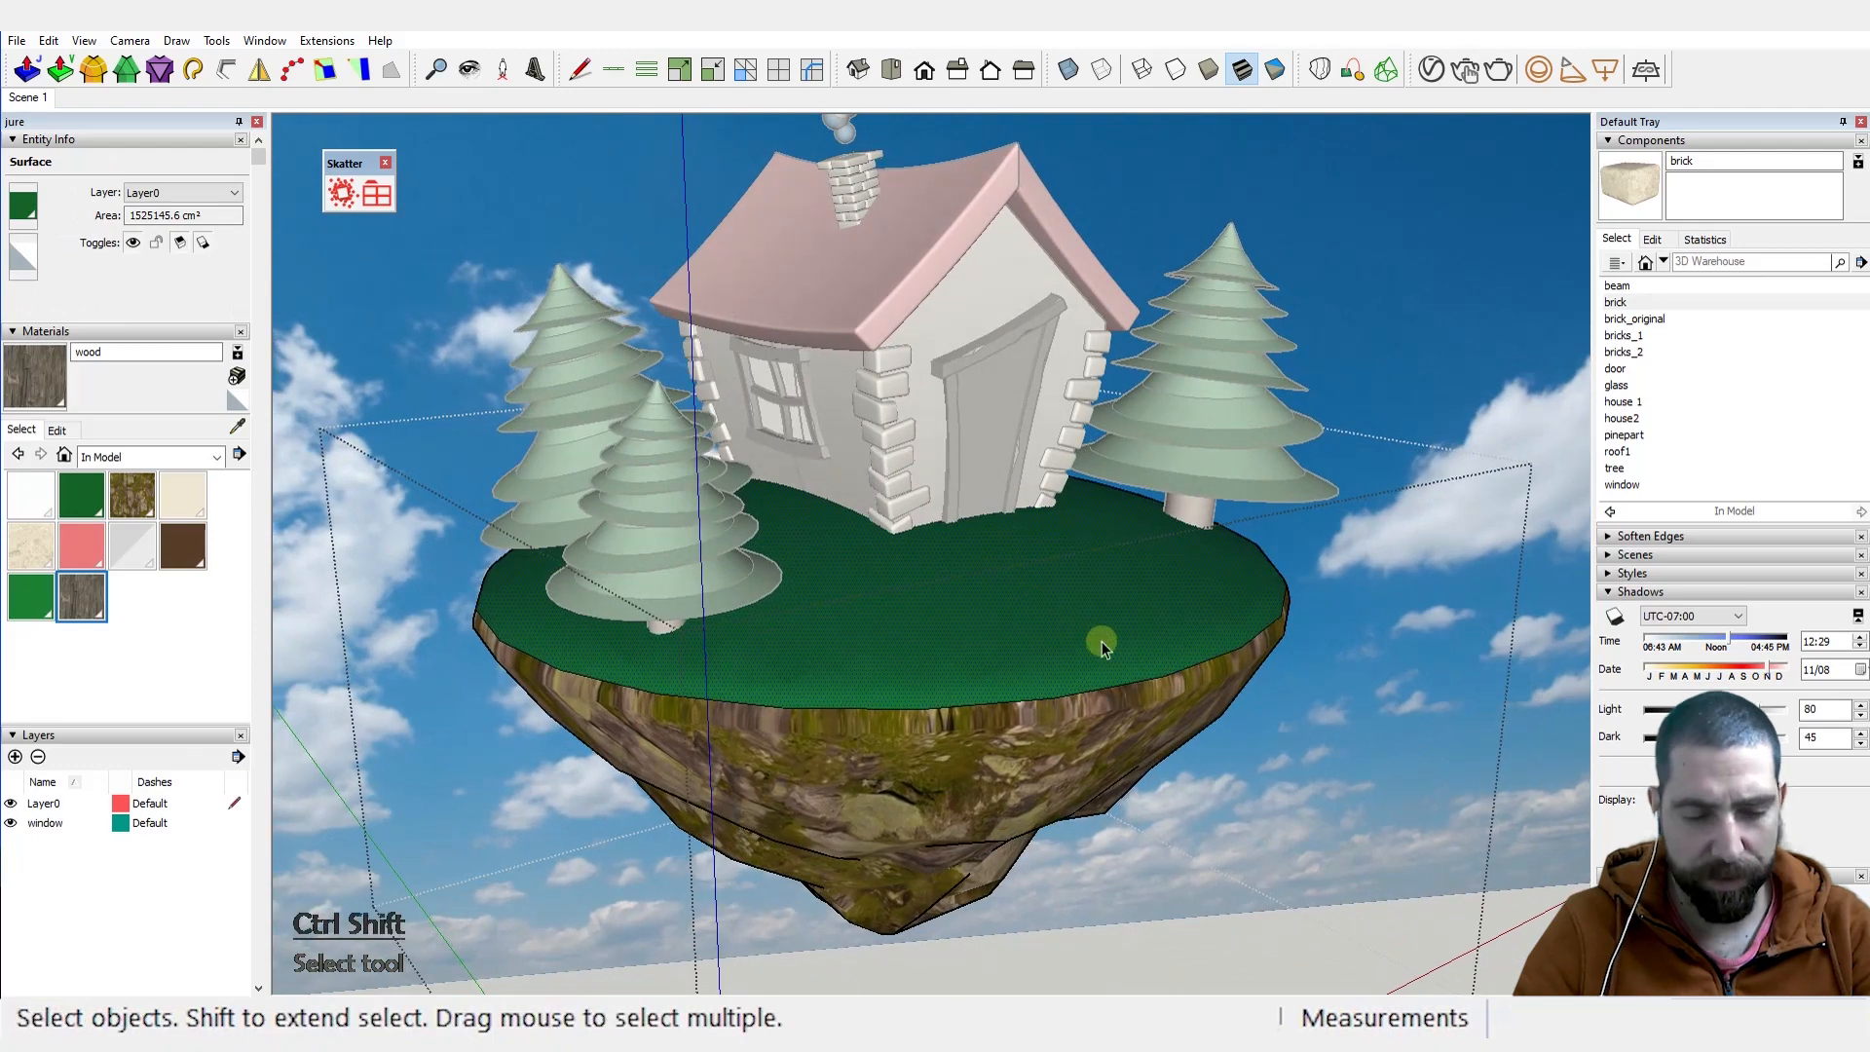
key(m)
click(1119, 655)
scroll(1119, 655, down, 5)
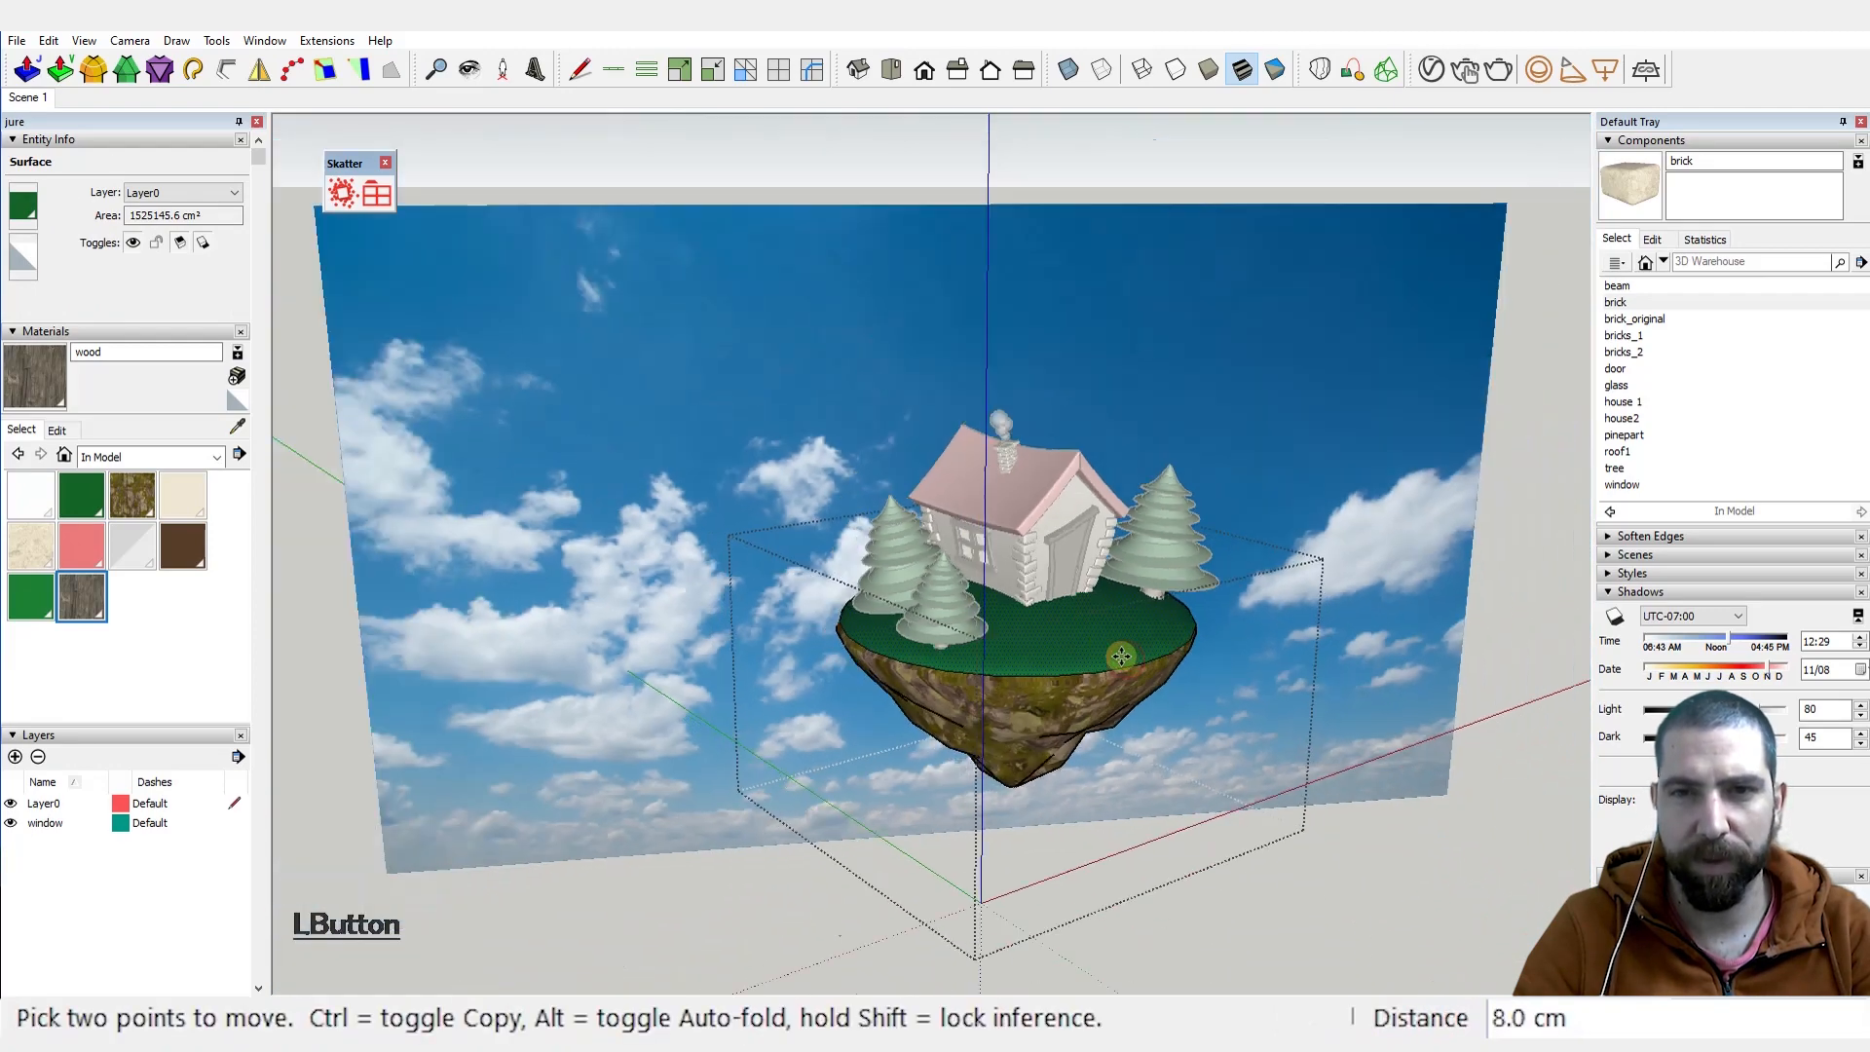
key(ctrl)
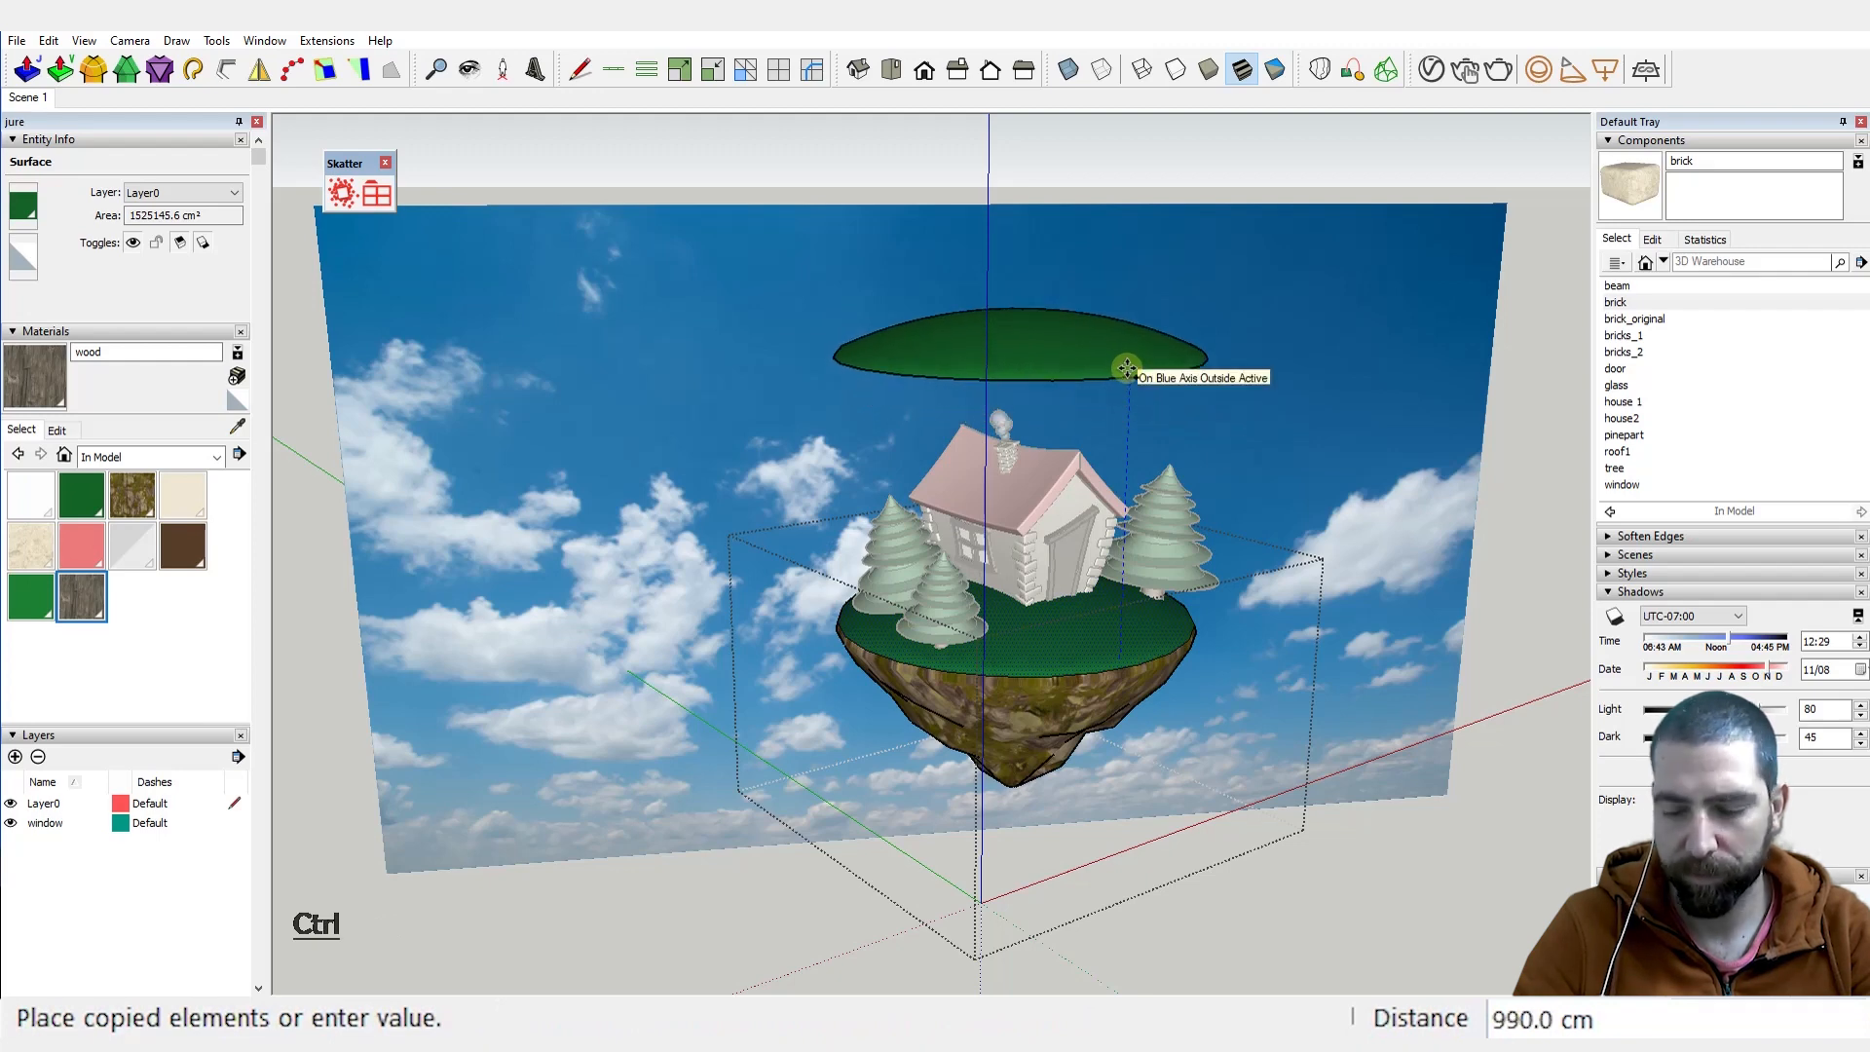
text(1000)
key(Return)
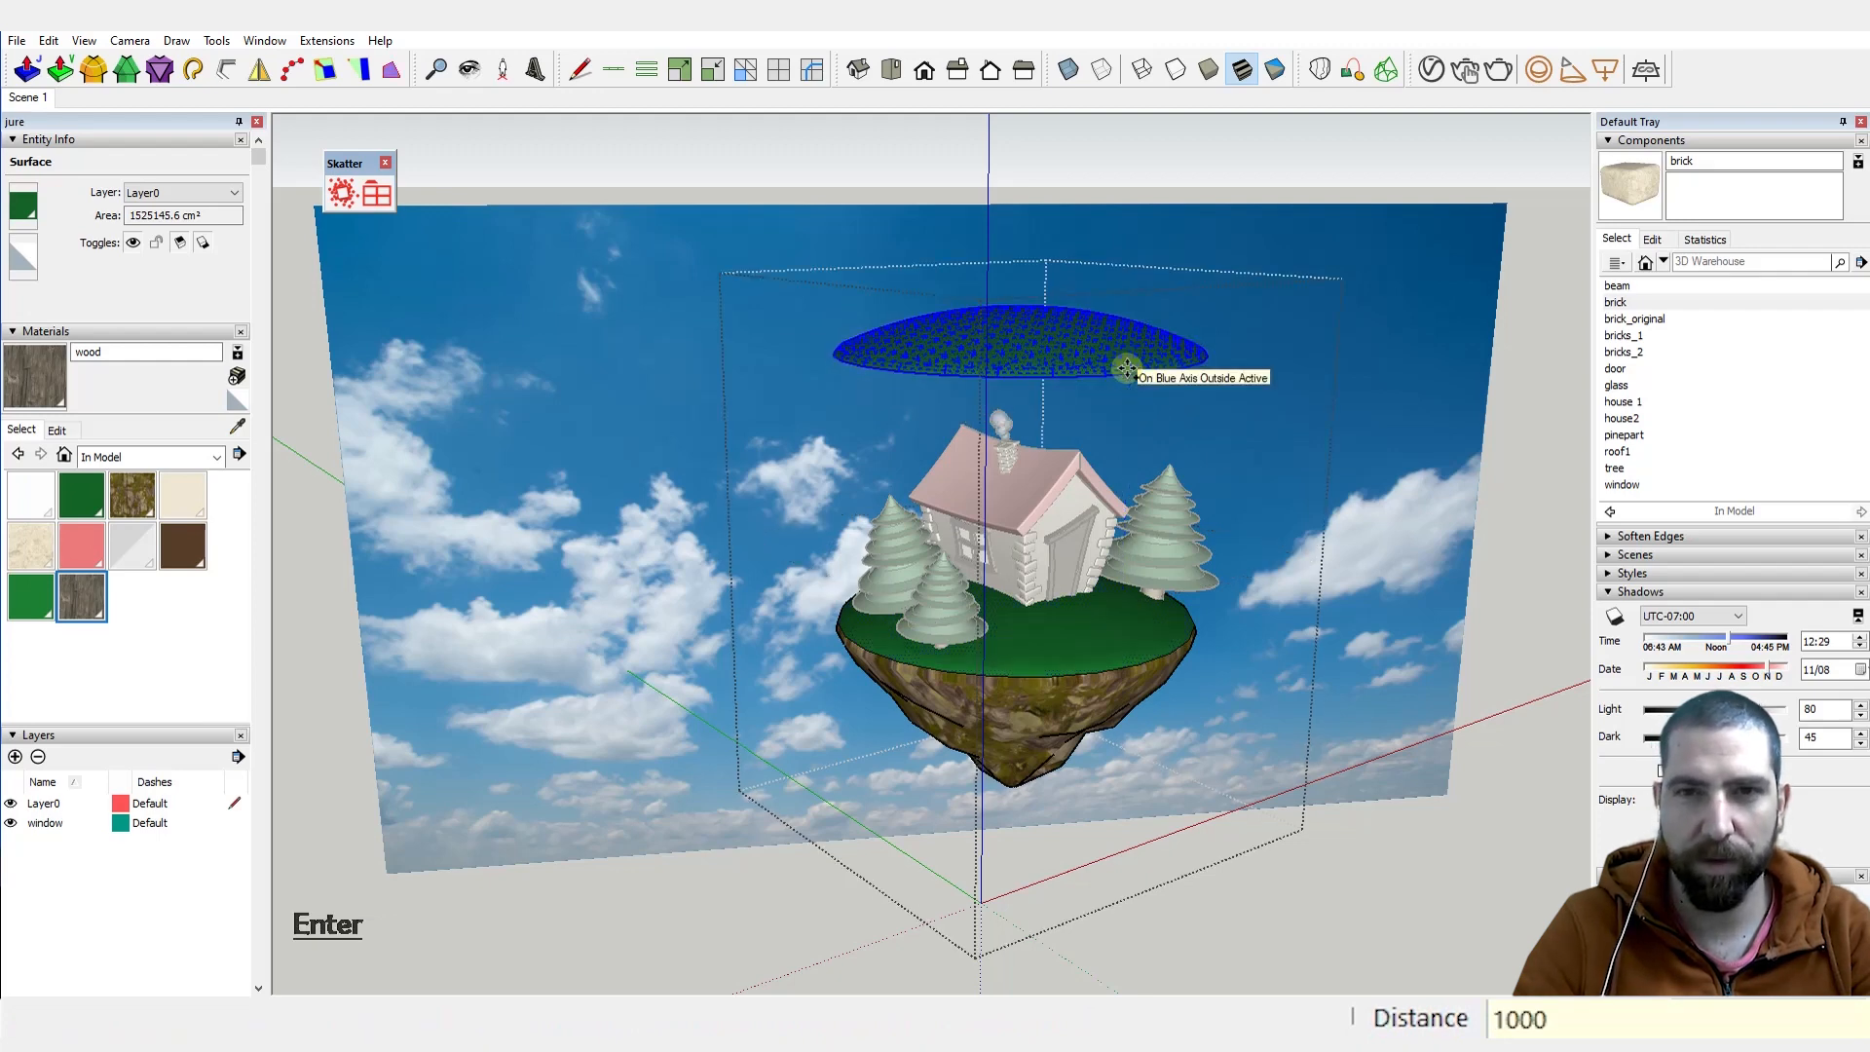
Step: Delete the original grass surface from the top of the island and leave the group
scroll(1091, 604, up, 1)
key(ctrl)
key(space)
click(1061, 638)
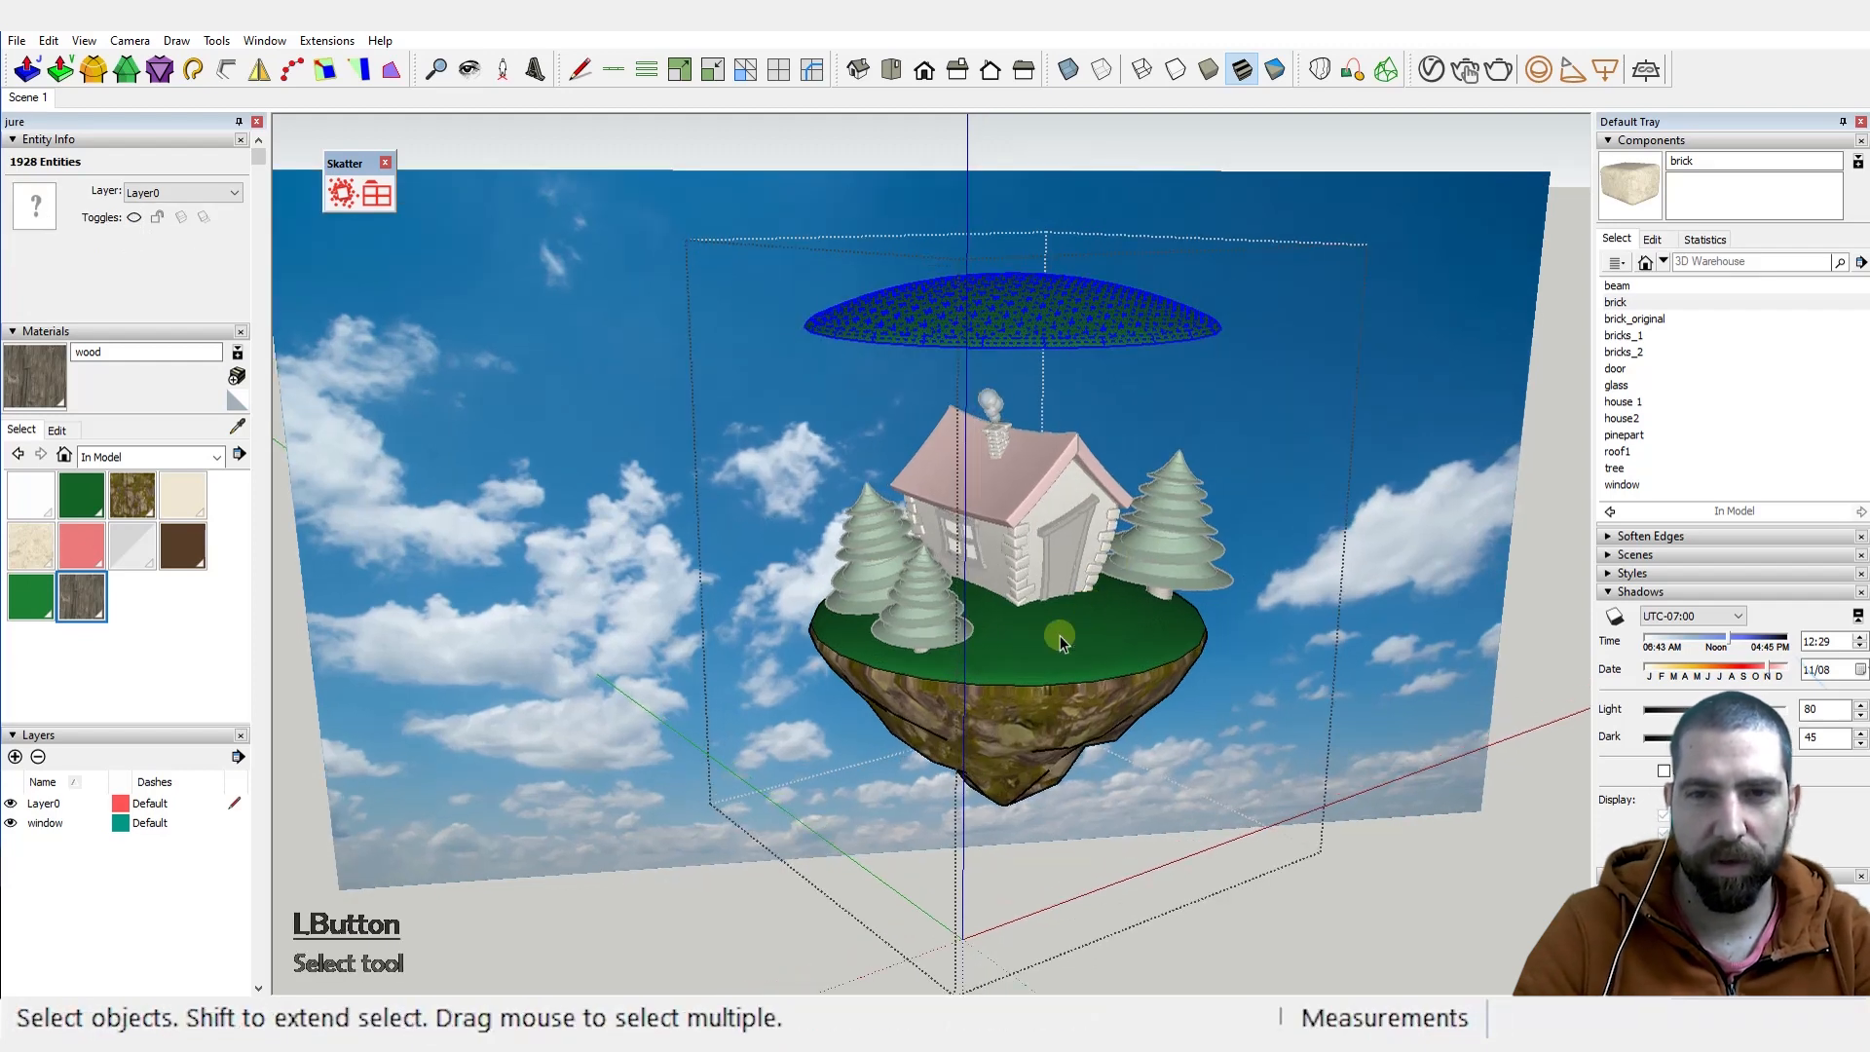
key(Delete)
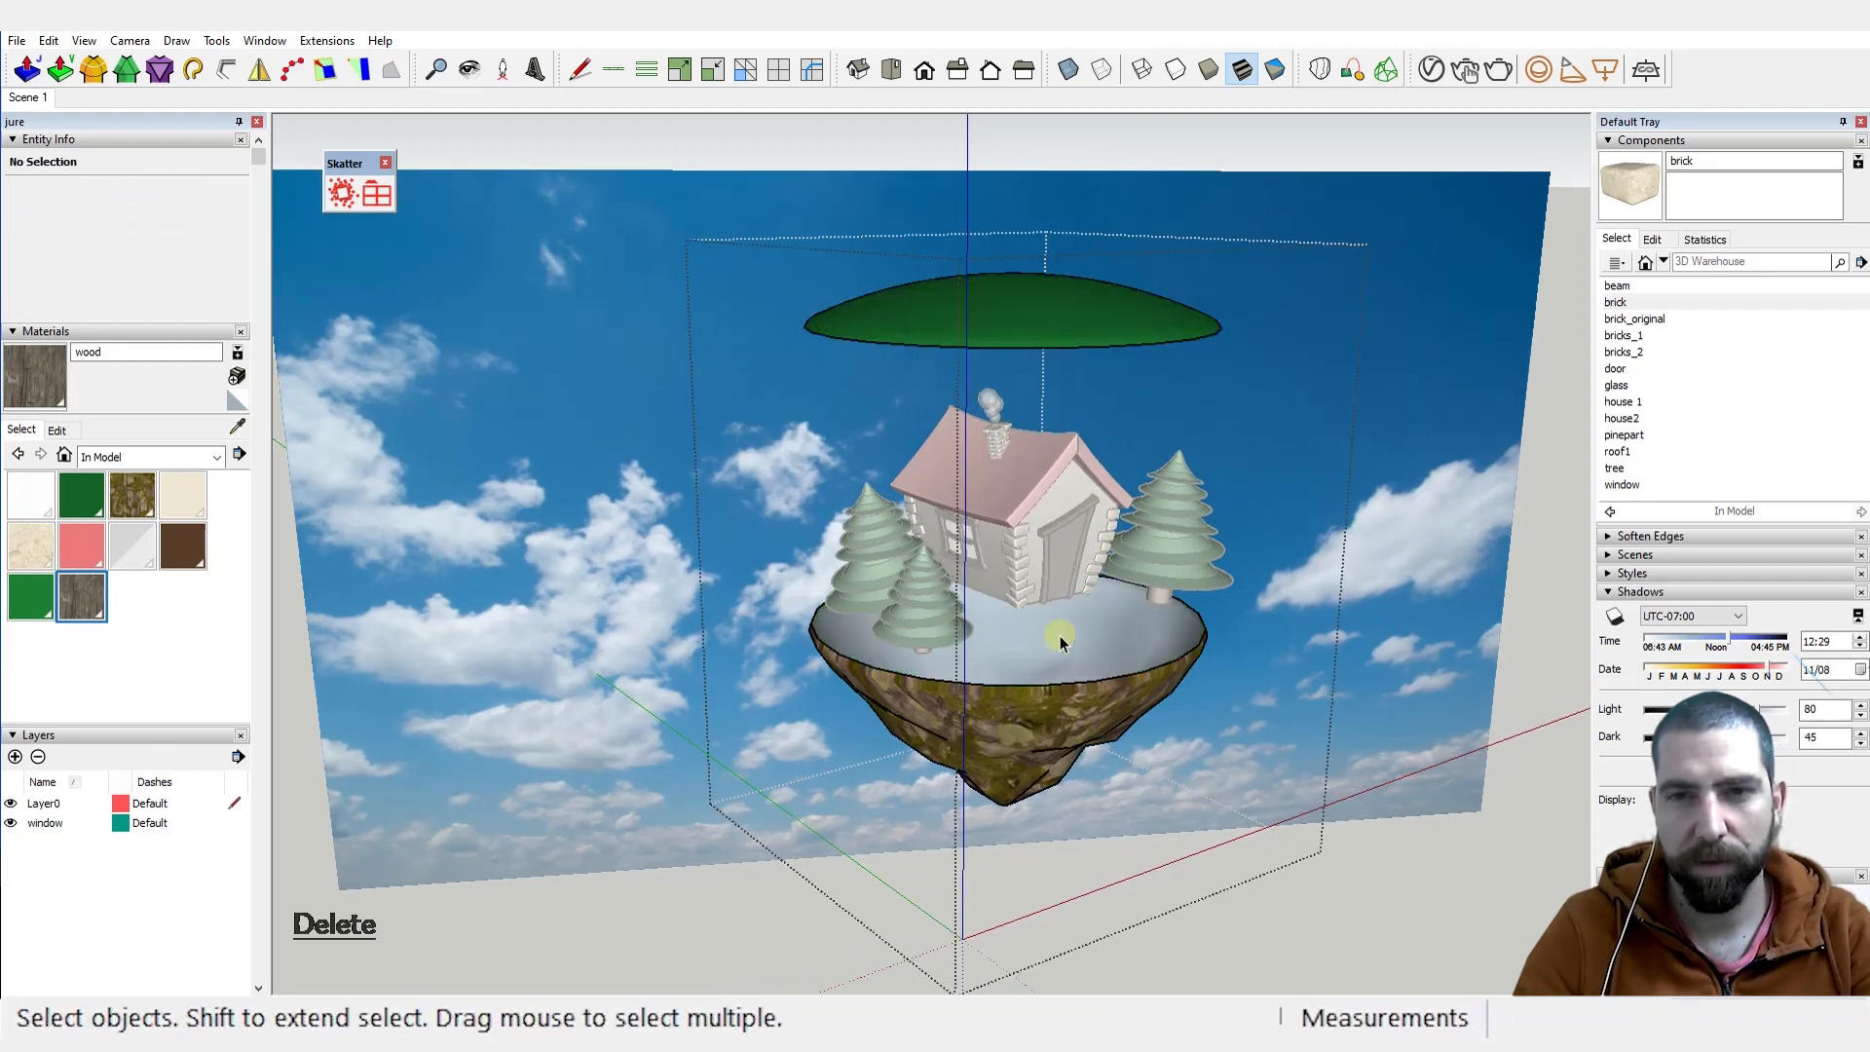
click(1561, 300)
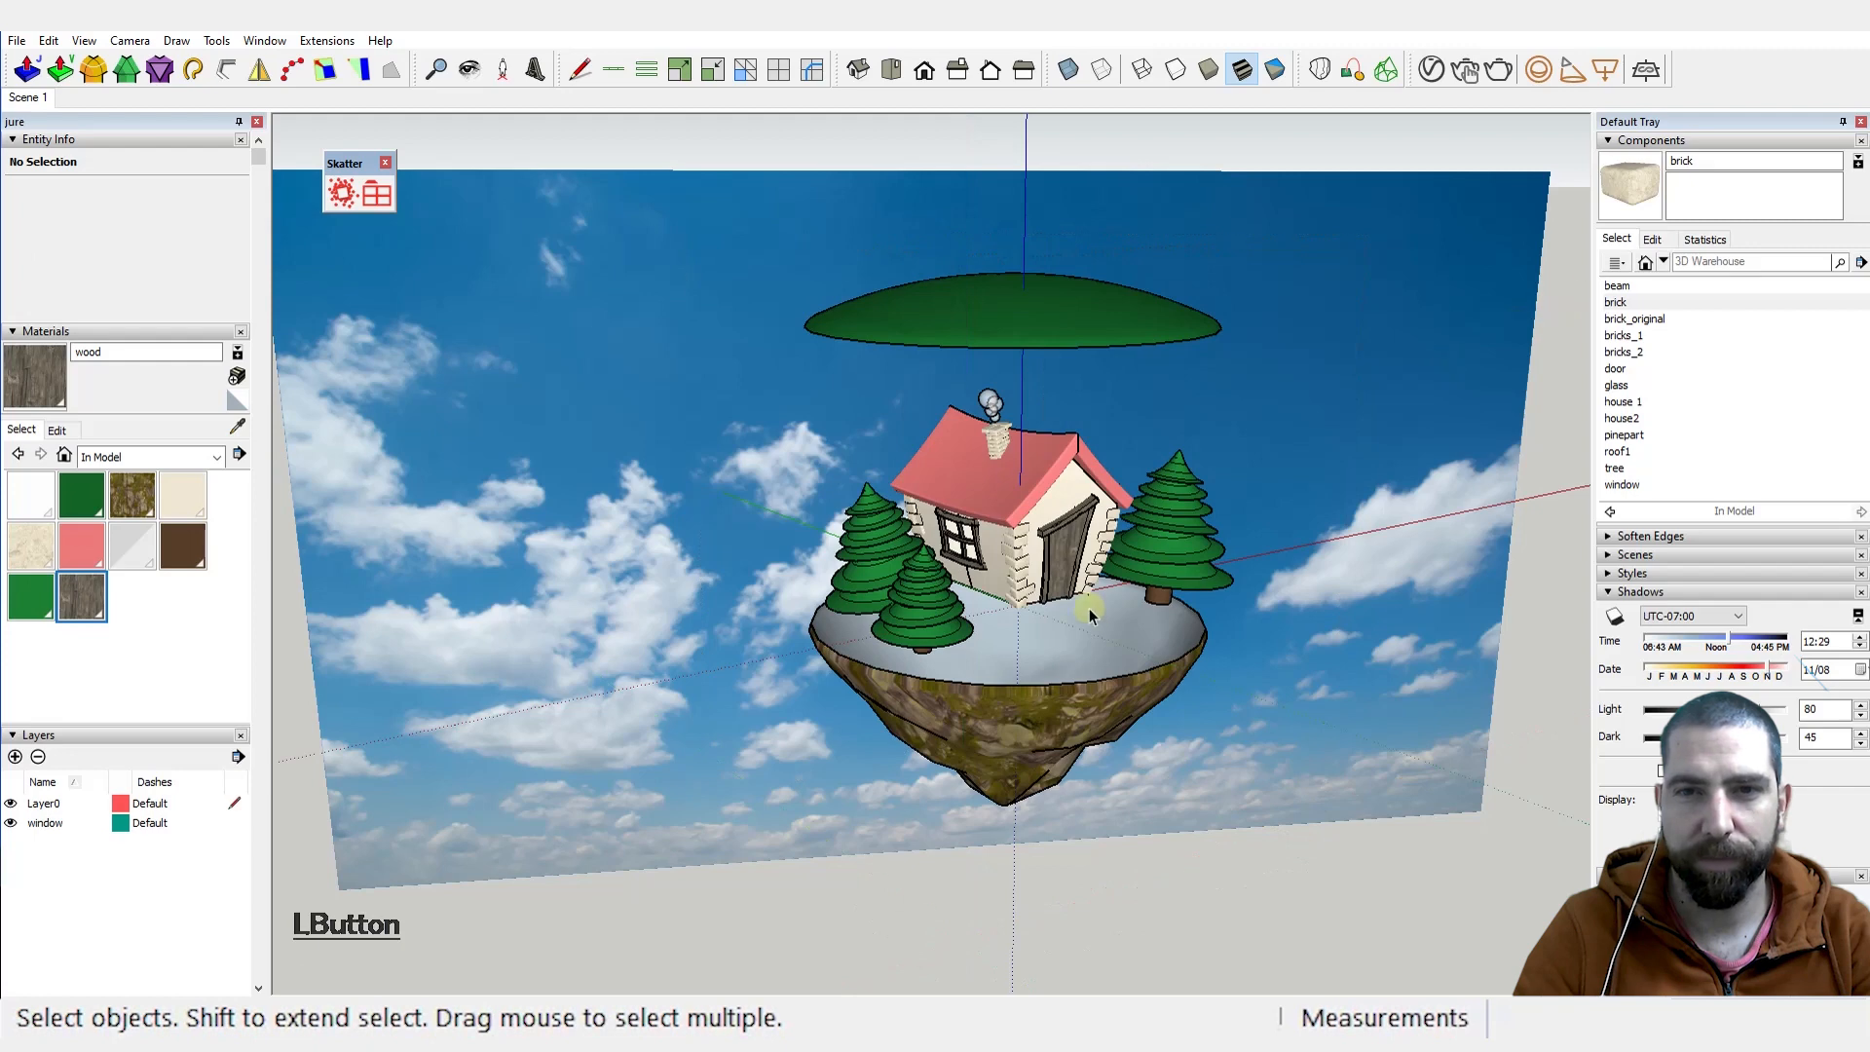
Step: Explode the island group and regroup the rocky base as its own group, without the raised green grass surface
middle_drag(1089, 611, 1095, 552)
click(1072, 701)
right_click(1071, 701)
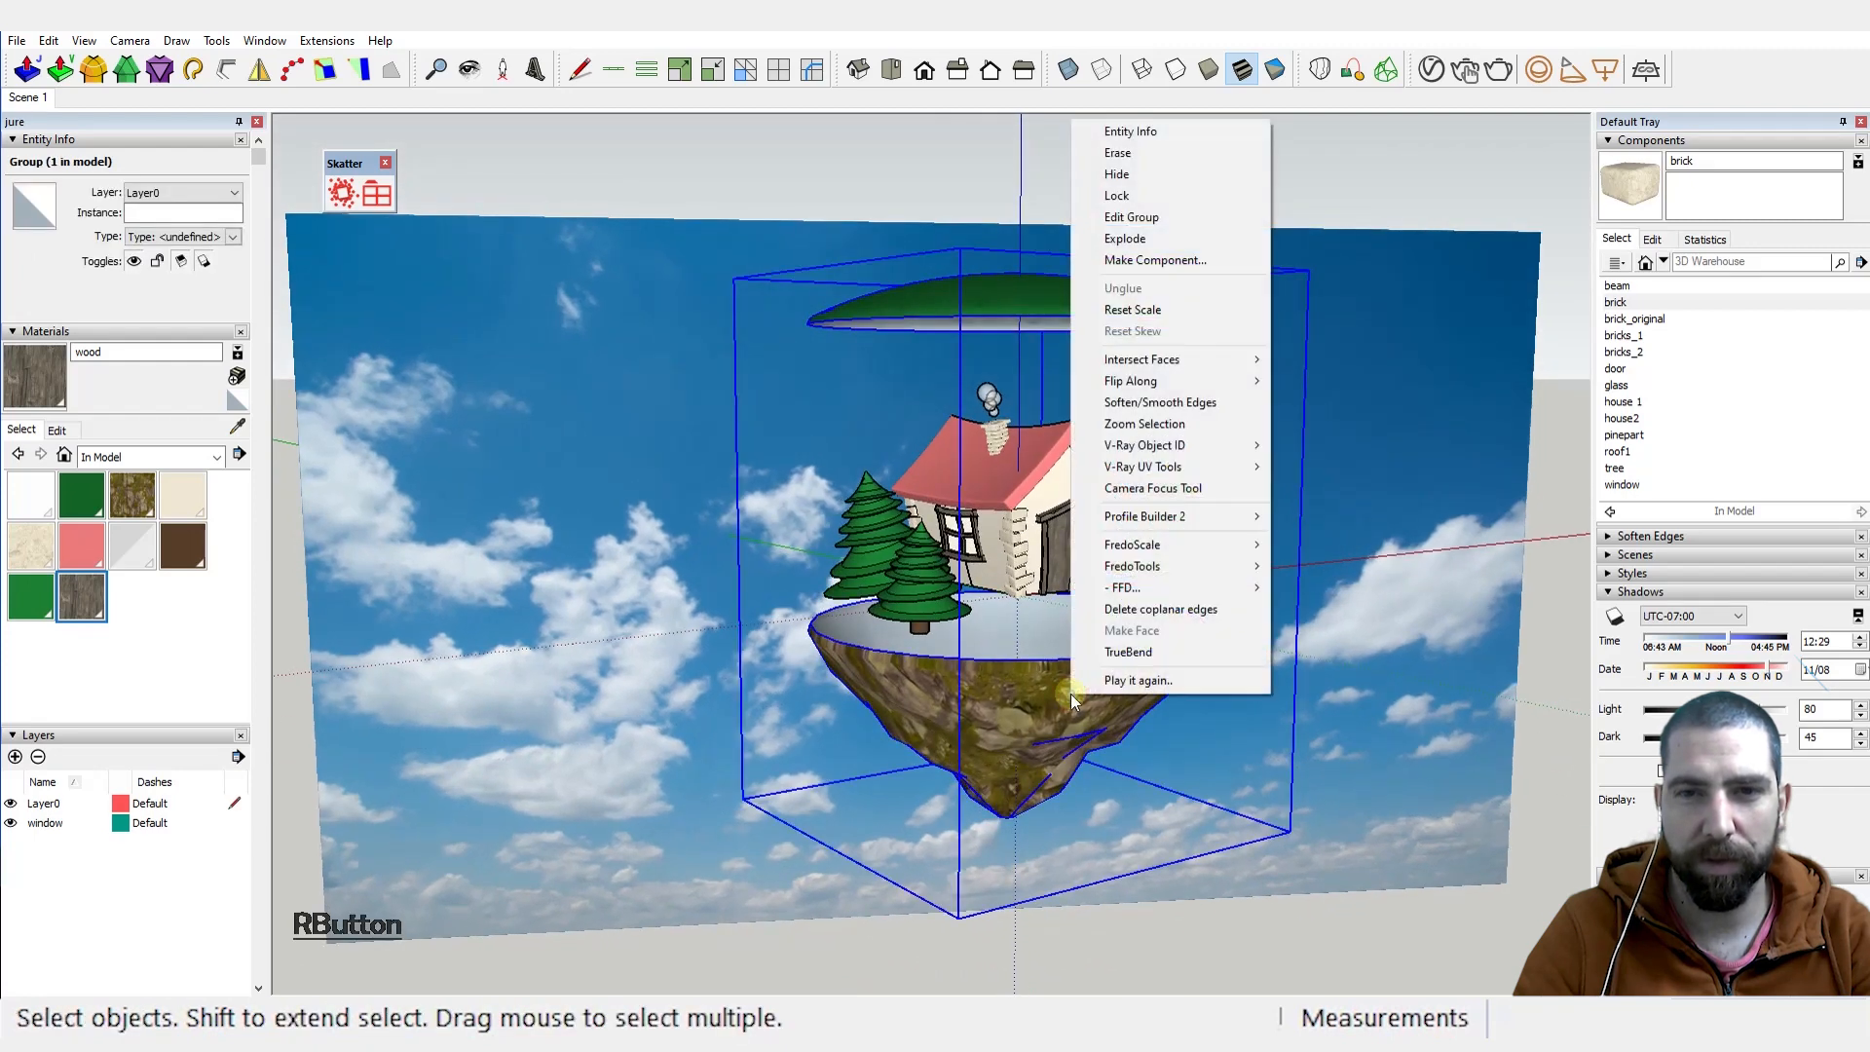
click(1159, 239)
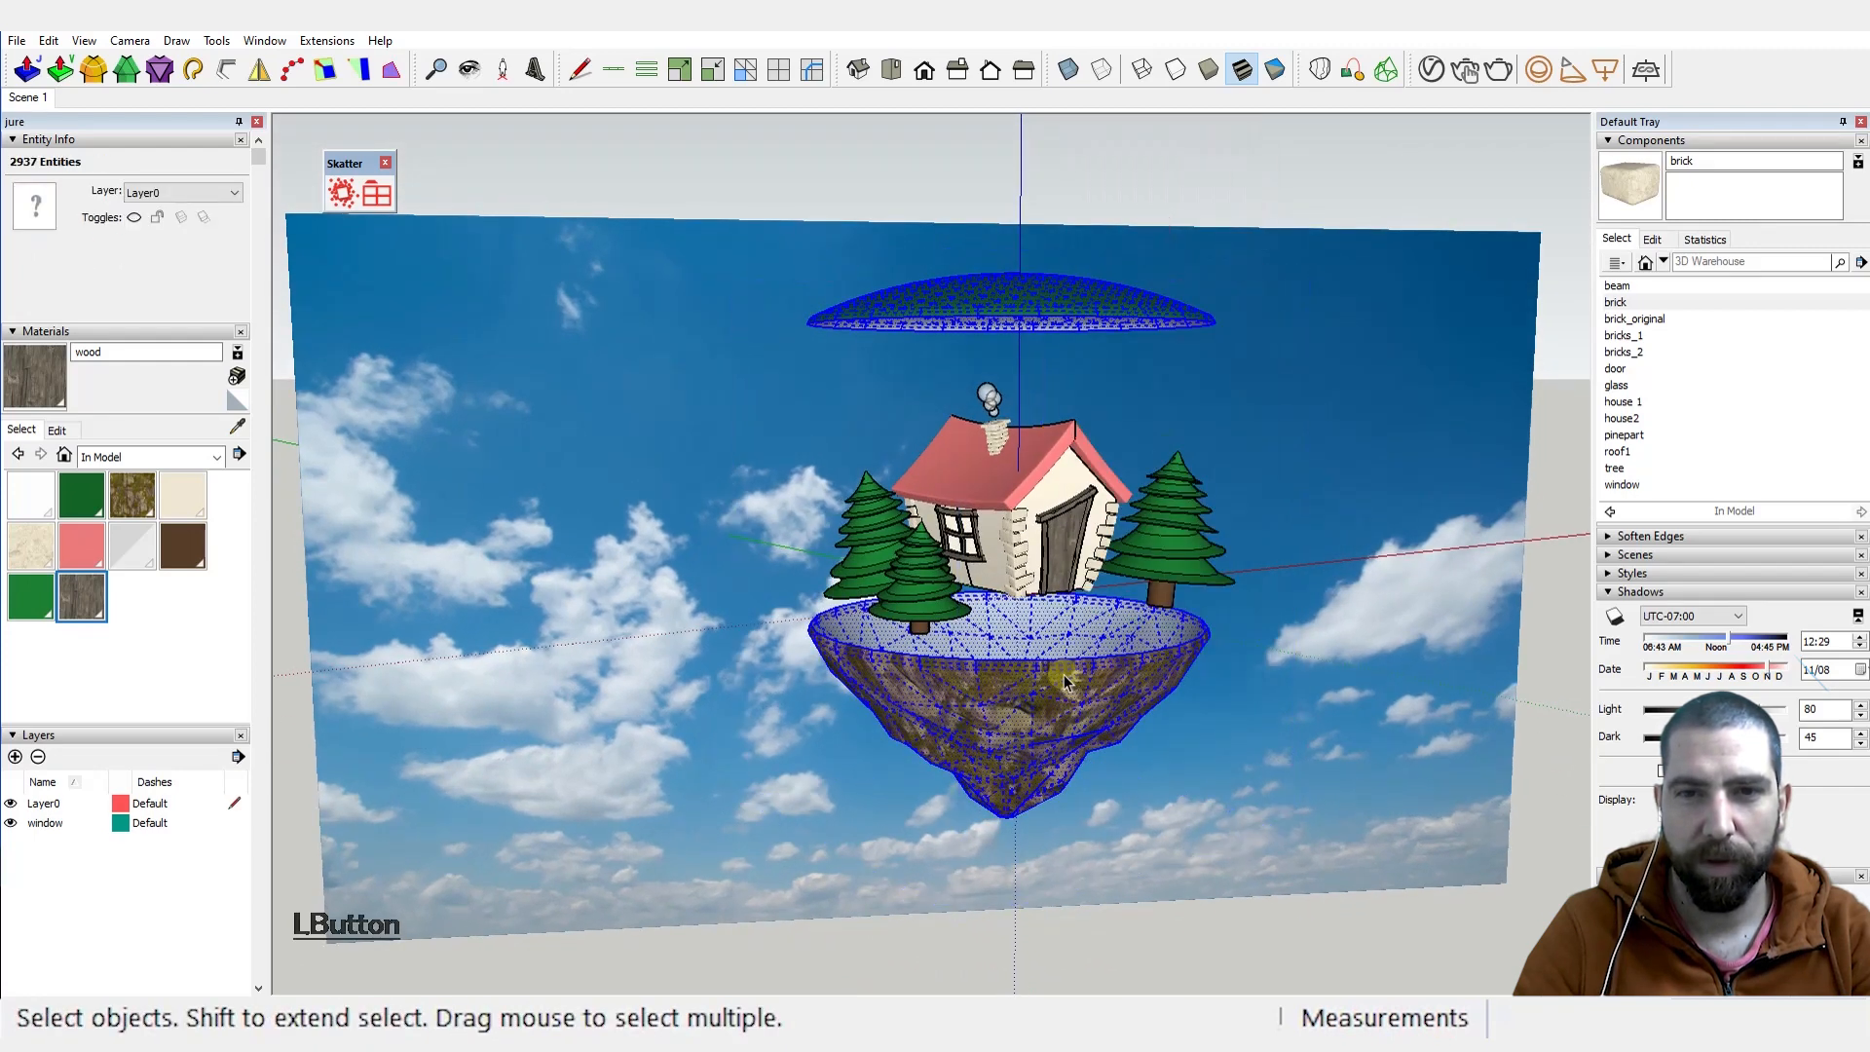
right_click(1063, 676)
click(1159, 249)
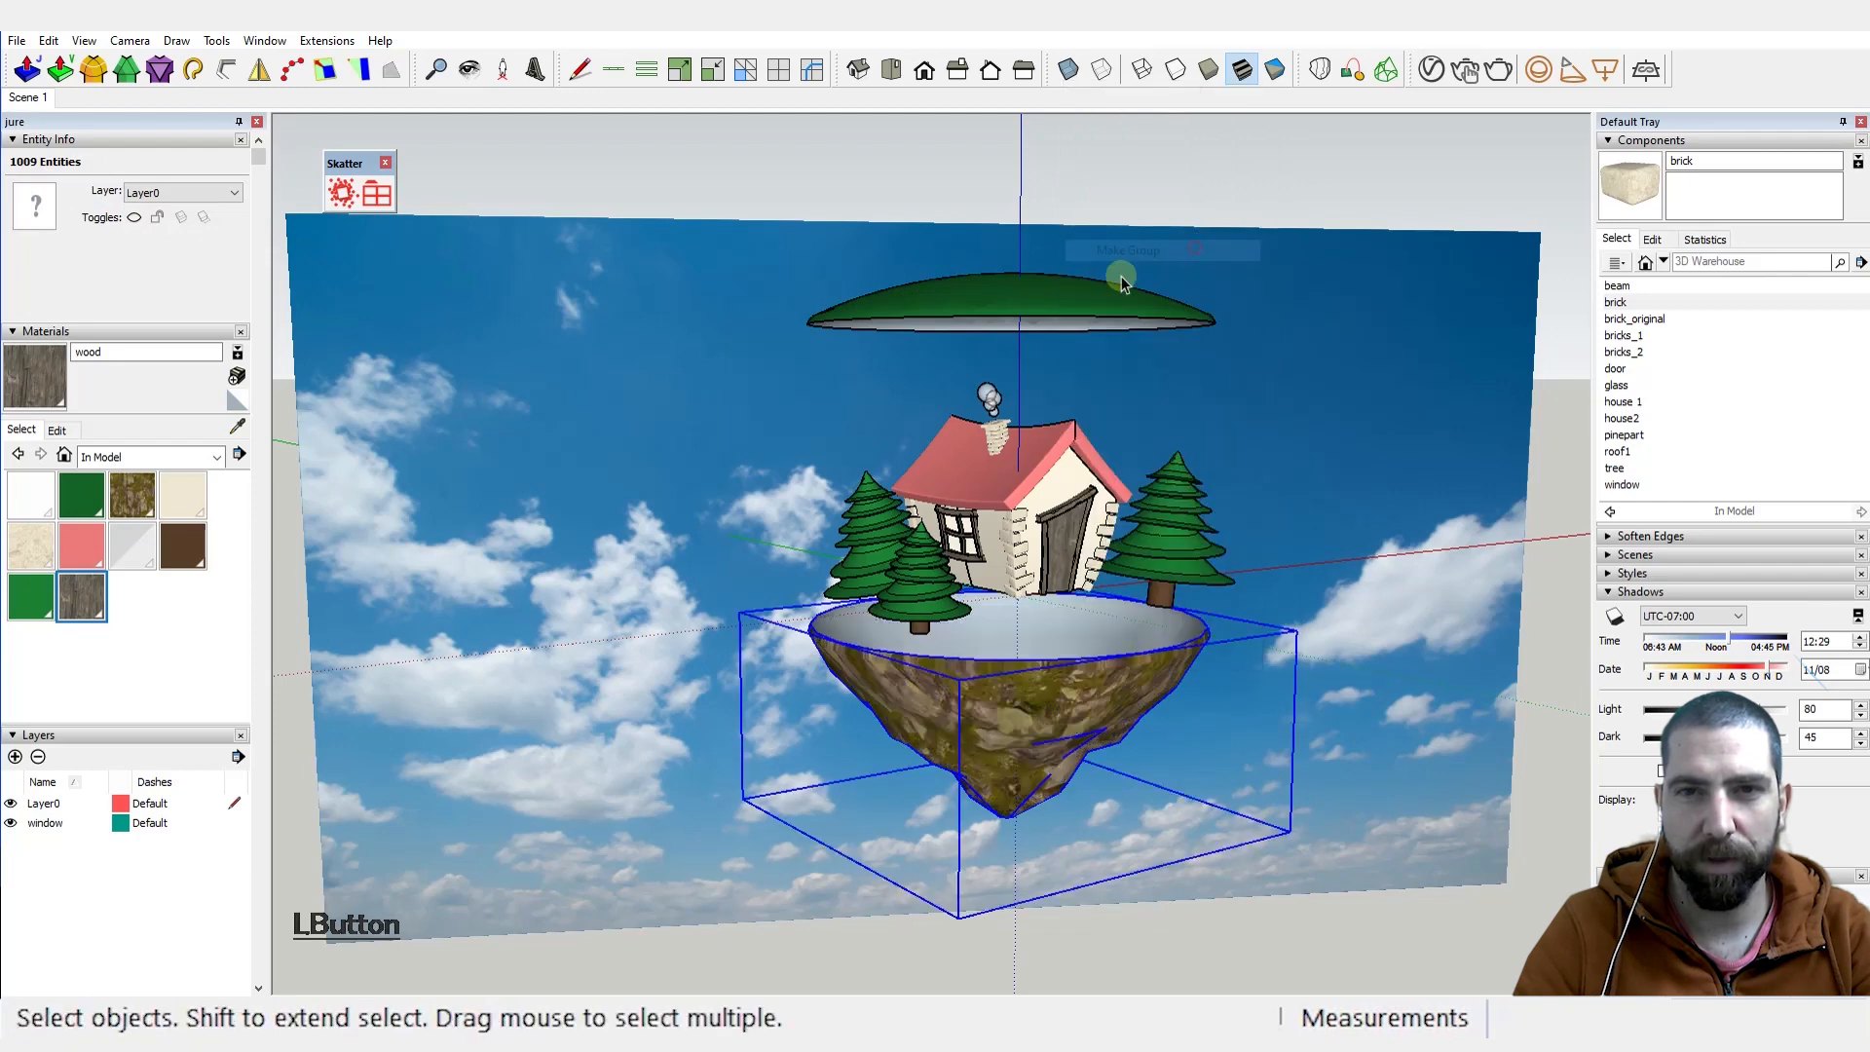
Step: Select the whole raised green grass surface and make it a separate group
click(1069, 288)
right_click(1060, 295)
triple_click(1046, 293)
right_click(1043, 292)
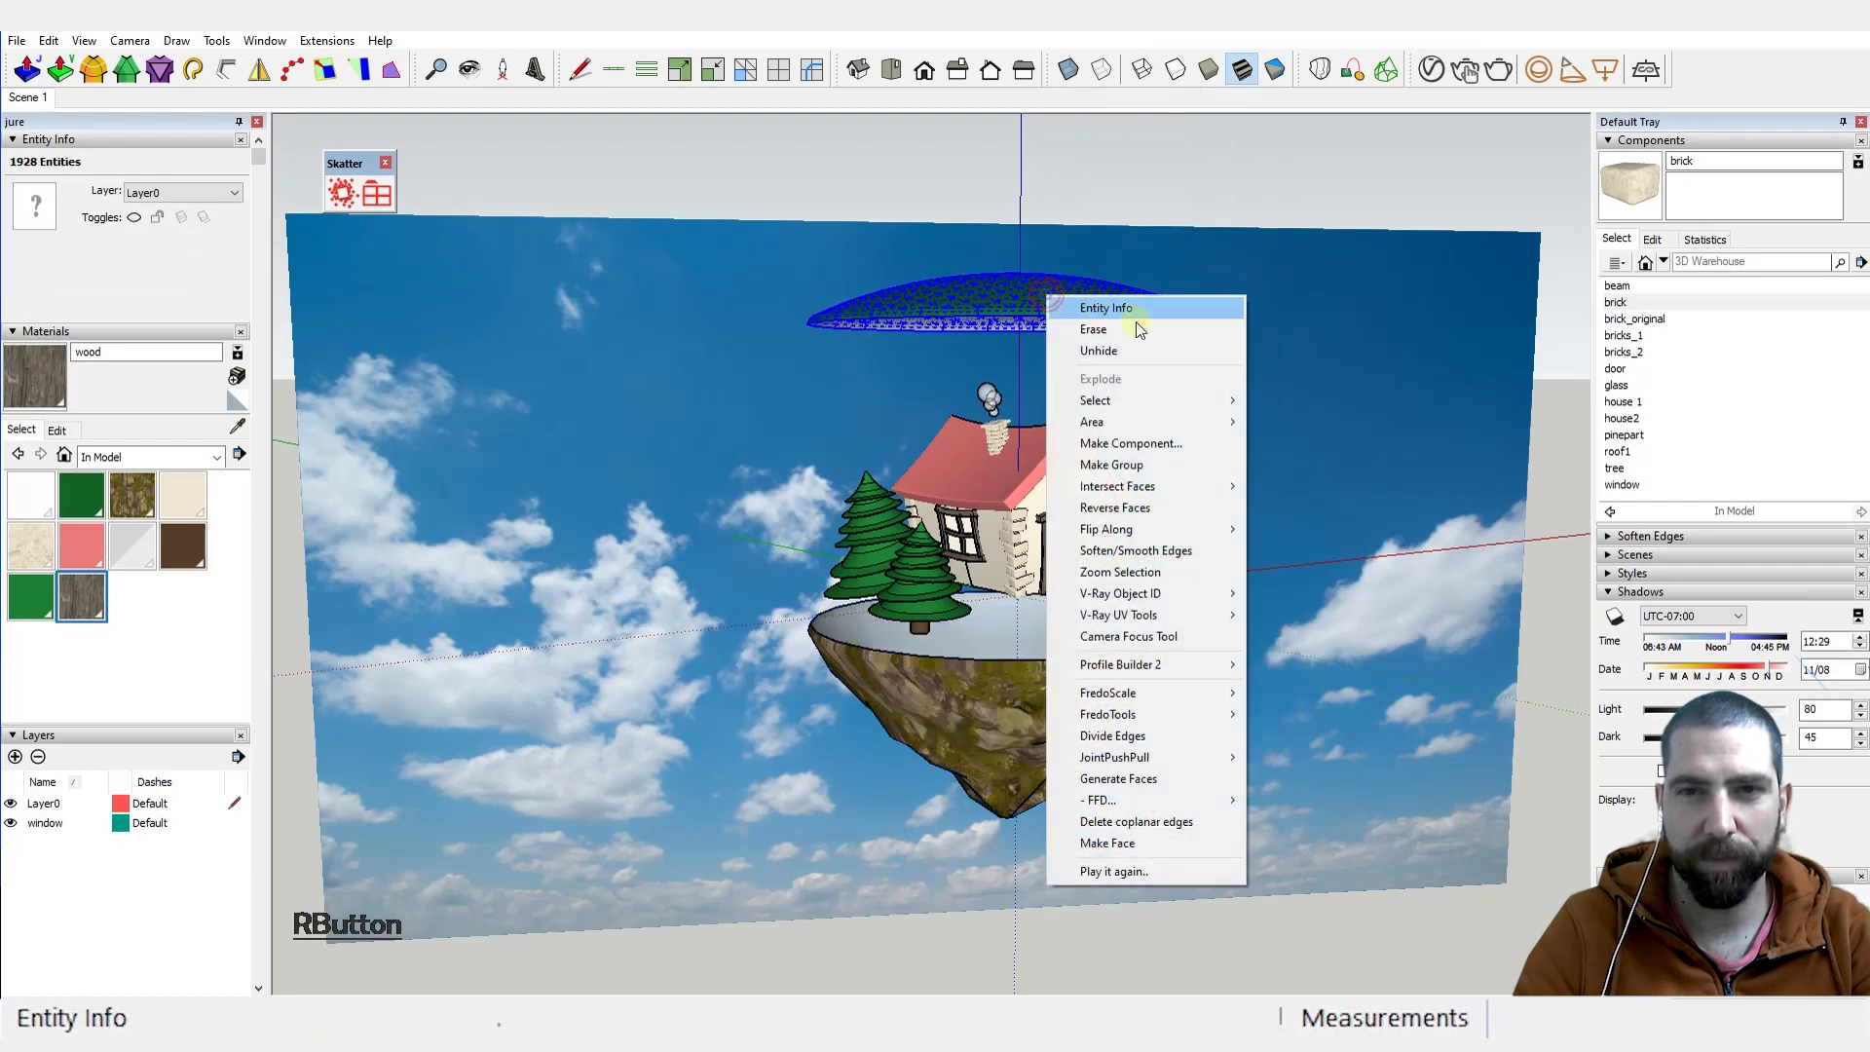
click(1181, 466)
Step: Move the grass surface group 1000 cm straight down along the blue axis onto the island's rocky base
key(ctrl+shift+x)
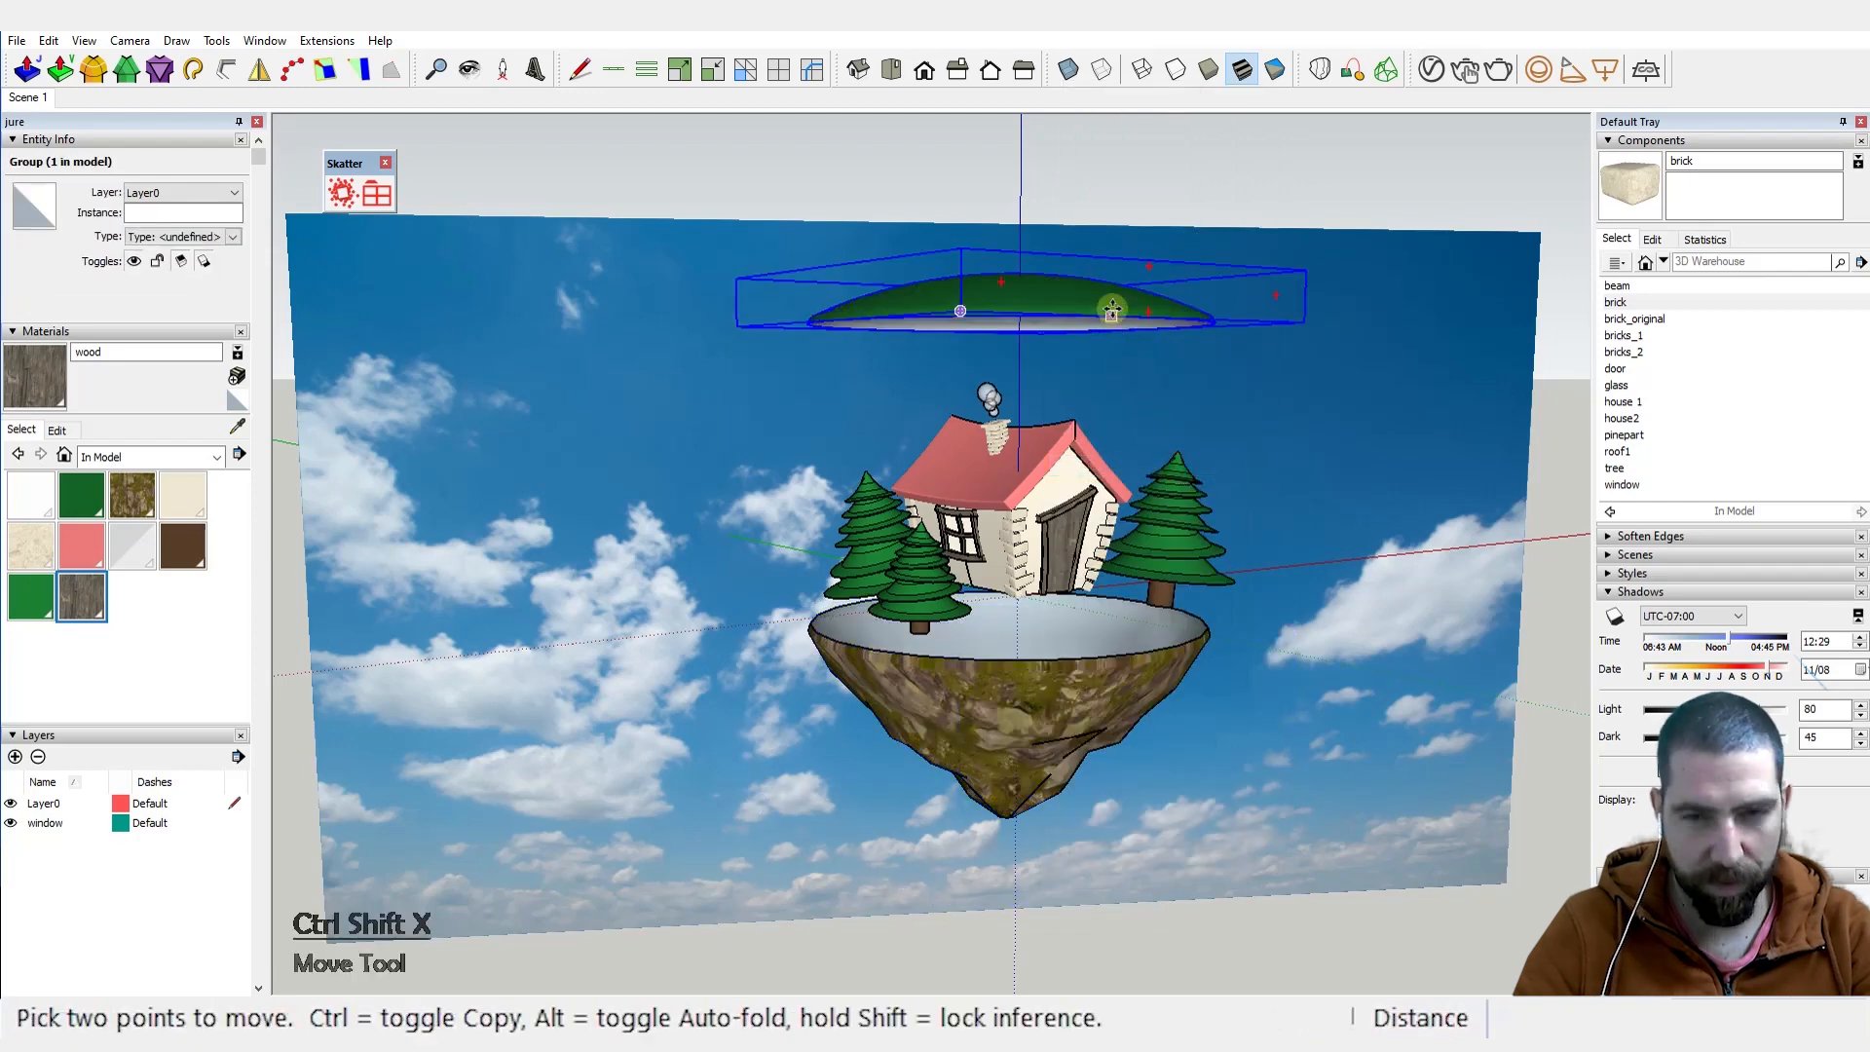
click(1111, 309)
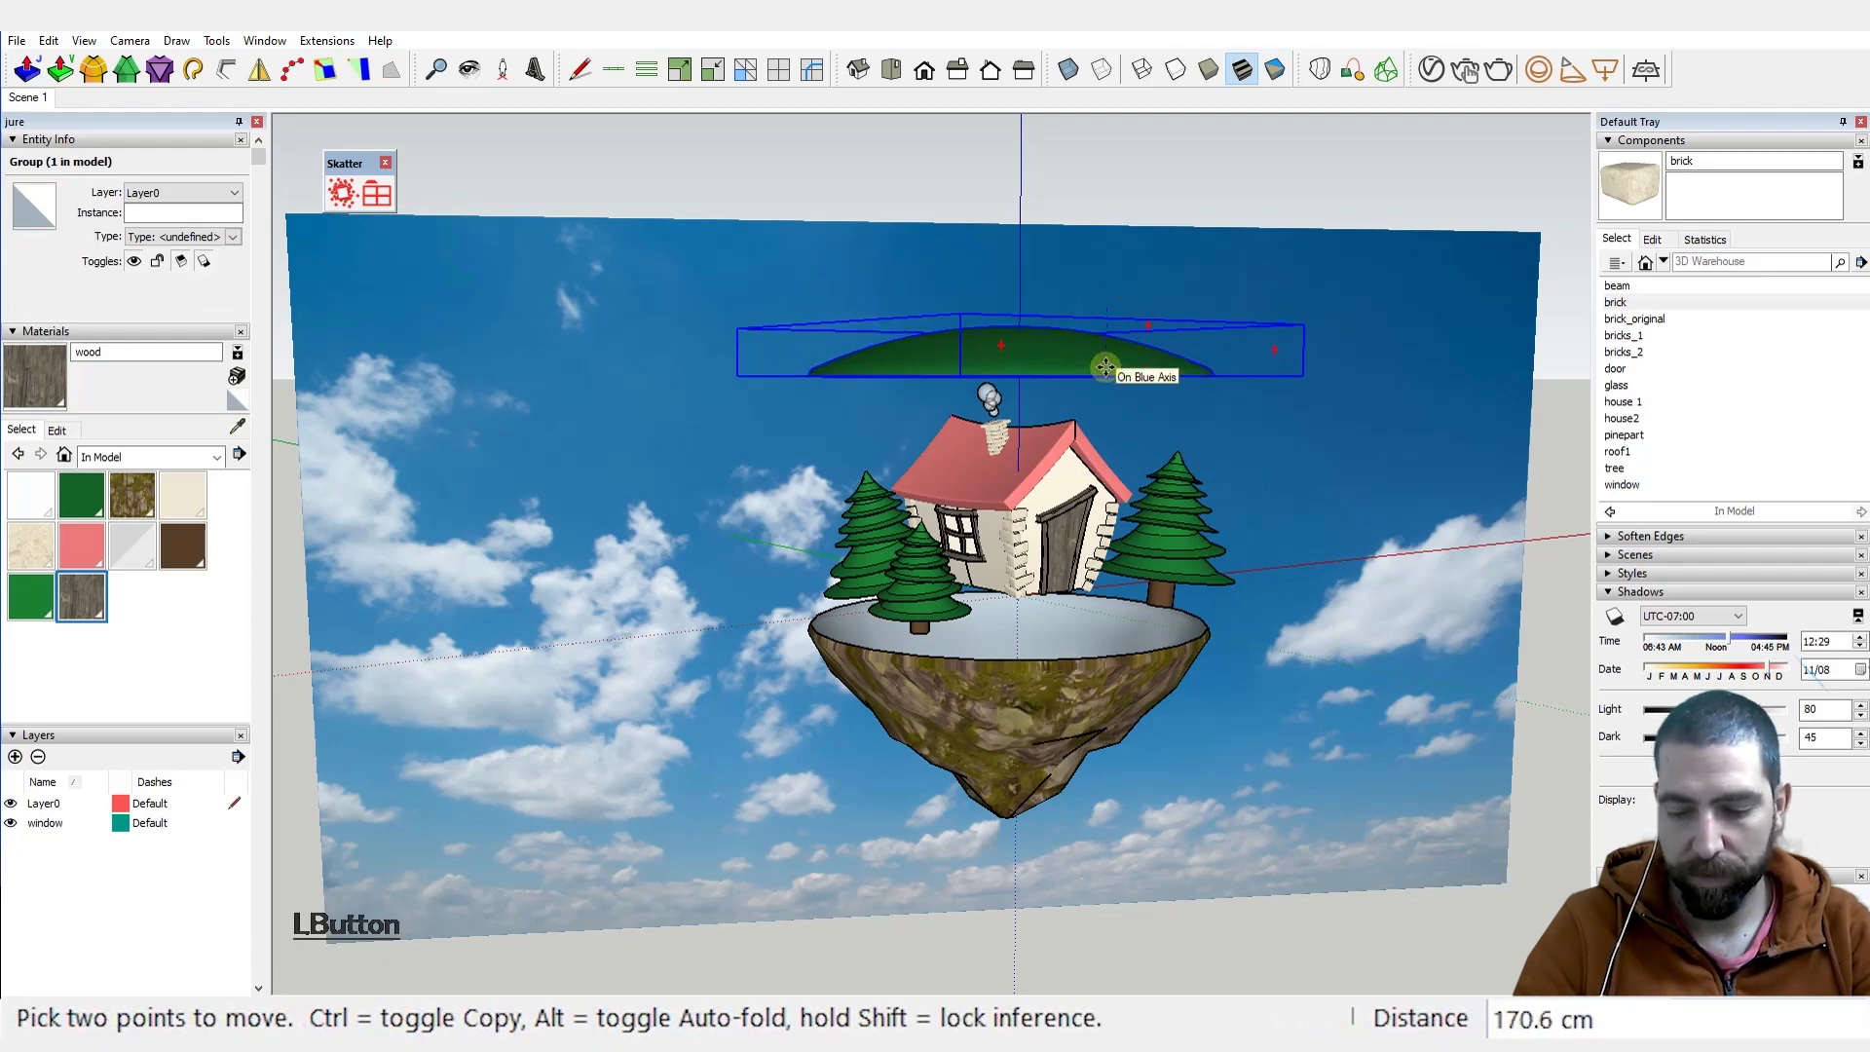
text(1000)
key(Return)
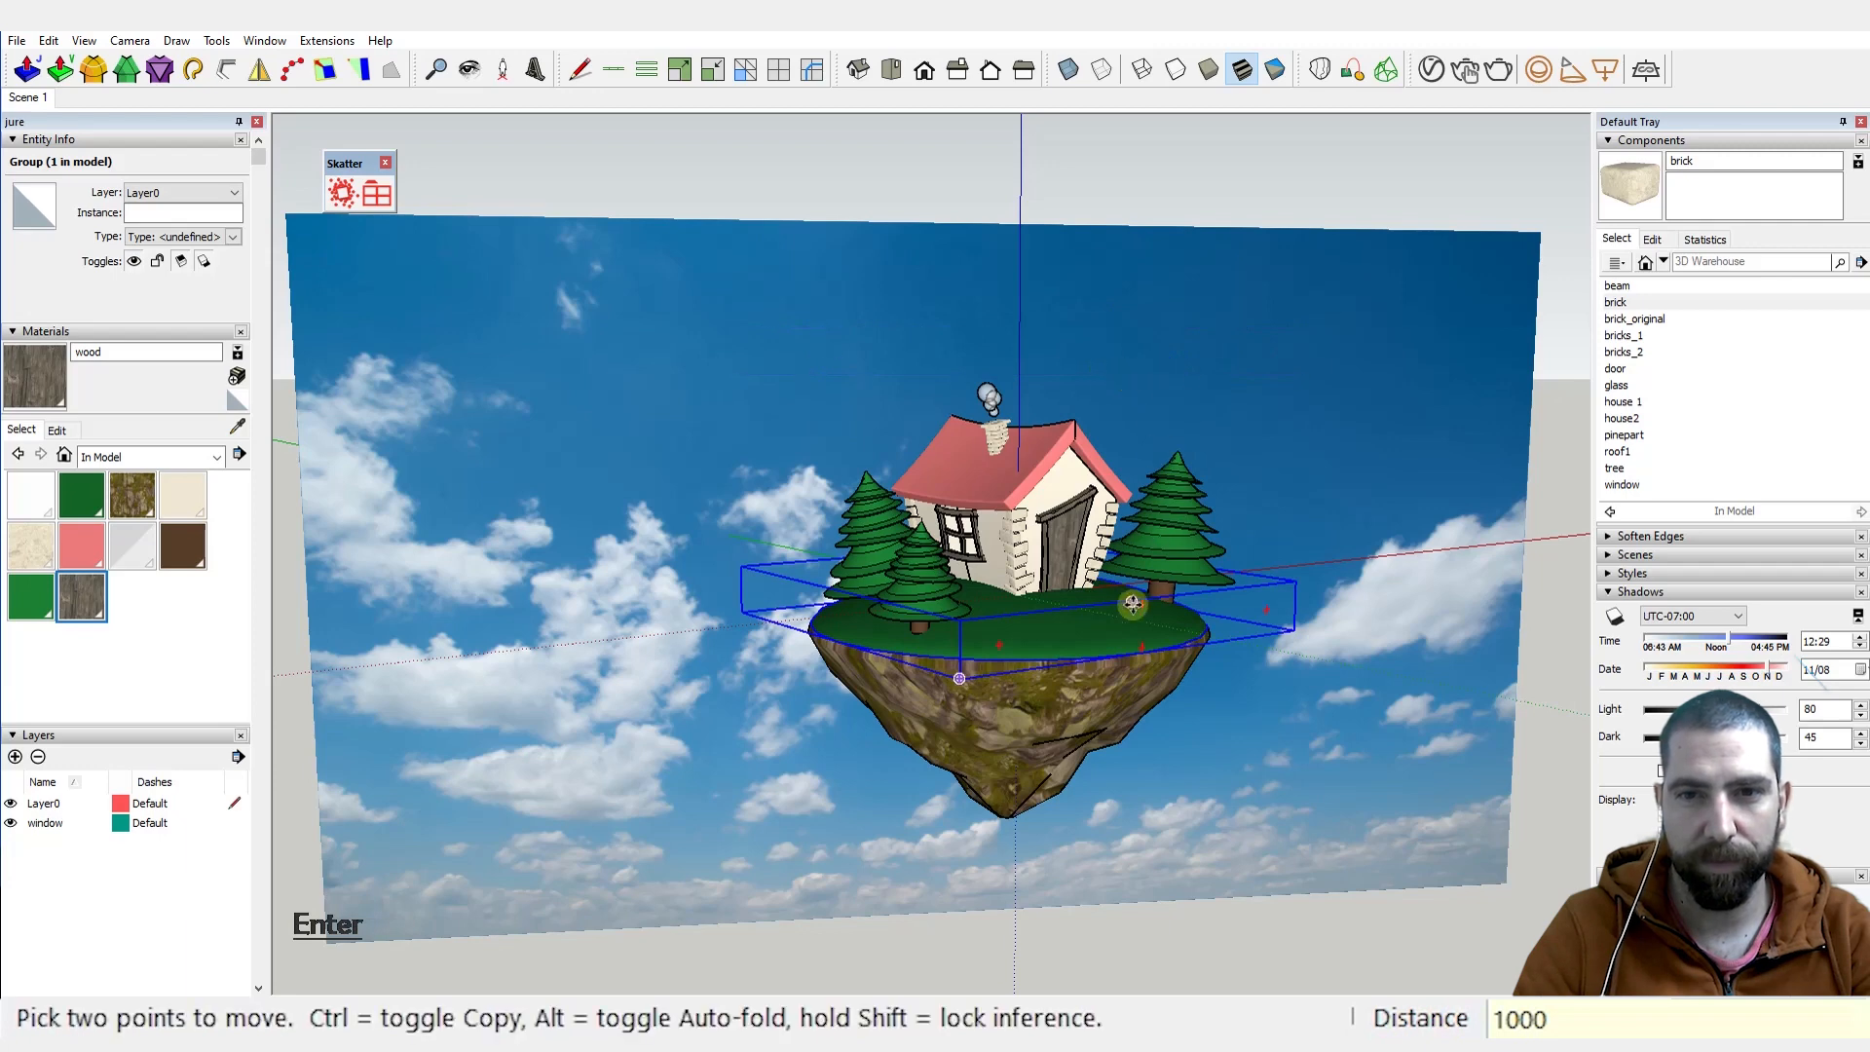
scroll(1068, 684, up, 3)
middle_drag(1062, 682, 1069, 685)
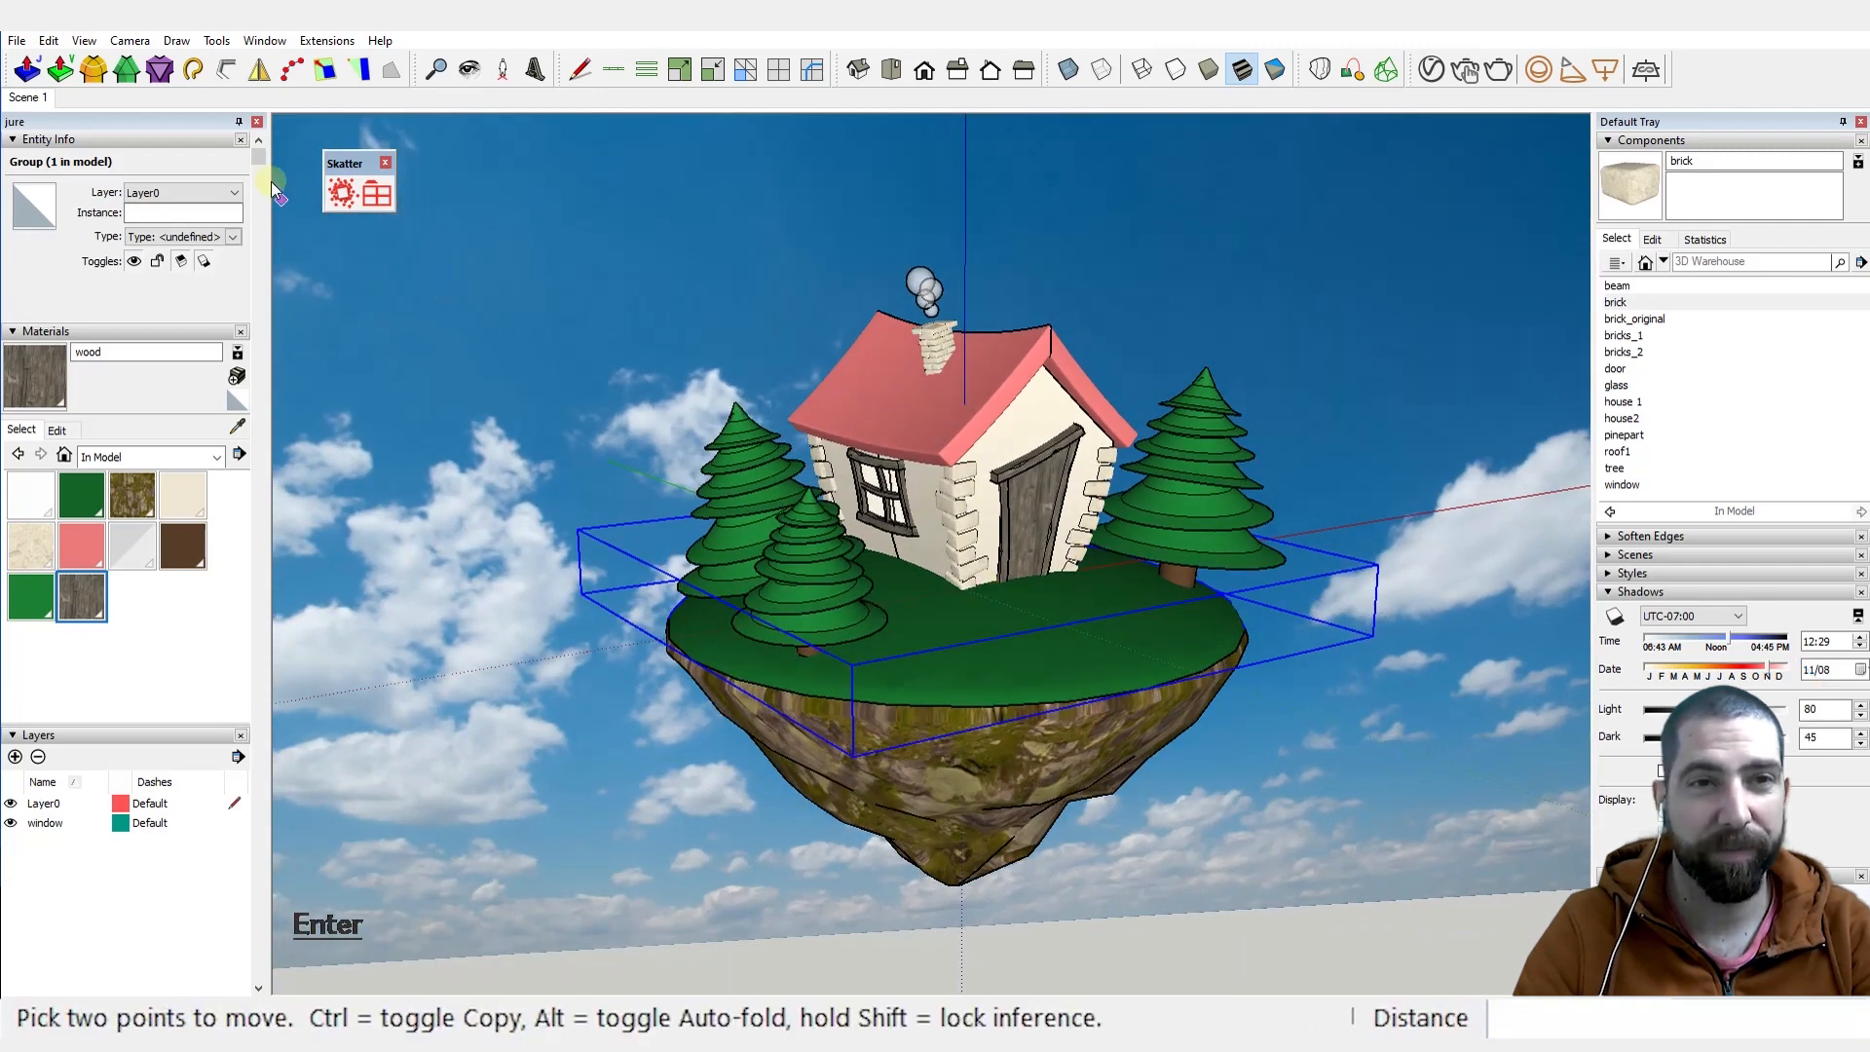
Step: Start a Skatter composition and load the Tall Grass 01 (large) library preset as render-only proxies
click(345, 198)
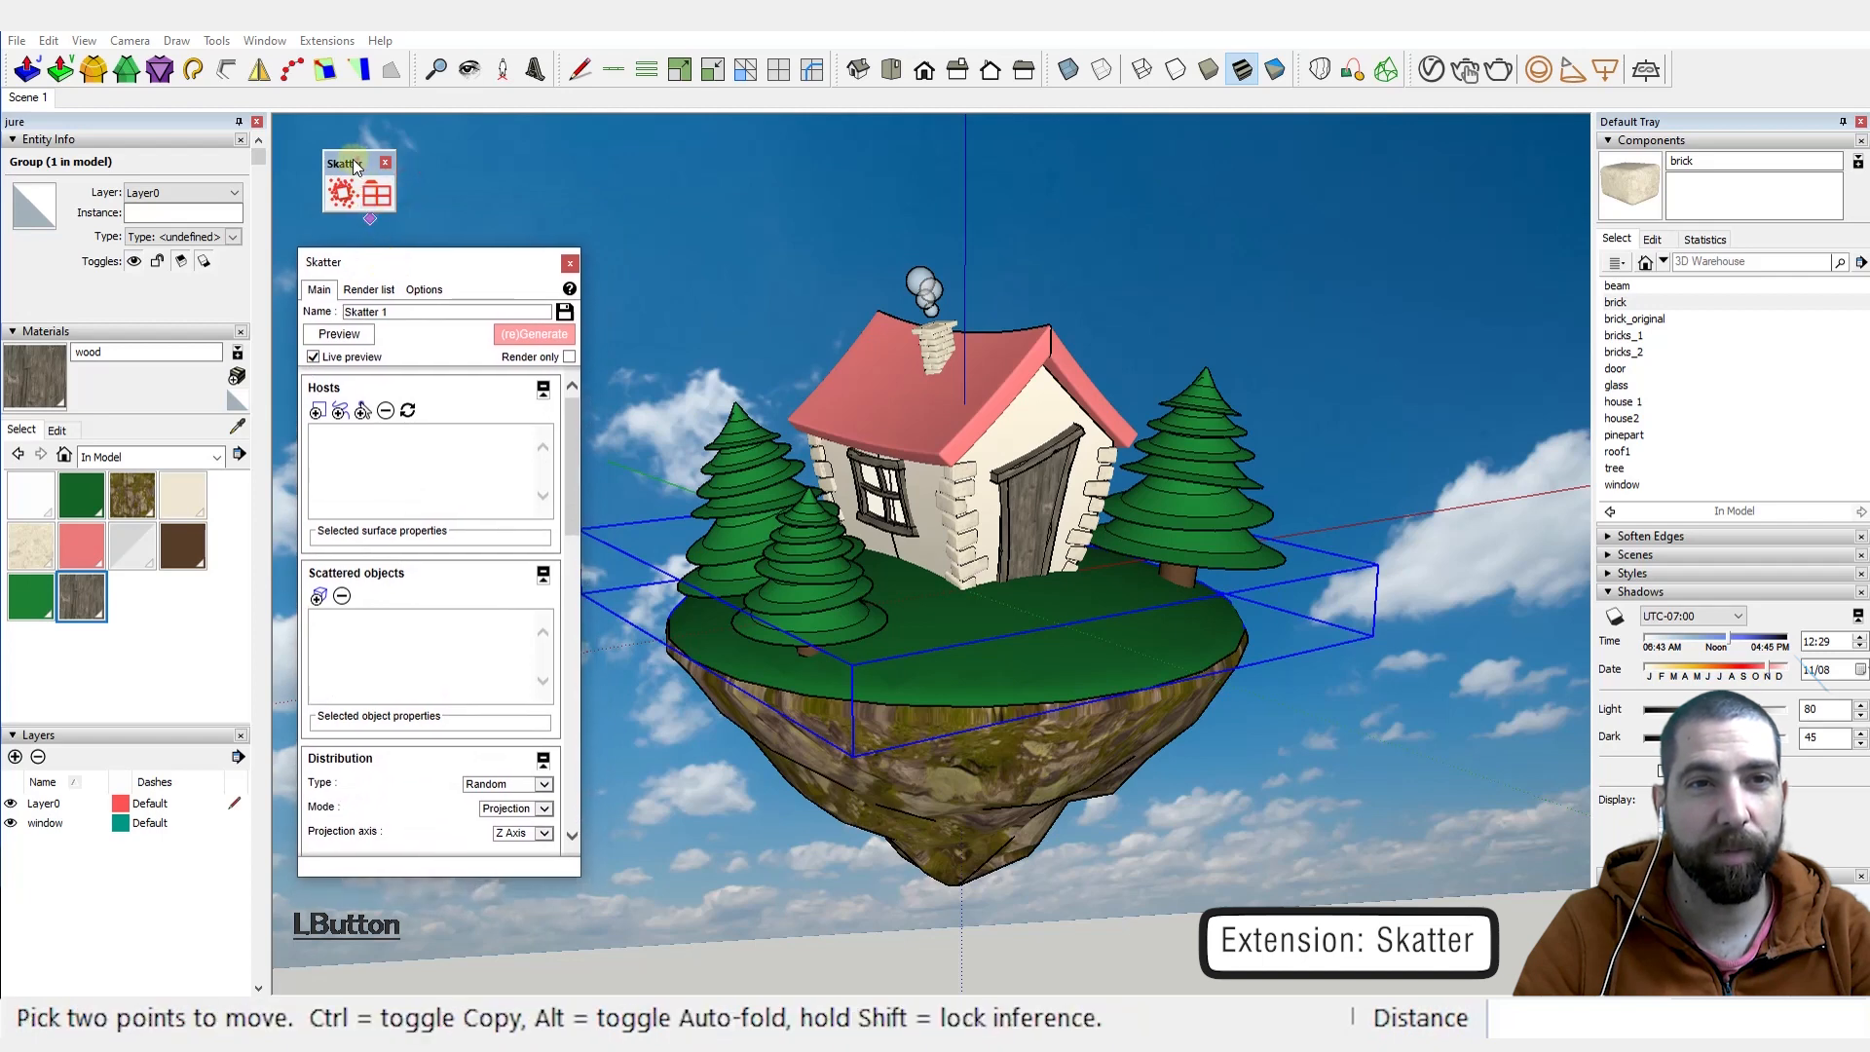
drag(355, 168, 336, 156)
click(354, 181)
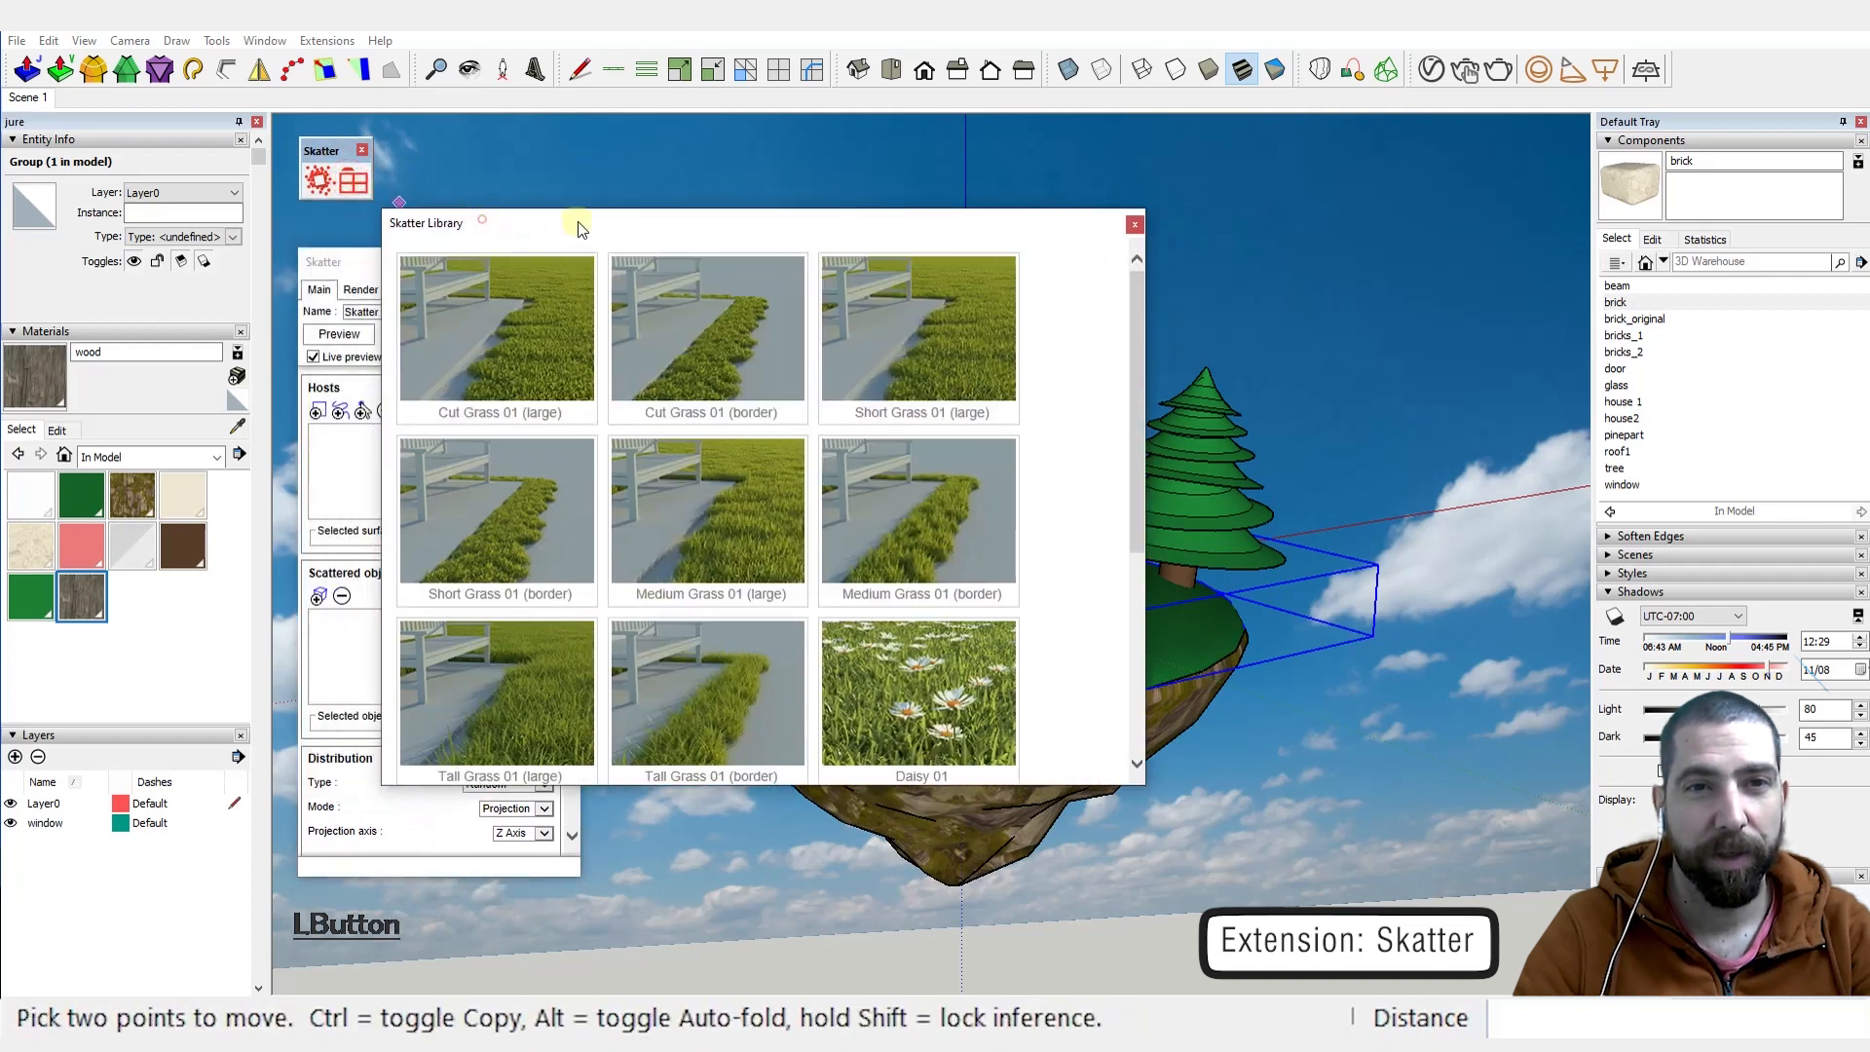
drag(577, 226, 764, 160)
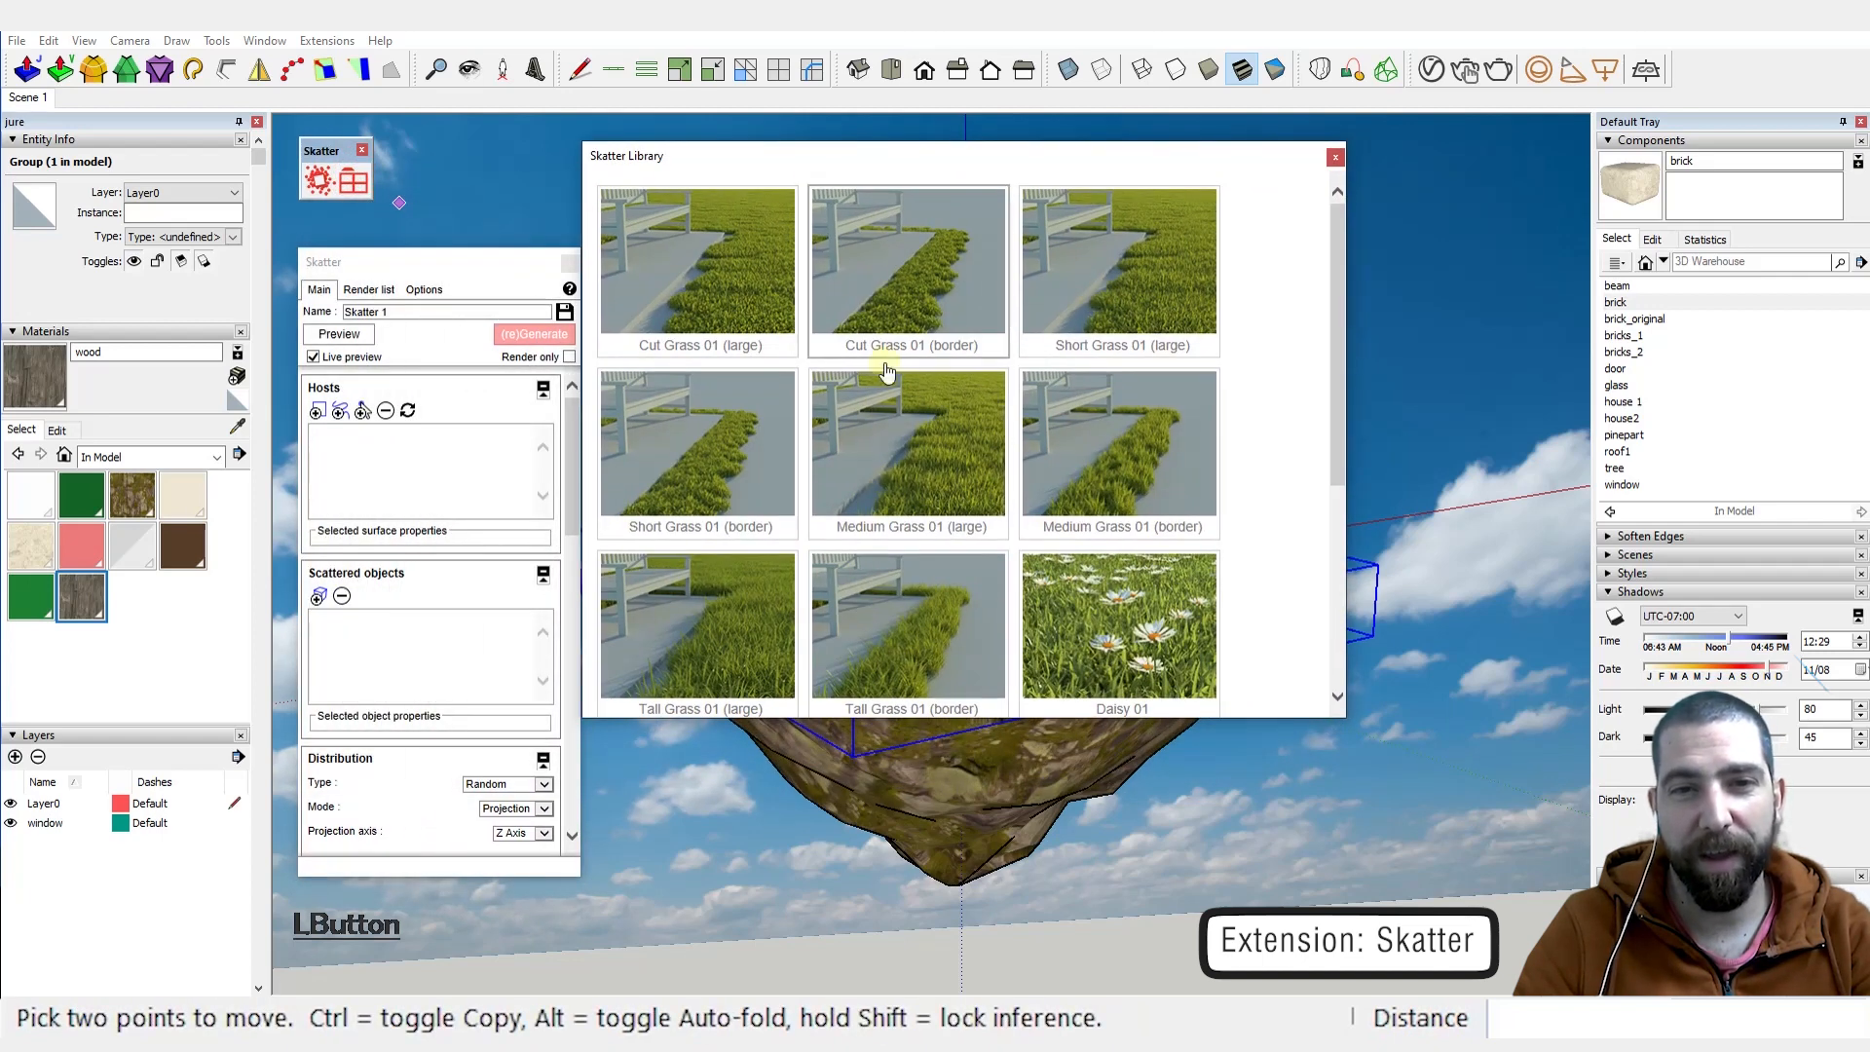
scroll(930, 507, down, 3)
scroll(930, 506, up, 1)
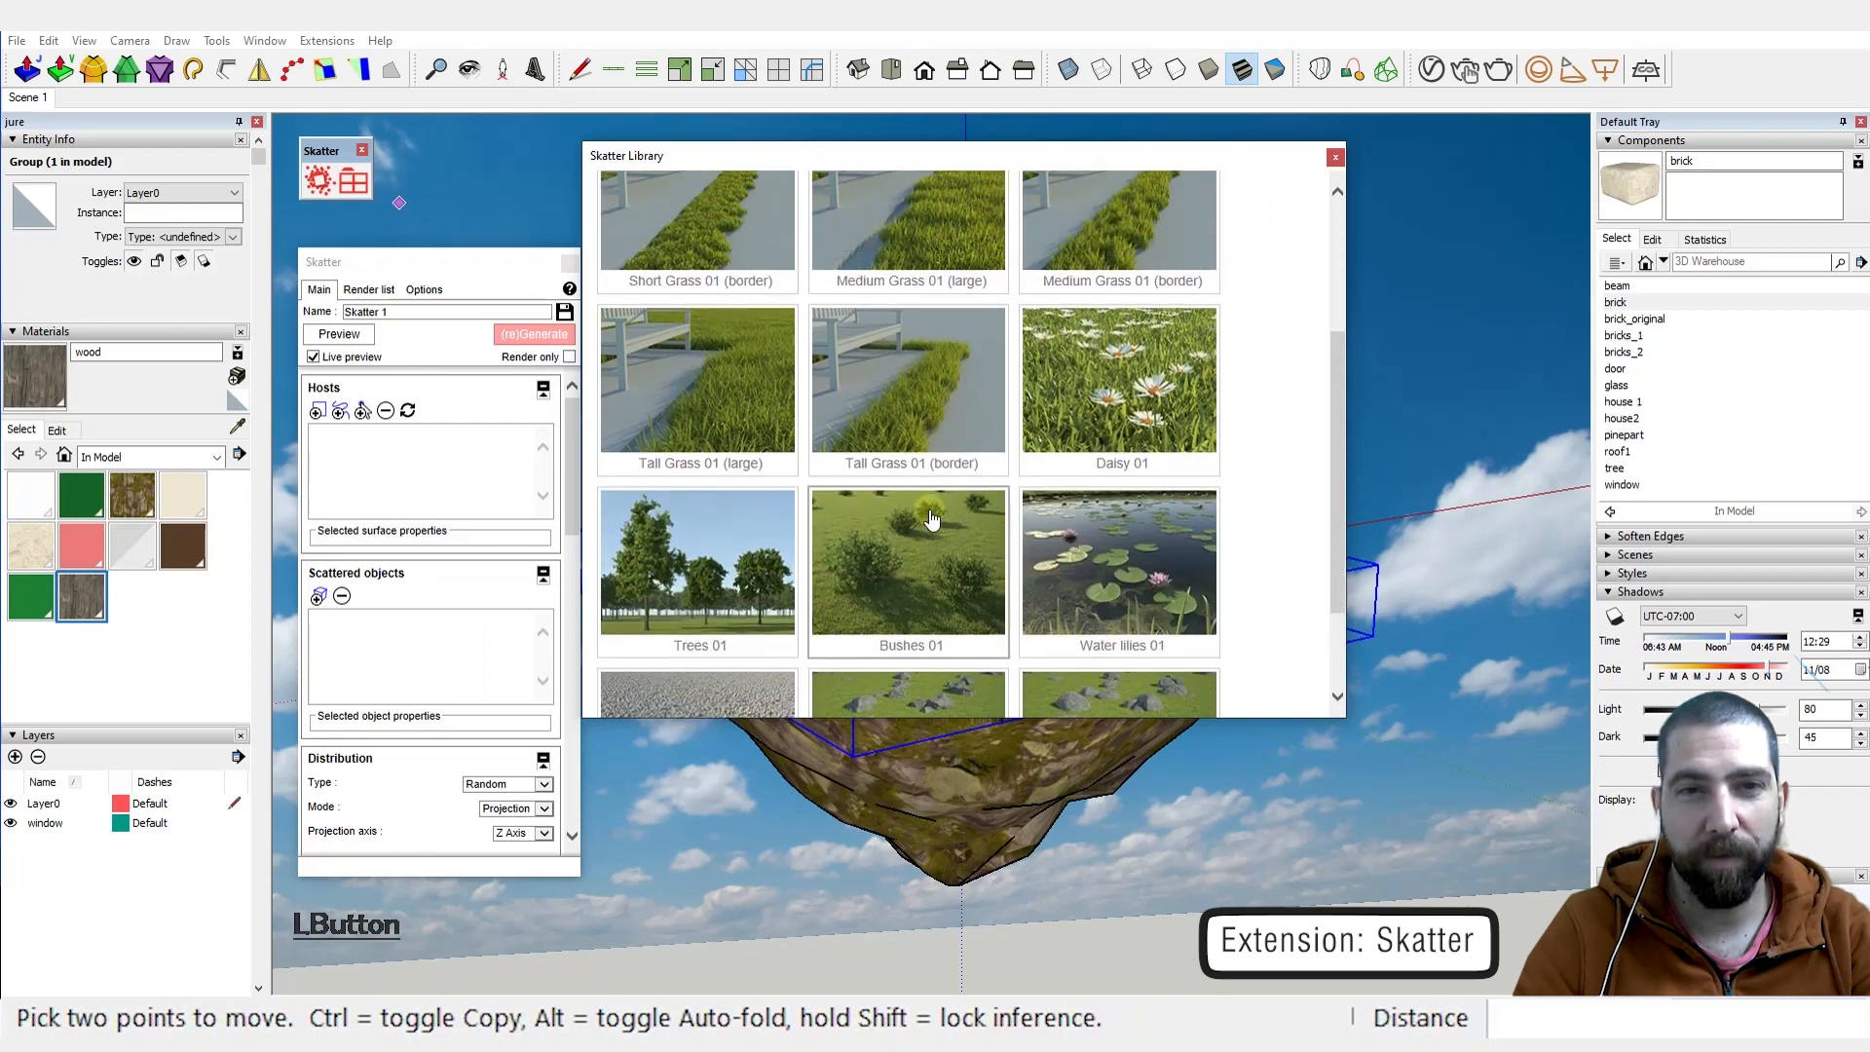
click(738, 417)
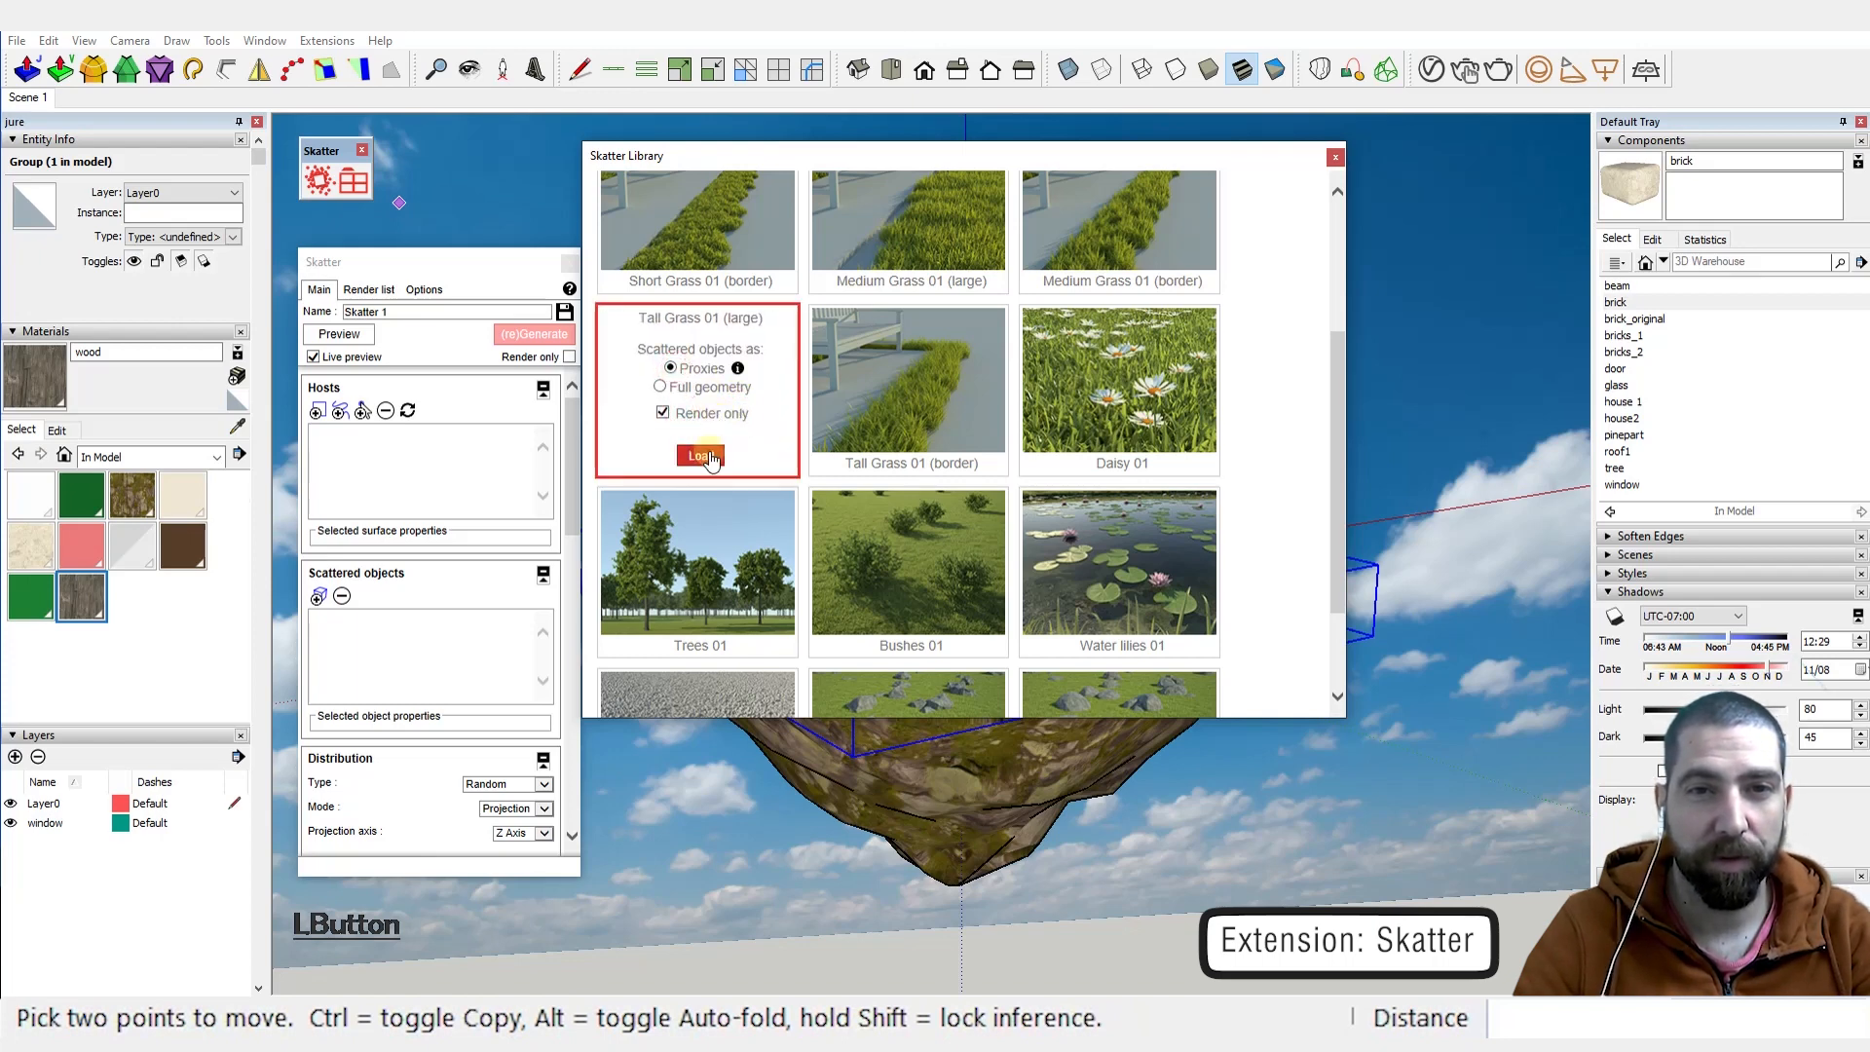
click(707, 456)
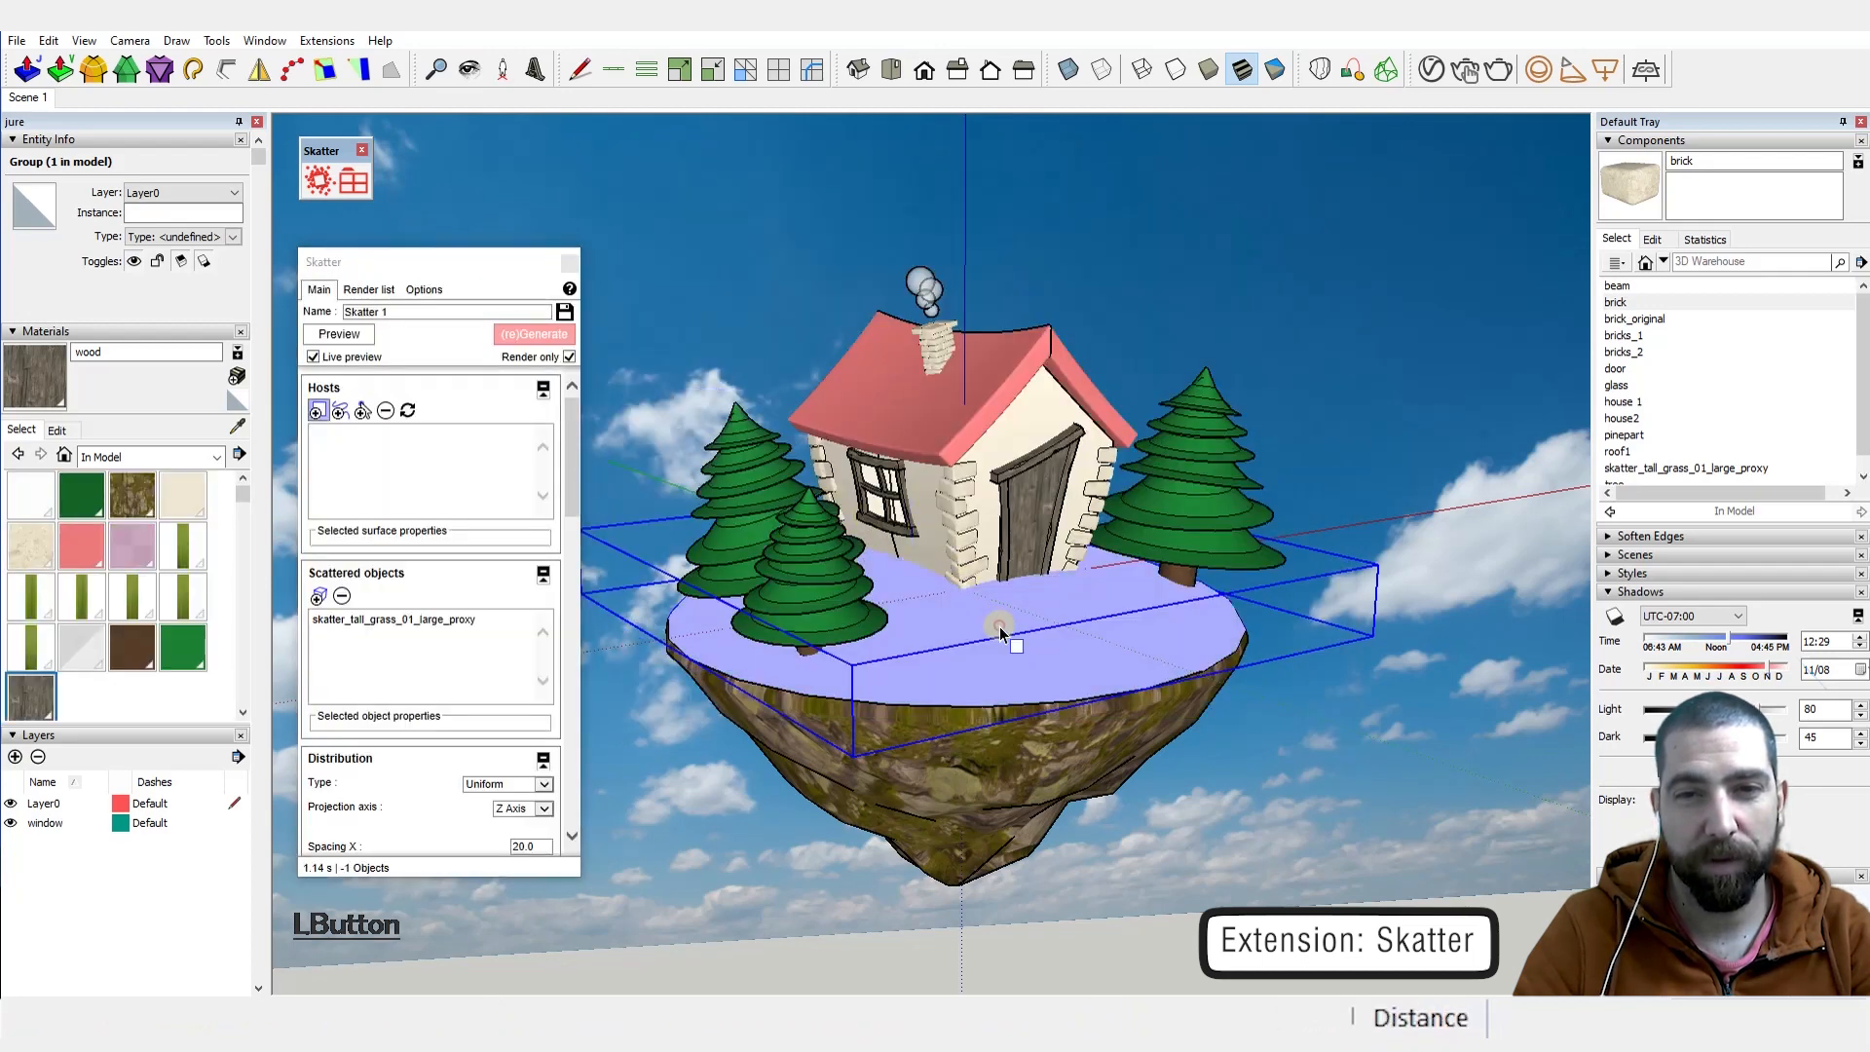
Step: Use the island's grass surface group as the scatter host, generate the tall grass, and name the composition "grass"
click(1000, 626)
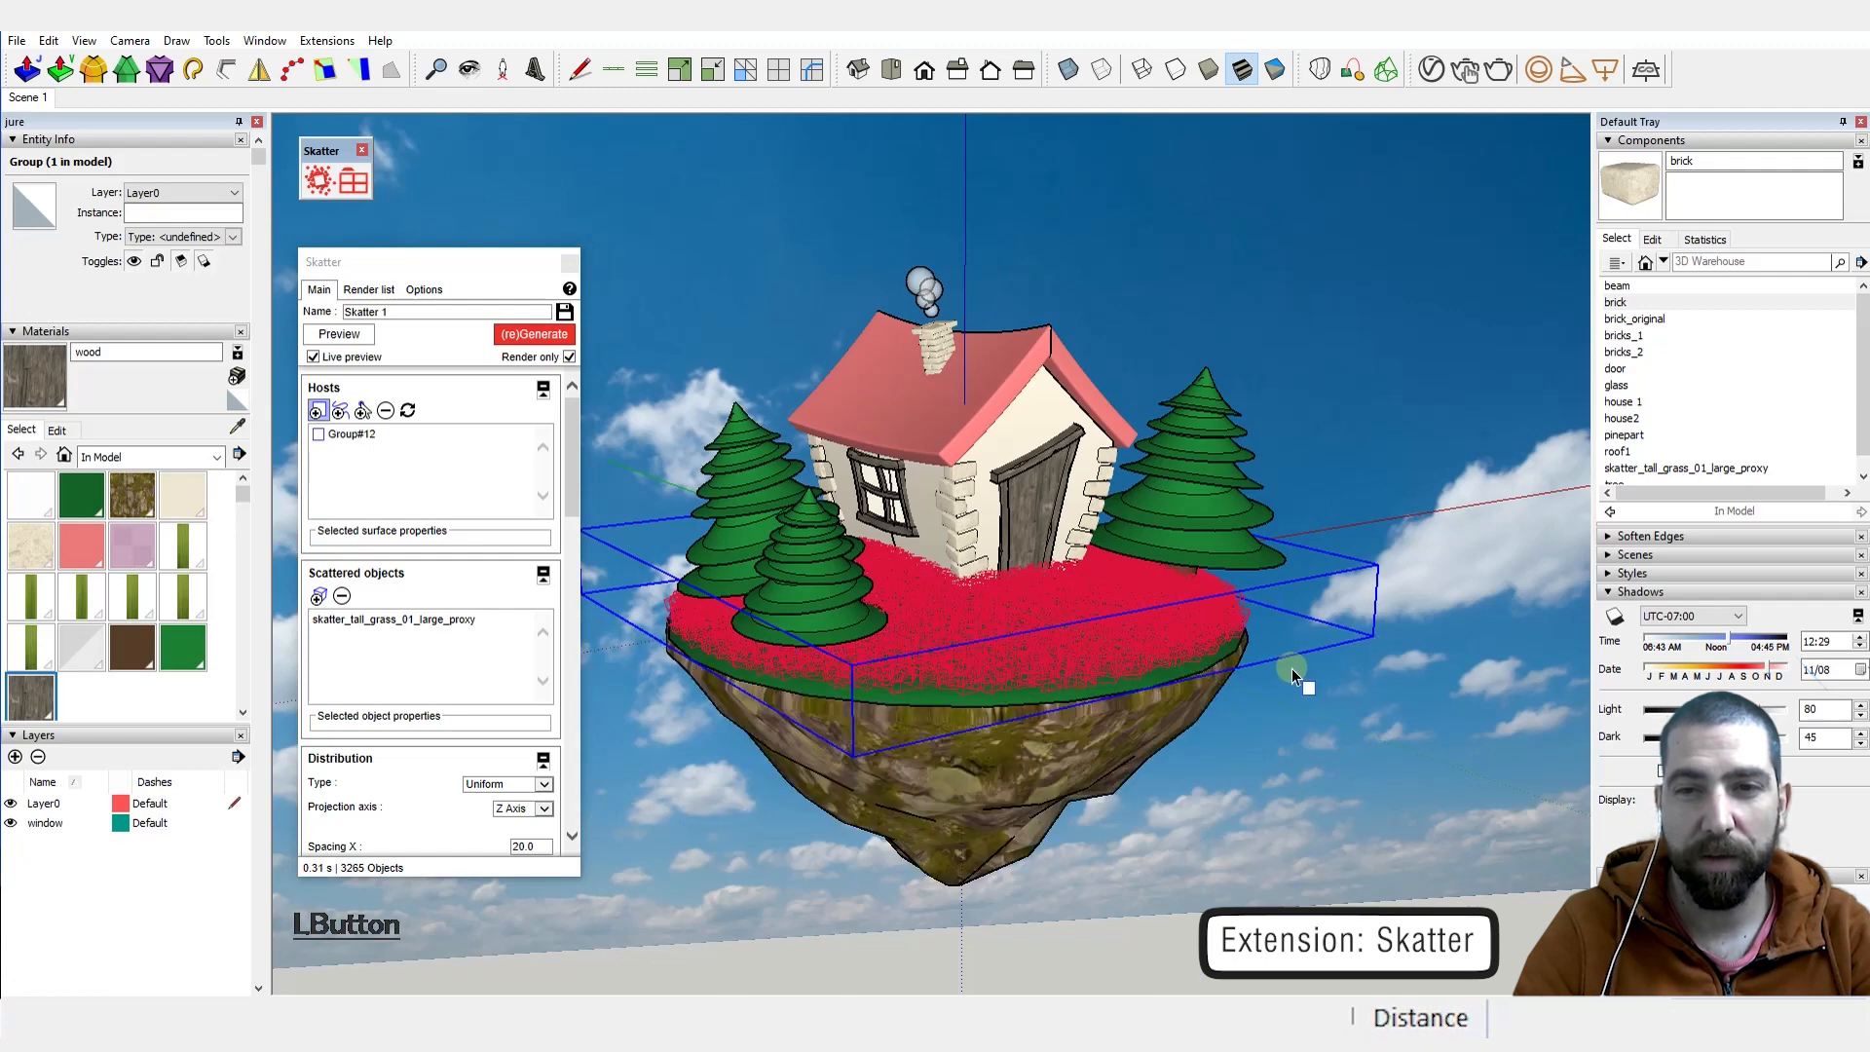
click(532, 337)
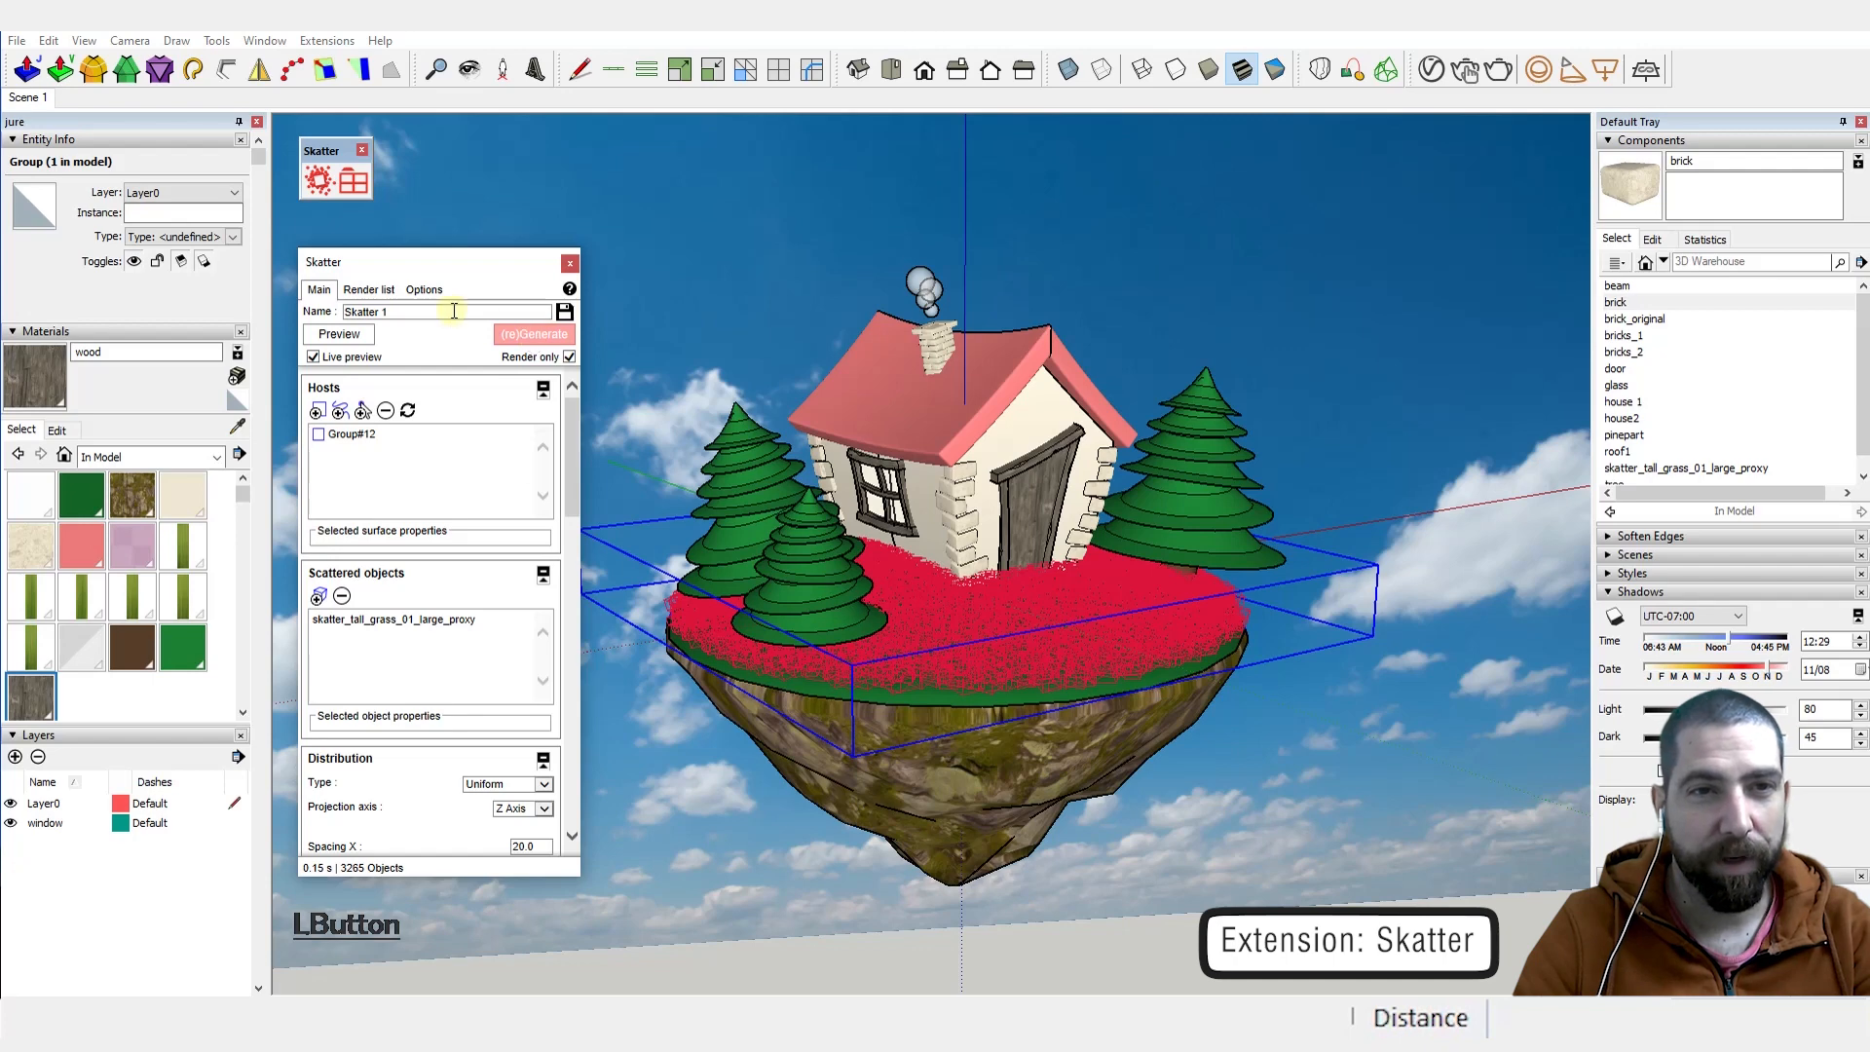
click(380, 312)
text(grass)
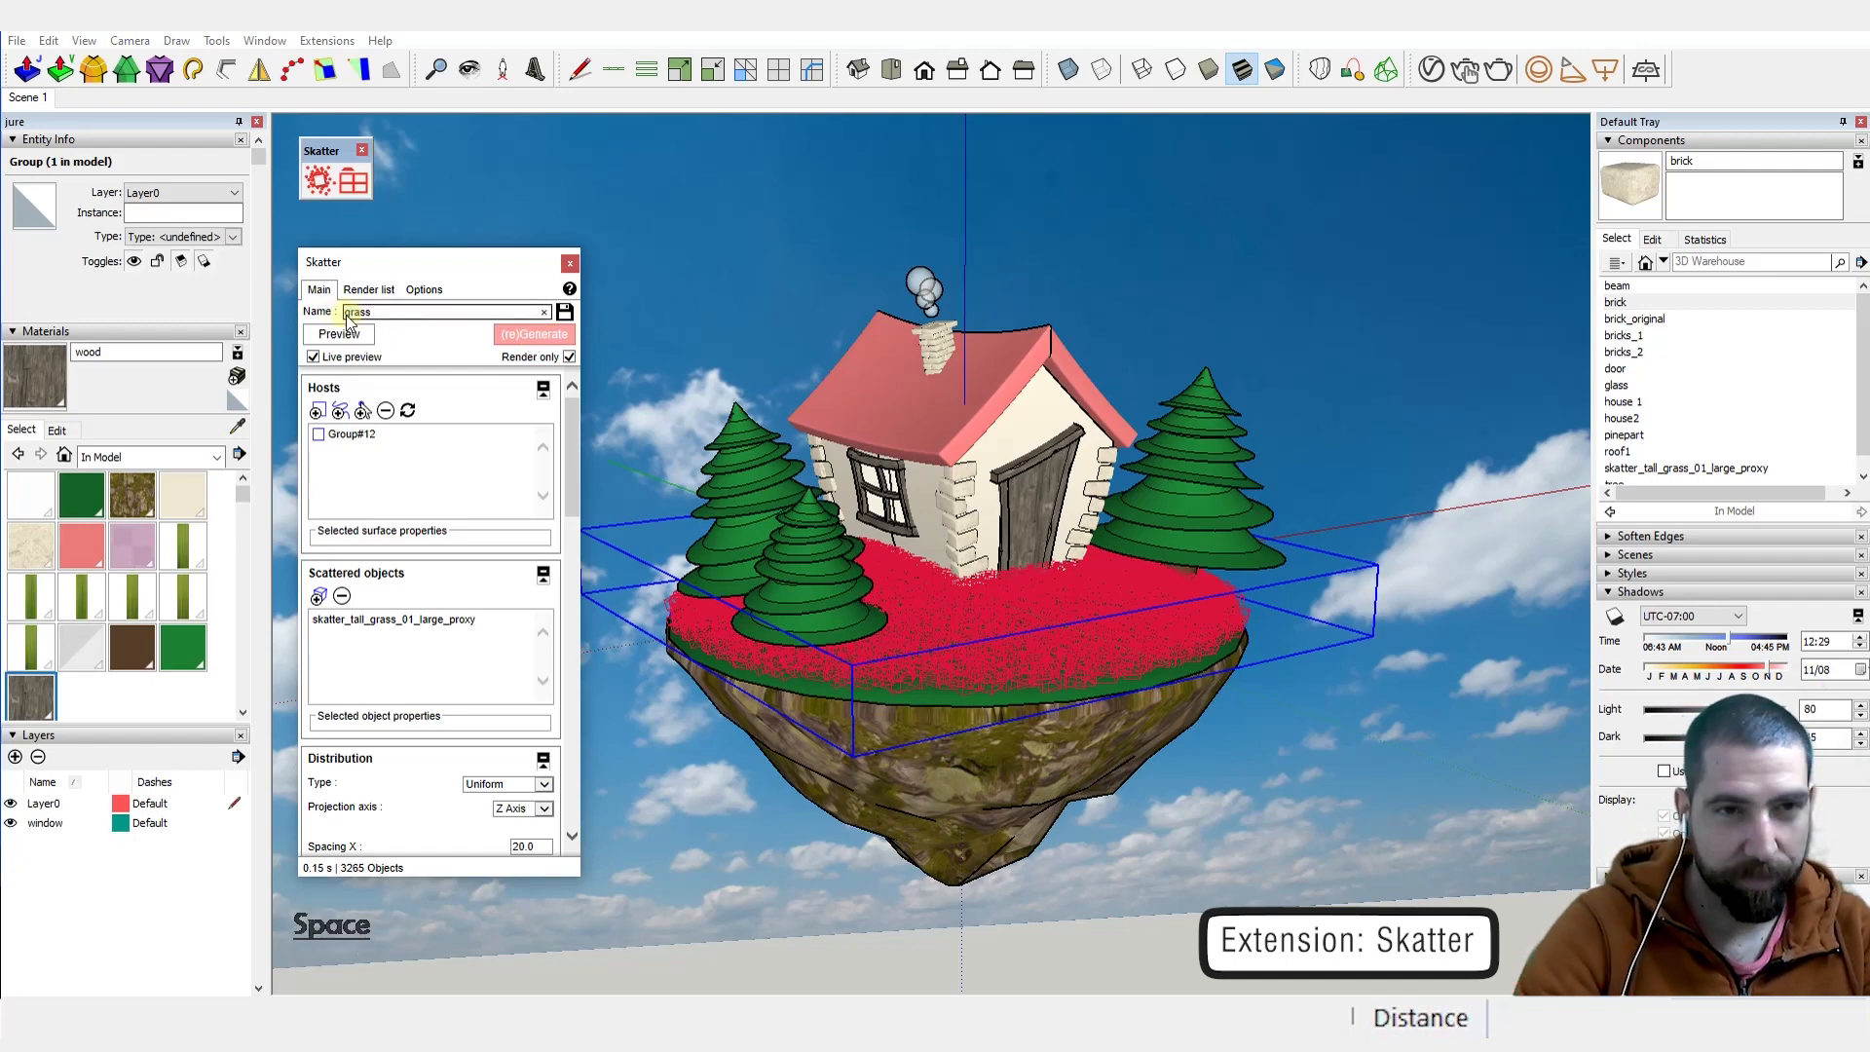
click(417, 347)
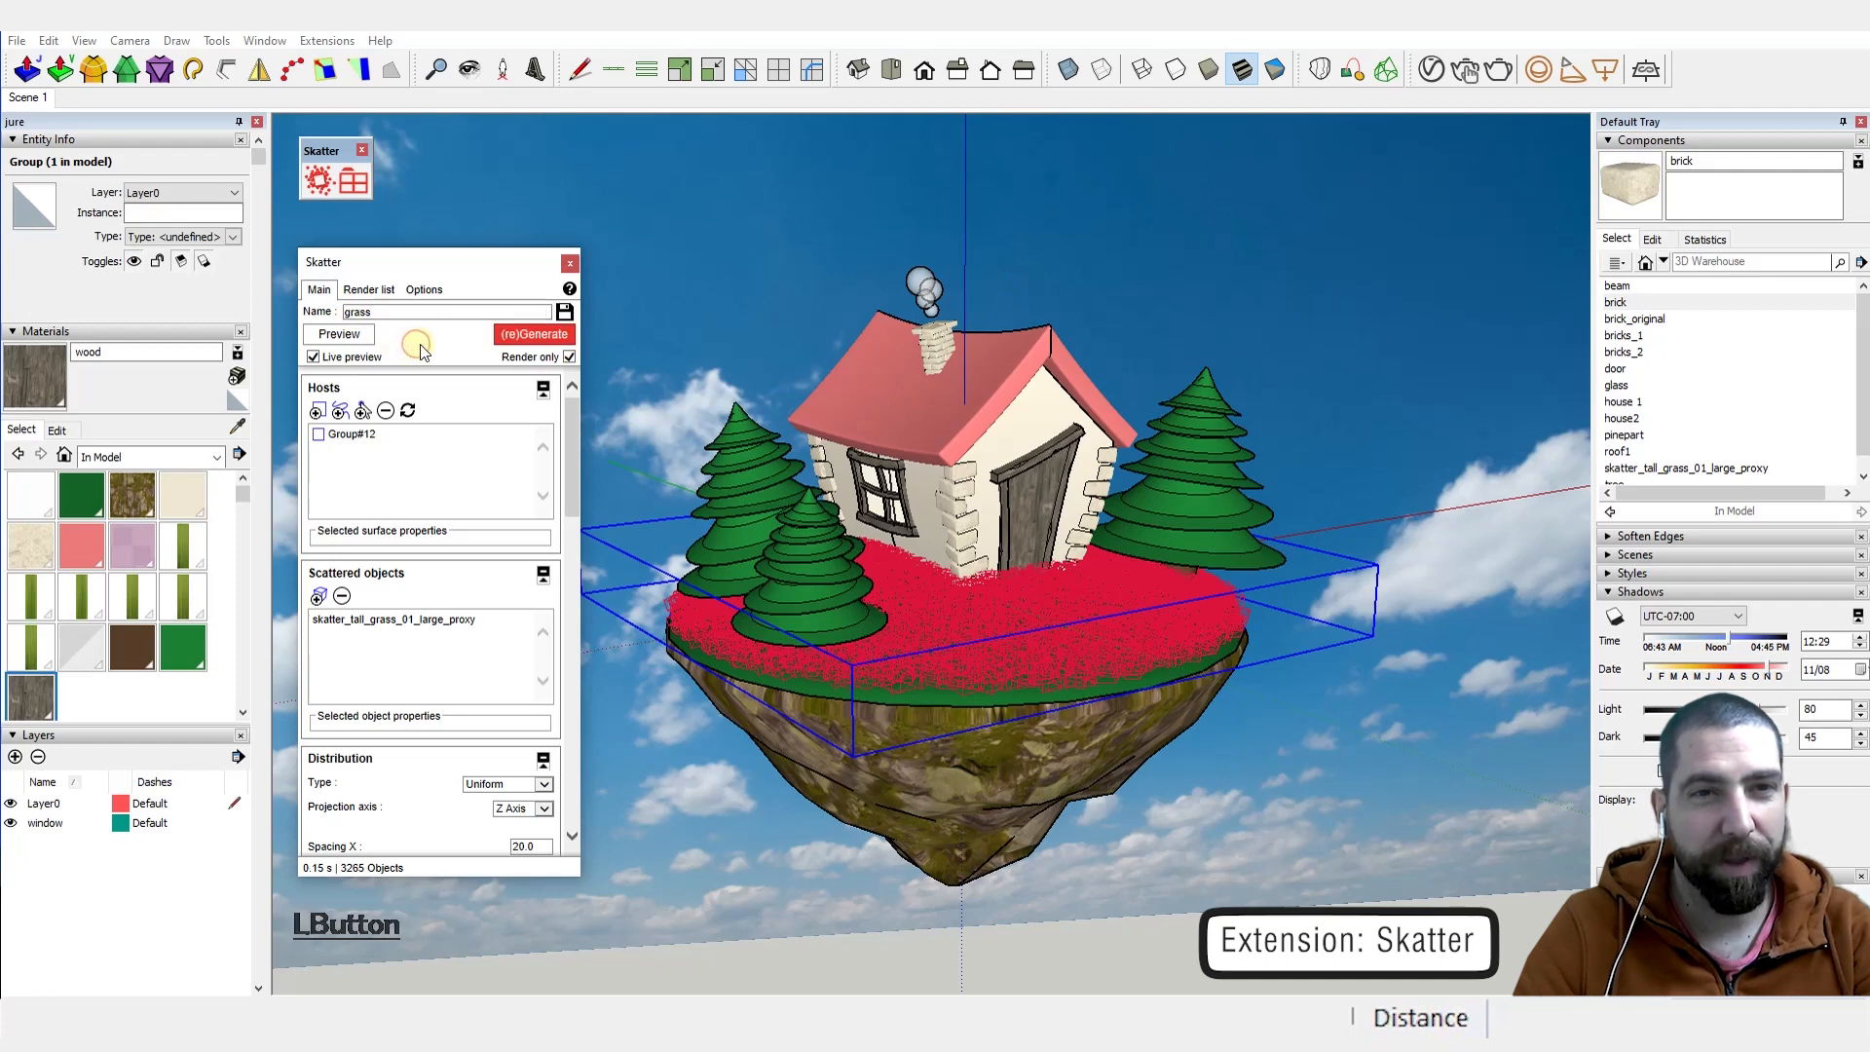
Step: Regenerate the grass composition and load the Tall Grass 01 (border) library preset as render-only proxies in a new composition
click(348, 185)
scroll(870, 455, down, 1)
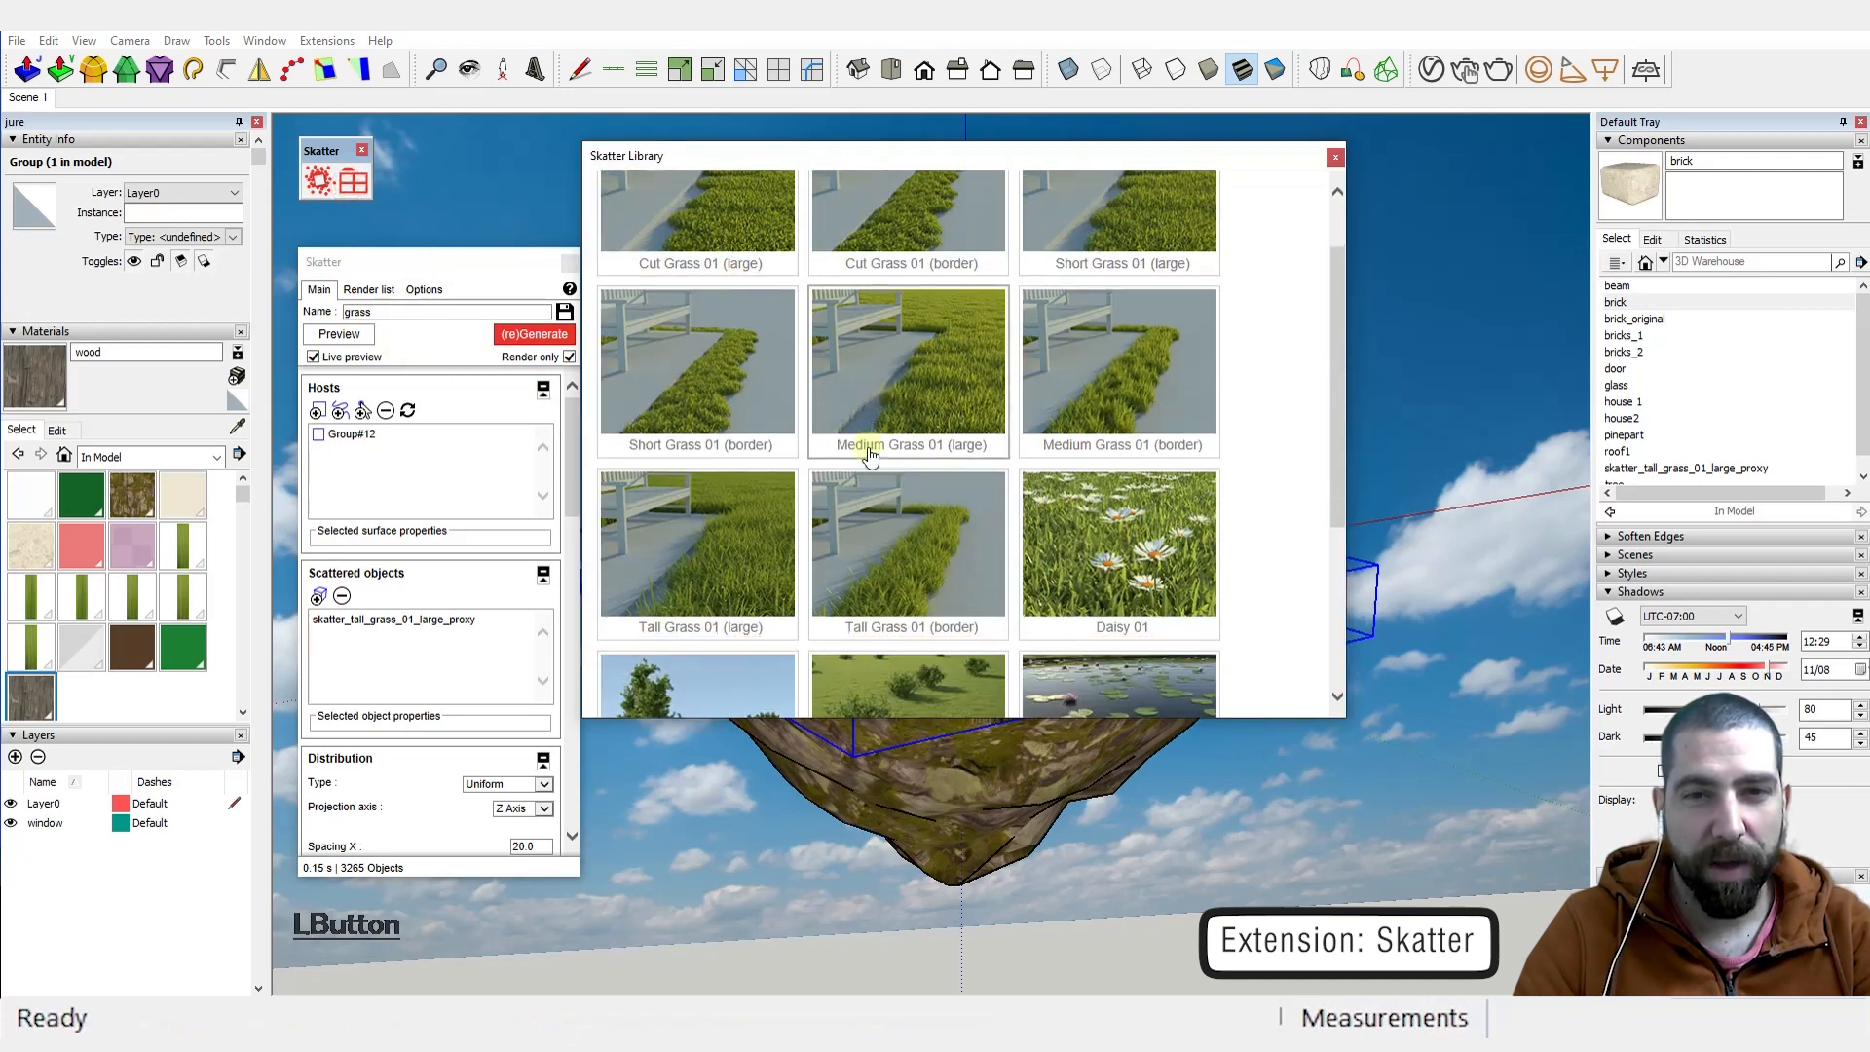
scroll(870, 455, down, 2)
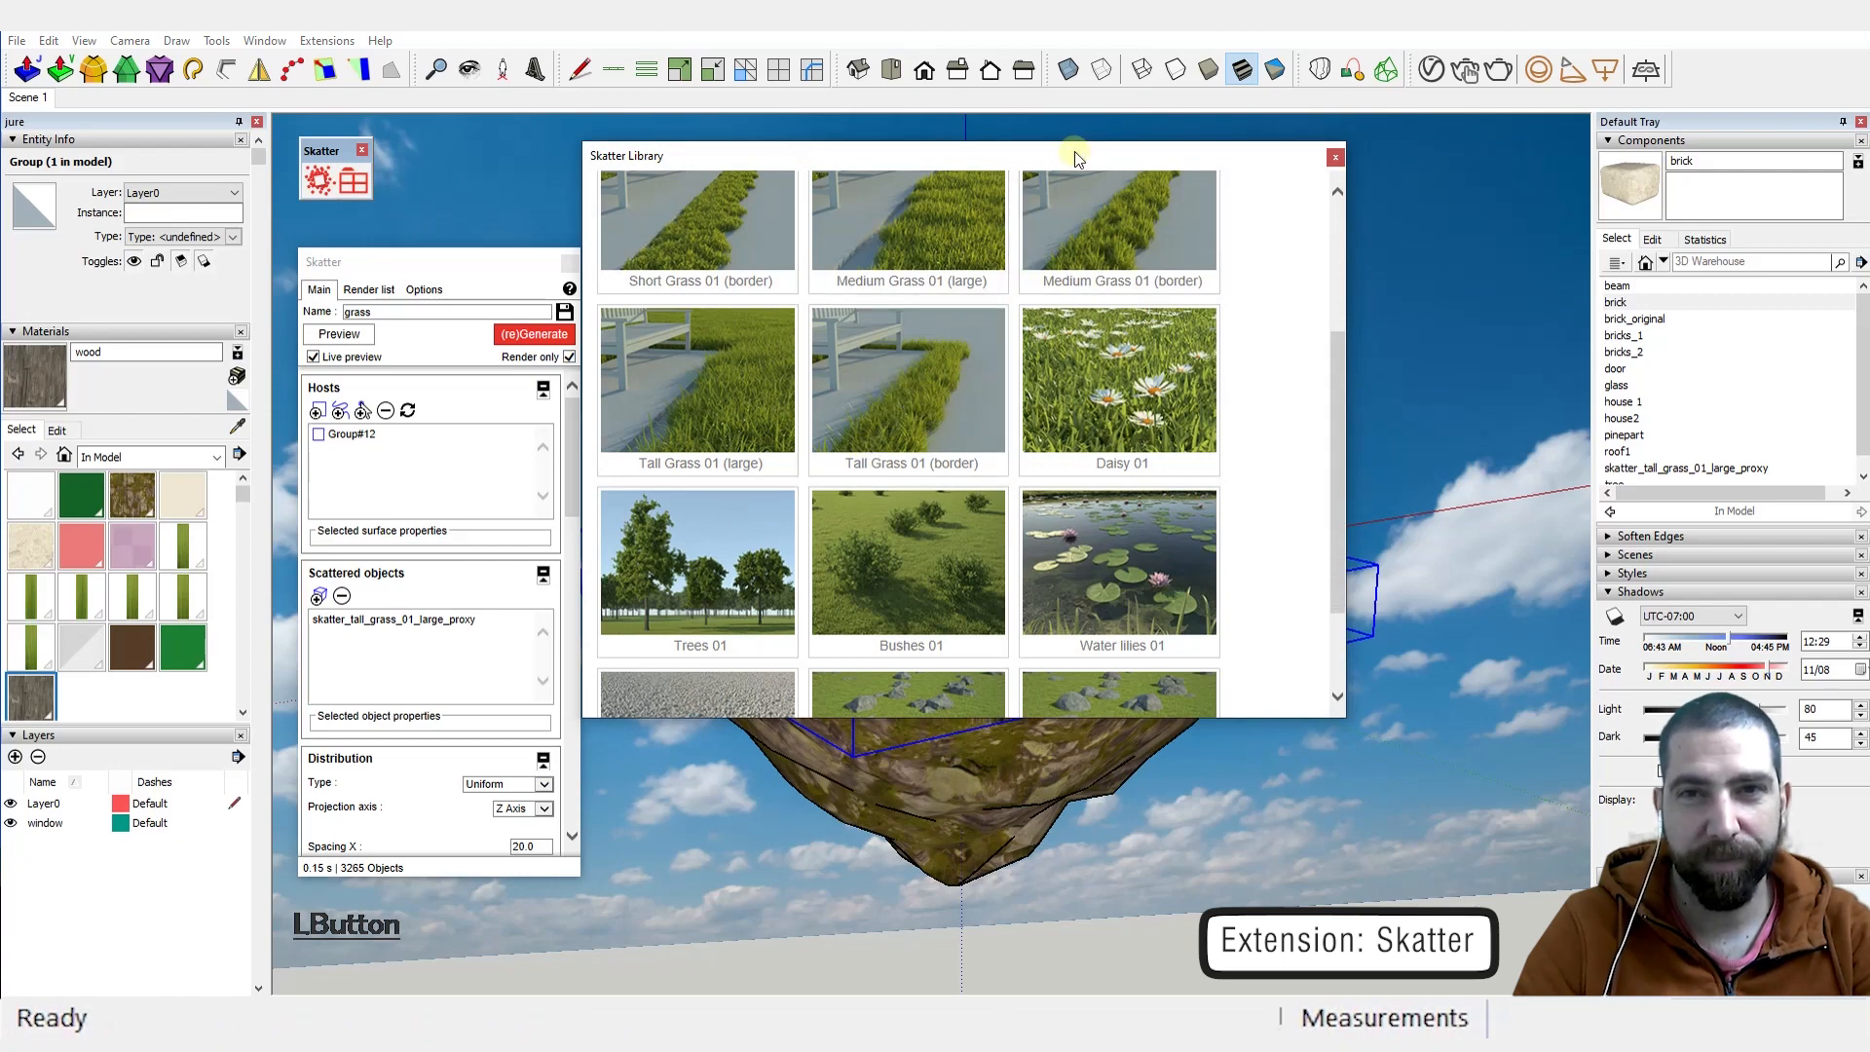
drag(1079, 152, 1750, 455)
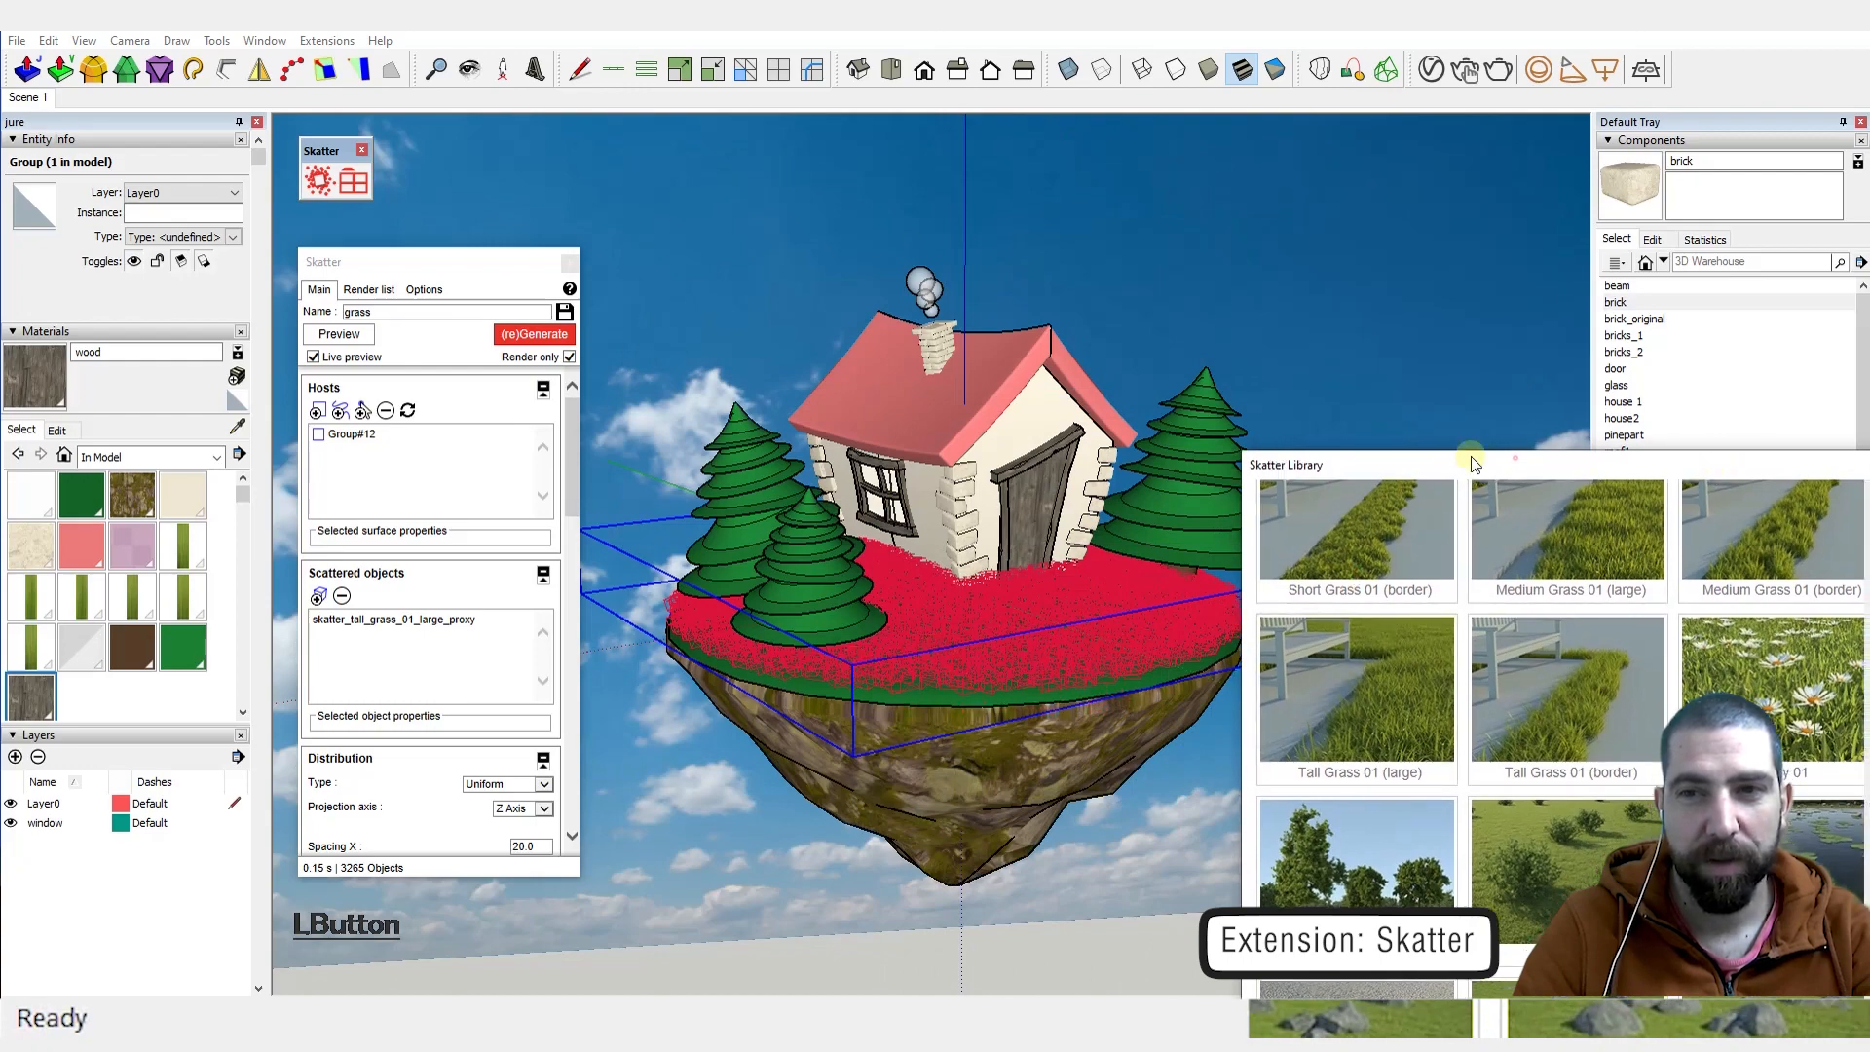
drag(1480, 466, 881, 172)
click(951, 419)
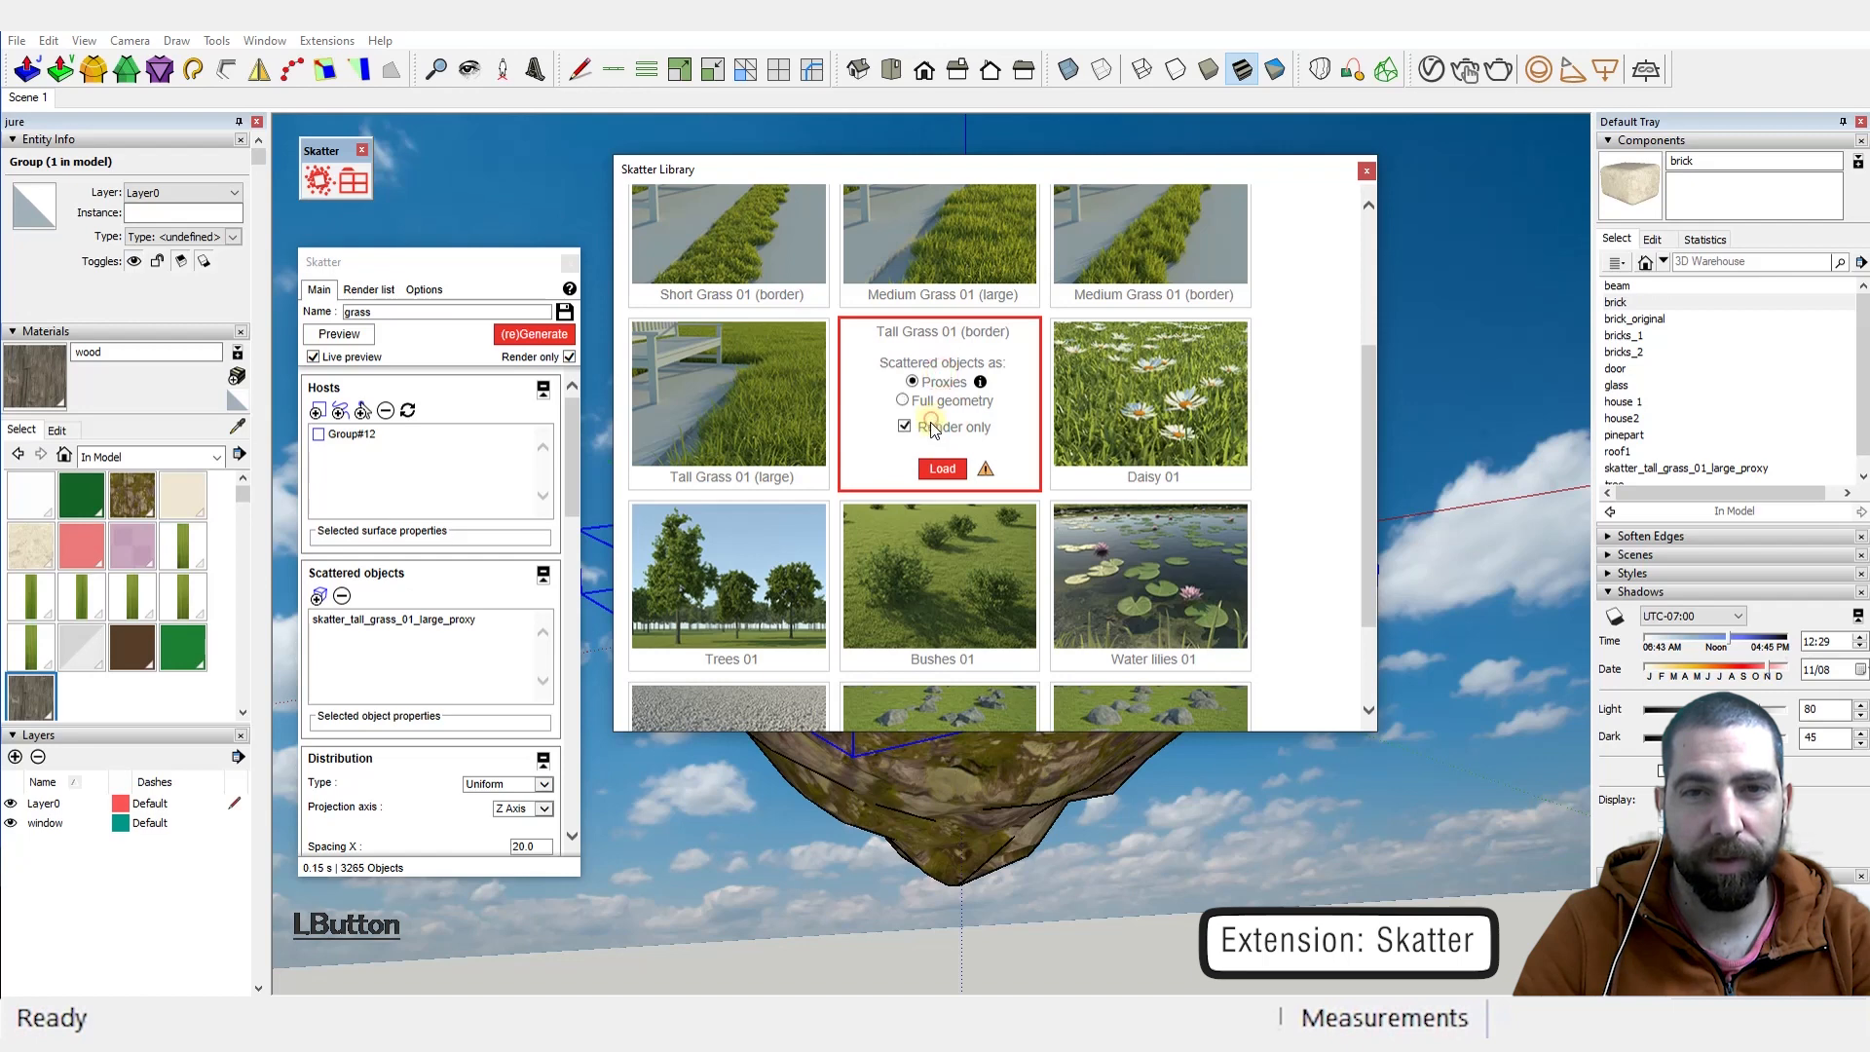
click(945, 470)
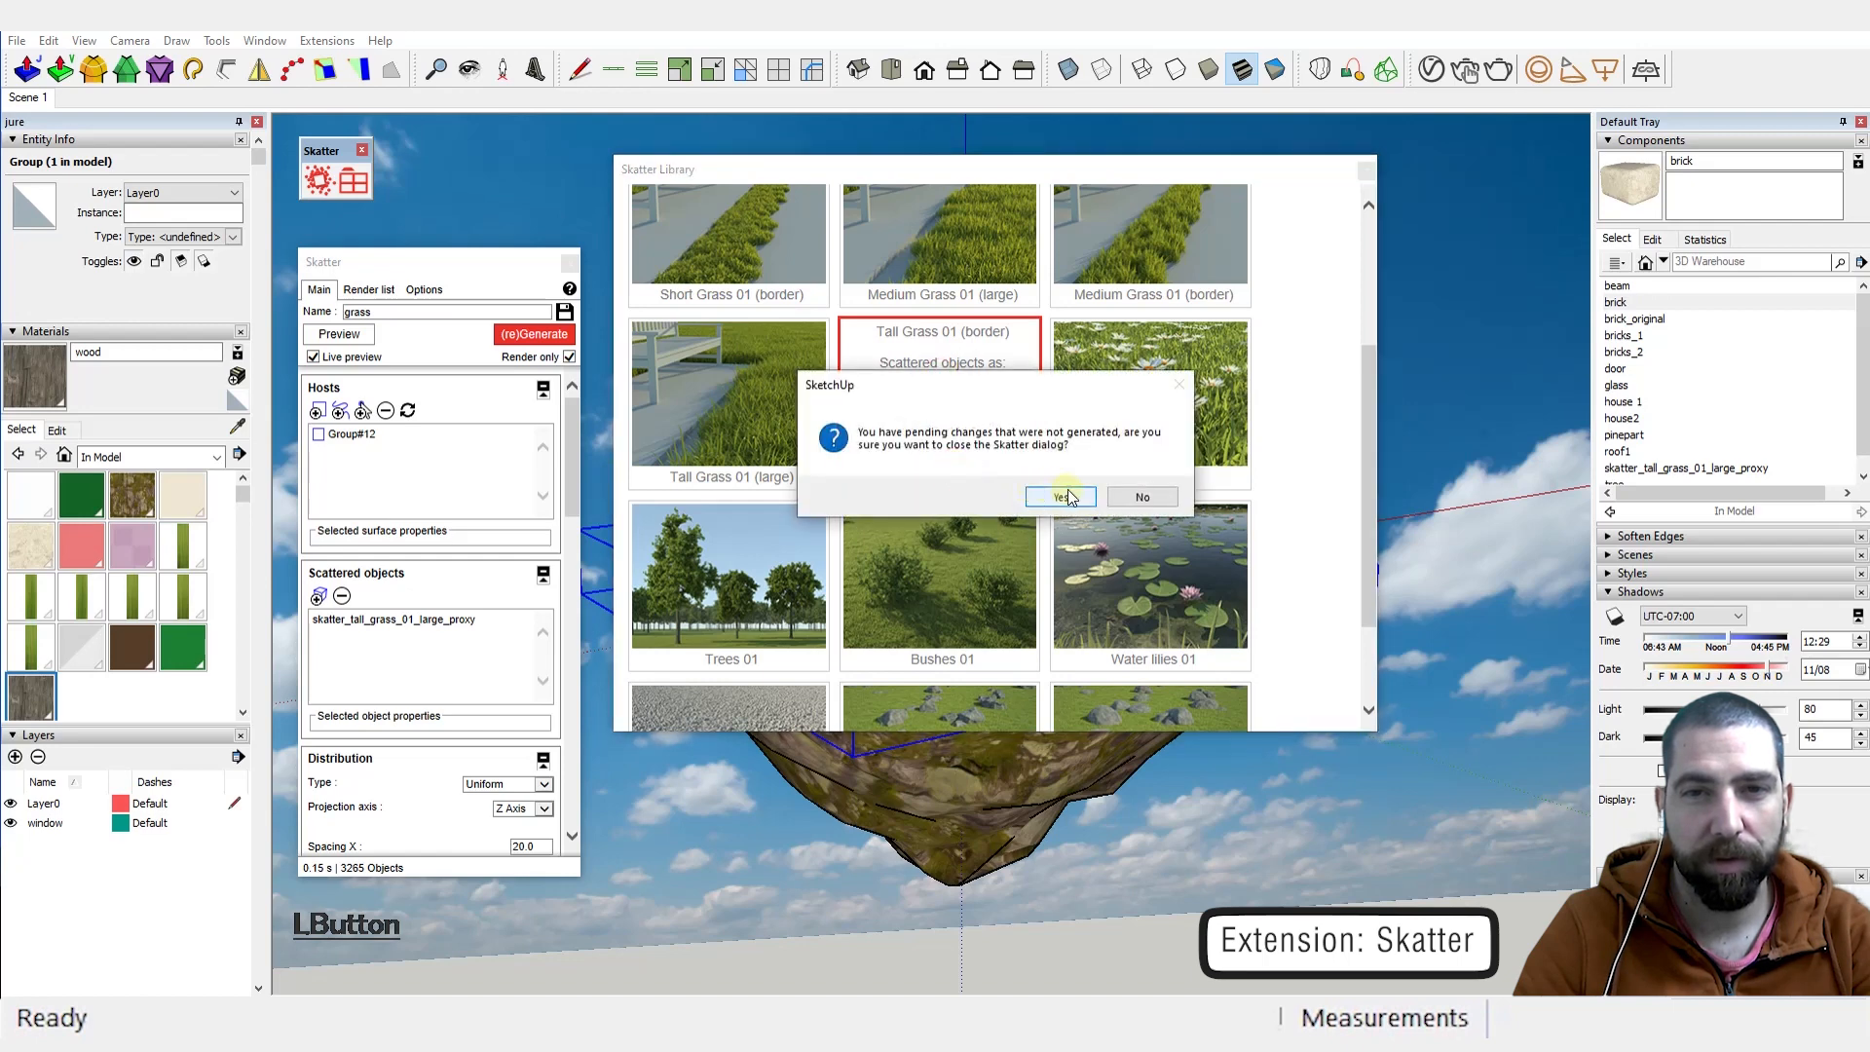
click(1159, 496)
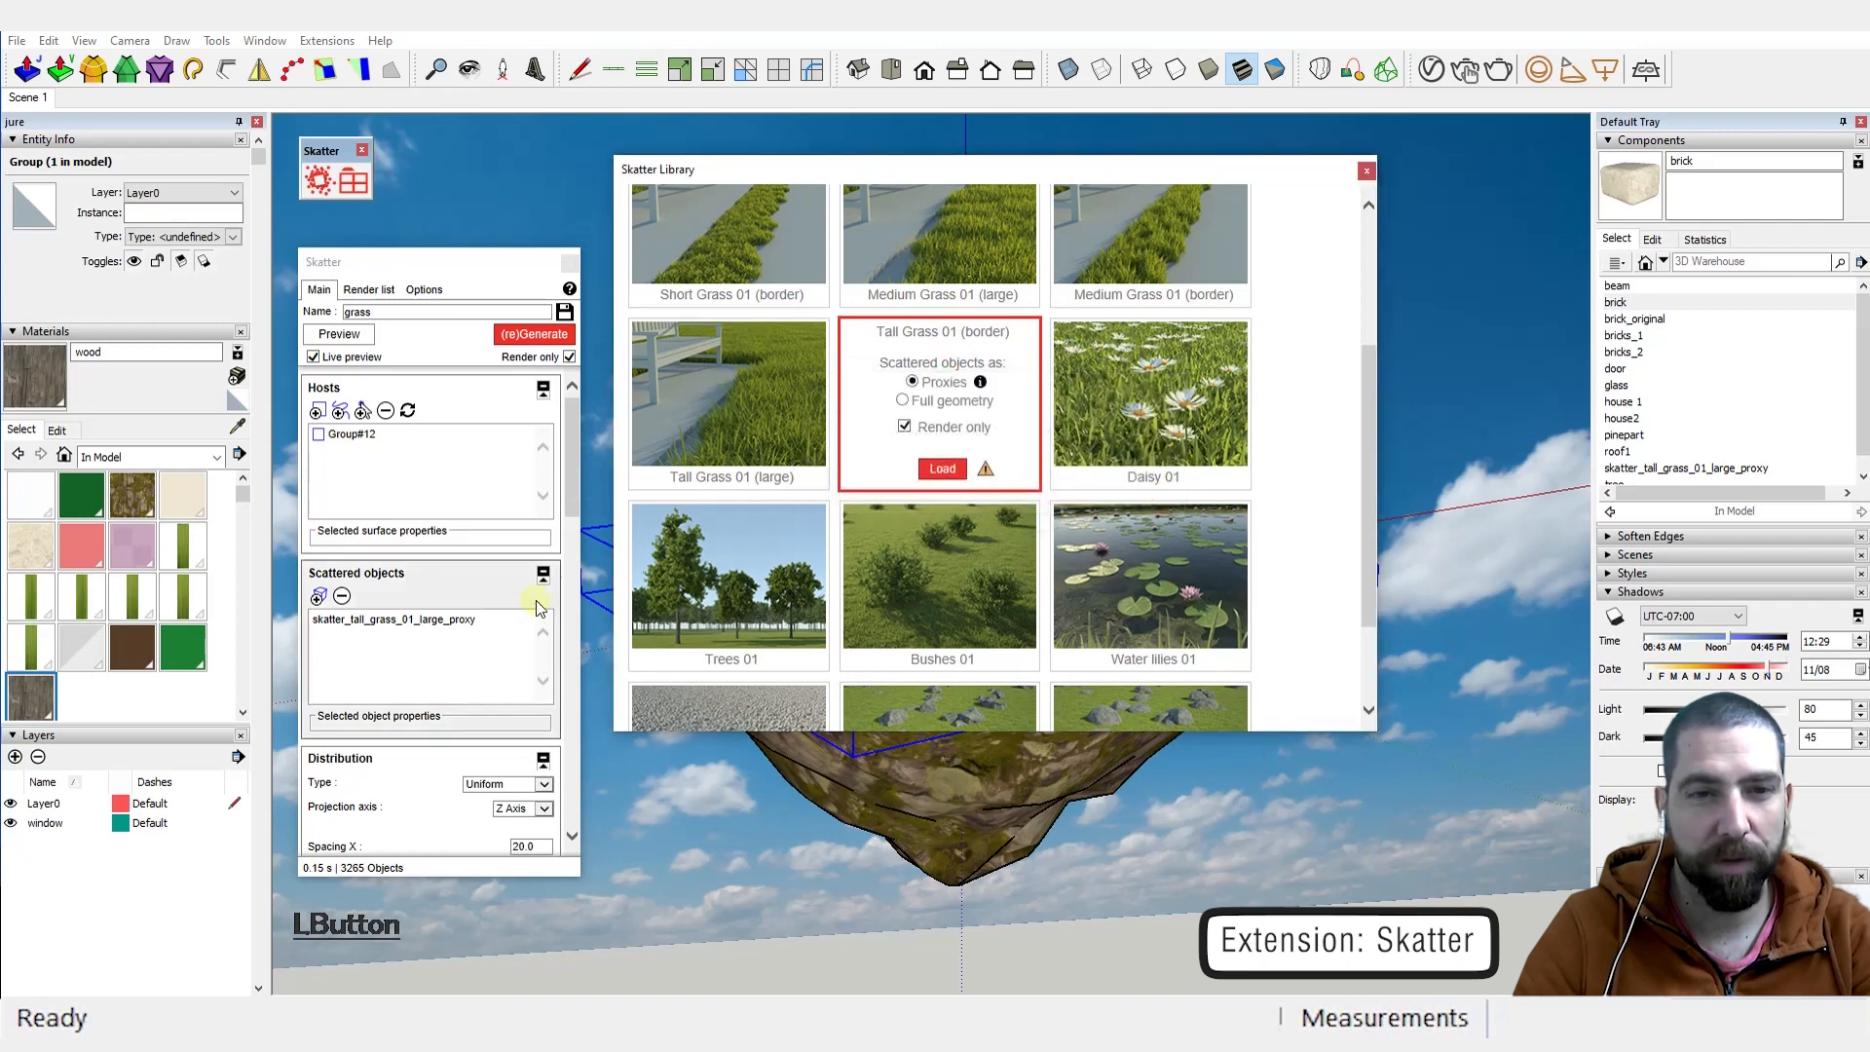
click(542, 337)
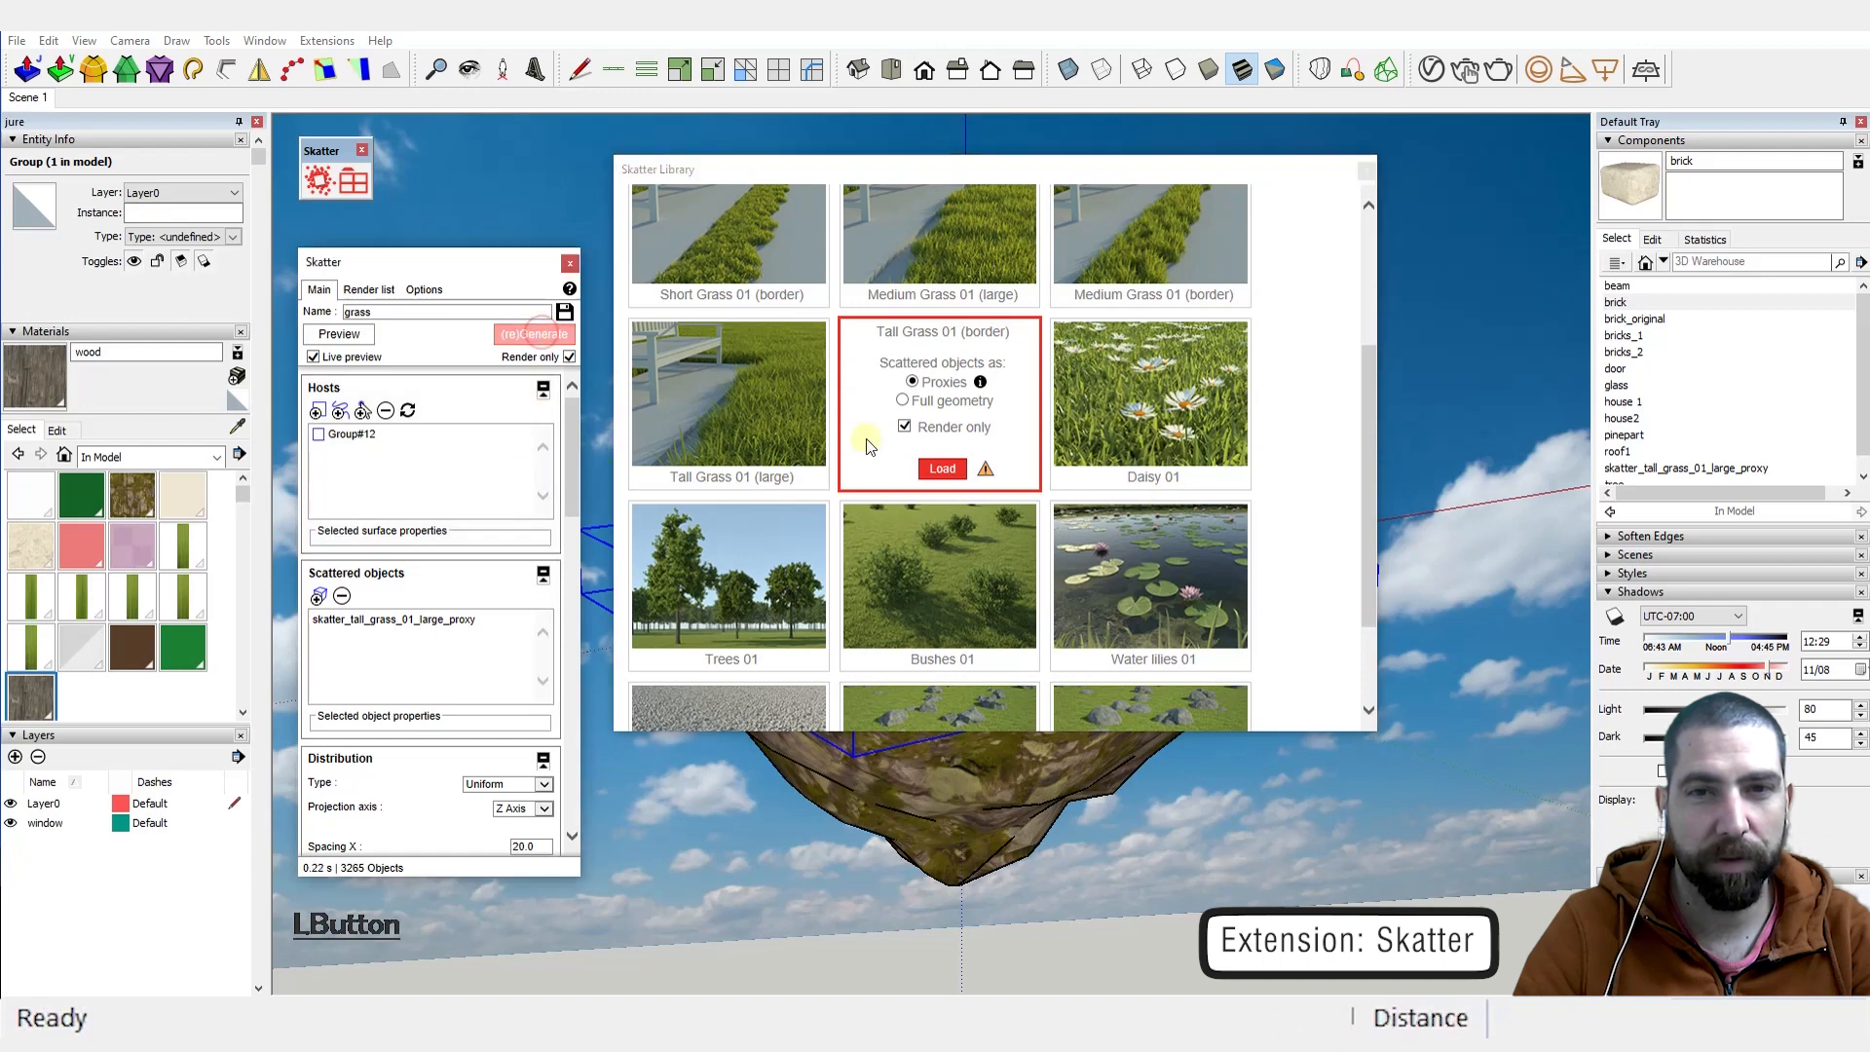
click(943, 469)
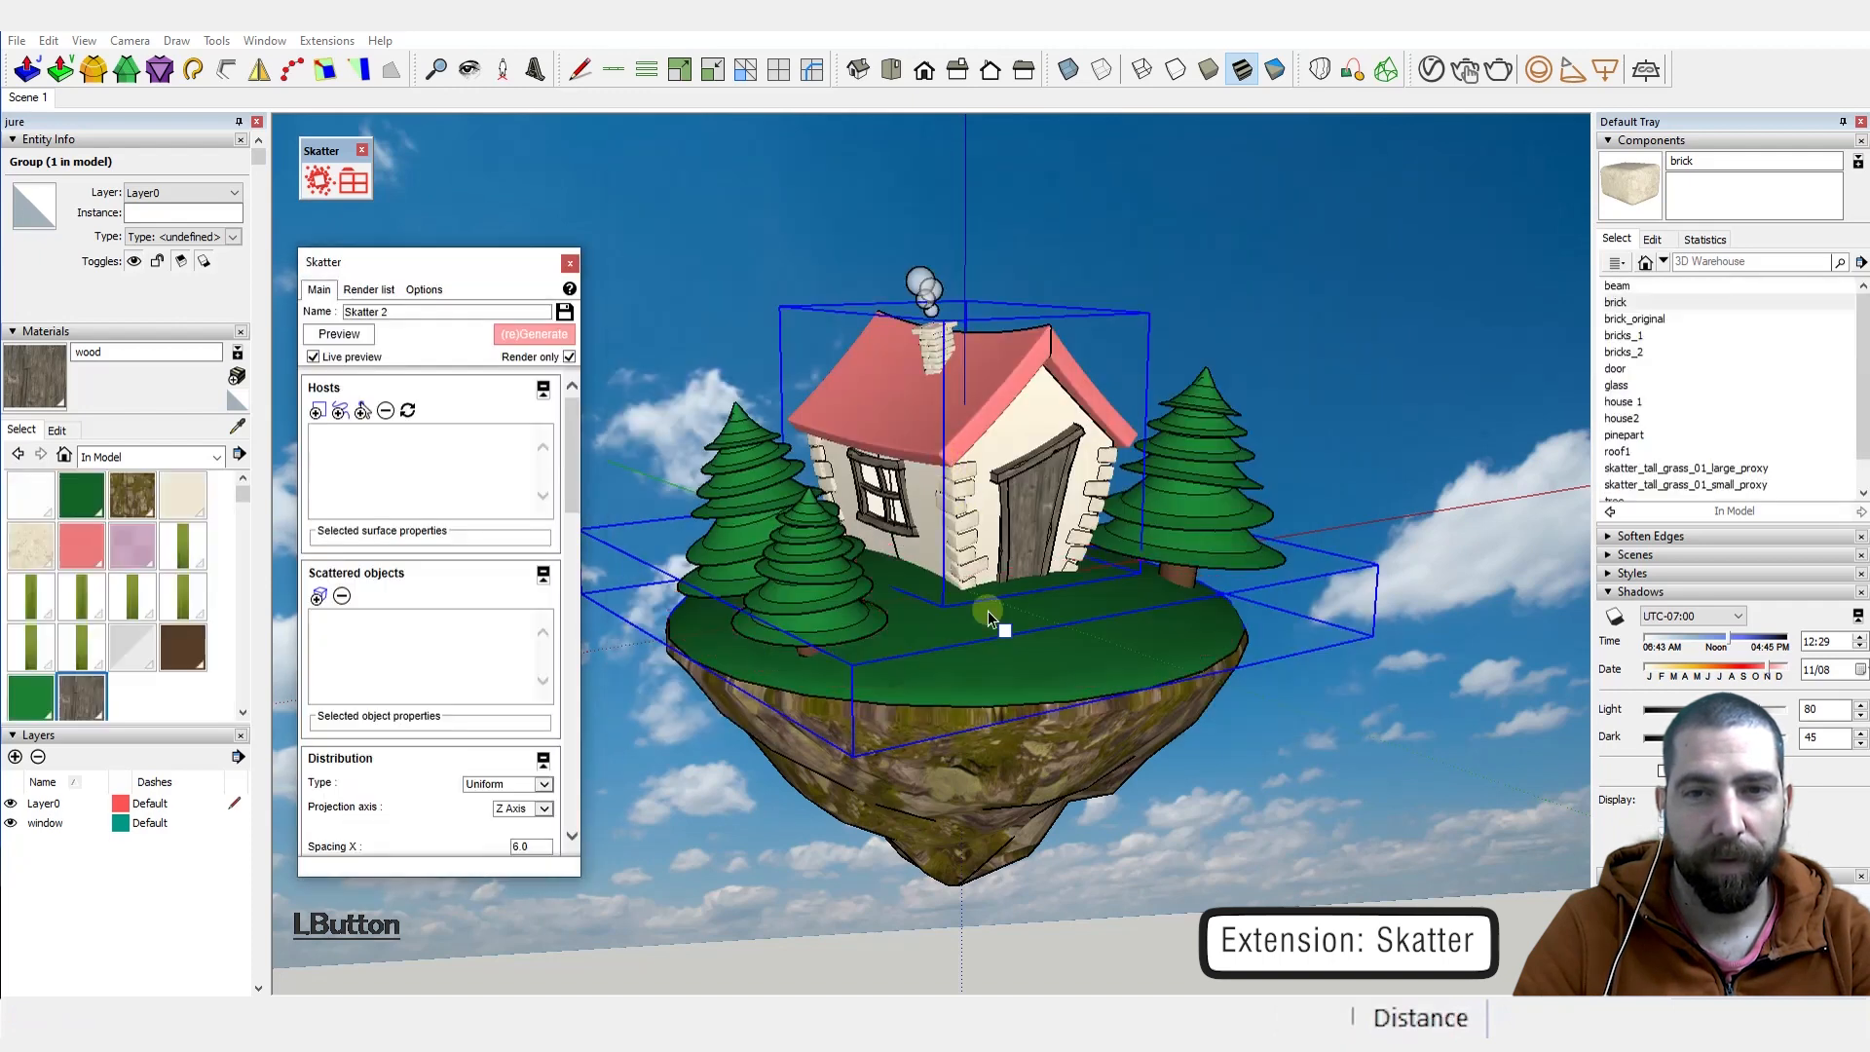
Step: Scatter the border grass on the island's grass surface group, name the composition "grass border", and generate it
click(988, 619)
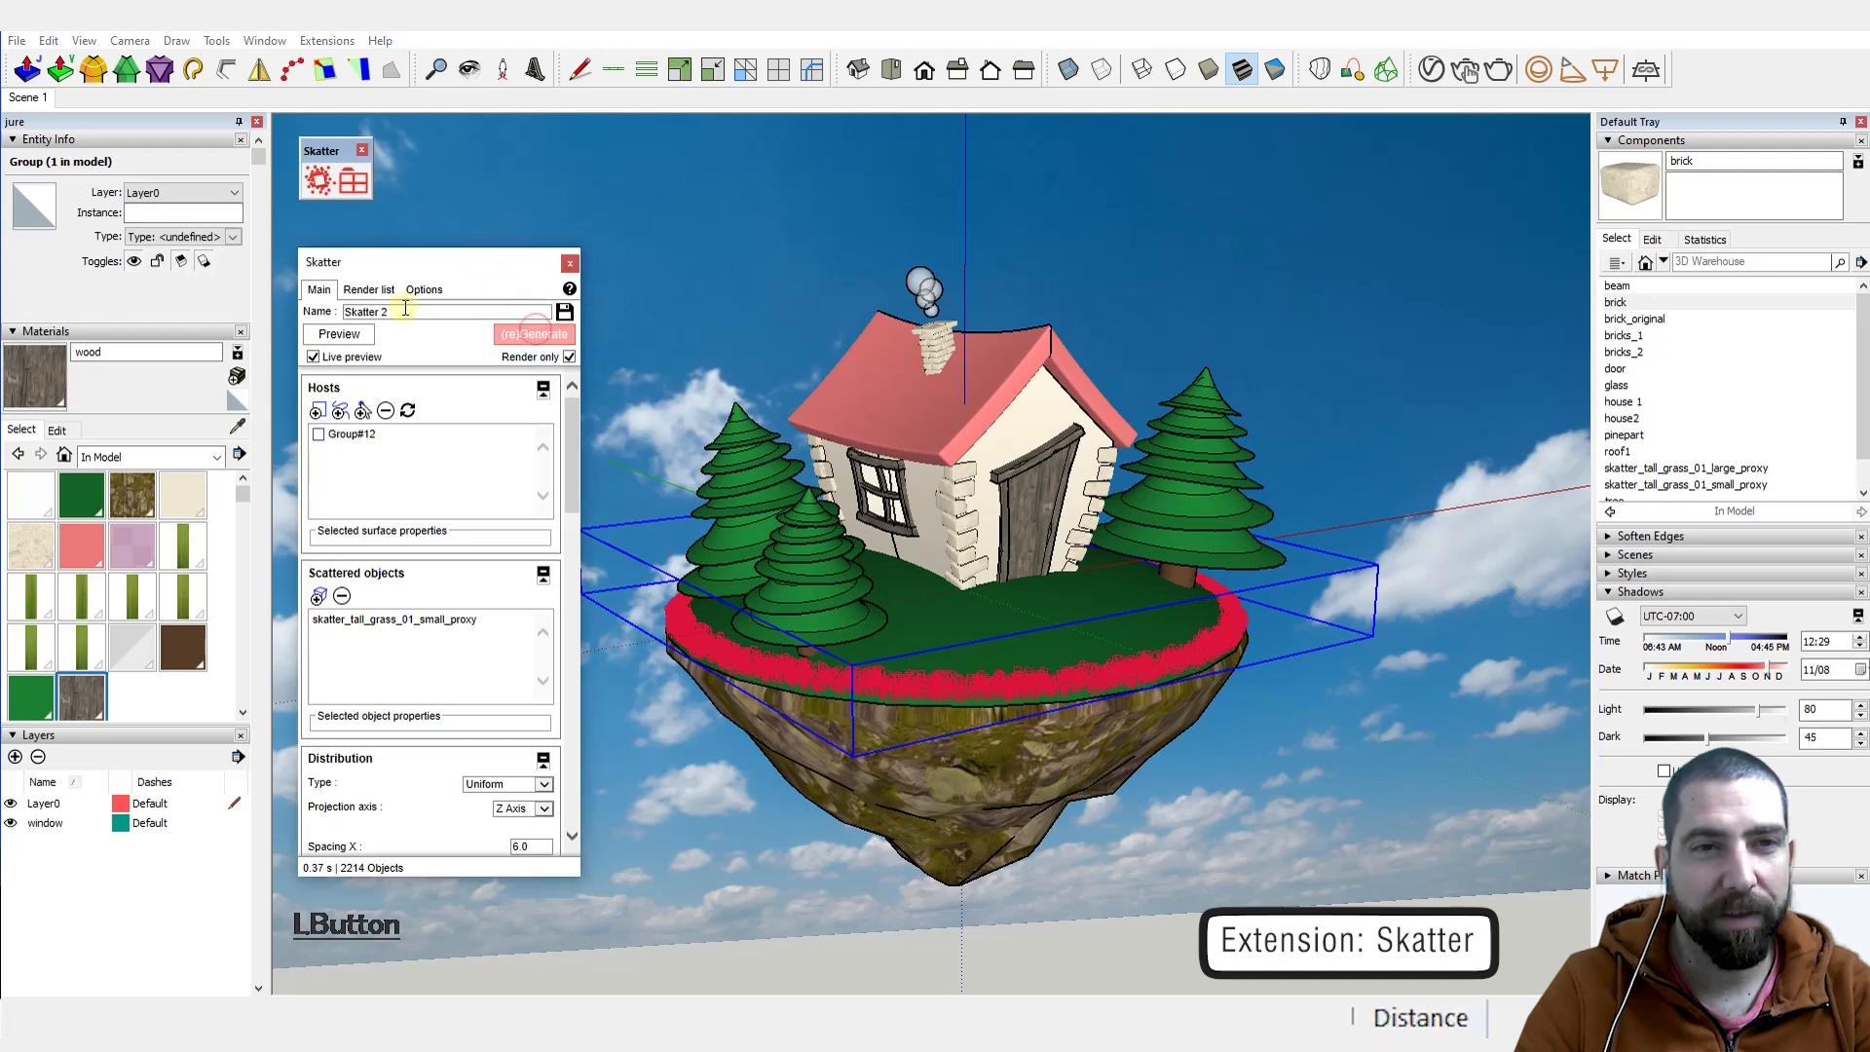
drag(402, 308, 321, 311)
text(gras)
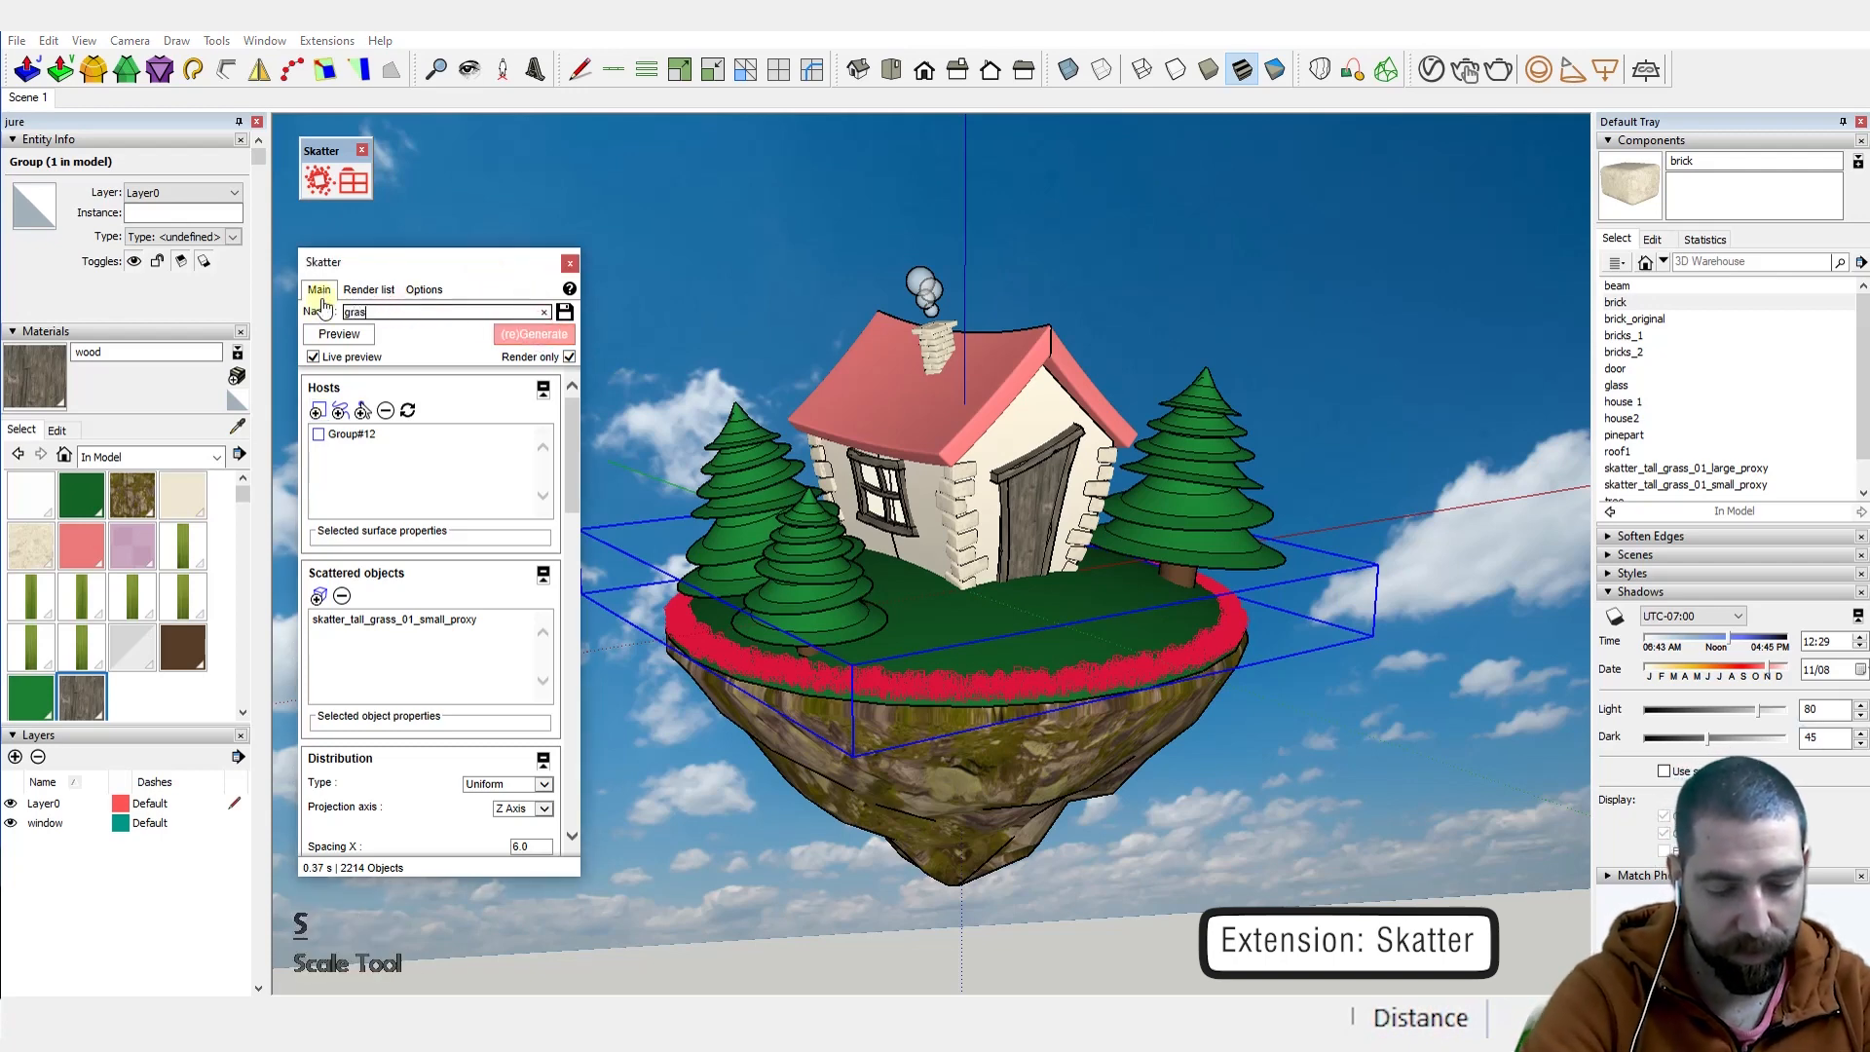
text(s border)
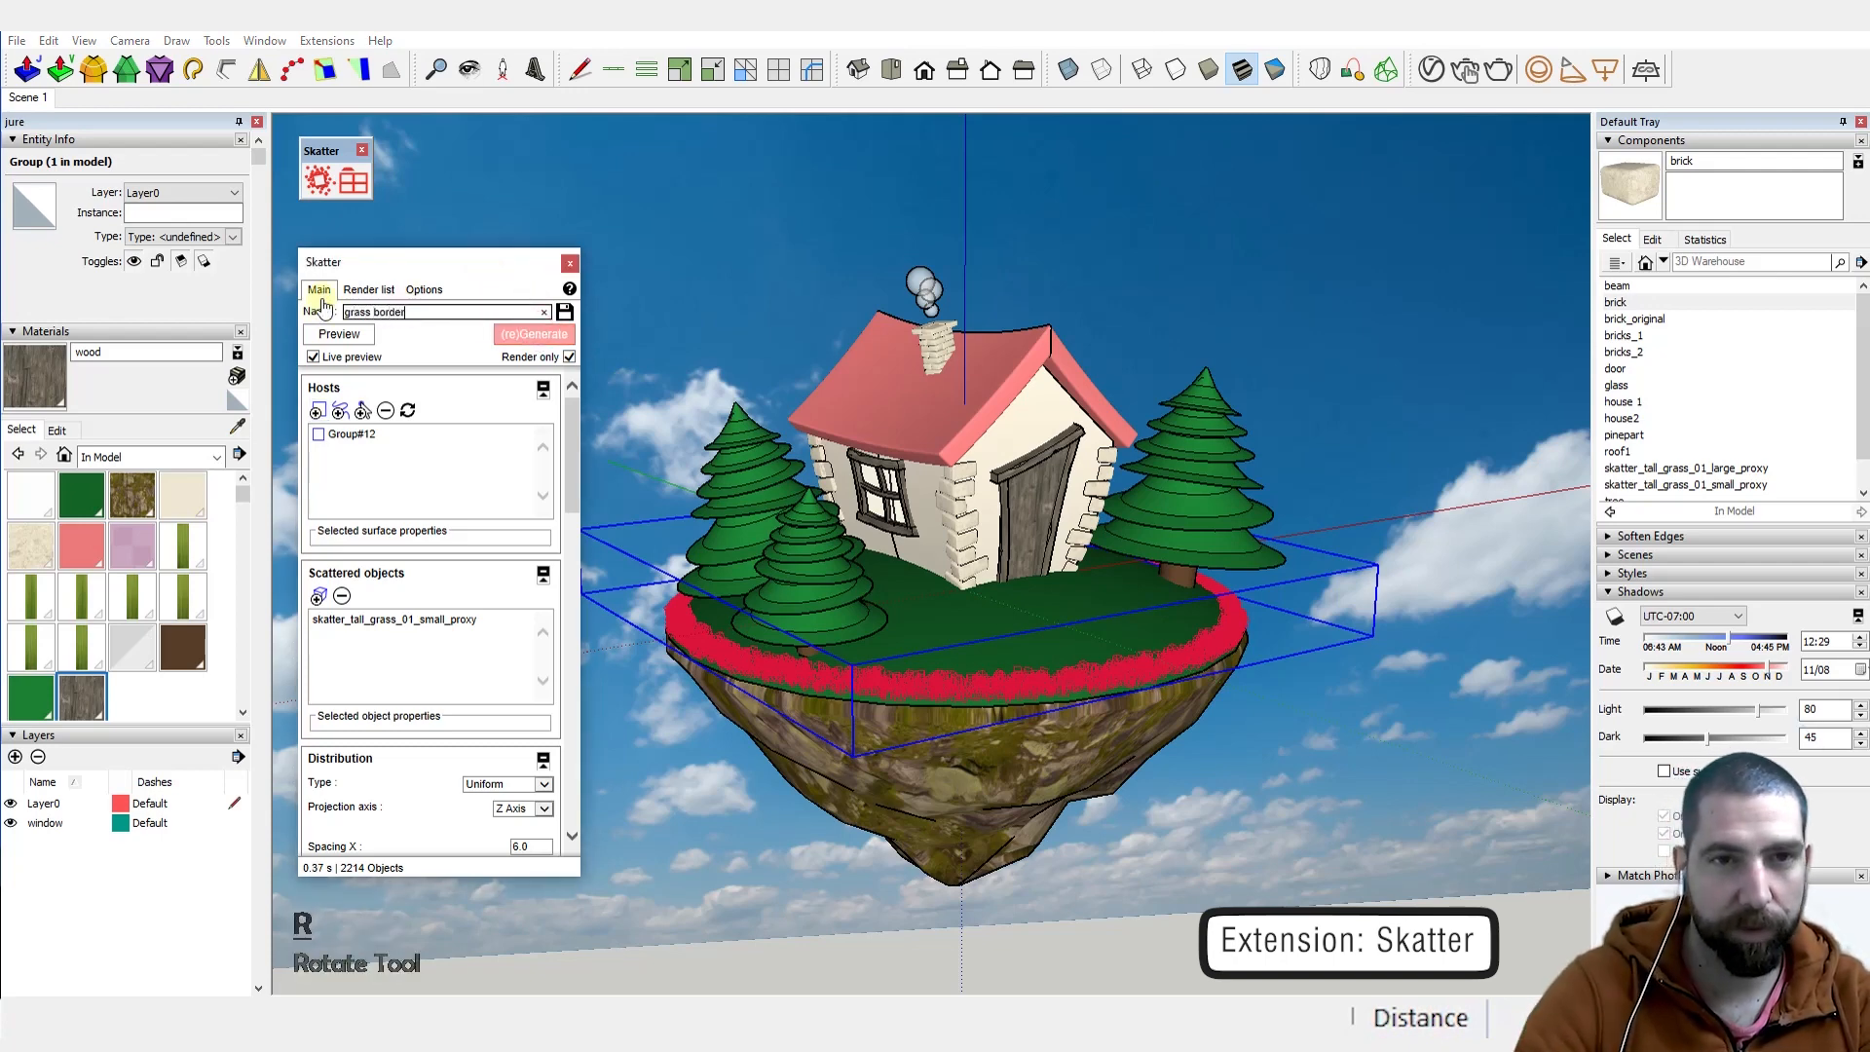
click(437, 338)
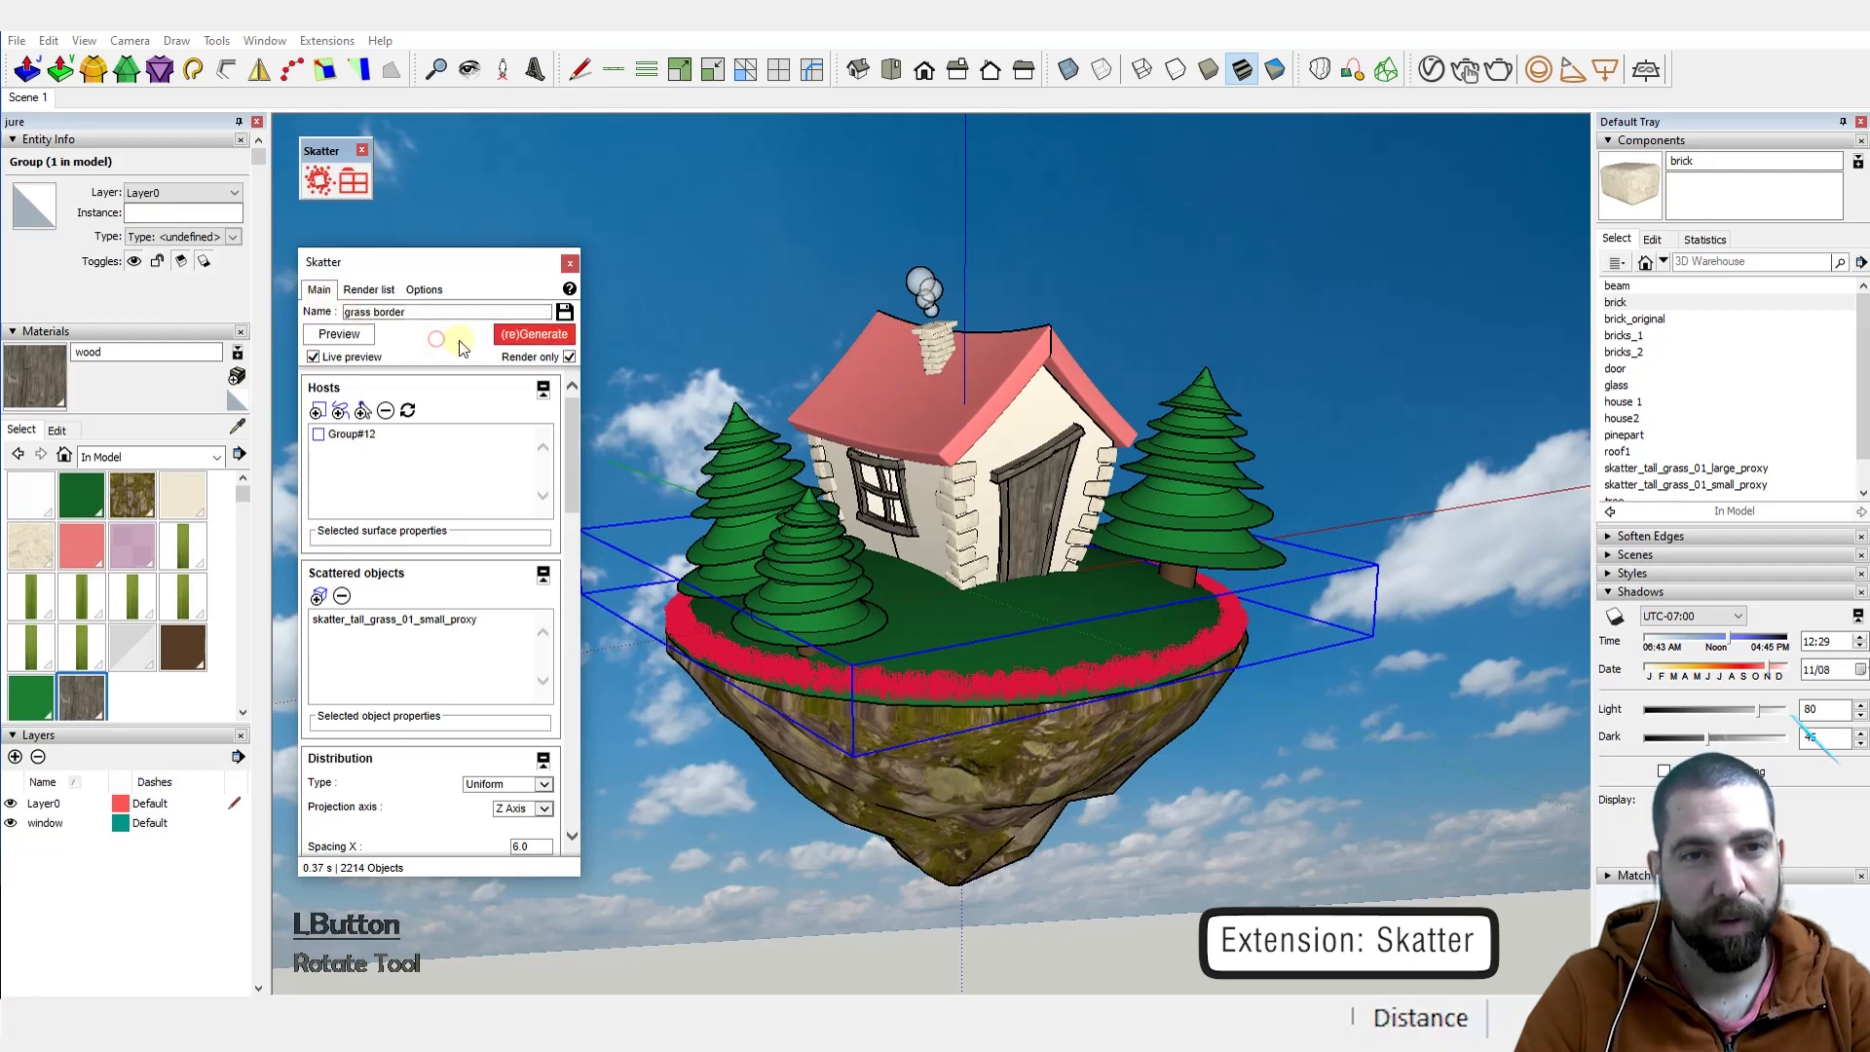
click(552, 339)
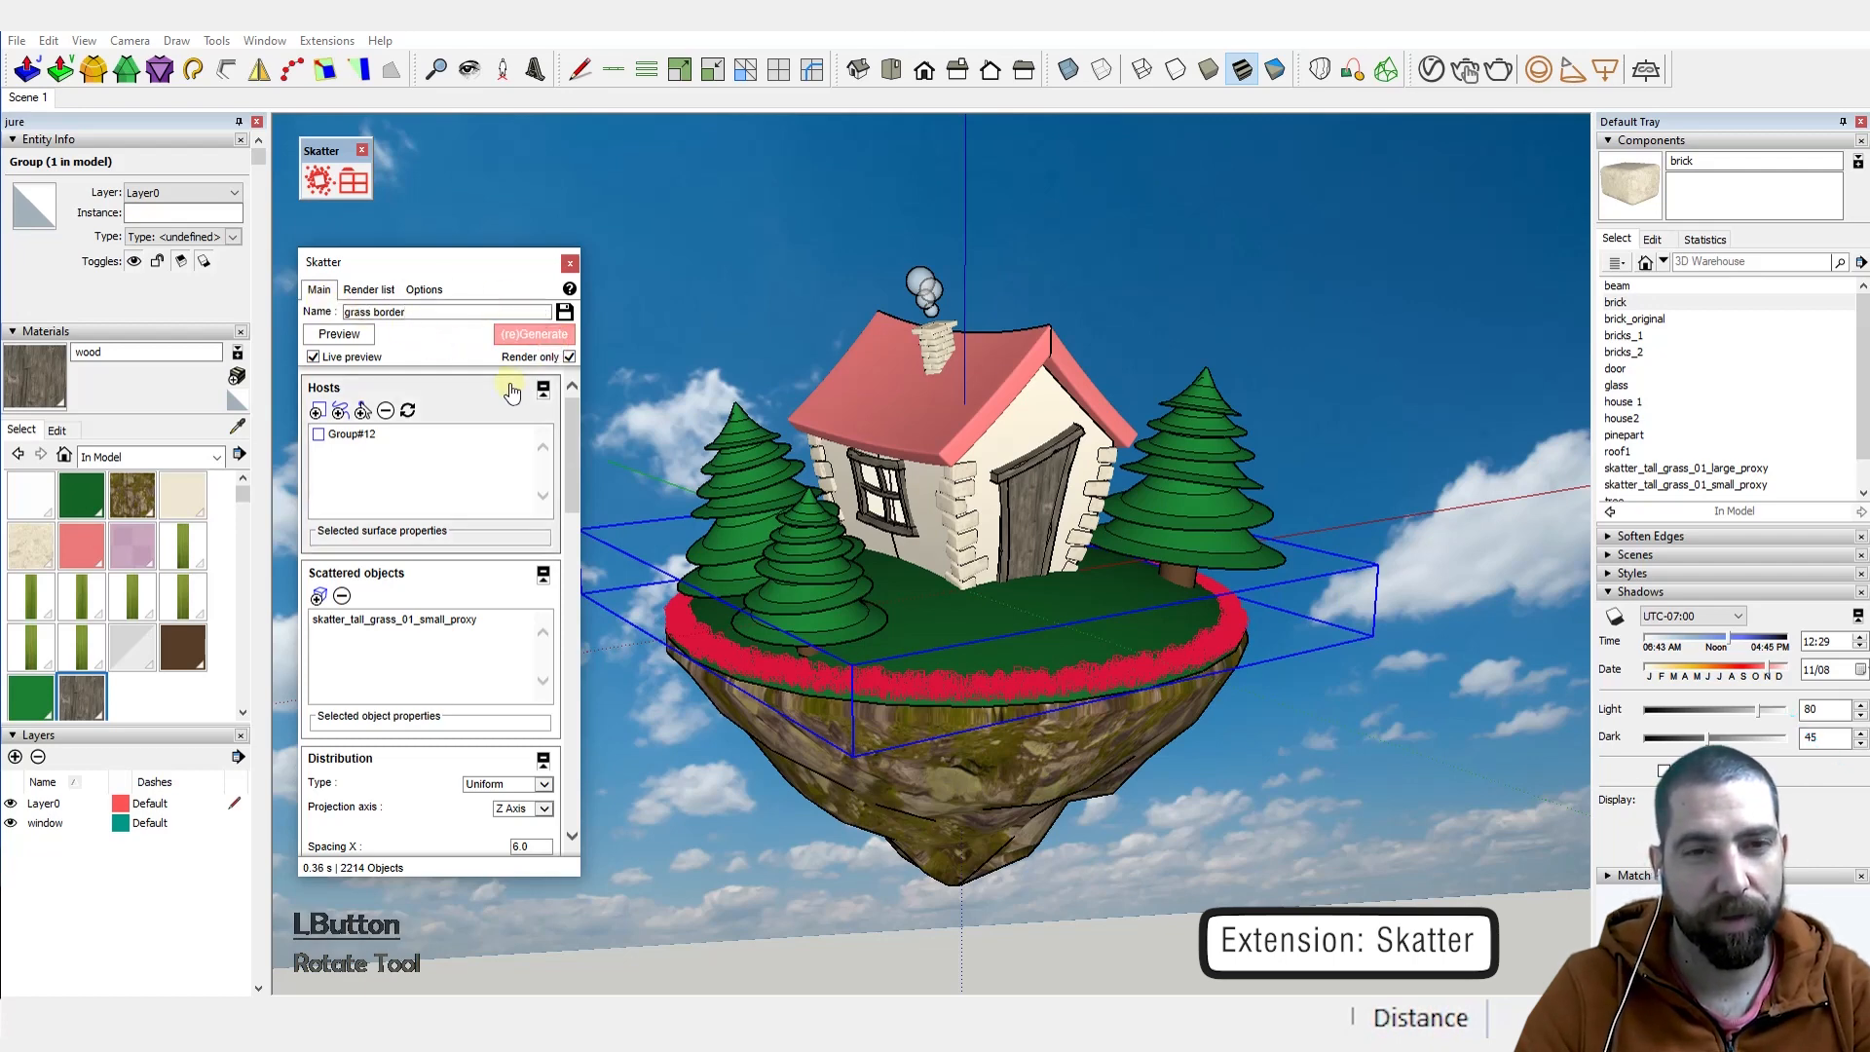
Step: Review the border grass distribution settings, close the Skatter dialog, and open the V-Ray Asset Editor
drag(576, 435, 576, 521)
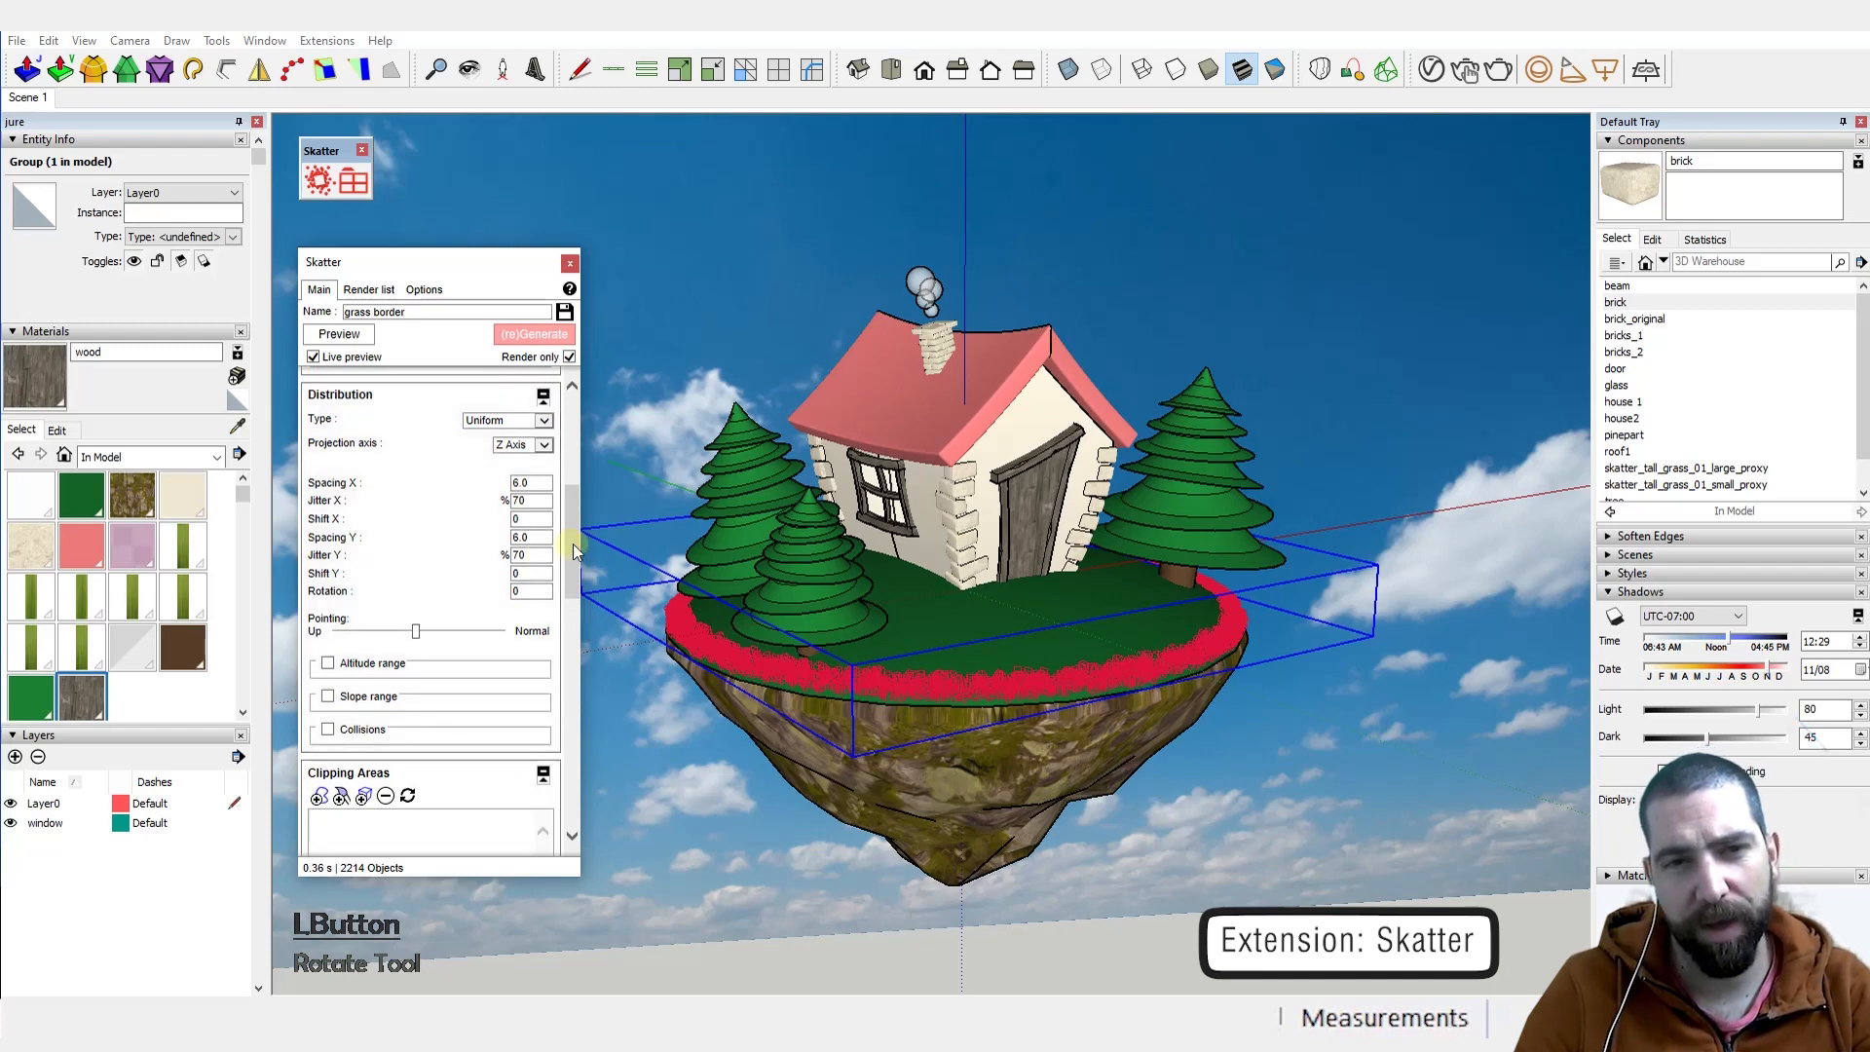
drag(575, 548, 577, 364)
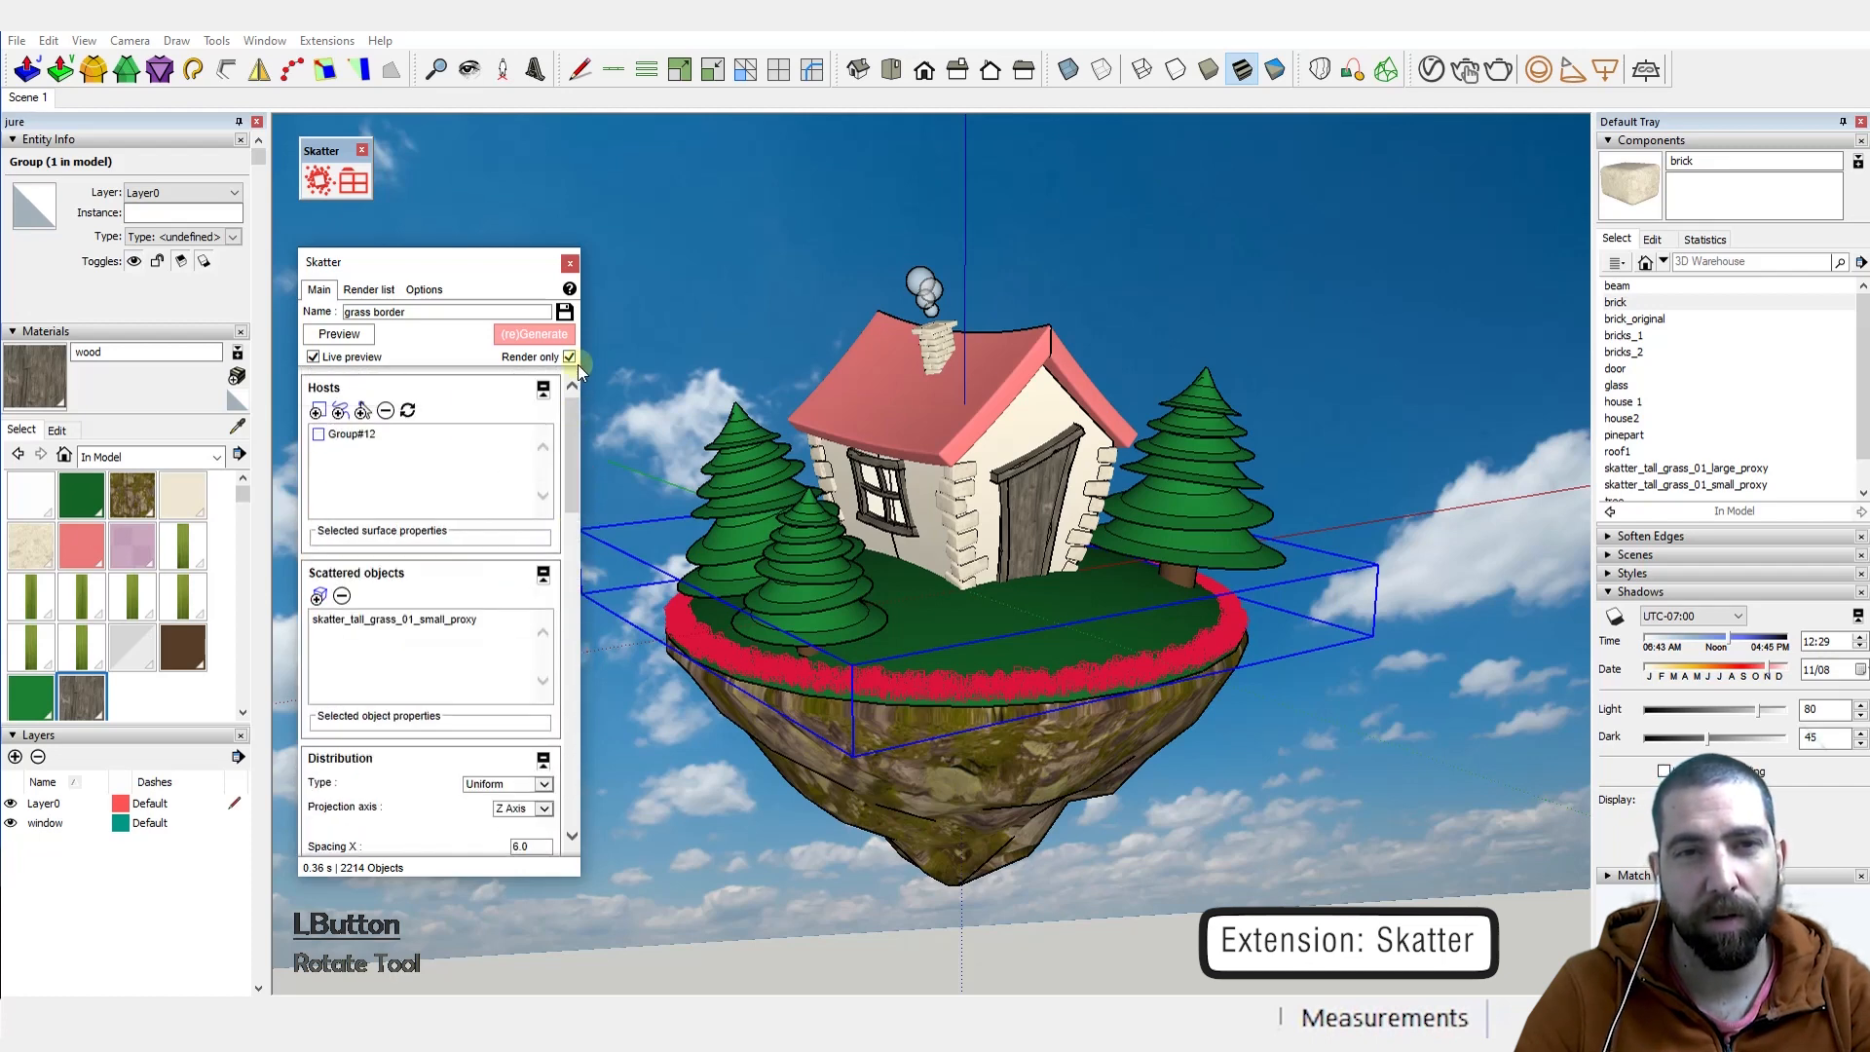
click(569, 263)
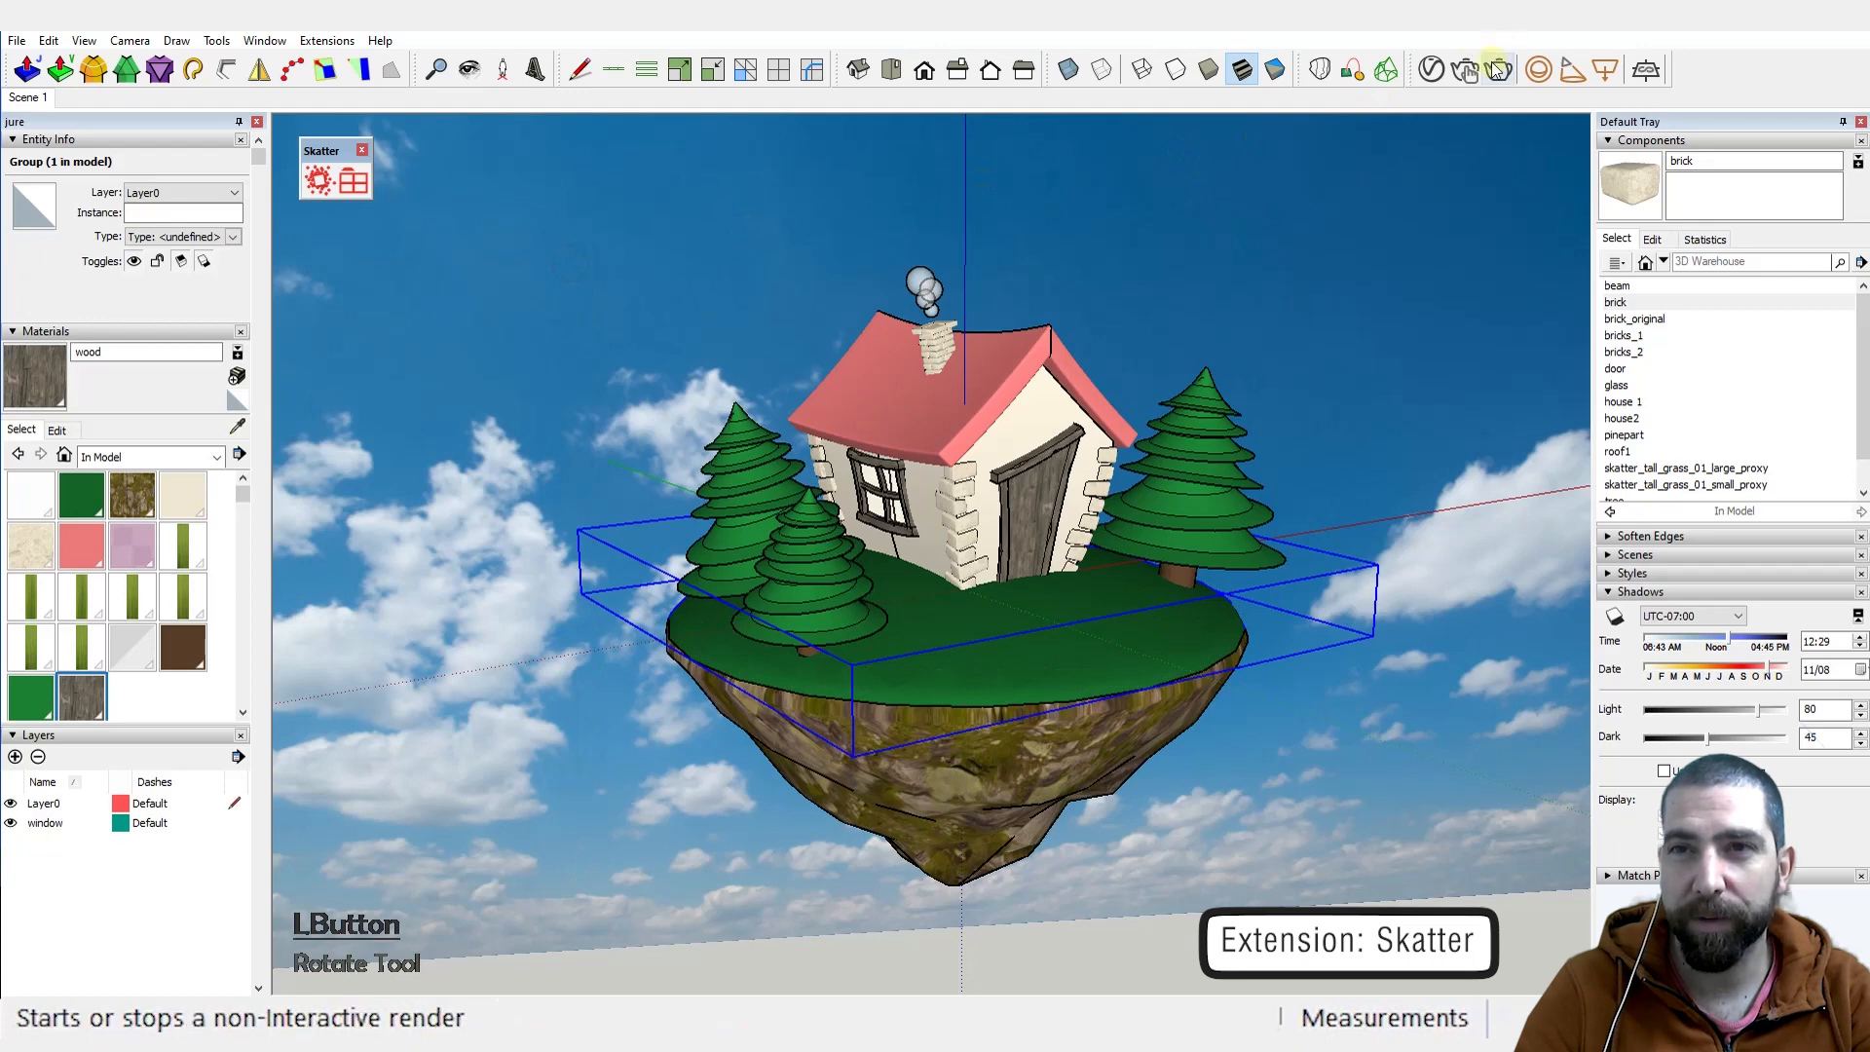
click(1430, 69)
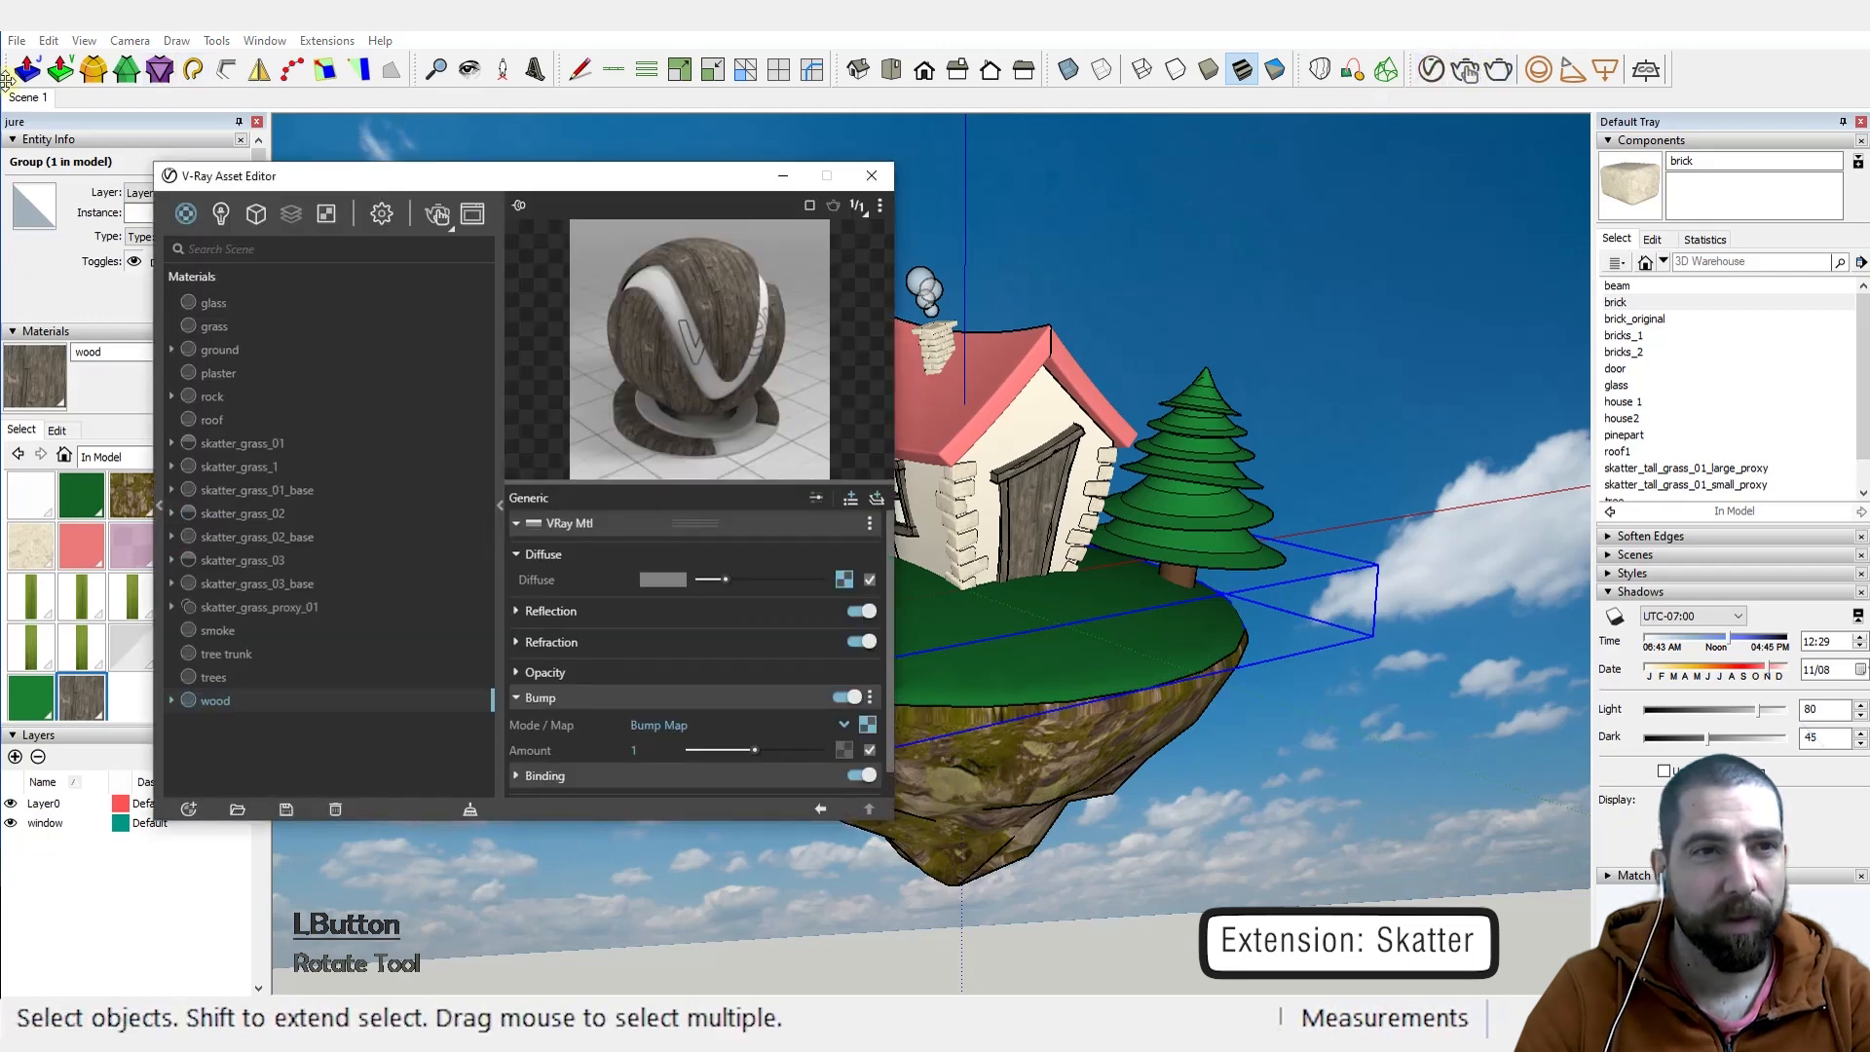
Step: Run an interactive render from the Scene 1 view, examine the grass along the island's rim, and close the render and asset editor windows
click(30, 101)
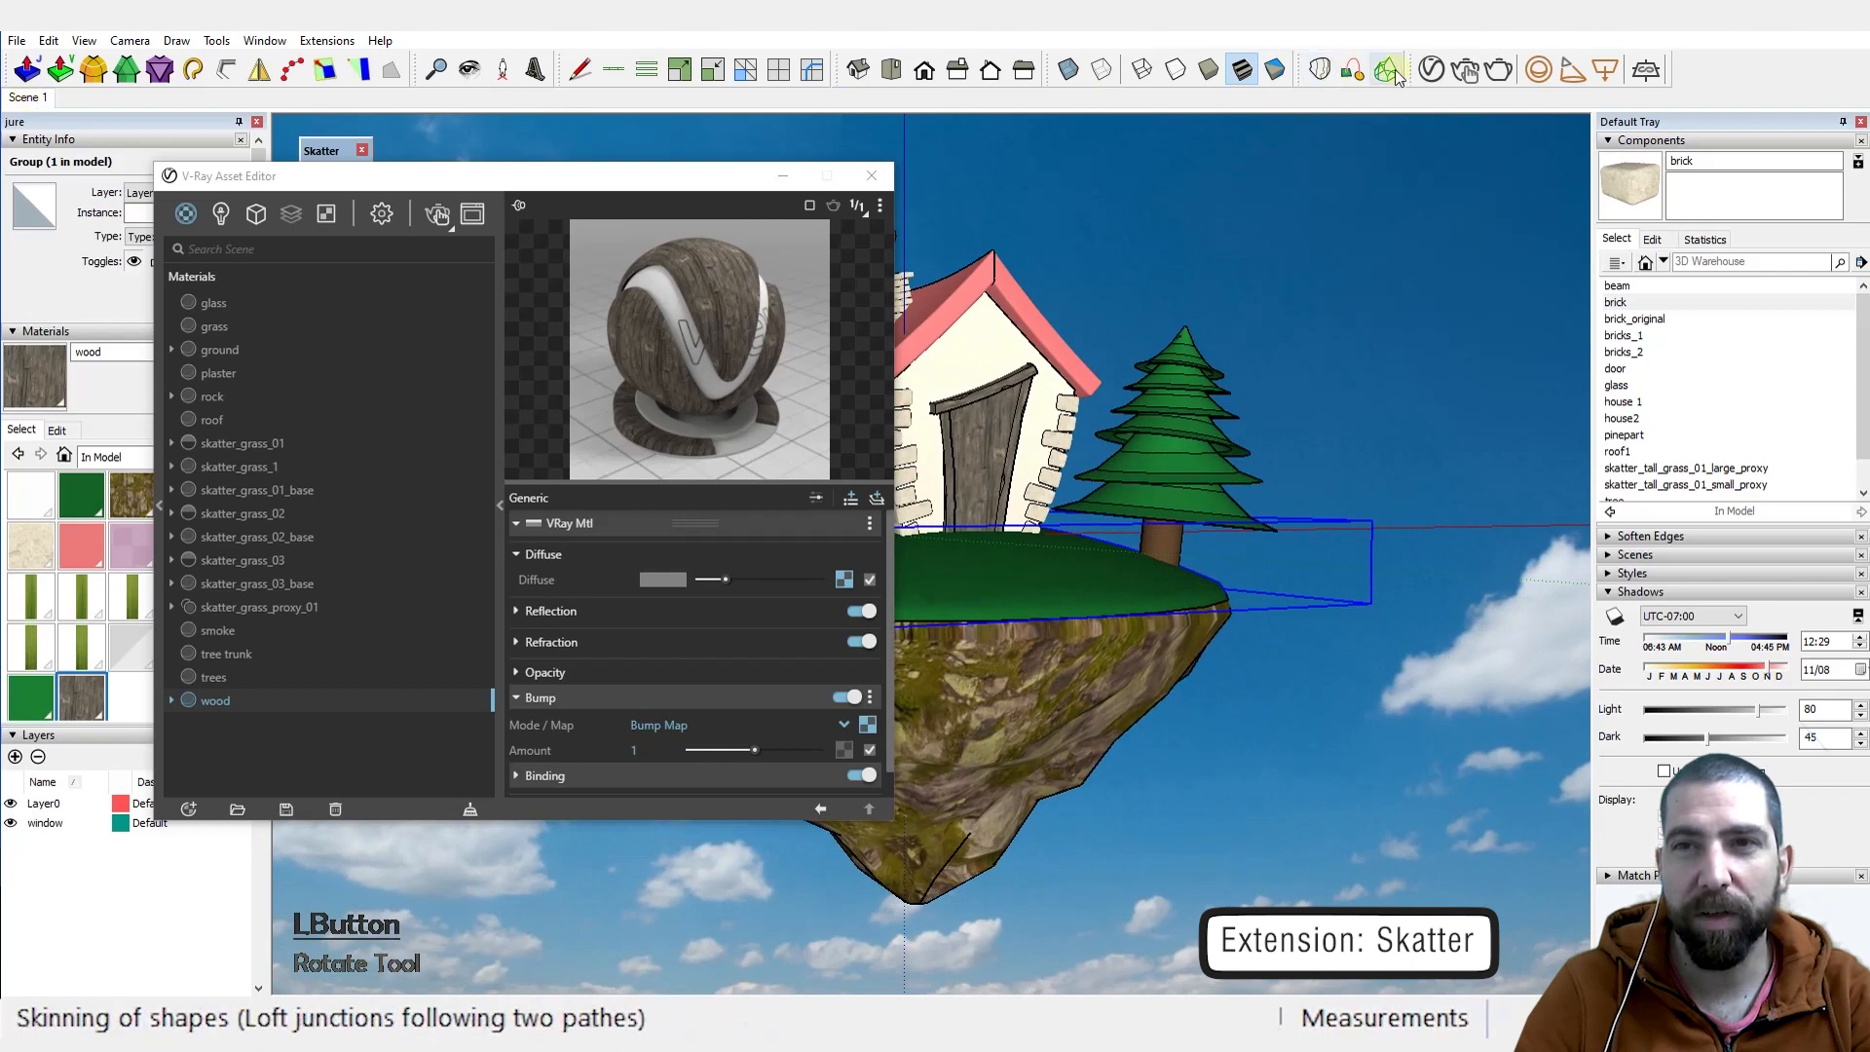
click(1465, 69)
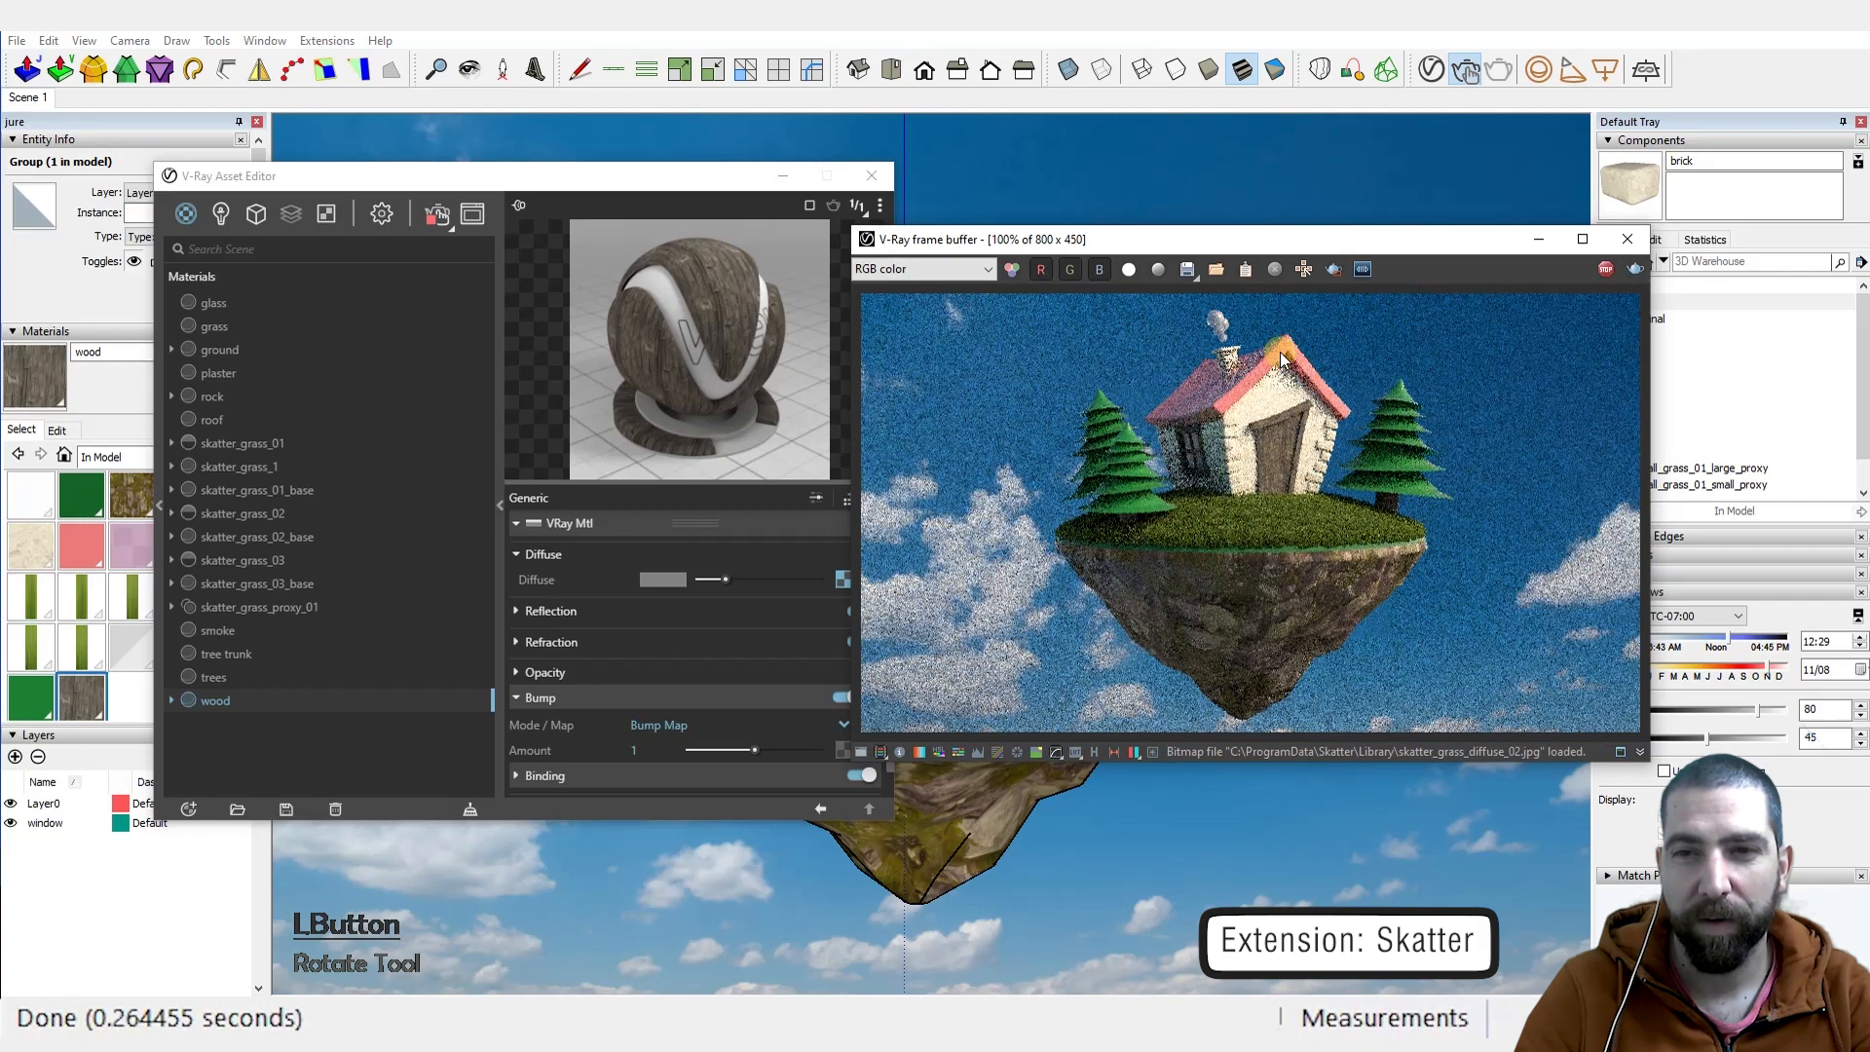
scroll(1322, 530, up, 5)
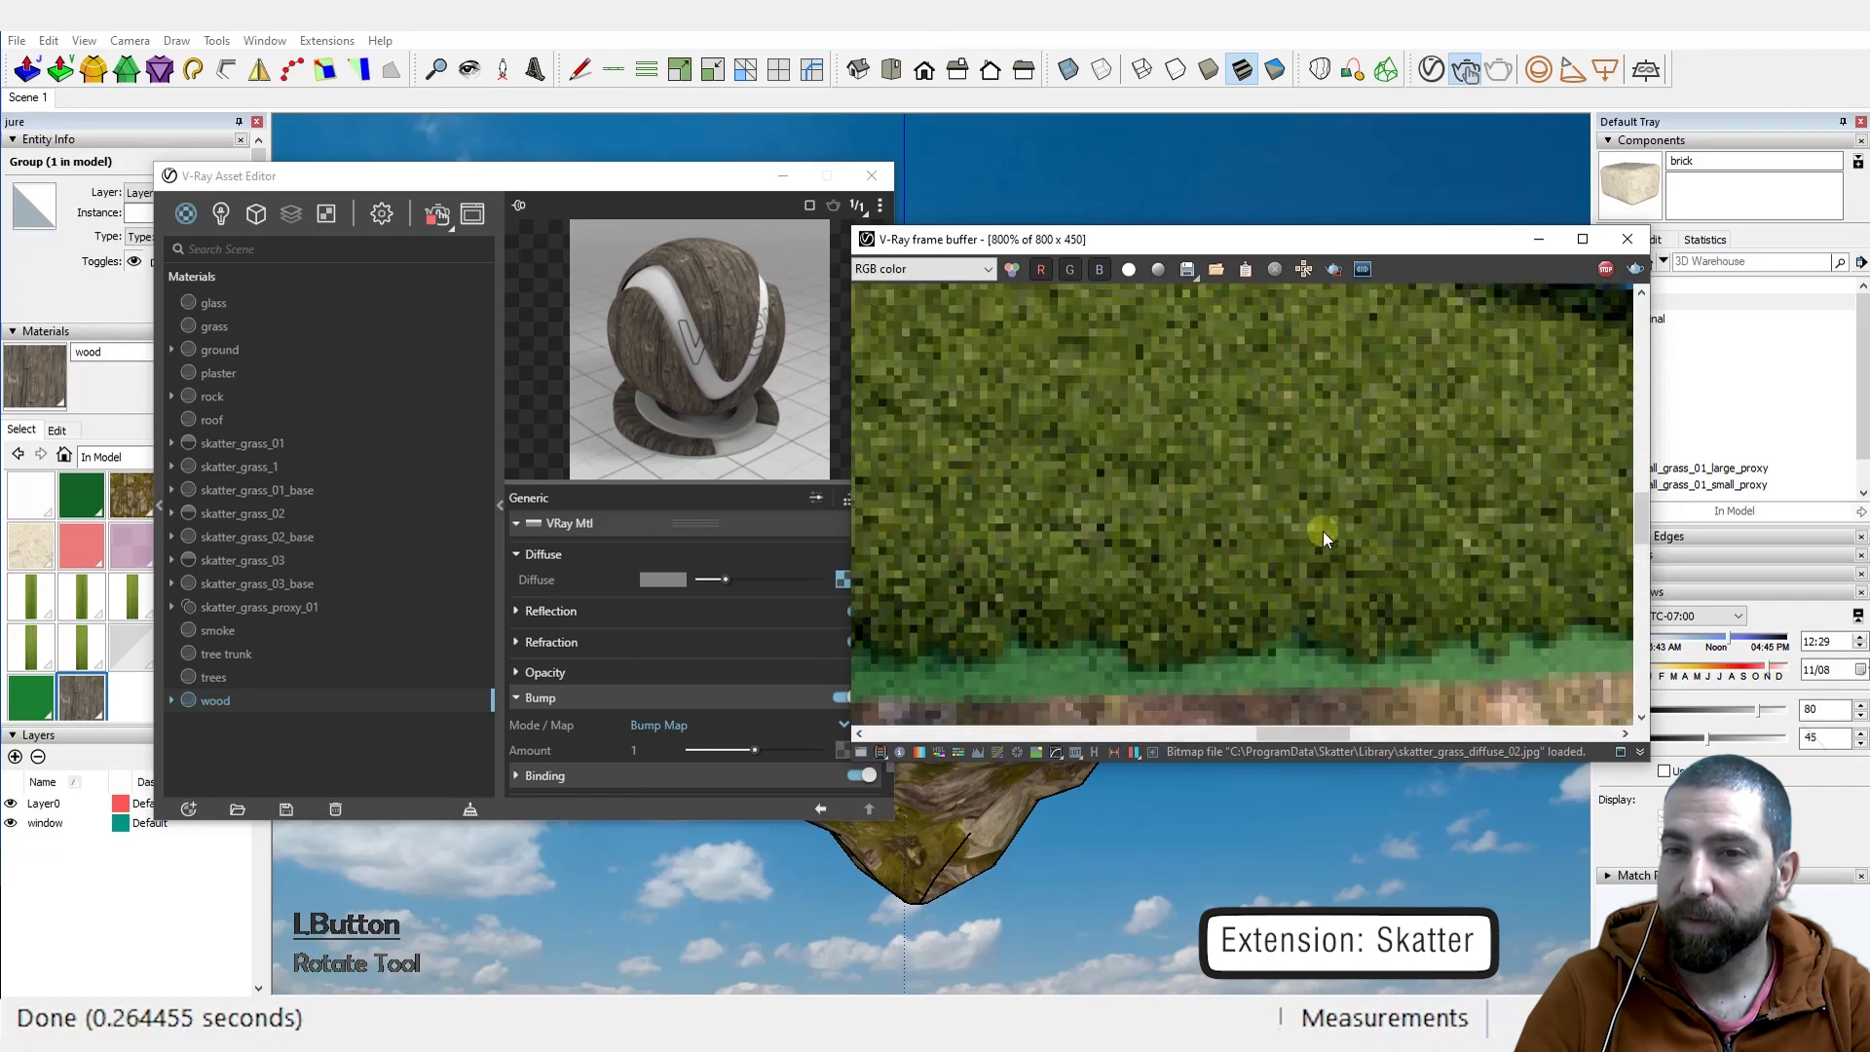
scroll(1322, 530, down, 3)
scroll(1323, 530, down, 3)
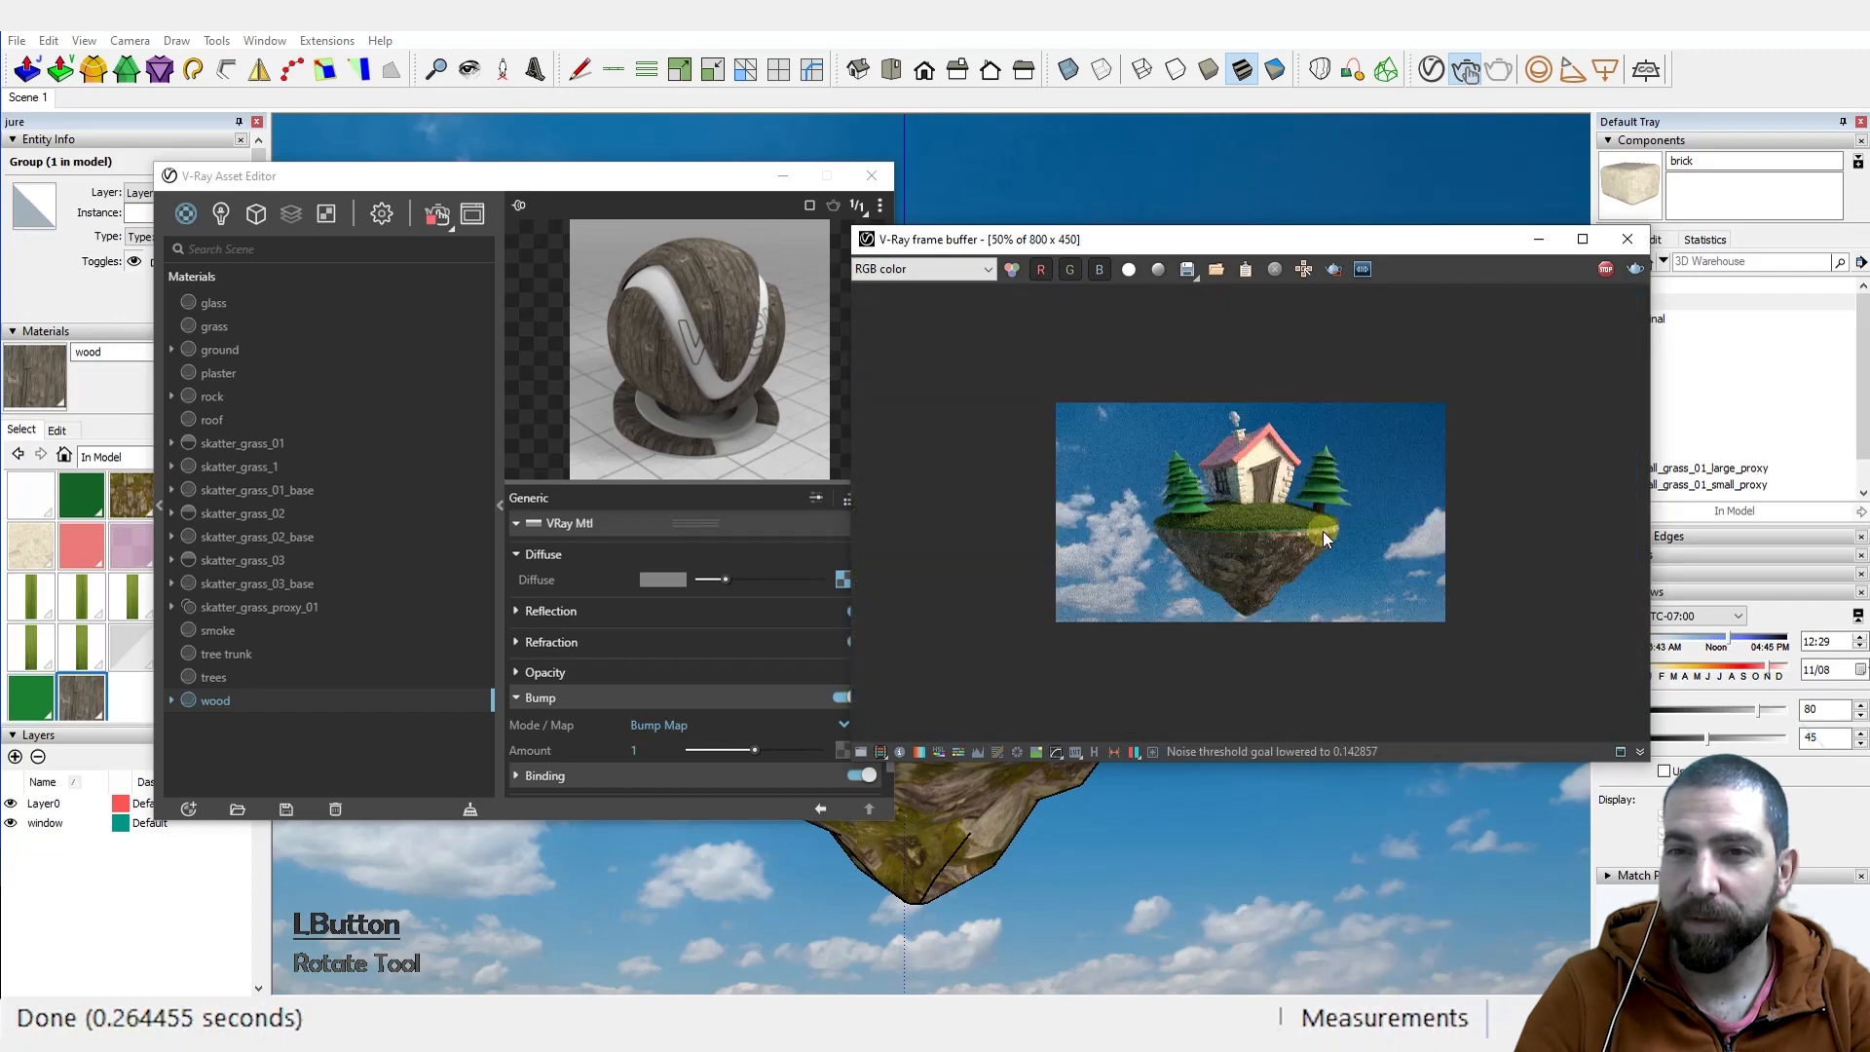
scroll(1282, 530, up, 3)
scroll(1282, 530, down, 3)
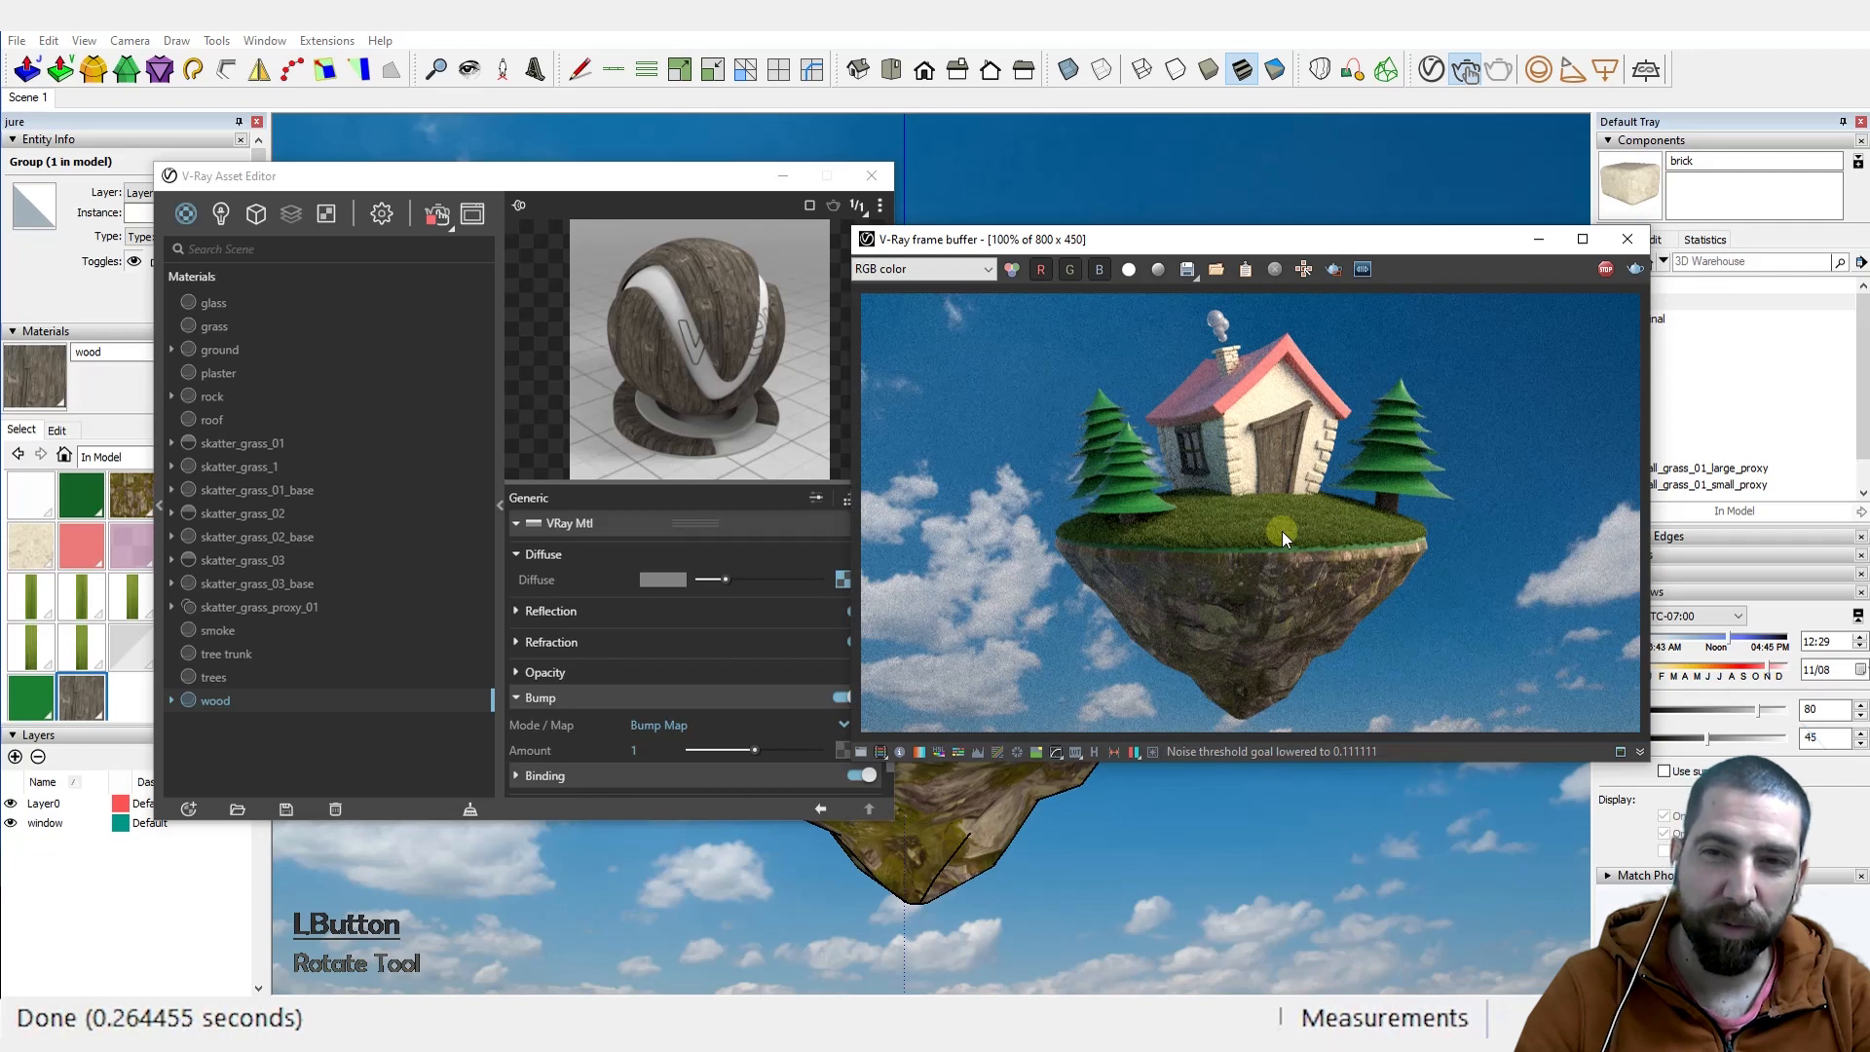
scroll(1316, 561, down, 1)
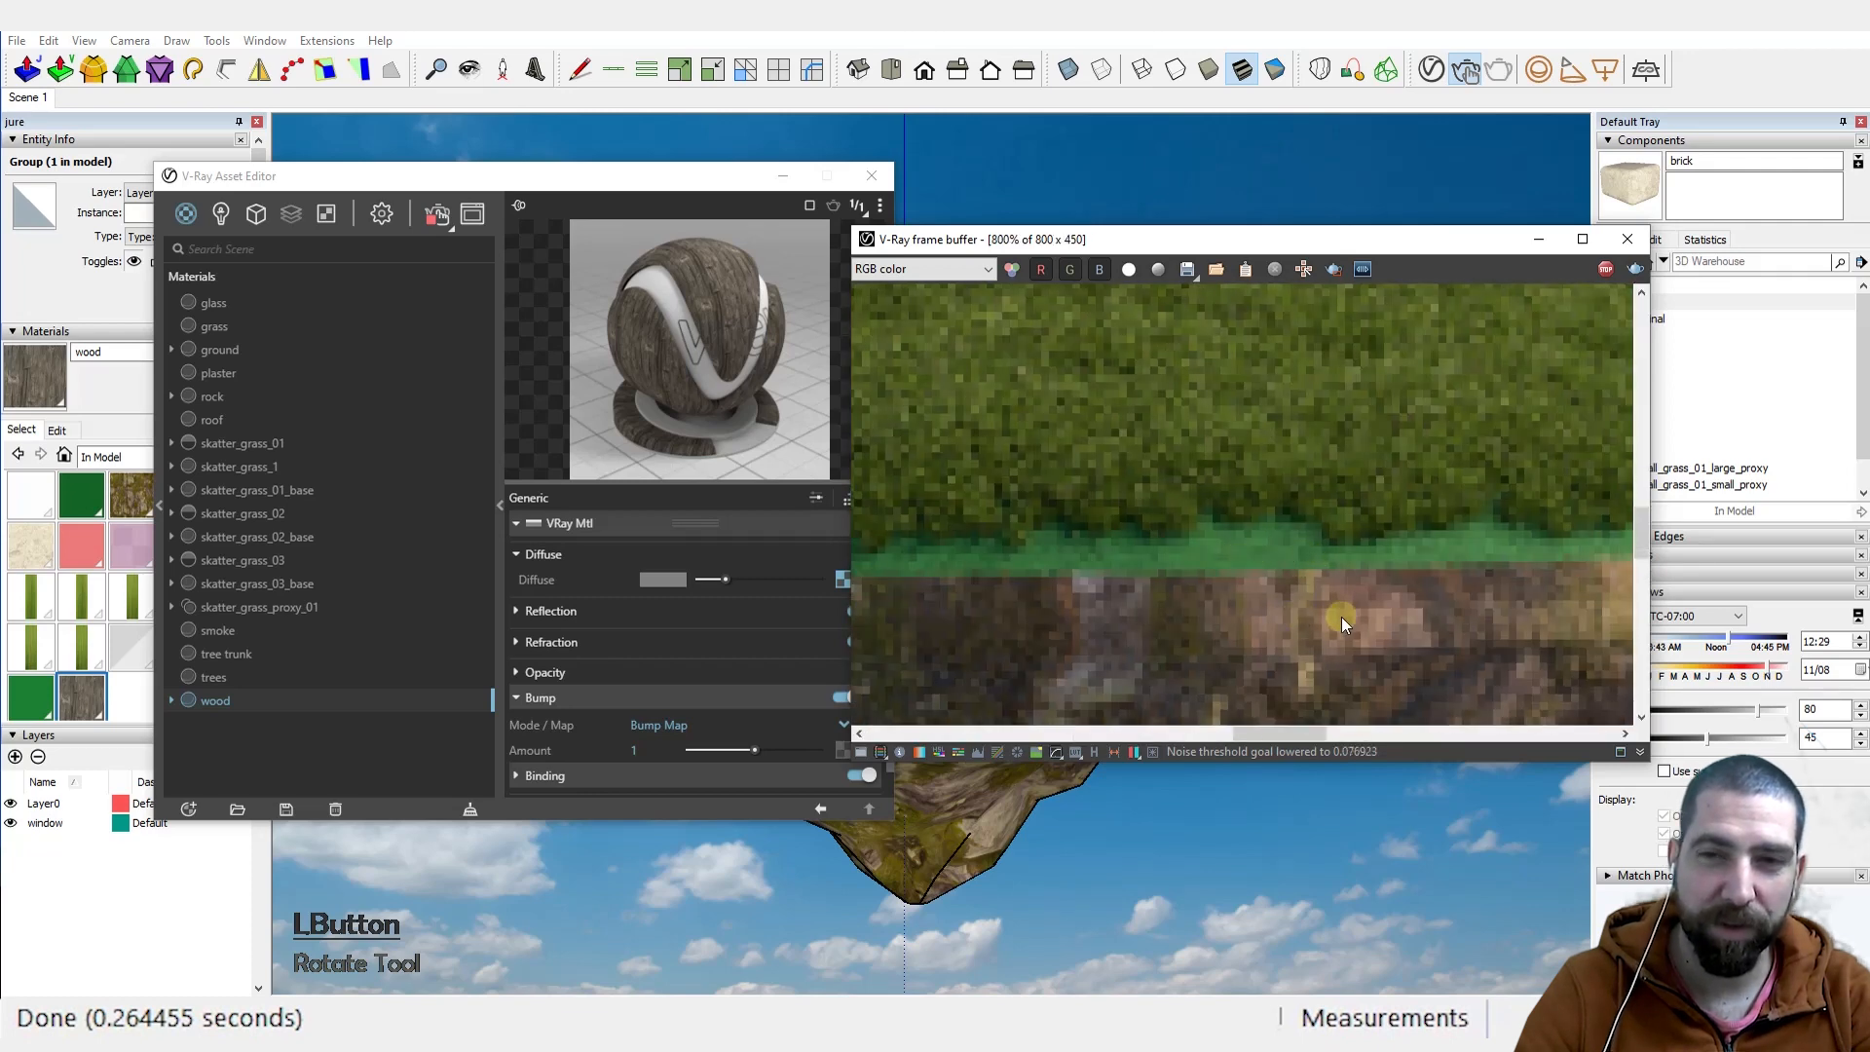
scroll(1356, 609, down, 4)
scroll(1283, 570, up, 2)
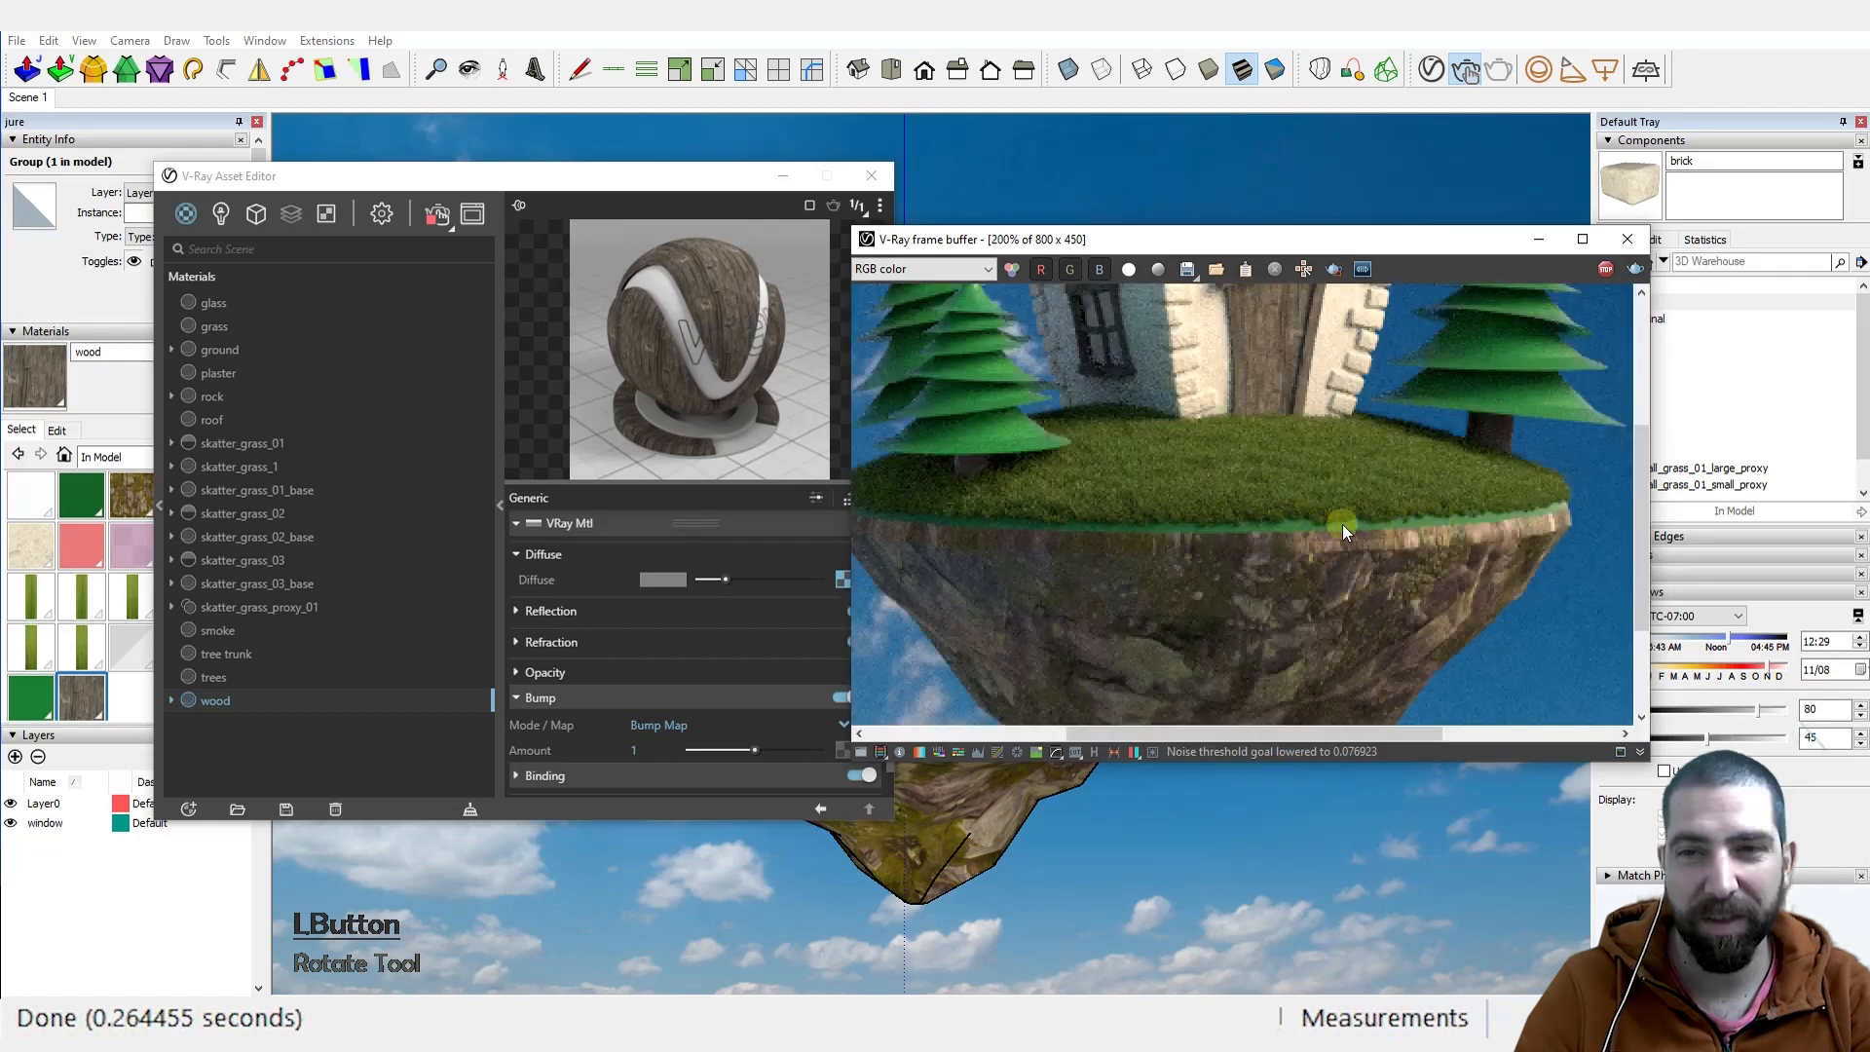
scroll(1336, 569, down, 2)
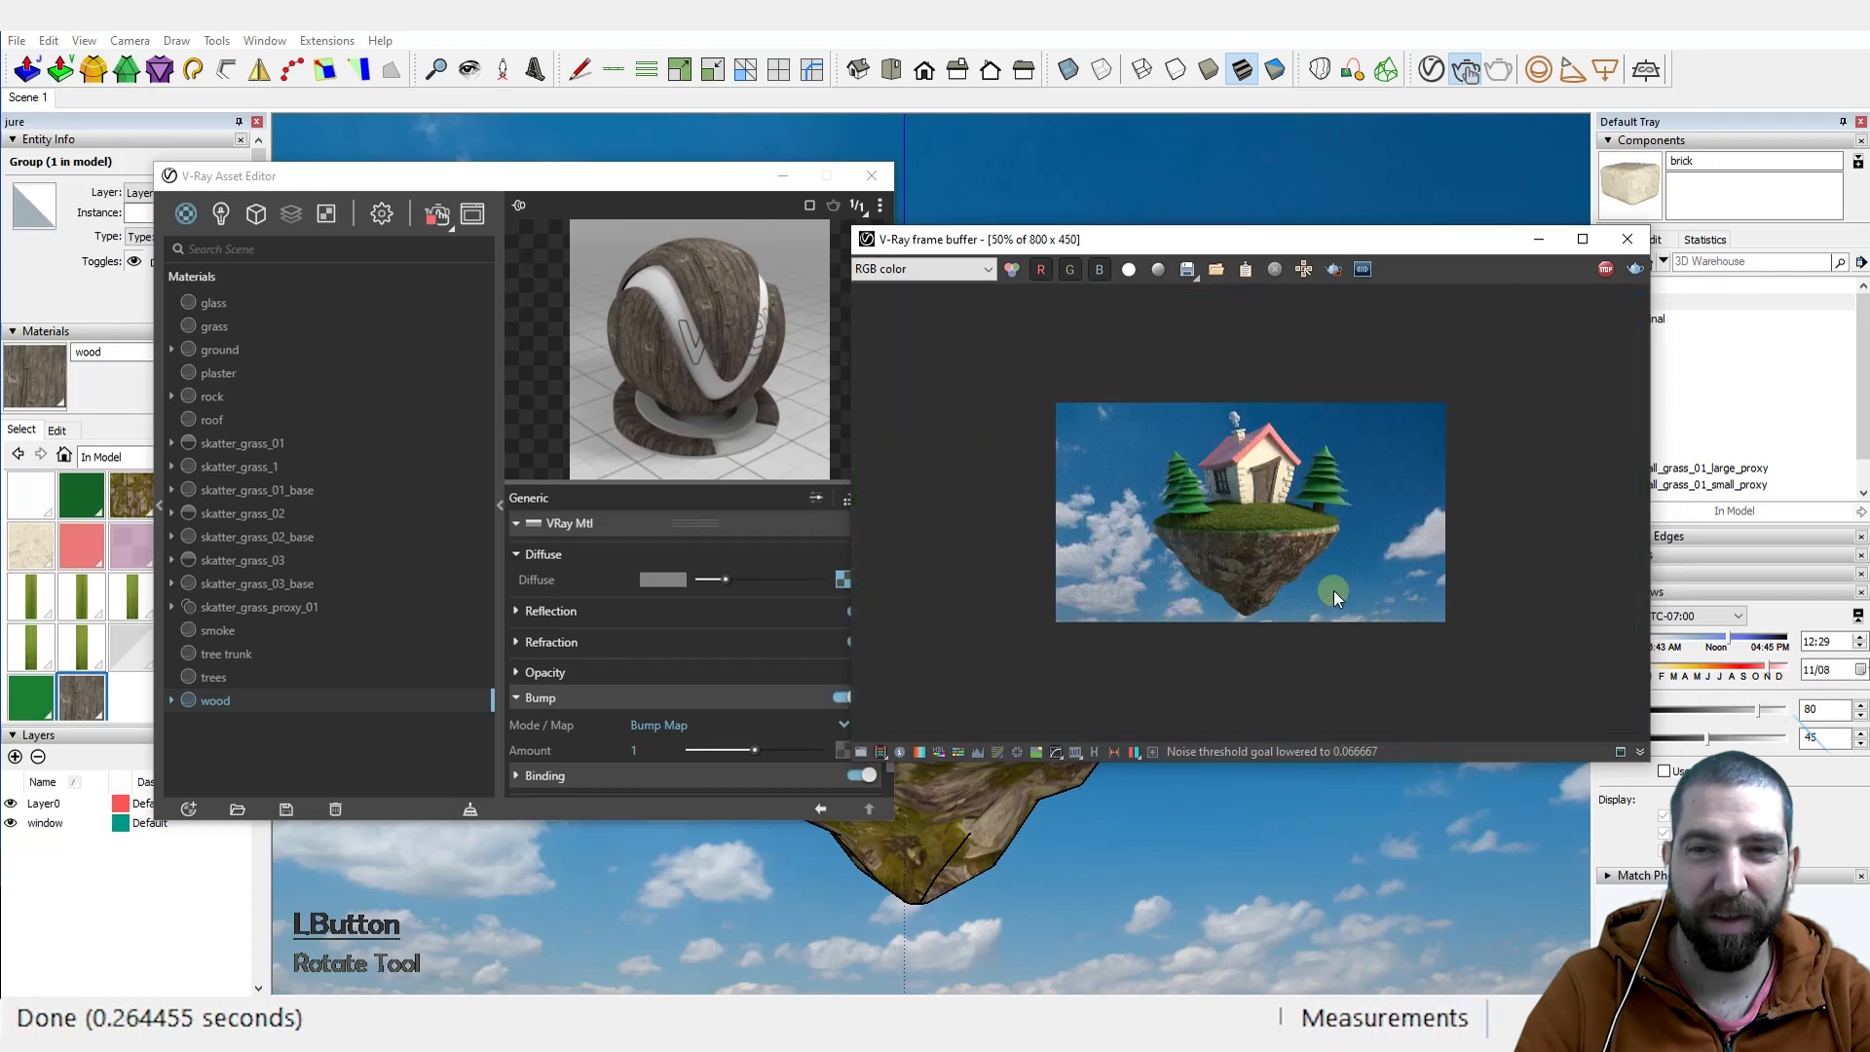
click(1626, 239)
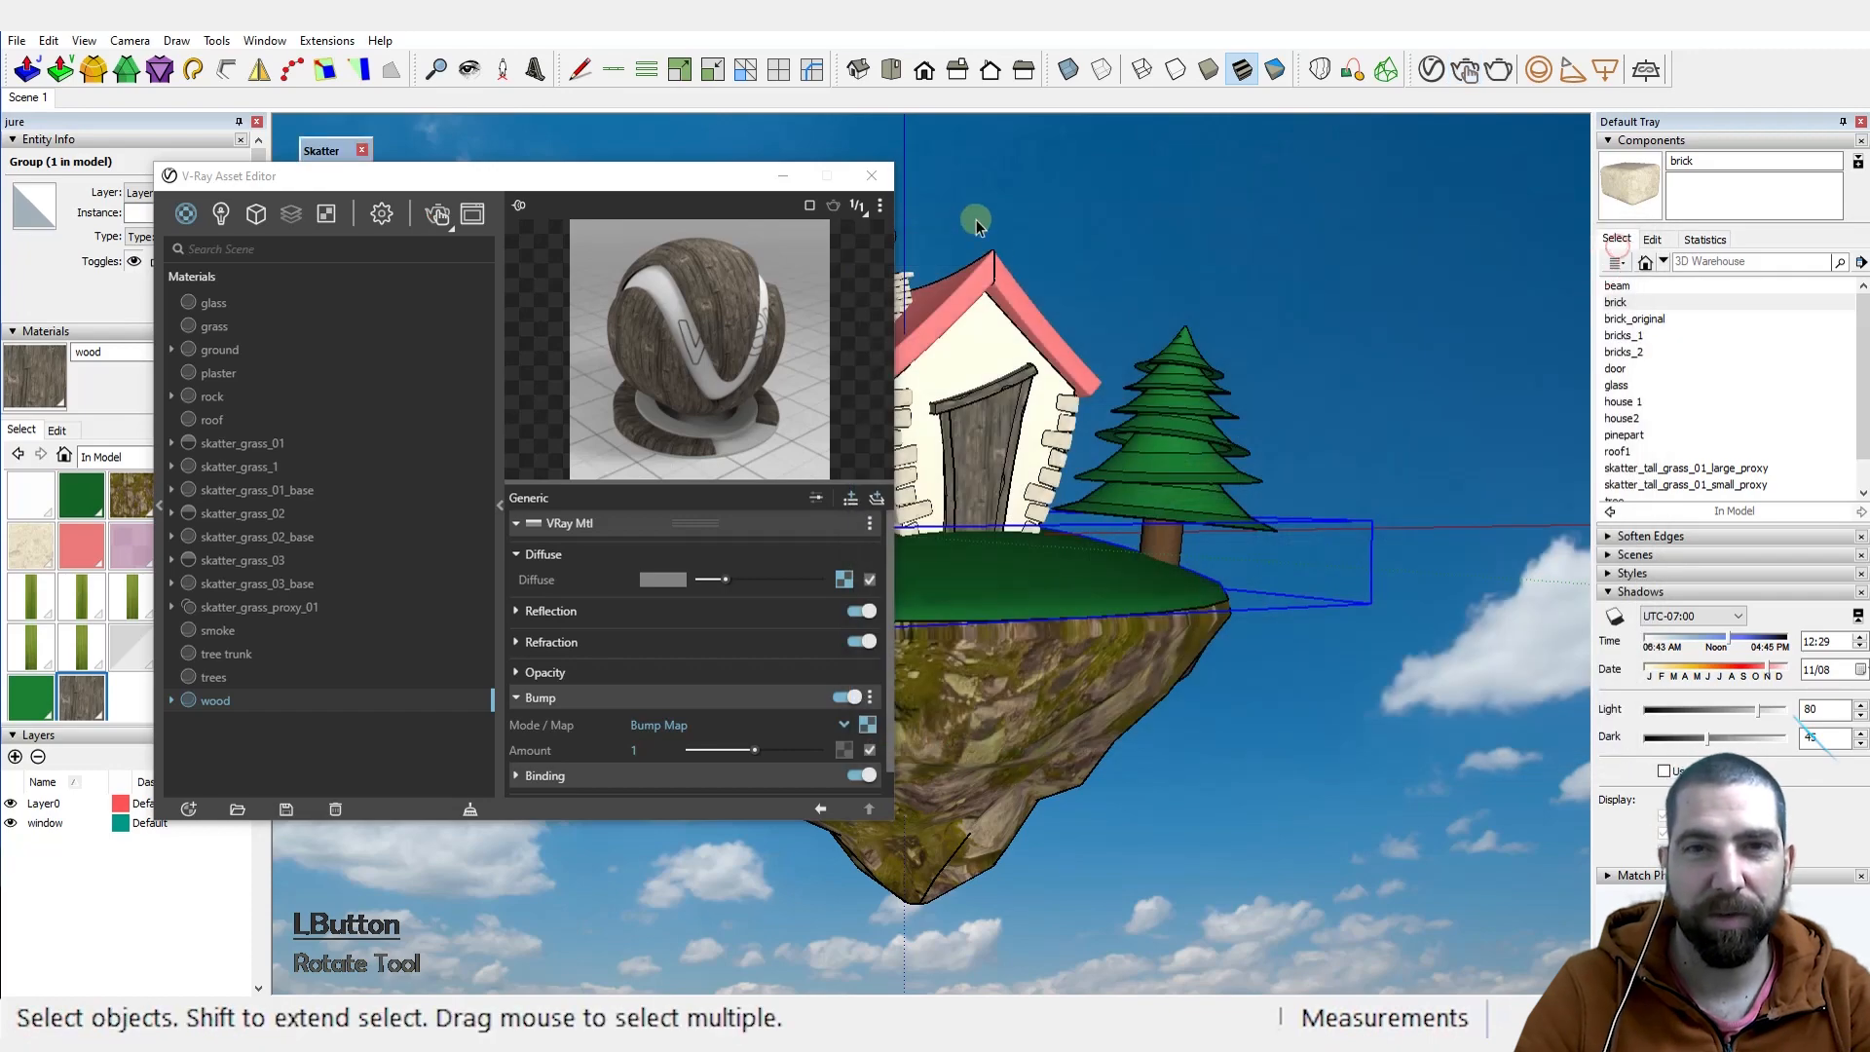
click(871, 176)
Step: Repaint the top face inside the island's grass surface group with the ground material and exit the group
middle_drag(962, 538, 972, 574)
scroll(972, 585, up, 2)
key(space)
double_click(993, 639)
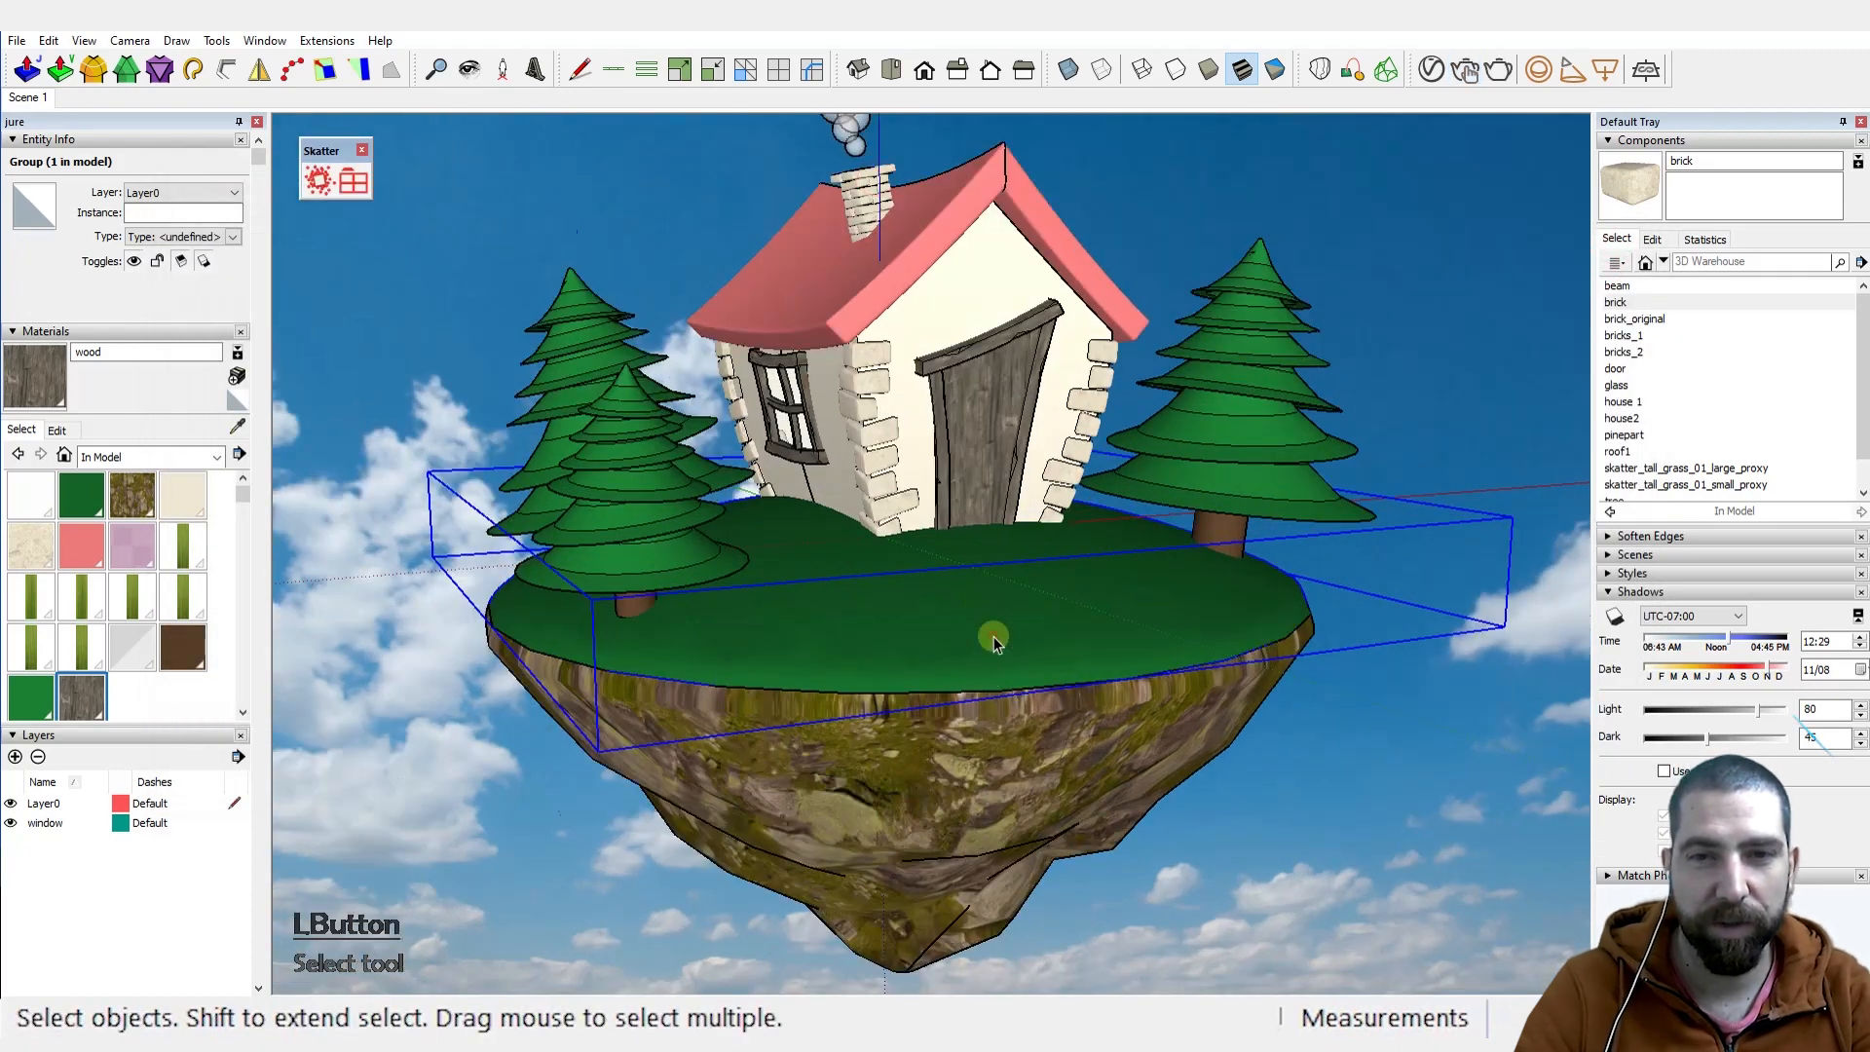
click(998, 606)
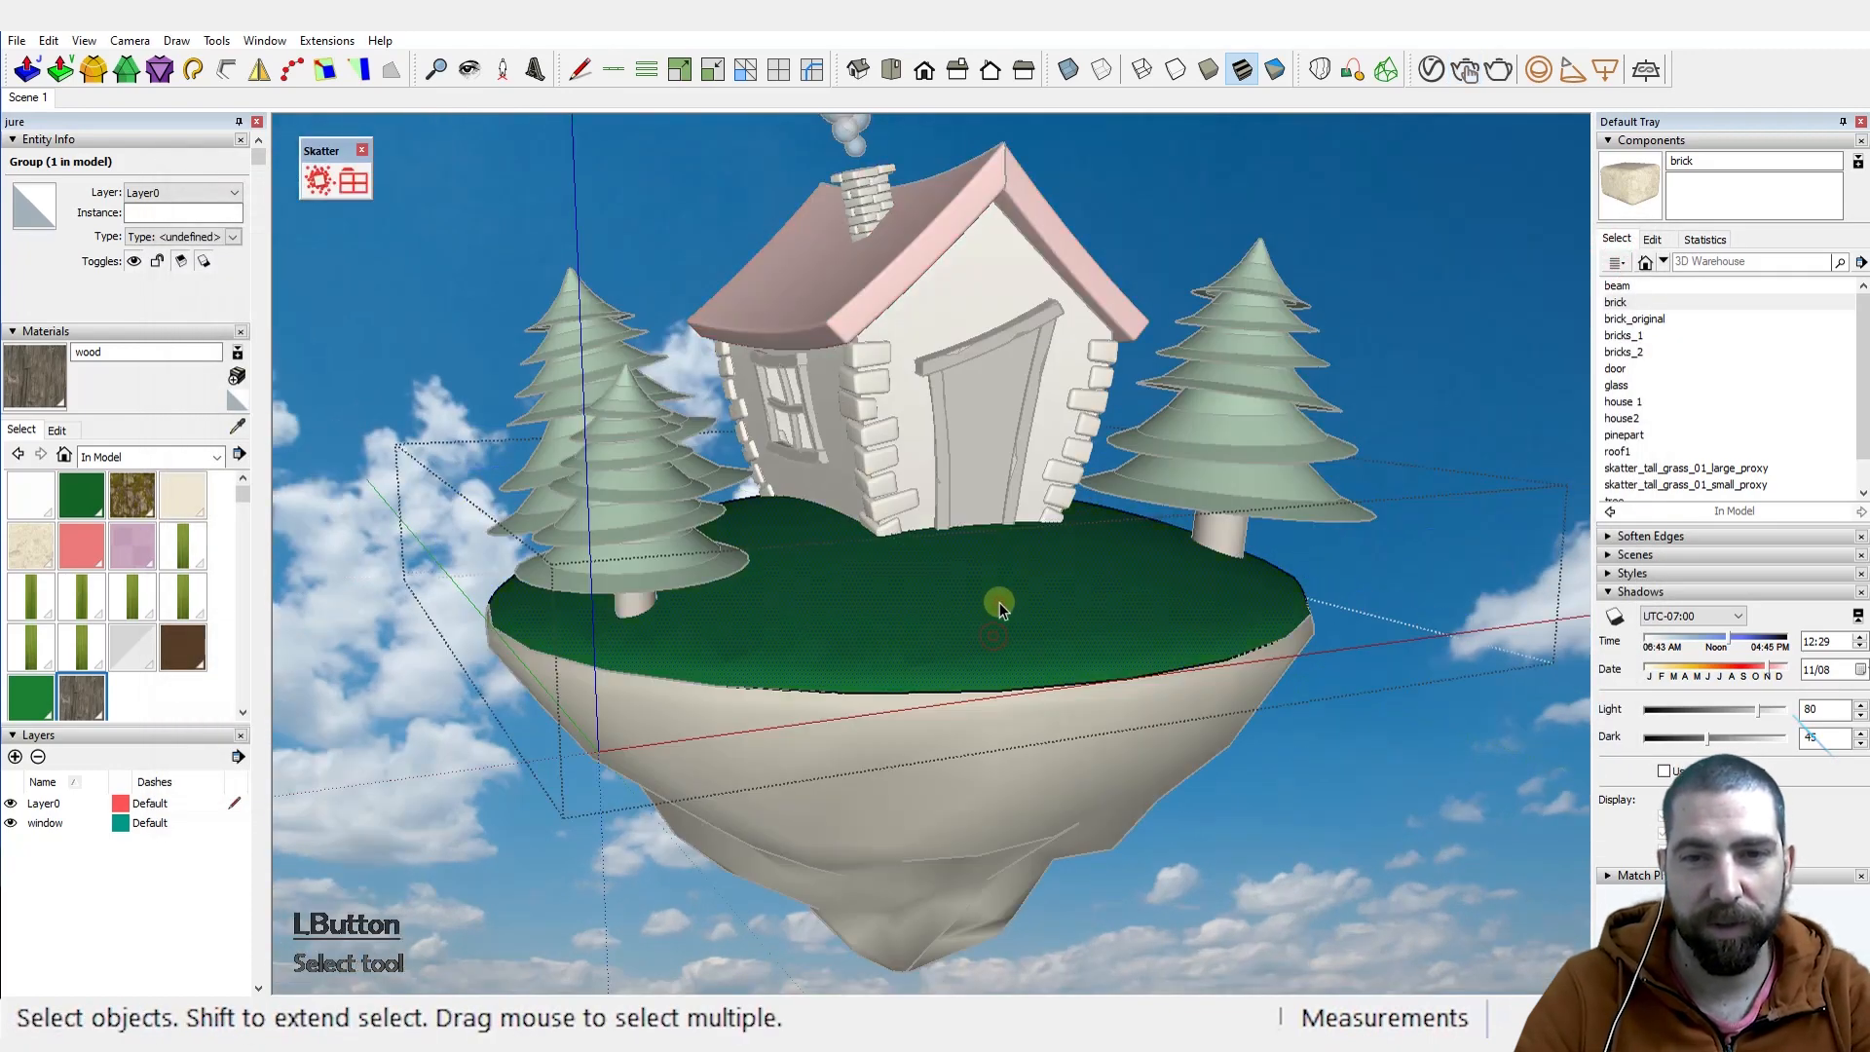
click(132, 497)
click(798, 623)
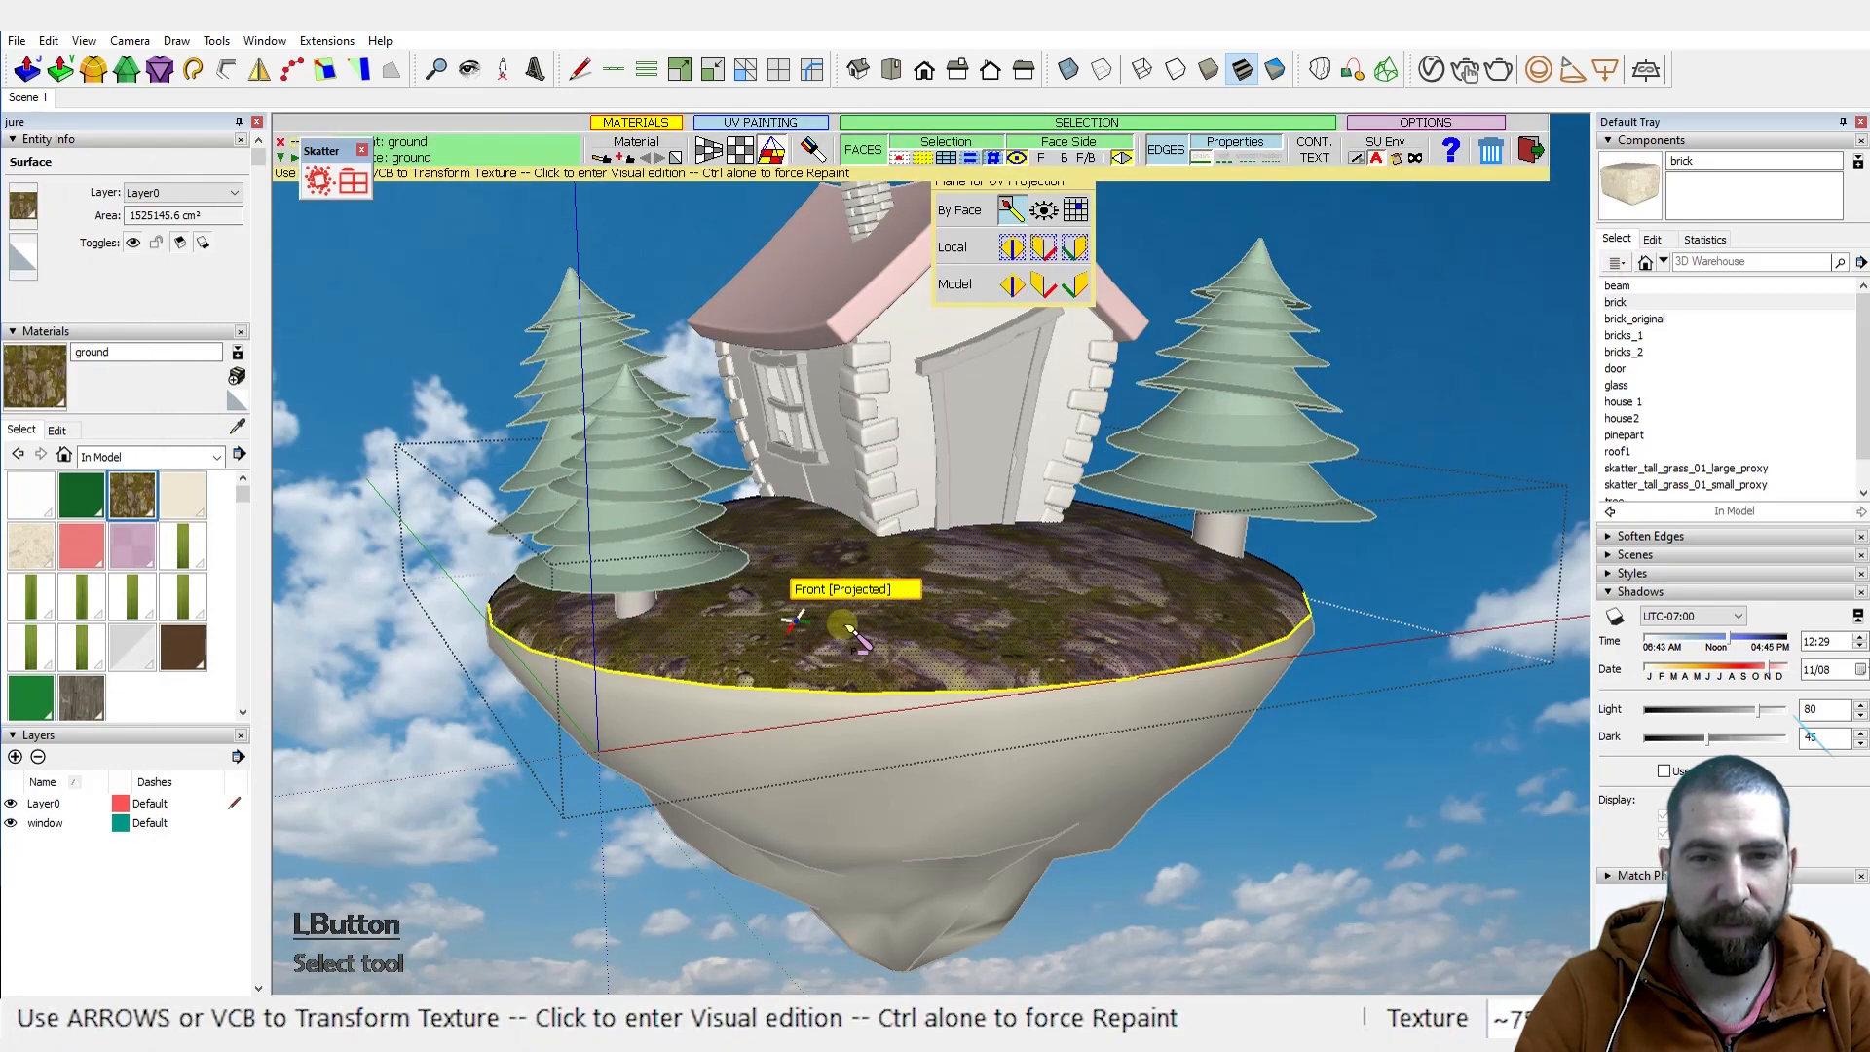
key(ctrl)
click(1437, 414)
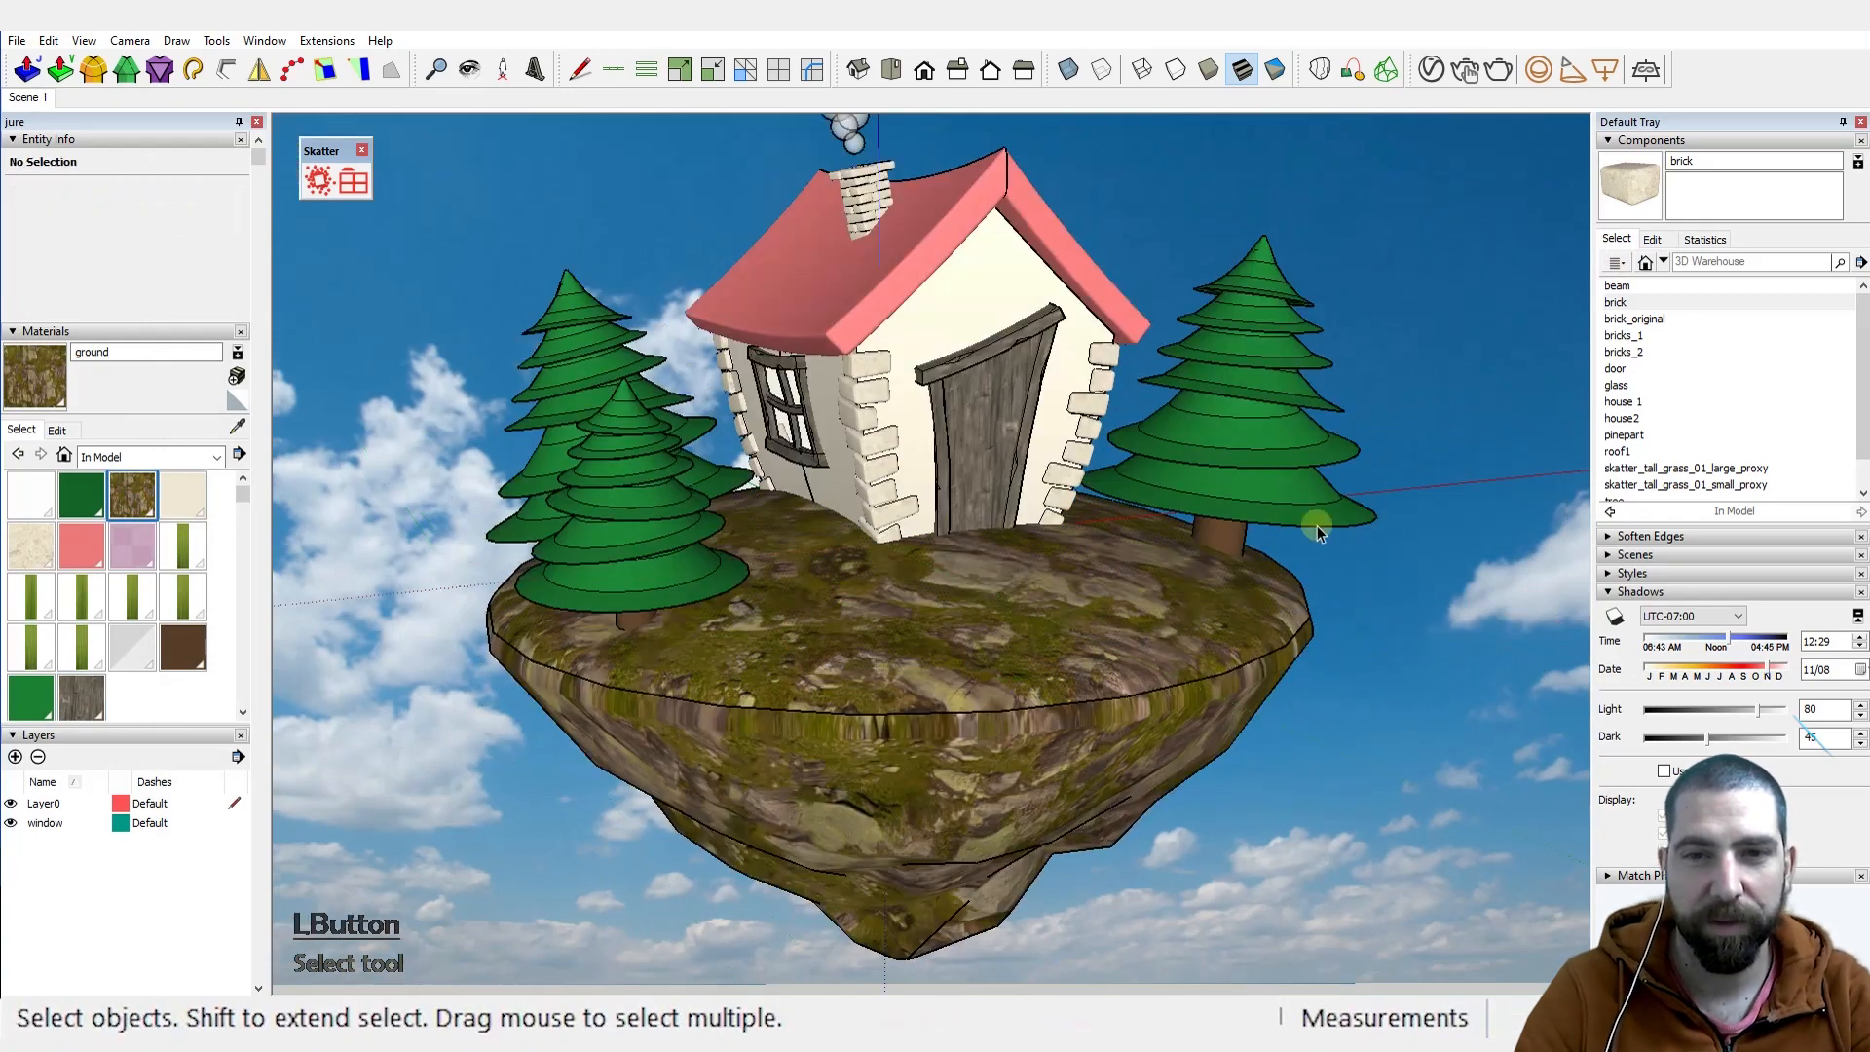
middle_drag(1110, 613, 1120, 484)
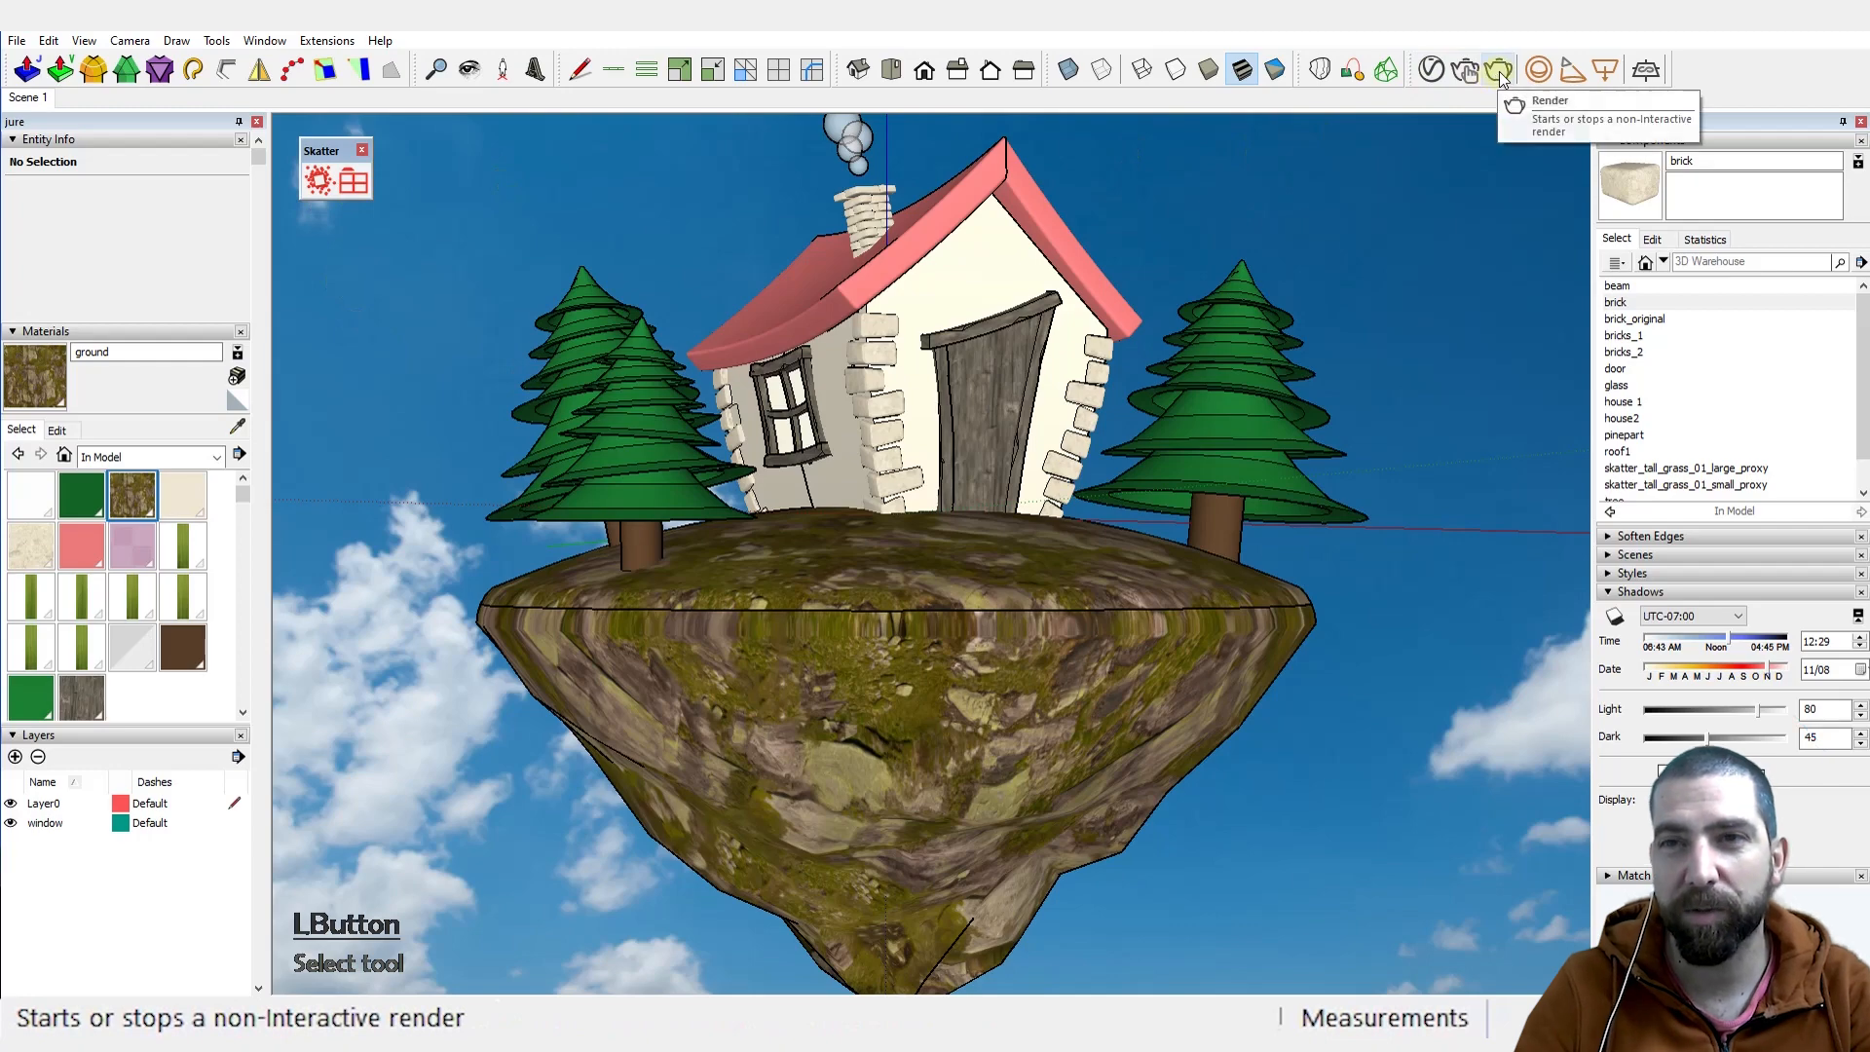
Step: Restore the Scene 1 view and configure a non-interactive render at 1920 × 1080 with the V-Ray denoiser enabled
click(27, 97)
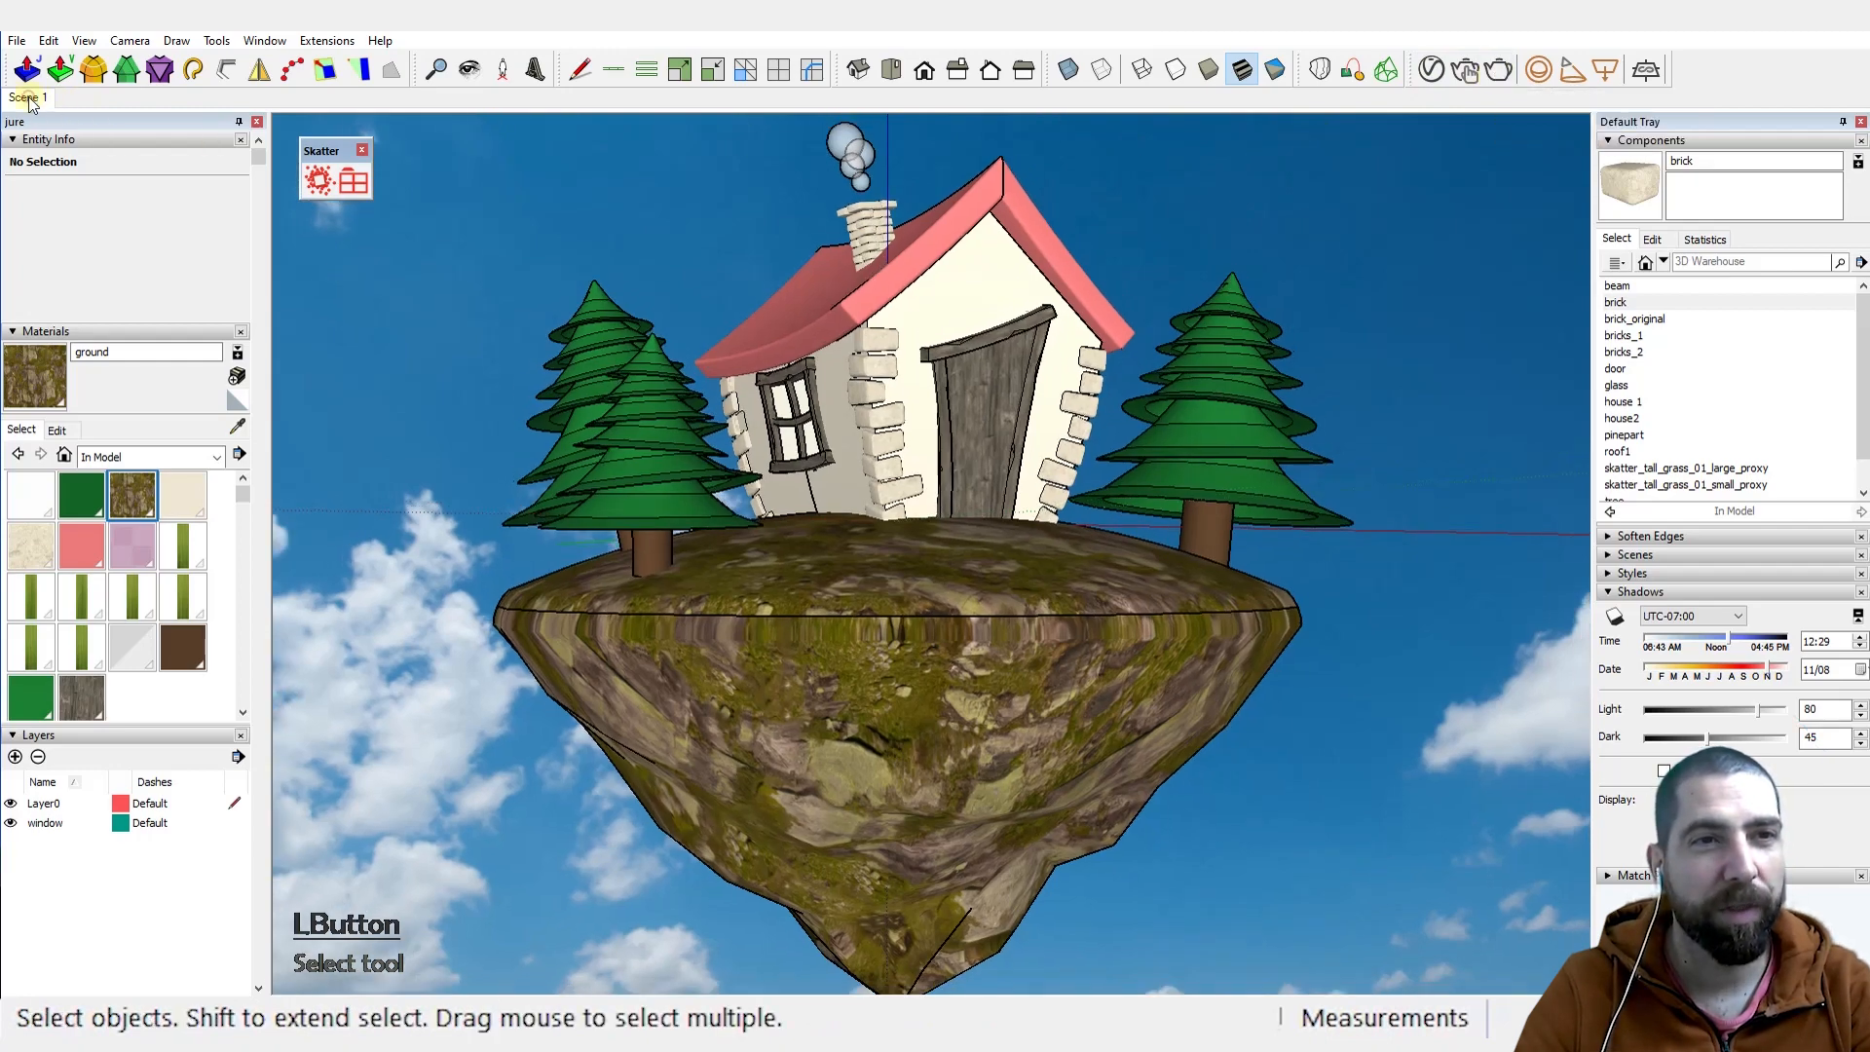
click(1431, 70)
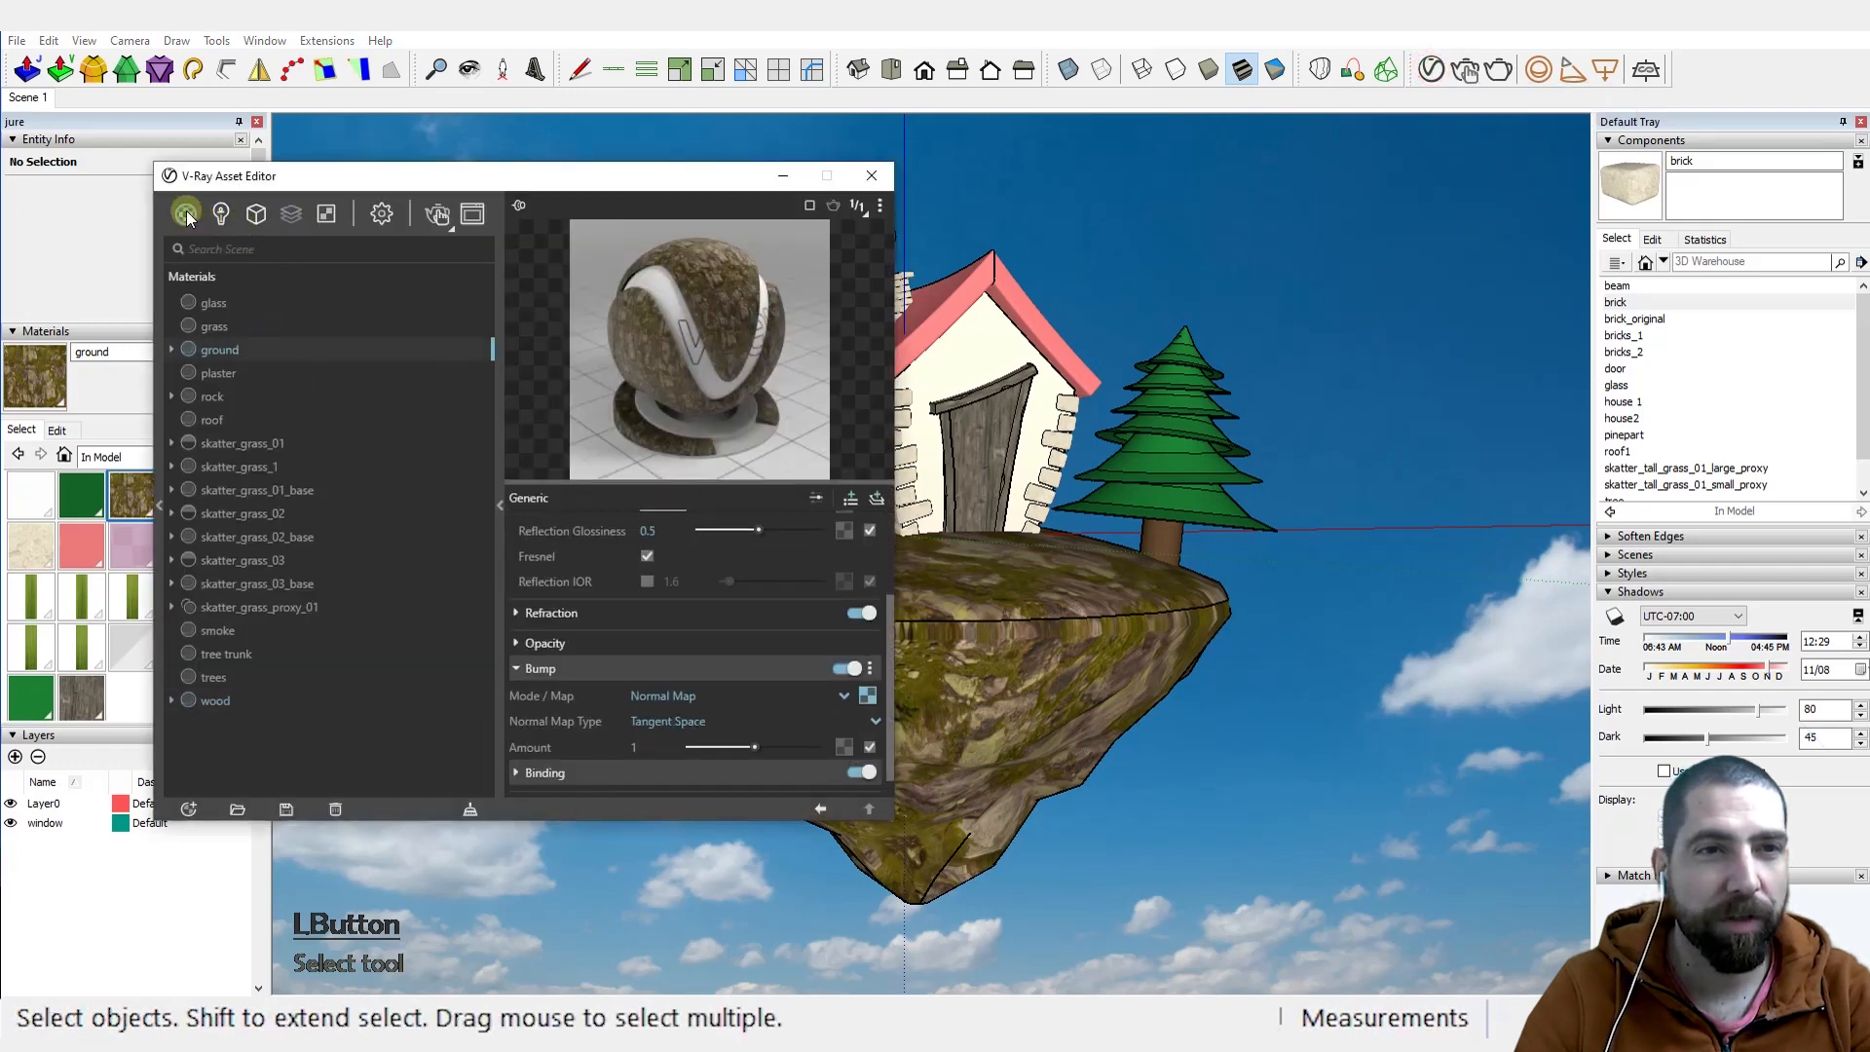
click(383, 212)
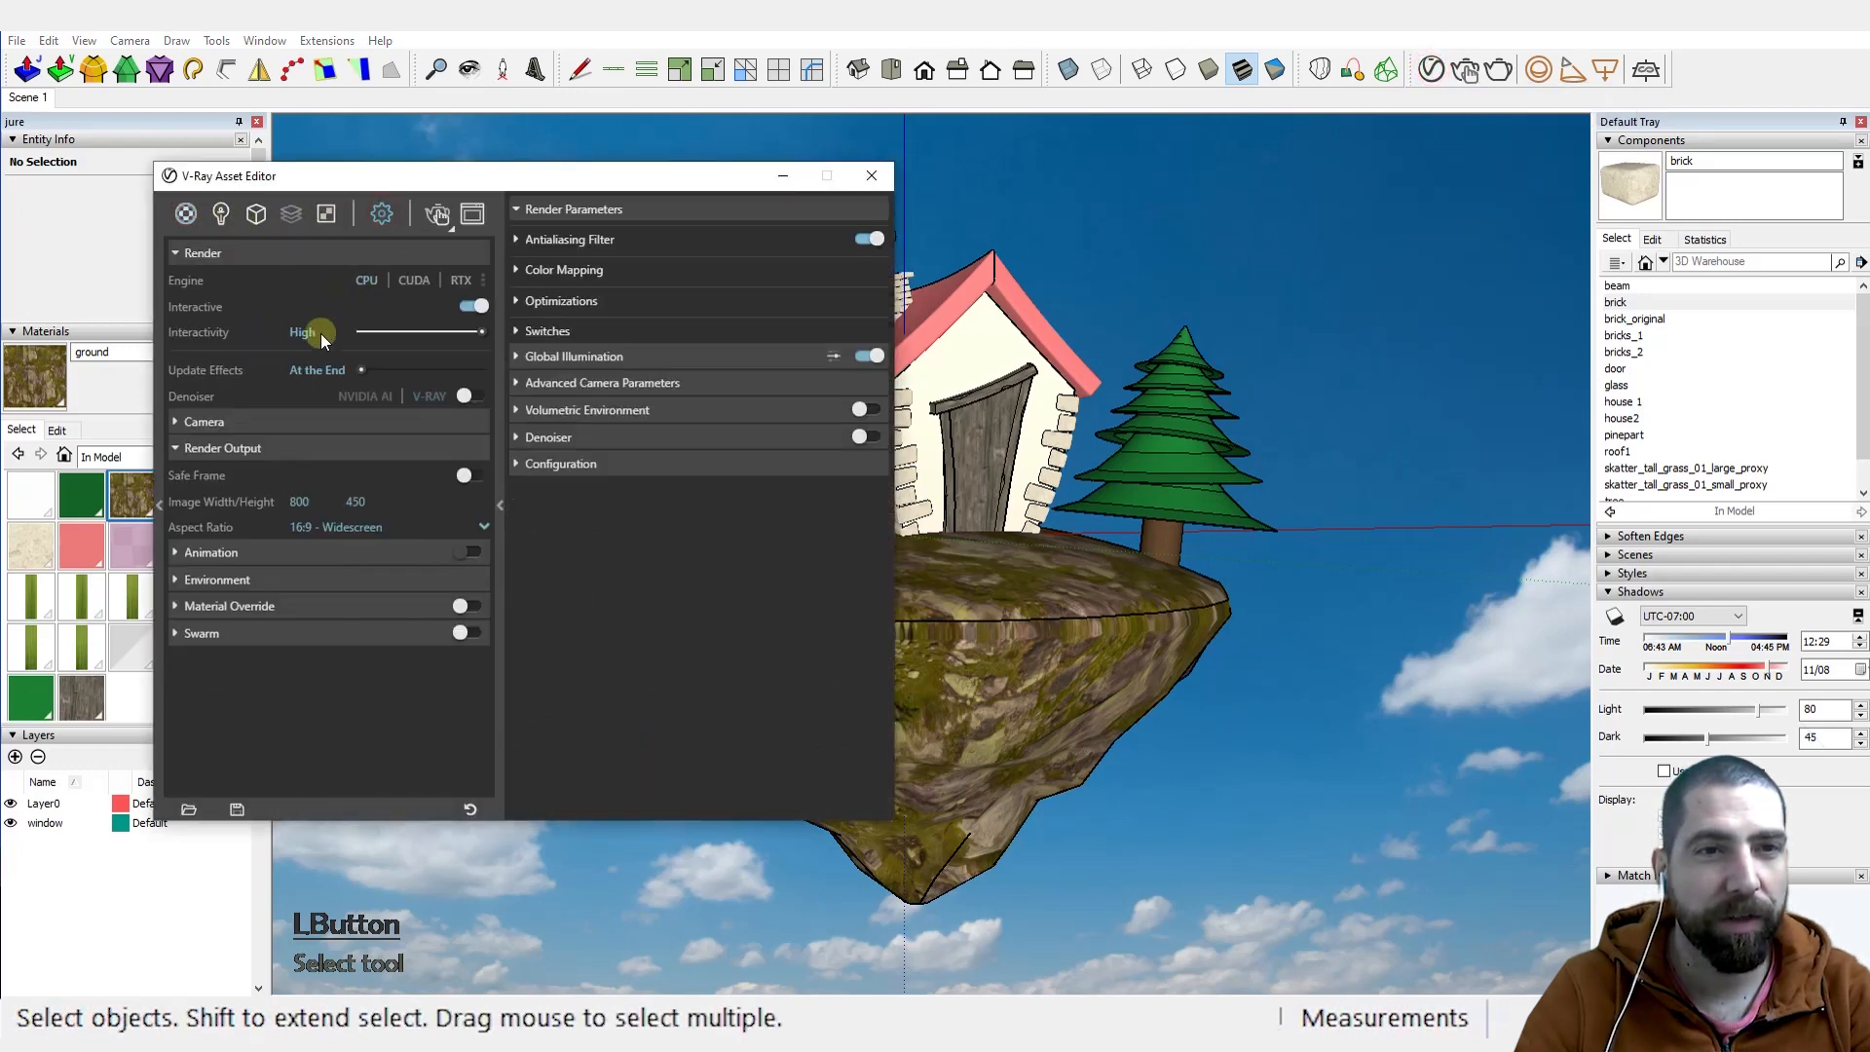
click(477, 307)
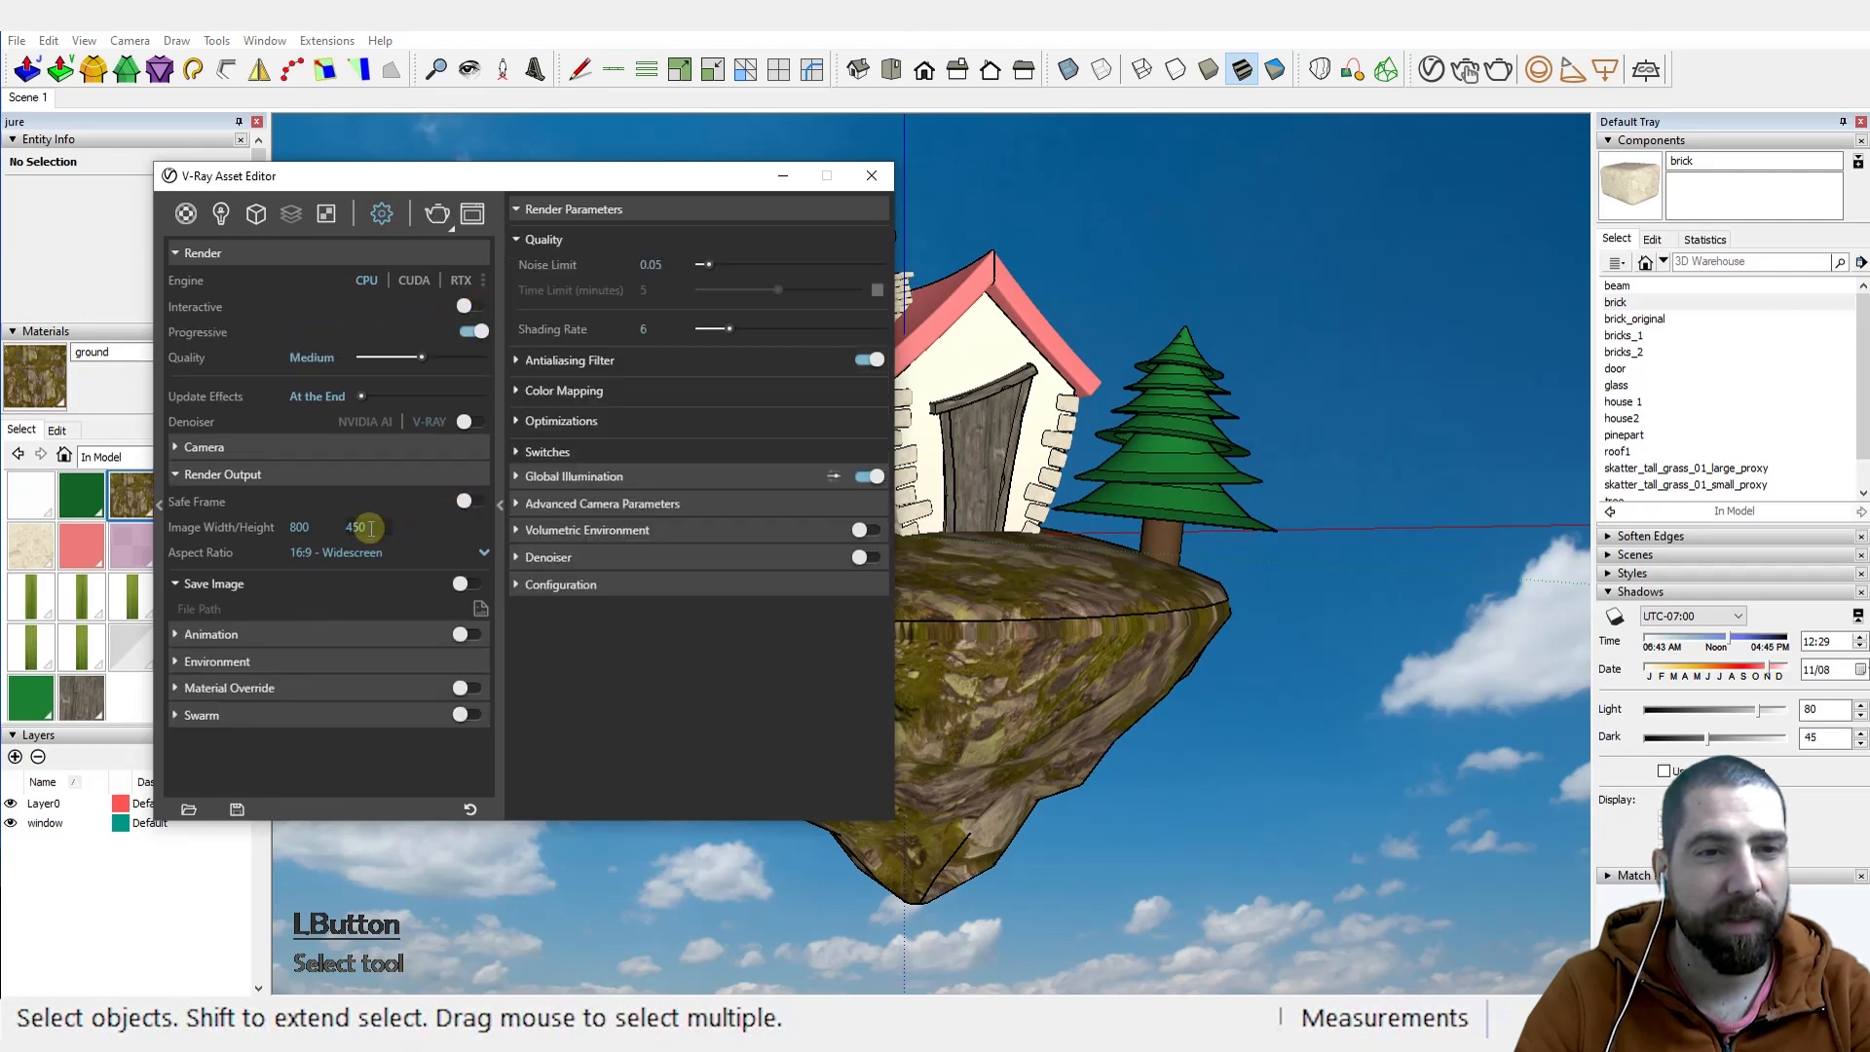
drag(318, 529, 273, 529)
text(1920)
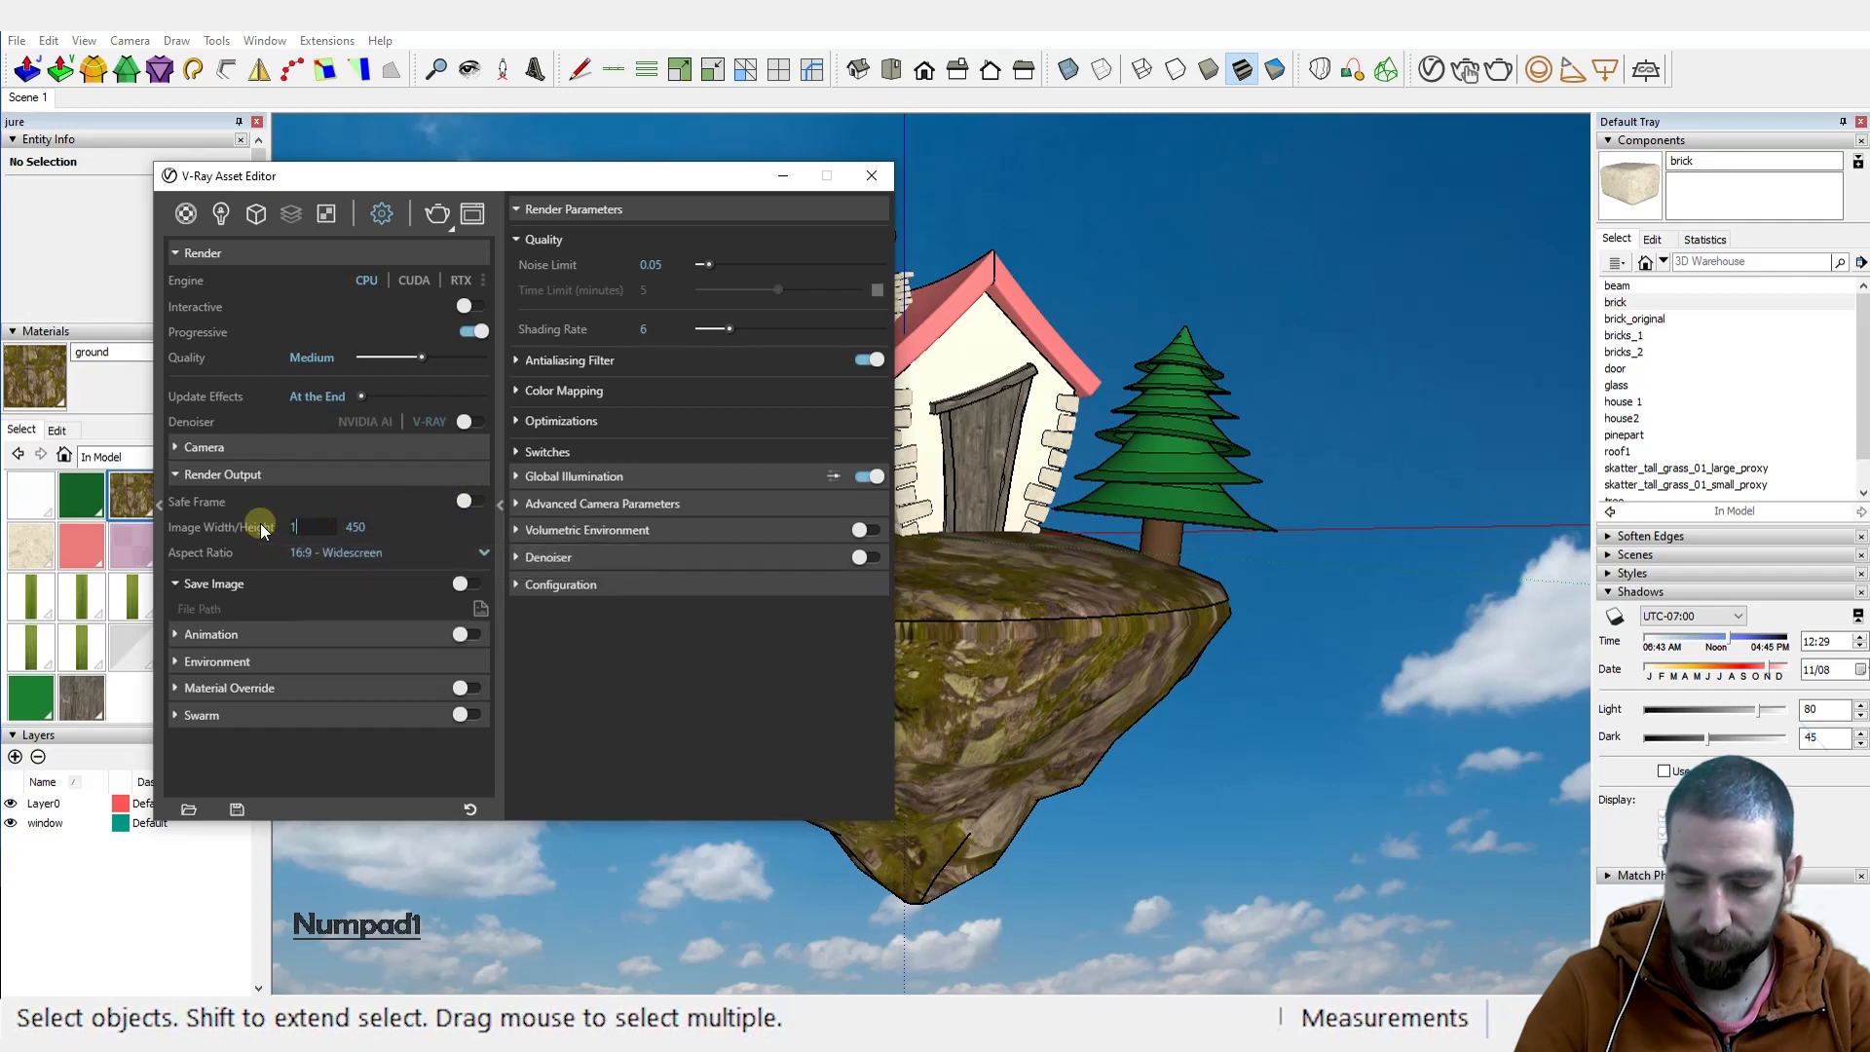
key(Return)
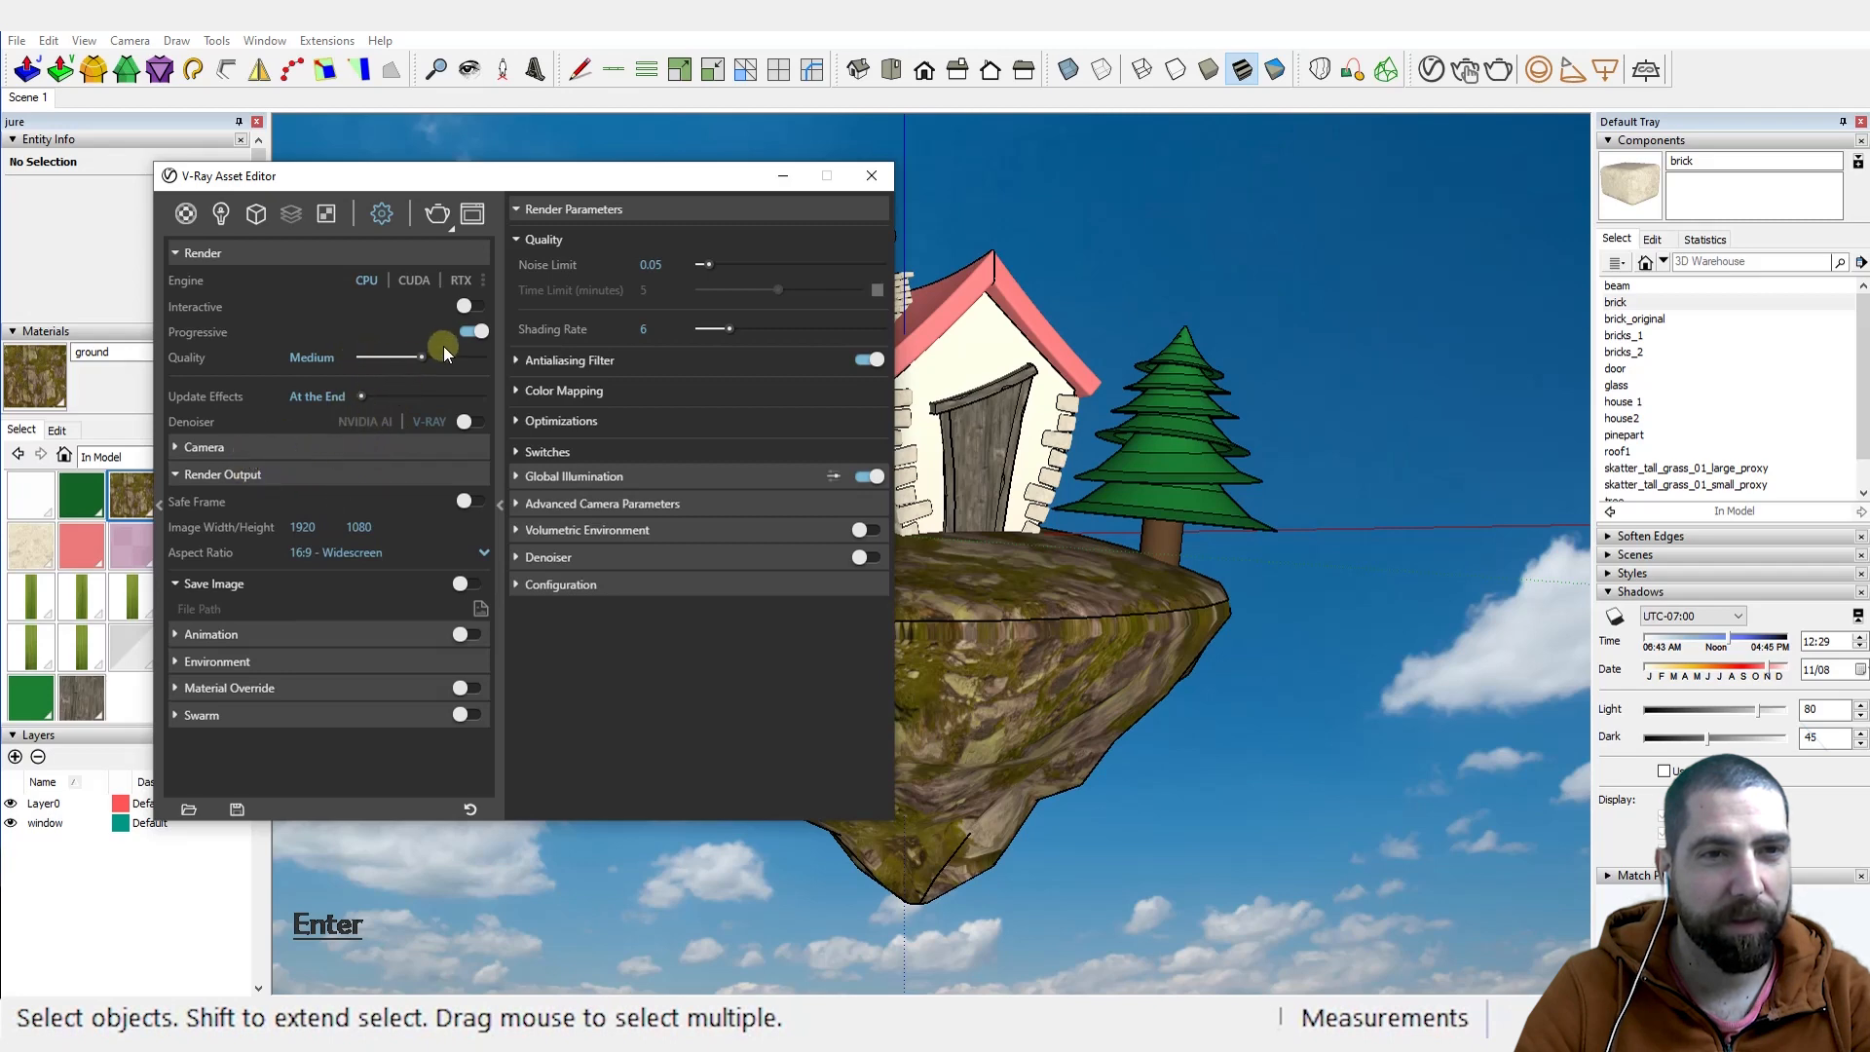
click(461, 421)
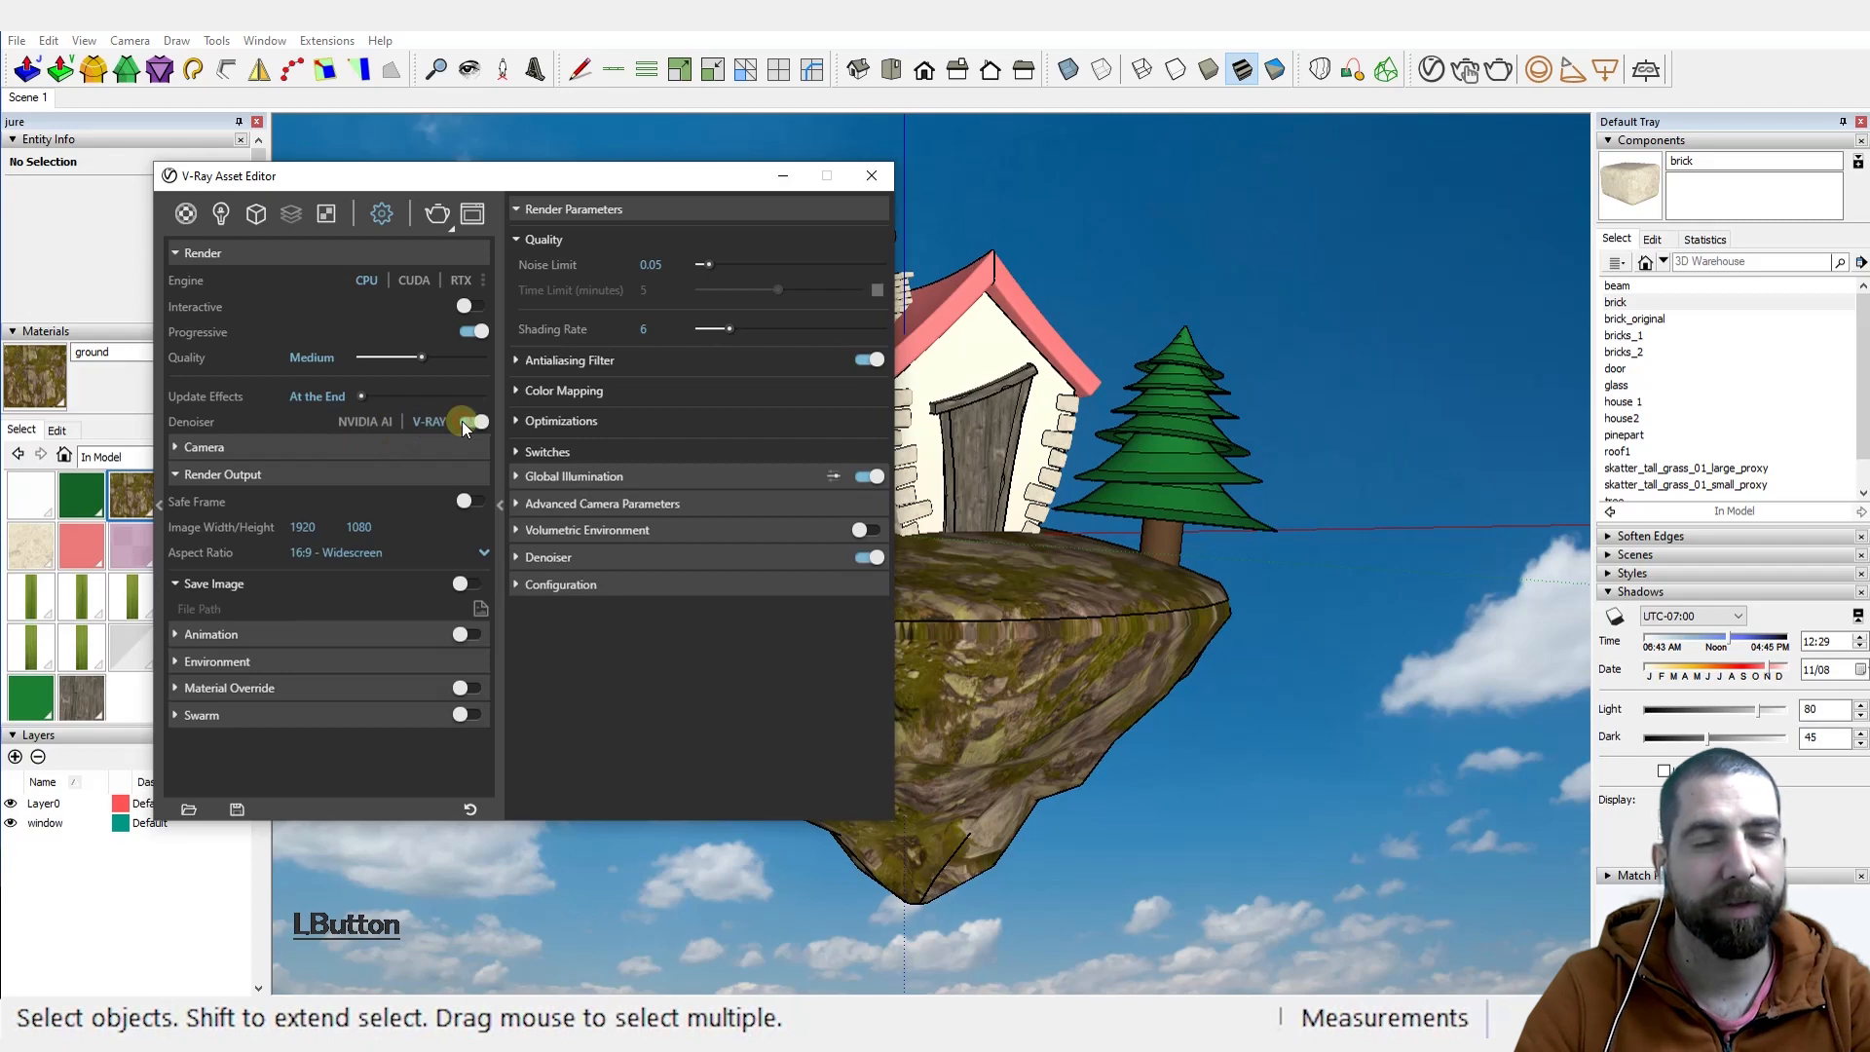
Step: Start the final non-interactive render and enlarge the frame buffer window to watch it
click(1501, 70)
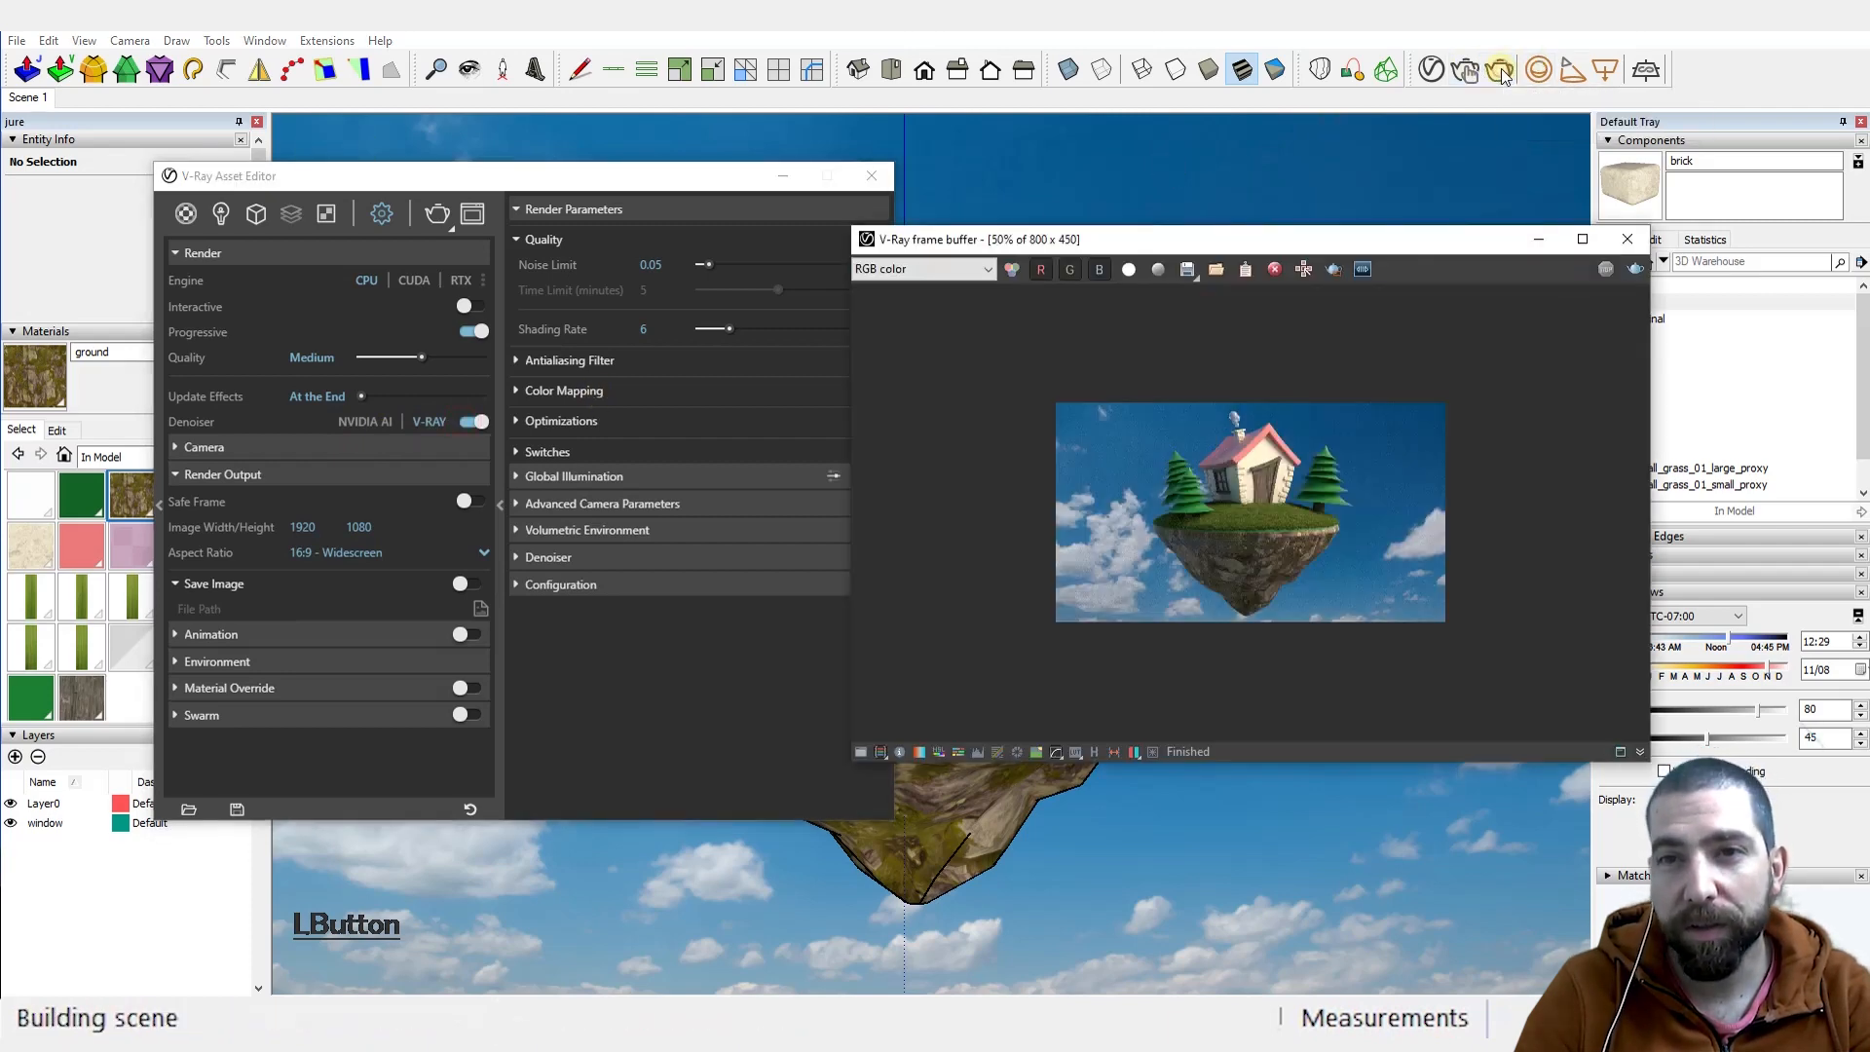
drag(1389, 231, 711, 113)
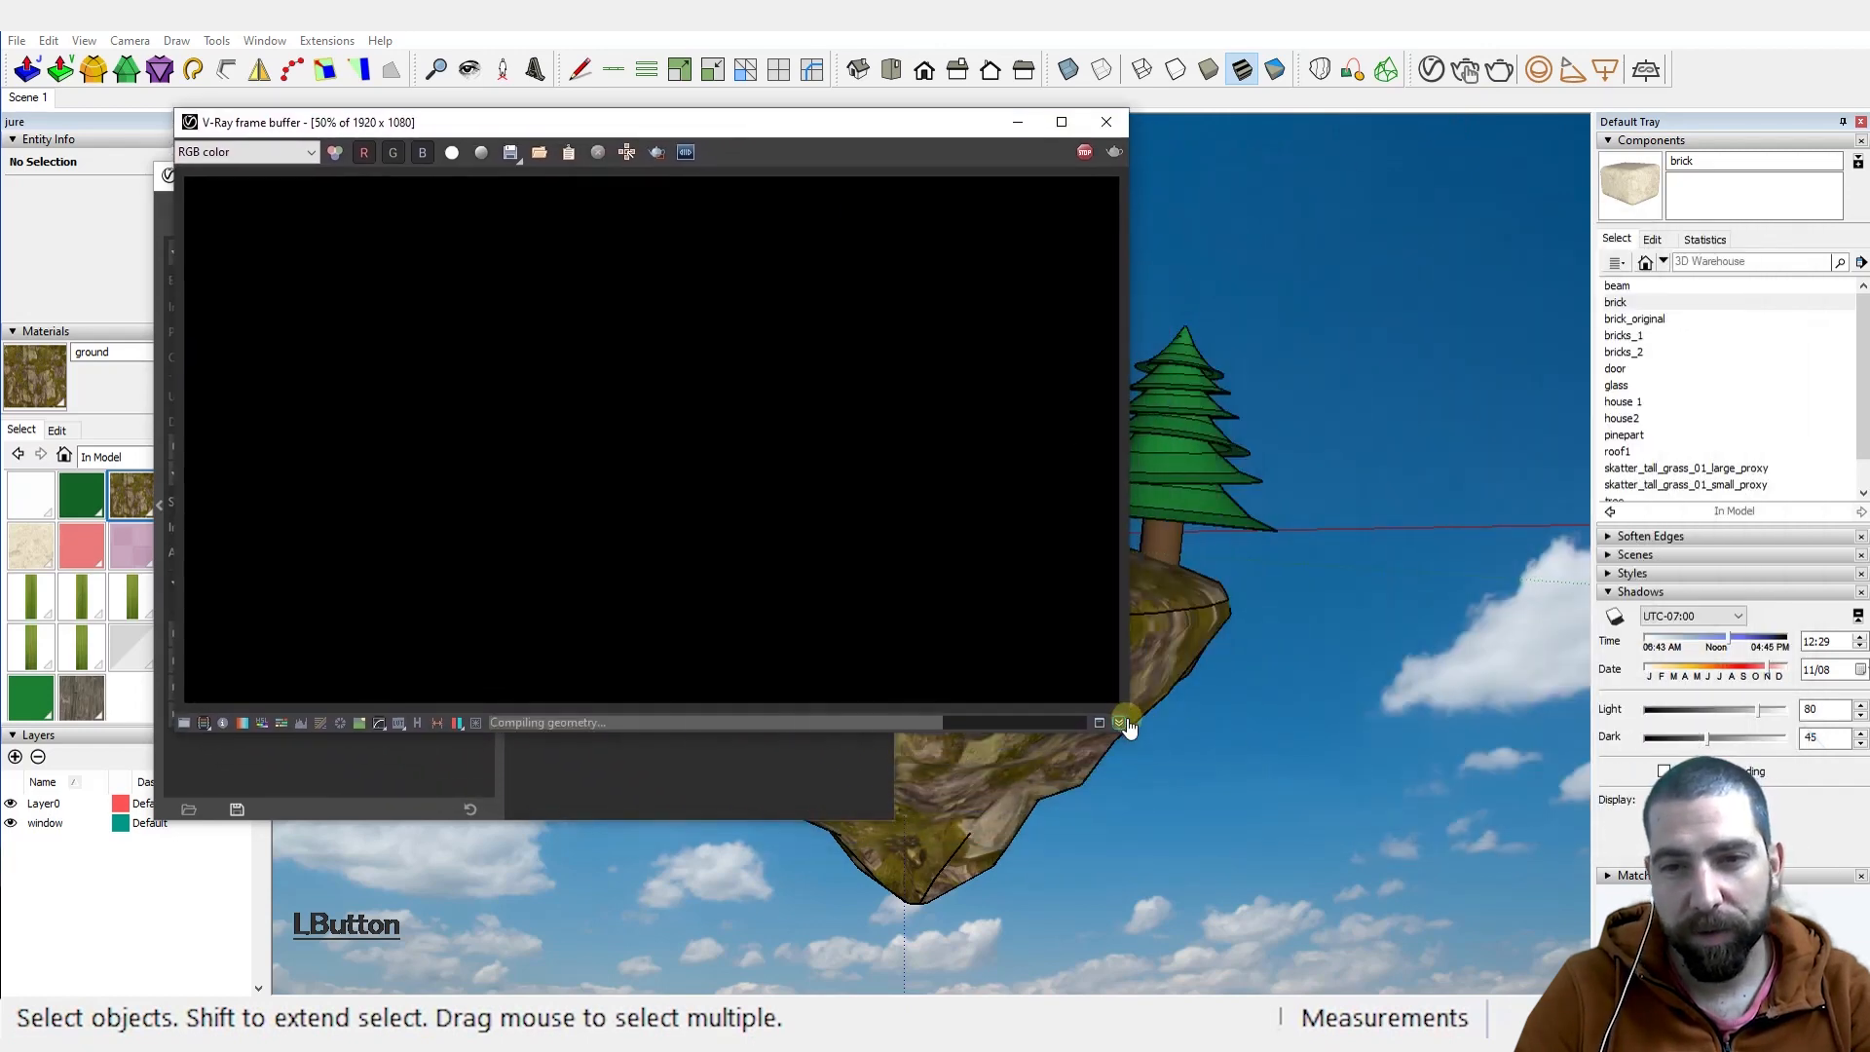
drag(1132, 729, 1727, 940)
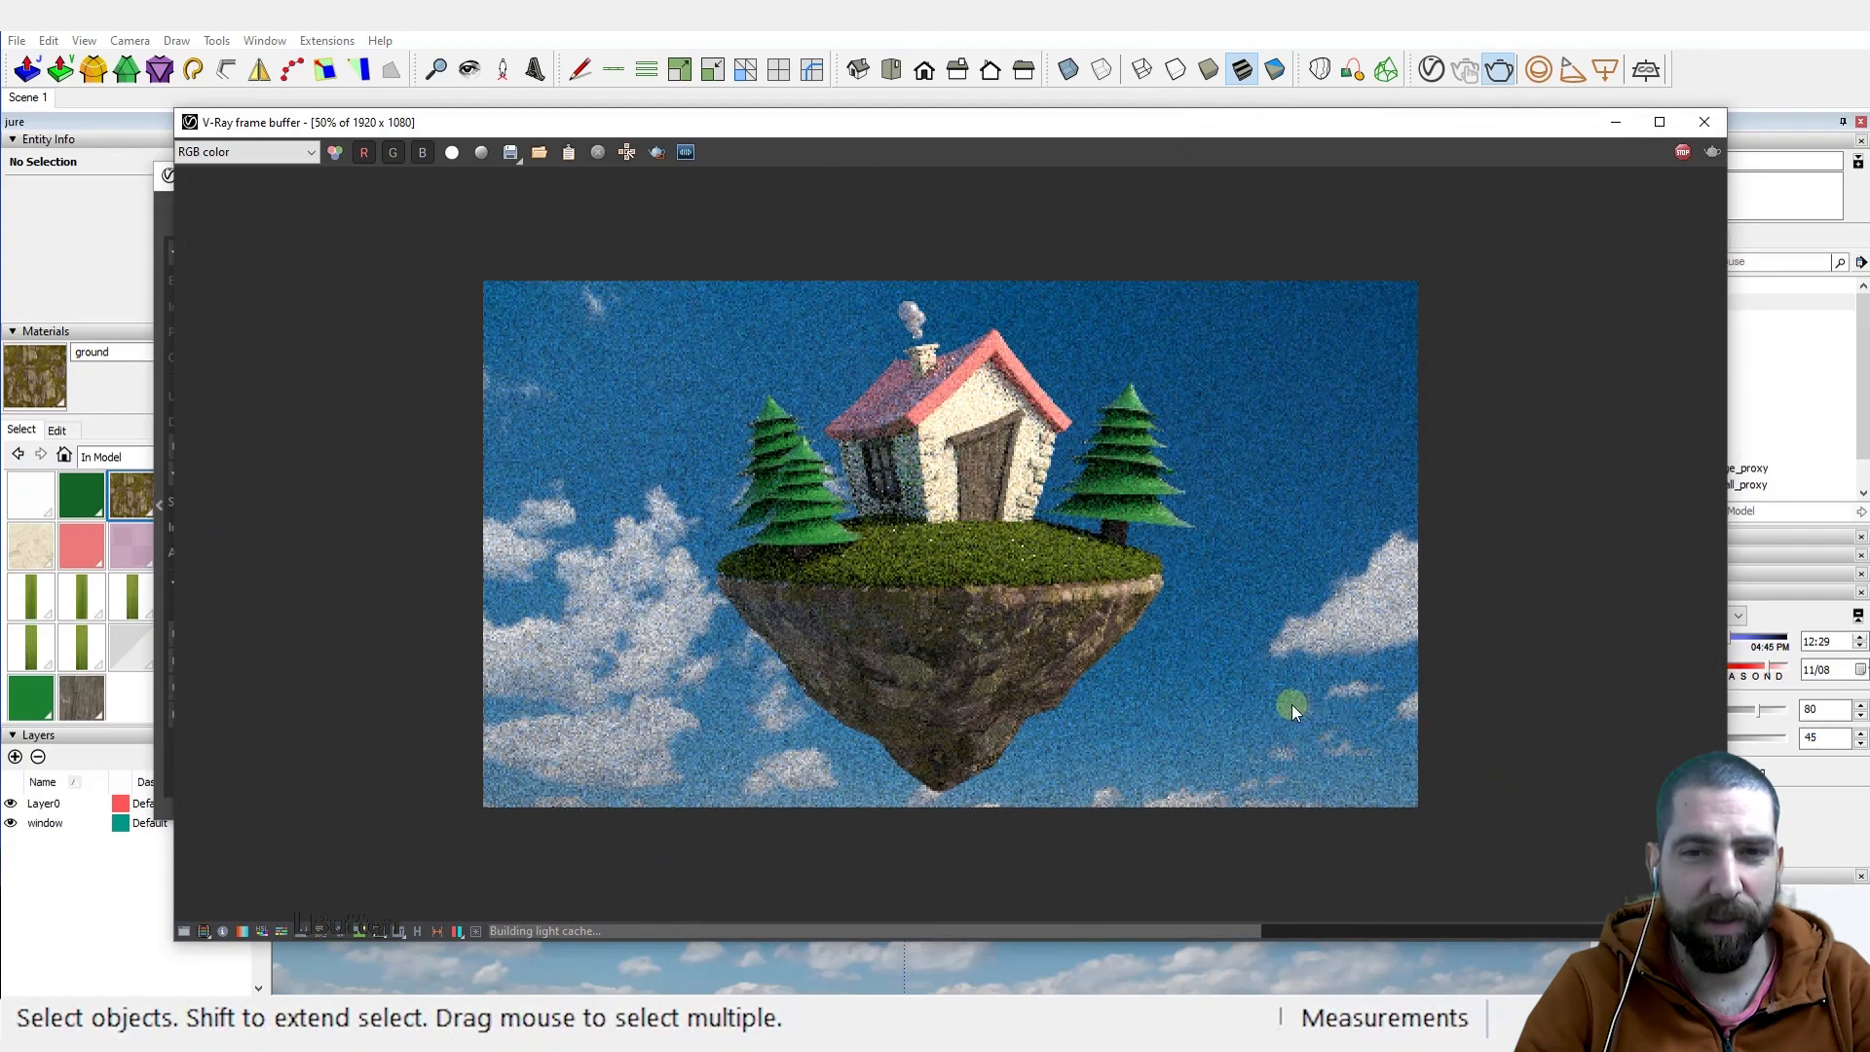